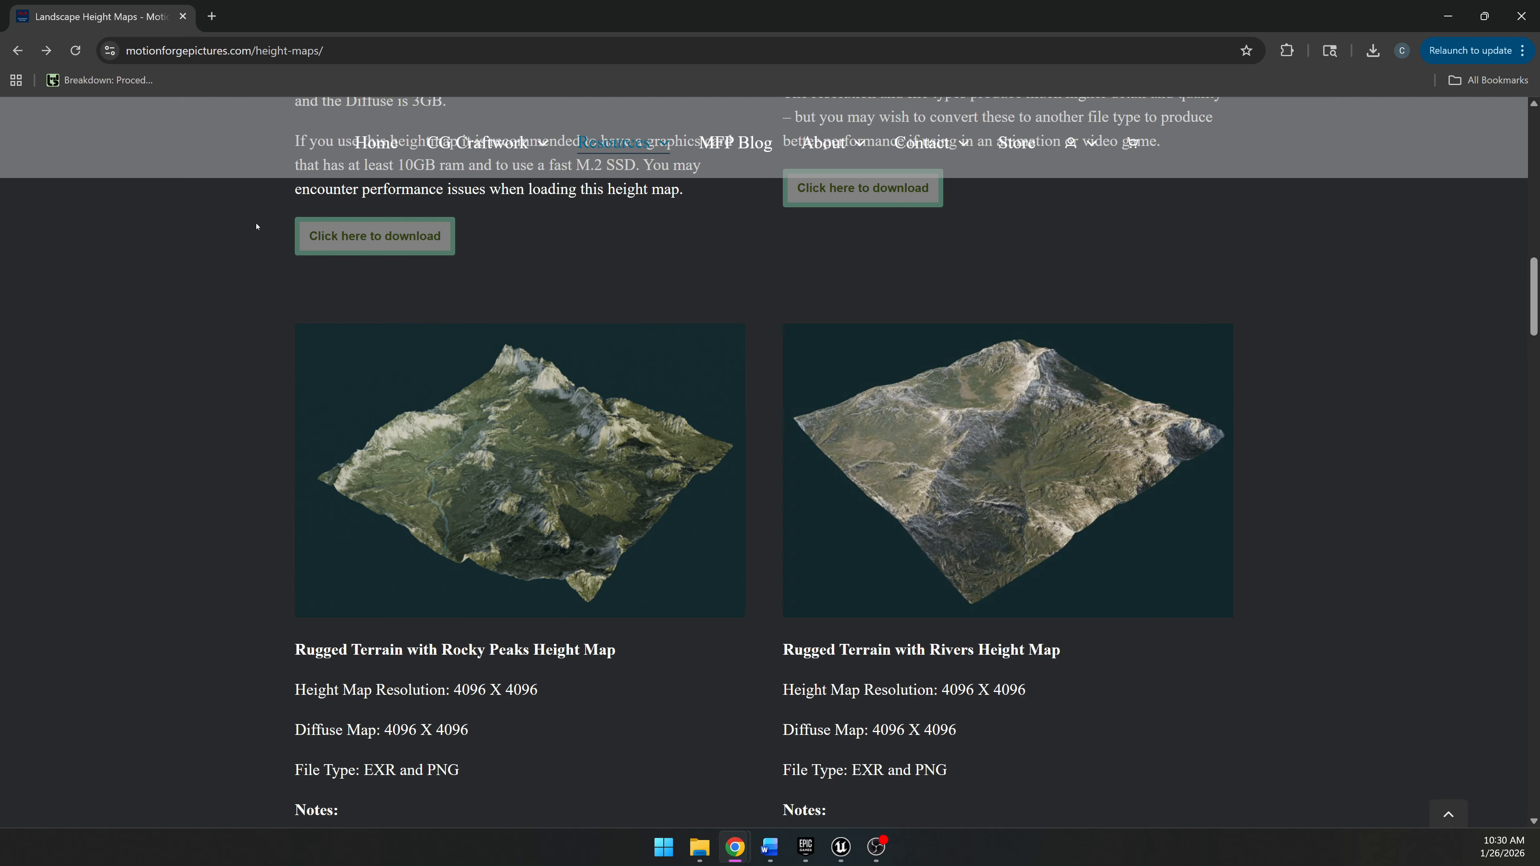
Examine the Landscape and Mountain Range height map listings, including their resolutions, file types and notes.
scroll(279, 303, "up", 3)
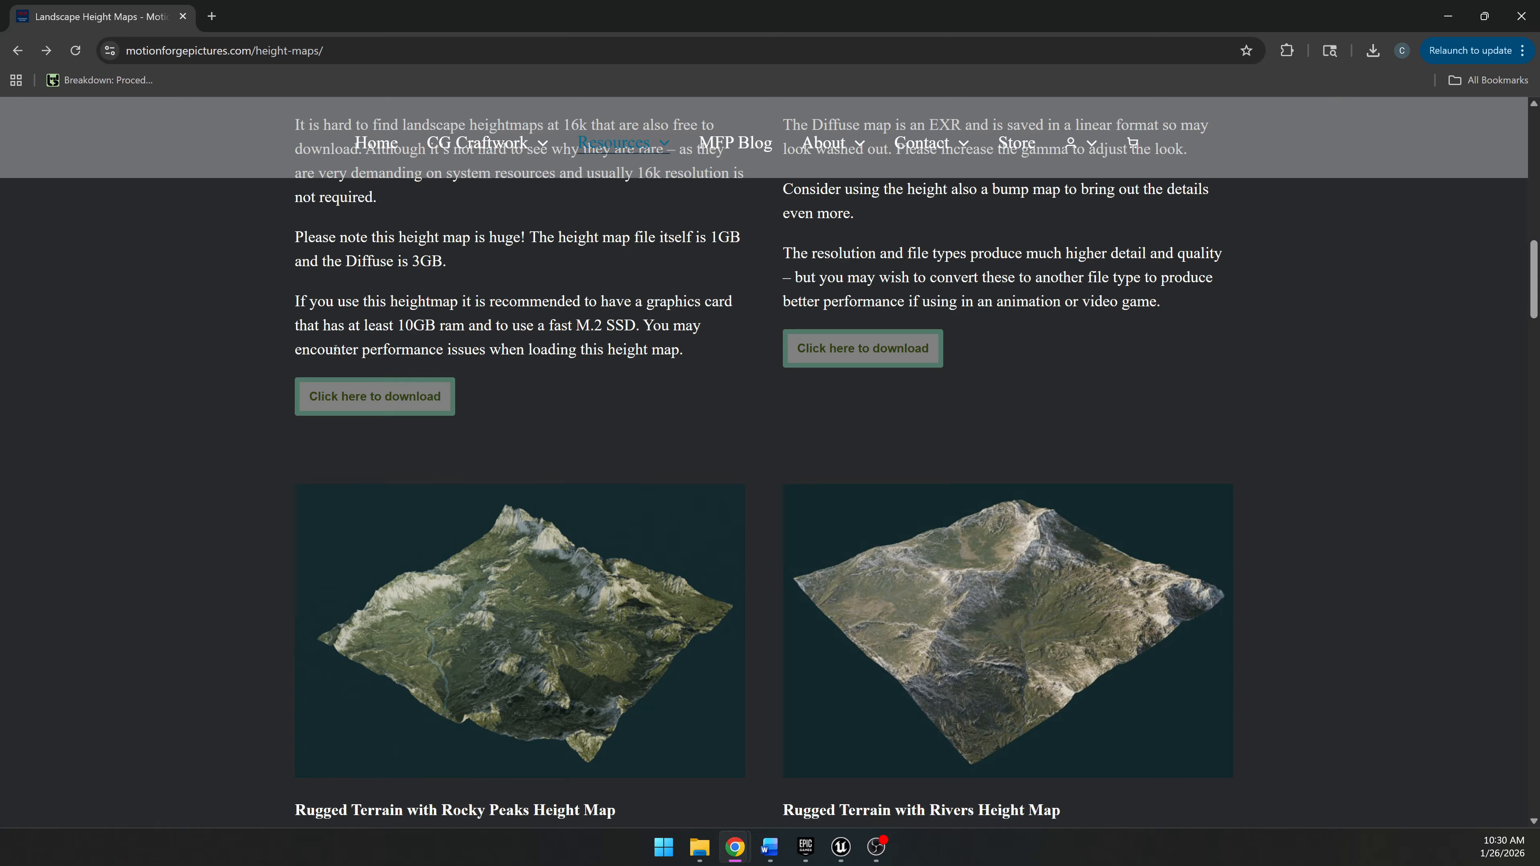
scroll(725, 593, "up", 12)
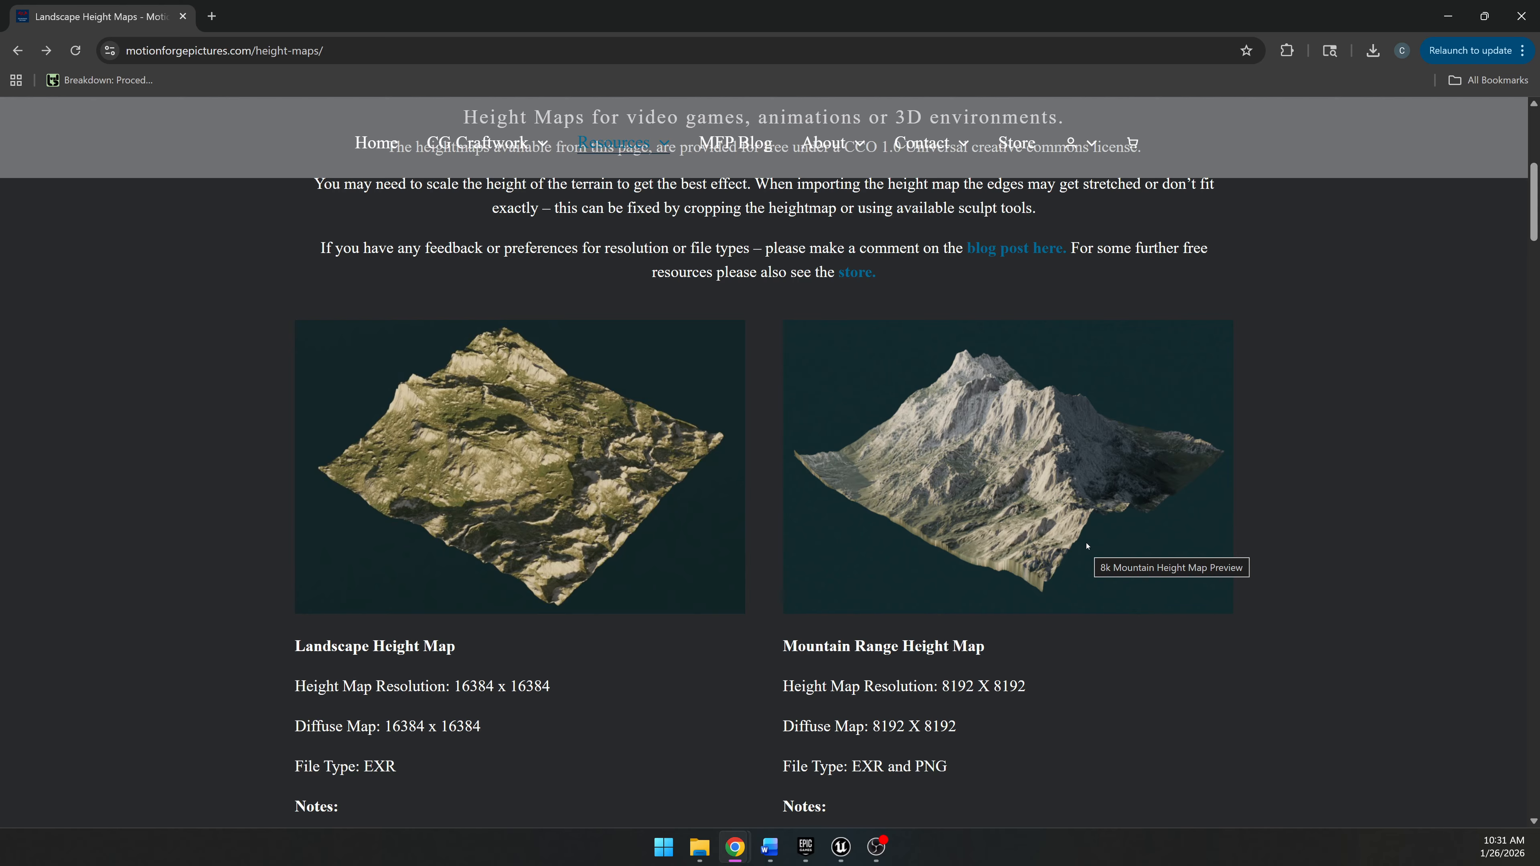
scroll(1088, 537, "down", 1)
scroll(960, 493, "up", 5)
scroll(966, 506, "down", 5)
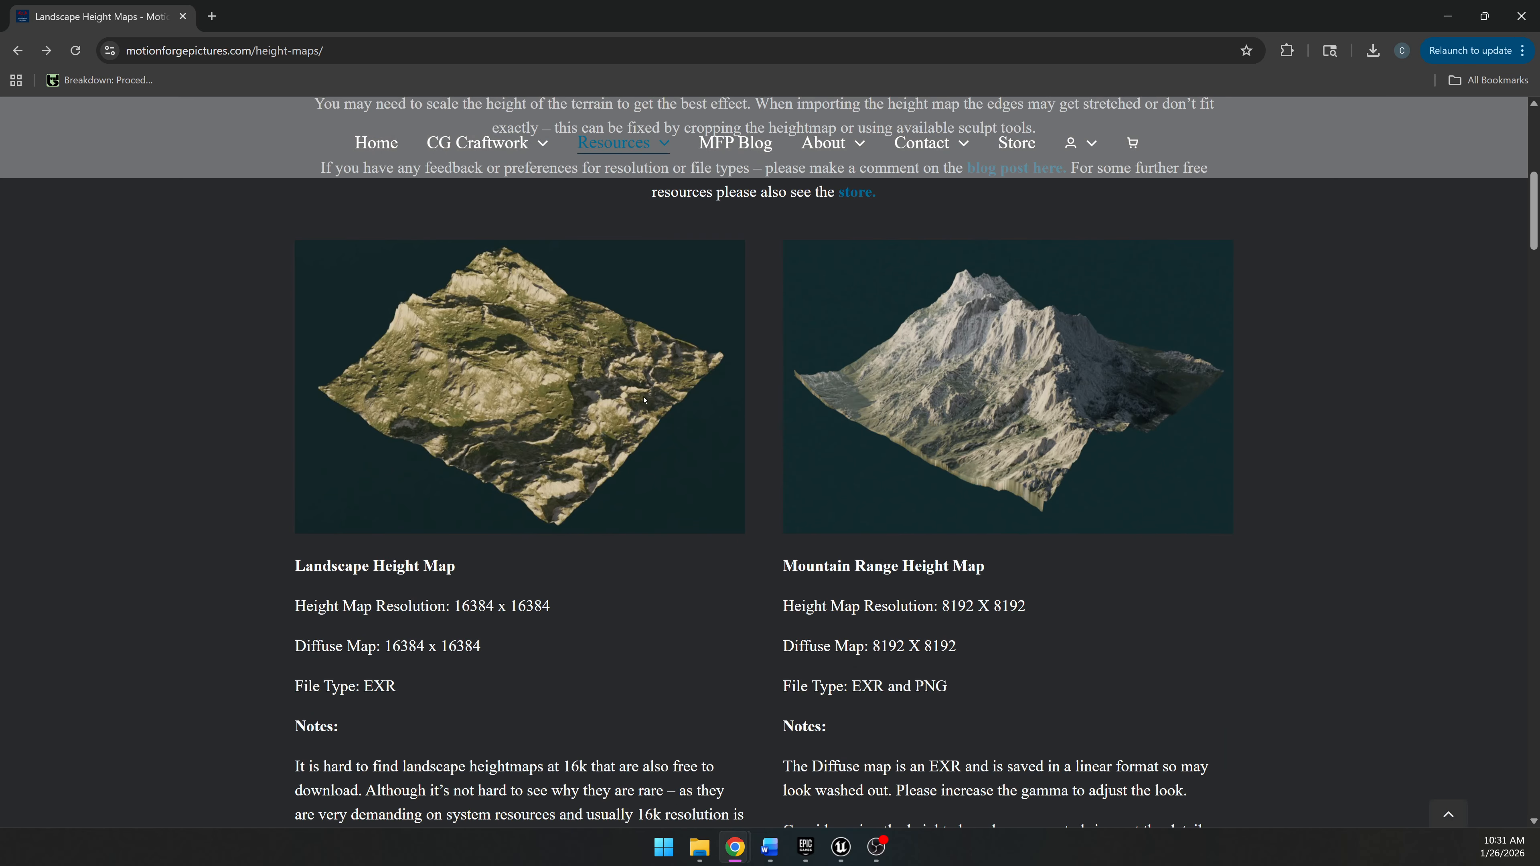
scroll(947, 435, "down", 4)
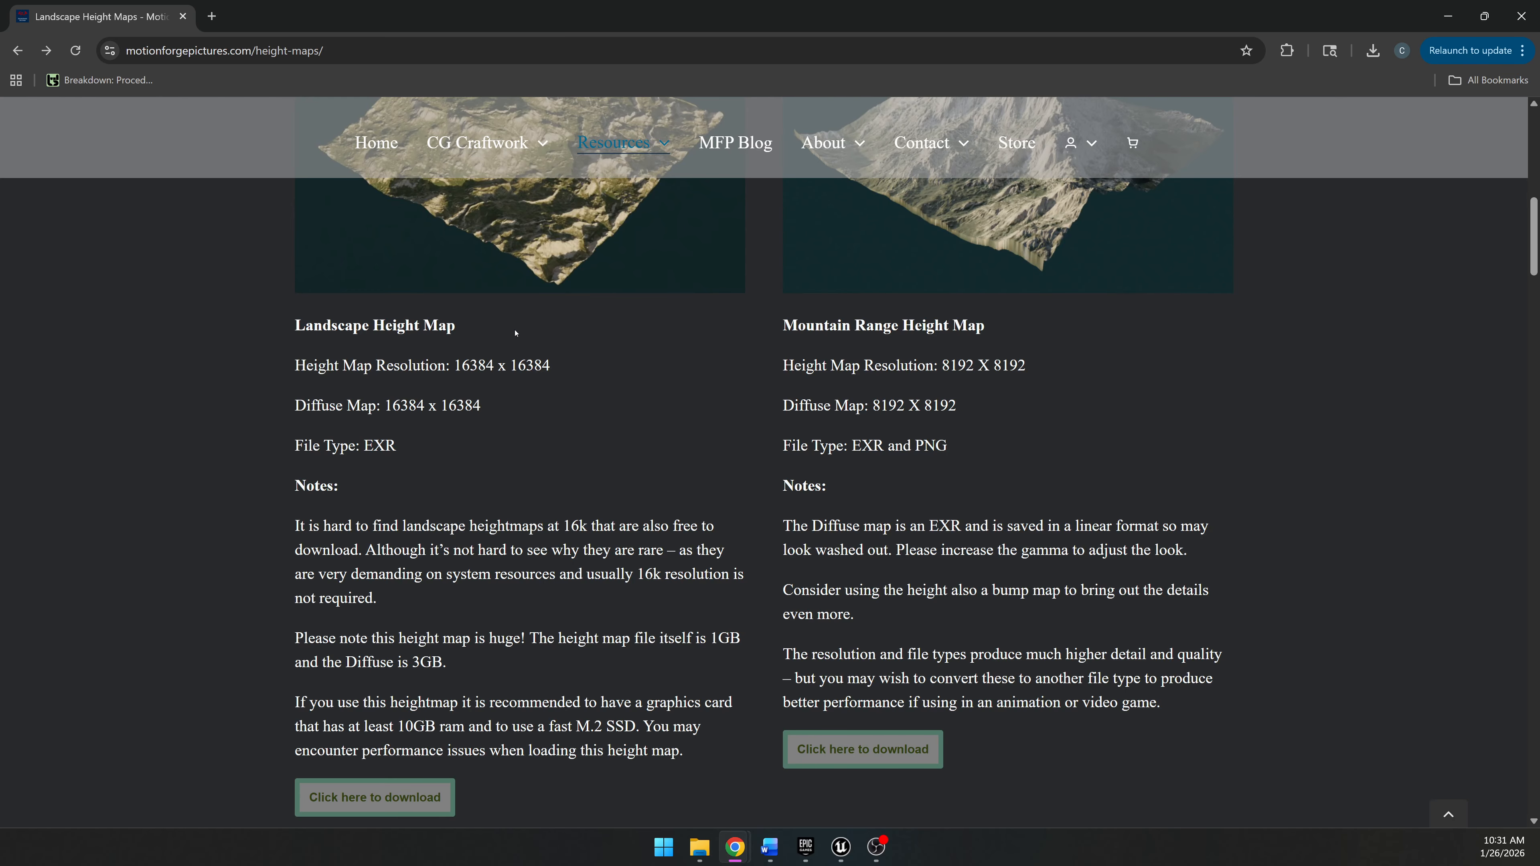
scroll(516, 333, "up", 3)
Switch to the downloaded Rugged Terrain with Rocky Peaks folder and check the Height Map PNG's preview and dimensions.
left_click_drag(525, 4, 0, 192)
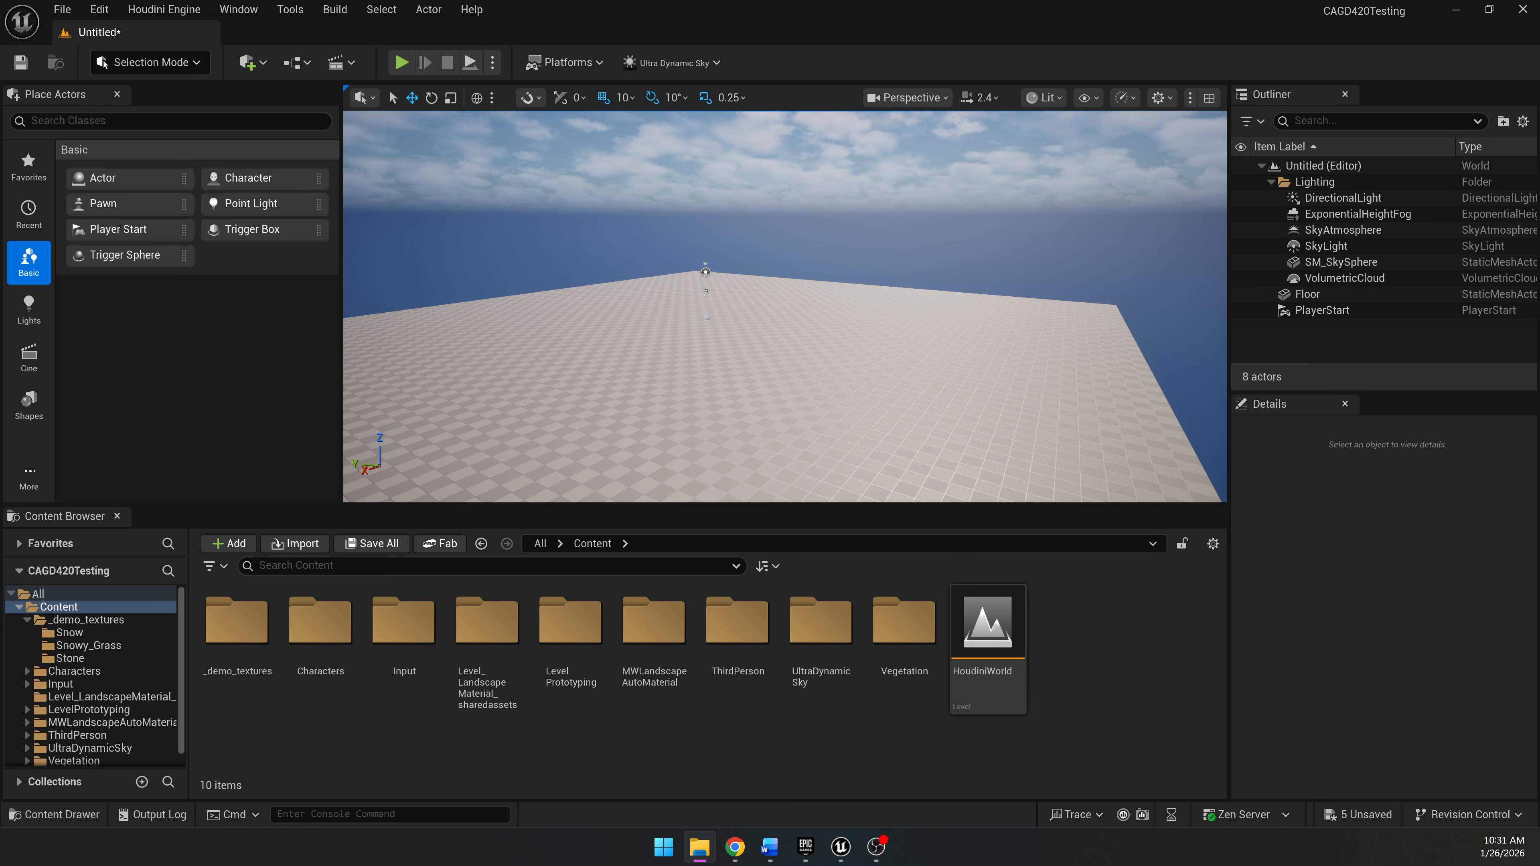
left_click_drag(0, 242, 514, 87)
left_click_drag(462, 465, 752, 191)
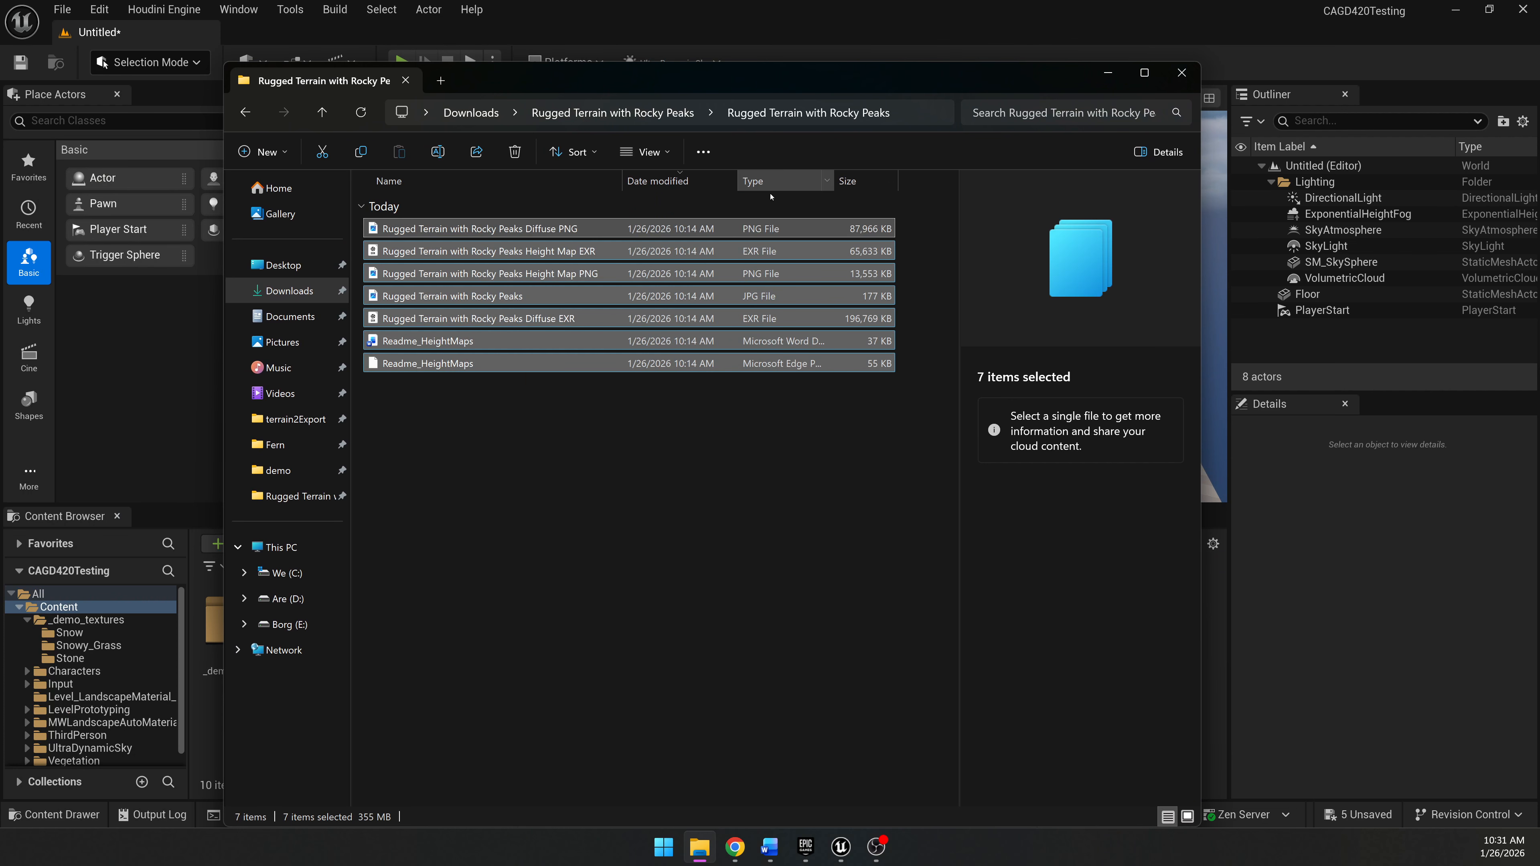
left_click(743, 458)
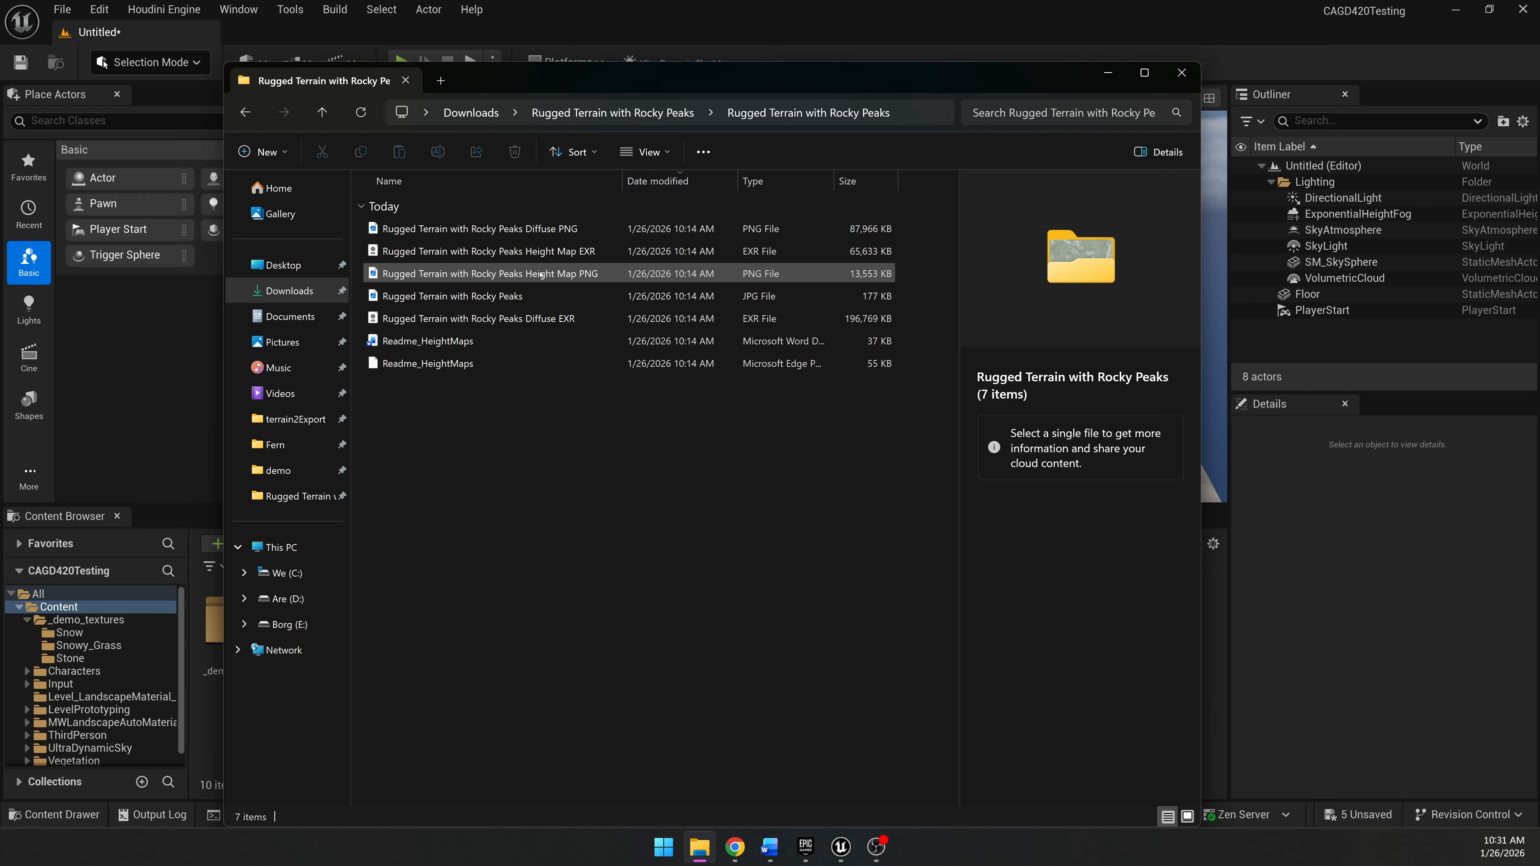
left_click(567, 274)
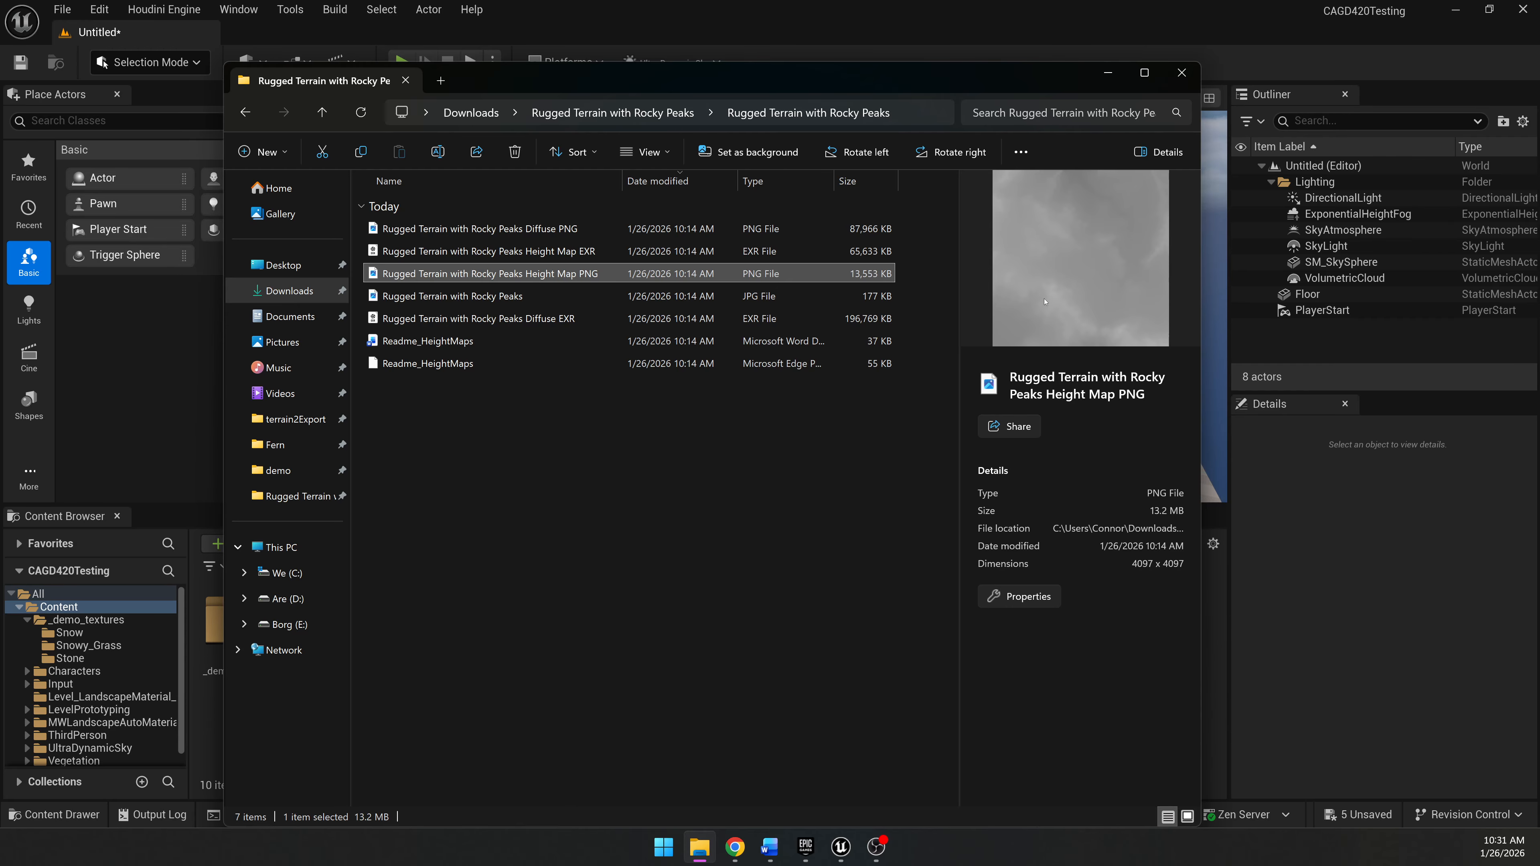
left_click_drag(774, 77, 0, 230)
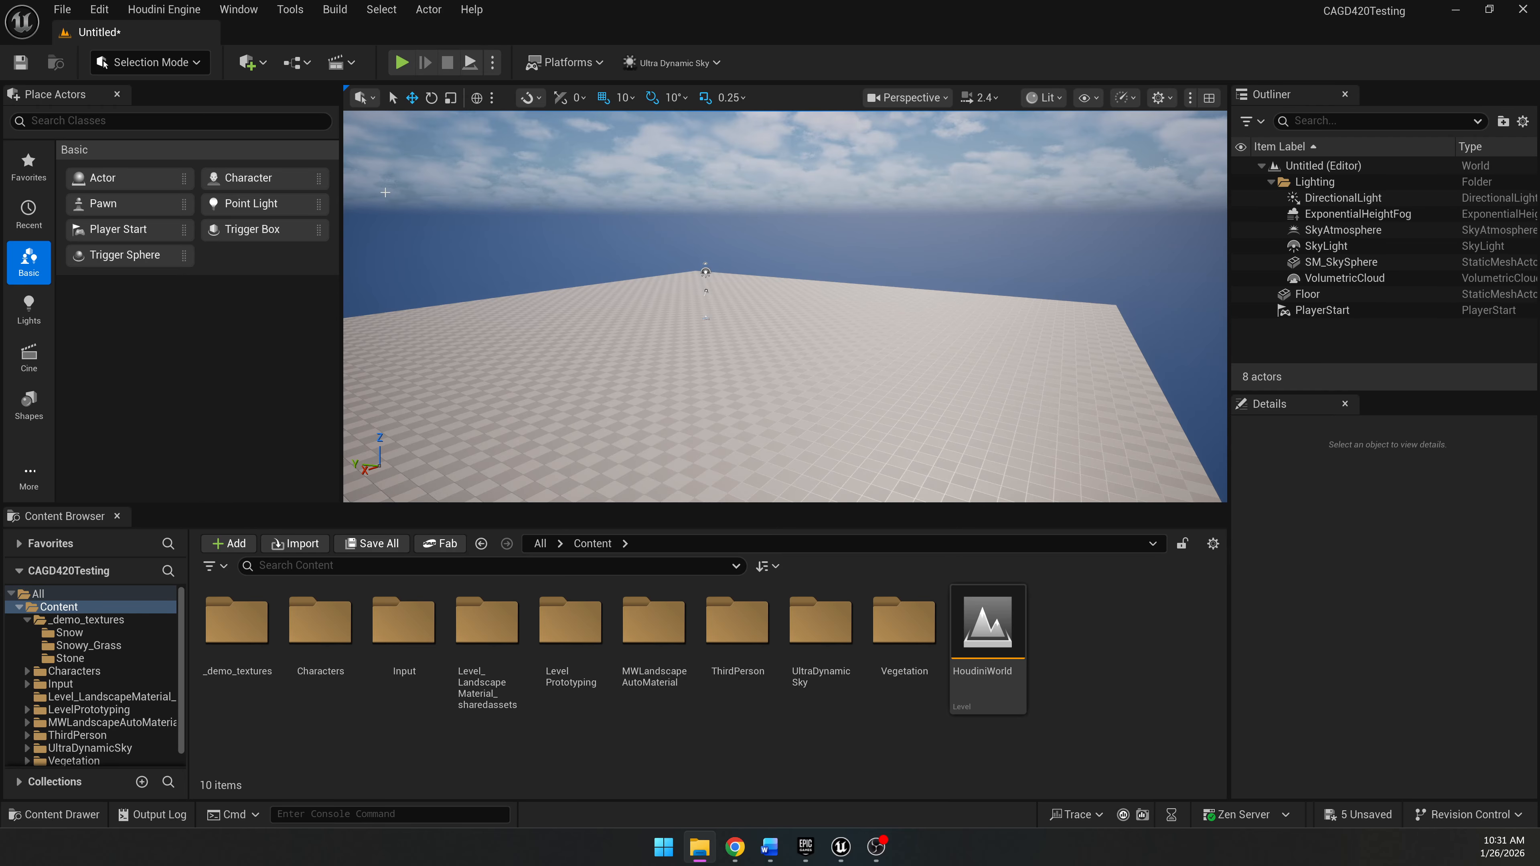
left_click(63, 9)
left_click(94, 71)
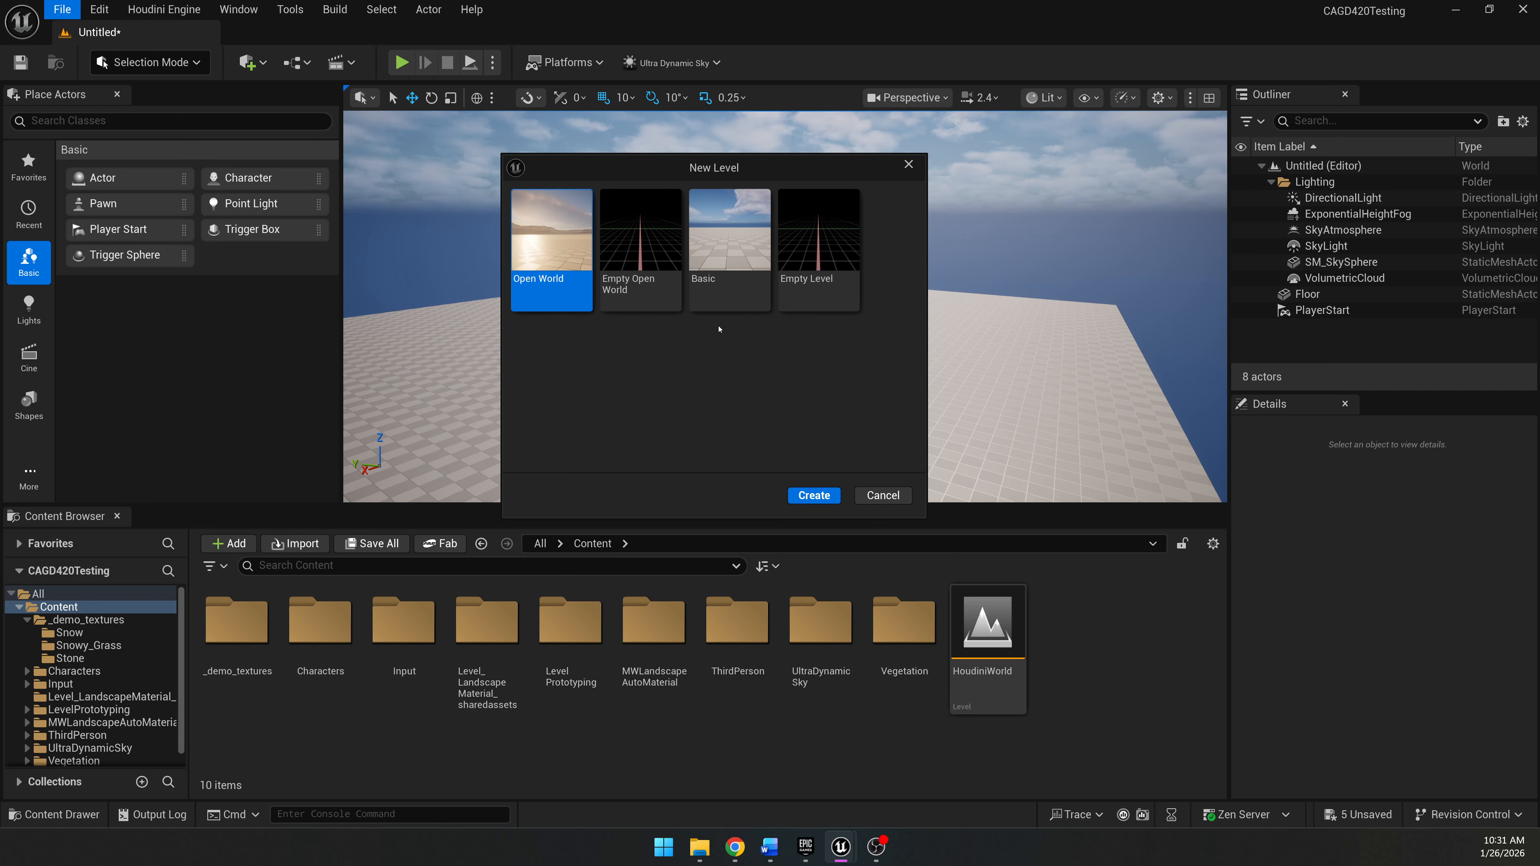
left_click(714, 291)
left_click(882, 495)
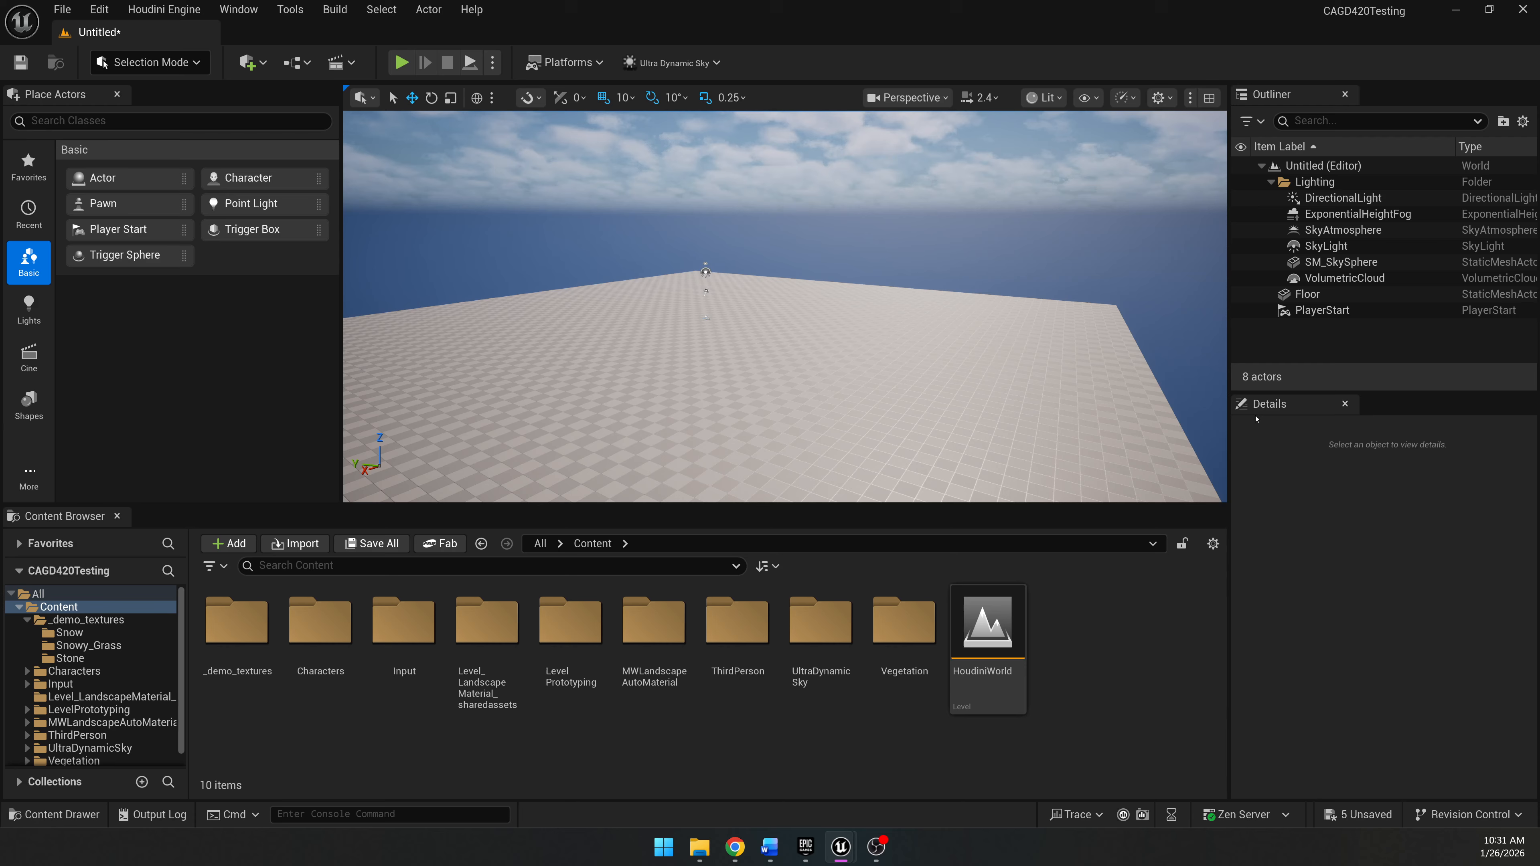
Delete the Floor actor from the level and switch the Unreal editor to Landscape mode.
left_click(1329, 299)
key("Delete")
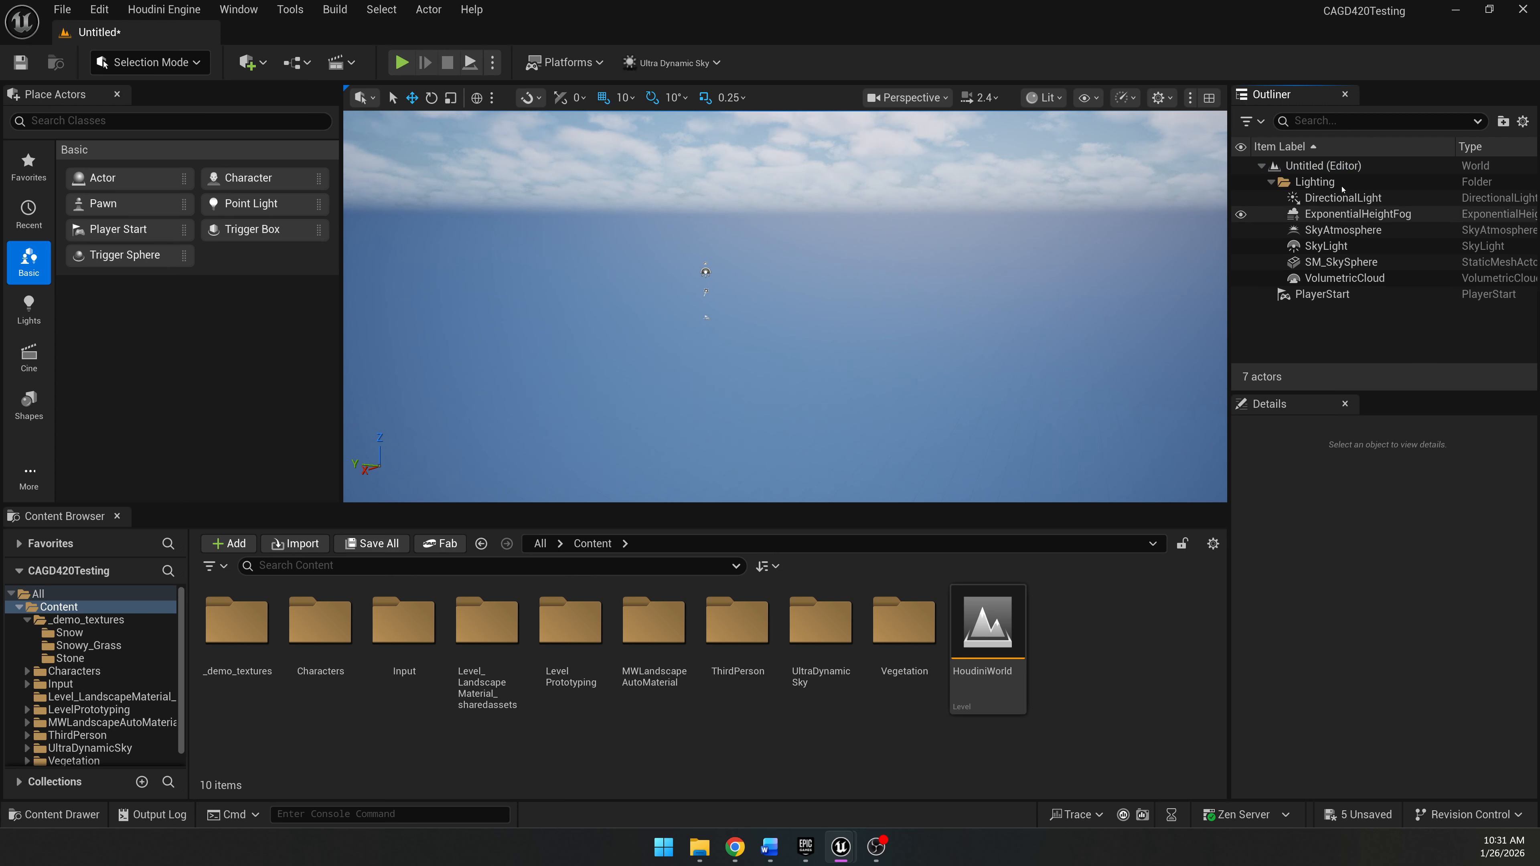
left_click(134, 63)
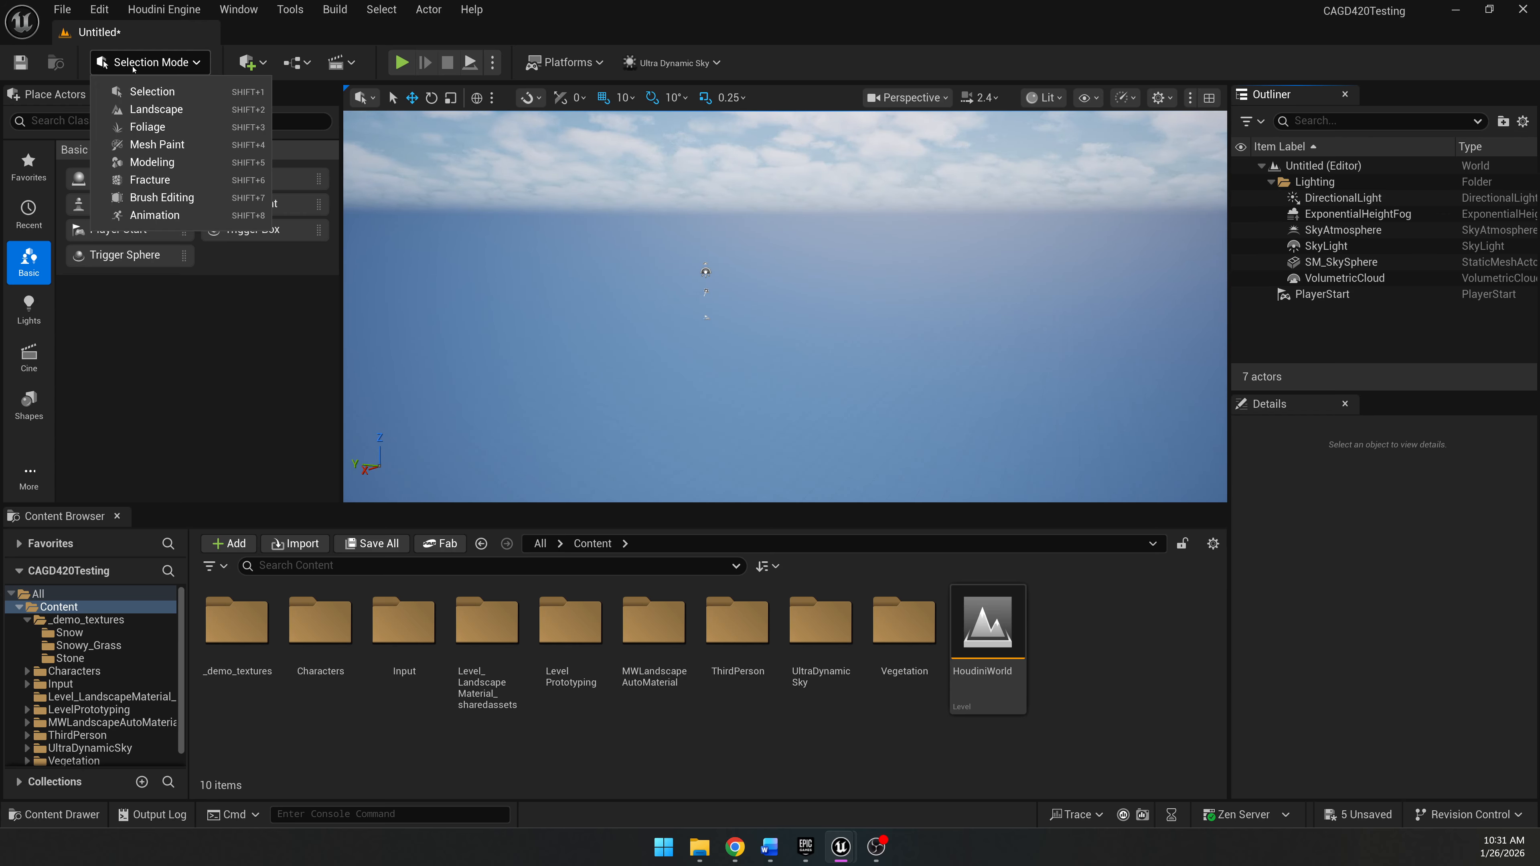
left_click(139, 113)
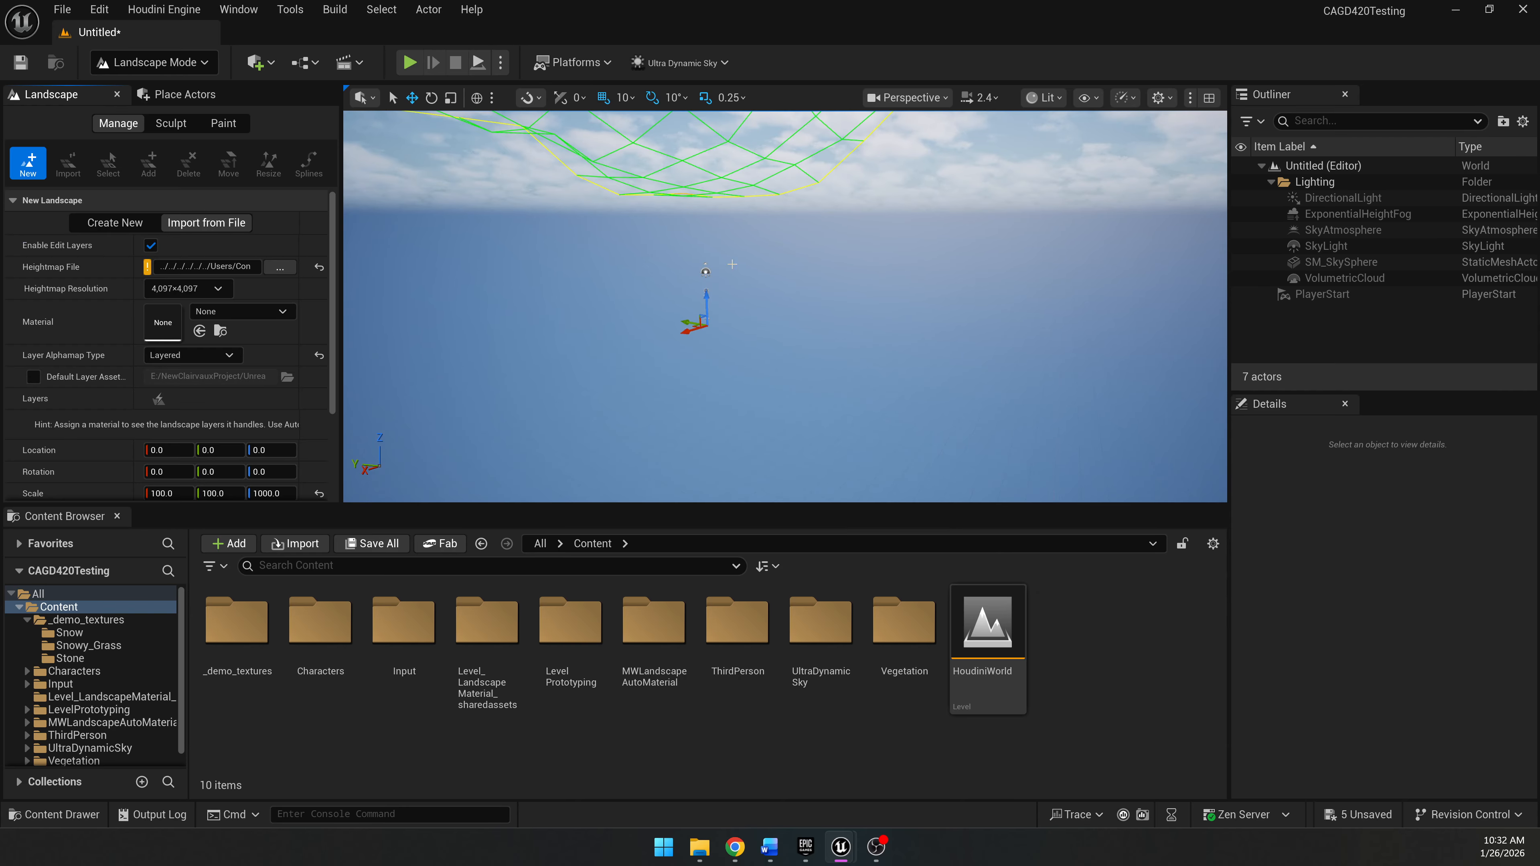
Clear the preset heightmap file and enlarge the Landscape settings area to show all import options.
left_click(271, 269)
key("Escape")
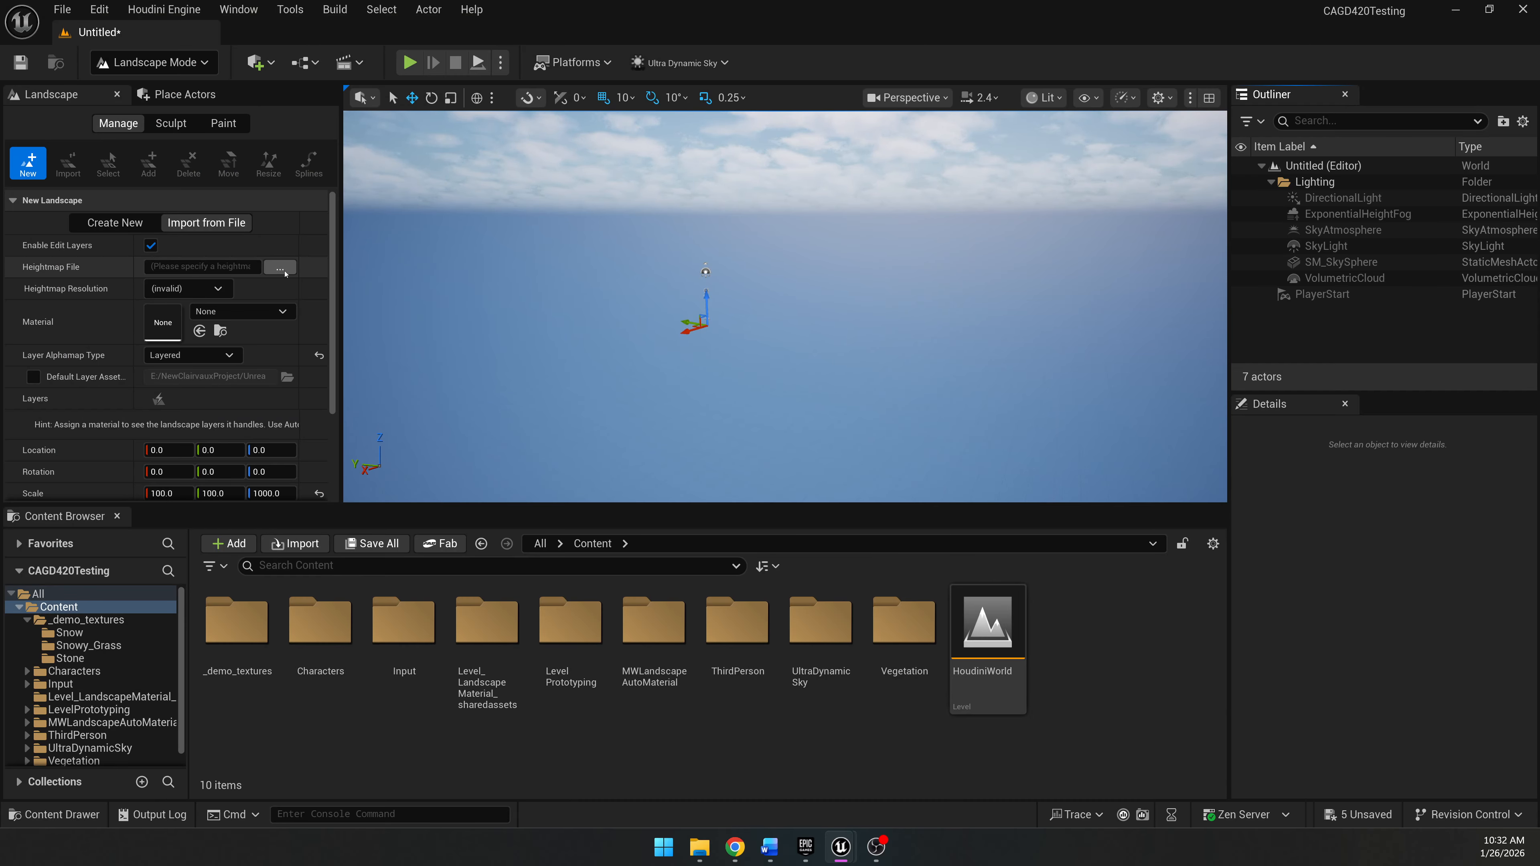
right_click_drag(742, 304, 835, 449)
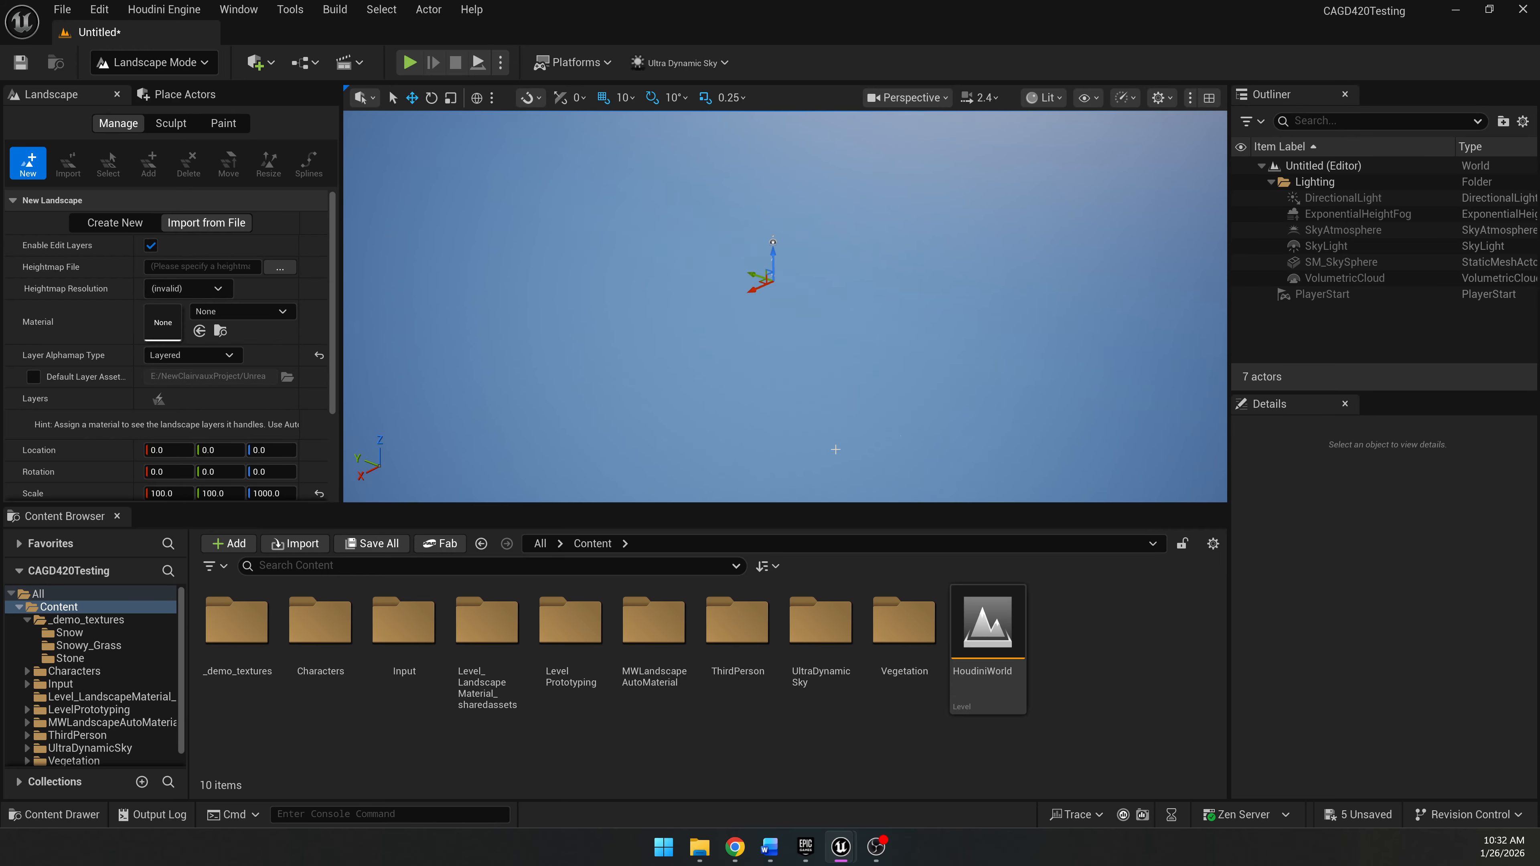
left_click_drag(876, 509, 873, 644)
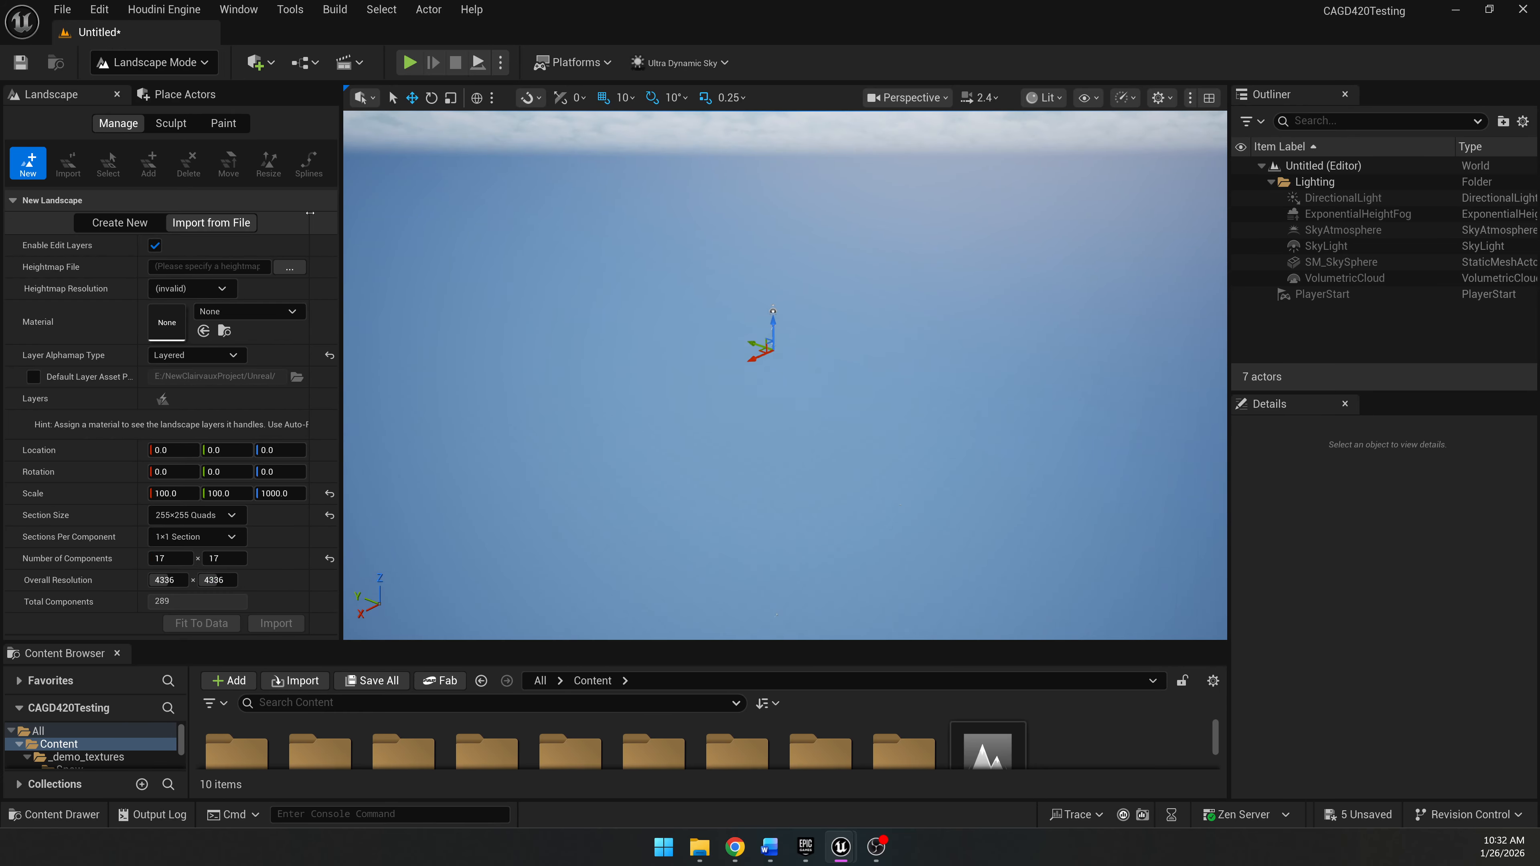
left_click_drag(340, 213, 423, 214)
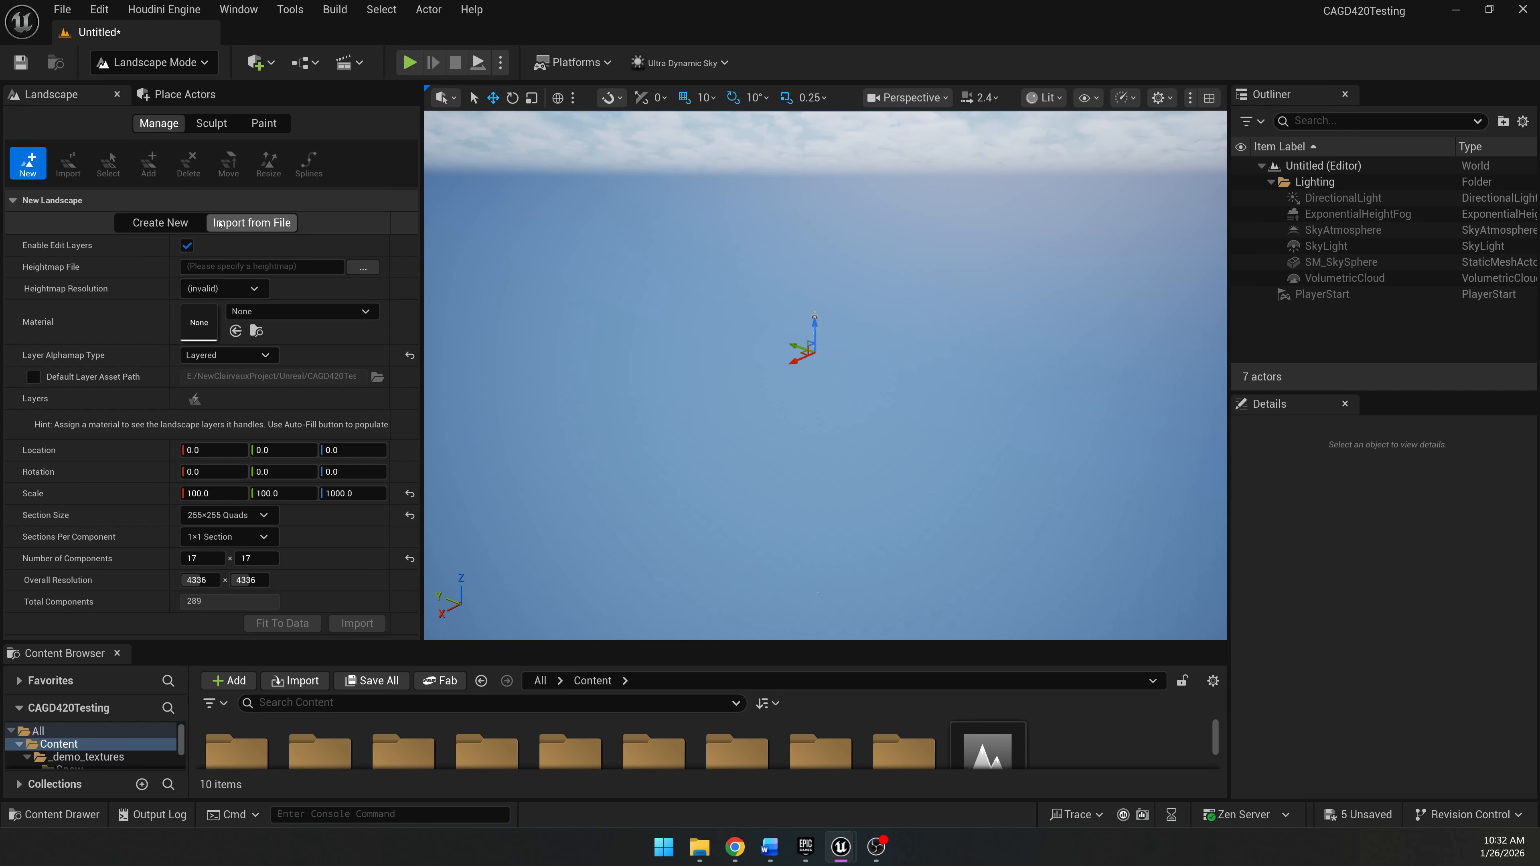
Choose to create the landscape from a file and load Rugged Terrain with Rocky Peaks Height Map PNG as its heightmap.
left_click(171, 224)
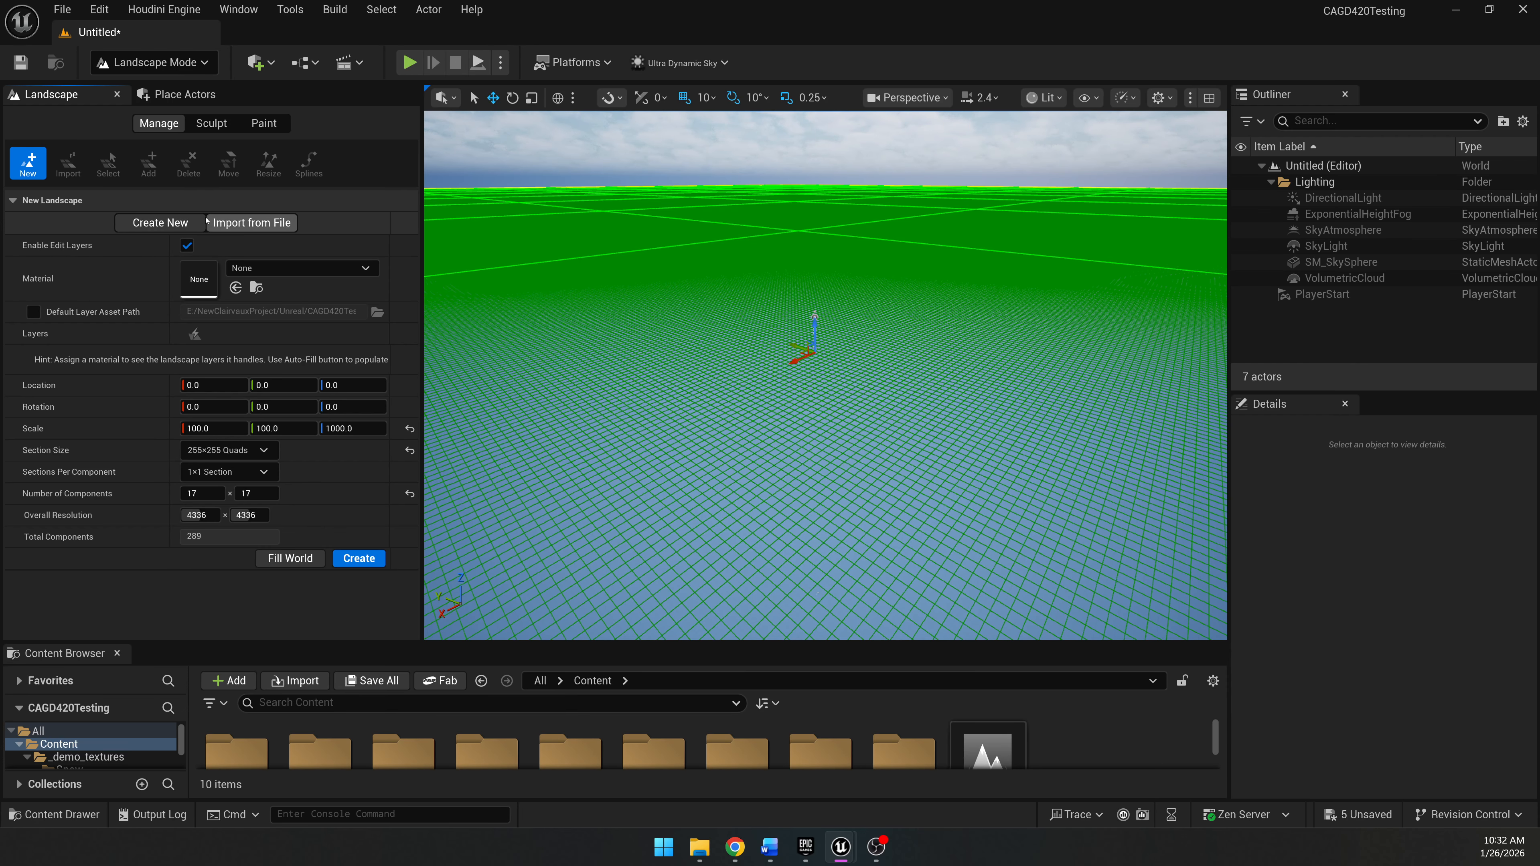
left_click(257, 224)
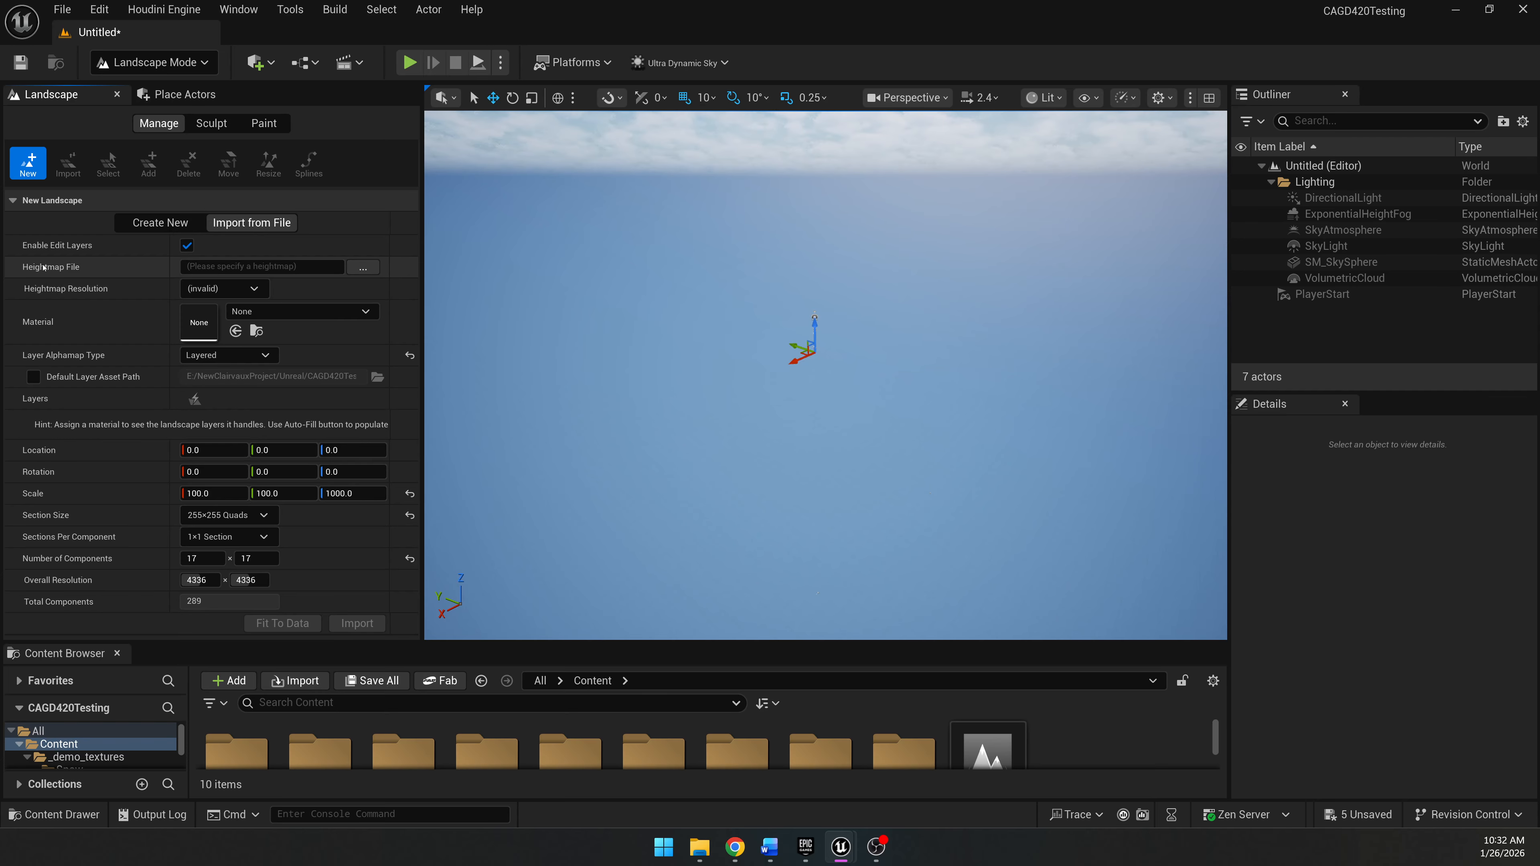
left_click(364, 267)
left_click(309, 162)
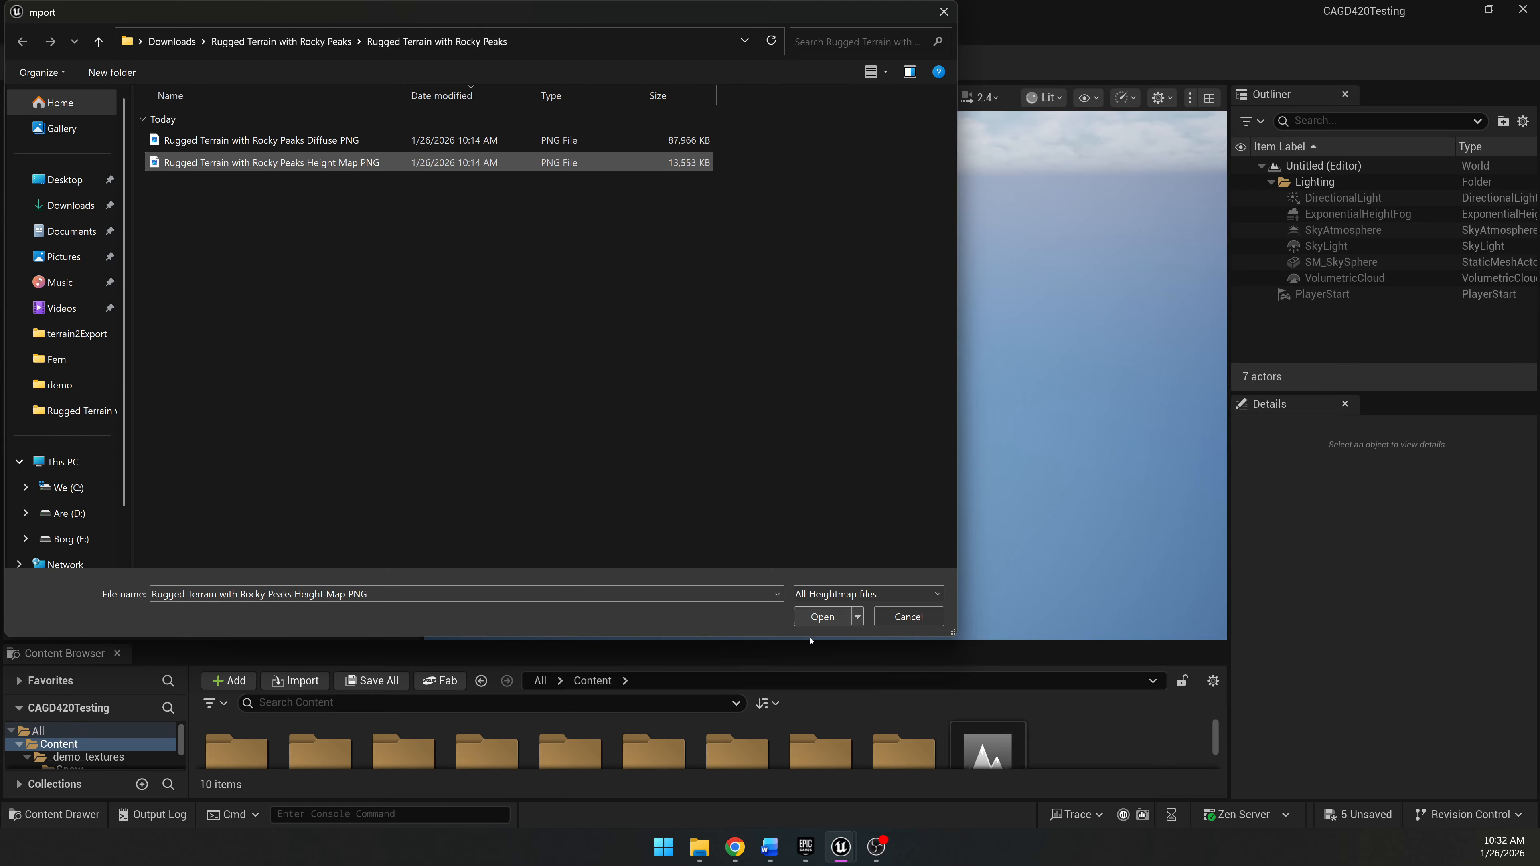
left_click(823, 617)
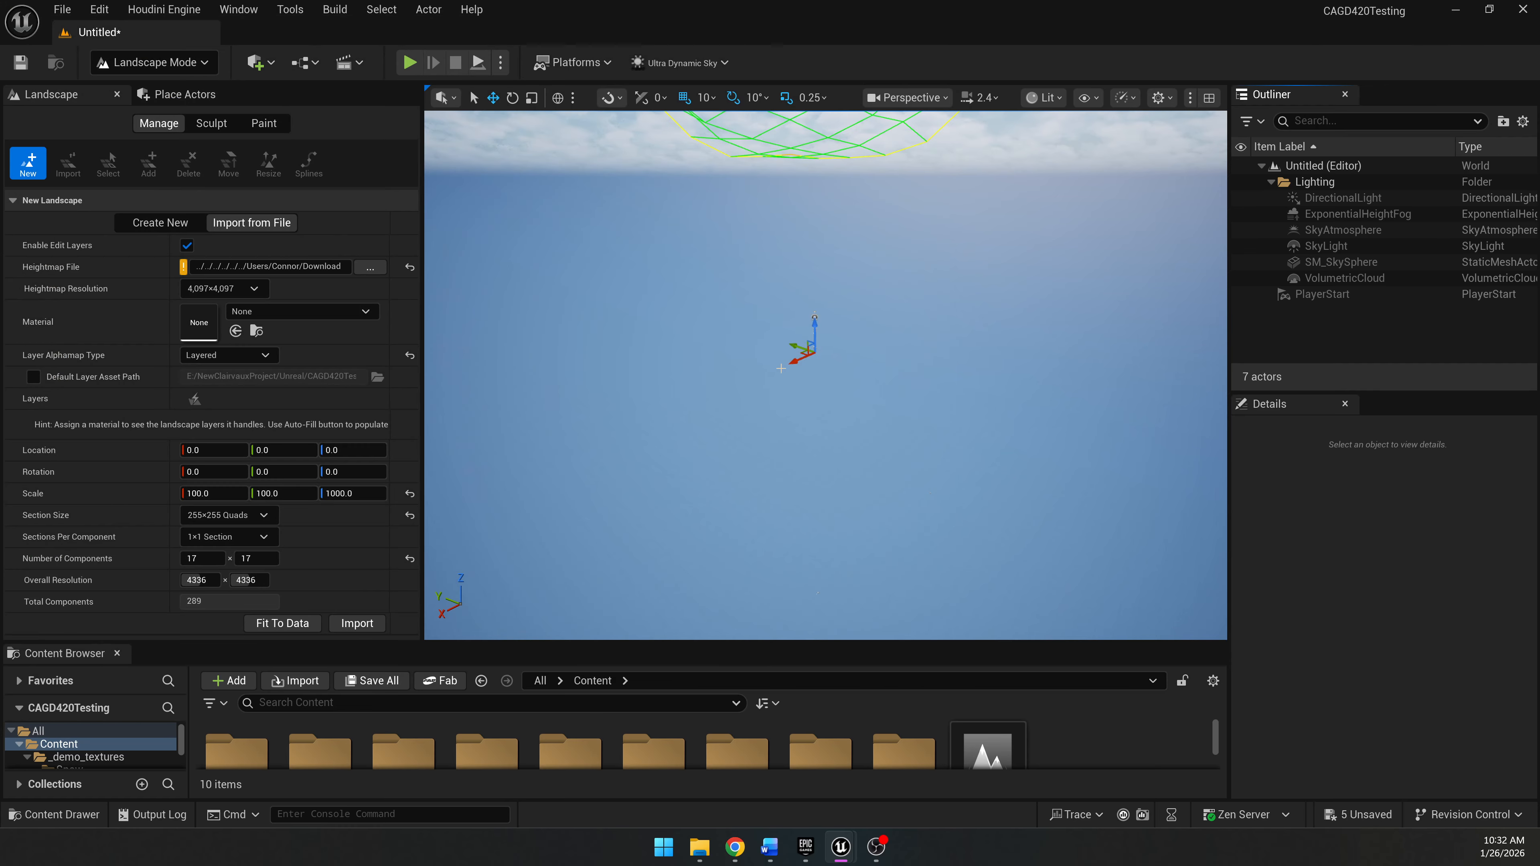
Set the new landscape's Z scale to 100.
left_click(343, 493)
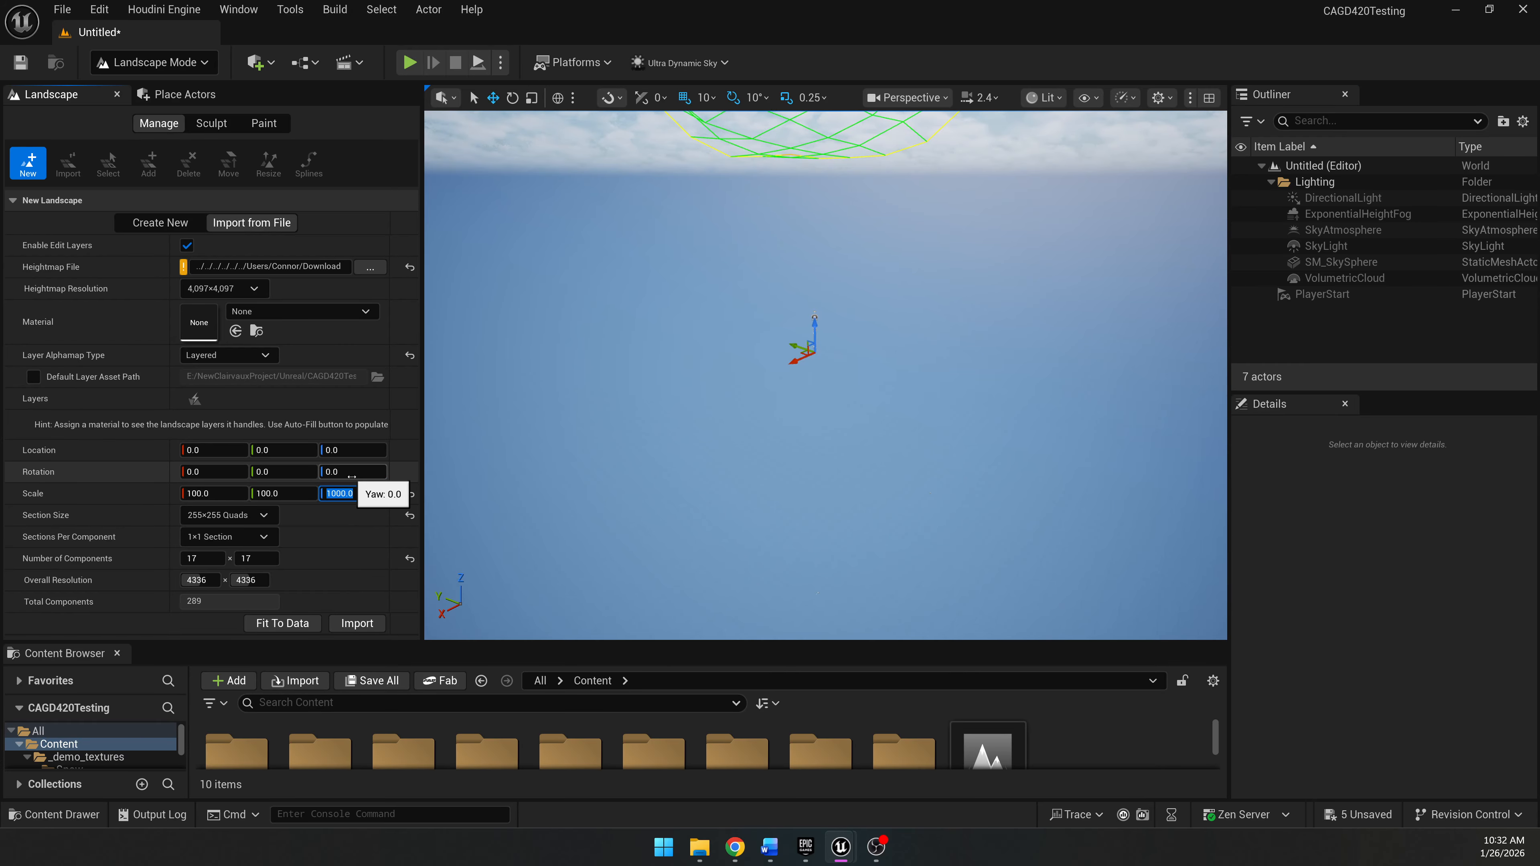
type("100")
key("Return")
right_click_drag(607, 388, 616, 410)
key("s")
scroll(615, 409, "up", 1)
key("e")
scroll(914, 230, "up", 15)
right_click_drag(914, 230, 929, 267)
key("s")
key("s")
scroll(916, 279, "up", 2)
scroll(929, 267, "down", 5)
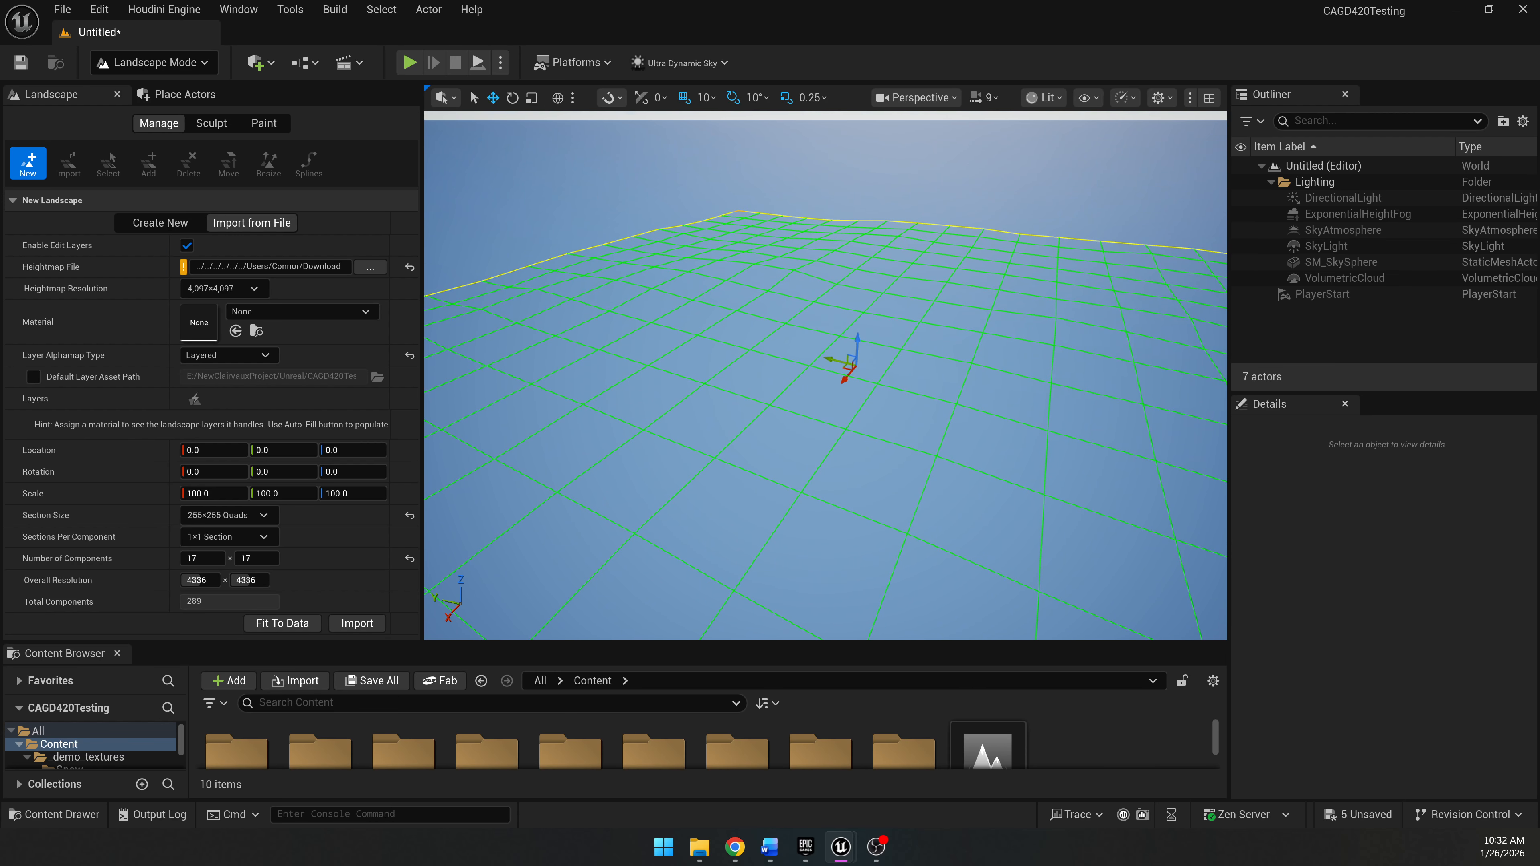
scroll(929, 267, "up", 2)
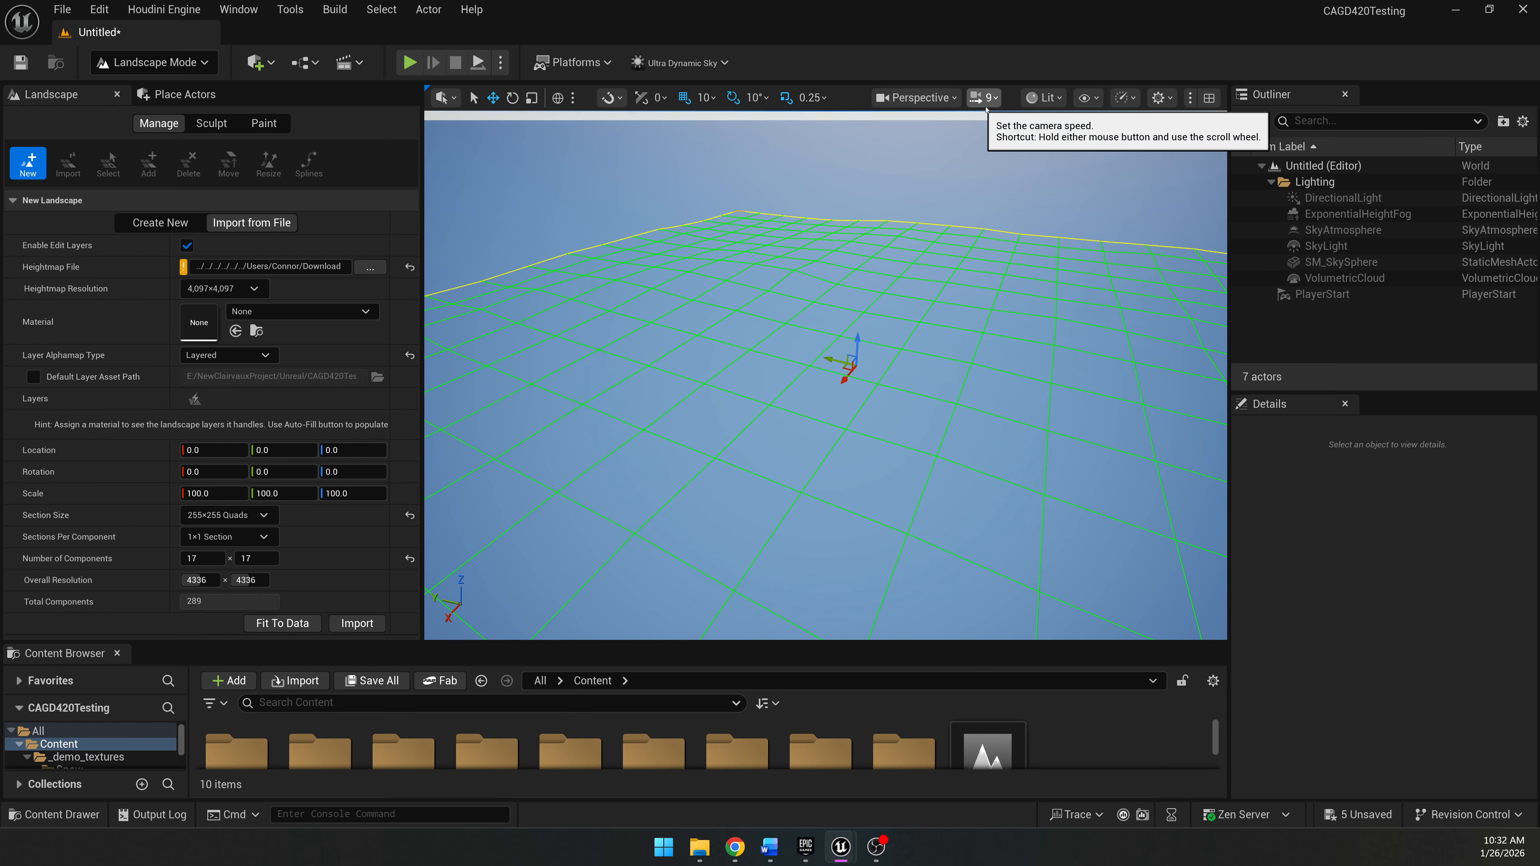
Adjust the viewport camera speed to 13.5 and view the whole landscape preview at a low angle.
left_click(997, 103)
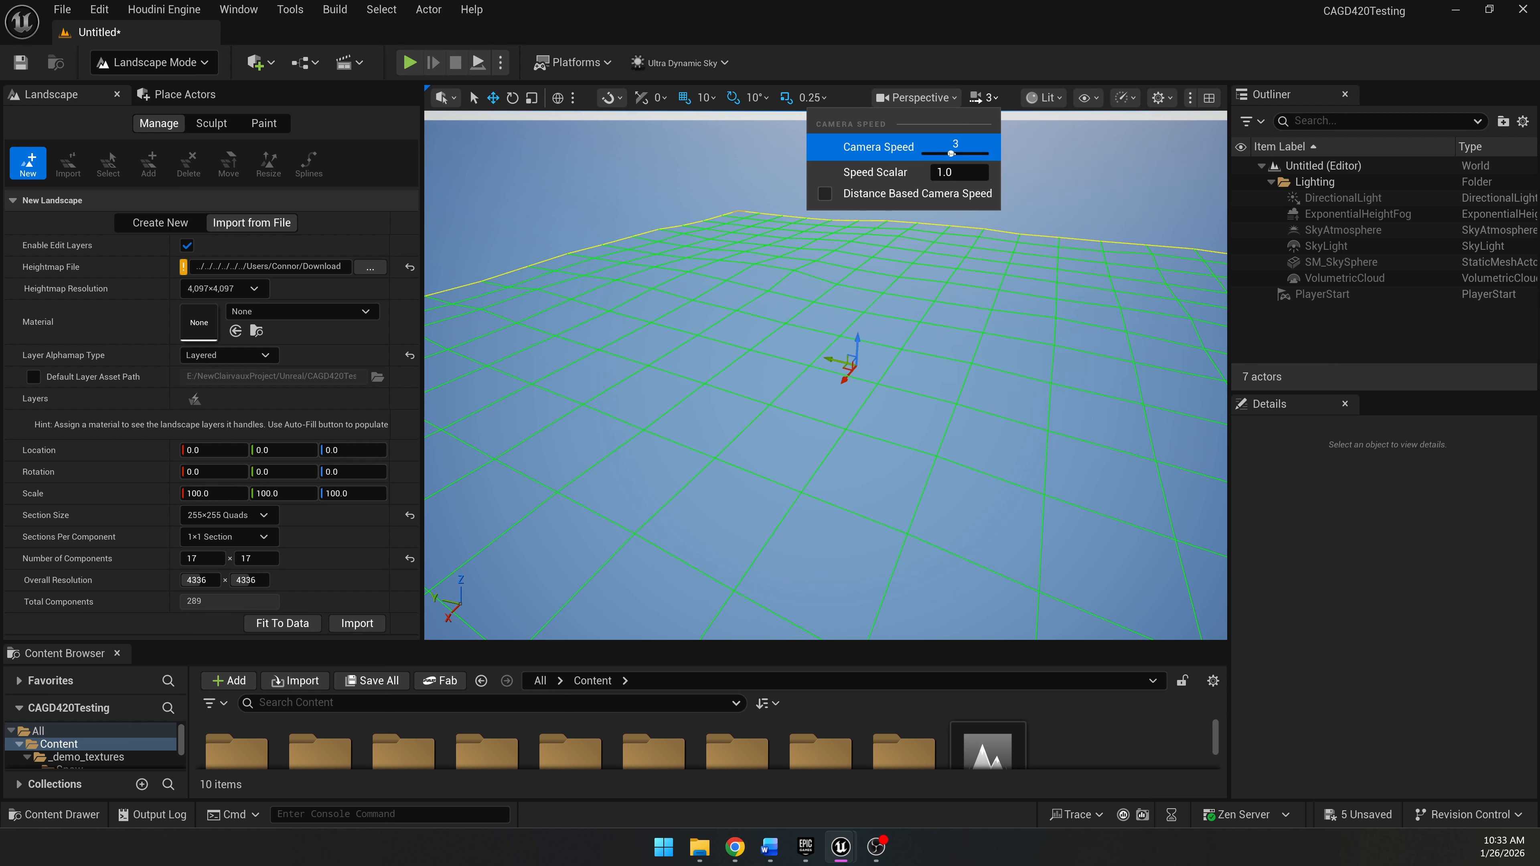
left_click_drag(965, 153, 960, 153)
right_click_drag(946, 261, 905, 219)
scroll(927, 255, "up", 1)
scroll(908, 248, "up", 2)
key("s")
key("s")
key("e")
right_click_drag(885, 301, 930, 295)
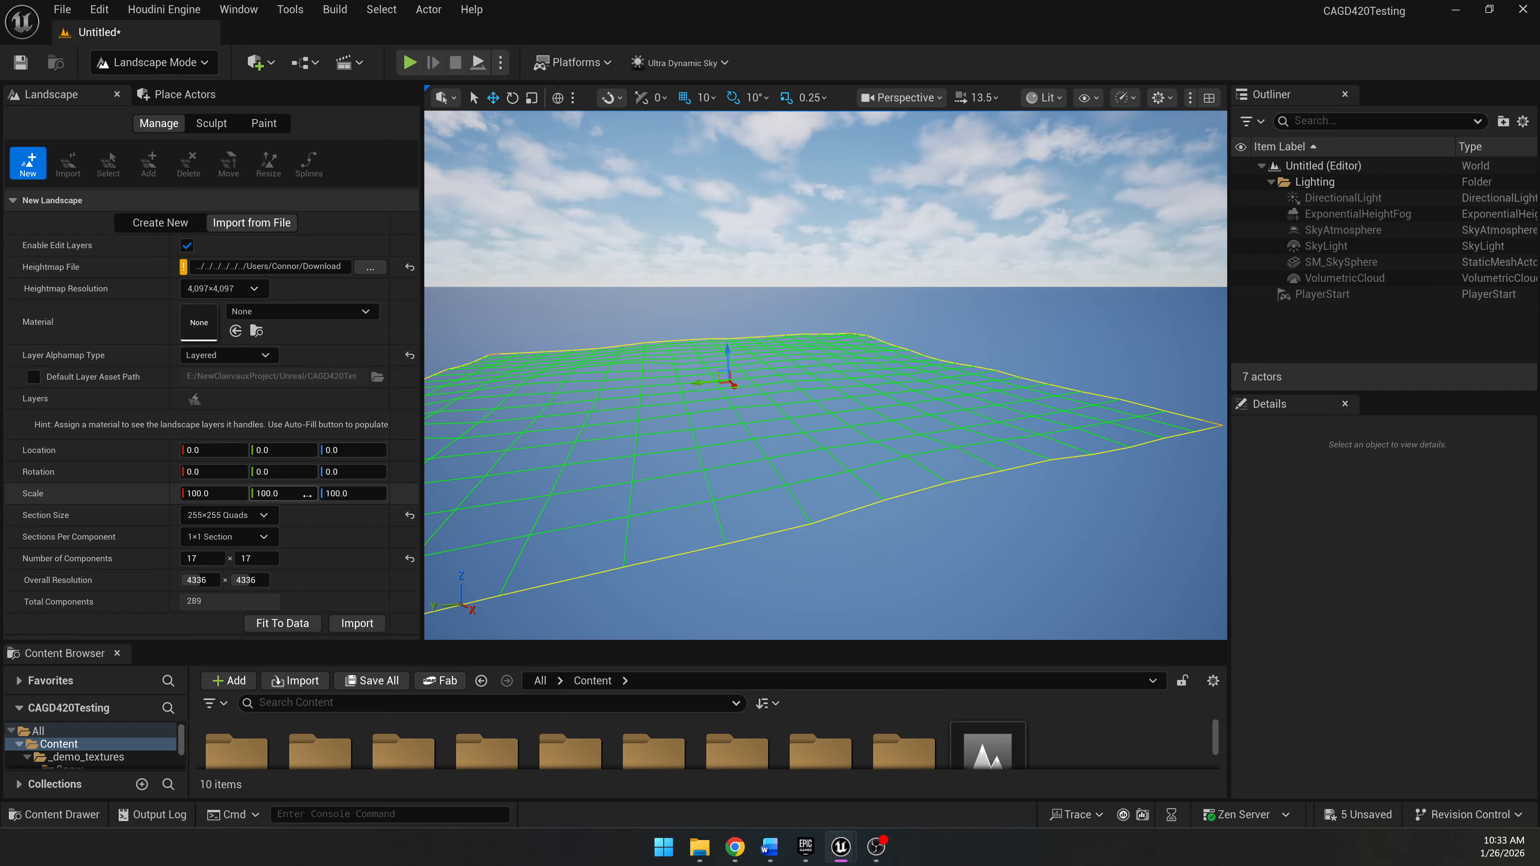
Try Z scales of 500 and 700 on the landscape preview.
left_click(340, 494)
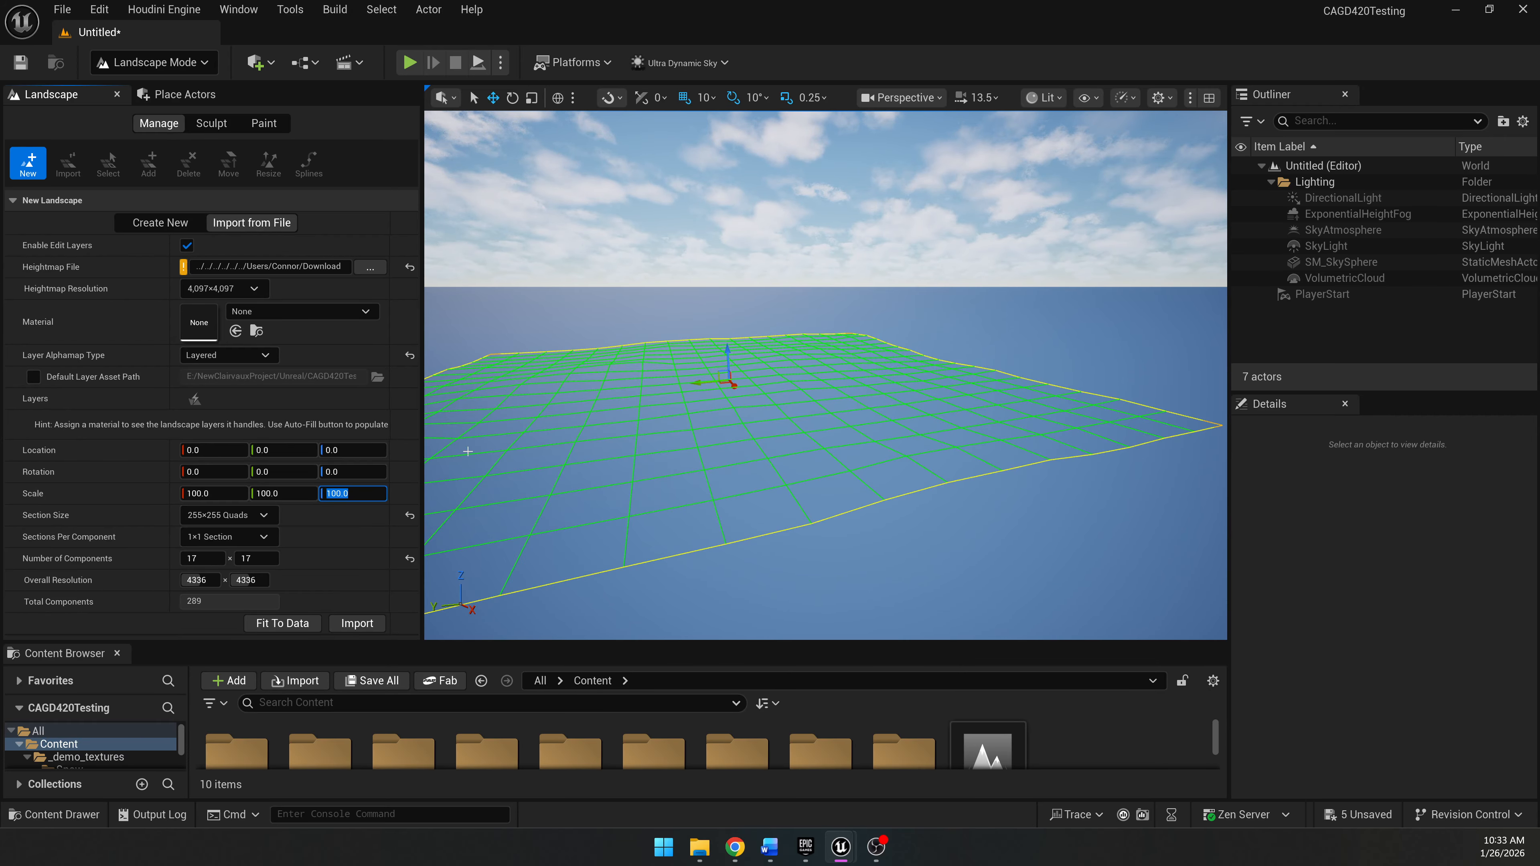
type("500")
key("Return")
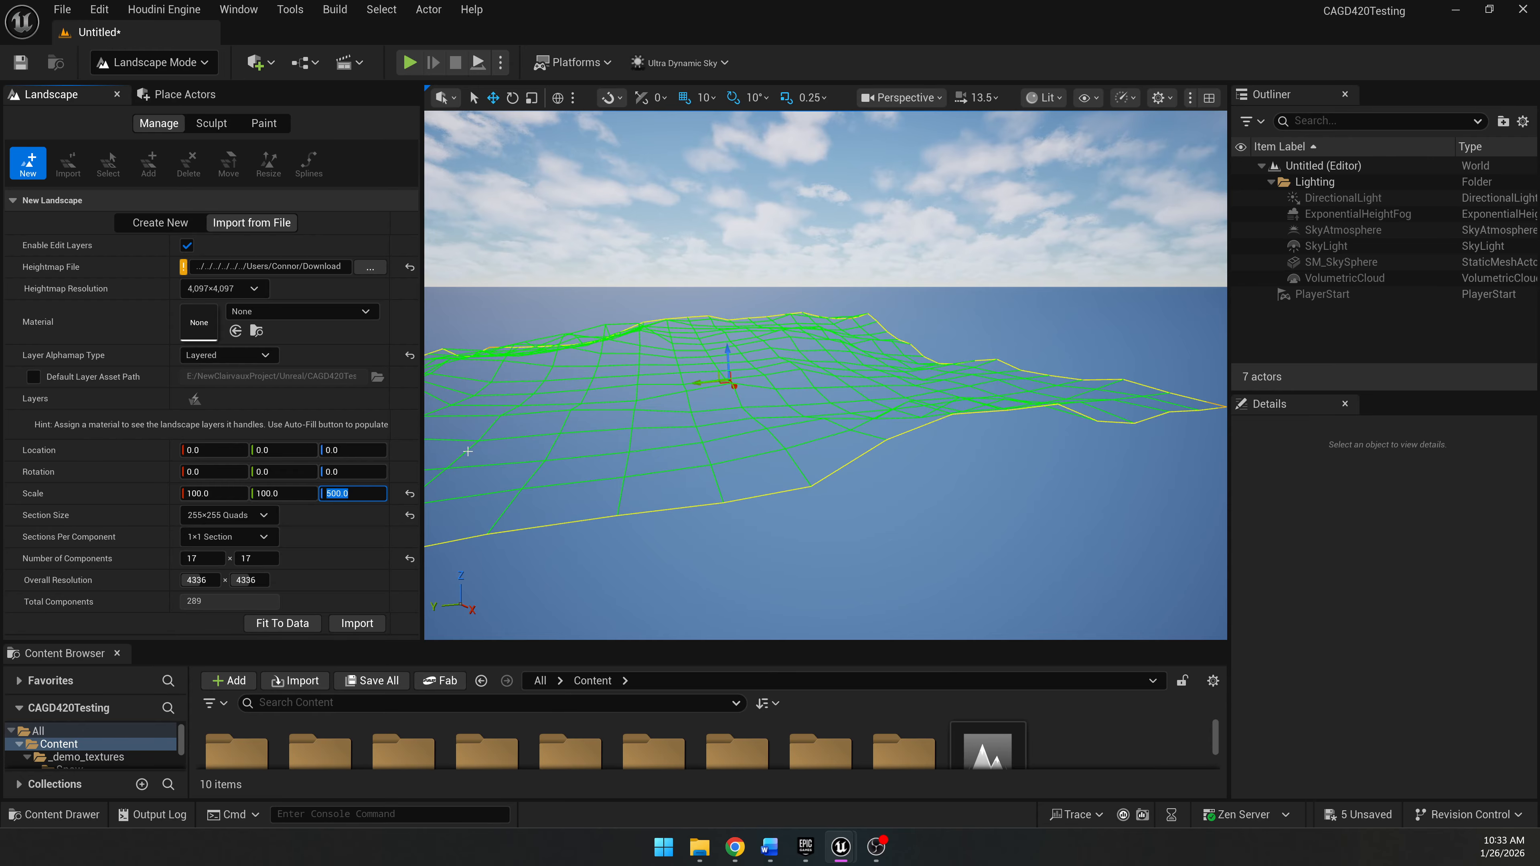
type("700")
key("Return")
right_click_drag(554, 390, 669, 357)
key("a")
key("s")
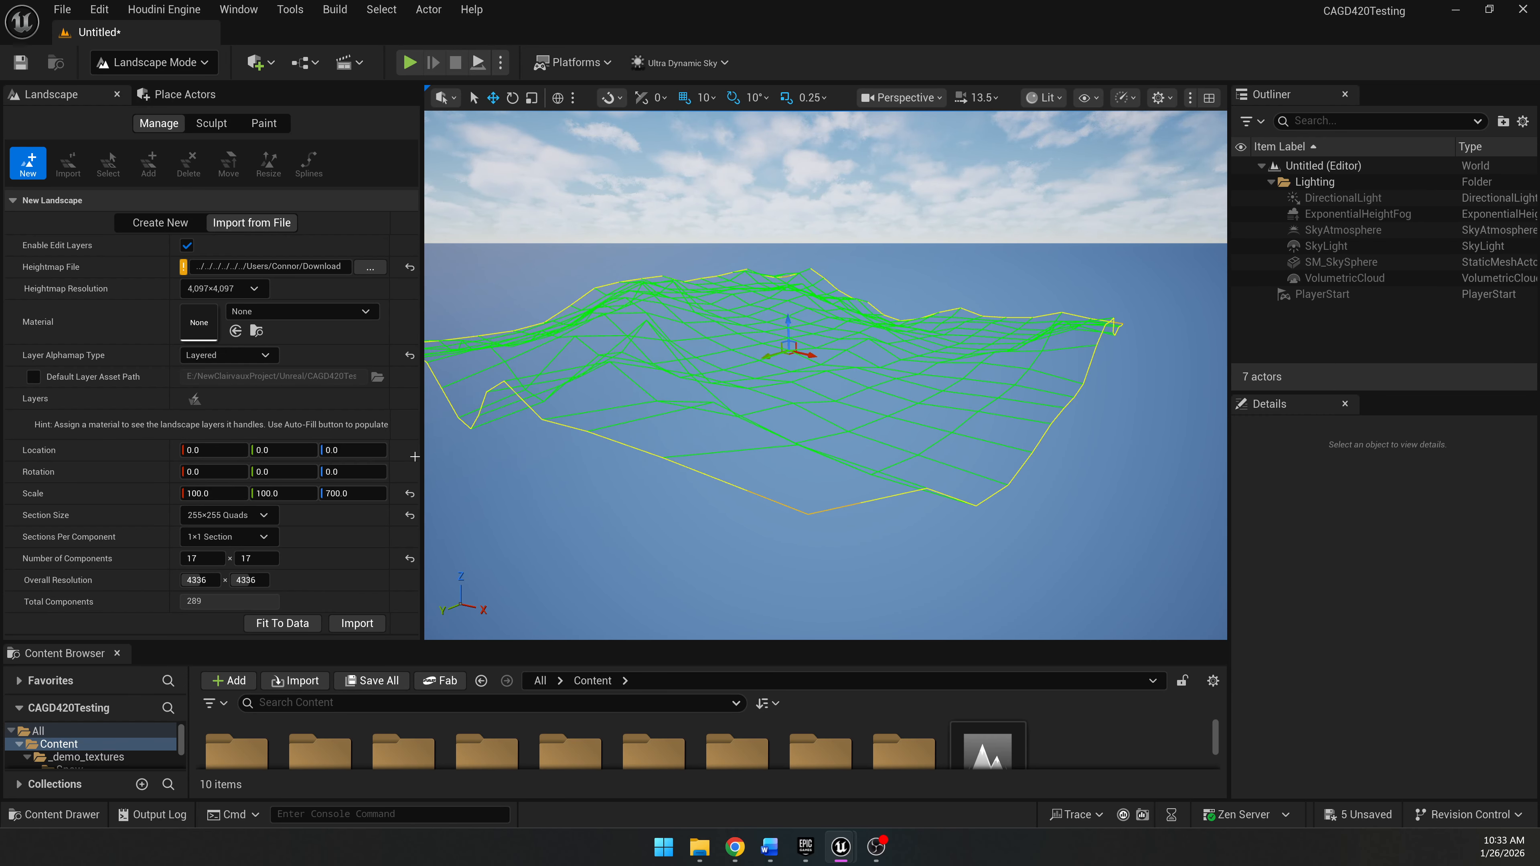
Set the new landscape's Z scale to 1000.
left_click(353, 495)
type("1000")
key("Return")
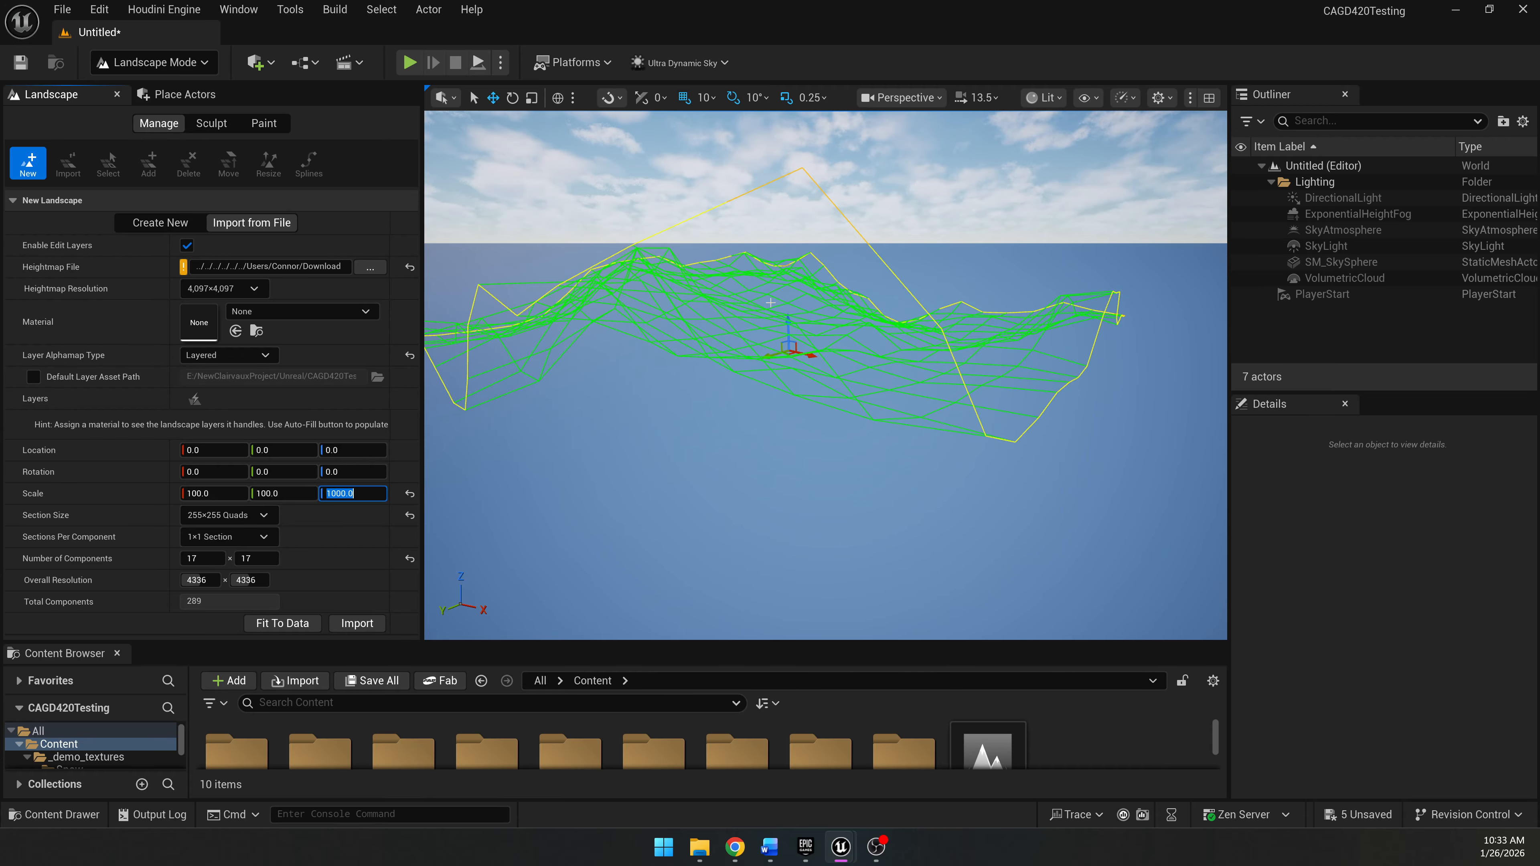
right_click_drag(770, 303, 945, 269)
key("w")
key("d")
key("a")
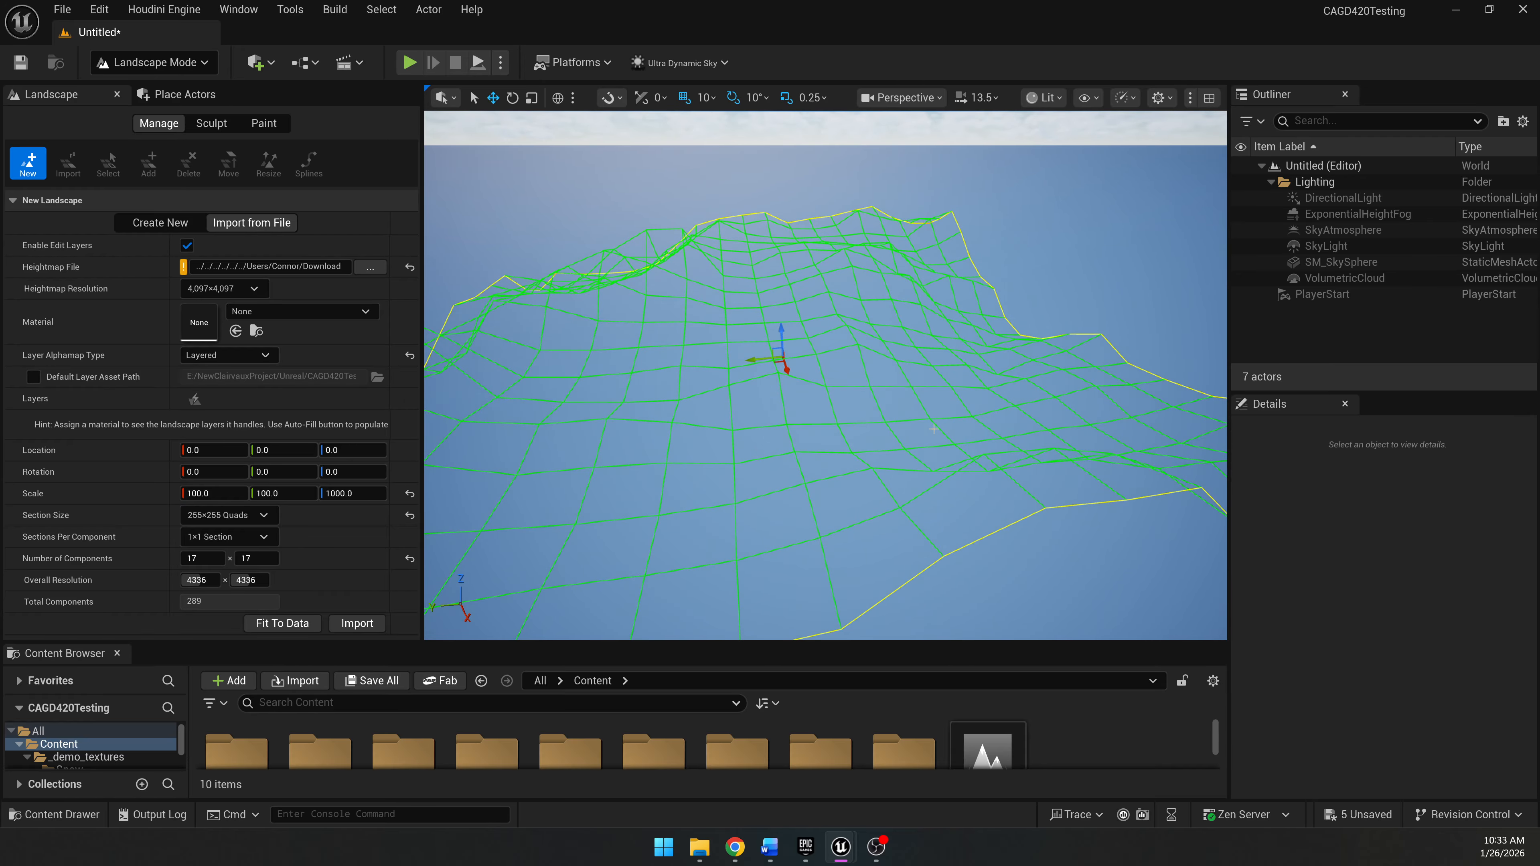
right_click_drag(934, 429, 878, 453)
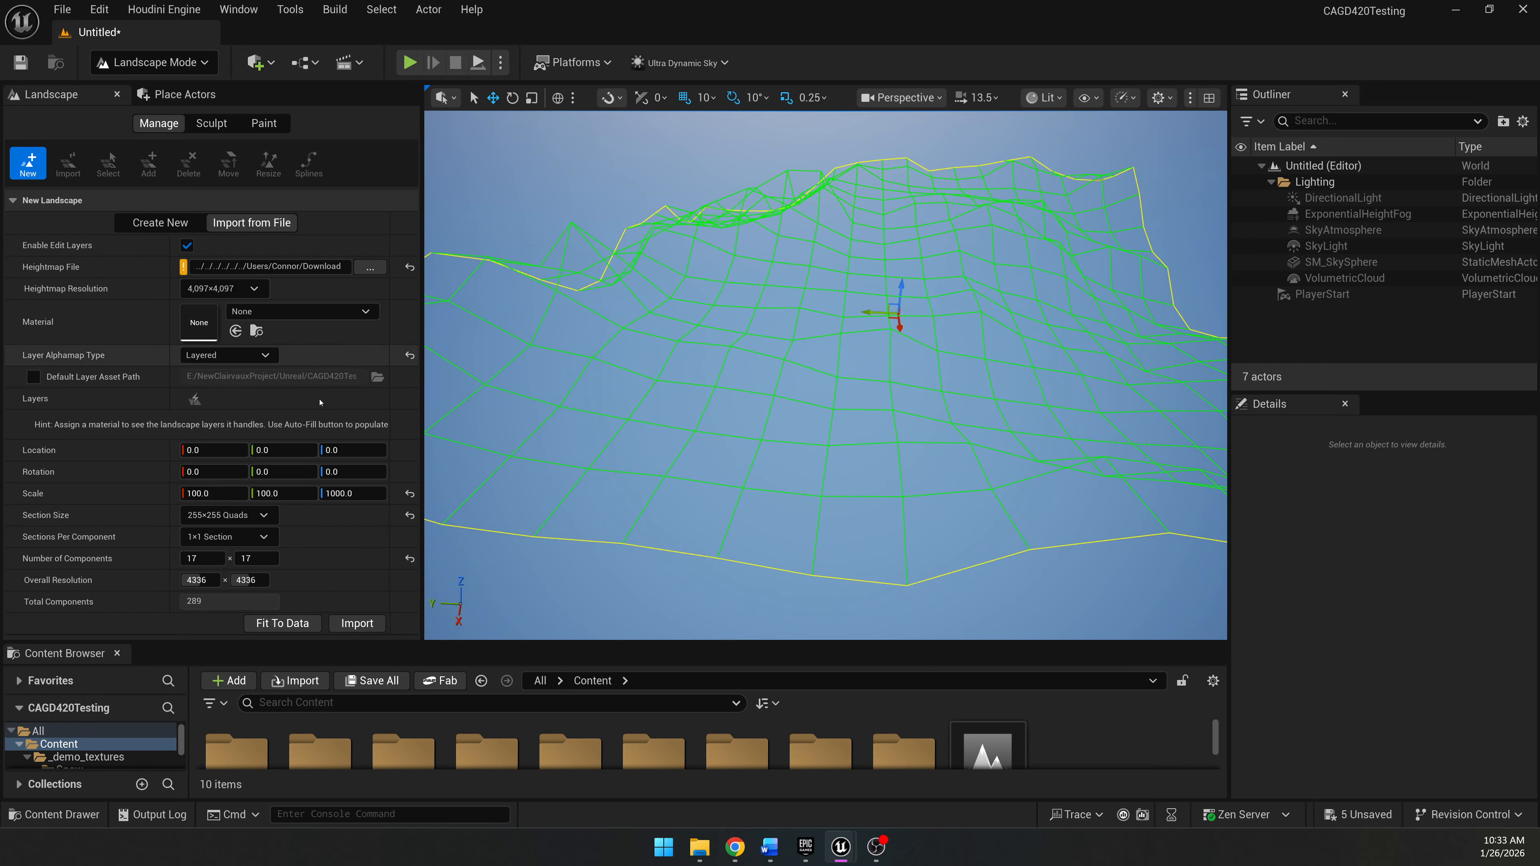
Import the heightmap to generate the landscape and inspect the terrain along its outer edges.
left_click(357, 624)
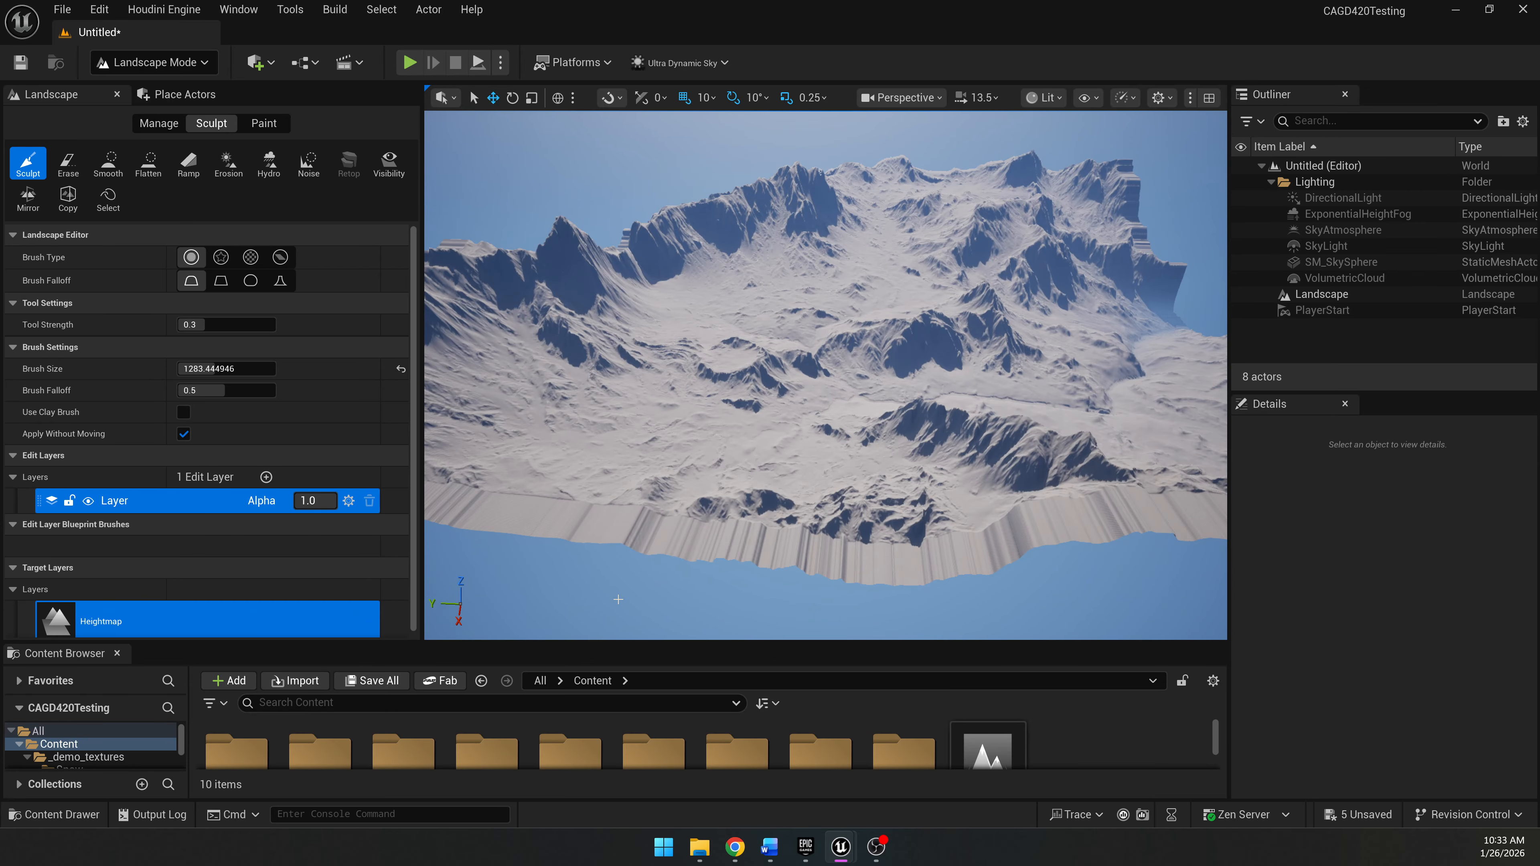
right_click_drag(734, 448, 959, 376)
key("w")
key("w")
mouse_move(826, 375)
right_mouse_down()
mouse_move(834, 418)
mouse_move(804, 485)
mouse_move(800, 443)
mouse_move(770, 440)
mouse_move(709, 485)
mouse_move(631, 461)
mouse_move(546, 474)
mouse_move(928, 396)
right_mouse_up()
key("s")
key("s")
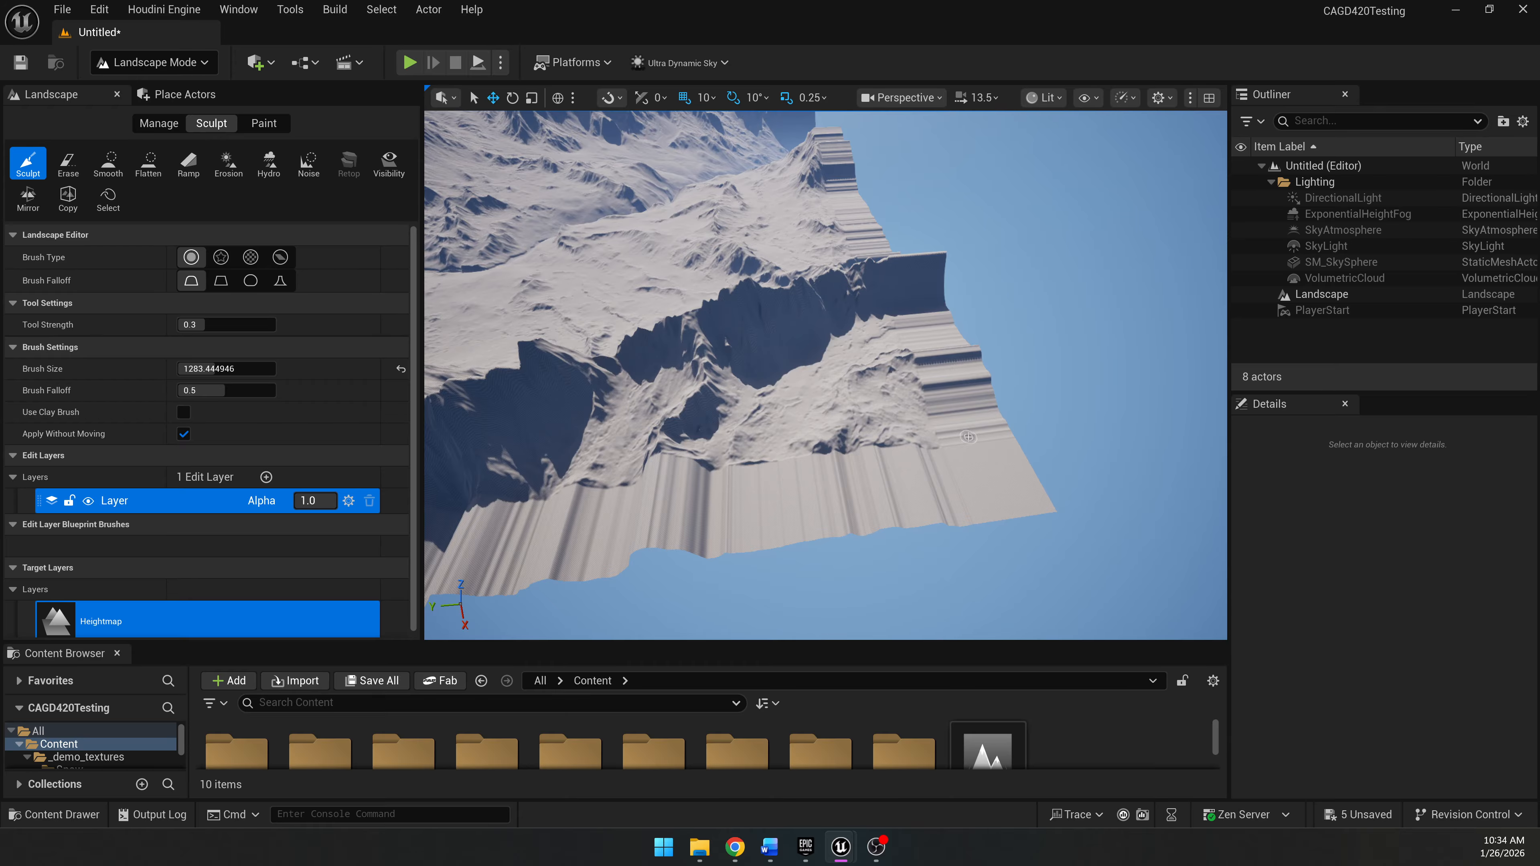
Inspect the imported terrain from above, check the settings for a new landscape, and return to sculpting.
right_click_drag(985, 434, 582, 416)
key("w")
key("s")
left_click(156, 123)
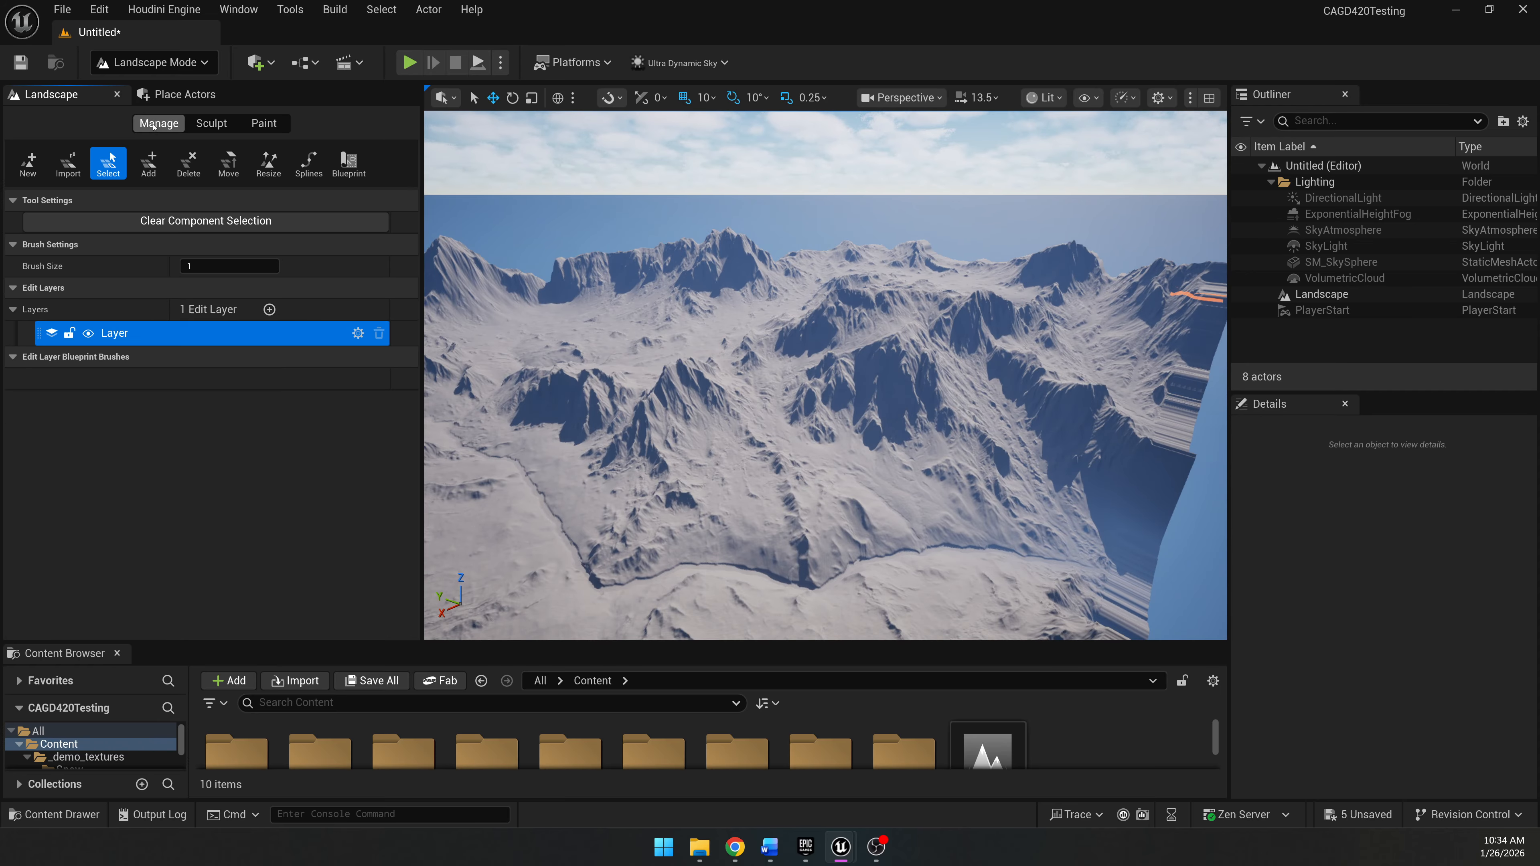
left_click(28, 163)
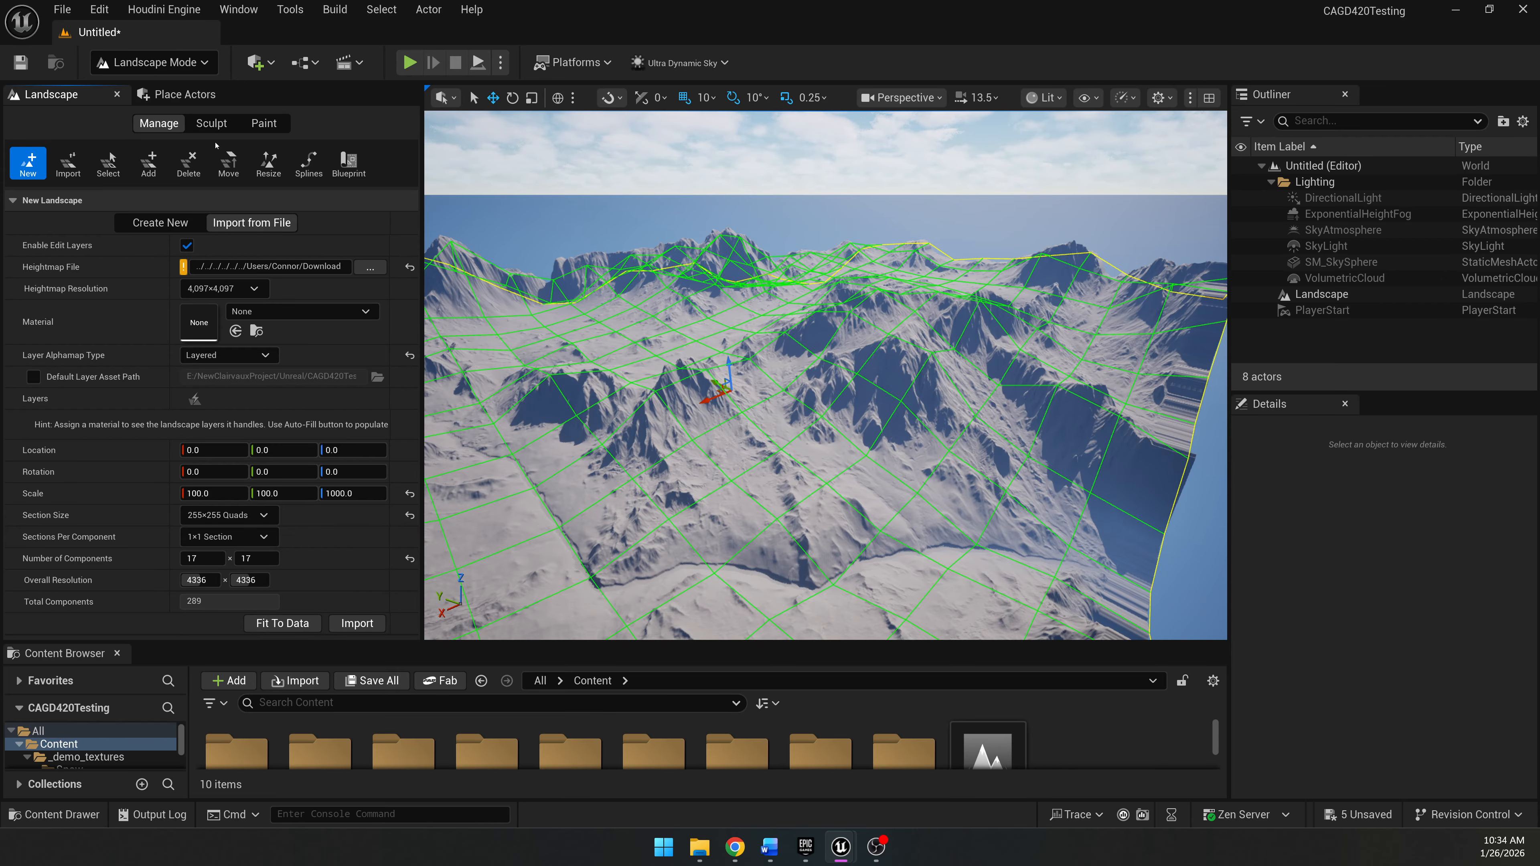
left_click(218, 125)
key("w")
mouse_move(713, 368)
right_mouse_down()
mouse_move(643, 371)
mouse_move(727, 303)
mouse_move(722, 372)
right_mouse_up()
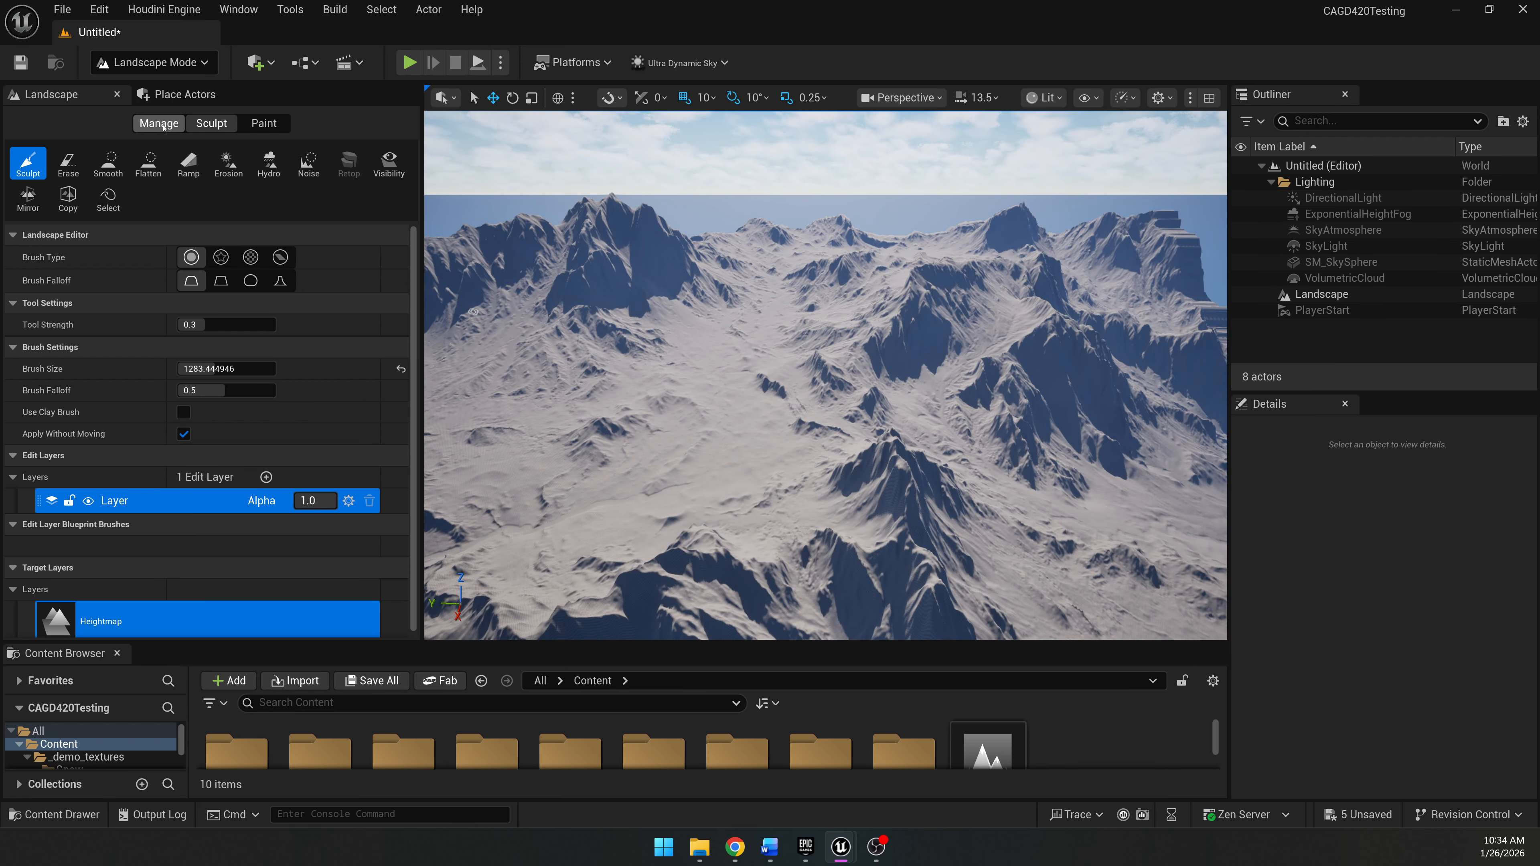
Switch the editor from landscape editing to Selection mode and widen the viewport for a closer view of the mountains.
left_click(164, 69)
left_click(159, 91)
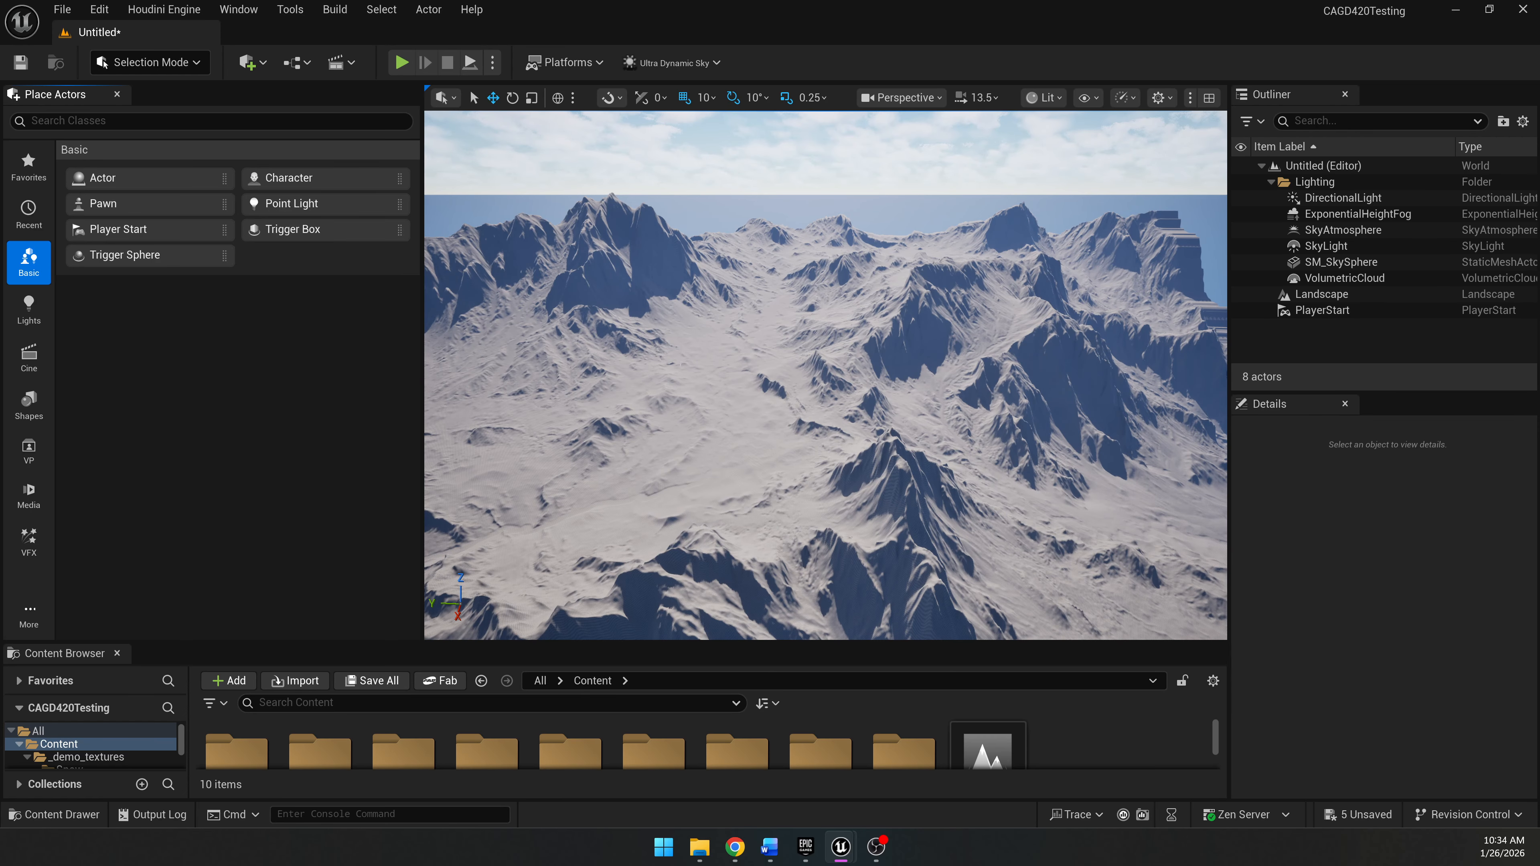
left_click_drag(423, 309, 288, 320)
key("w")
right_click_drag(607, 364, 800, 340)
key("s")
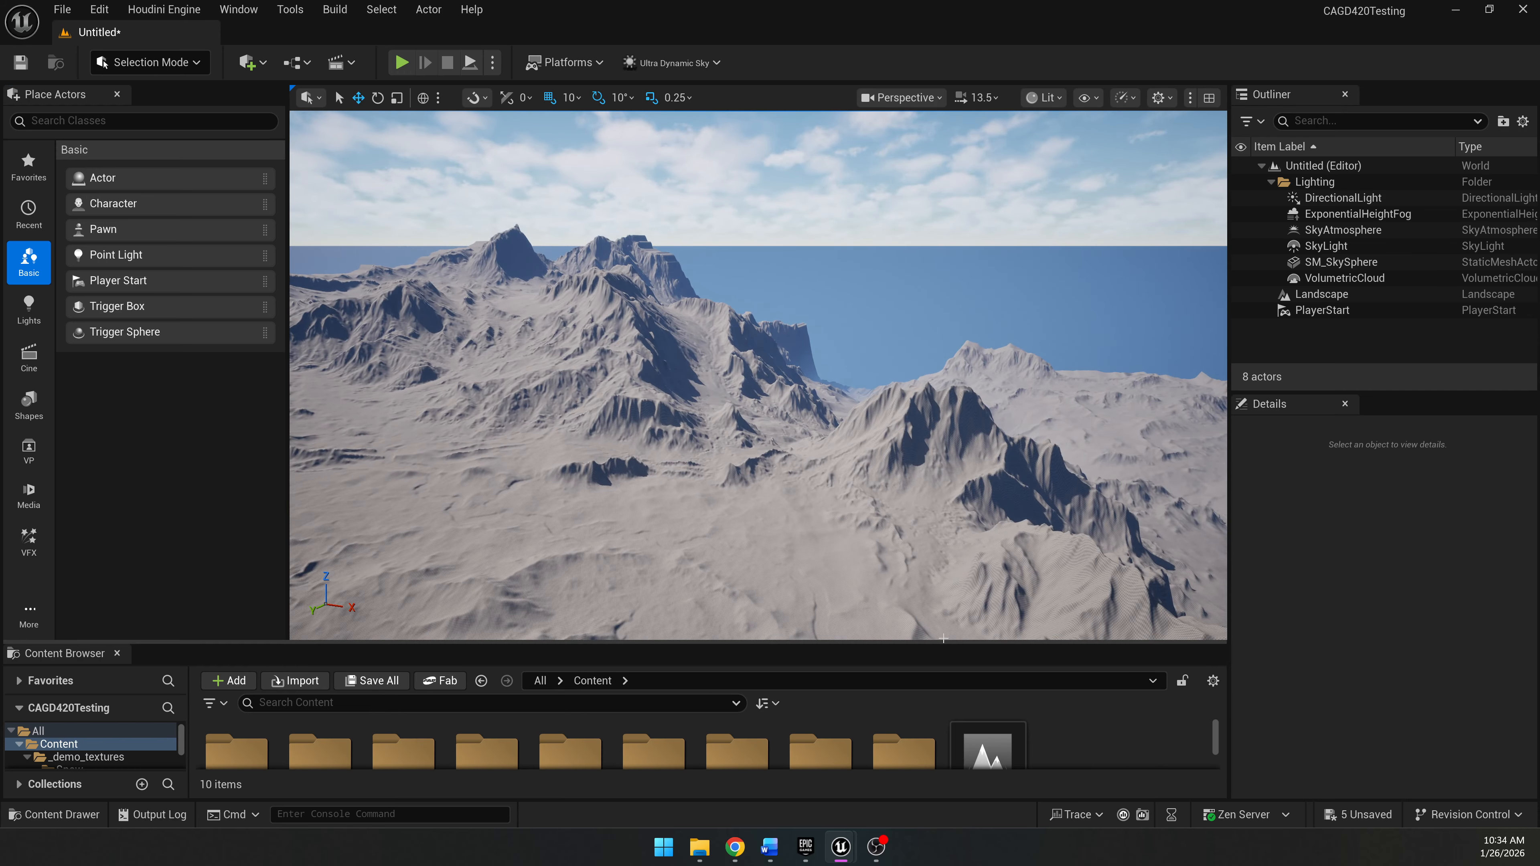
Enlarge the asset browsing area and create a material named M_landscapeDemo in the Content folder.
left_click_drag(941, 643, 849, 494)
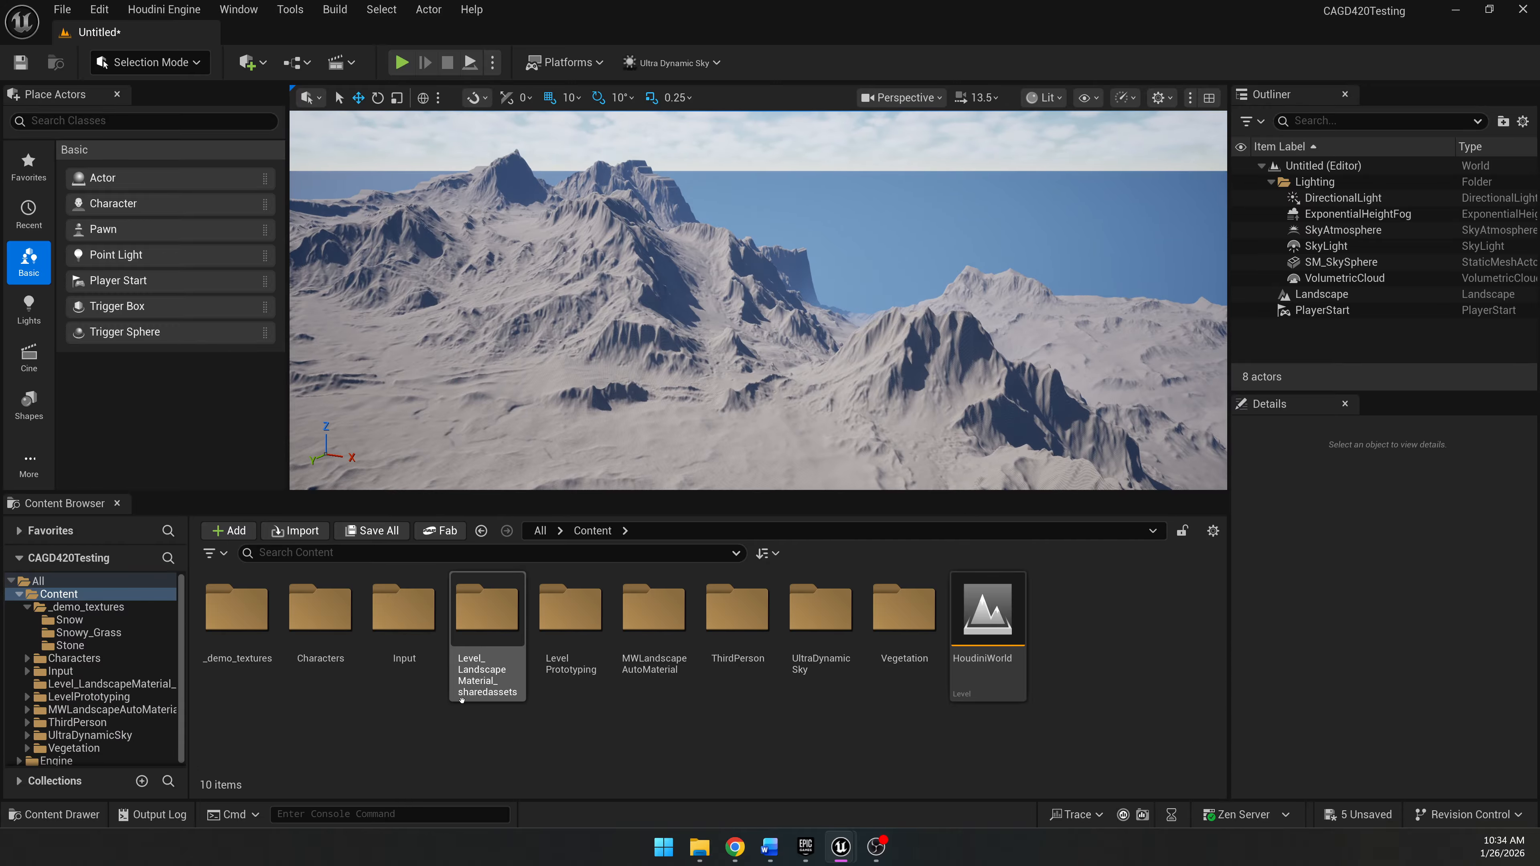
right_click(1093, 624)
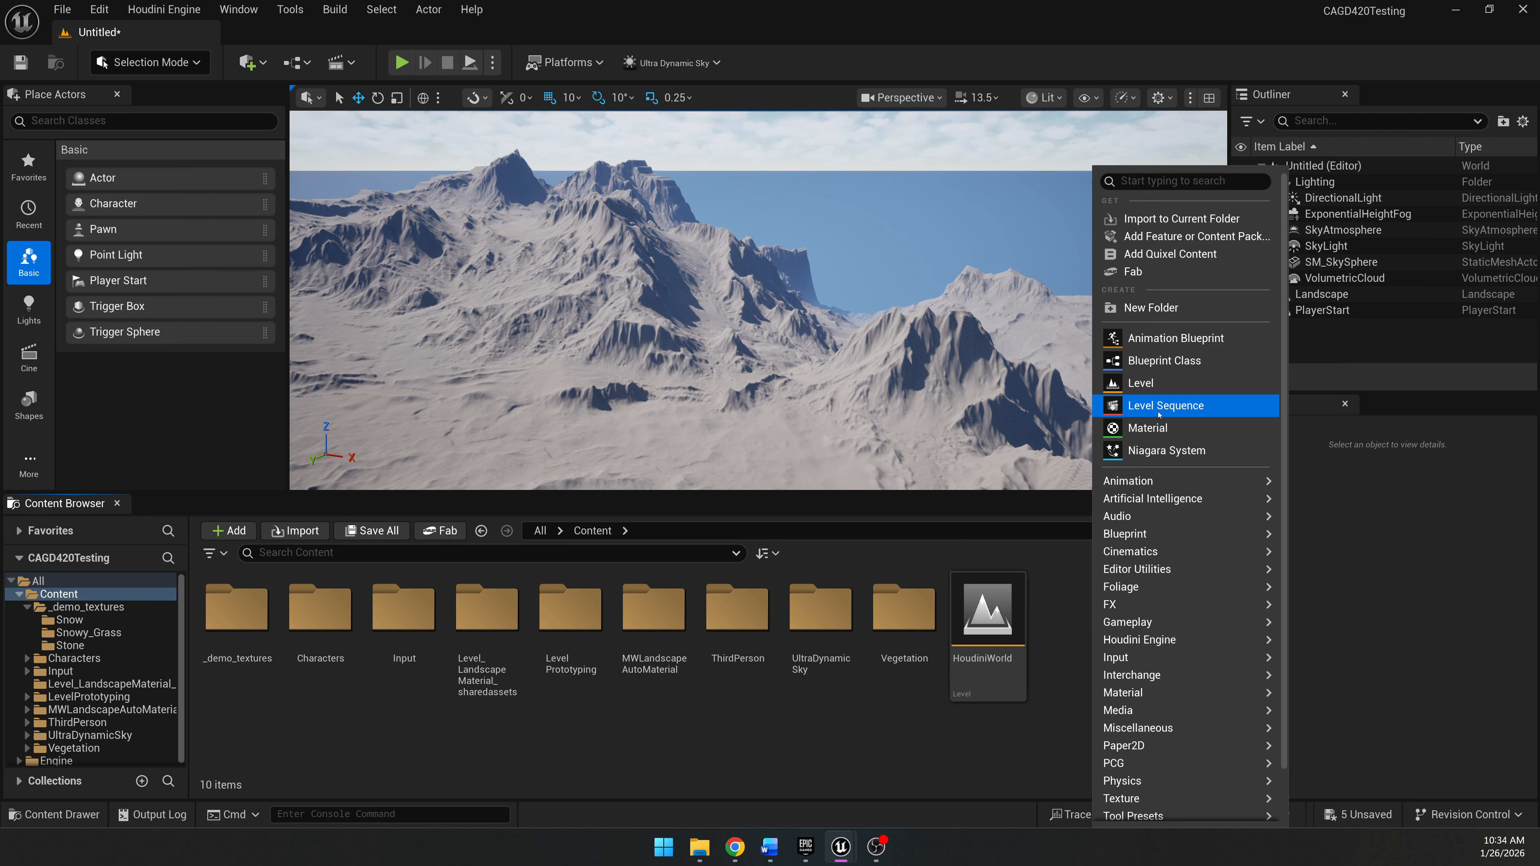
left_click(1179, 428)
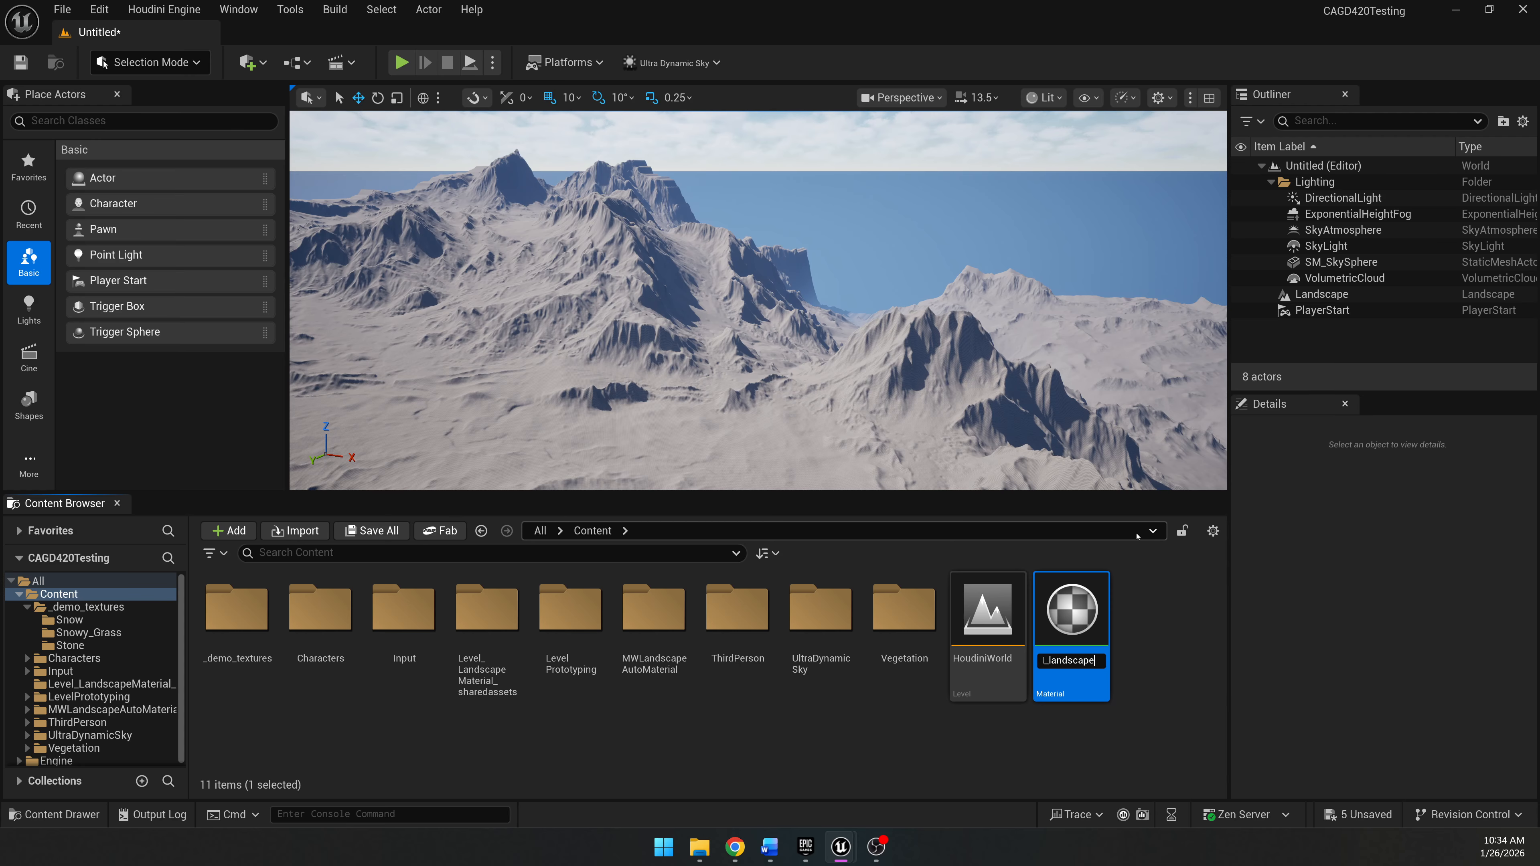
key("Return")
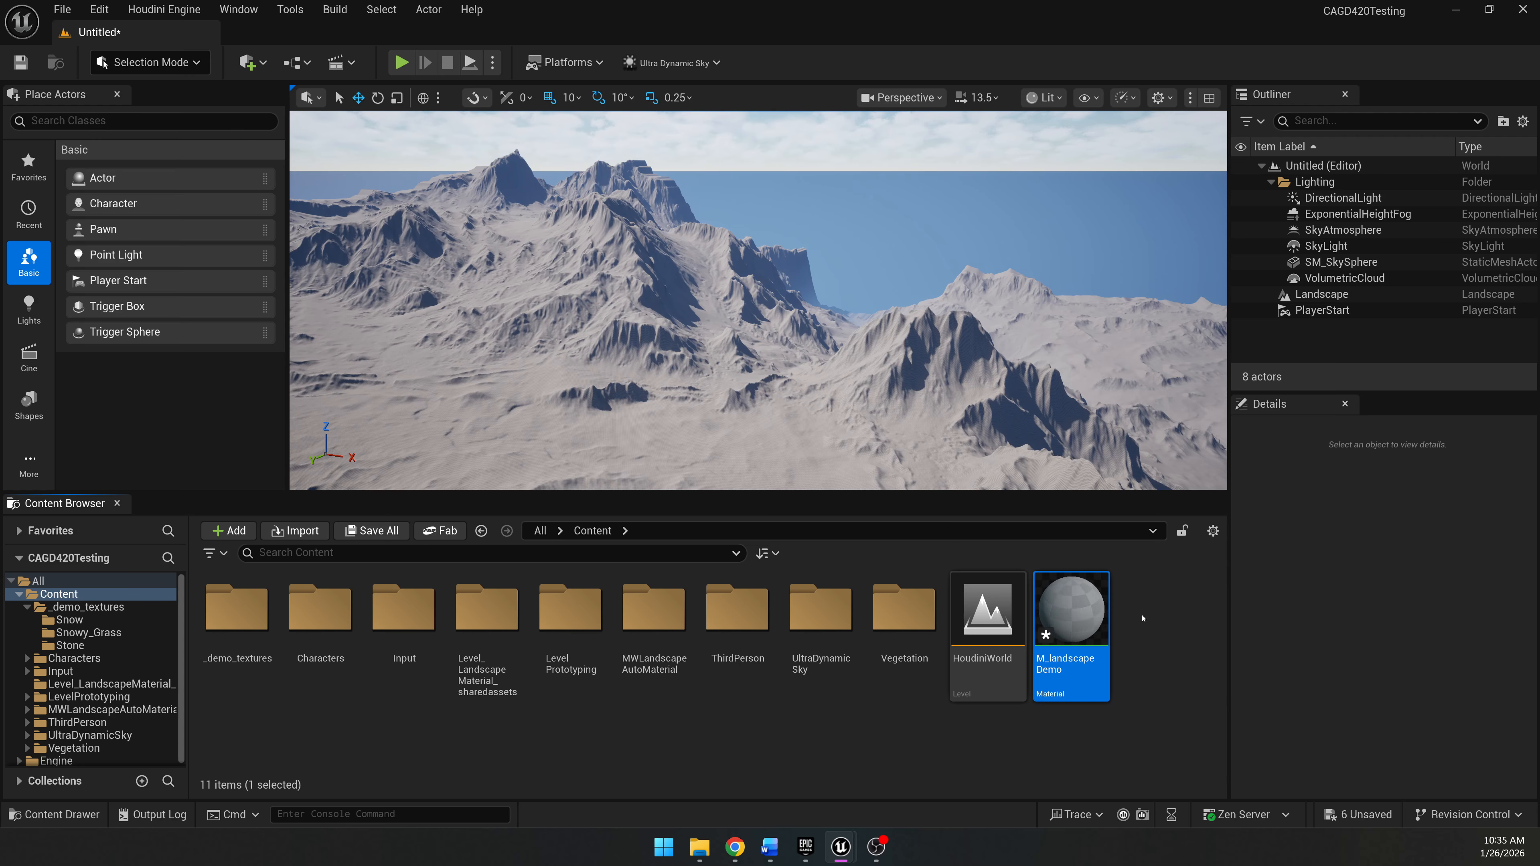
left_click(1143, 652)
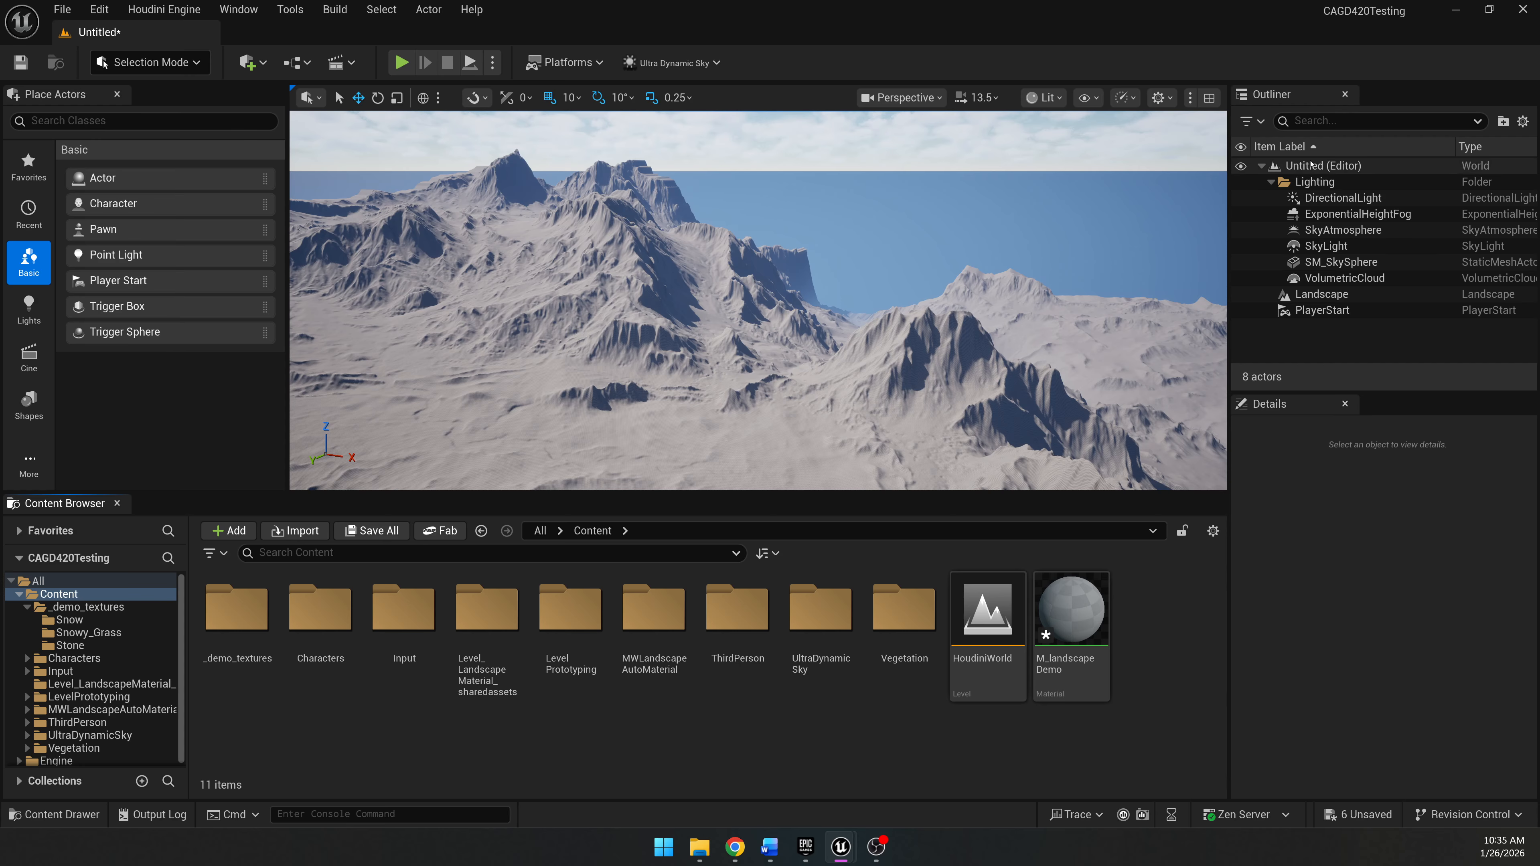
Assign M_landscapeDemo as the Landscape actor's landscape material and view the shaded mountains.
left_click(1319, 293)
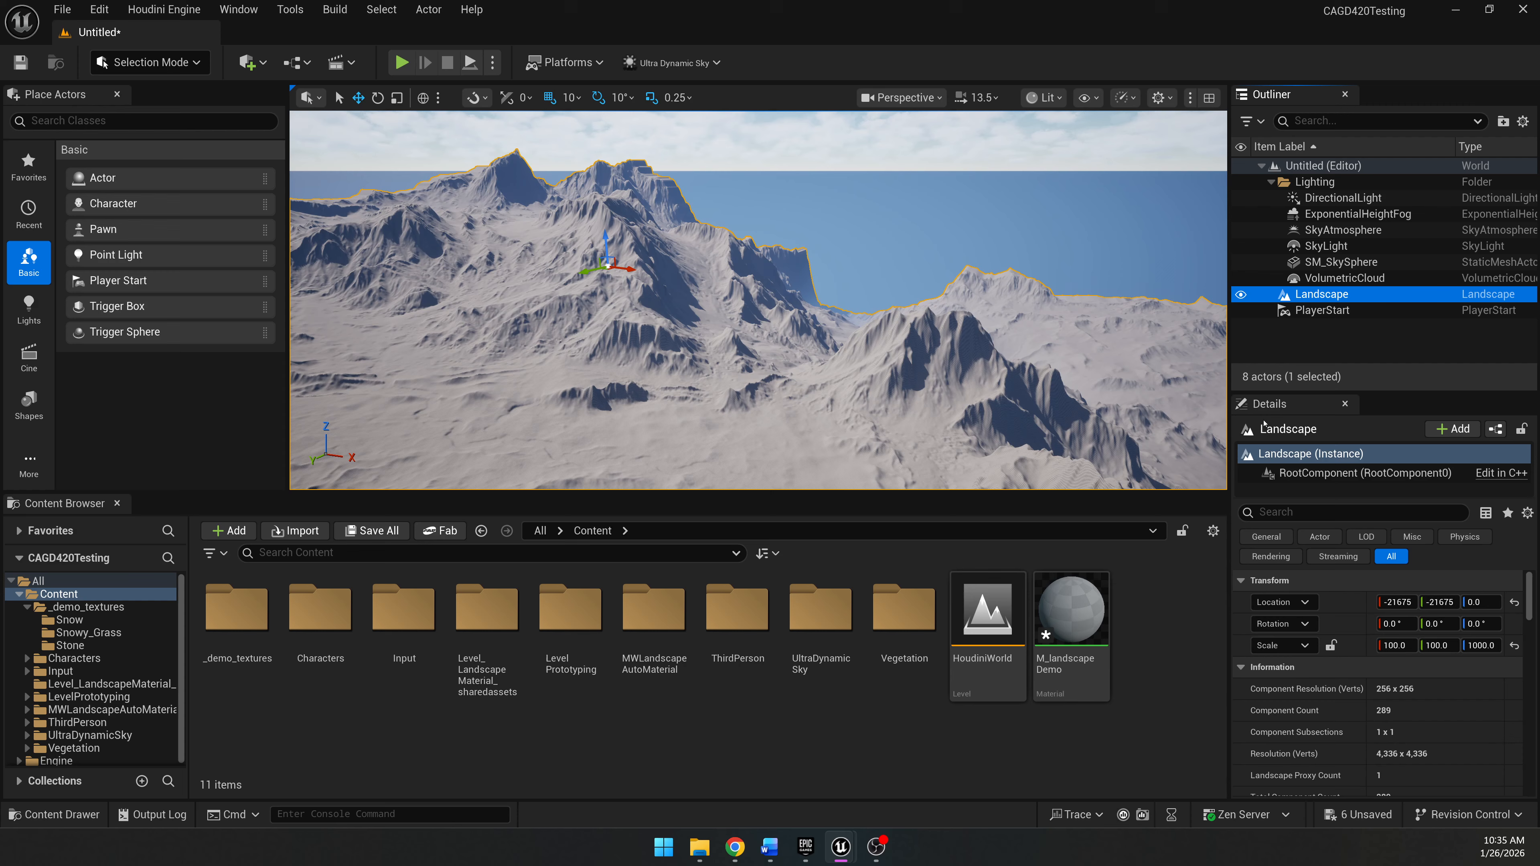
scroll(1310, 634, "down", 6)
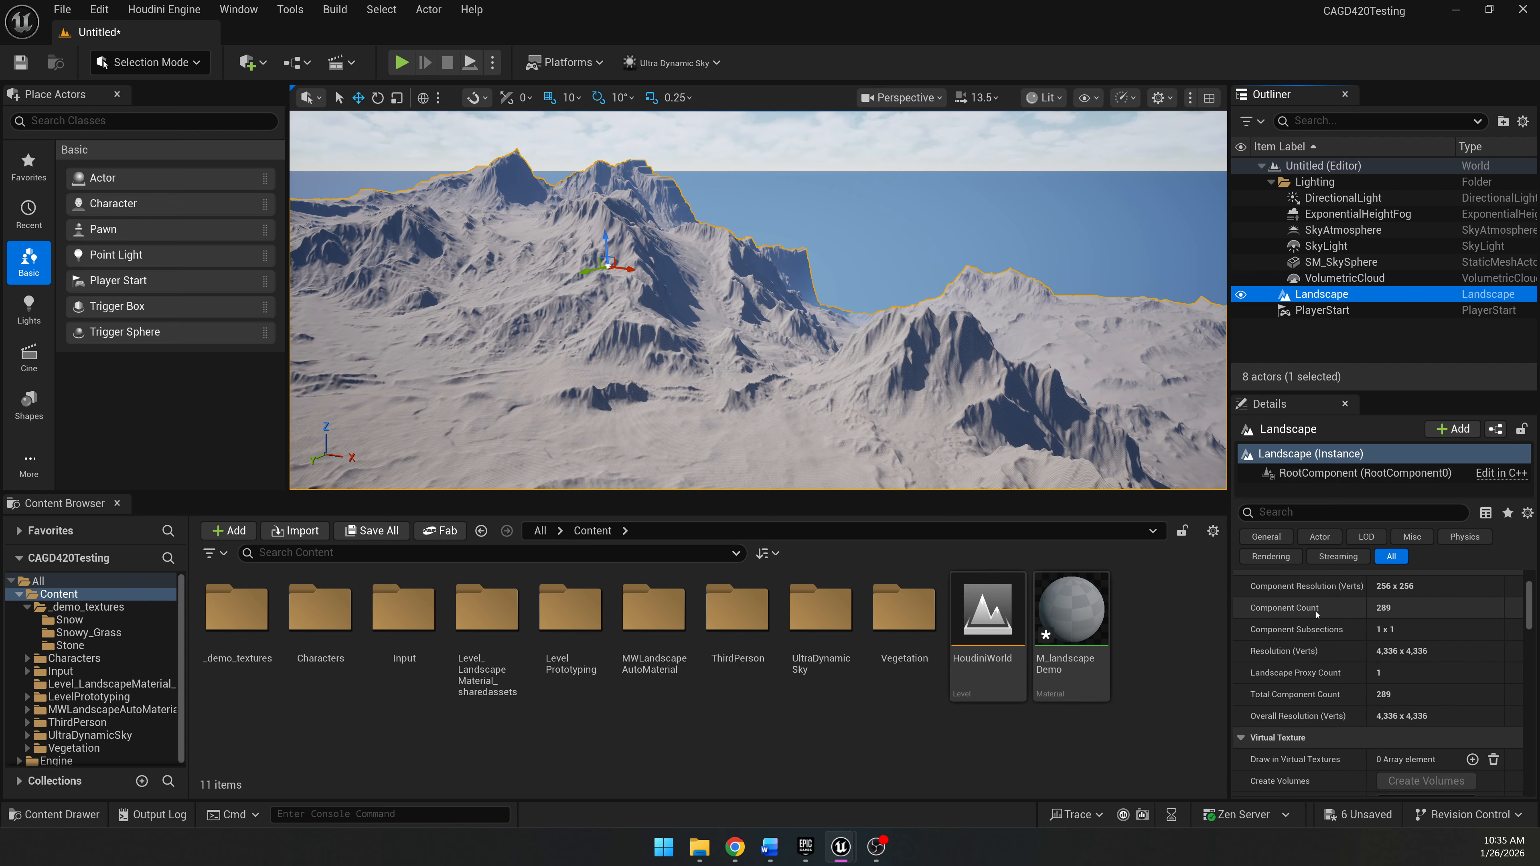
scroll(1310, 634, "down", 5)
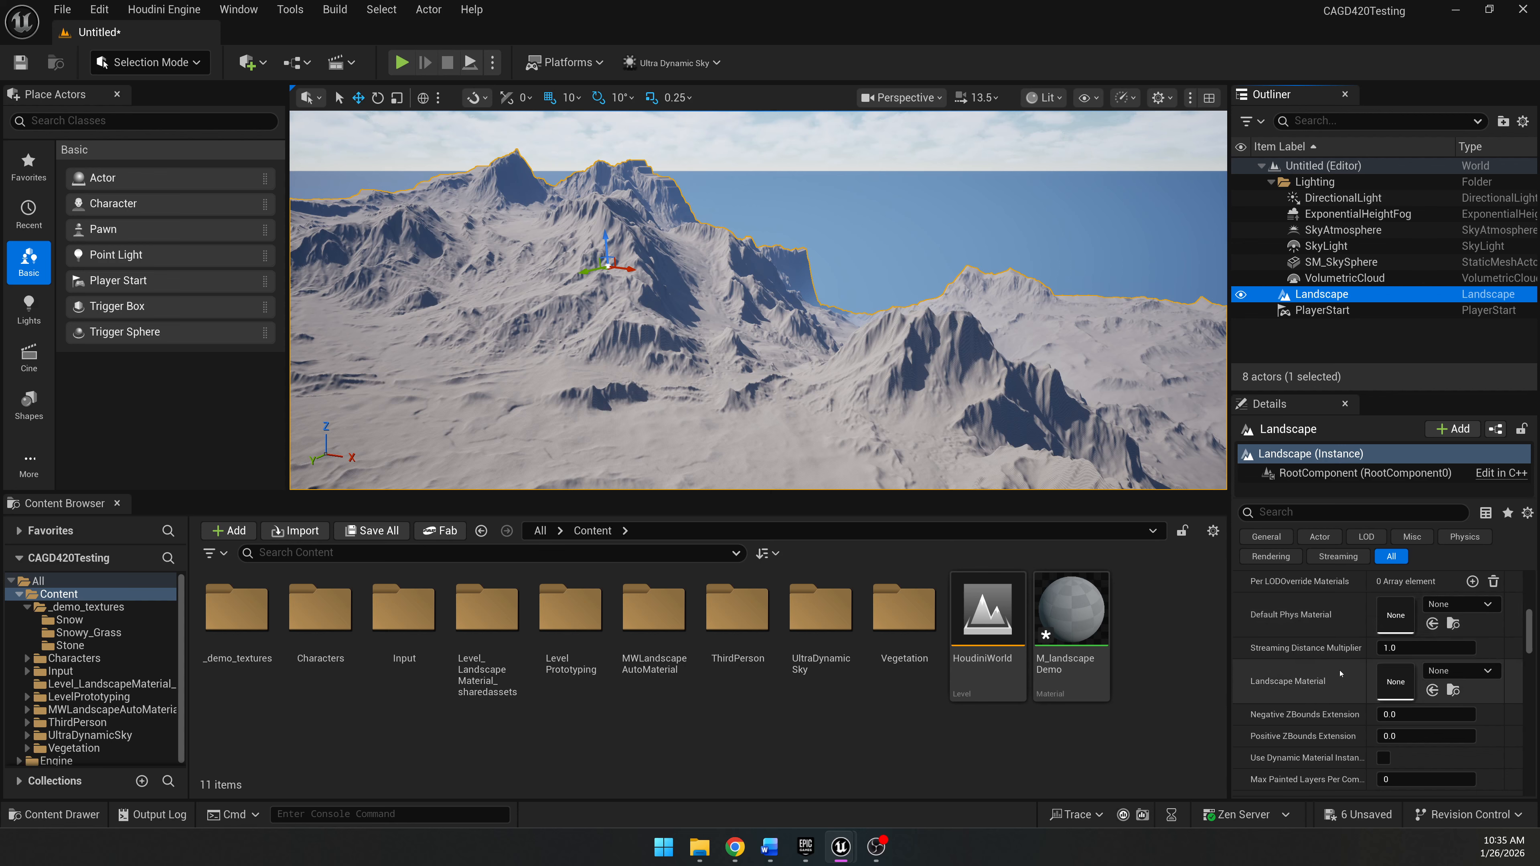
left_click_drag(1072, 609, 1395, 682)
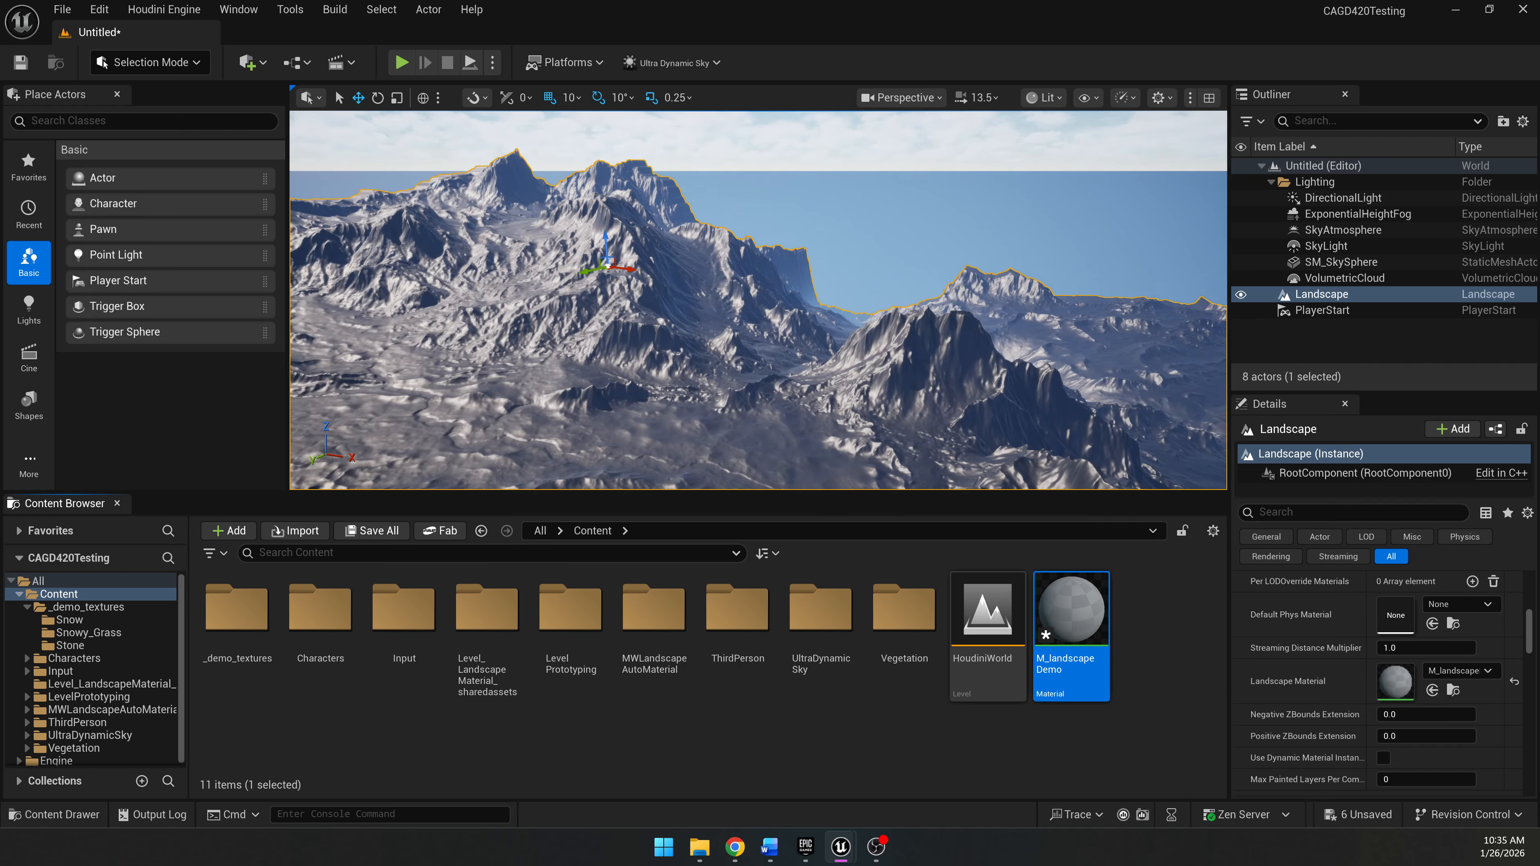
key("w")
right_click_drag(758, 300, 982, 339)
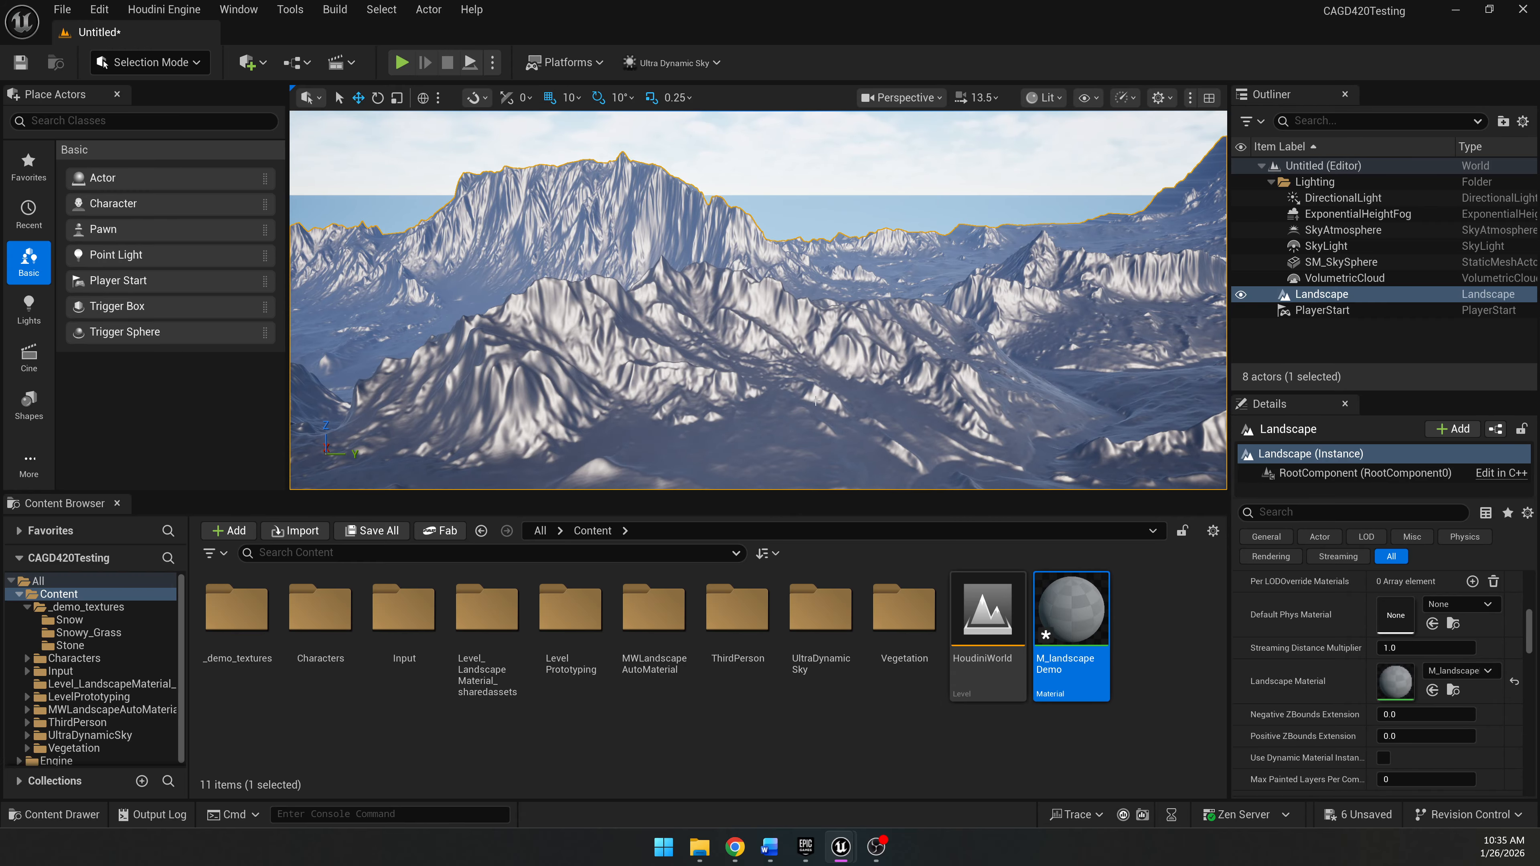
left_click(1165, 588)
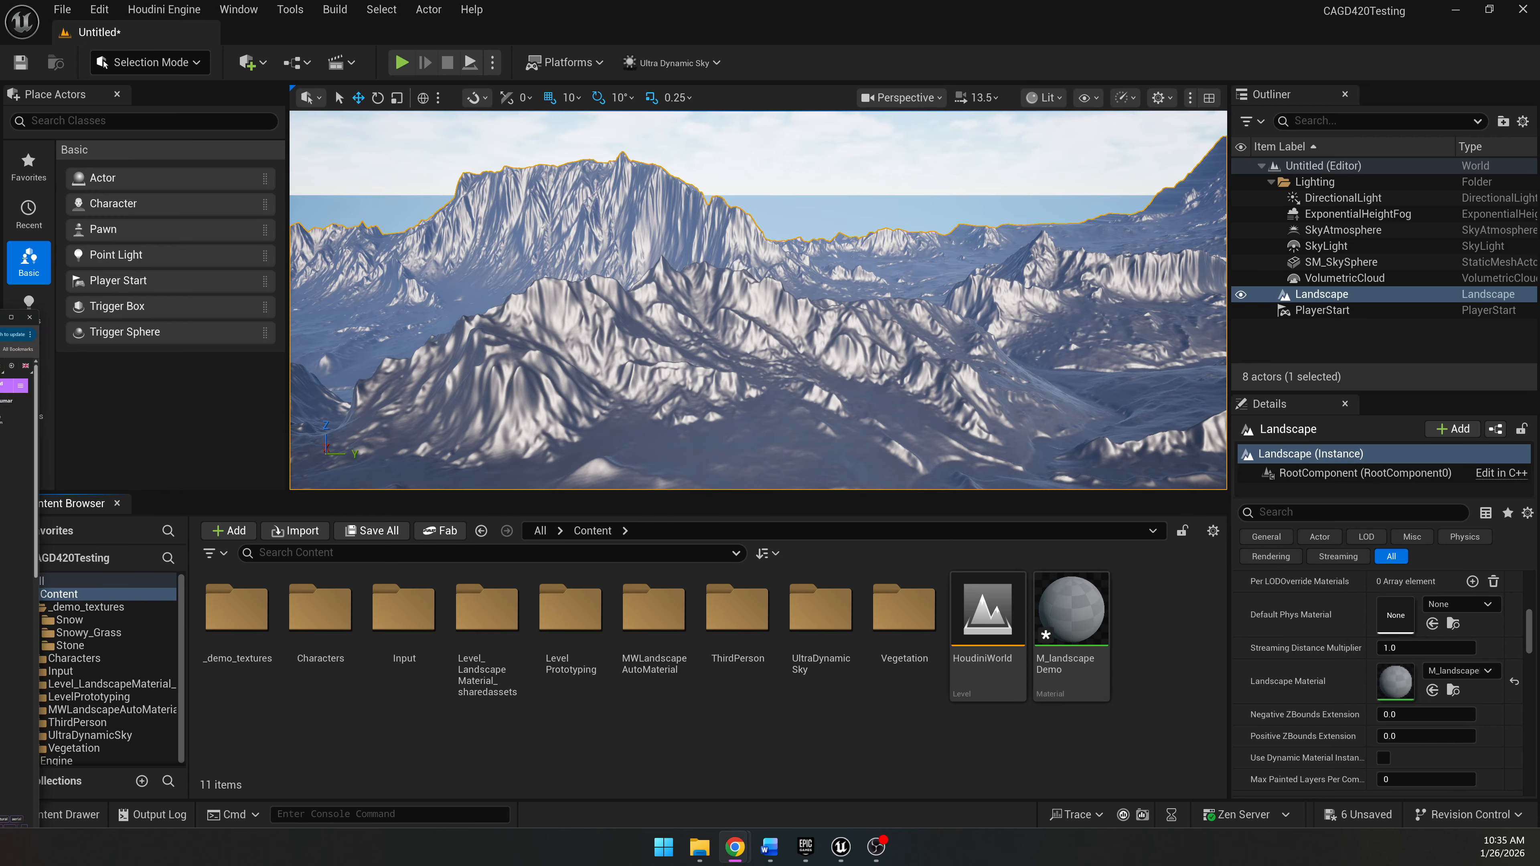
Switch to Chrome, look over the Rocky Terrain 02 texture page, and open Poly Haven's full texture library.
left_click(734, 847)
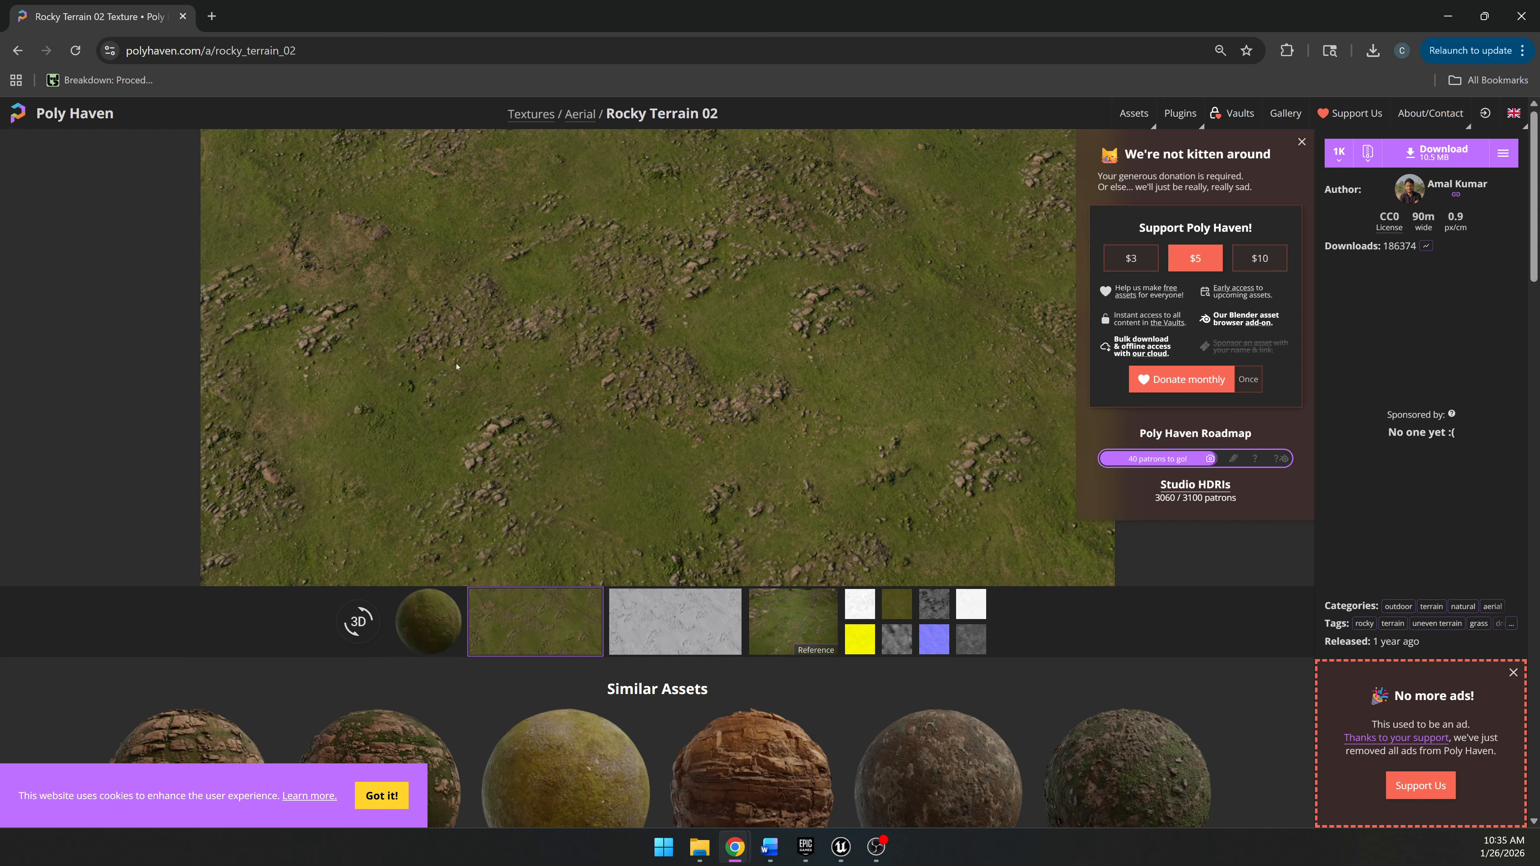
scroll(549, 390, "down", 1)
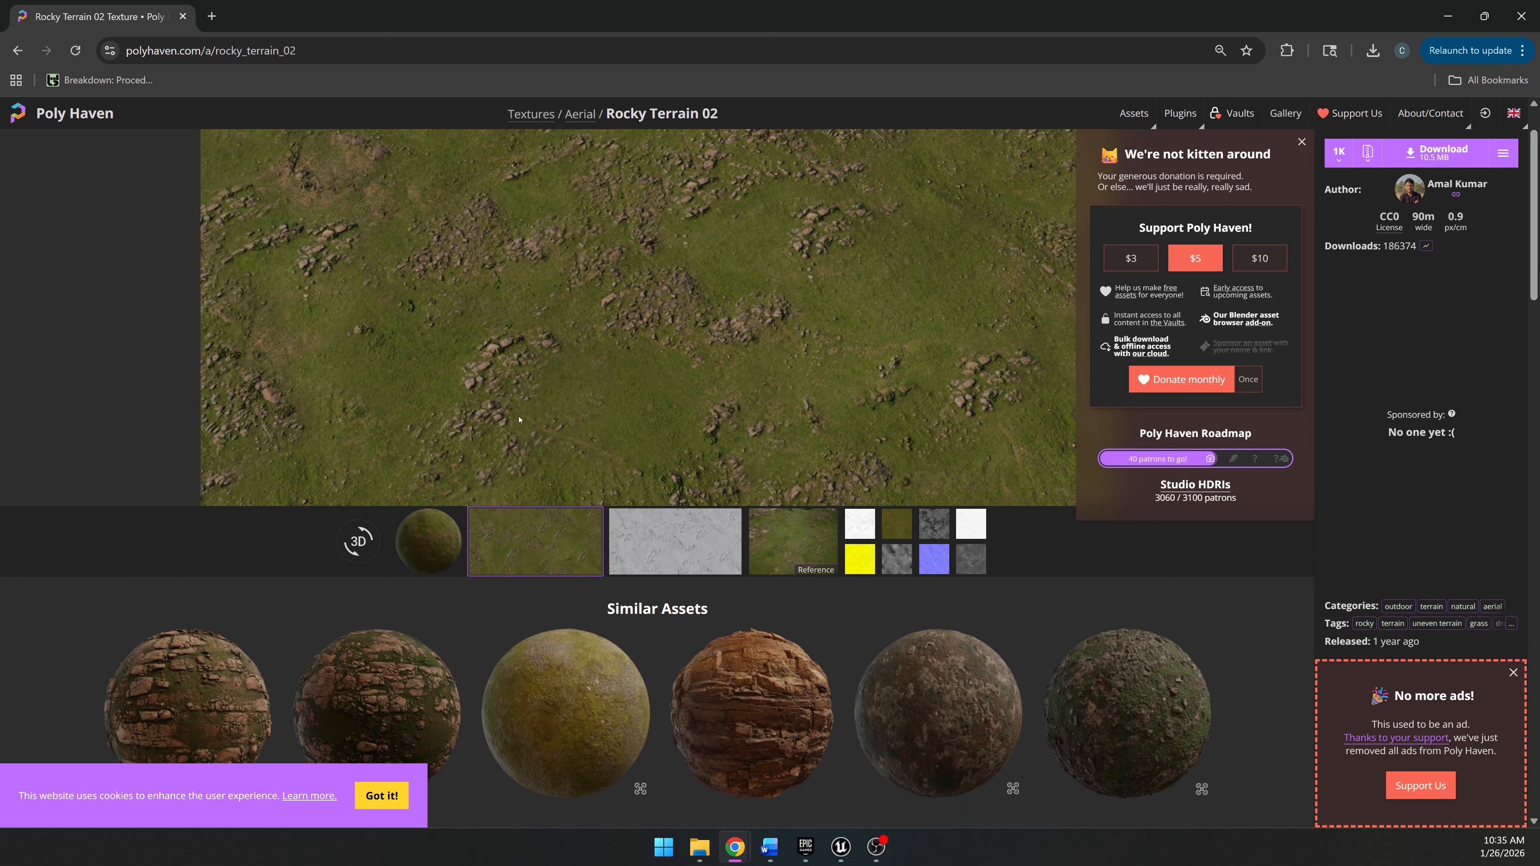
scroll(519, 419, "down", 3)
scroll(912, 472, "up", 5)
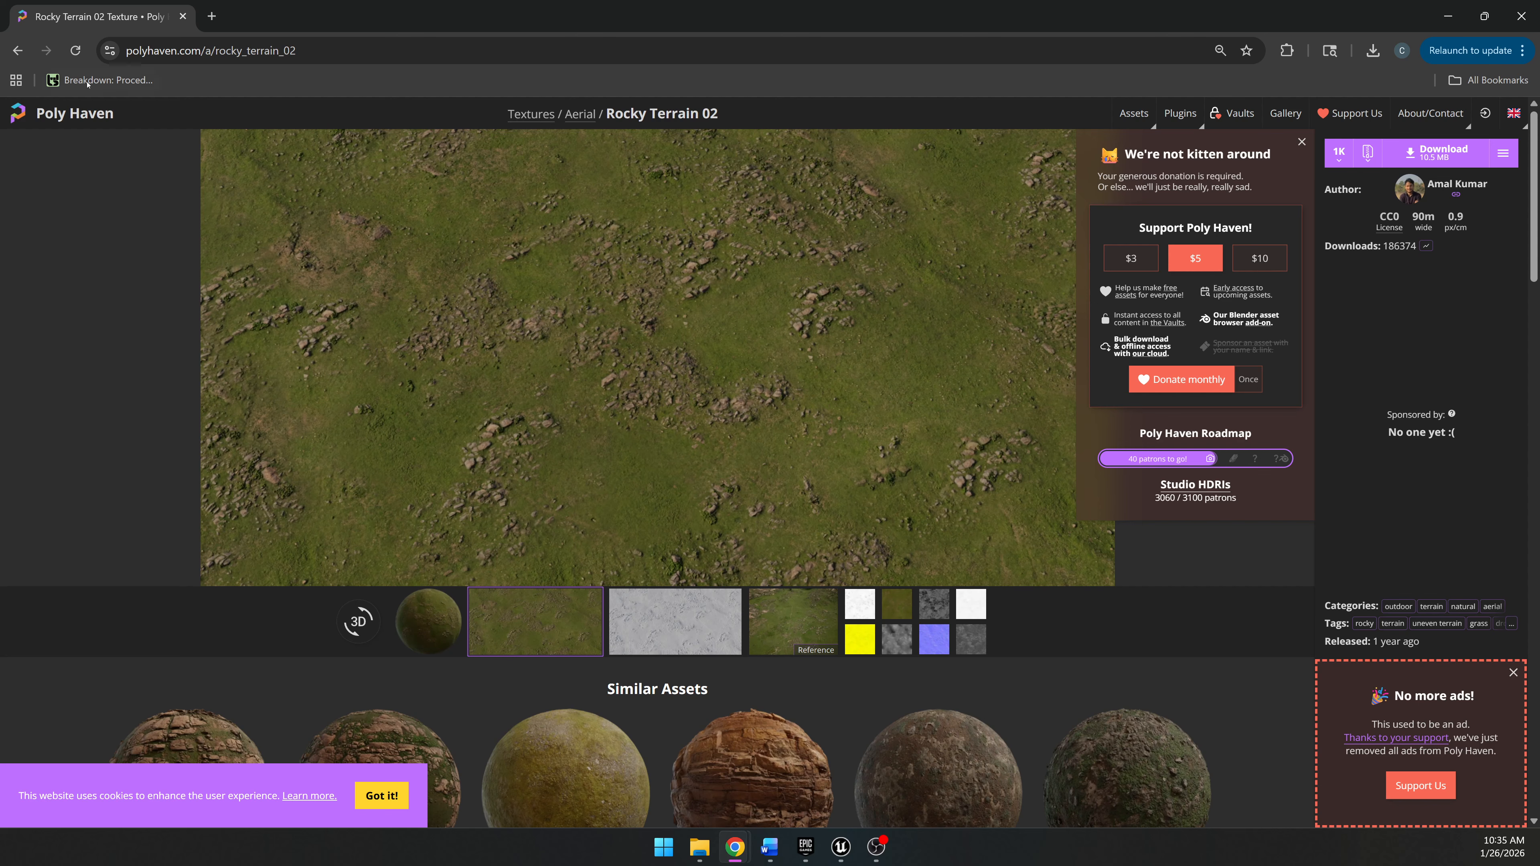
left_click(70, 114)
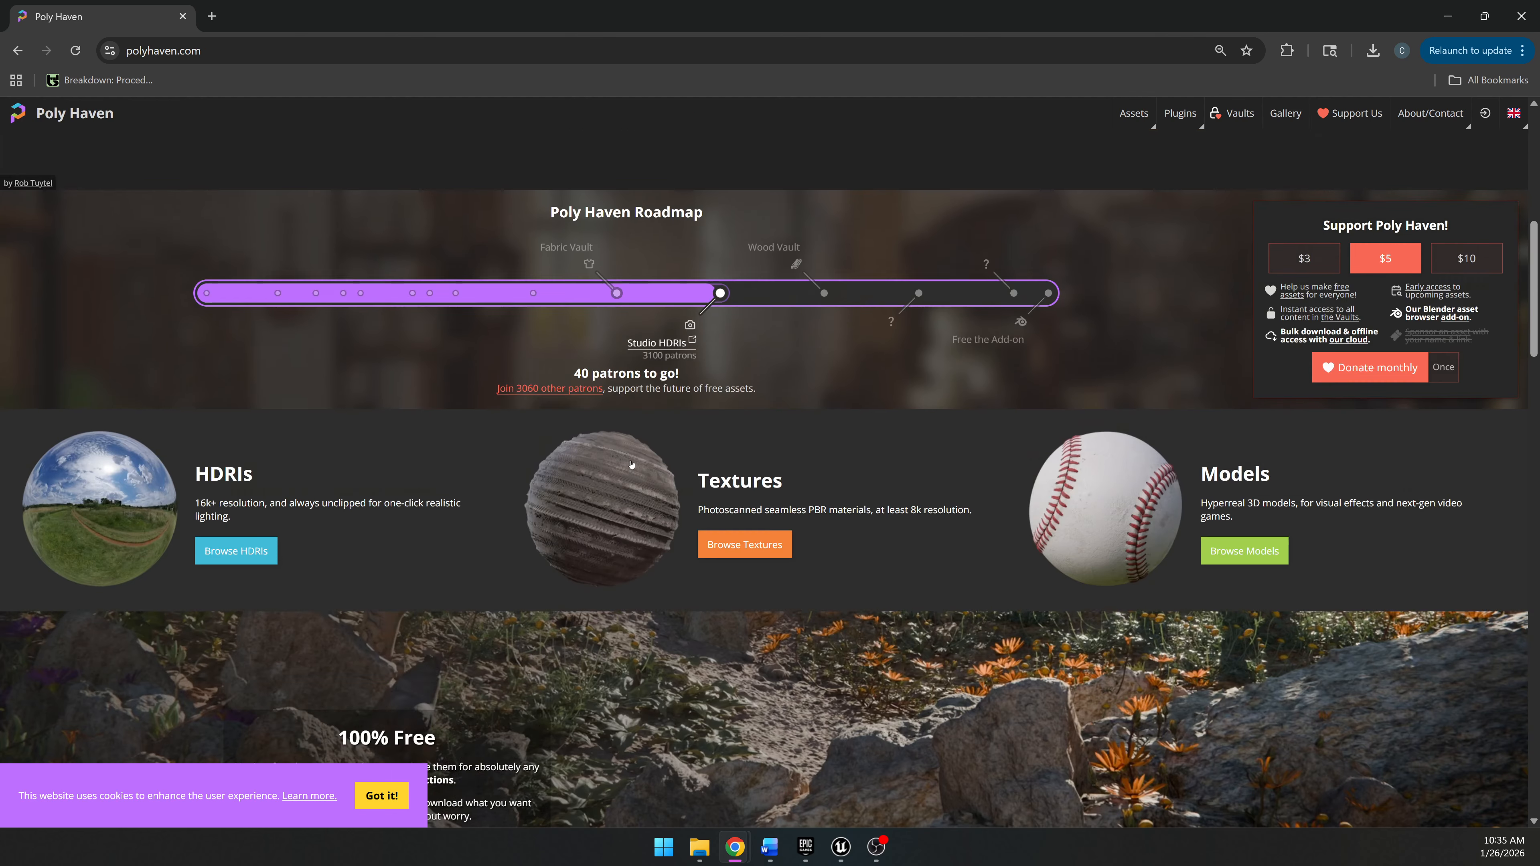
scroll(671, 479, "down", 1)
left_click(661, 473)
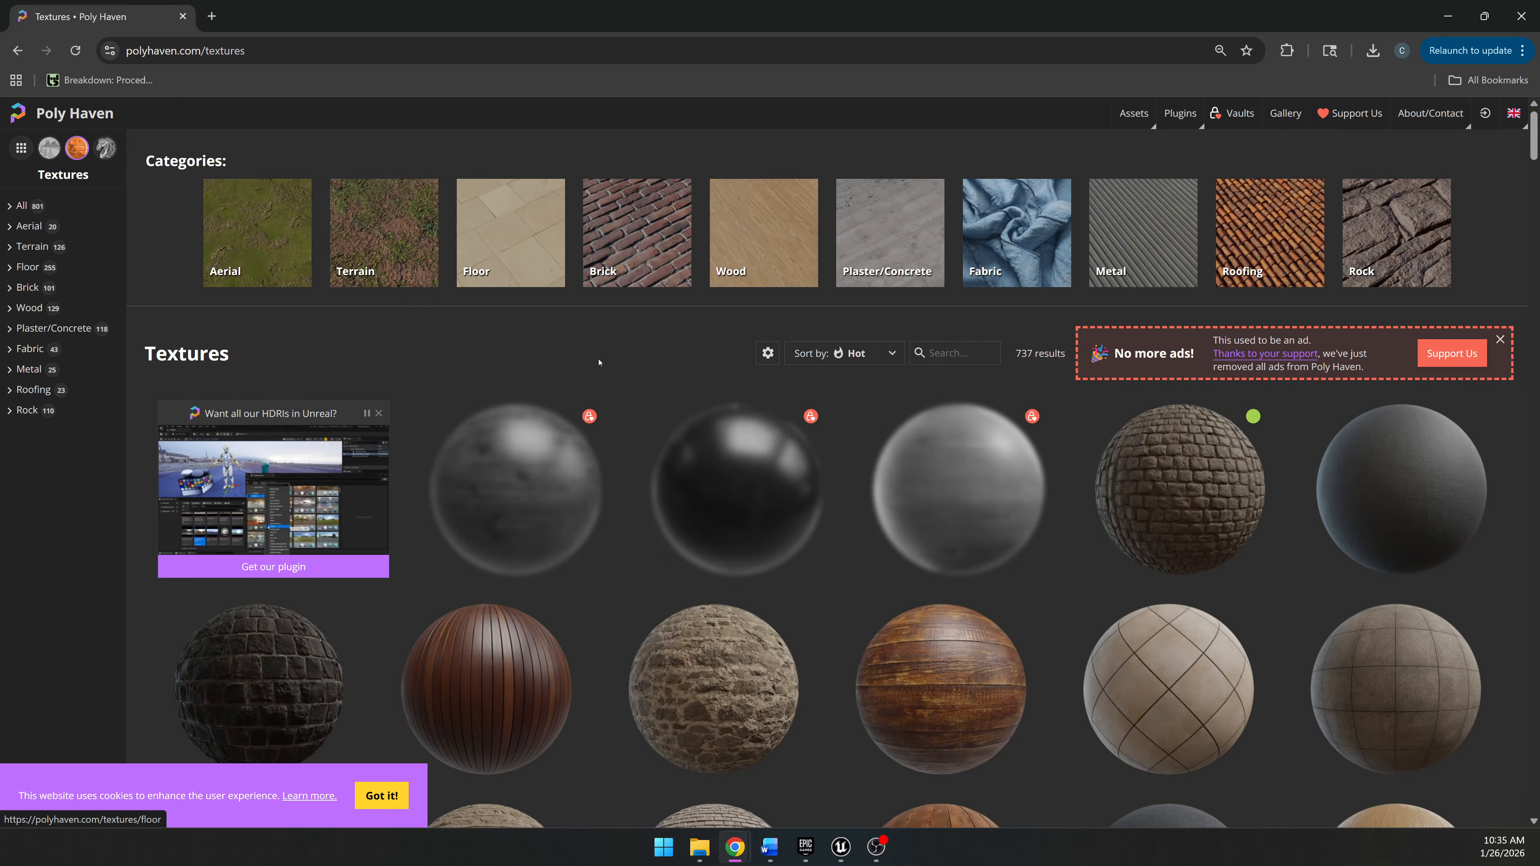
Search the Poly Haven textures for "stone" and browse the results.
left_click(958, 356)
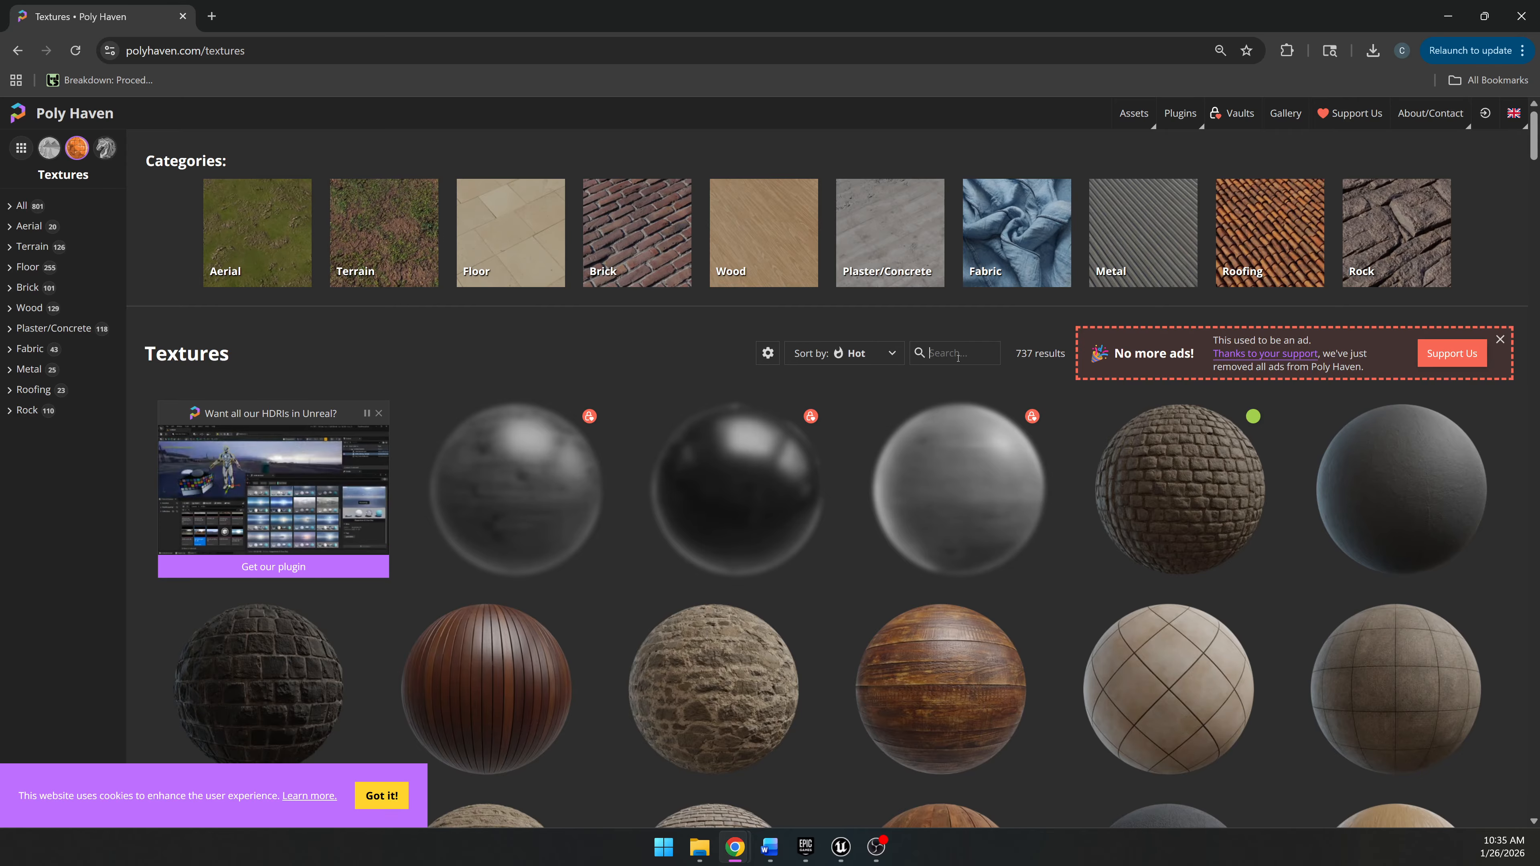
type("stone")
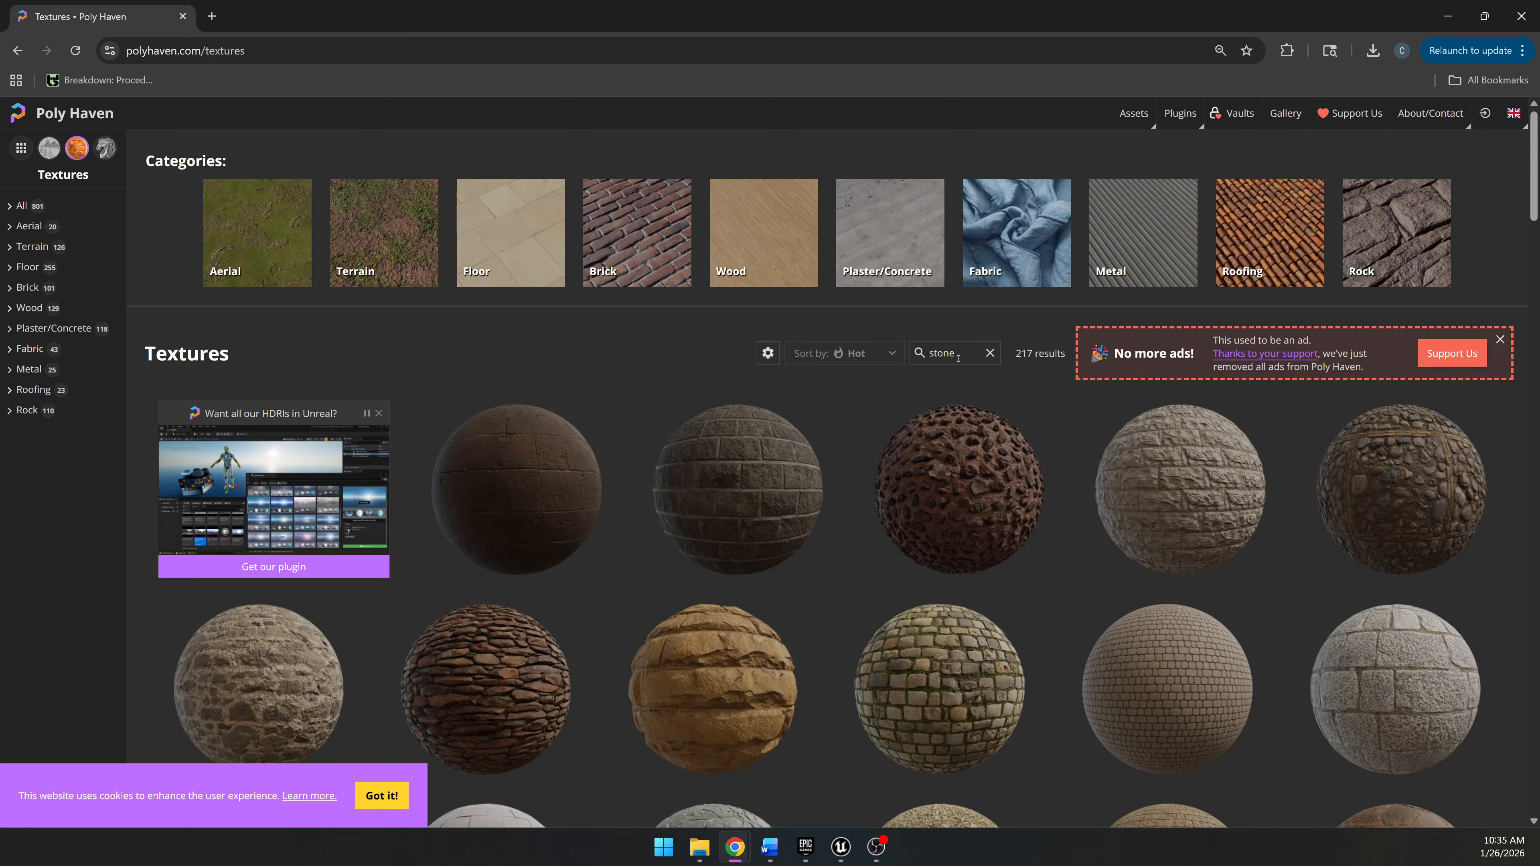
scroll(770, 316, "down", 2)
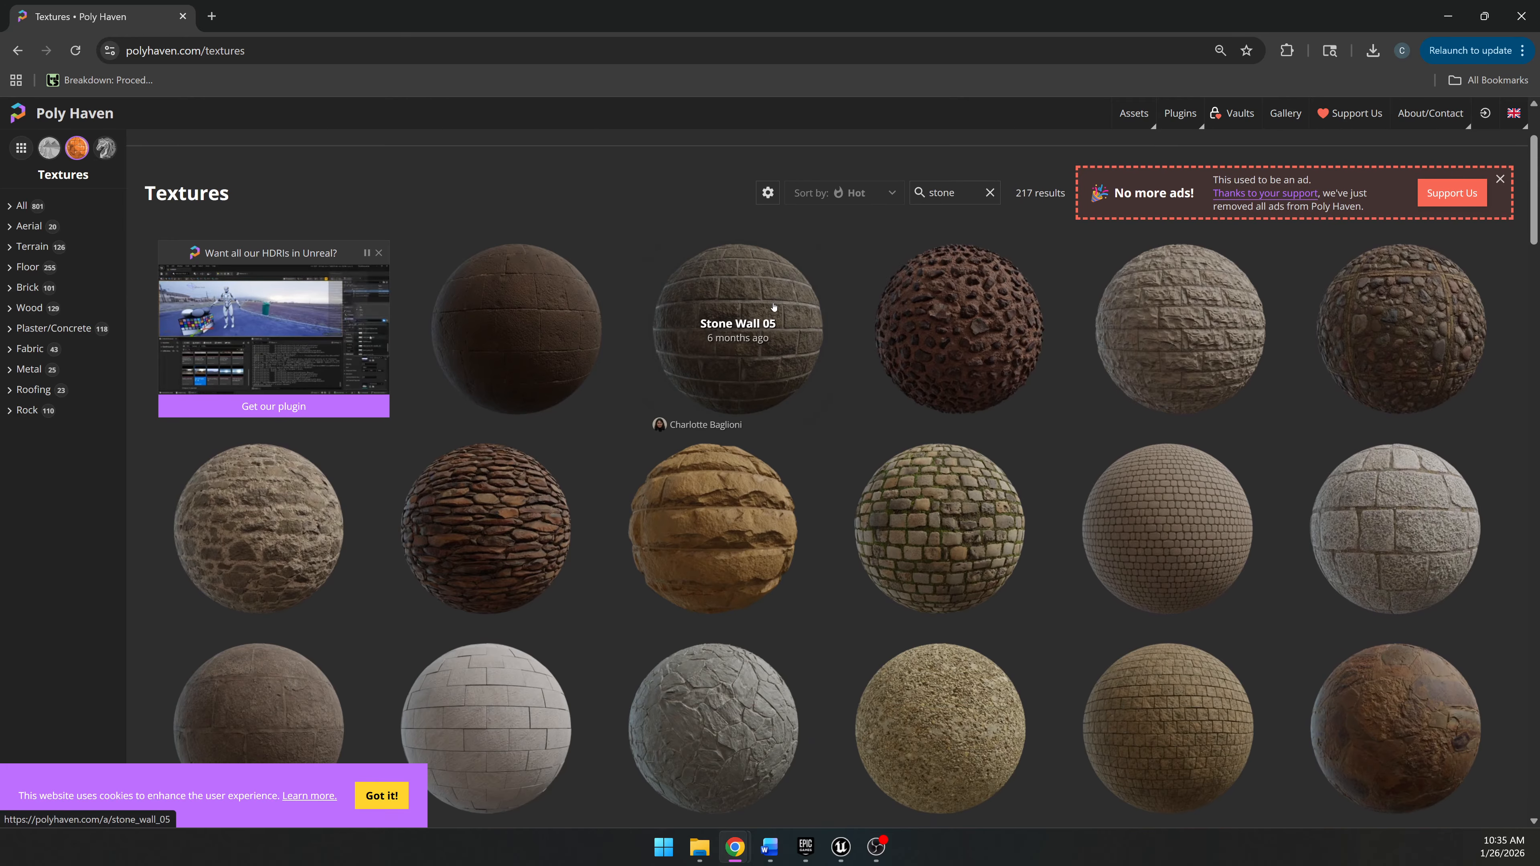
scroll(775, 322, "down", 5)
scroll(776, 364, "down", 3)
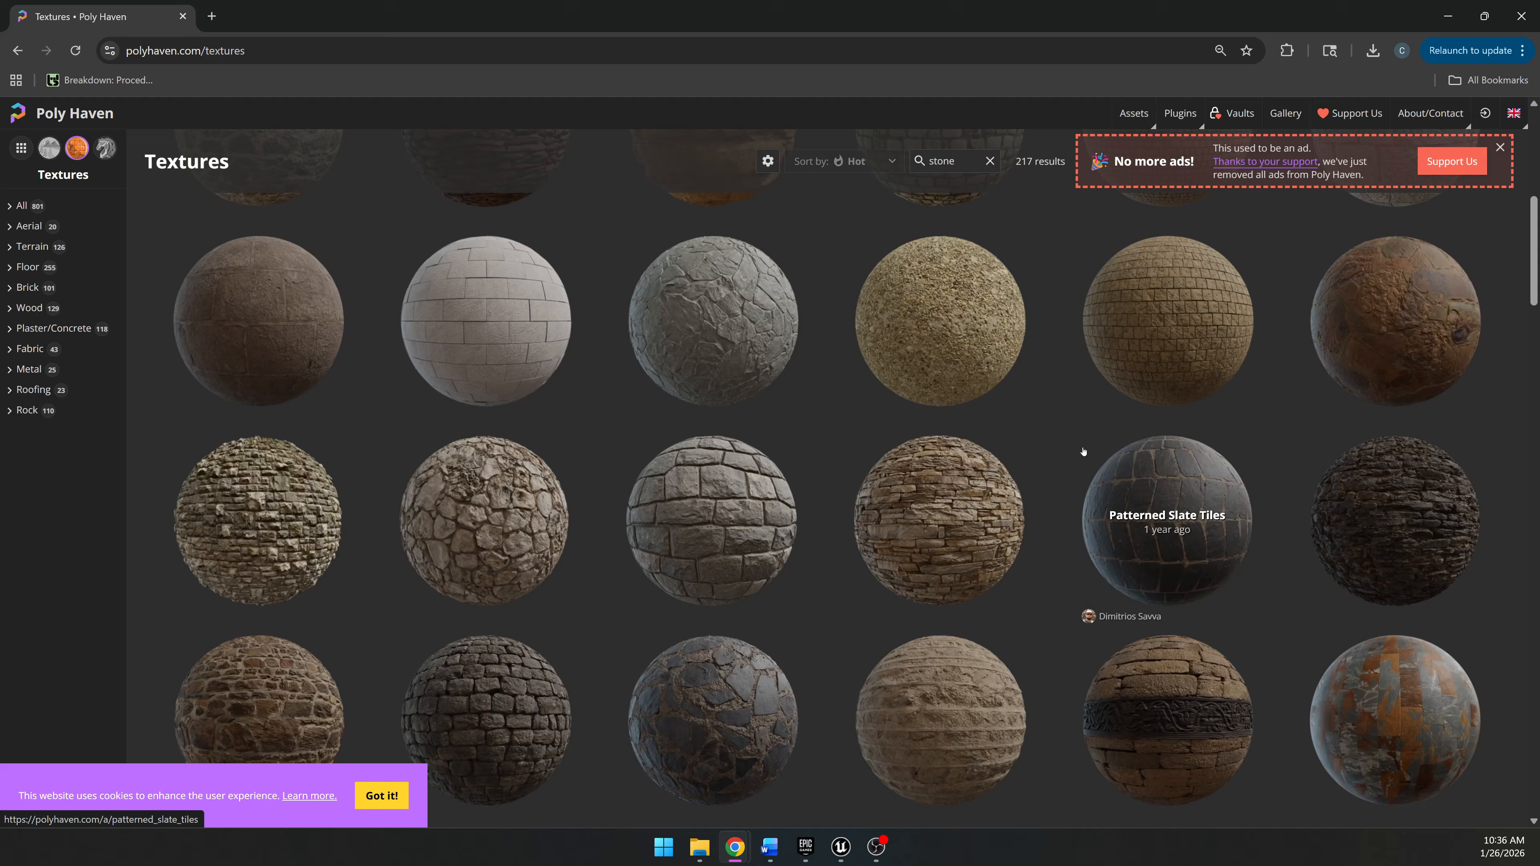
scroll(770, 490, "down", 3)
scroll(771, 490, "down", 3)
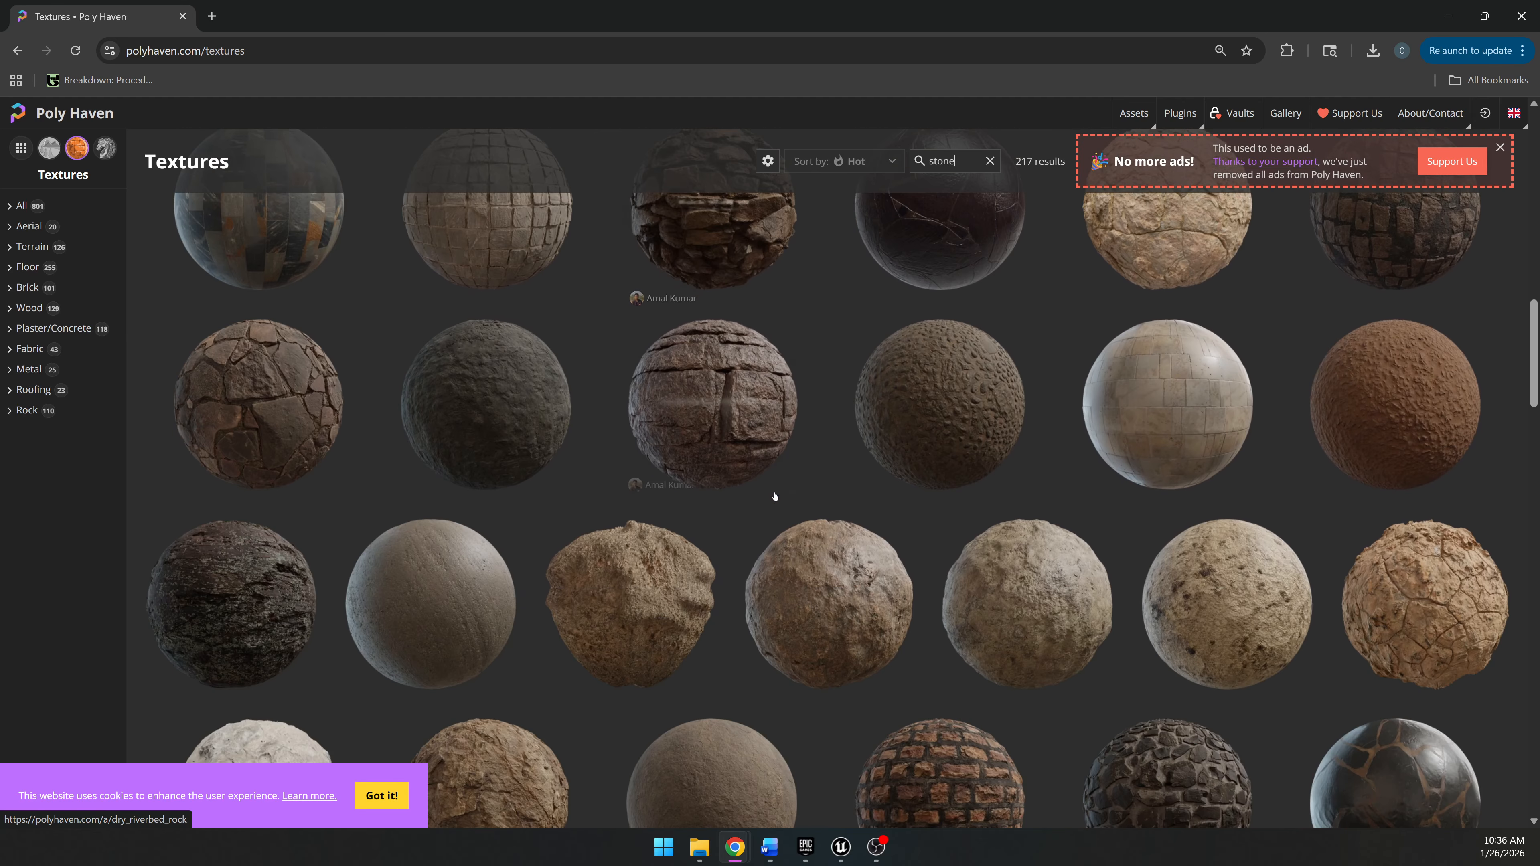
Search the textures for "rock", narrow the results to the Terrain > Natural category, and browse them.
double_click(939, 166)
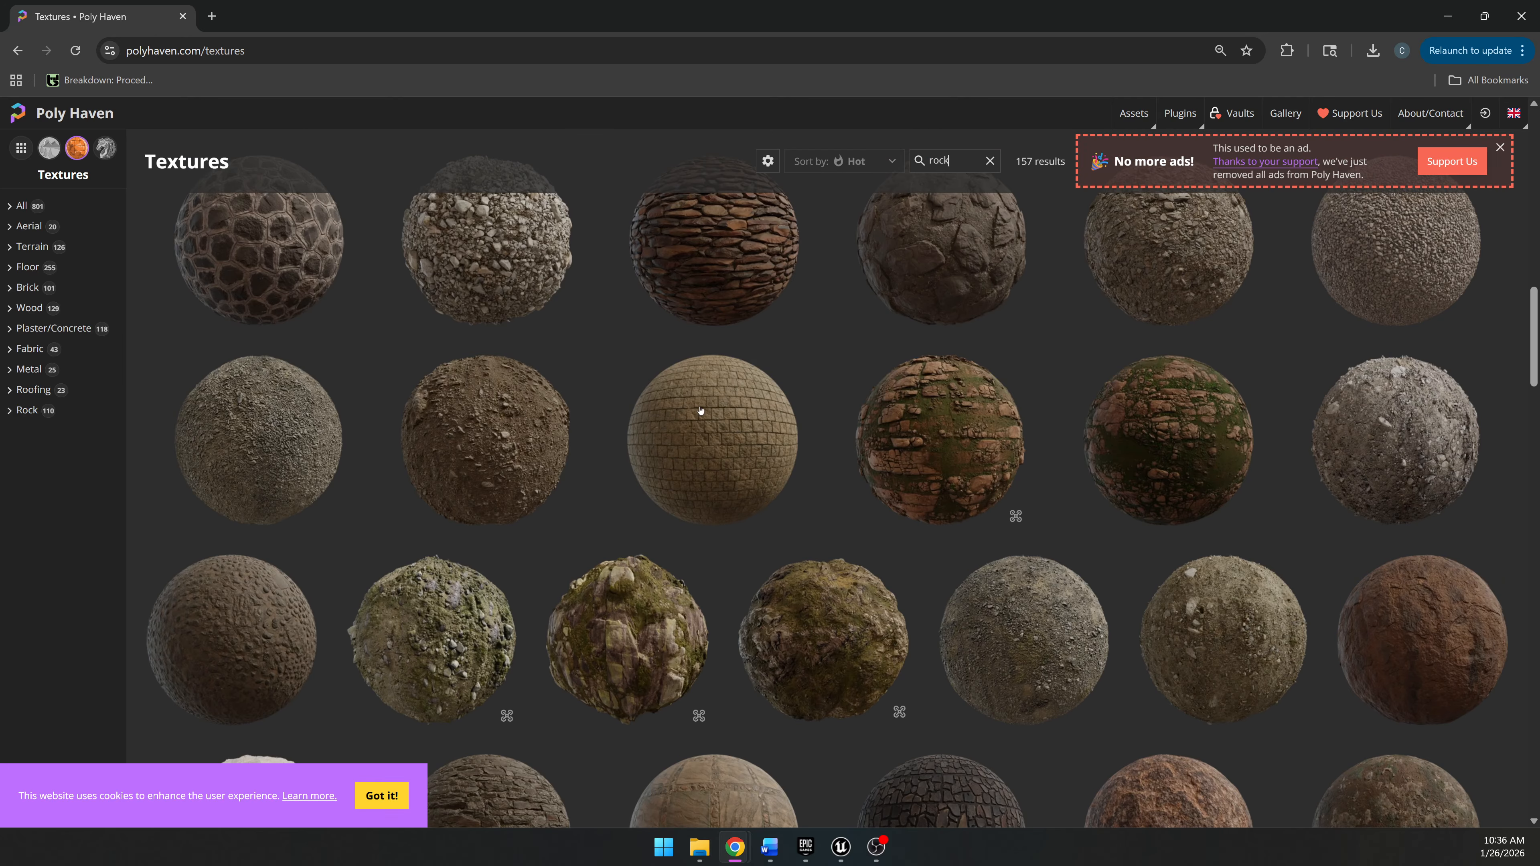
scroll(700, 410, "down", 7)
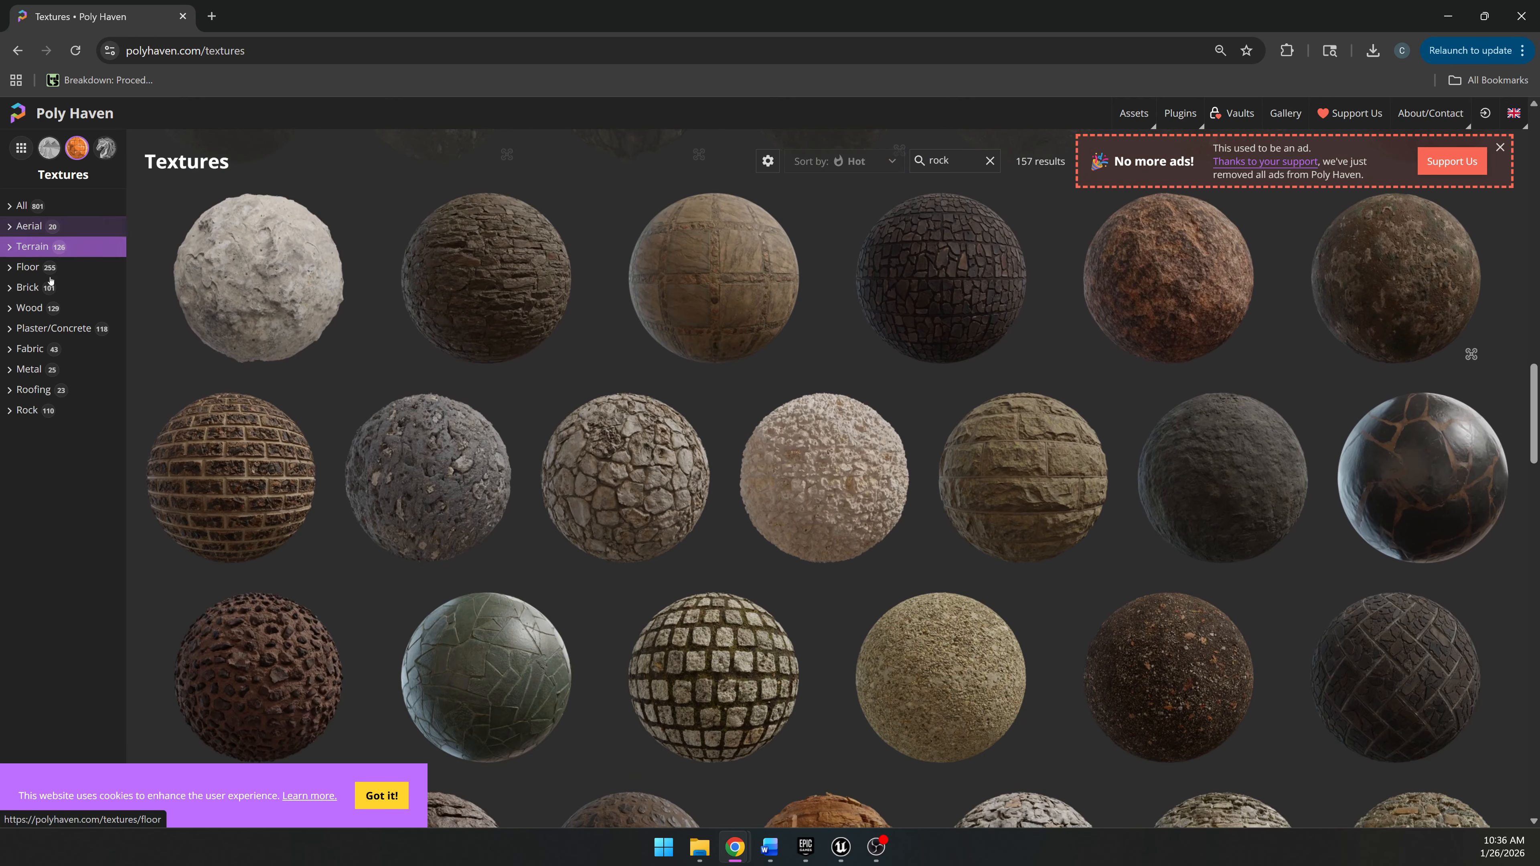
left_click(29, 245)
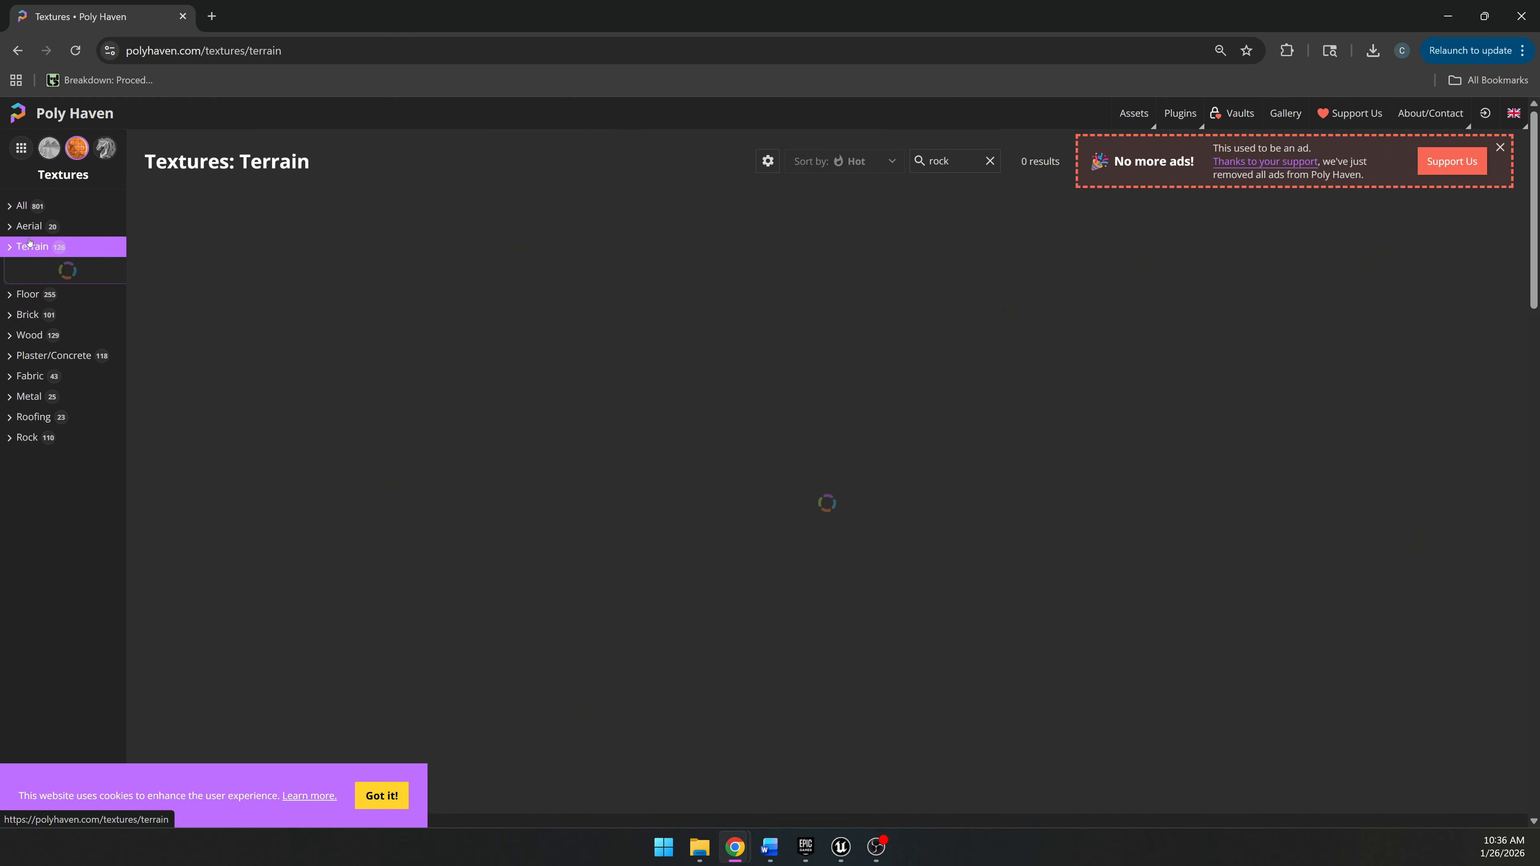
left_click(35, 285)
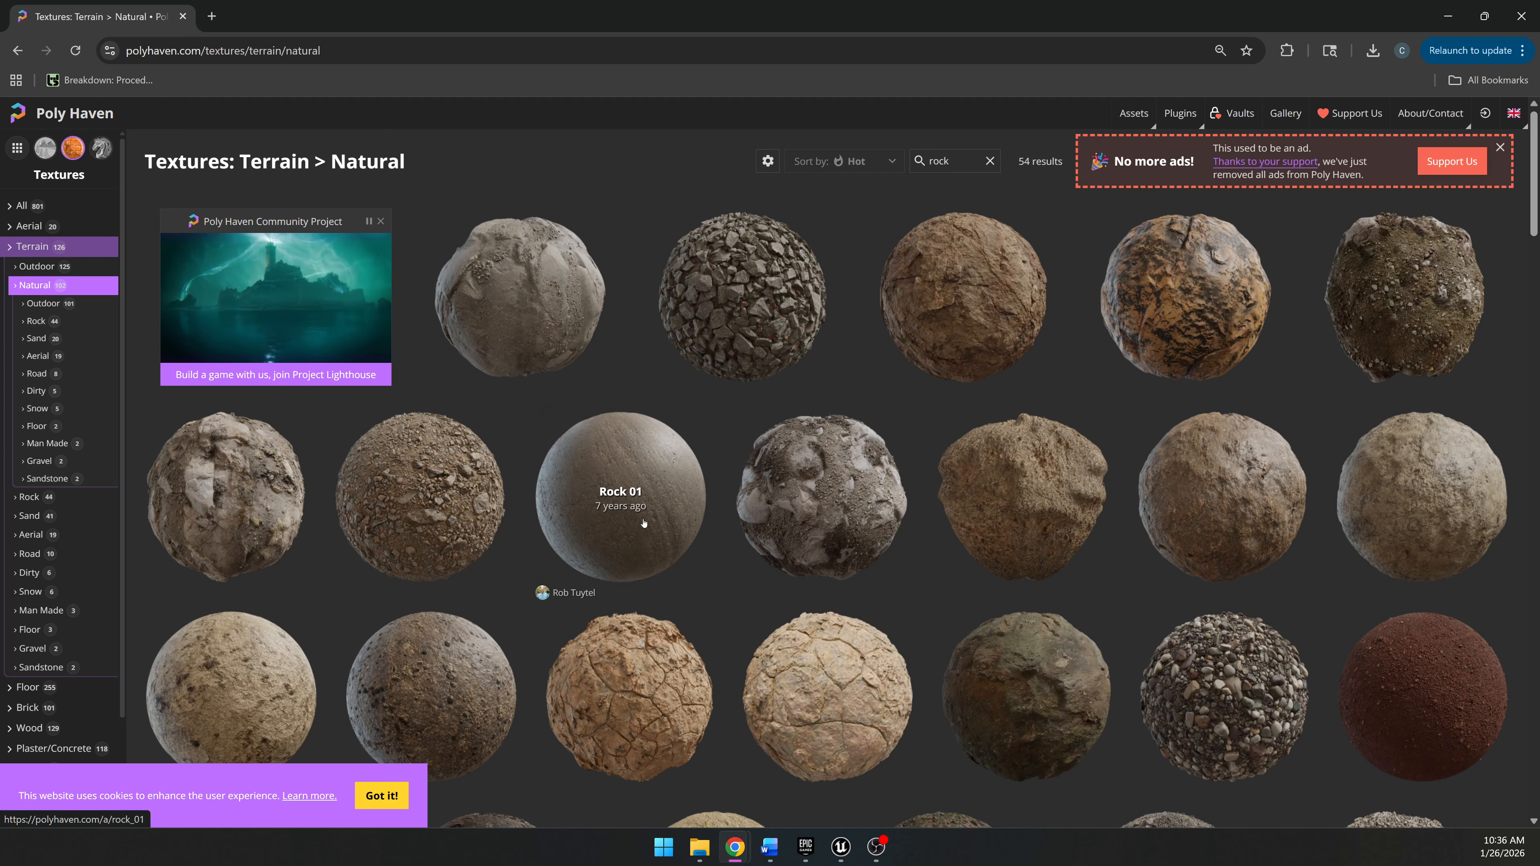
scroll(644, 522, "down", 3)
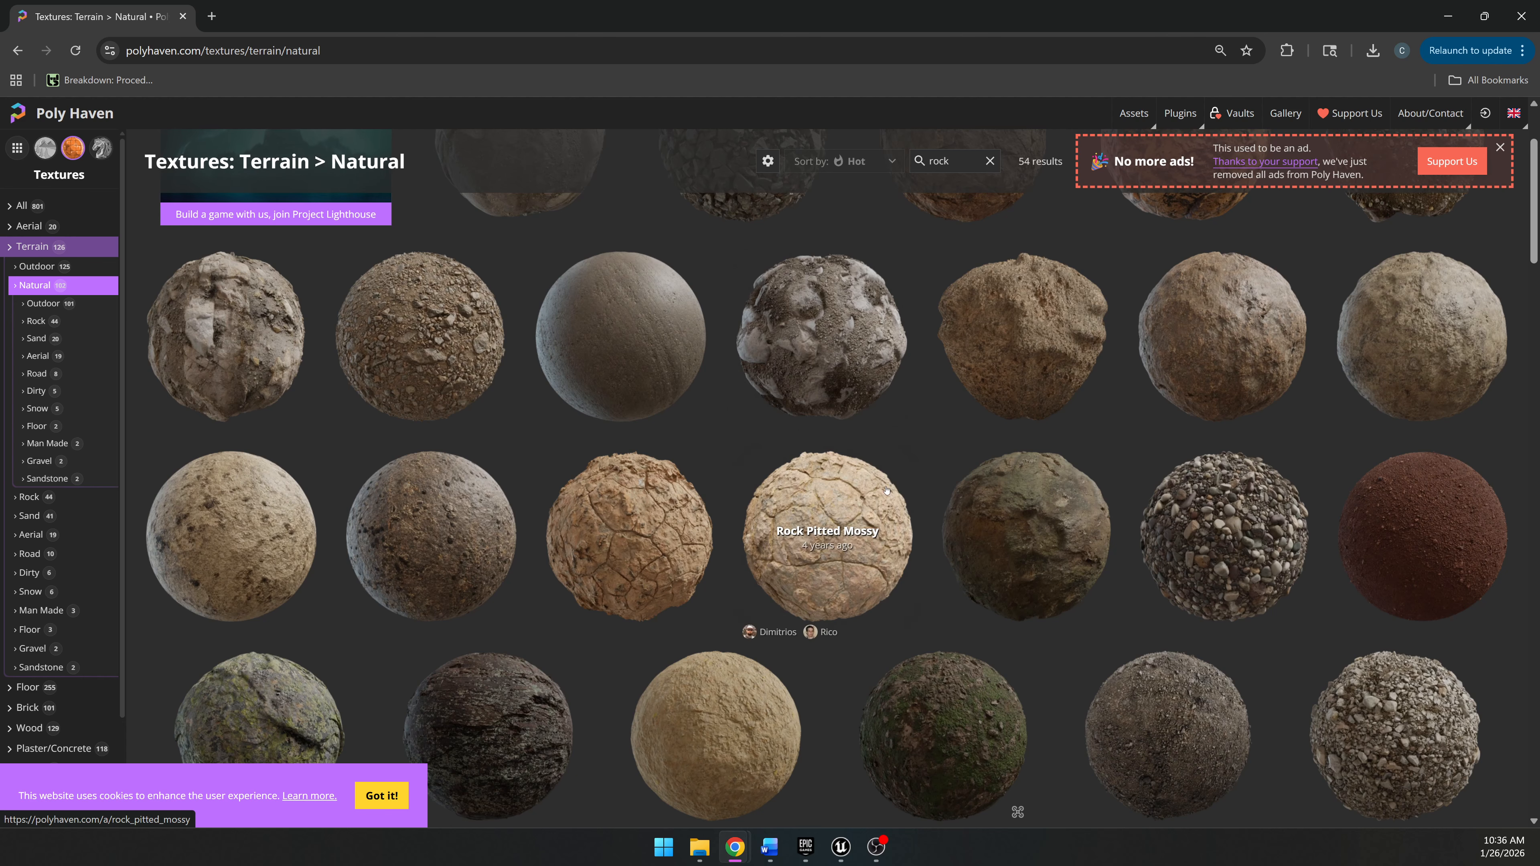
scroll(890, 495, "down", 10)
scroll(806, 604, "up", 10)
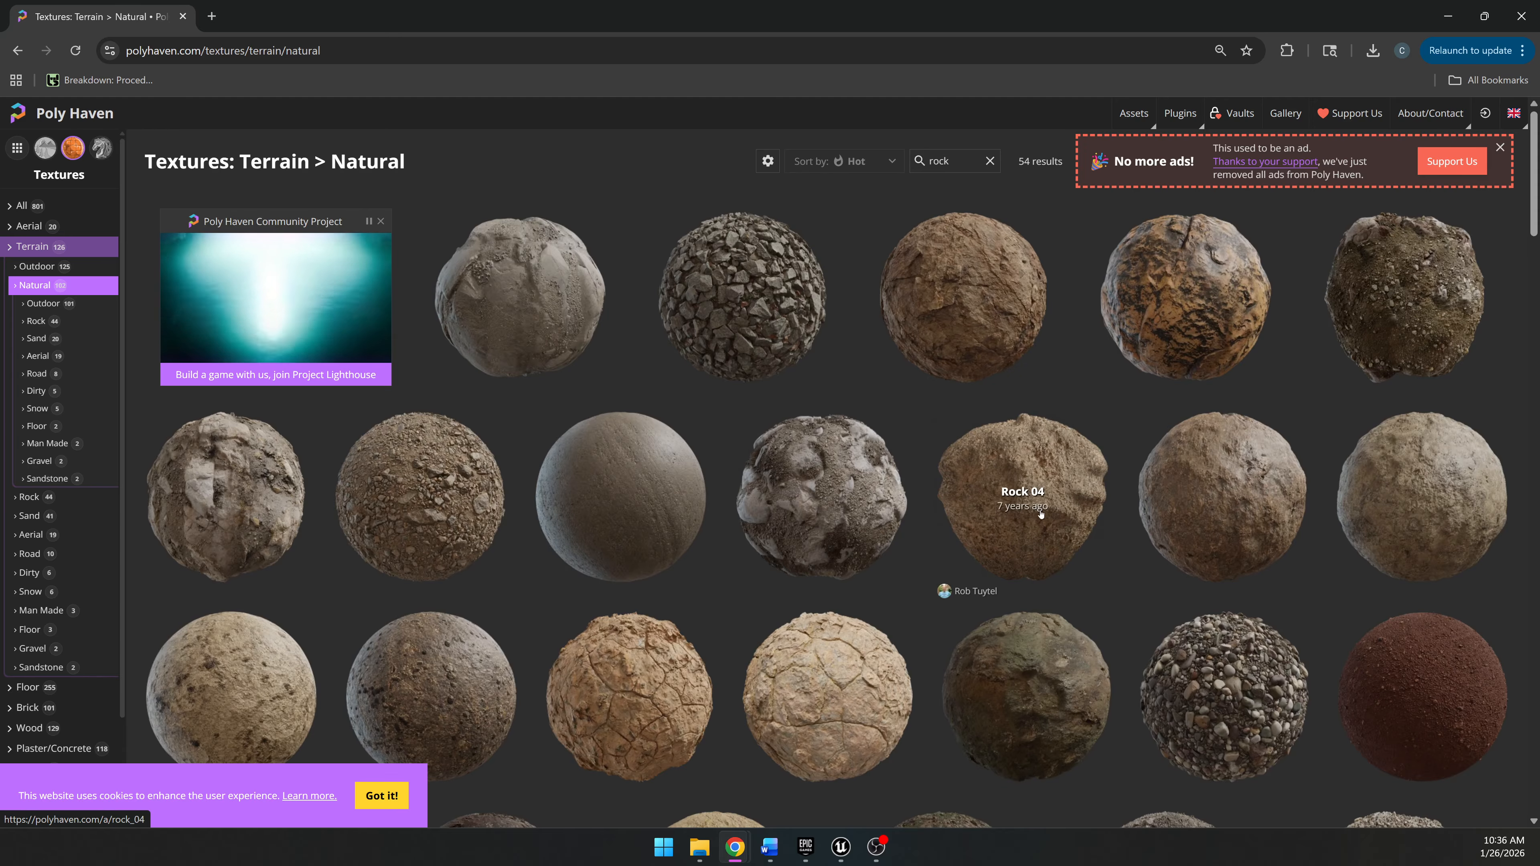
View the Rock 04 texture page, return to the natural terrain textures, and search them for "snow".
left_click(1022, 485)
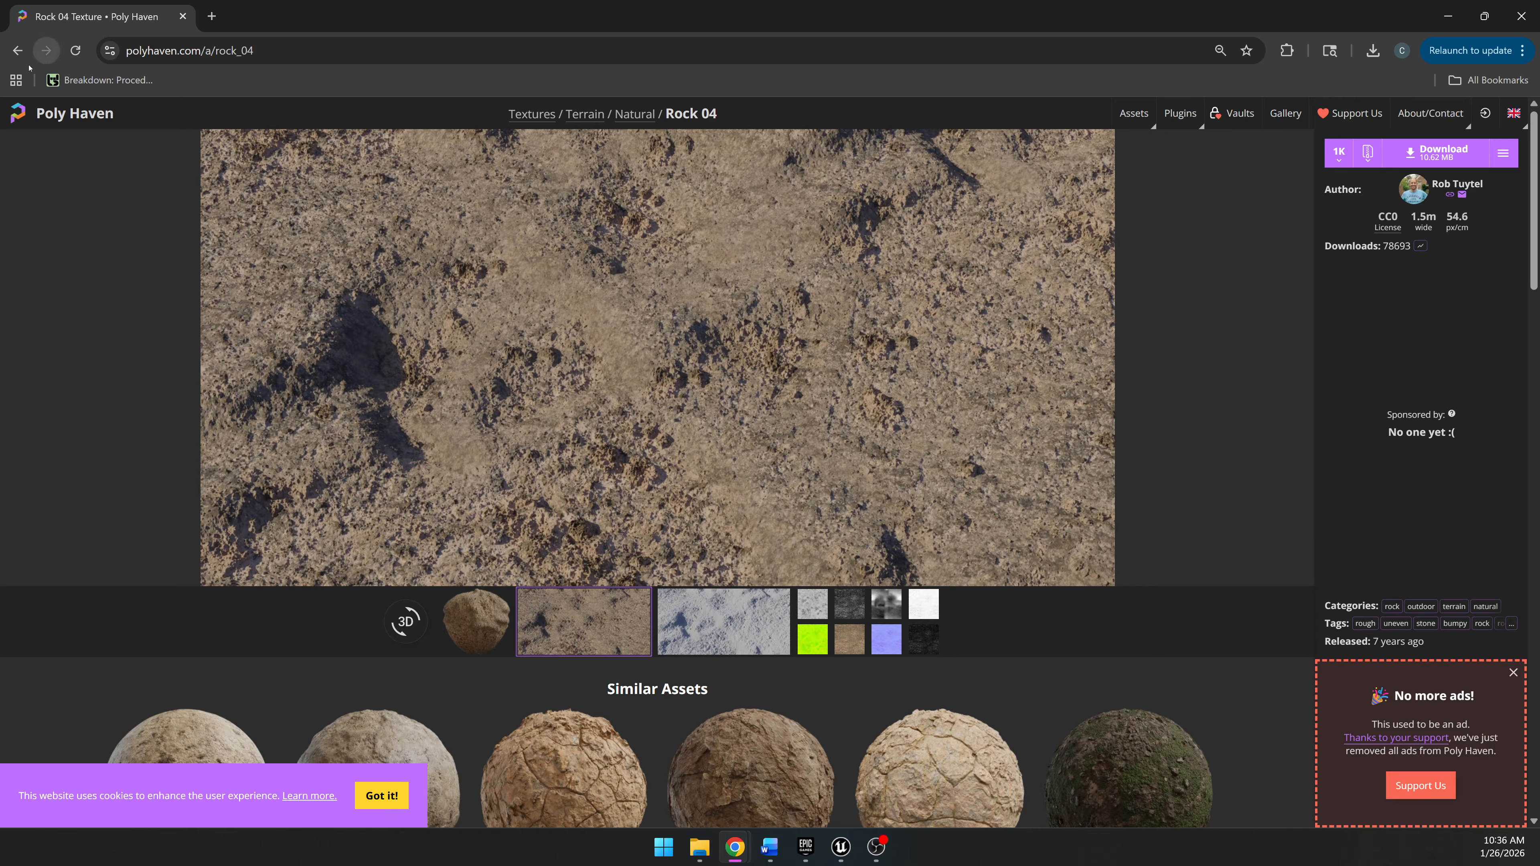
left_click(17, 51)
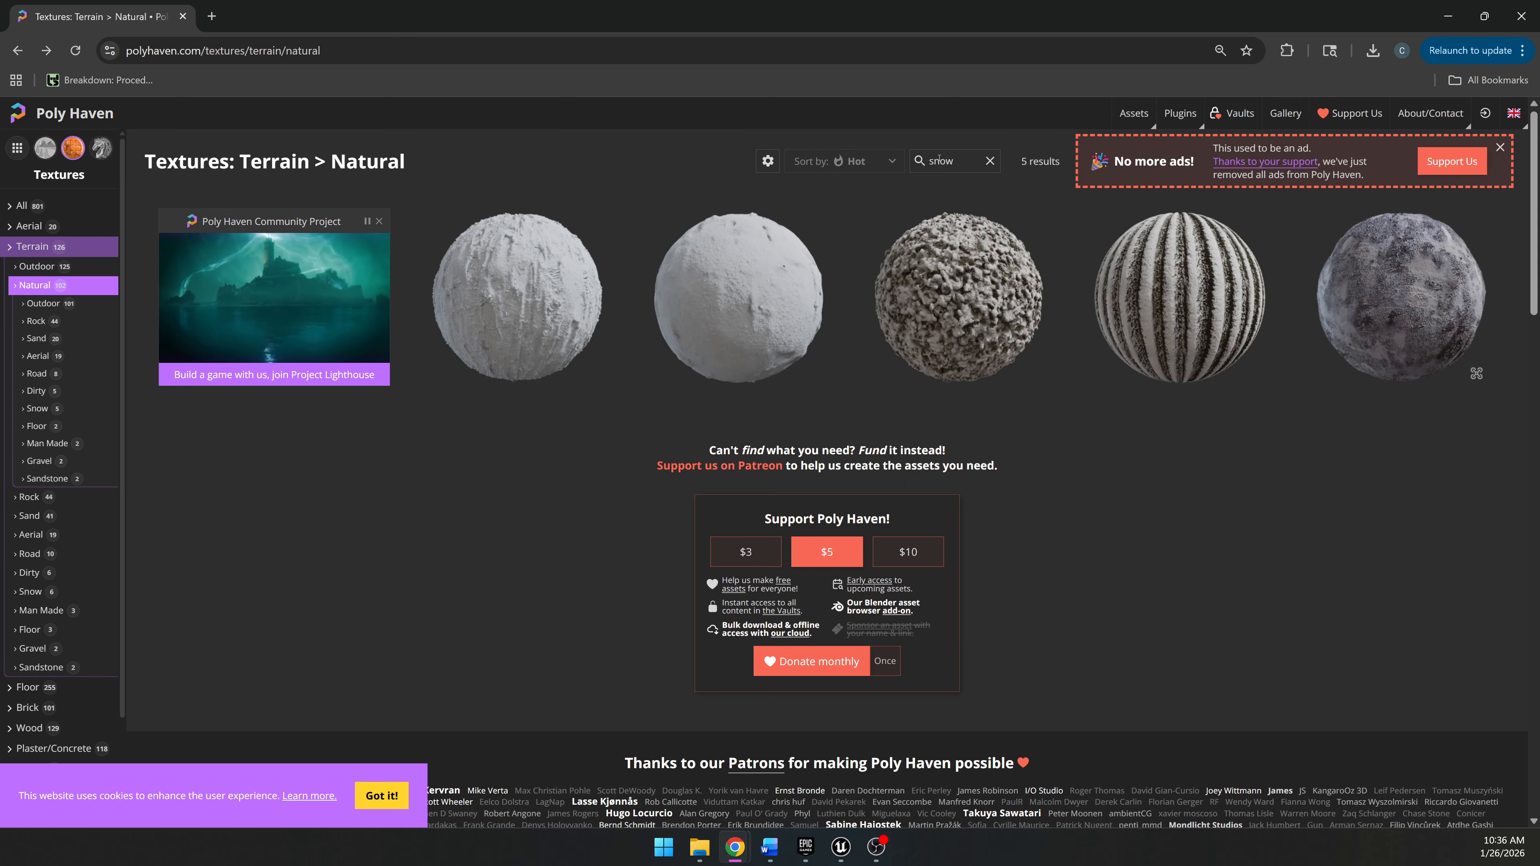
Switch to File Explorer and open the textures folder inside the downloaded rocky_terrain_02_1k folder.
left_click(706, 842)
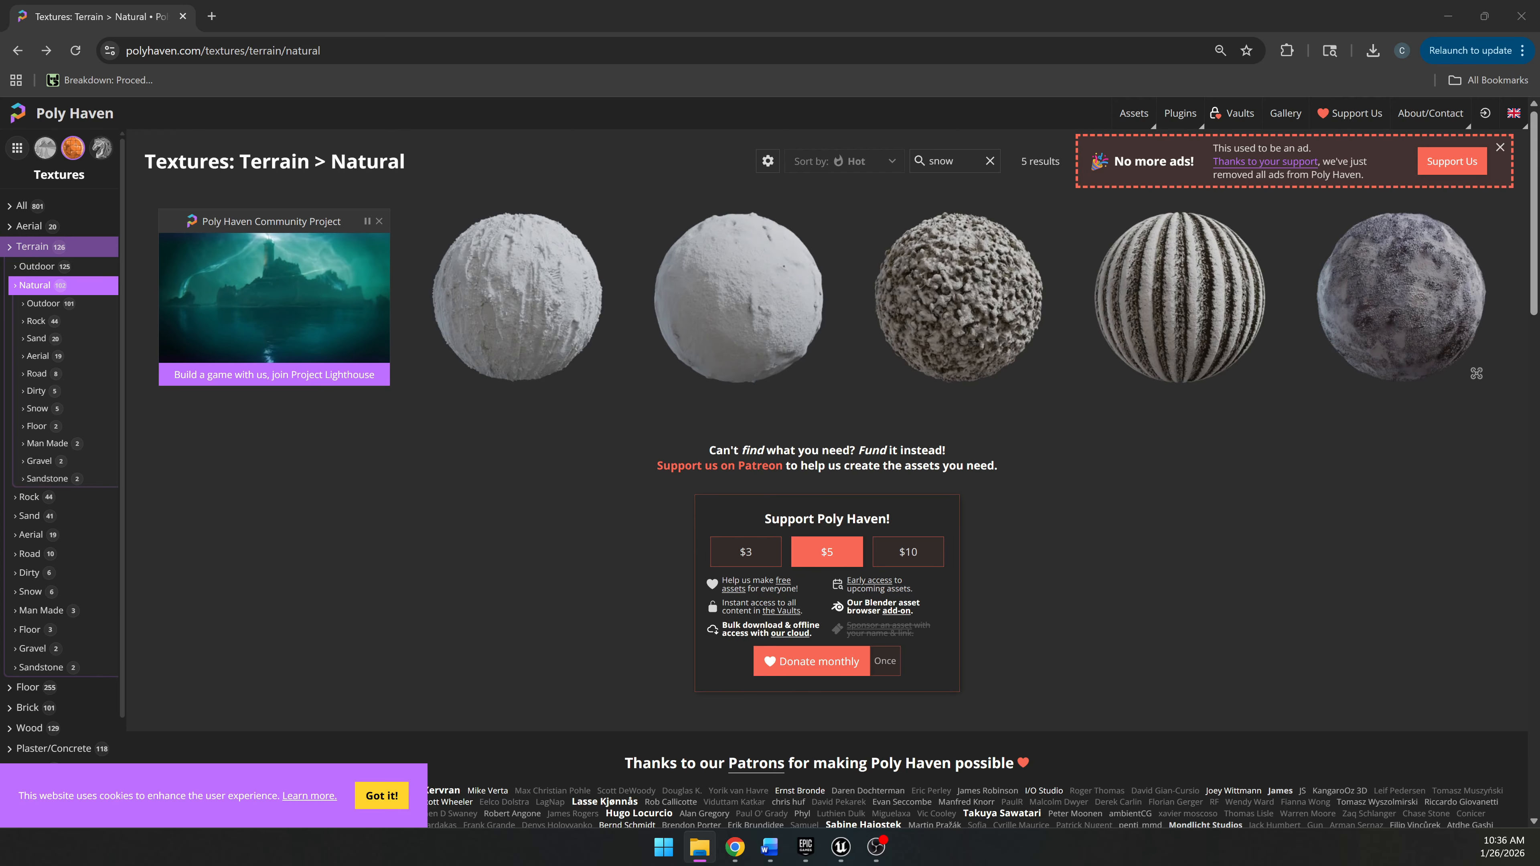
left_click_drag(0, 201, 524, 83)
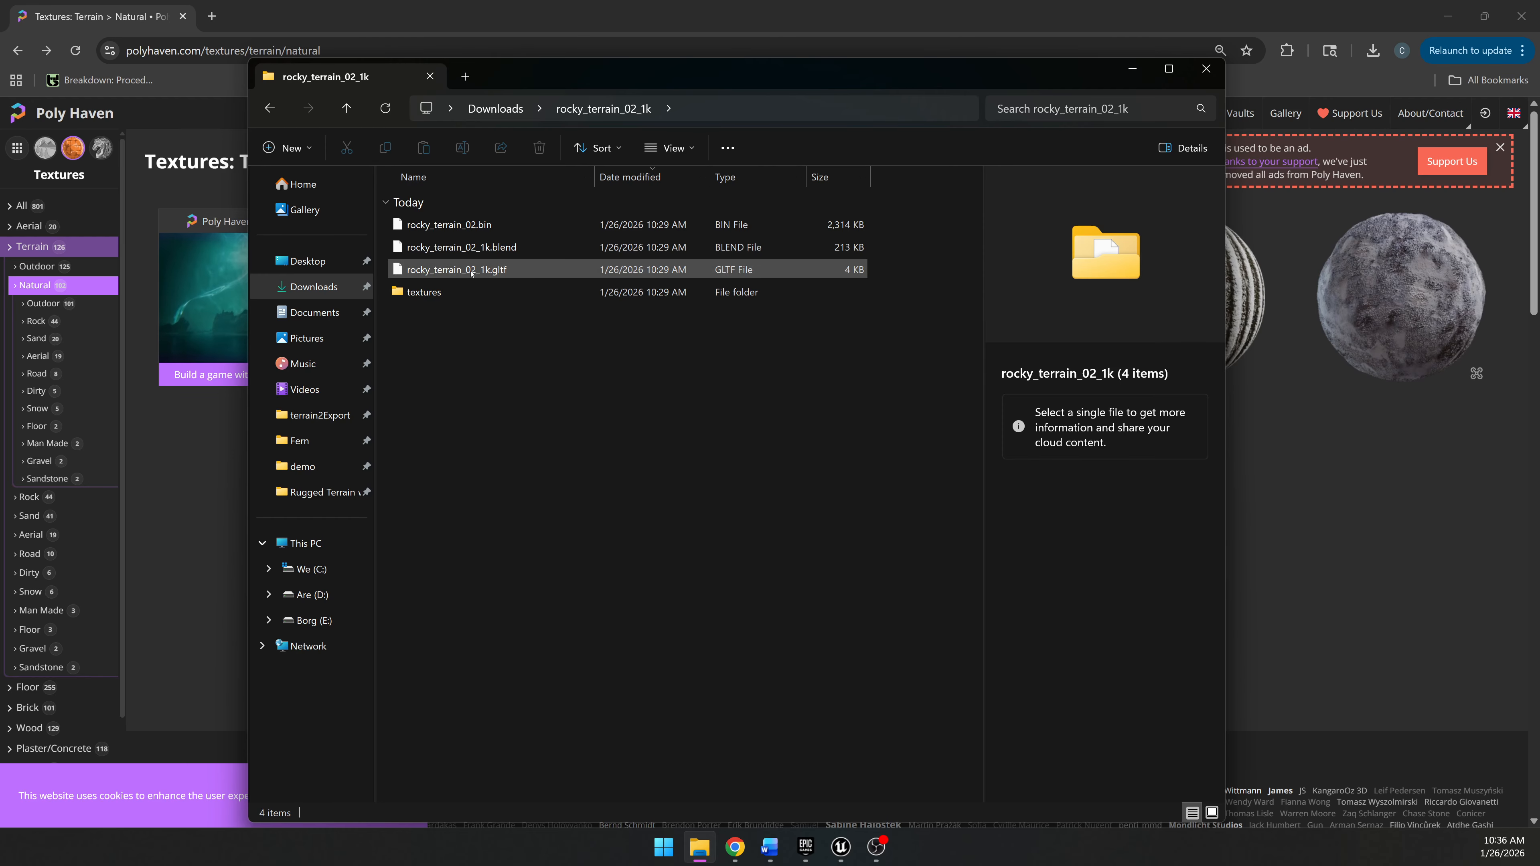
double_click(434, 295)
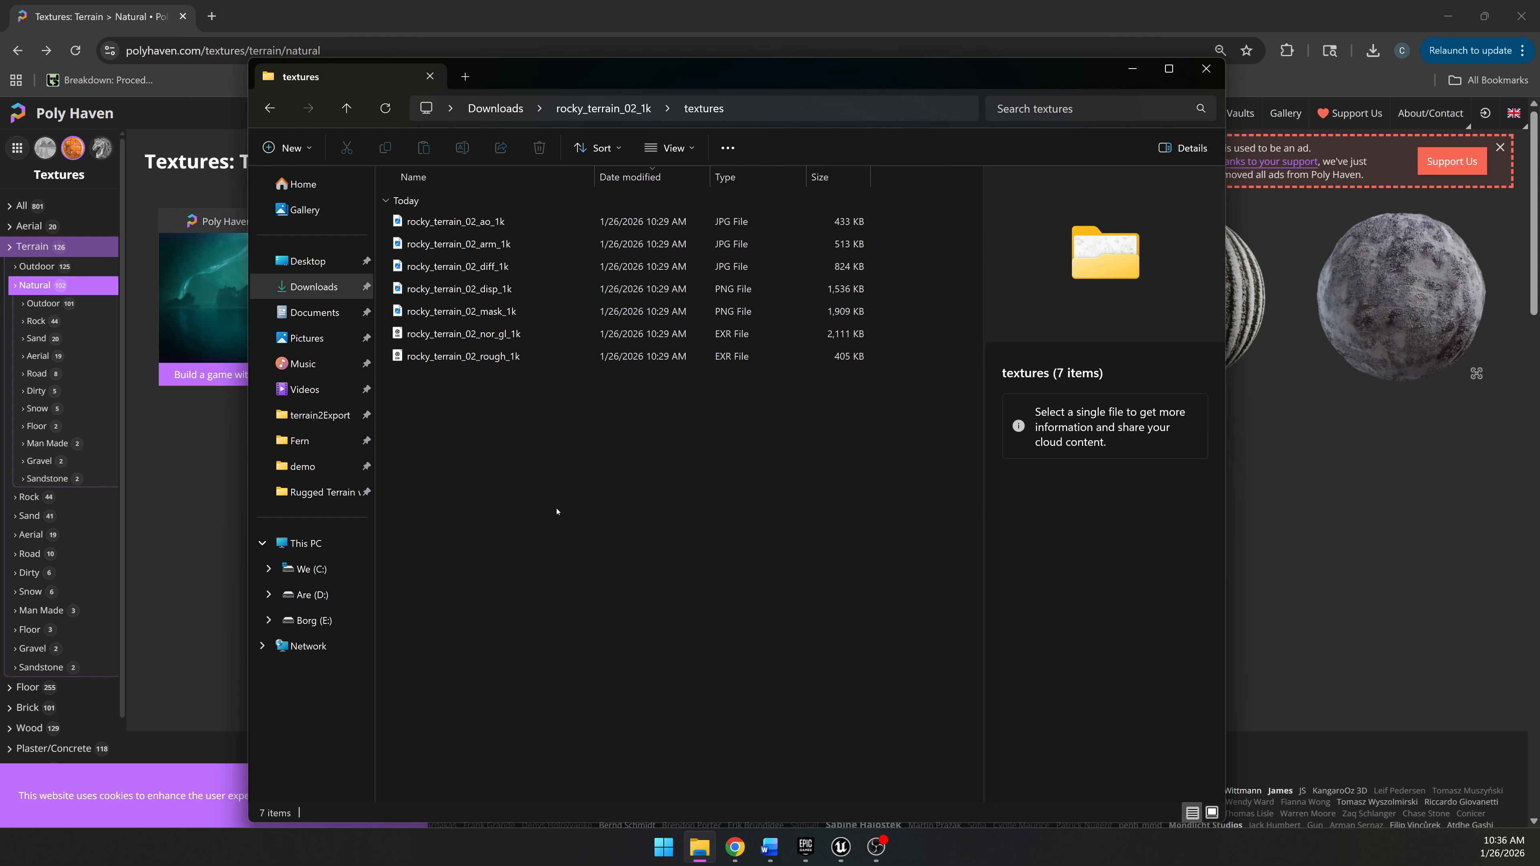
Pick out the arm, diff and nor_gl maps among the rocky_terrain_02 texture files, then clear the selection.
left_click(515, 244)
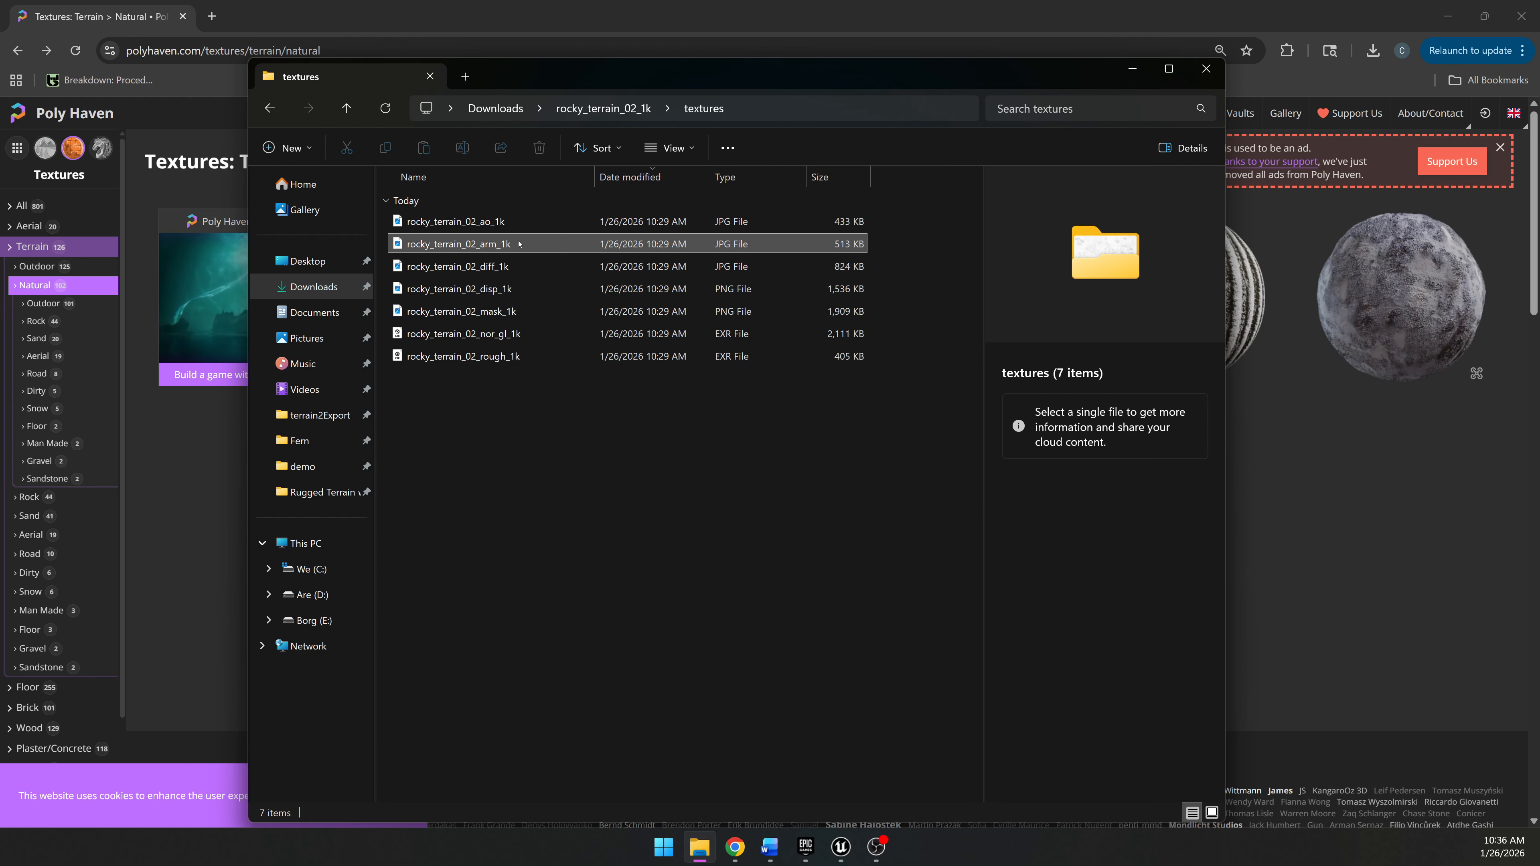
left_click(515, 266, "ctrl")
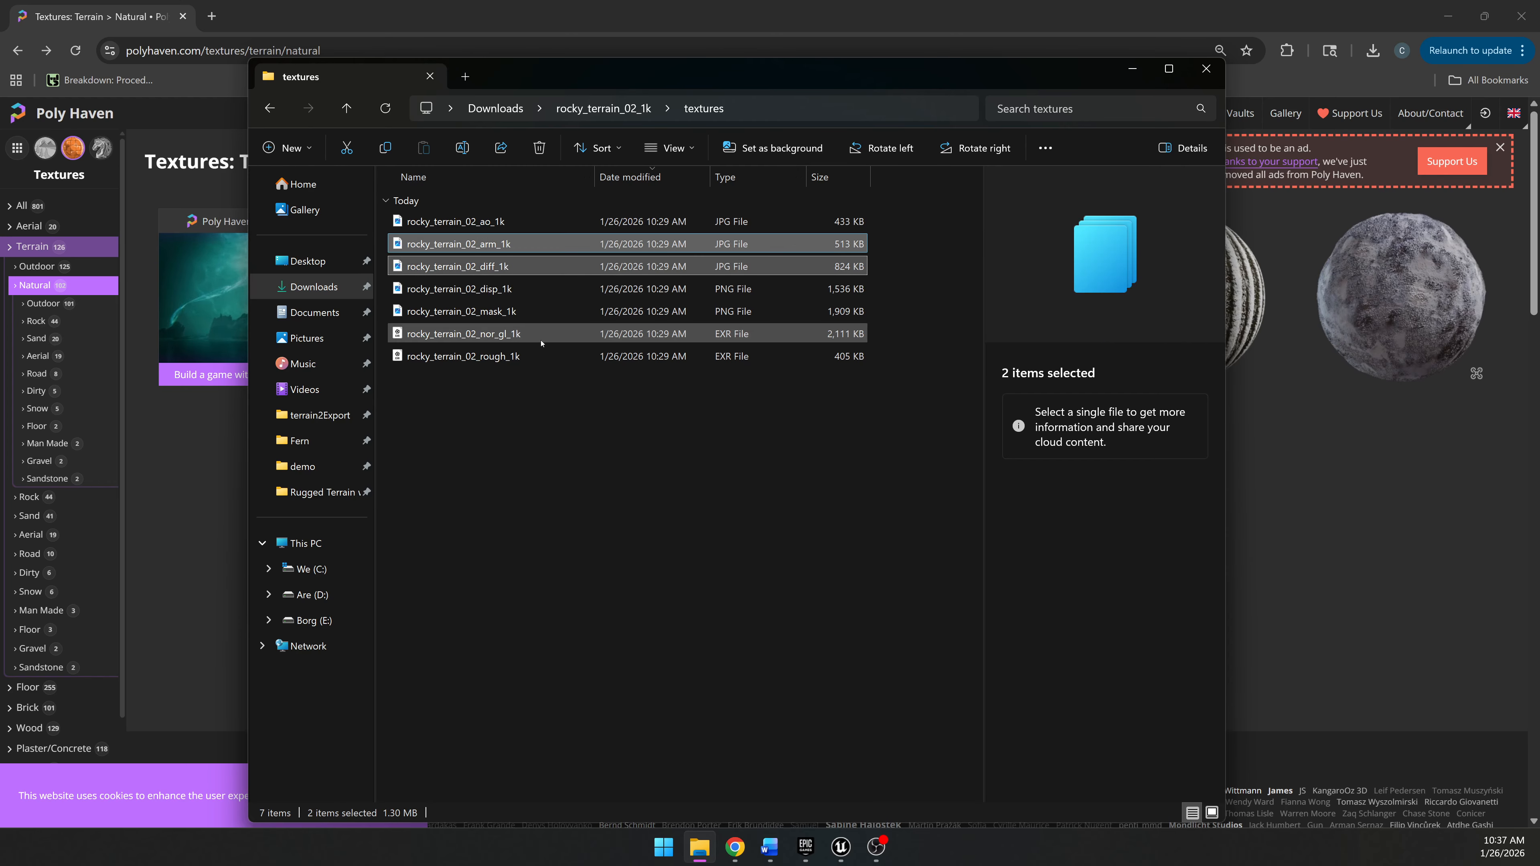
left_click(541, 339, "ctrl")
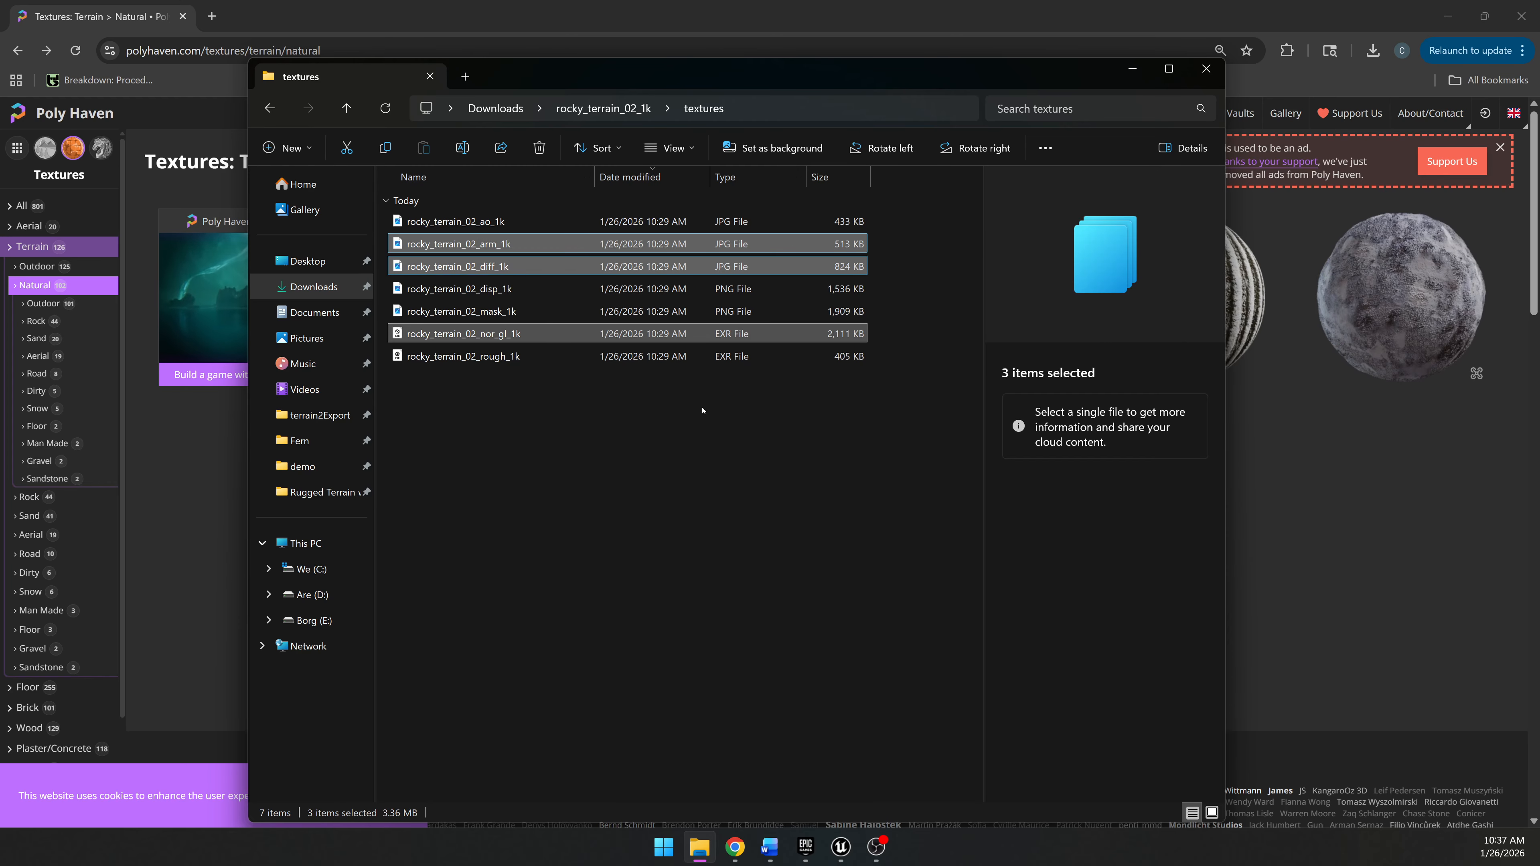
left_click_drag(468, 464, 640, 203)
left_click(564, 406)
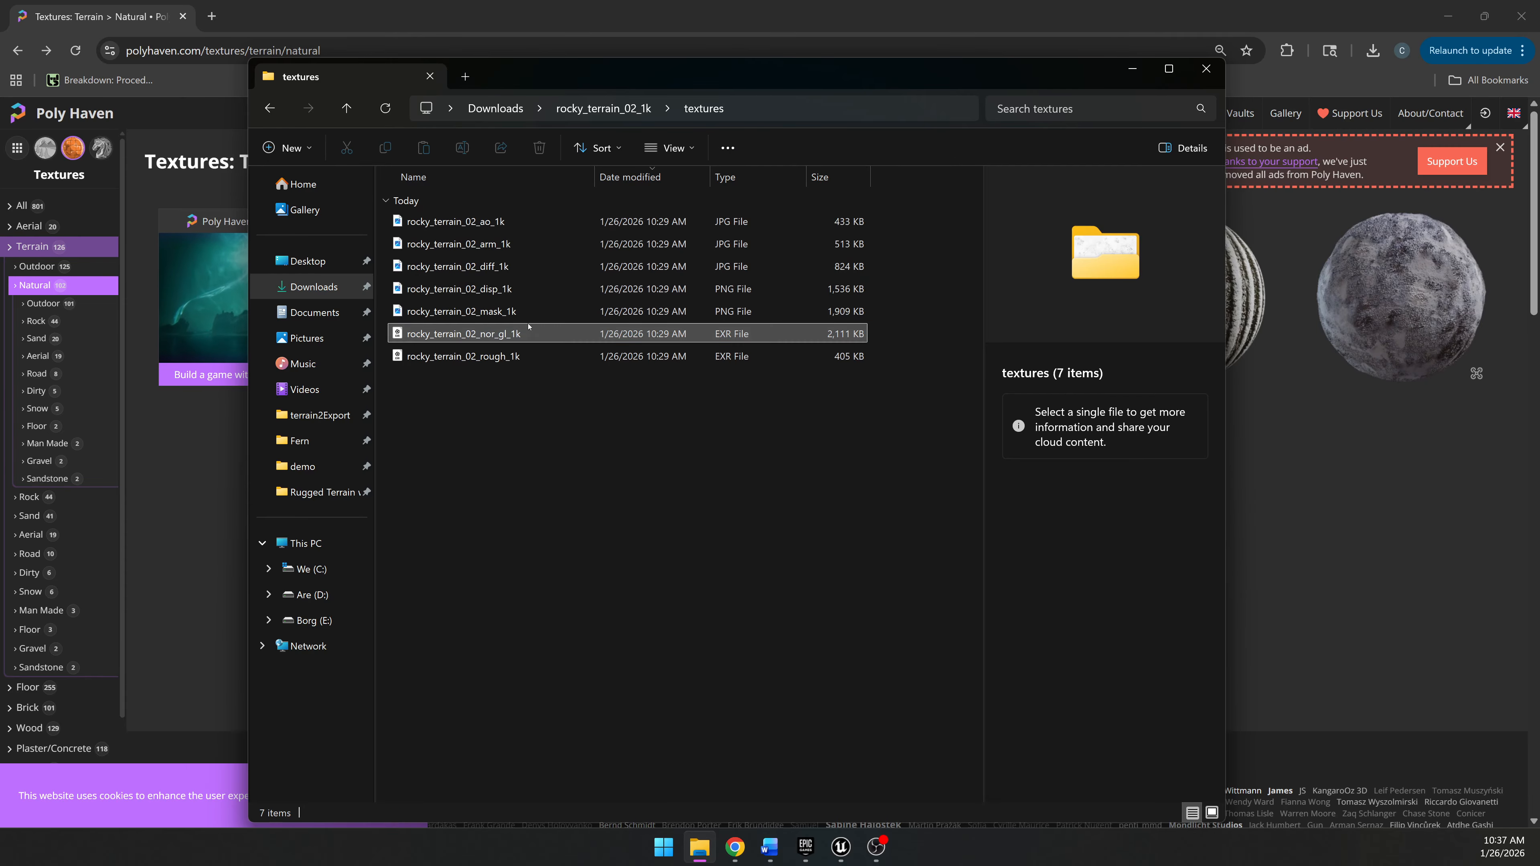
Delete the ao, disp, mask and rough maps from the rocky_terrain_02 textures folder.
left_click(500, 224)
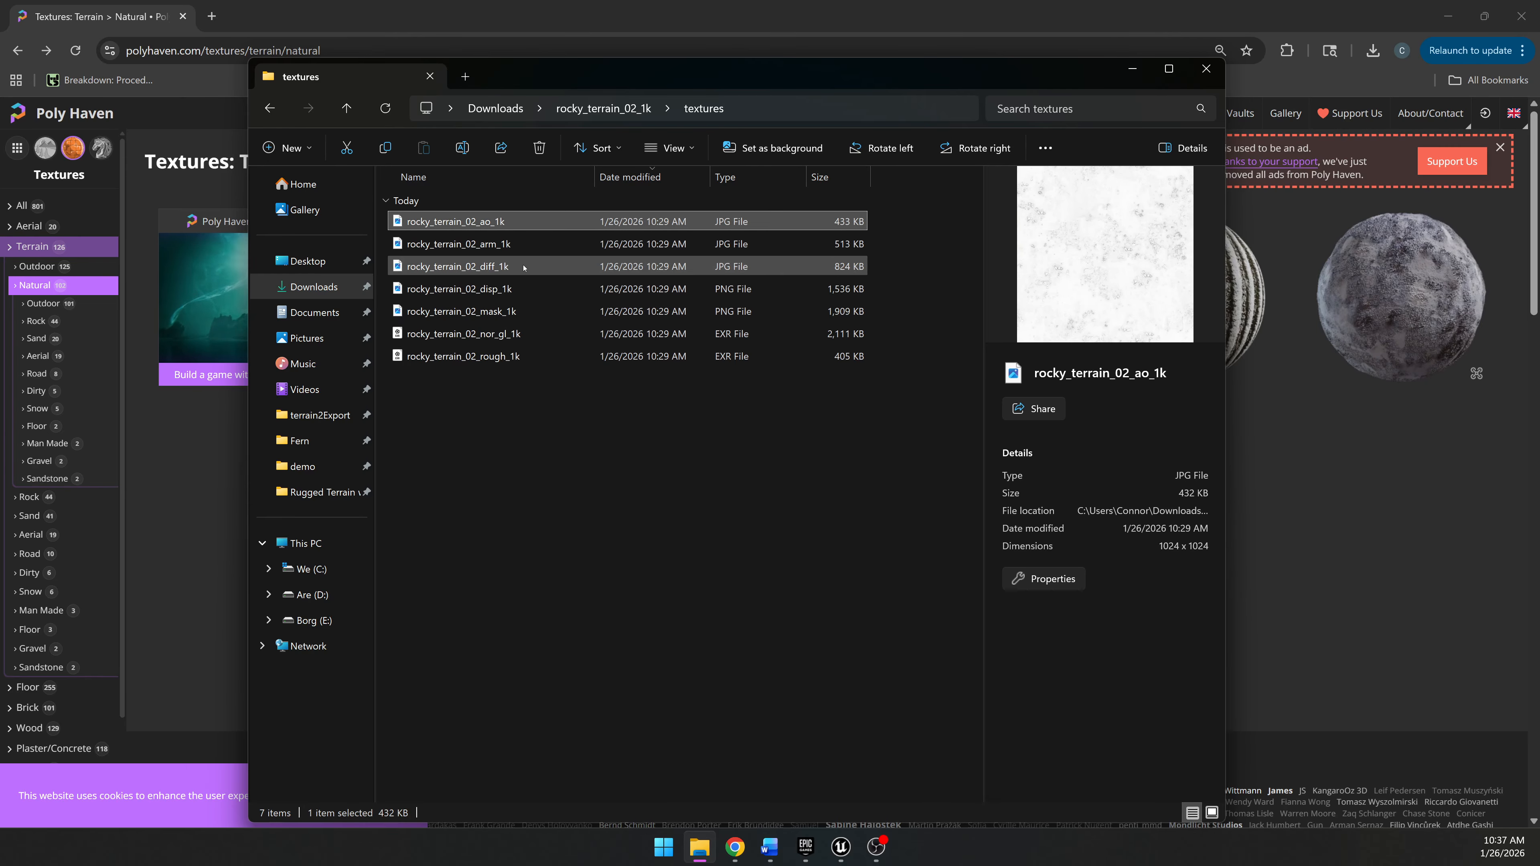
left_click(520, 287, "ctrl")
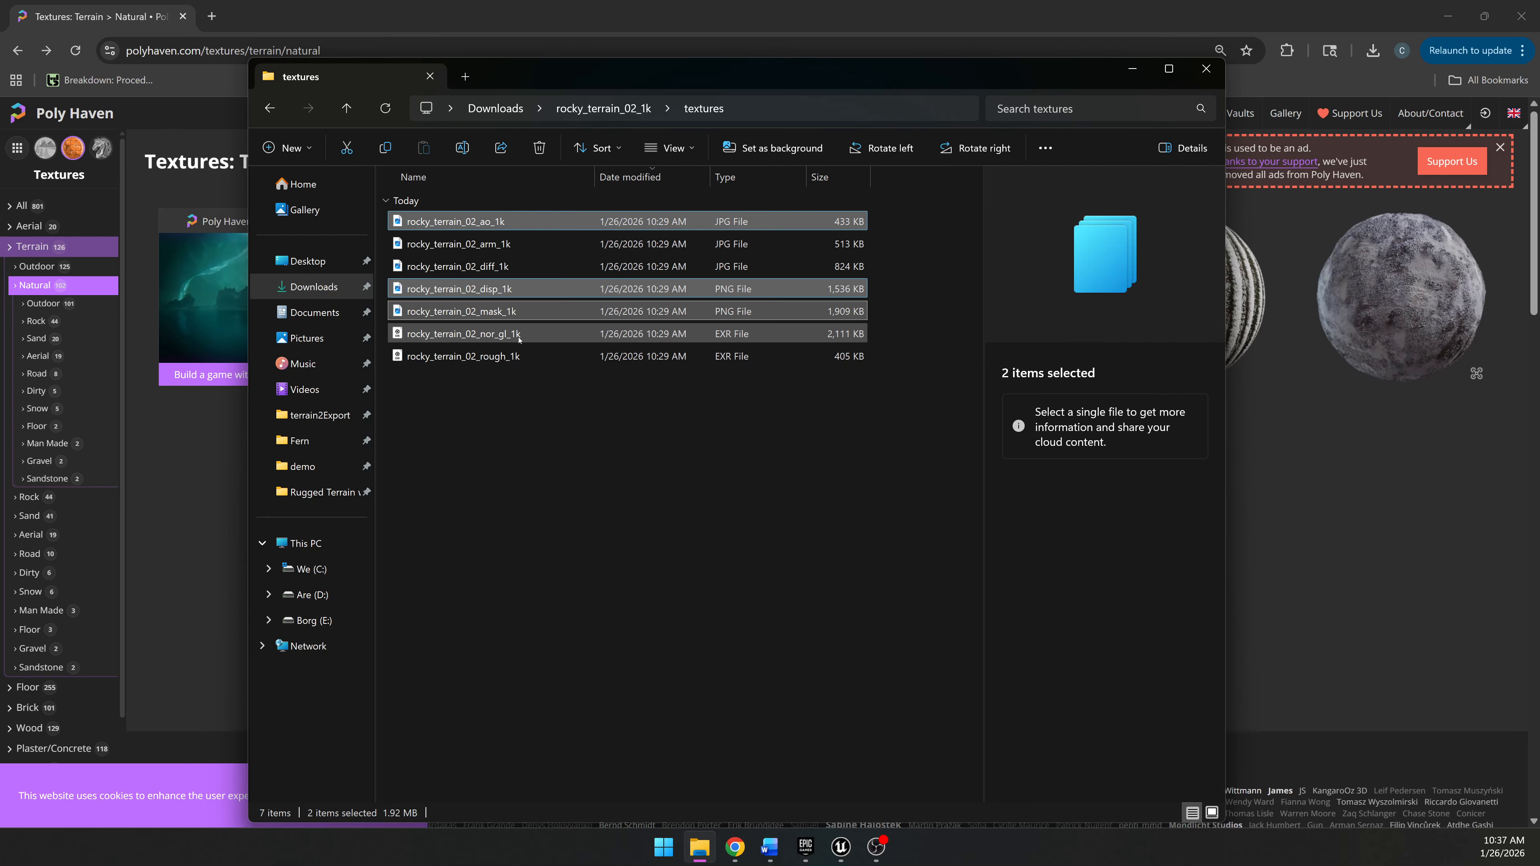
left_click(519, 311, "ctrl")
key("Delete")
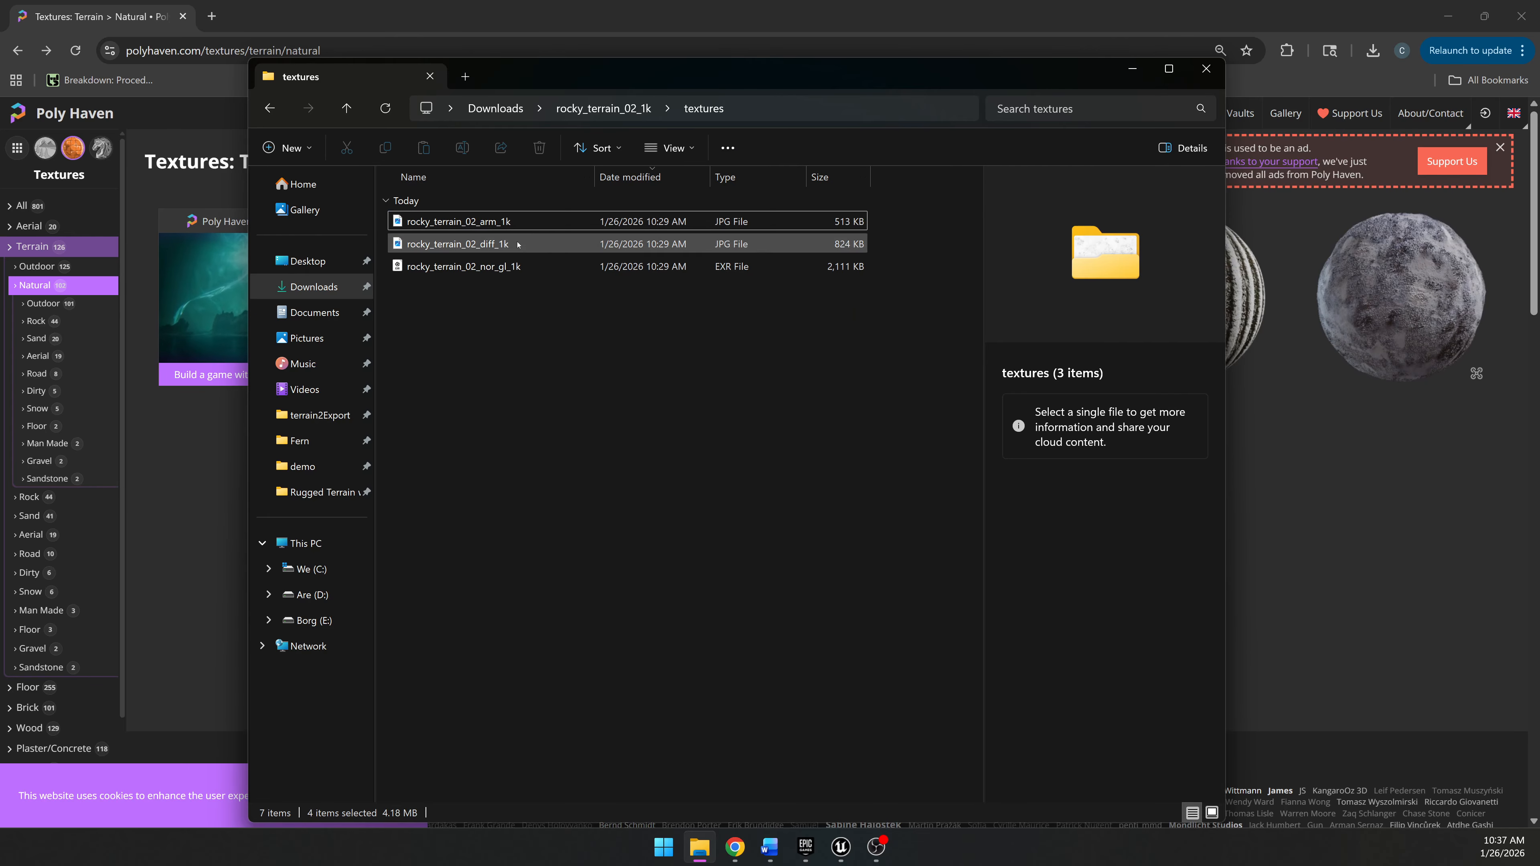
Preview the remaining arm, diff and nor_gl maps of rocky_terrain_02 one by one.
left_click(498, 224)
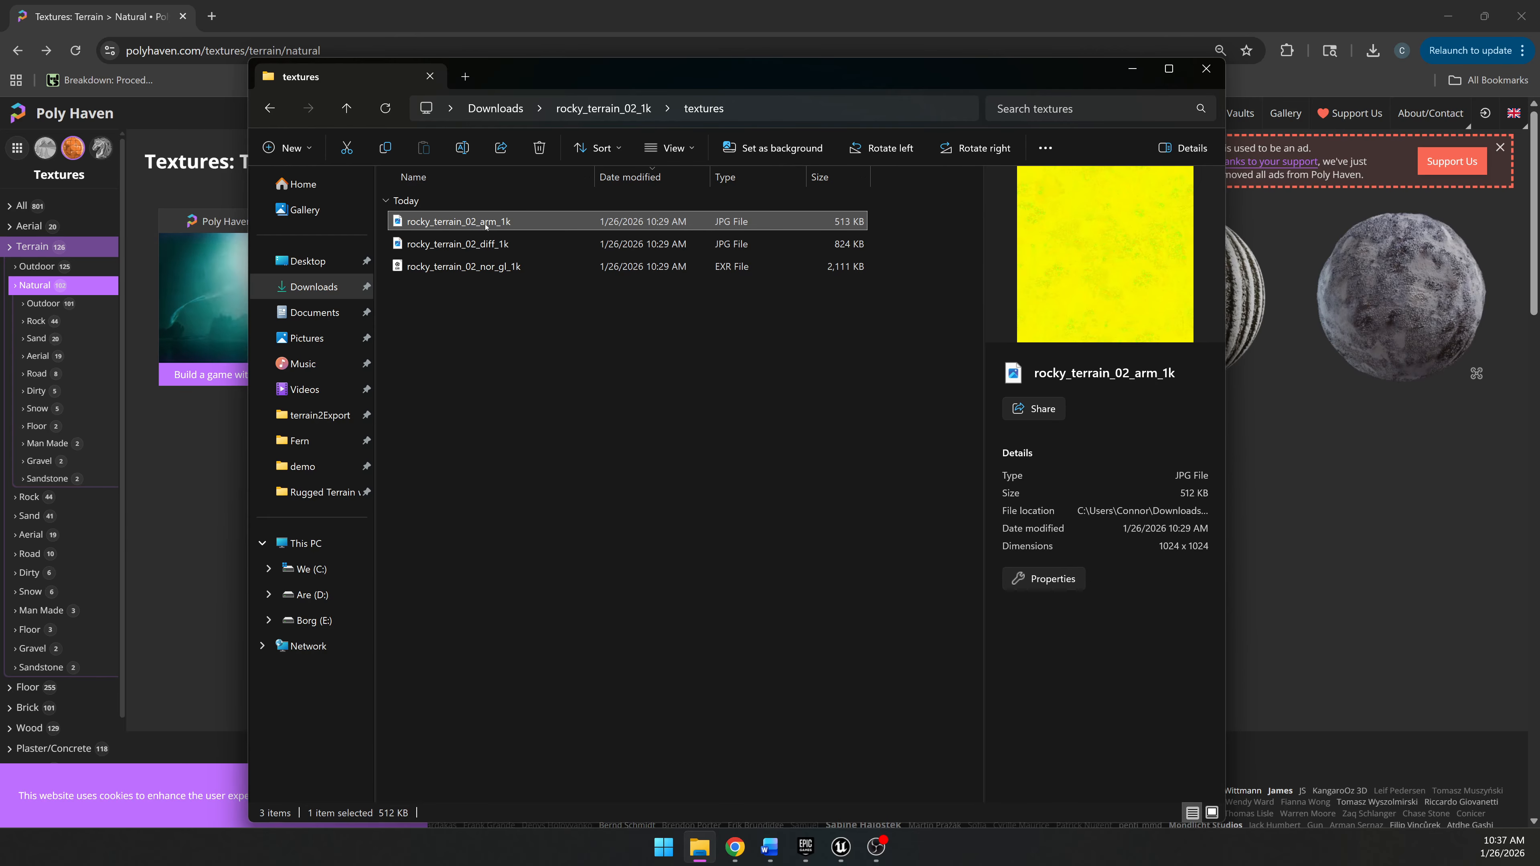
left_click(484, 244)
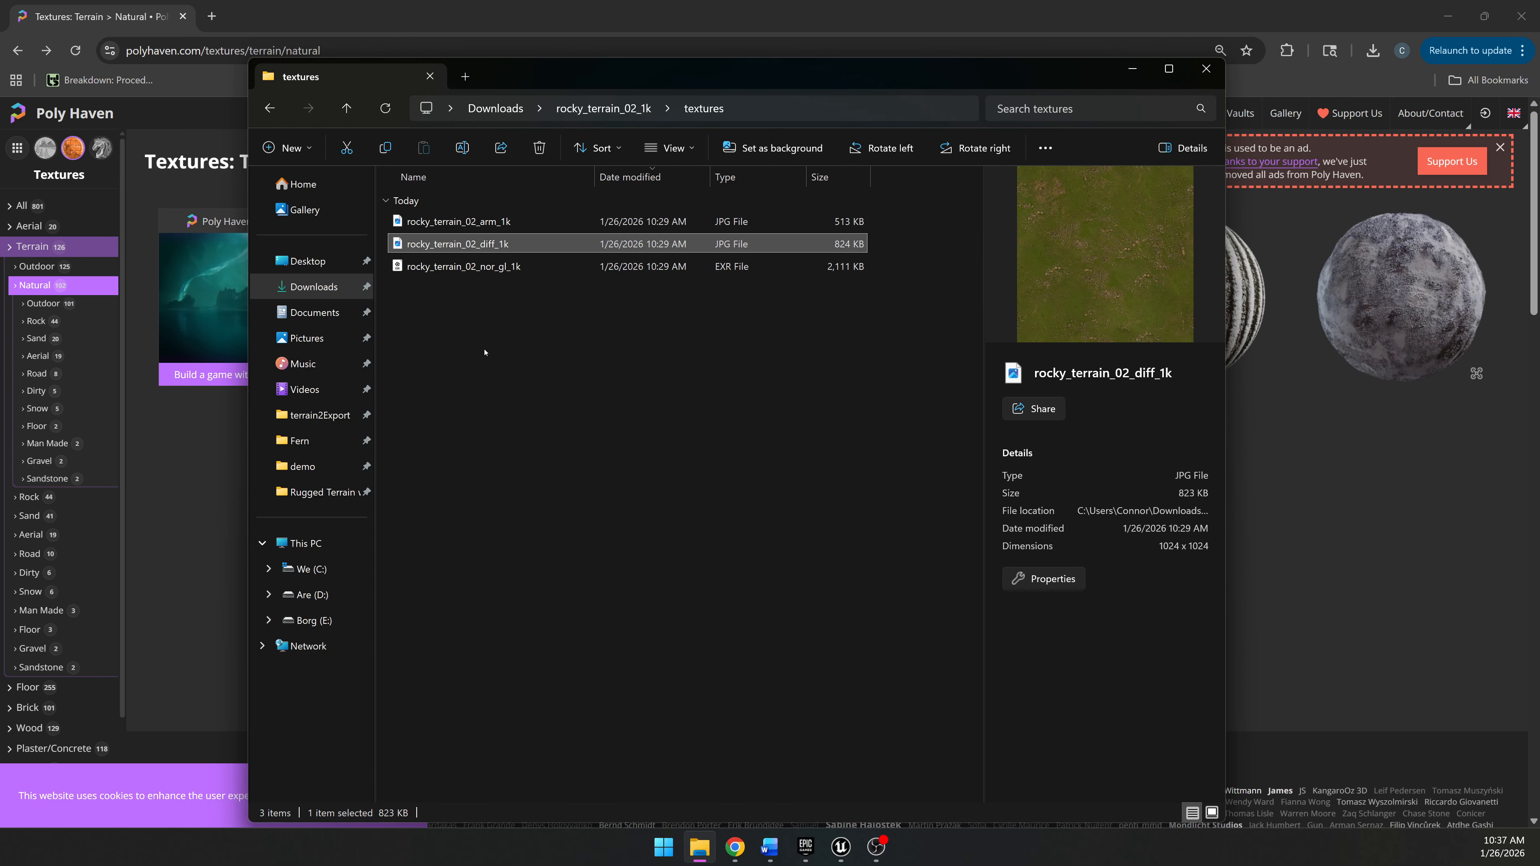
left_click(492, 271)
left_click(506, 353)
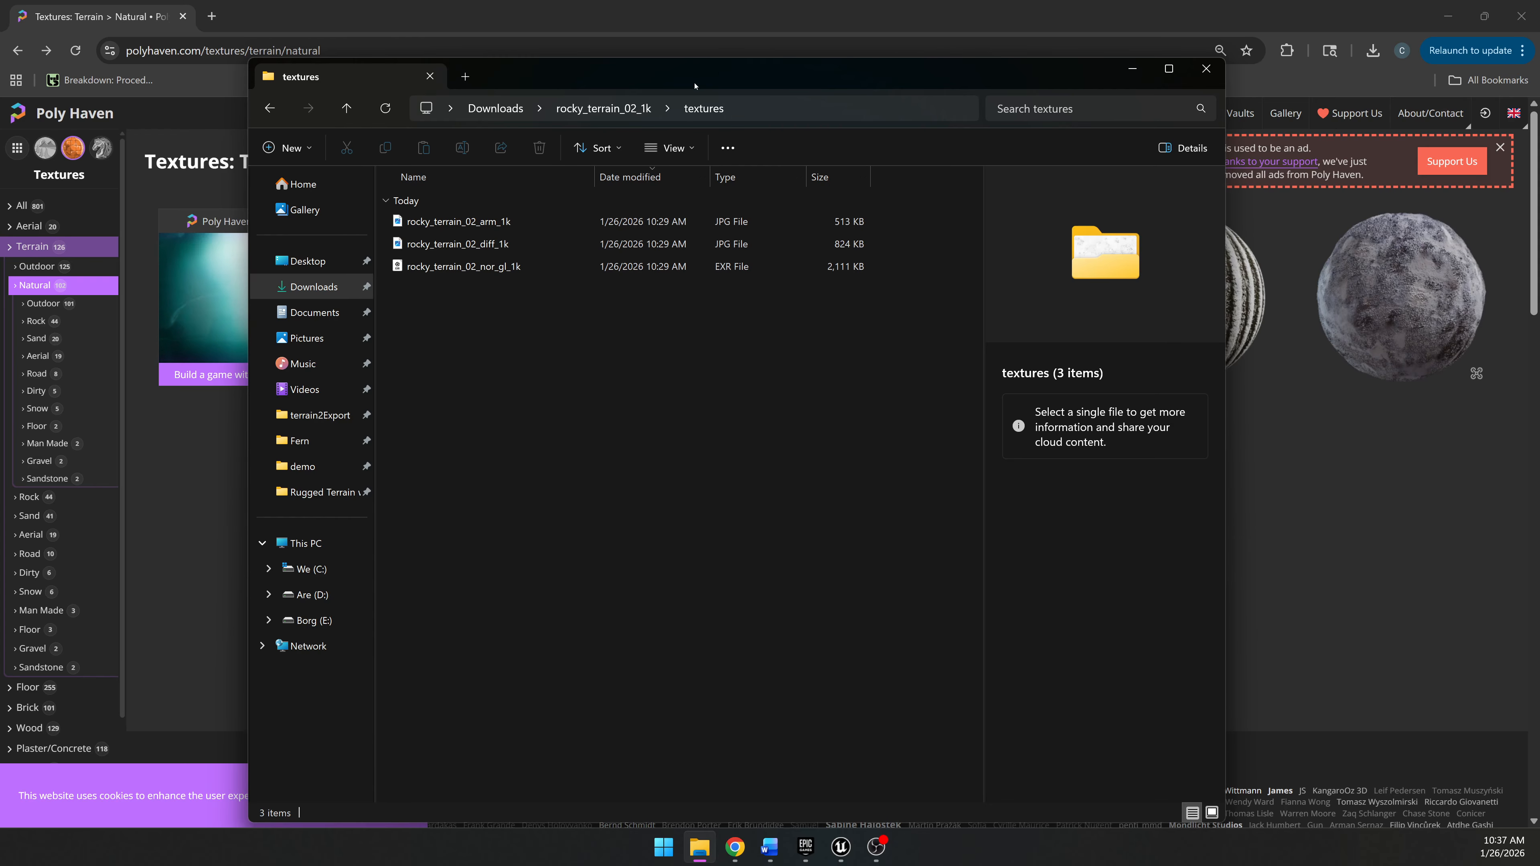
Switch to Unreal Engine, look through the _demo_textures folder and its Snowy_Grass textures, and return to the Content folder.
left_click(245, 15)
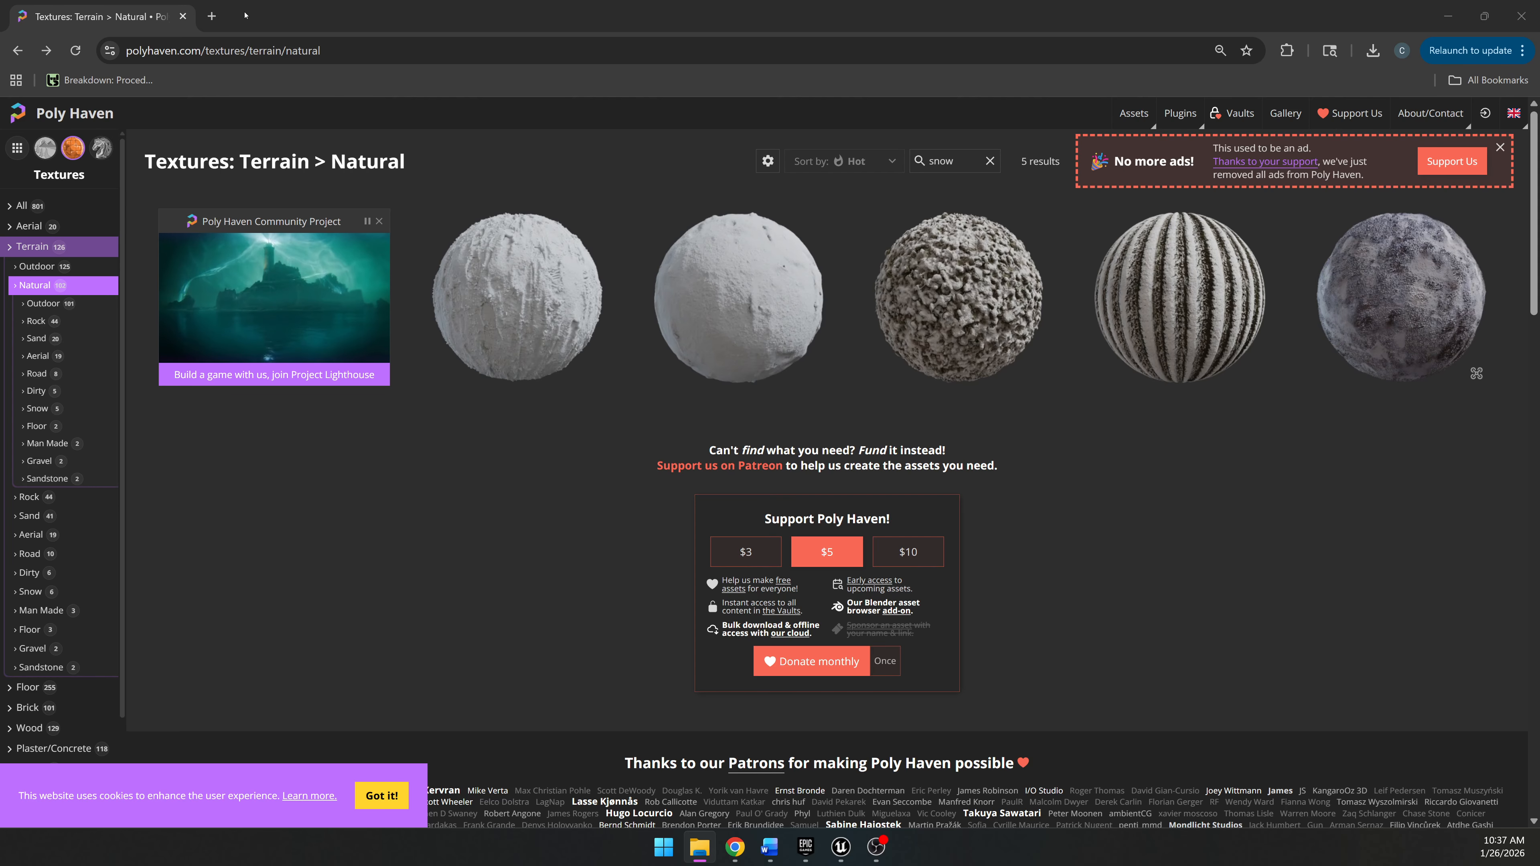
left_click_drag(245, 14, 0, 12)
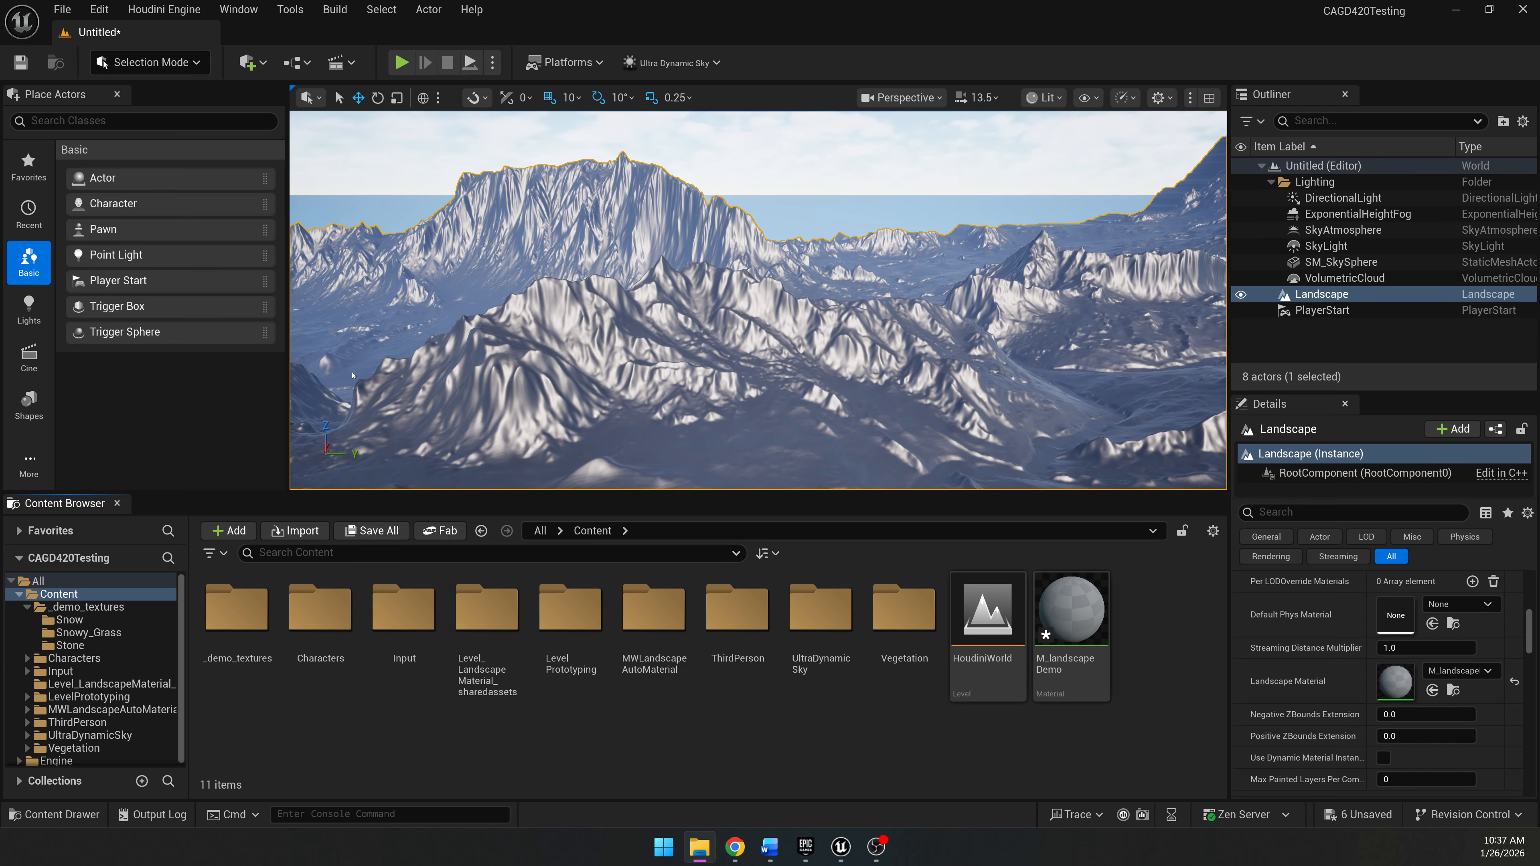
left_click(324, 625)
double_click(243, 622)
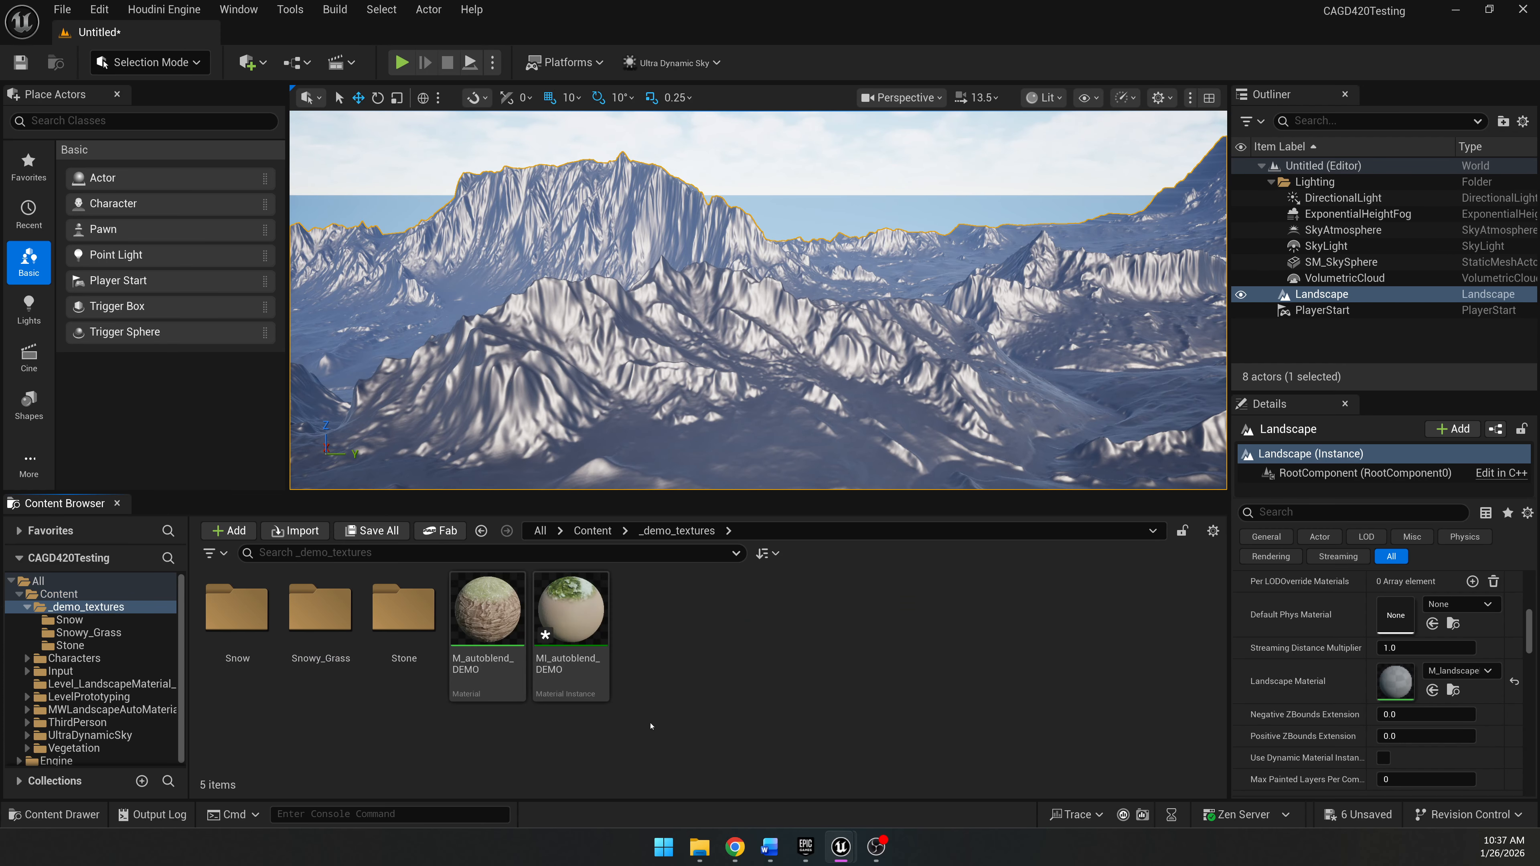
left_click(258, 614)
left_click(321, 631)
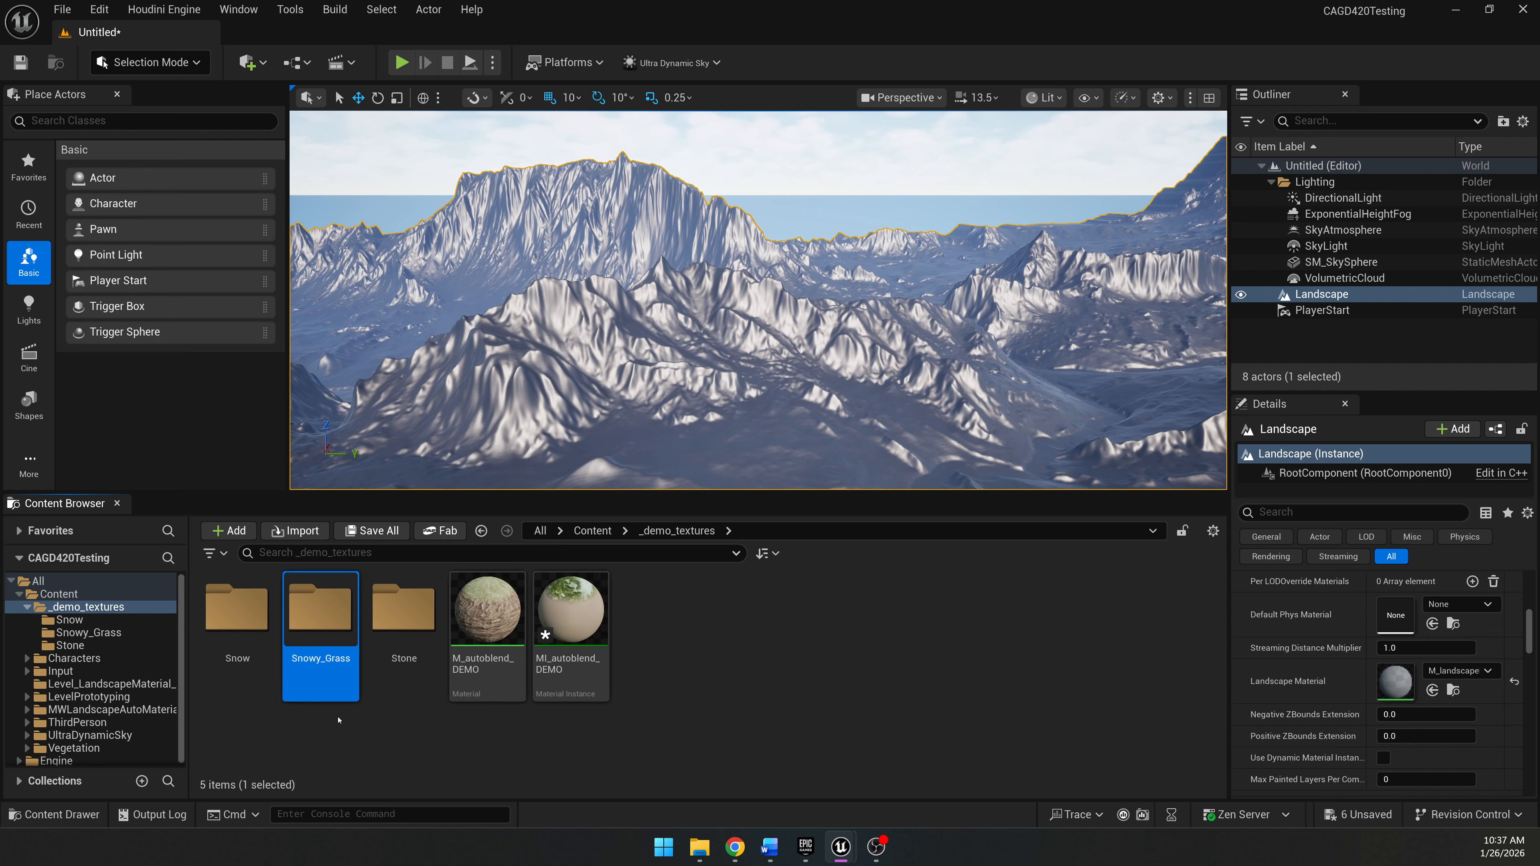
left_click(403, 613)
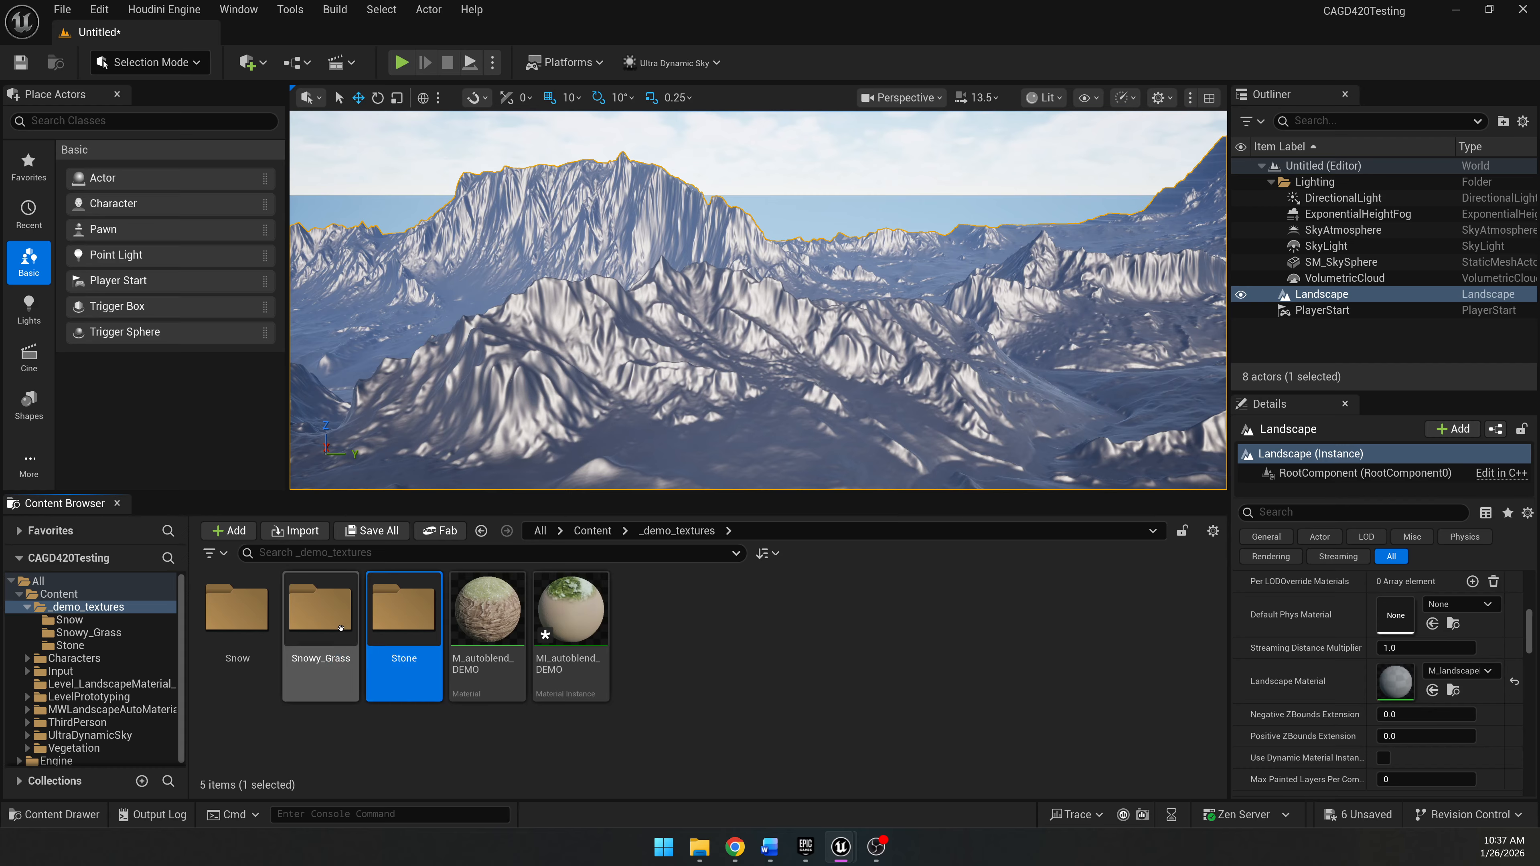
double_click(321, 613)
left_click(244, 611)
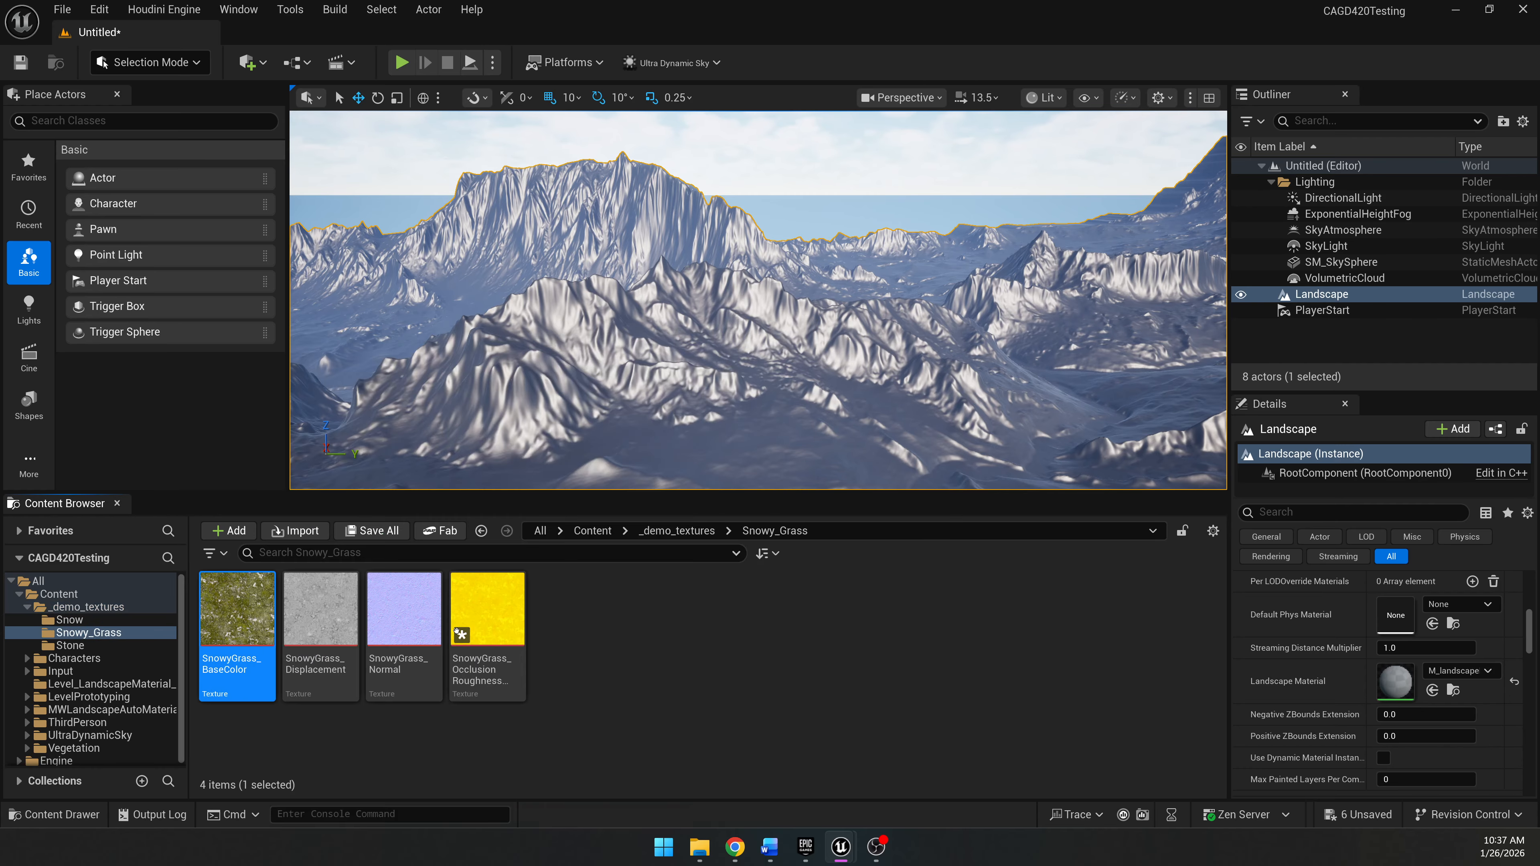
left_click(630, 637)
left_click(662, 532)
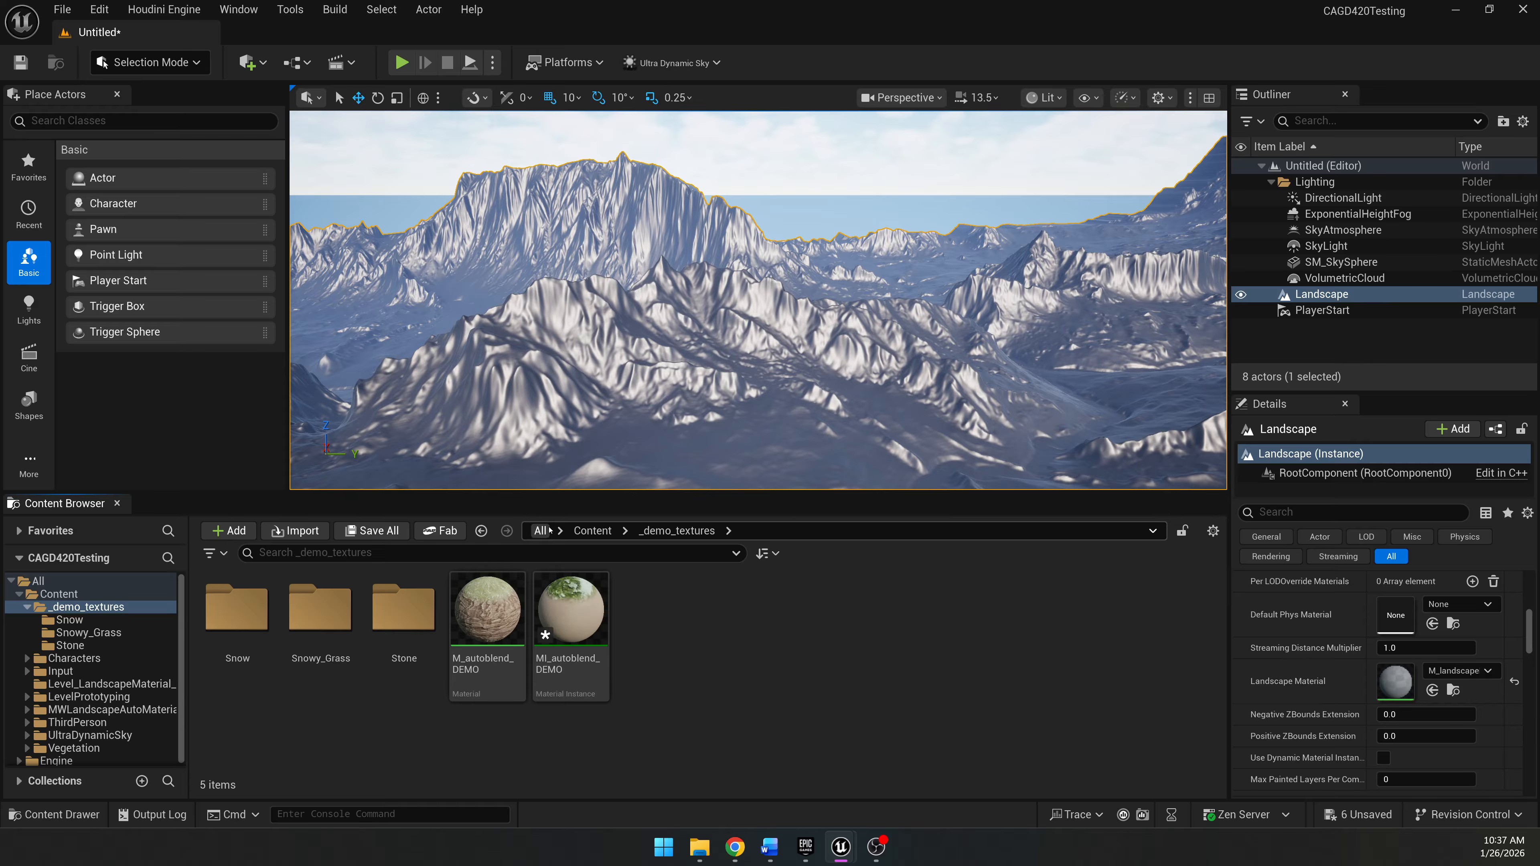
left_click(601, 532)
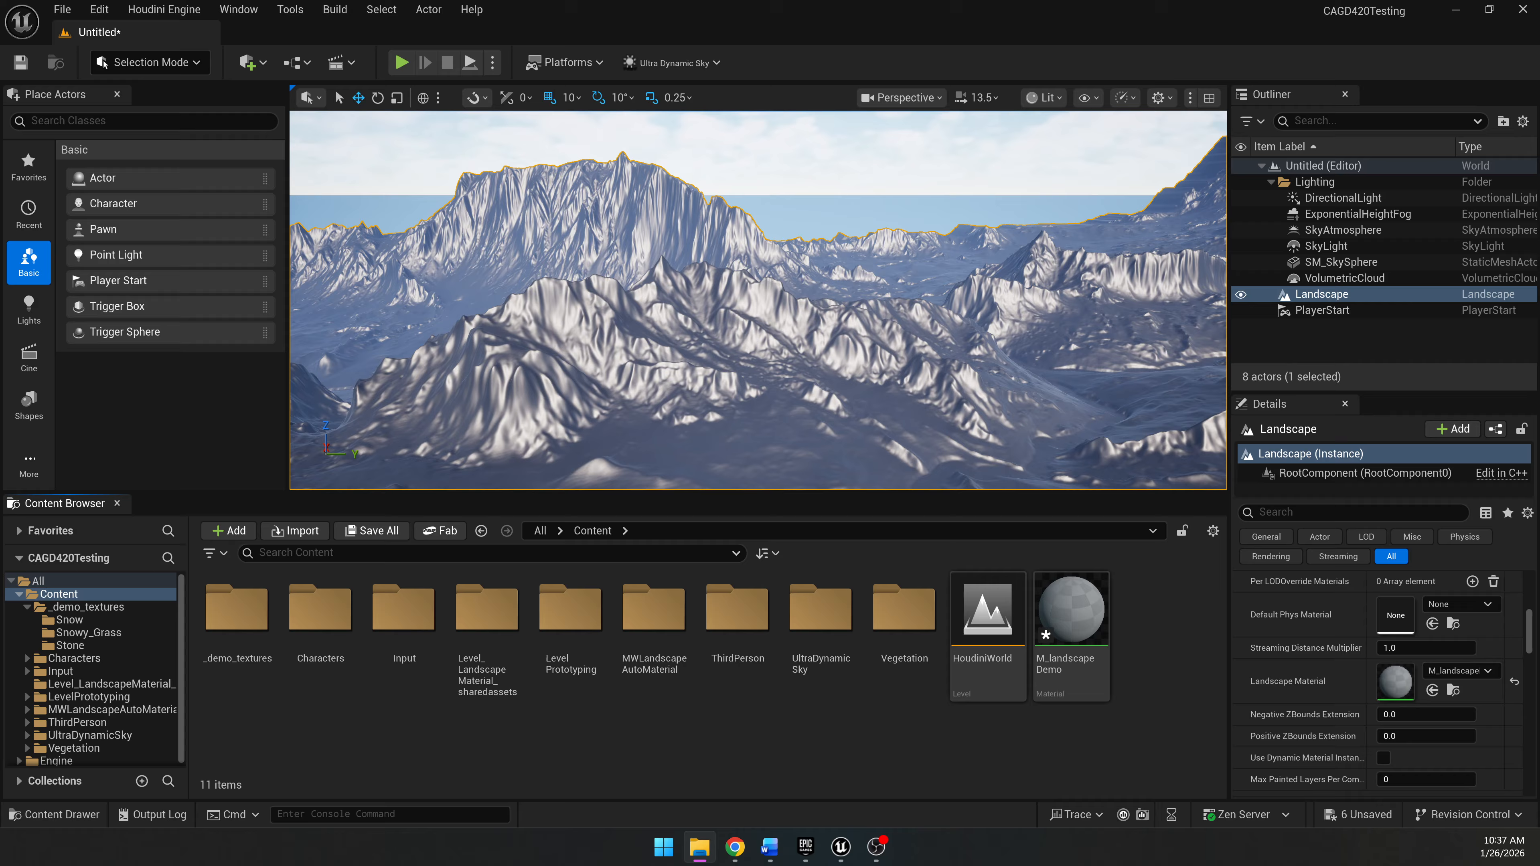
Import the rocky_terrain_02 arm, diff and nor_gl textures from File Explorer into the Content folder.
left_click_drag(1155, 690, 1155, 691)
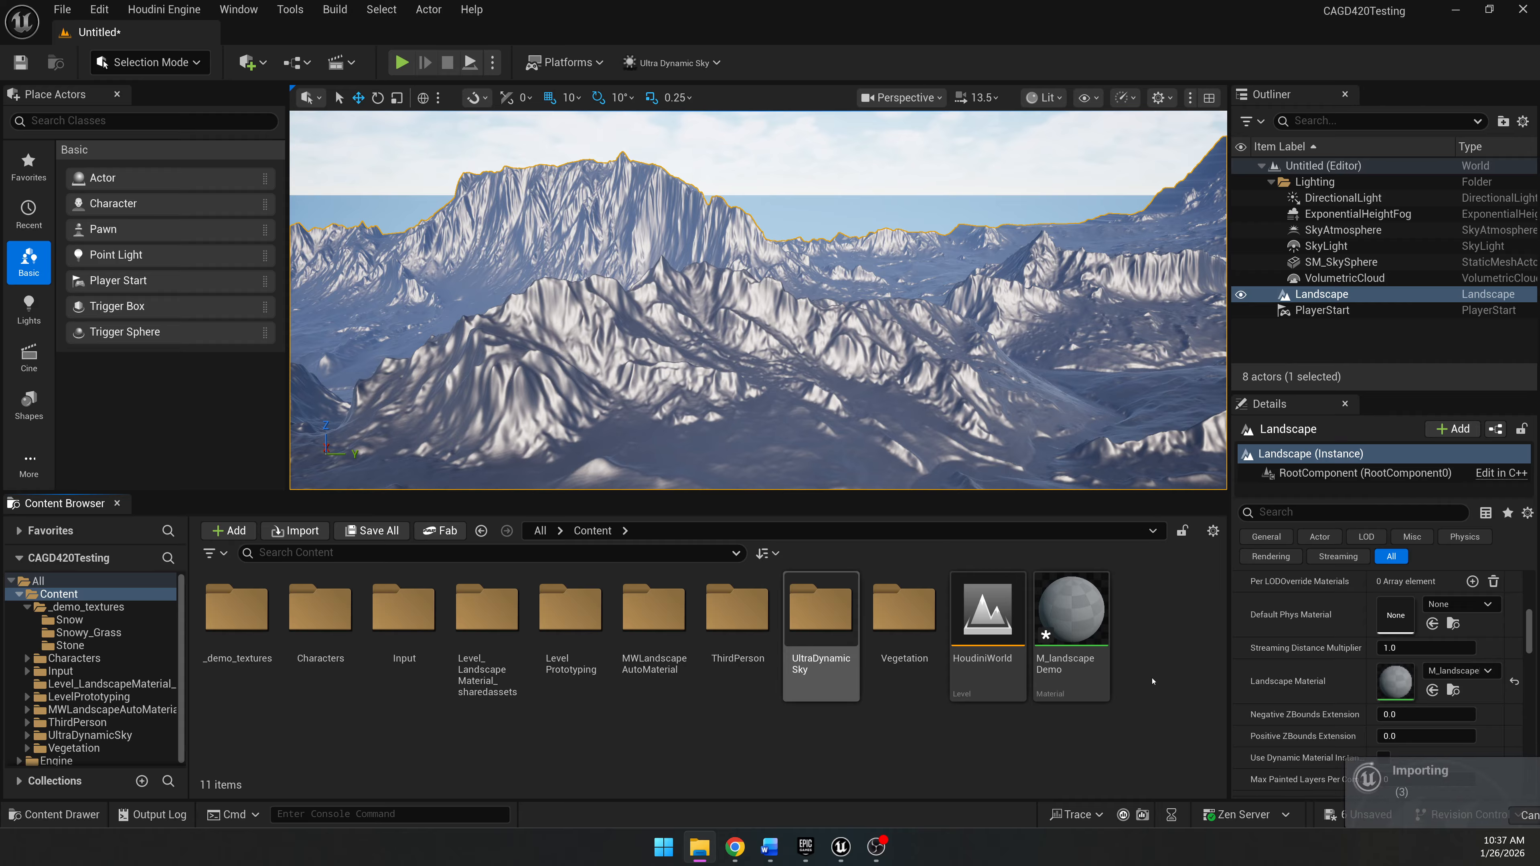
left_click(1034, 753)
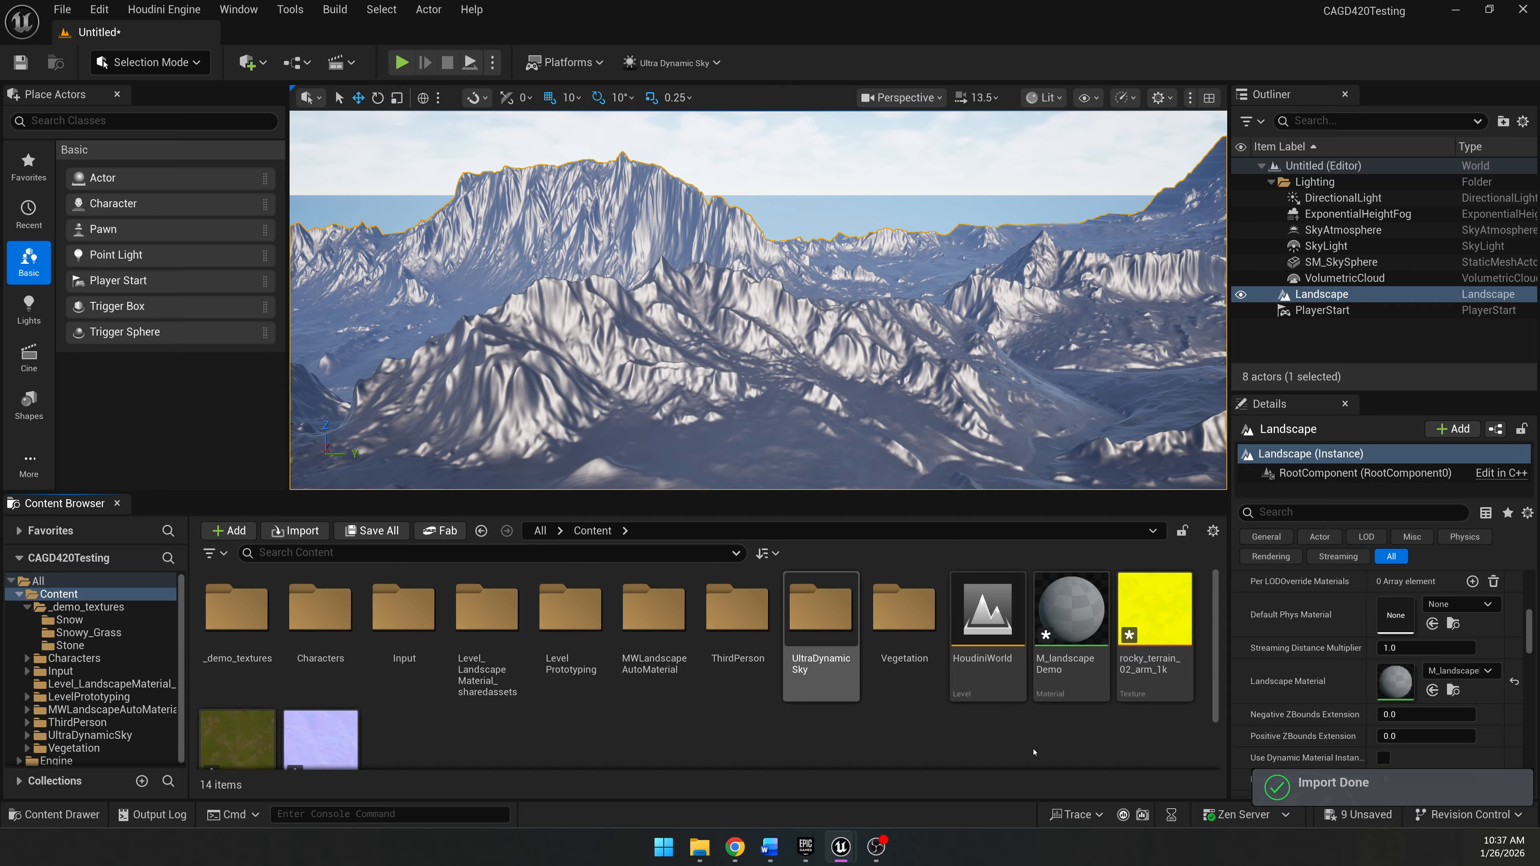
Open the M_landscapeDemo material and shrink and reposition its editor window so the imported textures in the Content Browser stay accessible.
left_click(1071, 613)
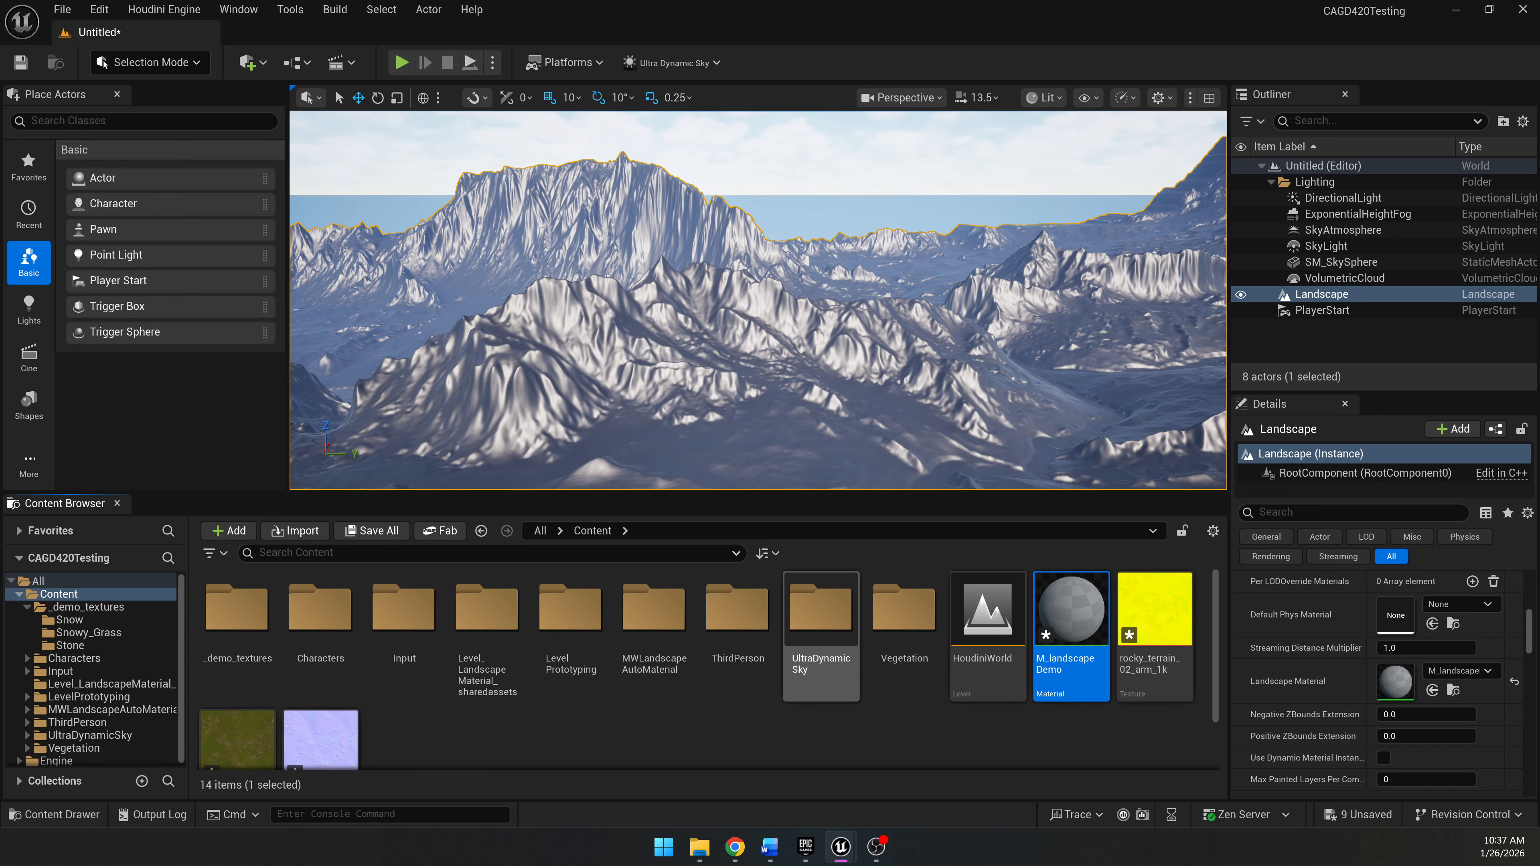
left_click_drag(0, 182, 863, 40)
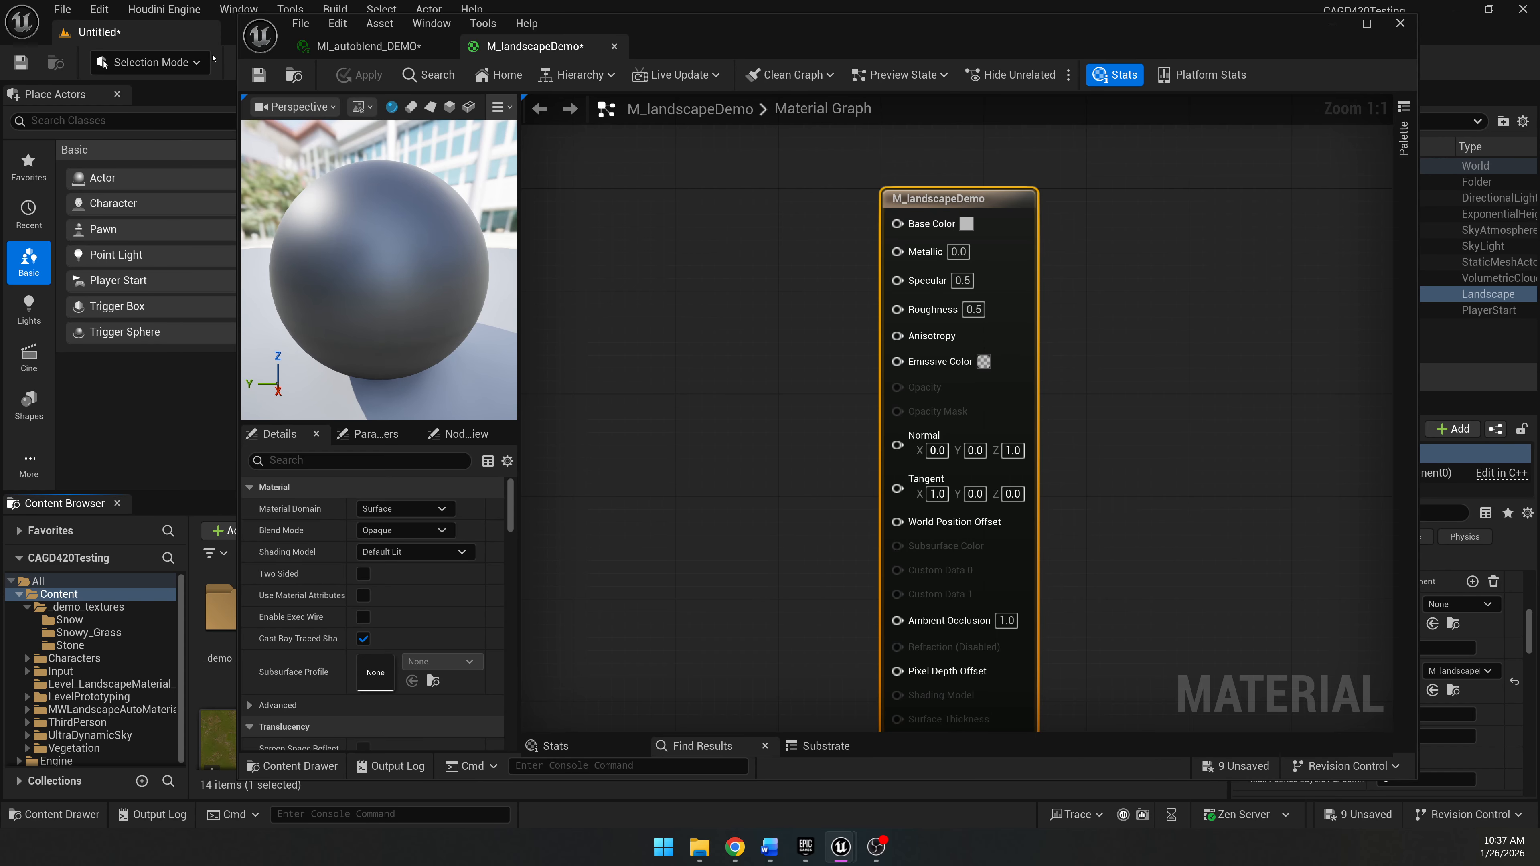
left_click_drag(954, 206, 1198, 167)
left_click_drag(630, 35, 673, 77)
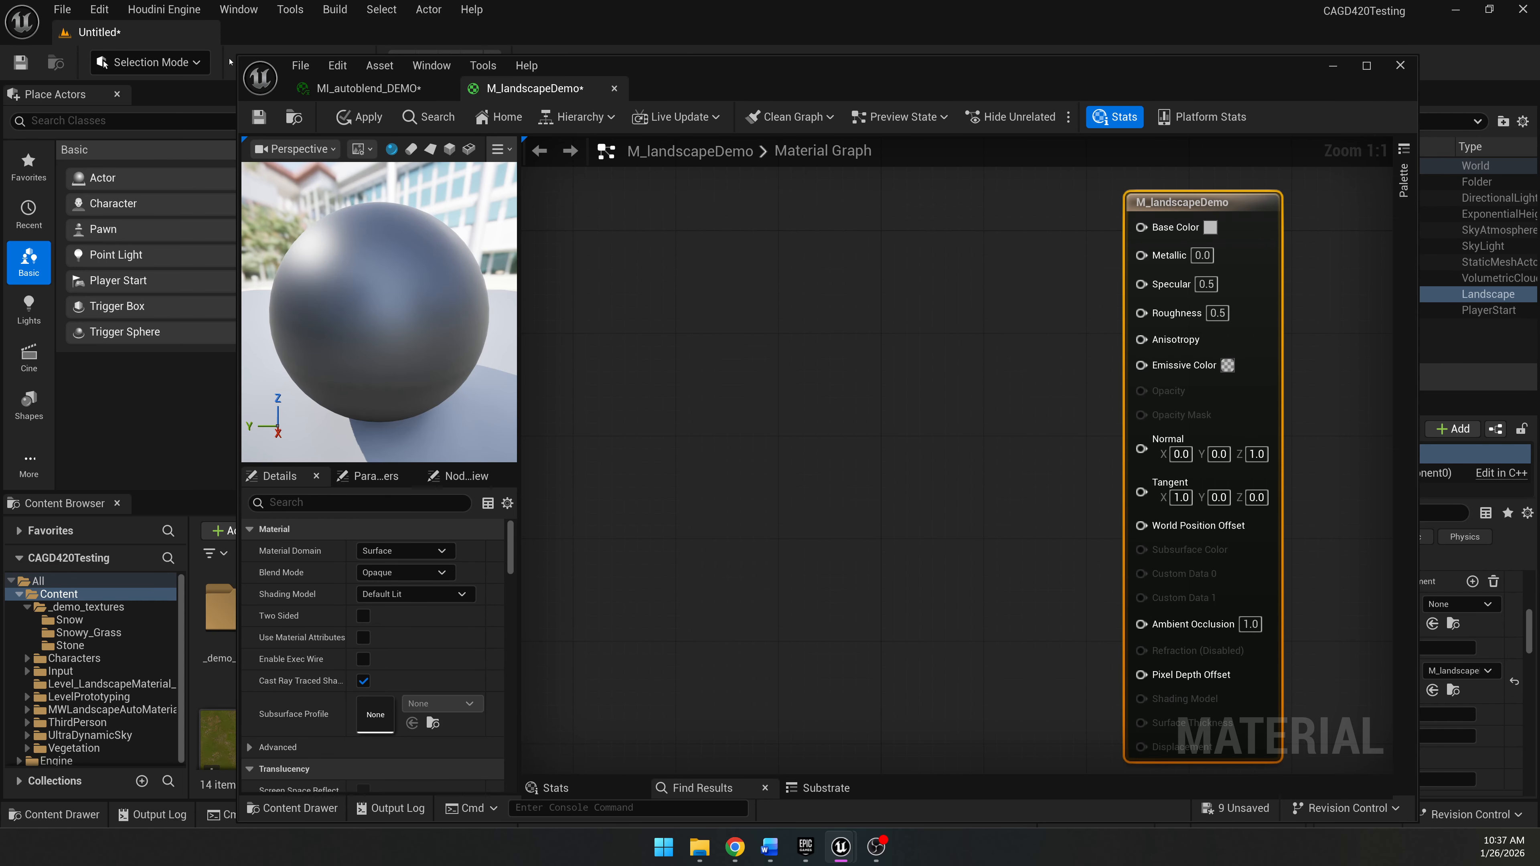
left_click_drag(237, 57, 545, 145)
scroll(994, 407, "down", 2)
left_click_drag(1065, 163, 1144, 28)
right_click_drag(1154, 290, 1231, 246)
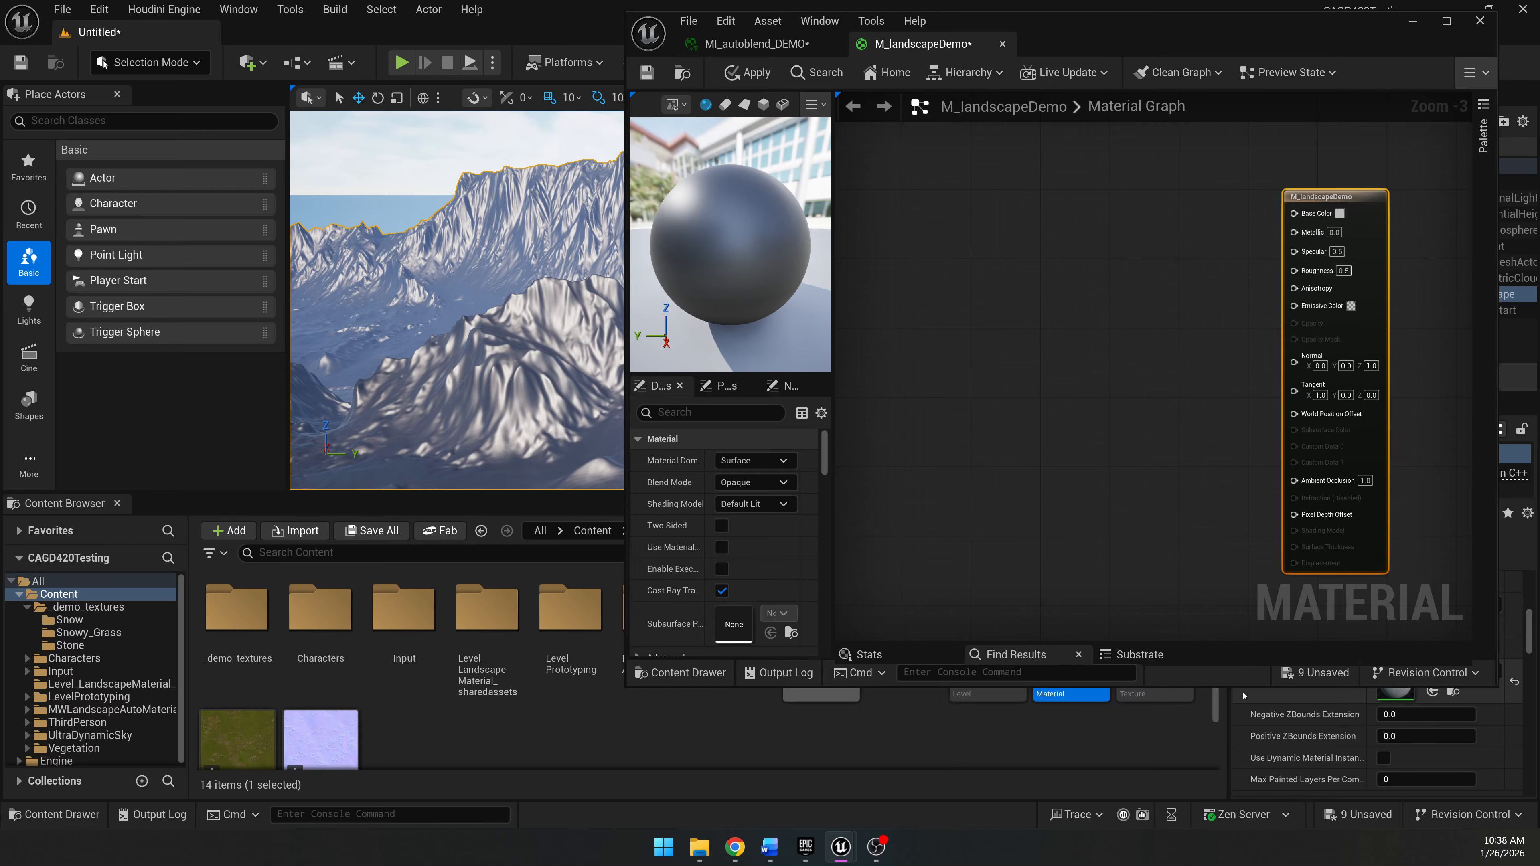
left_click_drag(1242, 691, 1182, 613)
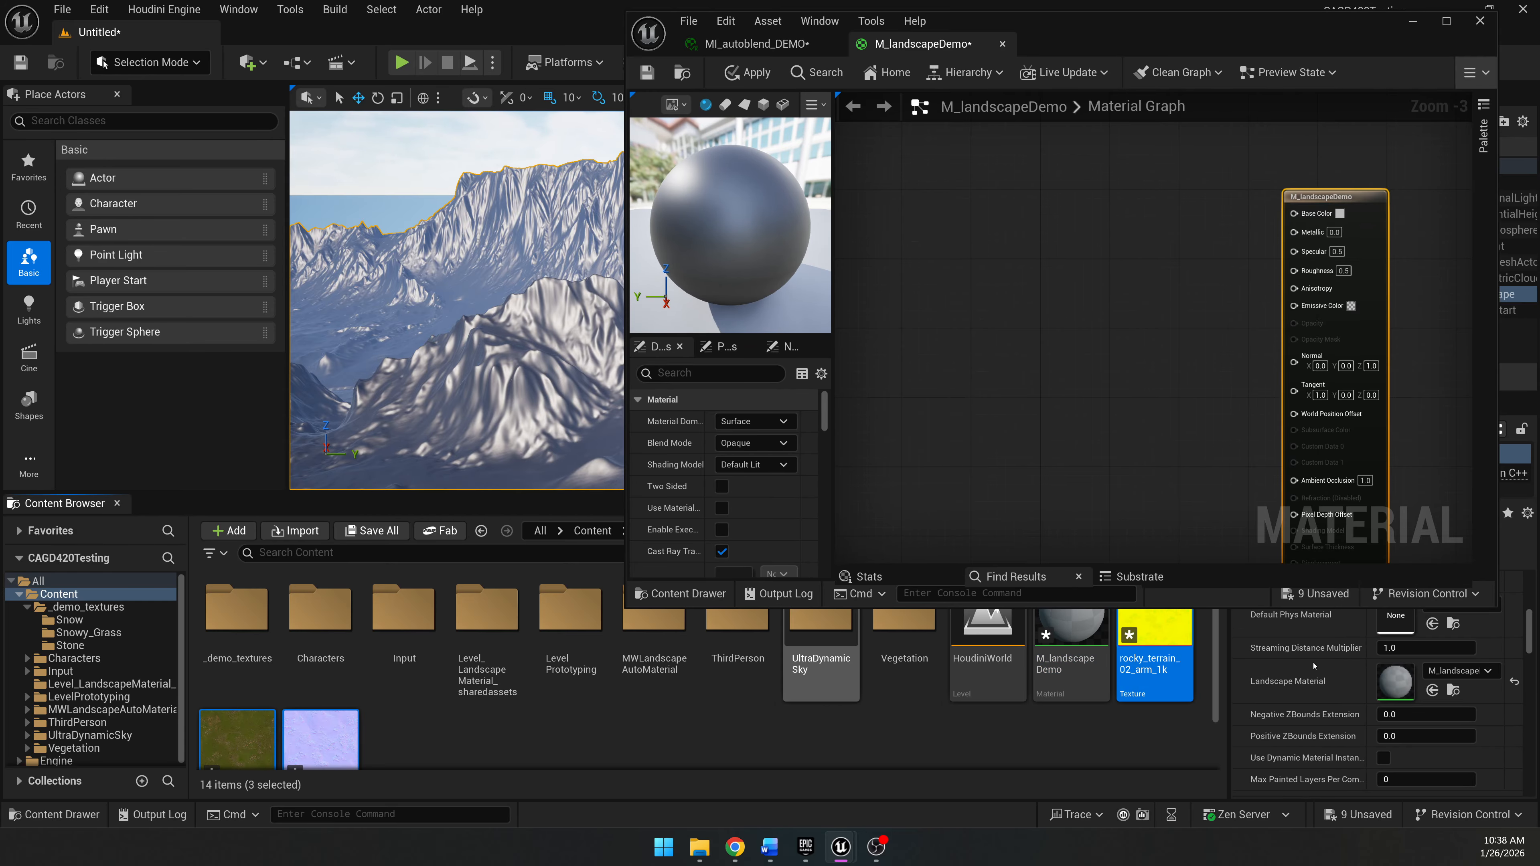
Add the three rocky terrain textures to the graph, wiring the diffuse RGB to Base Color and the normal map RGB to Normal.
left_click_drag(1155, 643, 929, 336)
left_click_drag(1085, 326, 1294, 213)
left_click(1164, 195)
left_click_drag(1112, 343, 1303, 361)
left_click_drag(999, 329, 1112, 442)
left_click(1127, 447)
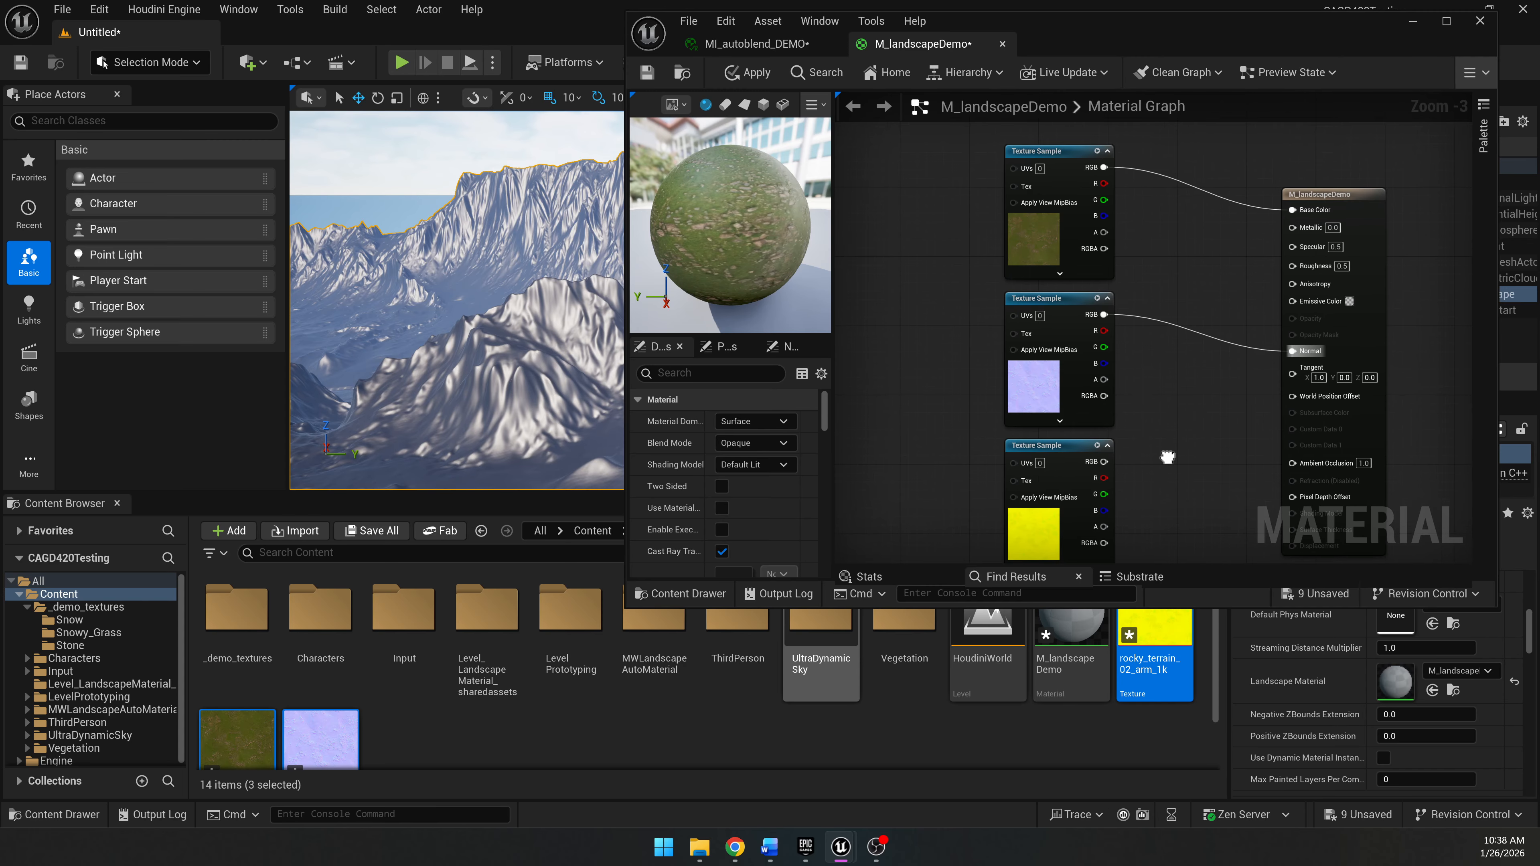
Connect the arm texture's red channel to Ambient Occlusion and its green channel to Roughness.
scroll(1066, 255, "up", 3)
right_click_drag(1034, 252, 1076, 258)
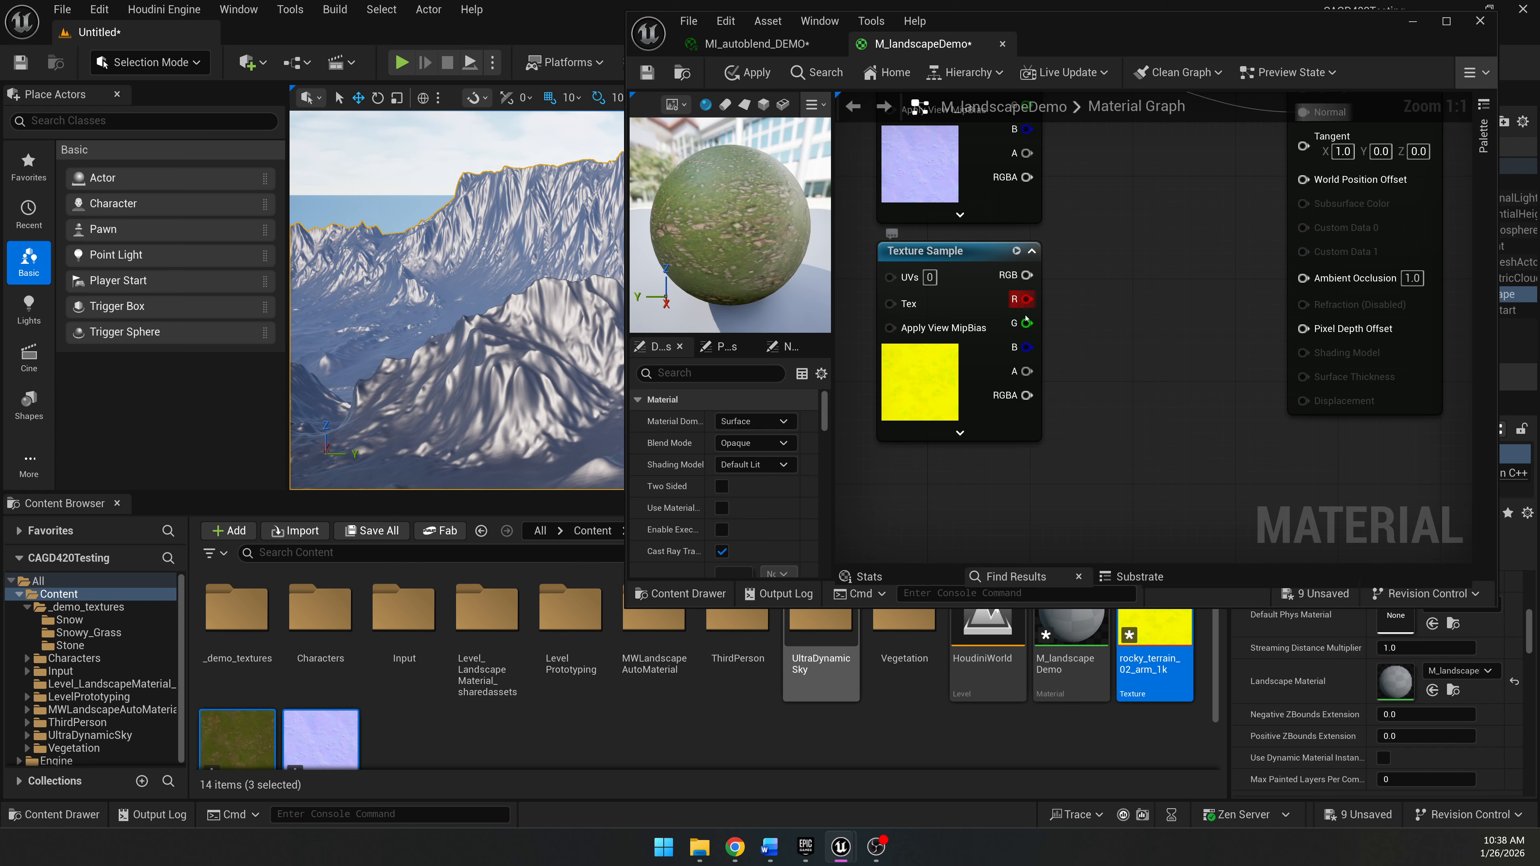
right_click_drag(1134, 286, 1102, 342)
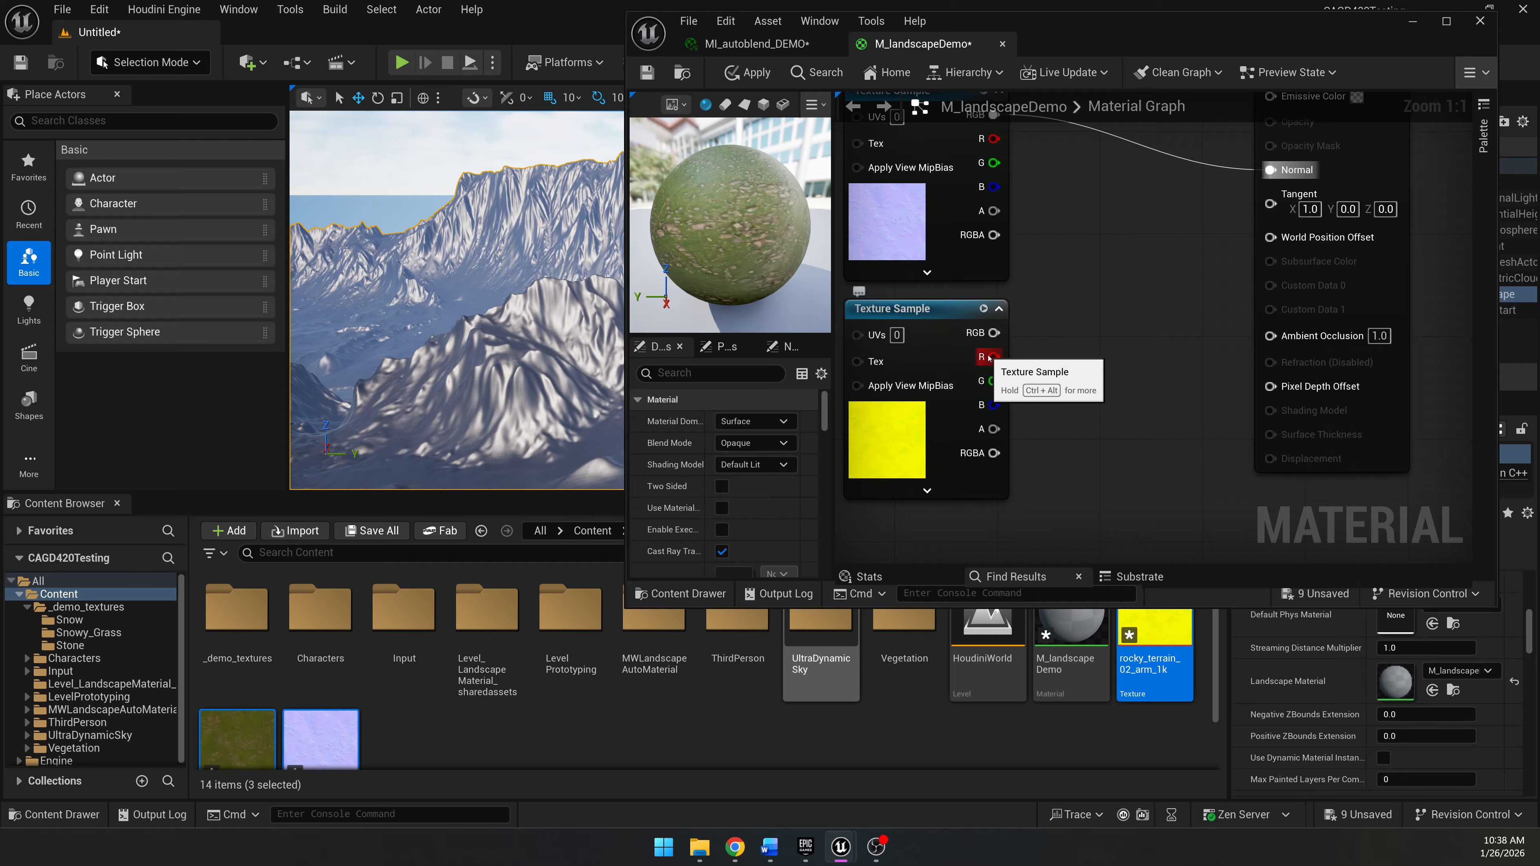
left_click_drag(994, 357, 1271, 335)
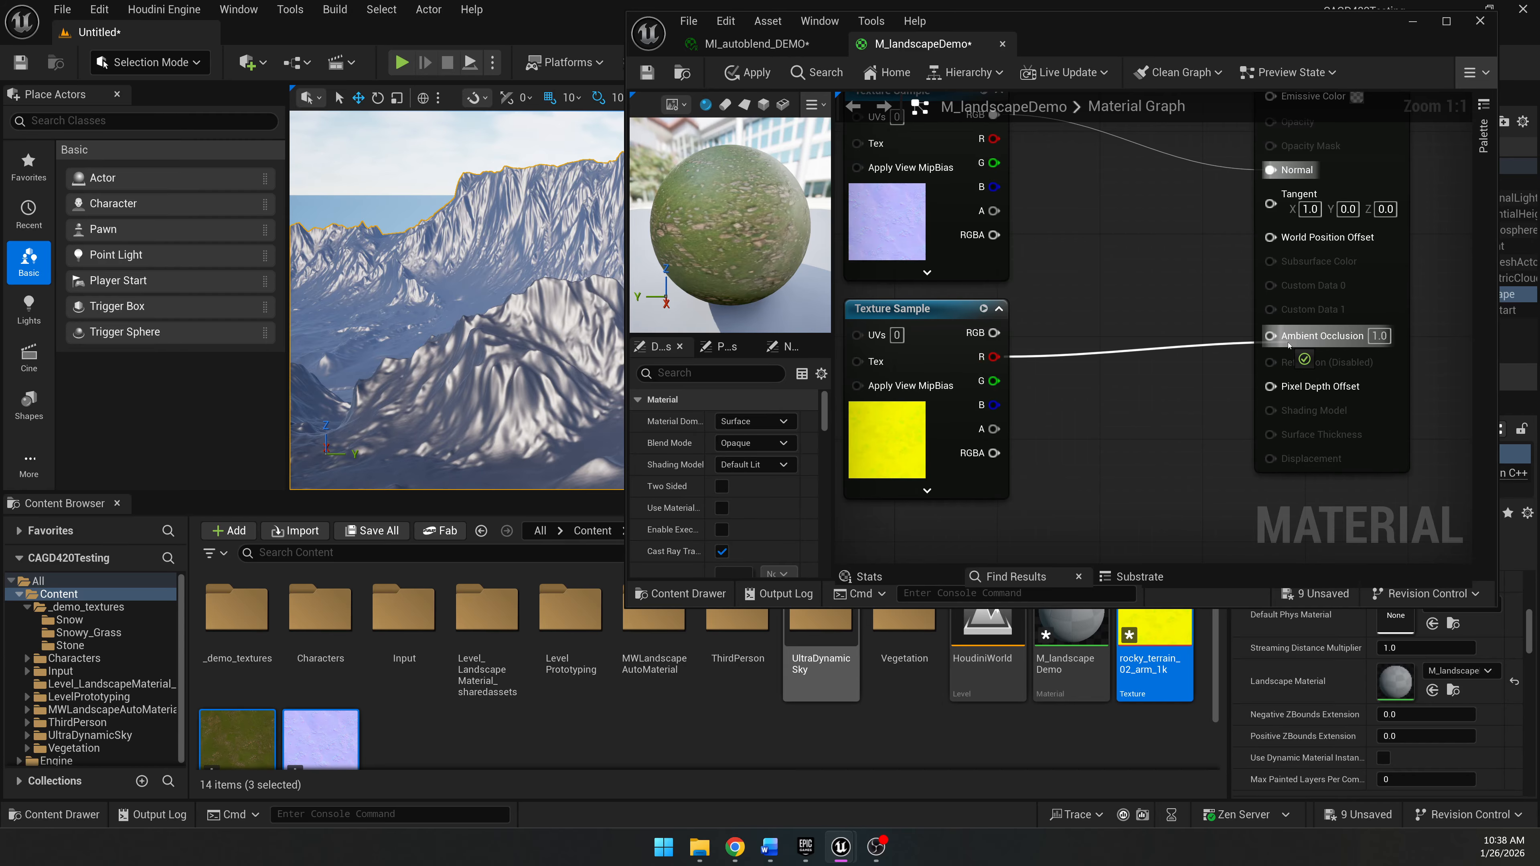
right_click_drag(1146, 310, 1120, 359)
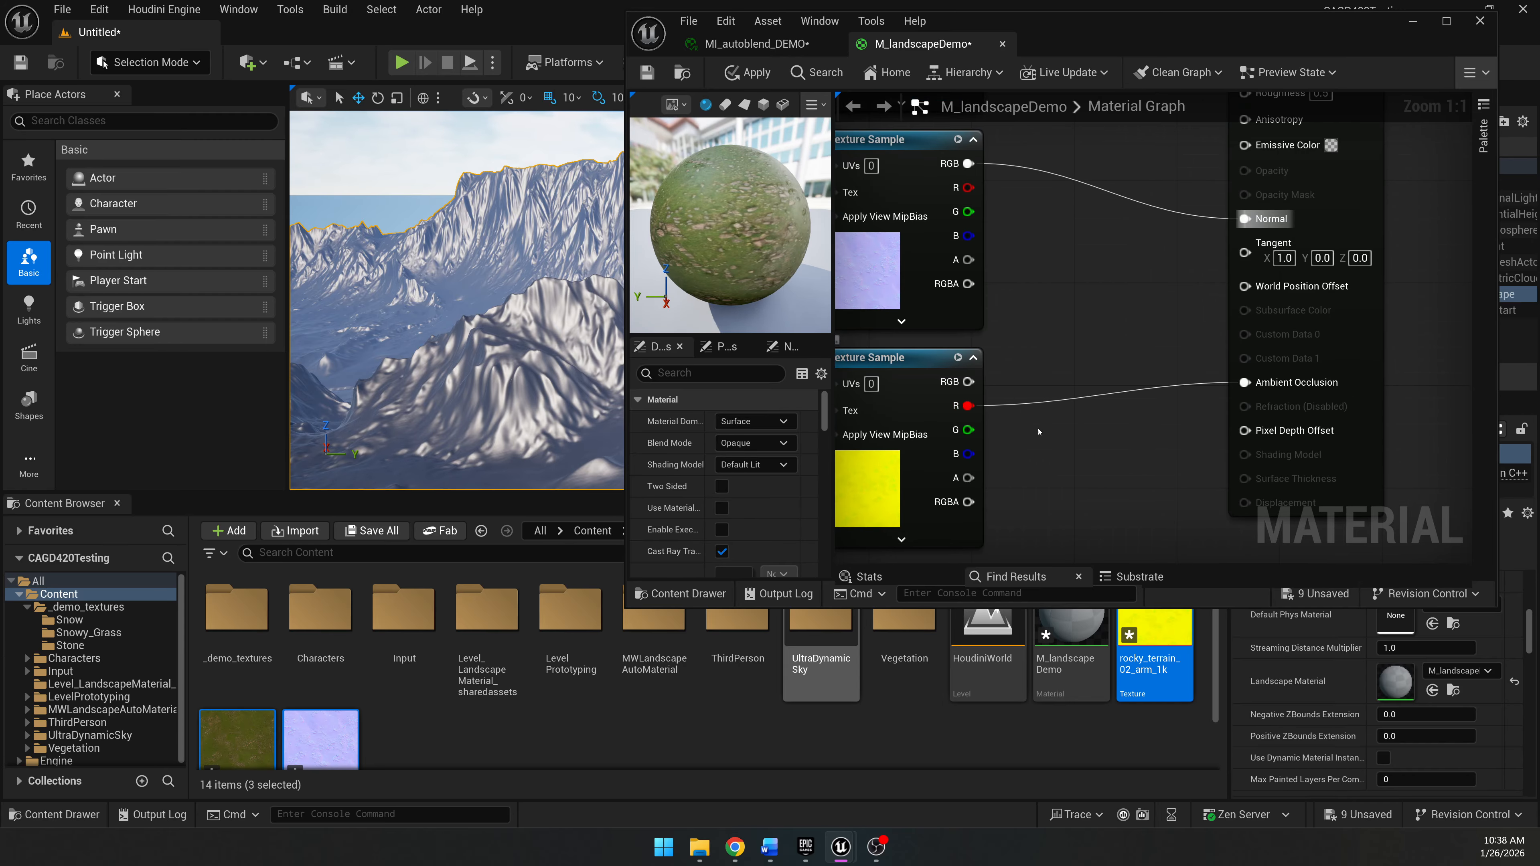
scroll(978, 436, "down", 1)
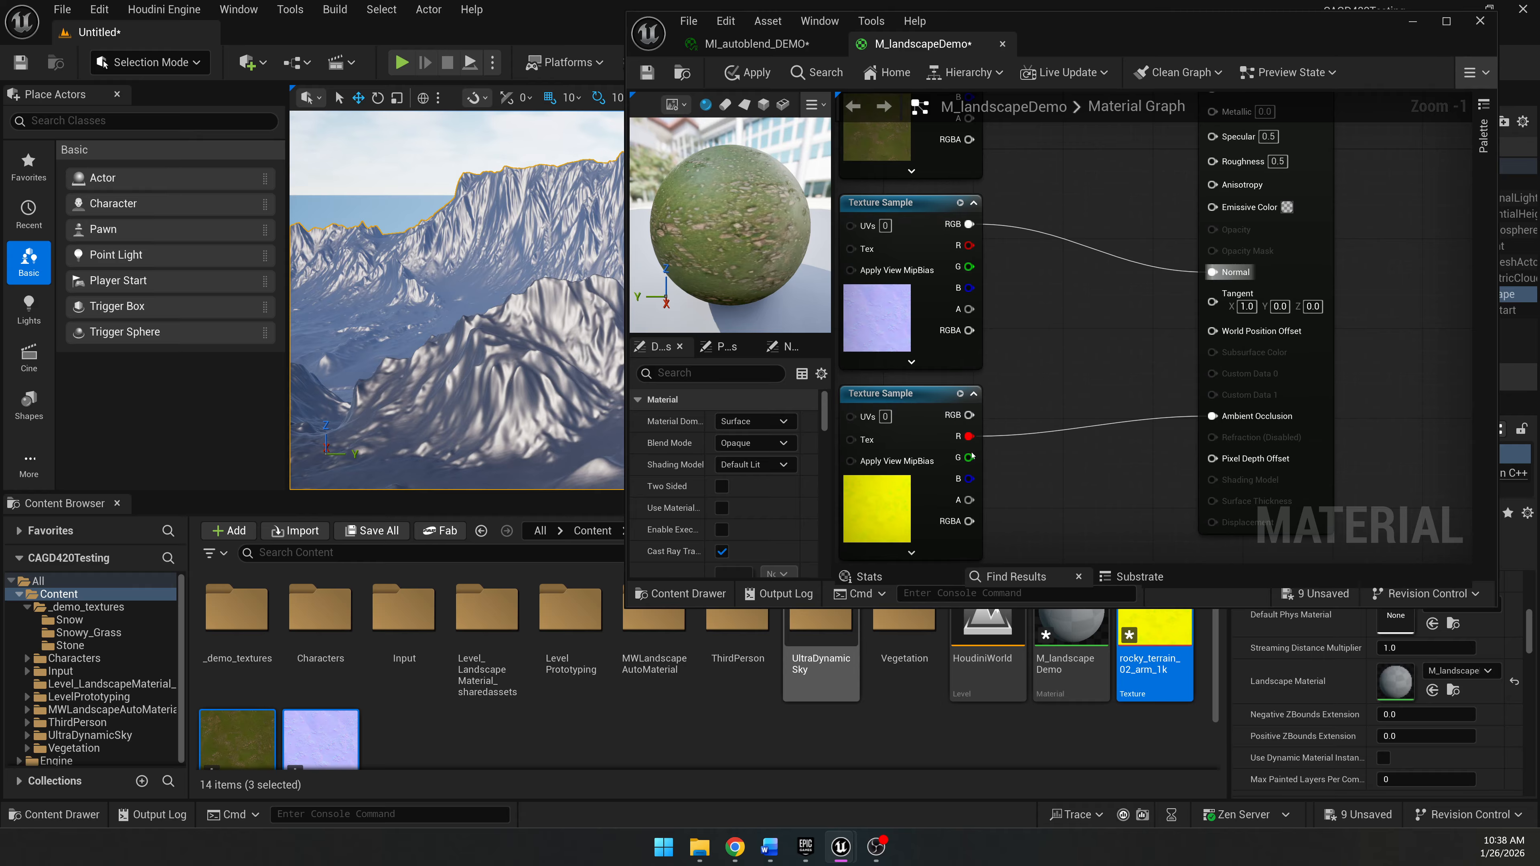
left_click_drag(969, 457, 1212, 207)
right_click_drag(1002, 503, 1016, 447)
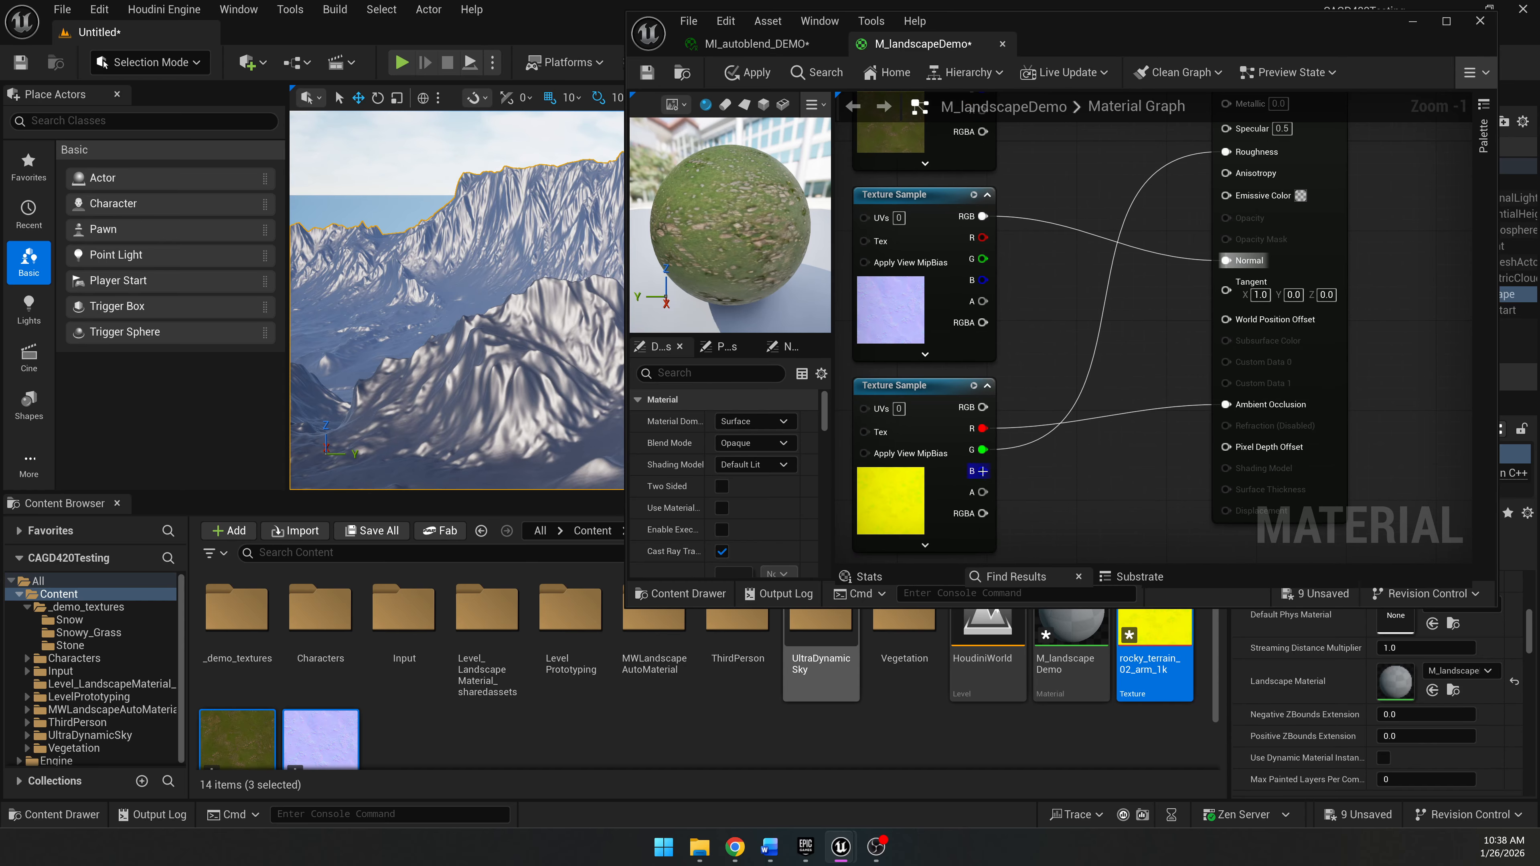
Connect the arm texture's blue channel to Metallic, close the MI_autoblend_DEMO editor and save the M_landscapeDemo material.
left_click_drag(982, 471, 1225, 161)
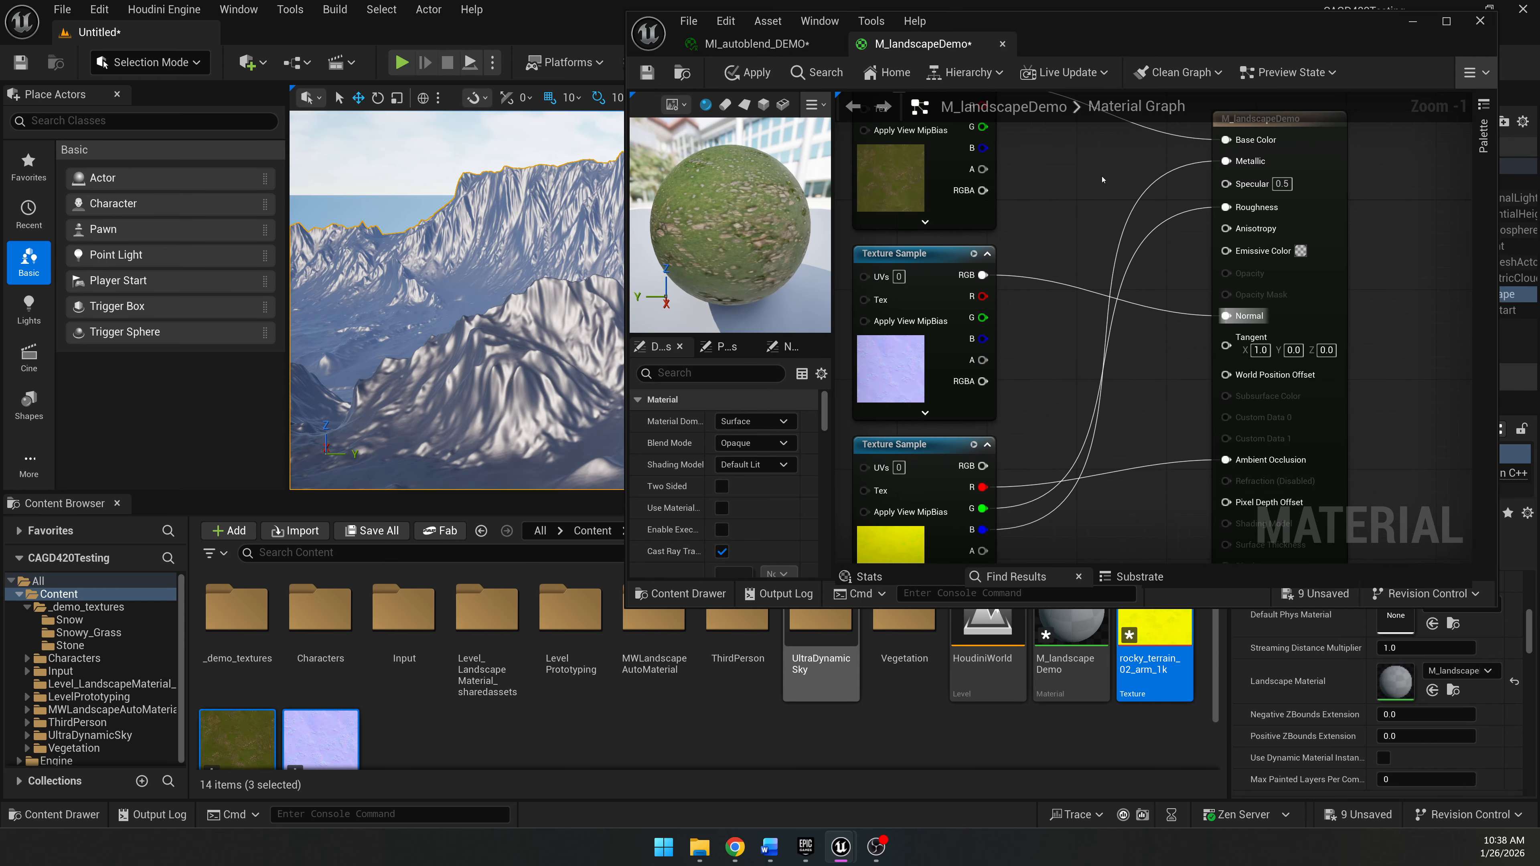
scroll(1058, 239, "down", 2)
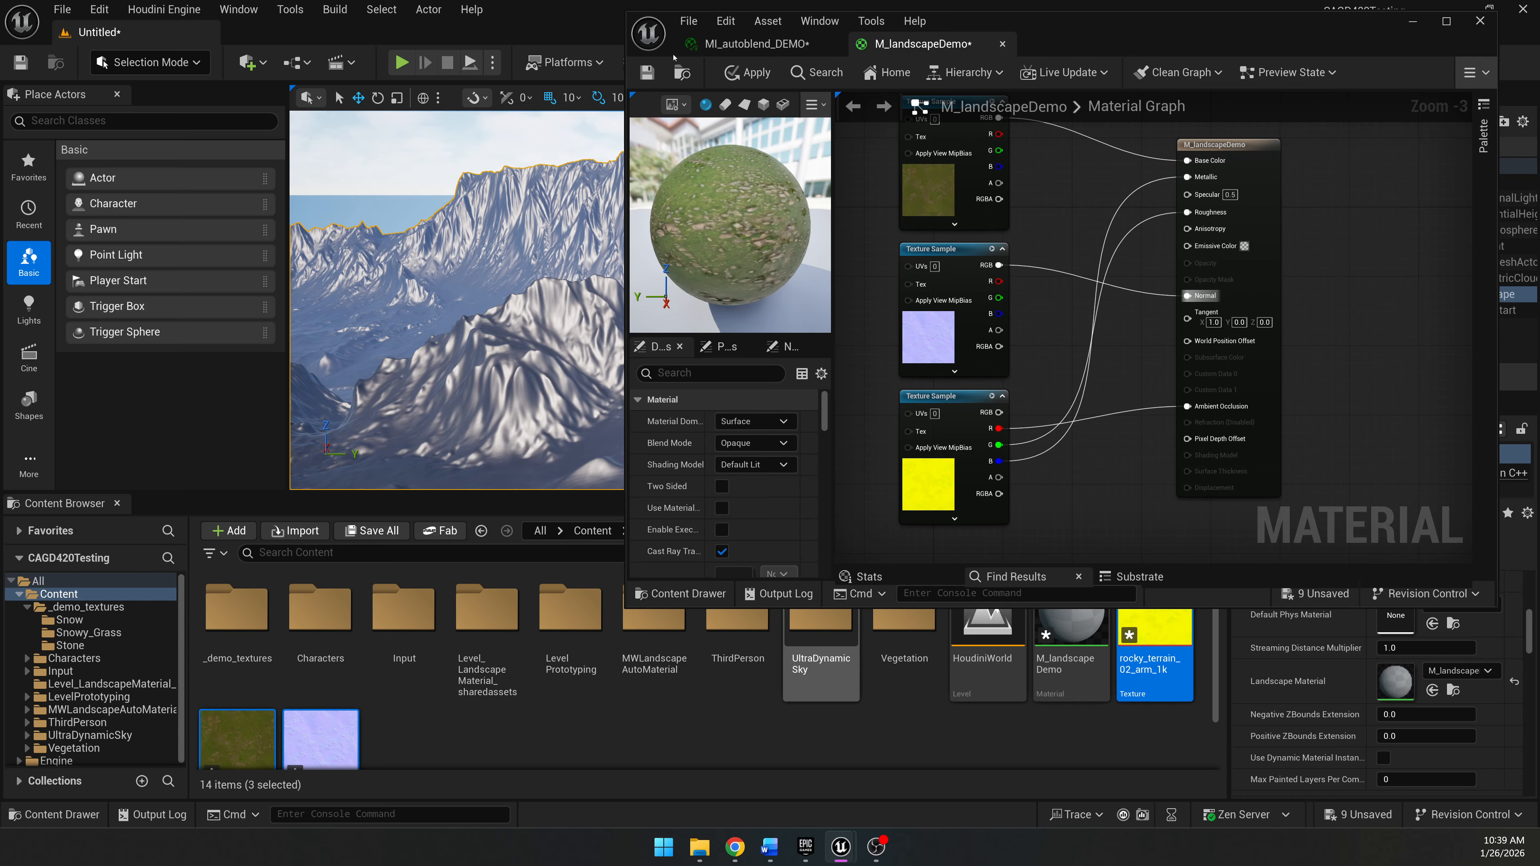
left_click(832, 44)
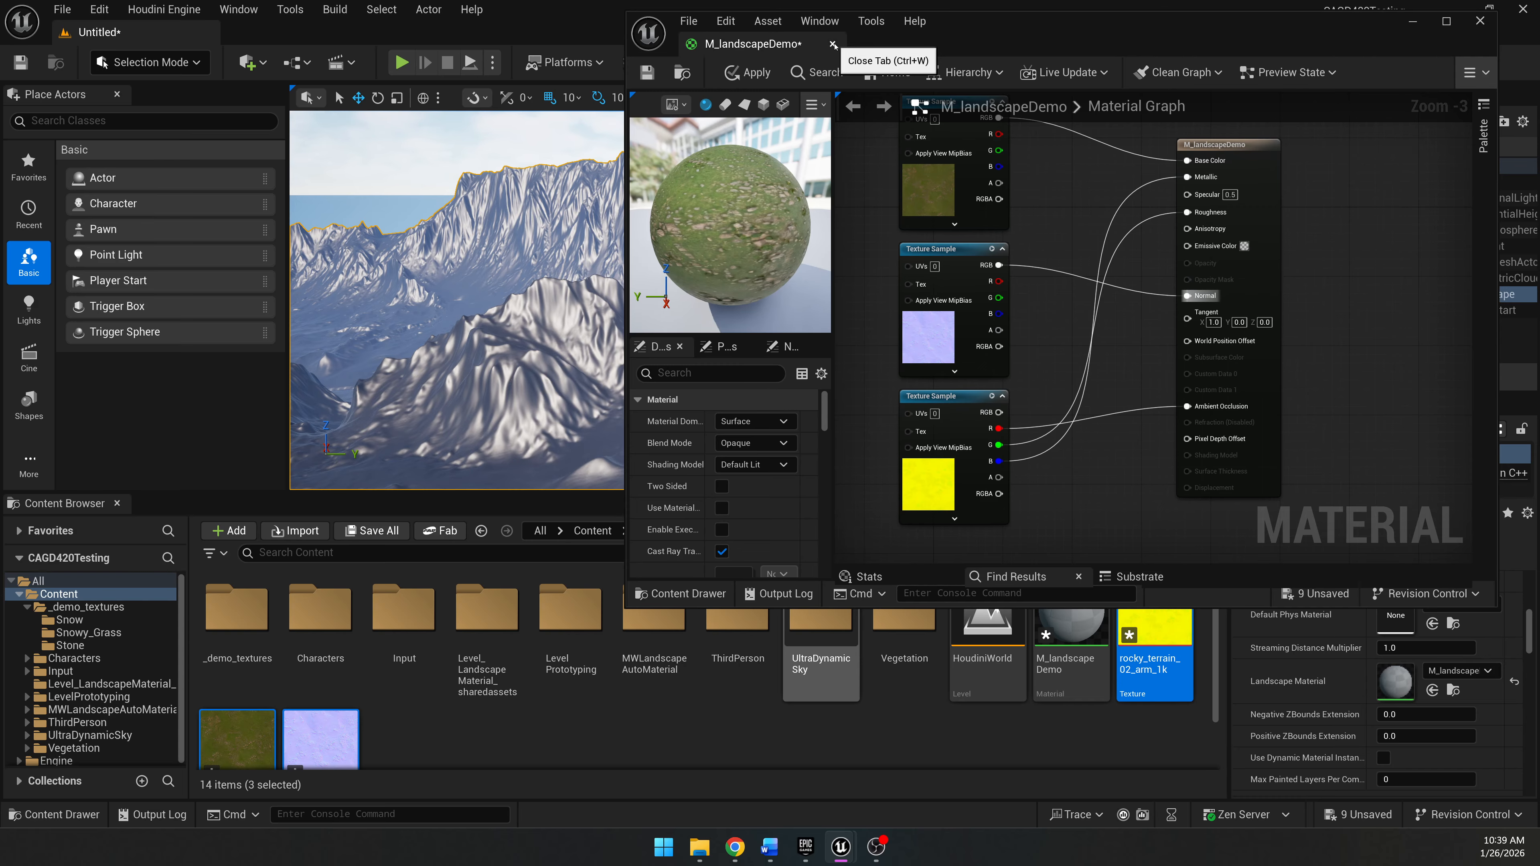
left_click(647, 72)
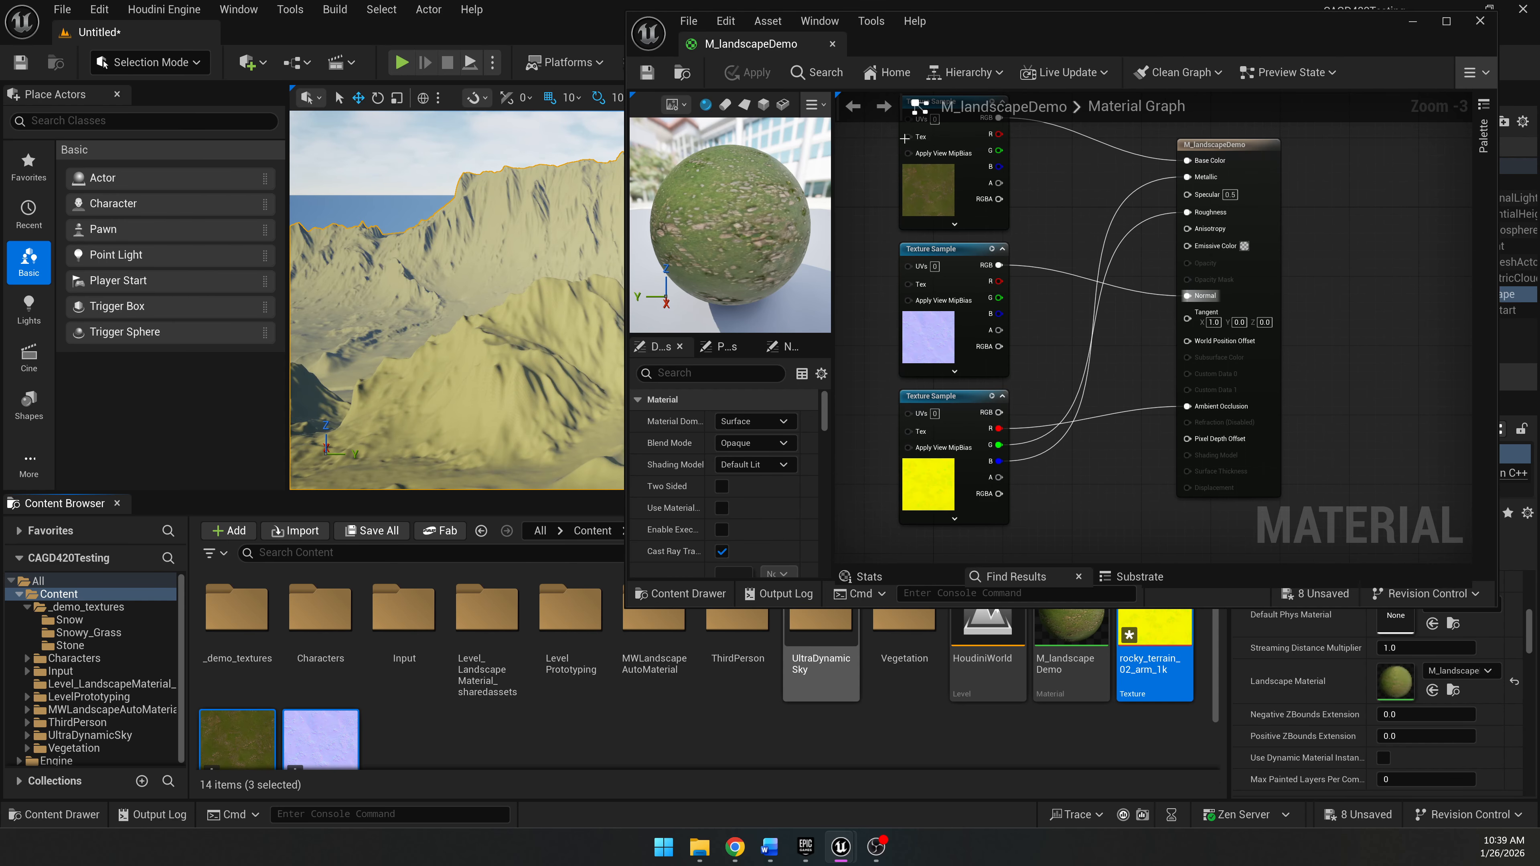
Move the material editor aside and examine the saved material on the landscape from several viewpoints.
left_click_drag(979, 20, 843, 613)
key("w")
right_click_drag(840, 376, 1167, 425)
key("s")
scroll(953, 421, "down", 8)
key("w")
key("w")
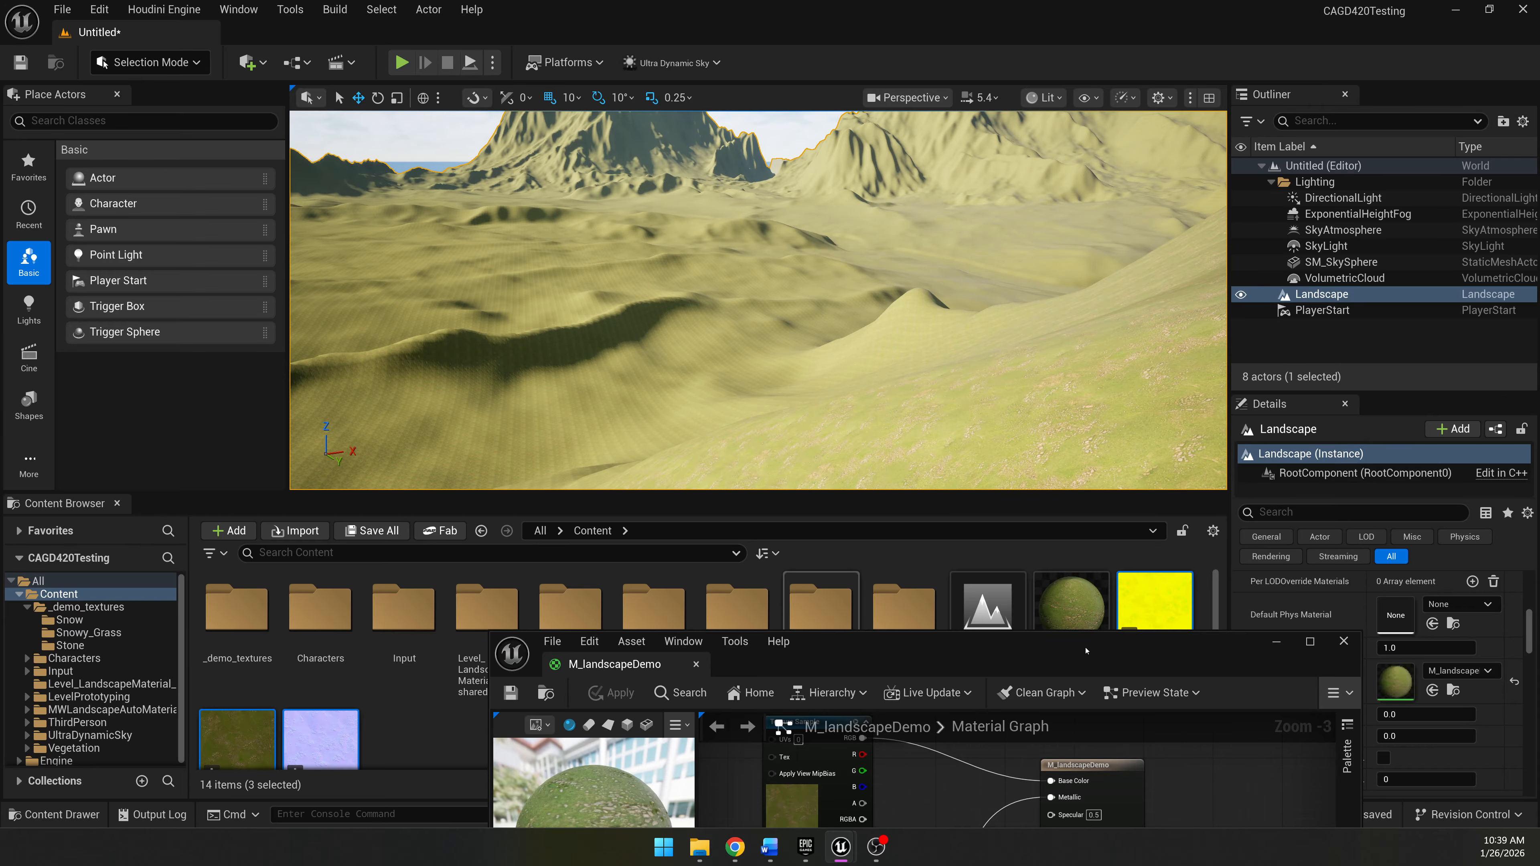
left_click_drag(1086, 650, 674, 23)
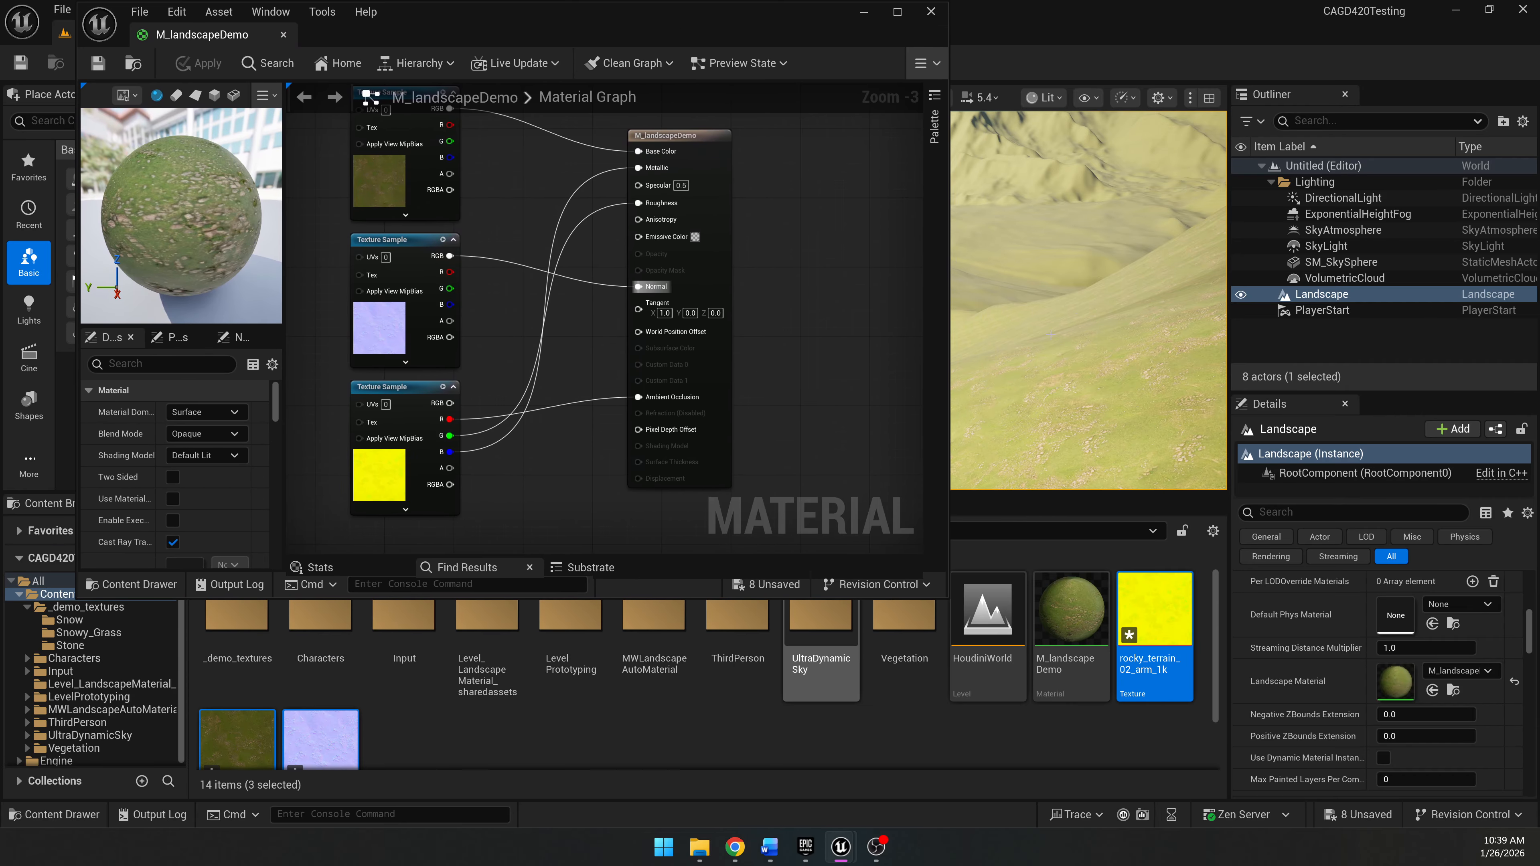
right_click_drag(999, 208, 1079, 276)
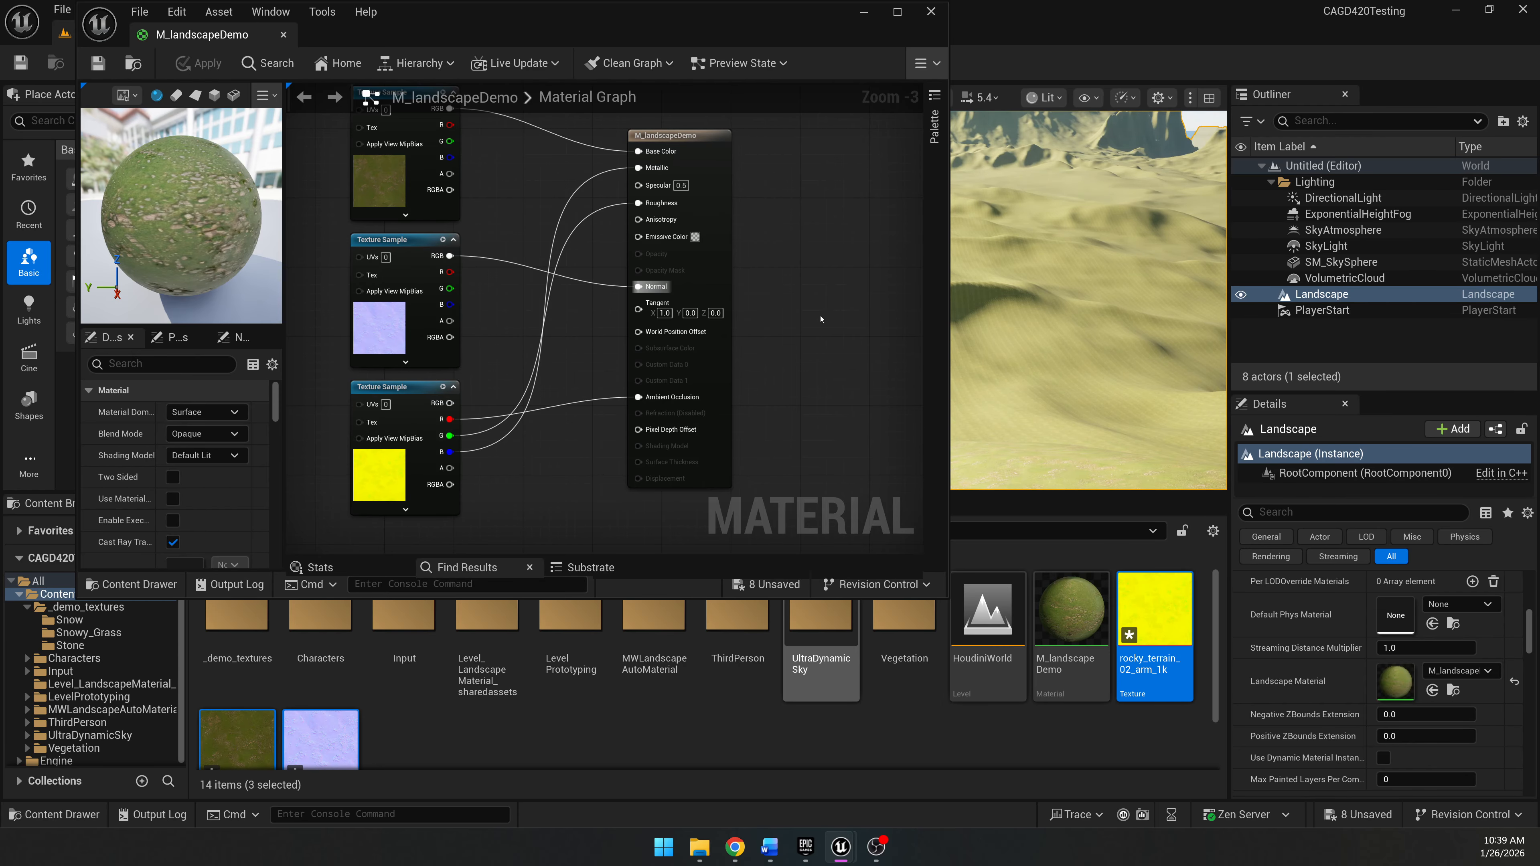
Open the rocky_terrain_02_arm_1k texture and disable its sRGB setting.
left_click(1069, 723)
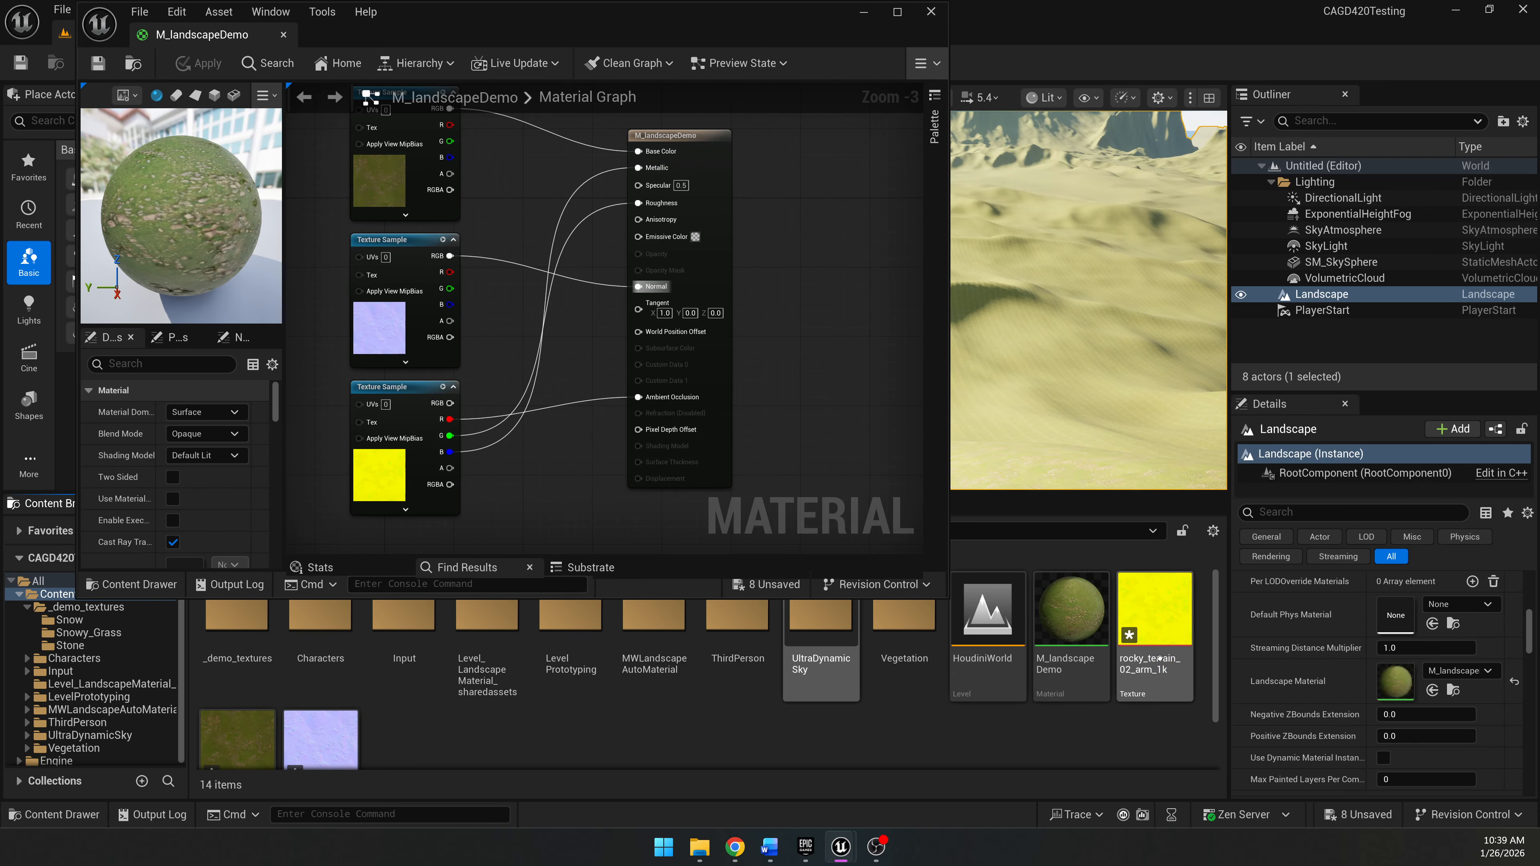
double_click(1162, 605)
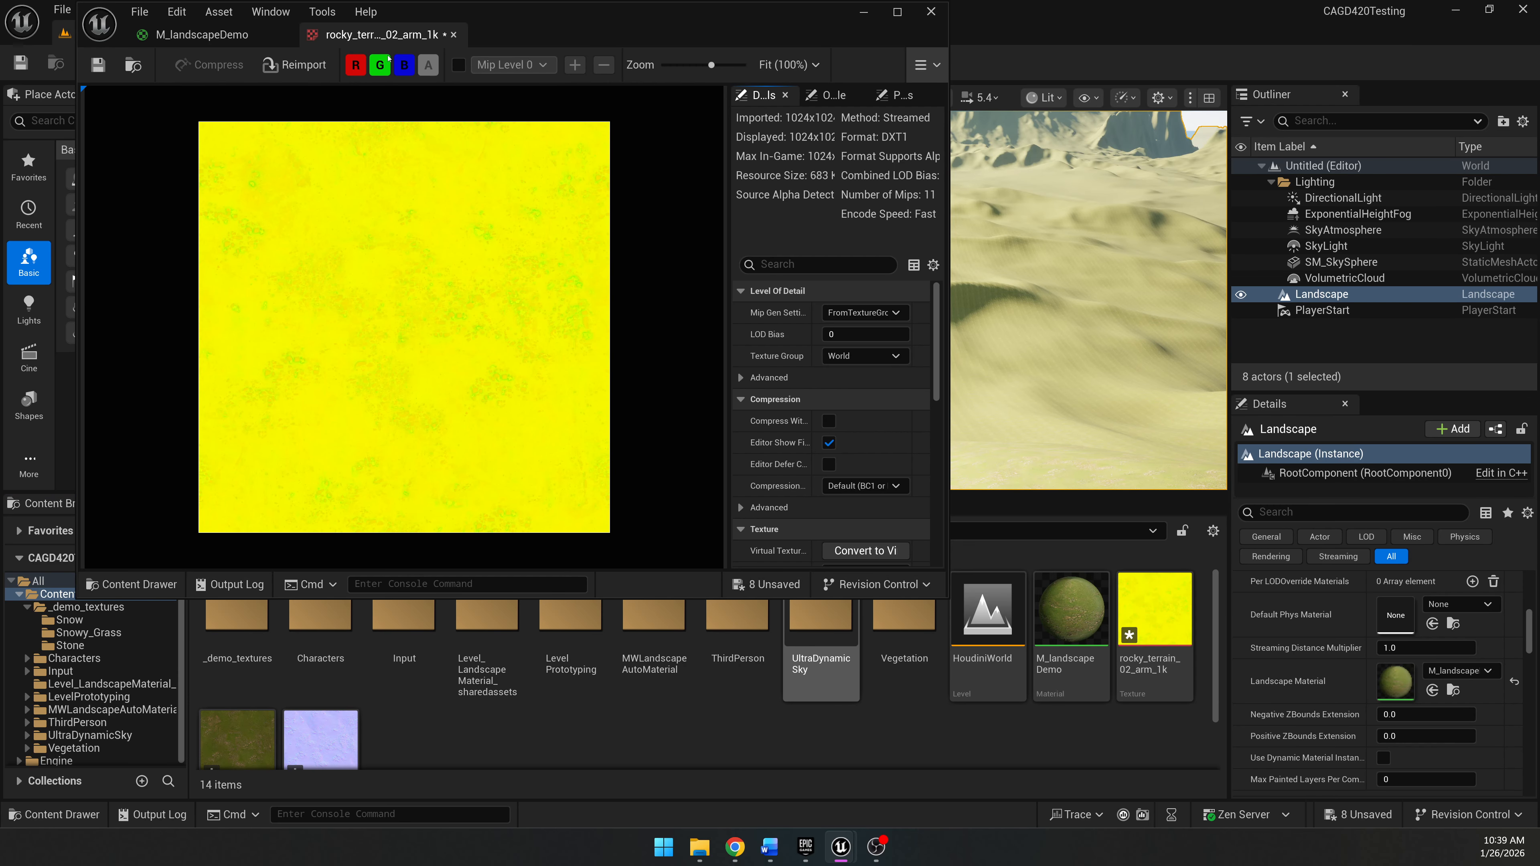
left_click_drag(515, 22, 559, 25)
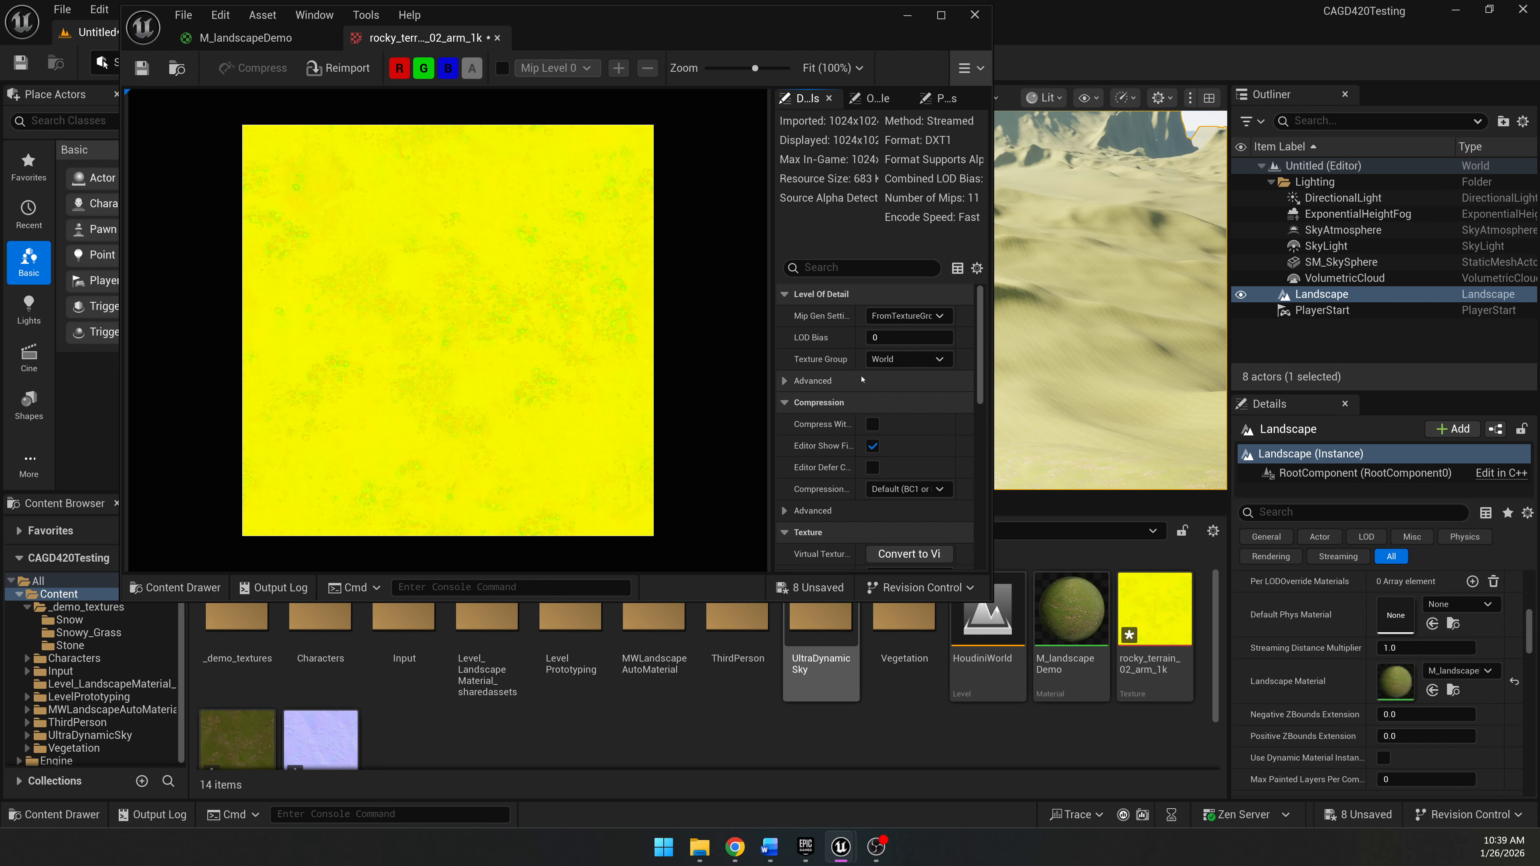
scroll(835, 363, "down", 2)
scroll(835, 362, "down", 3)
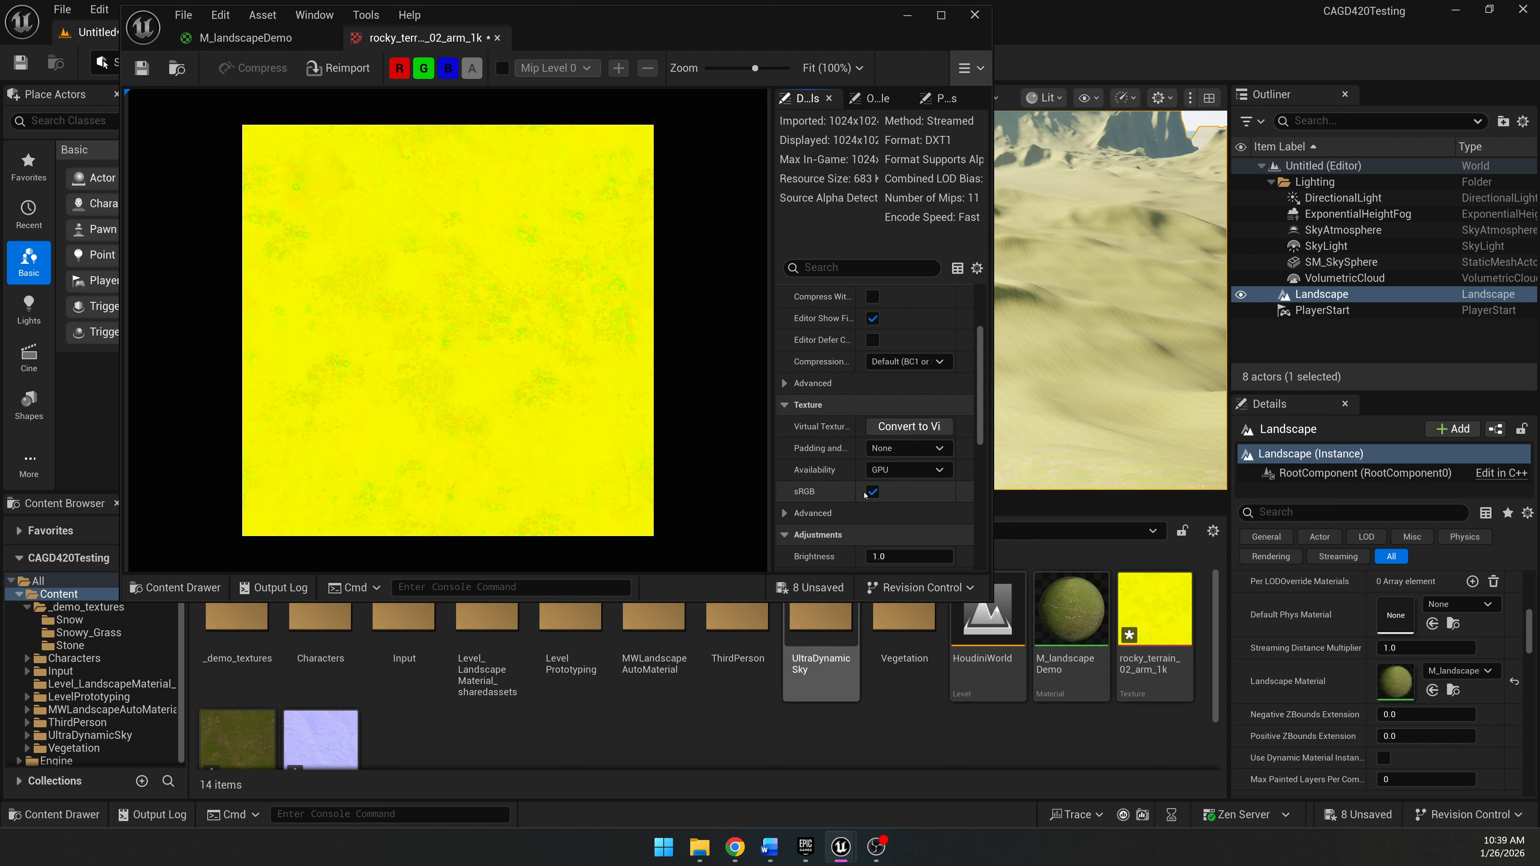
left_click(870, 495)
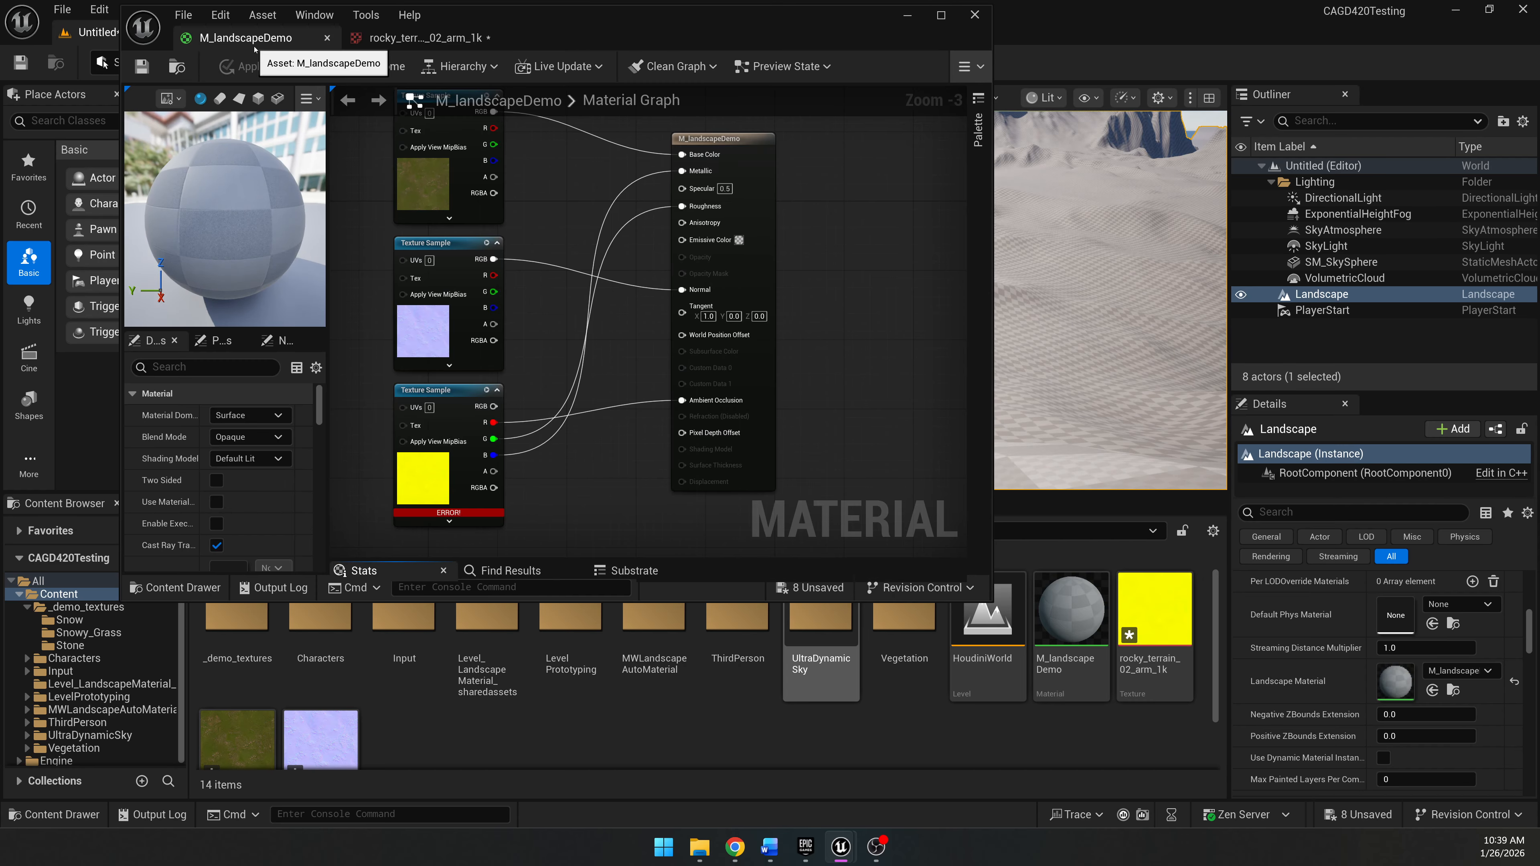
Set the arm Texture Sample's sampler type to Linear Color in M_landscapeDemo and save the material.
scroll(412, 506, "up", 3)
right_click_drag(707, 472, 850, 386)
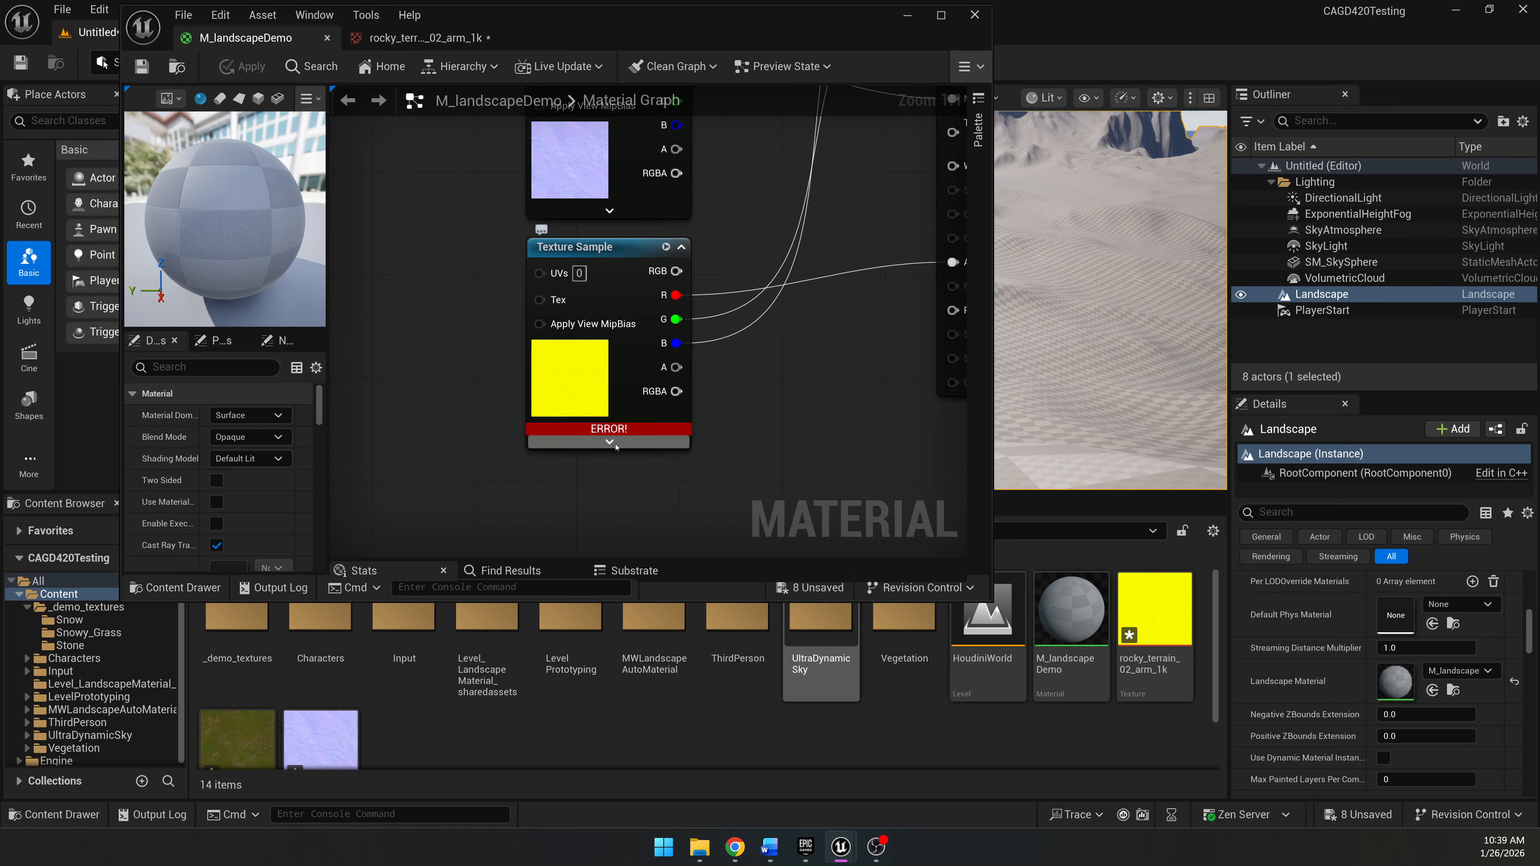
left_click(626, 250)
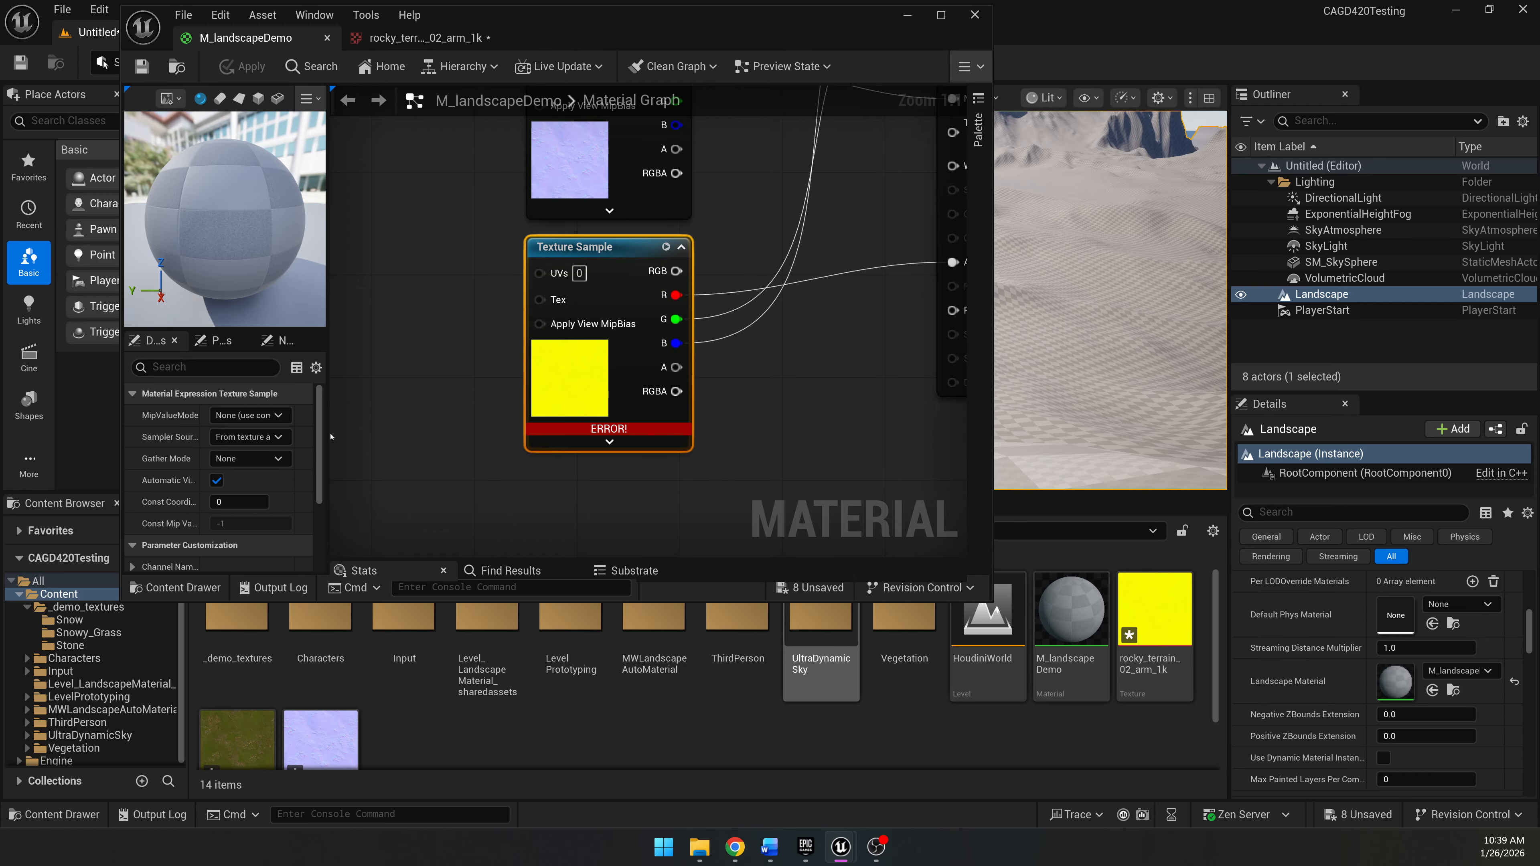
left_click_drag(328, 437, 401, 437)
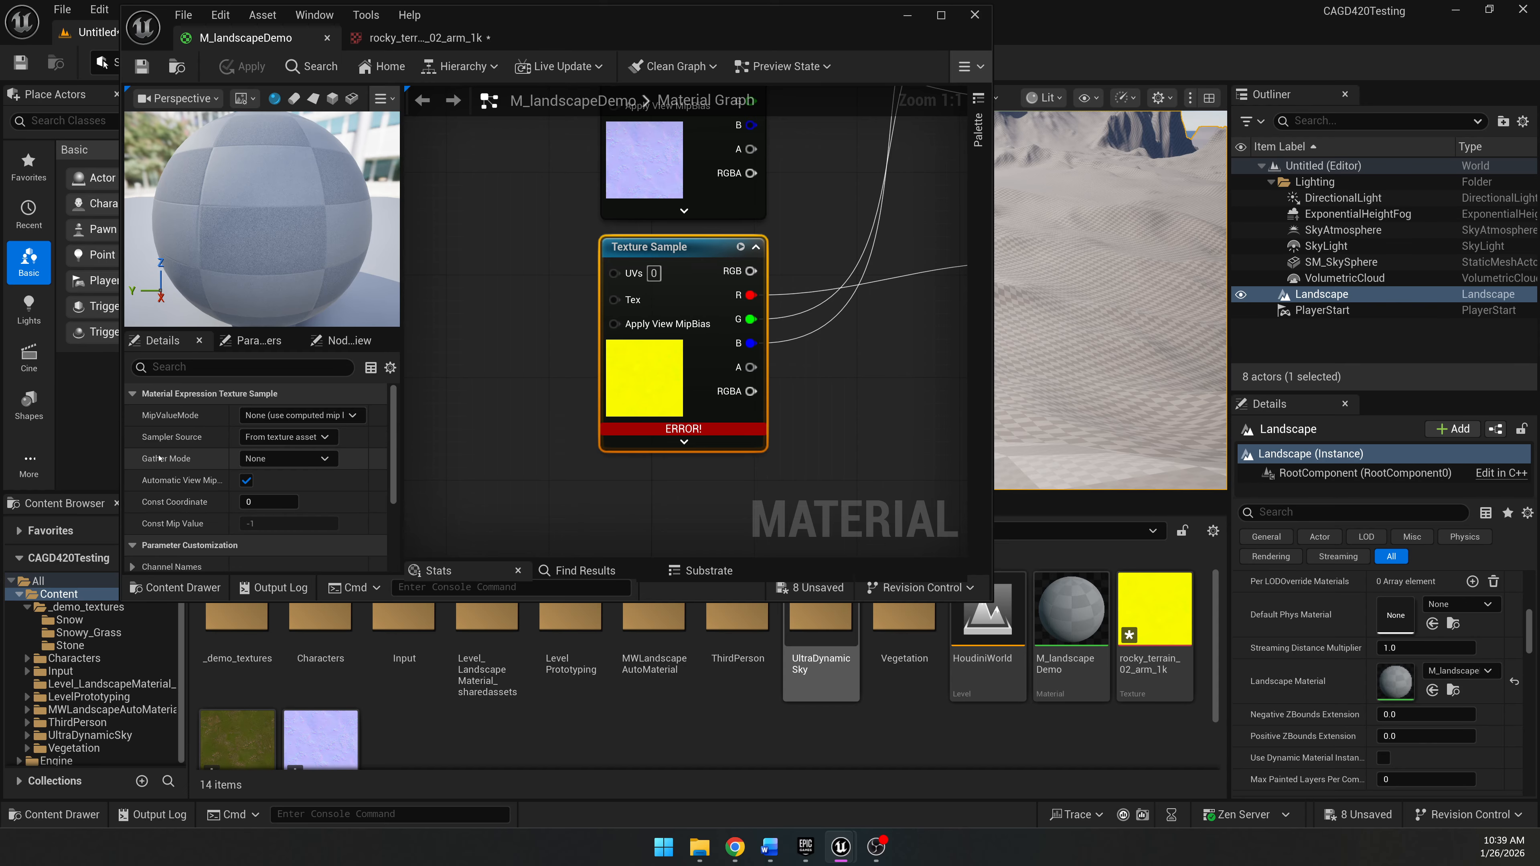
scroll(164, 434, "down", 5)
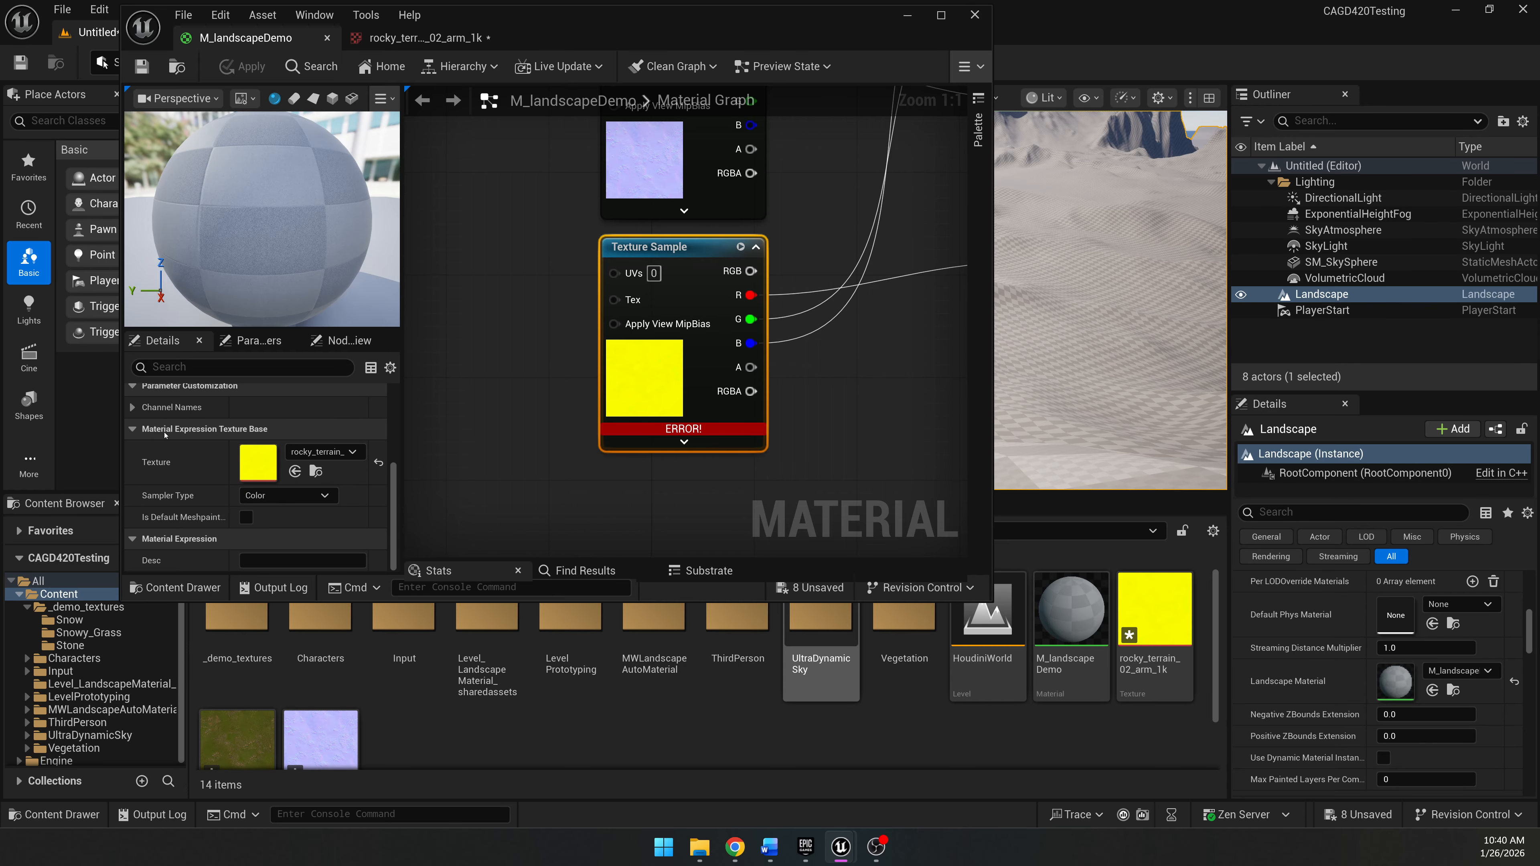
left_click(287, 496)
left_click(288, 497)
left_click(291, 495)
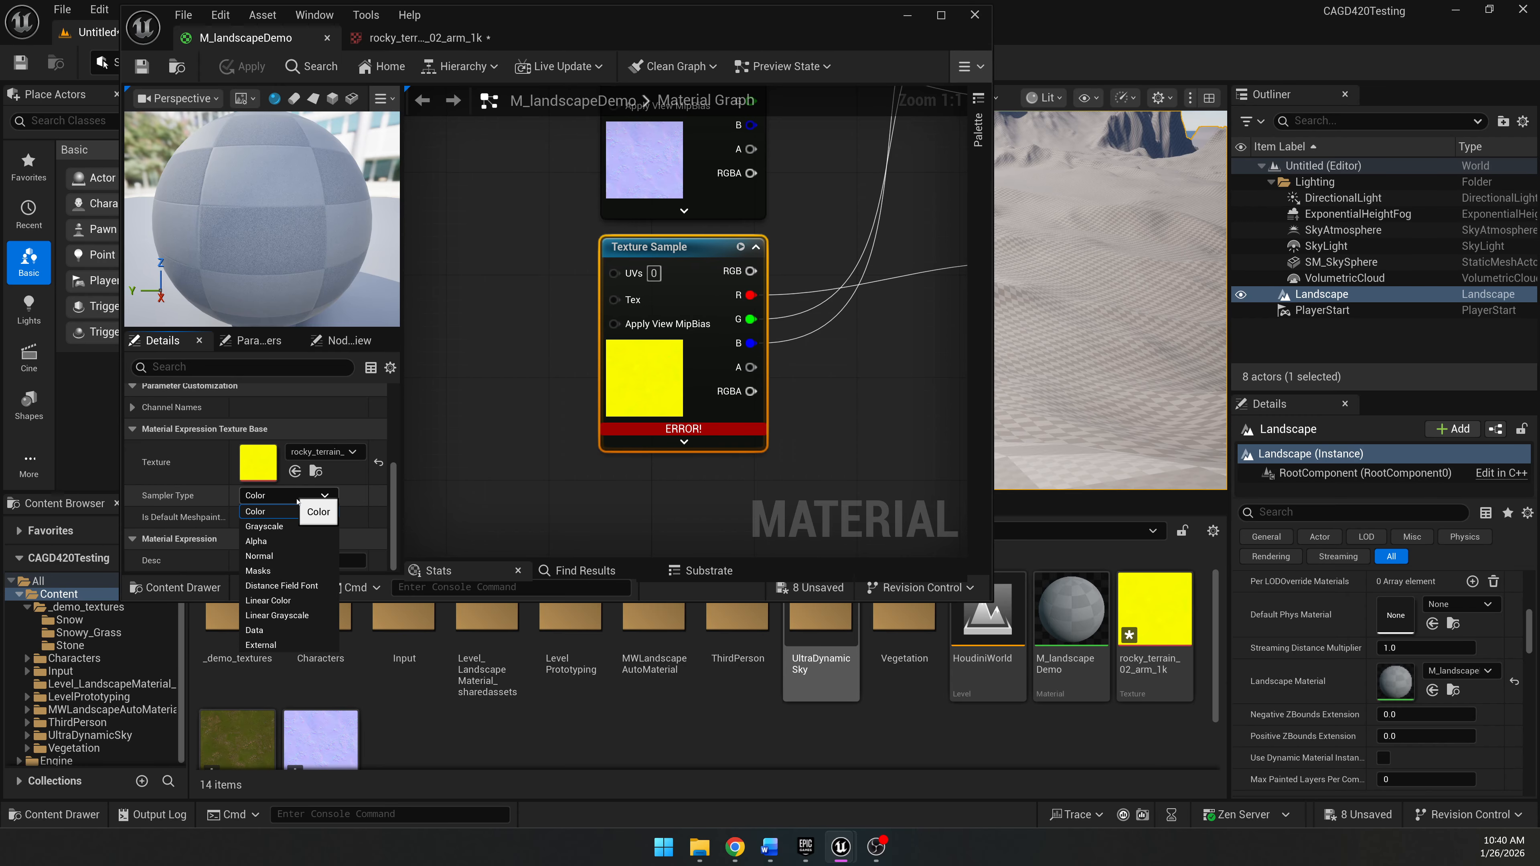
left_click(306, 604)
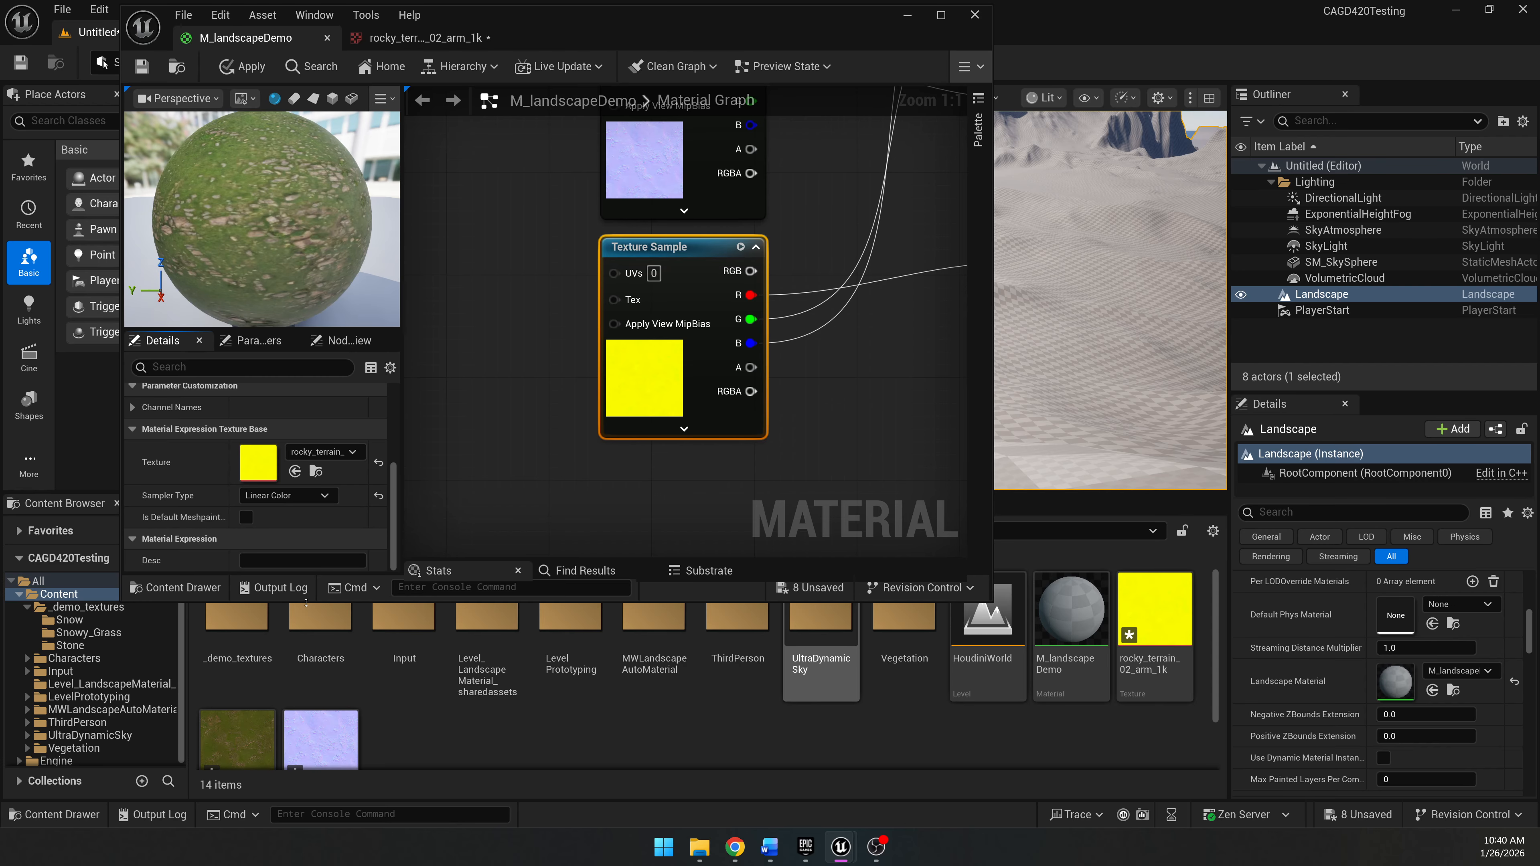
left_click(136, 71)
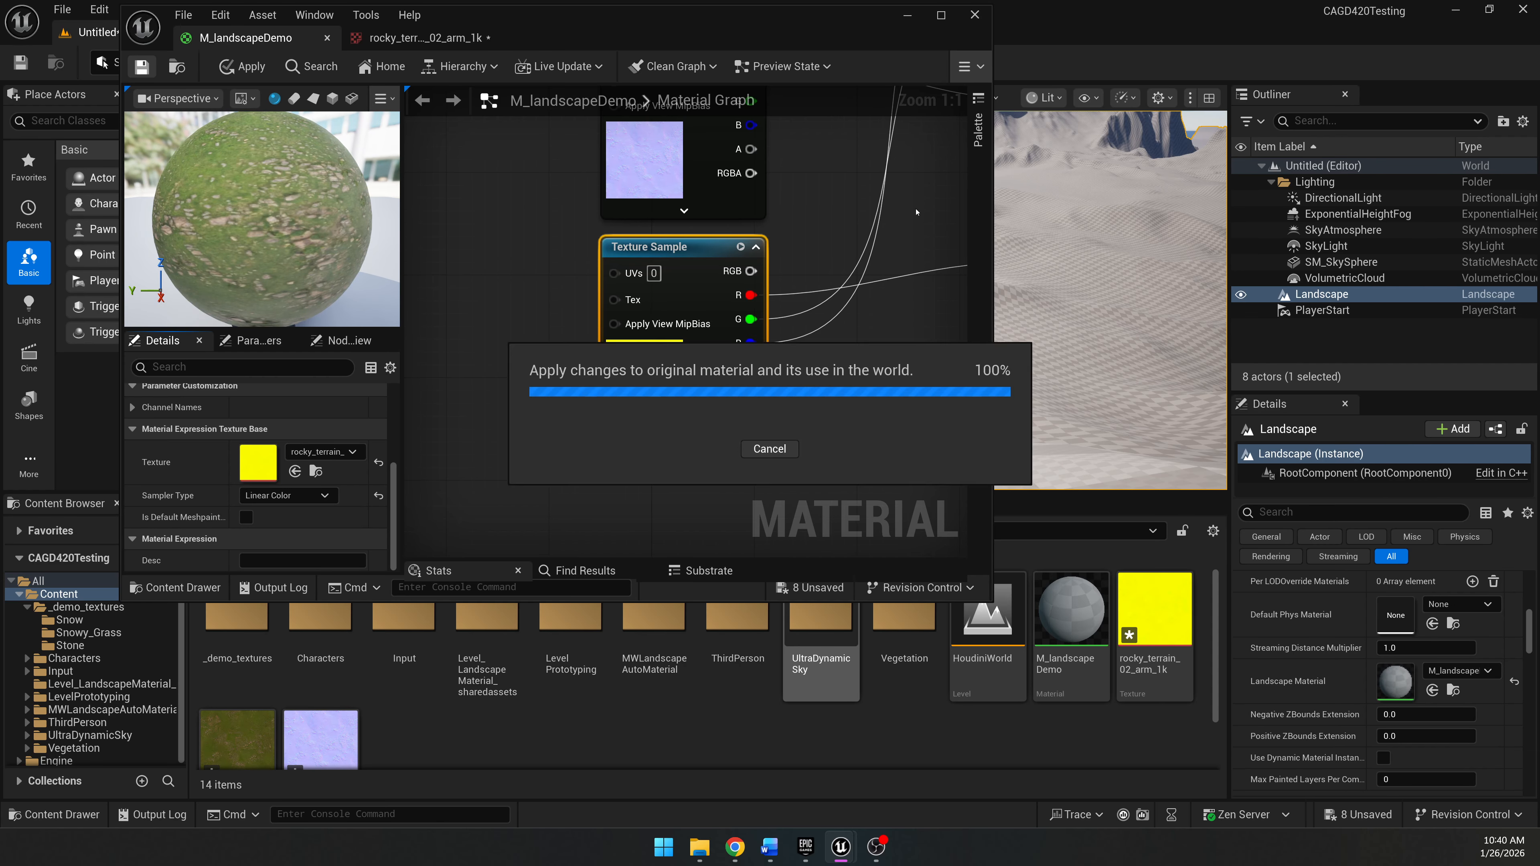
Uncover the level viewport by moving and narrowing the material editor, and examine how the updated material looks across the landscape.
left_click_drag(775, 14, 611, 349)
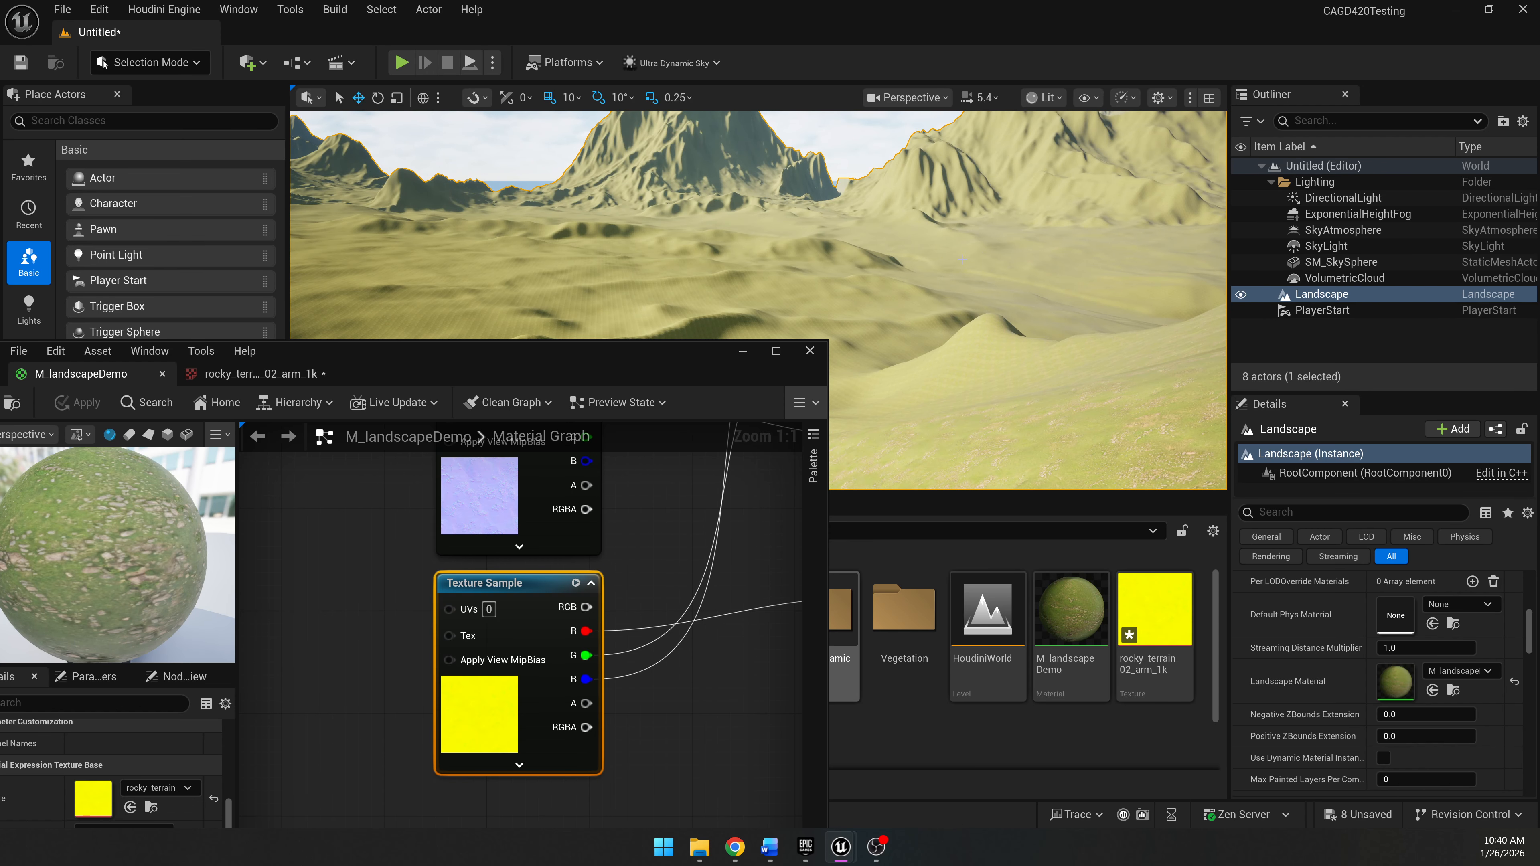
left_click_drag(637, 367, 687, 38)
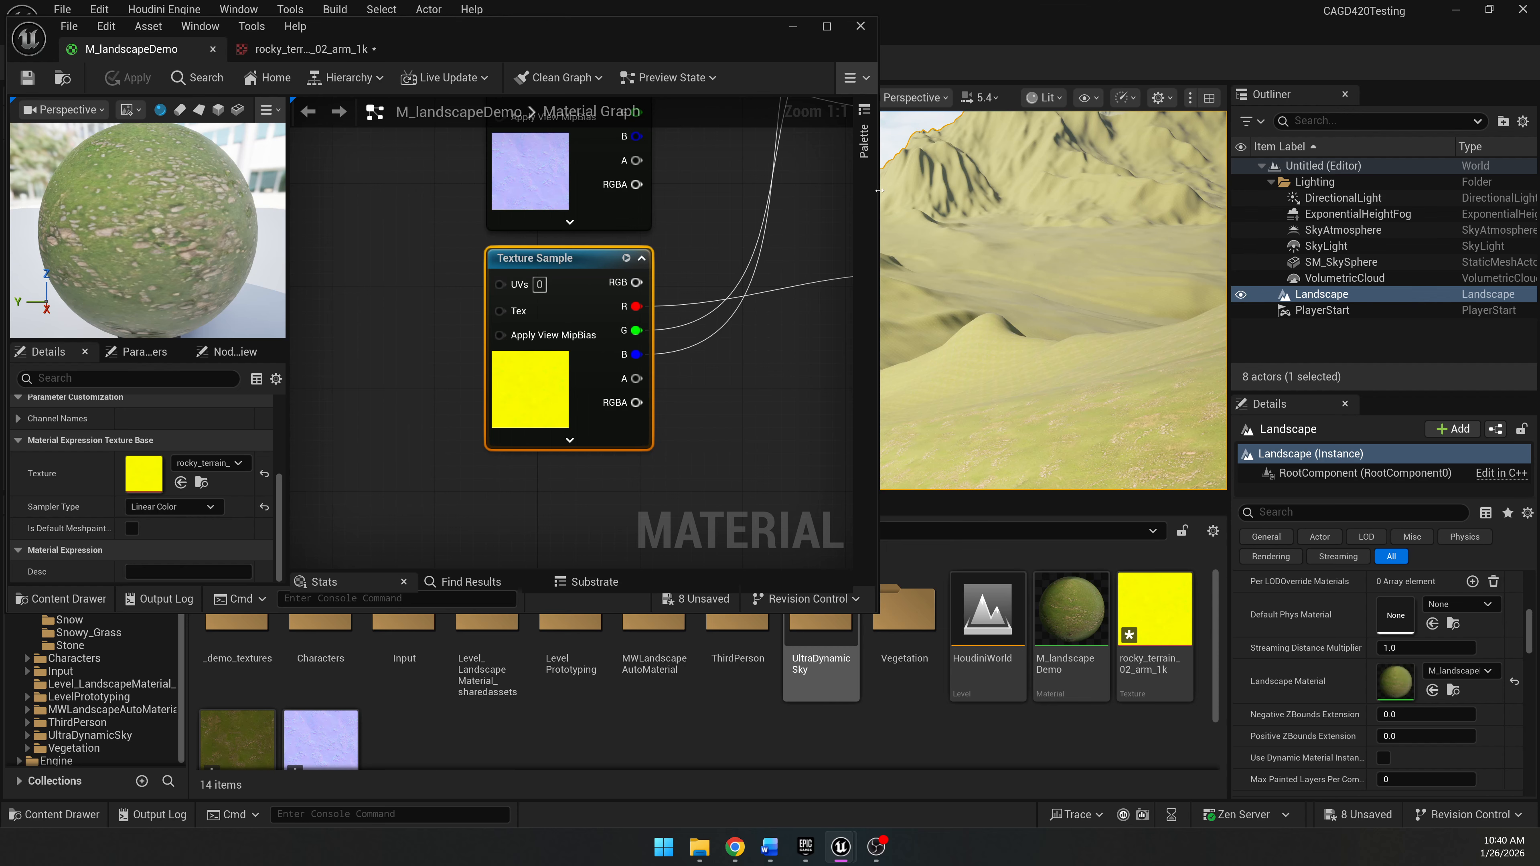
left_click_drag(878, 190, 786, 191)
scroll(441, 344, "down", 5)
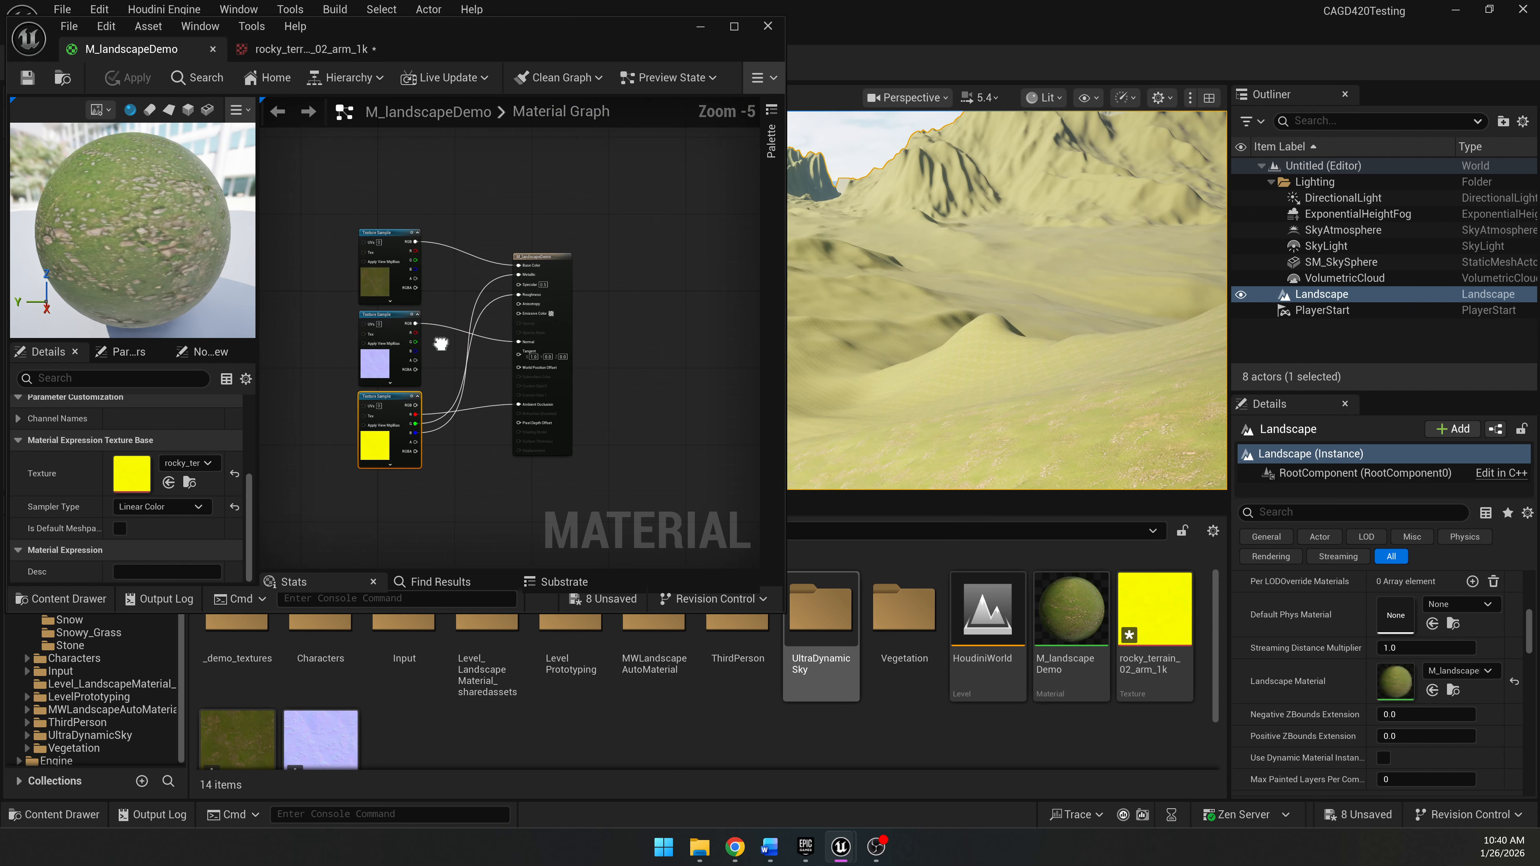
right_click_drag(440, 344, 492, 262)
scroll(498, 238, "up", 5)
scroll(490, 236, "down", 6)
scroll(490, 235, "up", 1)
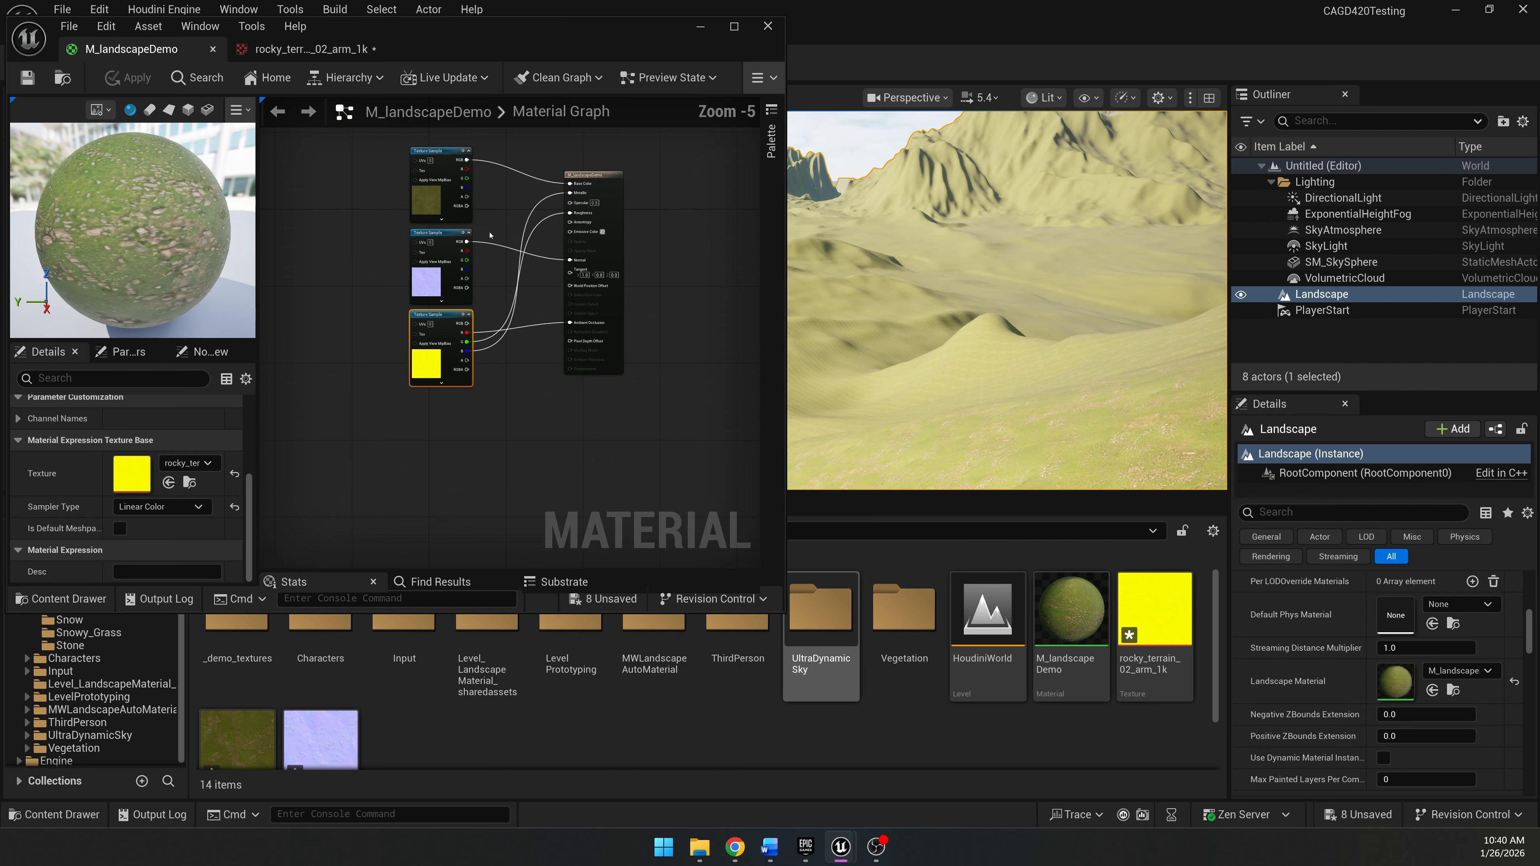
right_click_drag(982, 307, 938, 288)
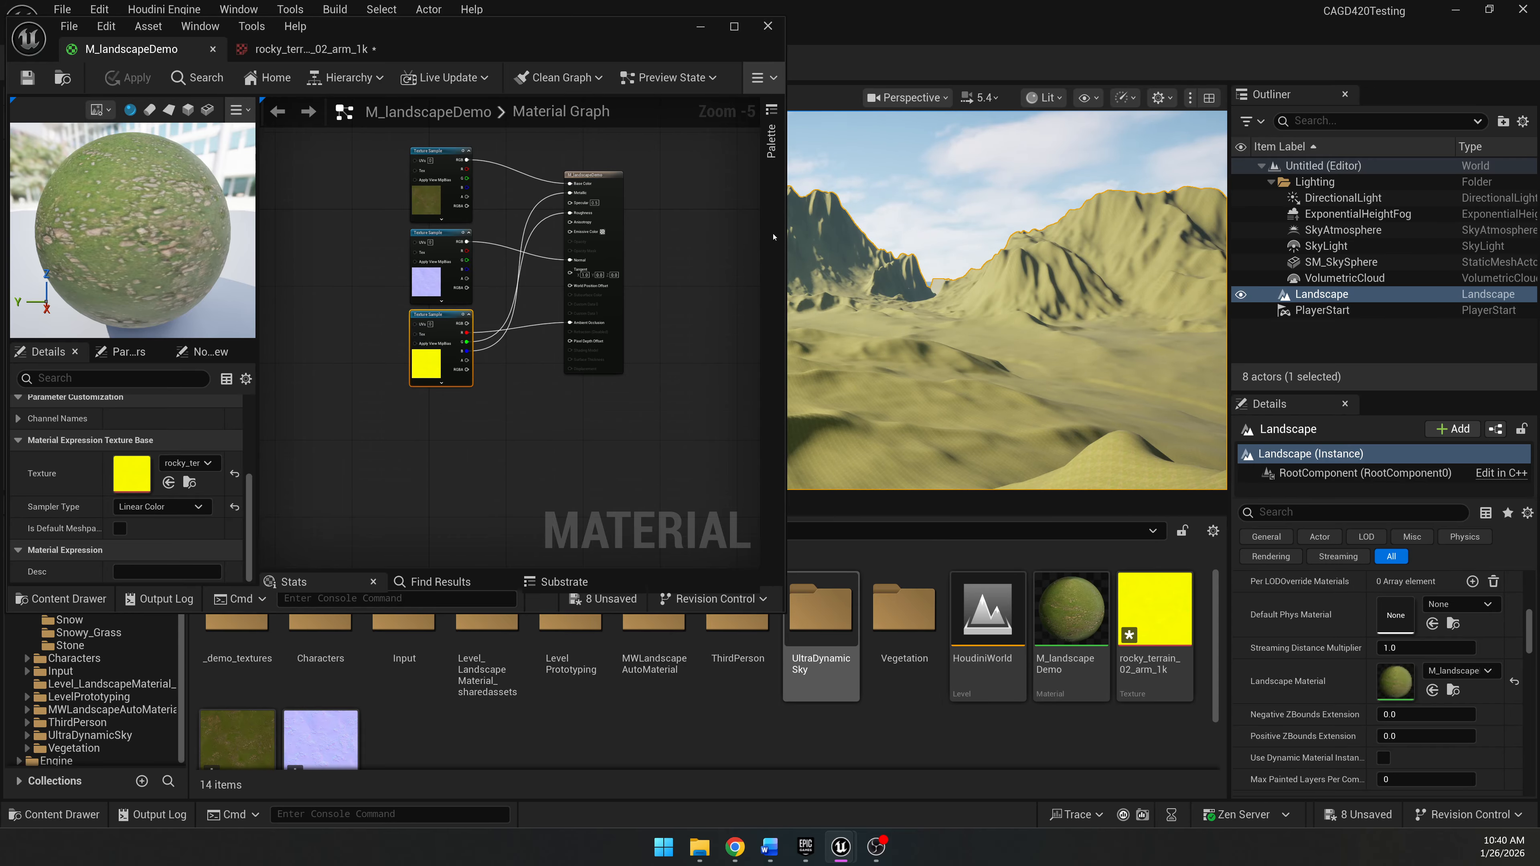
left_click(673, 206)
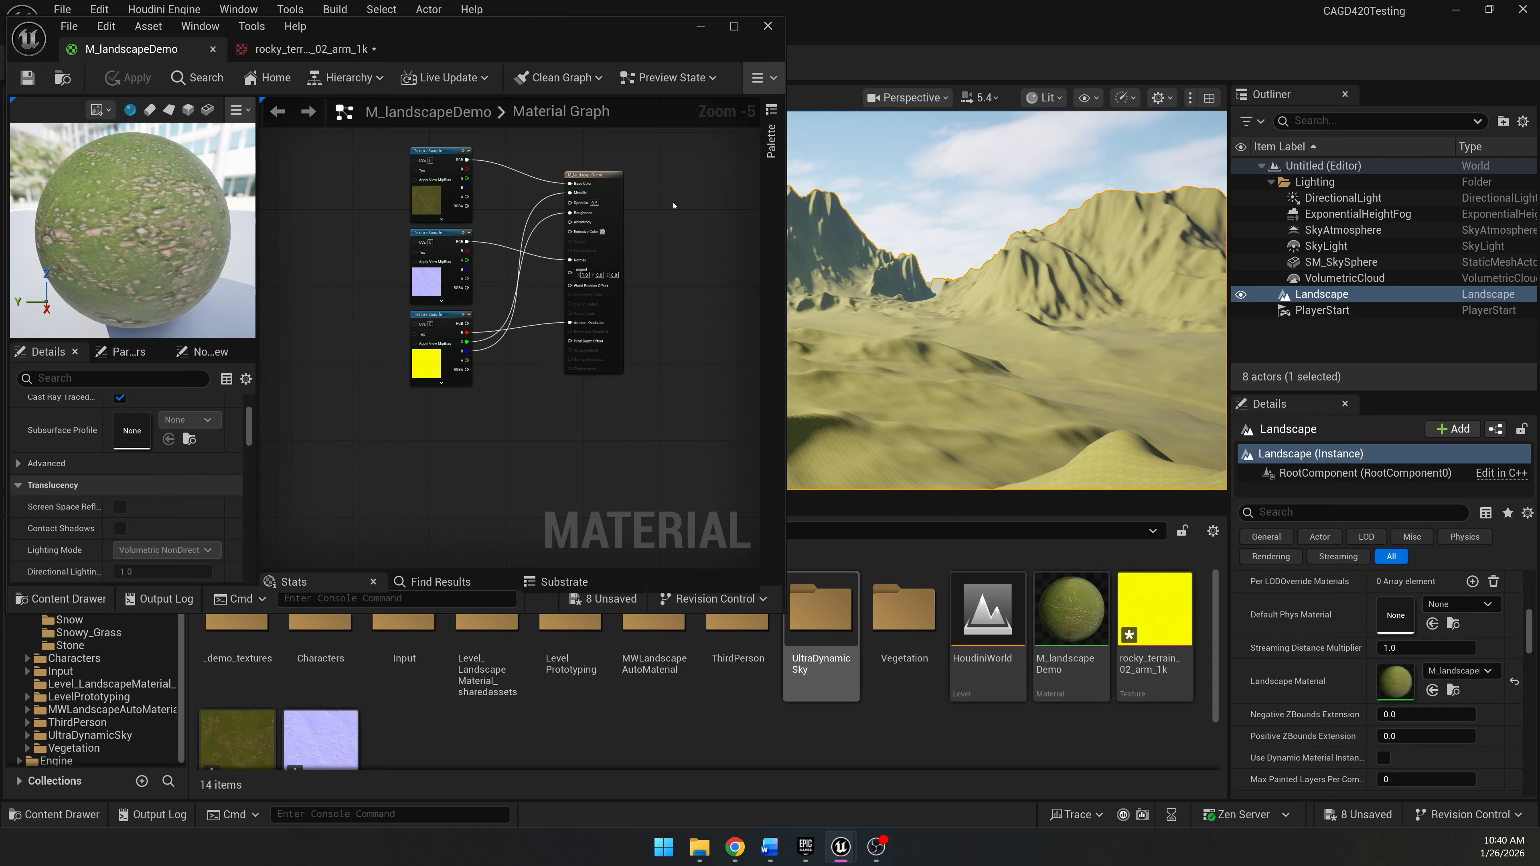
left_click_drag(580, 46, 848, 445)
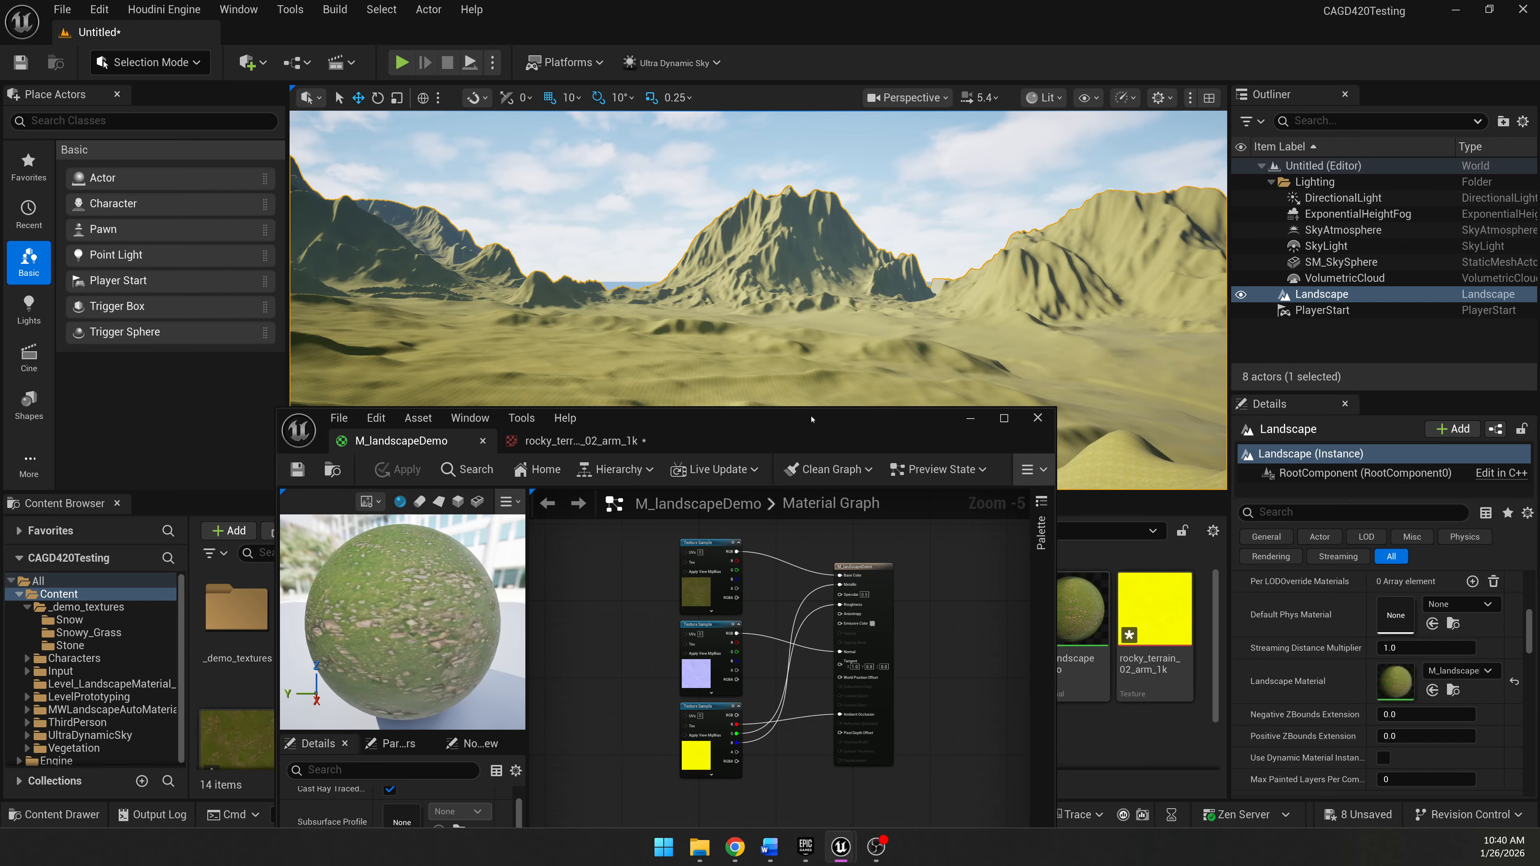
Reposition the M_landscapeDemo editor over the level editor and widen its window, keeping the texture nodes in view.
left_click_drag(699, 428, 927, 106)
scroll(971, 207, "up", 2)
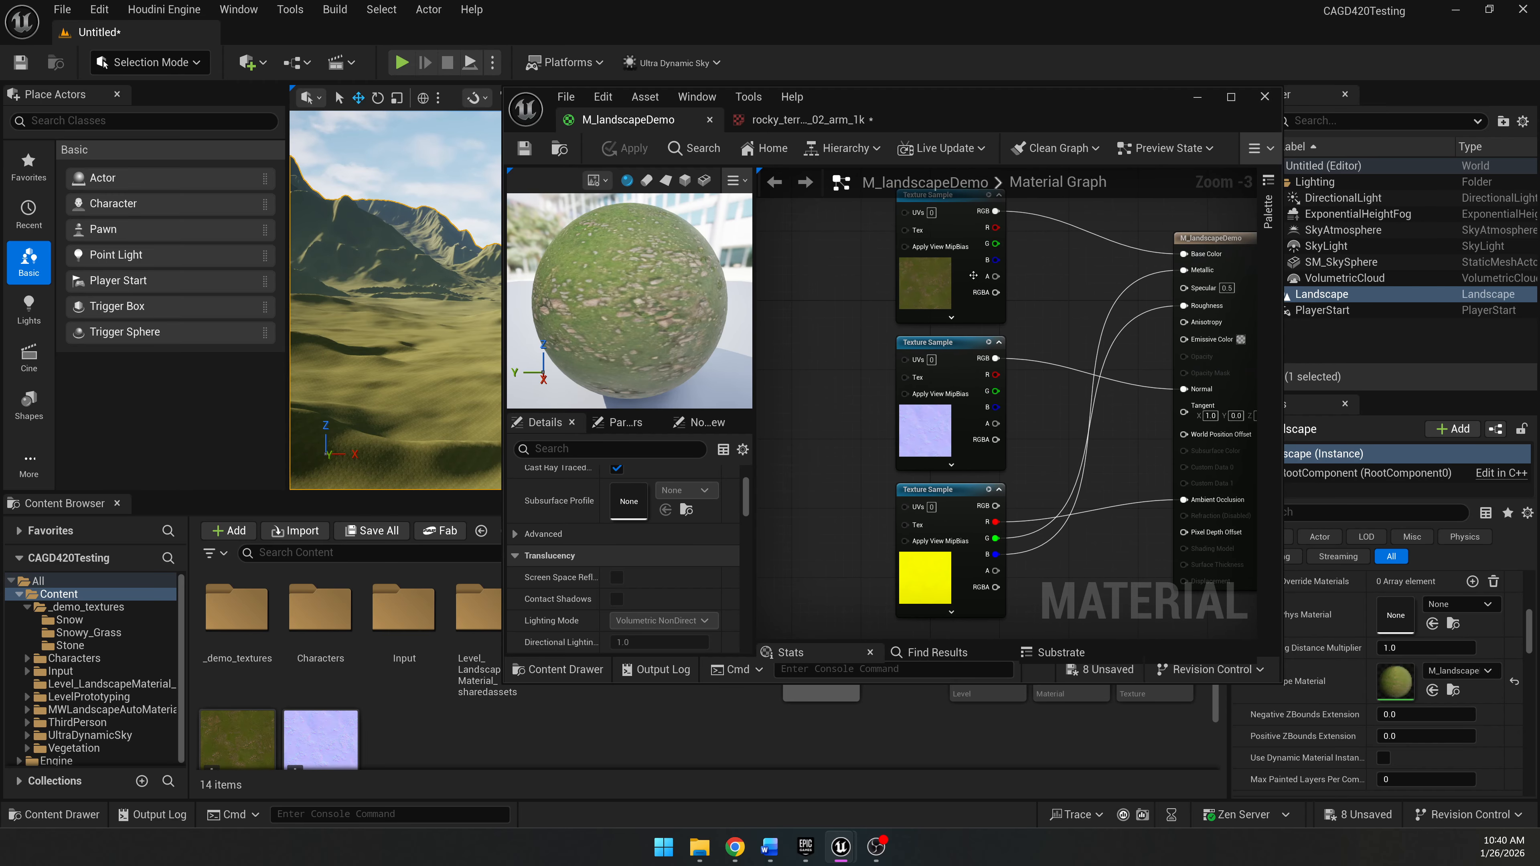
left_click(903, 284)
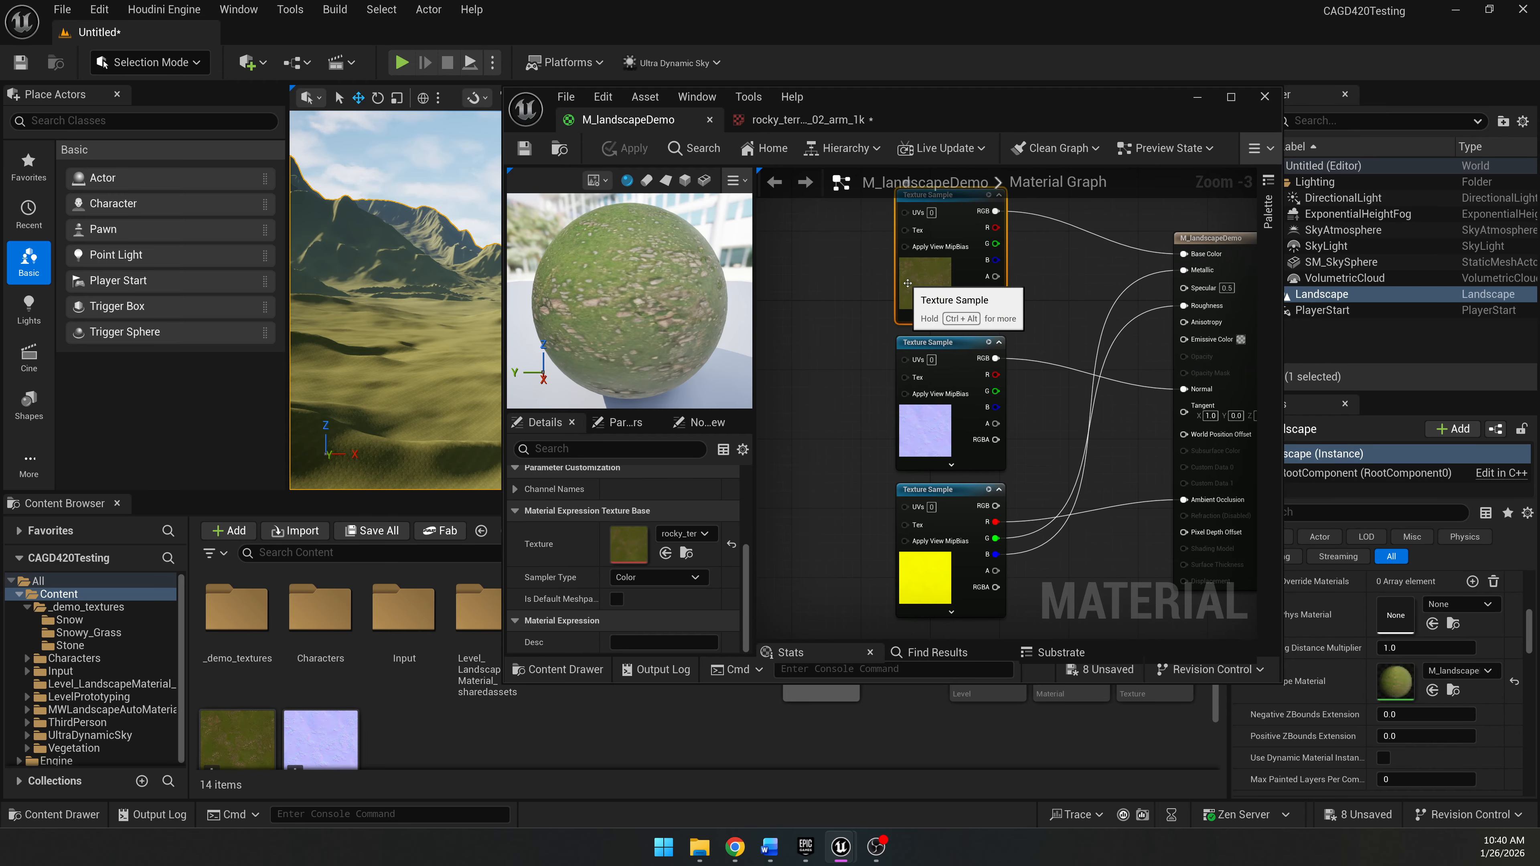
left_click(852, 296)
right_click_drag(849, 302, 827, 370)
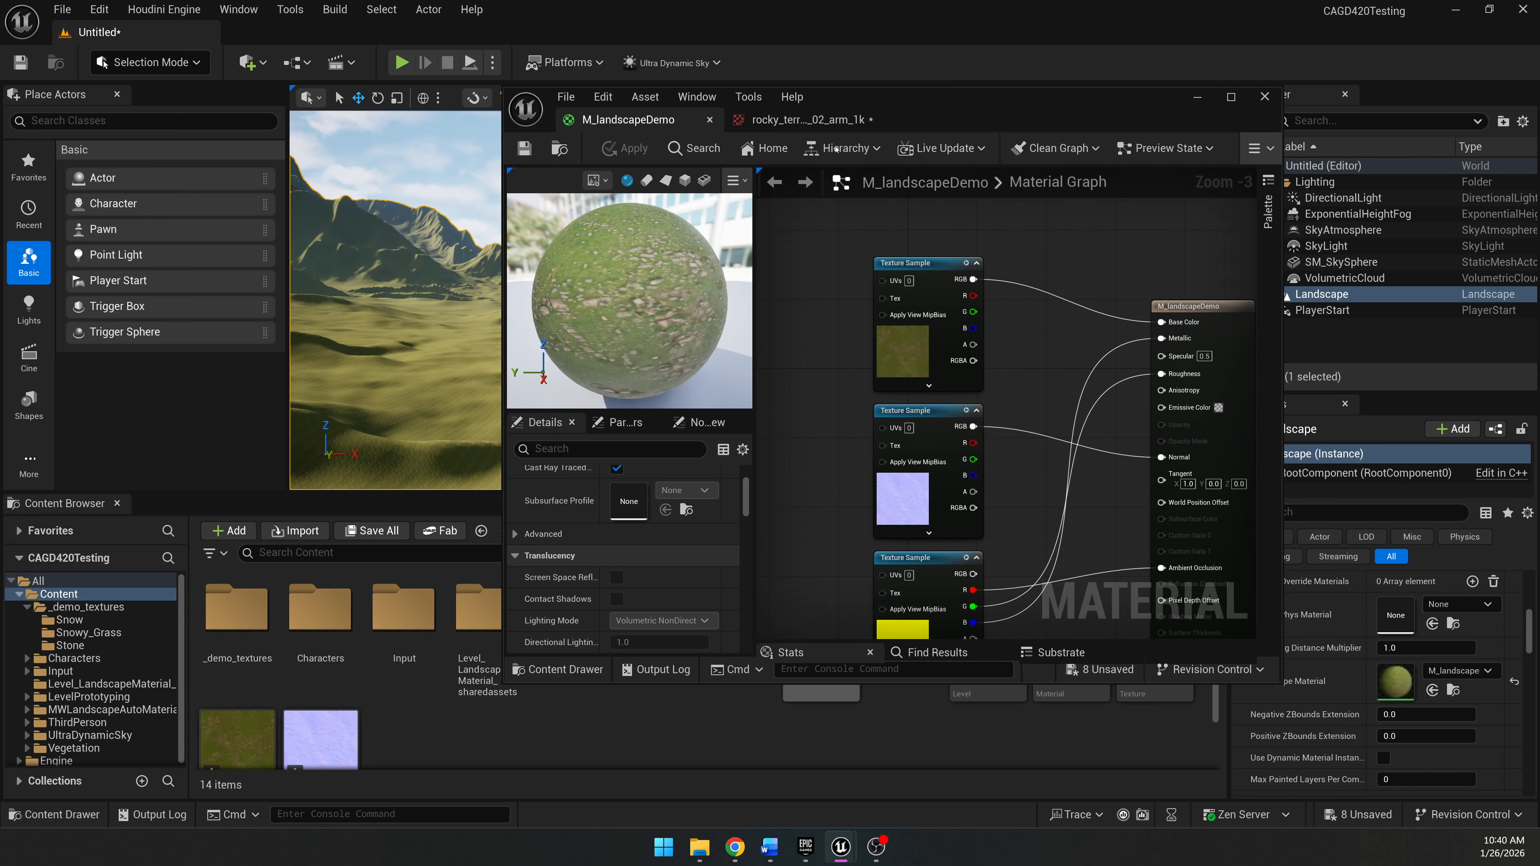
left_click_drag(875, 101, 919, 109)
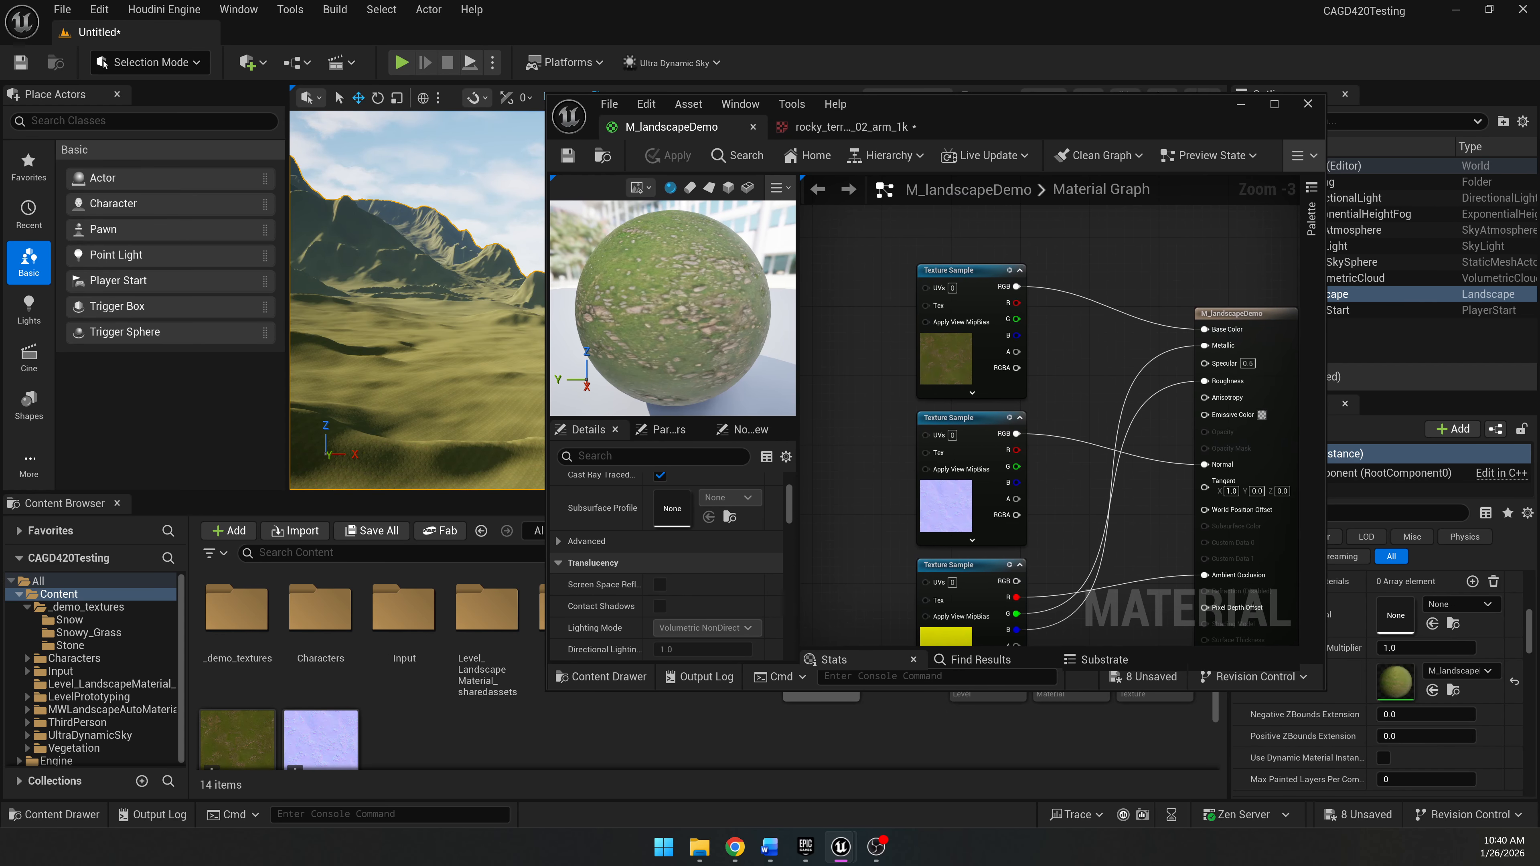
key("w")
right_click_drag(424, 297, 542, 235)
left_click_drag(547, 241, 385, 241)
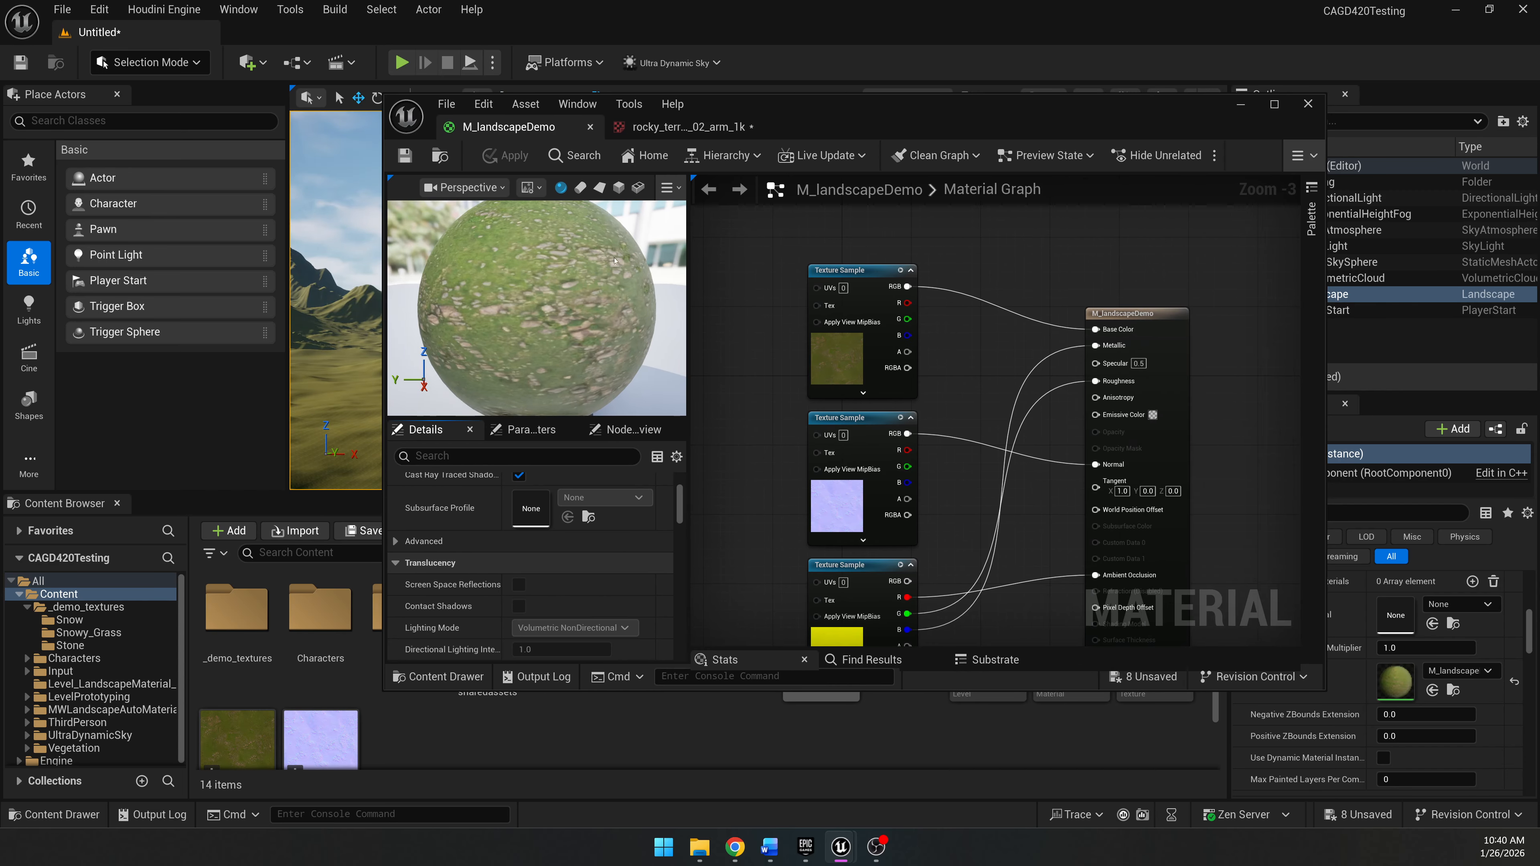
Add a TextureCoordinate node in the empty graph space before the rocky terrain texture samples.
right_click_drag(710, 261, 889, 260)
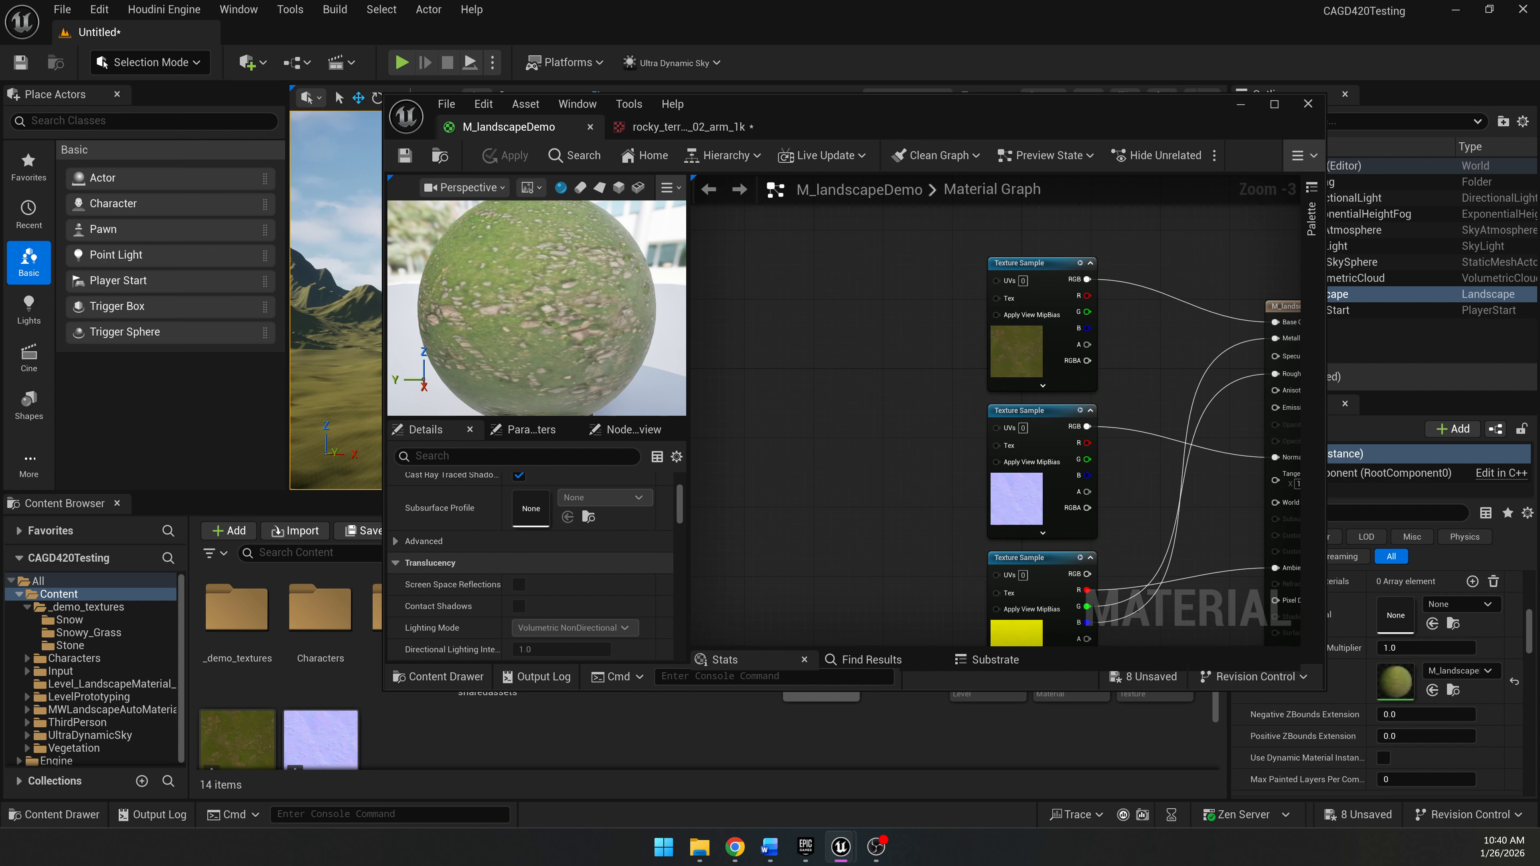
right_click(760, 307)
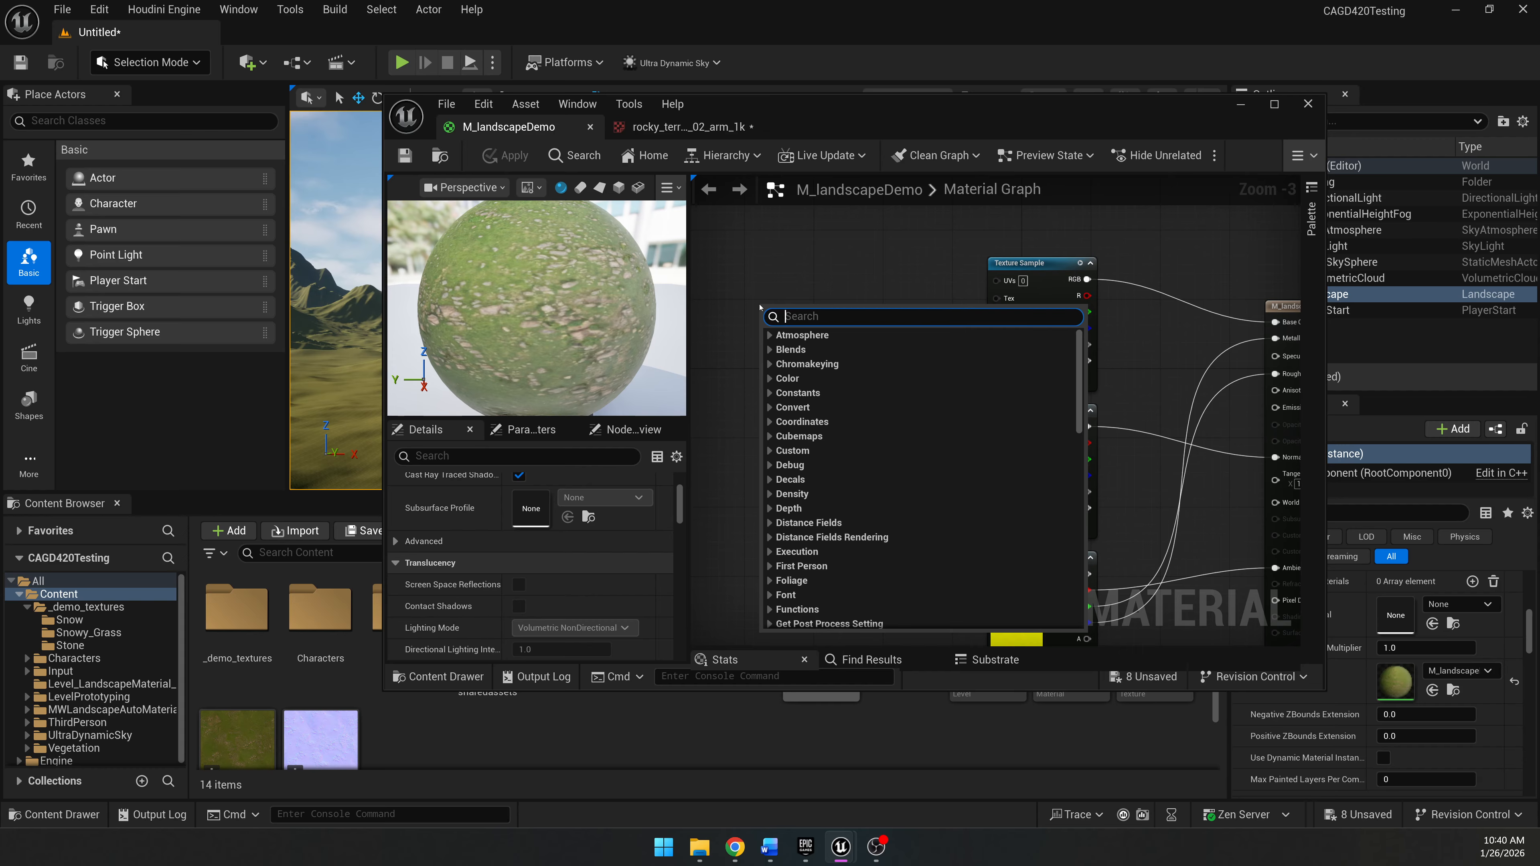
type("tex")
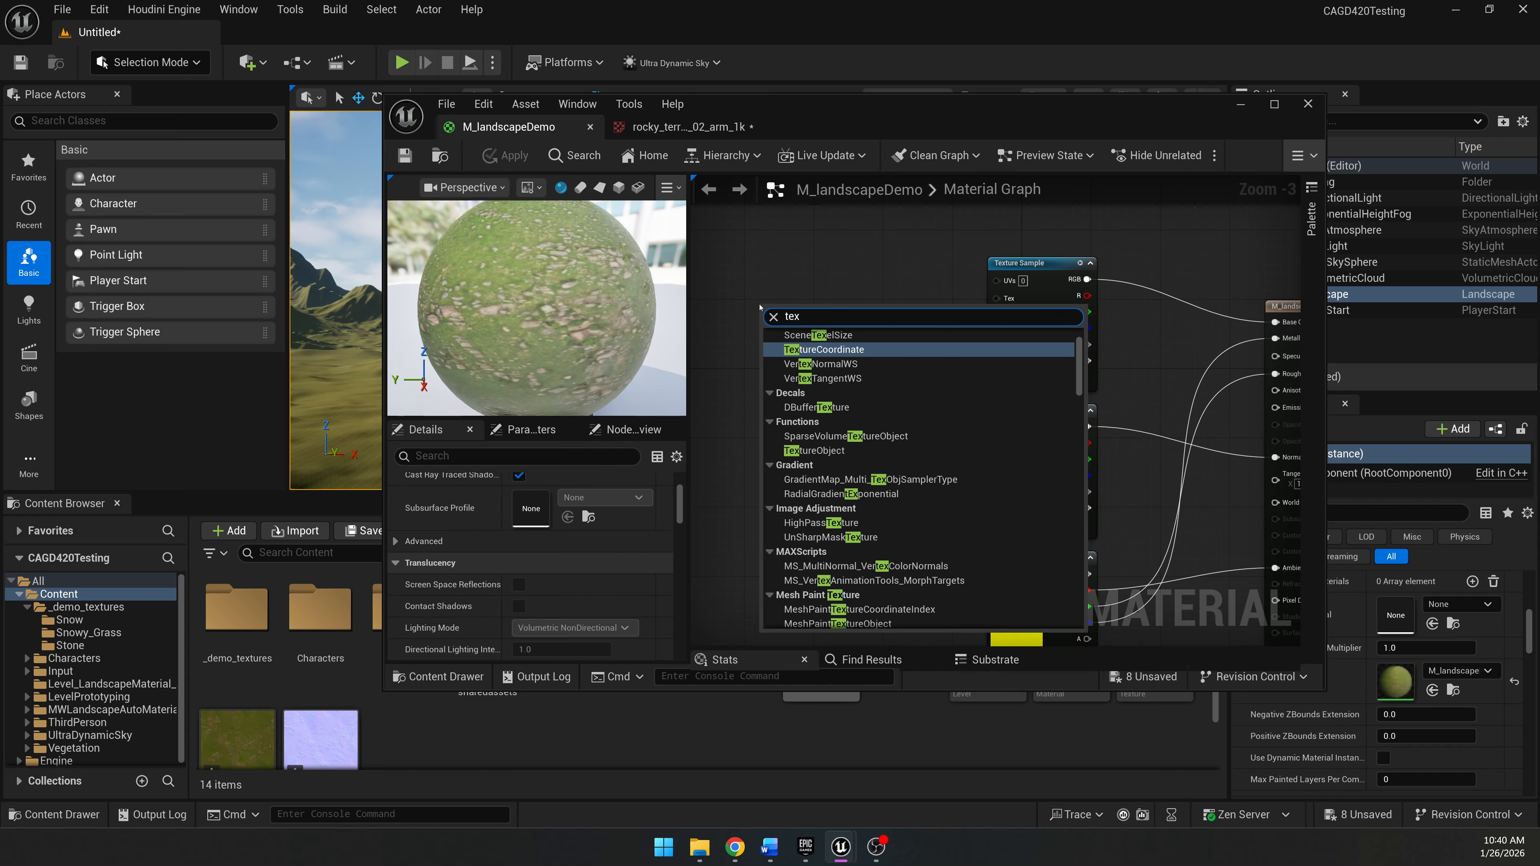
key("Return")
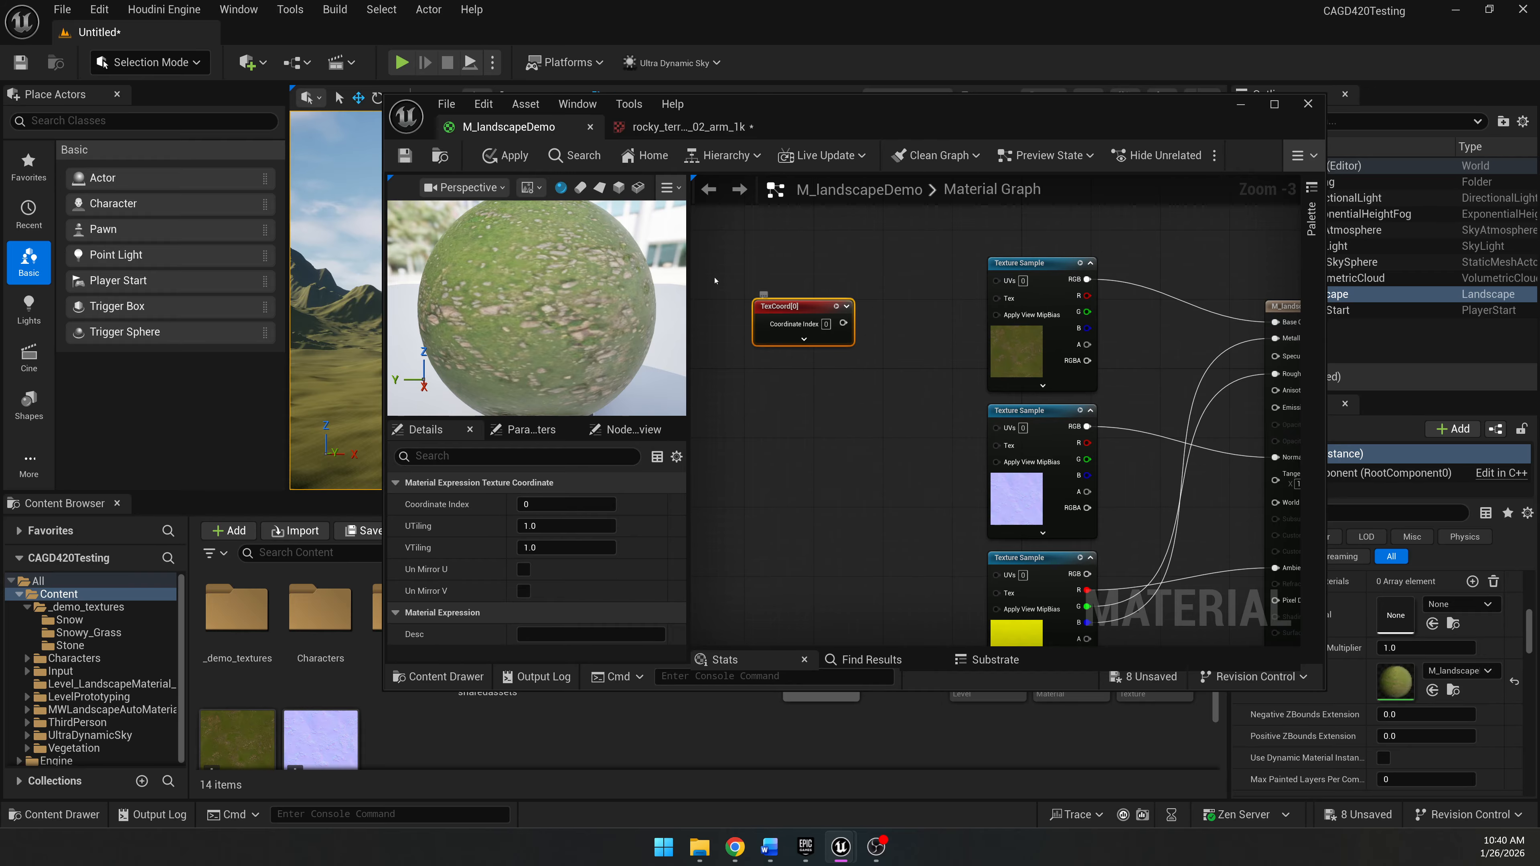
Add a Multiply node beside the TexCoord node and connect the TexCoord output to its A input.
left_click_drag(770, 308, 736, 273)
left_click(783, 363)
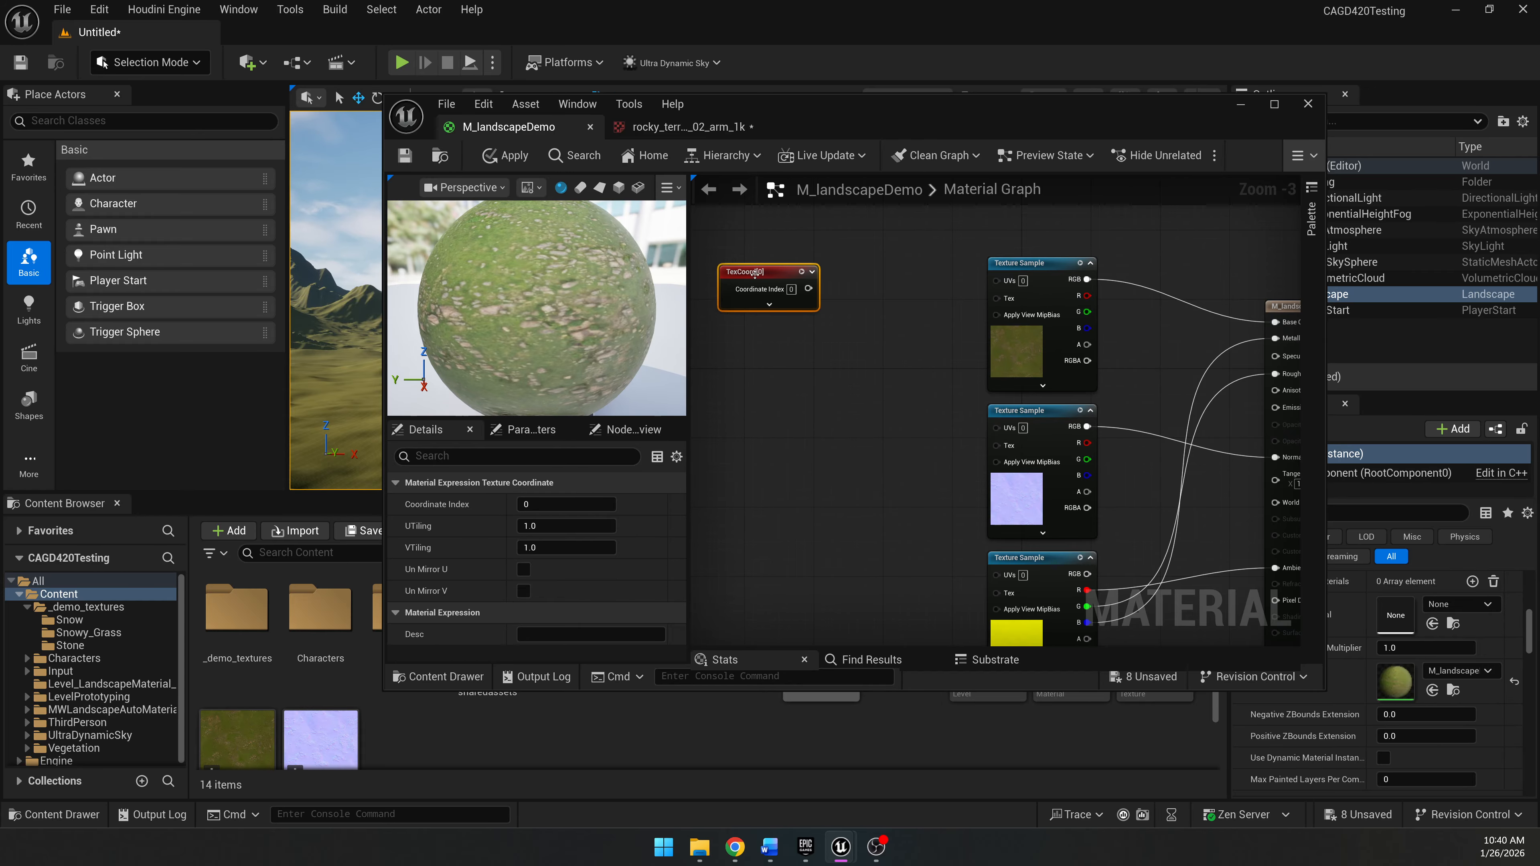
right_click(775, 352)
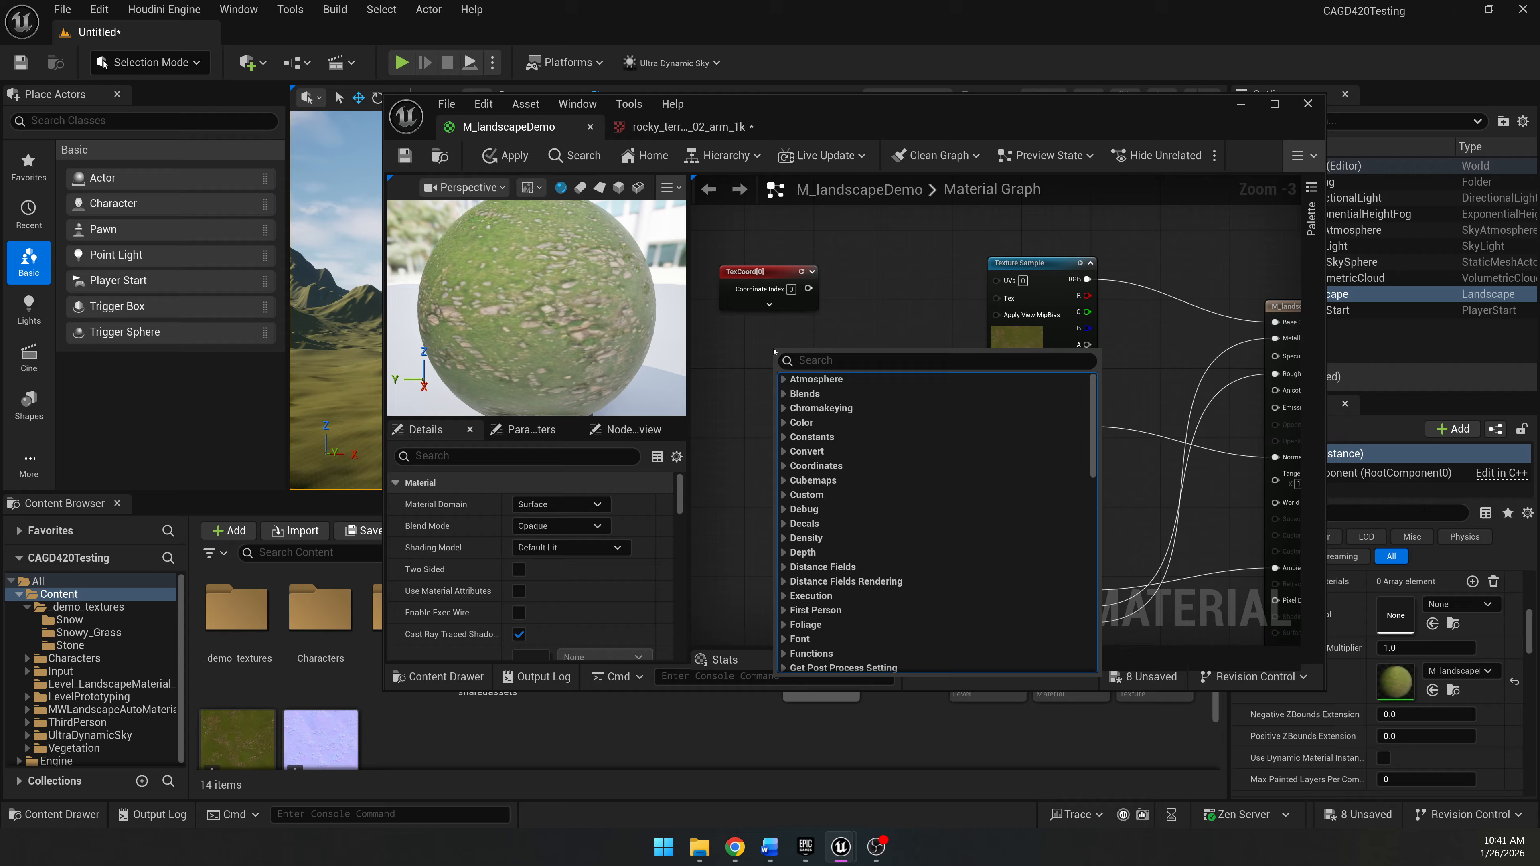
left_click(859, 338)
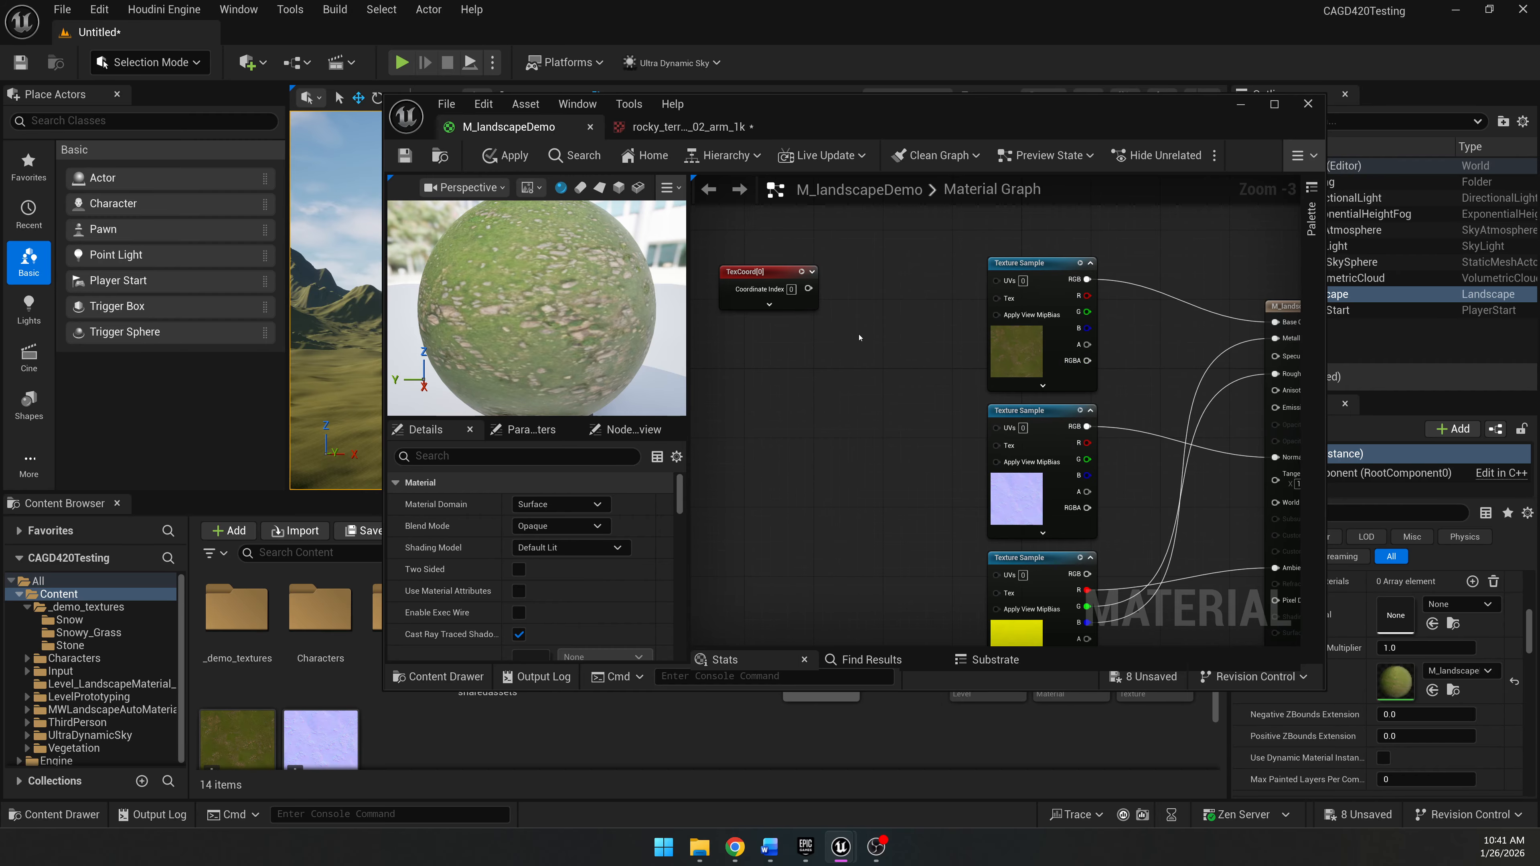
left_click(832, 344)
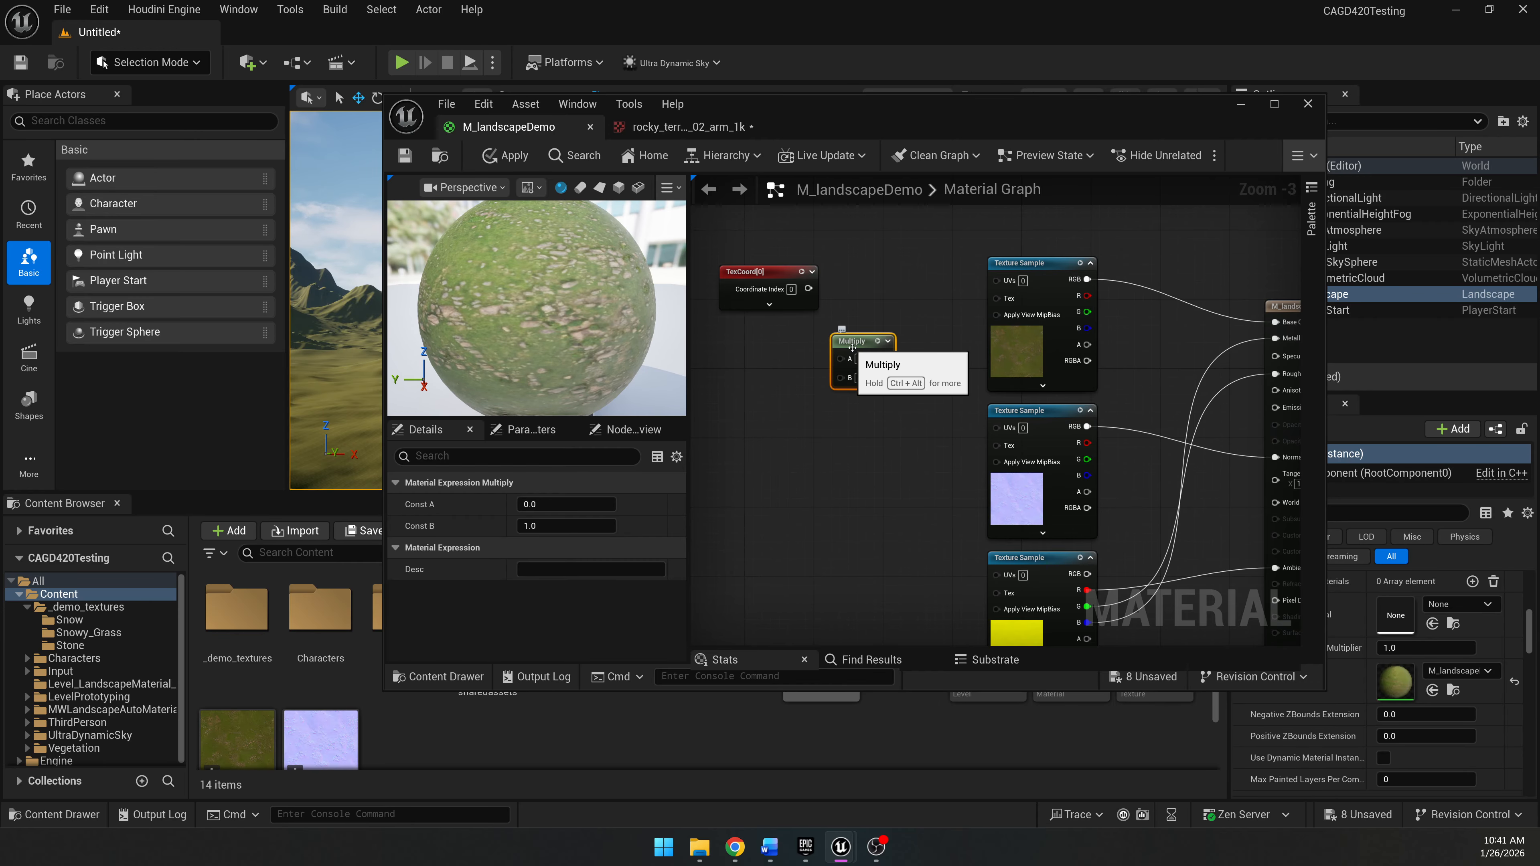
left_click_drag(852, 348, 869, 330)
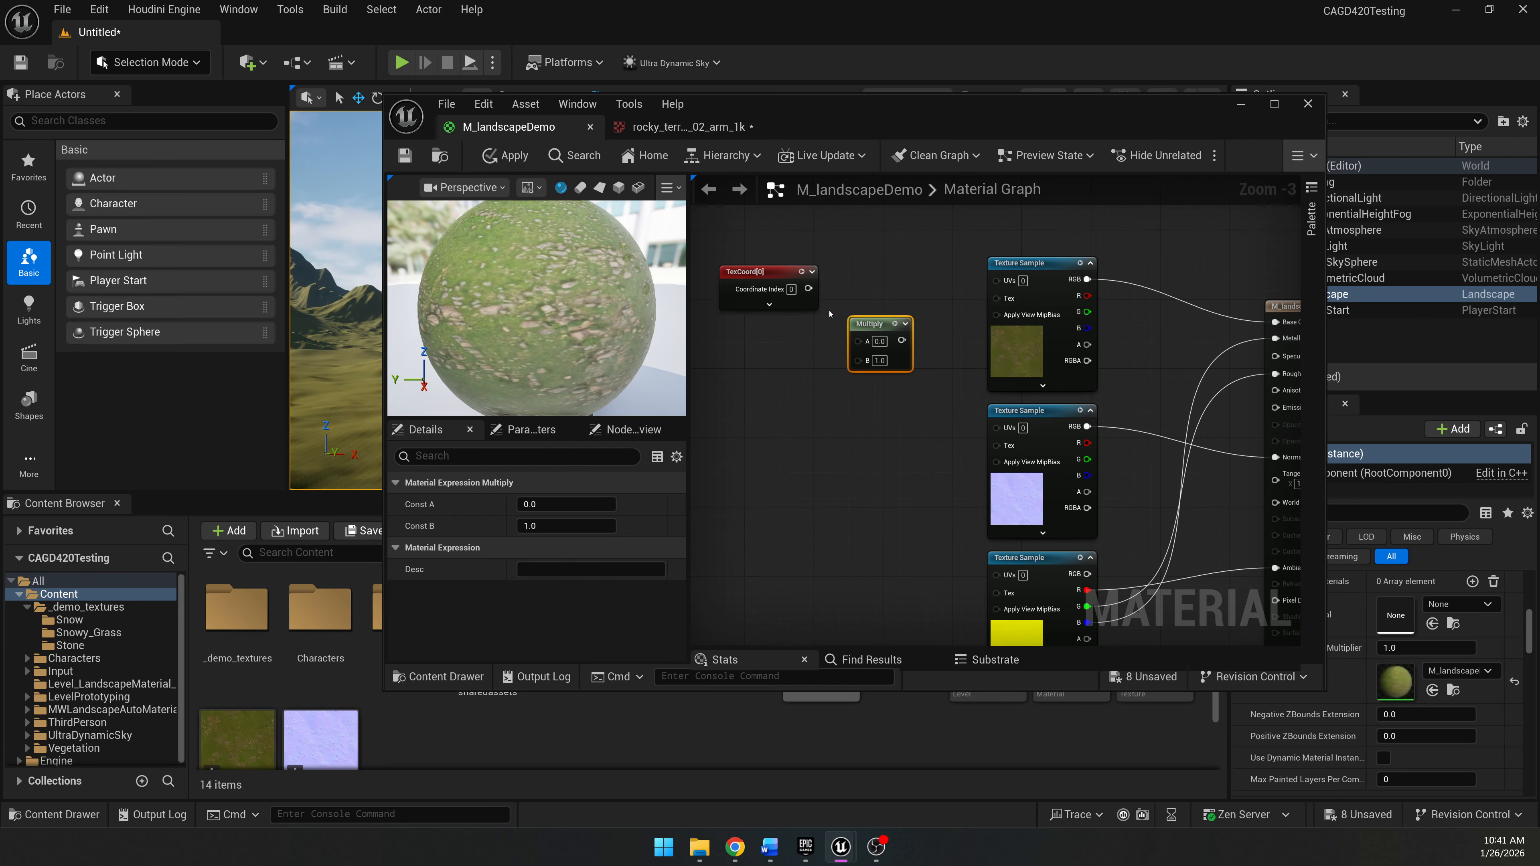
left_click_drag(809, 289, 858, 340)
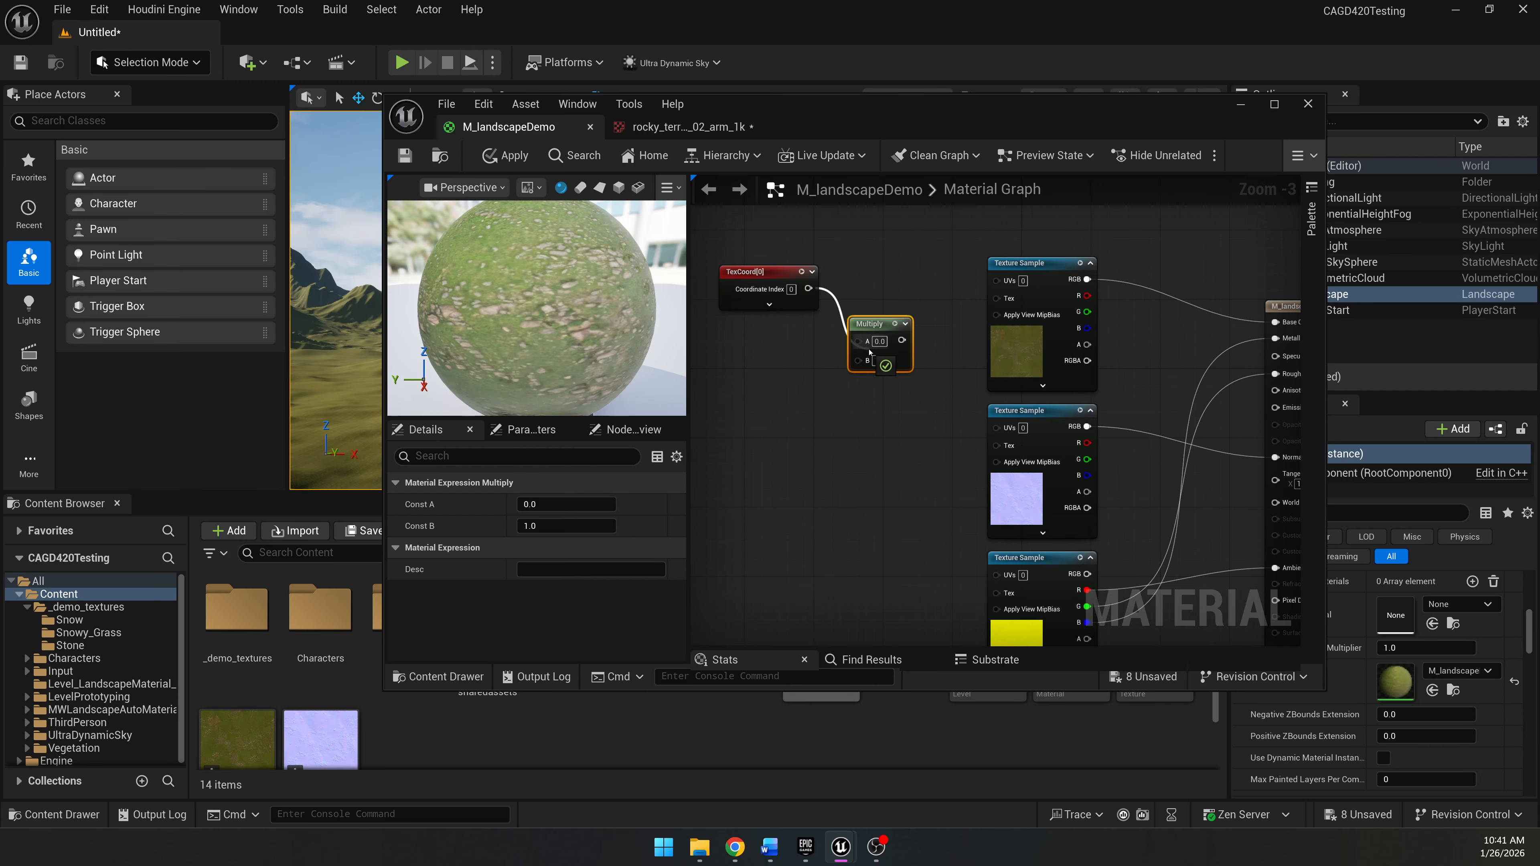
left_click(839, 365)
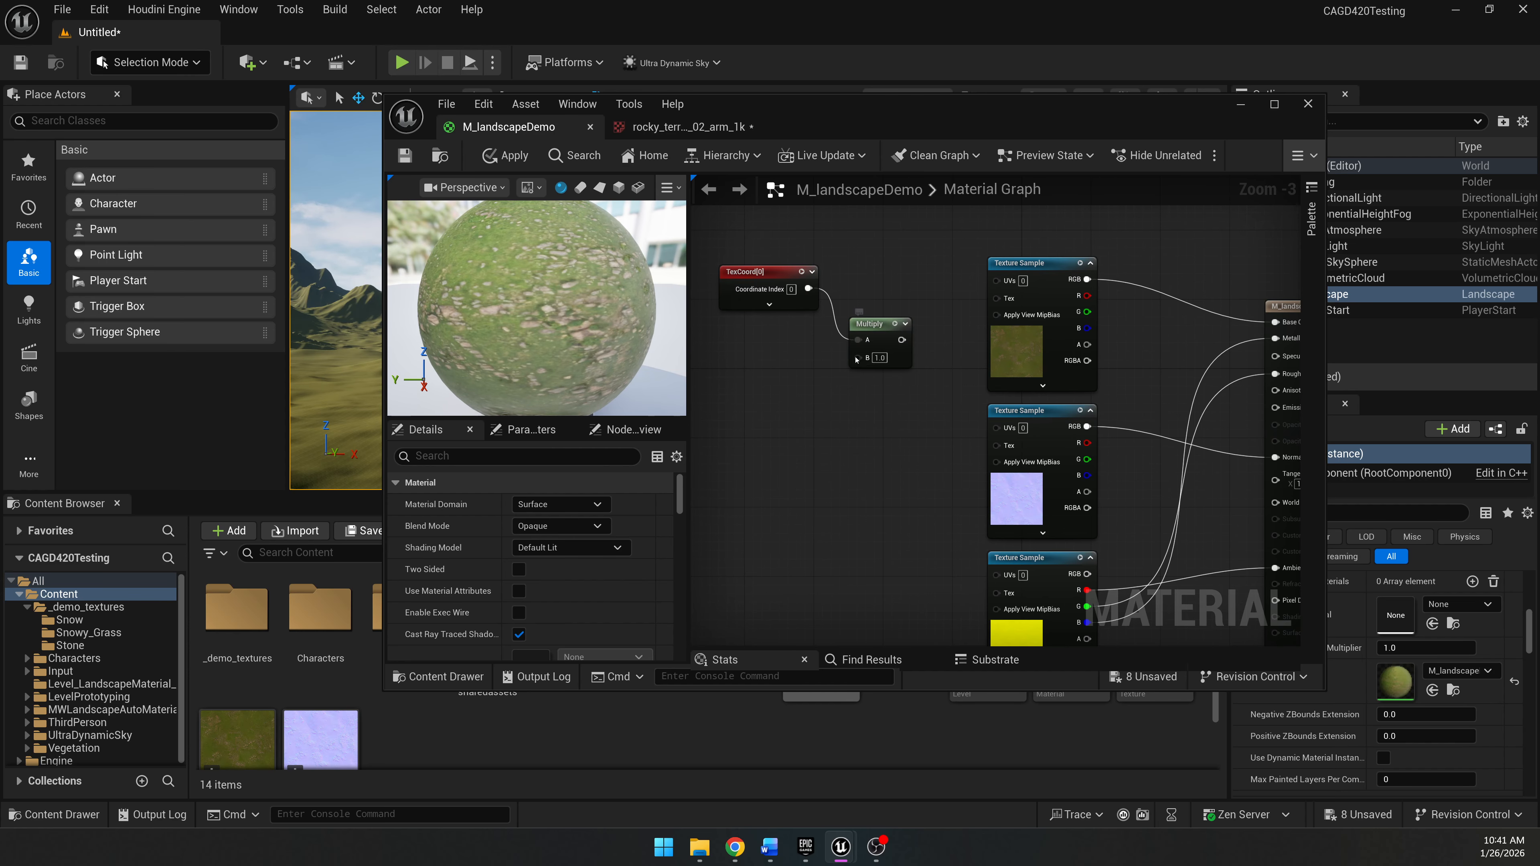
Promote the Multiply node's B input to a parameter named Grass Tiling and place it below the TexCoord node.
right_click(859, 358)
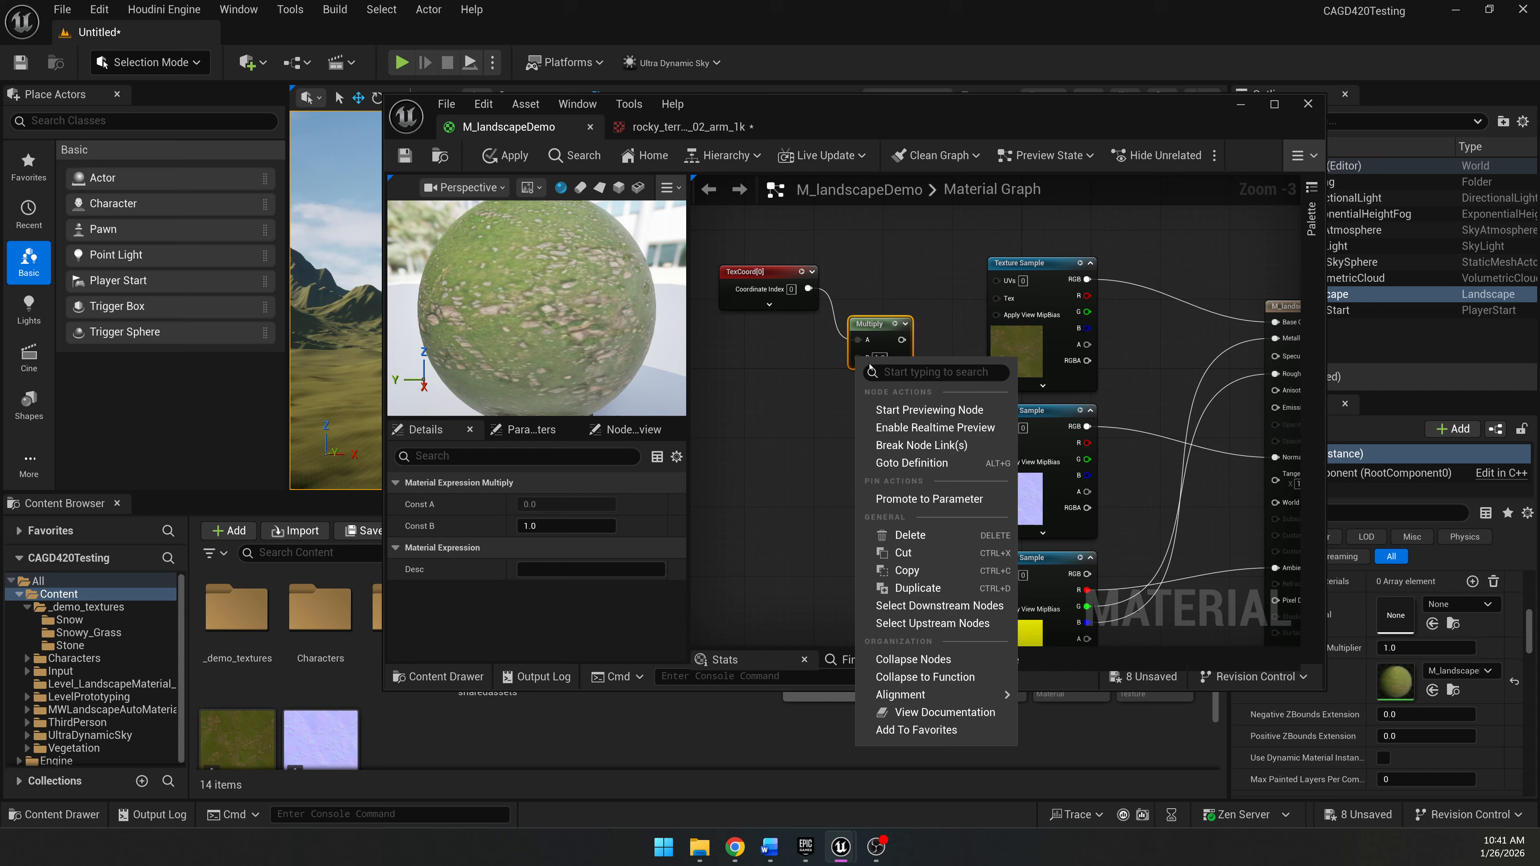
left_click(927, 499)
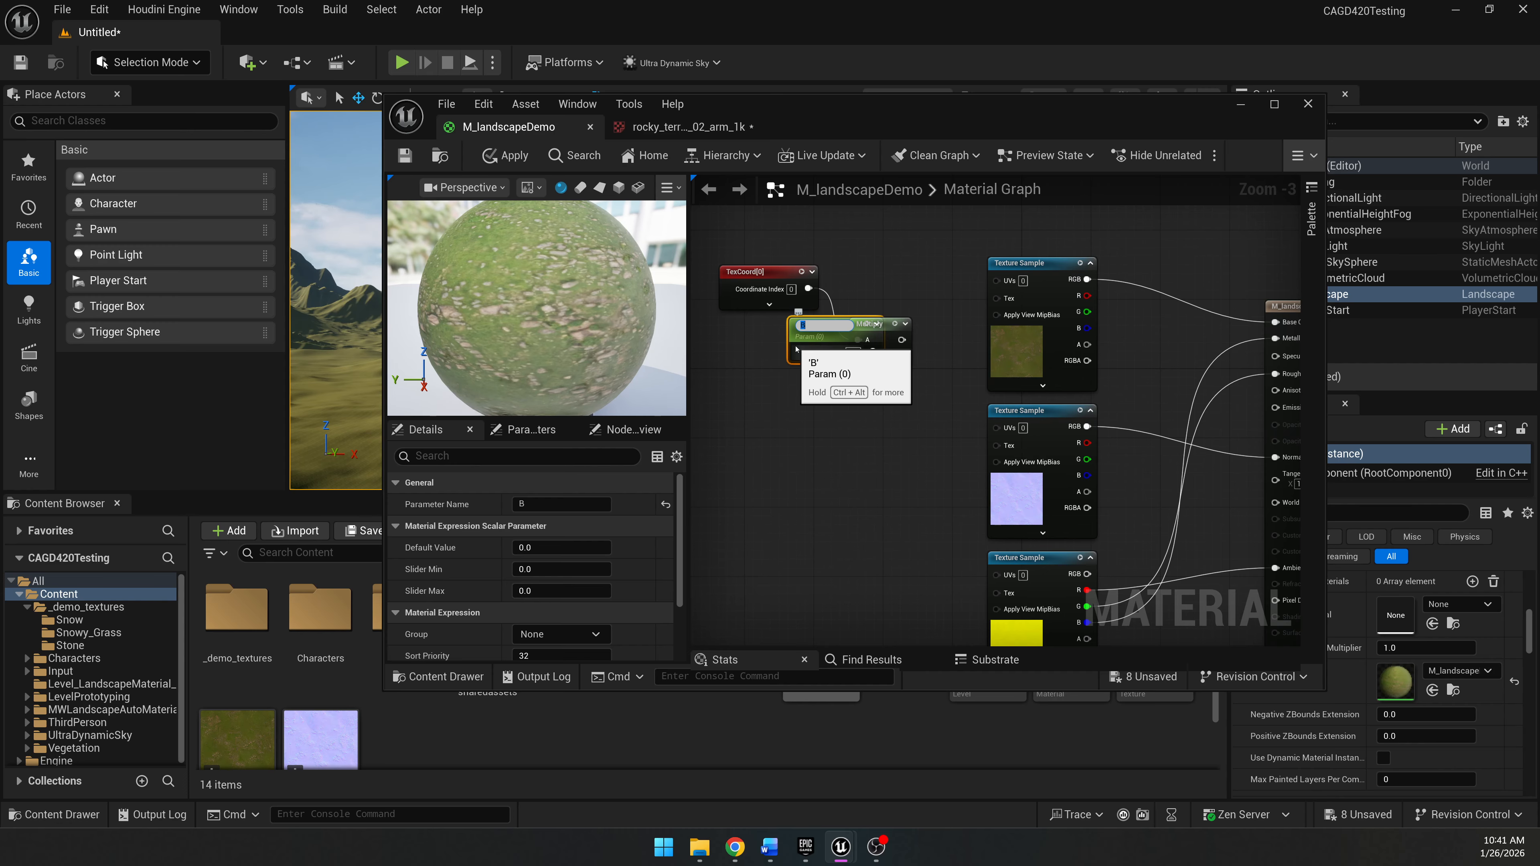
key("Return")
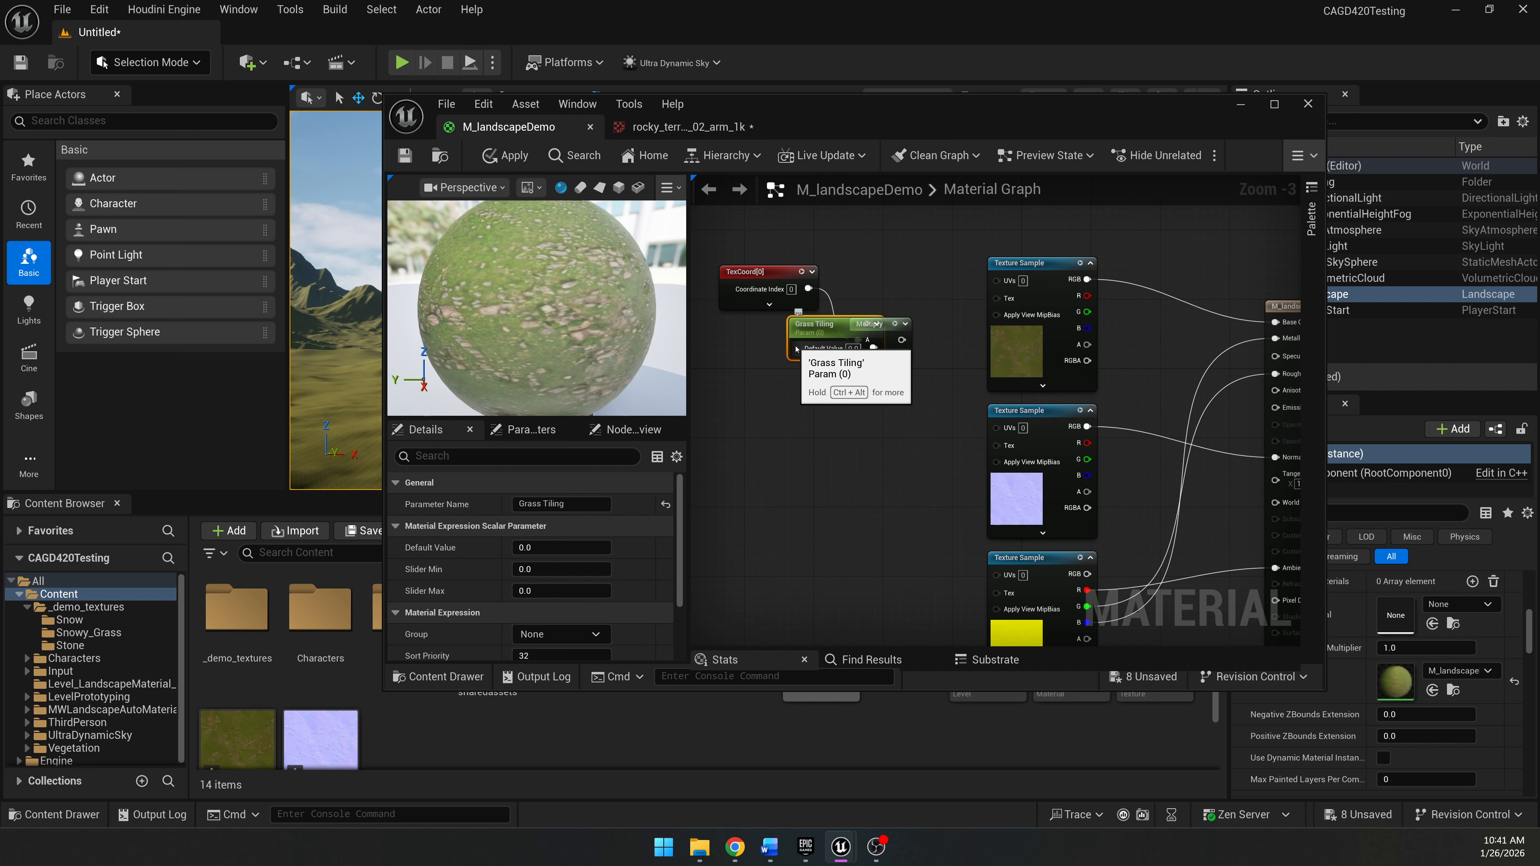
left_click_drag(822, 335, 749, 342)
key("ctrl+d")
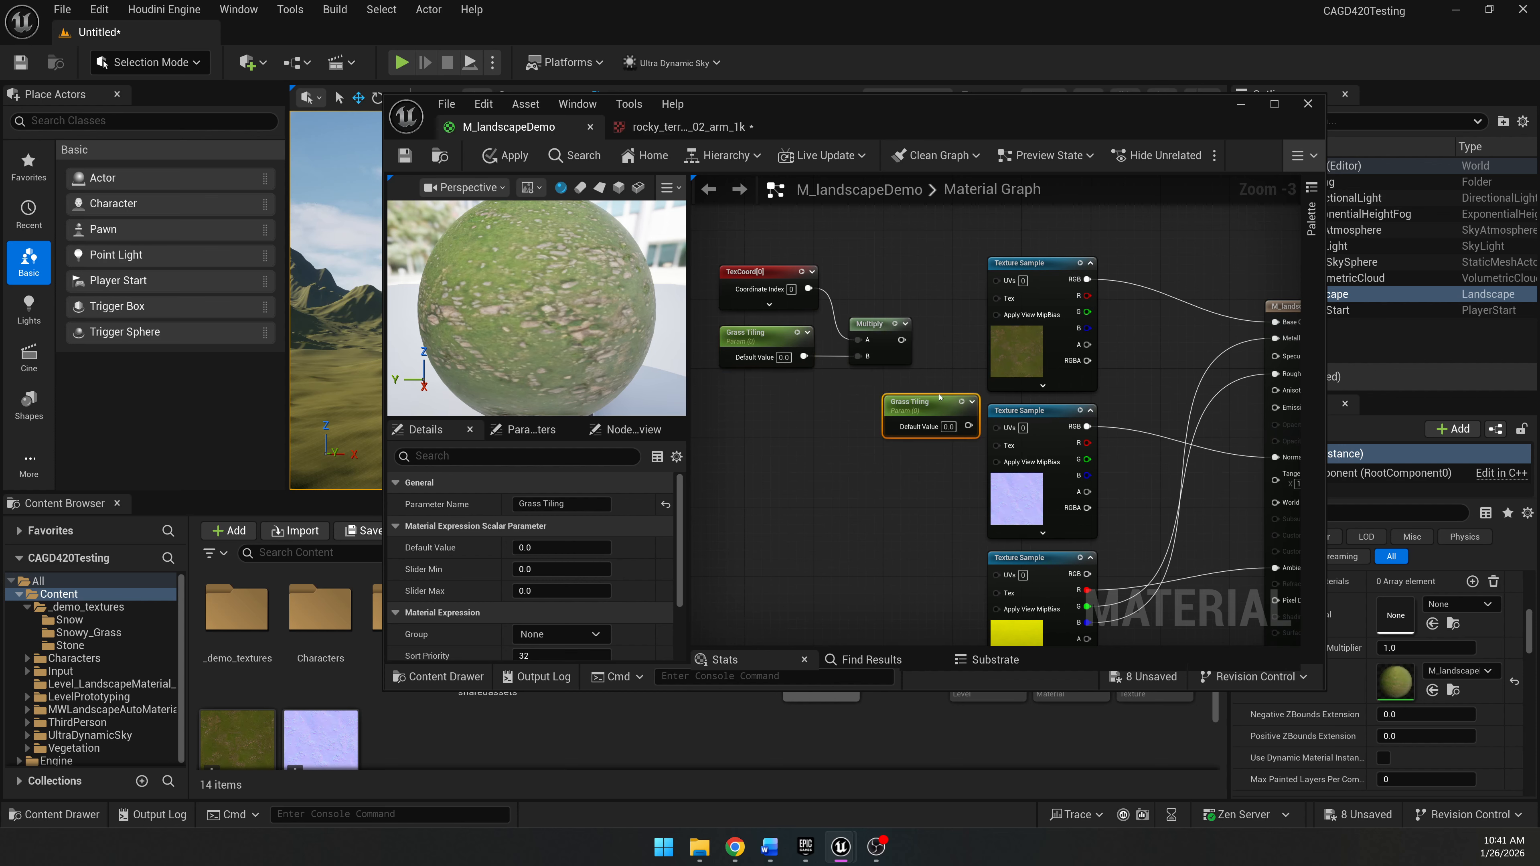
left_click_drag(934, 400, 767, 410)
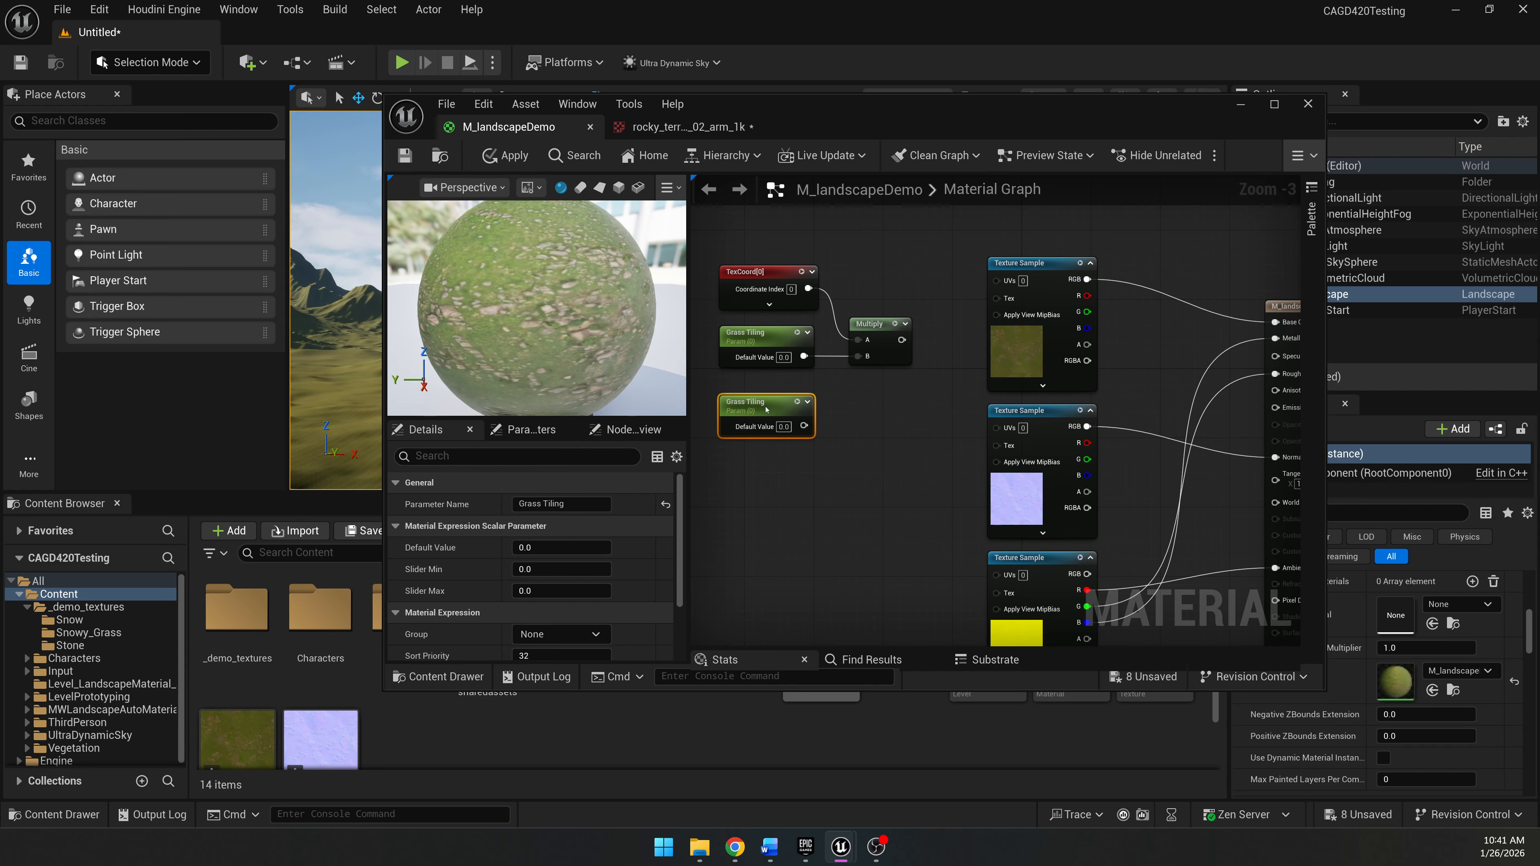
left_click(855, 475)
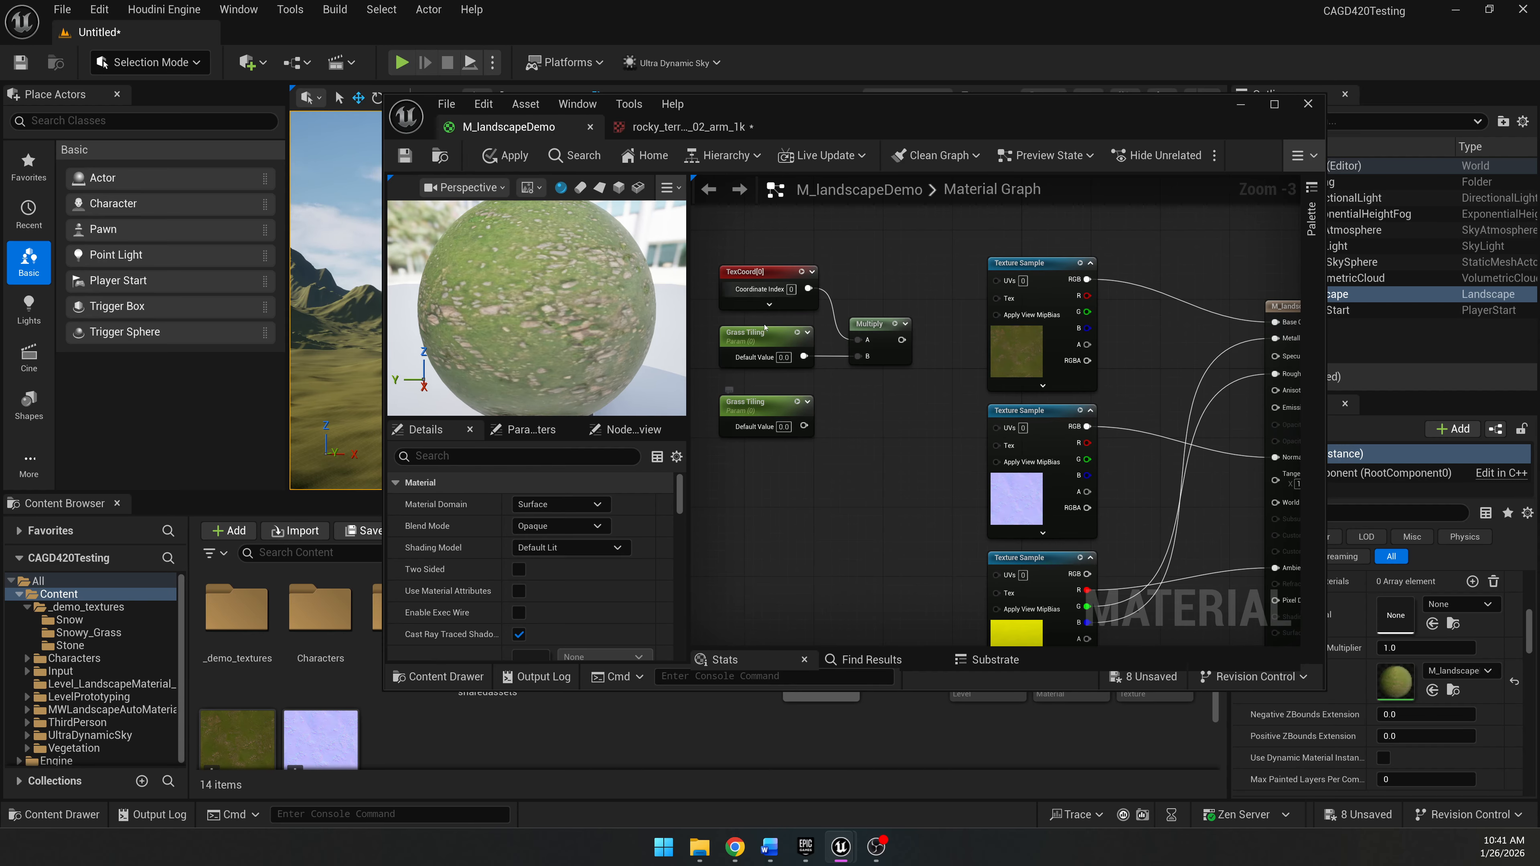
left_click(753, 413)
left_click_drag(754, 417, 758, 344)
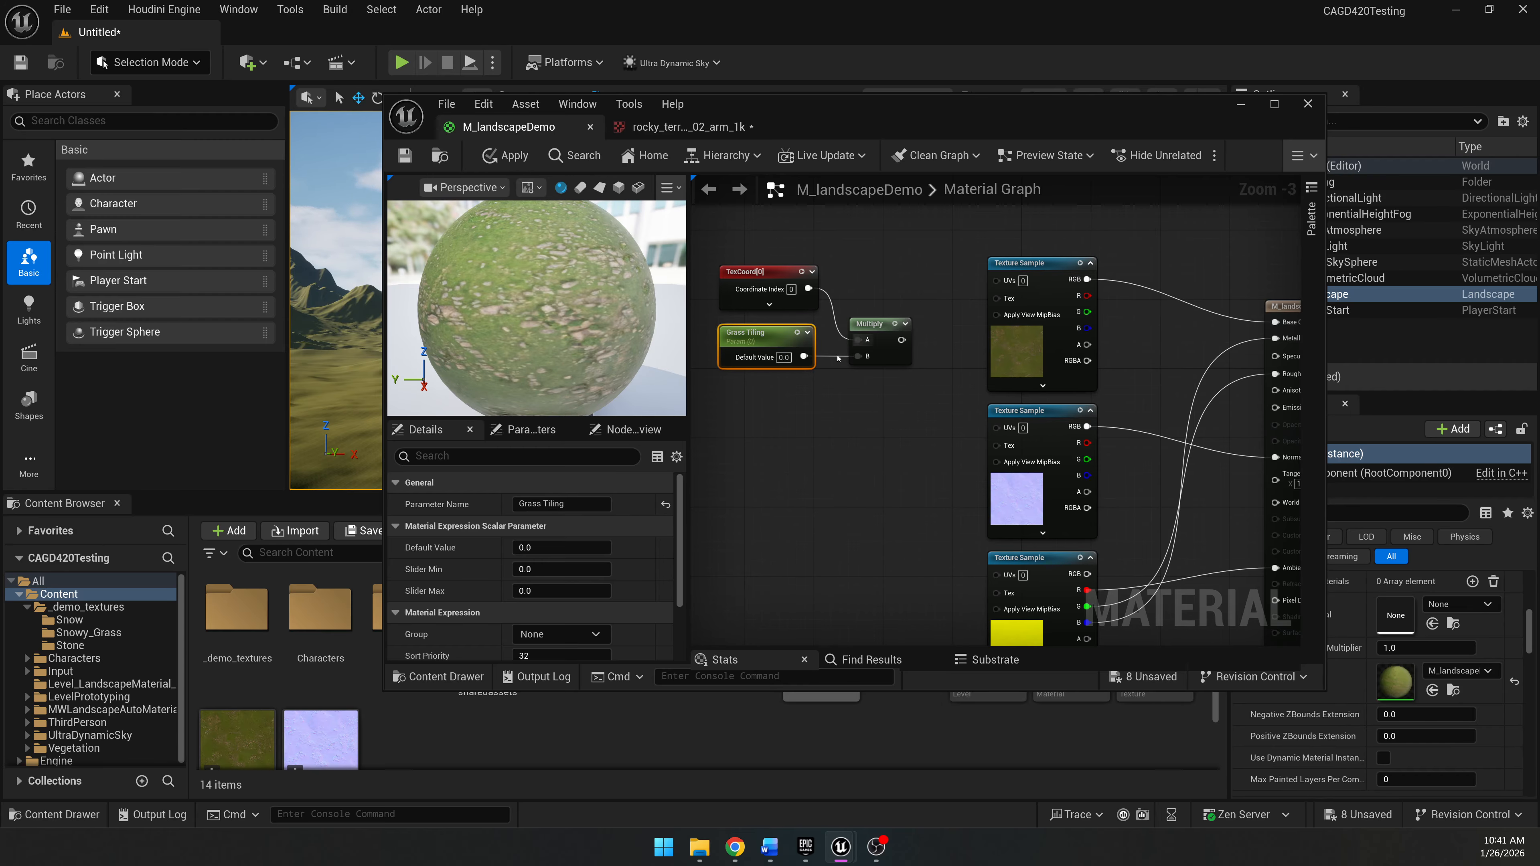
Connect the Multiply output to the UVs inputs of all three rocky terrain Texture Sample nodes.
left_click_drag(901, 340, 1017, 271)
scroll(895, 356, "up", 2)
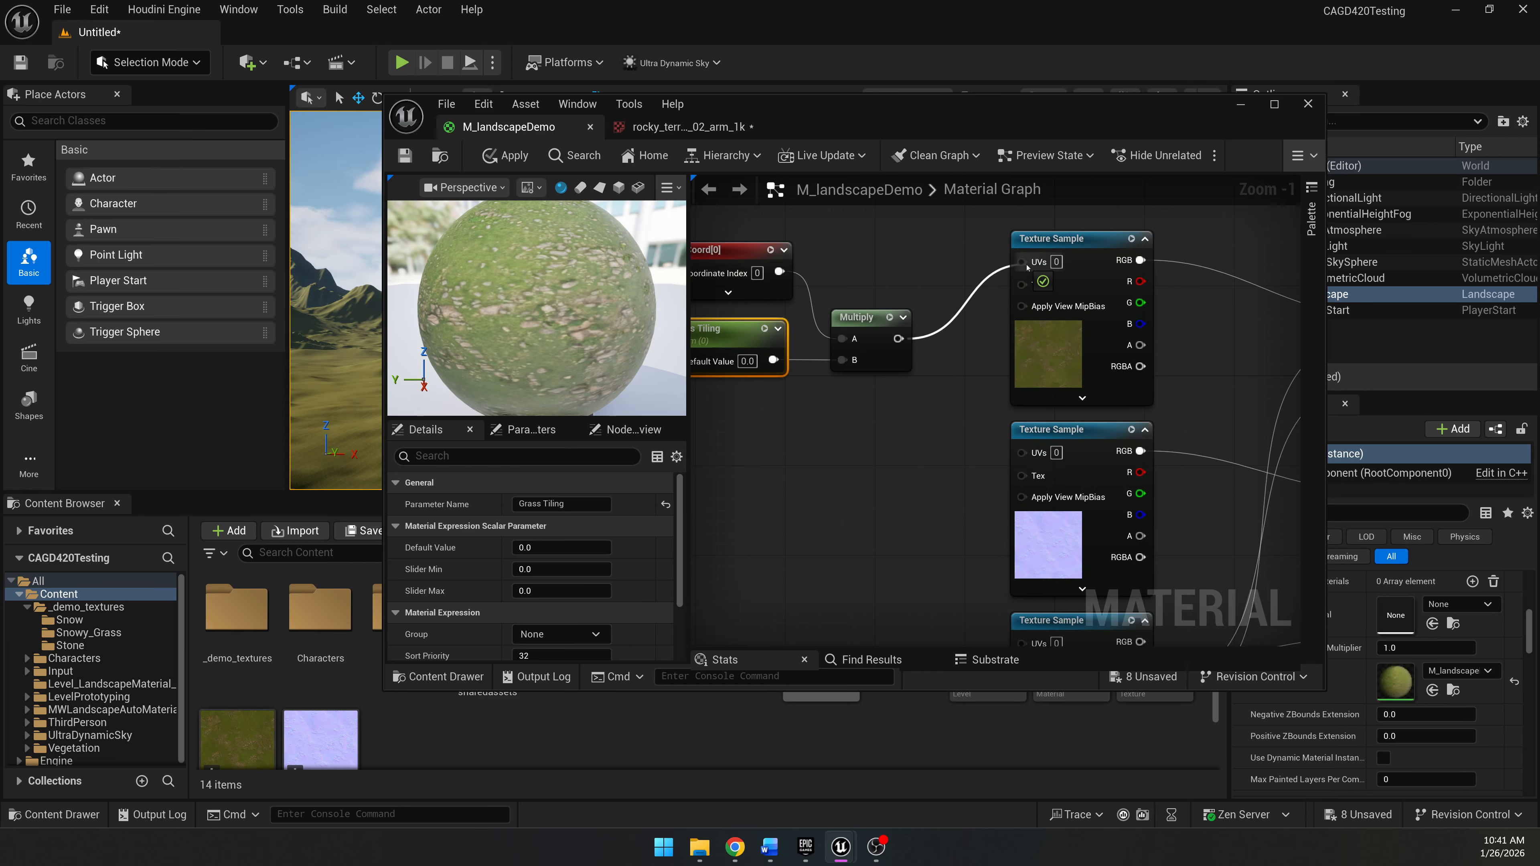
scroll(920, 381, "down", 1)
left_click_drag(897, 311, 1005, 407)
left_click_drag(897, 311, 1002, 572)
right_click_drag(827, 430, 868, 506)
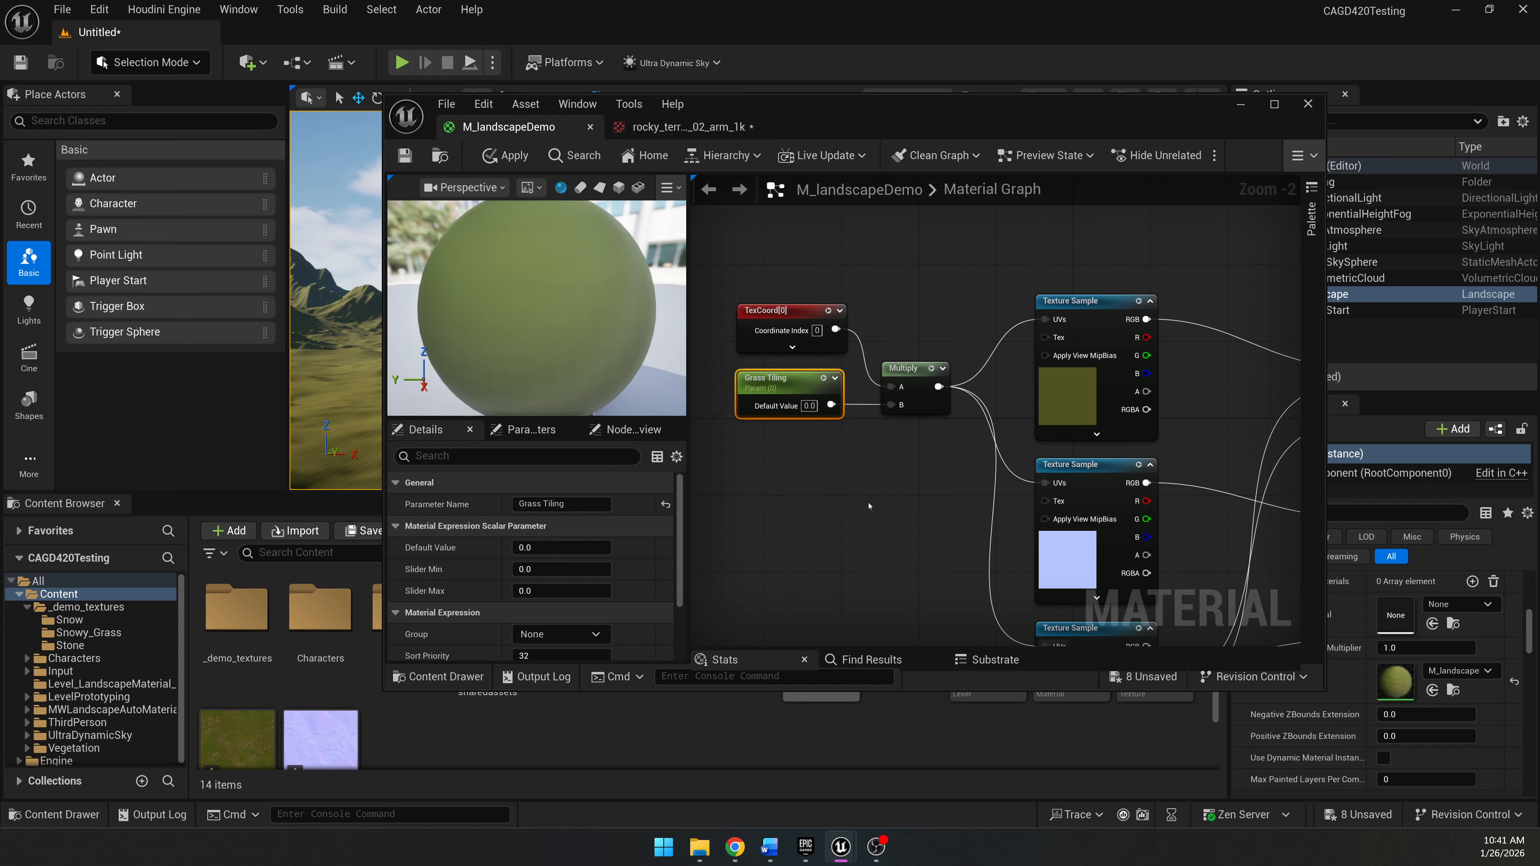
Move the material editor off the level viewport, save M_landscapeDemo and view the updated landscape.
left_click(785, 311)
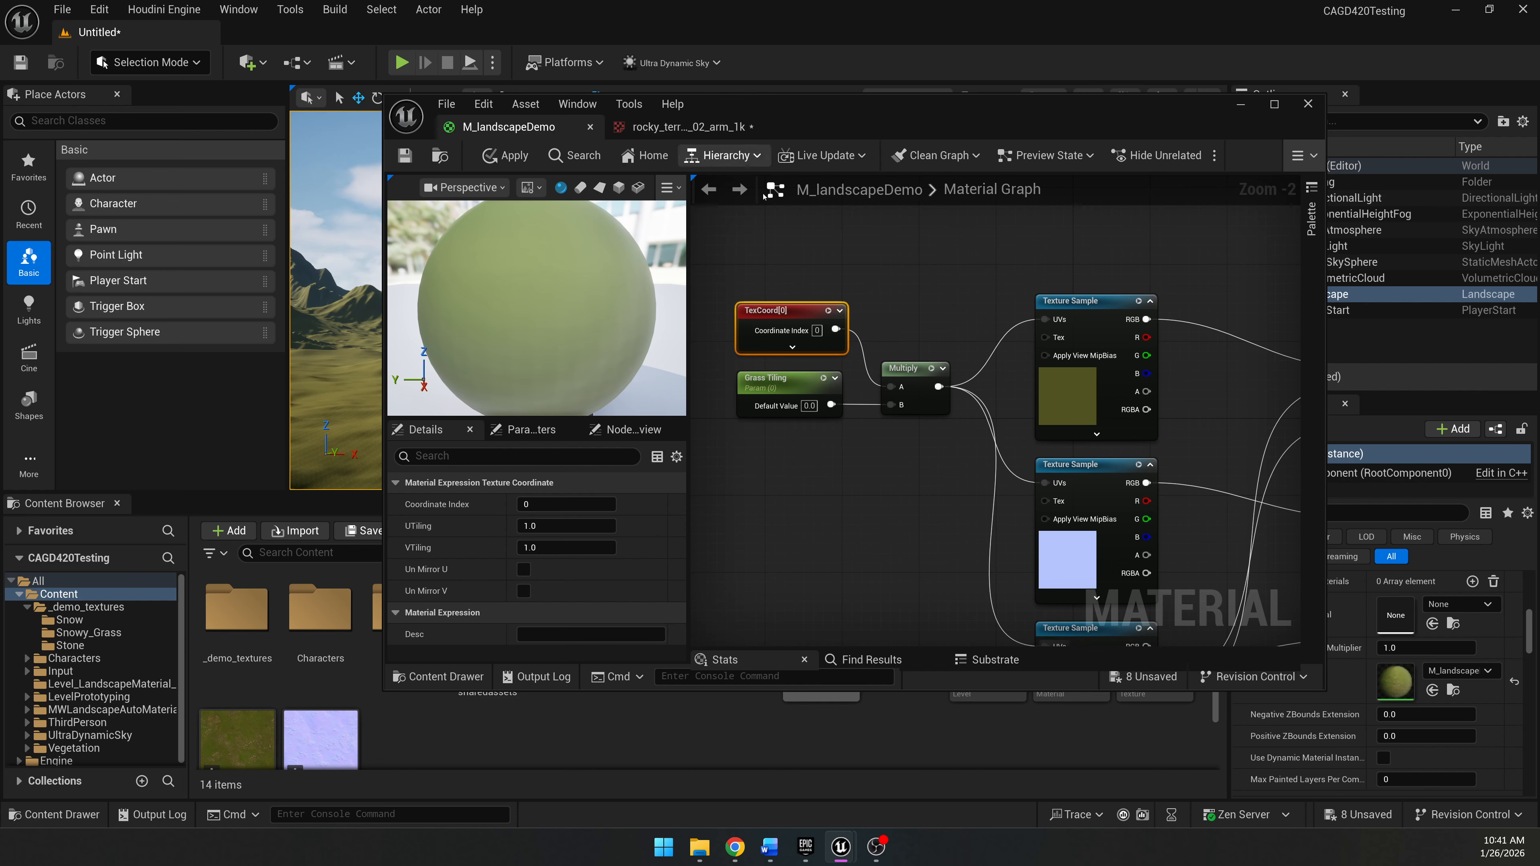
left_click_drag(814, 114, 1066, 456)
left_click(657, 497)
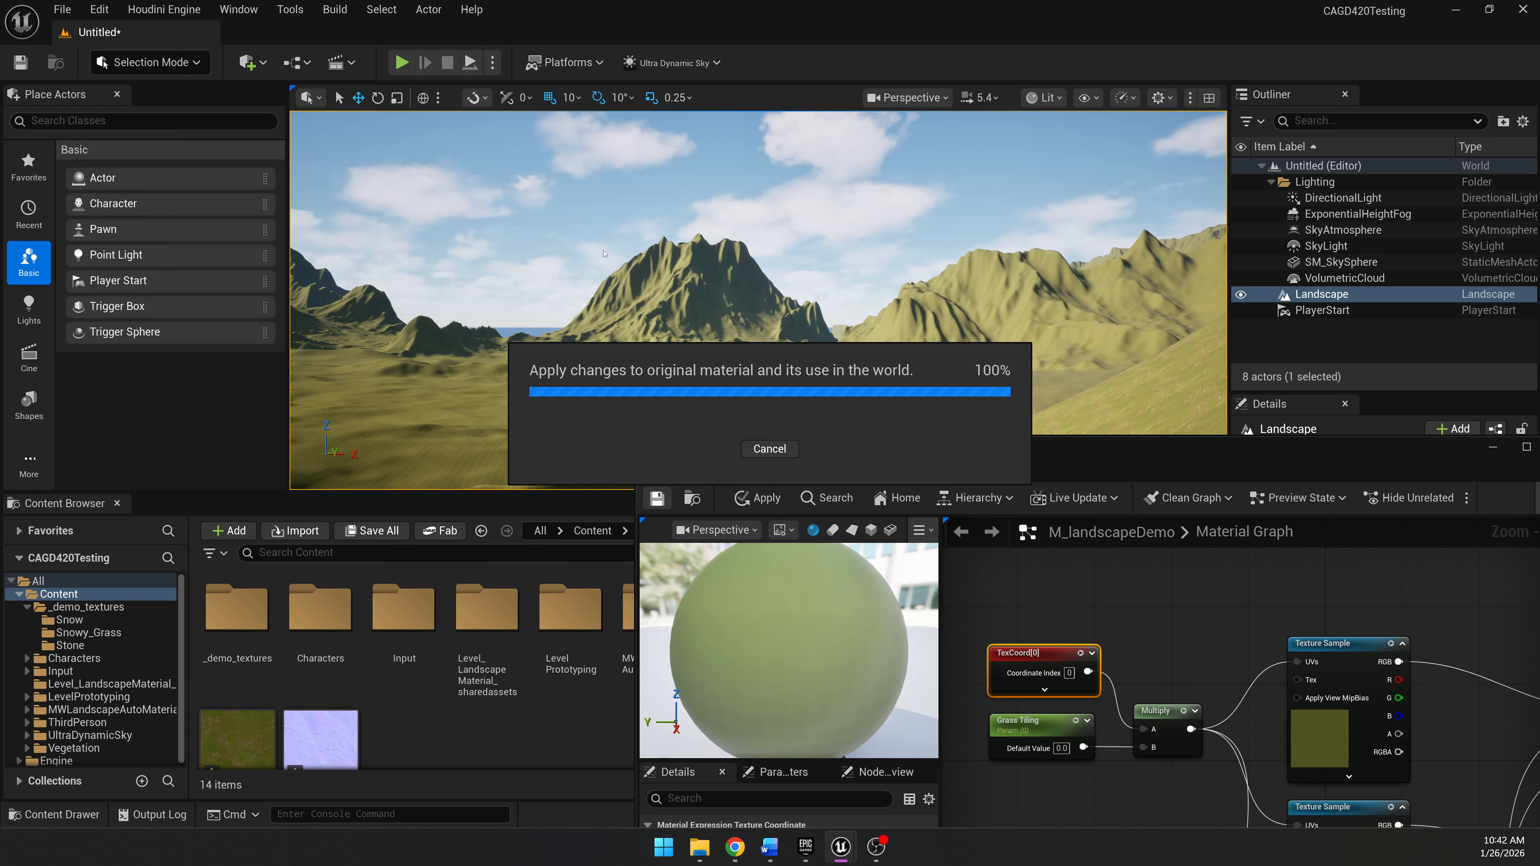
right_click_drag(591, 258, 840, 316)
left_click_drag(1098, 449, 1096, 366)
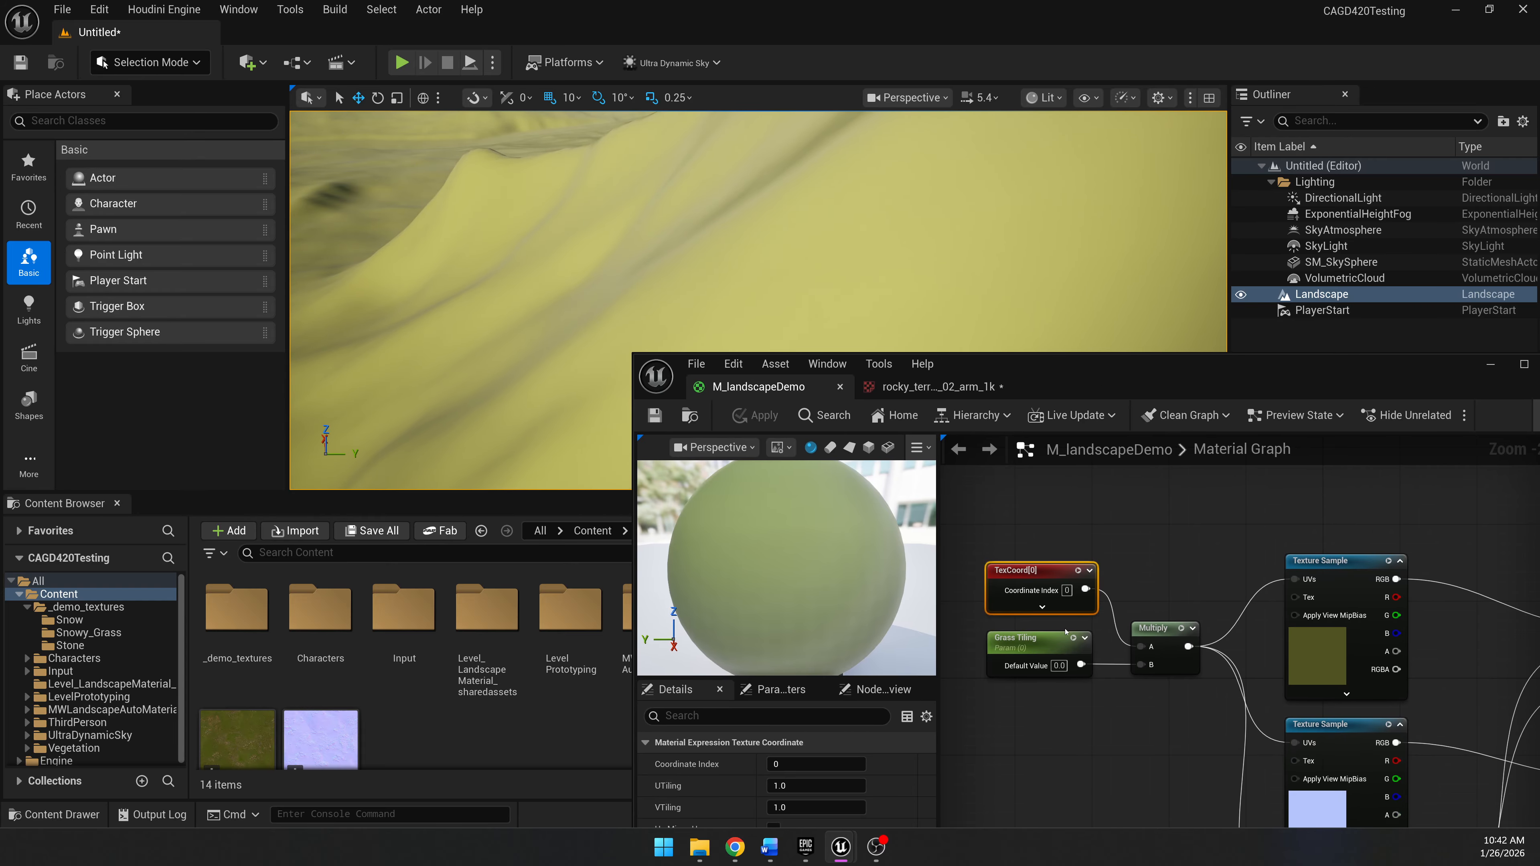
Set the Grass Tiling parameter's default value to 4 and save M_landscapeDemo, checking the tiling on the landscape.
left_click(1060, 665)
right_click_drag(587, 278, 472, 256)
left_click(1065, 665)
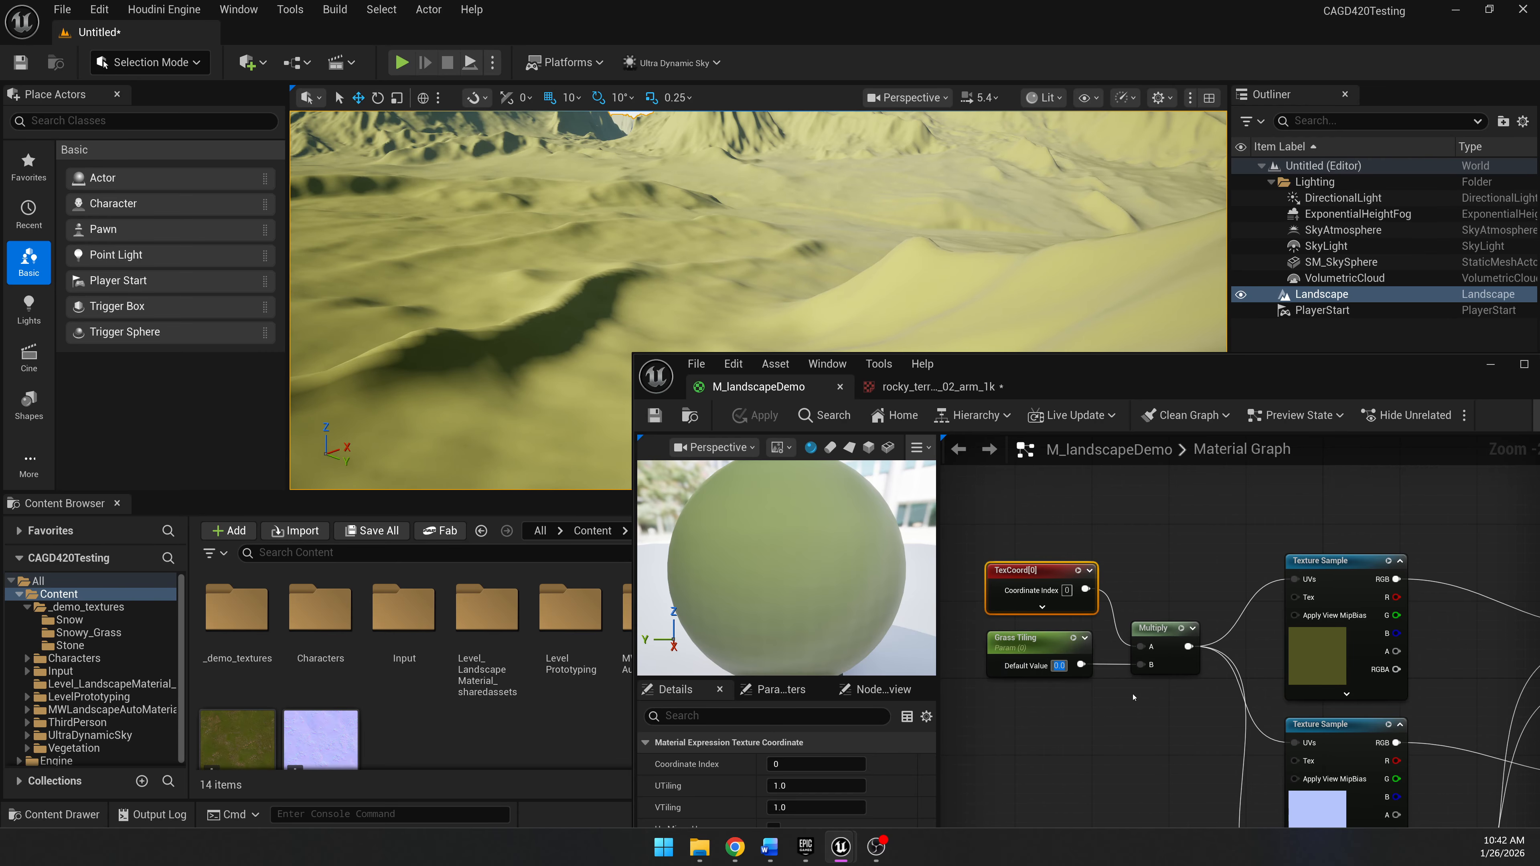
type("4")
key("Return")
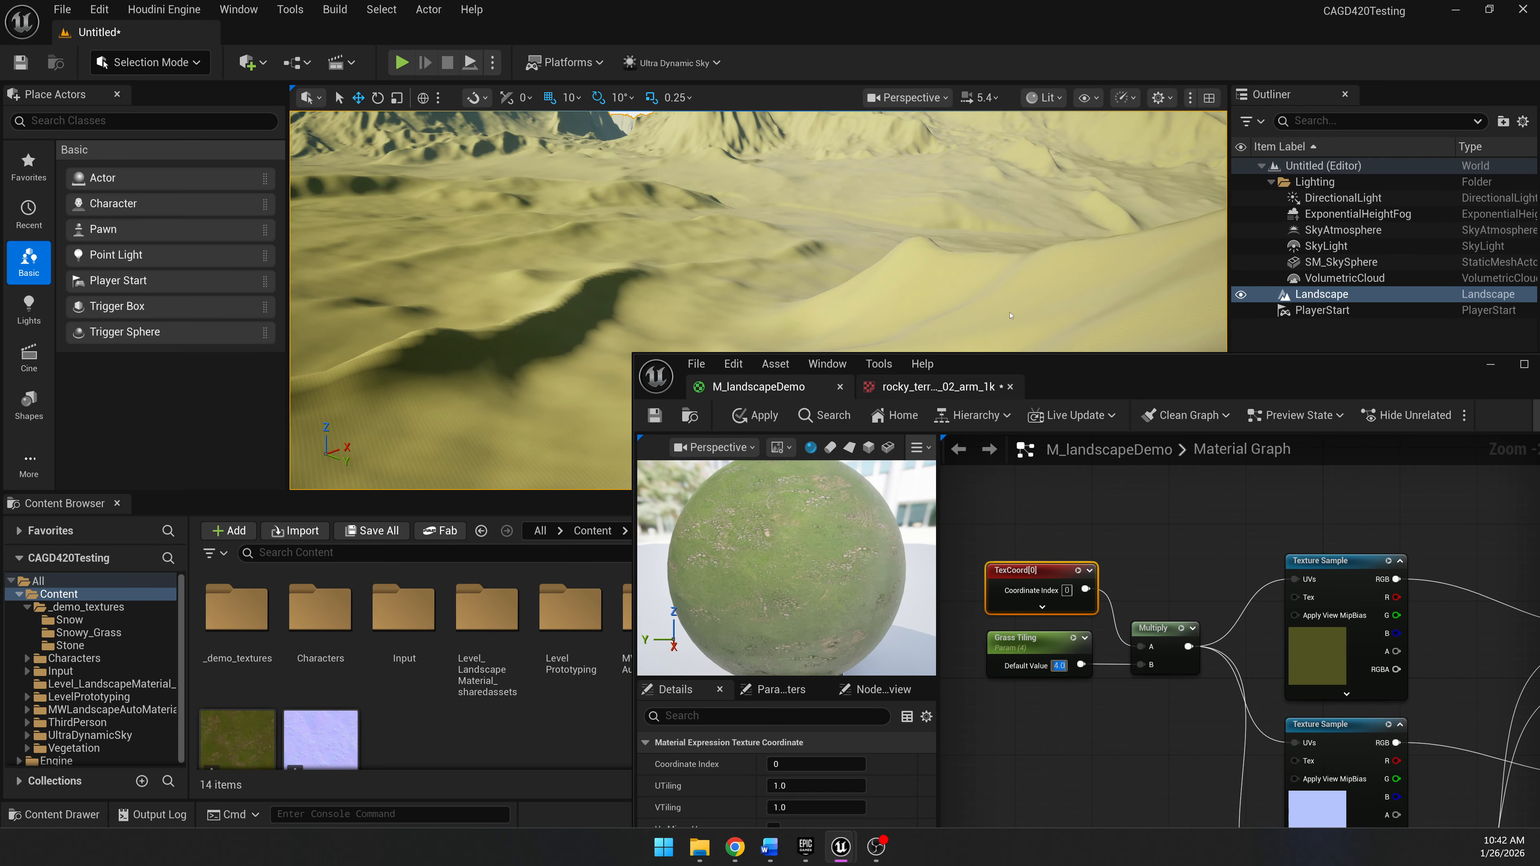
right_click_drag(806, 255, 1156, 335)
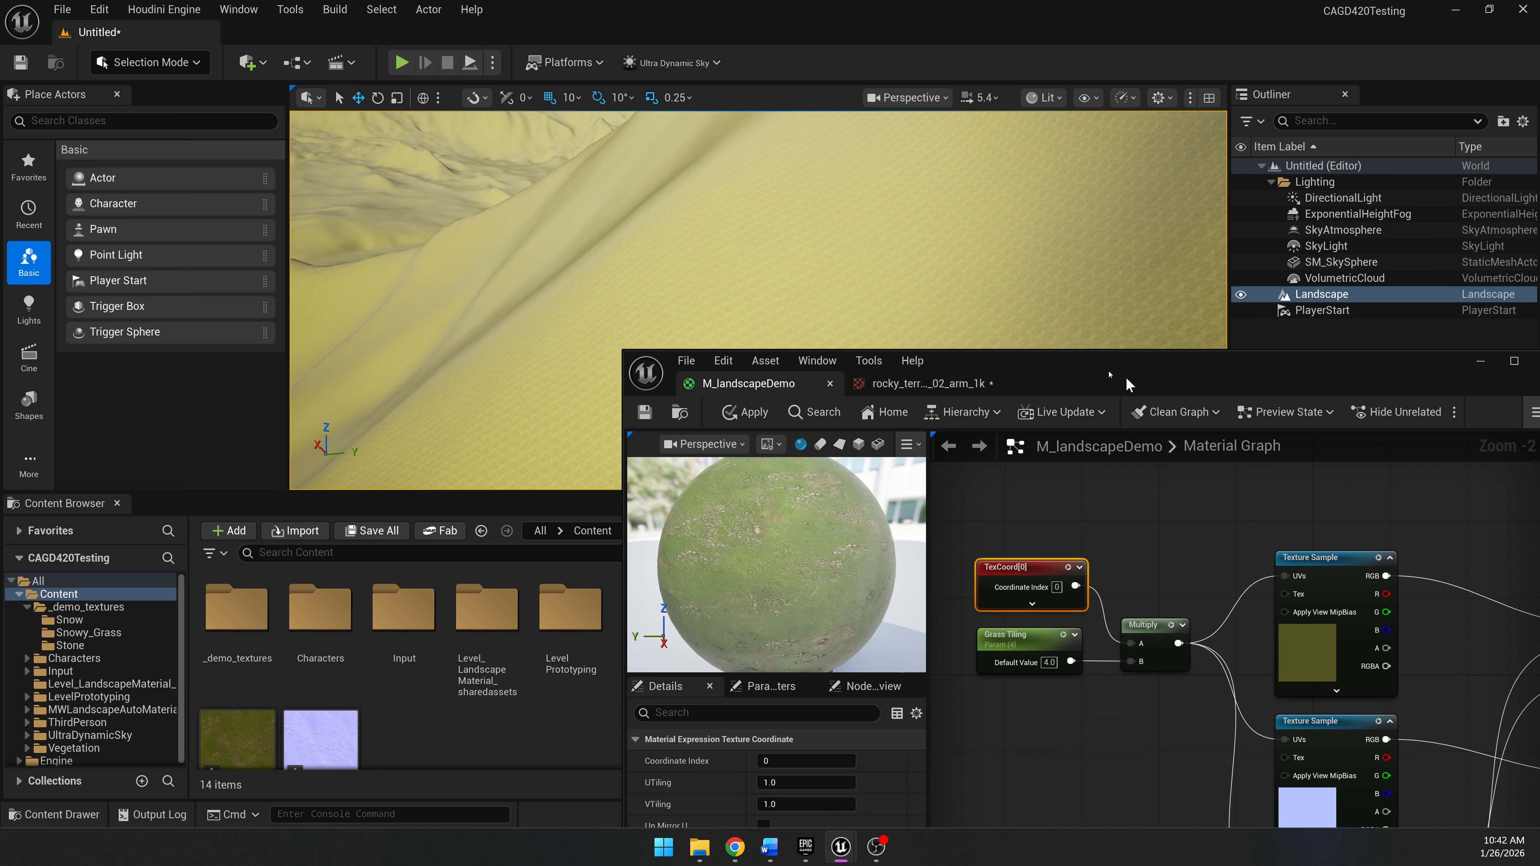
left_click_drag(1110, 379, 818, 203)
left_click(363, 239)
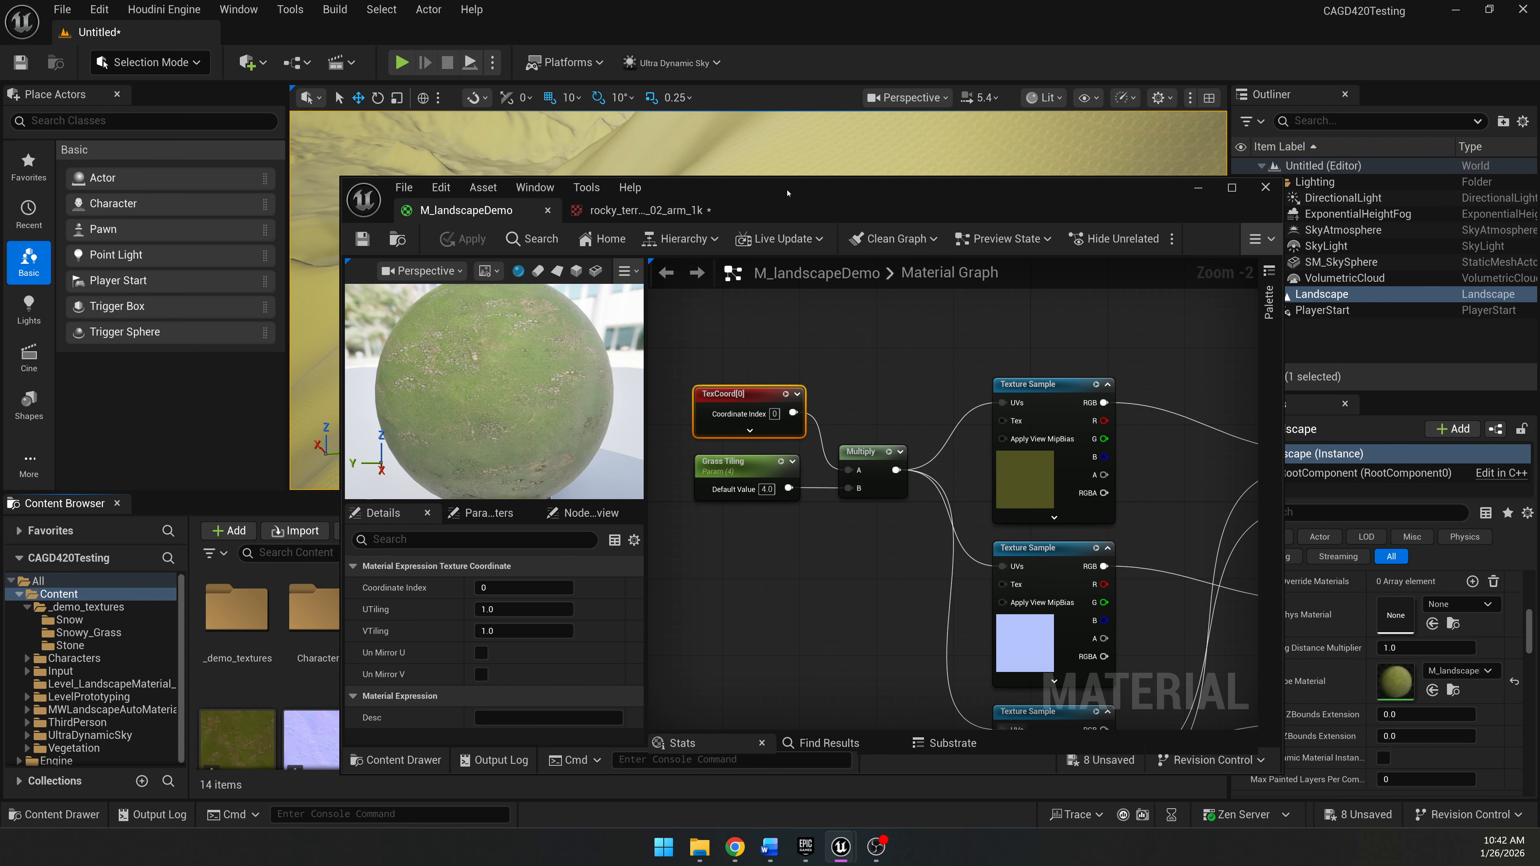
Minimize the material editor and create a material instance of M_landscapeDemo named MI_landscapeDemo.
left_click(1198, 188)
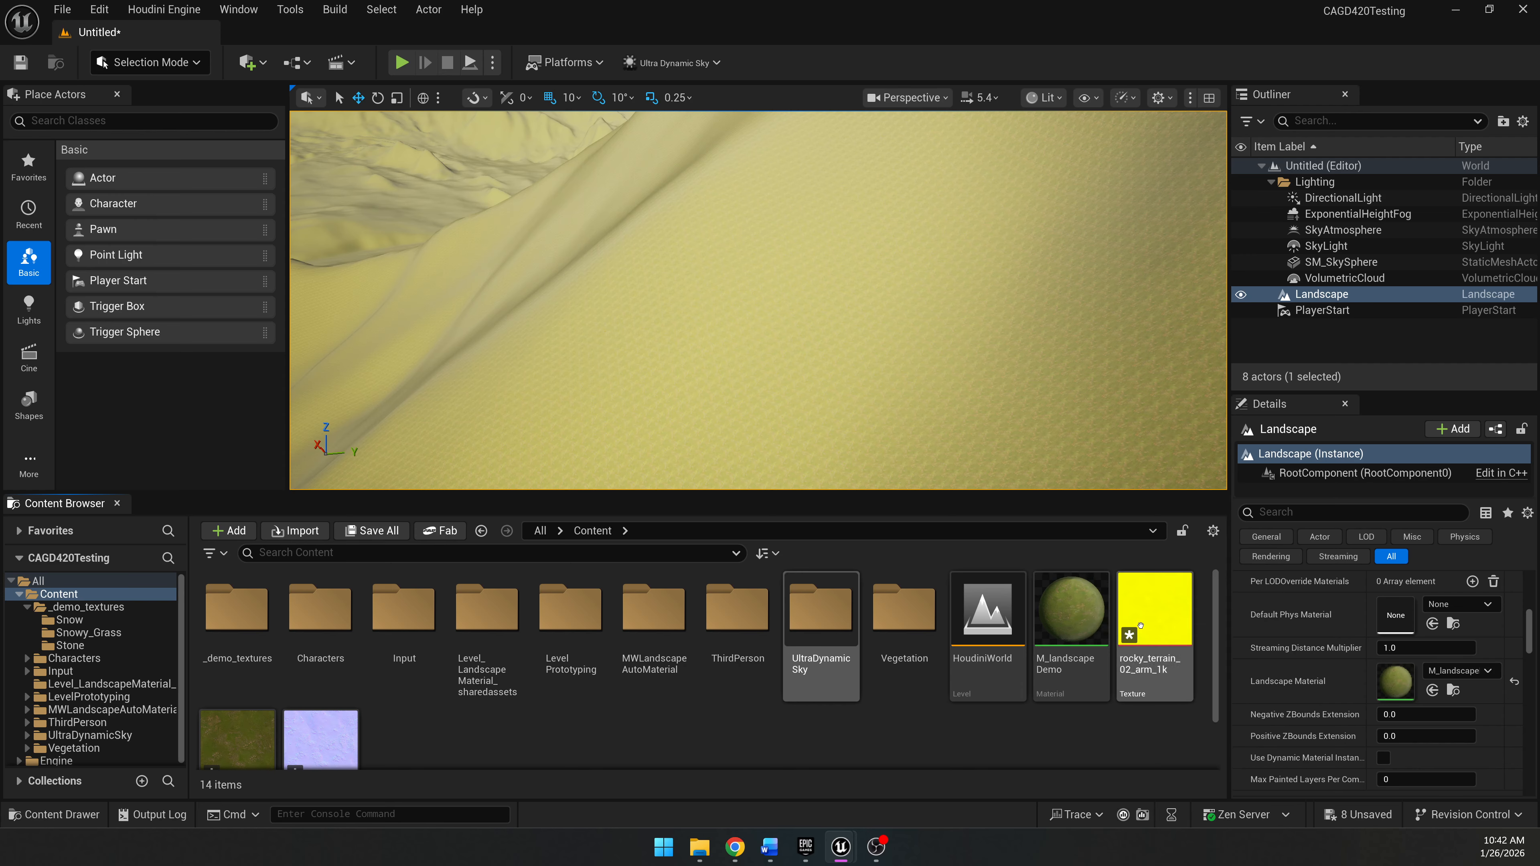
left_click(1072, 612)
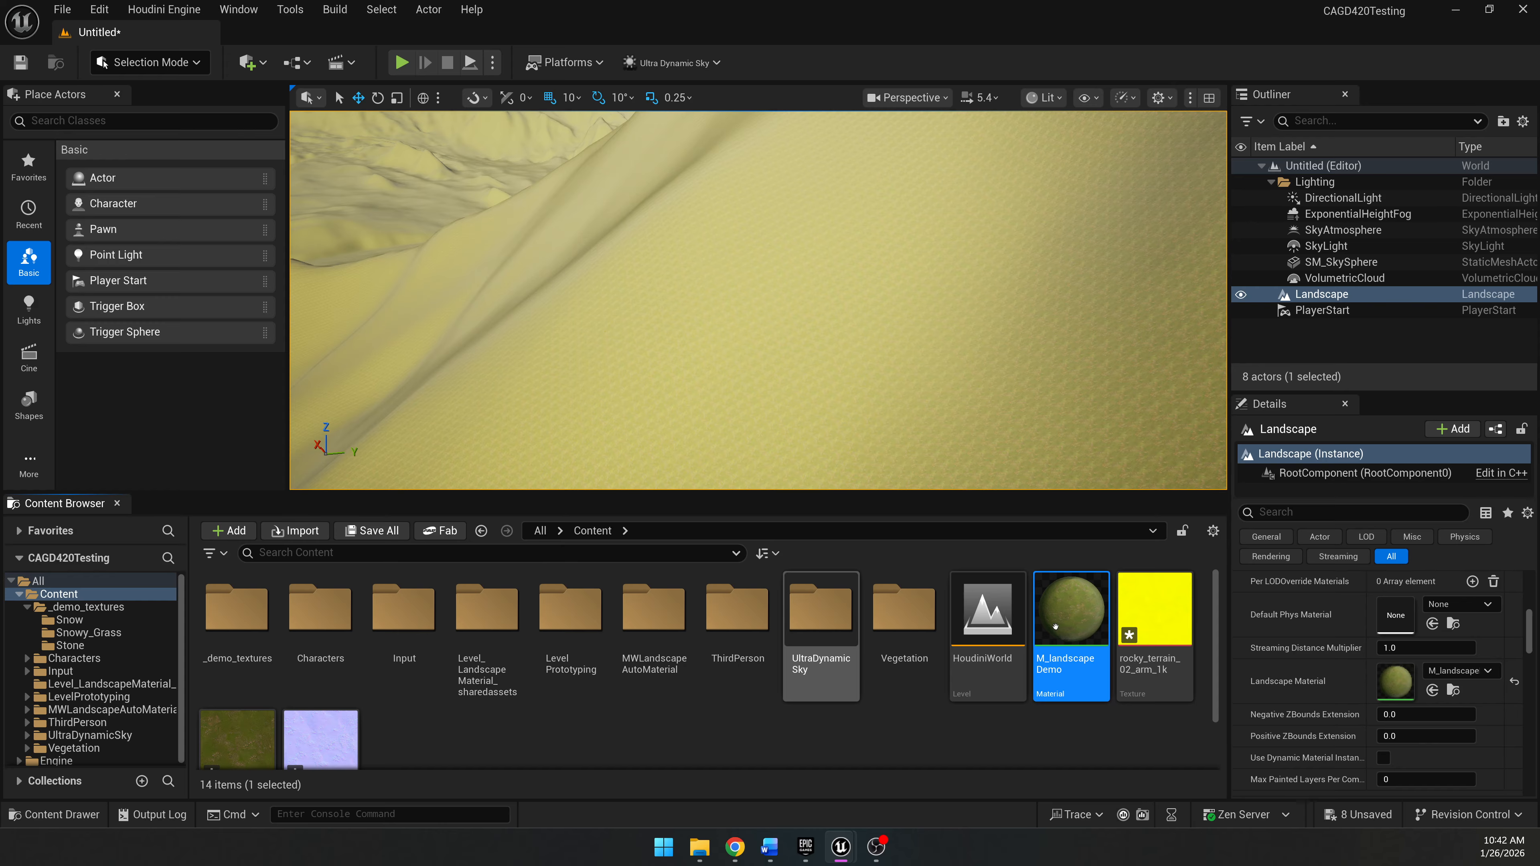
right_click(1071, 595)
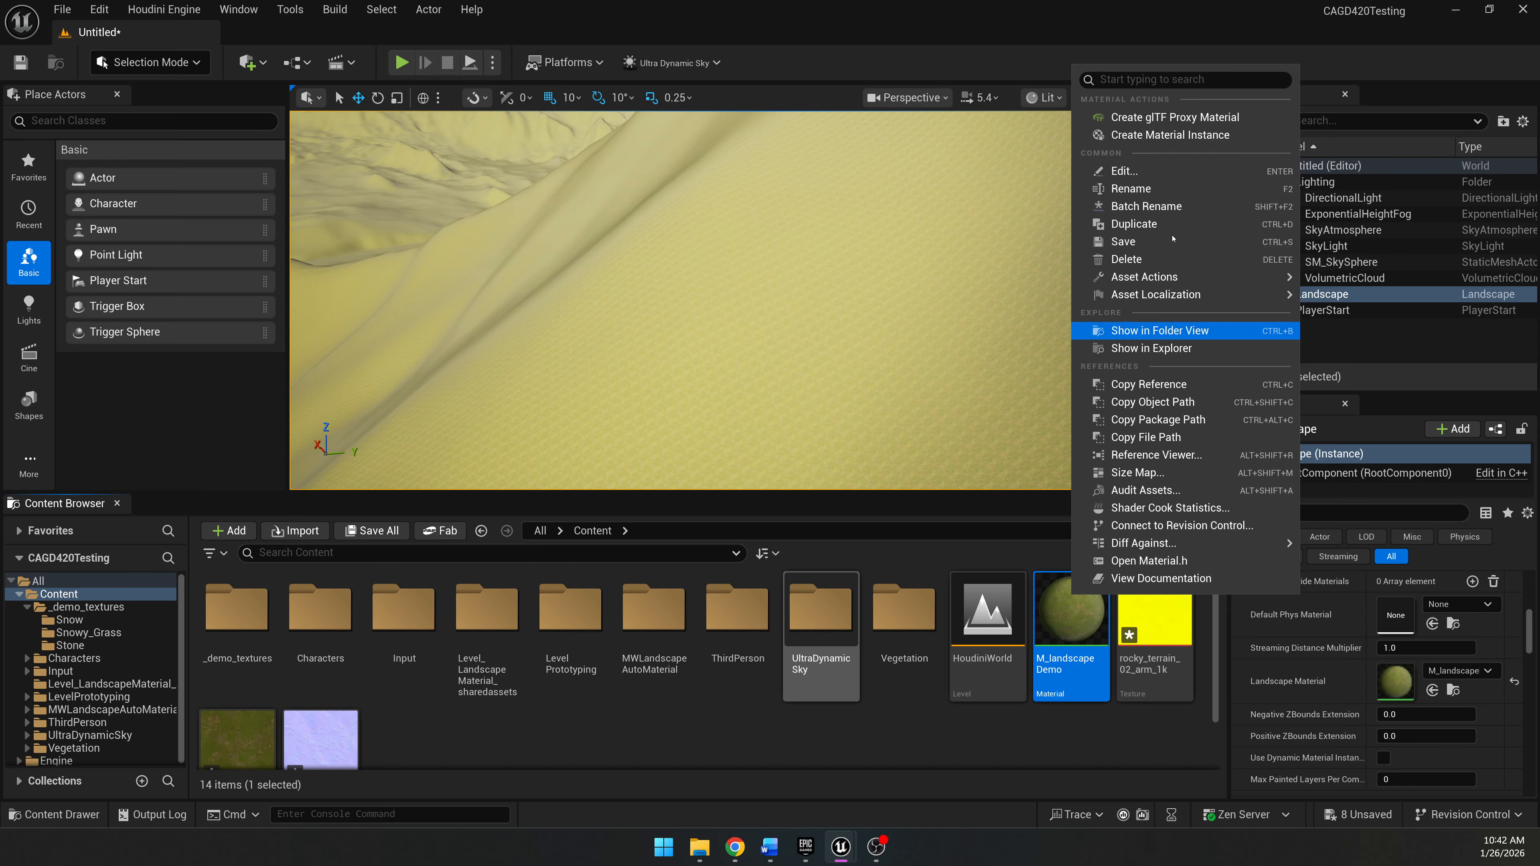
left_click(1170, 135)
key("Right")
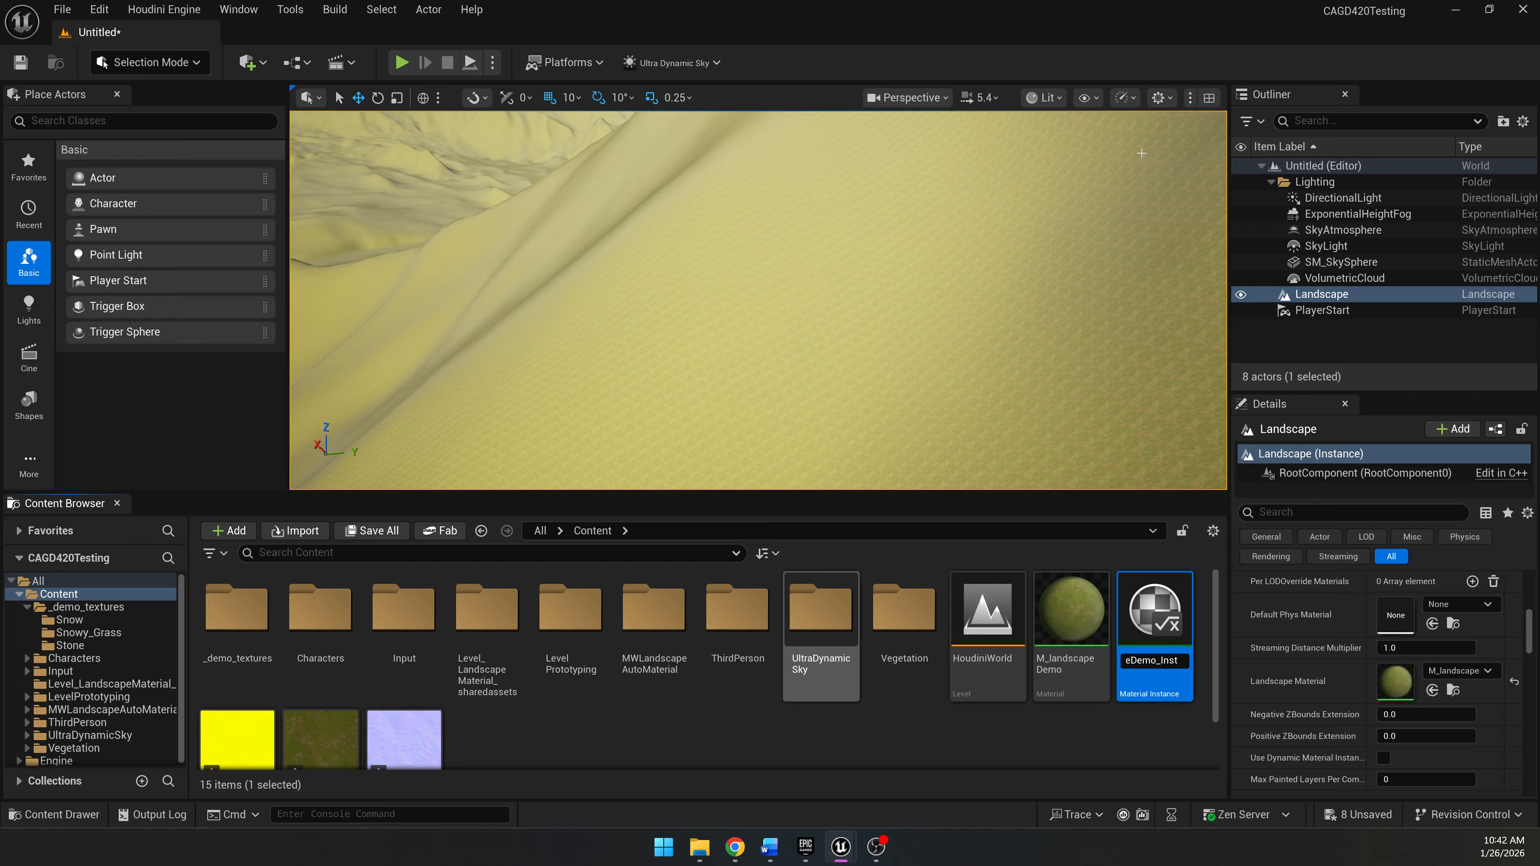
key("BackSpace")
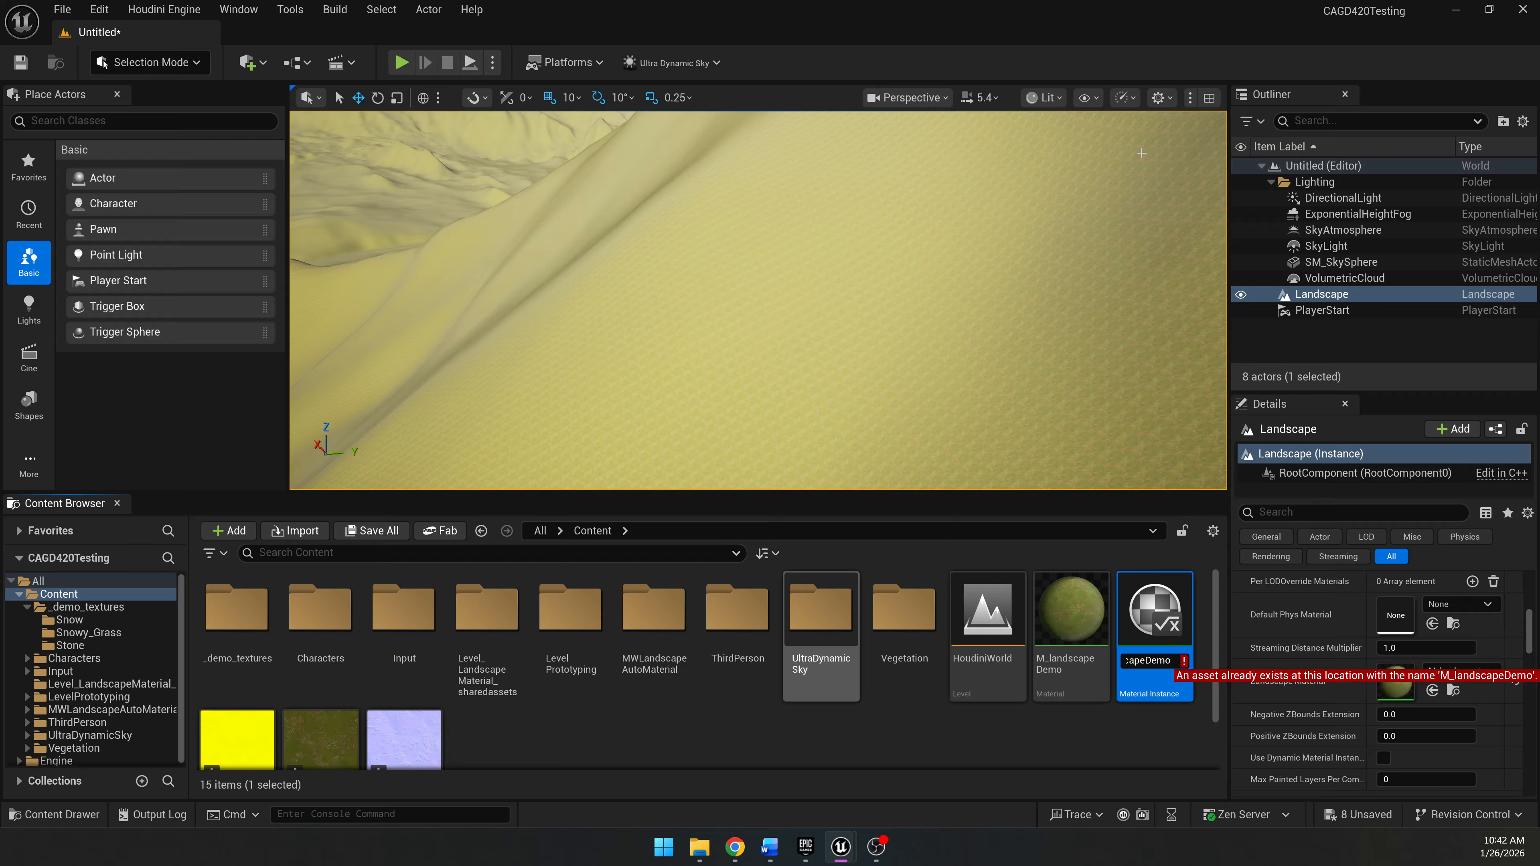
type("I")
key("Return")
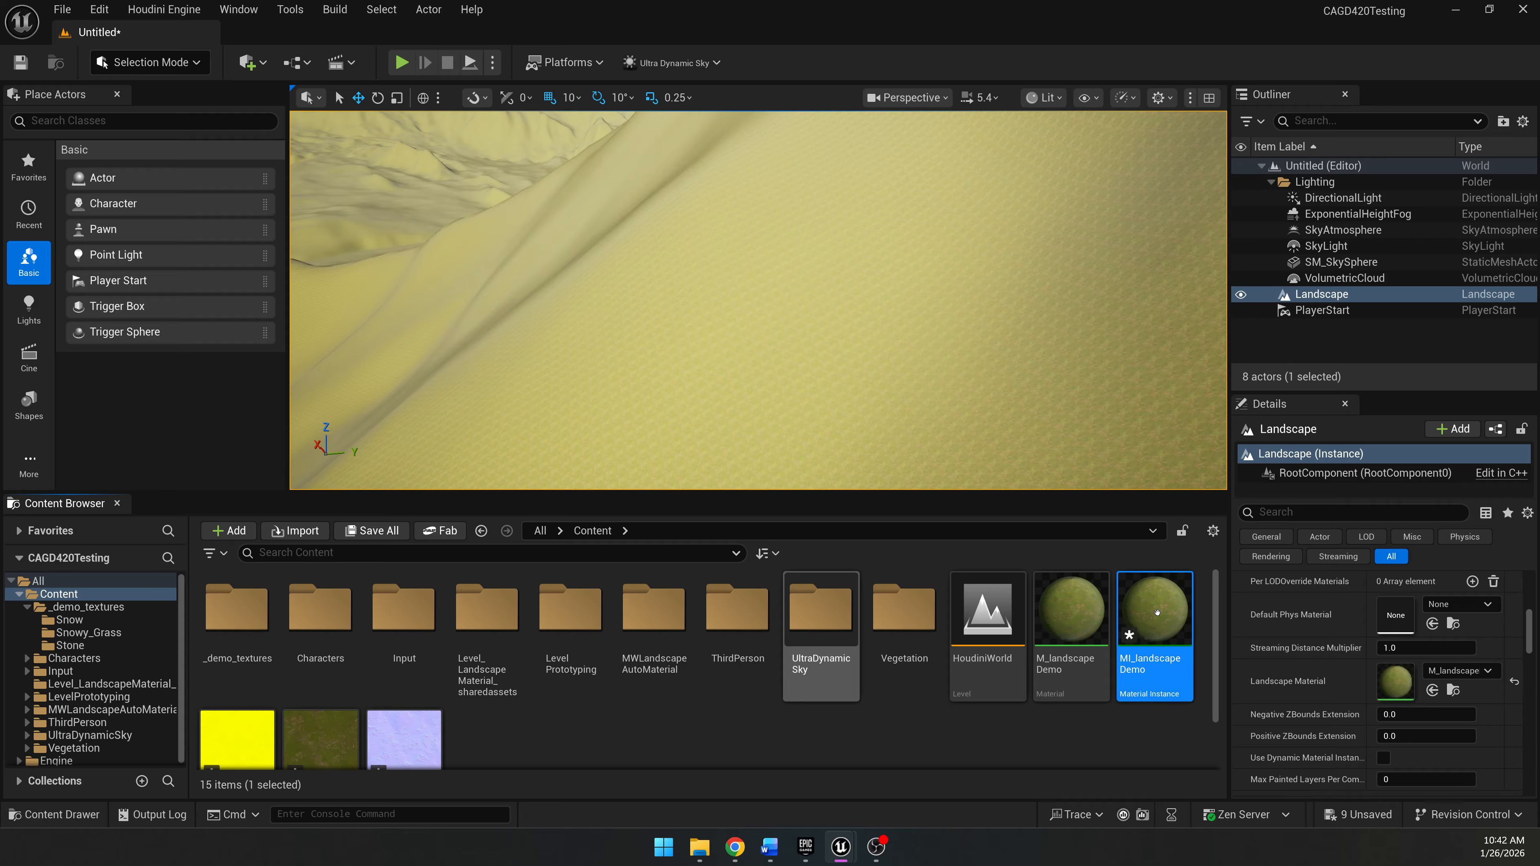
Assign MI_landscapeDemo as the Landscape actor's landscape material.
left_click_drag(1155, 607, 1405, 681)
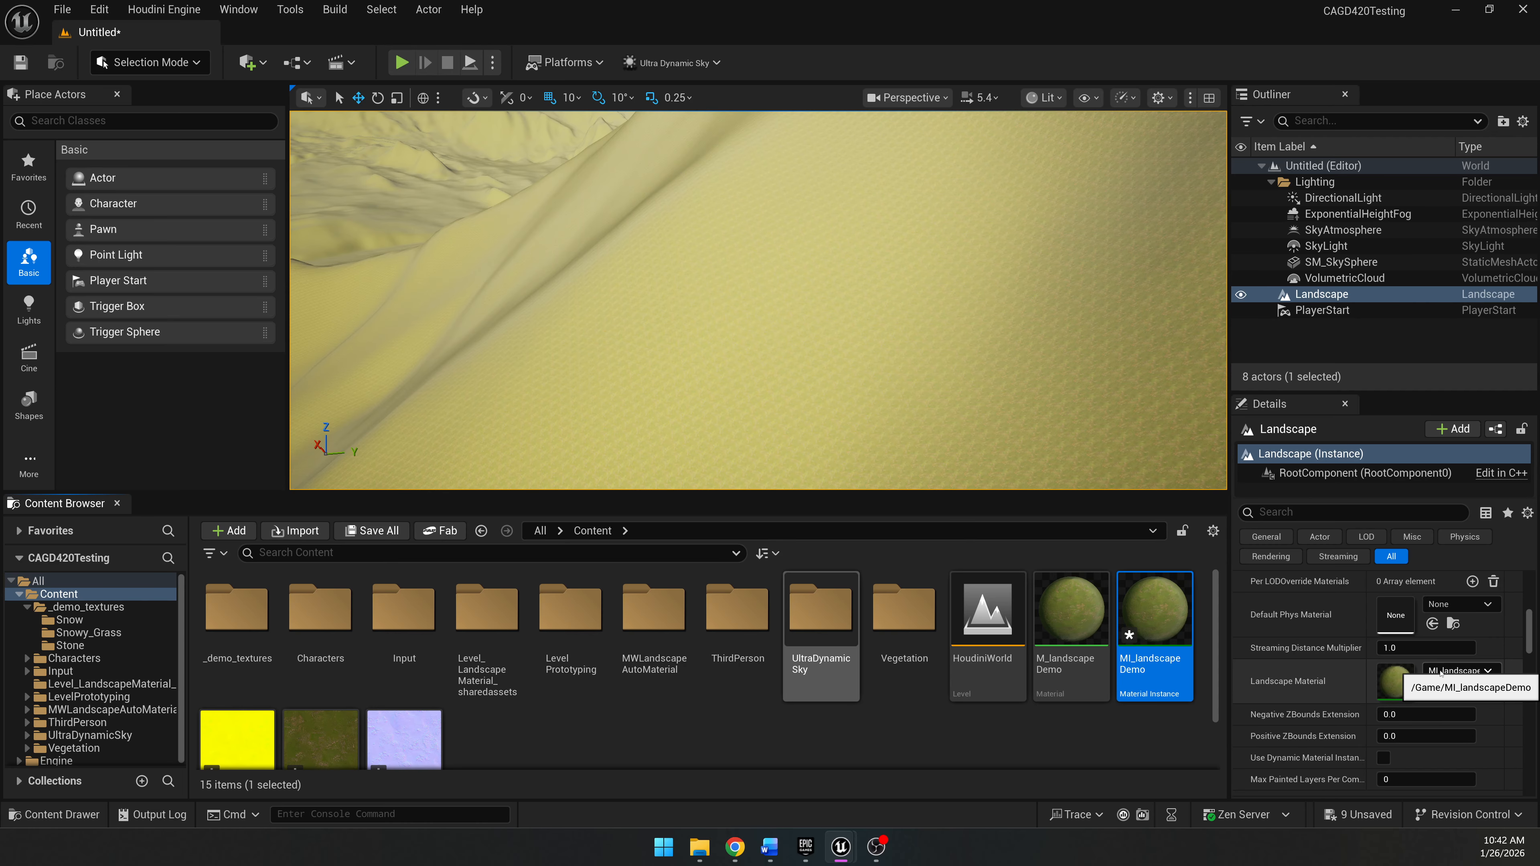
right_click_drag(938, 343, 909, 343)
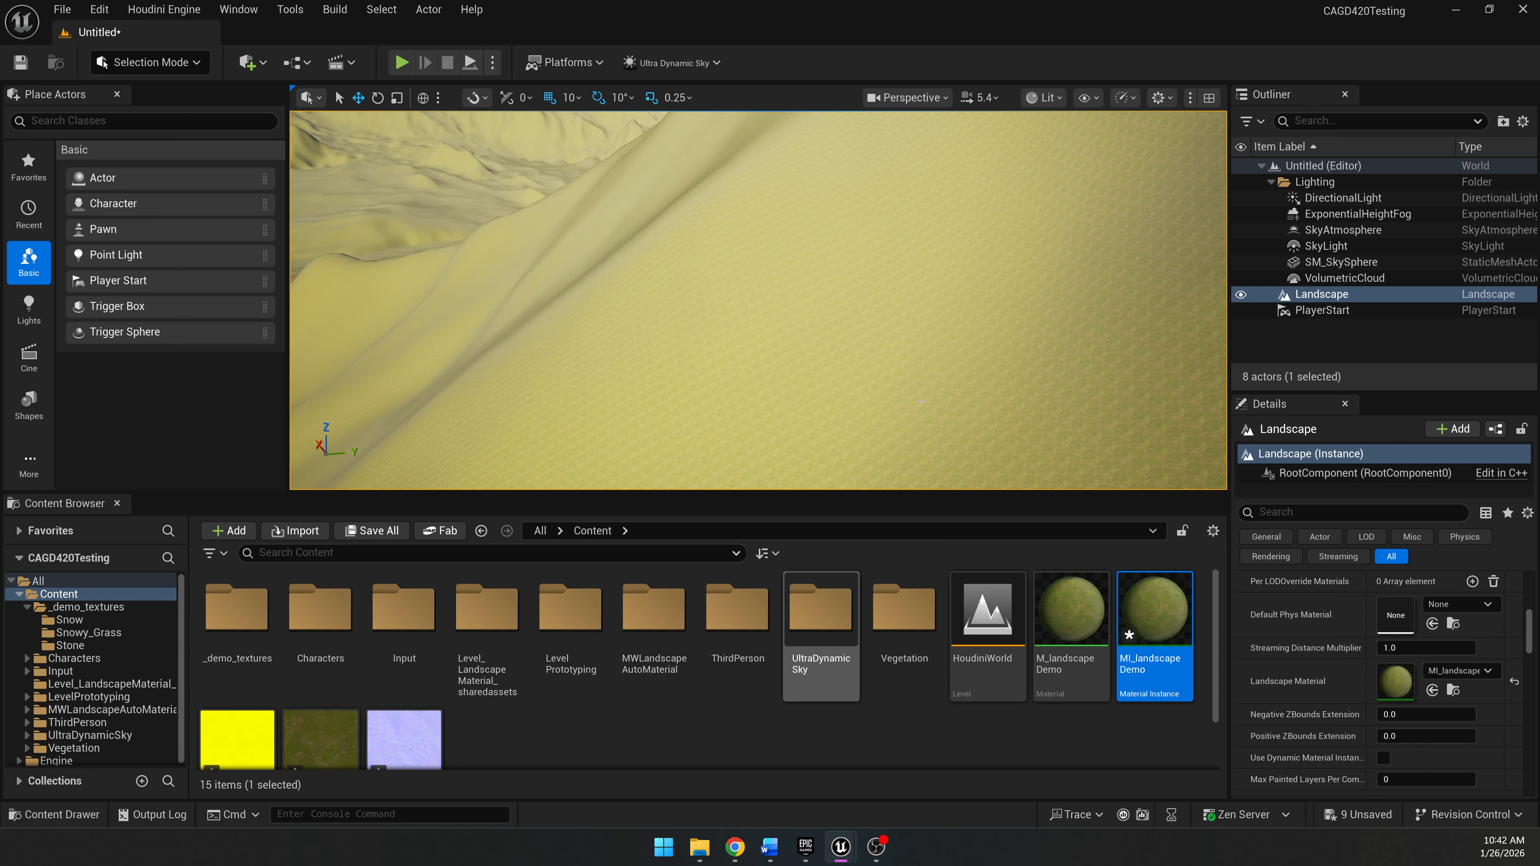
left_click(1142, 765)
Open MI_landscapeDemo beside the visible landscape, widen its parameter details and enable the Grass Tiling override.
left_click(1173, 627)
double_click(1155, 607)
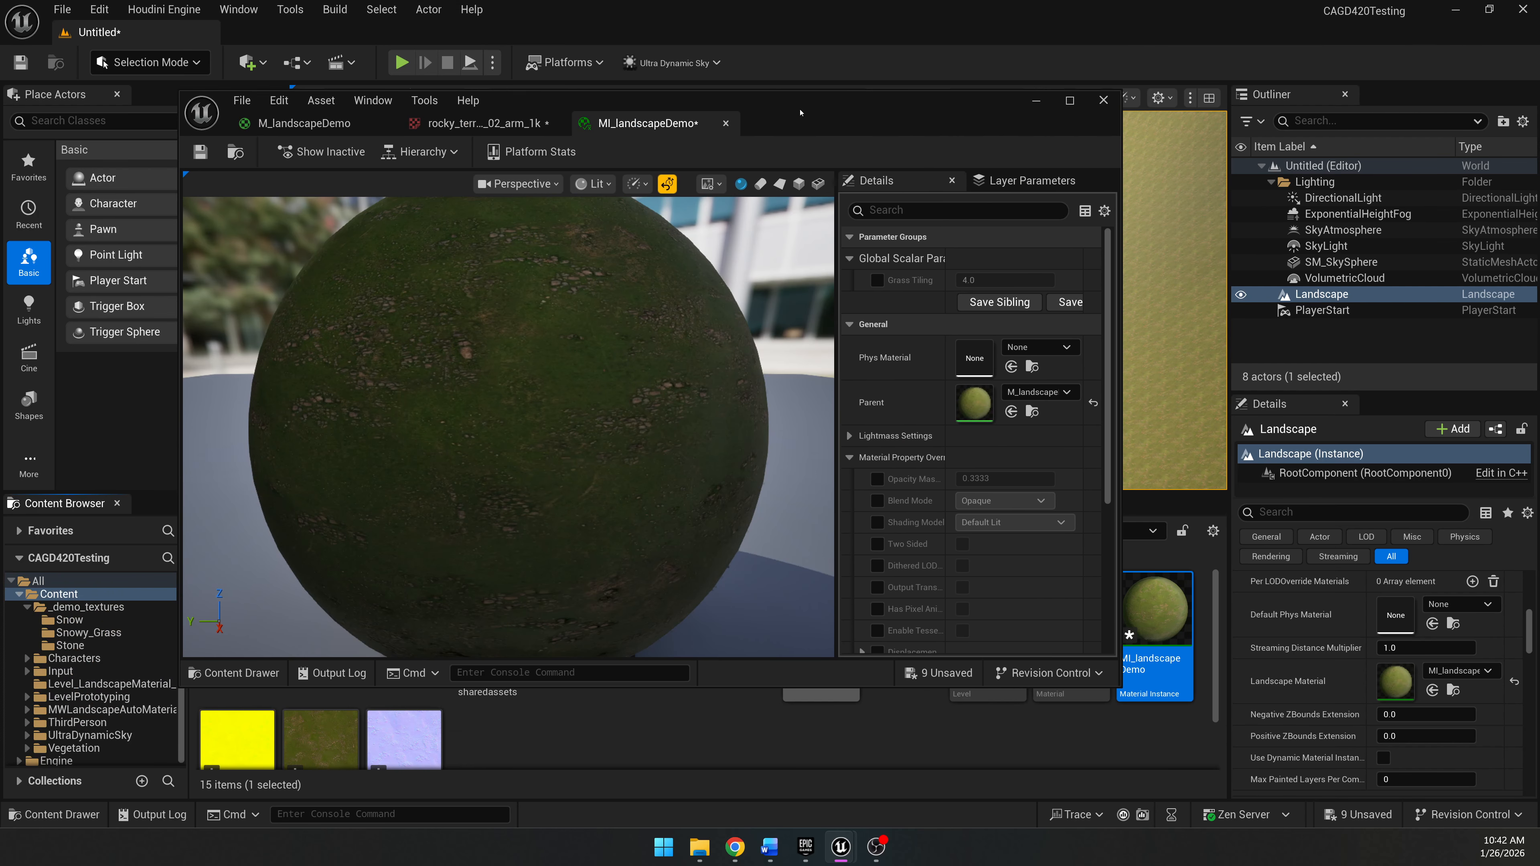
left_click_drag(800, 112, 1200, 145)
scroll(1031, 397, "down", 3)
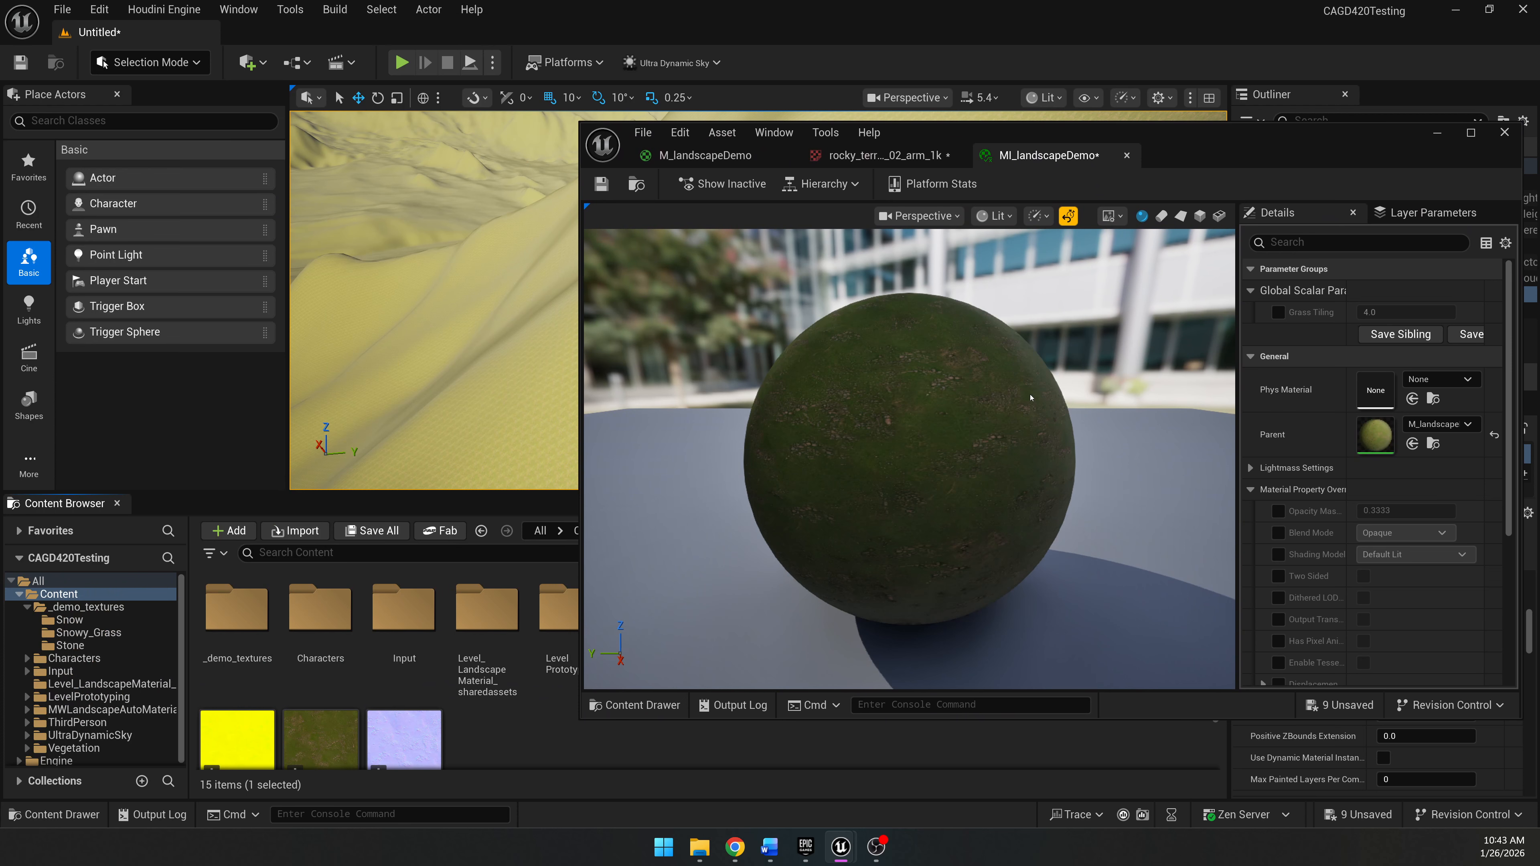
left_click_drag(1238, 340, 1140, 351)
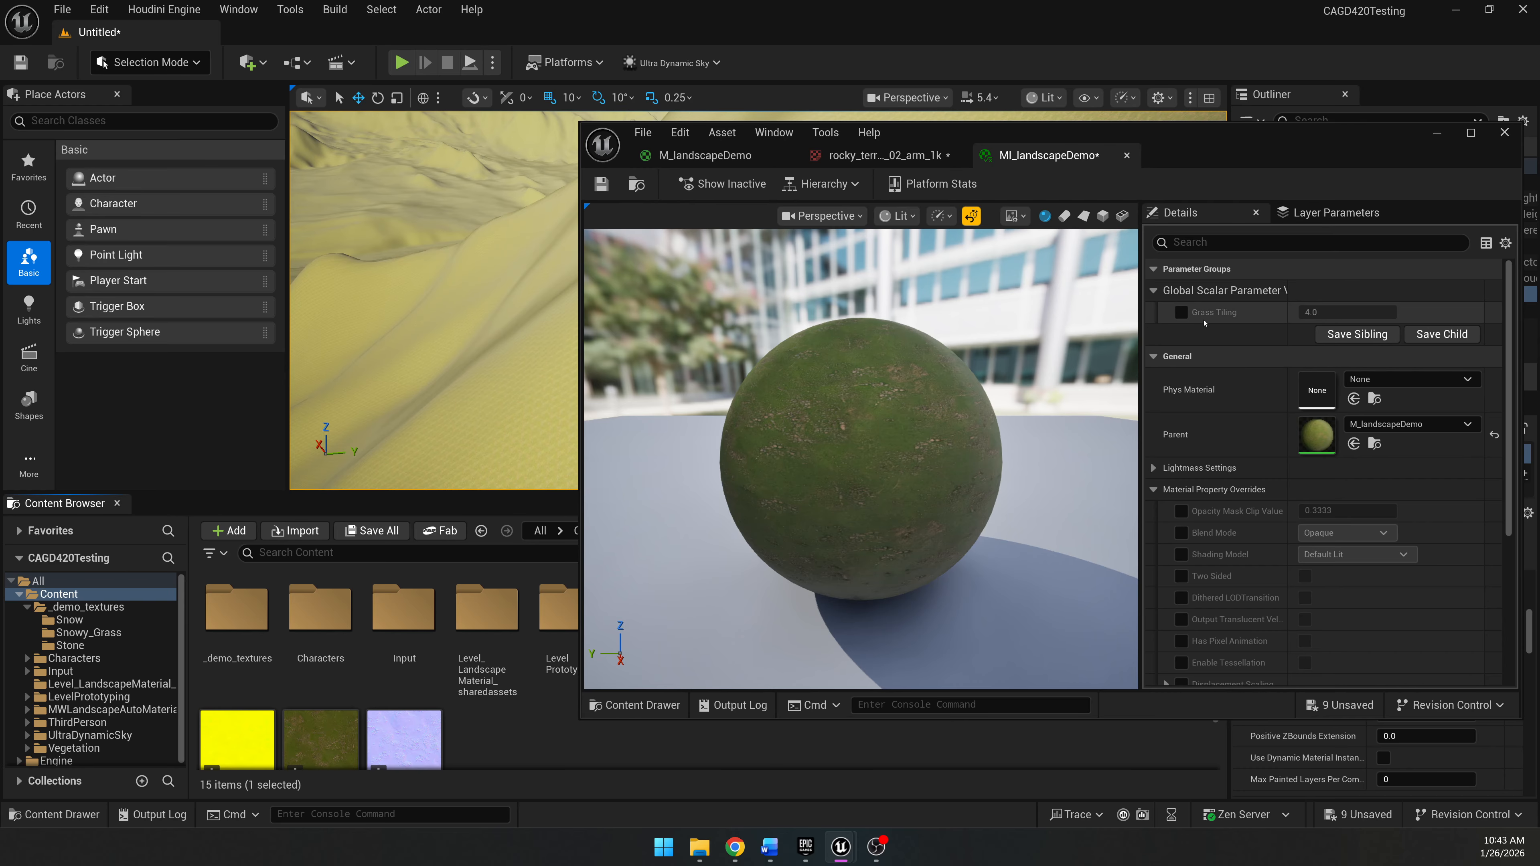
left_click(1181, 313)
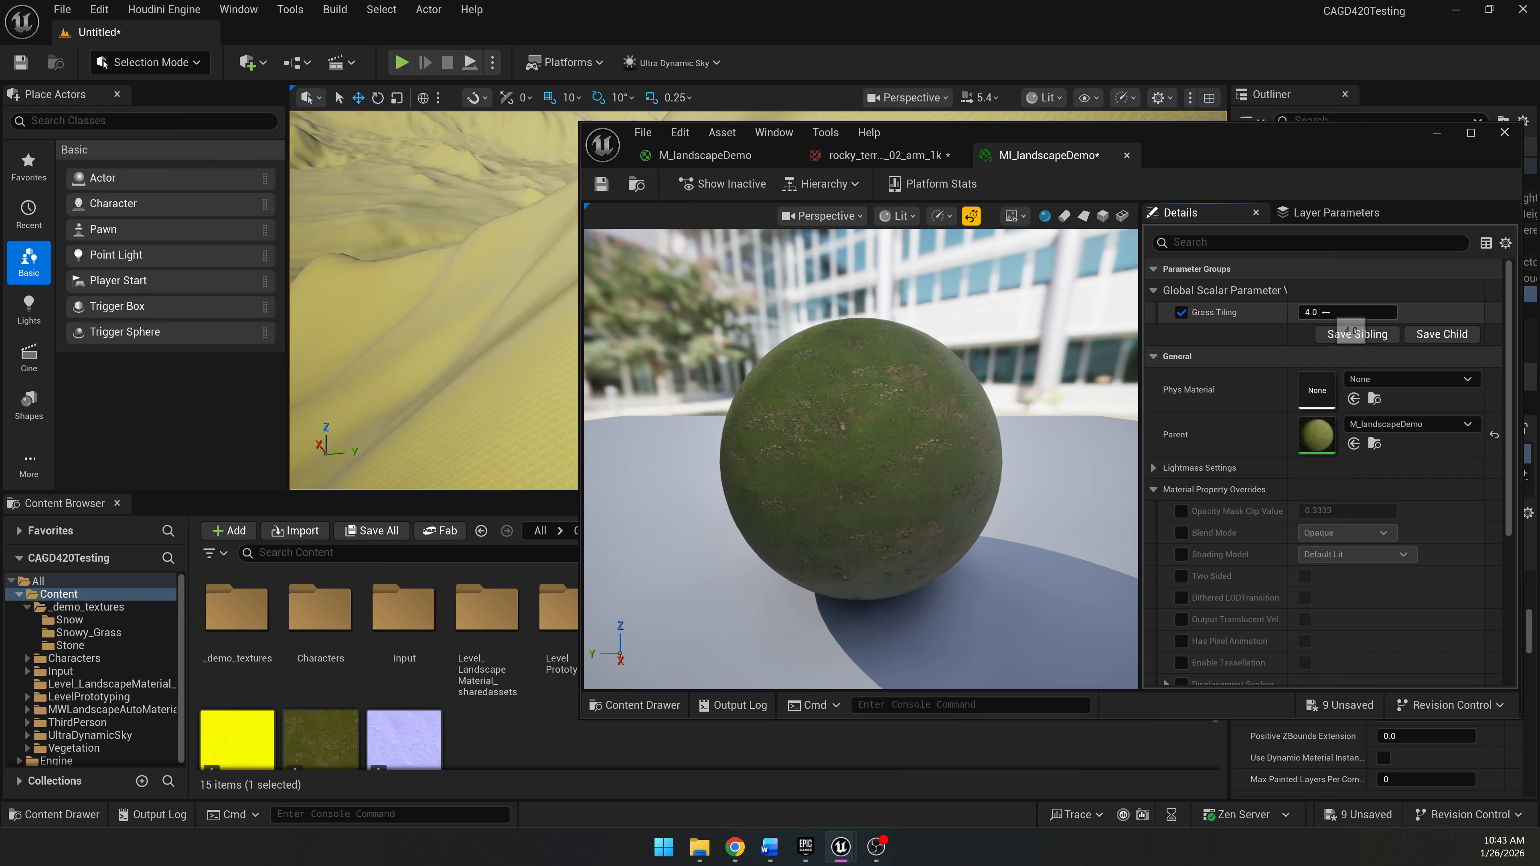
Set MI_landscapeDemo's Grass Tiling override to 10 and inspect the texture repetition on the landscape.
left_click_drag(1184, 145, 1038, 589)
left_click(1182, 754)
type("10")
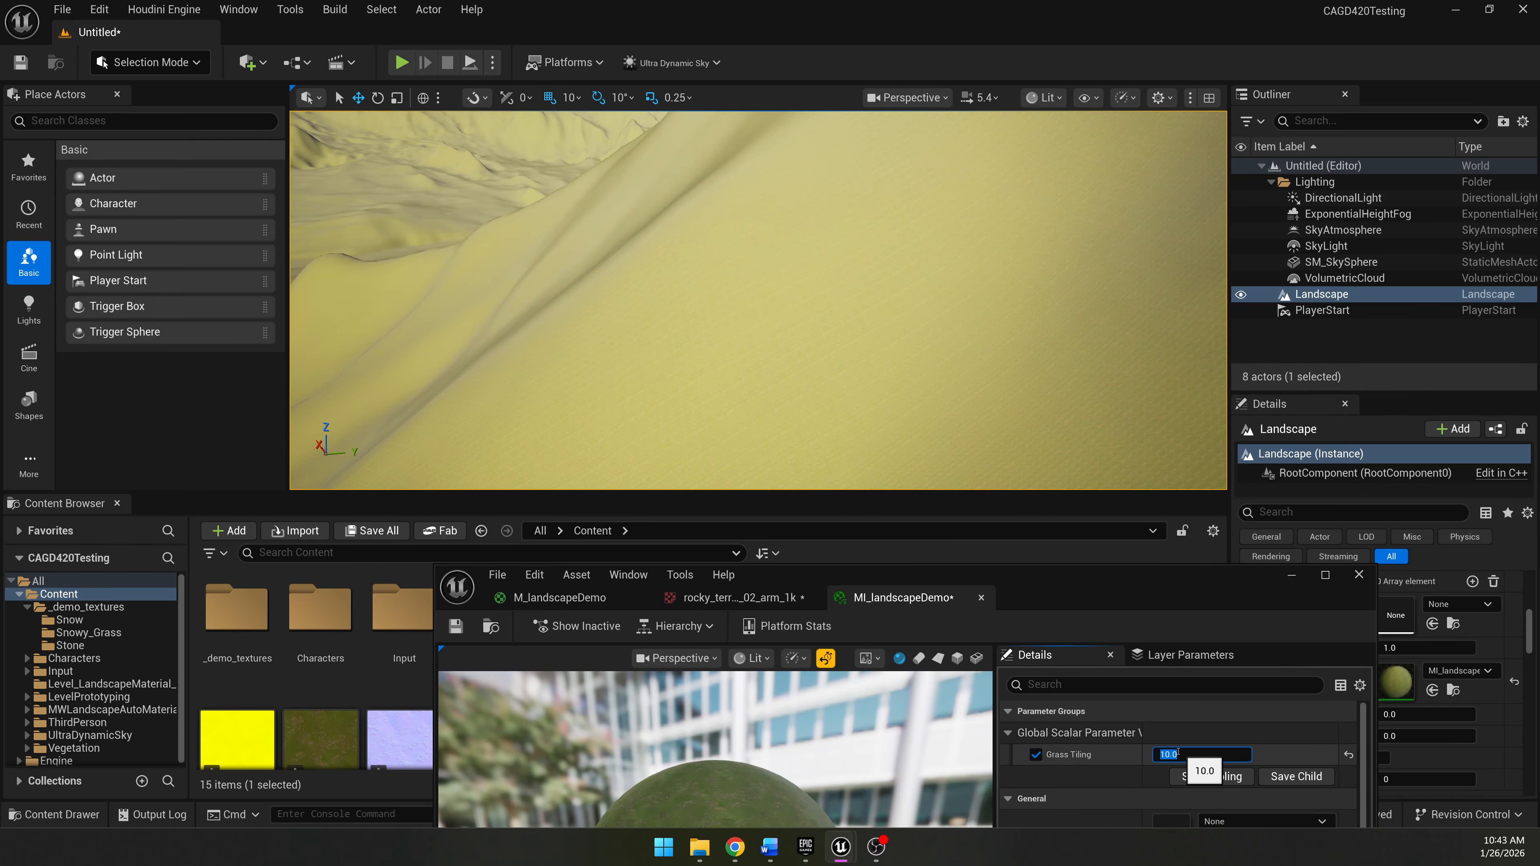
key("Return")
right_click_drag(758, 301, 757, 310)
scroll(758, 300, "down", 3)
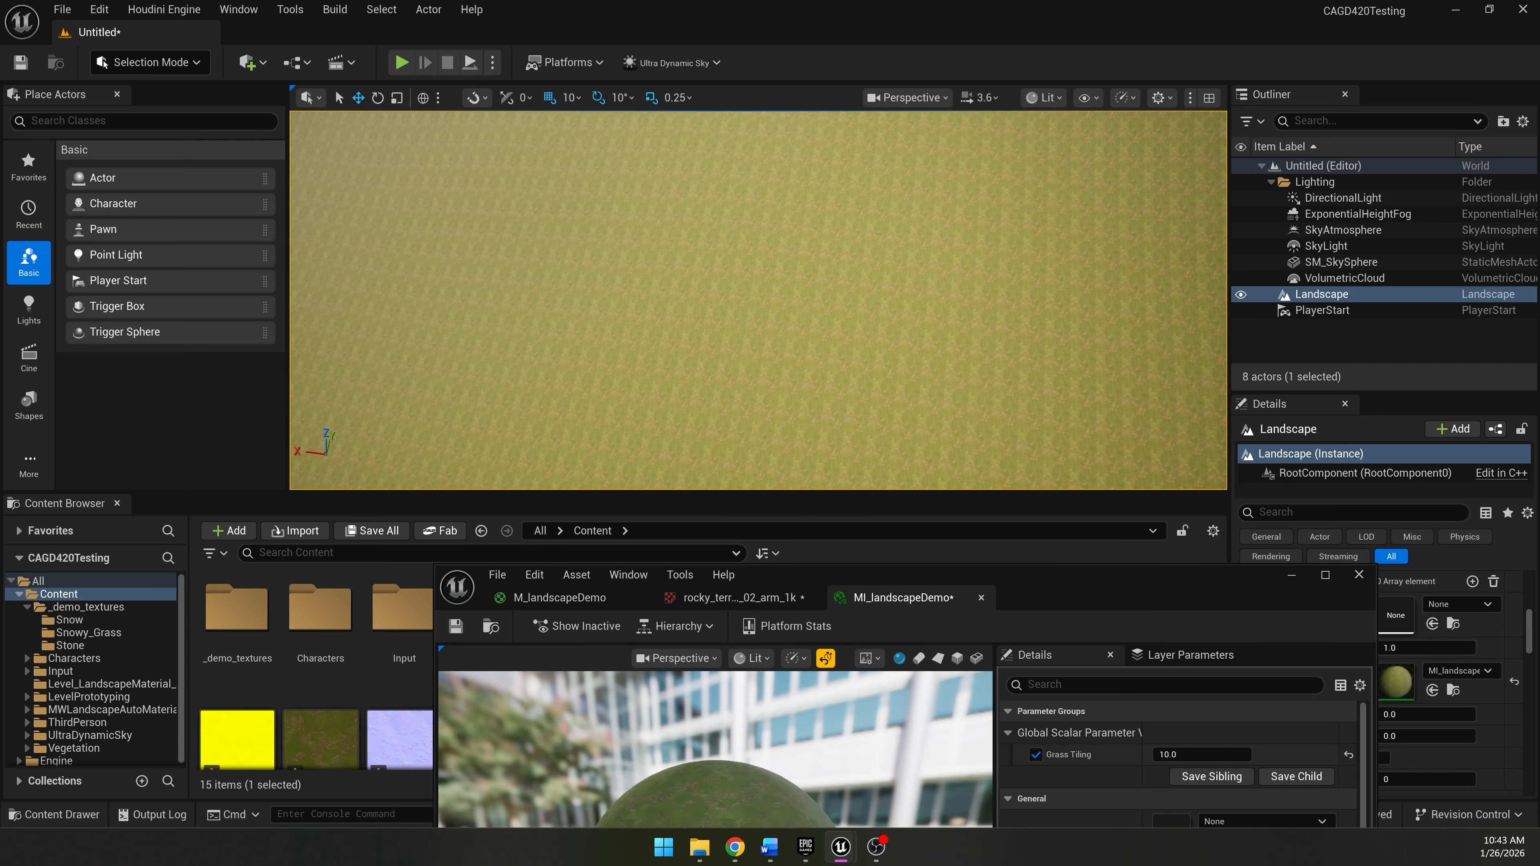
Set MI_landscapeDemo's Grass Tiling to 1.0 and look across the landscape to judge the tiling.
left_click(1174, 754)
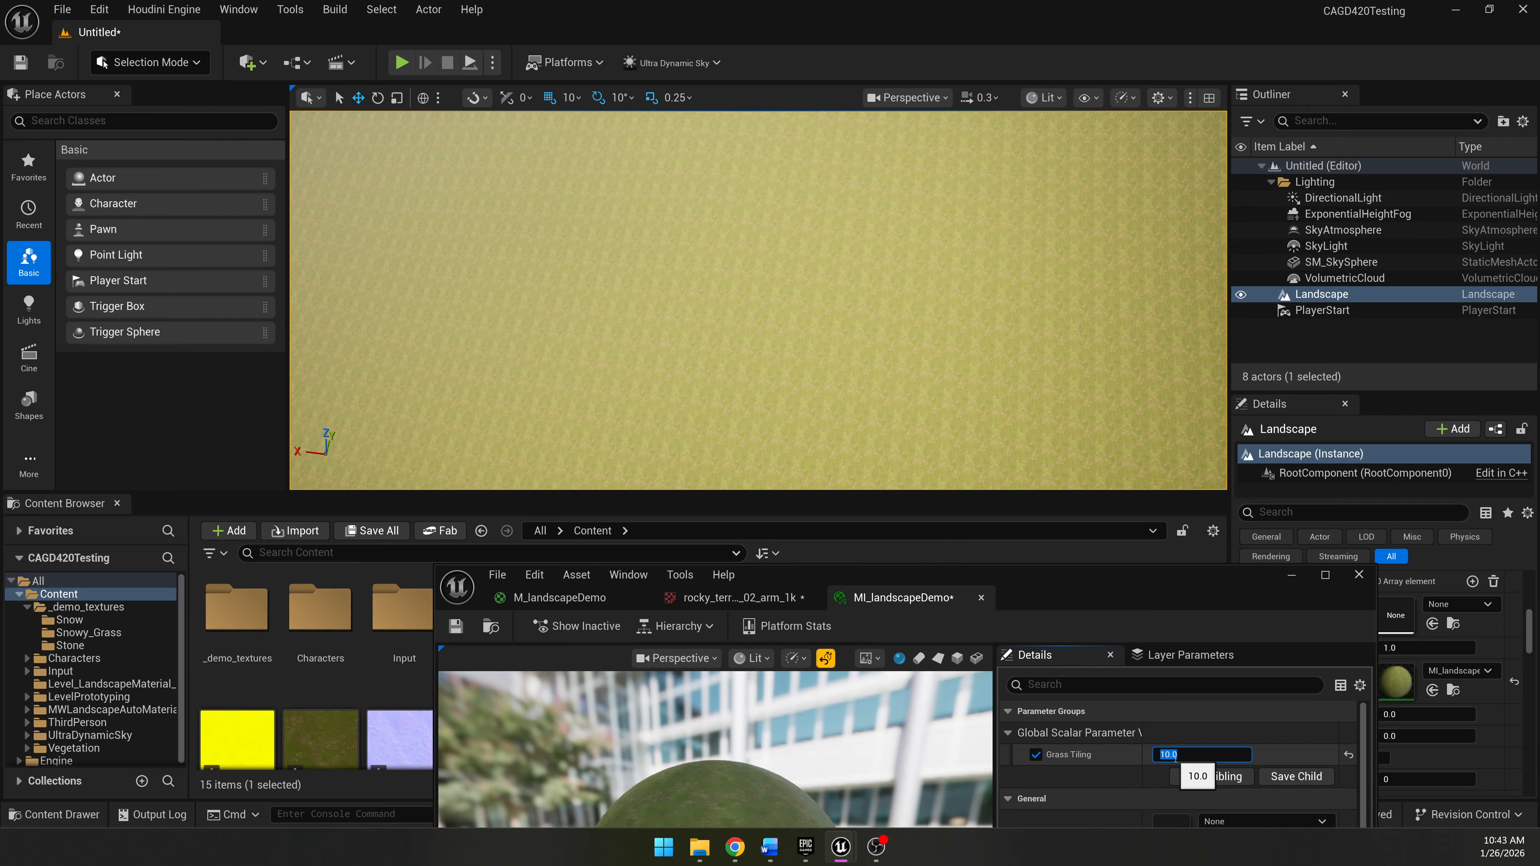
type("1.0")
key("Return")
right_click_drag(909, 340, 770, 316)
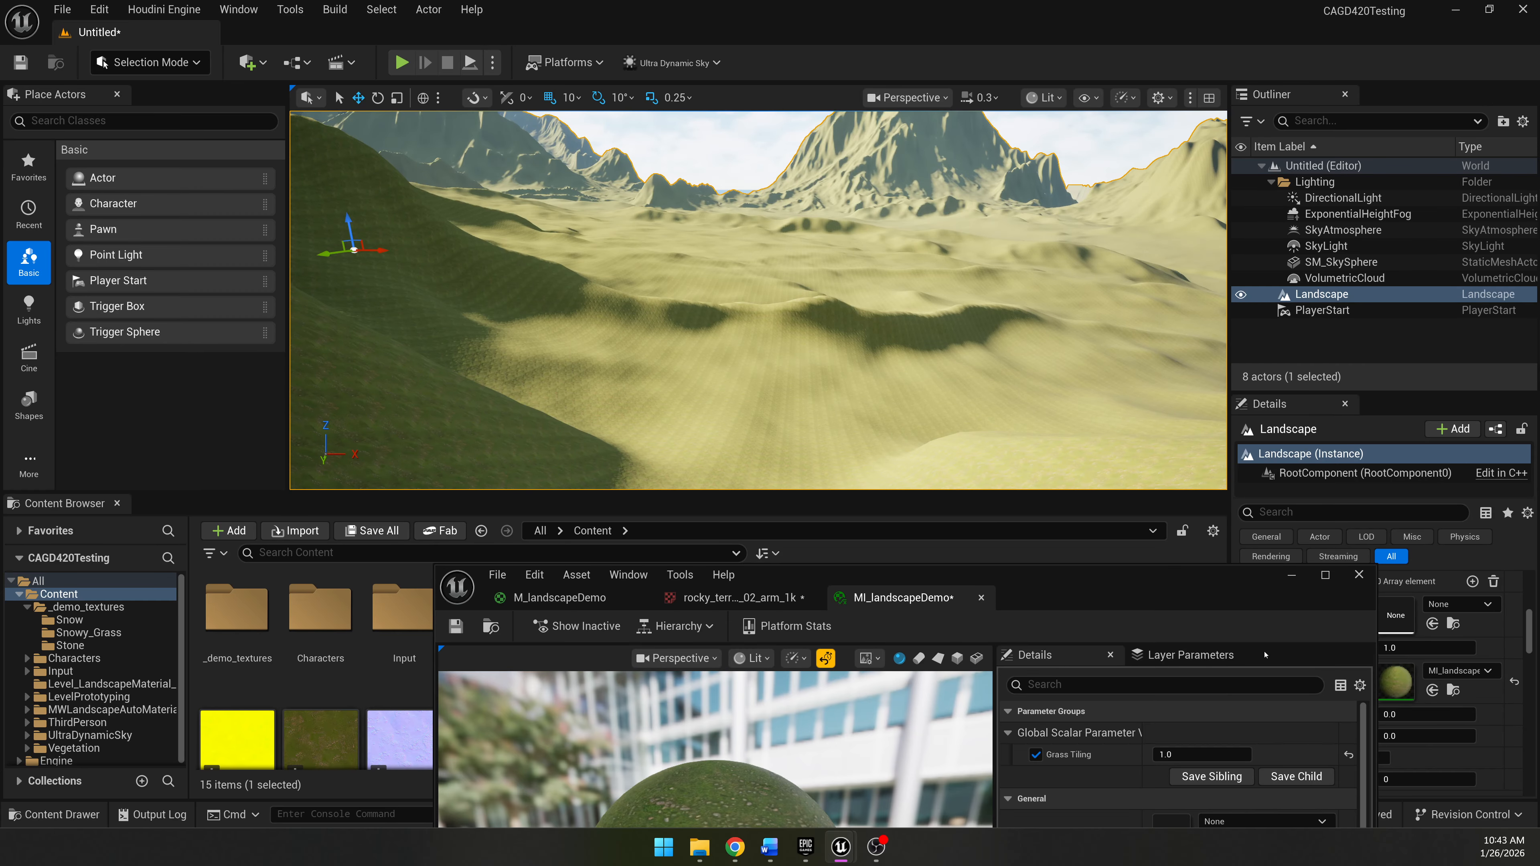
Set MI_landscapeDemo's Grass Tiling to 0.1 and check the larger texture scale across the landscape.
left_click(1187, 754)
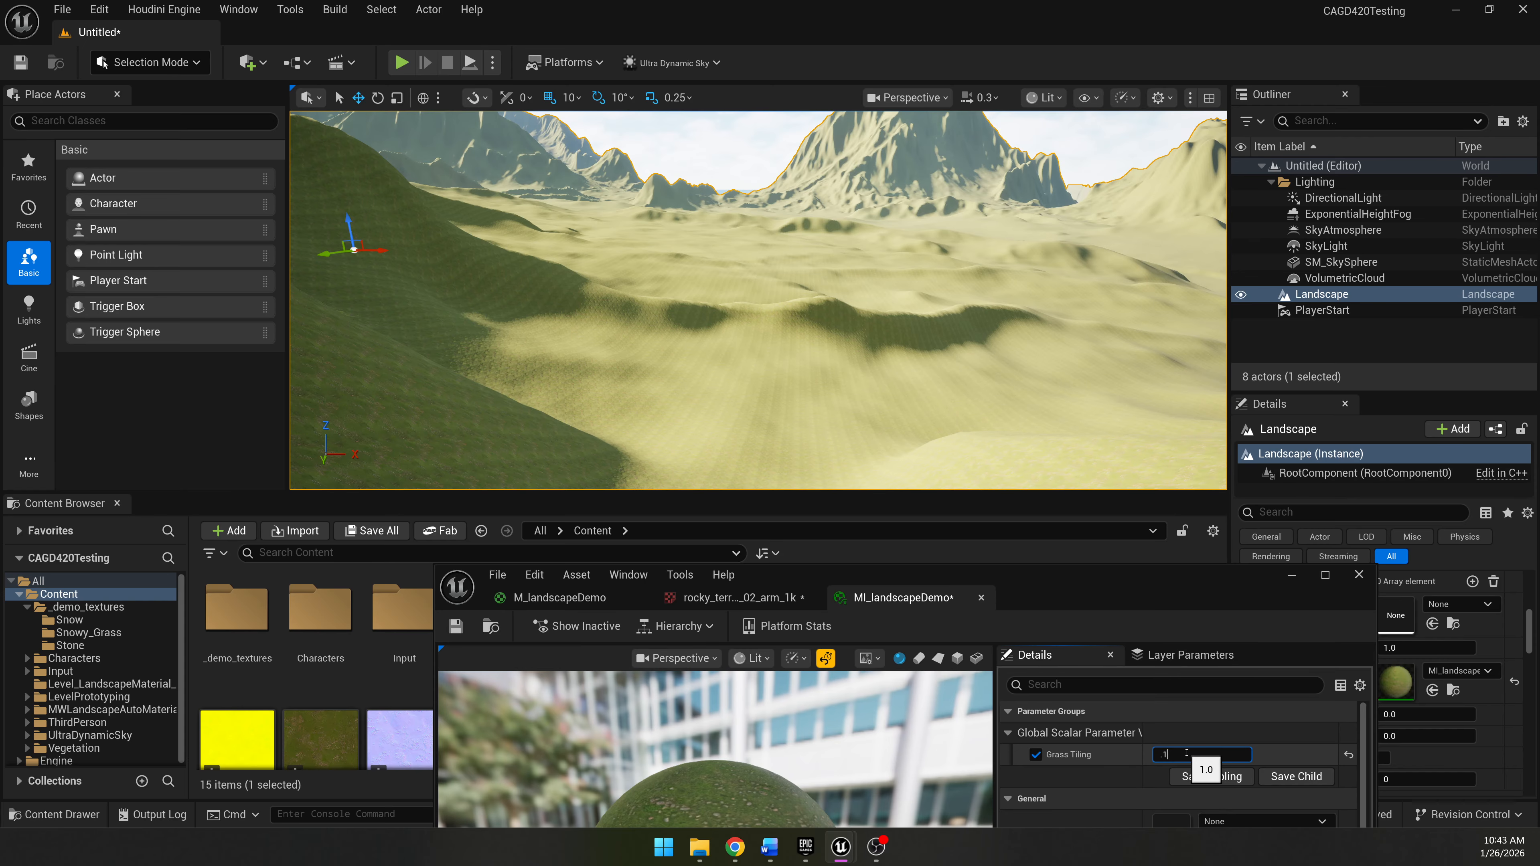
key("Return")
right_click_drag(788, 316, 756, 342)
key("w")
scroll(716, 291, "up", 5)
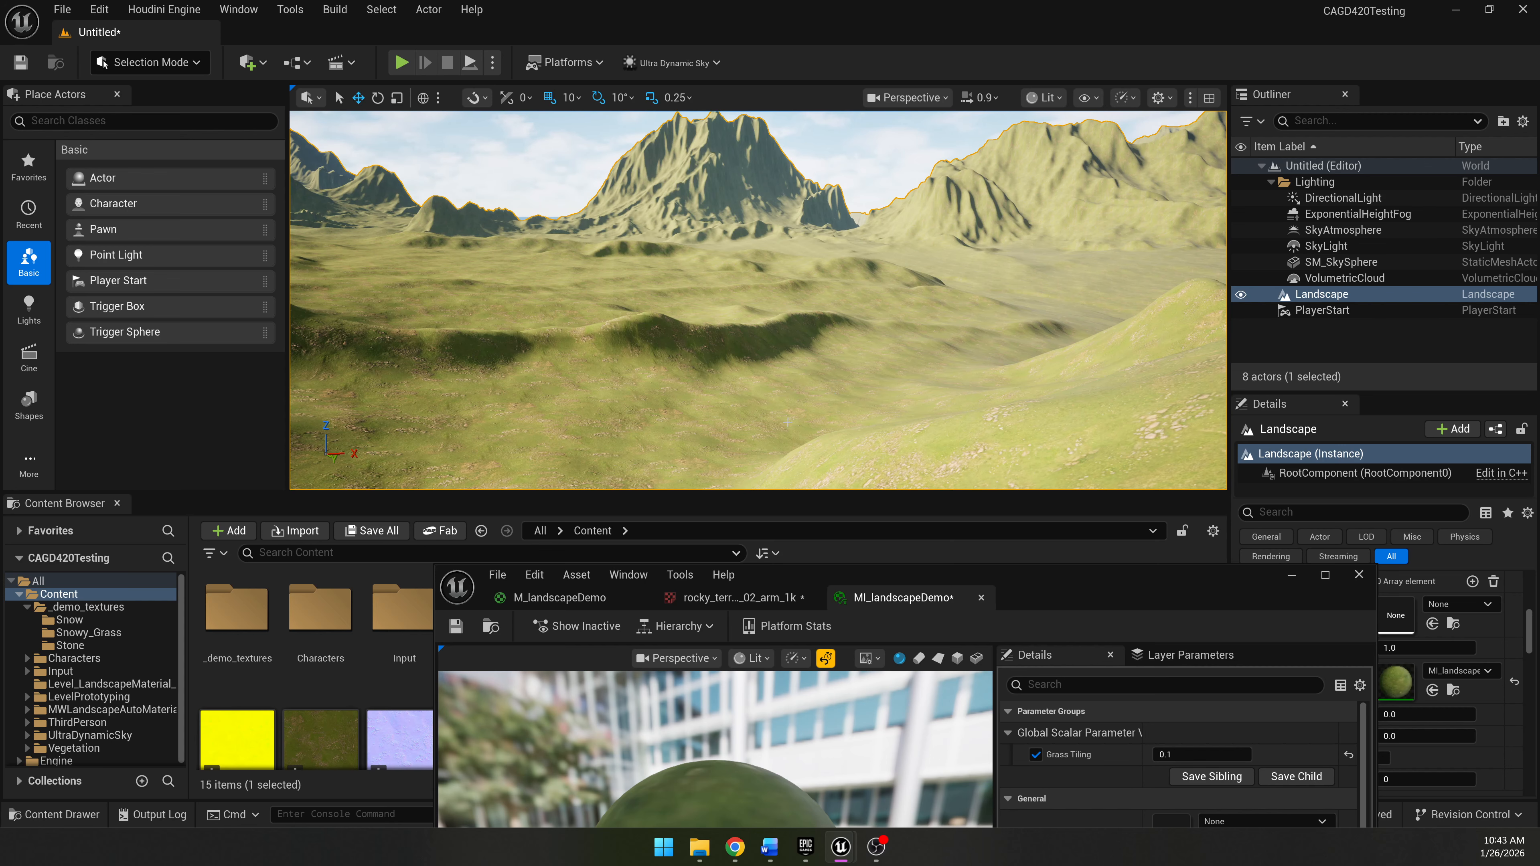
Close the rocky terrain arm texture editor and bring up the M_landscapeDemo material graph.
left_click_drag(1037, 593, 994, 332)
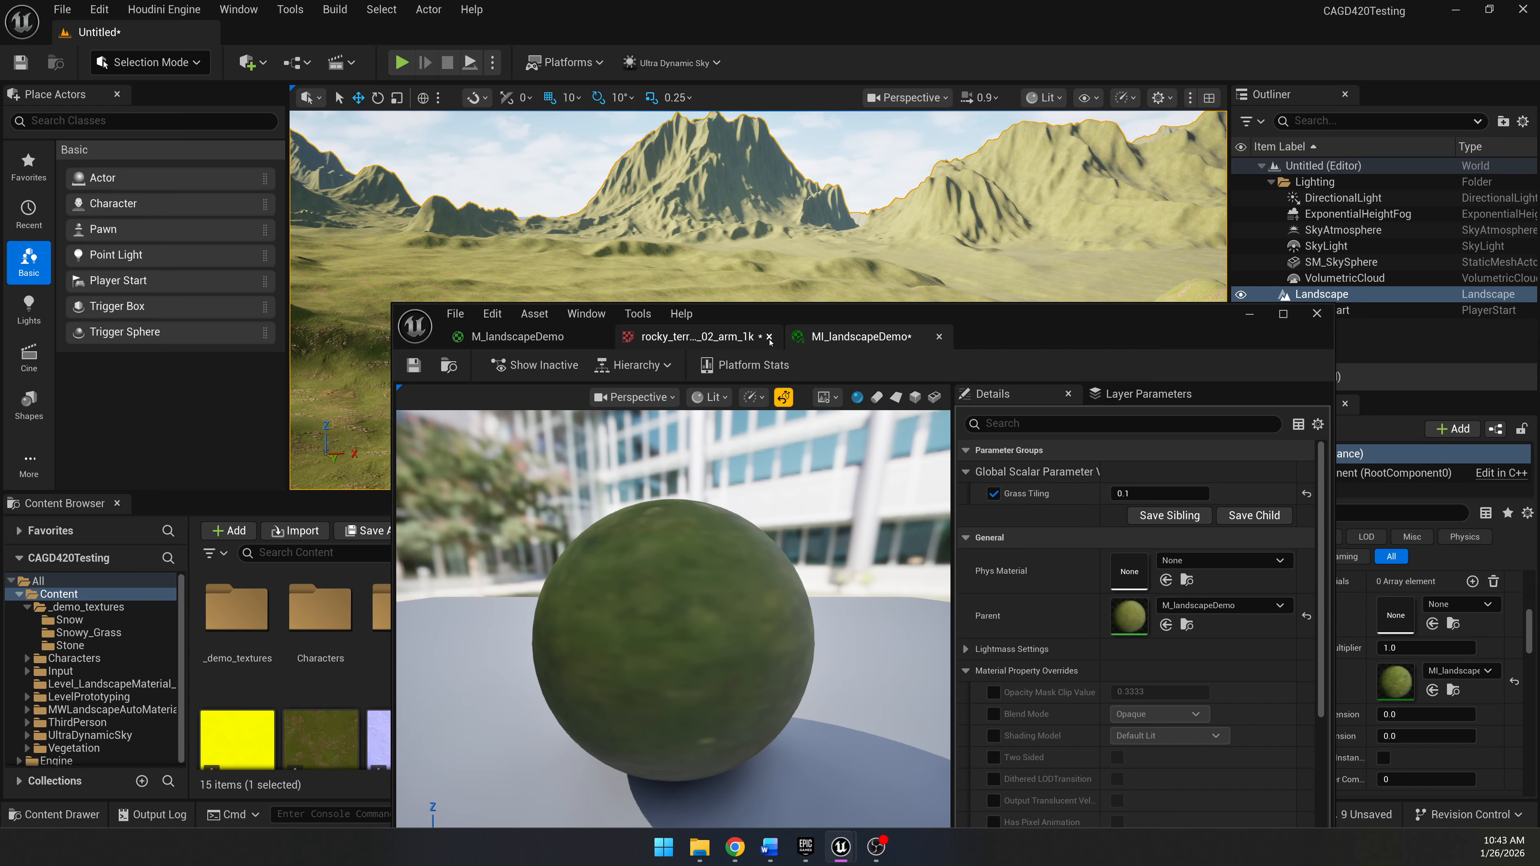
left_click(769, 337)
left_click_drag(836, 334, 1087, 144)
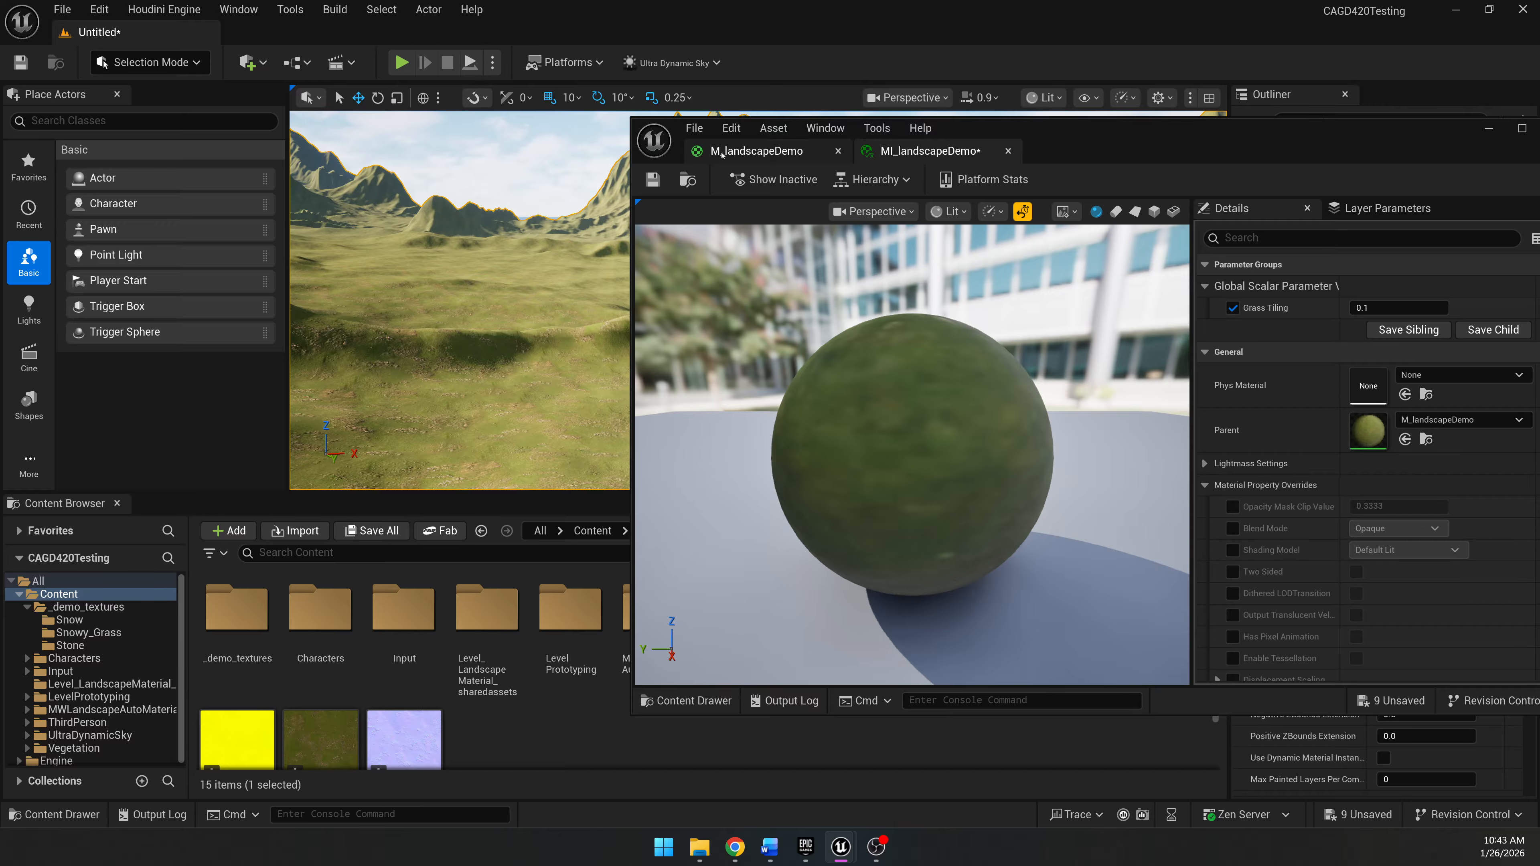
left_click(760, 151)
left_click_drag(1105, 127, 954, 145)
double_click(955, 136)
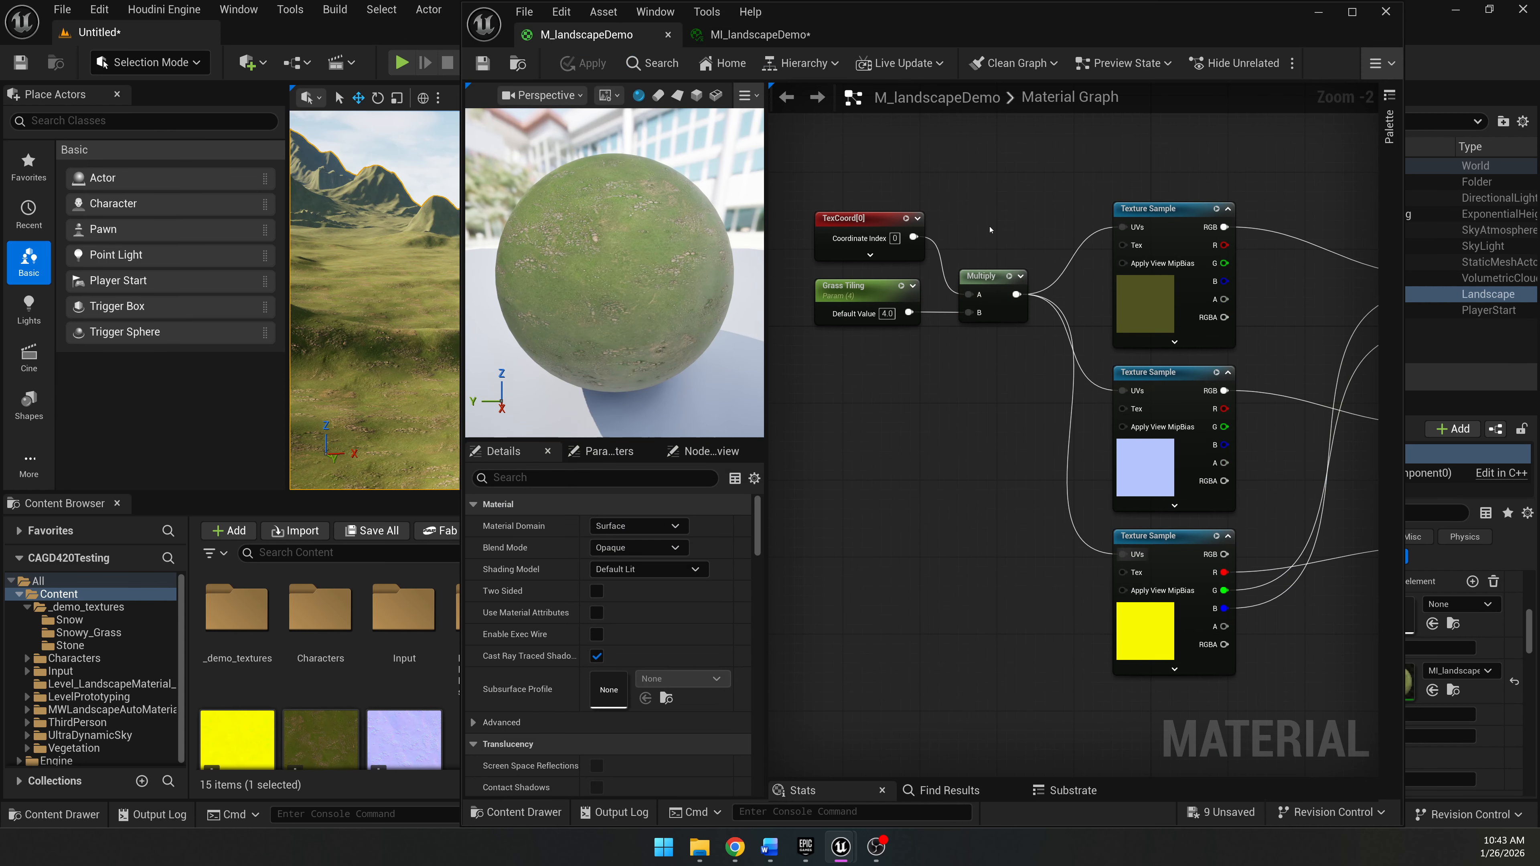
Delete the TexCoord, Grass Tiling and Multiply nodes from the material graph.
left_click_drag(824, 209, 984, 341)
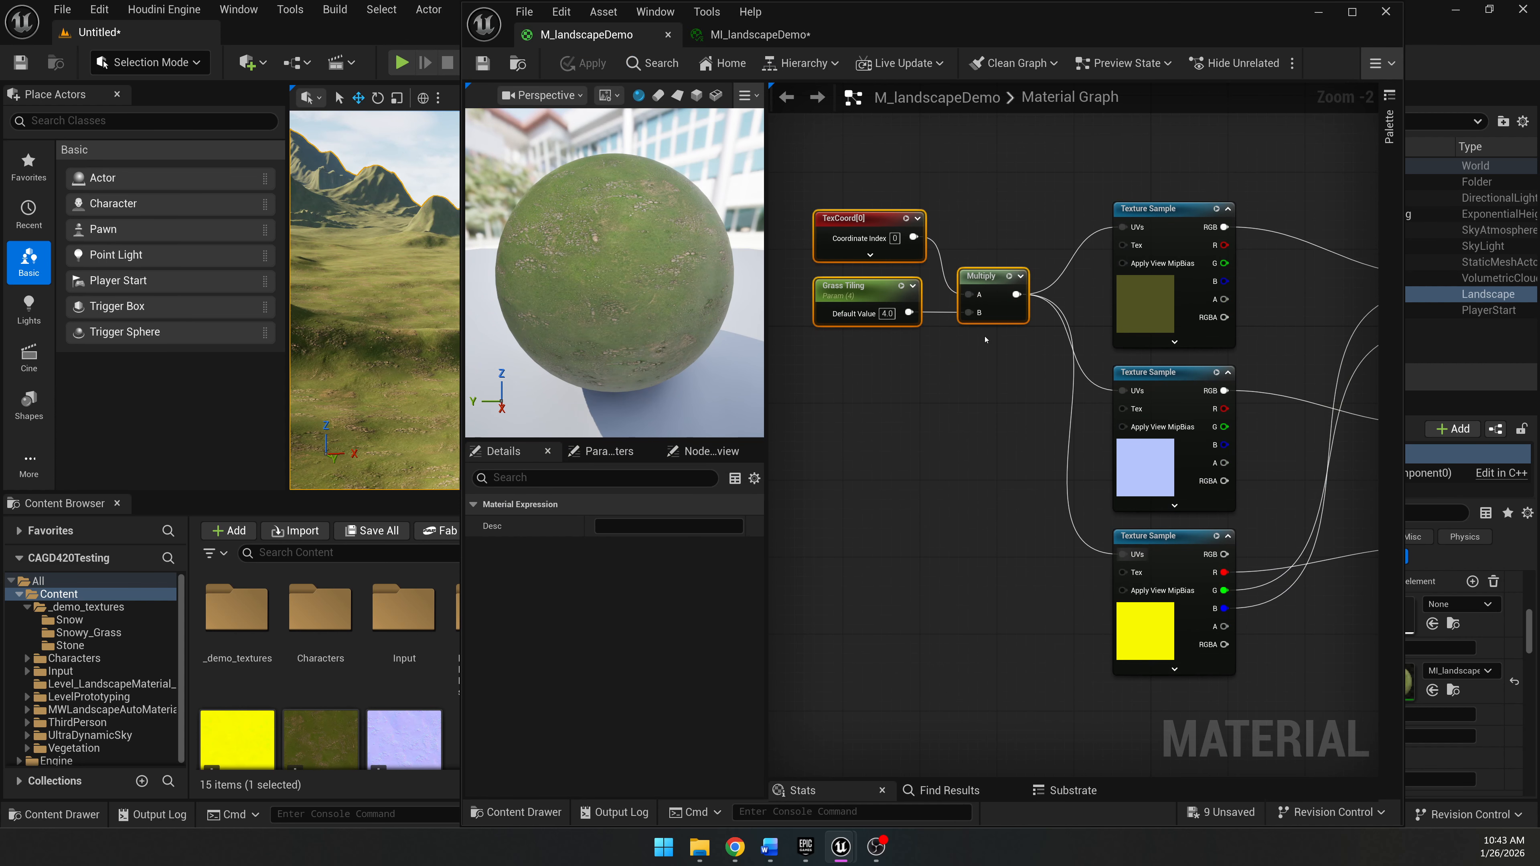
key("Delete")
right_click_drag(984, 340, 808, 181)
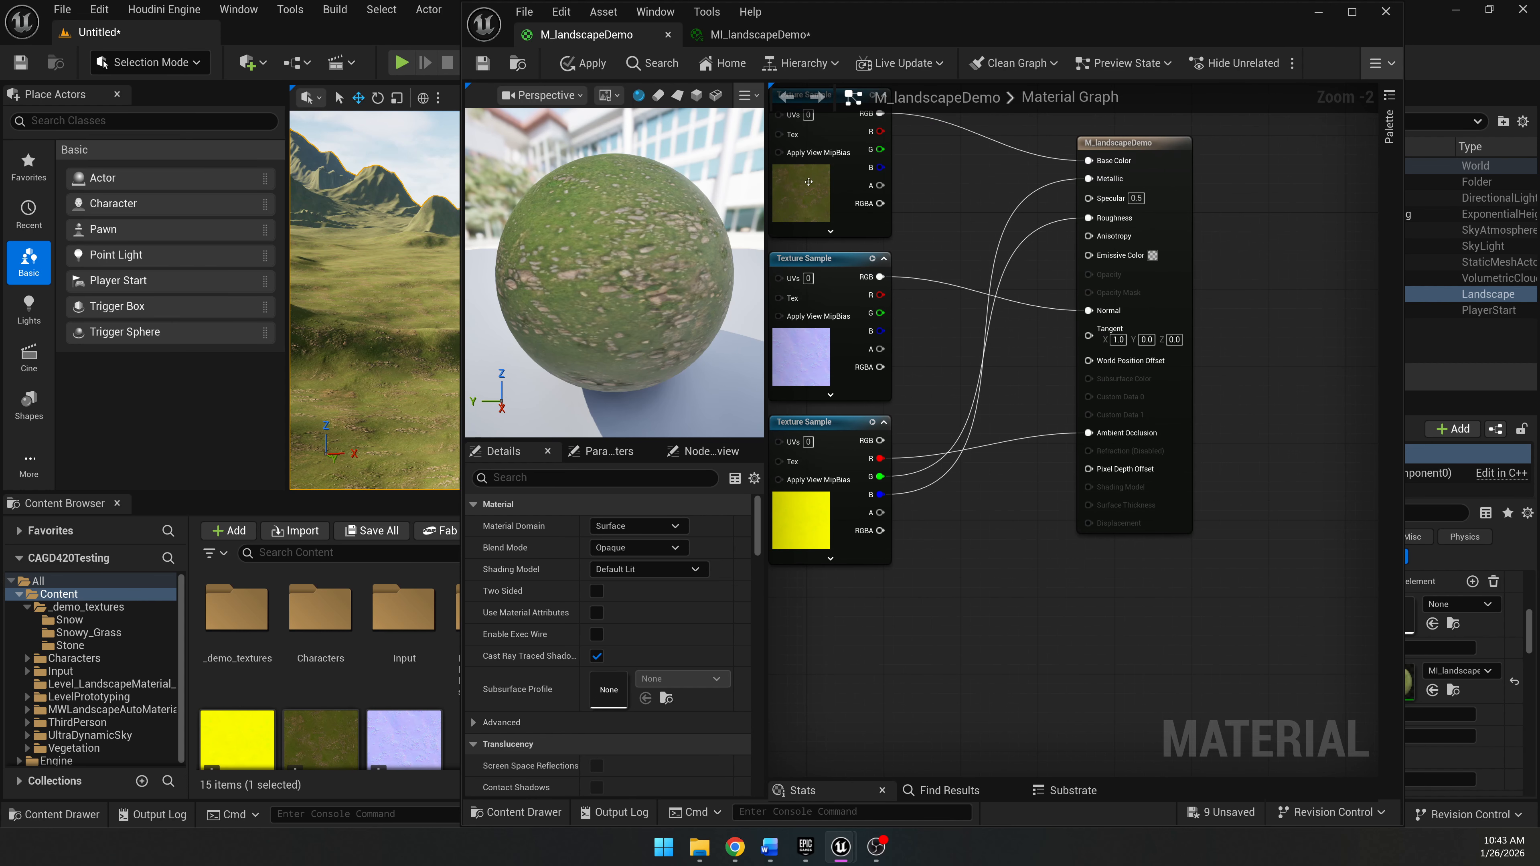
Disconnect all three Texture Samples from the M_landscapeDemo output node.
left_click_drag(956, 483, 957, 536)
left_click(1032, 159, "alt")
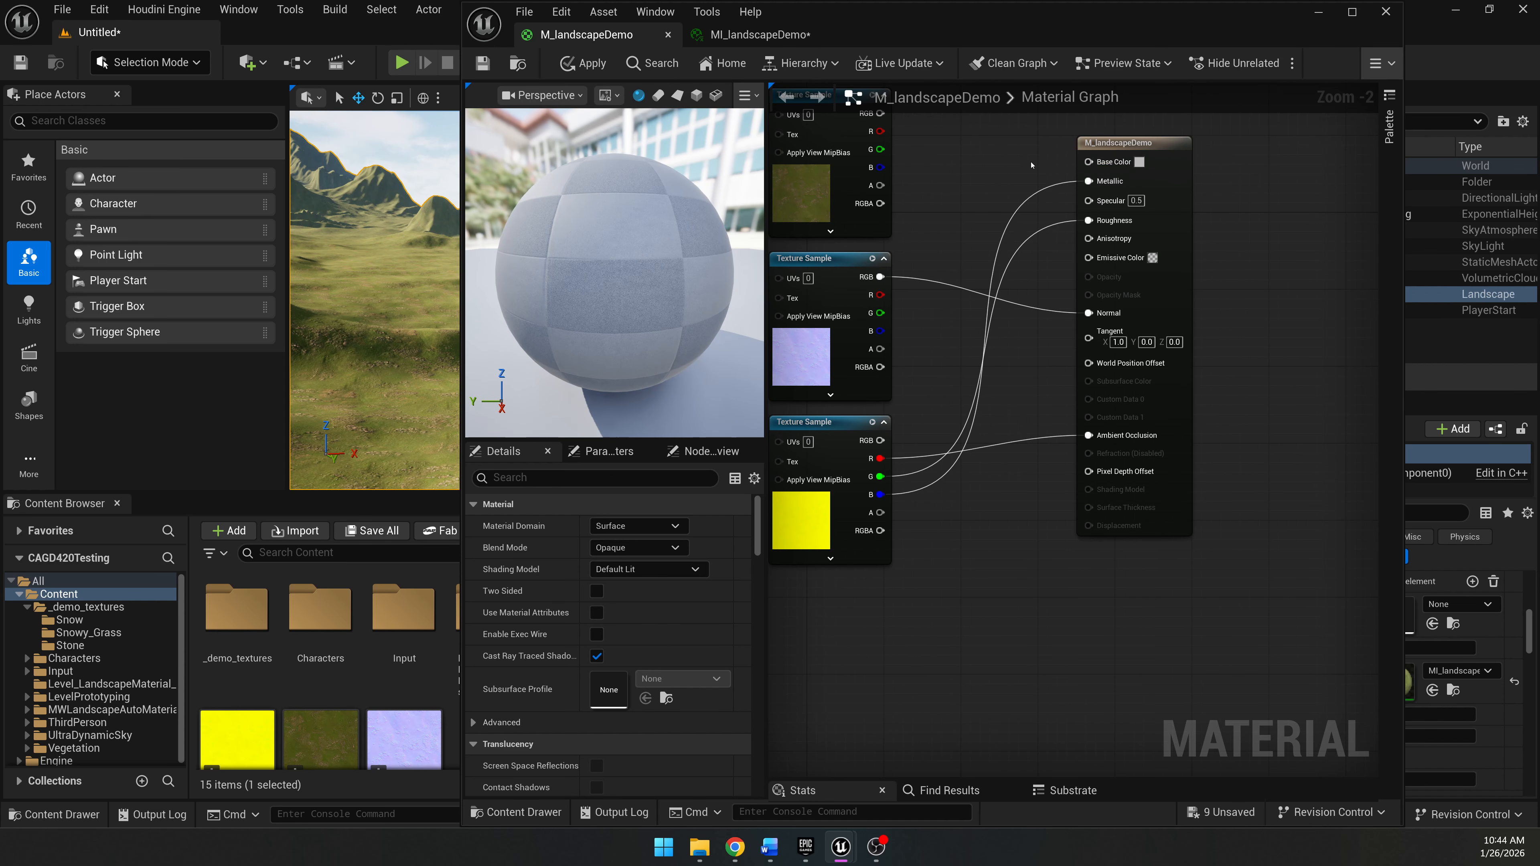
left_click(1033, 196, "alt")
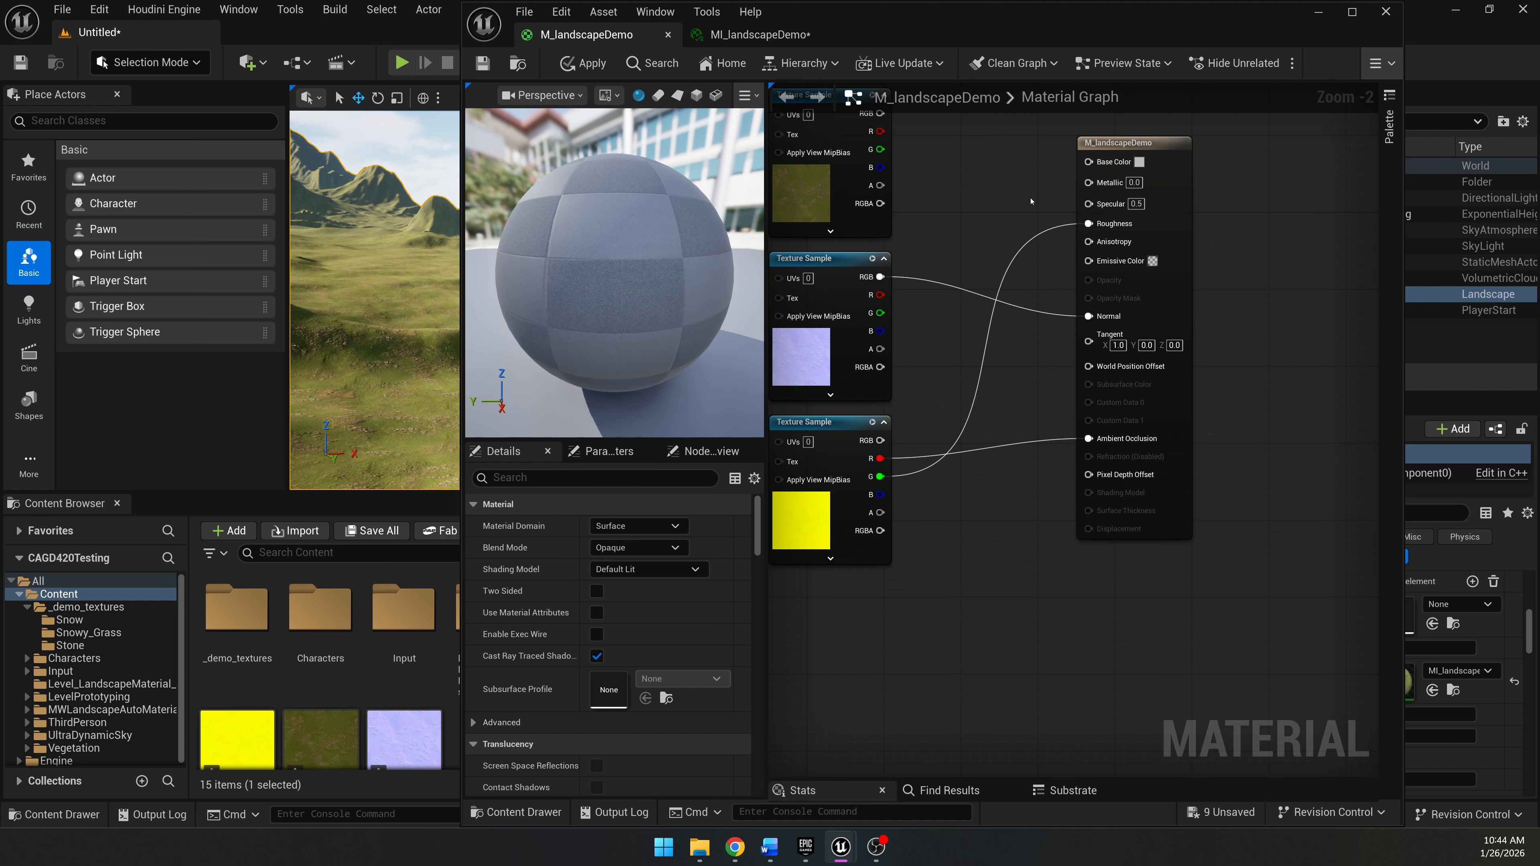
left_click(1033, 319, "alt")
left_click(1040, 456, "alt")
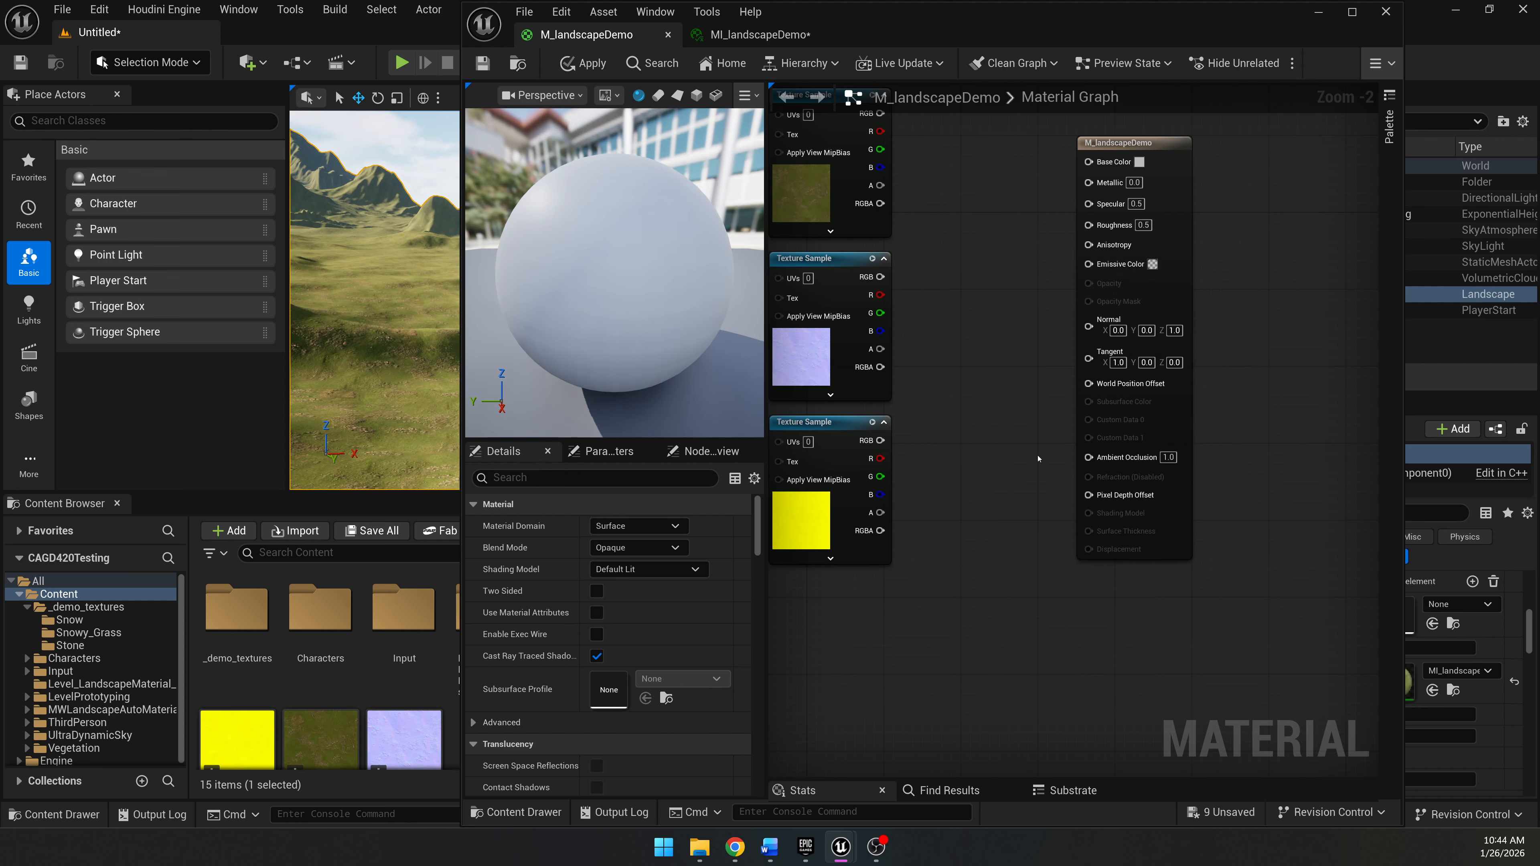
Move the M_landscapeDemo output node farther from the Texture Samples and save the material.
scroll(1085, 361, "down", 2)
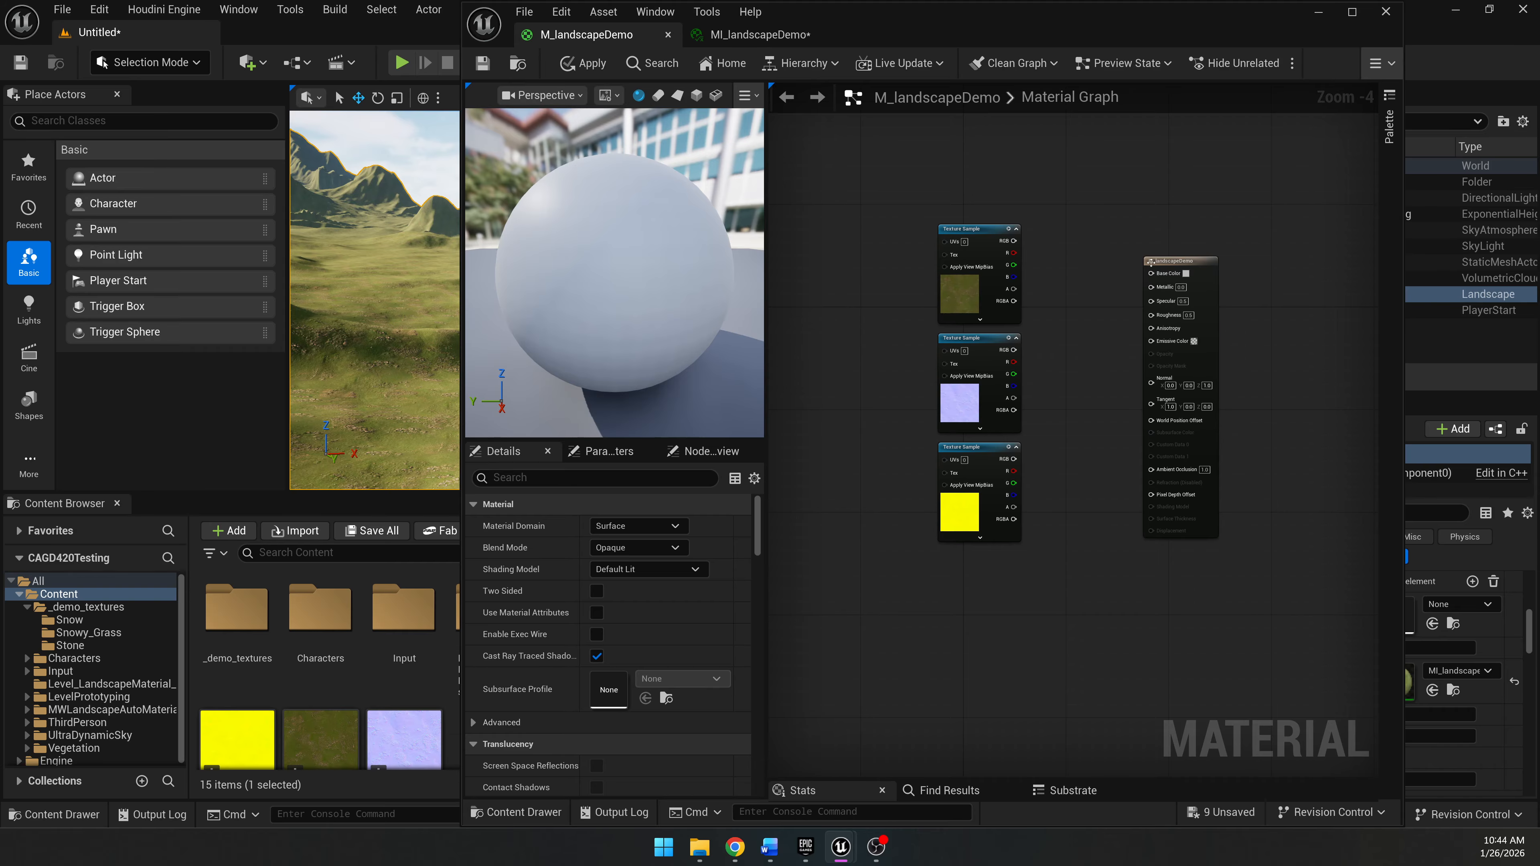
left_click_drag(1150, 262, 1233, 268)
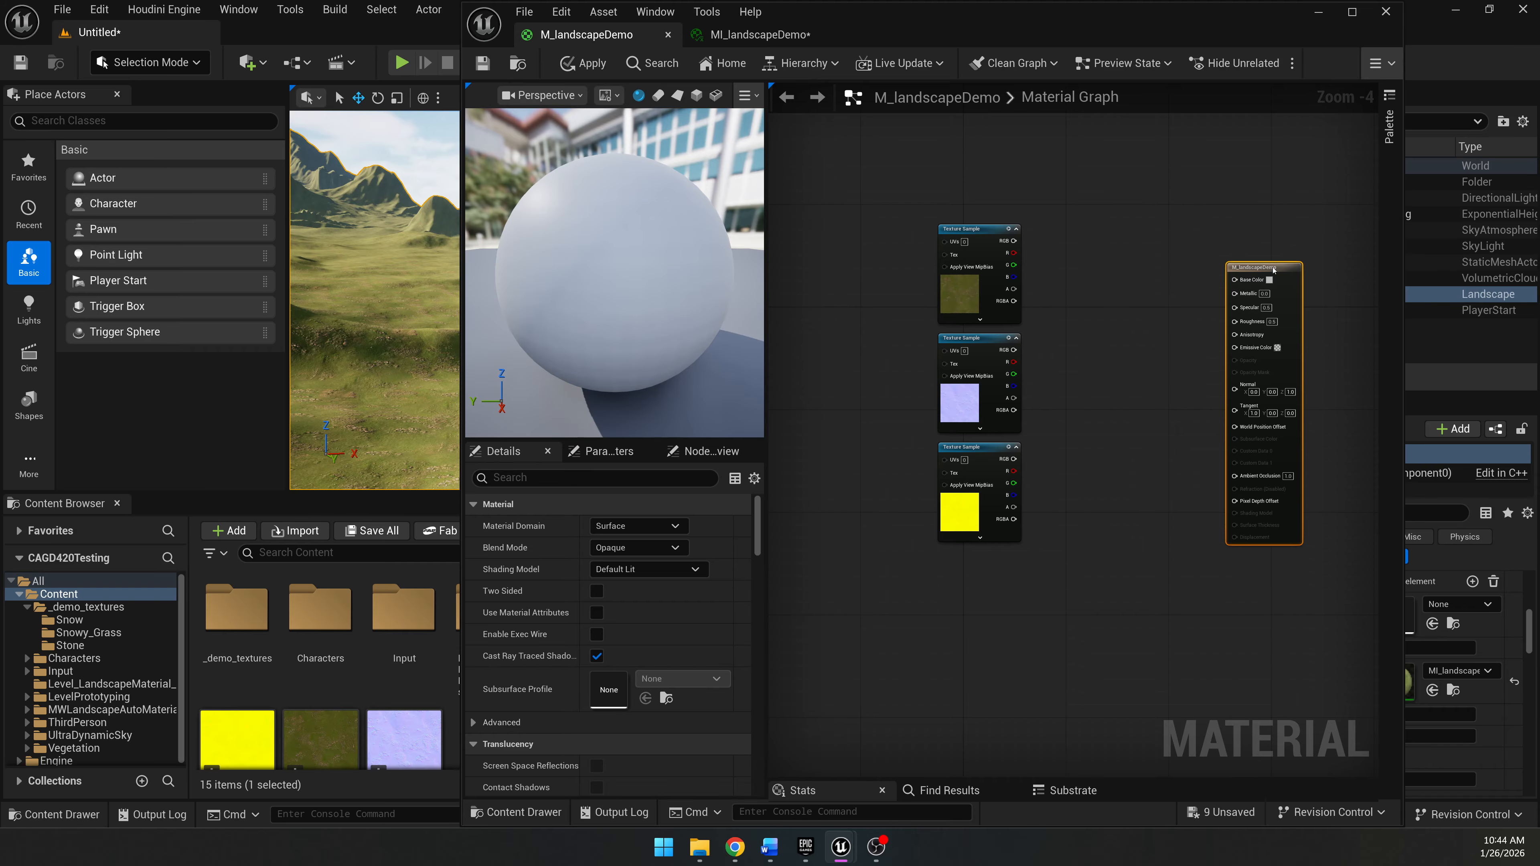
left_click(482, 63)
left_click_drag(855, 27, 855, 60)
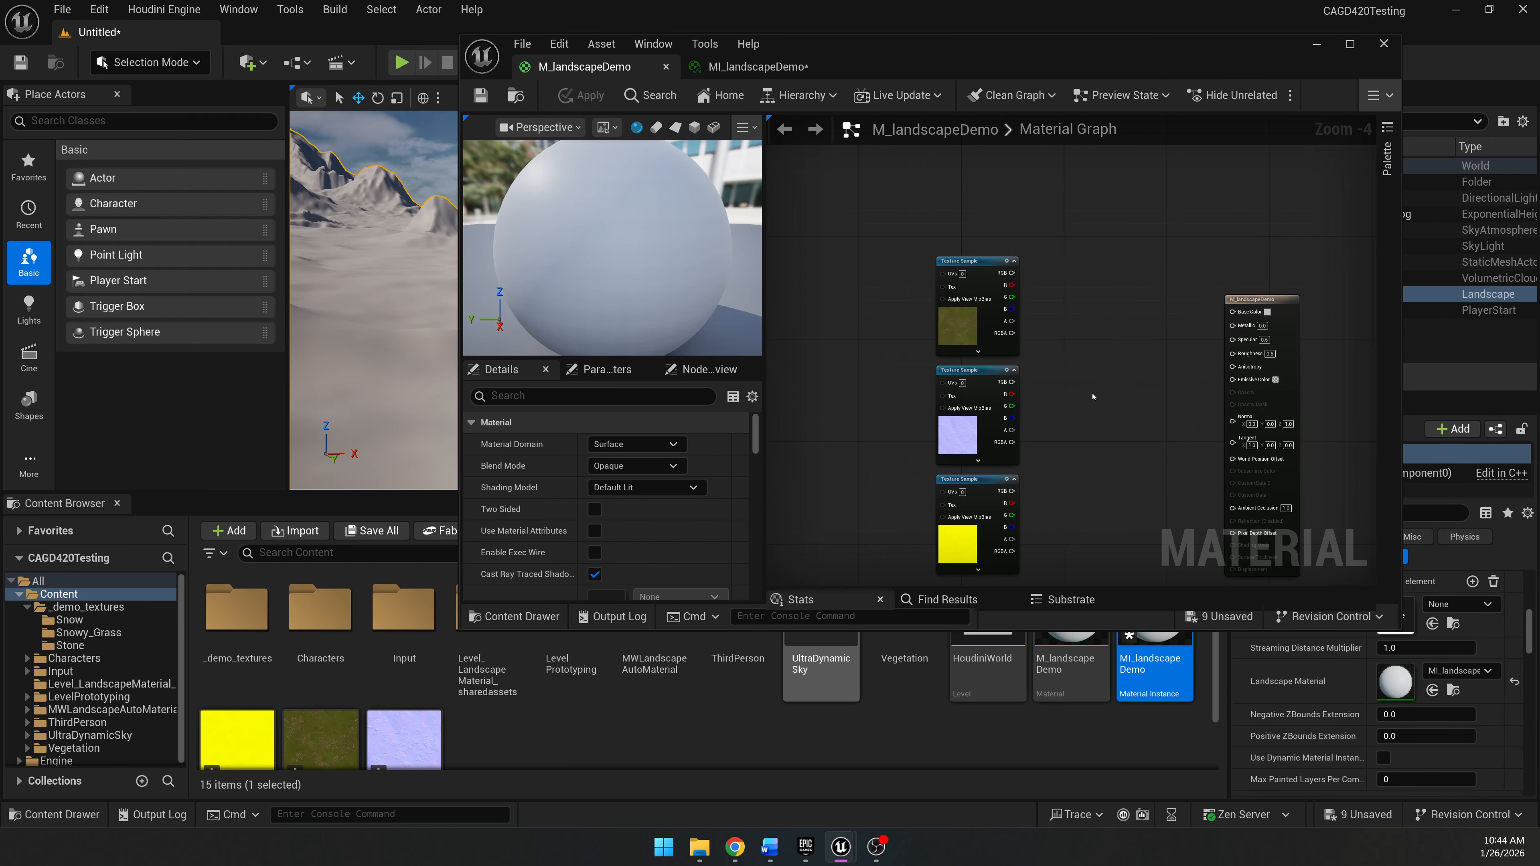
Raise the output node slightly and shift the three Texture Samples closer to it, freeing graph space beside them.
scroll(1121, 283, "up", 1)
right_click_drag(1121, 283, 1206, 318)
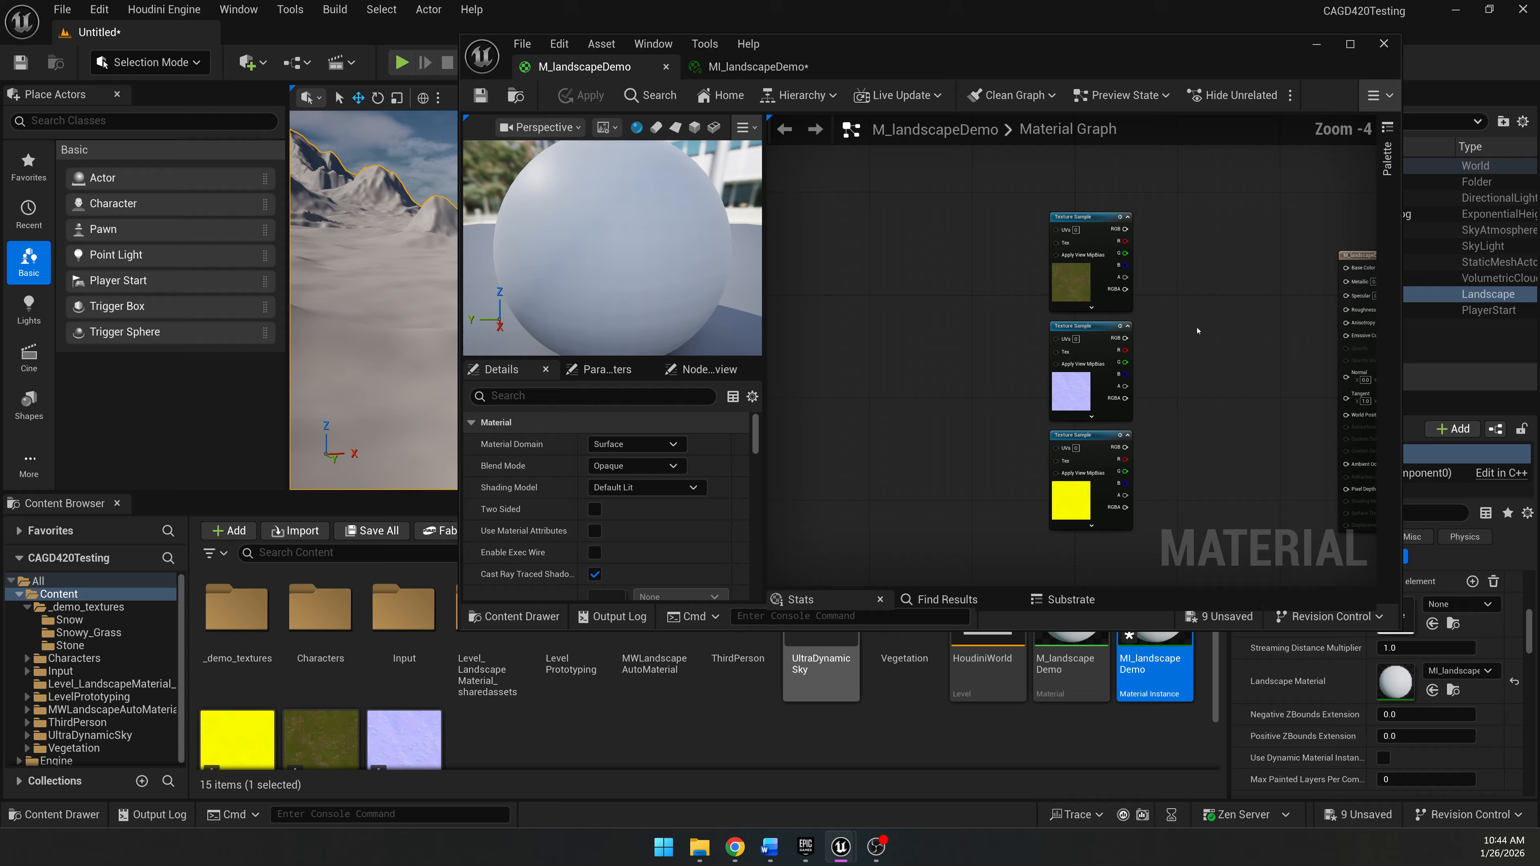
scroll(1155, 299, "down", 1)
left_click_drag(1255, 257, 1261, 232)
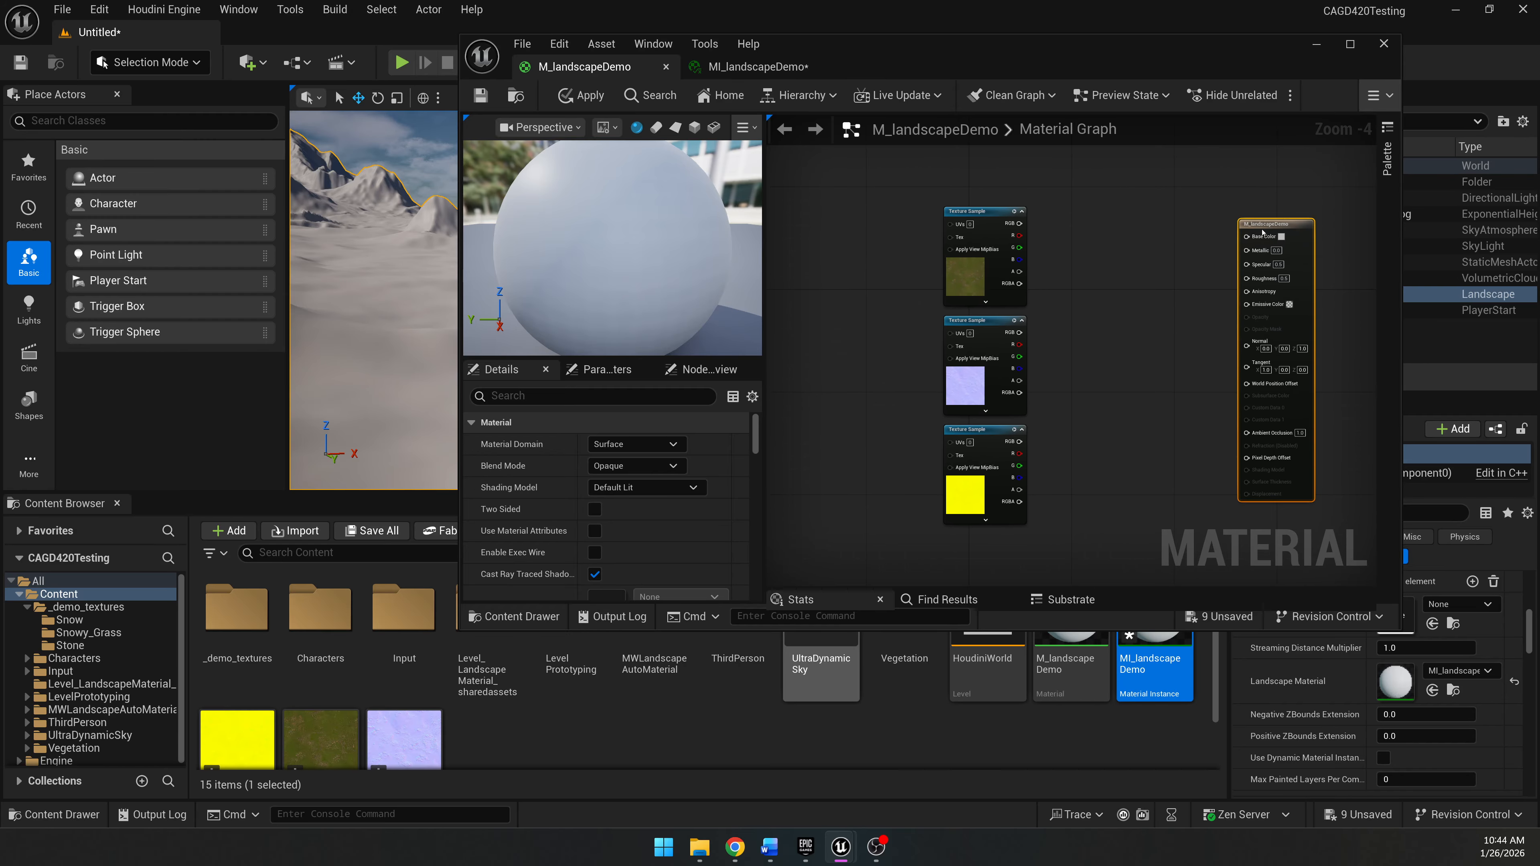
left_click_drag(936, 184, 1040, 531)
left_click_drag(982, 208, 1061, 217)
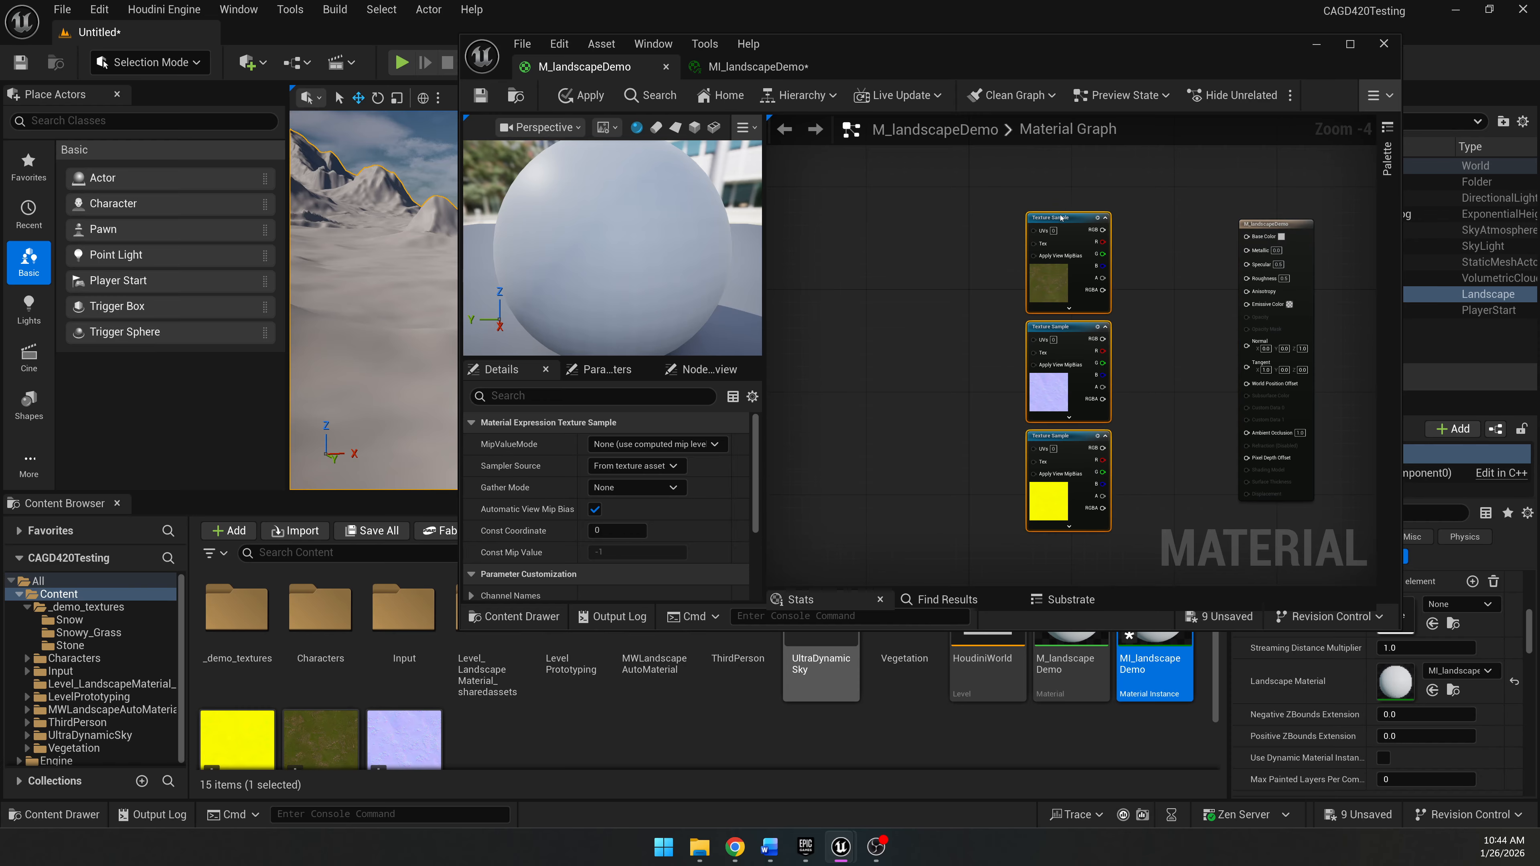
left_click(872, 250)
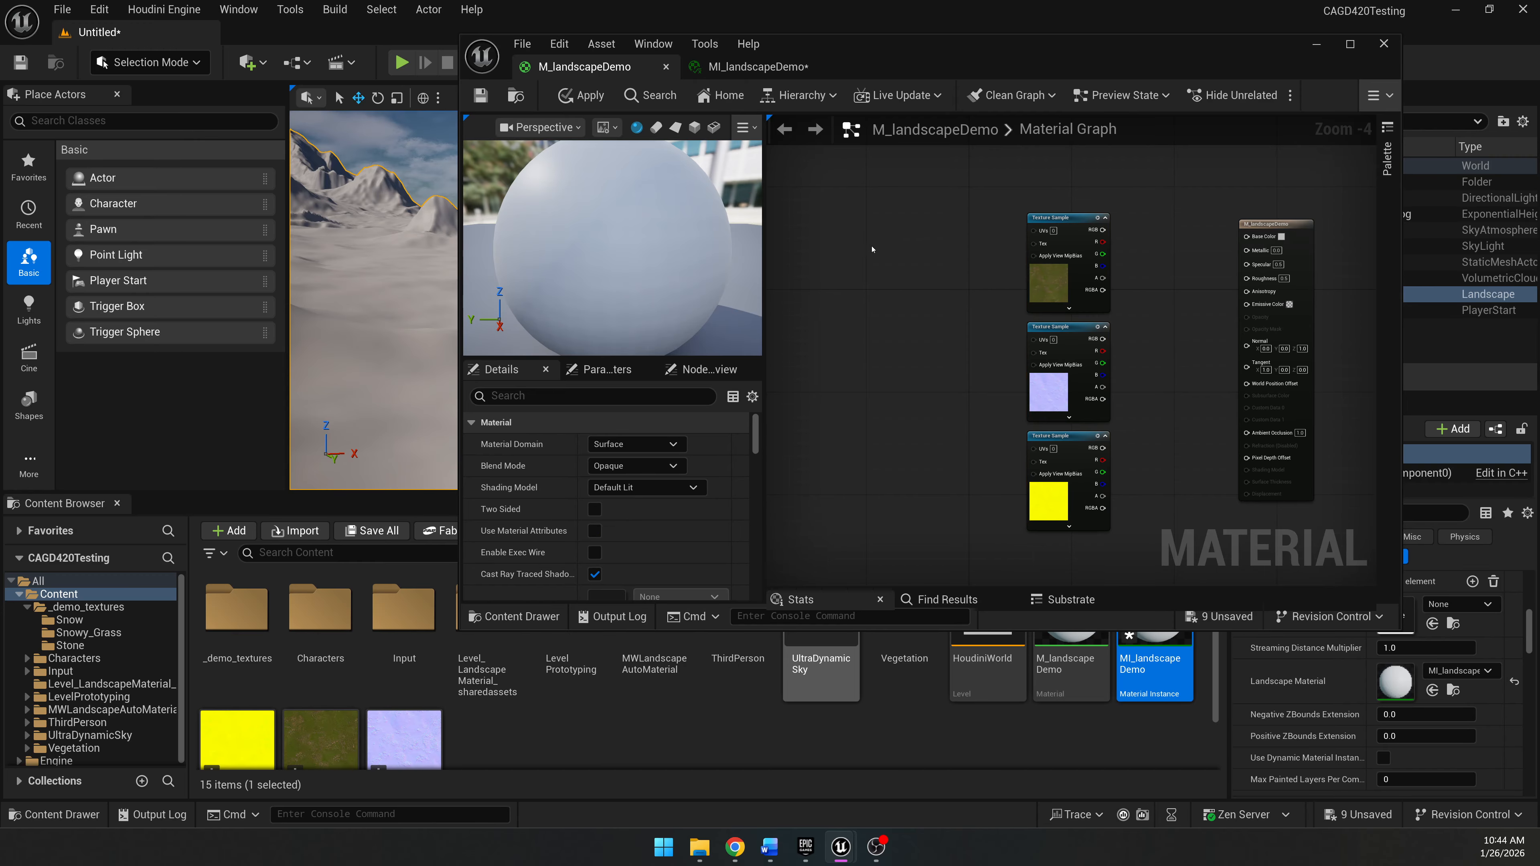
Add a Texture_Bombing node and place it between the grass color Texture Sample and the output node.
right_click(809, 222)
type("bom")
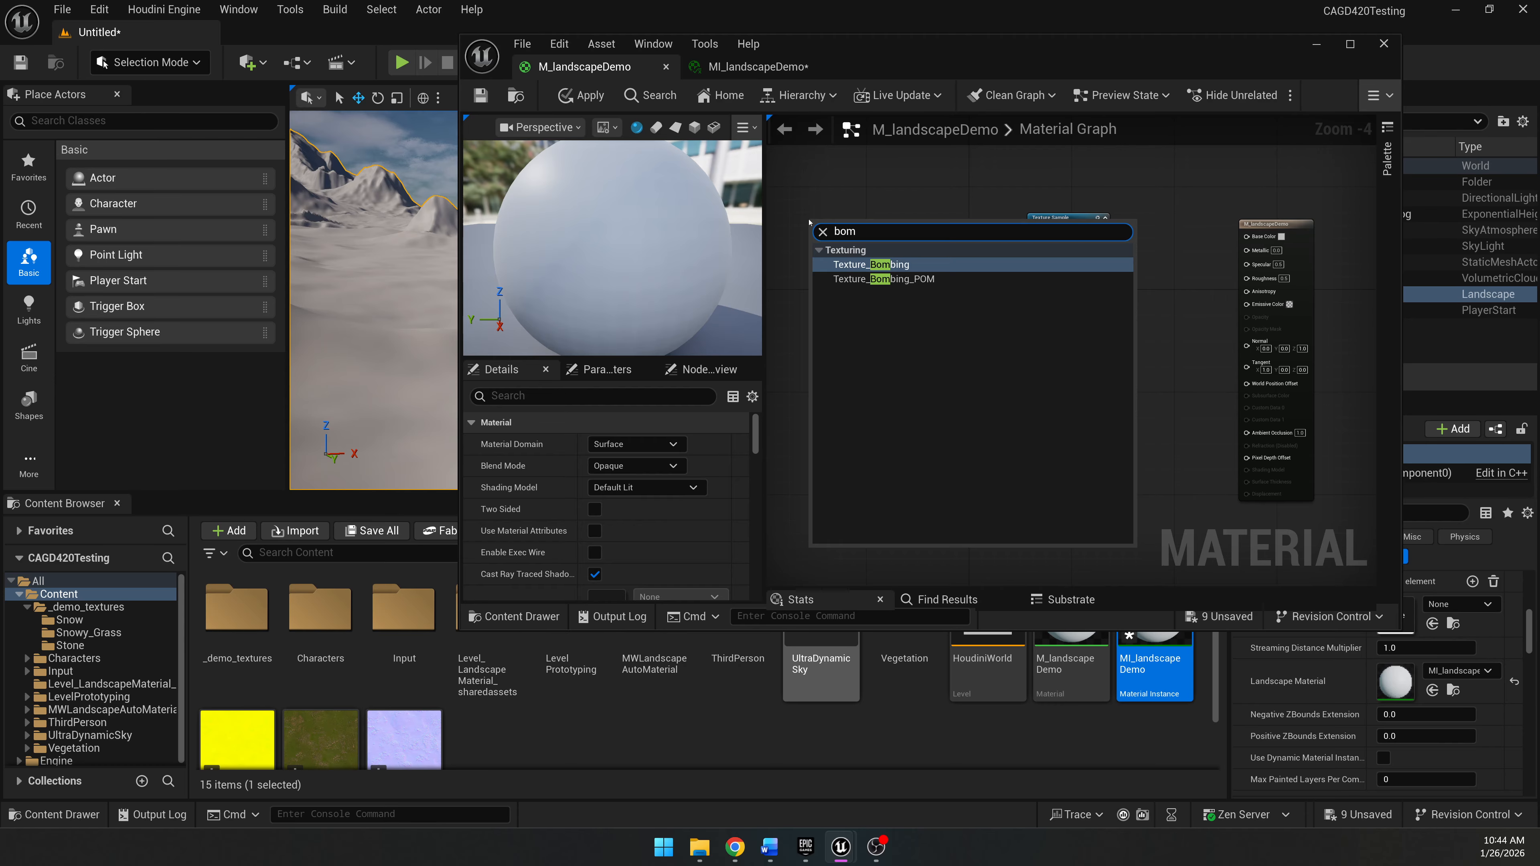
key("Return")
left_click_drag(837, 226, 998, 212)
left_click_drag(1121, 209, 1115, 207)
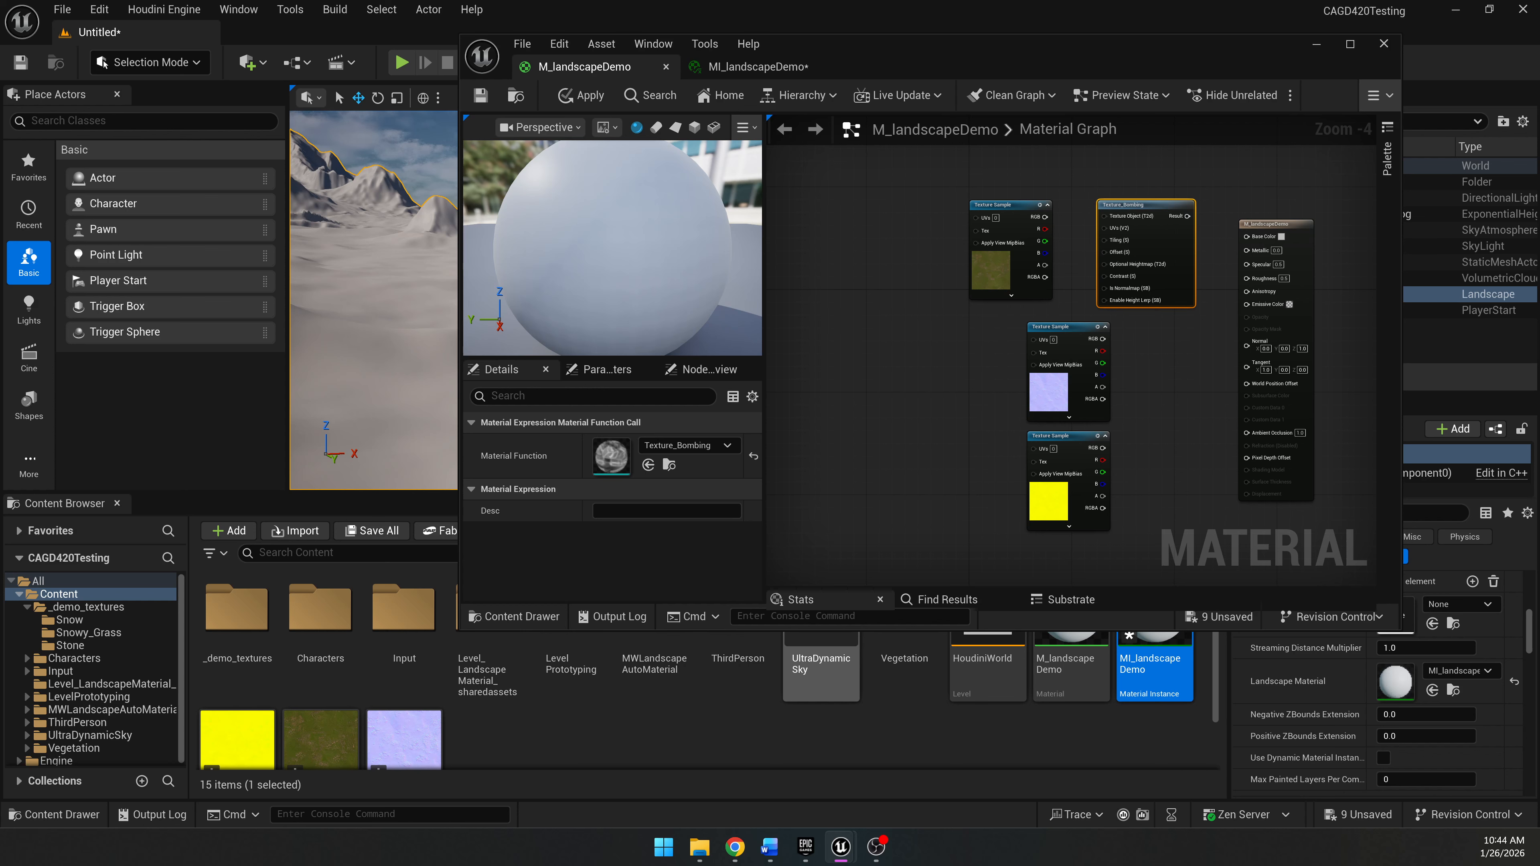
Try to connect the grass Texture Sample's RGB output to Texture_Bombing's Texture Object input.
left_click(1069, 271)
scroll(1073, 197, "up", 4)
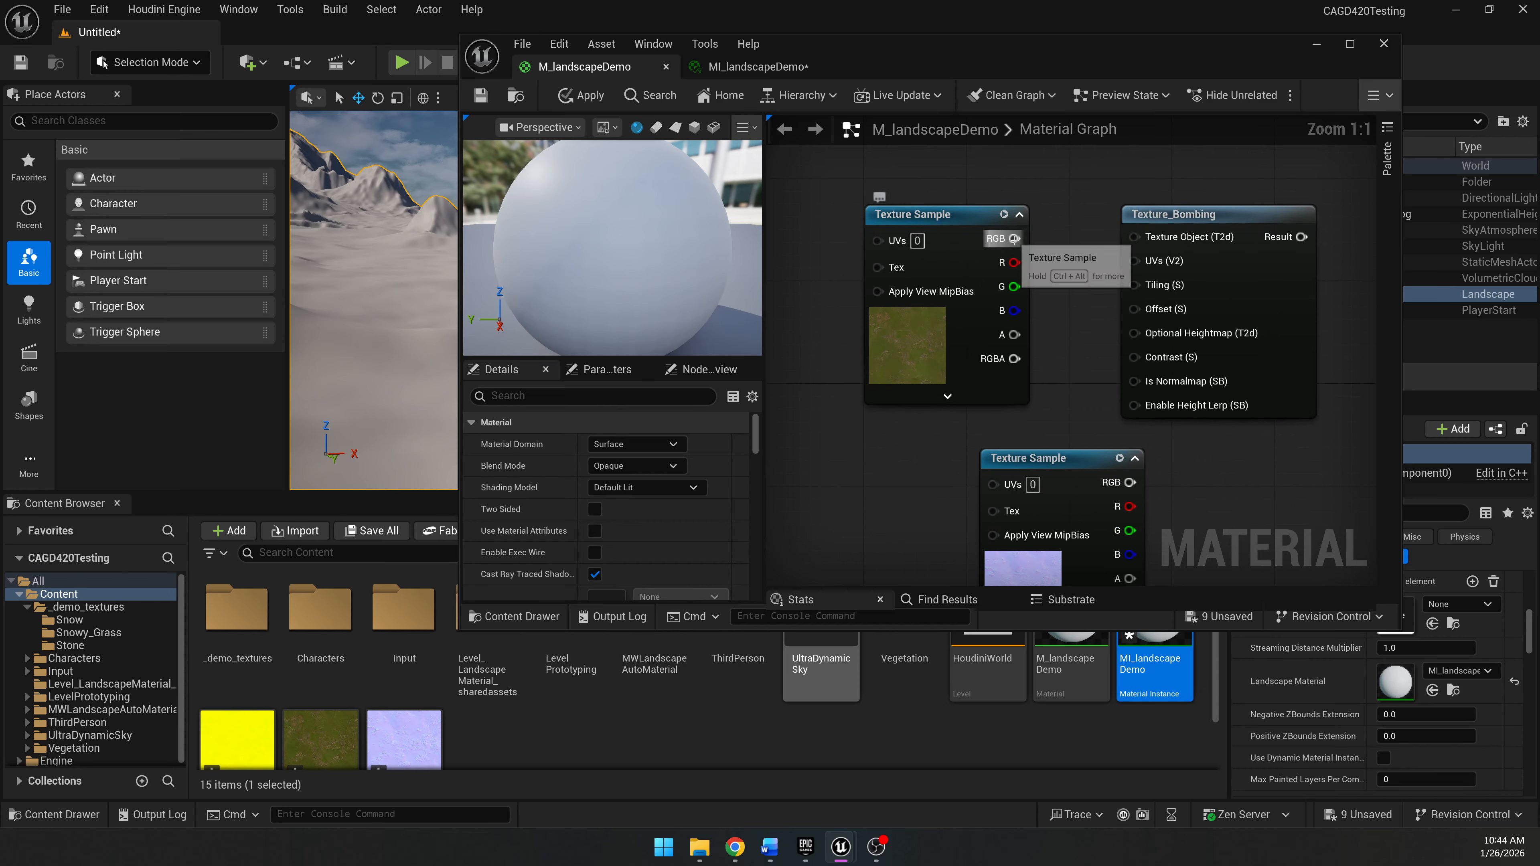
left_click_drag(1014, 238, 1151, 238)
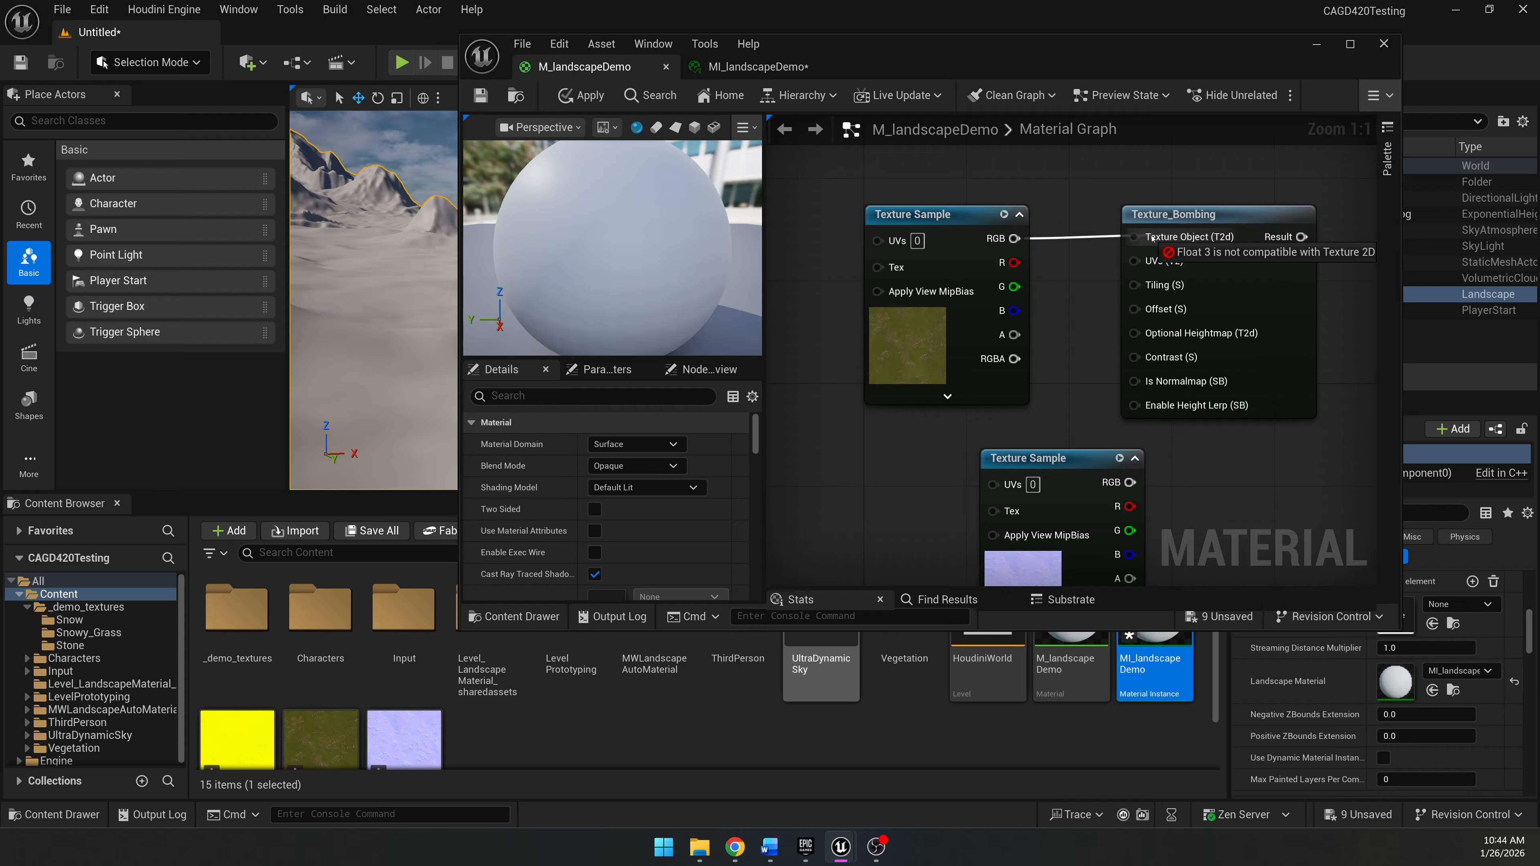
left_click_drag(1152, 238, 1203, 214)
Convert the grass color Texture Sample to a Texture Object and connect it to Texture_Bombing's Texture Object input.
left_click(1061, 219)
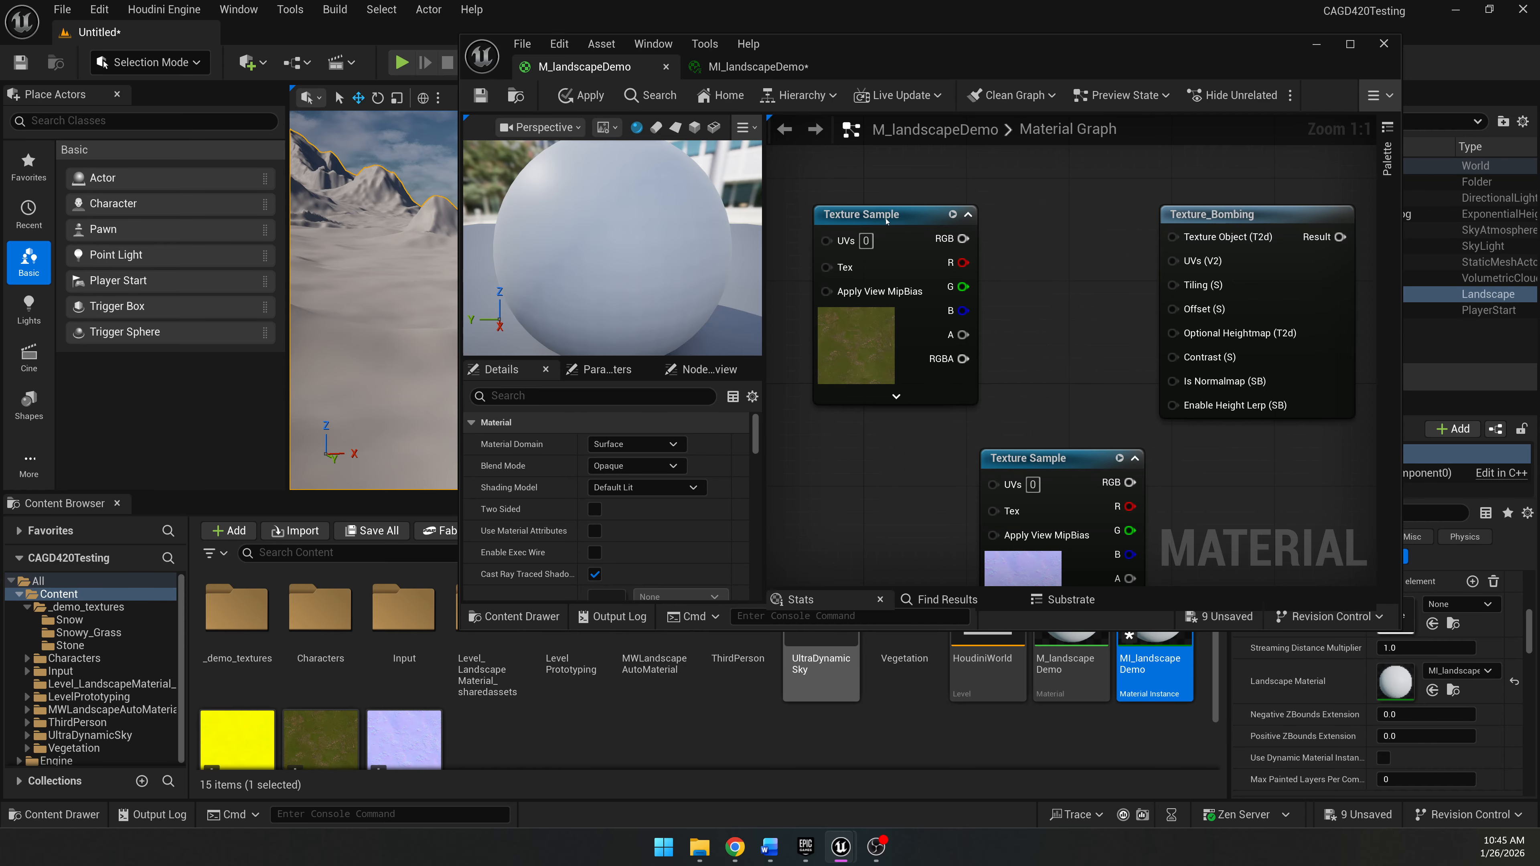
left_click_drag(886, 221, 874, 221)
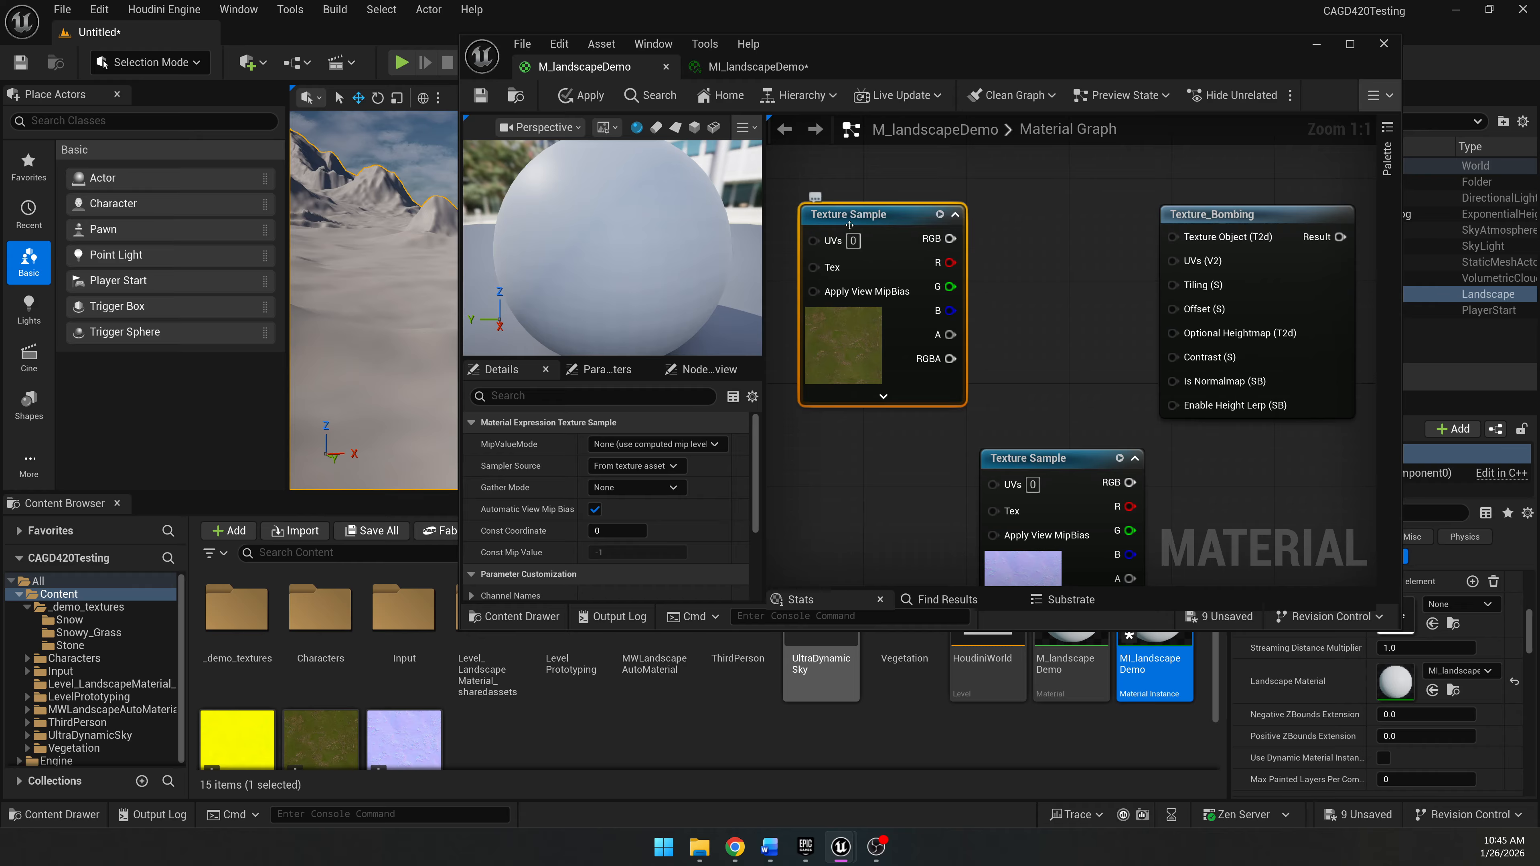
right_click(866, 221)
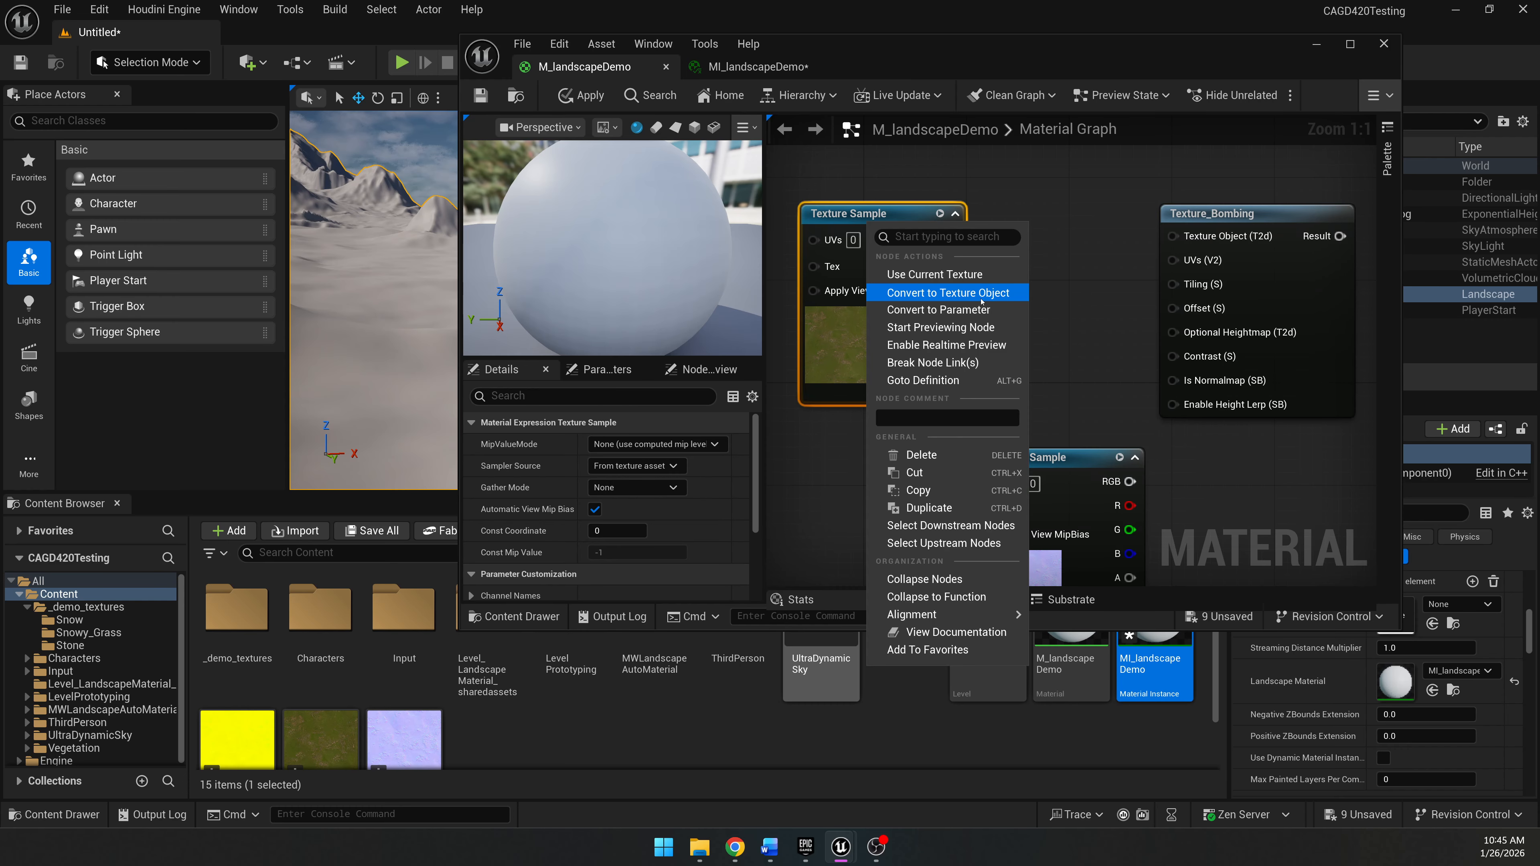
left_click(1016, 292)
left_click_drag(918, 221, 995, 234)
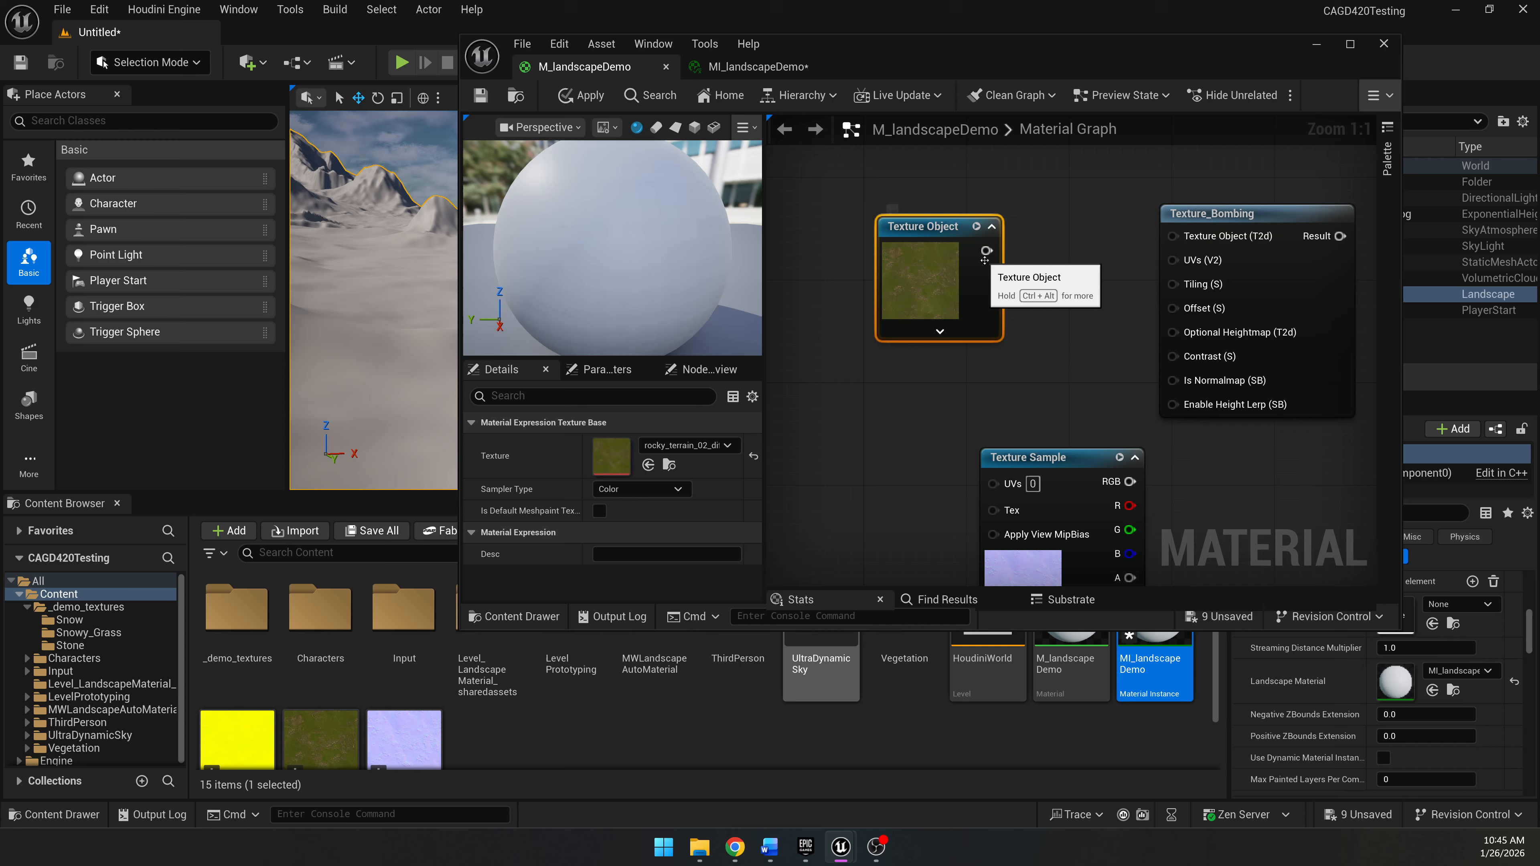
left_click_drag(986, 250, 1178, 244)
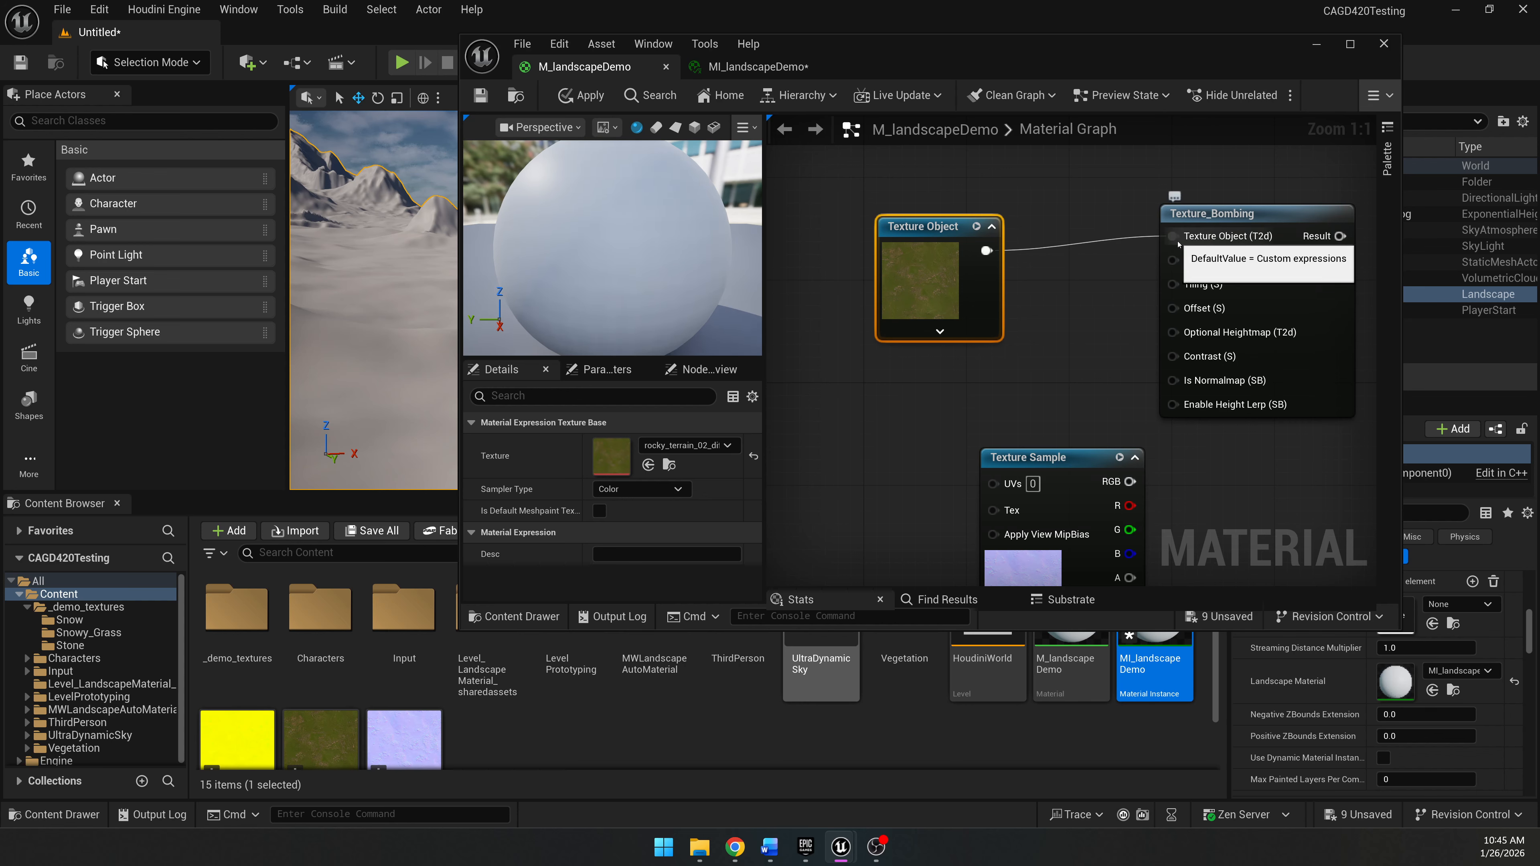
Connect Texture_Bombing's Result to Base Color, save the material and check the grass on the landscape.
right_click_drag(1049, 299, 710, 253)
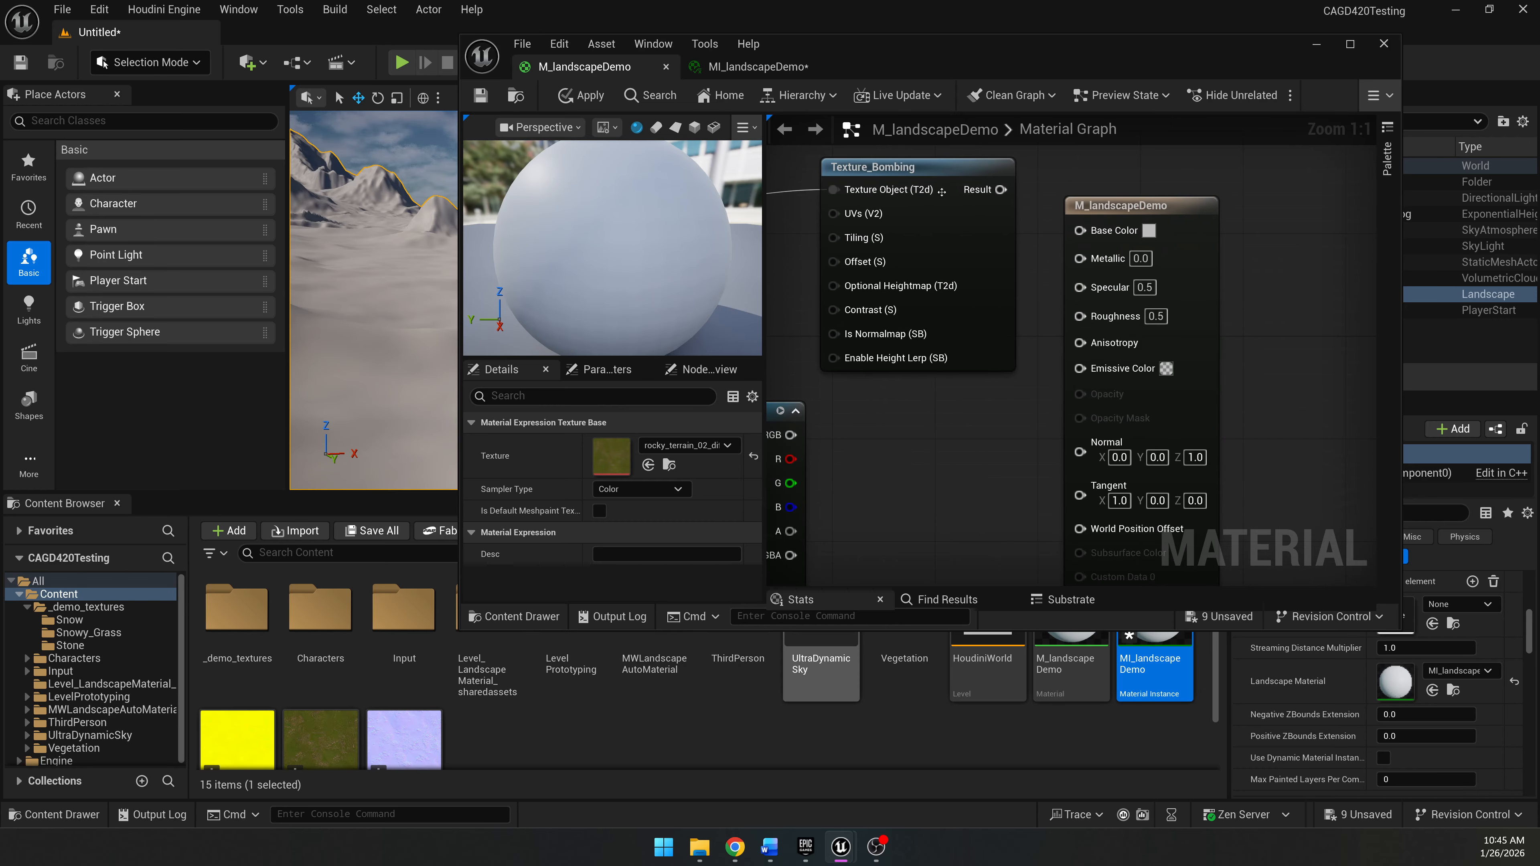
left_click_drag(924, 174, 1081, 241)
left_click(481, 96)
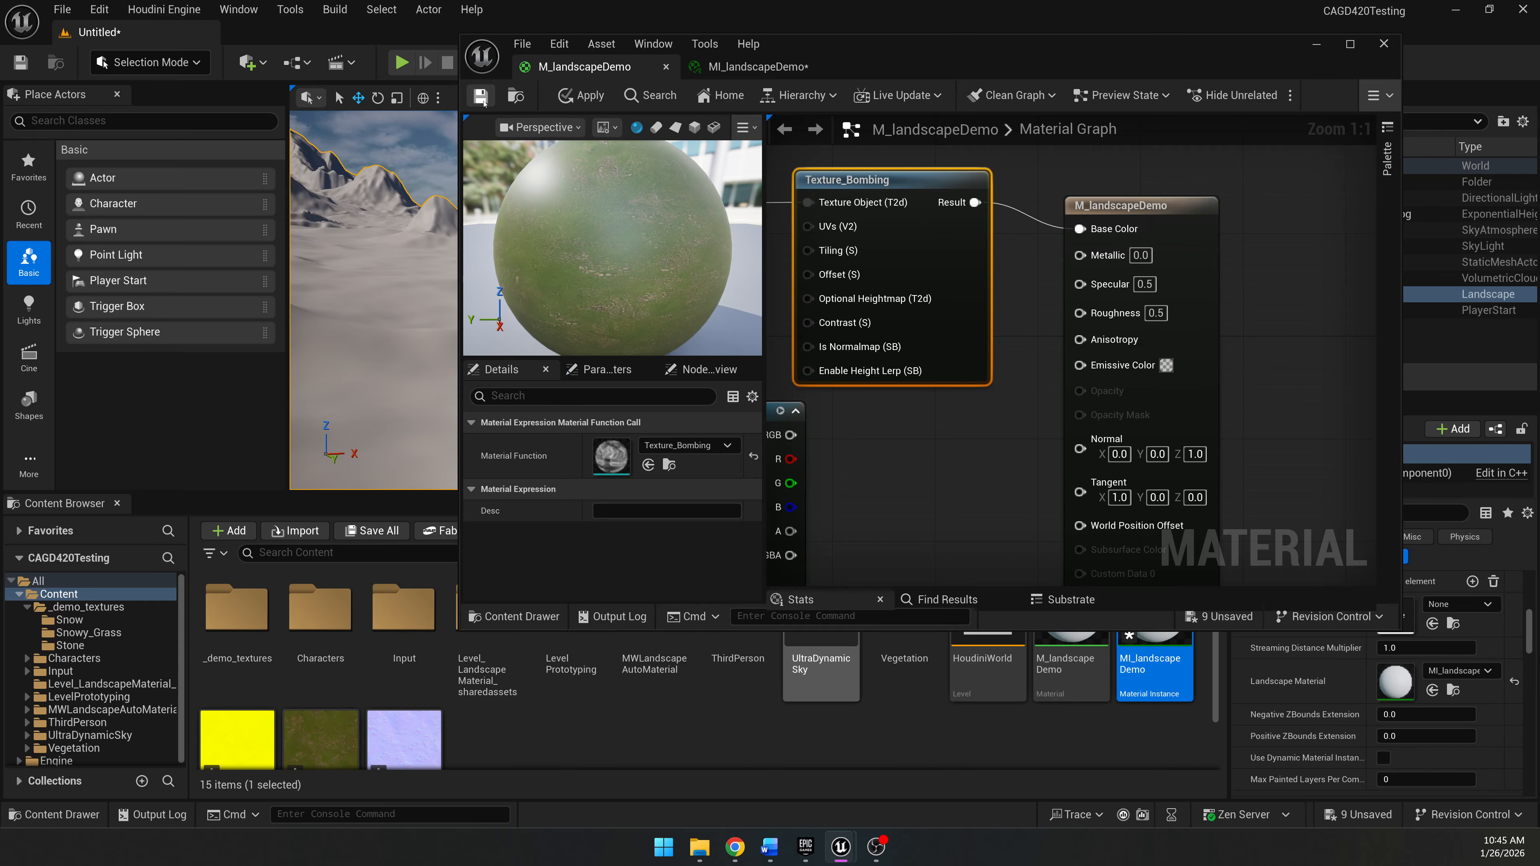
left_click_drag(809, 52, 1072, 132)
right_click_drag(473, 316, 606, 285)
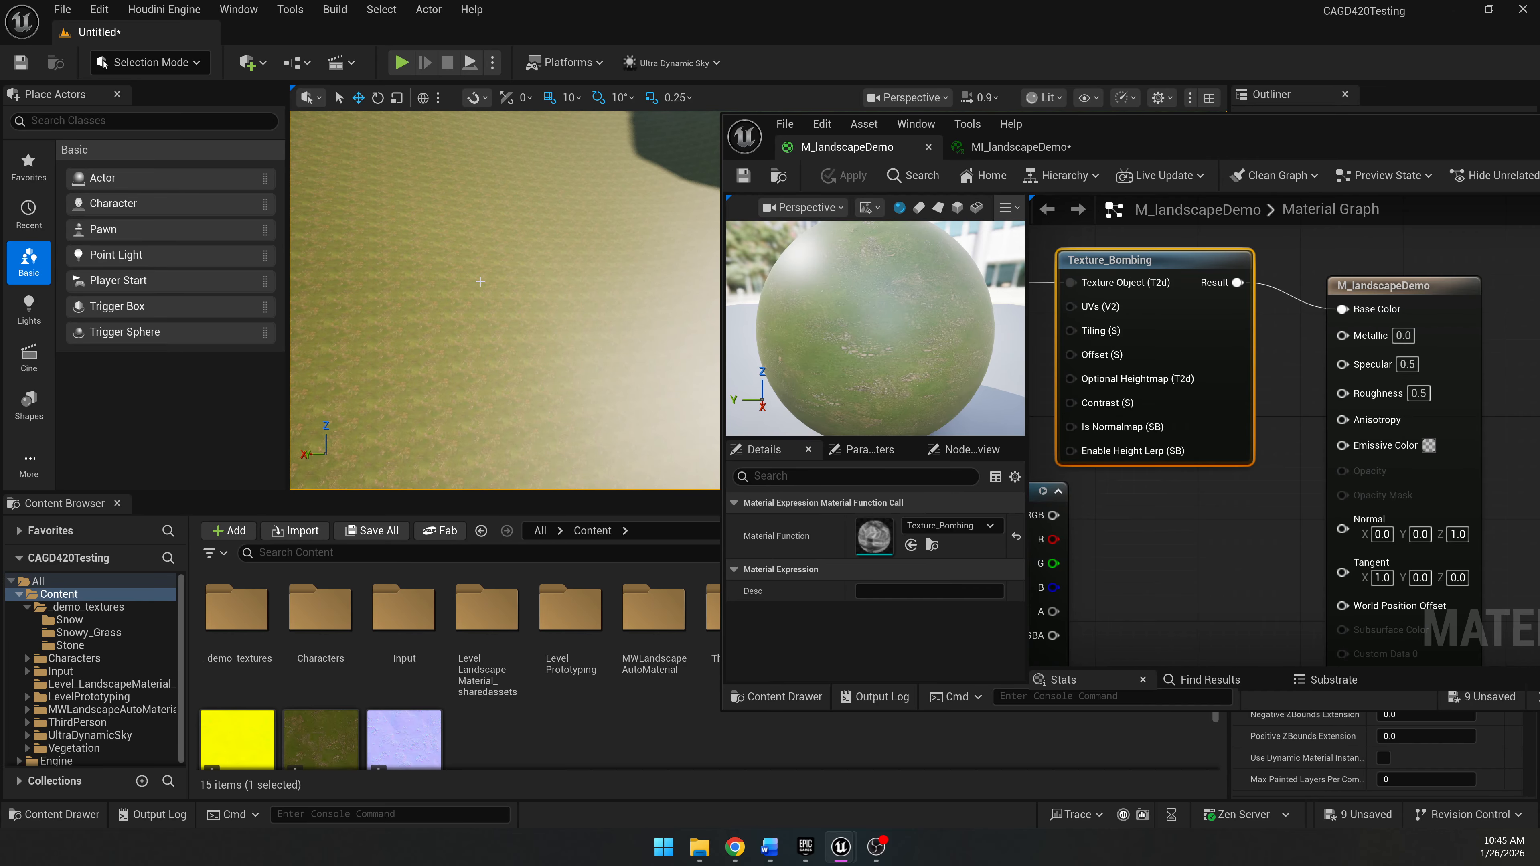
Promote the Texture_Bombing node's Tiling input to a parameter named Grass Tiling and place it below the grass Texture Object.
scroll(1149, 382, "down", 2)
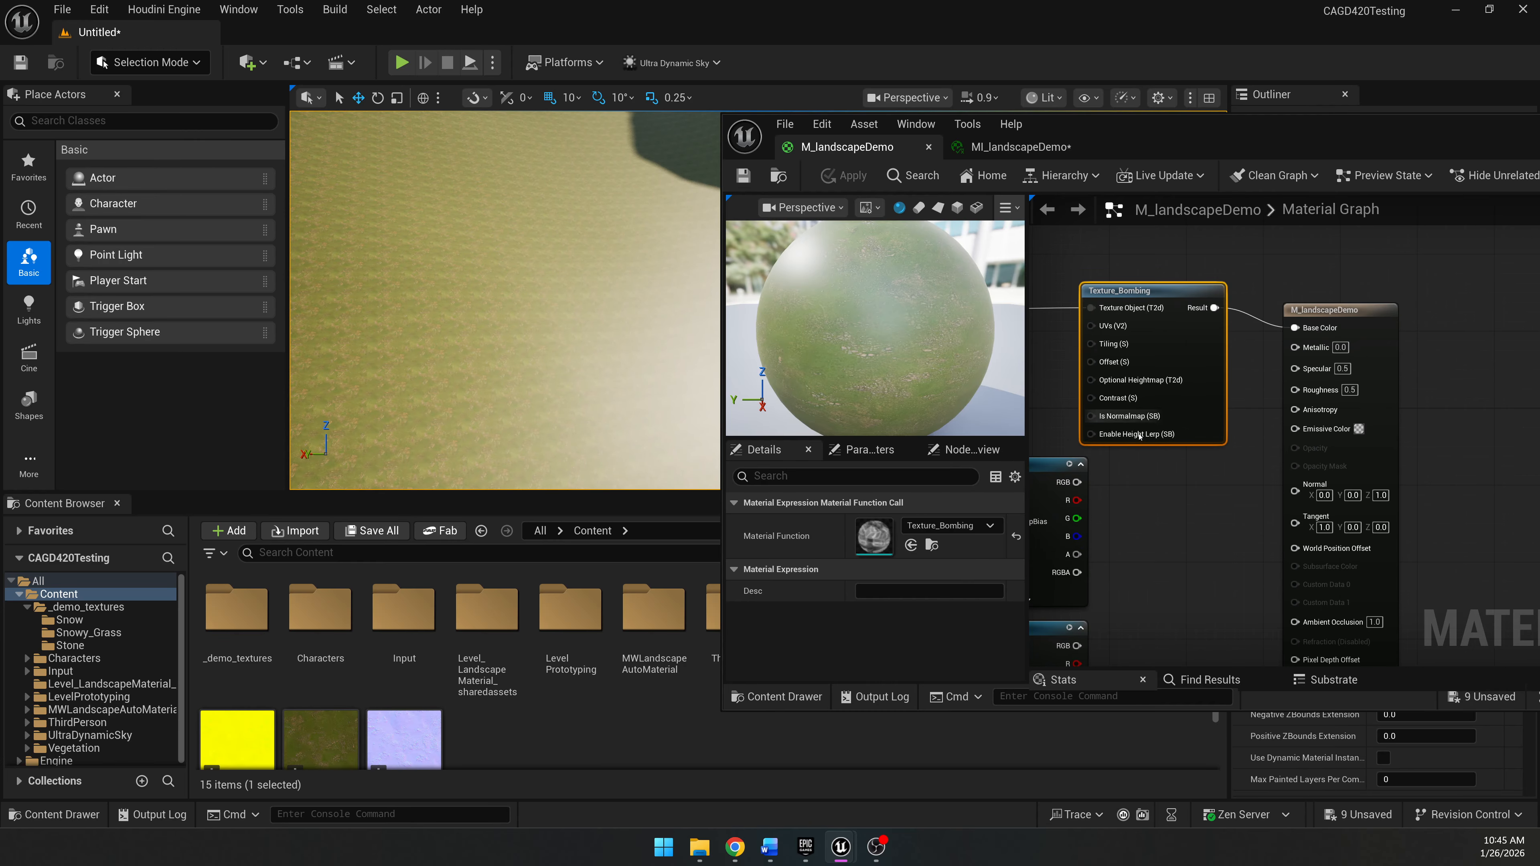
right_click_drag(1144, 434, 1380, 349)
left_click(1220, 350)
right_click_drag(1143, 343, 1148, 396)
left_click_drag(1308, 148, 1180, 146)
scroll(1208, 353, "up", 3)
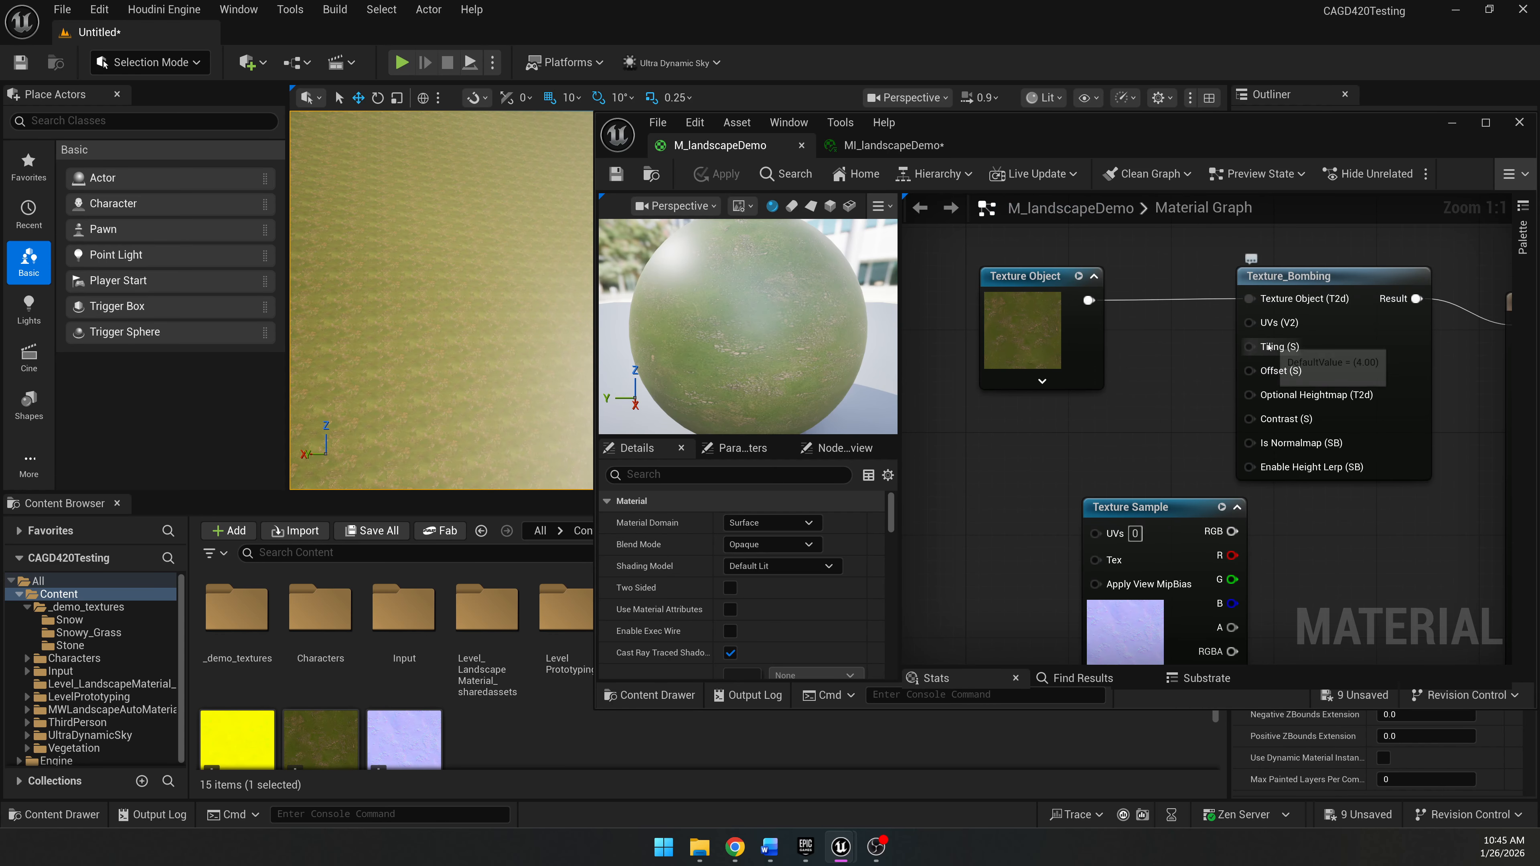
right_click(1251, 346)
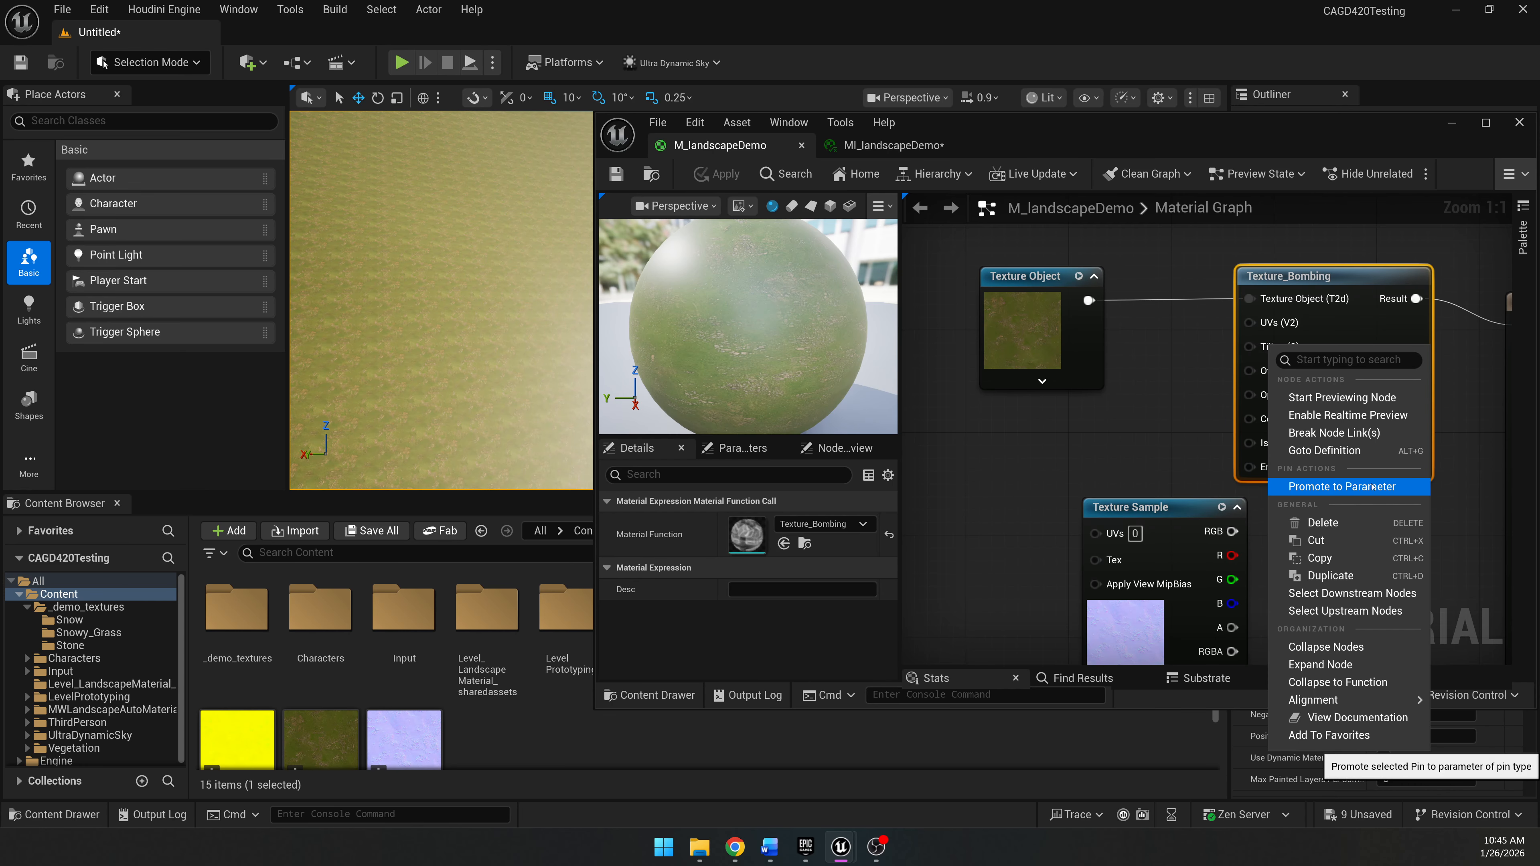
left_click(1341, 486)
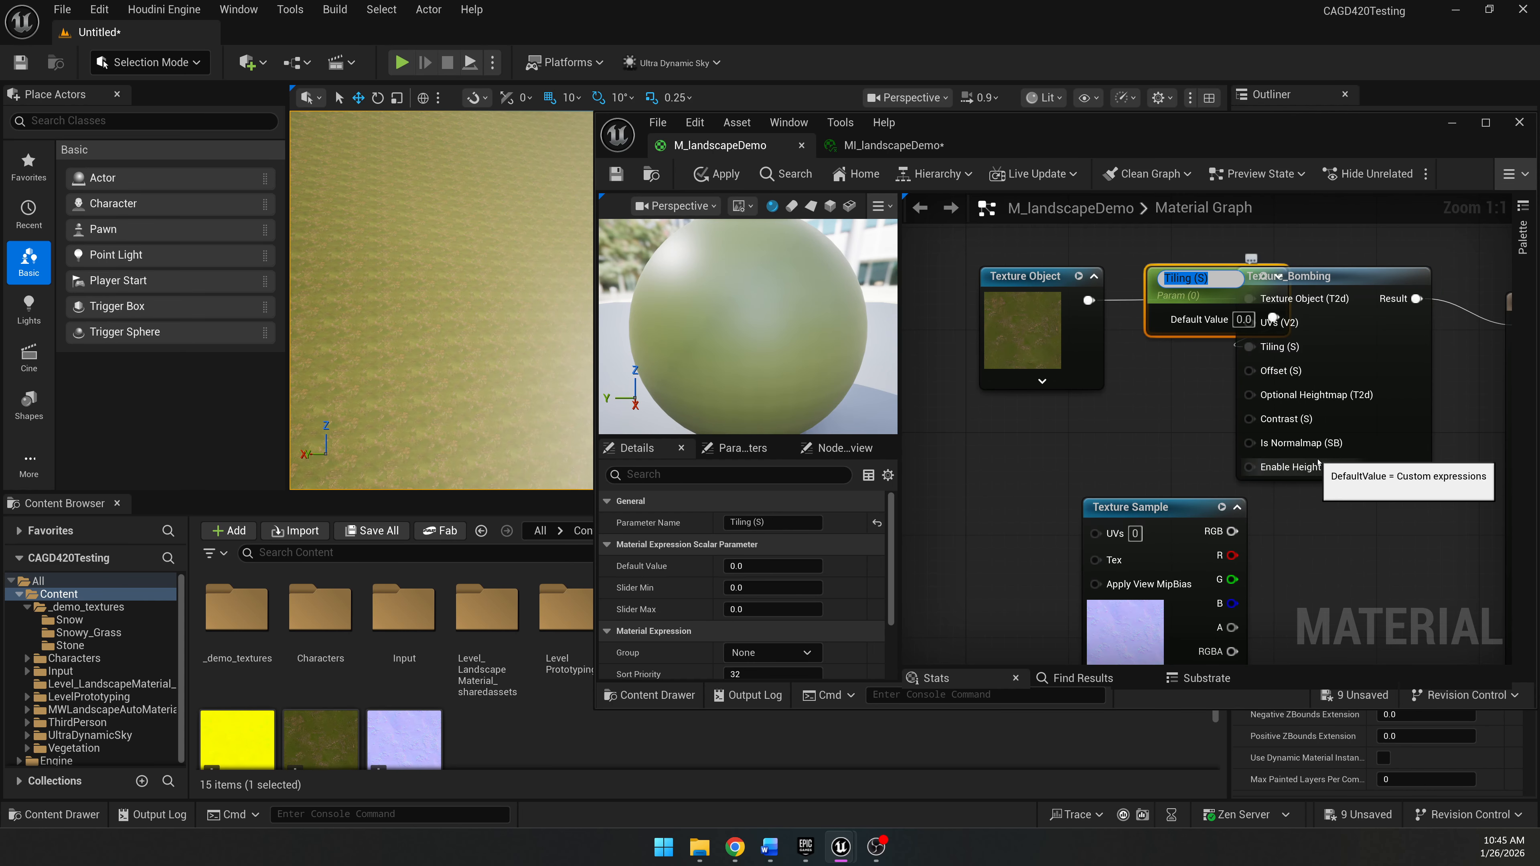
type("Grass Tiling")
key("Return")
left_click_drag(1202, 276, 936, 419)
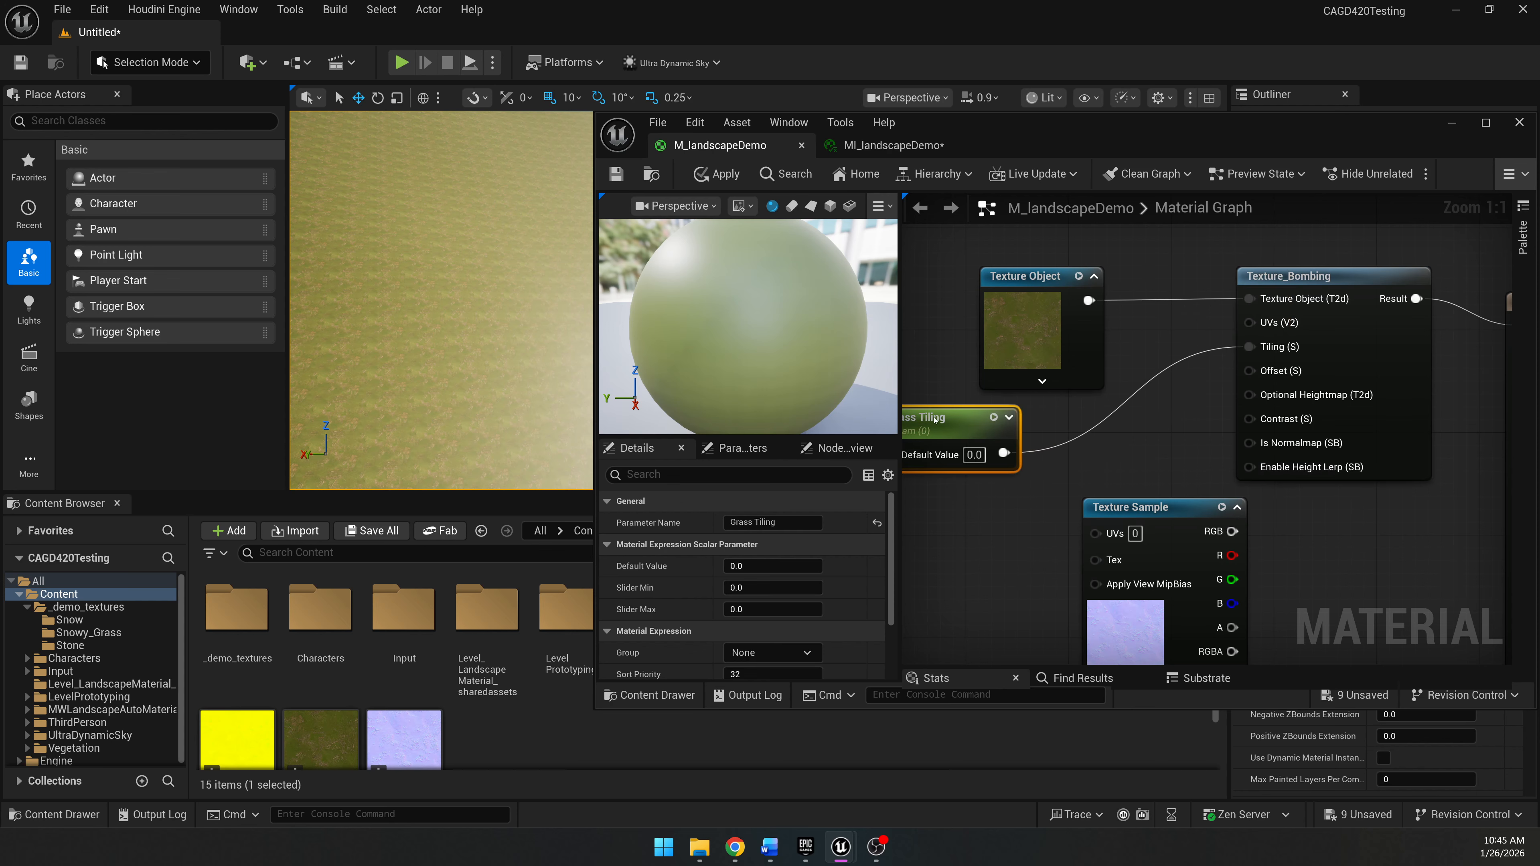
Promote Texture_Bombing's Offset input to a parameter named Grass Offset, place it below Grass Tiling and save the material.
right_click(1271, 371)
left_click(1327, 516)
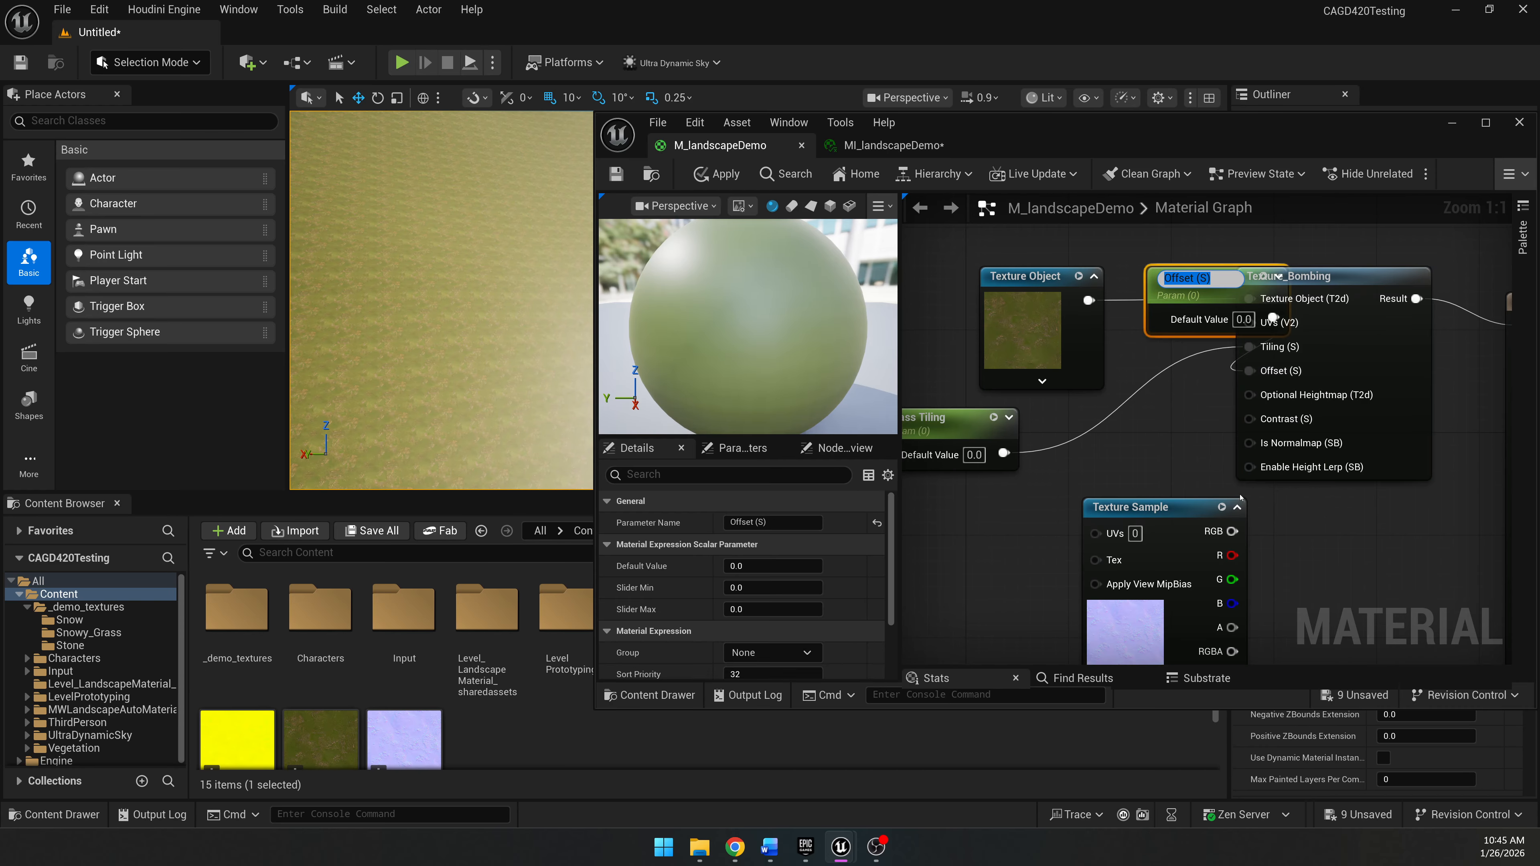
type("Grass Offset")
key("Return")
left_click_drag(1200, 286, 933, 505)
left_click(1120, 264)
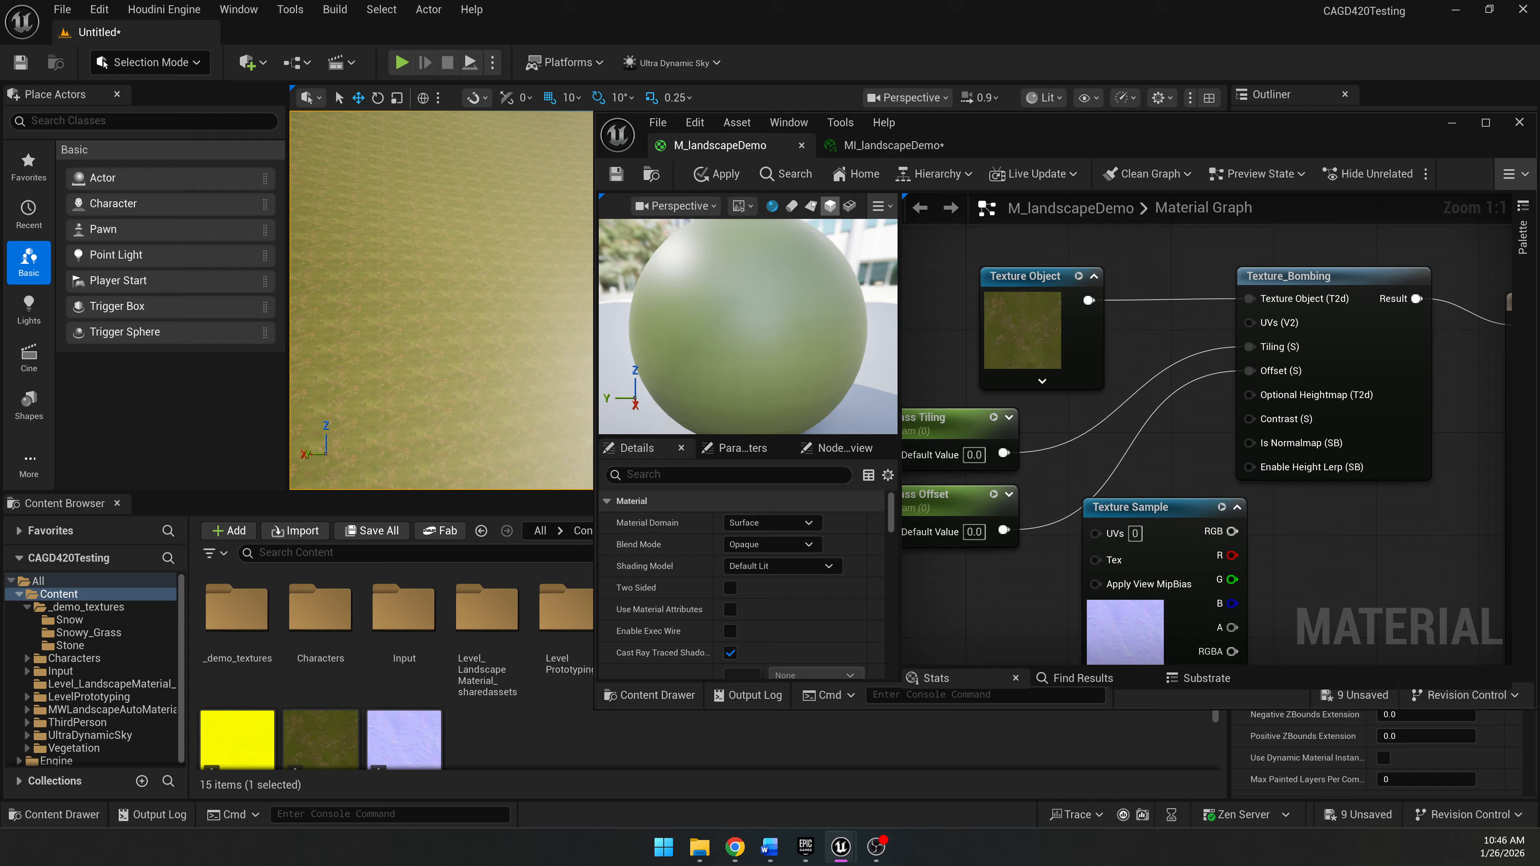
left_click(626, 179)
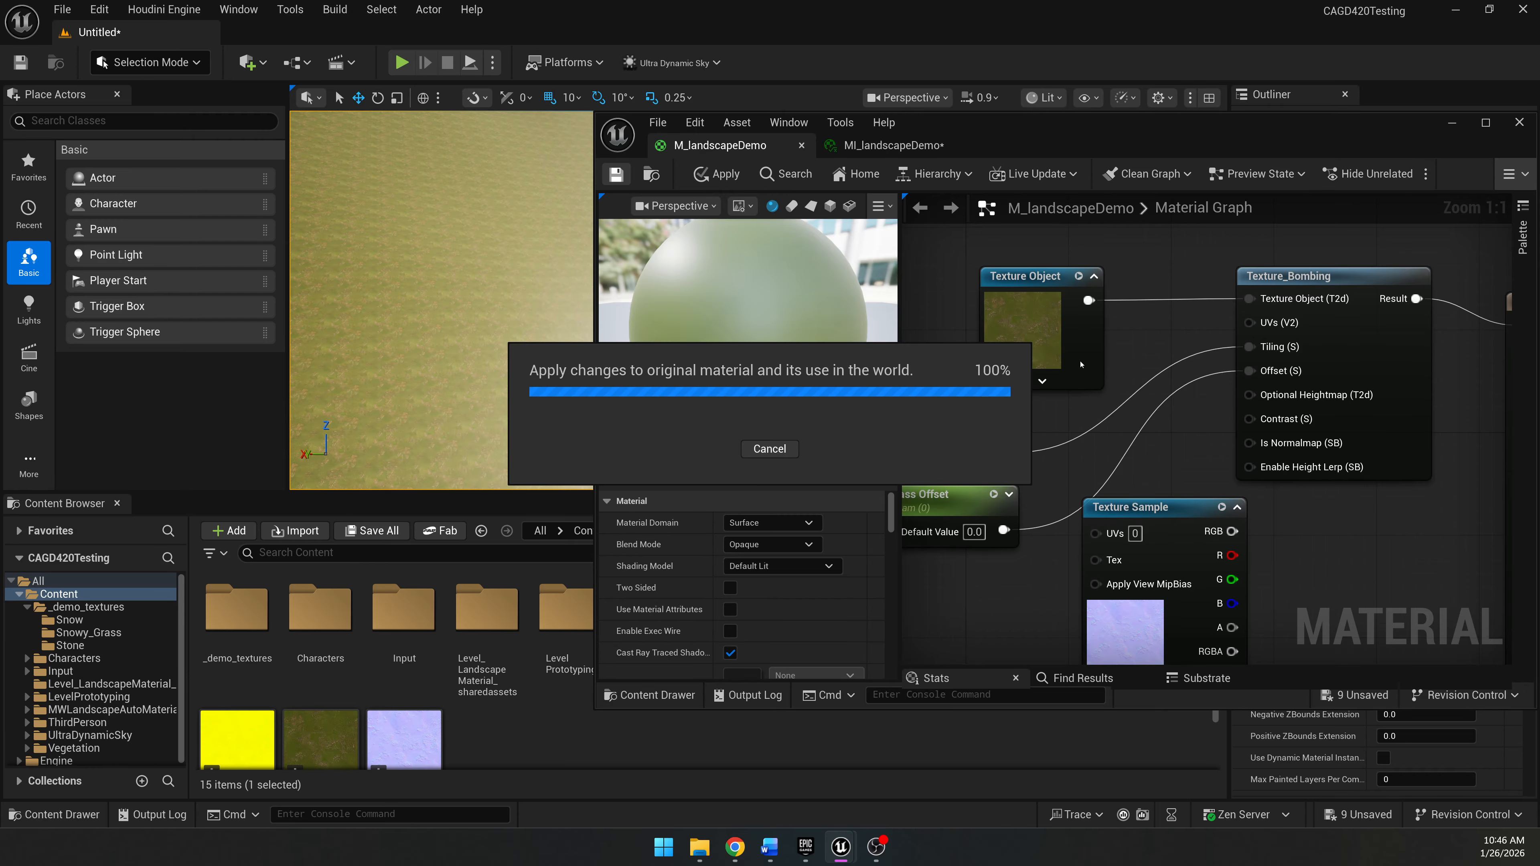
left_click_drag(1017, 130, 1037, 124)
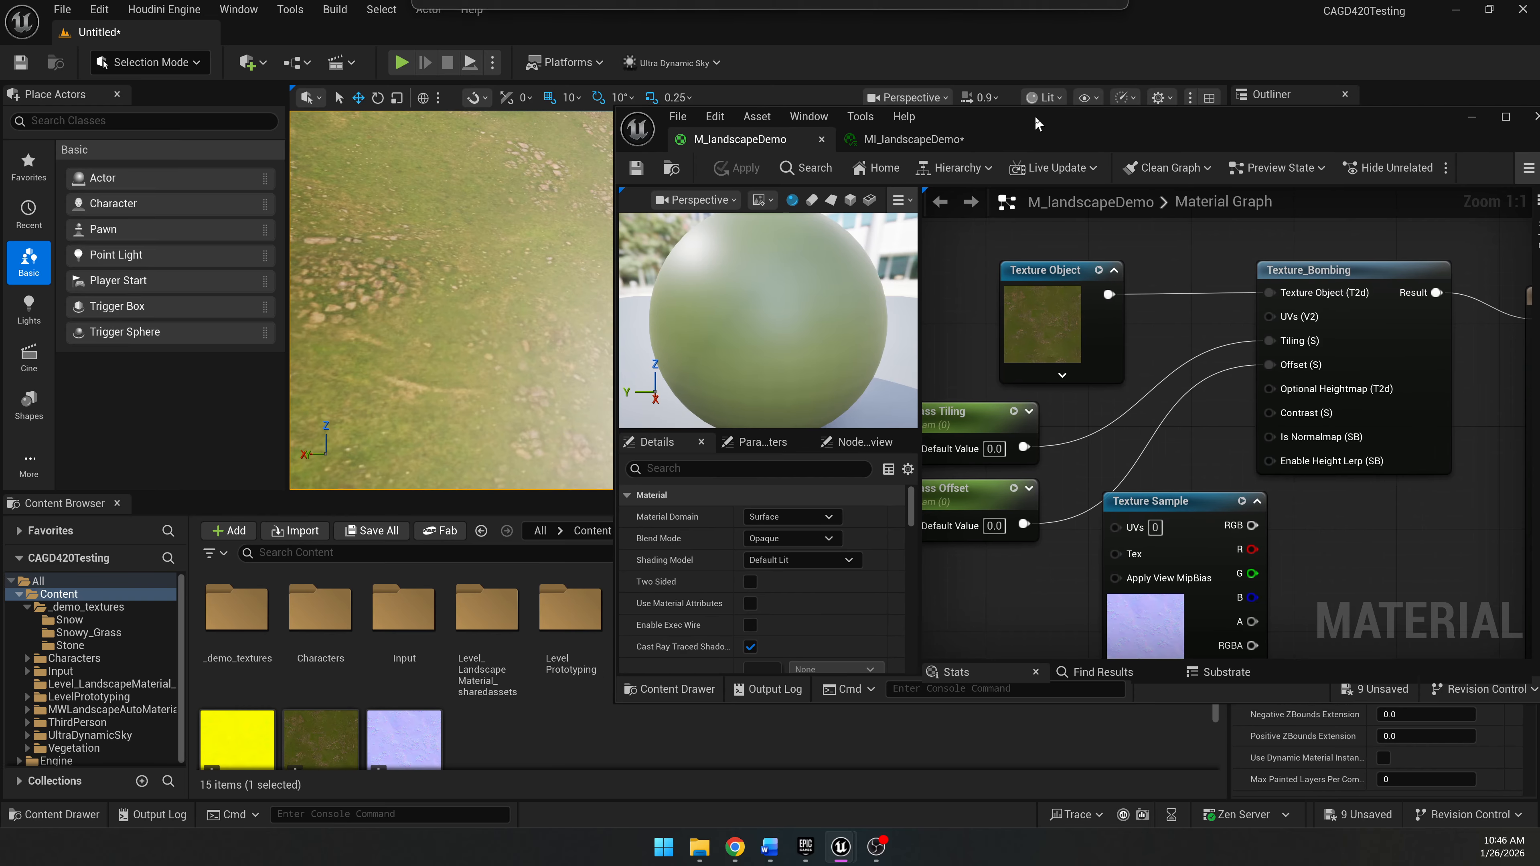
Set the default values of Grass Tiling to 4 and Grass Offset to 1, and save the material.
mouse_move(1298, 340)
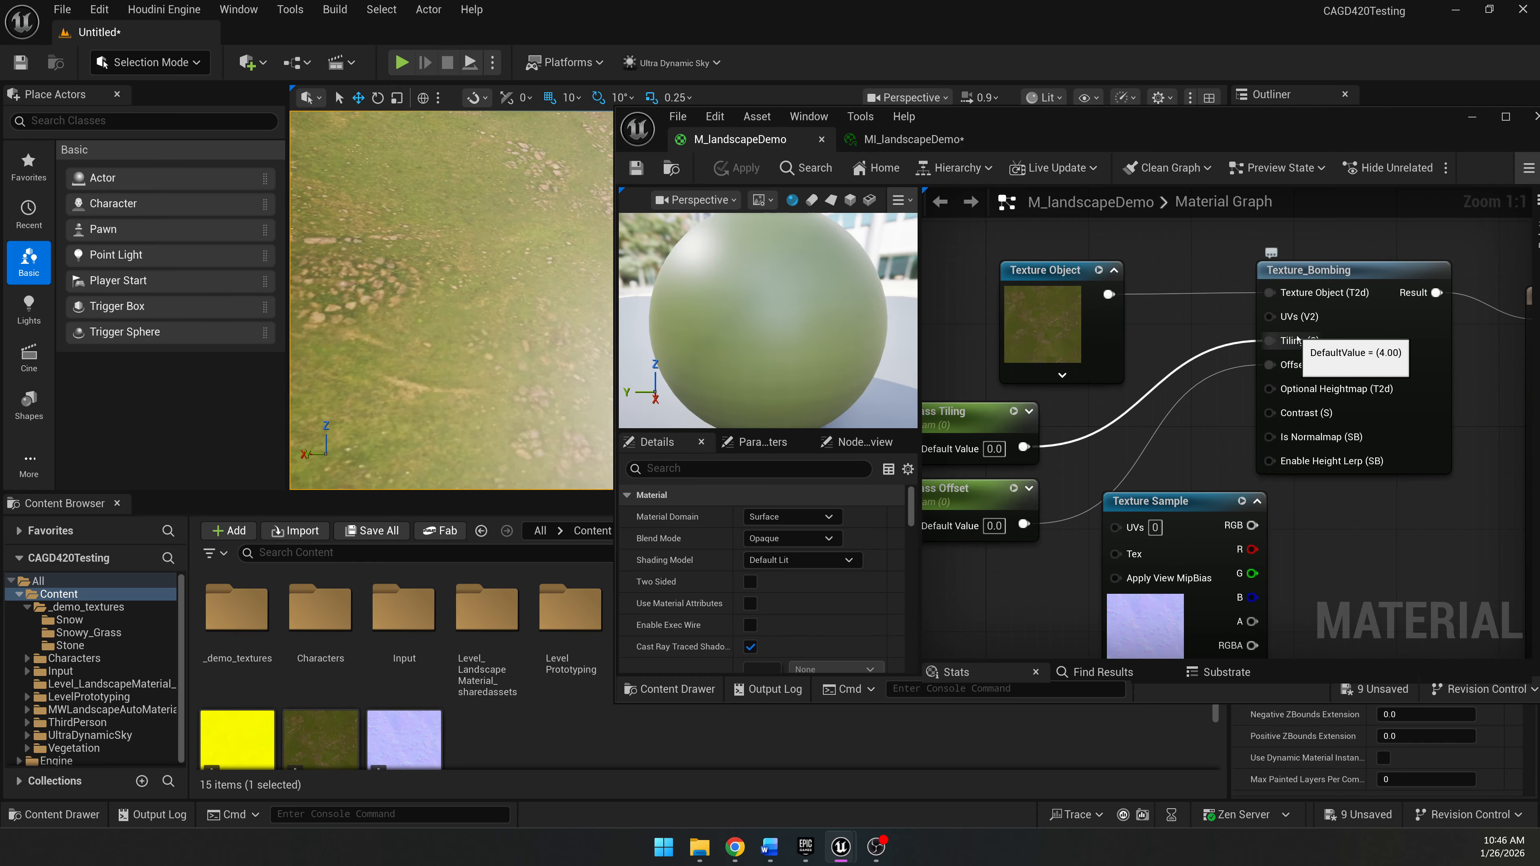
right_click_drag(1096, 423, 1186, 419)
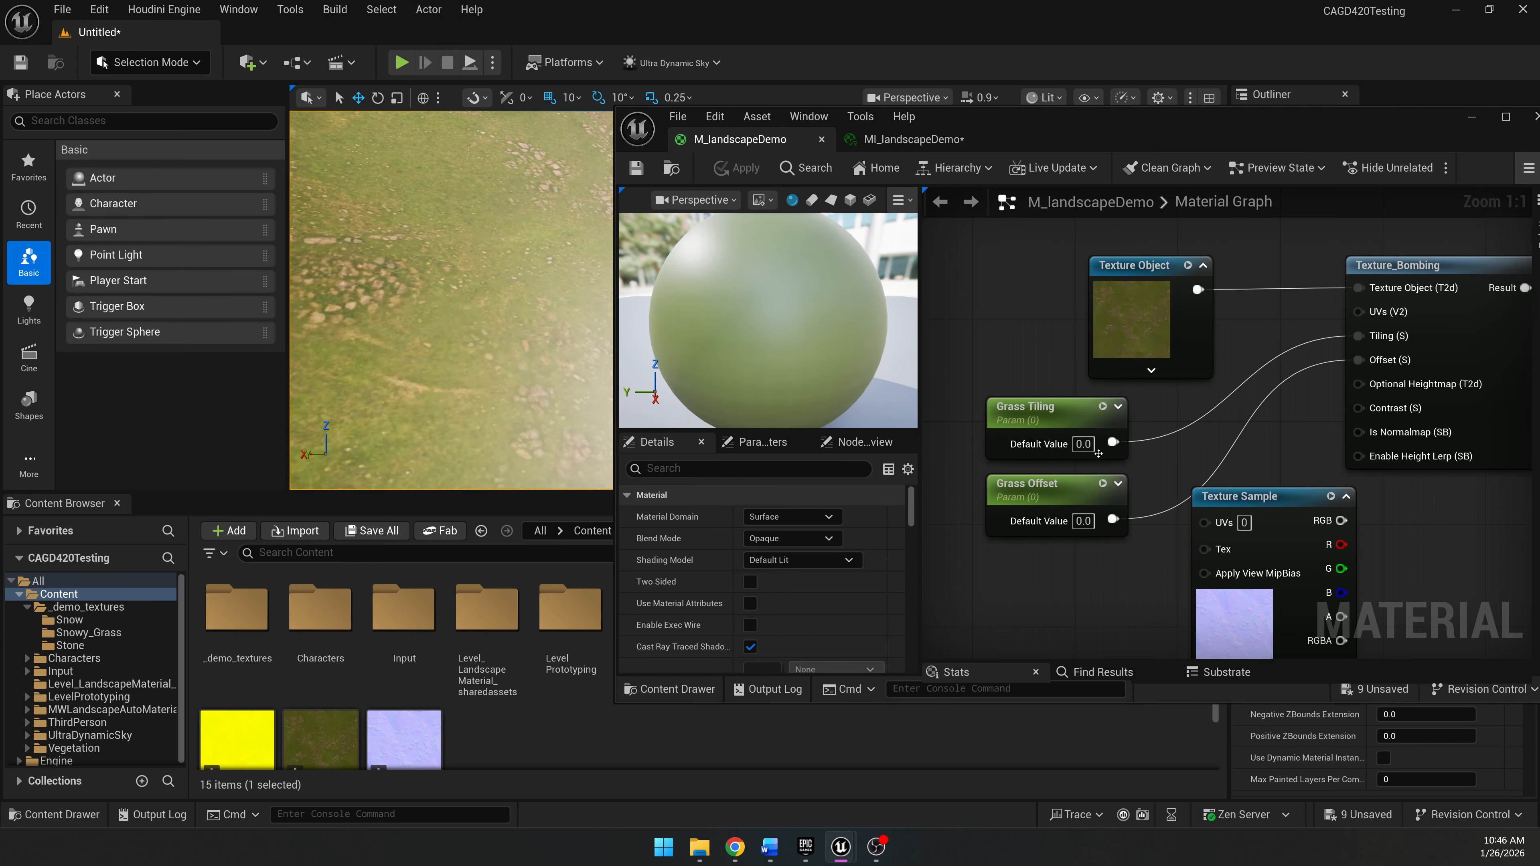
left_click(1083, 444)
type("4")
key("Return")
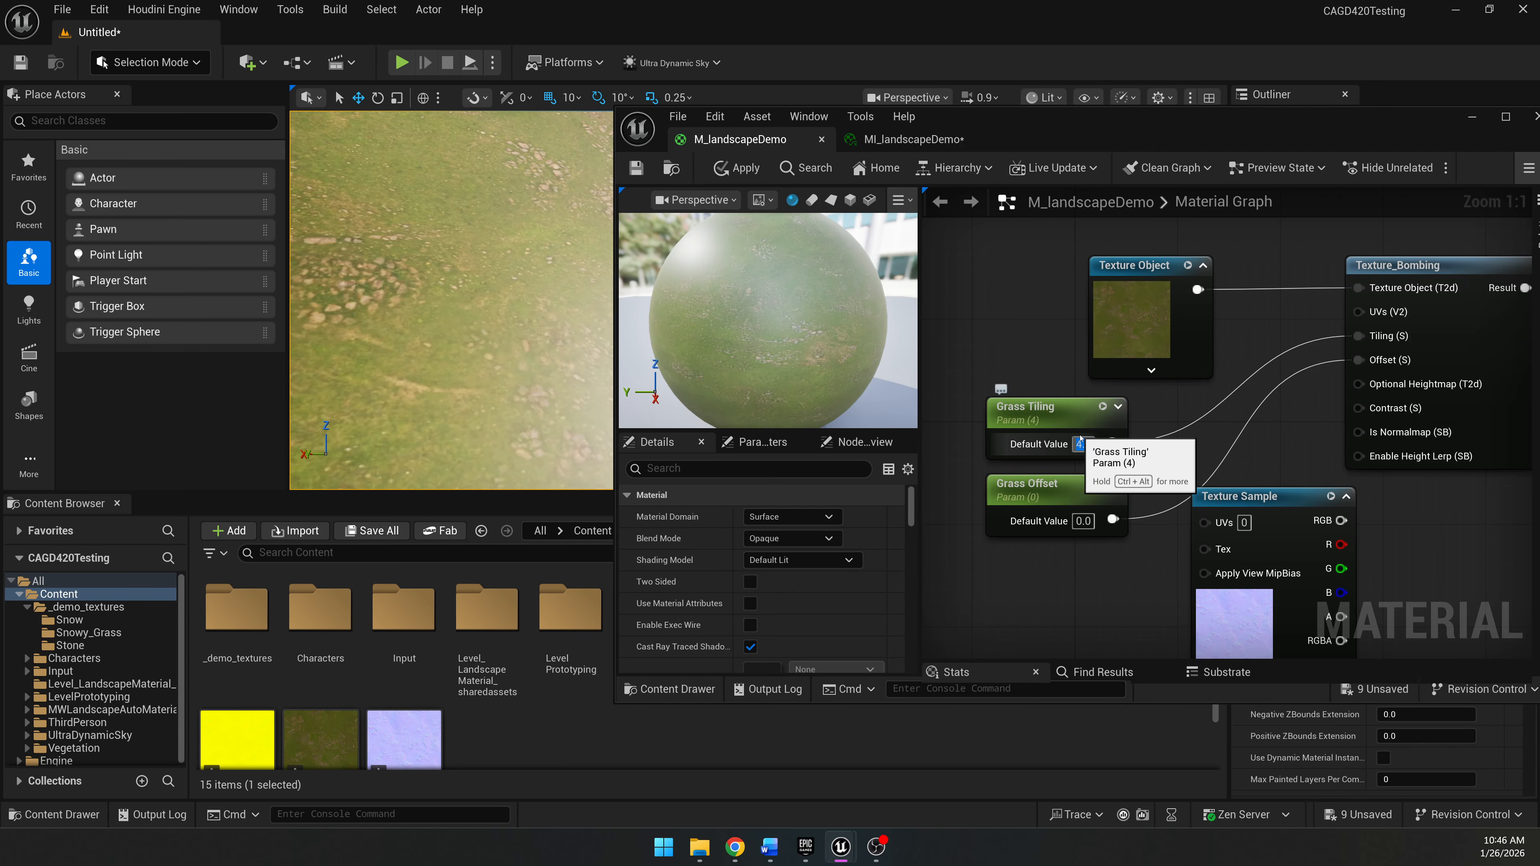
mouse_move(1404, 368)
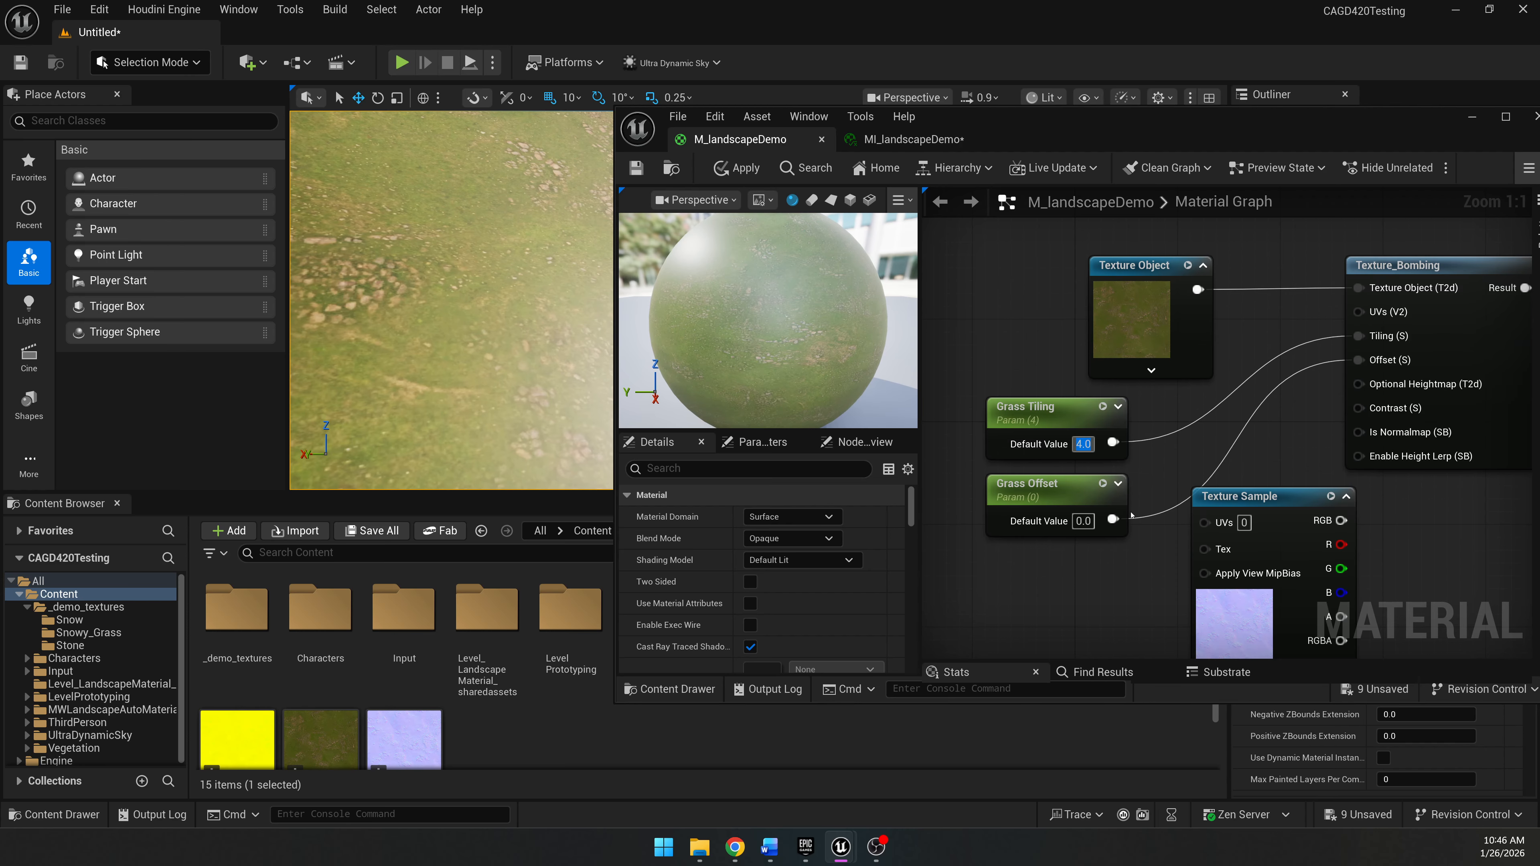
type("1")
key("Return")
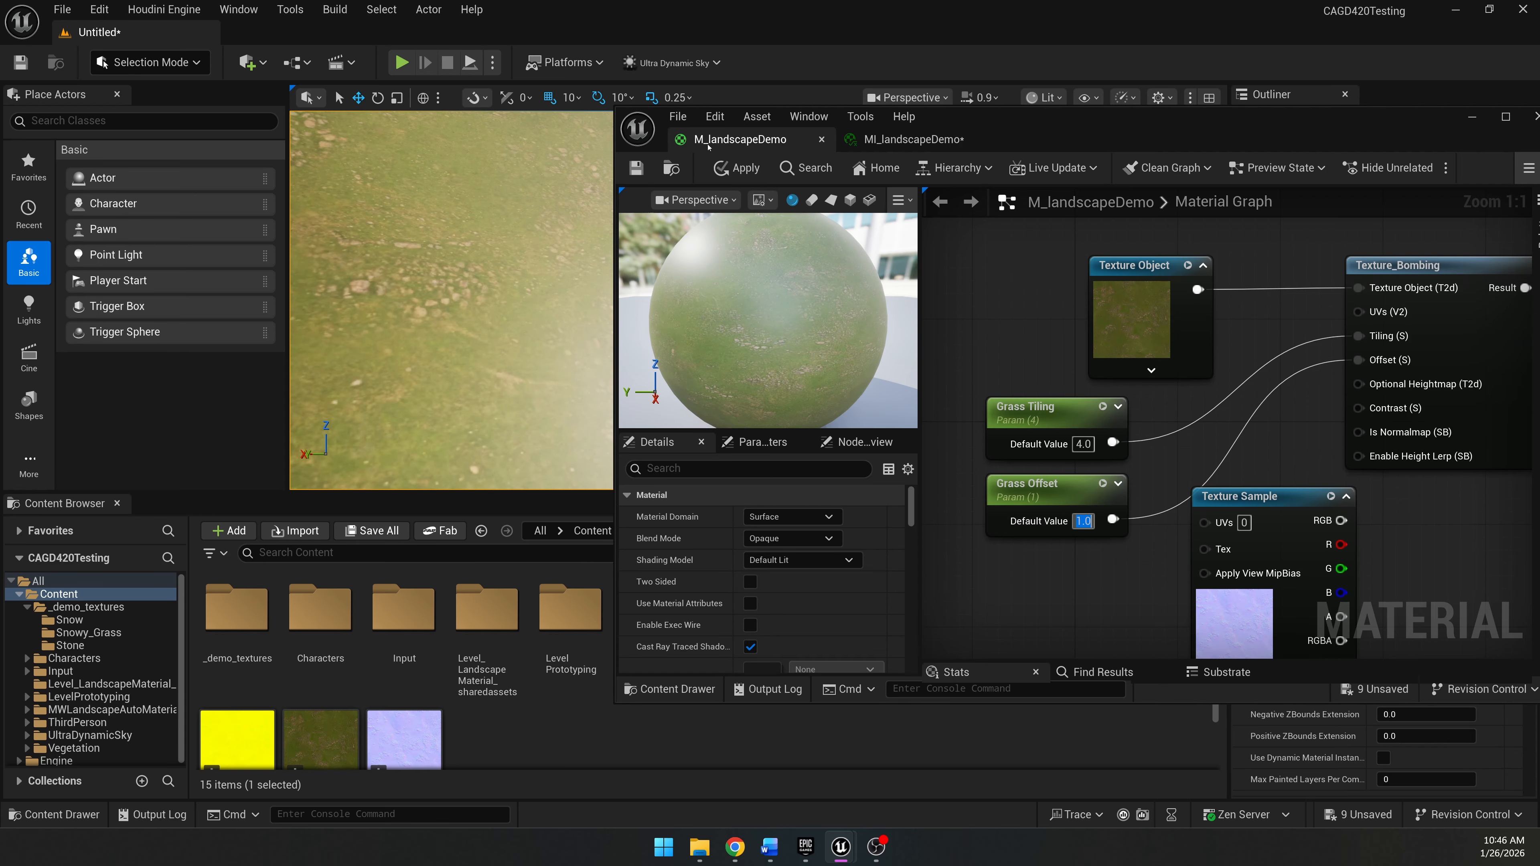
left_click(637, 169)
left_click_drag(1072, 138, 953, 130)
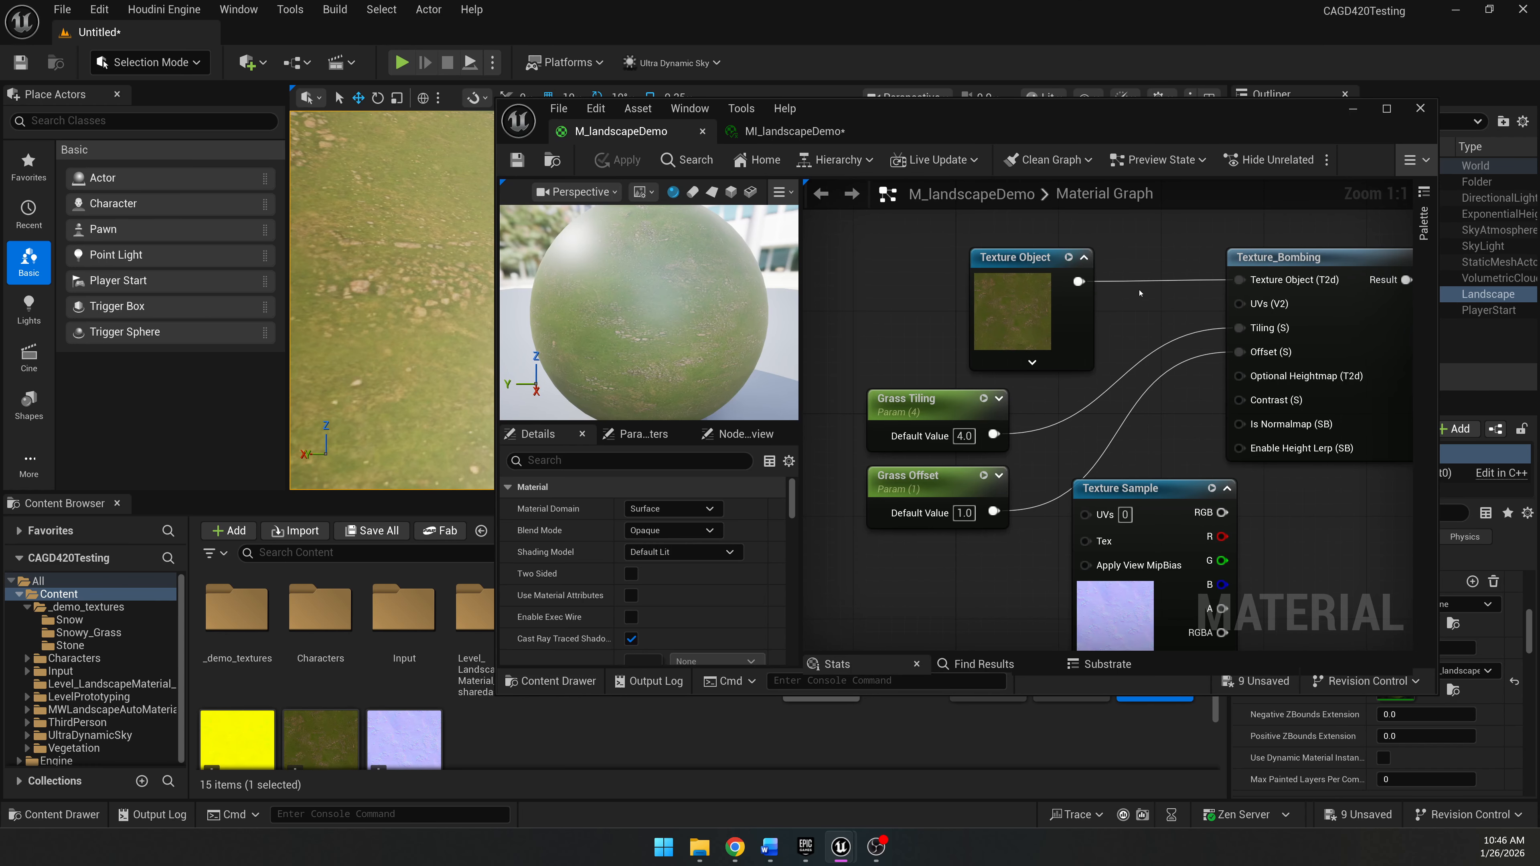
Enable the Grass Offset override in MI_landscapeDemo and bring the landscape's slopes into view beside the editor.
left_click_drag(826, 129, 955, 280)
left_click(678, 302)
left_click(1253, 439)
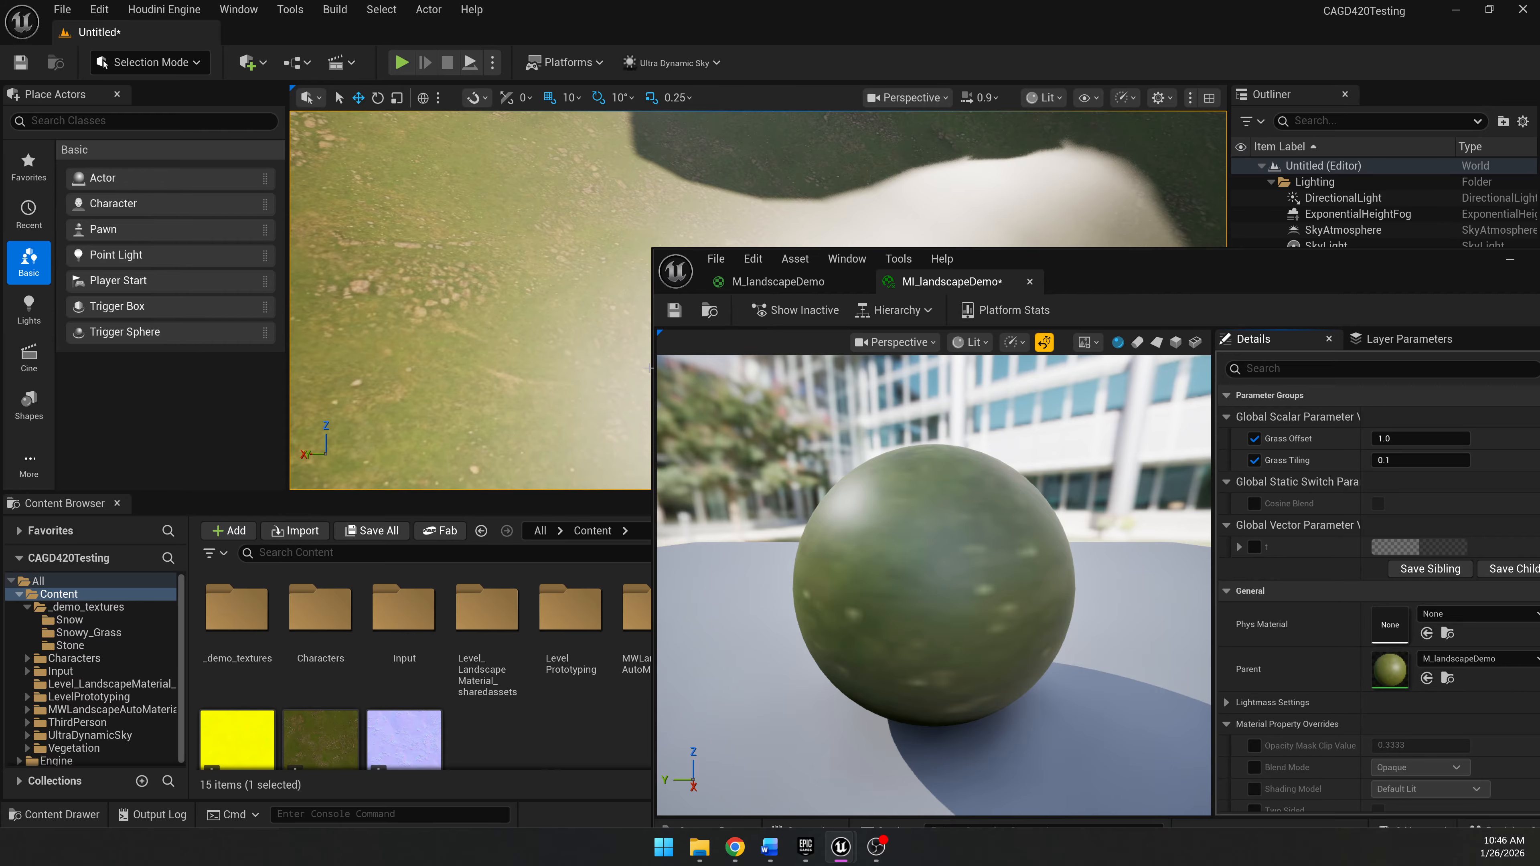
left_click_drag(651, 368, 950, 383)
right_click_drag(770, 322, 1152, 321)
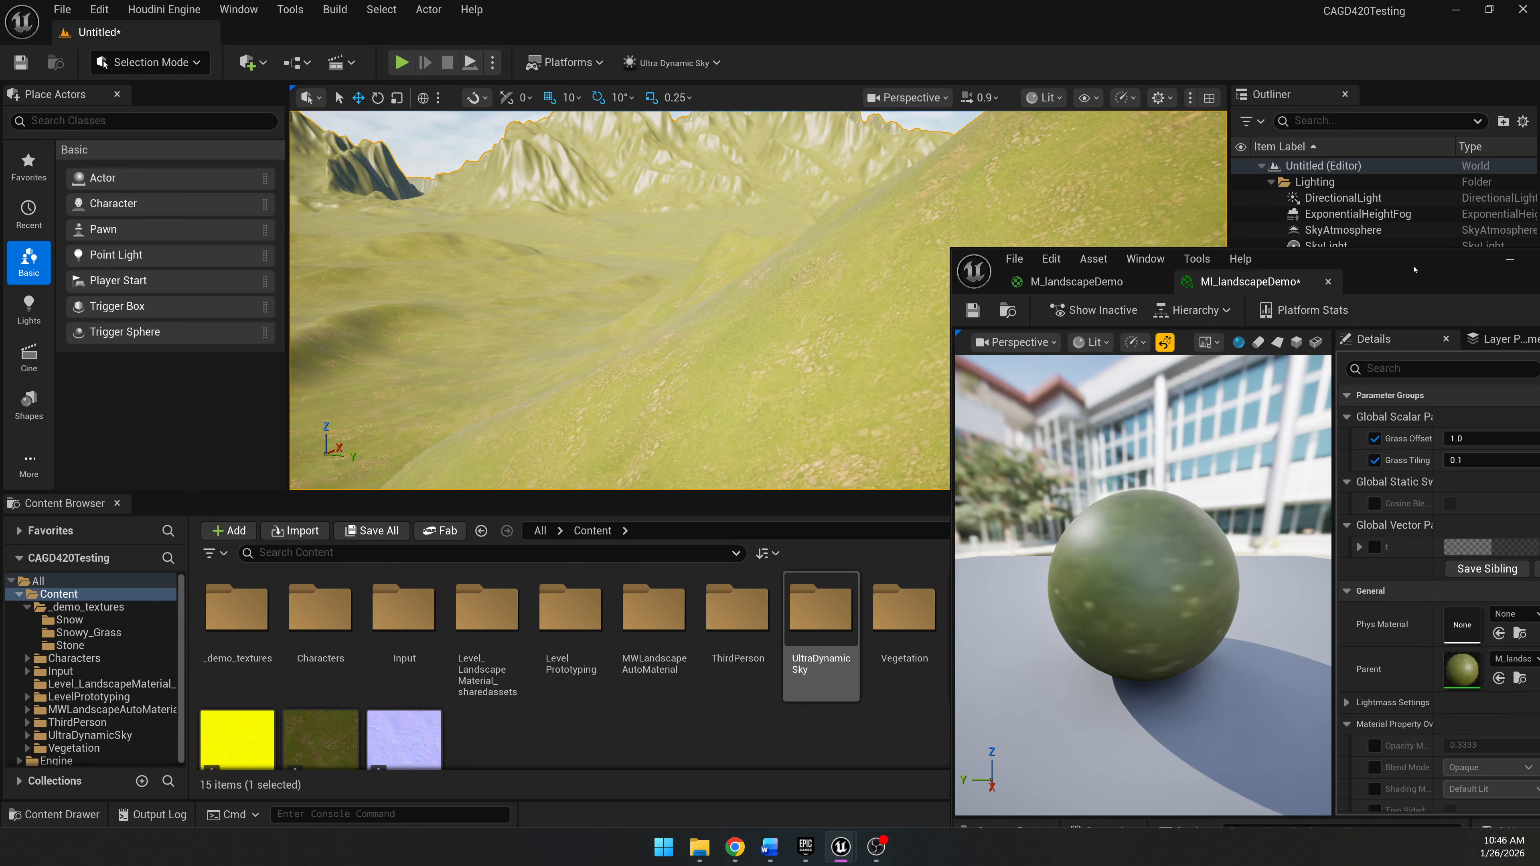
Adjust the instance's Grass Offset to about 0.6 and Grass Tiling to 0.112, checking the grass across the landscape.
left_click_drag(1423, 272, 1339, 270)
mouse_move(1407, 437)
left_mouse_down()
mouse_move(1425, 437)
mouse_move(1402, 436)
mouse_move(1398, 456)
mouse_move(1406, 436)
left_mouse_up()
mouse_move(715, 352)
right_mouse_down()
mouse_move(624, 352)
mouse_move(806, 322)
mouse_move(727, 352)
right_mouse_up()
left_click(1378, 458)
type("0.32")
key("Return")
left_click_drag(1404, 458, 1404, 458)
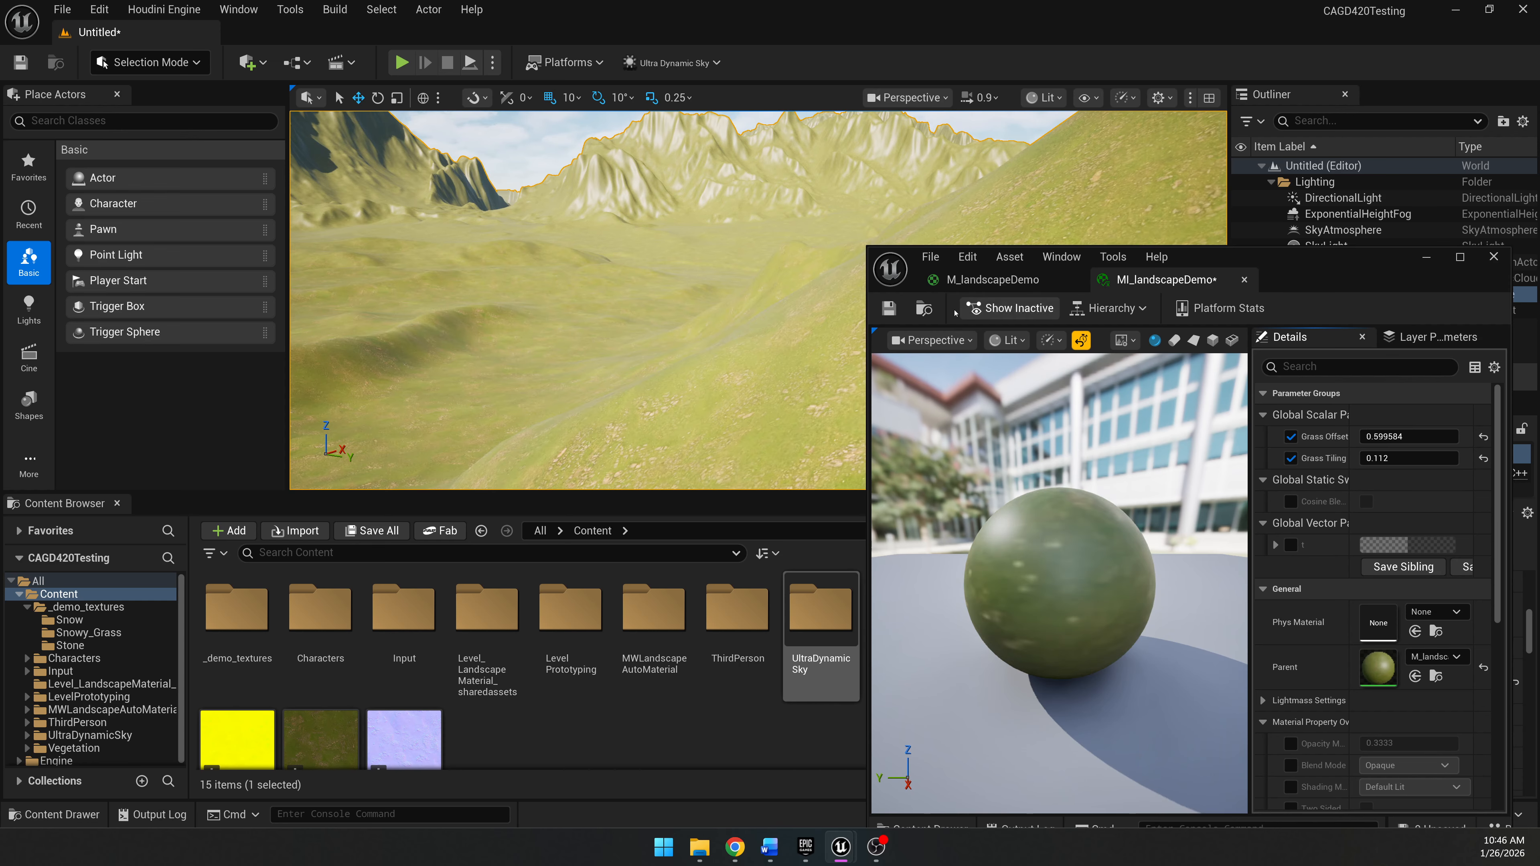
right_click_drag(676, 330, 561, 365)
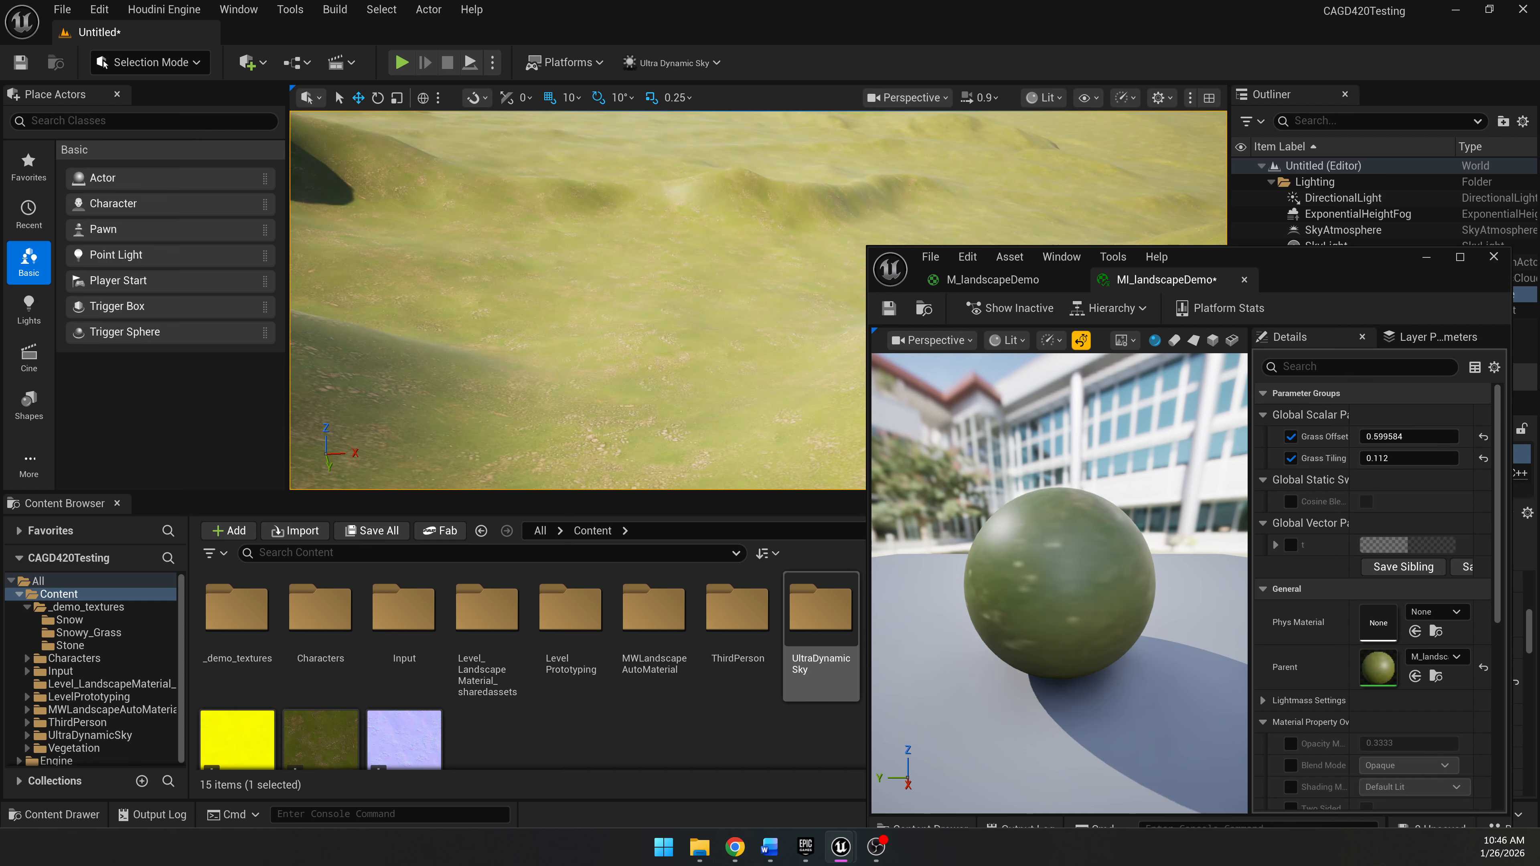
Return to the M_landscapeDemo graph and move the grass Texture Object closer to its Texture_Bombing node.
left_click_drag(1298, 270, 804, 129)
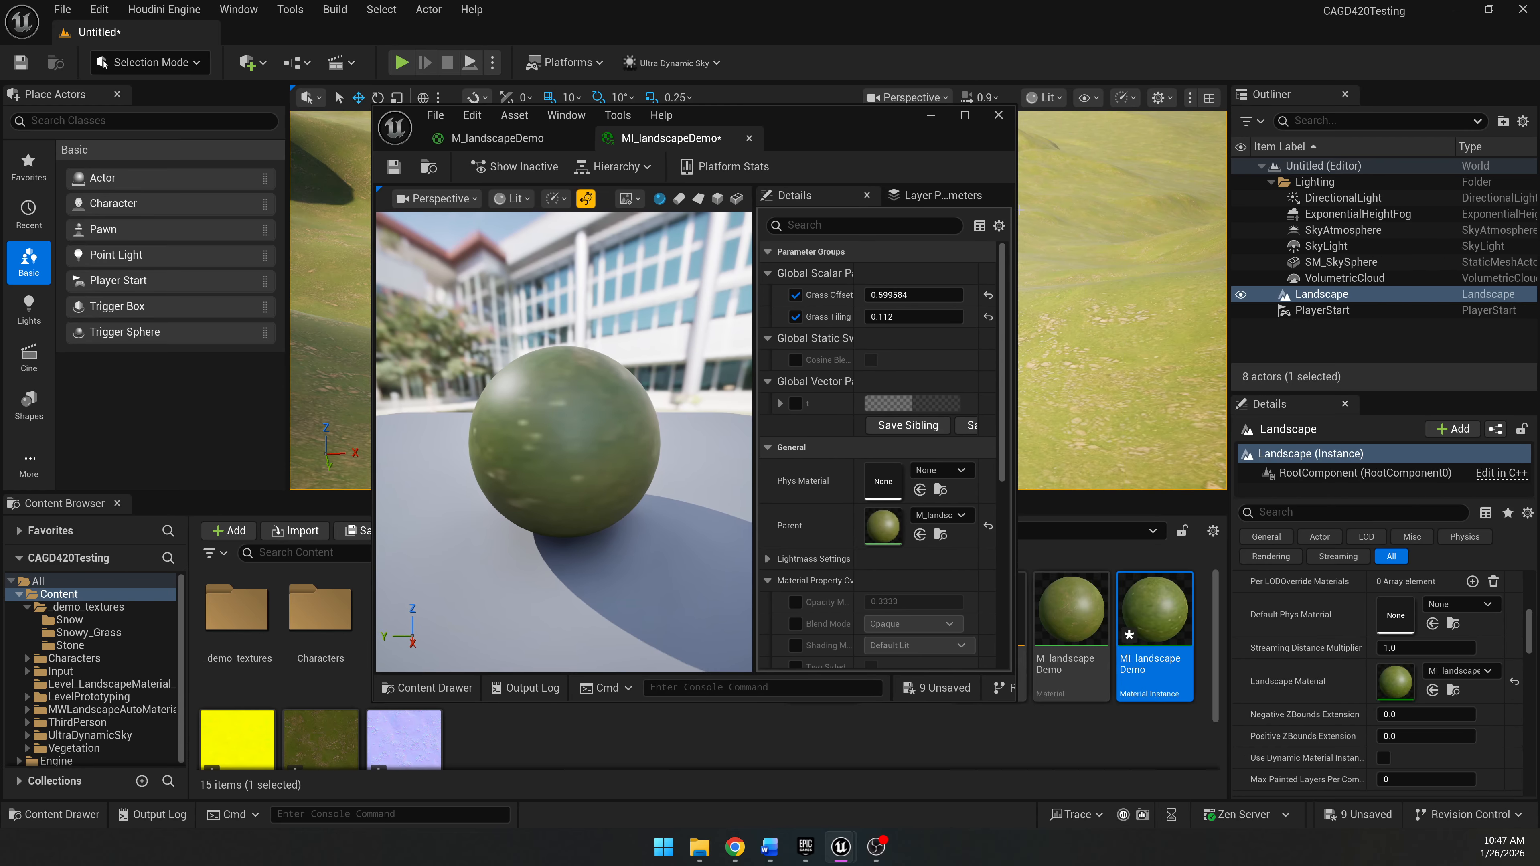
left_click_drag(1017, 204, 1364, 206)
left_click(528, 140)
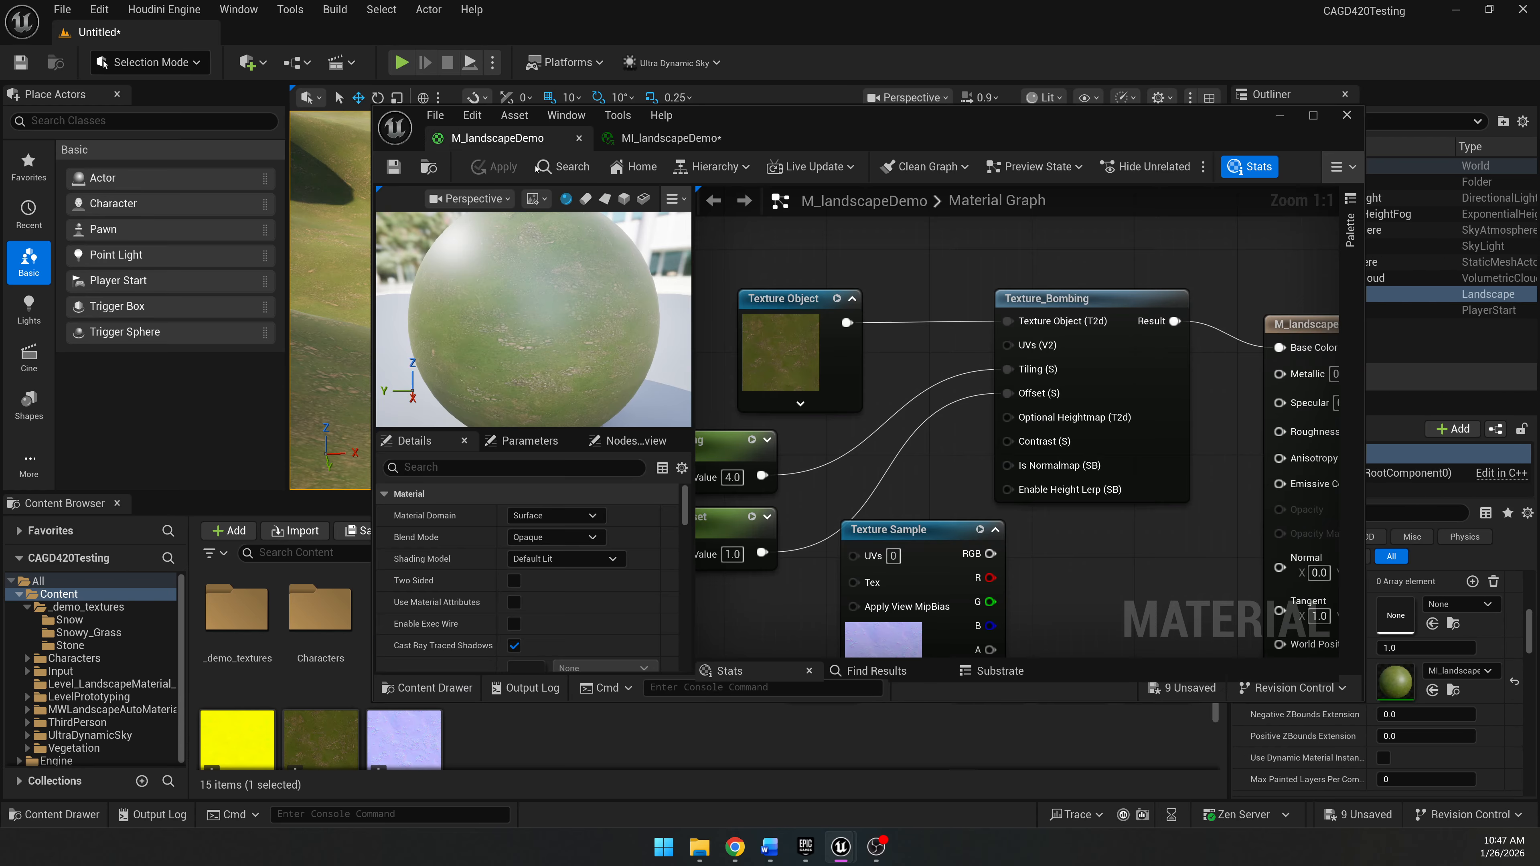
scroll(877, 399, "down", 3)
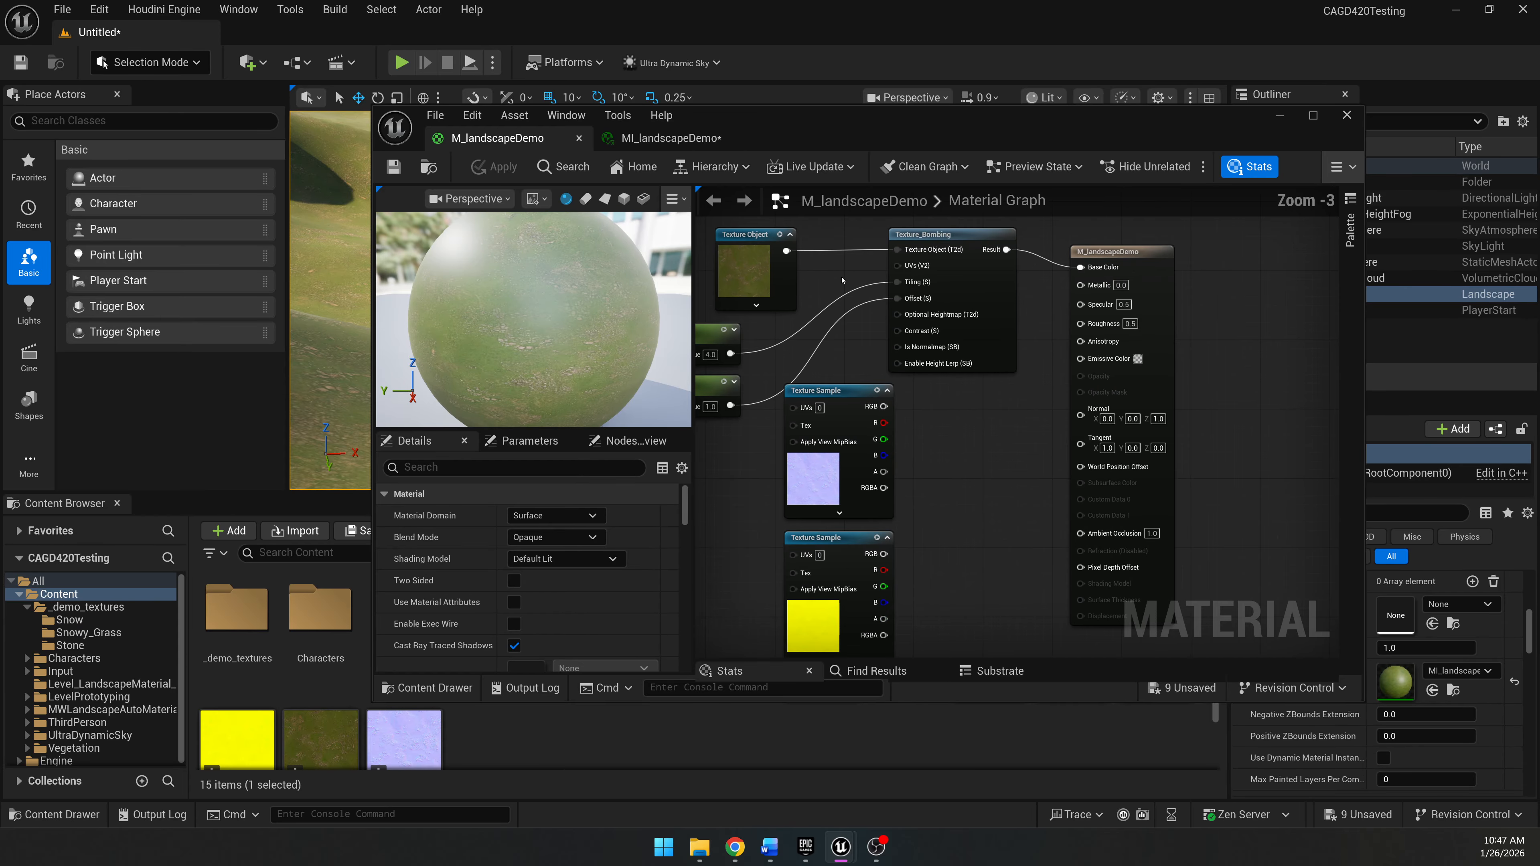
right_click_drag(849, 267, 954, 276)
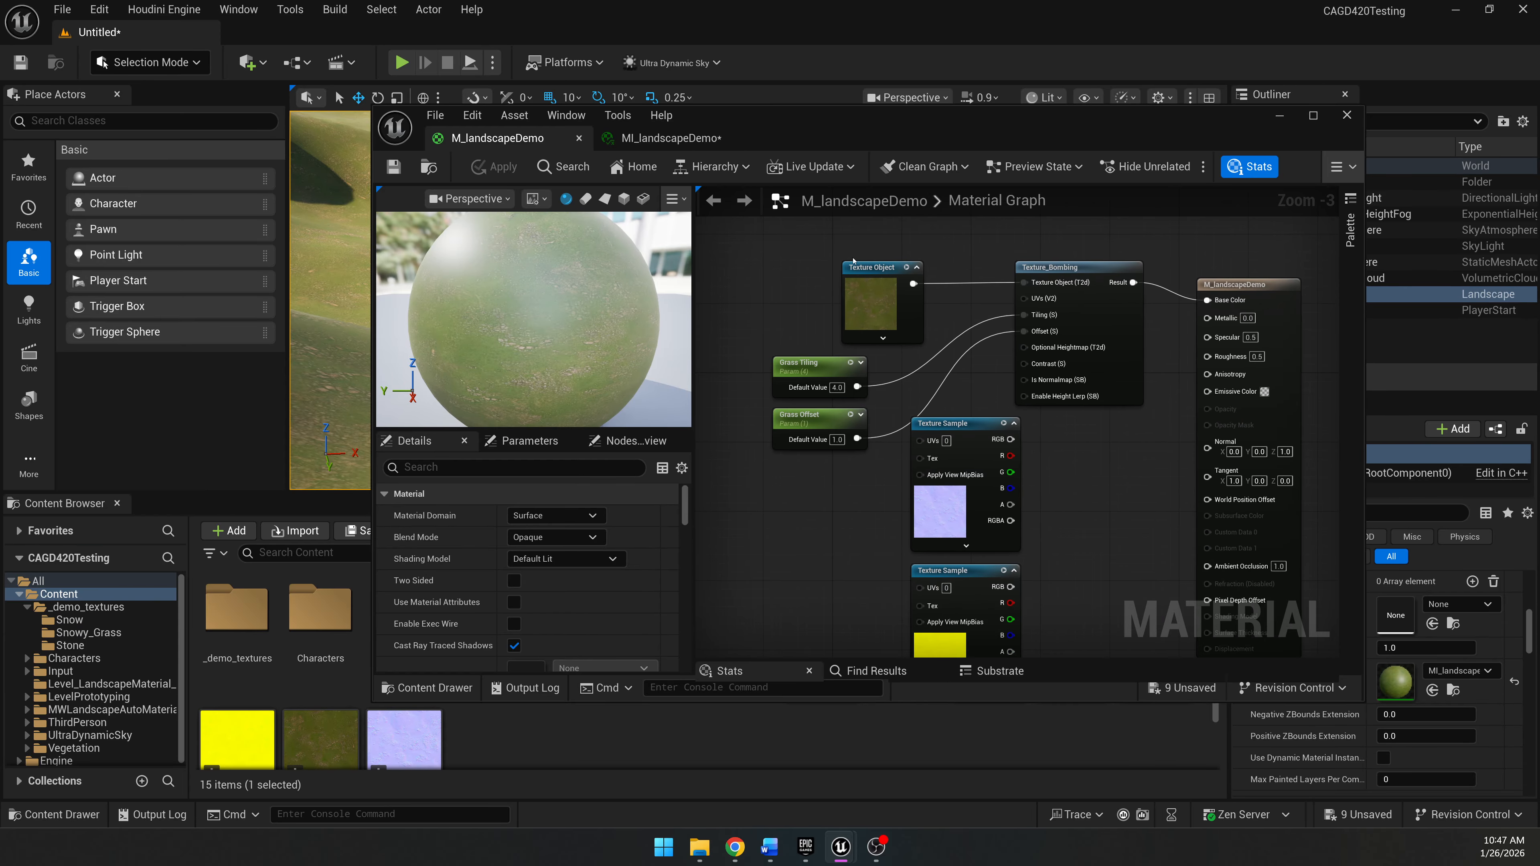
left_click_drag(874, 275, 942, 275)
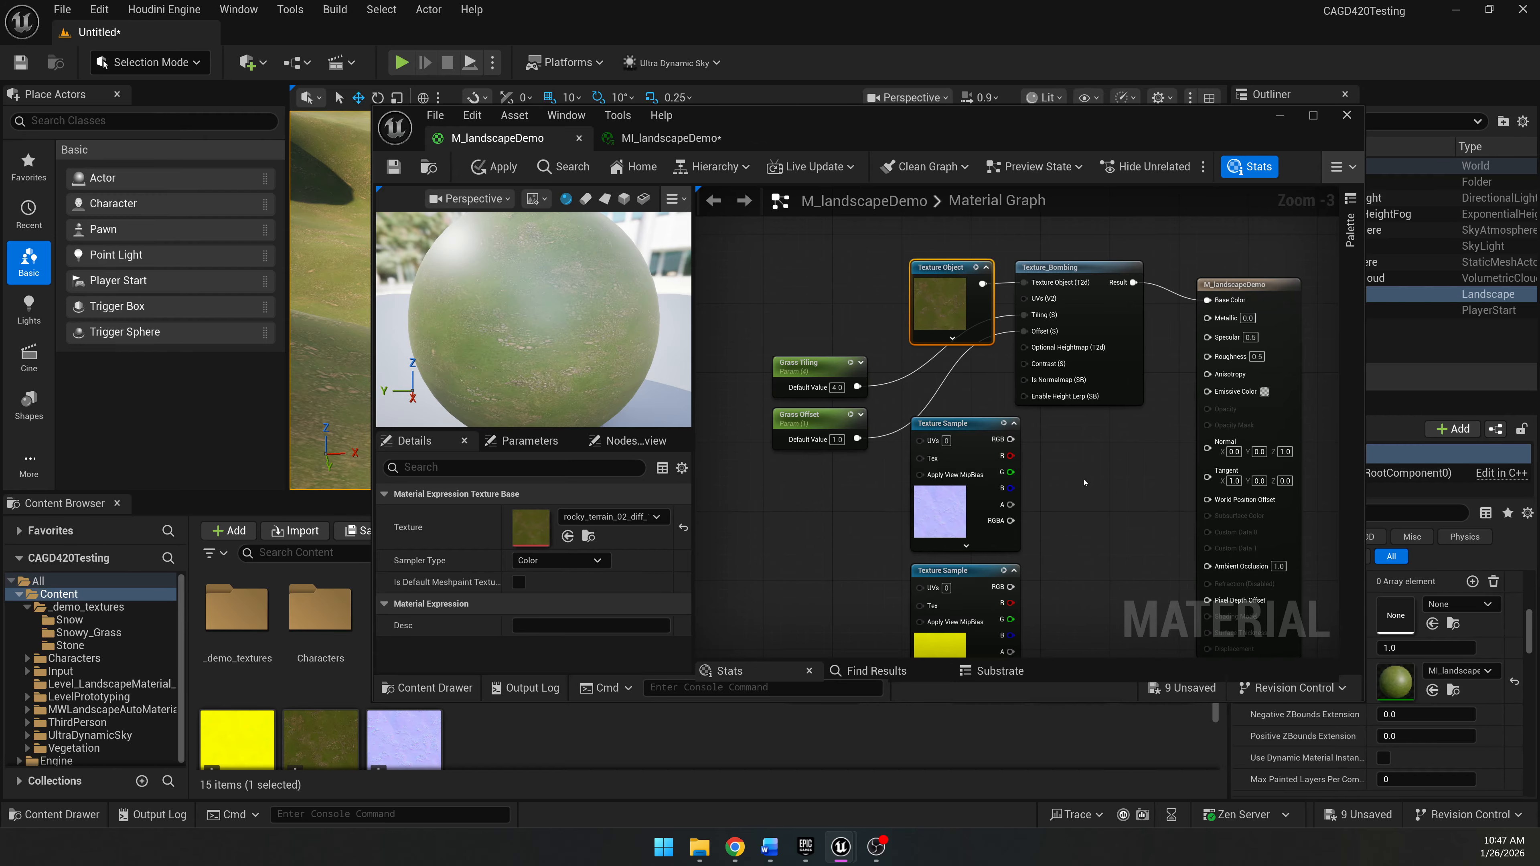
Add a second Texture_Bombing node beneath the first and rearrange the grass parameters and normal map Texture Sample around it.
right_click(1053, 481)
type("bomb")
key("Return")
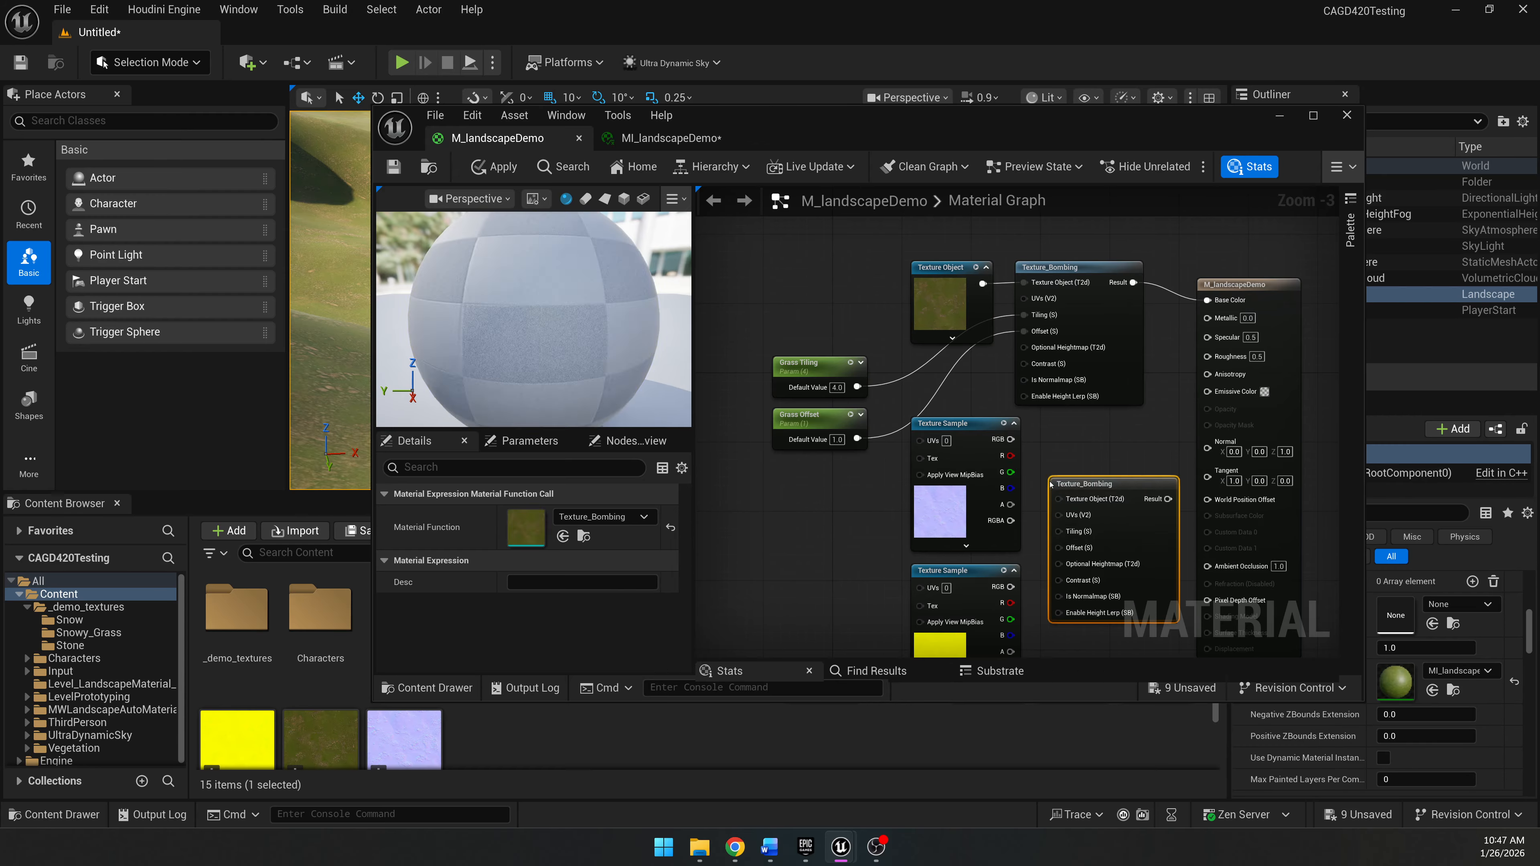
left_click_drag(1052, 484, 909, 421)
left_click(944, 430)
left_click_drag(761, 462, 961, 282)
left_click(923, 393)
right_click_drag(988, 421, 918, 413)
scroll(918, 414, "up", 2)
Convert the normal map Texture Sample to a Texture Object and wire it through the second Texture_Bombing to Normal.
left_click(975, 399)
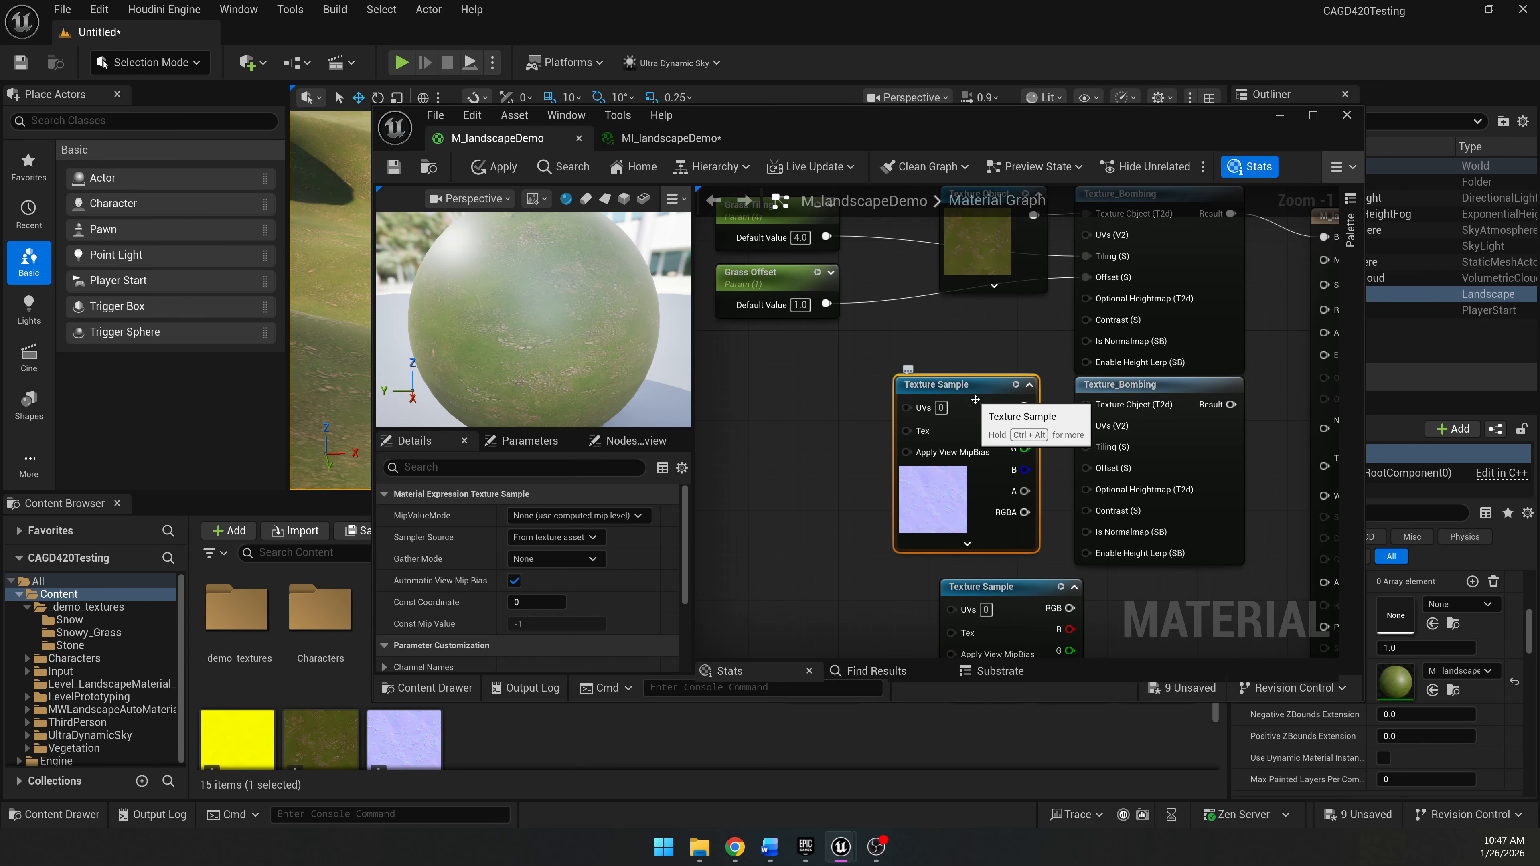
right_click(973, 401)
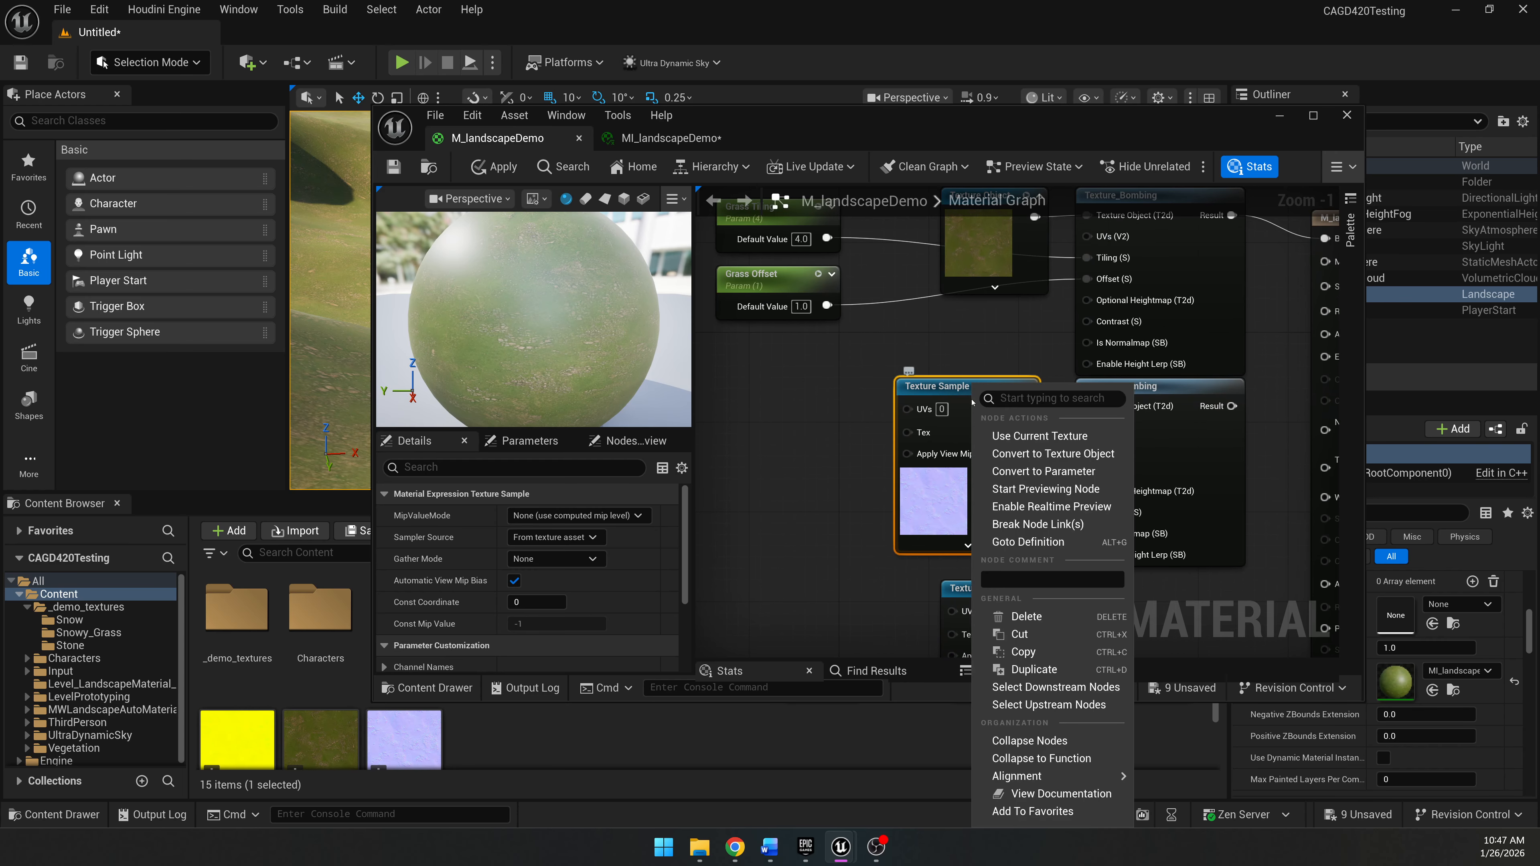
left_click(1054, 453)
left_click_drag(990, 407, 1101, 410)
right_click_drag(1007, 423, 814, 437)
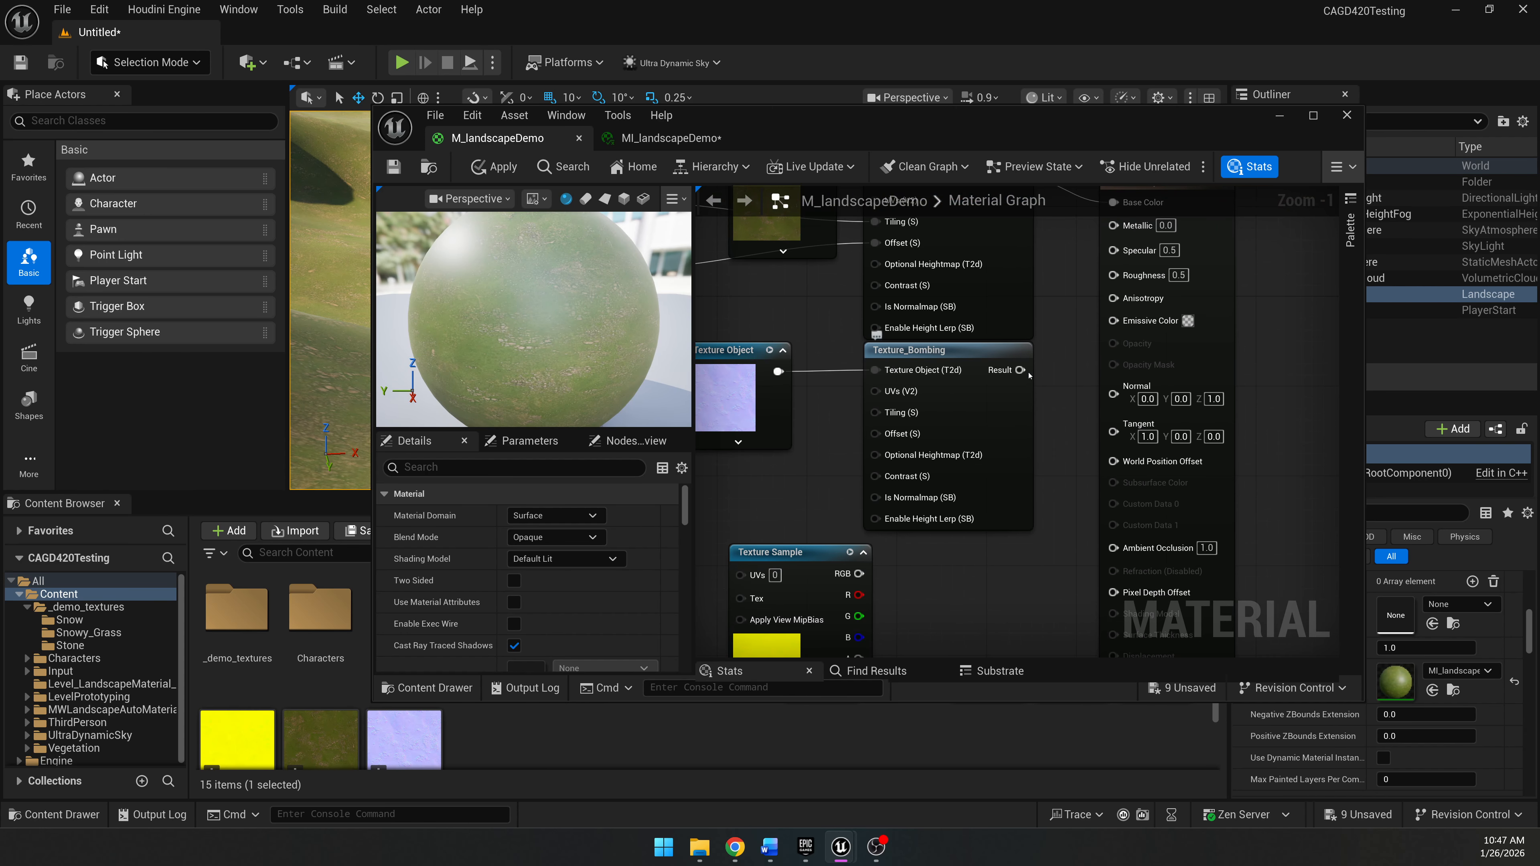
left_click_drag(1029, 374, 1117, 393)
Convert the yellow ARM Texture Sample to a Texture Object and position it below the normal map Texture Object.
right_click_drag(1074, 446, 1236, 279)
left_click_drag(960, 384, 895, 395)
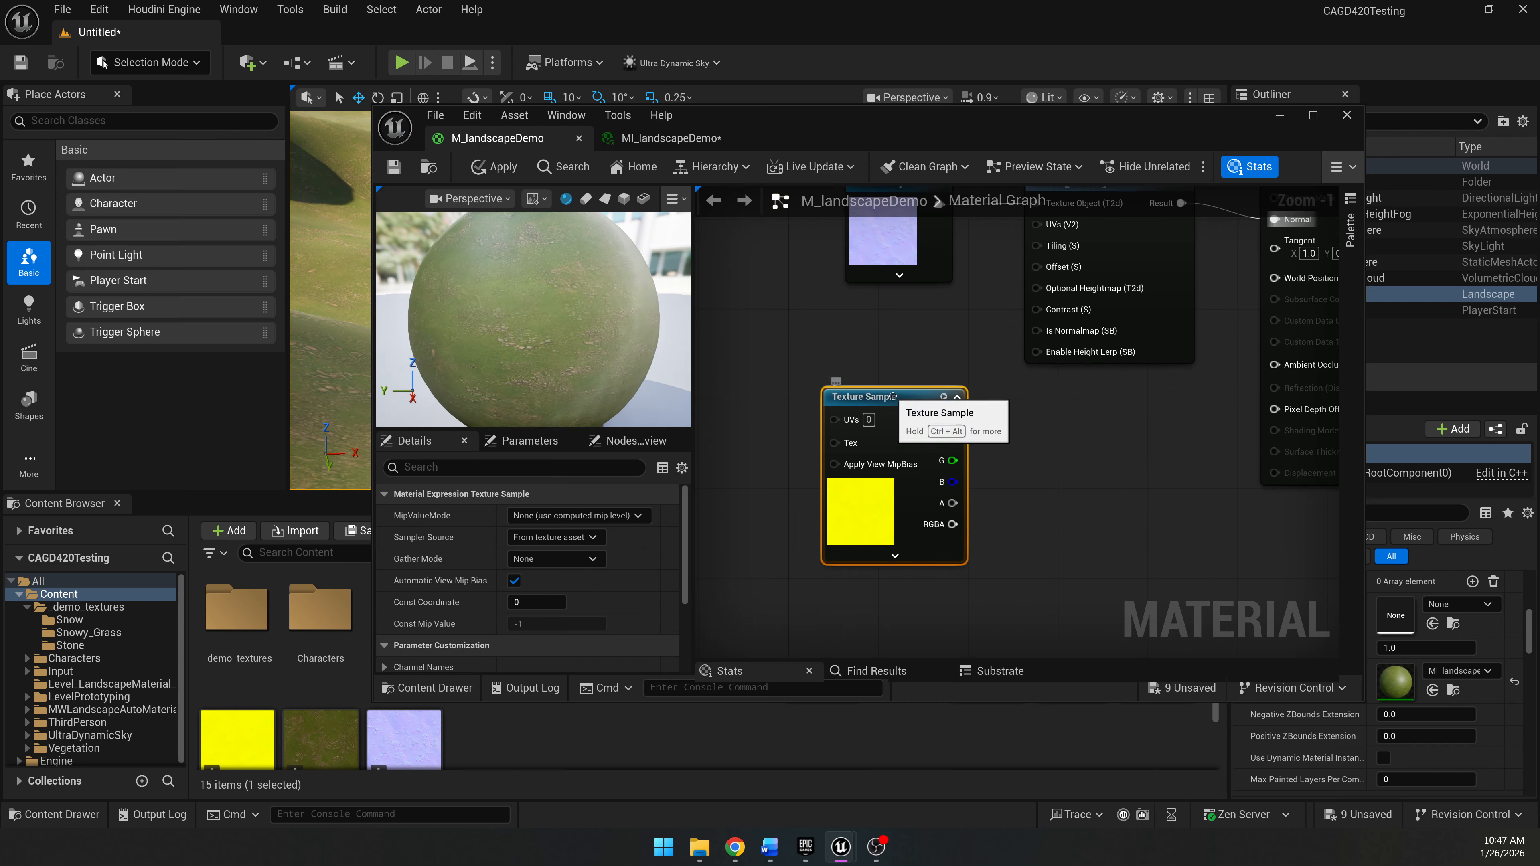
right_click(895, 395)
left_click(988, 453)
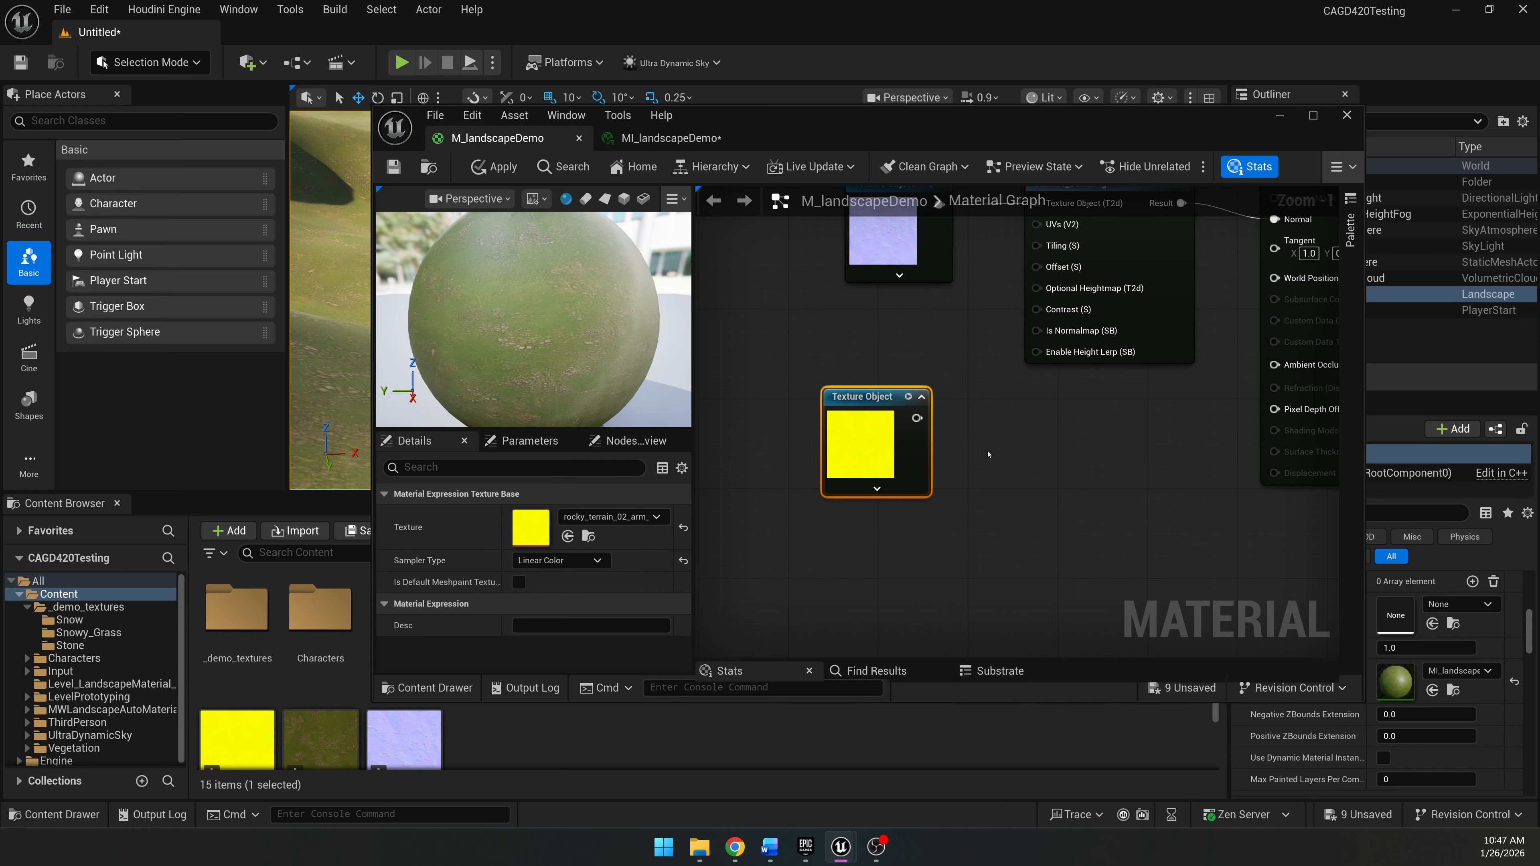
right_click_drag(973, 454, 875, 473)
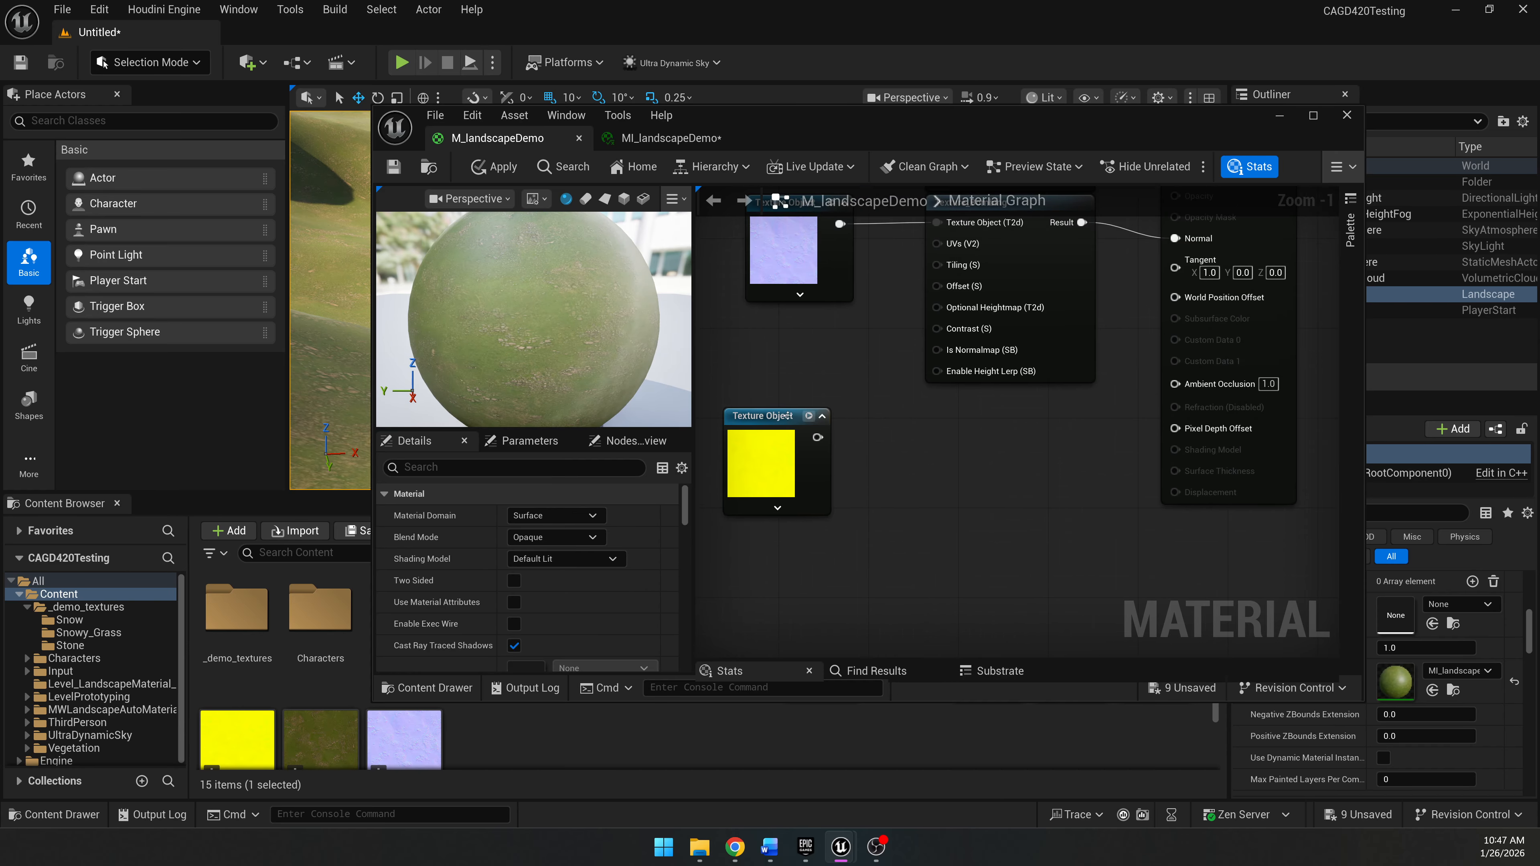
left_click(796, 433)
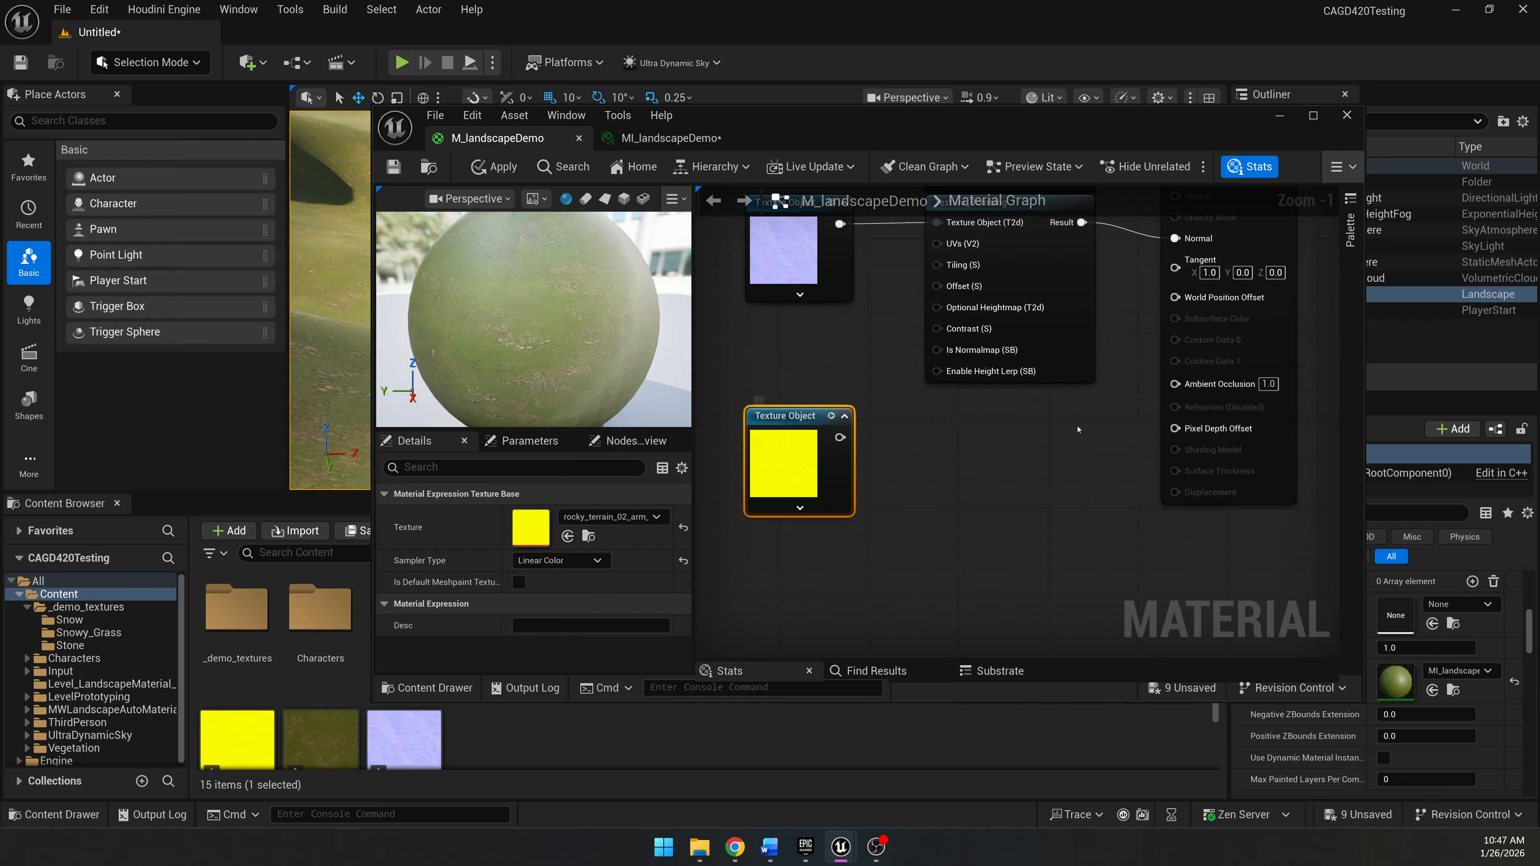
Add a third Texture_Bombing node and align it beside the yellow ARM Texture Object.
right_click_drag(1073, 442, 1029, 492)
right_click(1029, 492)
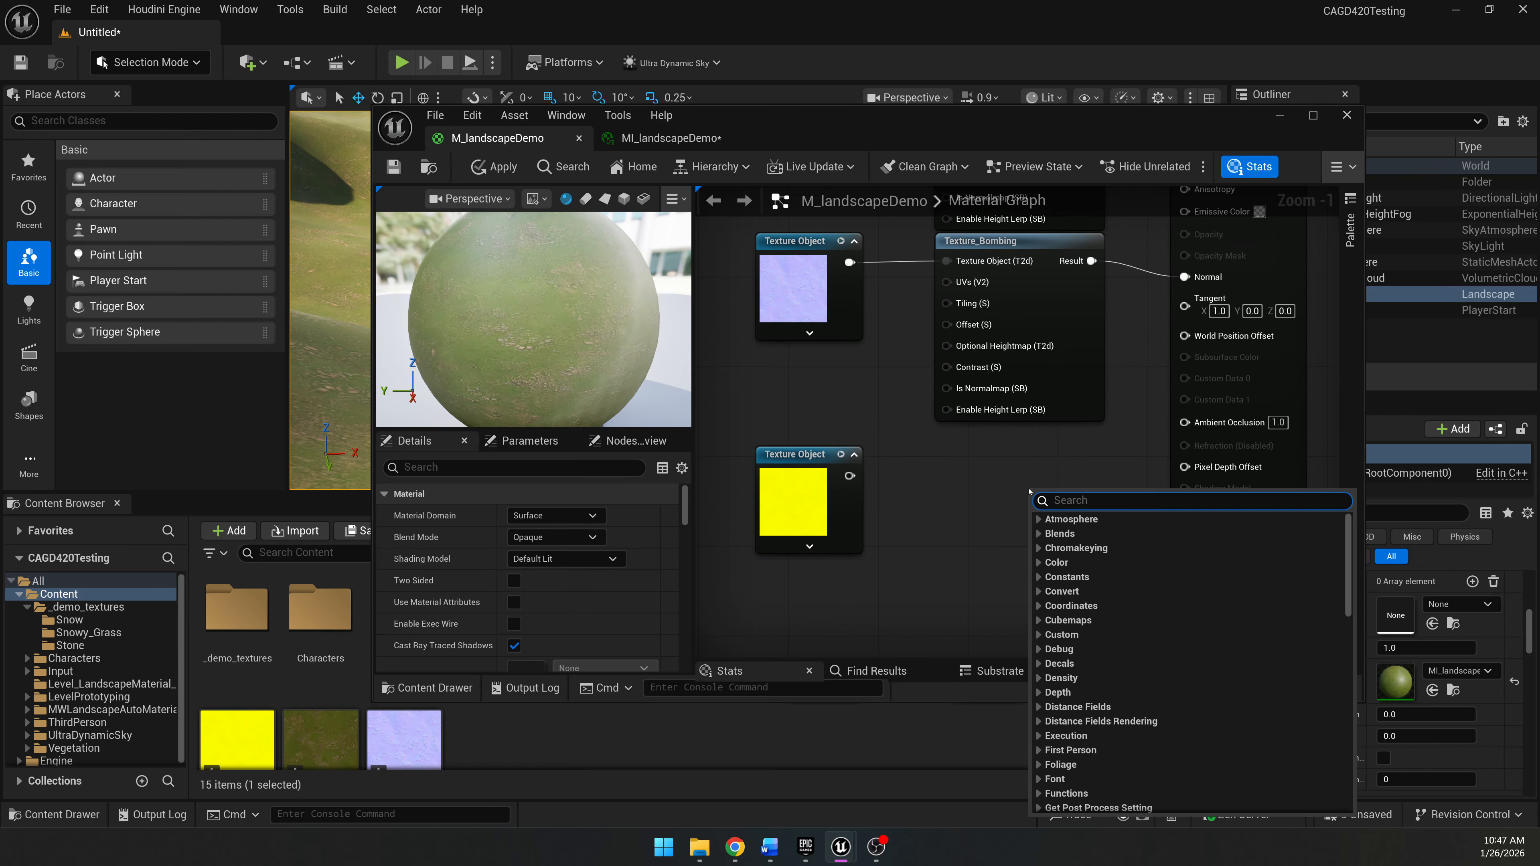
type("bomb")
key("Return")
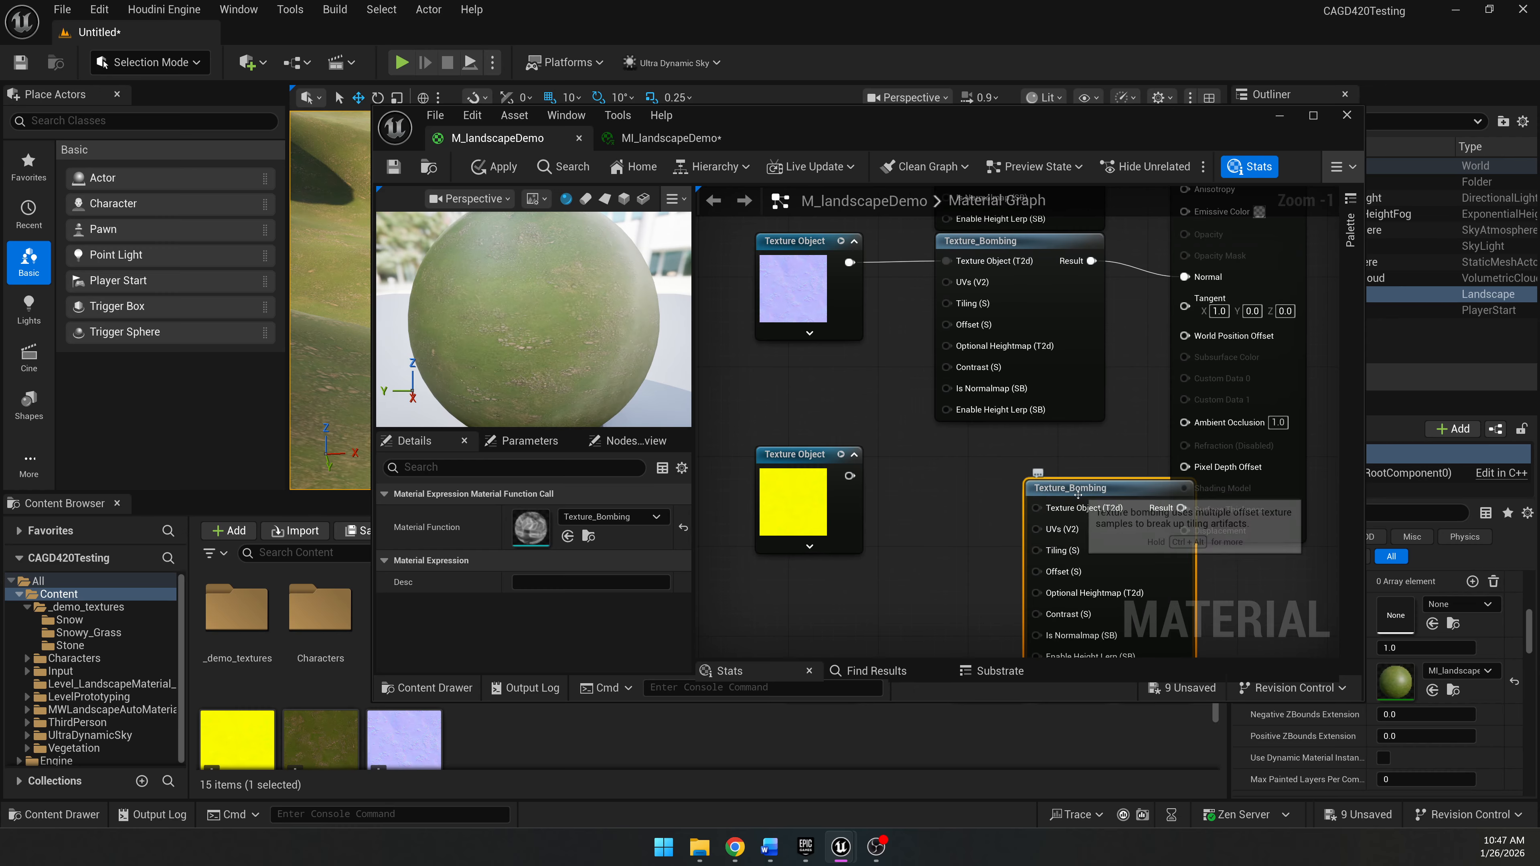
left_click_drag(1079, 495, 991, 459)
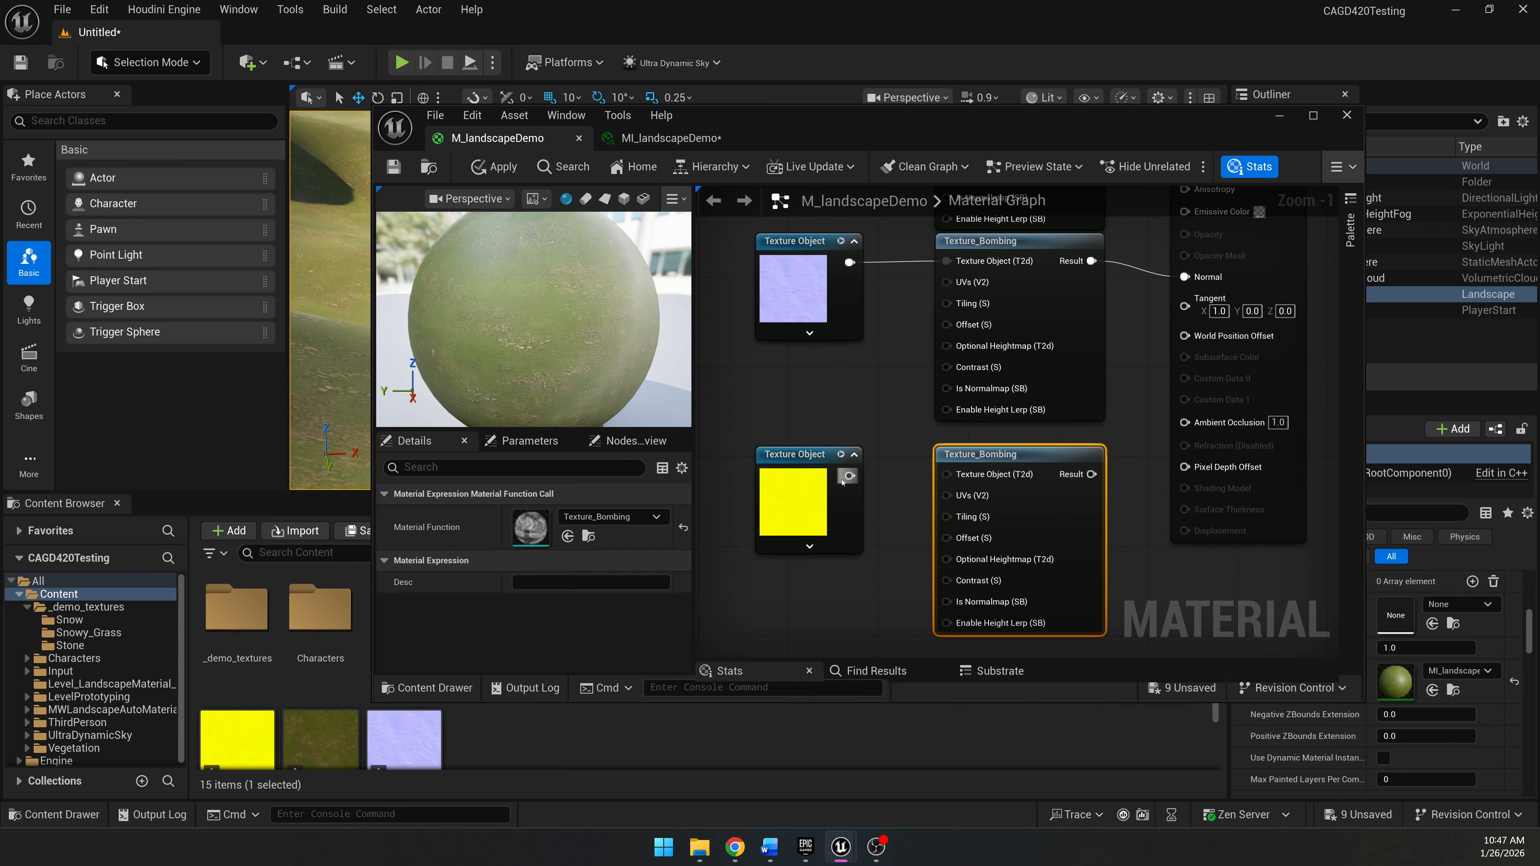
Connect the yellow ARM Texture Object to the third Texture_Bombing's Texture Object input and shift both nodes left.
left_click_drag(848, 475, 946, 474)
left_click_drag(796, 424, 966, 512)
left_click_drag(964, 456, 862, 456)
left_click(1065, 508)
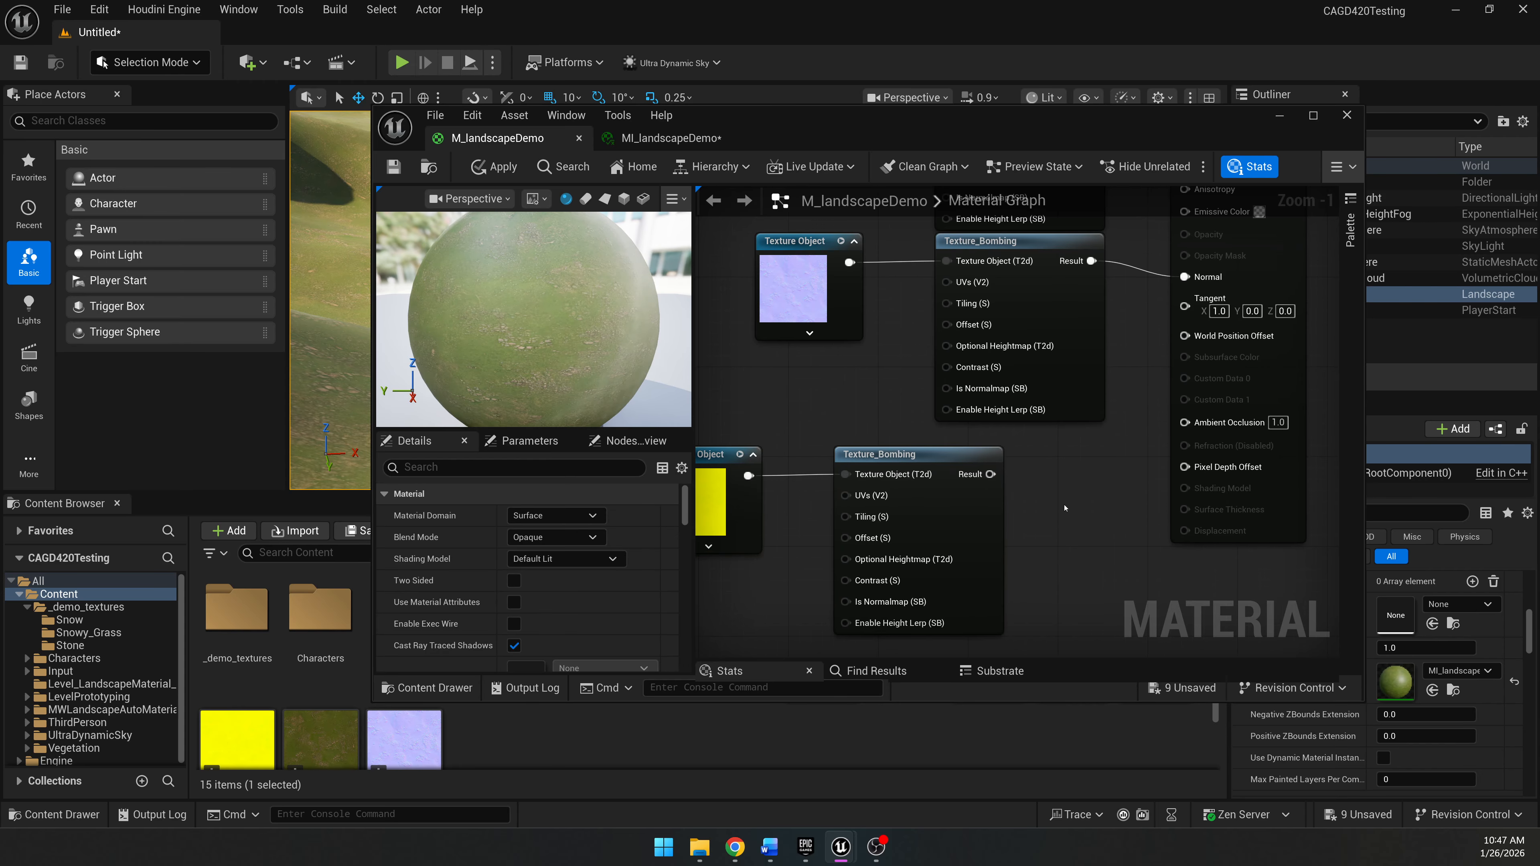
Add a BreakOutFloat3Components node and position it to the right of the third Texture_Bombing.
right_click(1069, 506)
type("b")
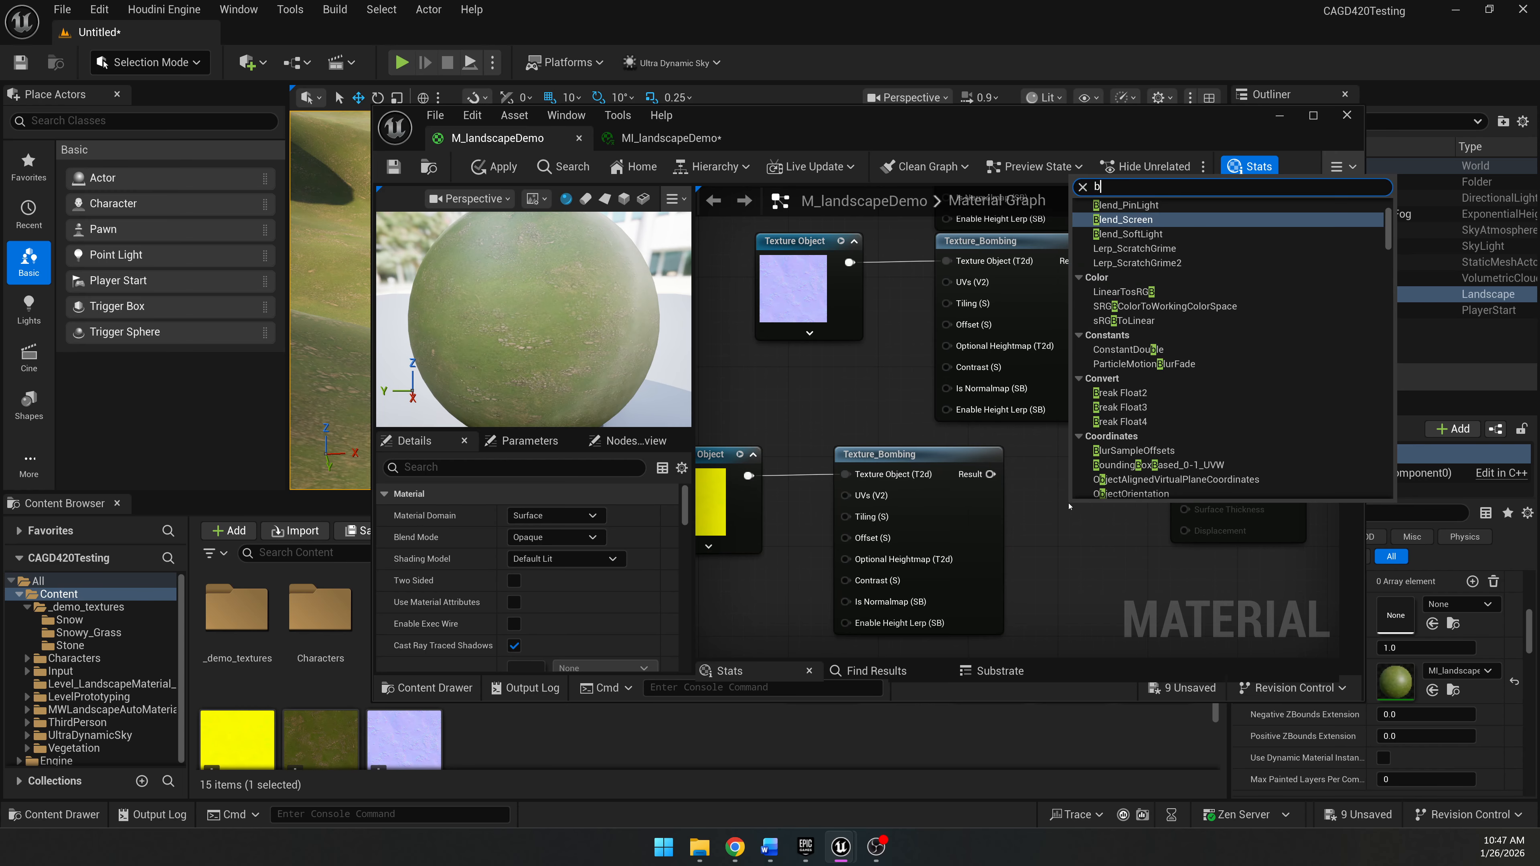
type("reakoutfloat")
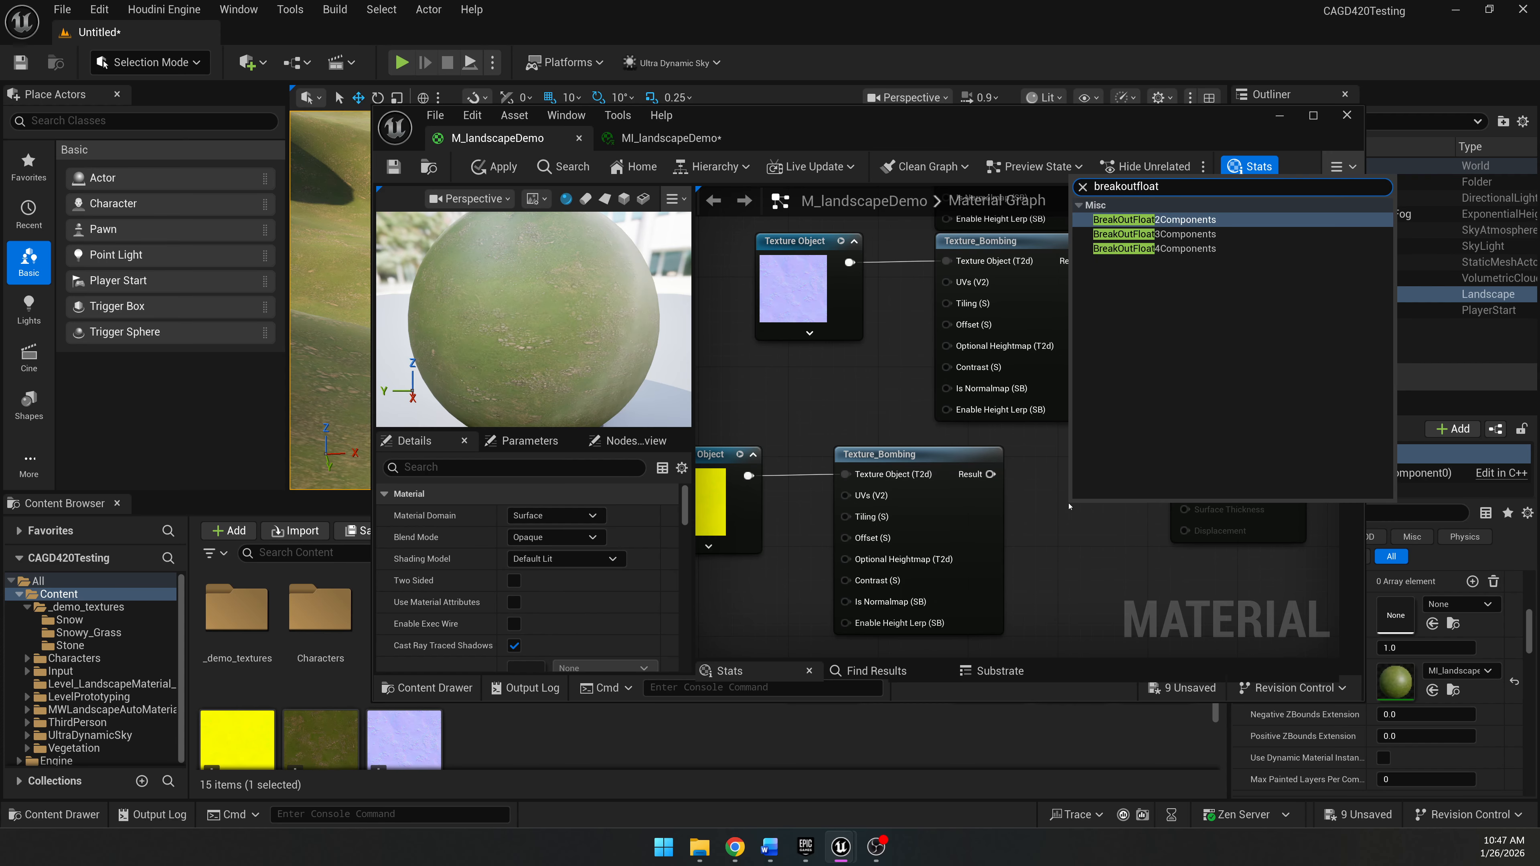
type("3")
key("Return")
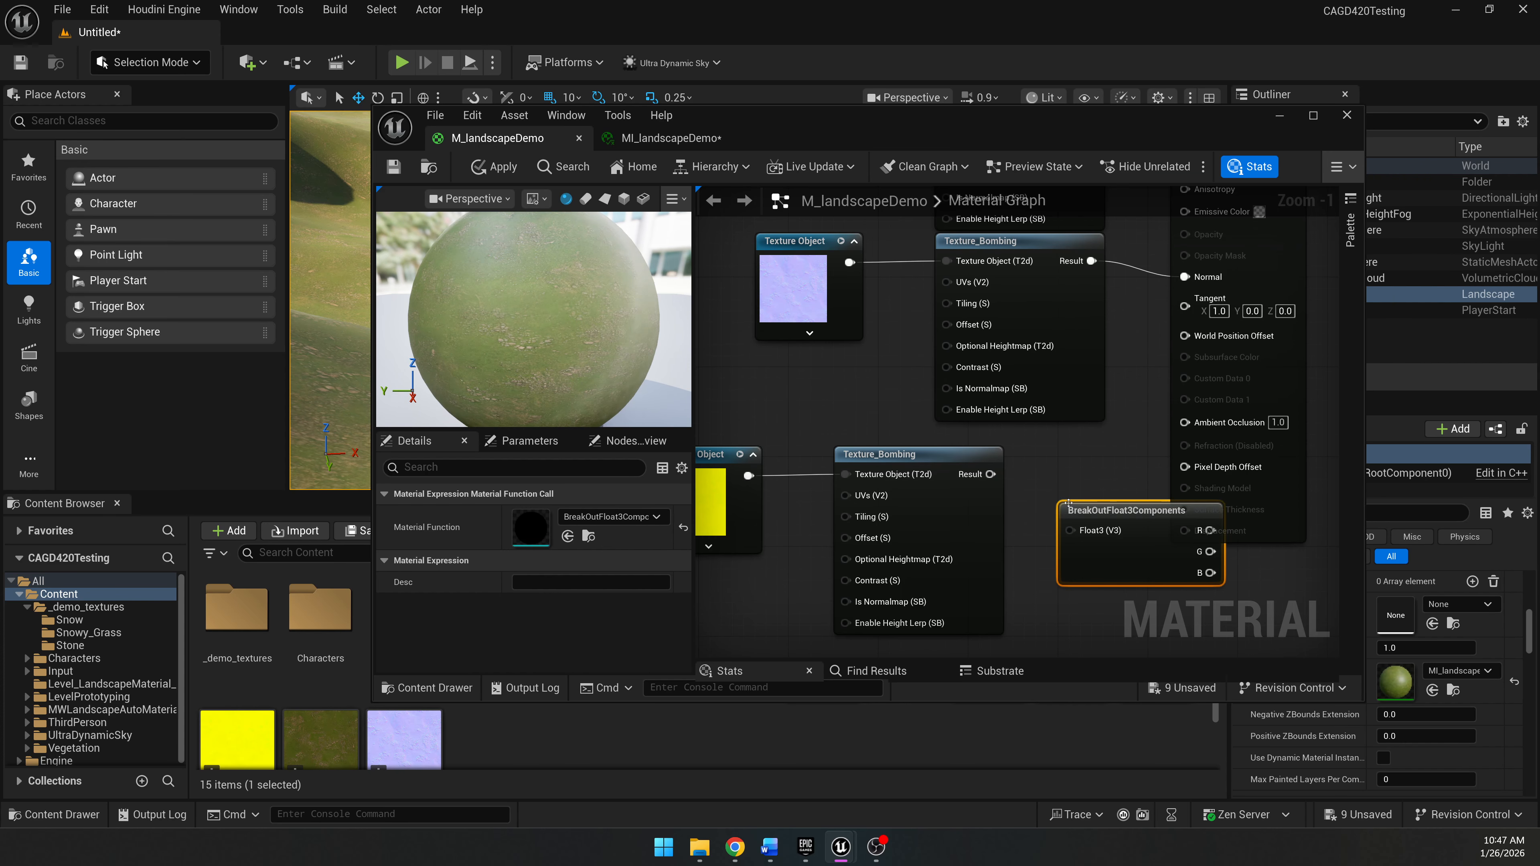
left_click(1036, 467)
right_click_drag(1035, 467, 1130, 414)
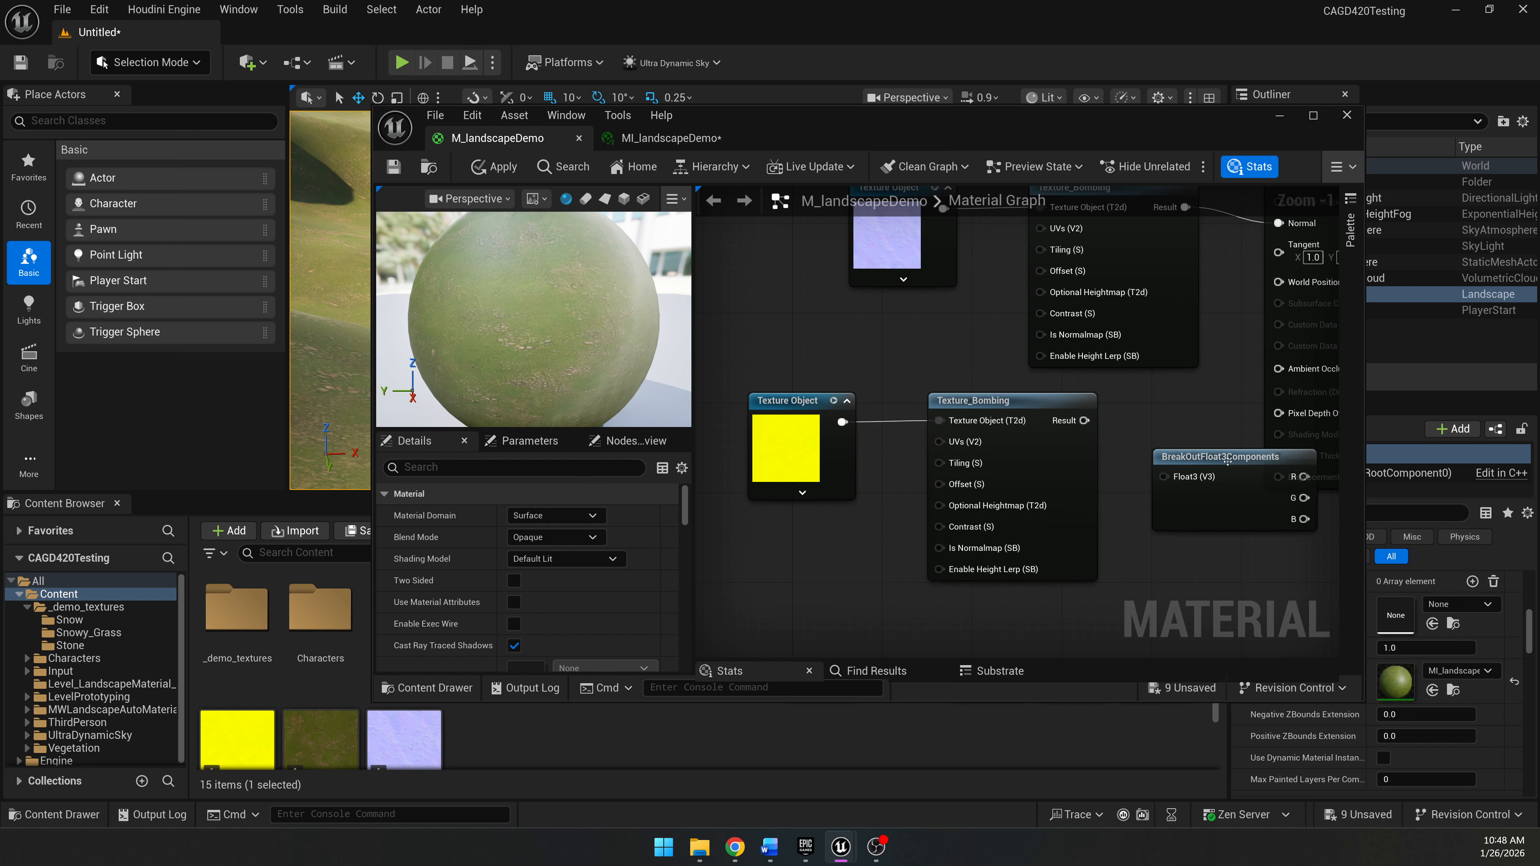
left_click_drag(1228, 462, 1189, 469)
Move the third Texture_Bombing closer to the yellow Texture Object and align BreakOutFloat3Components beside it.
left_click(823, 459)
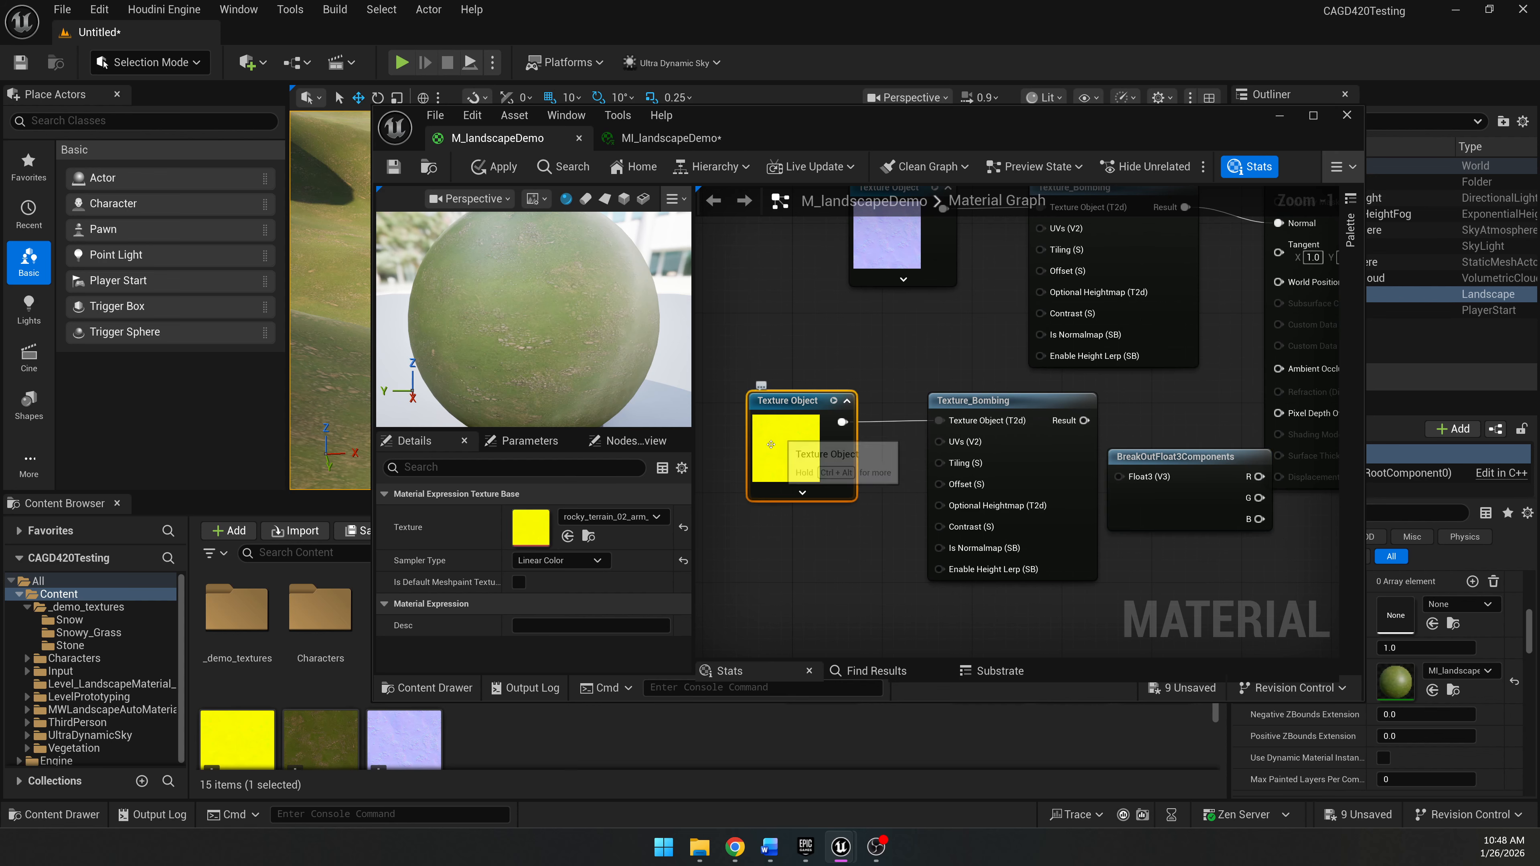
scroll(825, 462, "up", 1)
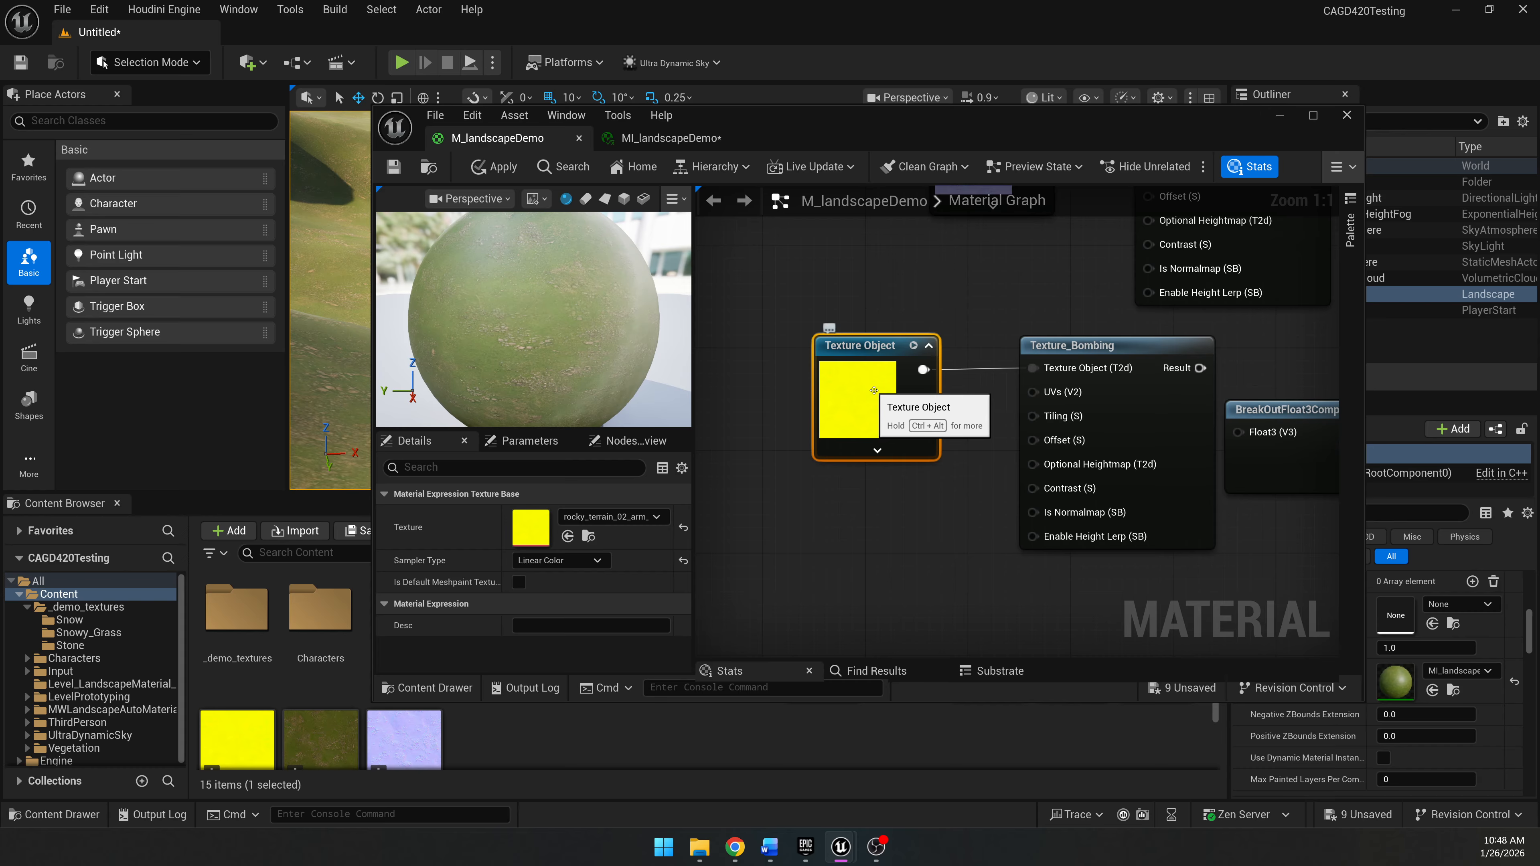
left_click_drag(1086, 349, 1035, 350)
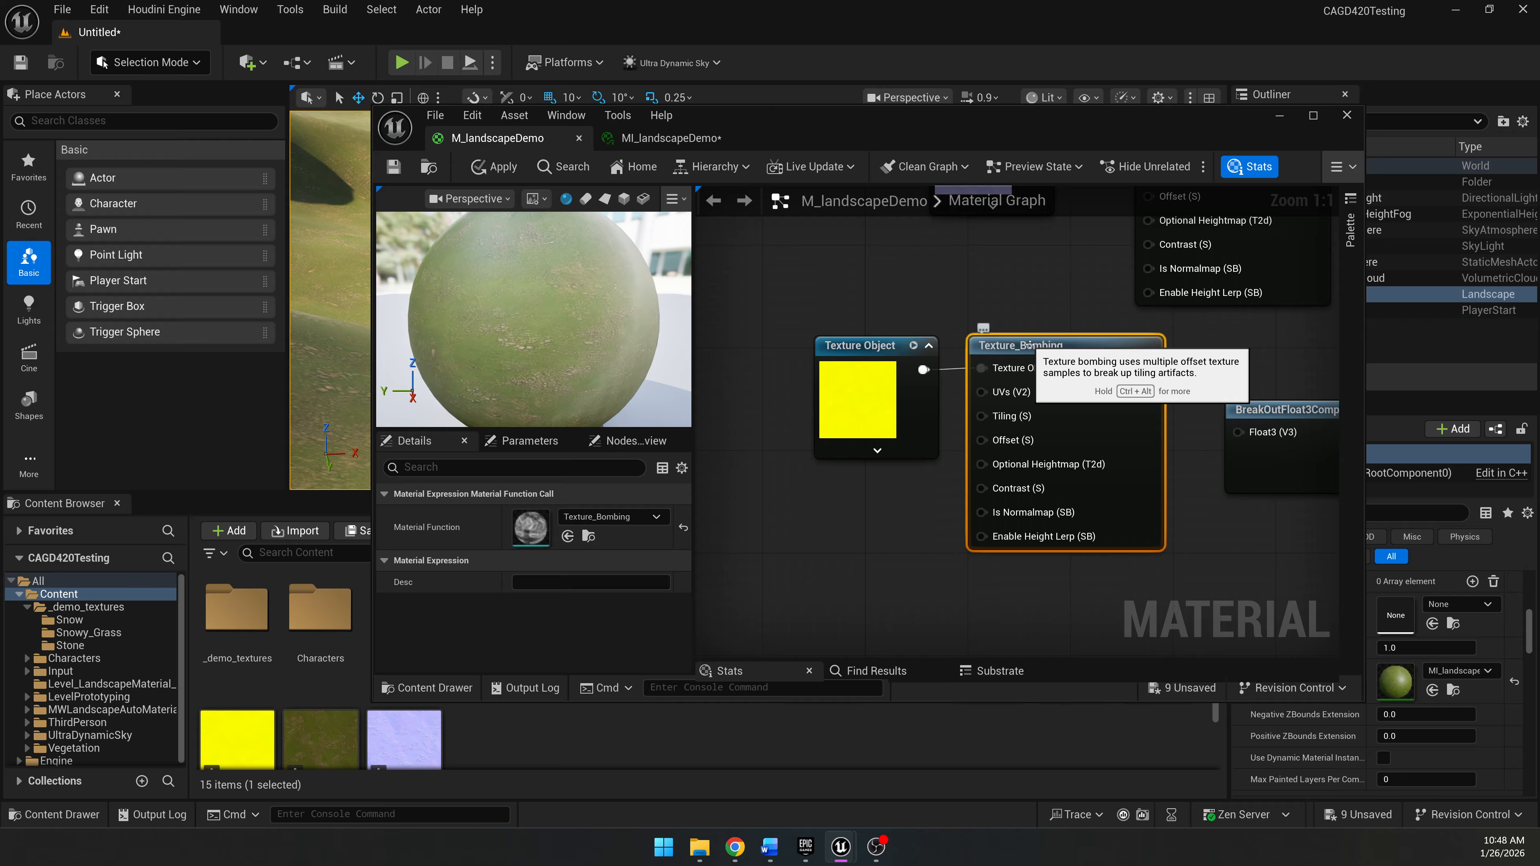
left_click(1035, 302)
right_click_drag(1034, 303, 790, 307)
left_click_drag(1035, 417, 985, 355)
left_click(1011, 466)
right_click_drag(1013, 464, 1118, 426)
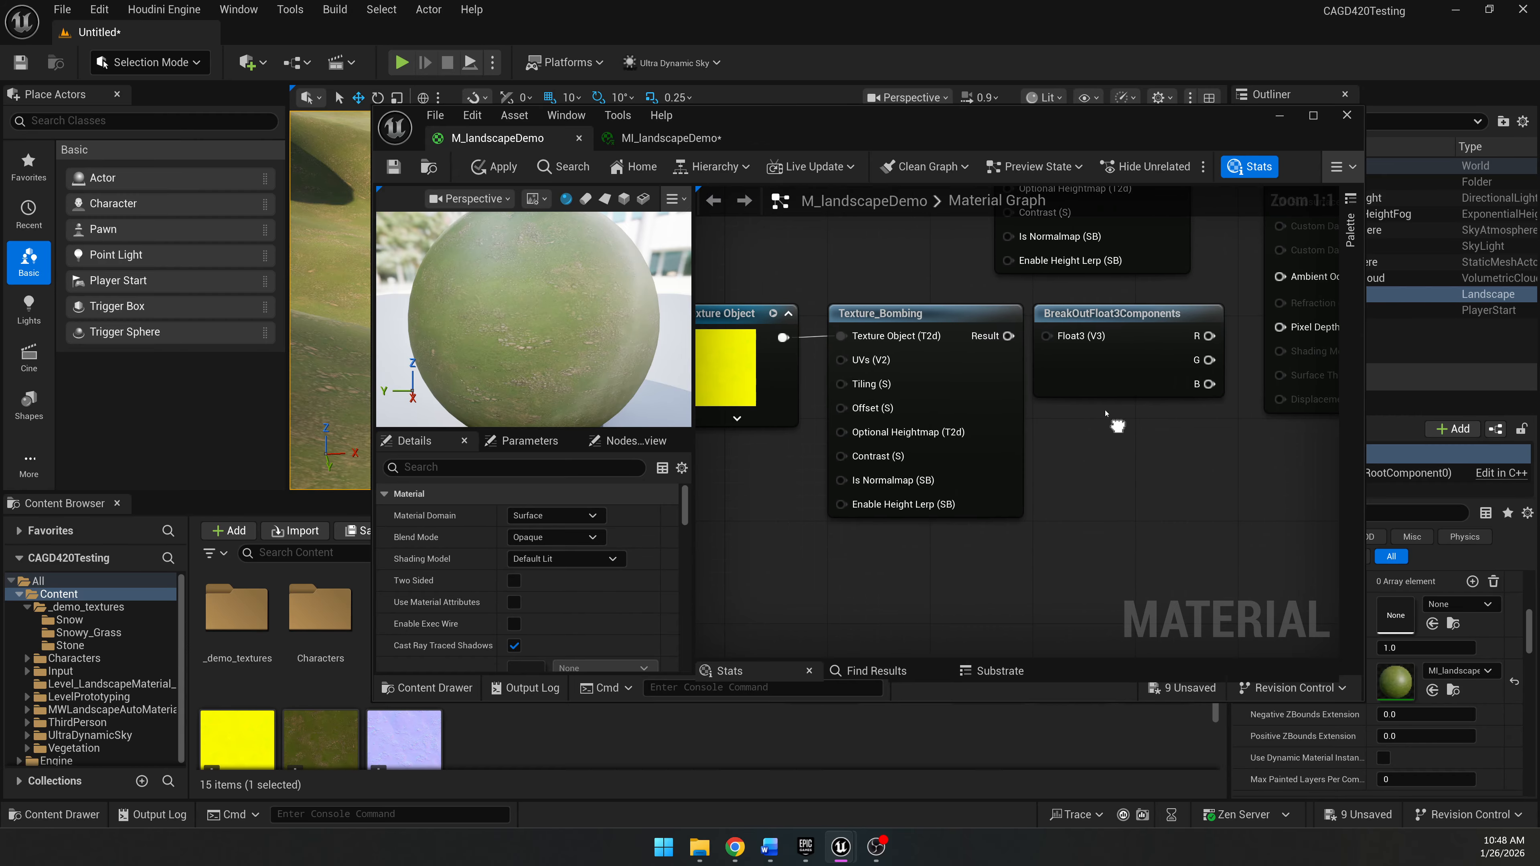
Connect the third Texture_Bombing's Result to BreakOutFloat3Components and shift the whole ARM node row left.
left_click_drag(1008, 336, 1047, 337)
left_click_drag(782, 291, 1073, 404)
left_click_drag(1050, 308, 961, 310)
left_click(1179, 394)
Wire the BreakOutFloat3Components outputs R to Ambient Occlusion, G to Roughness and B to Metallic.
right_click_drag(1173, 349, 911, 520)
scroll(908, 524, "down", 2)
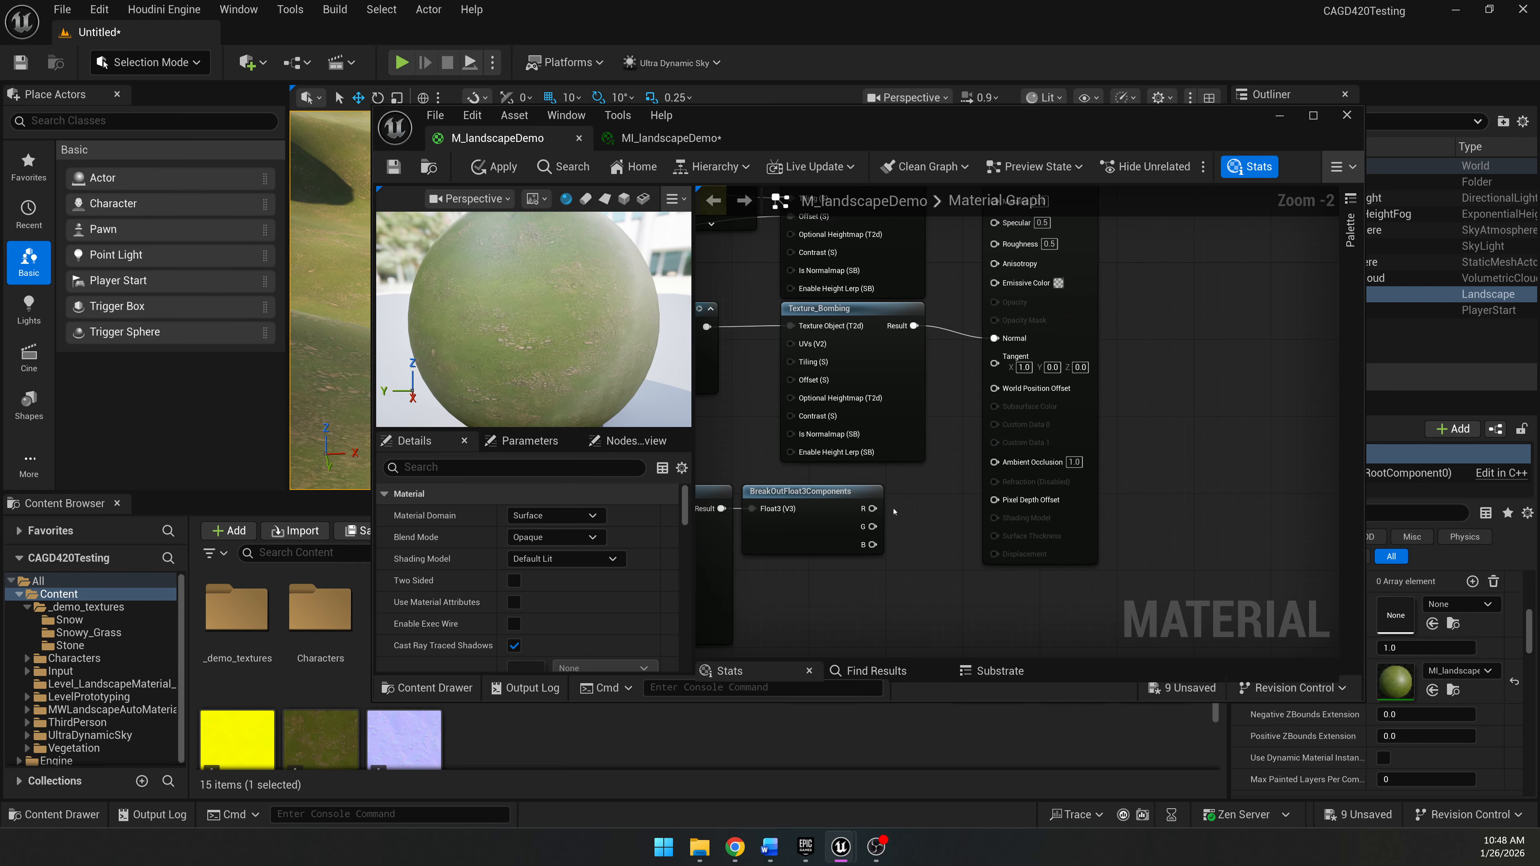
left_click_drag(868, 509, 994, 461)
left_click_drag(873, 526, 995, 243)
left_click_drag(873, 545, 1182, 245)
Connect Grass Tiling and Grass Offset to the Tiling and Offset inputs of the normal map's Texture_Bombing.
right_click_drag(939, 334, 923, 399)
left_click_drag(923, 399, 765, 263)
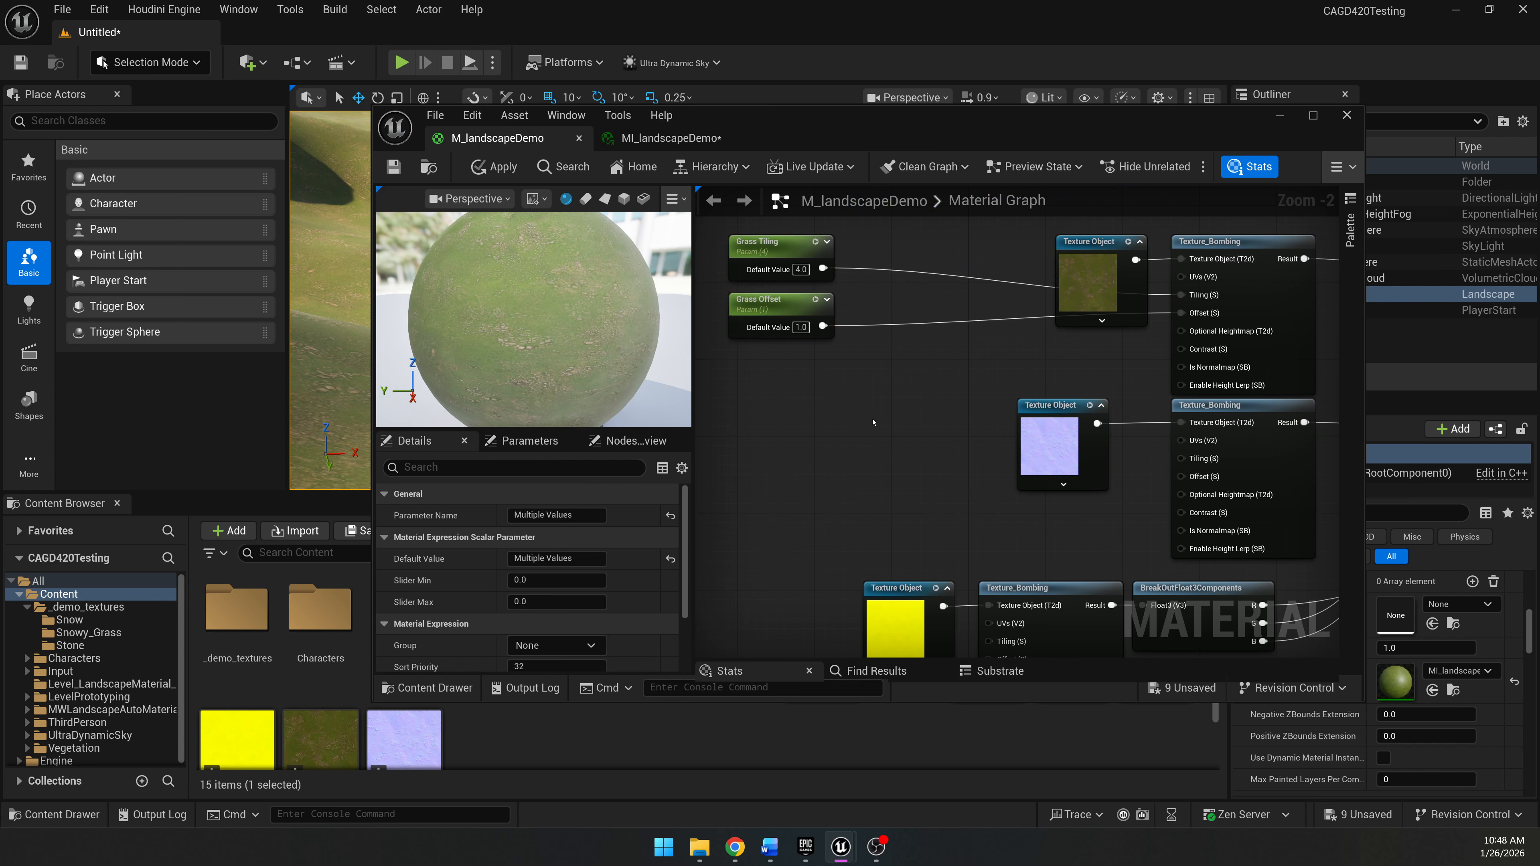
left_click(891, 443)
right_click_drag(887, 479, 921, 412)
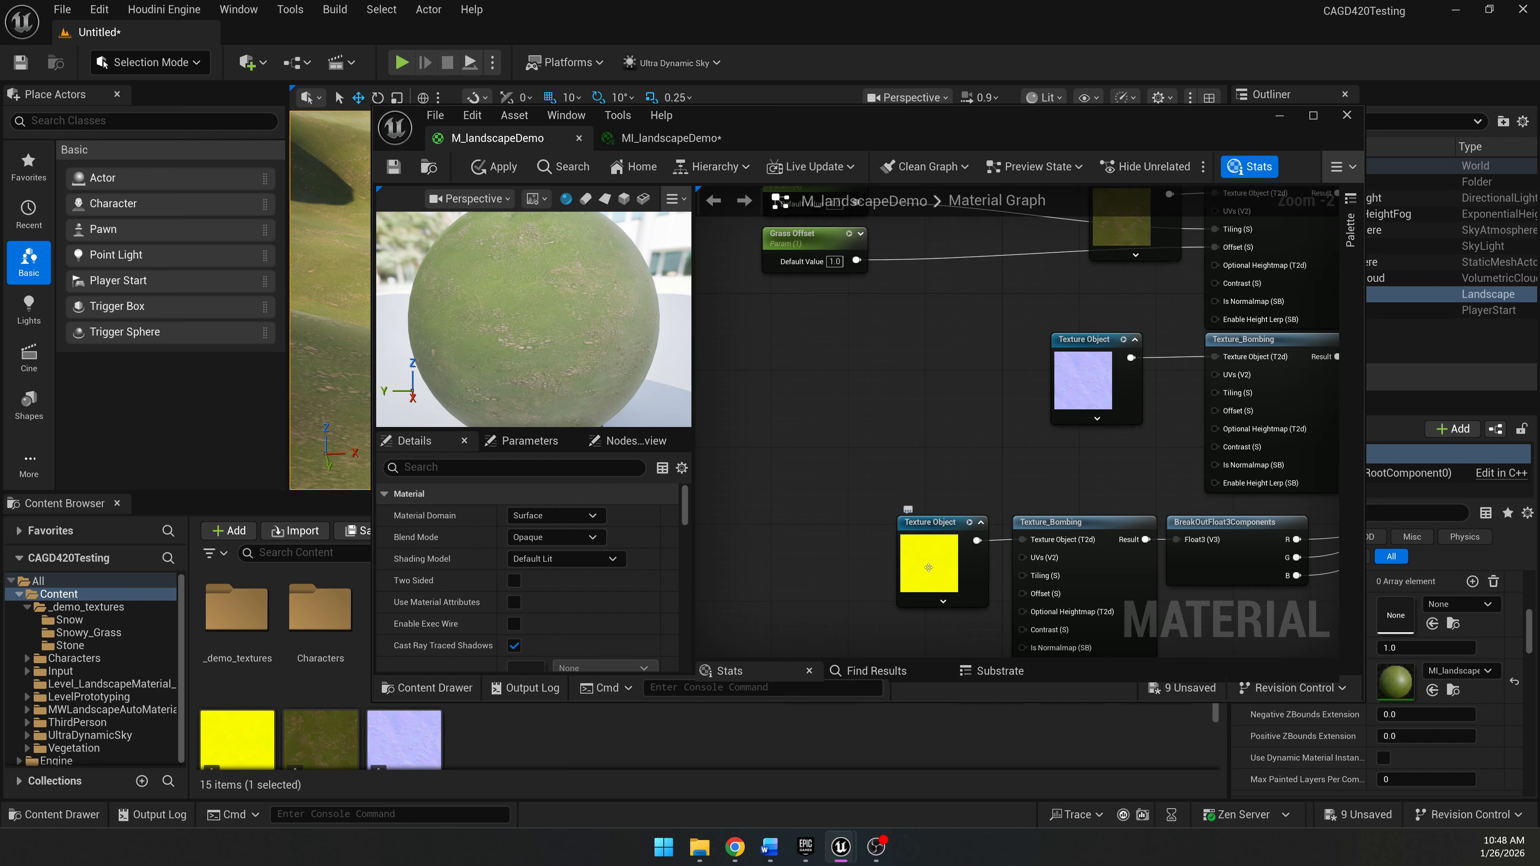
right_click_drag(892, 355, 810, 412)
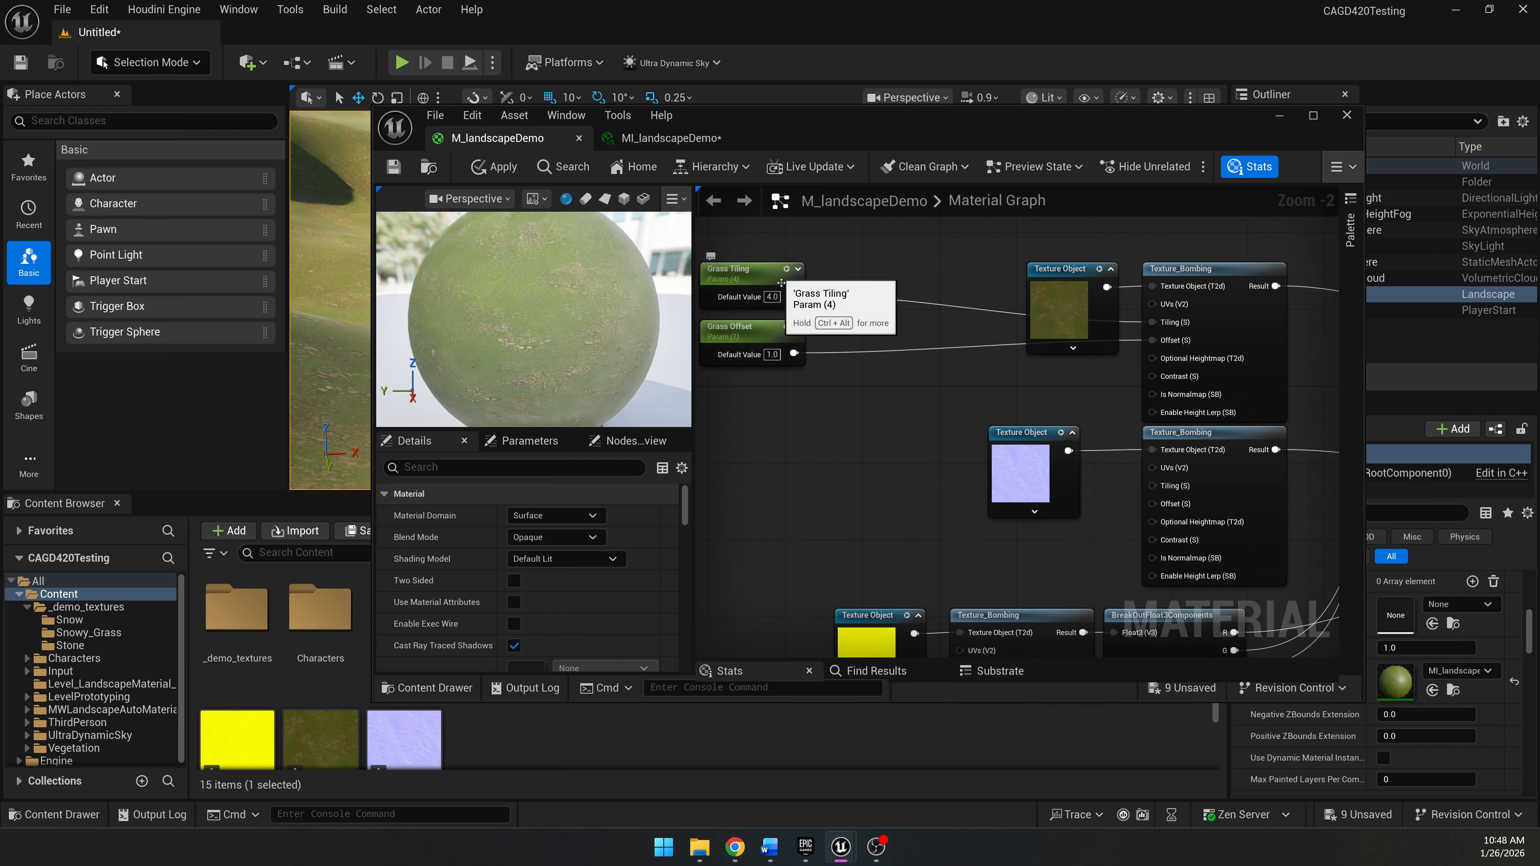
right_click_drag(853, 452, 855, 425)
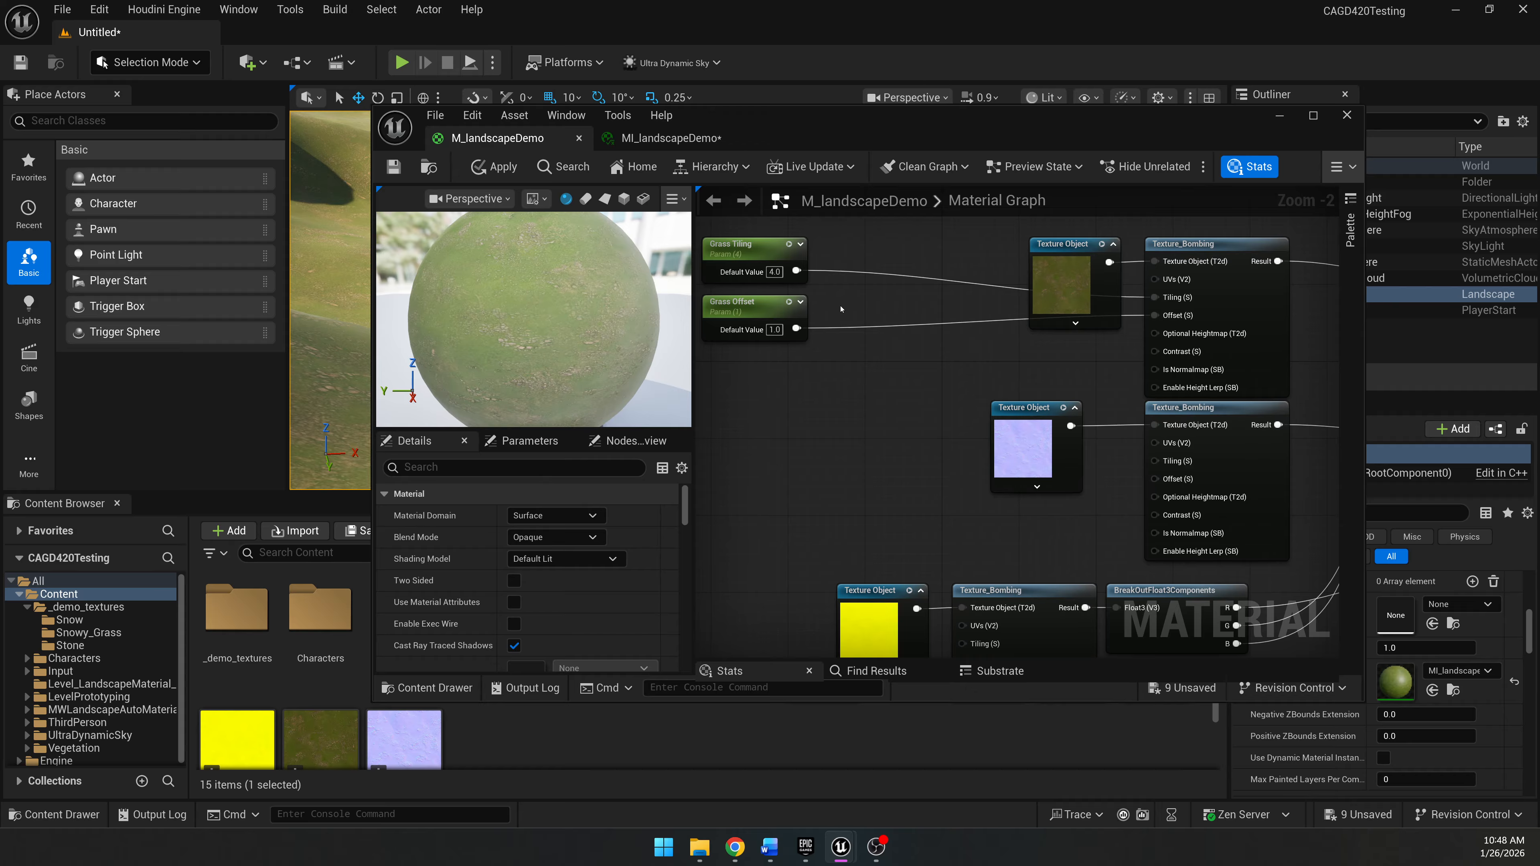
left_click_drag(797, 271, 1154, 460)
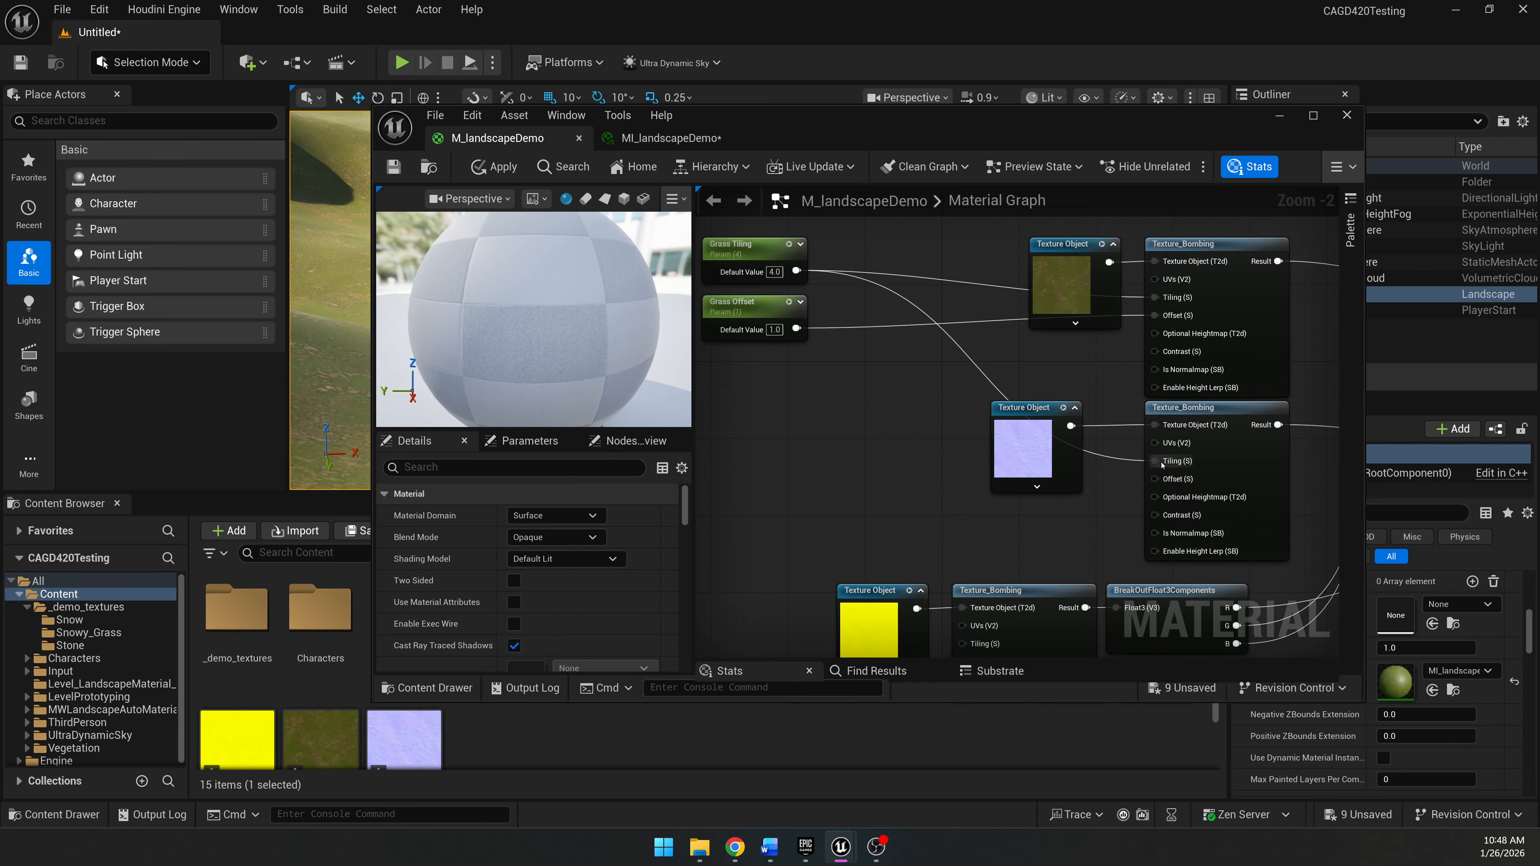
left_click_drag(796, 328, 1153, 478)
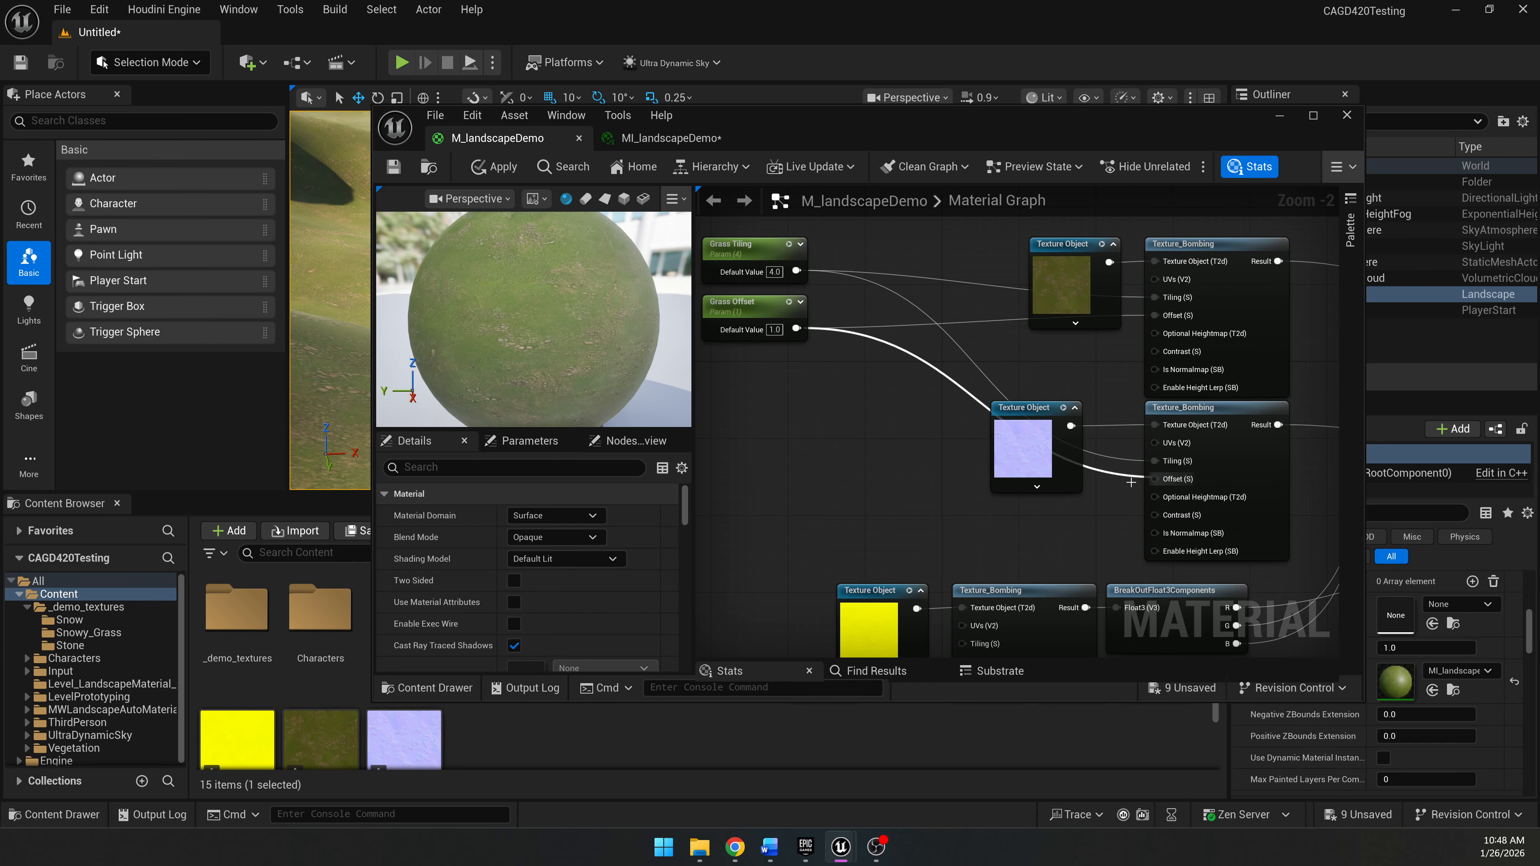
Connect Grass Tiling and Grass Offset to the Tiling and Offset inputs of the ARM texture's Texture_Bombing.
right_click_drag(919, 485, 953, 459)
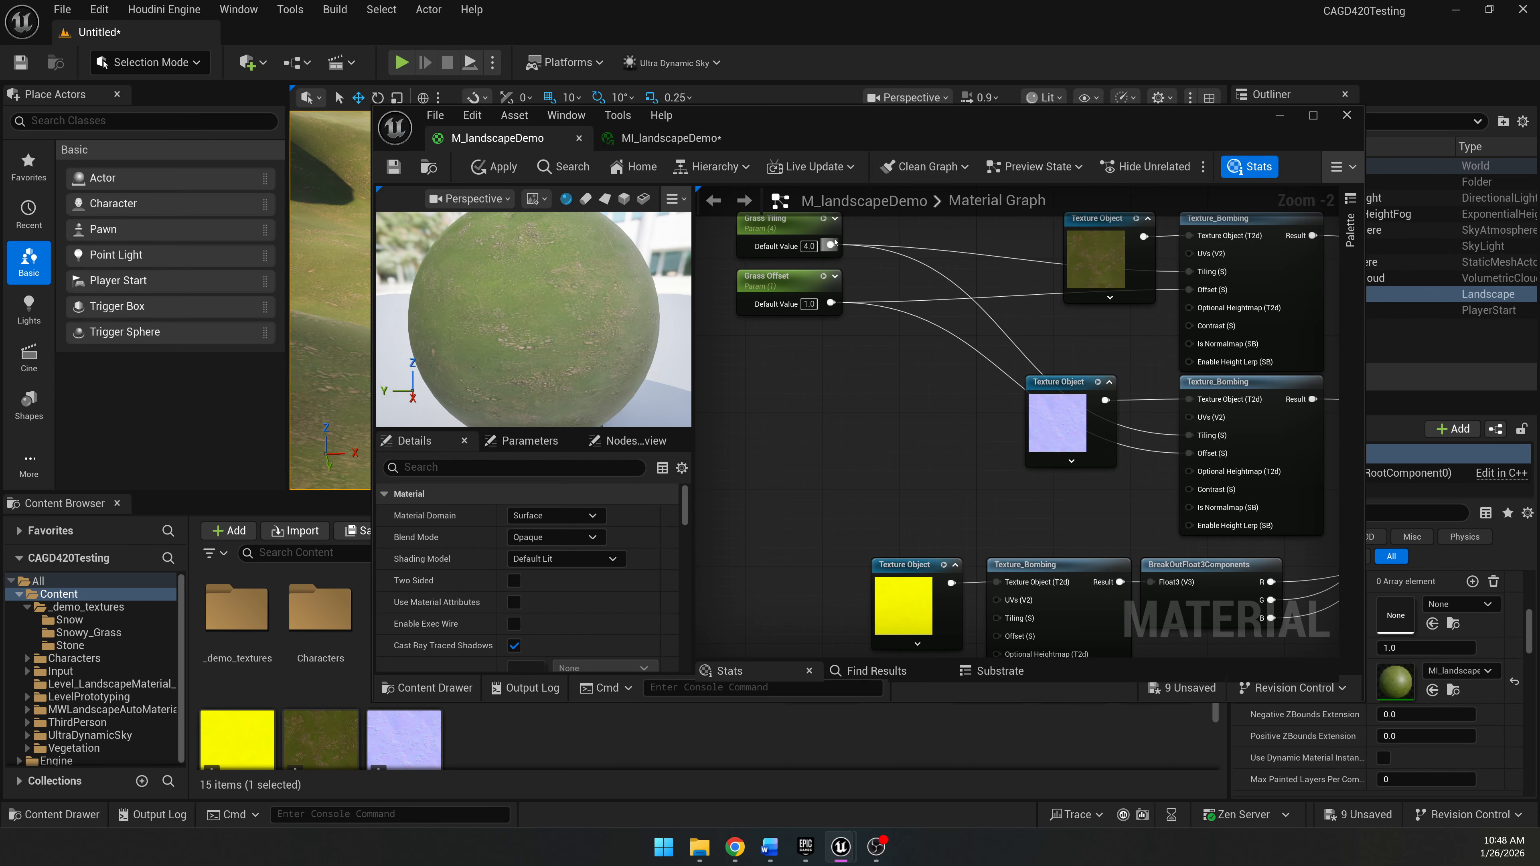
left_click_drag(831, 245, 994, 617)
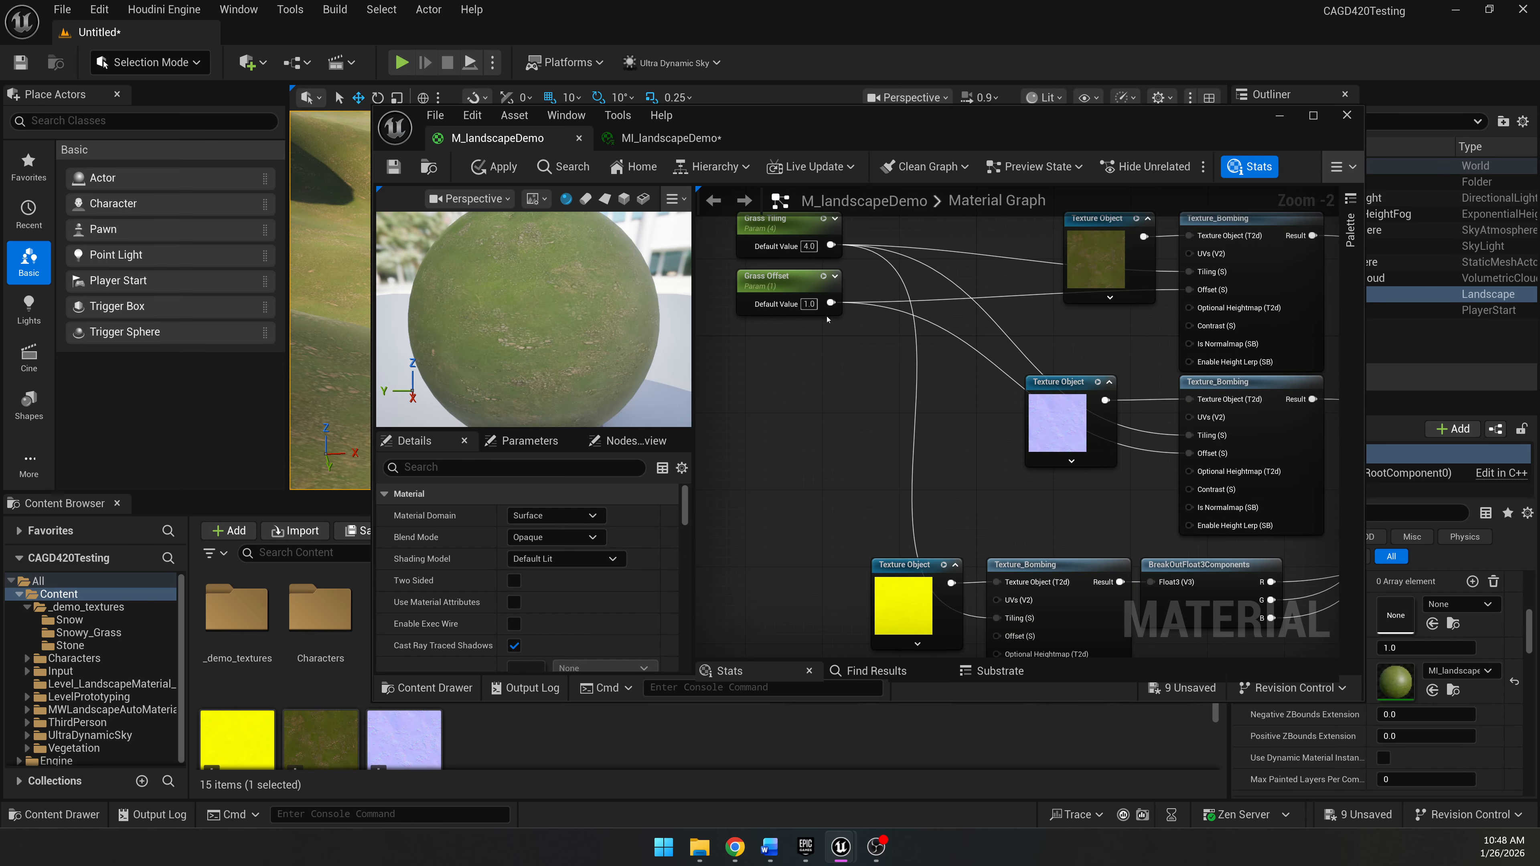
left_click_drag(830, 303, 997, 611)
scroll(832, 360, "down", 1)
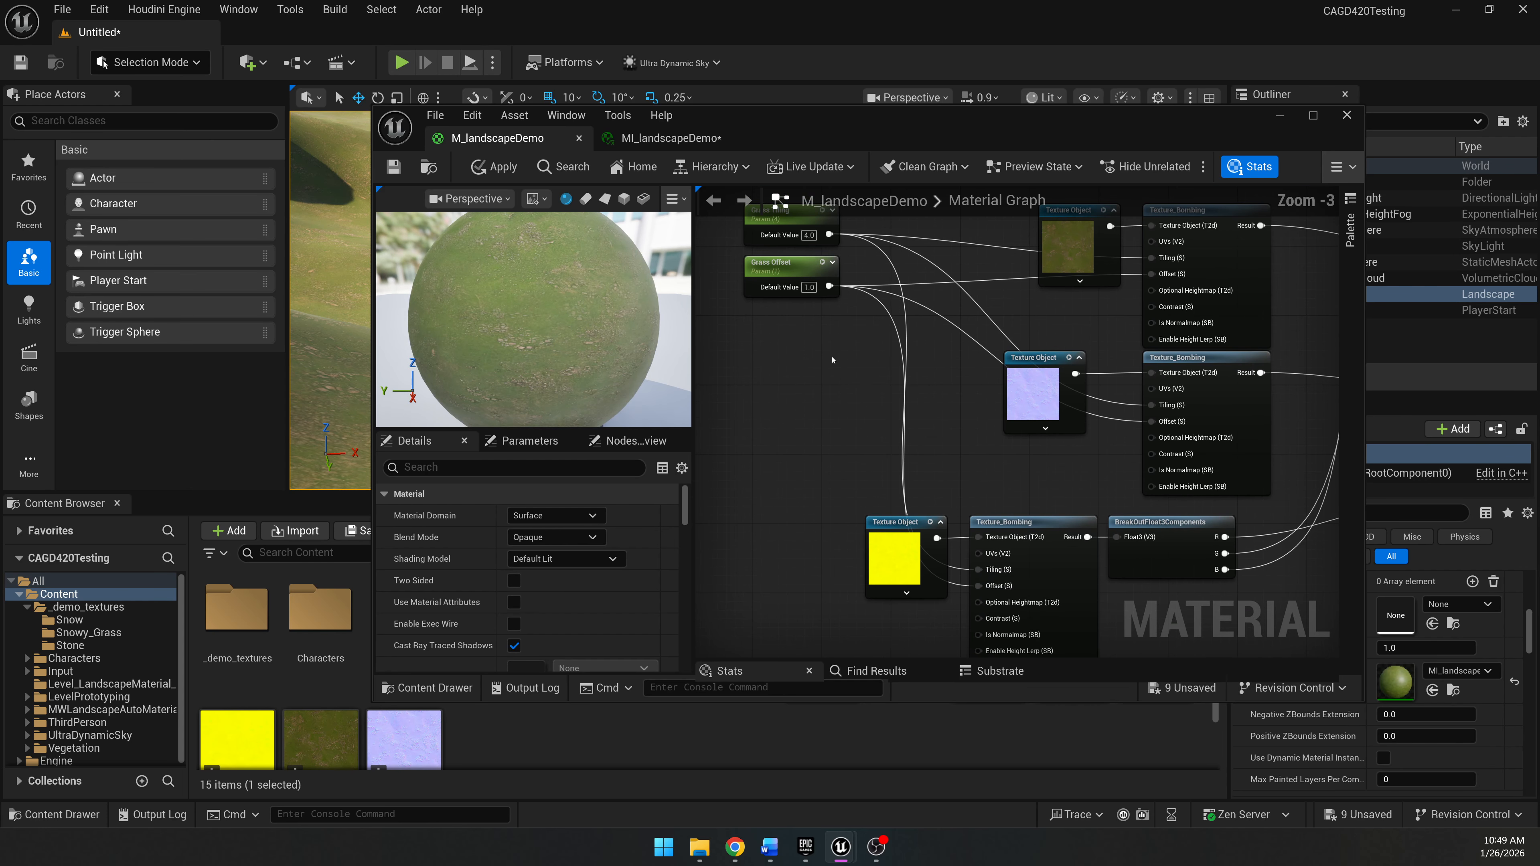
left_click_drag(774, 391, 990, 249)
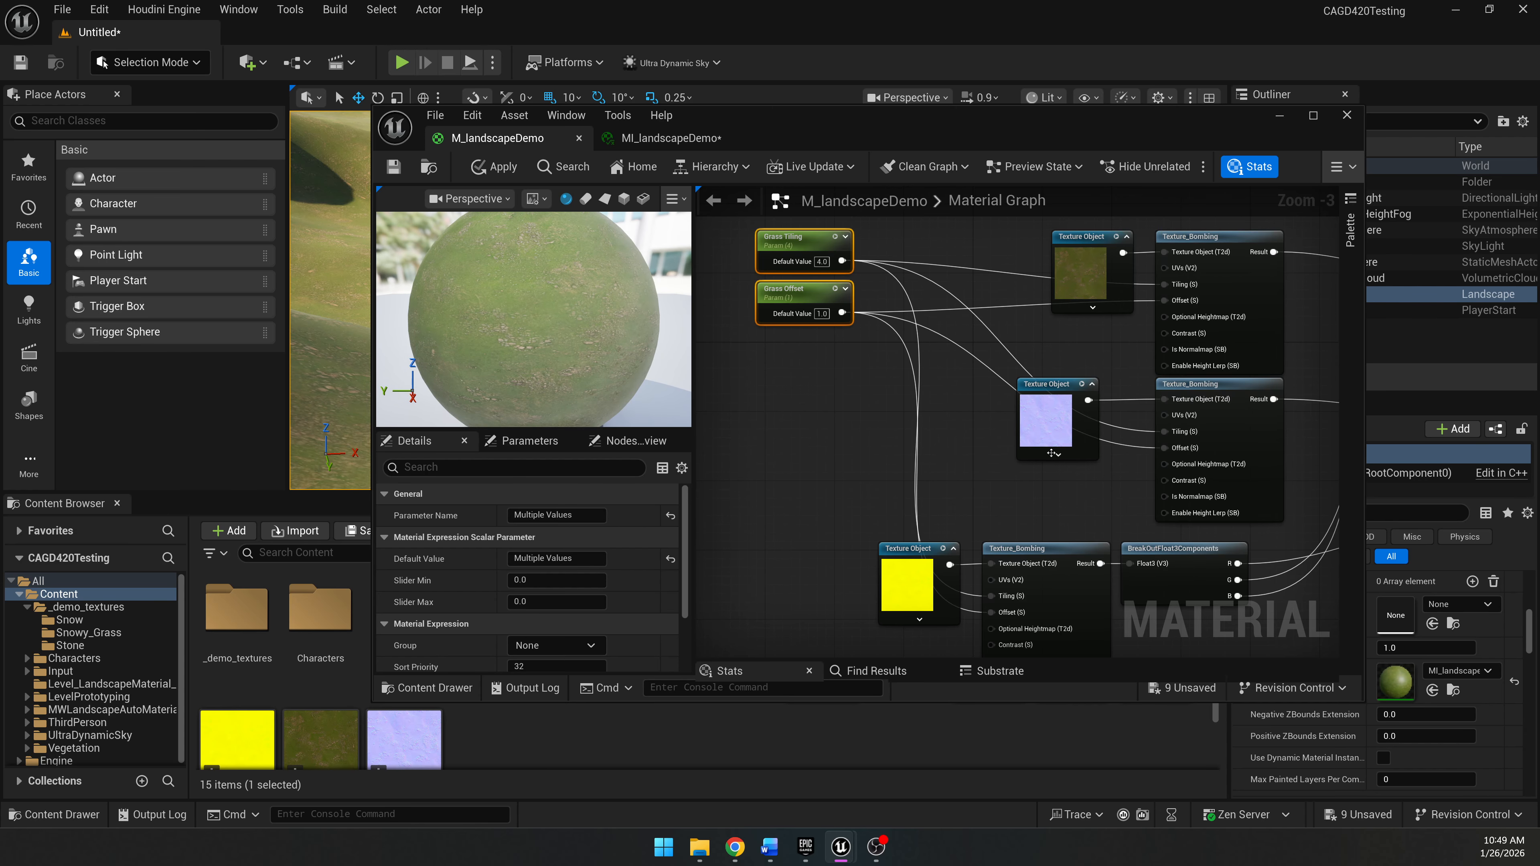
left_click(861, 461)
right_click_drag(1154, 321, 844, 319)
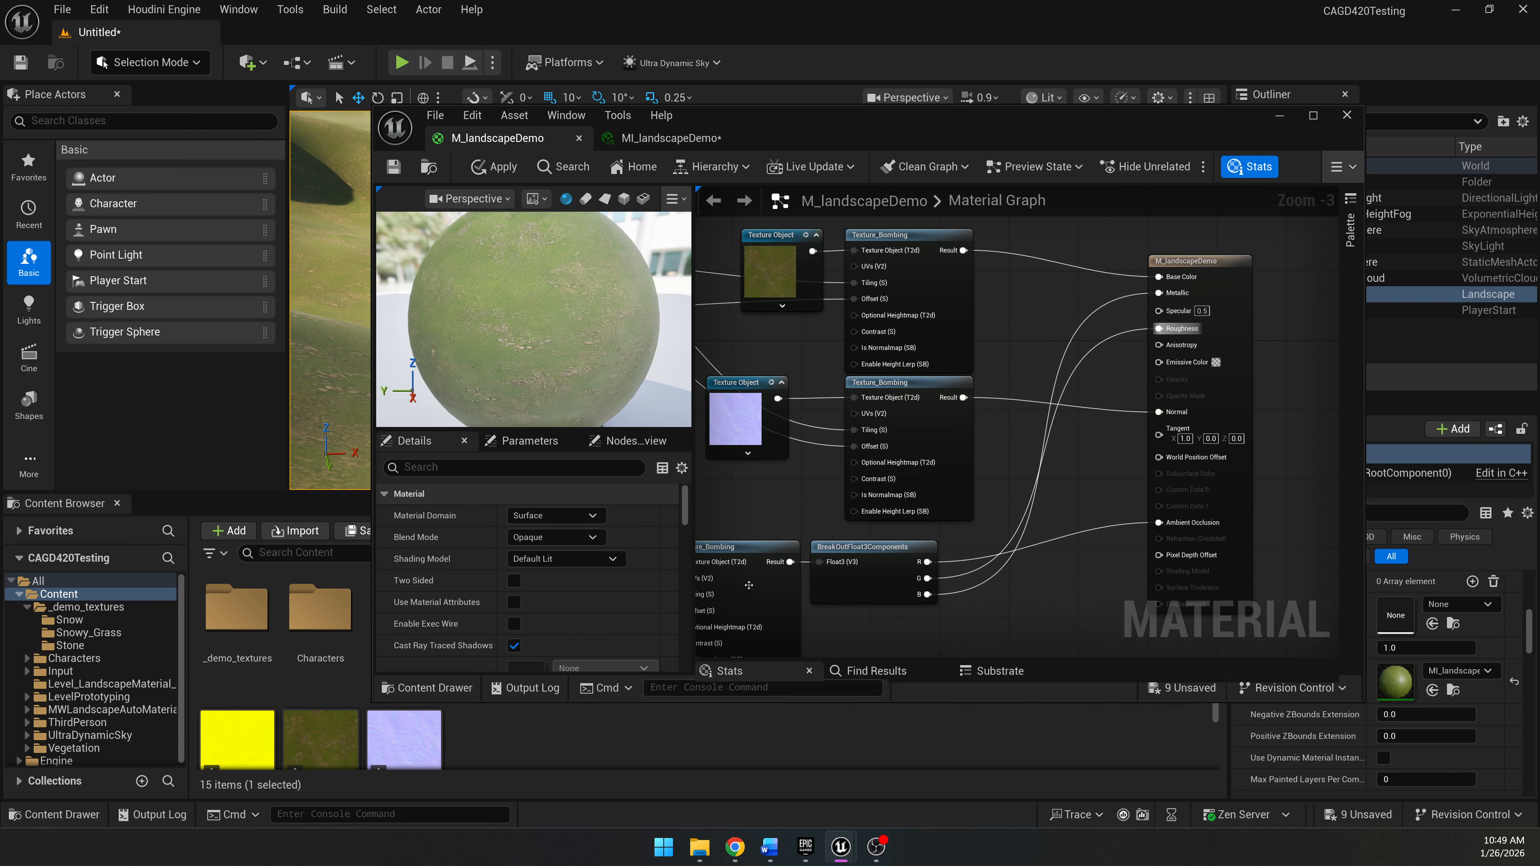
left_click(1231, 267)
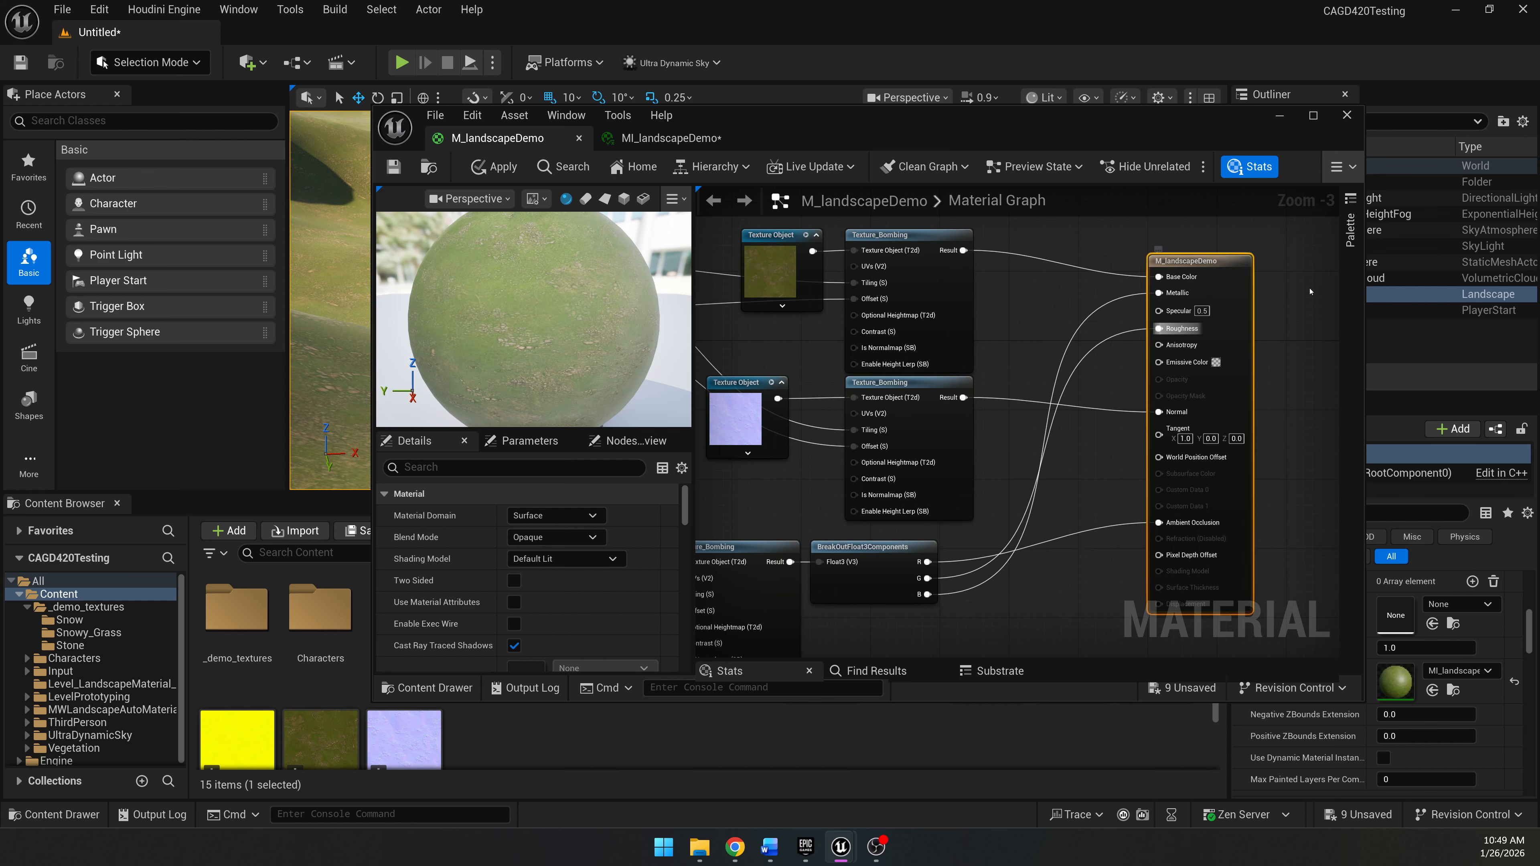
left_click(1310, 290)
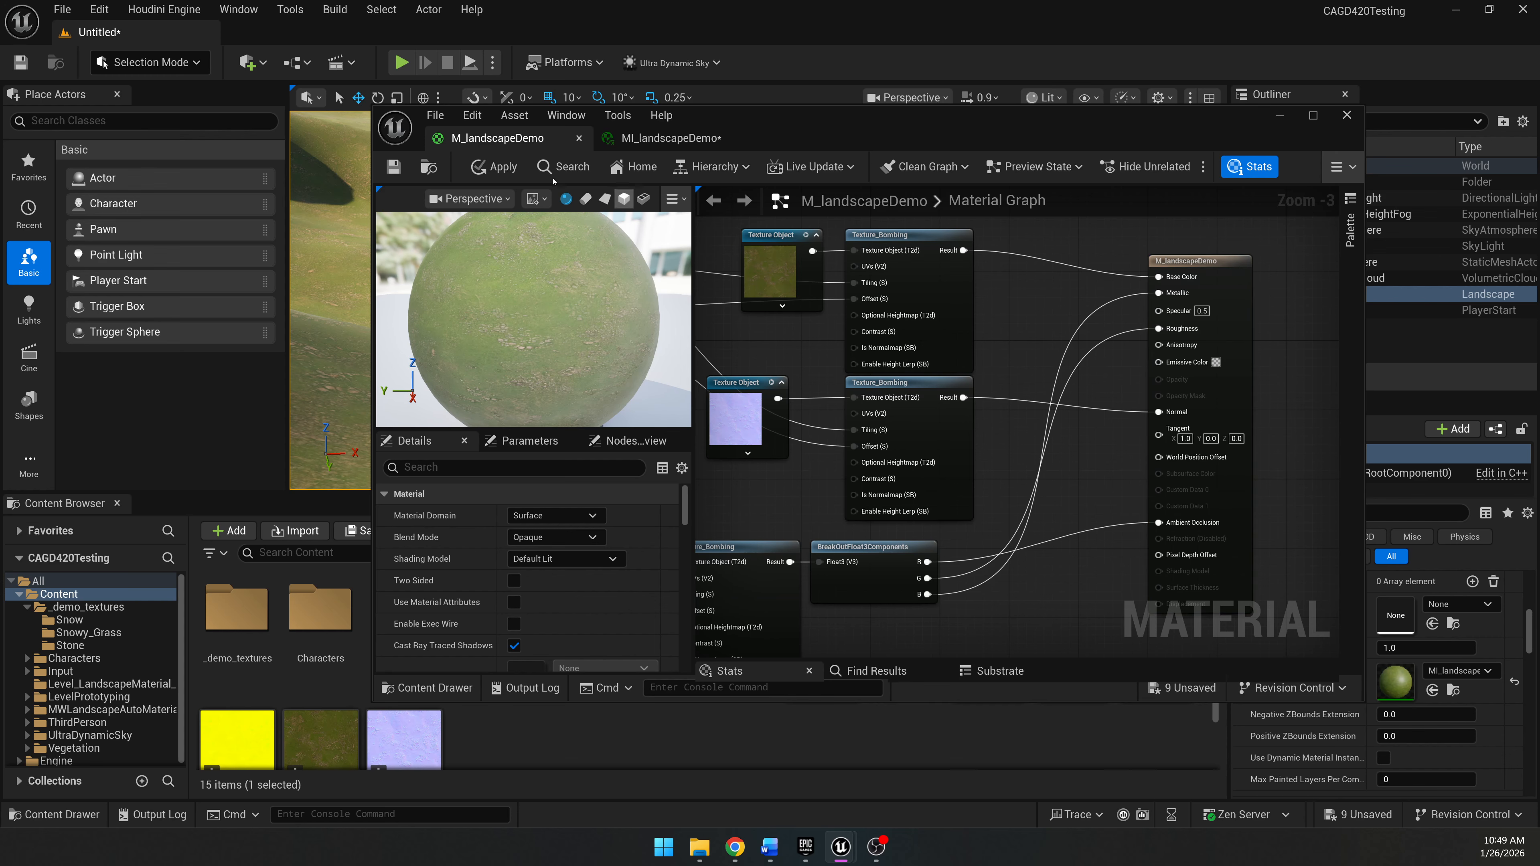
Save the updated material and view its effect on the landscape in the level viewport.
left_click_drag(789, 126, 1259, 251)
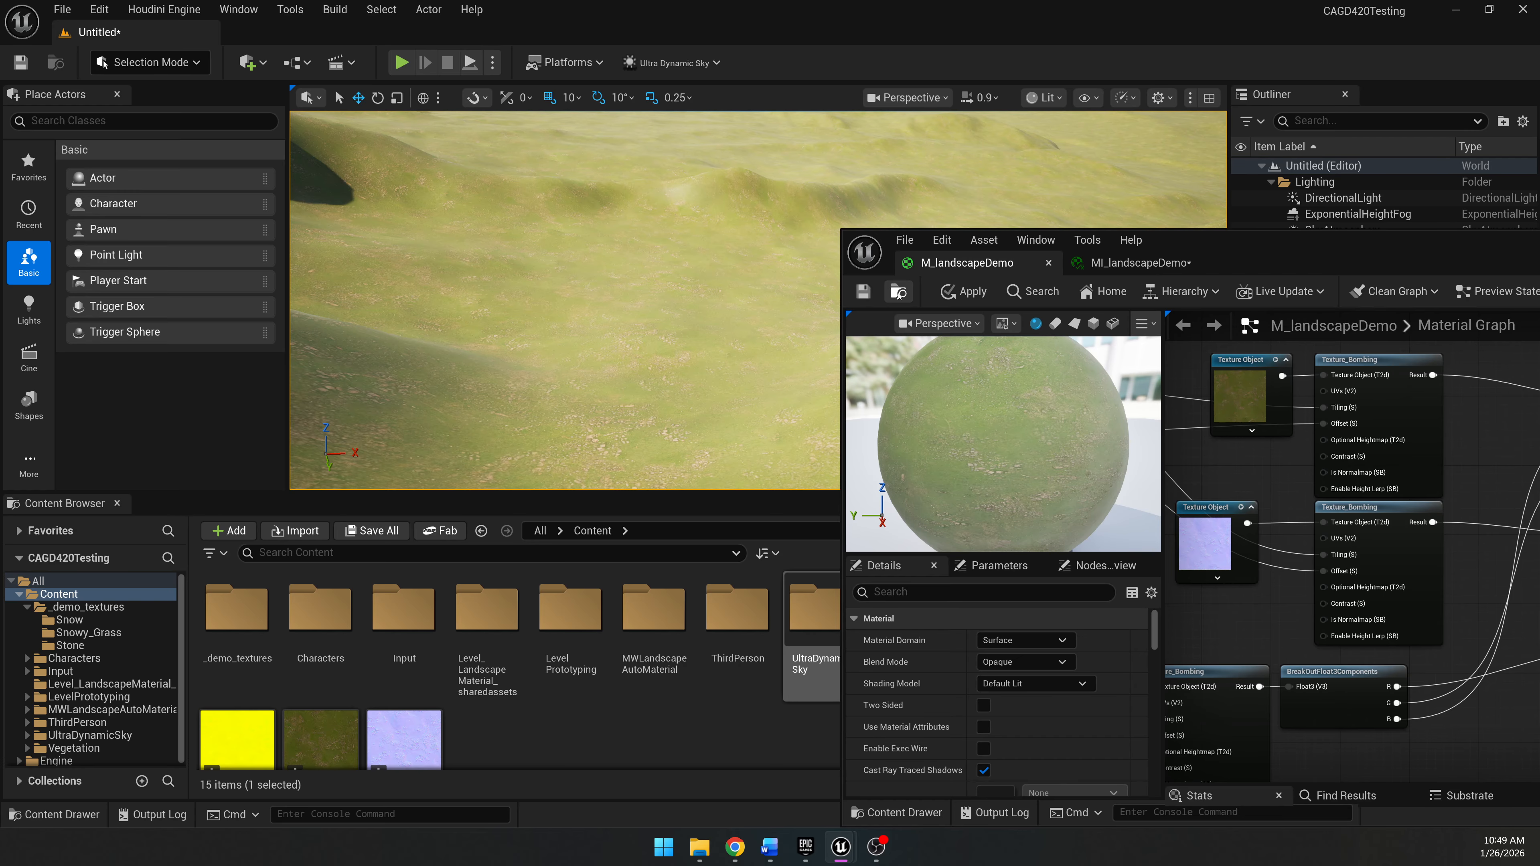
left_click(862, 291)
right_click_drag(736, 303, 737, 219)
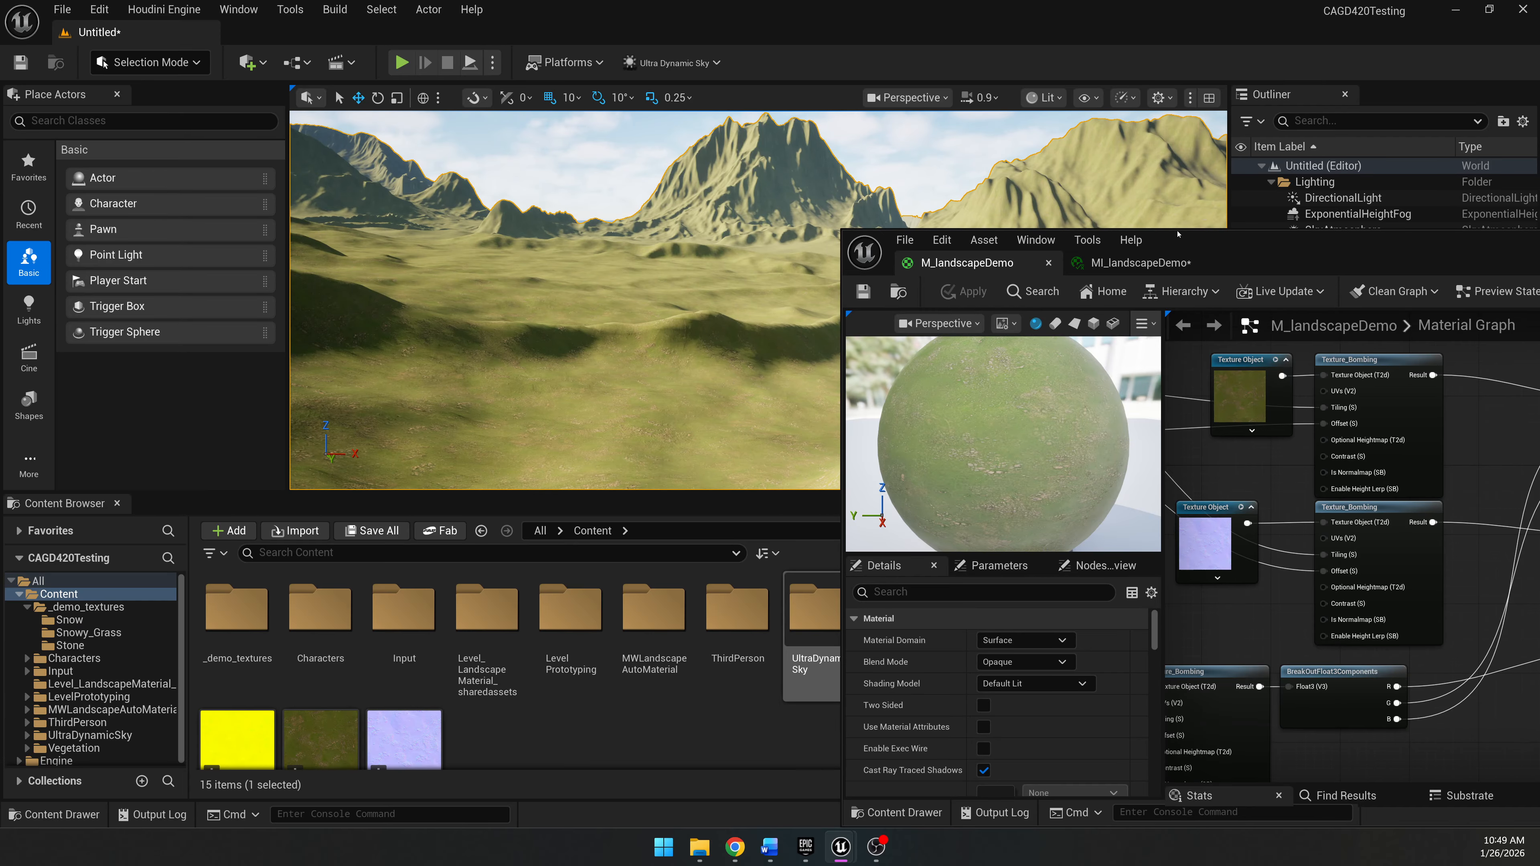
Bring the material editor back over the level and maximize its window to show the whole graph.
left_click_drag(1178, 234, 814, 178)
scroll(1065, 401, "down", 3)
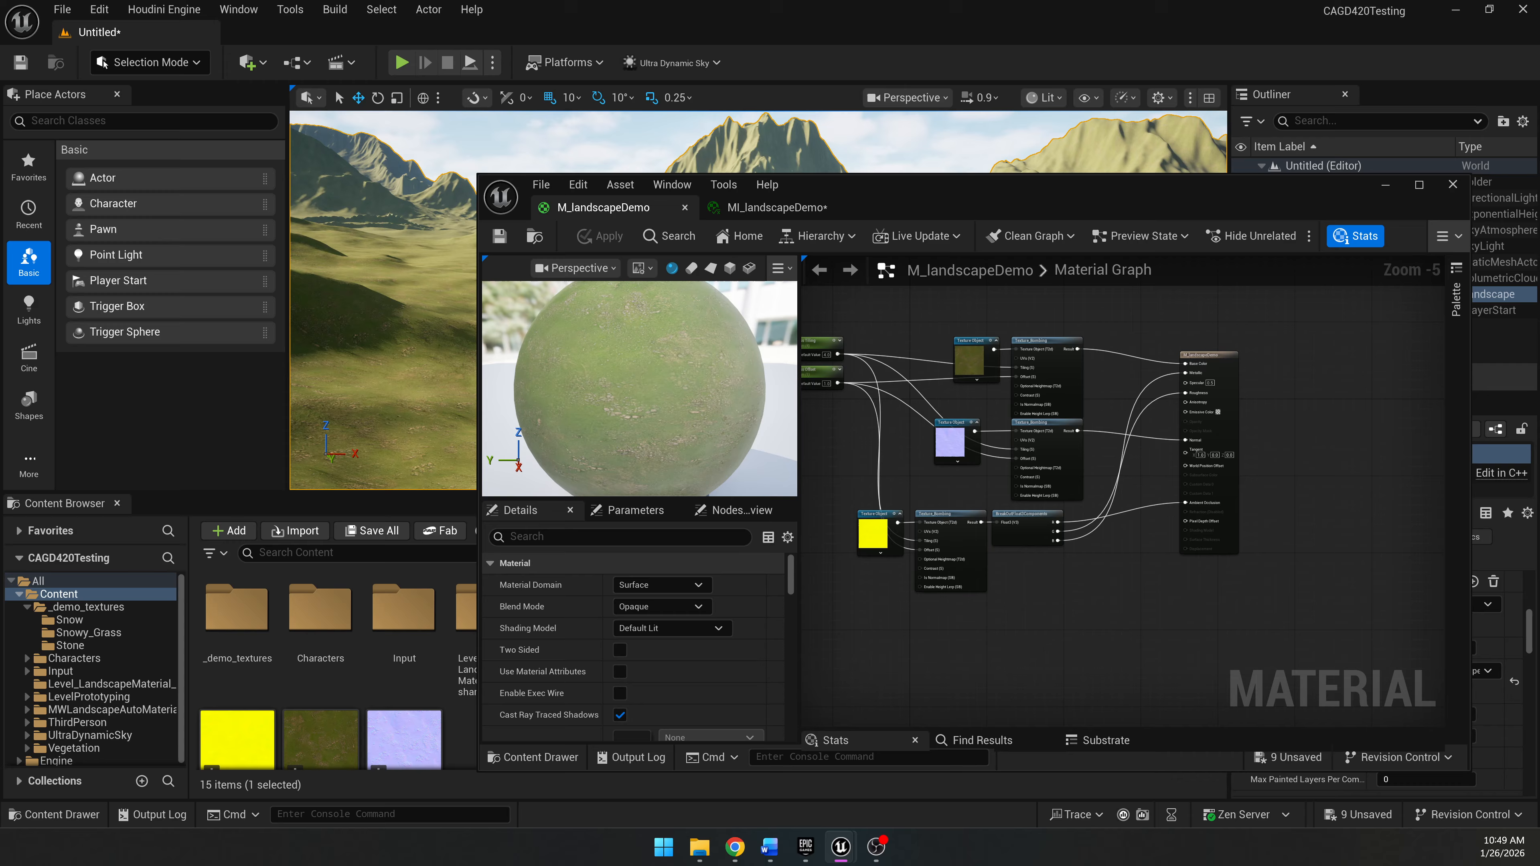
right_click_drag(952, 375, 1049, 357)
scroll(1051, 405, "up", 2)
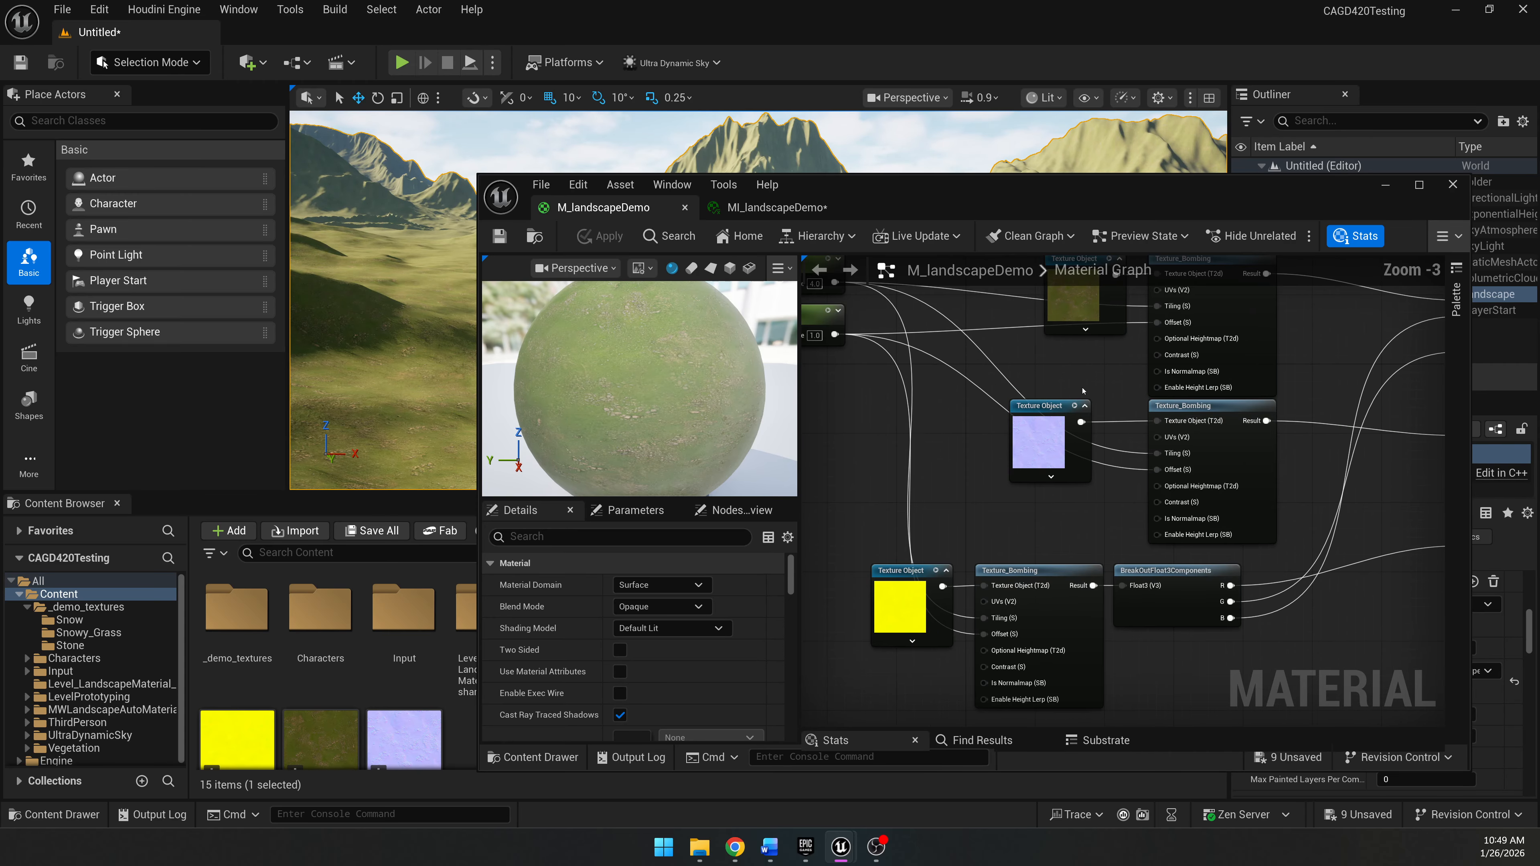
double_click(1041, 225)
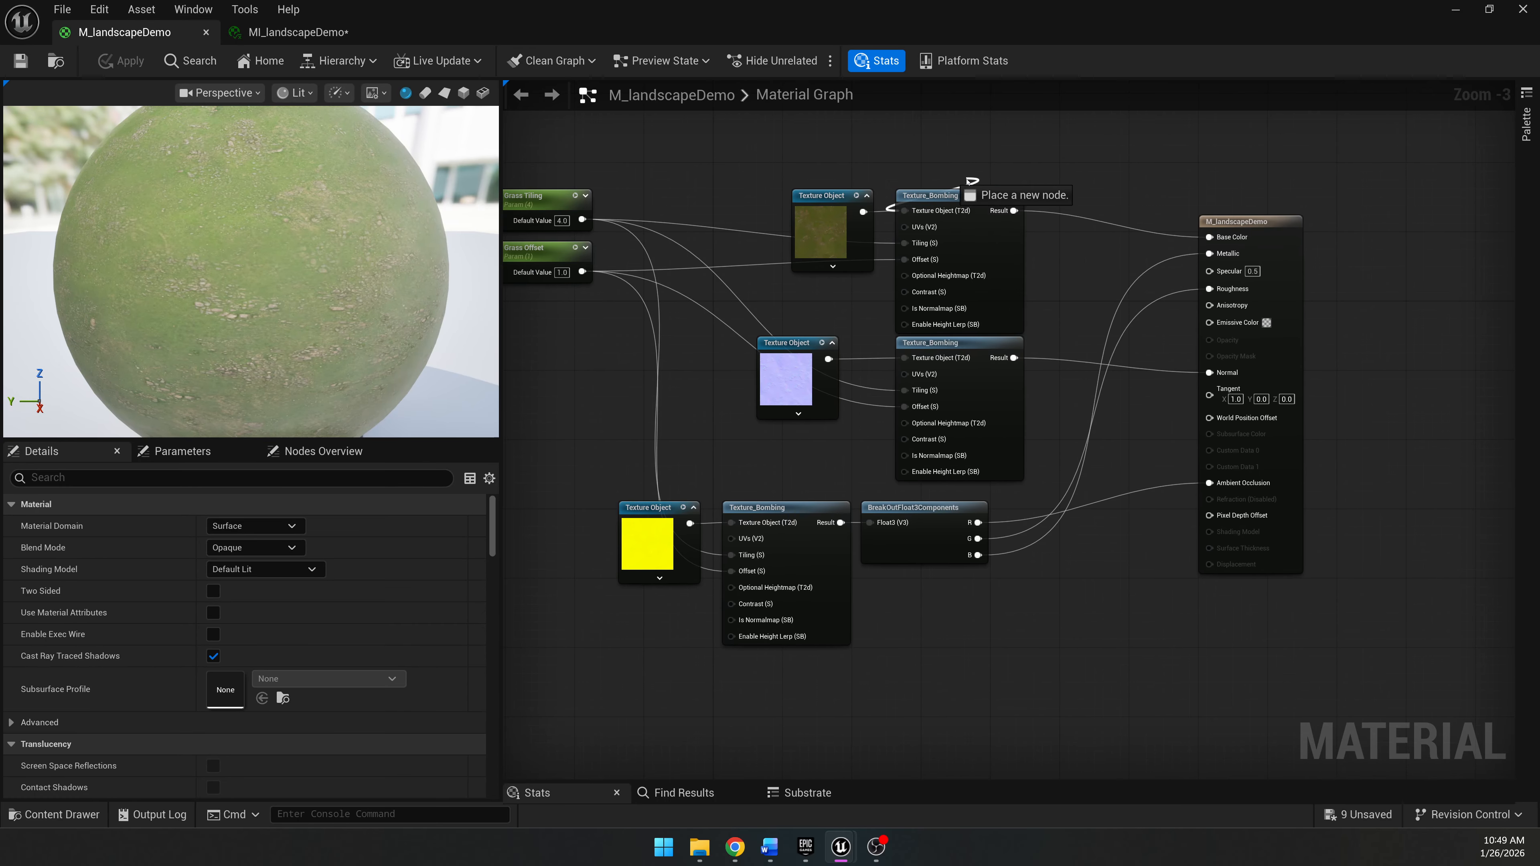
Spread the diffuse and normal map Texture Objects left of their Texture_Bombing nodes and shift both bombing nodes up.
left_click_drag(916, 196, 916, 179)
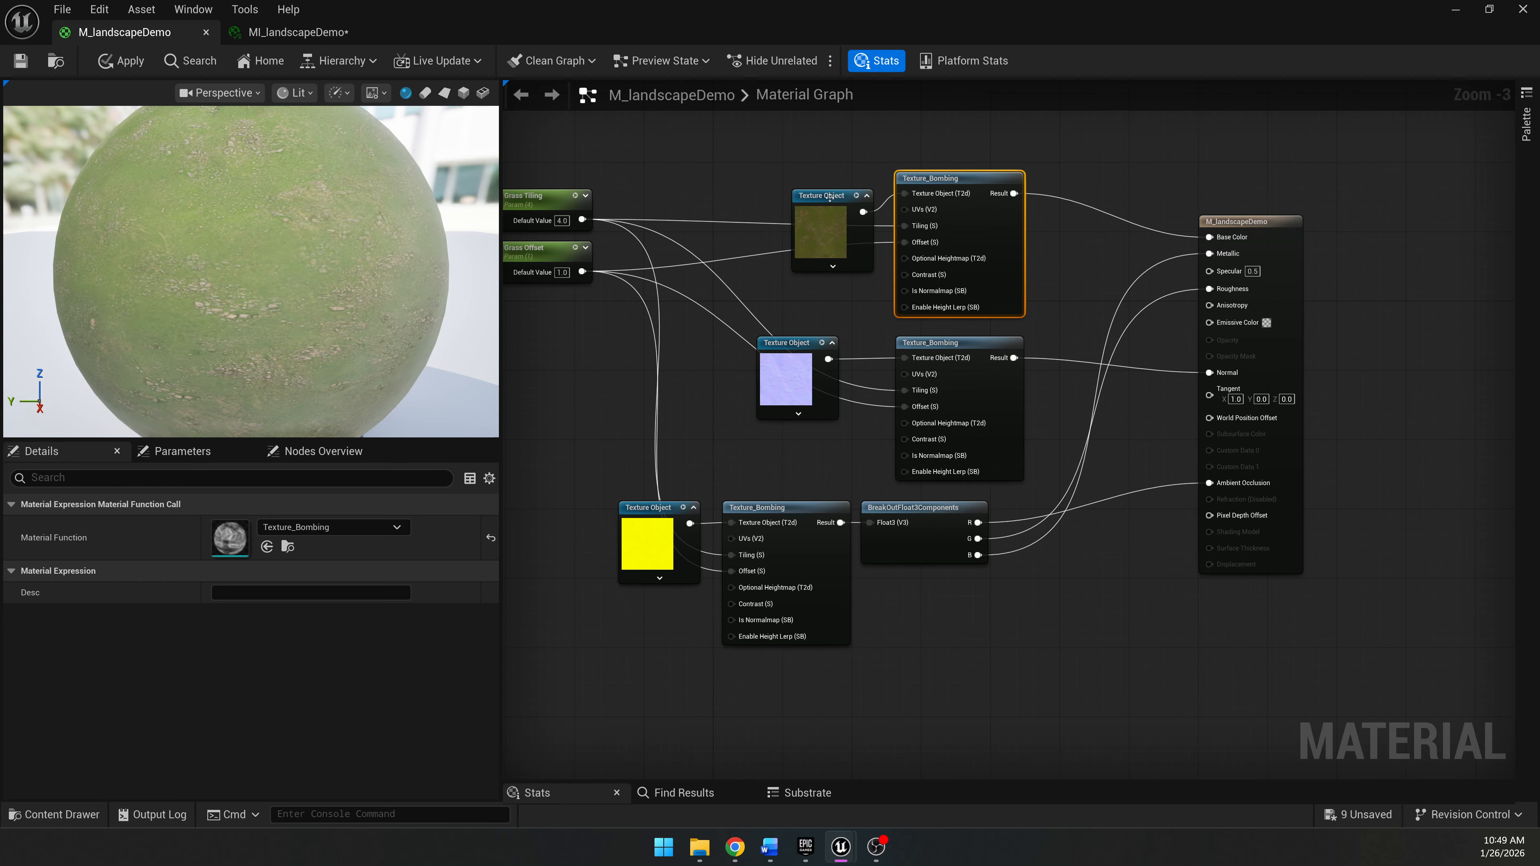
left_click_drag(829, 197, 673, 118)
left_click_drag(770, 339, 631, 295)
left_click_drag(932, 177, 880, 151)
left_click_drag(965, 356, 906, 324)
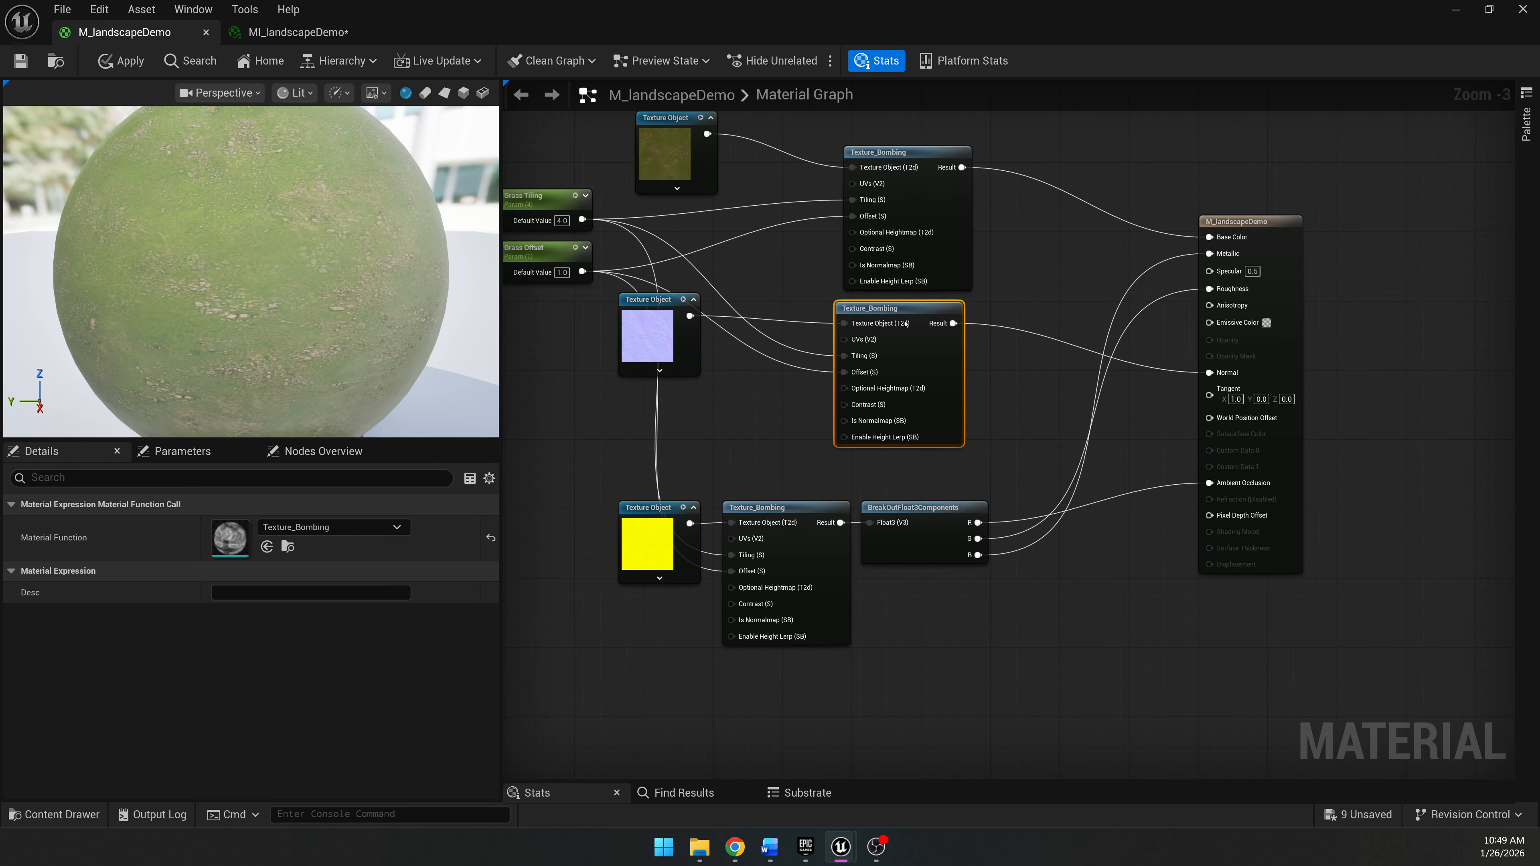
Move BreakOutFloat3Components beside the material output and align the three Texture_Bombing nodes in one column.
left_click_drag(920, 511, 1075, 494)
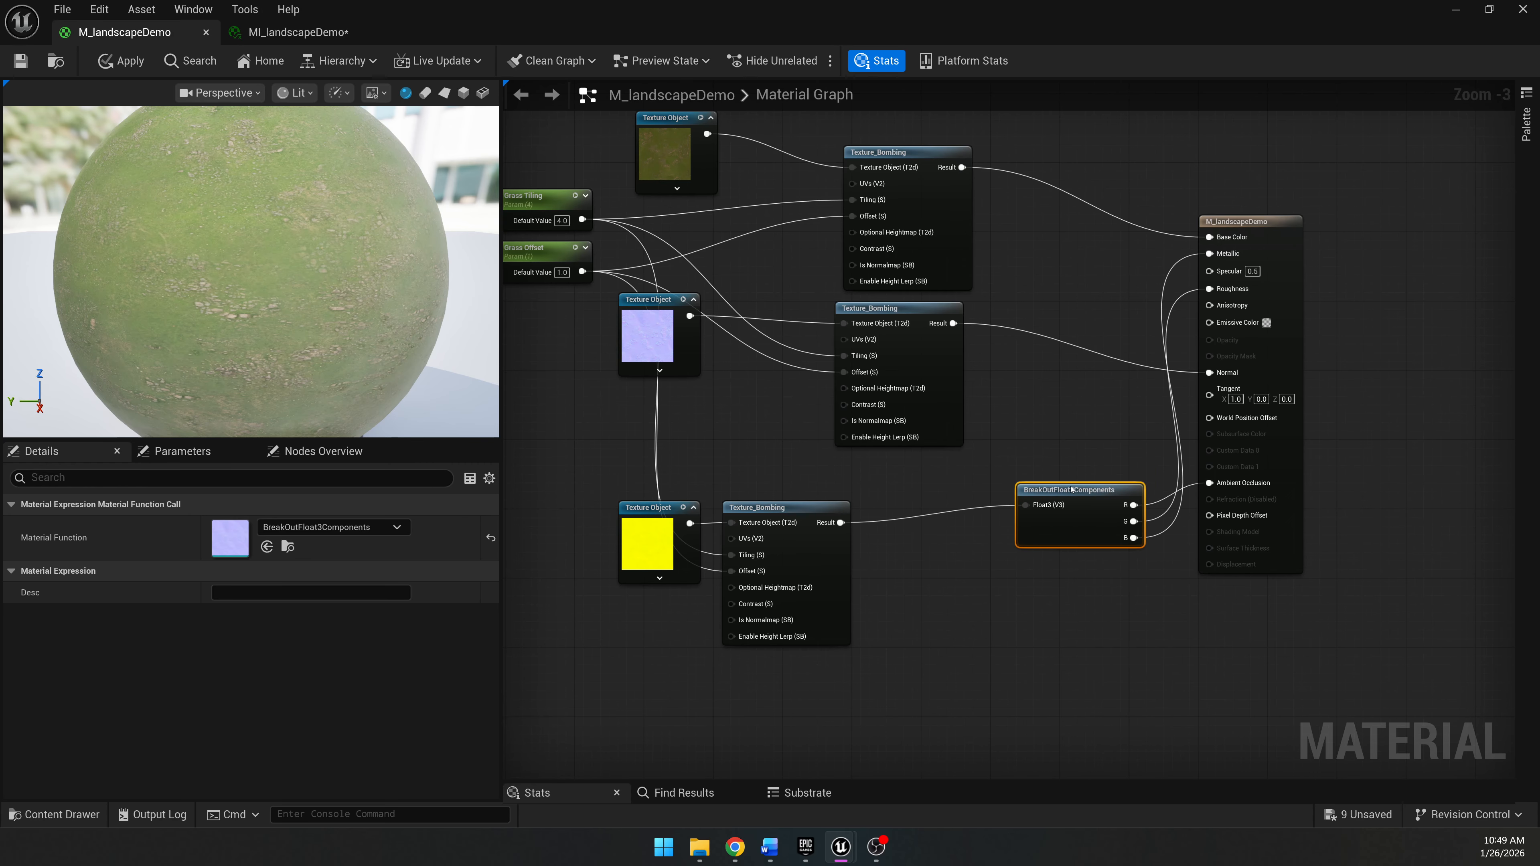
left_click_drag(784, 502, 893, 467)
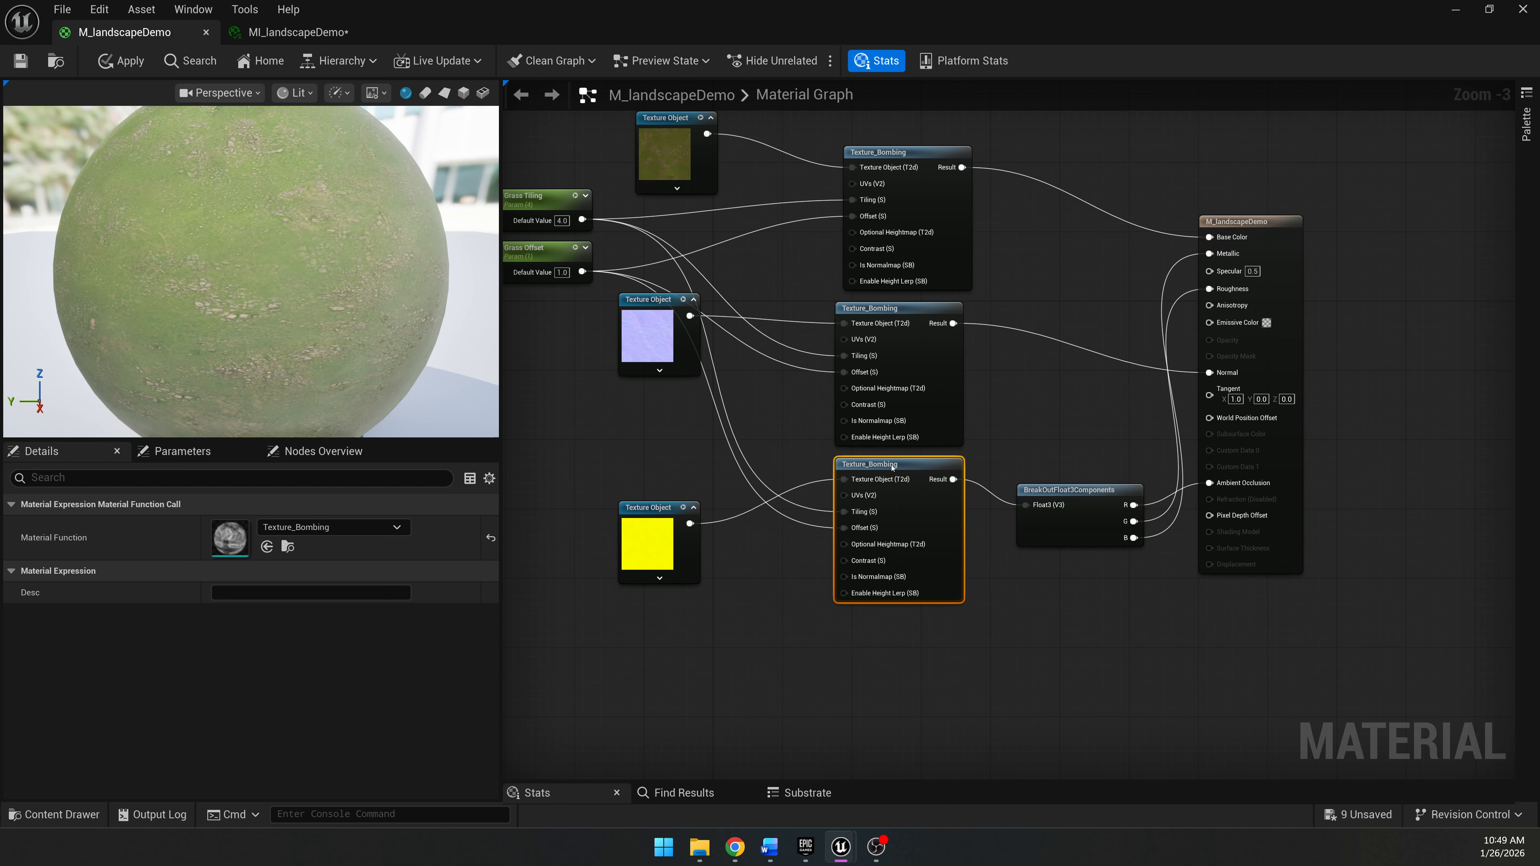
left_click_drag(892, 304, 901, 316)
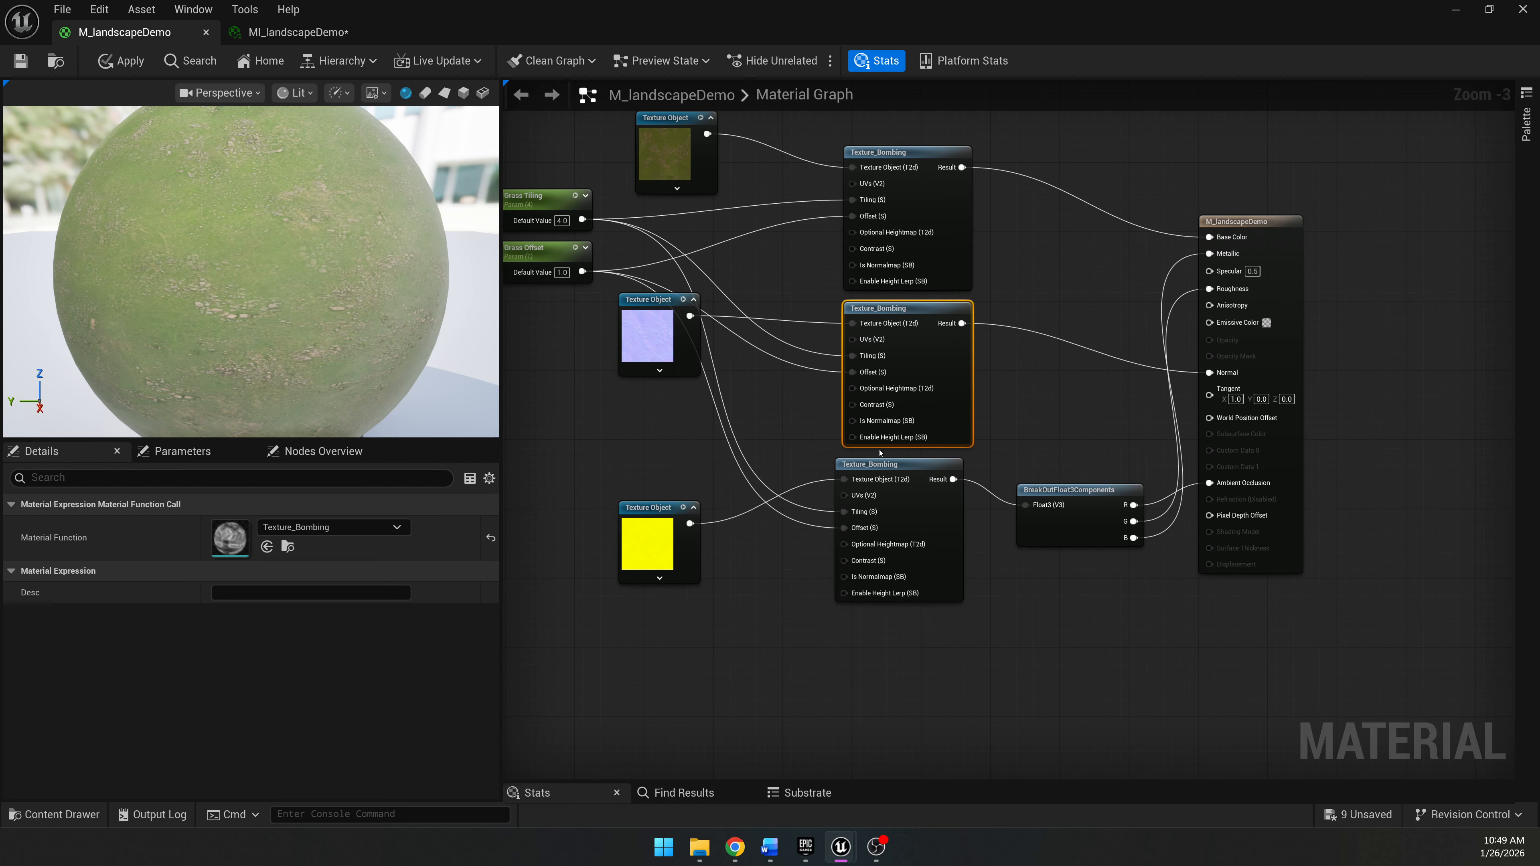
left_click_drag(891, 468, 900, 468)
left_click(703, 494)
Align the three Texture Objects in a column, with the grass parameters between the diffuse and normal map ones.
left_click_drag(652, 508, 677, 465)
left_click_drag(648, 301, 543, 309)
right_click_drag(723, 213, 819, 266)
left_click_drag(758, 173, 629, 164)
left_click_drag(769, 516, 620, 491)
left_click_drag(636, 373, 619, 364)
left_click_drag(641, 162, 632, 161)
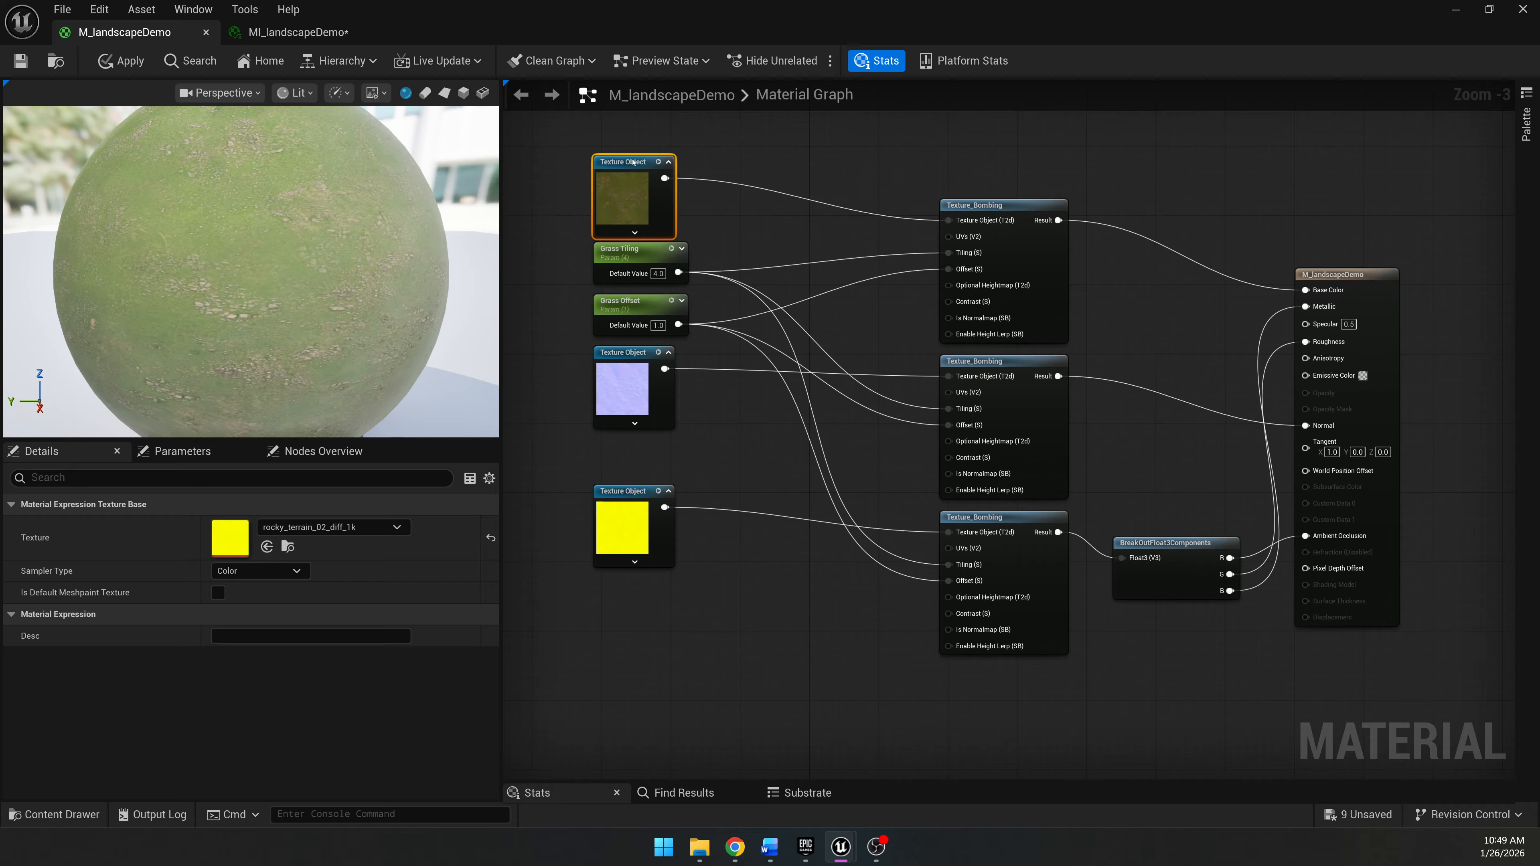
left_click_drag(641, 492, 641, 447)
left_click(889, 349)
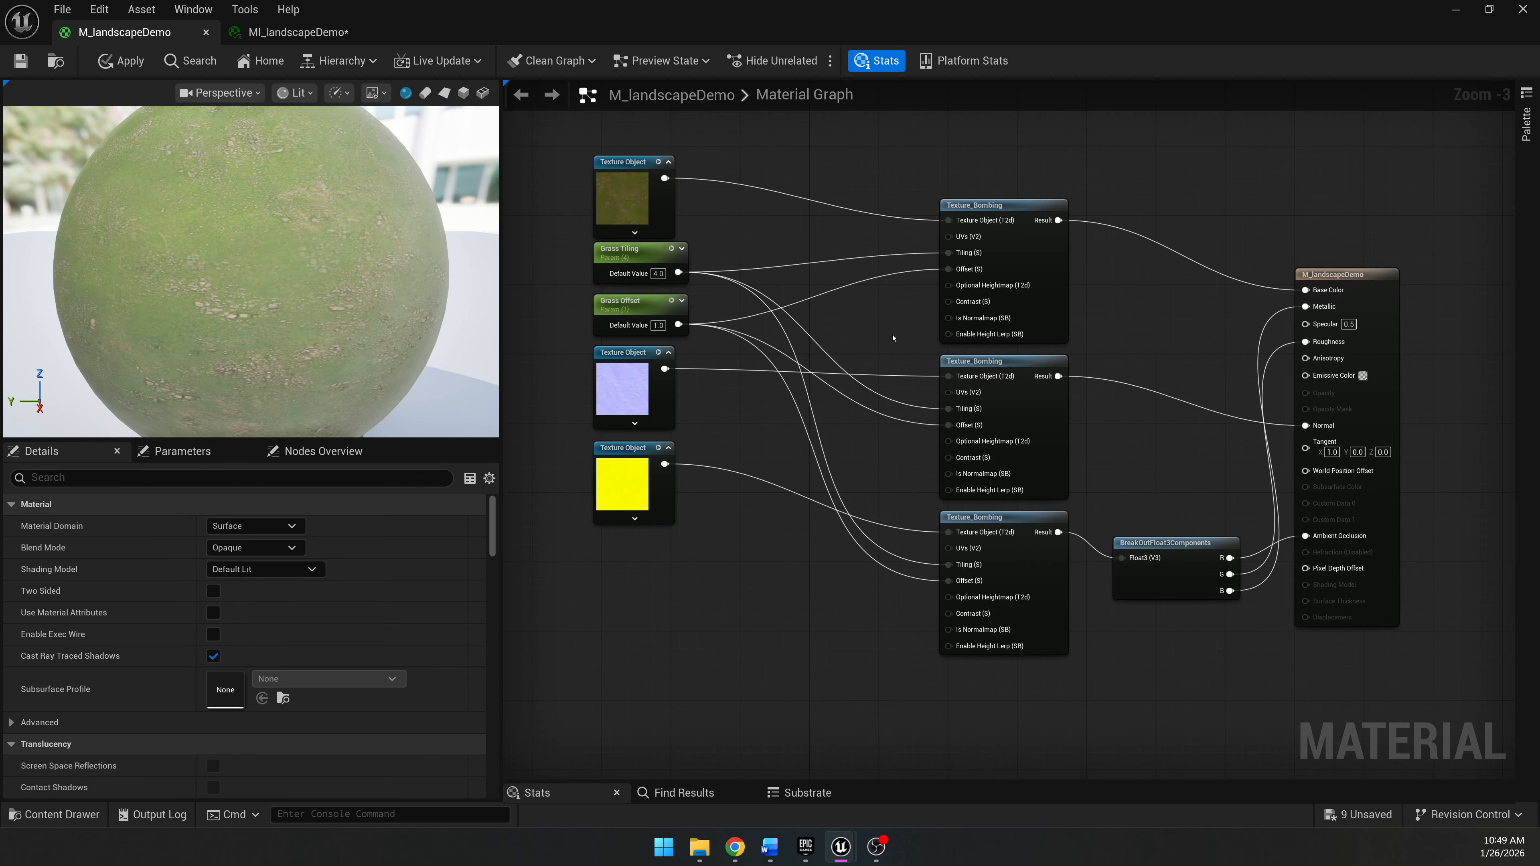
Move the three Texture_Bombing nodes beside the Texture Objects, with BreakOutFloat3Components next to the lowest one and the material output closer in.
left_click_drag(900, 174, 1079, 664)
left_click_drag(976, 207, 810, 164)
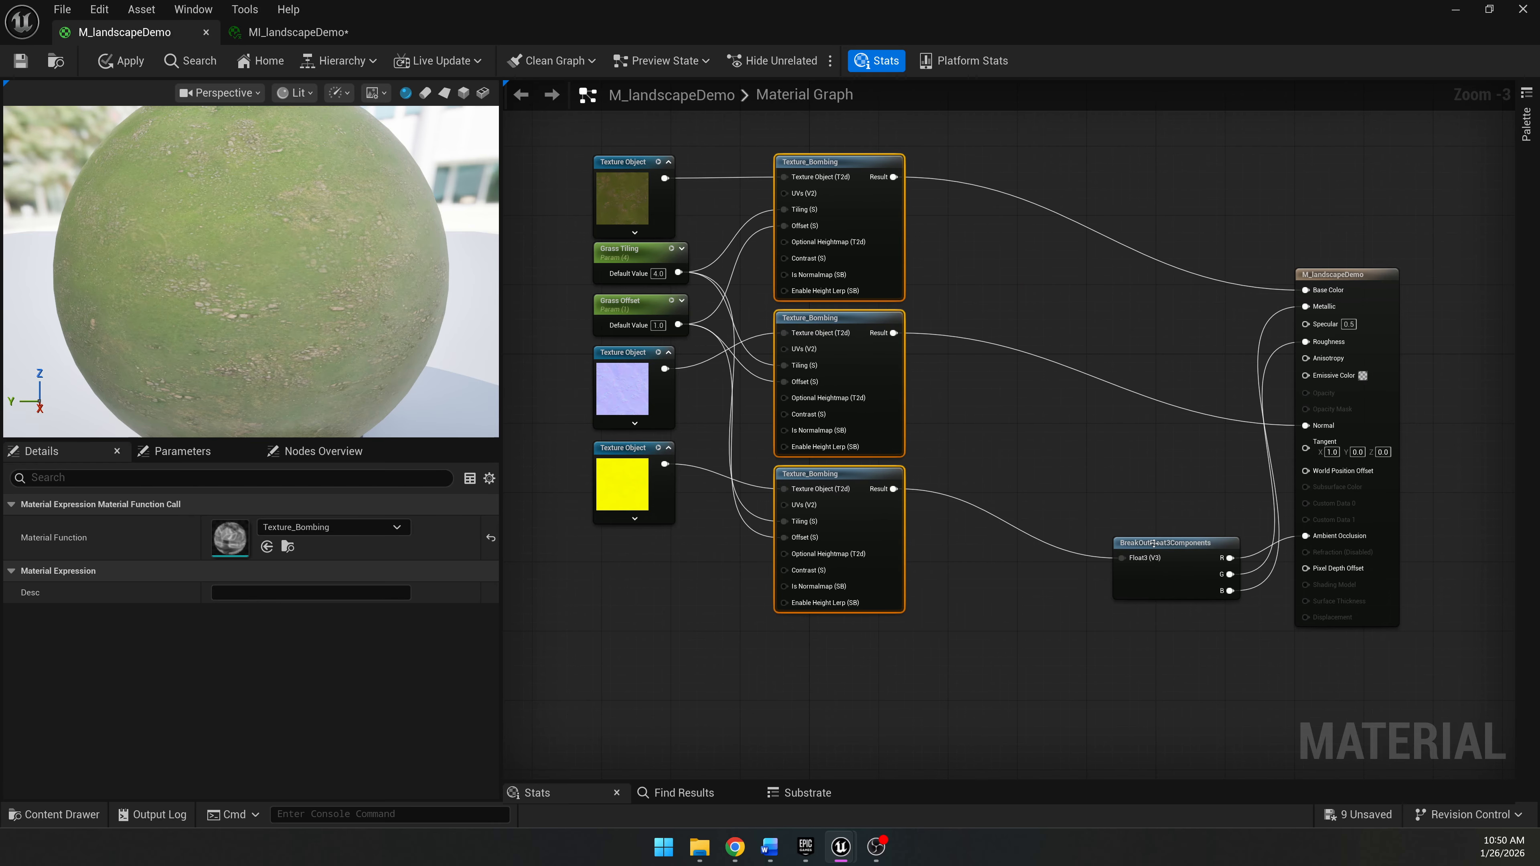
left_click_drag(1153, 543, 955, 473)
left_click_drag(1322, 280, 1193, 162)
left_click(1075, 209)
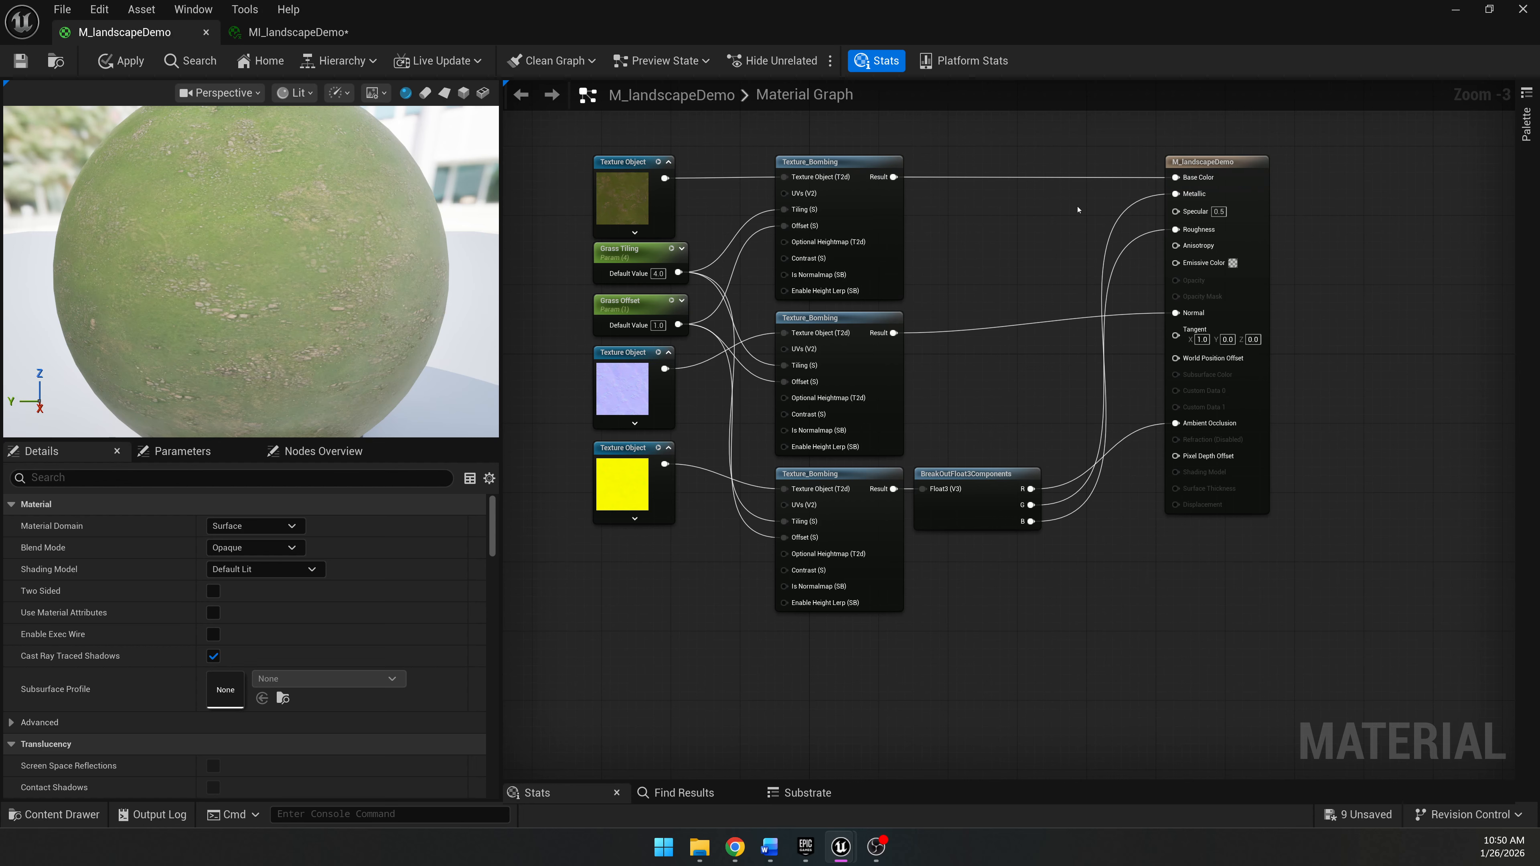
Enable Use Material Attributes for the M_landscapeDemo material output.
left_click(1254, 164)
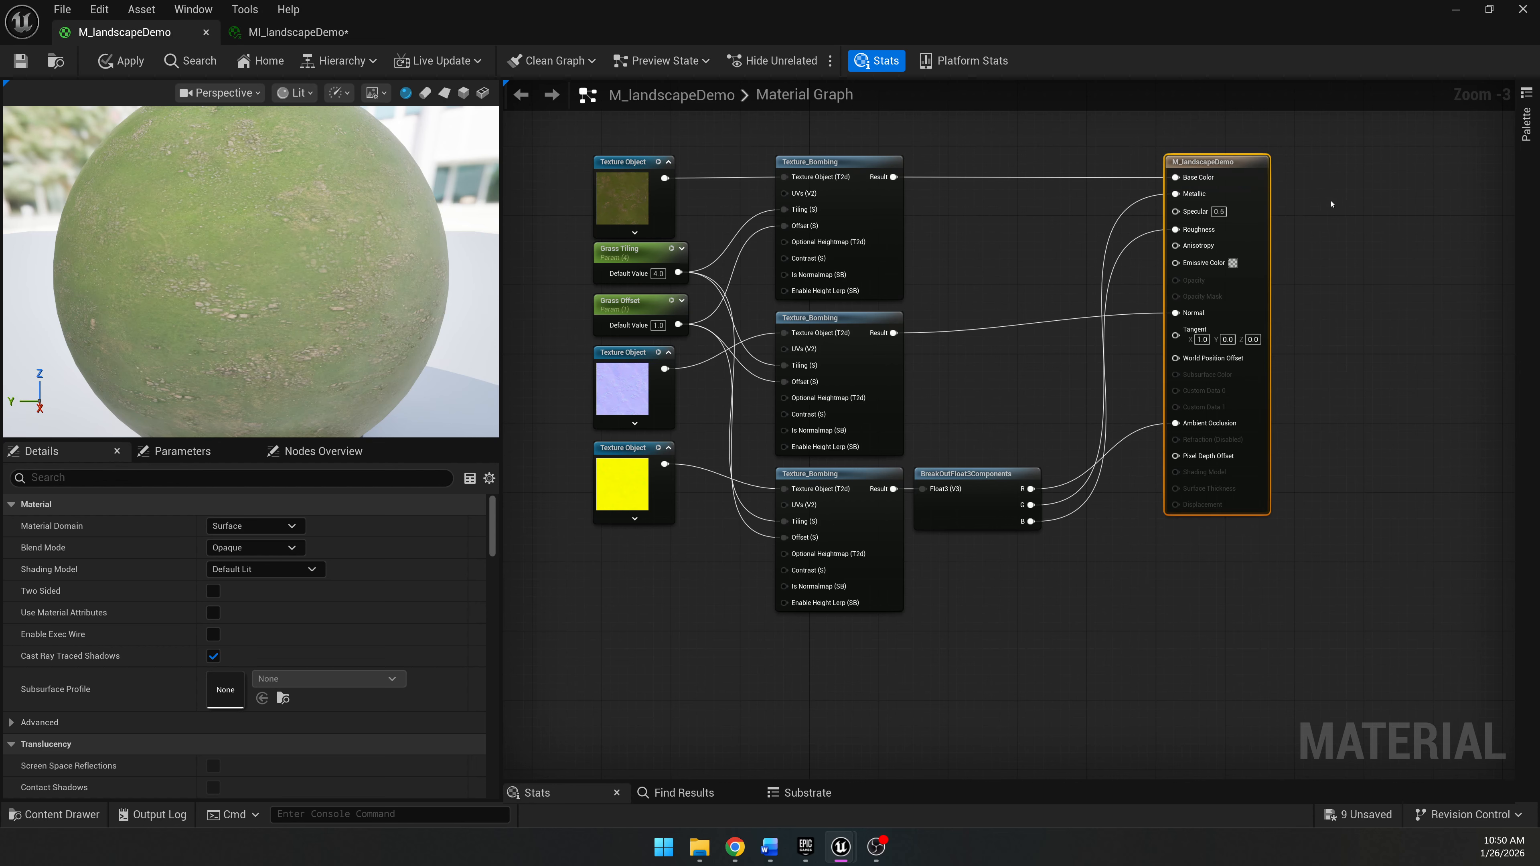
right_click_drag(1333, 203, 1244, 235)
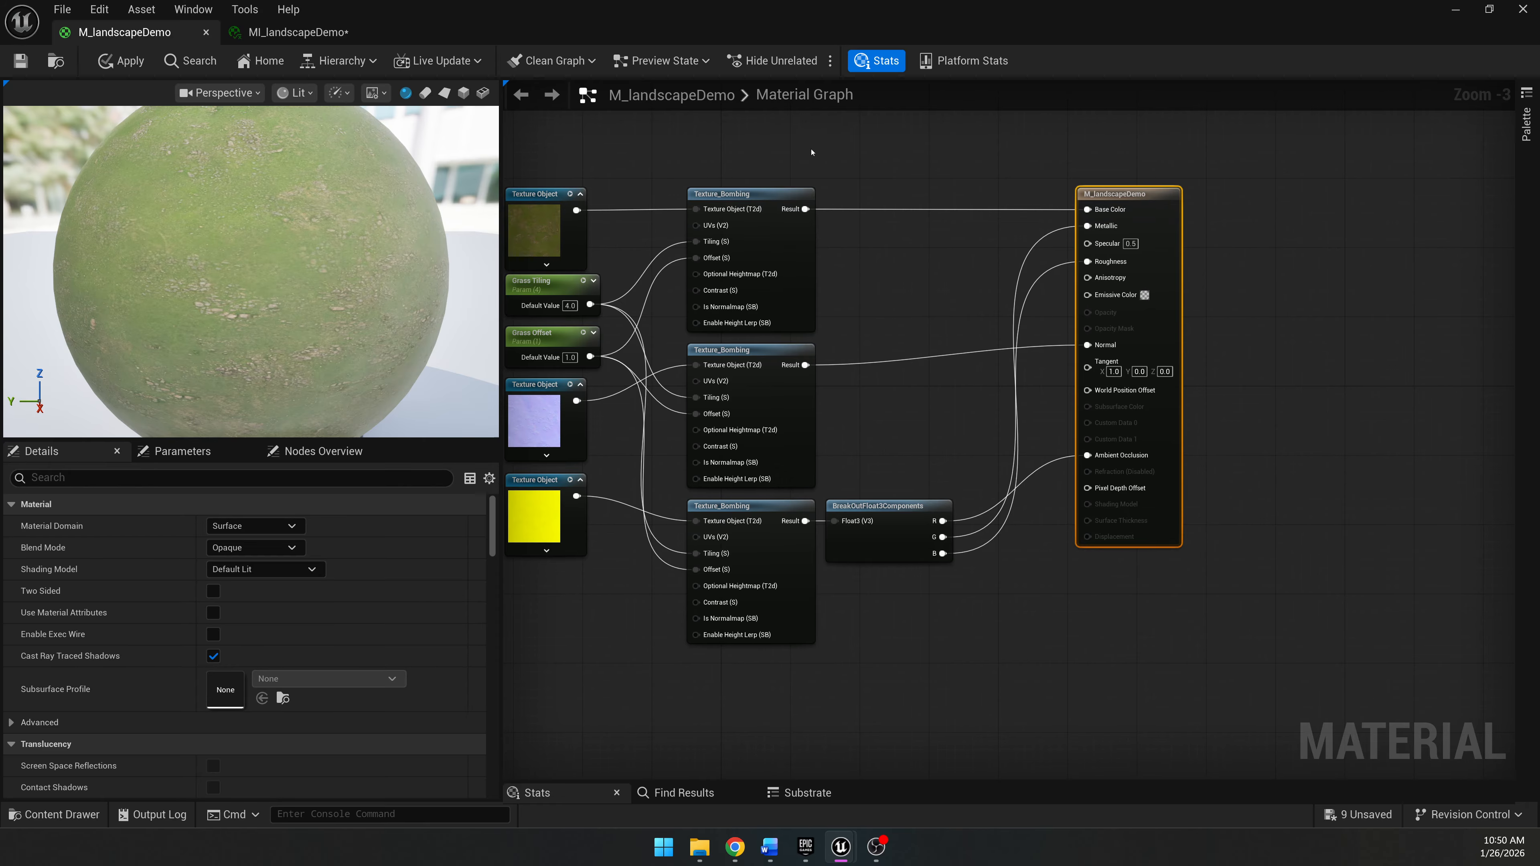
left_click(1287, 288)
right_click_drag(1308, 388, 1286, 327)
left_click(1122, 132)
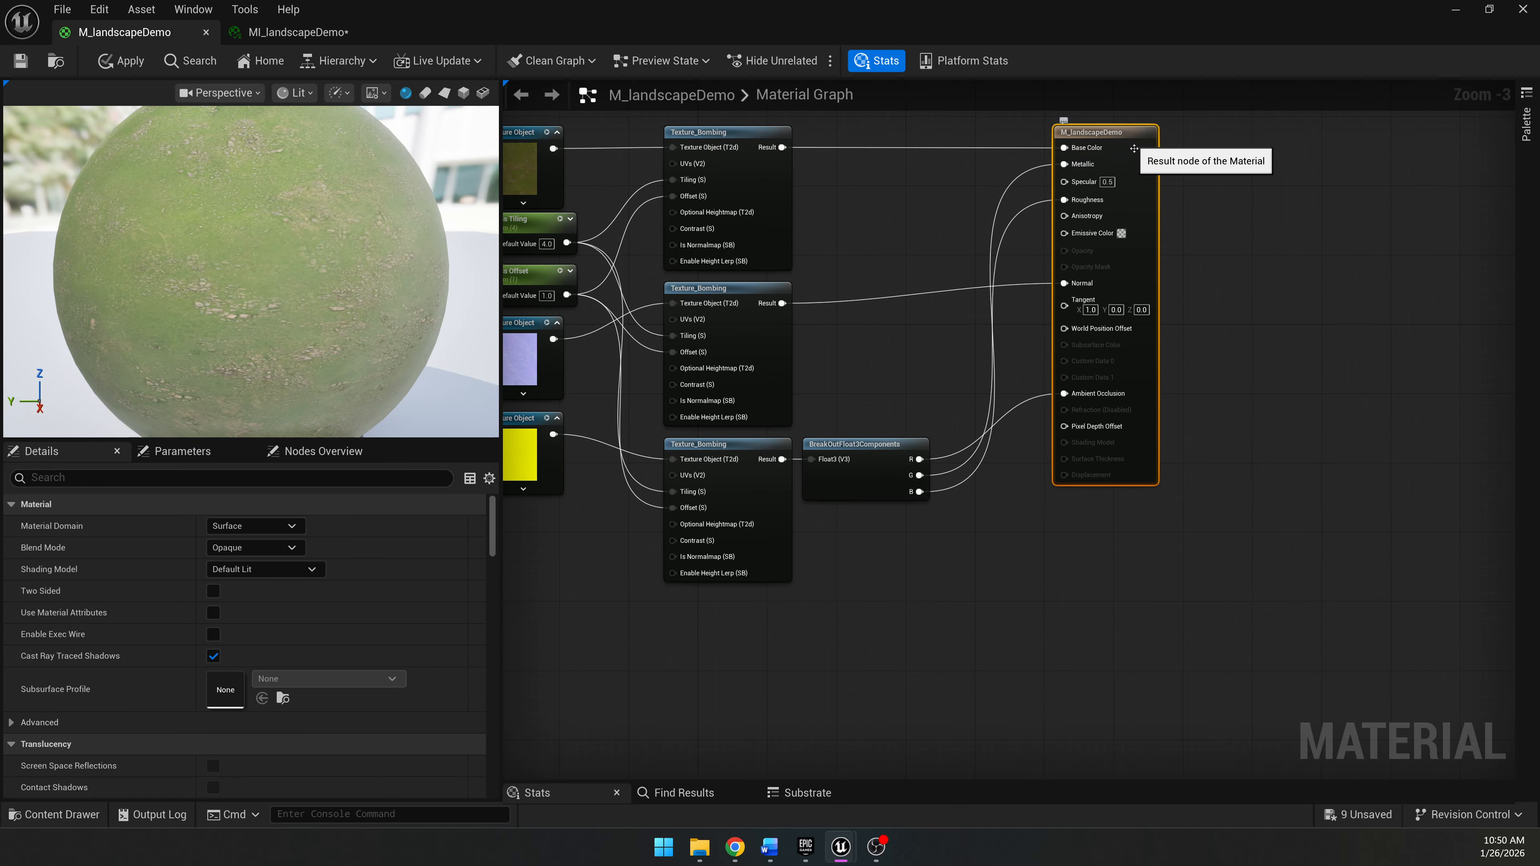
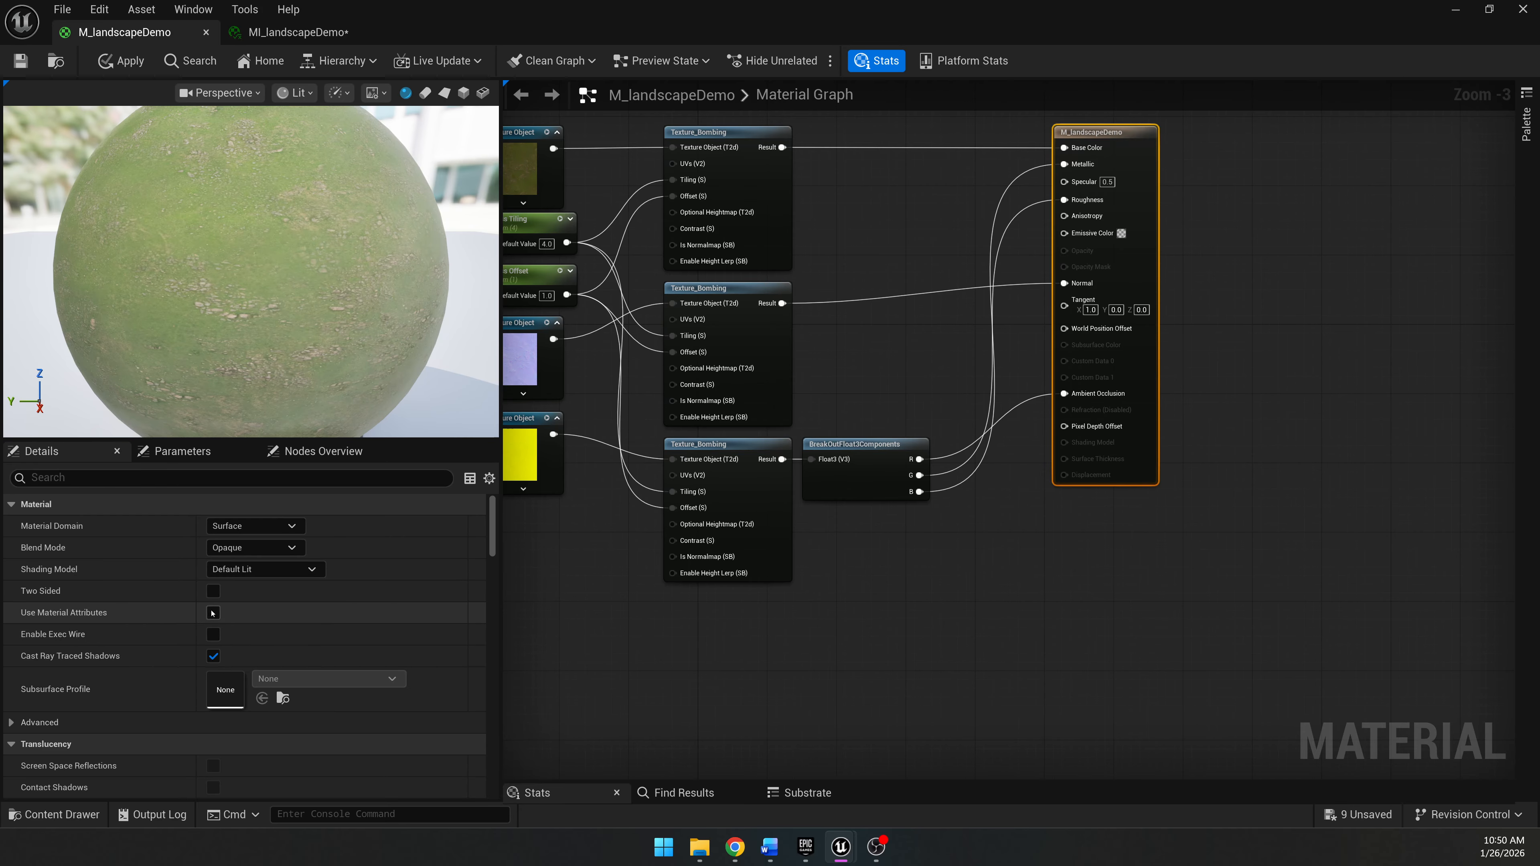
left_click(212, 613)
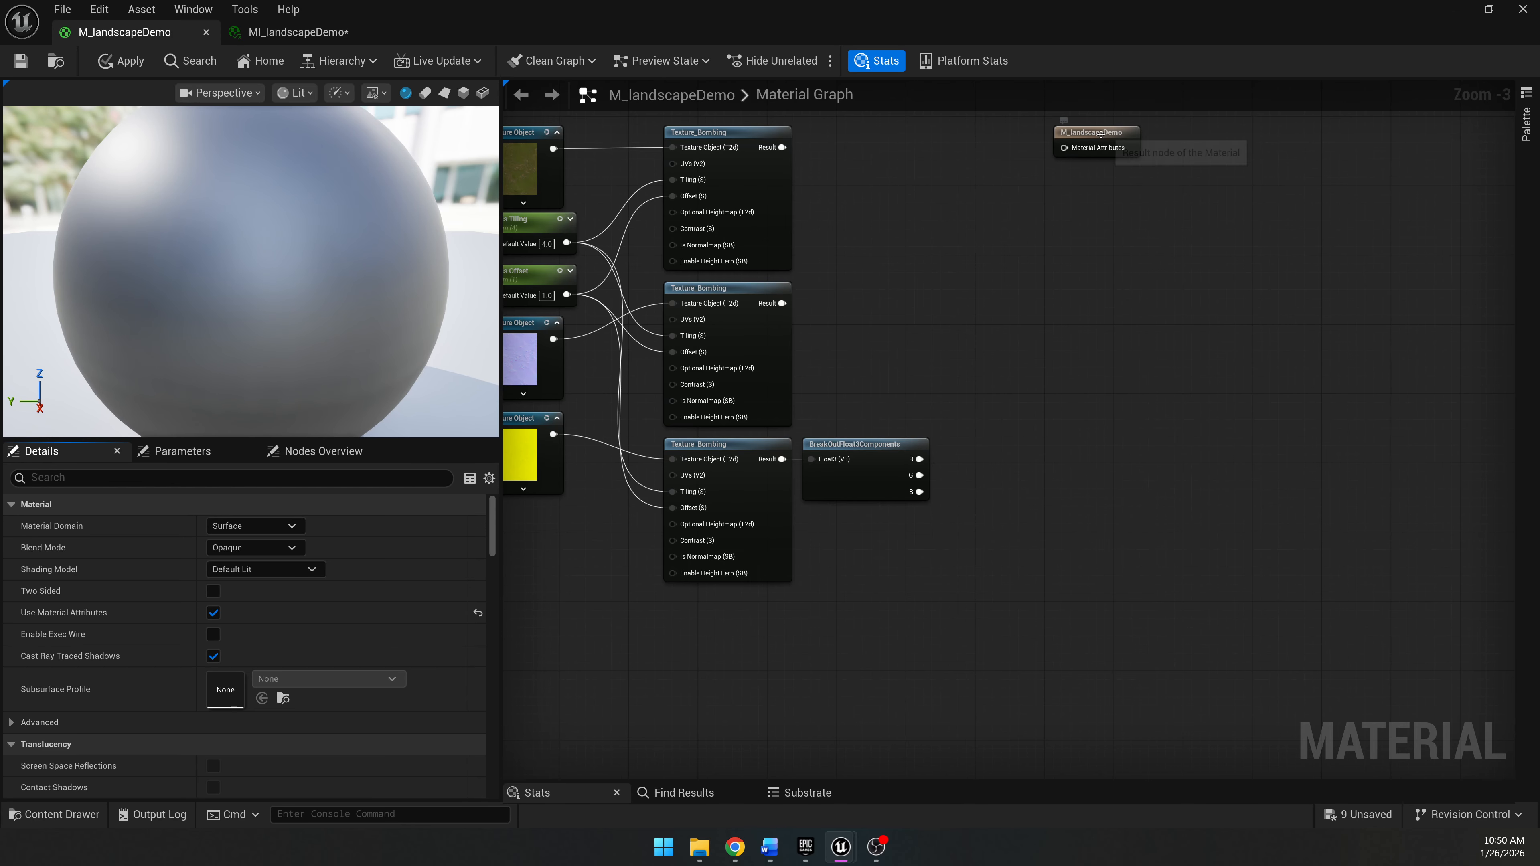
Move the material output node far to the right of the Texture_Bombing nodes to free space for more layers.
left_click_drag(1058, 159, 1312, 369)
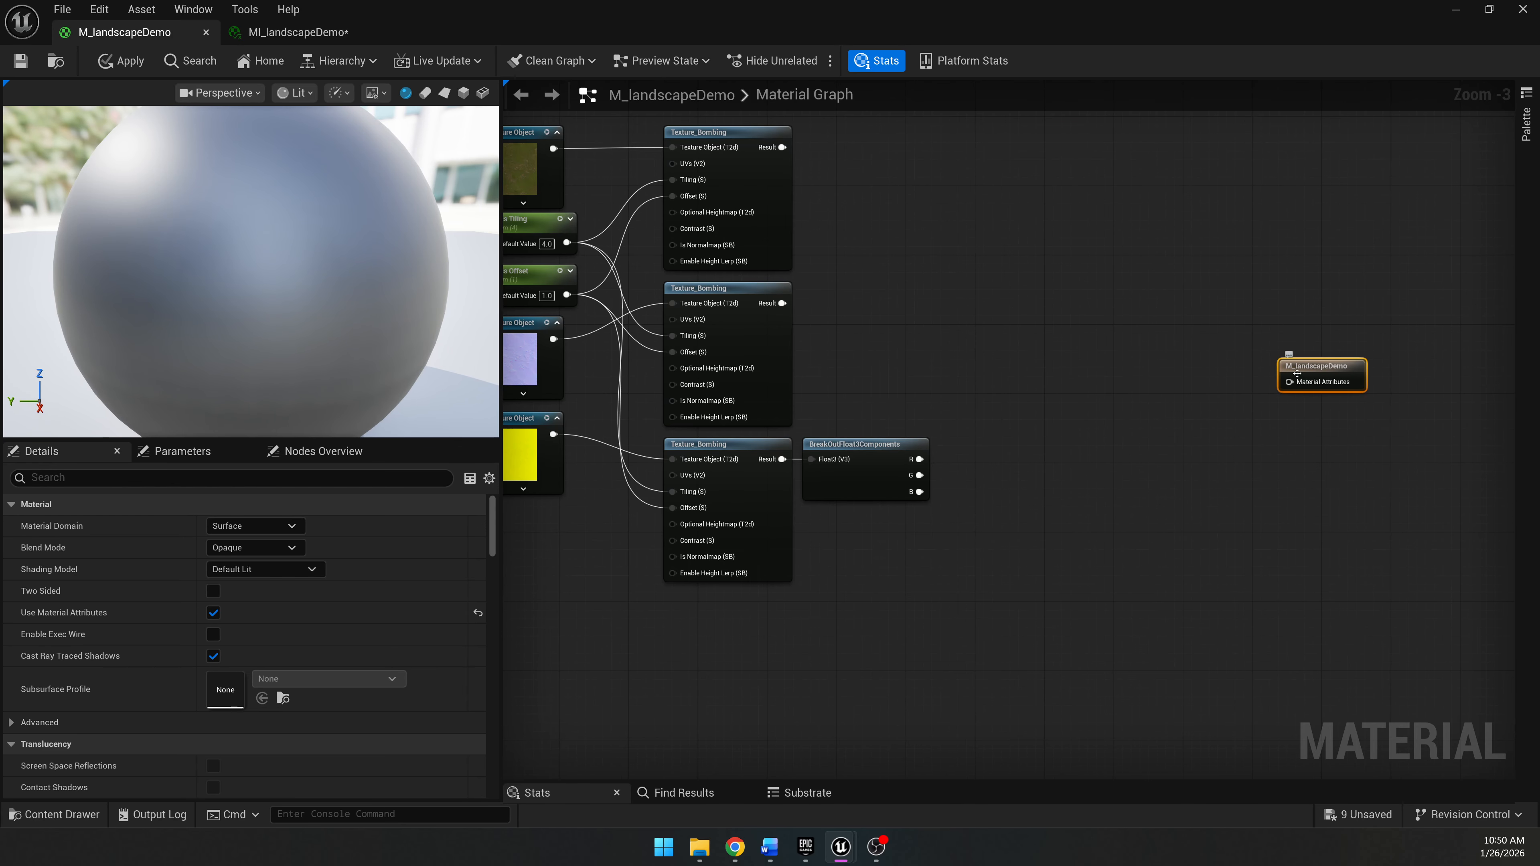
scroll(1203, 389, "down", 2)
right_click_drag(1201, 391, 946, 366)
left_click_drag(1020, 363, 1486, 422)
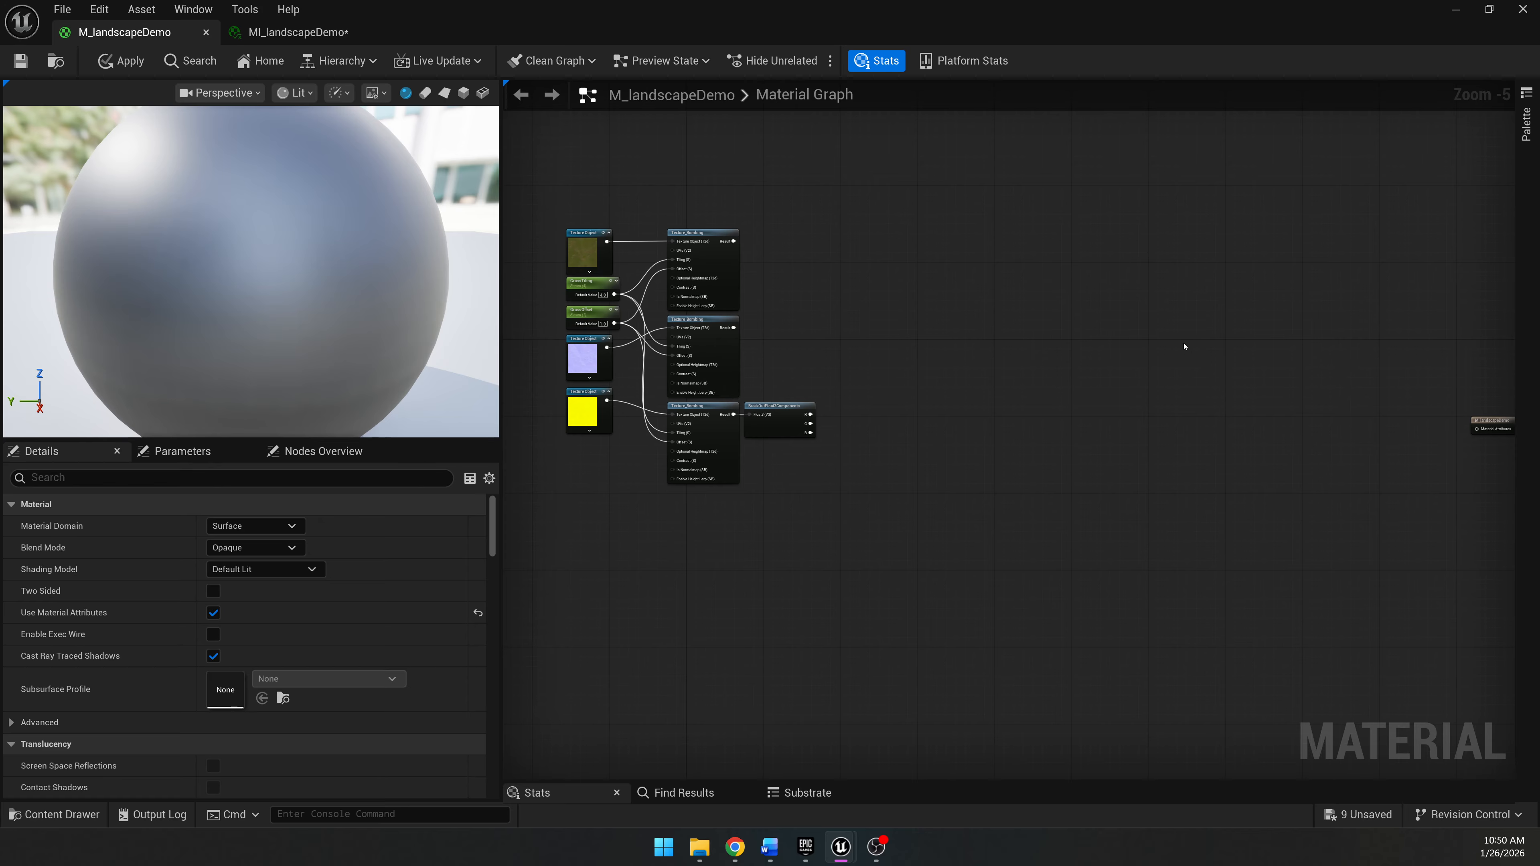
Add a MakeMaterialAttributes node to the right of the Texture_Bombing nodes.
scroll(924, 333, "up", 2)
right_click_drag(807, 250, 913, 274)
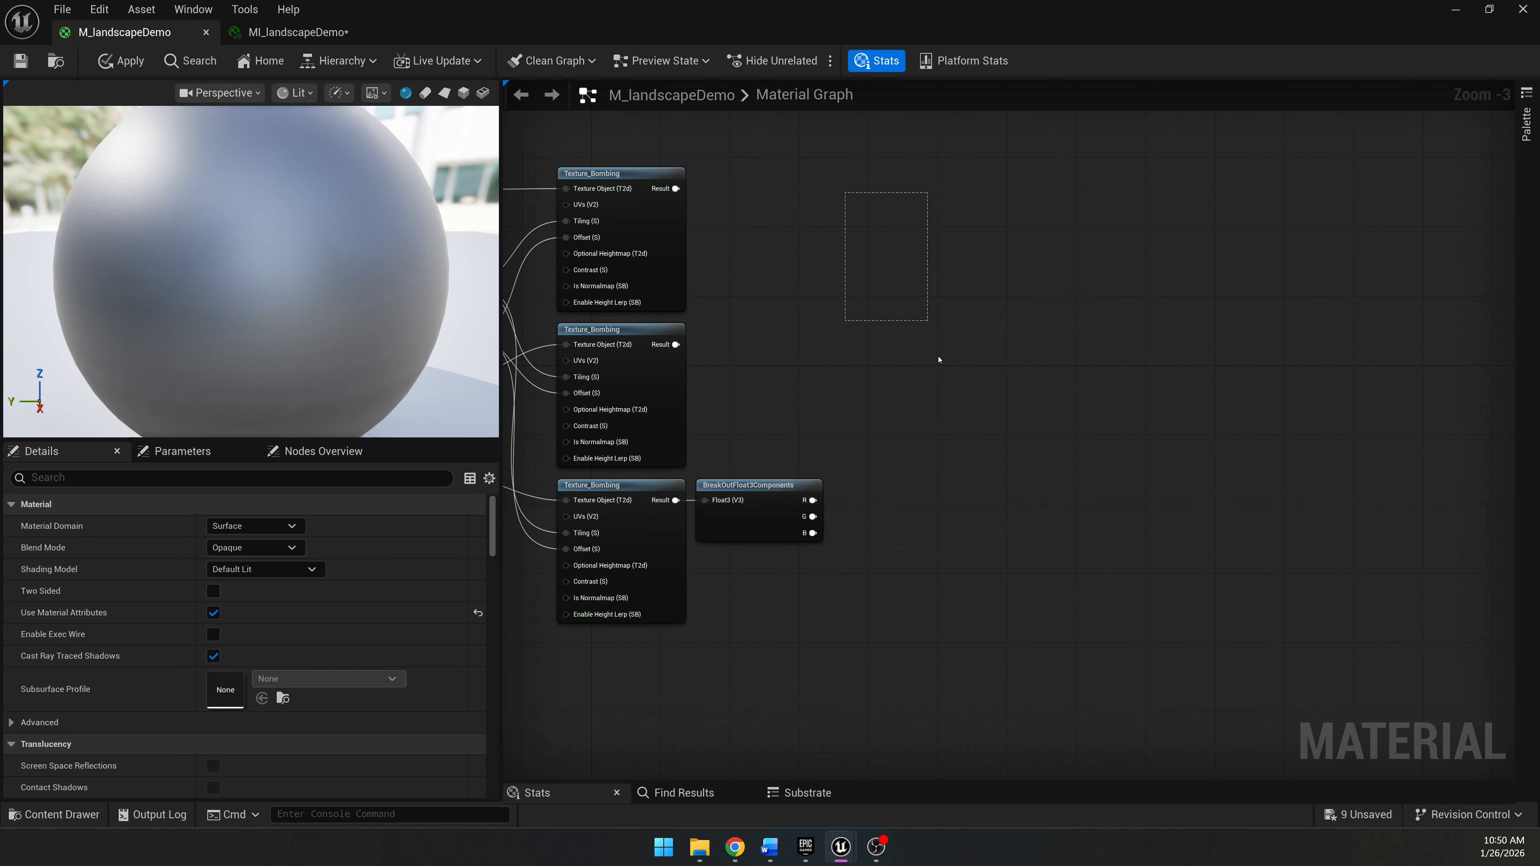
left_click_drag(1009, 662, 870, 185)
right_click(895, 216)
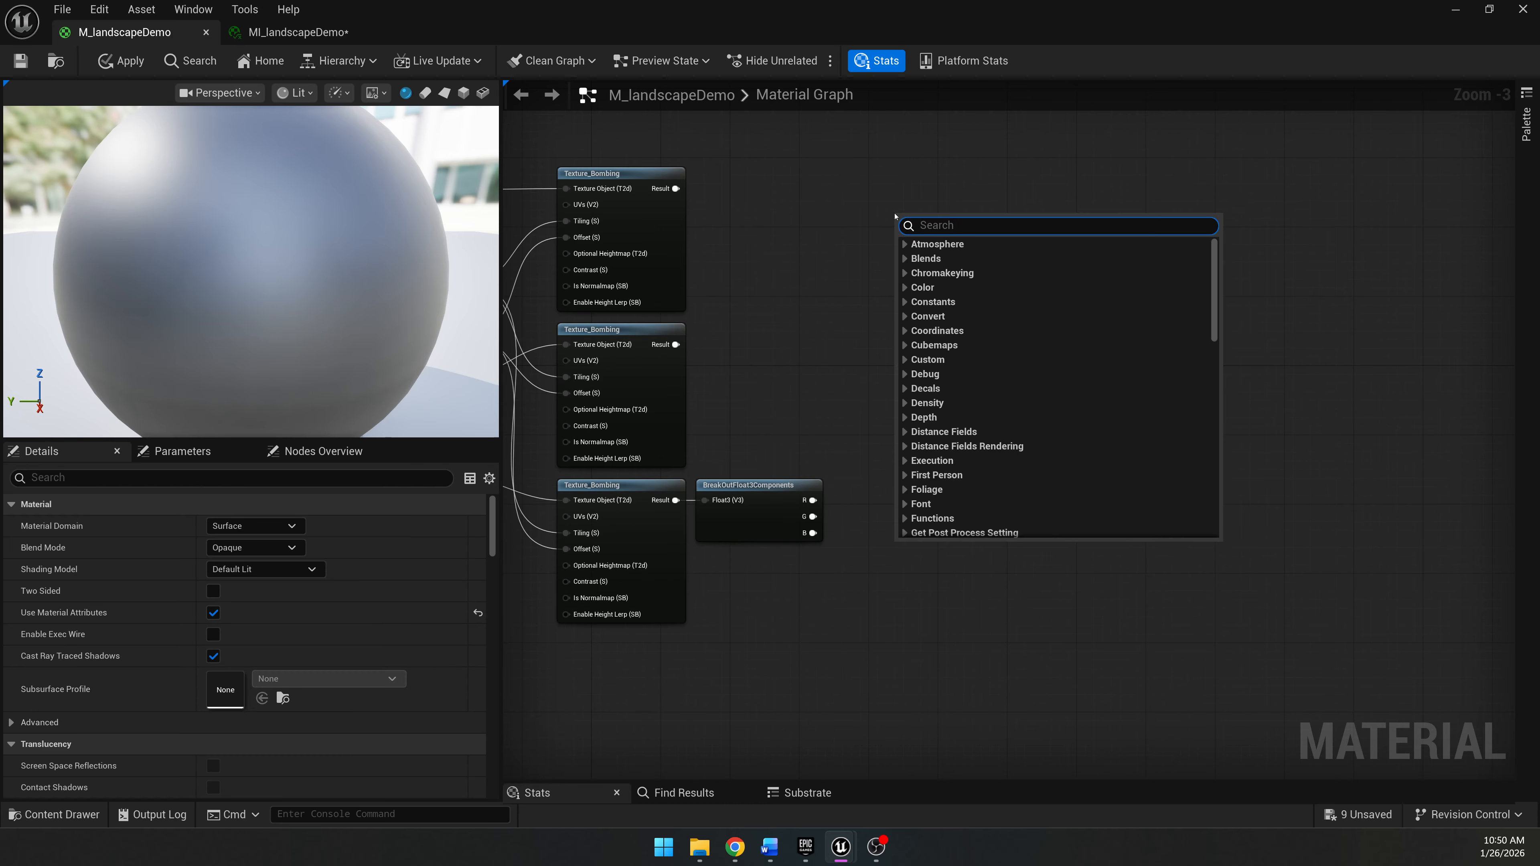
type("makemateri")
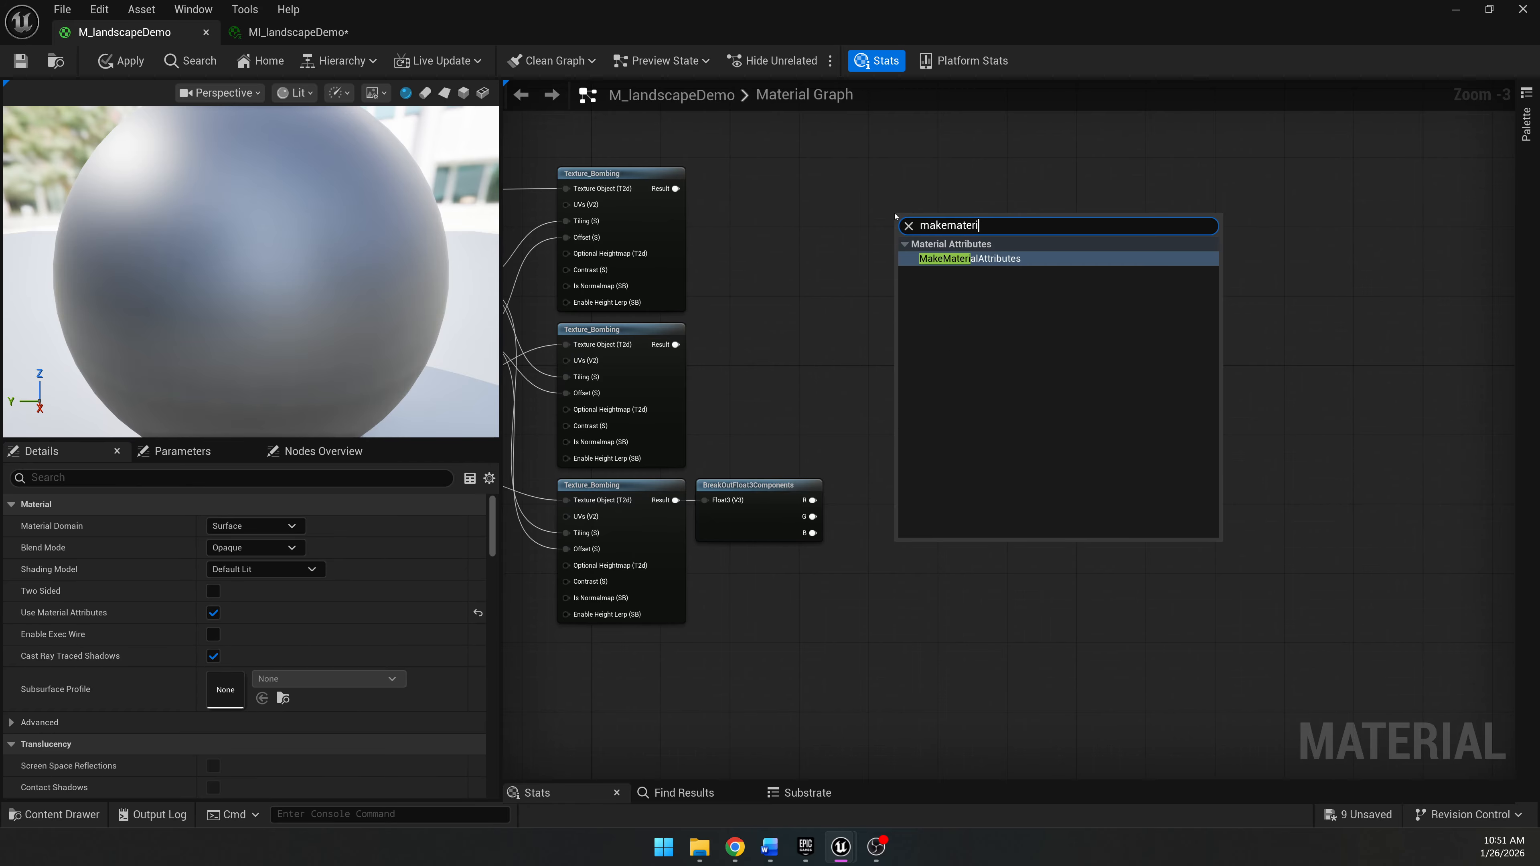
key("Return")
left_click(842, 200)
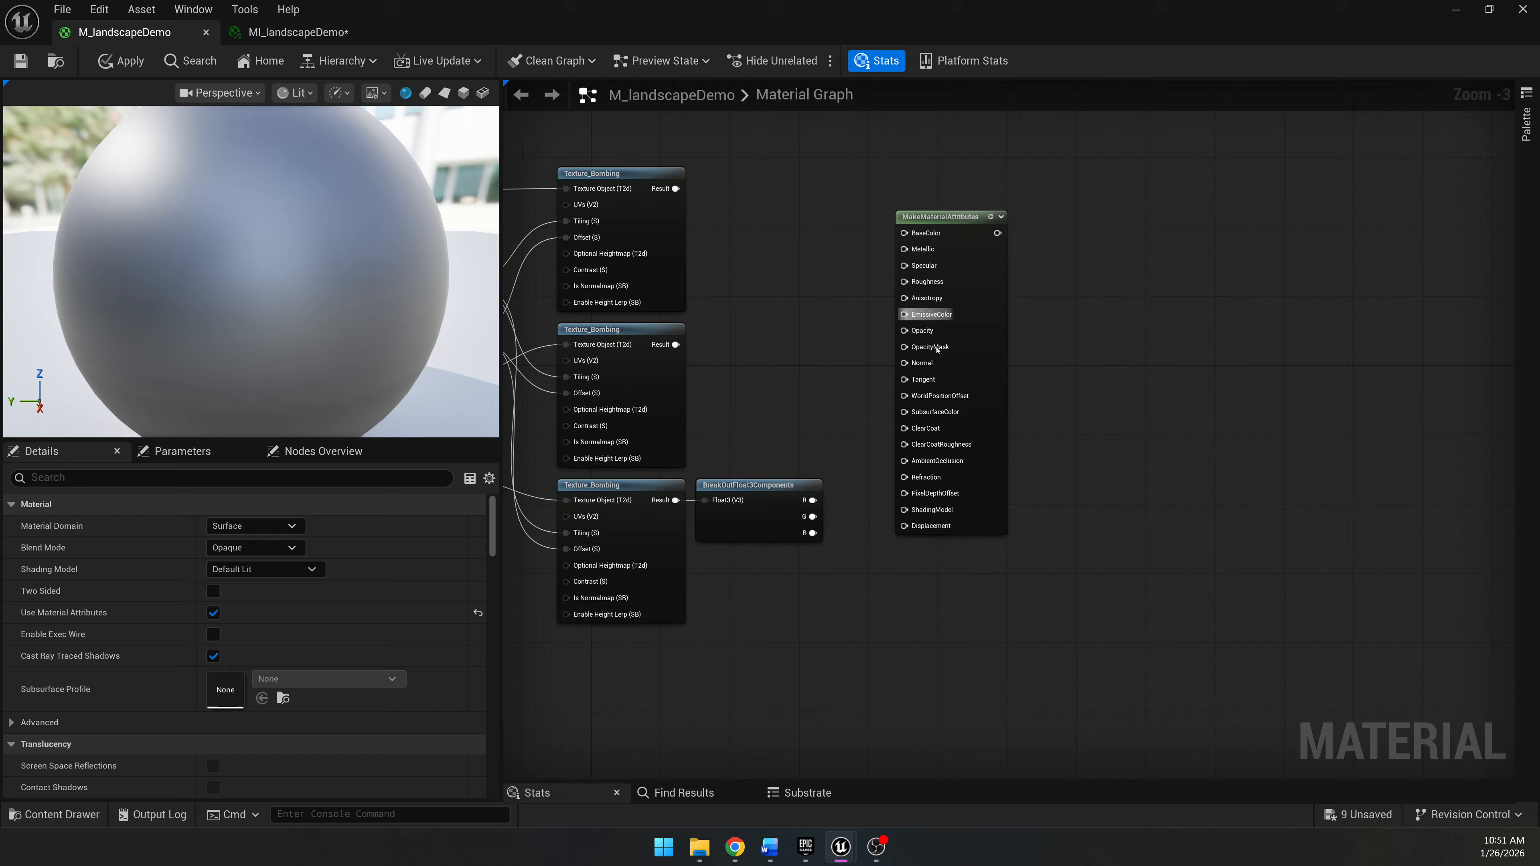
Wire the diffuse and normal bombing results to BaseColor and Normal, and R, G and B to AmbientOcclusion, Roughness and Metallic of MakeMaterialAttributes.
scroll(798, 218, "up", 2)
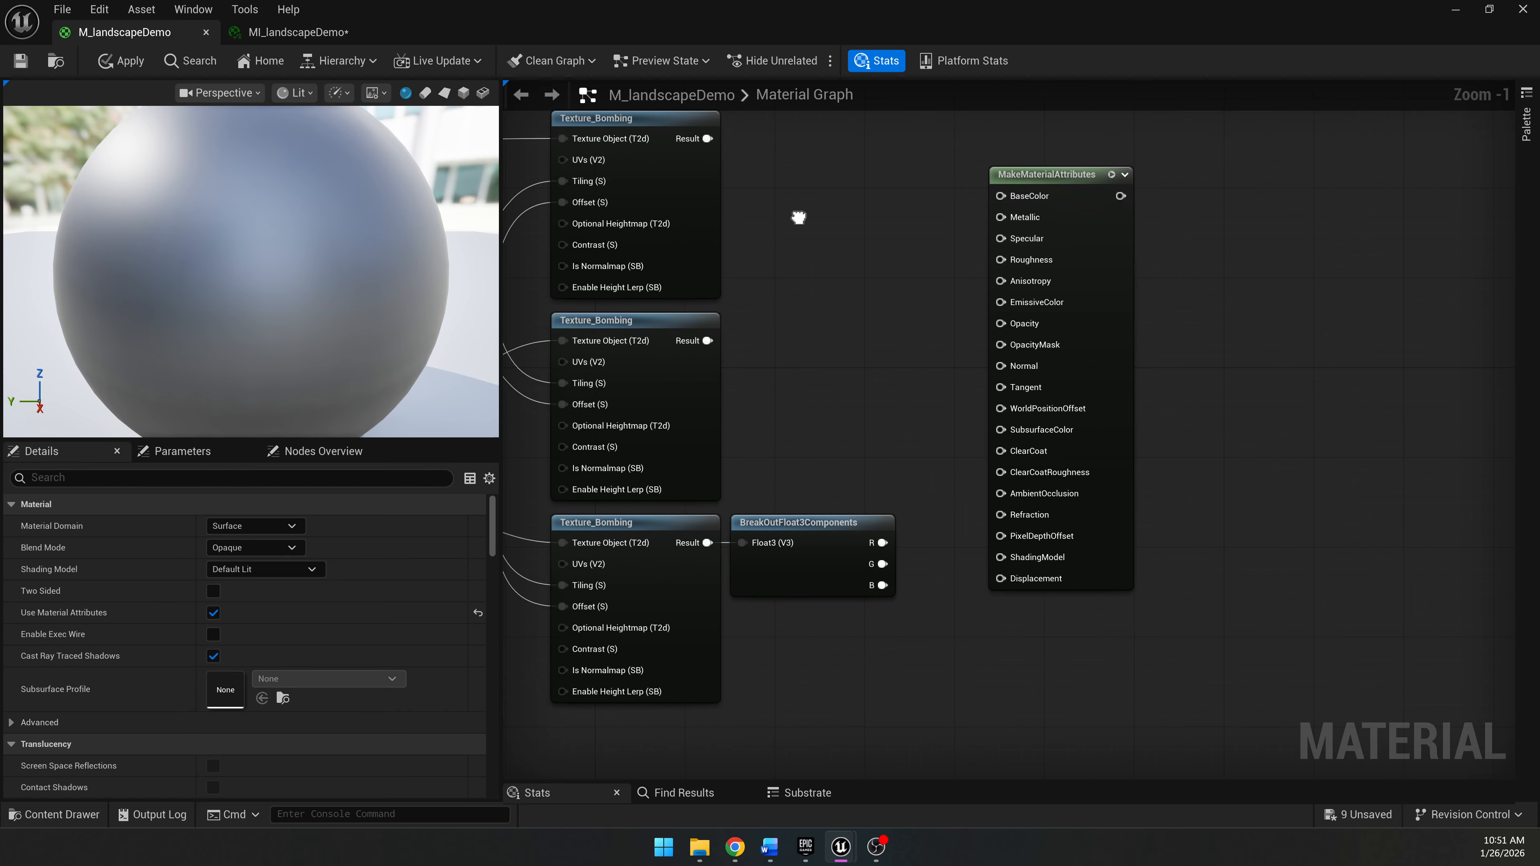
right_click_drag(798, 217, 914, 271)
left_click_drag(823, 192, 1119, 254)
left_click_drag(823, 395, 1123, 425)
left_click_drag(998, 596, 1119, 547)
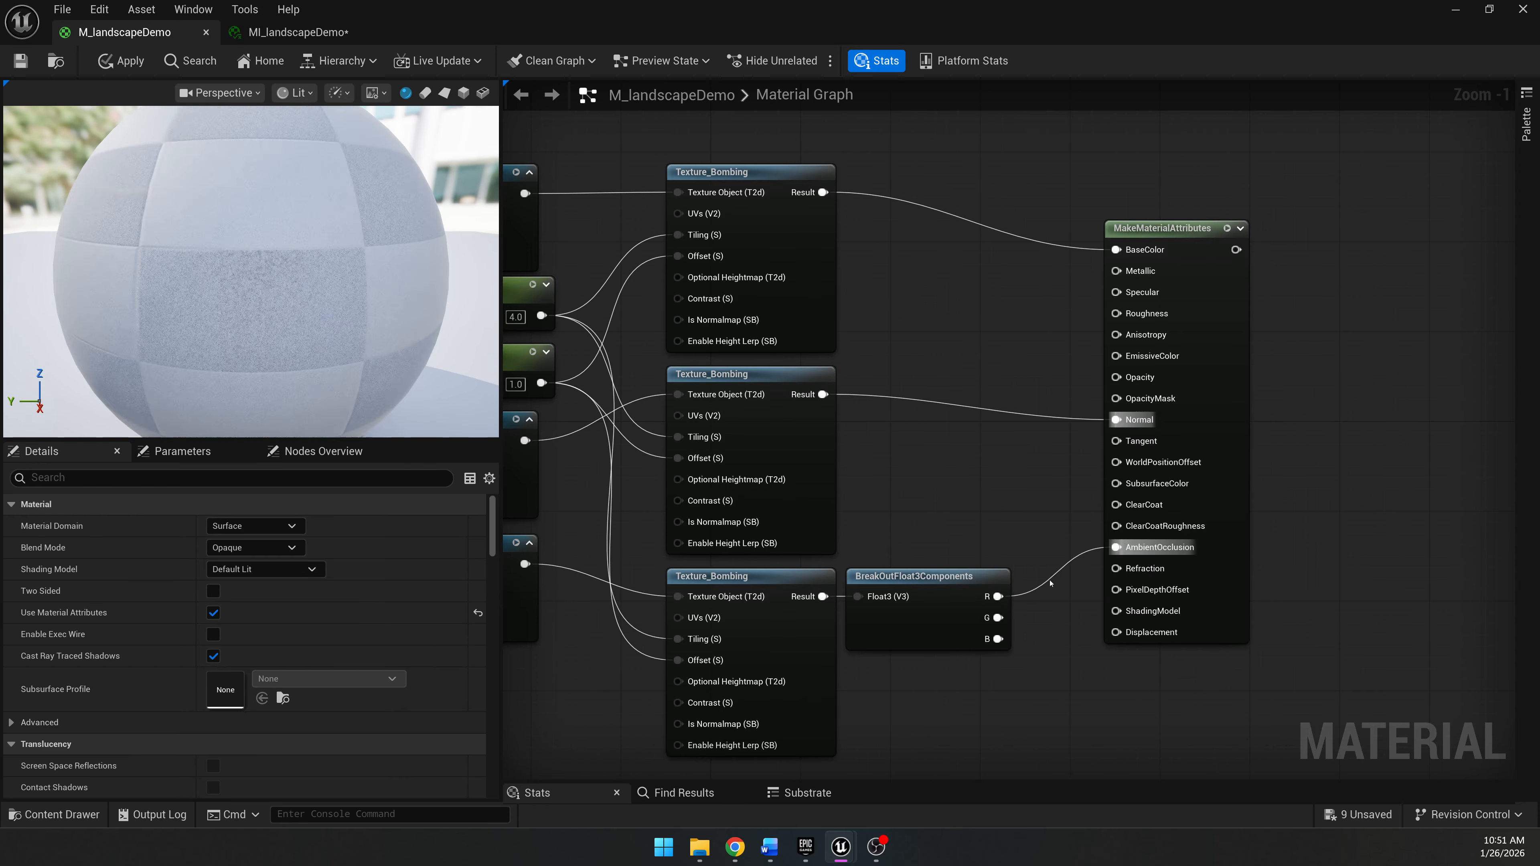
left_click_drag(998, 617, 1127, 314)
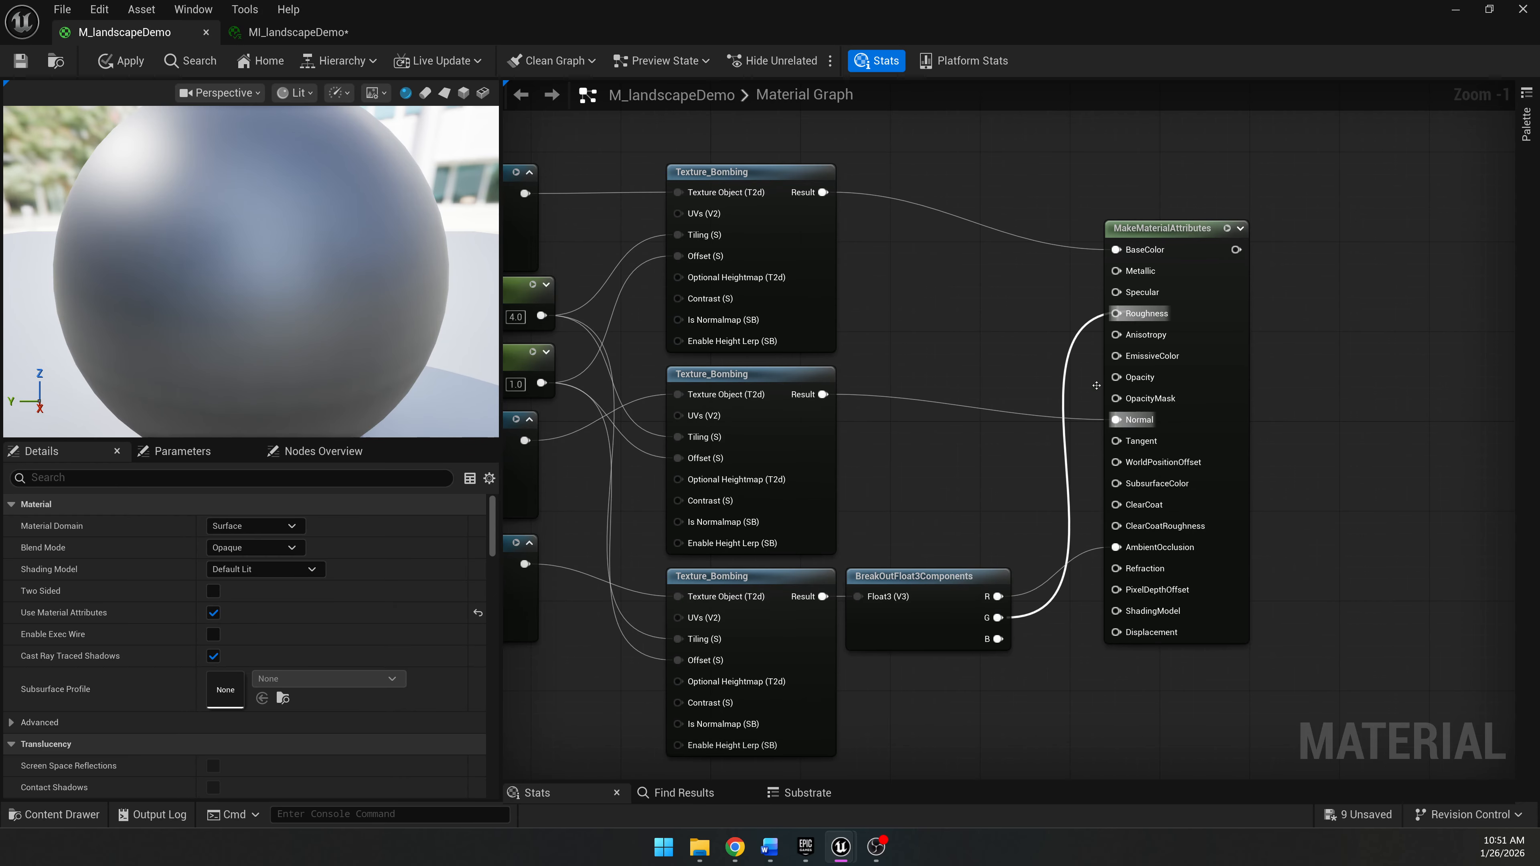
left_click_drag(997, 639, 1116, 270)
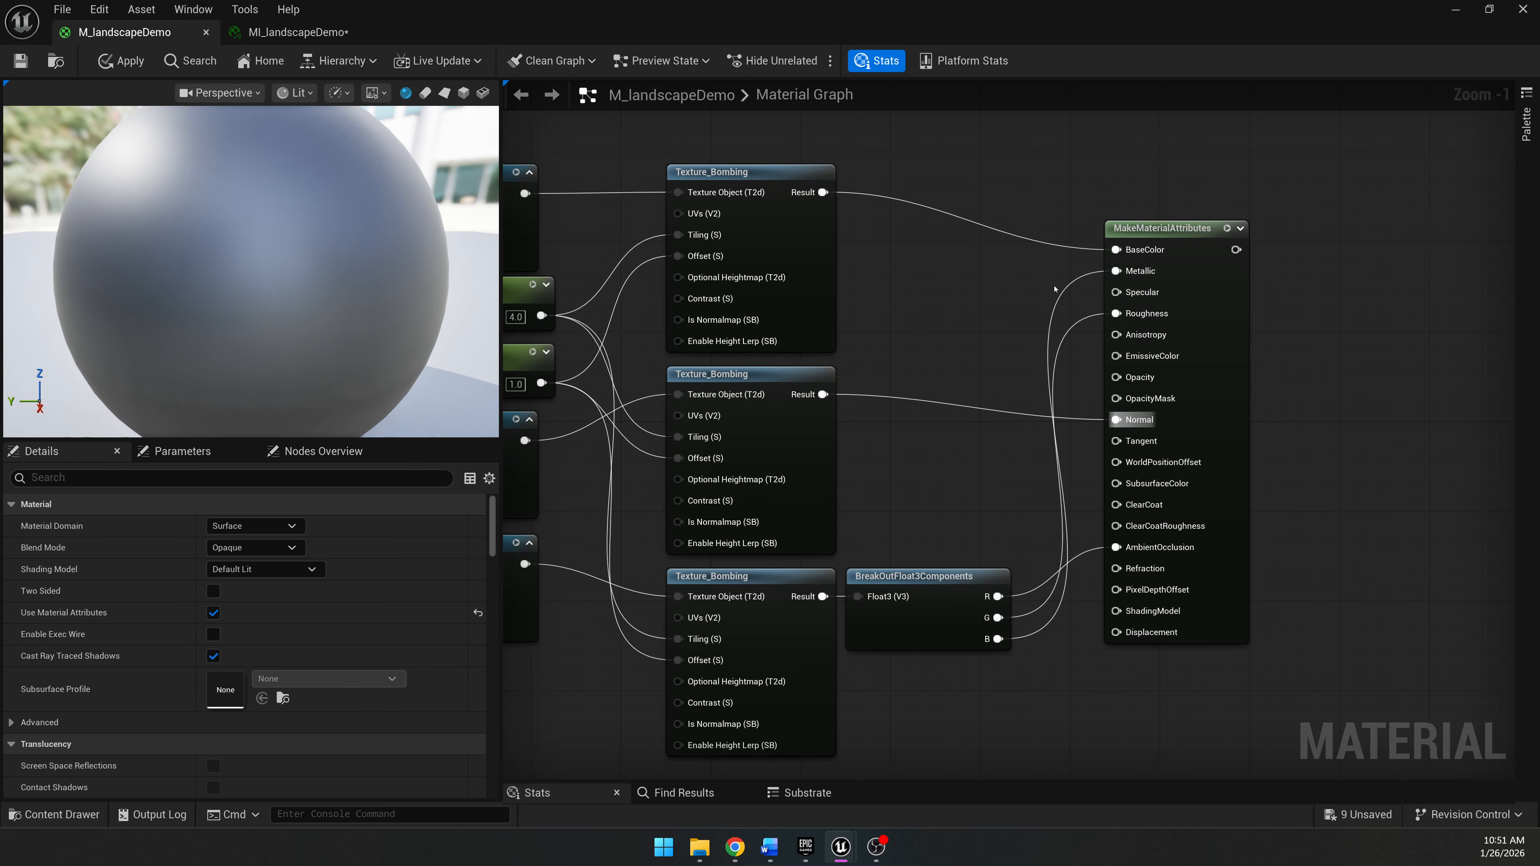
Connect the MakeMaterialAttributes output to the Material Attributes input of the material output.
scroll(1099, 321, "down", 5)
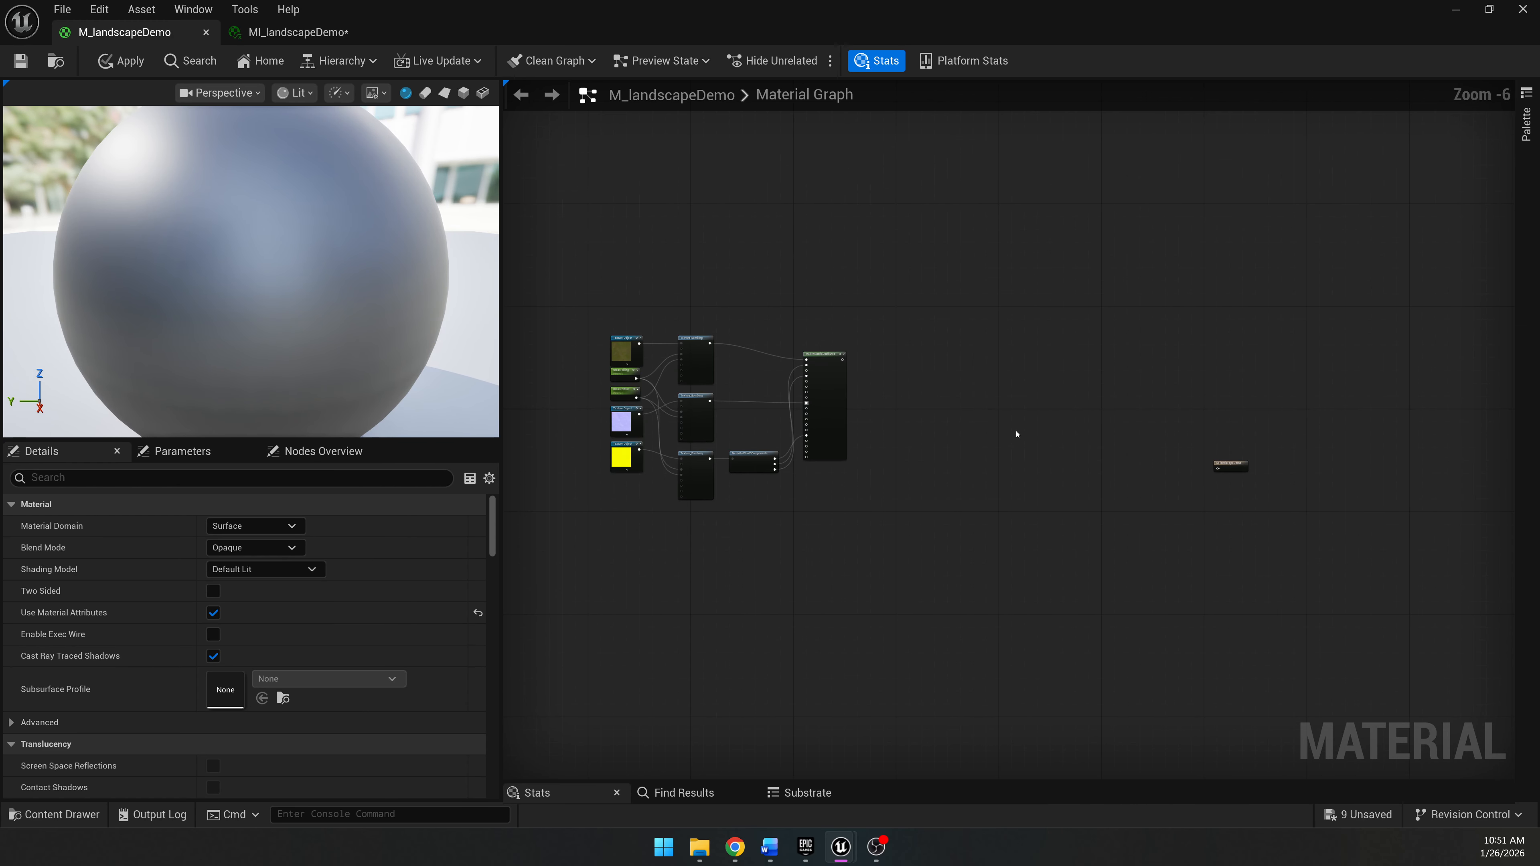
scroll(971, 418, "up", 3)
left_click_drag(653, 265, 1423, 563)
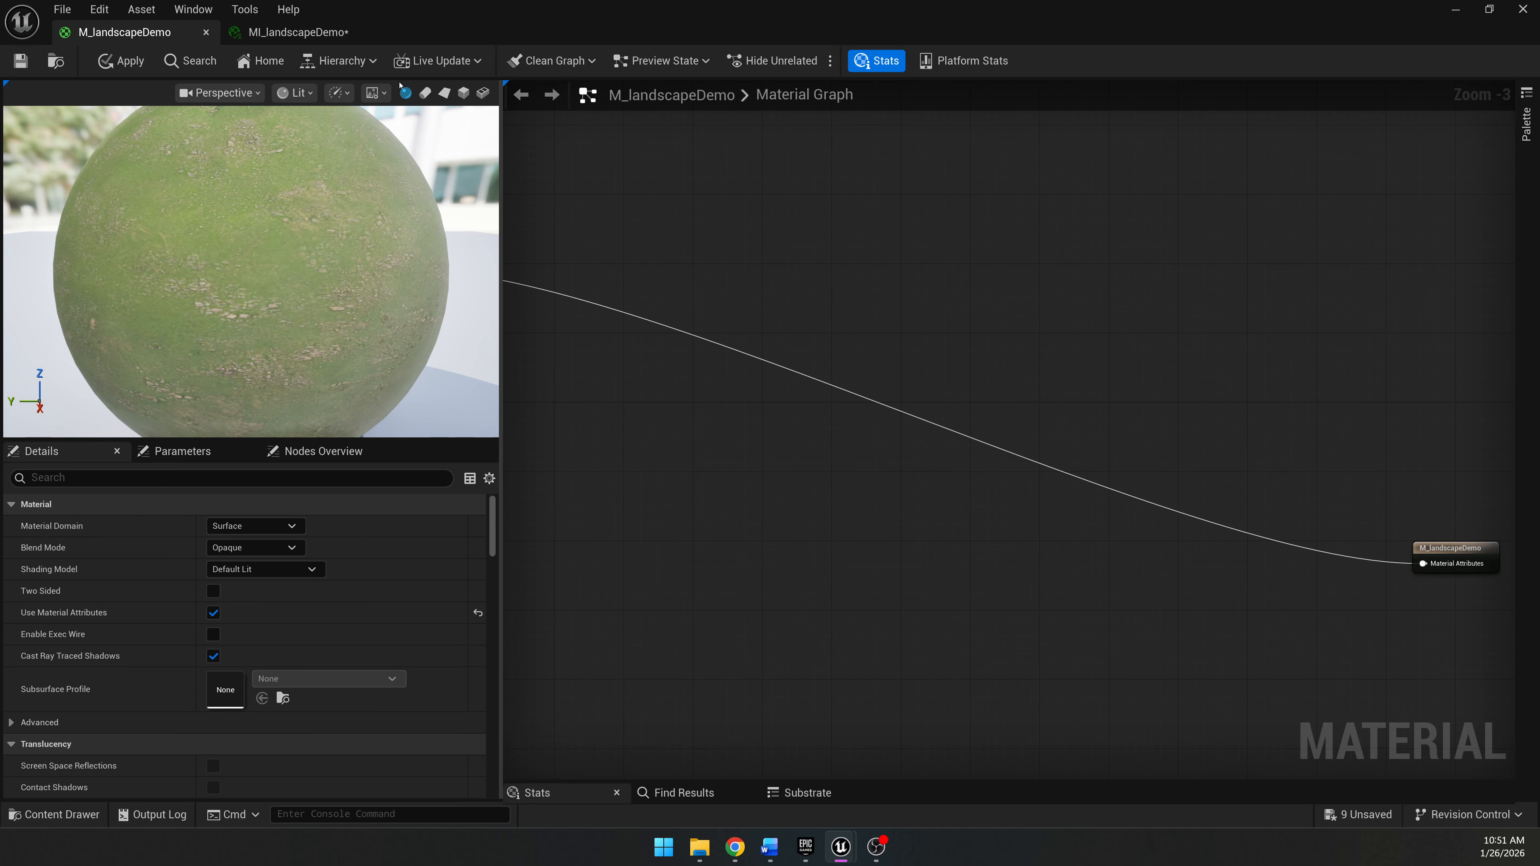
Restore the material editor to a floating window over the level, save the material, and maximize the window again.
double_click(510, 23)
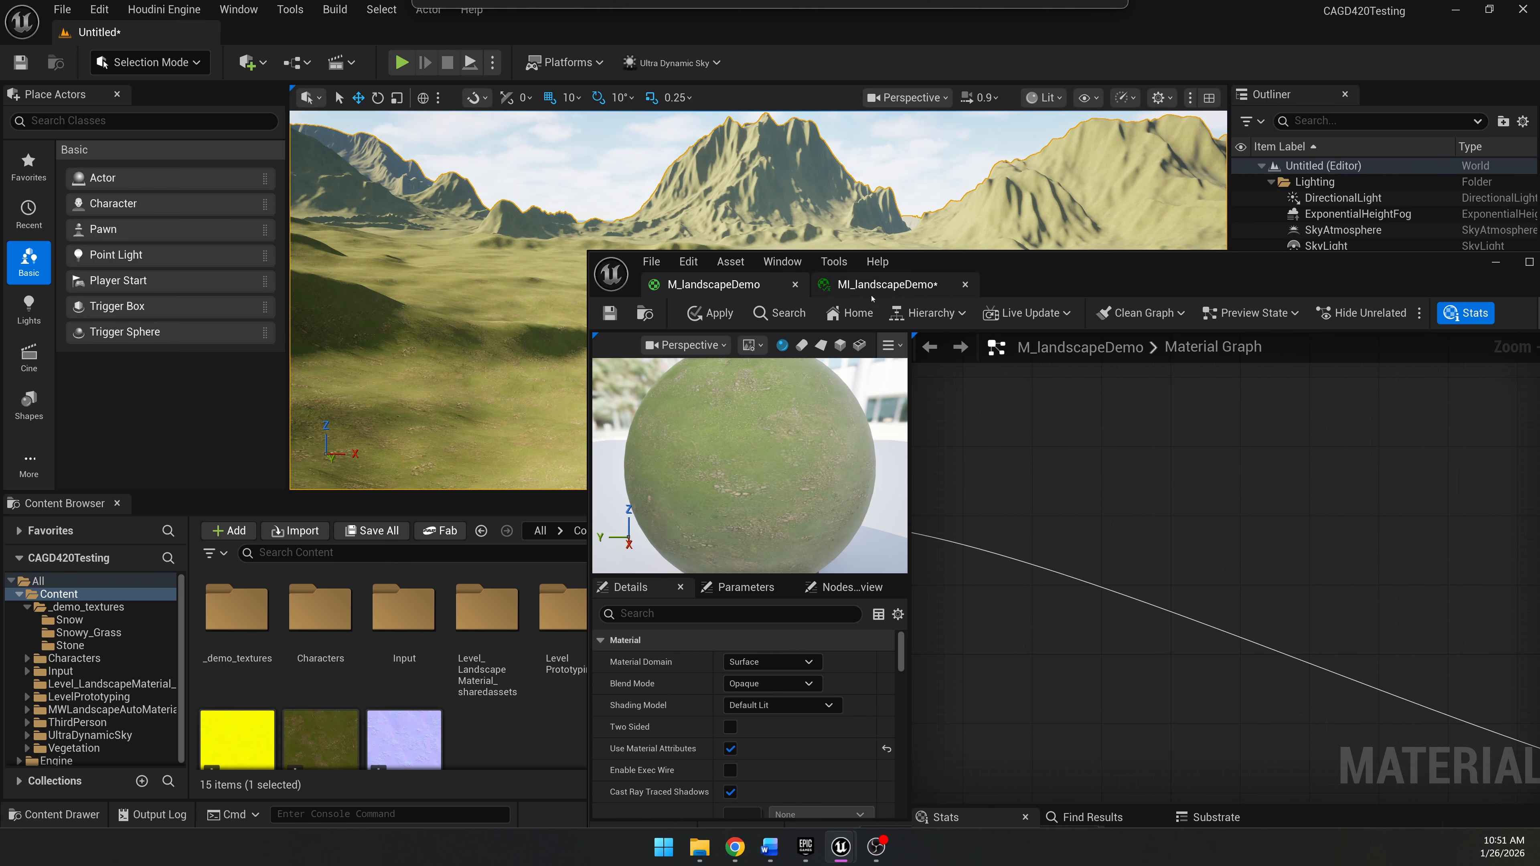
left_click(609, 314)
left_click_drag(938, 268, 801, 205)
scroll(1096, 453, "down", 3)
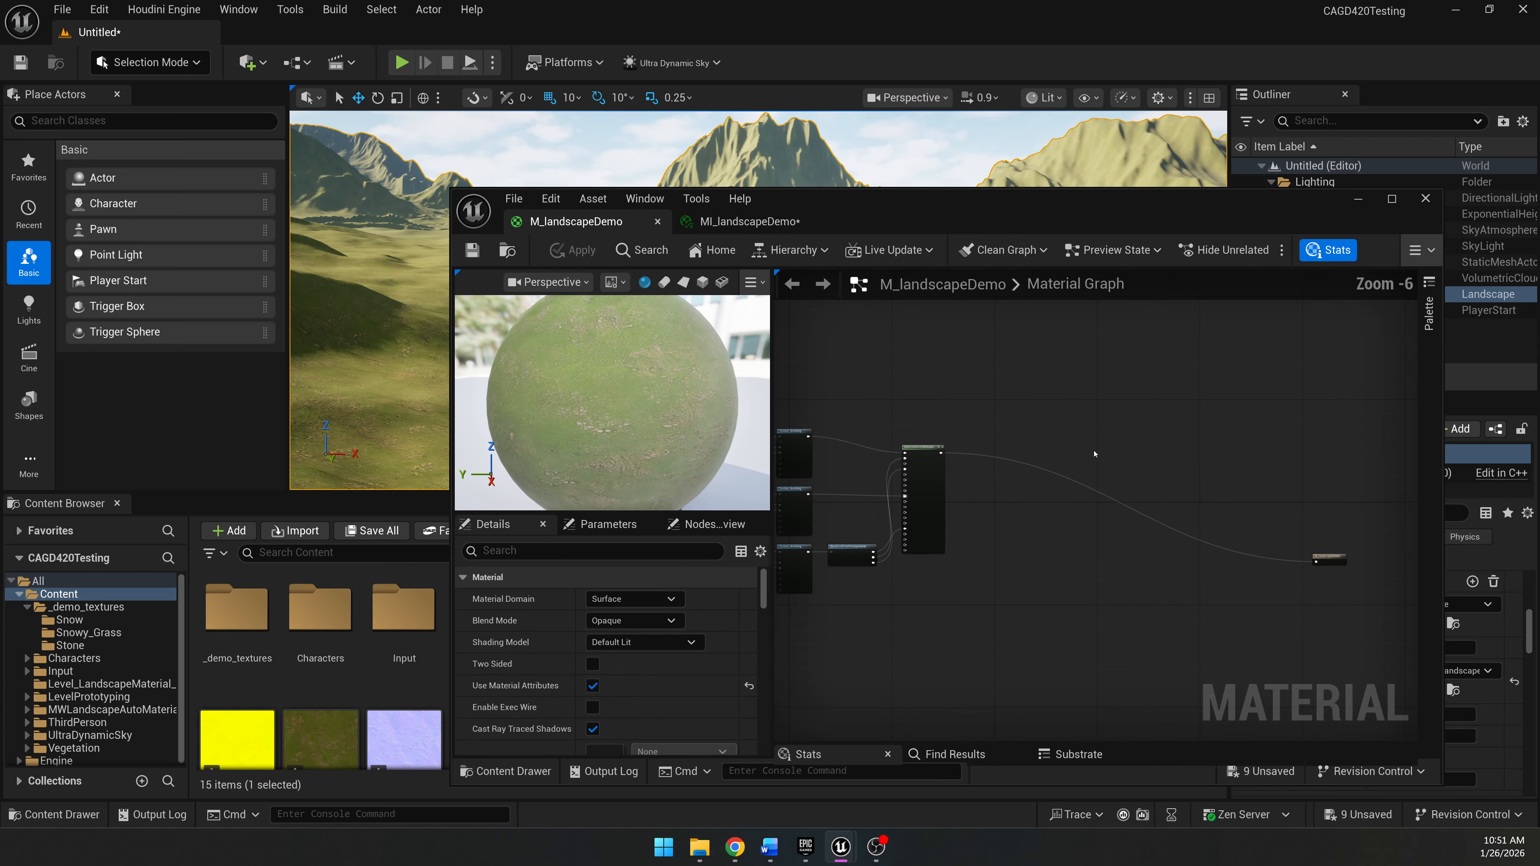
right_click_drag(1122, 532, 1202, 451)
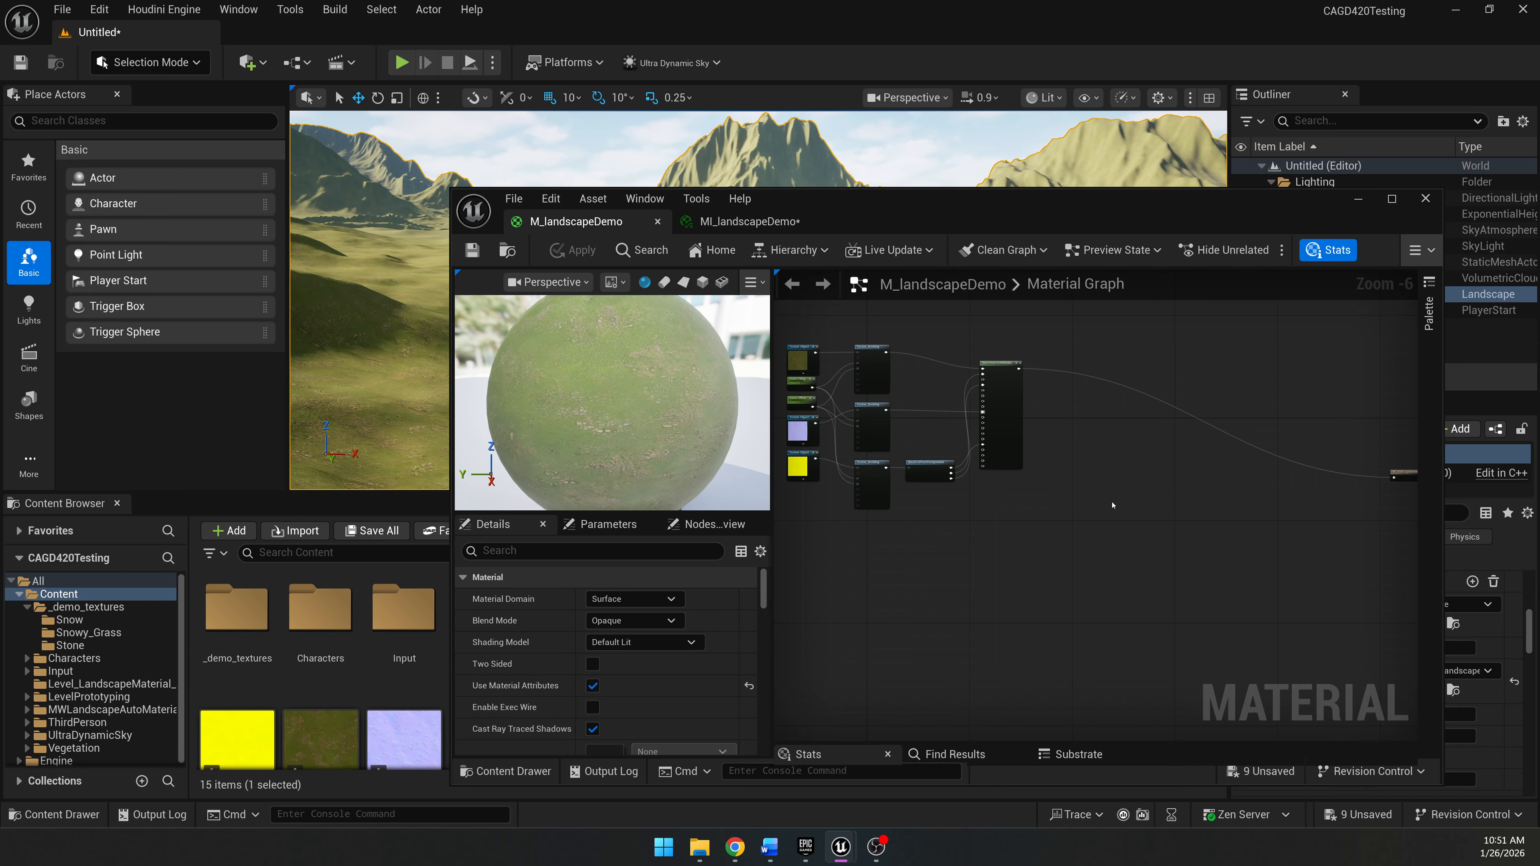
right_click_drag(1113, 505, 1237, 501)
scroll(996, 359, "up", 2)
double_click(1049, 209)
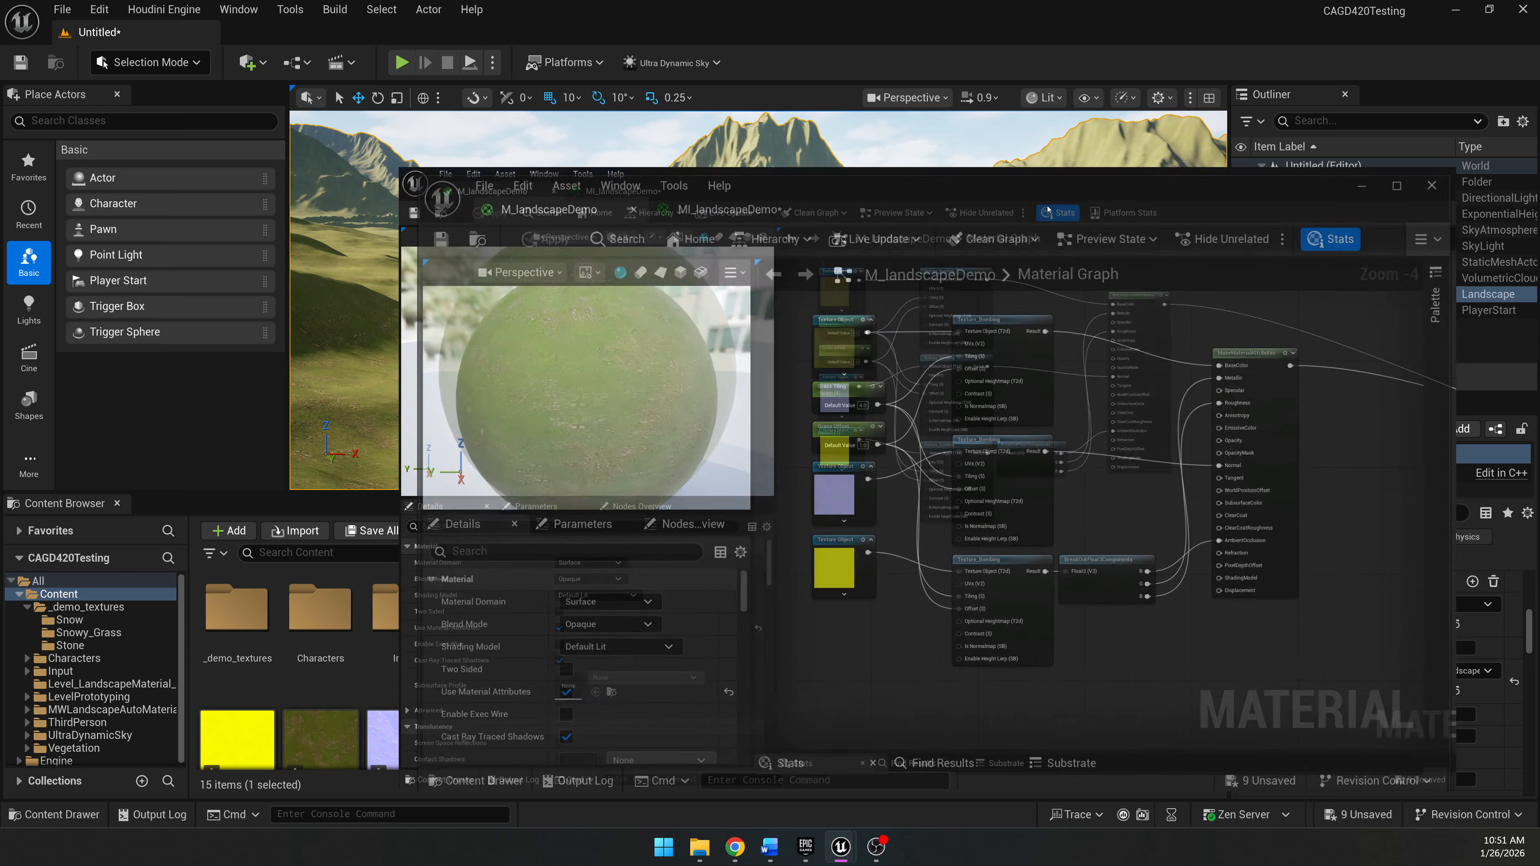
Enclose all grass nodes up to MakeMaterialAttributes in a comment box titled Grass.
scroll(1013, 337, "down", 1)
right_click_drag(1081, 324, 1216, 375)
scroll(1002, 225, "up", 2)
right_click_drag(1003, 225, 998, 134)
left_click_drag(639, 136, 1262, 653)
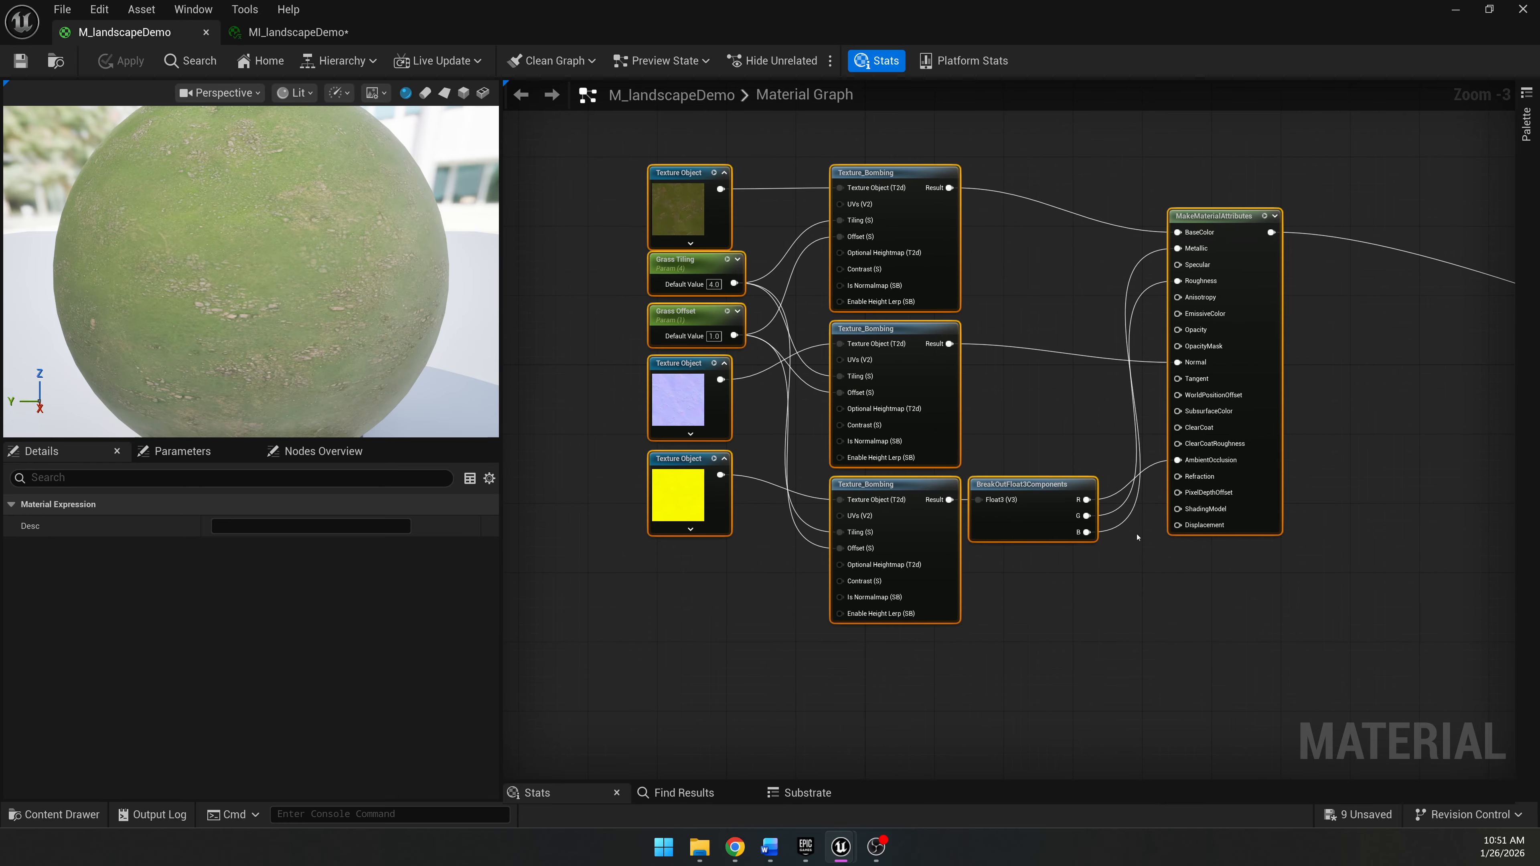
key("c")
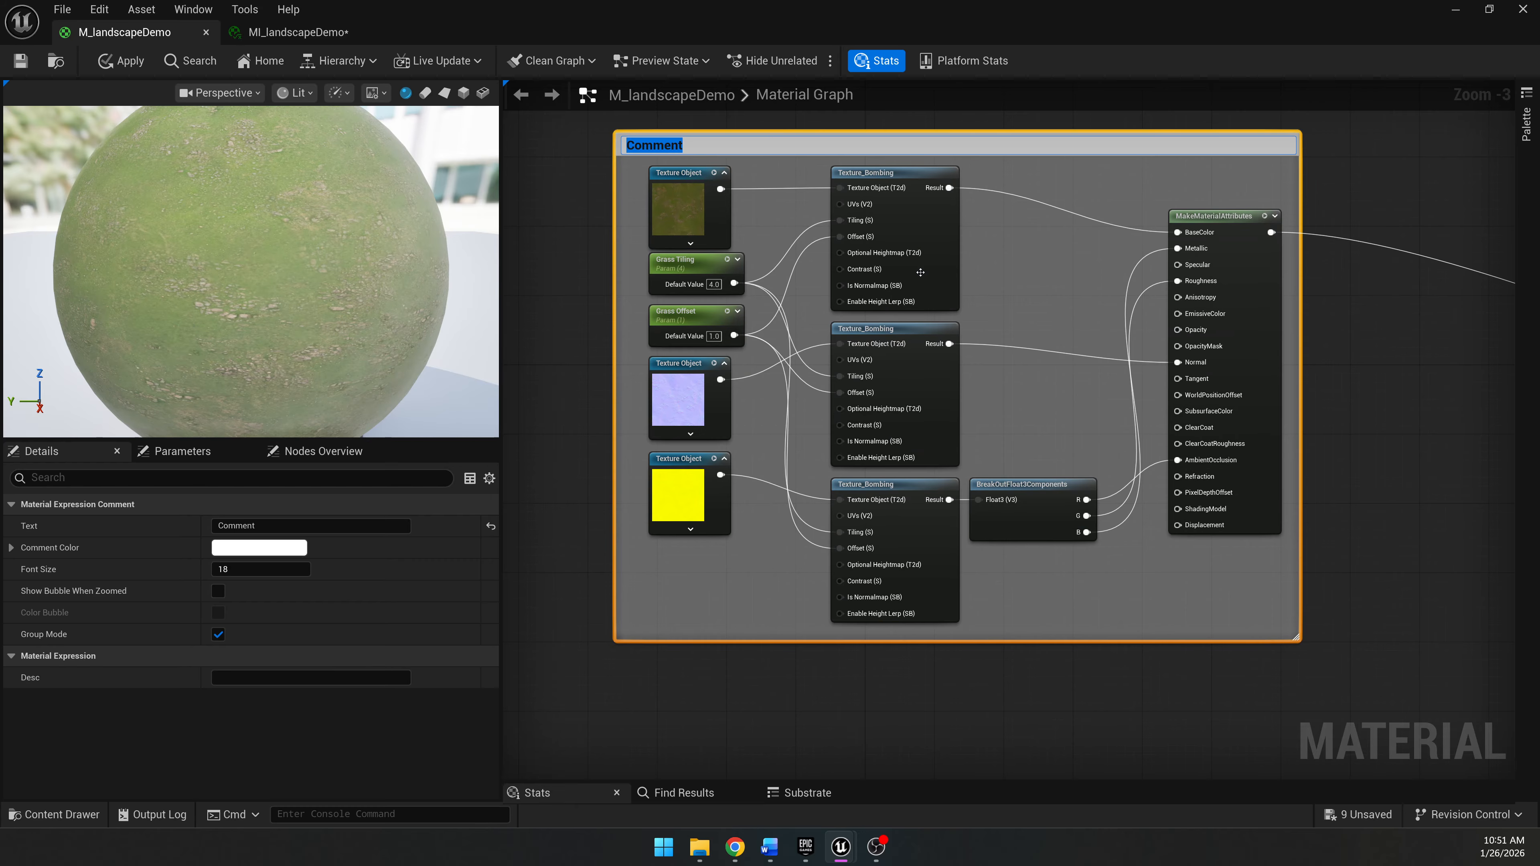
type("Grass")
key("Return")
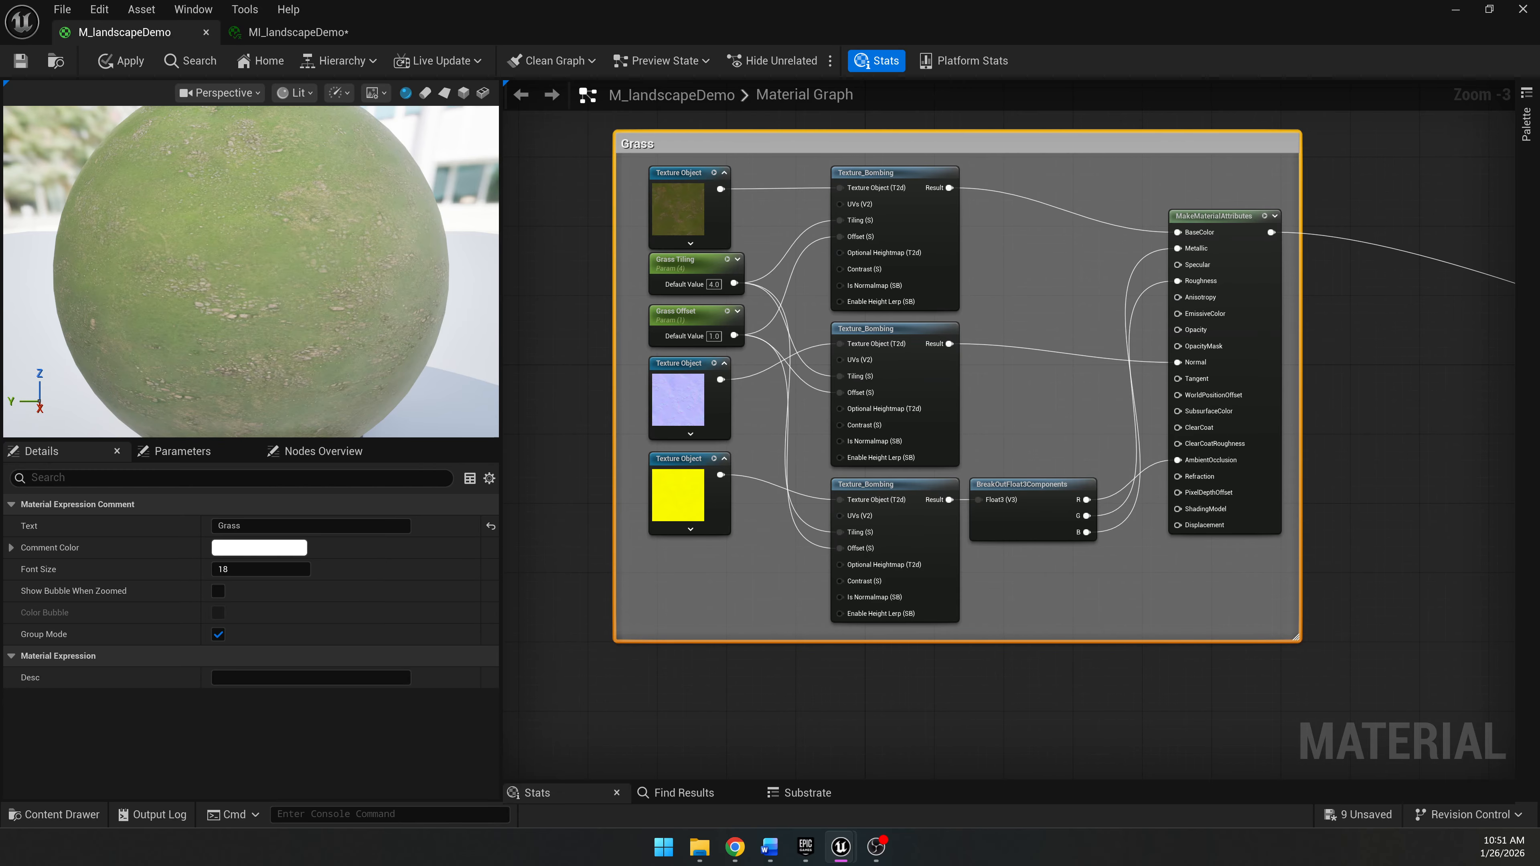
Set the Grass comment's color to bright green (hex 00FF4AFF).
left_click(259, 547)
left_click_drag(404, 312, 380, 328)
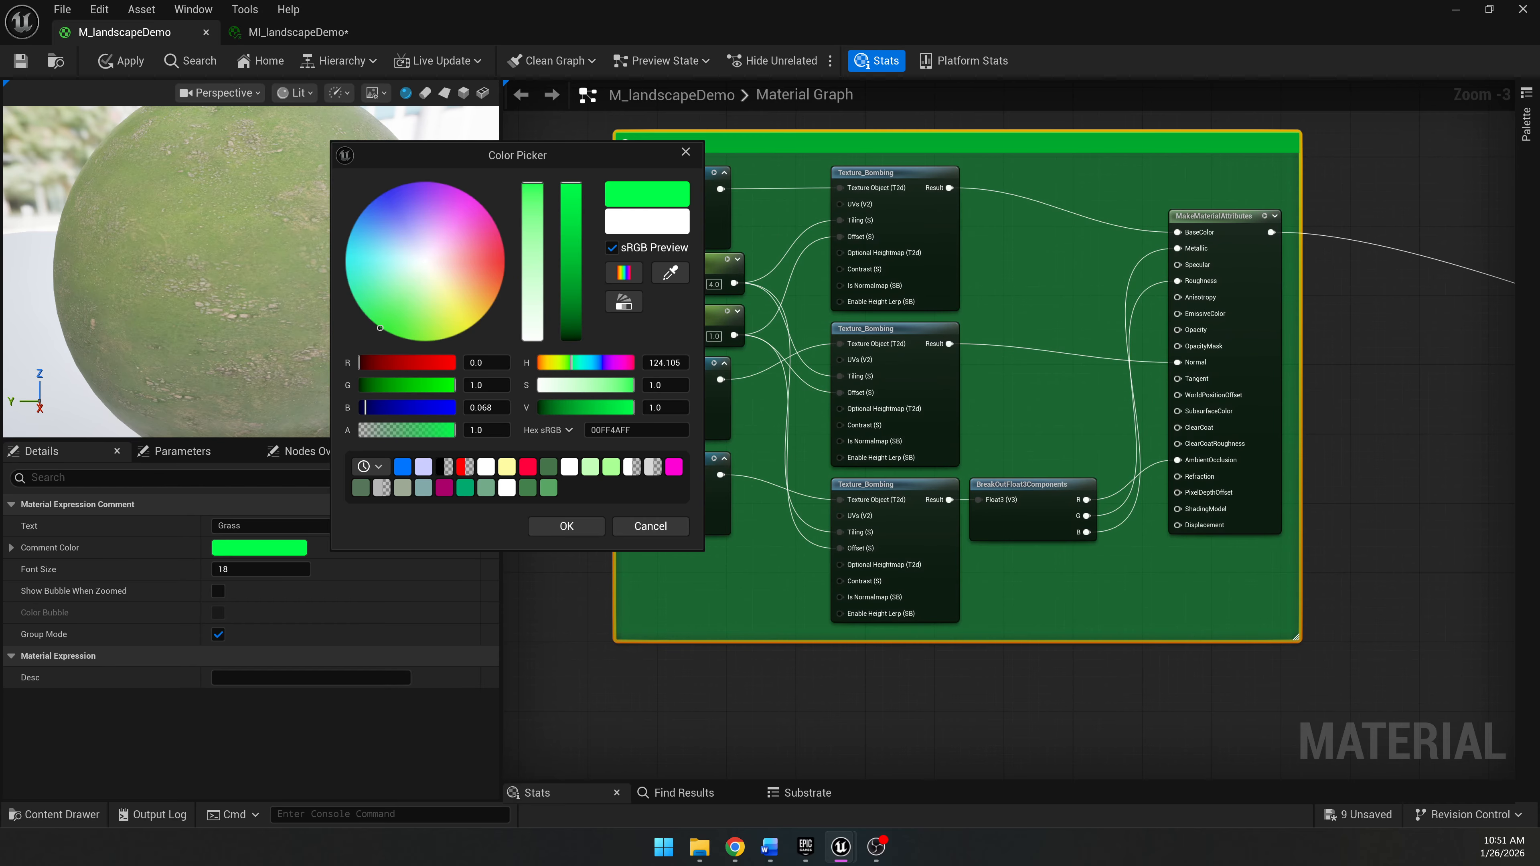
left_click(566, 525)
Move the Grass comment group up and to the left, leaving free graph space below it.
scroll(918, 396, "down", 4)
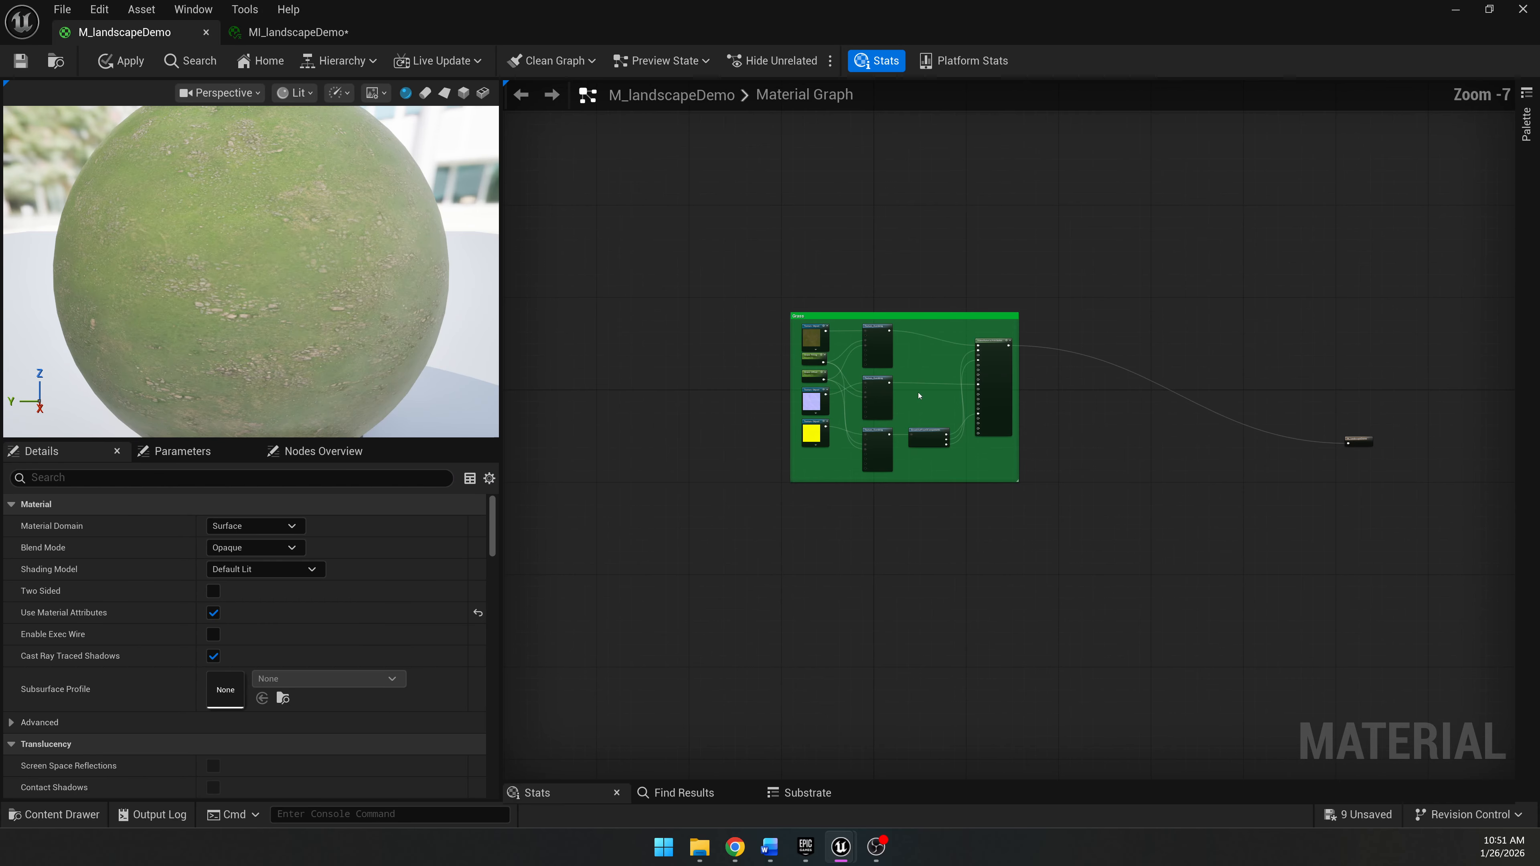
scroll(897, 324, "up", 3)
left_click_drag(902, 314, 761, 175)
left_click(1144, 392)
scroll(1128, 461, "down", 2)
right_click_drag(1117, 533, 960, 405)
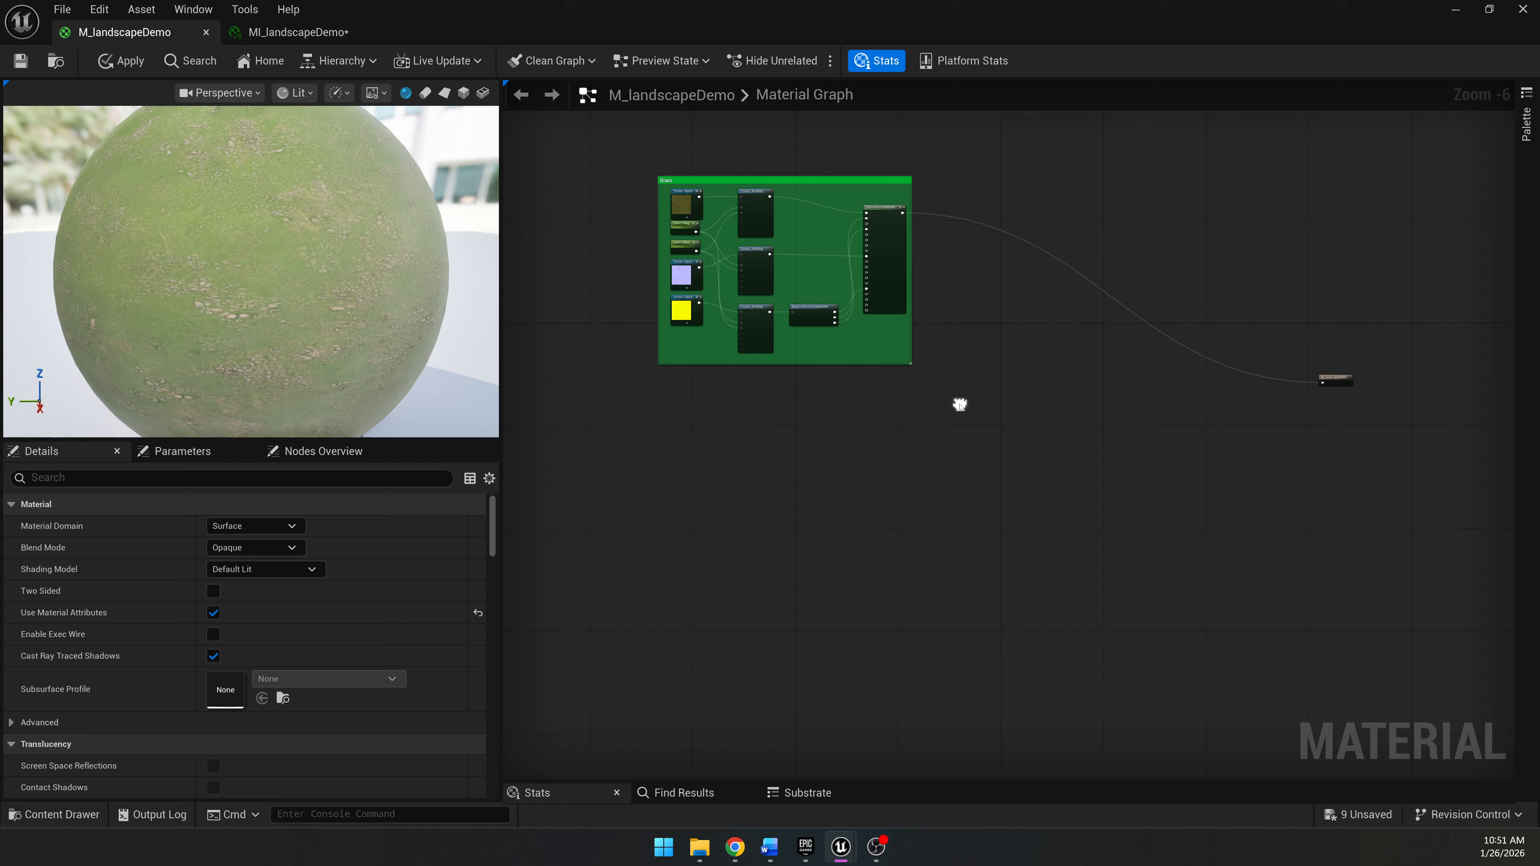
Restore the material editor to a floating window above the asset browser and open the Snow folder inside _demo_textures.
left_click_drag(486, 7, 1005, 39)
left_click(742, 761)
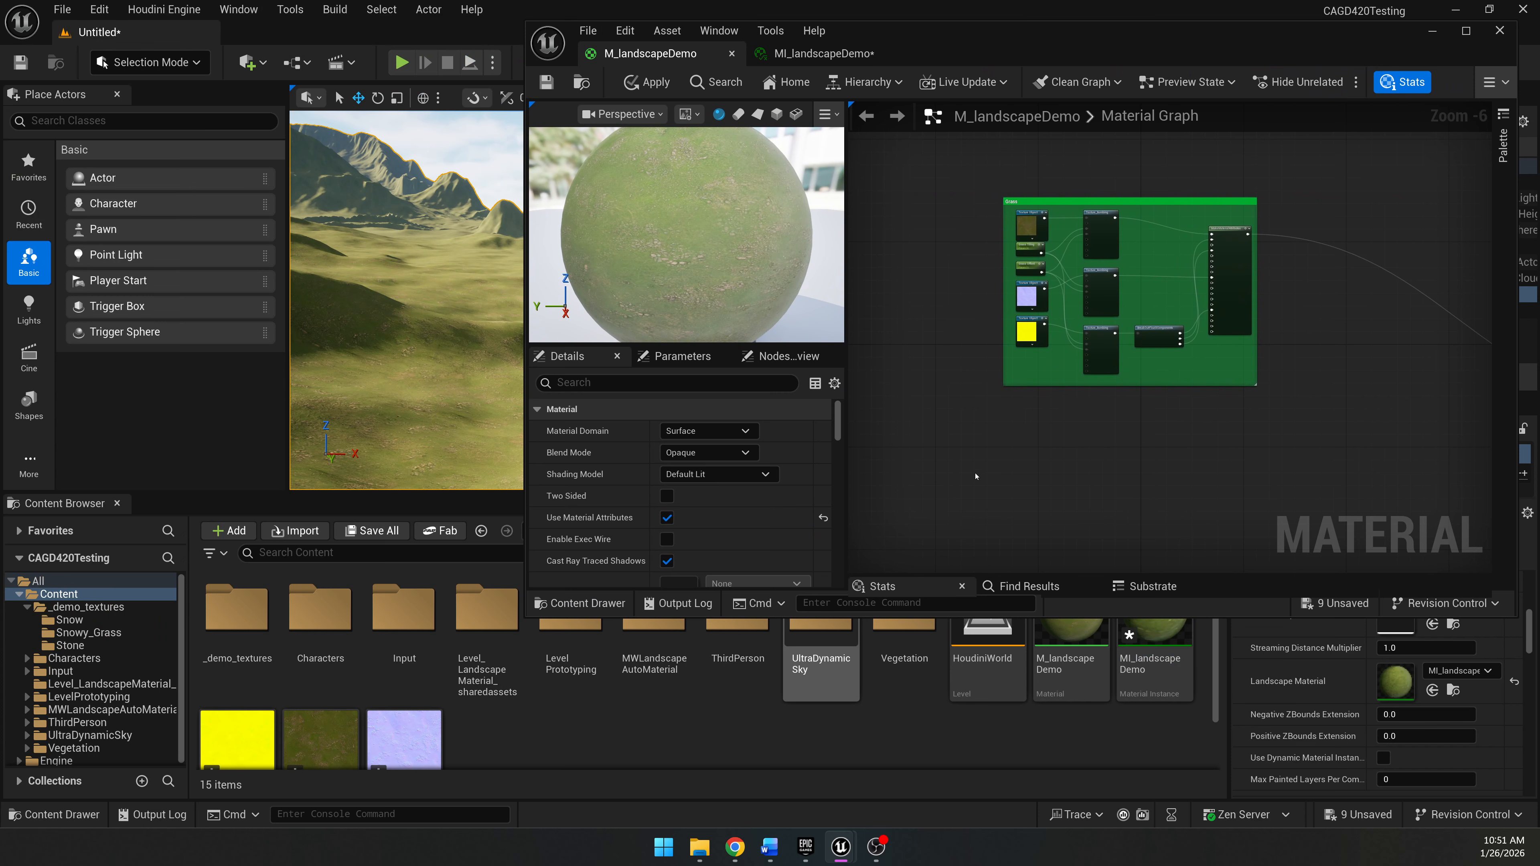
double_click(237, 614)
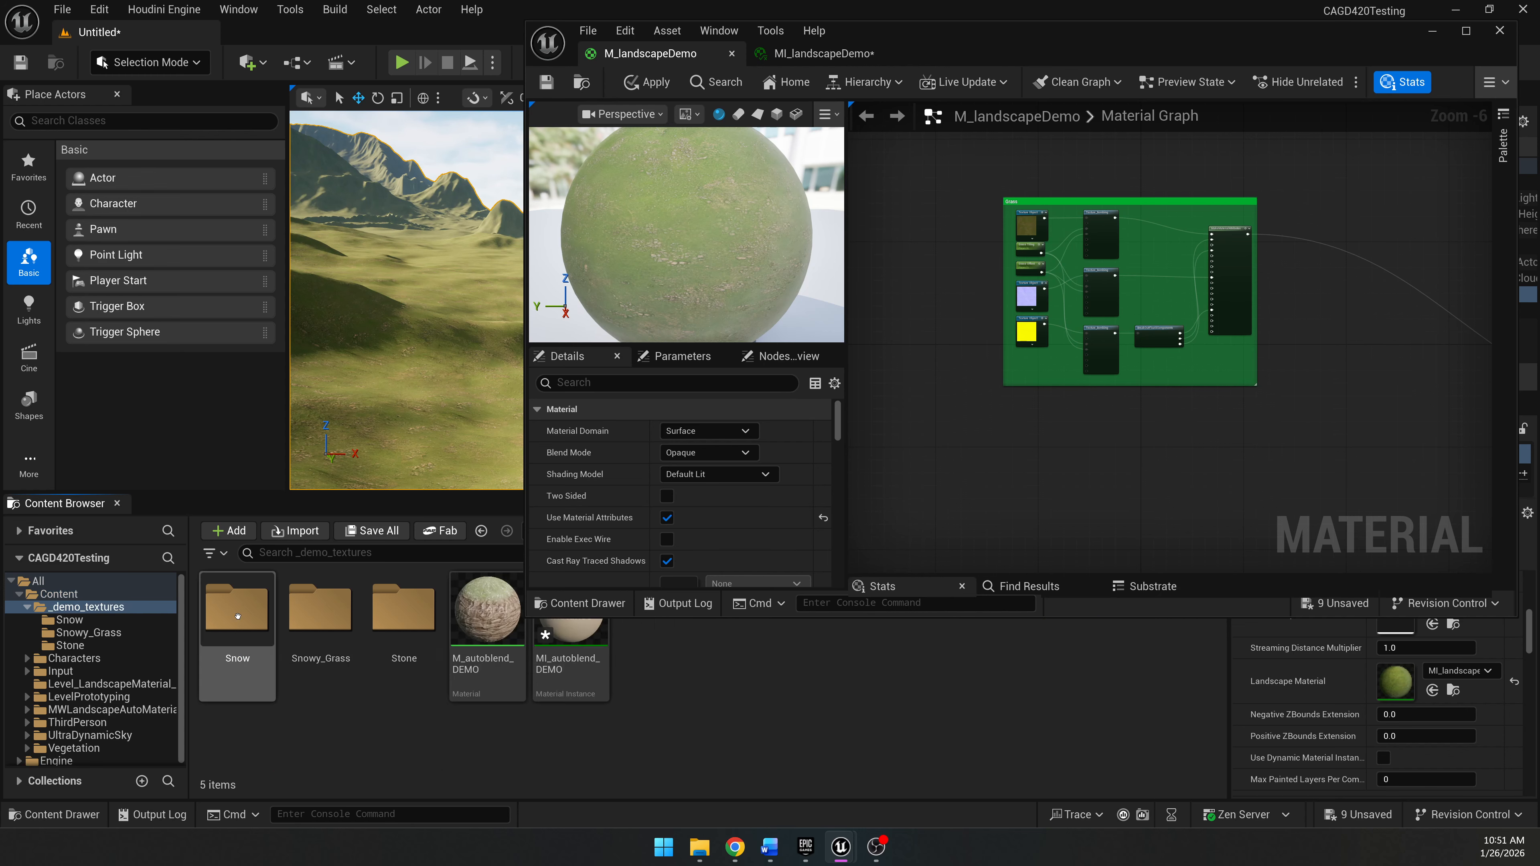
double_click(237, 612)
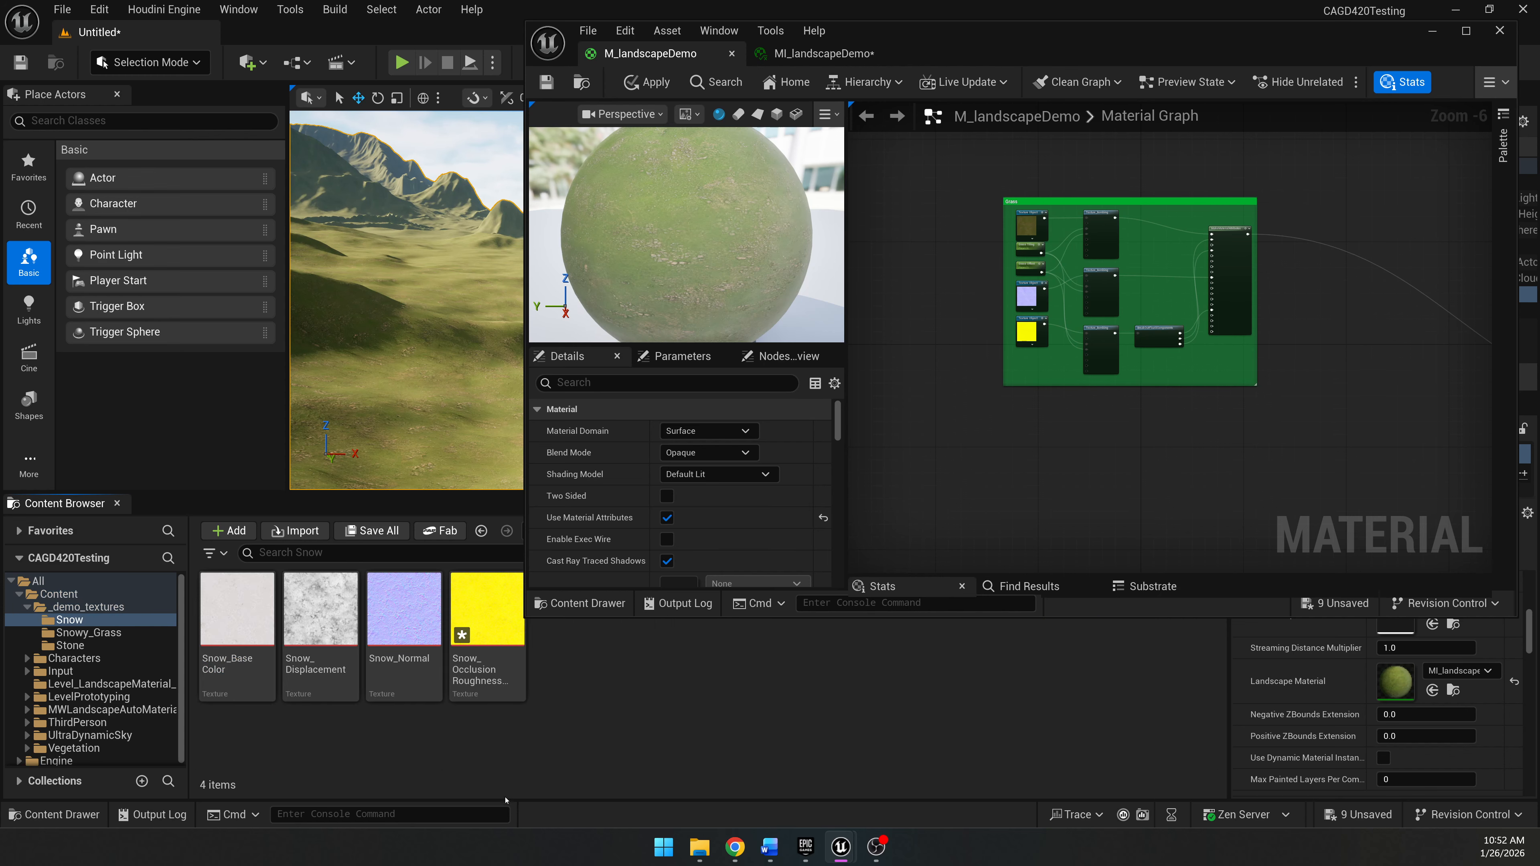
Delete the Snow_Displacement texture from the Snow folder.
left_click(320, 631)
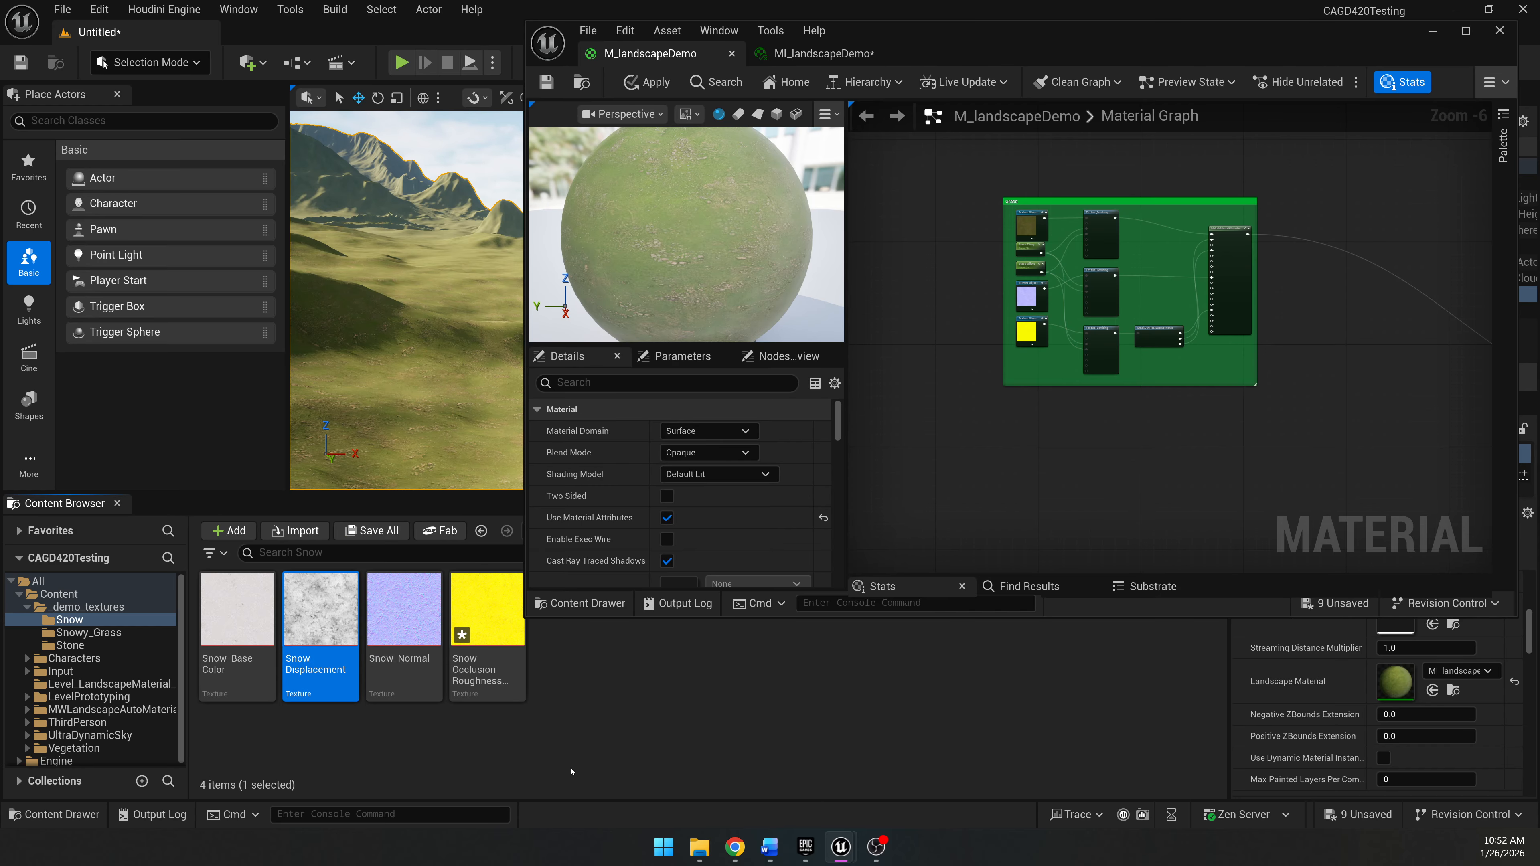
key("Delete")
left_click(653, 680)
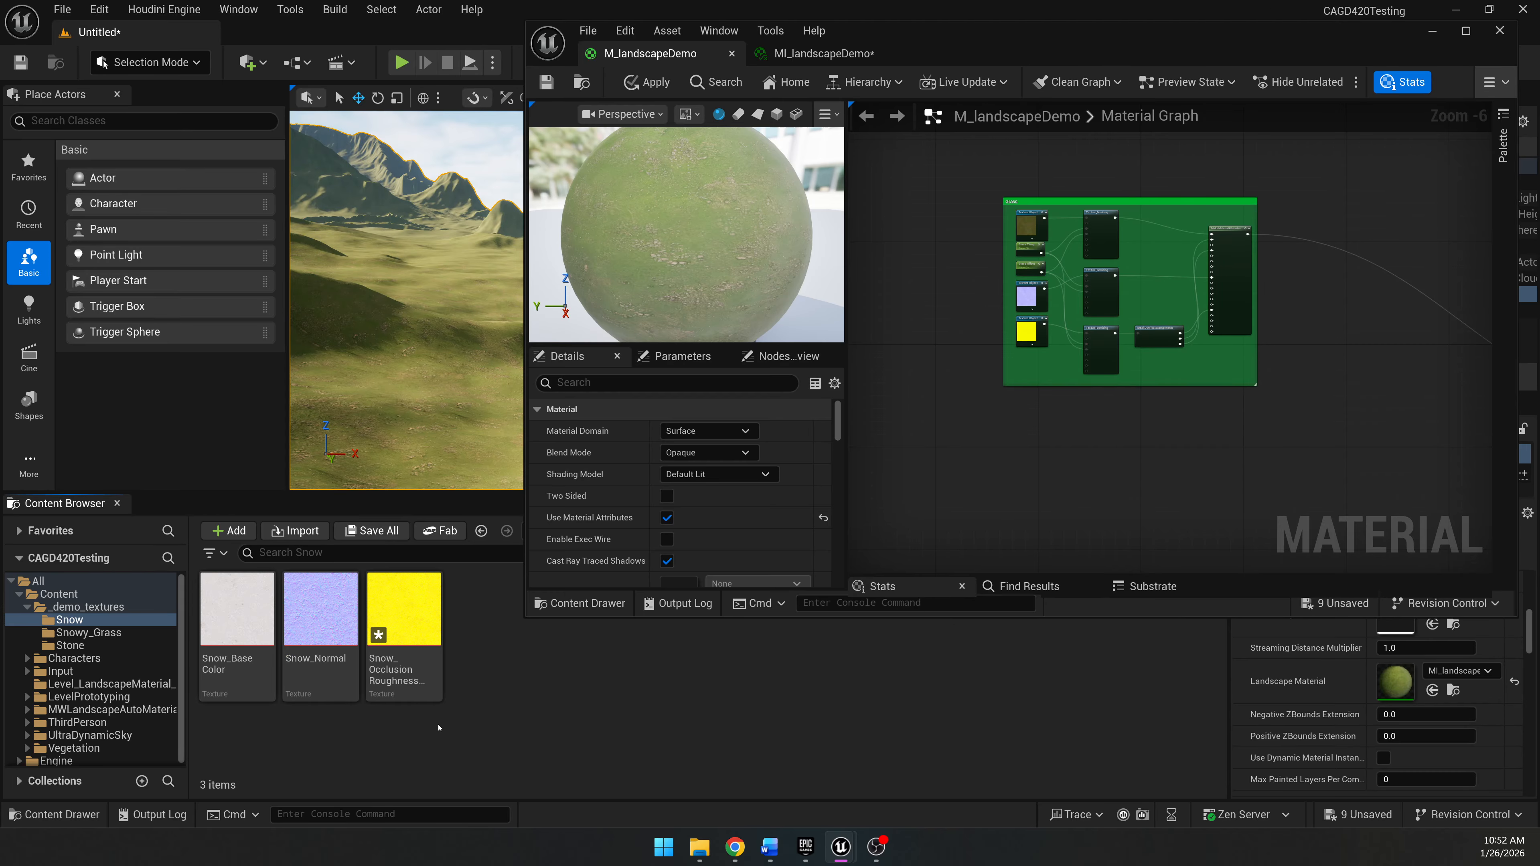
Add the snow base color, normal and occlusion-roughness textures to the material graph below the Grass comment.
left_click(243, 652)
left_click(404, 637, "shift")
left_click_drag(238, 628, 994, 487)
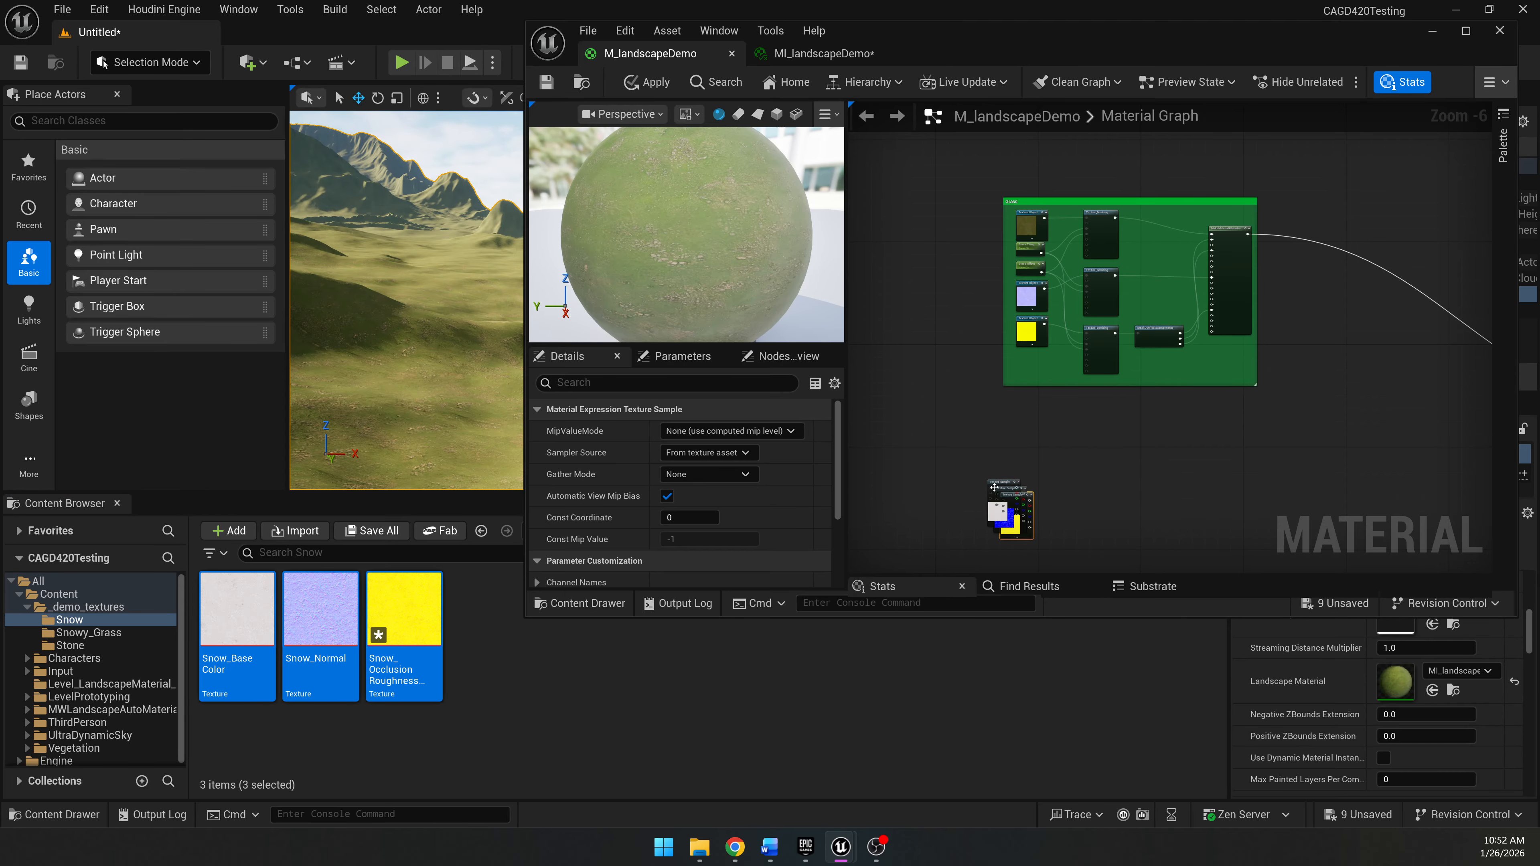
Maximize the material editor window and bring the Grass comment group into view.
left_click(1024, 432)
double_click(934, 38)
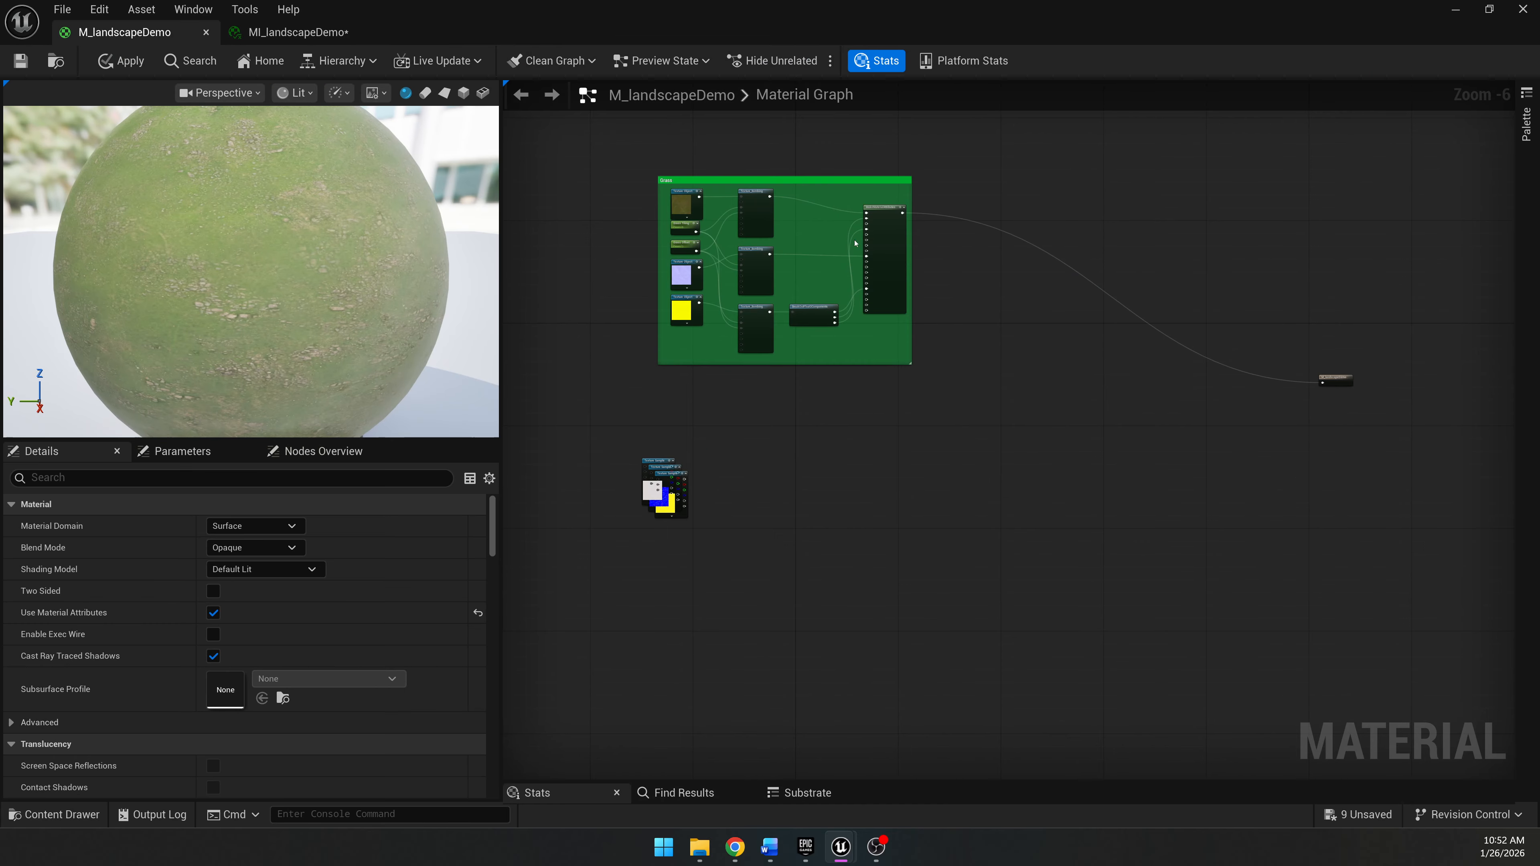
scroll(762, 261, "up", 2)
right_click_drag(1051, 373, 1140, 419)
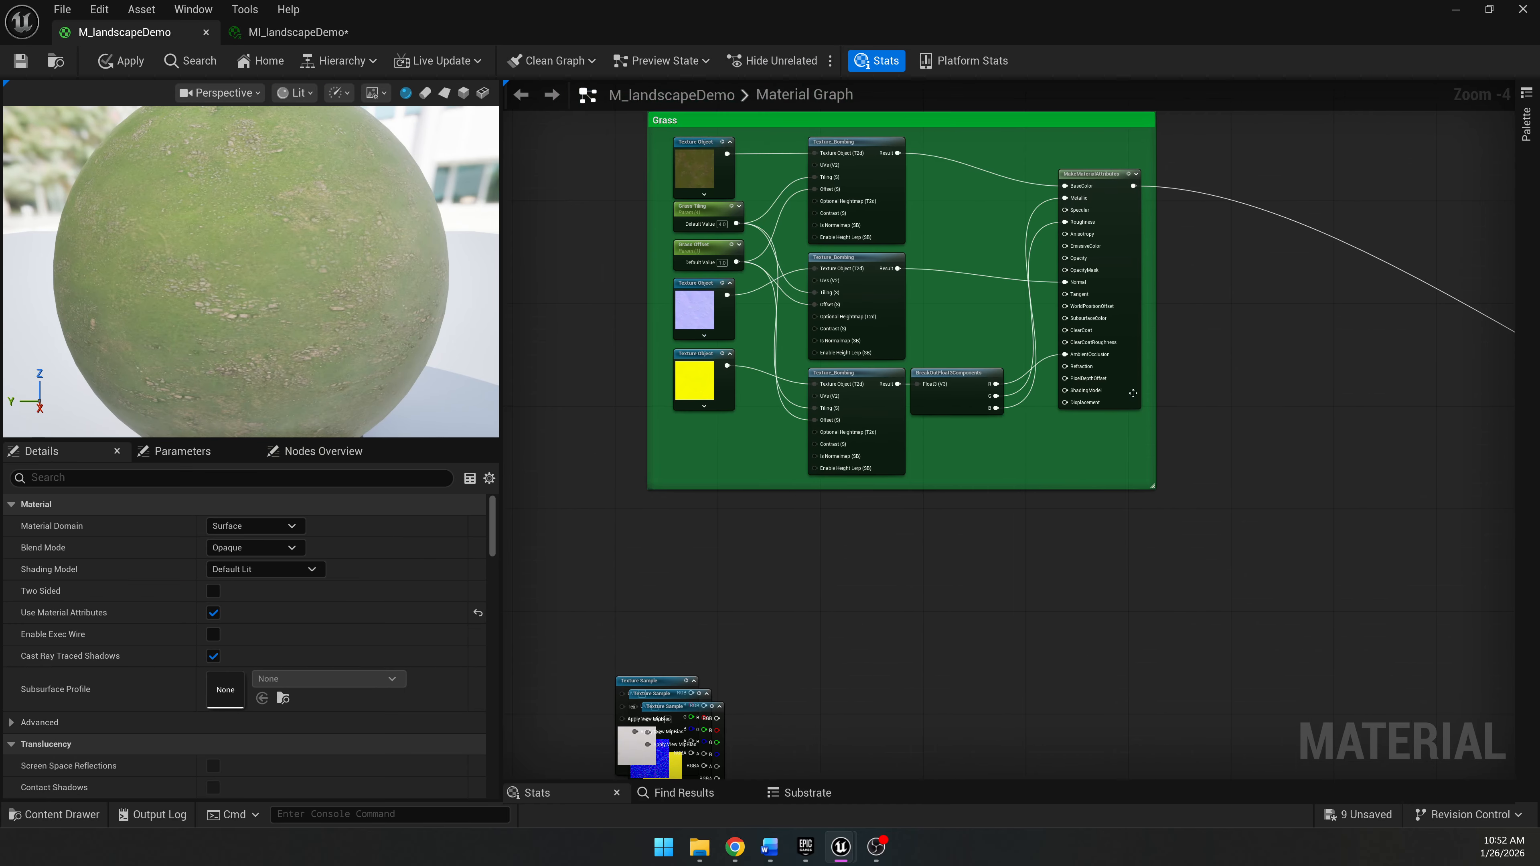
scroll(849, 200, "up", 1)
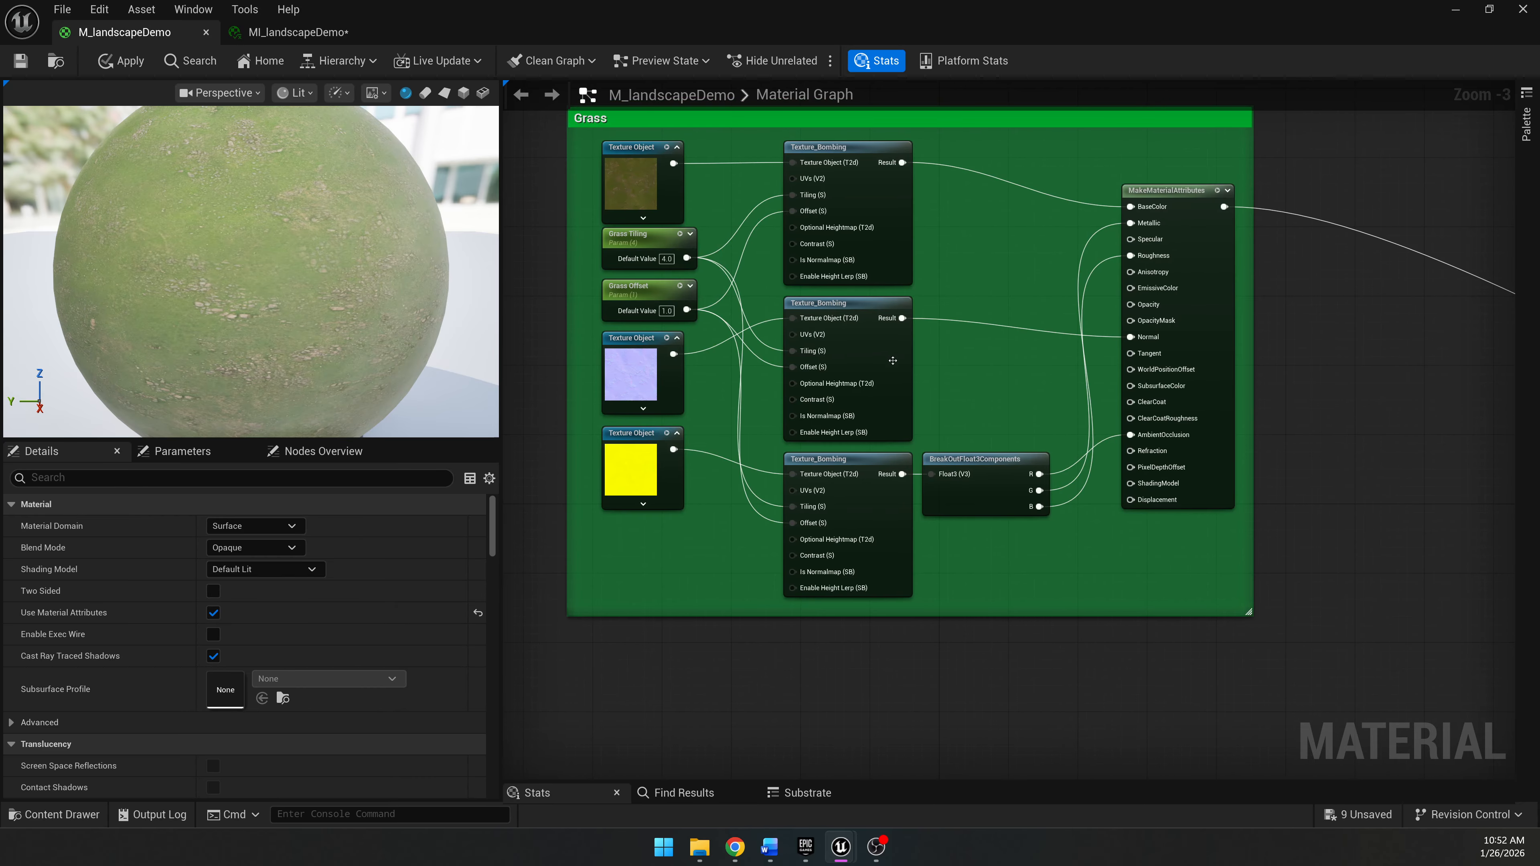
Duplicate the Grass group's parameter, Texture_Bombing, BreakOutFloat3Components and MakeMaterialAttributes nodes, placing the copies beside the snow textures below the group.
left_click(637, 243)
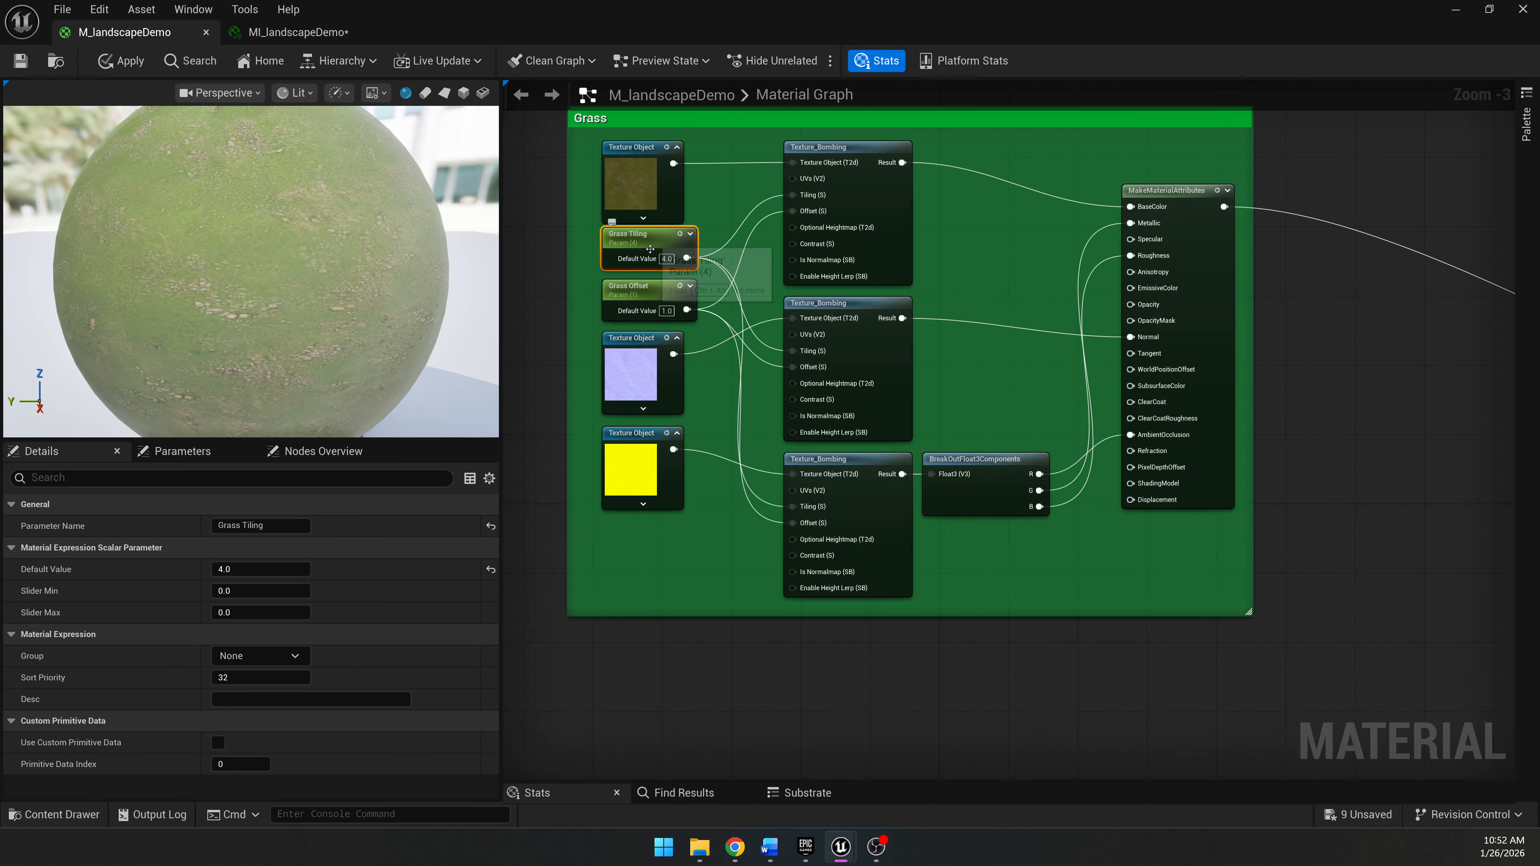
left_click(646, 293, "shift")
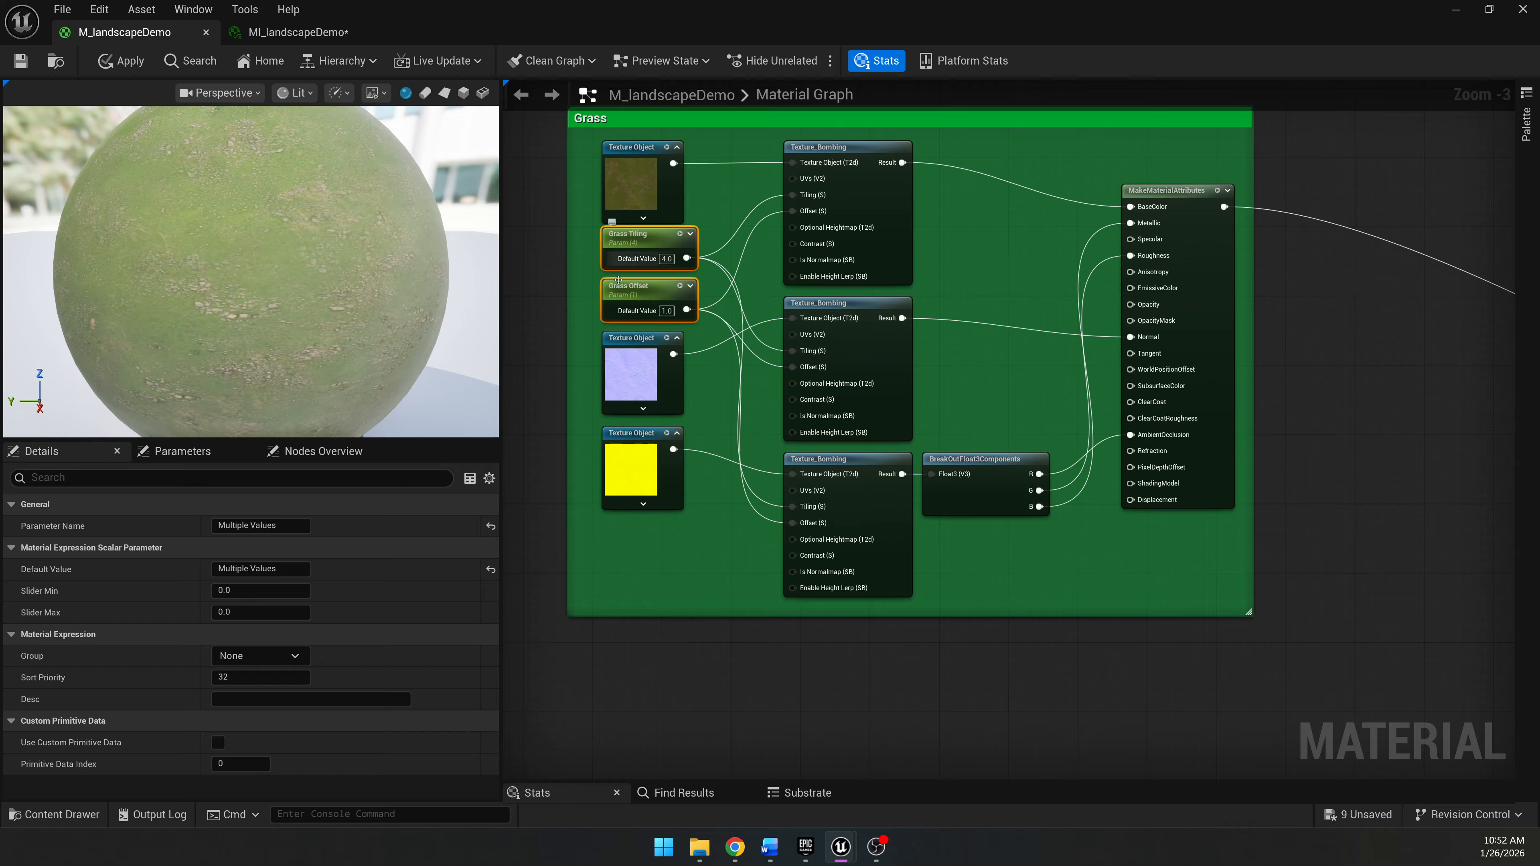
left_click(849, 167, "shift")
left_click(843, 320, "shift")
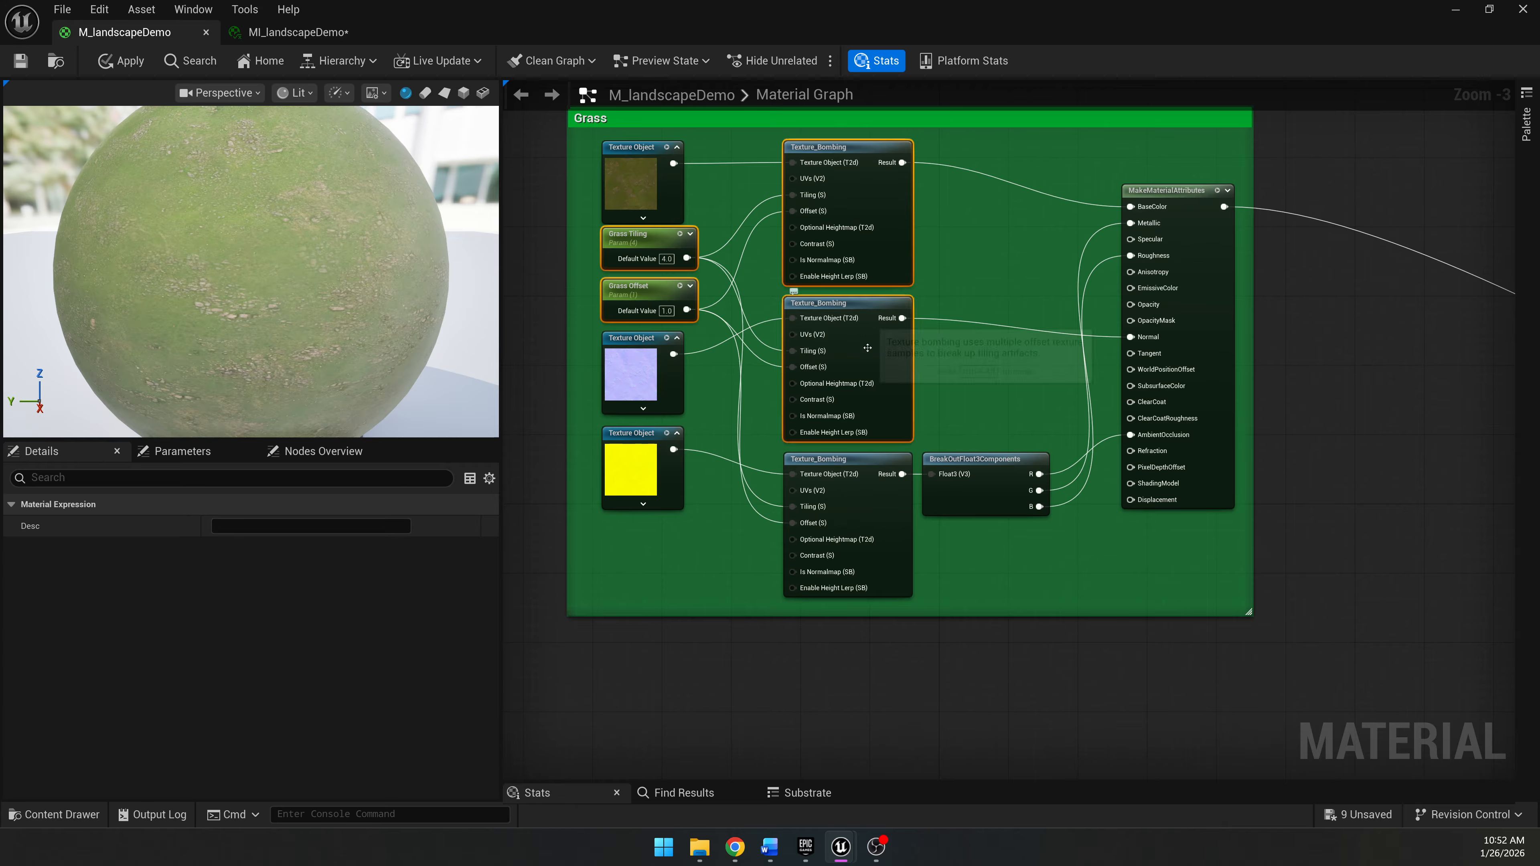
left_click(873, 460, "shift")
left_click(968, 459, "shift")
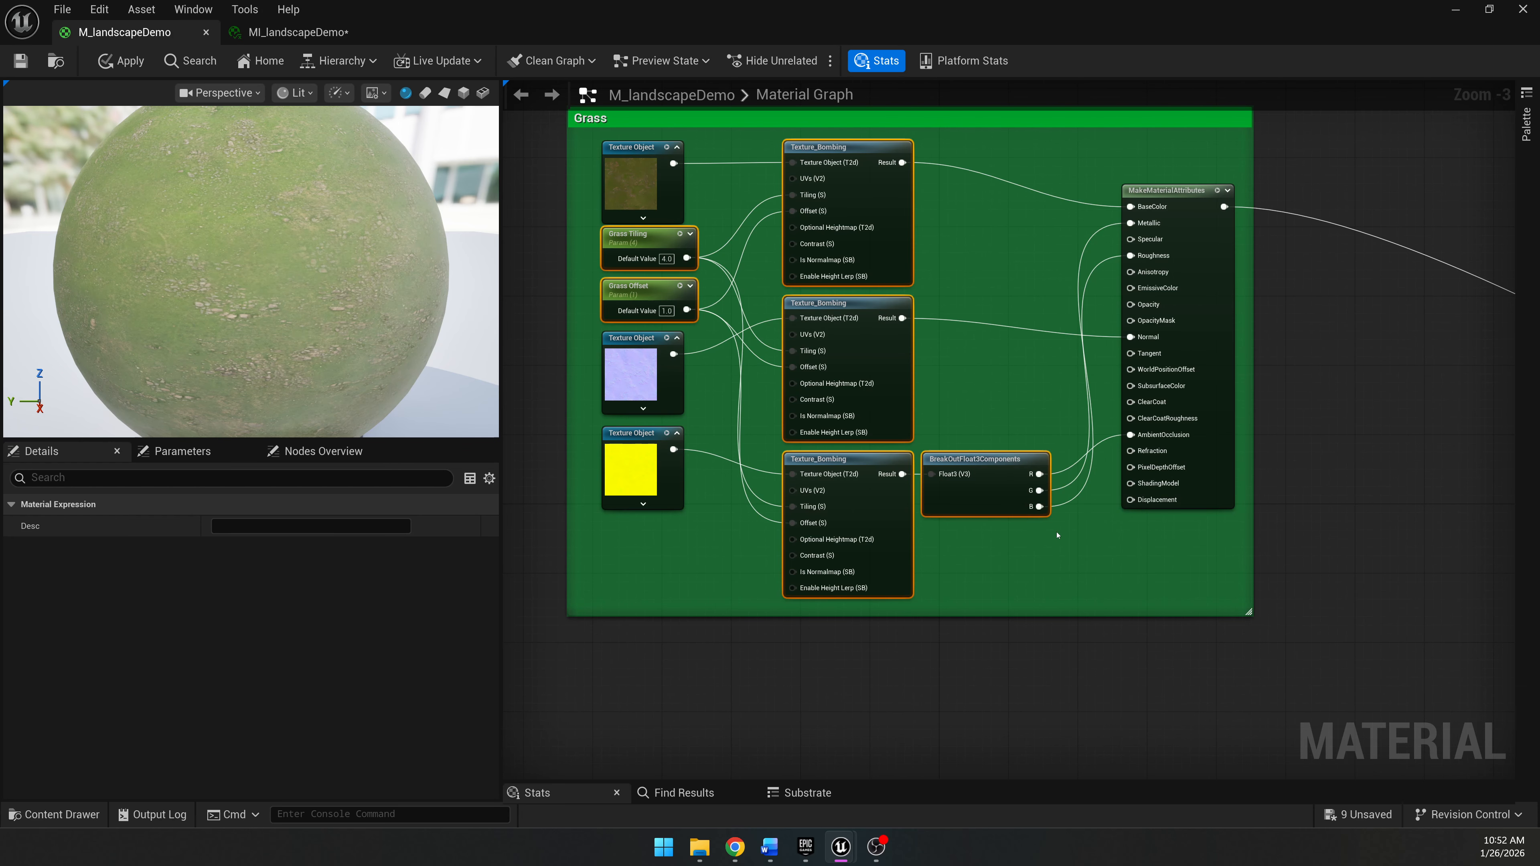
left_click(1168, 190, "shift")
scroll(1175, 377, "down", 2)
right_click_drag(1270, 455, 1292, 310)
key("ctrl+v")
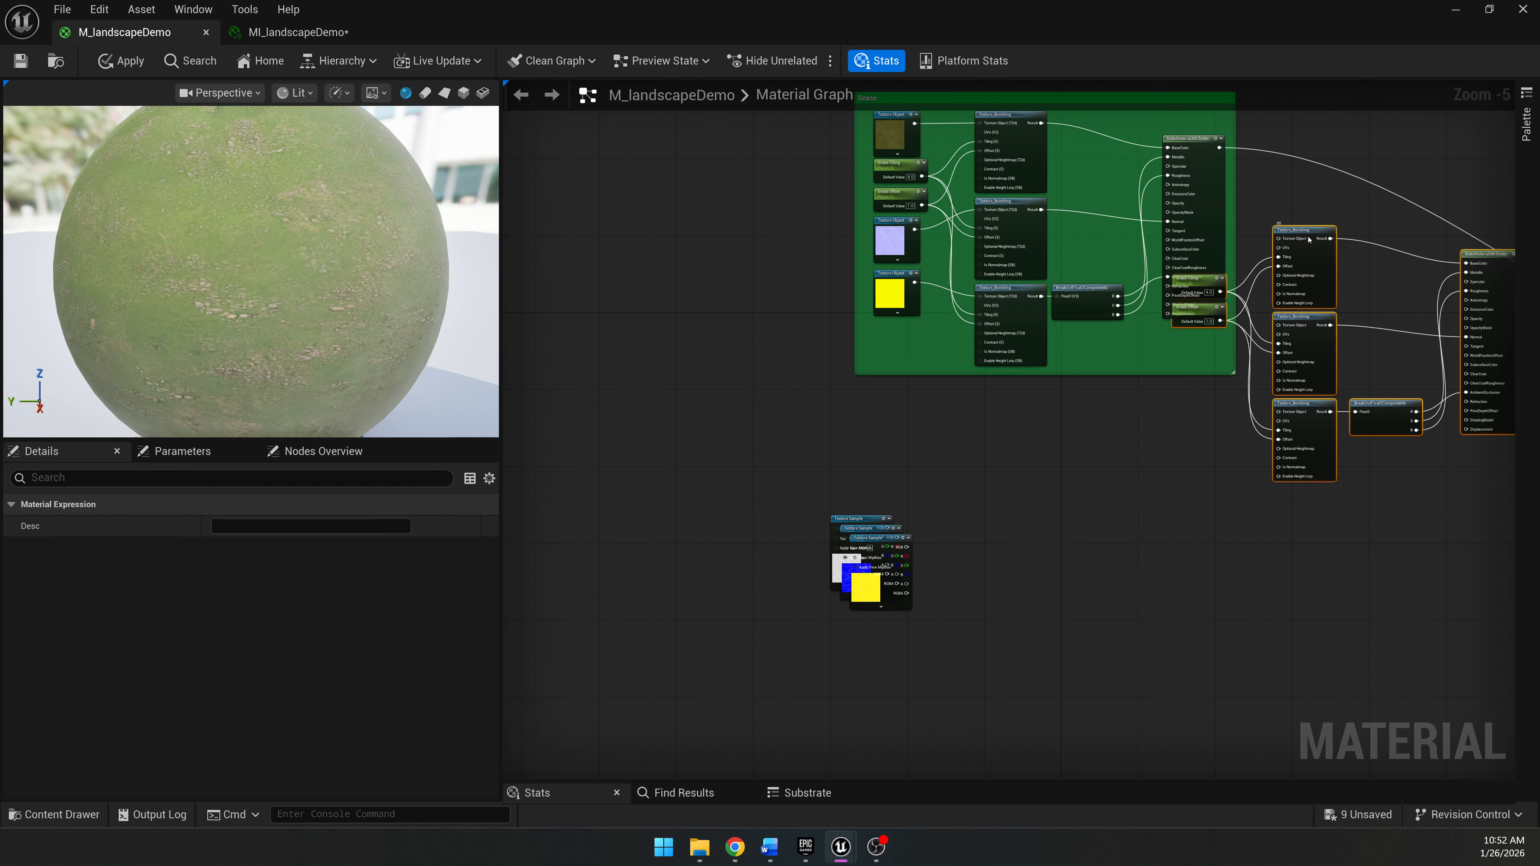
left_click_drag(1309, 240, 977, 410)
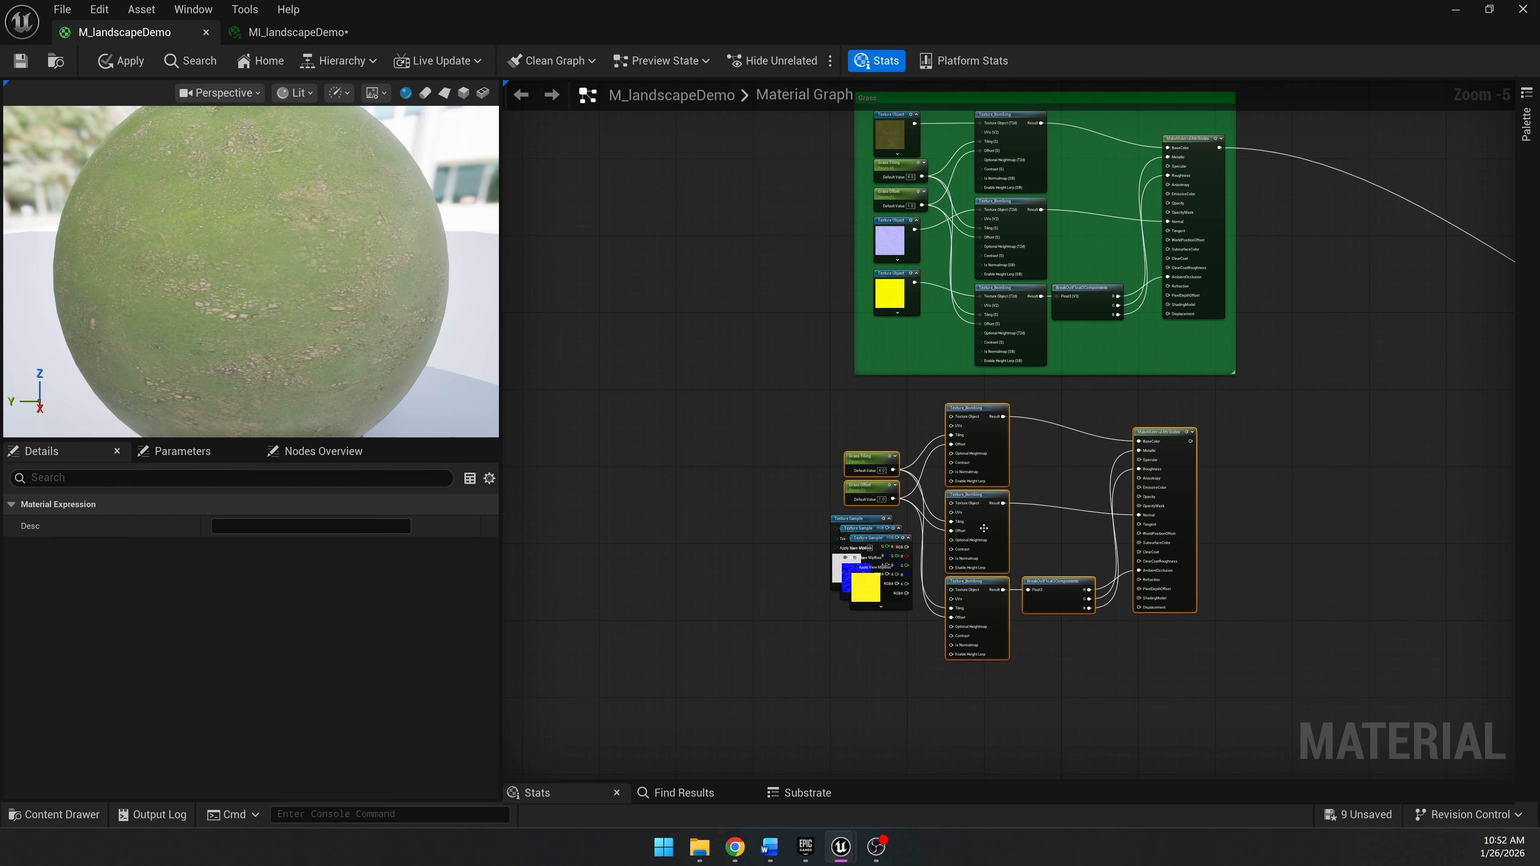
Rename the copied grass parameters to Snow Tiling and Snow Offset.
scroll(983, 528, "up", 5)
left_click(689, 333)
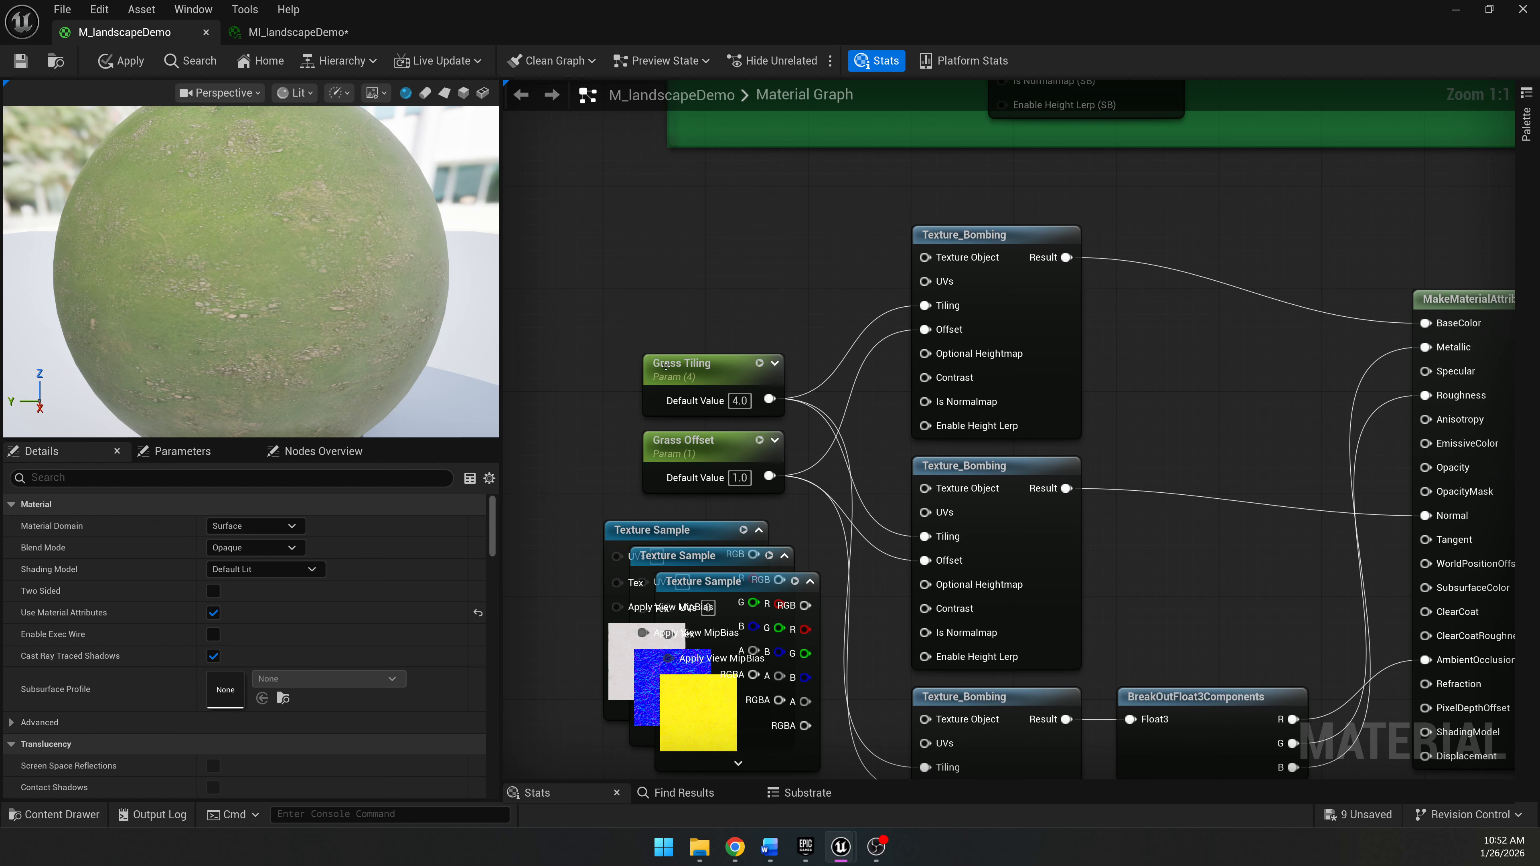
left_click(665, 365)
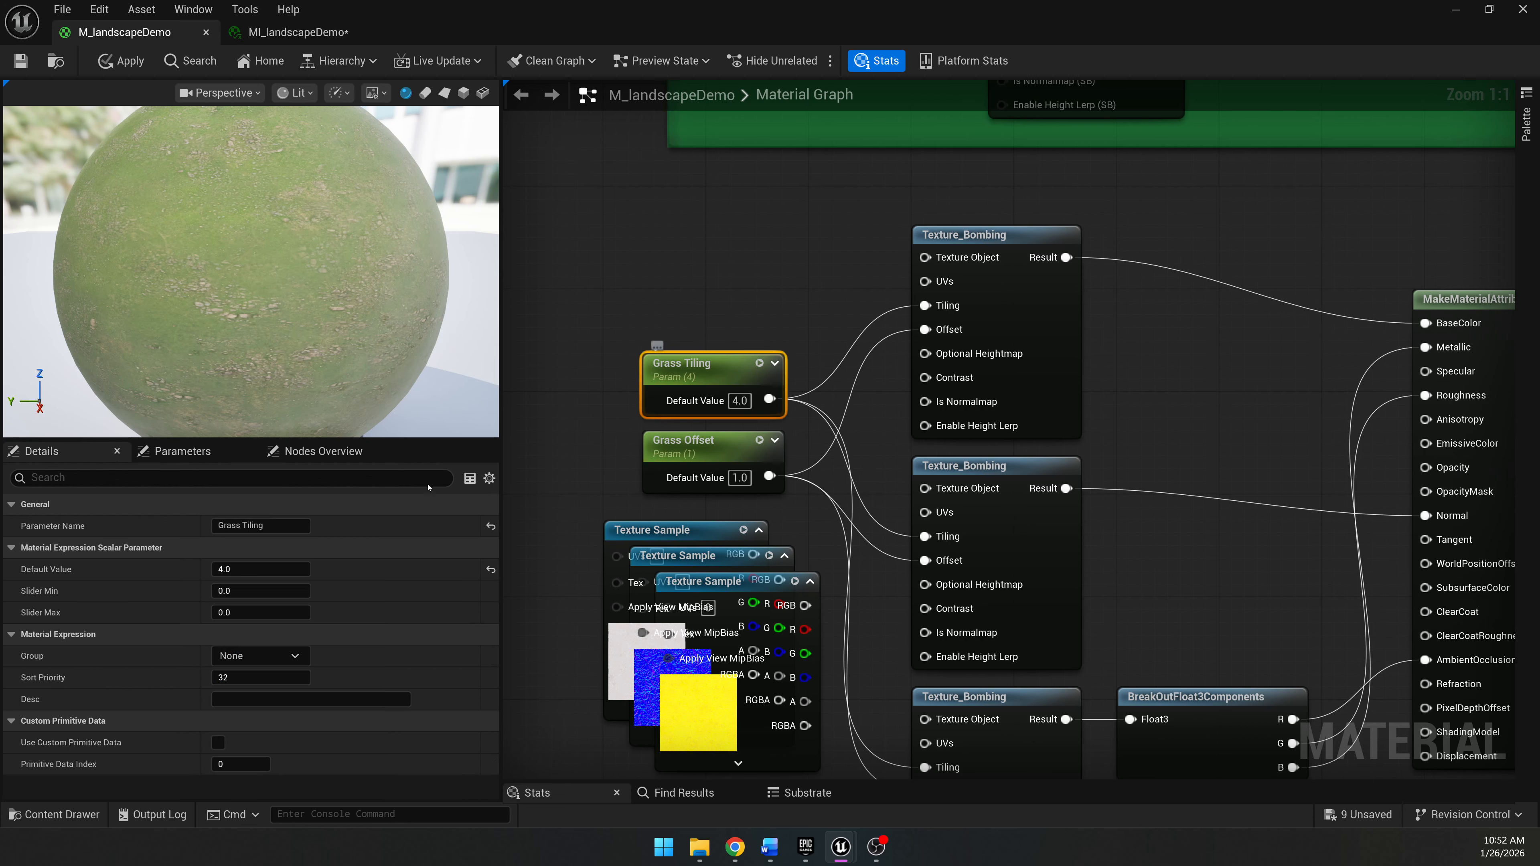
double_click(229, 525)
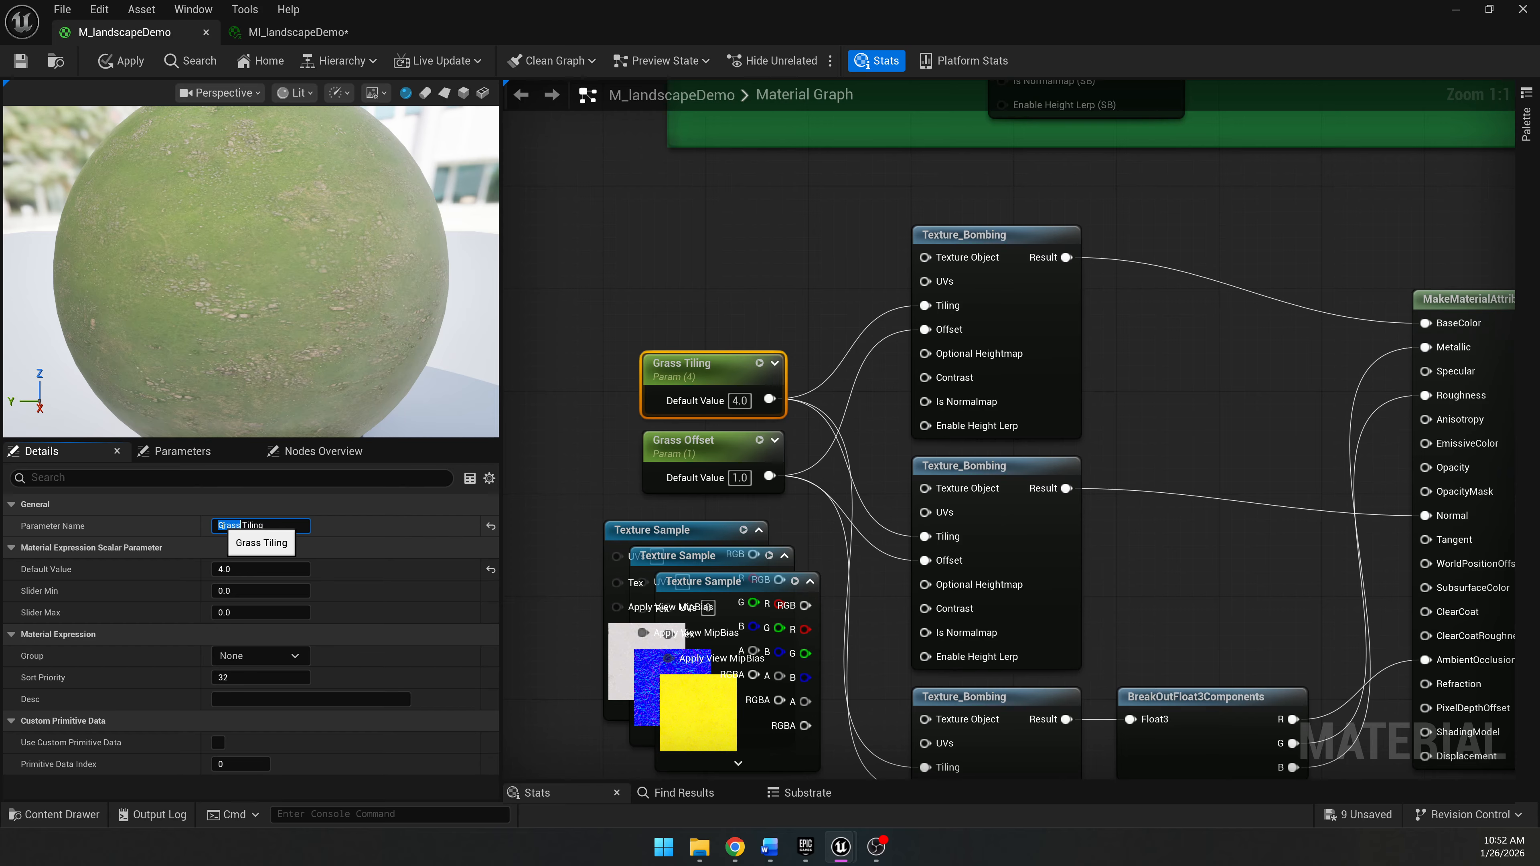
type("Snow")
key("Return")
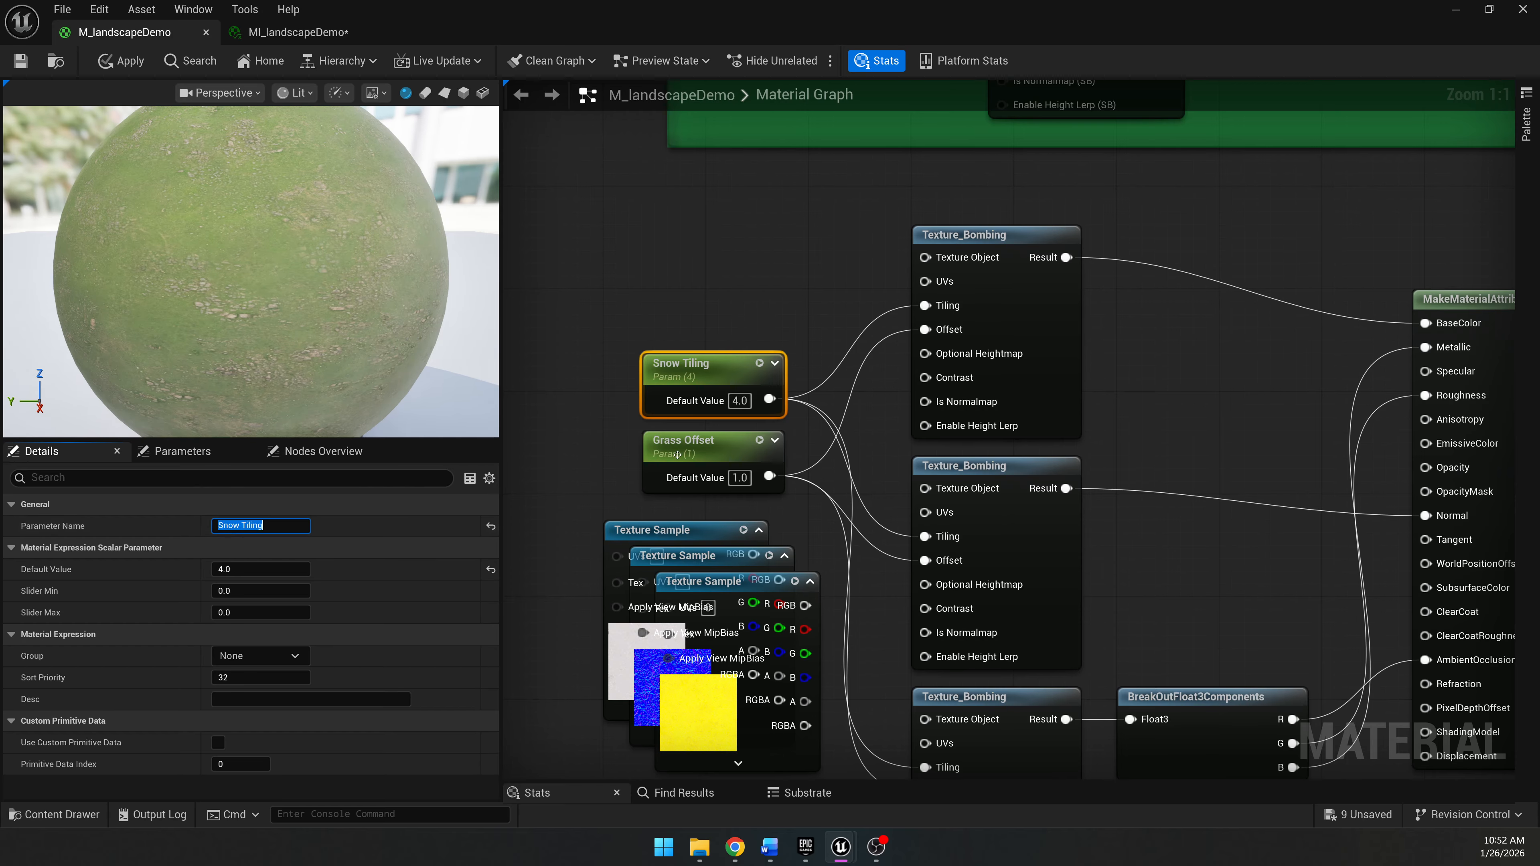
left_click(674, 444)
double_click(219, 525)
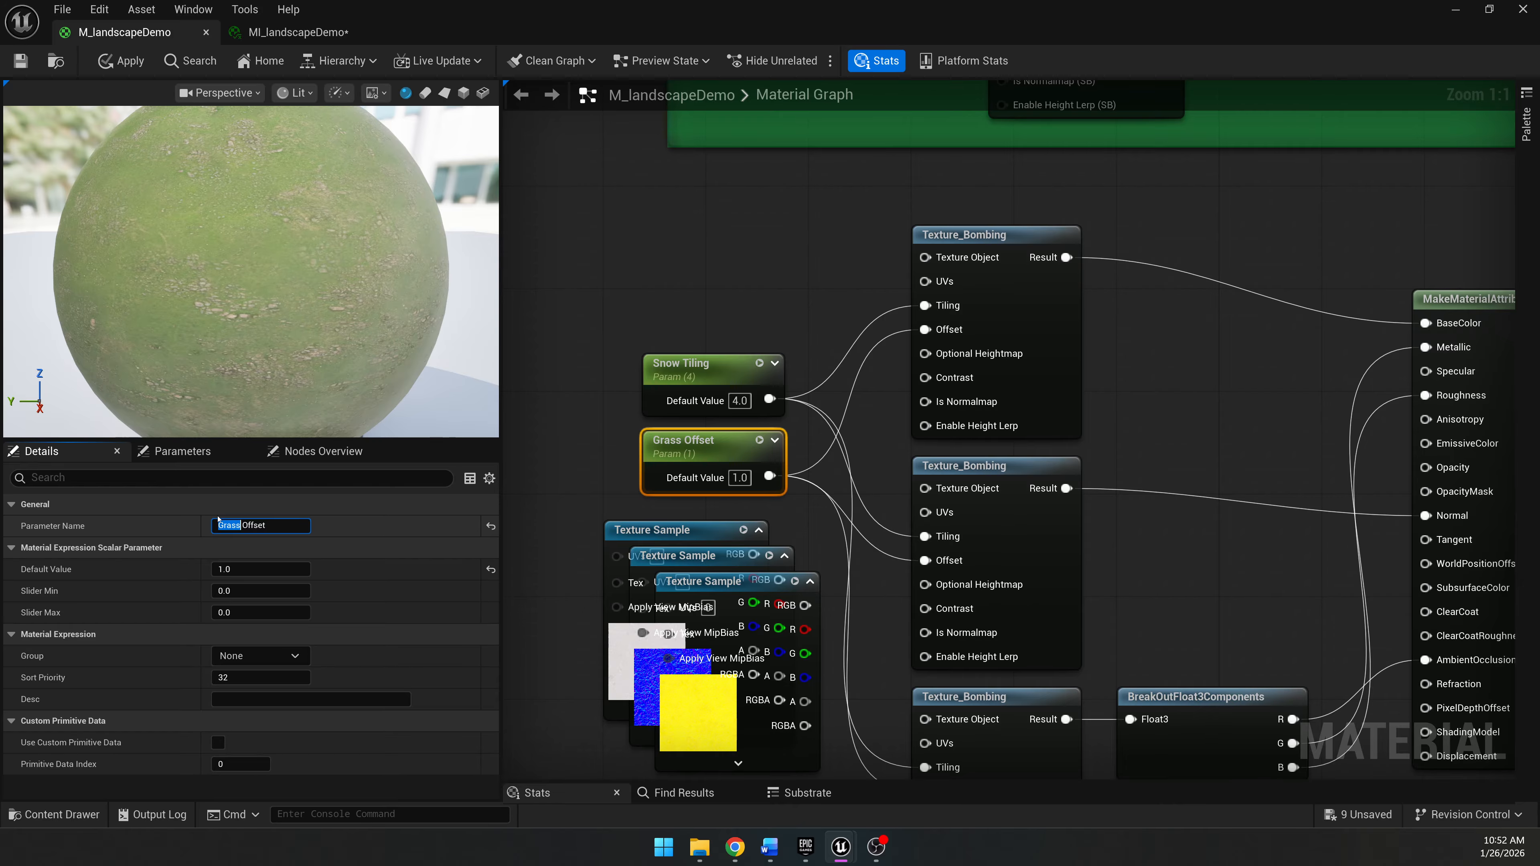
key("Return")
left_click(742, 282)
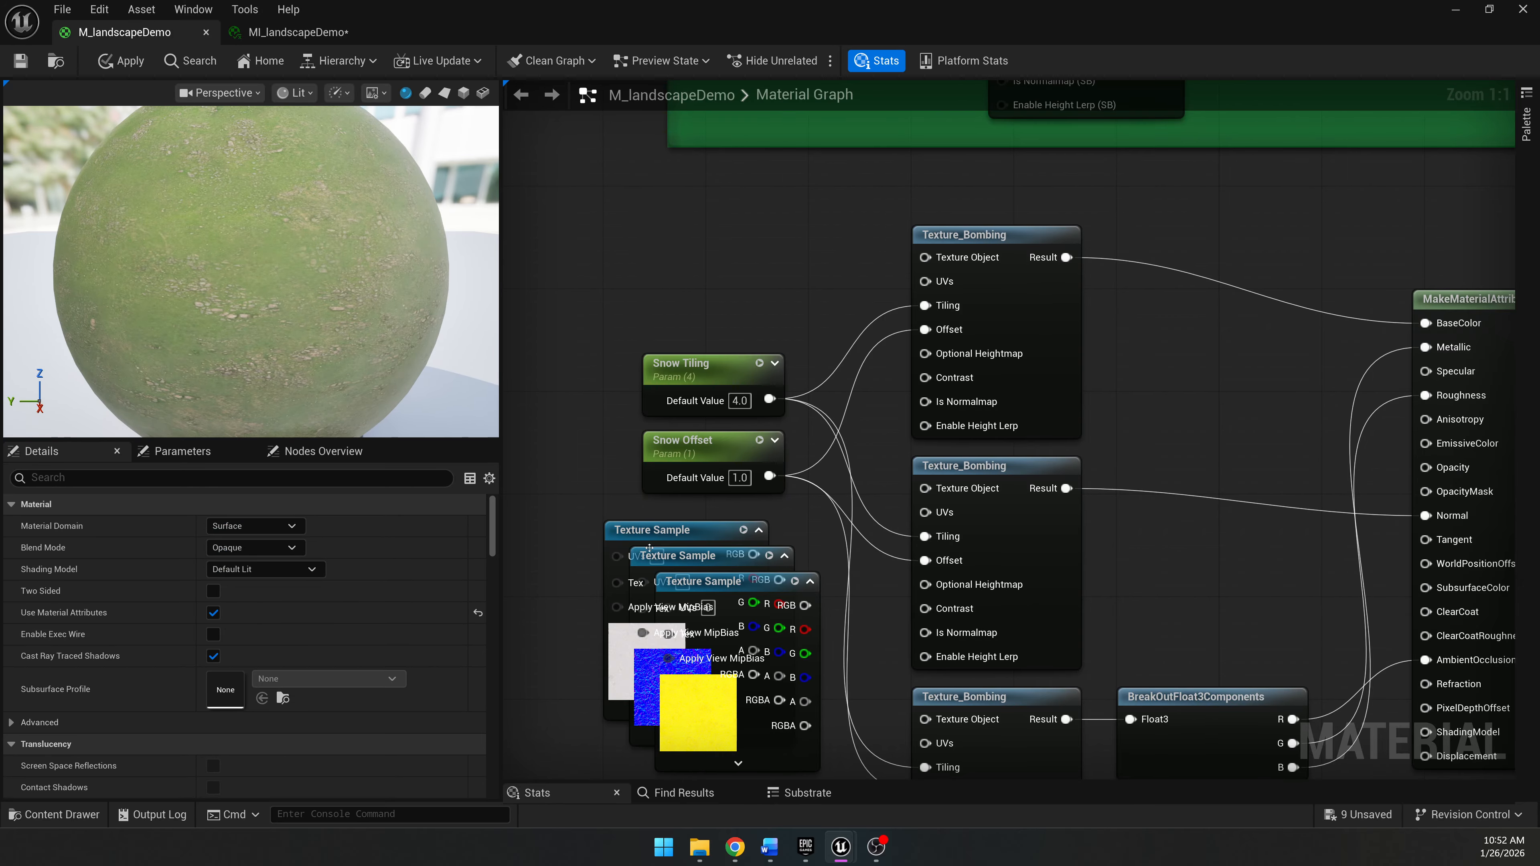
Move the Snow_BaseColor sample above the parameters, convert it to a texture object and connect it to the first copied Texture_Bombing node.
left_click_drag(640, 538, 538, 181)
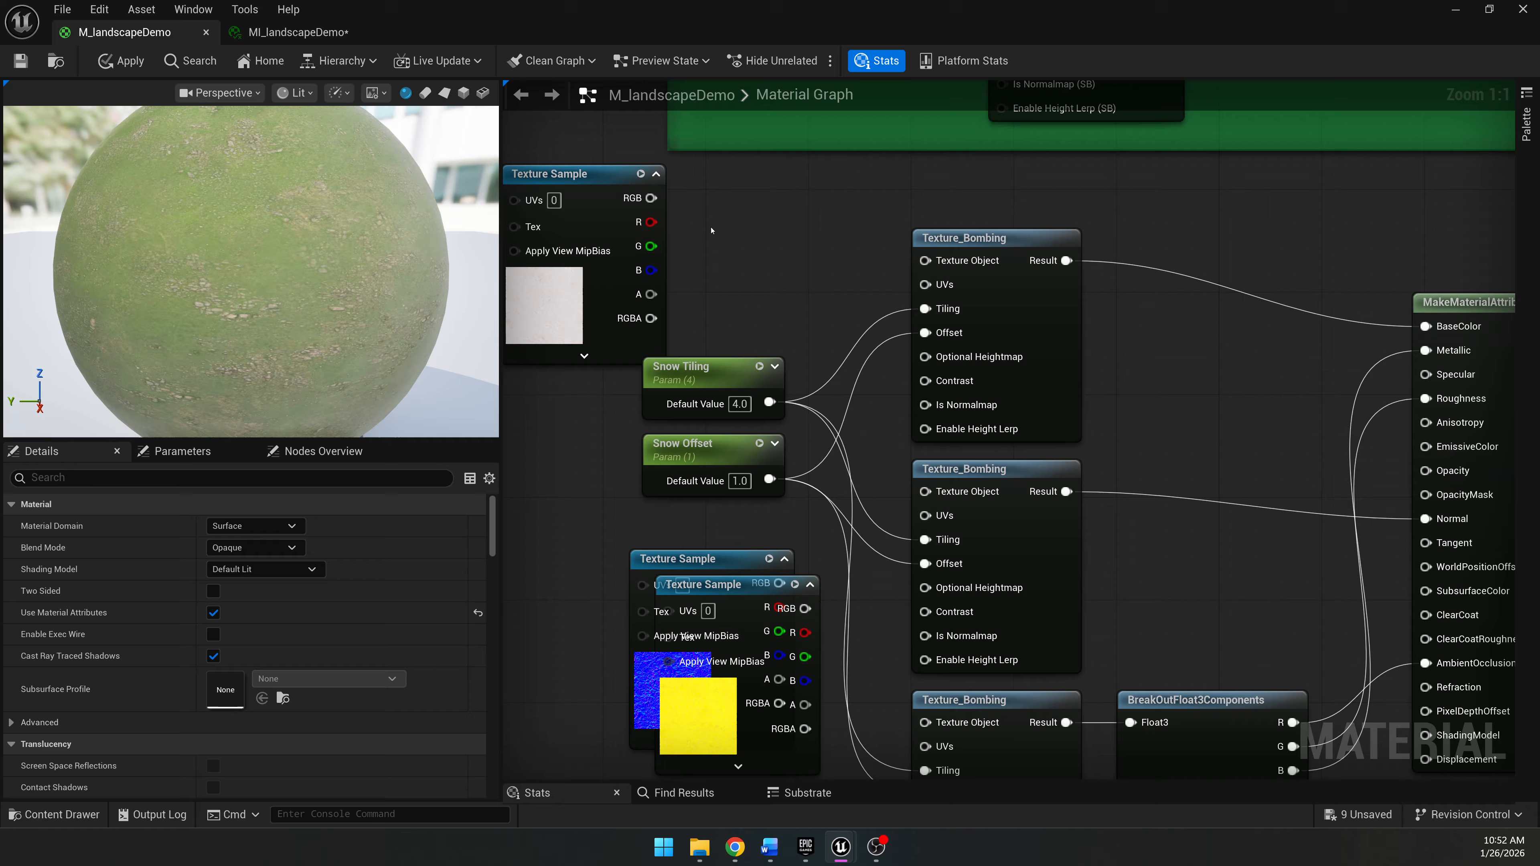
right_click_drag(735, 233, 806, 237)
left_click(639, 179)
right_click(637, 179)
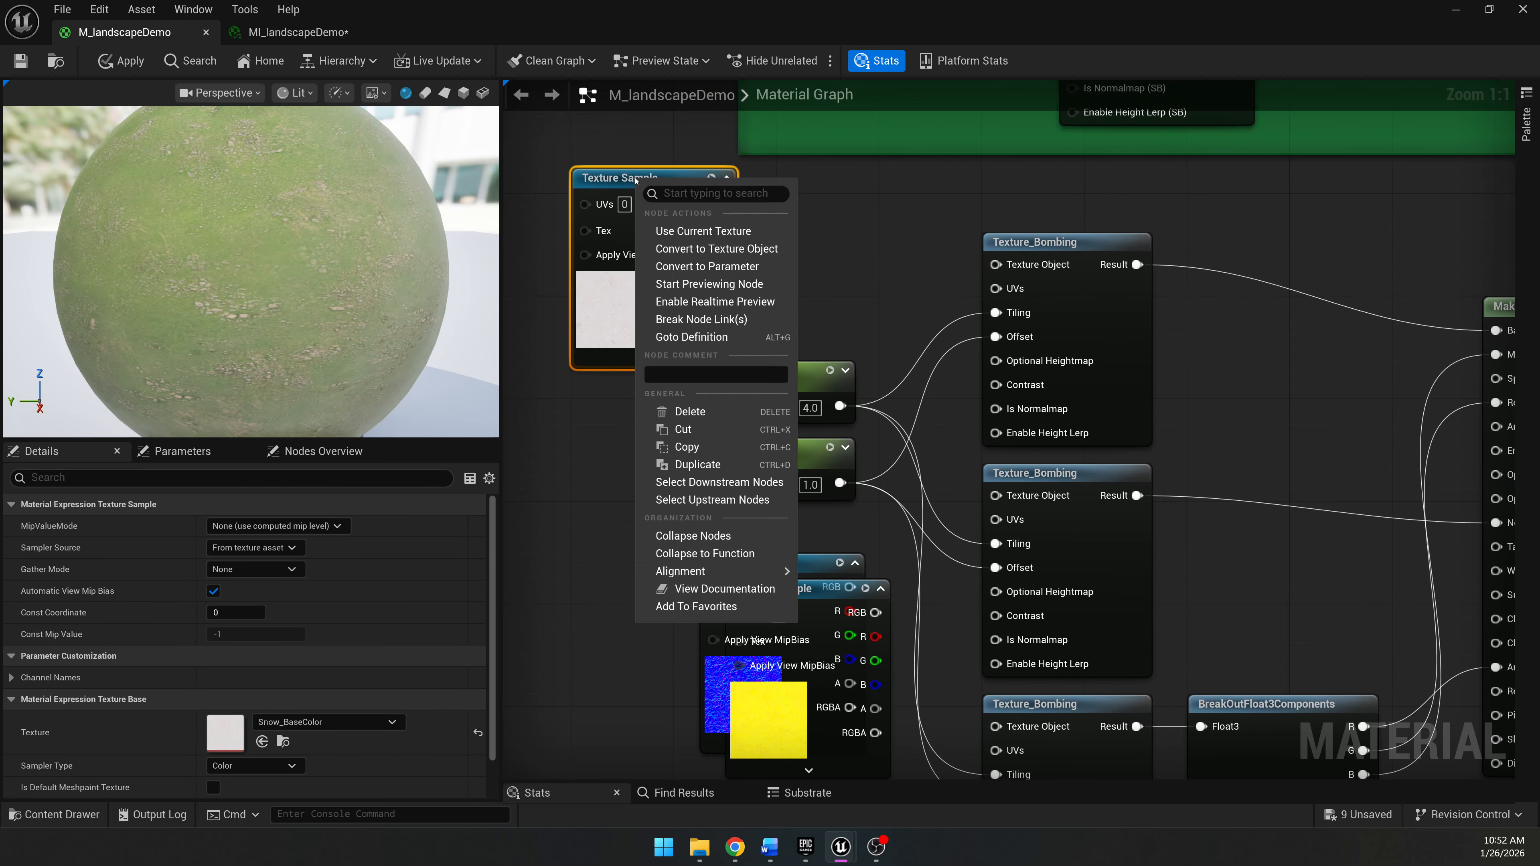
left_click(630, 180)
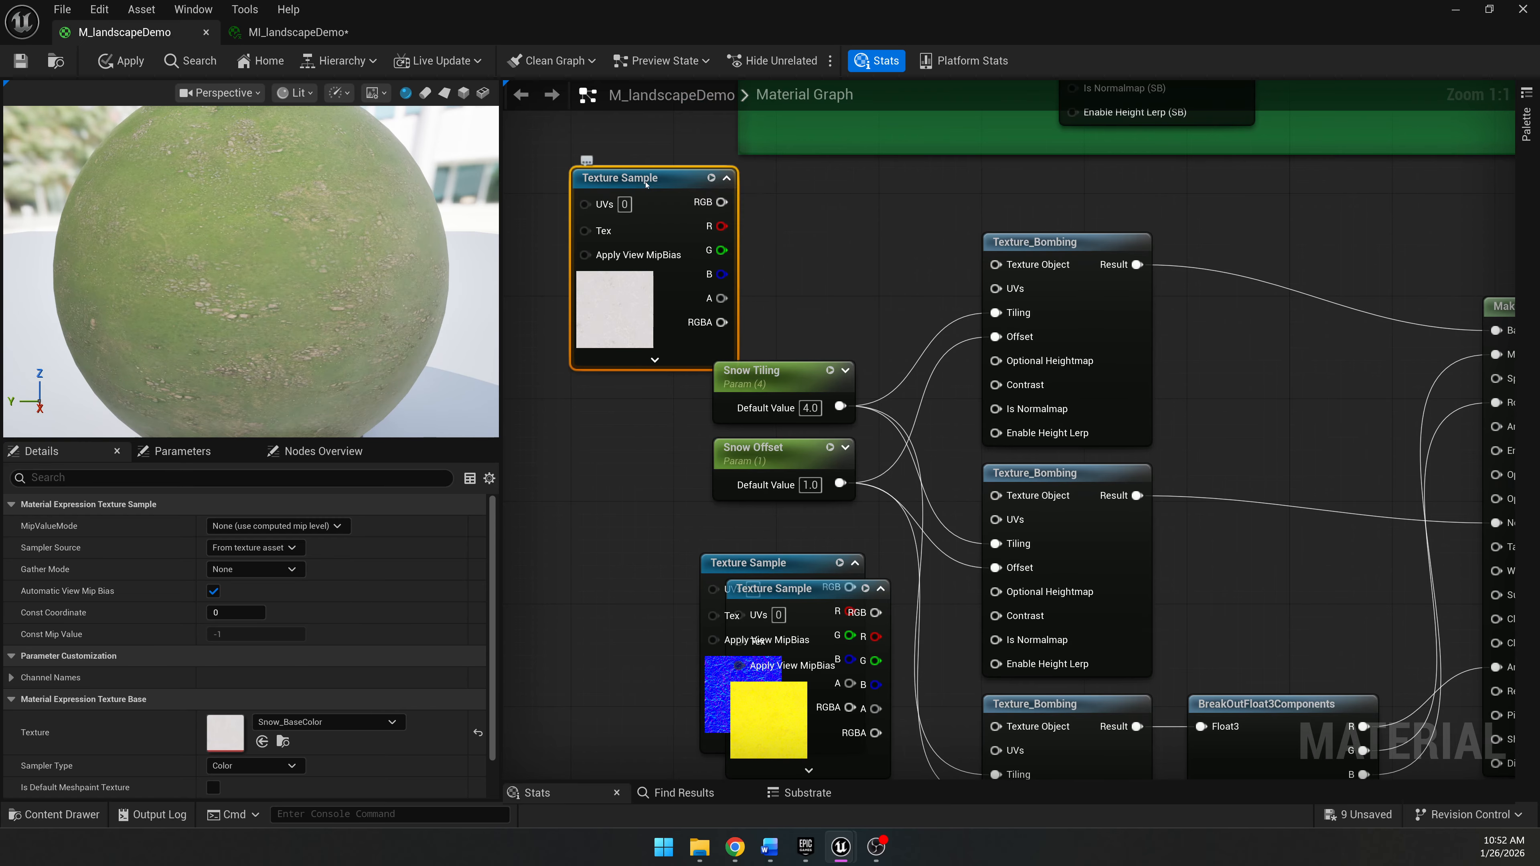
right_click(647, 182)
left_click(777, 253)
left_click_drag(614, 191, 995, 265)
left_click(914, 310)
Separate the two remaining snow samples, convert Snow_Normal to a texture object and connect it to the second Texture_Bombing node.
right_click_drag(915, 316, 930, 173)
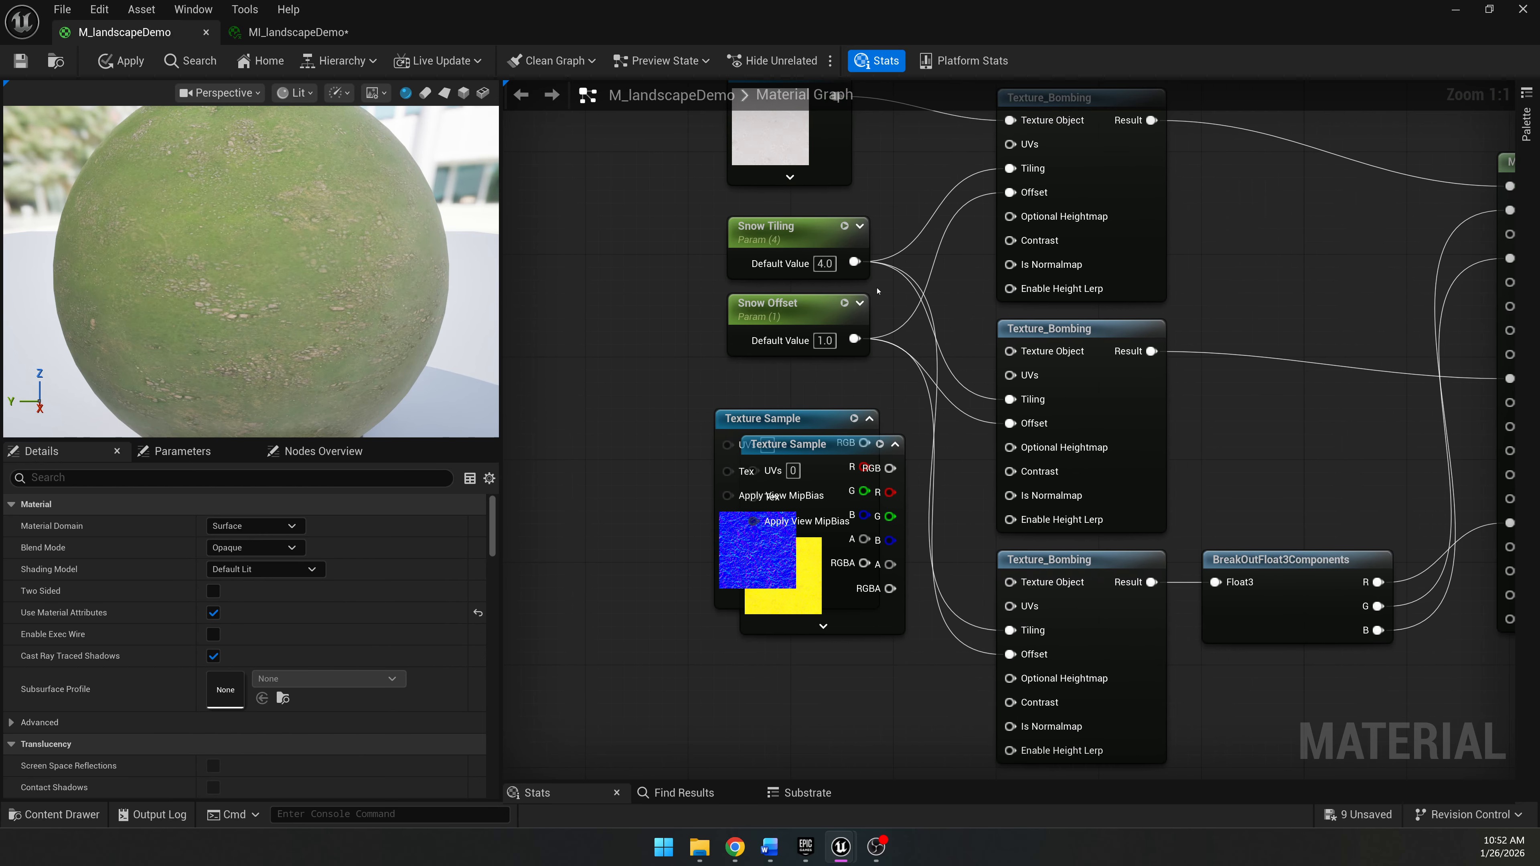
left_click_drag(784, 434, 673, 612)
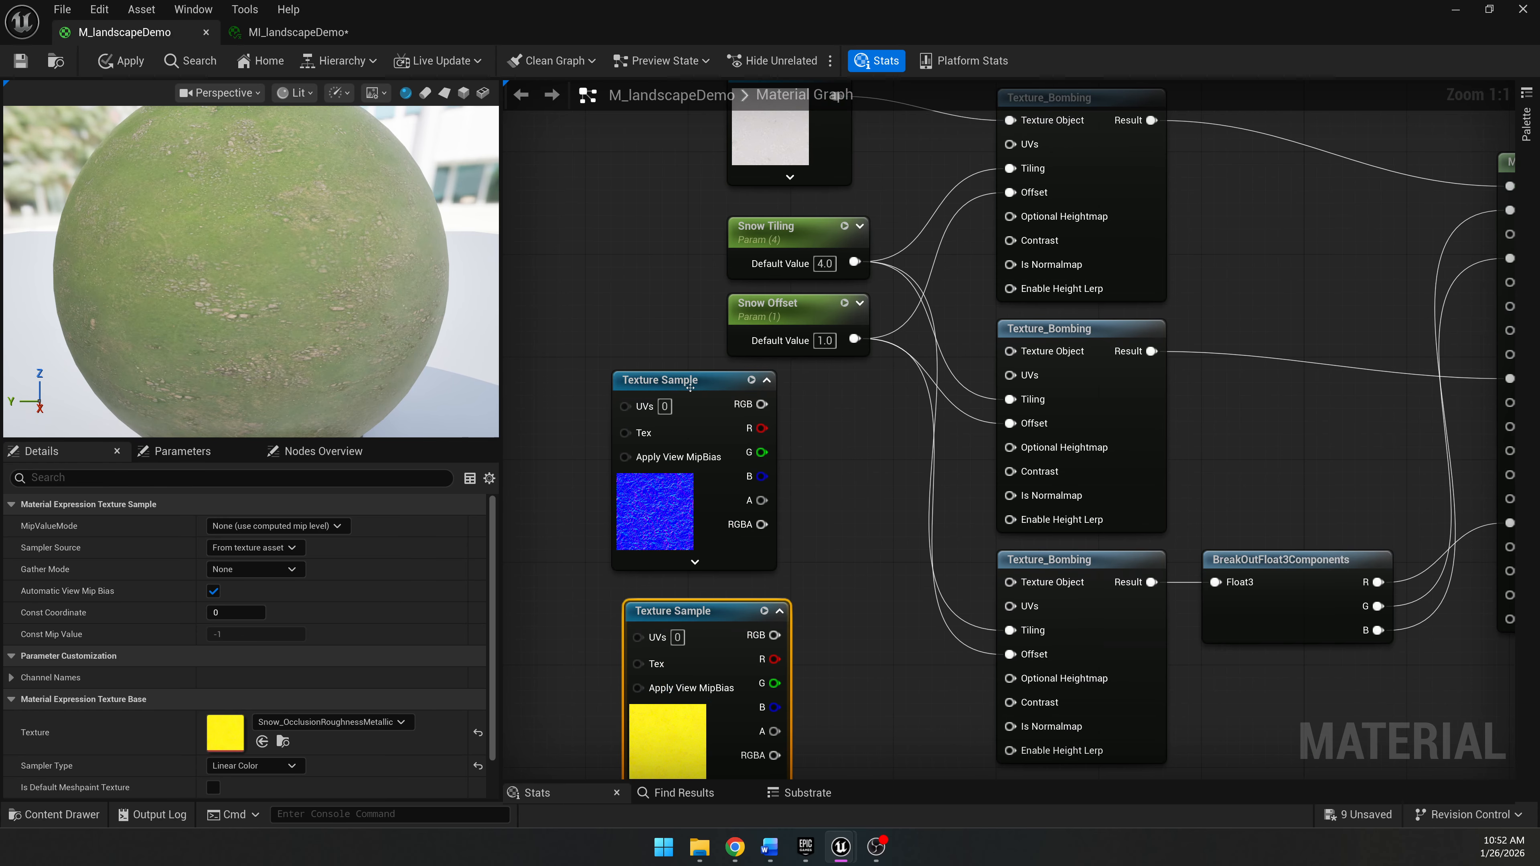
left_click(682, 387)
right_click(682, 387)
left_click(728, 455)
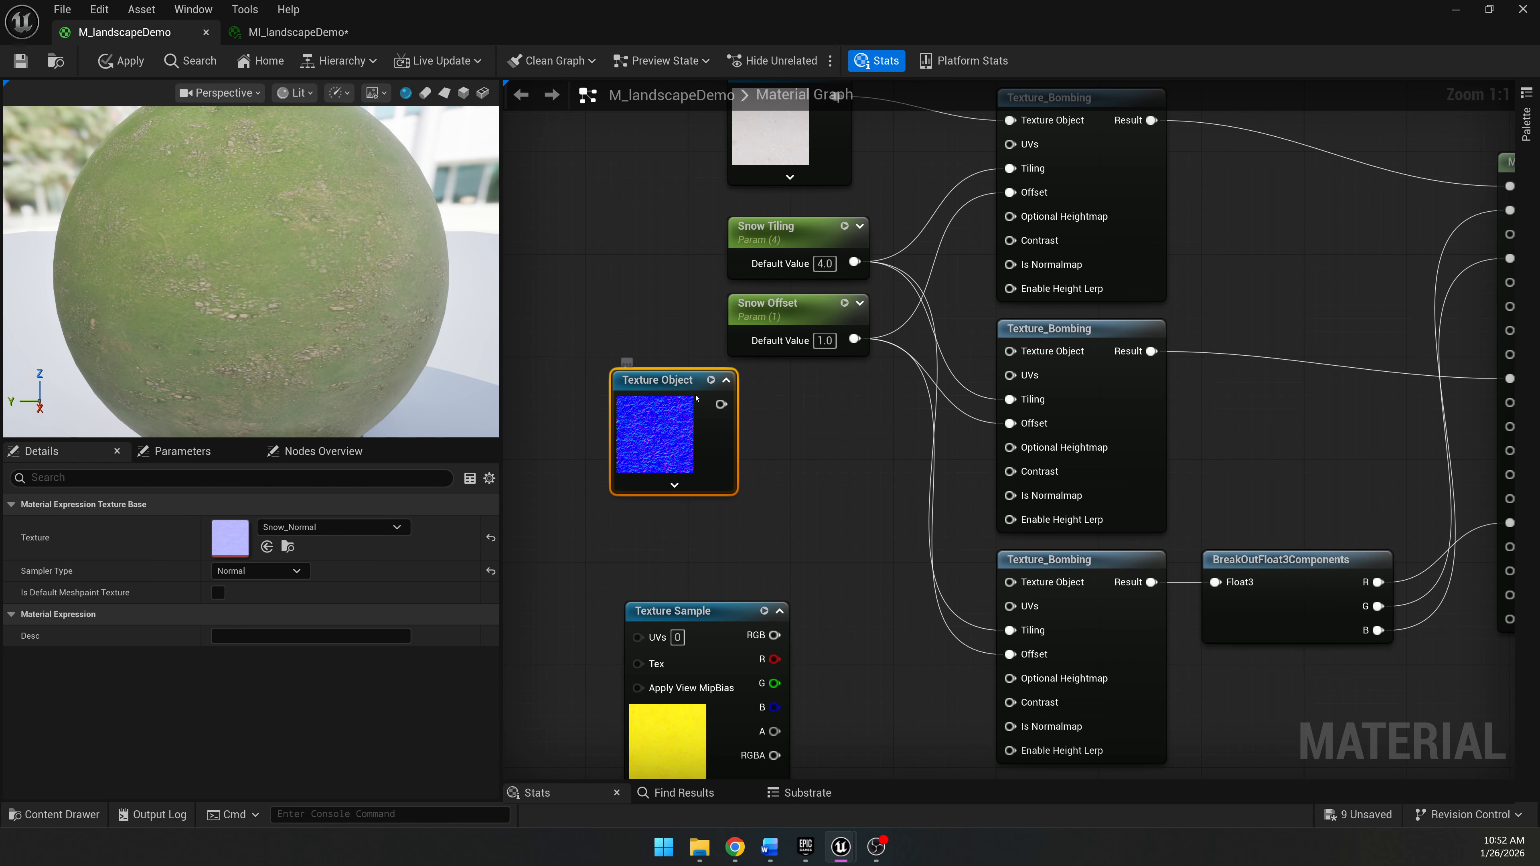
left_click_drag(665, 388, 1011, 354)
Convert the Snow_OcclusionRoughnessMetallic sample to a texture object and connect it to the third Texture_Bombing node.
right_click_drag(910, 606, 887, 372)
left_click(696, 379)
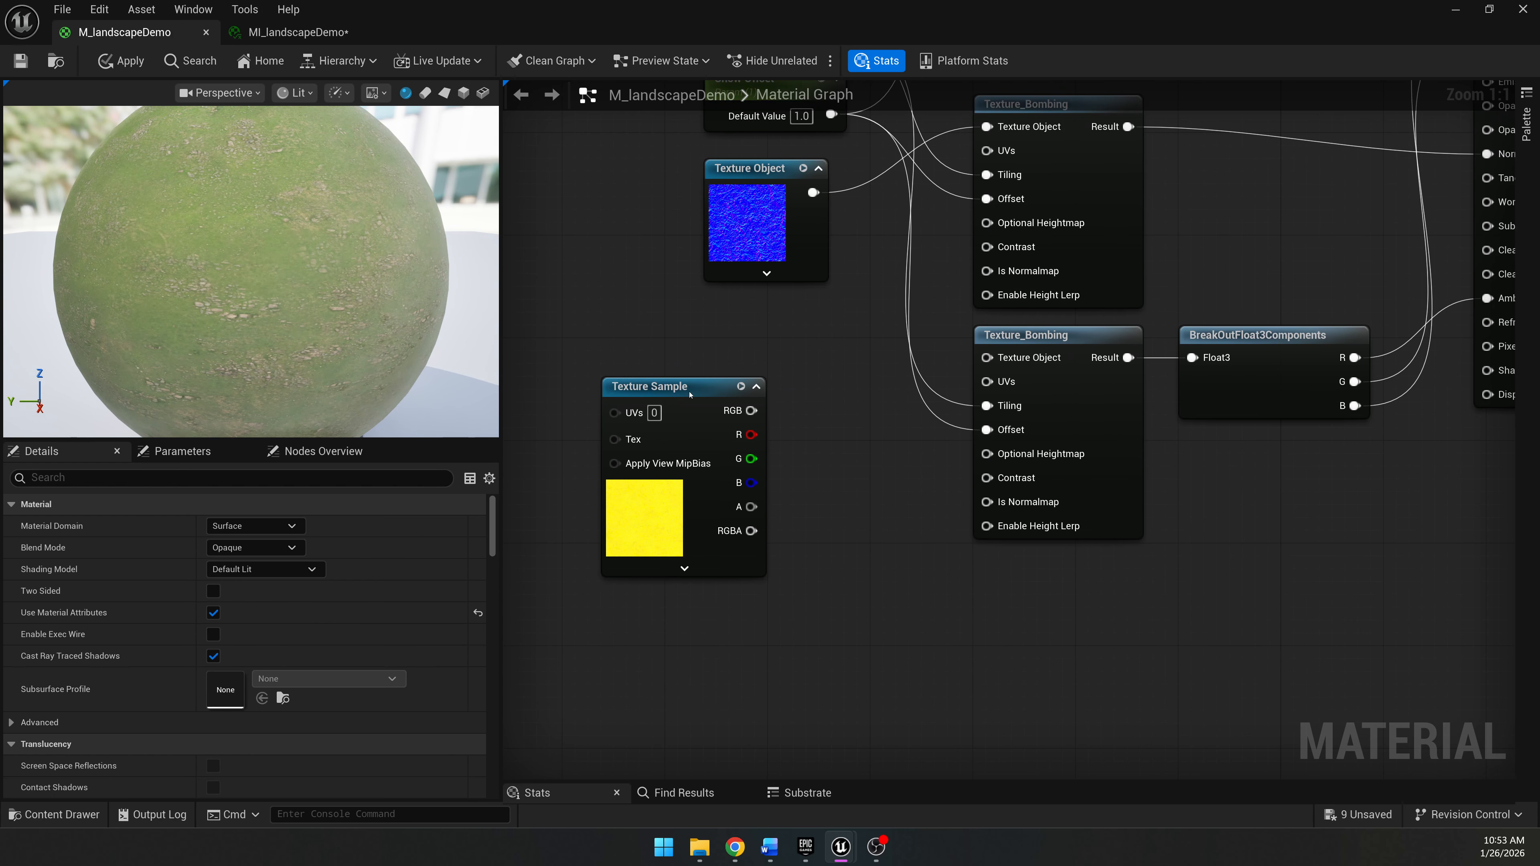
right_click(696, 379)
left_click(767, 478)
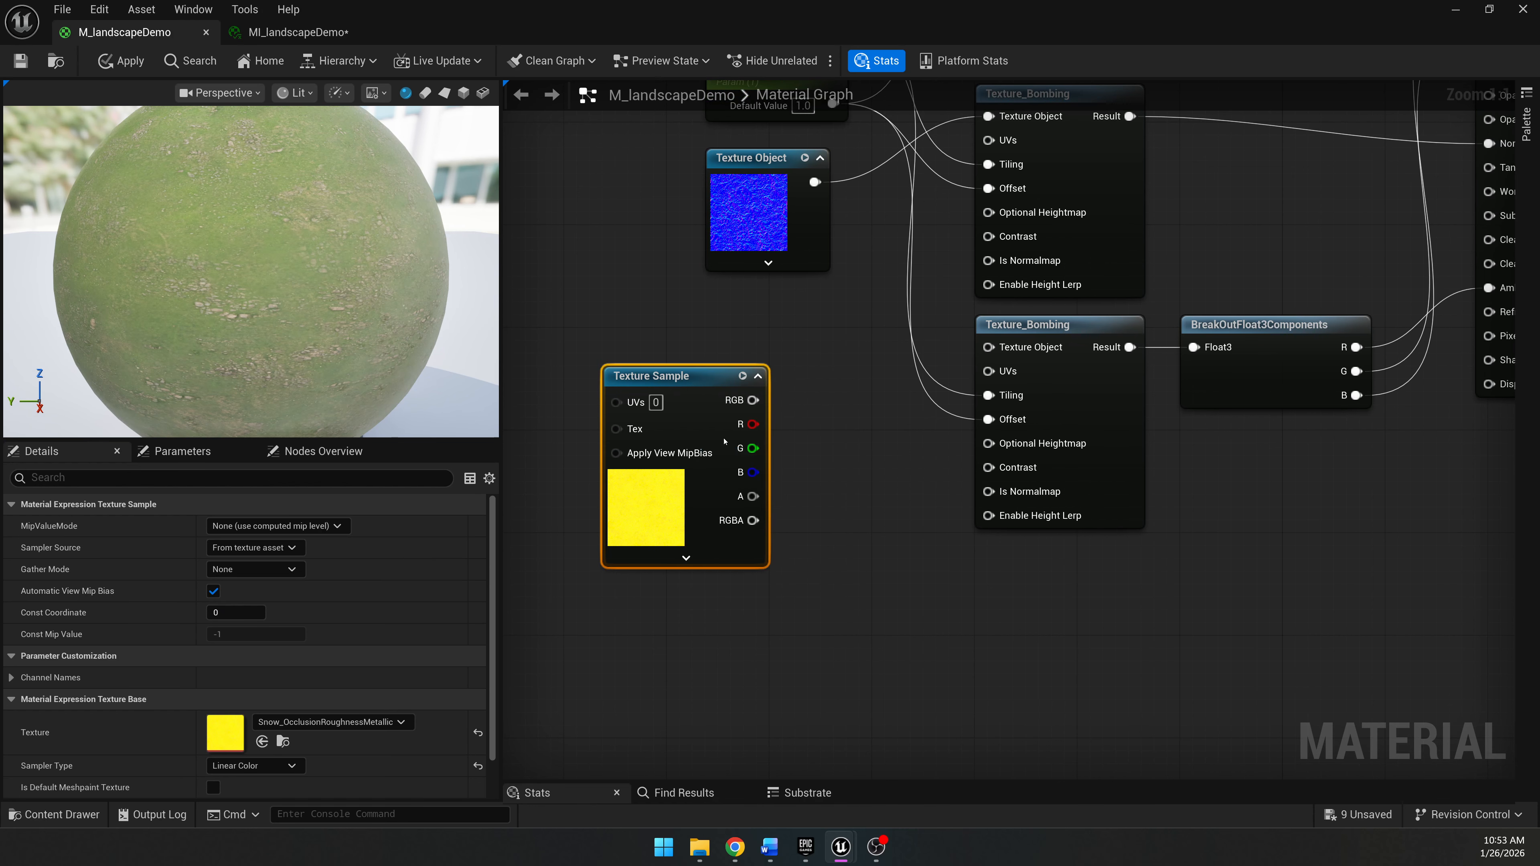
left_click_drag(673, 380, 1003, 349)
left_click(1241, 532)
Shift all the snow nodes together slightly to the right, beneath the Grass comment group.
scroll(1243, 529, "down", 1)
right_click_drag(1243, 528, 979, 740)
scroll(1053, 398, "down", 2)
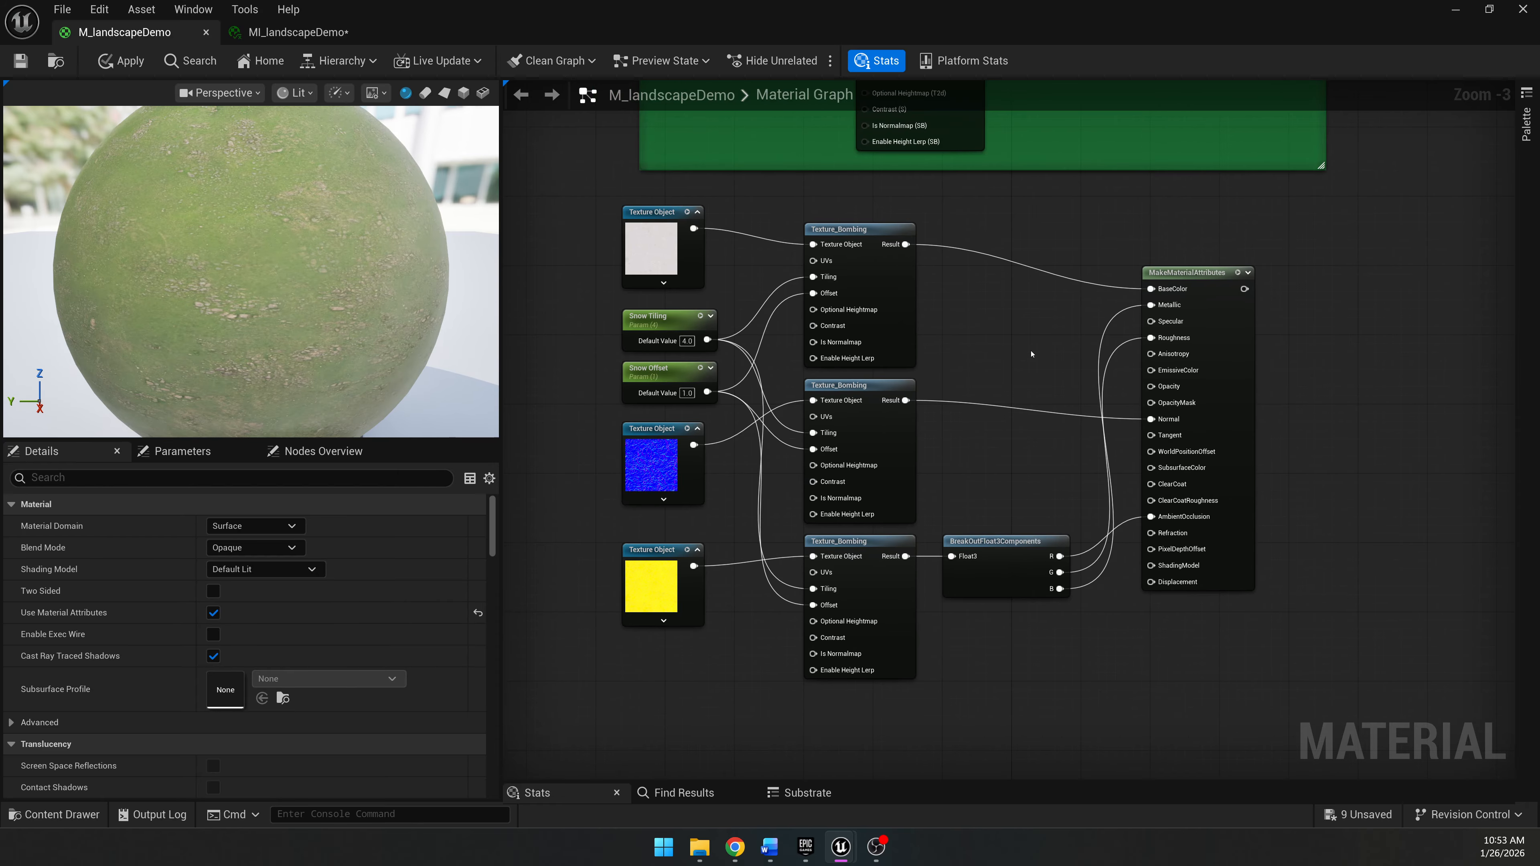
scroll(1030, 354, "down", 3)
scroll(1078, 338, "up", 1)
left_click_drag(818, 292, 1135, 541)
mouse_move(1192, 323)
left_mouse_down()
mouse_move(1240, 320)
mouse_move(1217, 328)
left_mouse_up()
left_click(1291, 298)
Enclose all the snow nodes in a comment titled Snow and align it beneath the Grass comment.
left_click_drag(880, 274, 1282, 619)
key("c")
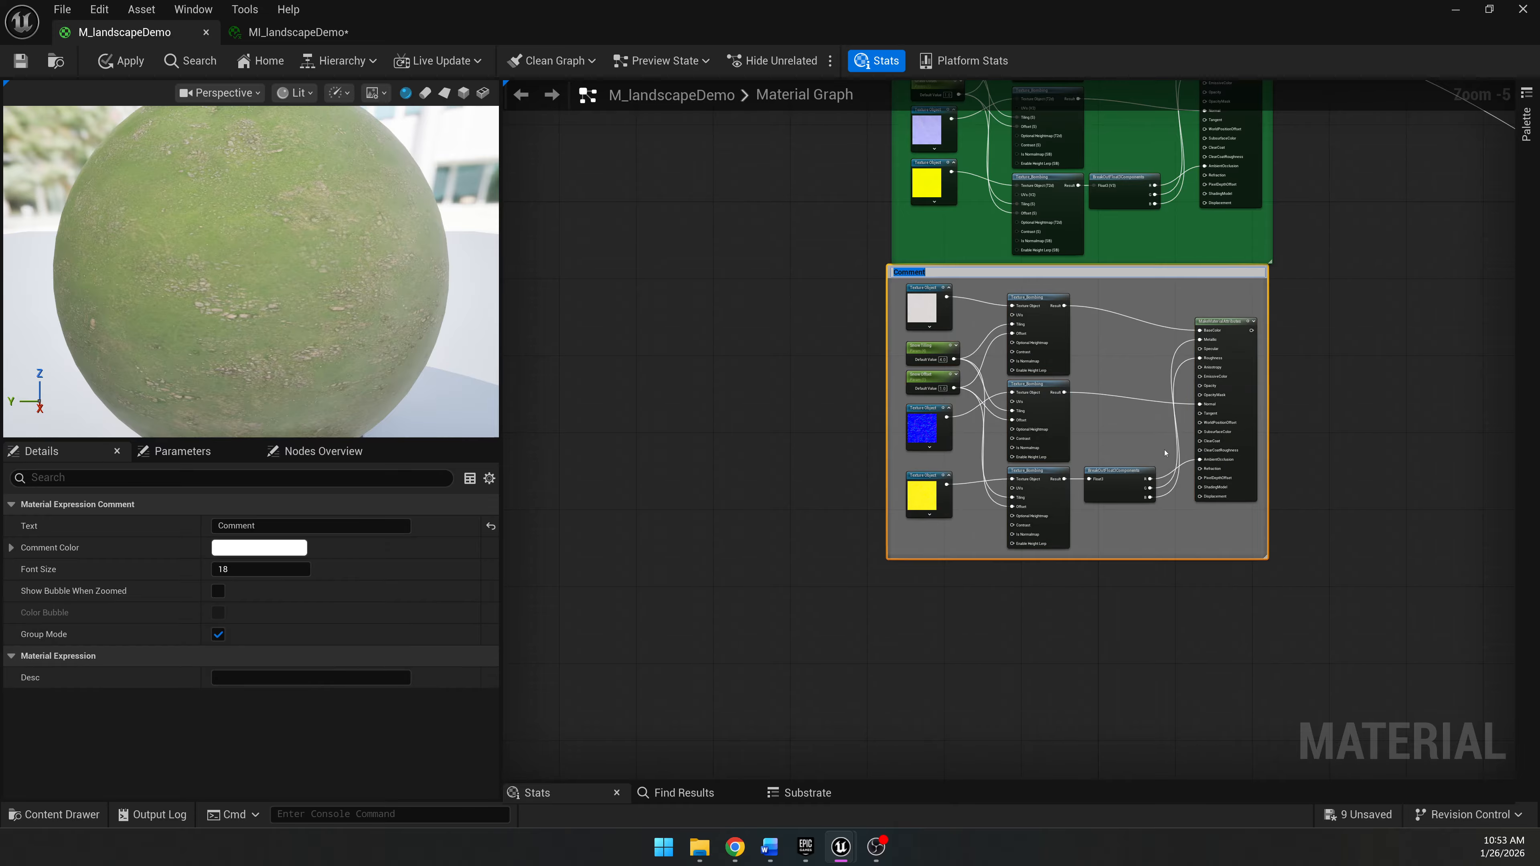
type("Snow")
key("Return")
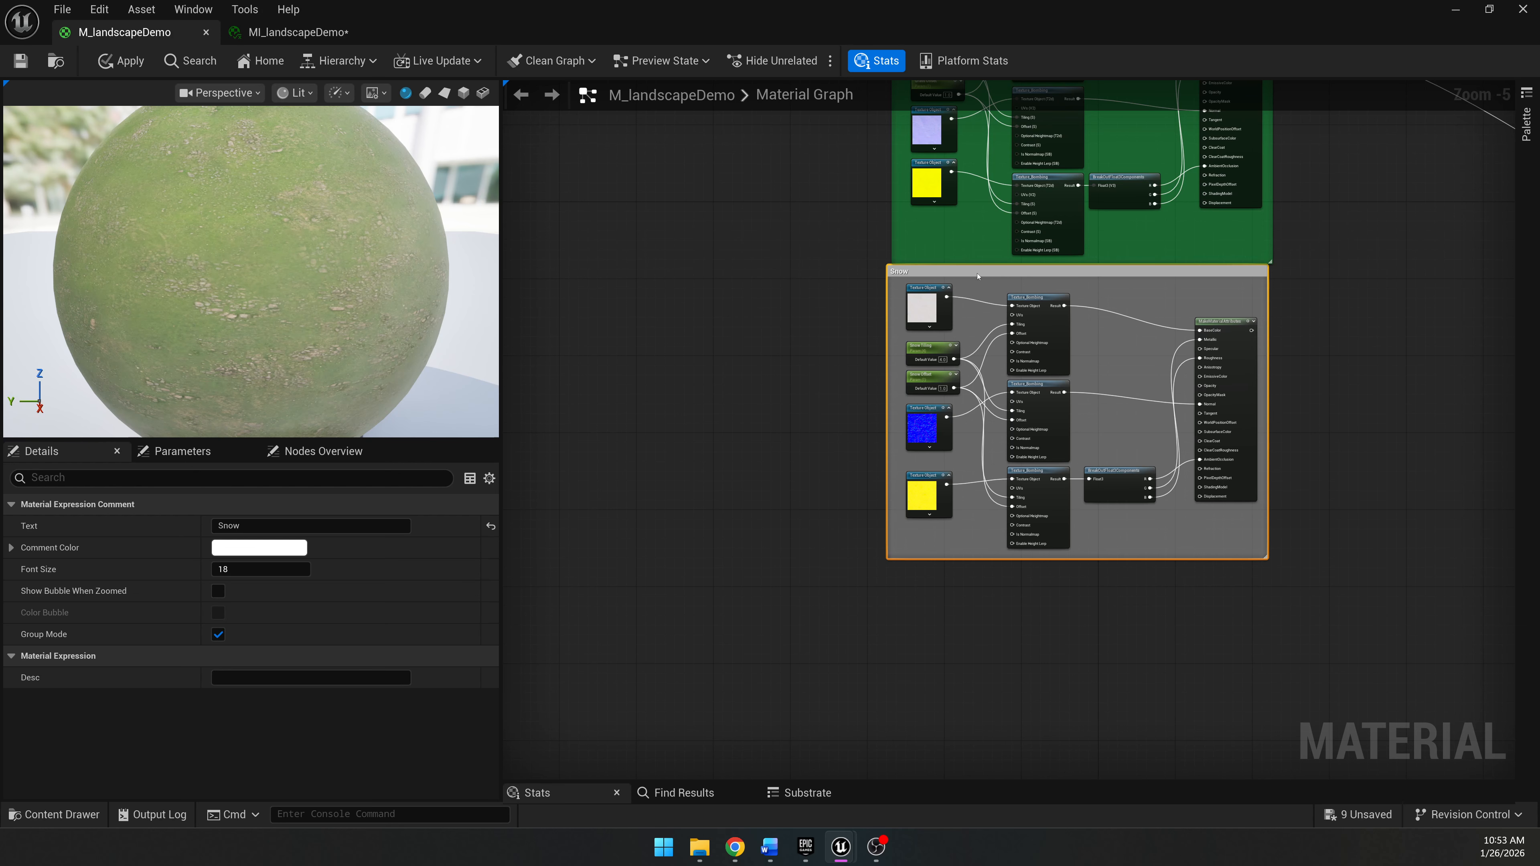
left_click_drag(974, 268, 979, 274)
left_click(1330, 377)
Move the M_landscapeDemo output node closer to the Grass and Snow comment groups.
right_click_drag(1352, 318, 979, 451)
scroll(1128, 520, "down", 1)
right_click_drag(1141, 515, 1022, 456)
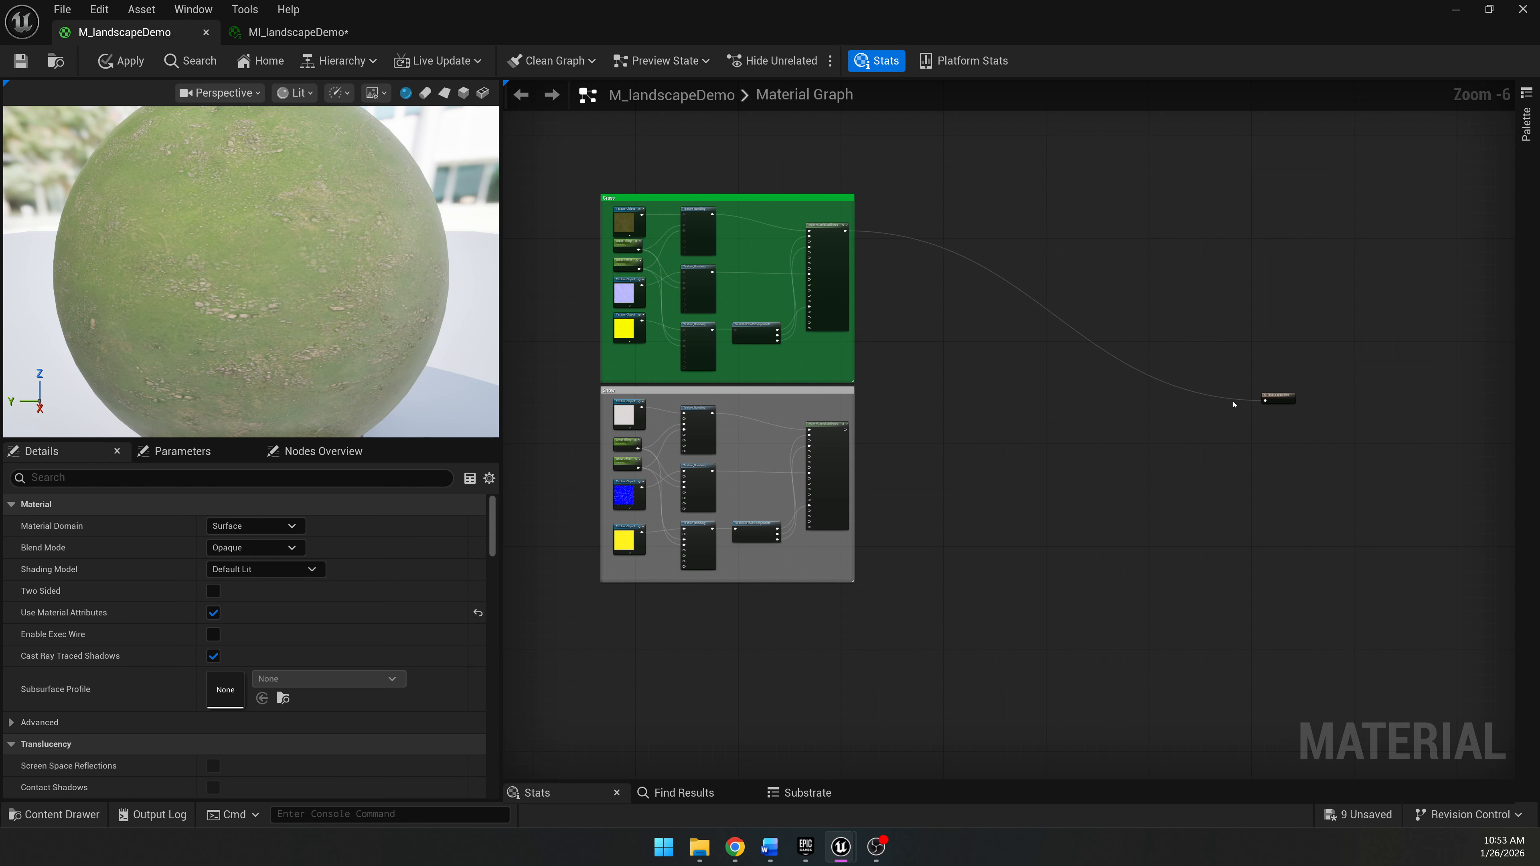
left_click_drag(1278, 397, 1148, 378)
scroll(1087, 423, "up", 2)
scroll(1224, 340, "up", 2)
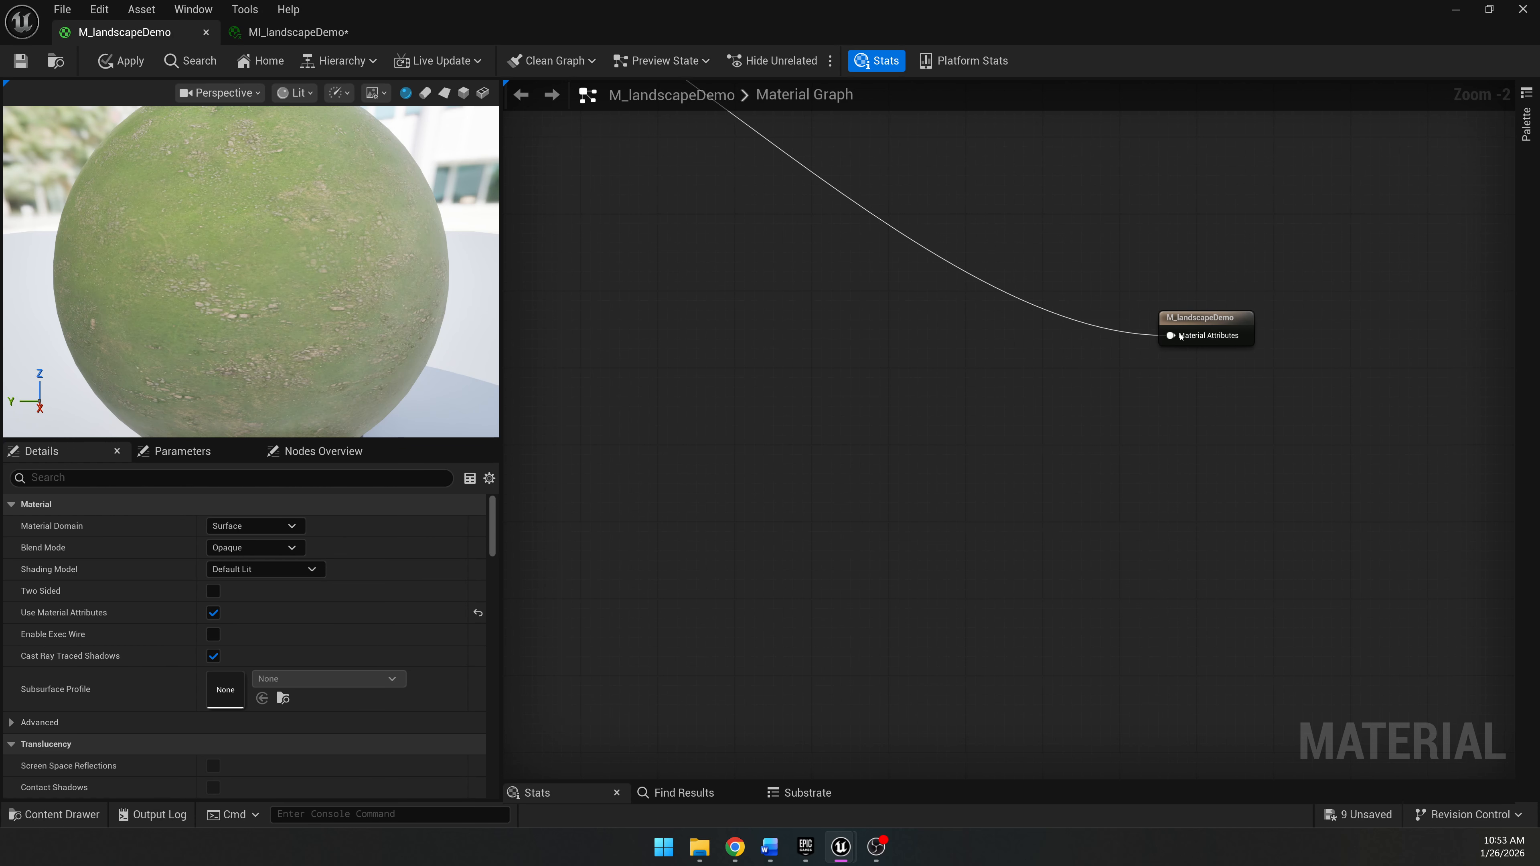
scroll(943, 422, "down", 2)
right_click_drag(852, 431, 1176, 491)
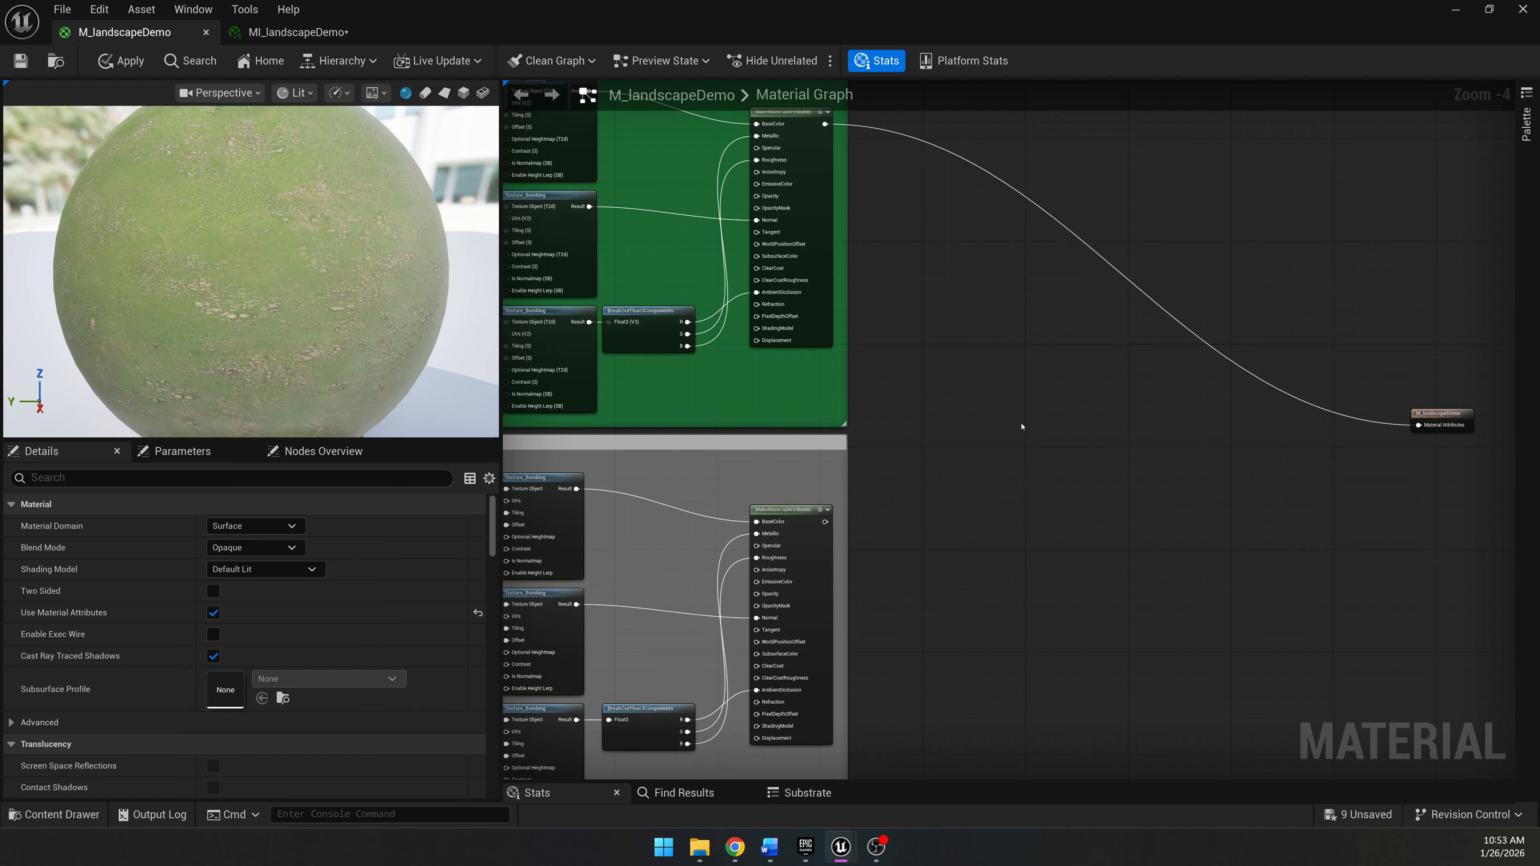
right_click_drag(1042, 463, 953, 425)
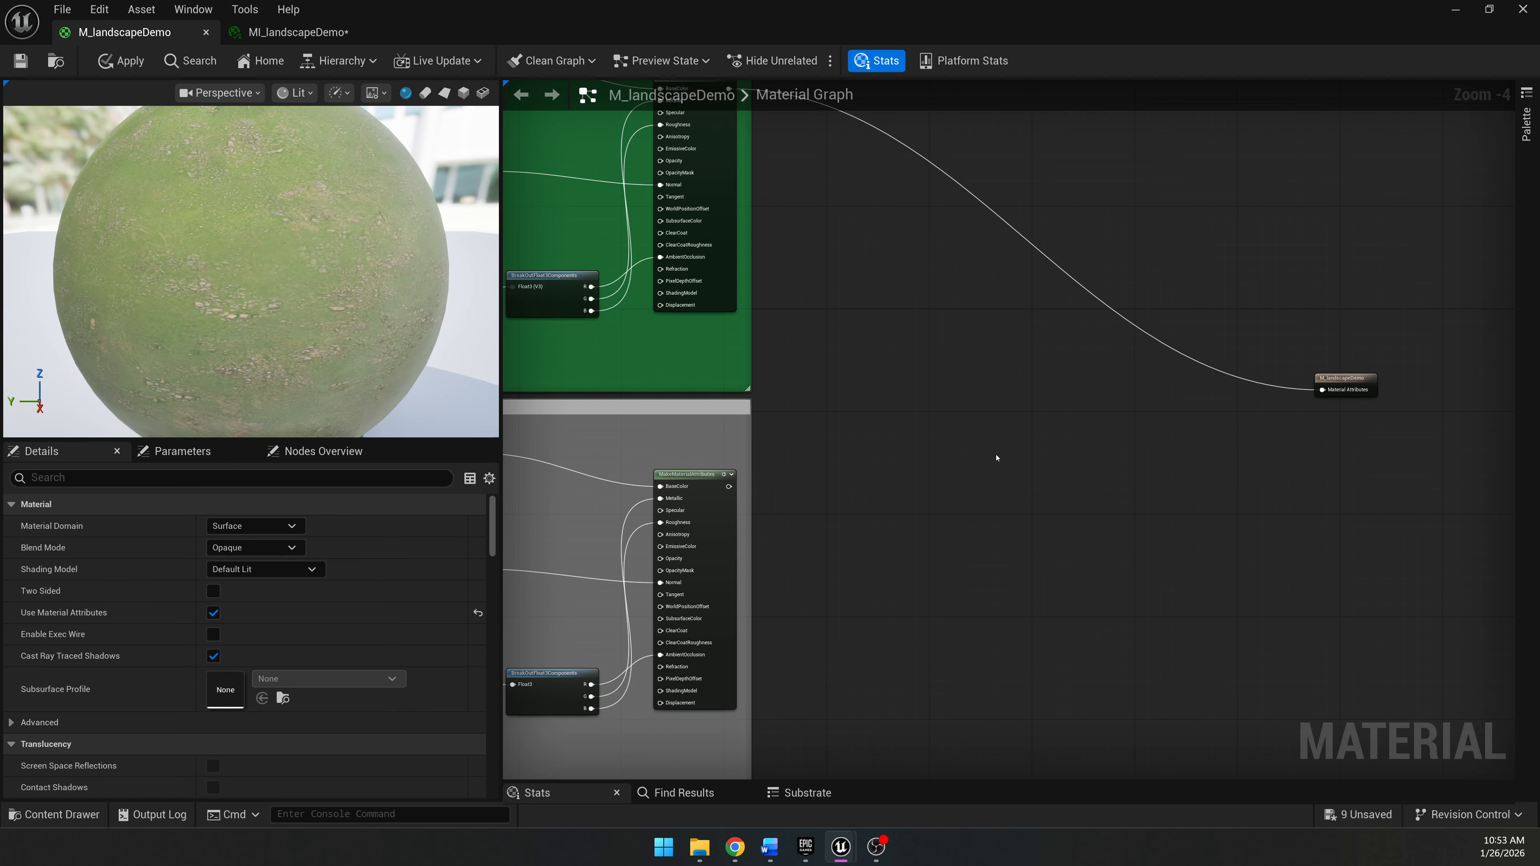
Add a World Position node in the empty graph area beside the grass and grey comment groups.
right_click(956, 452)
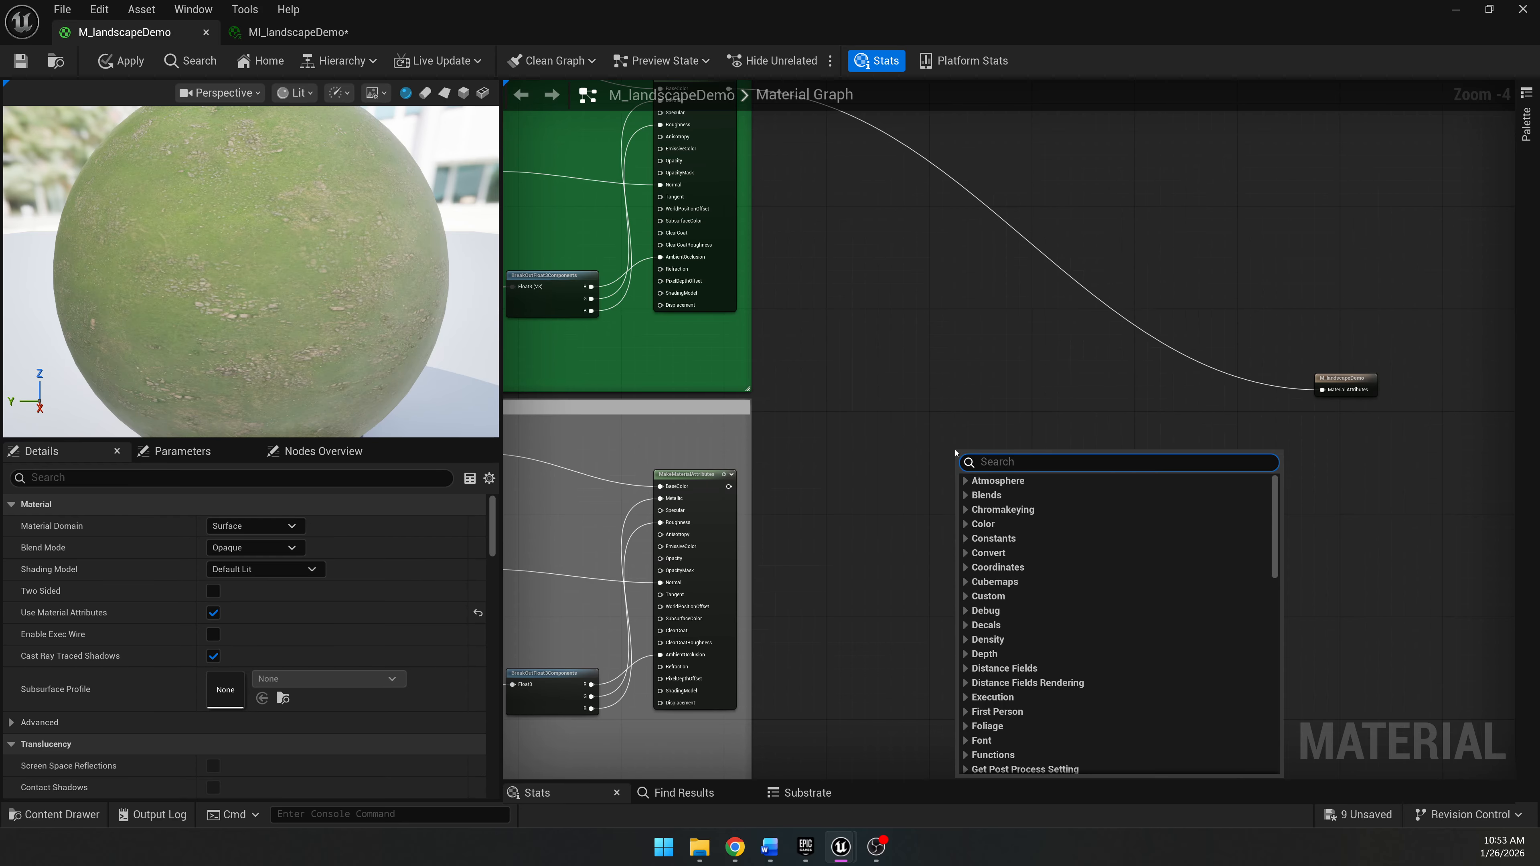
type("world")
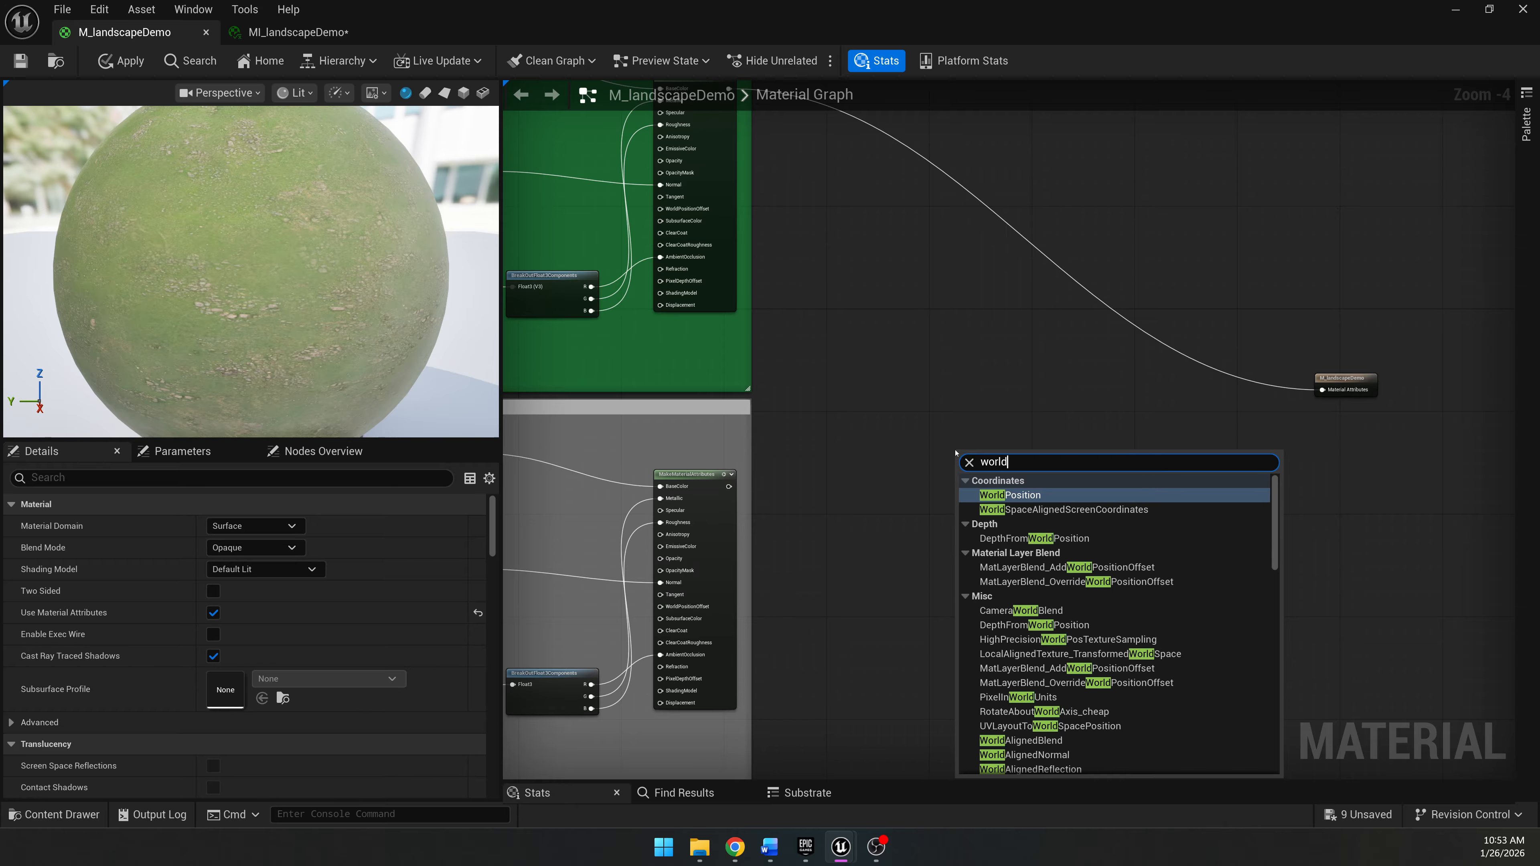
key("Return")
scroll(1056, 509, "up", 3)
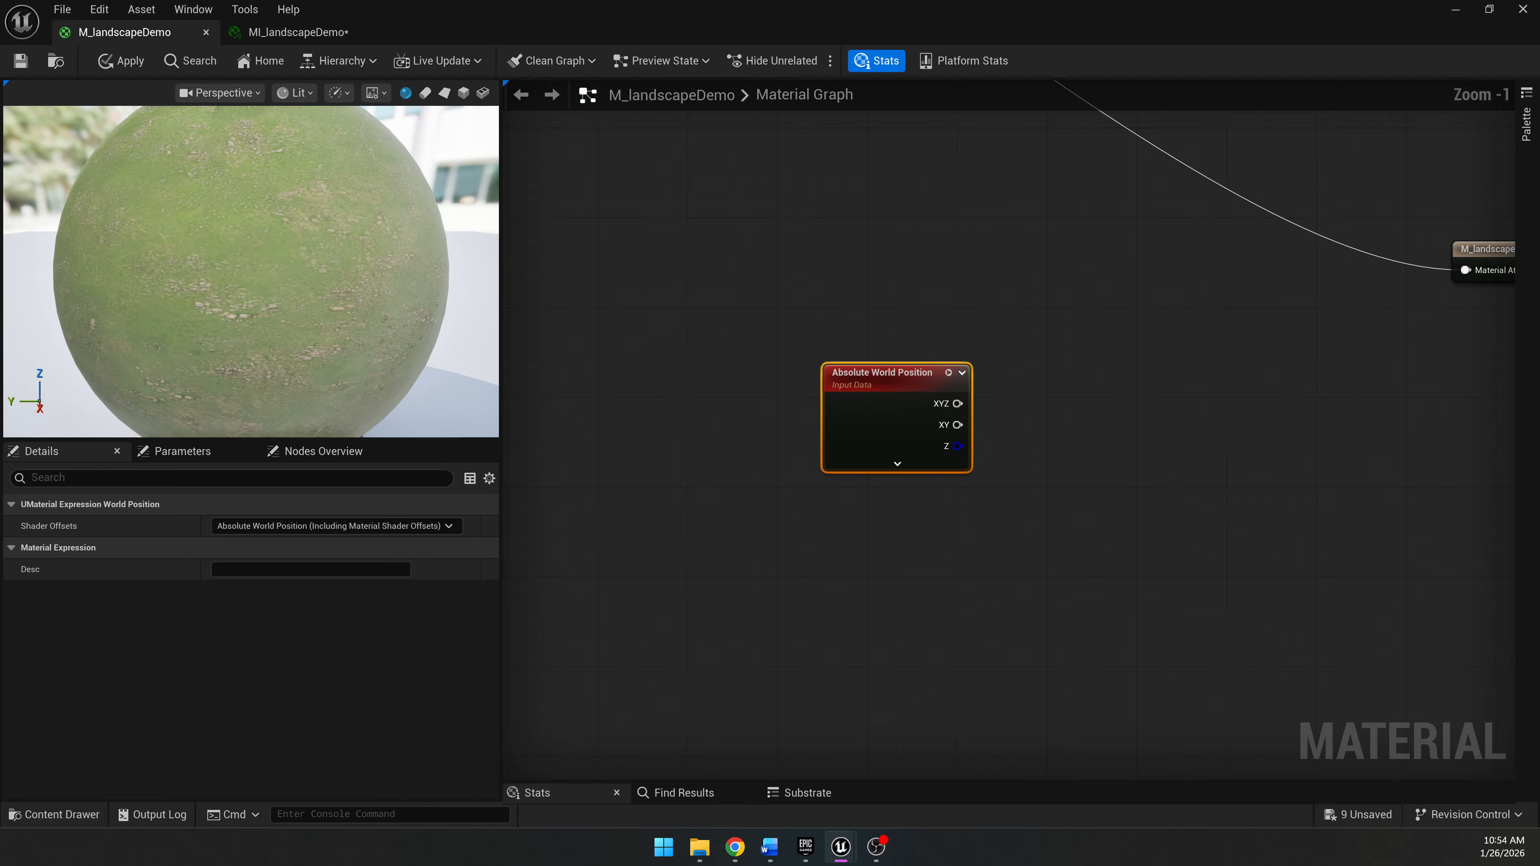
right_click_drag(1056, 509, 1304, 600)
left_click_drag(1137, 465, 914, 319)
left_click(924, 489)
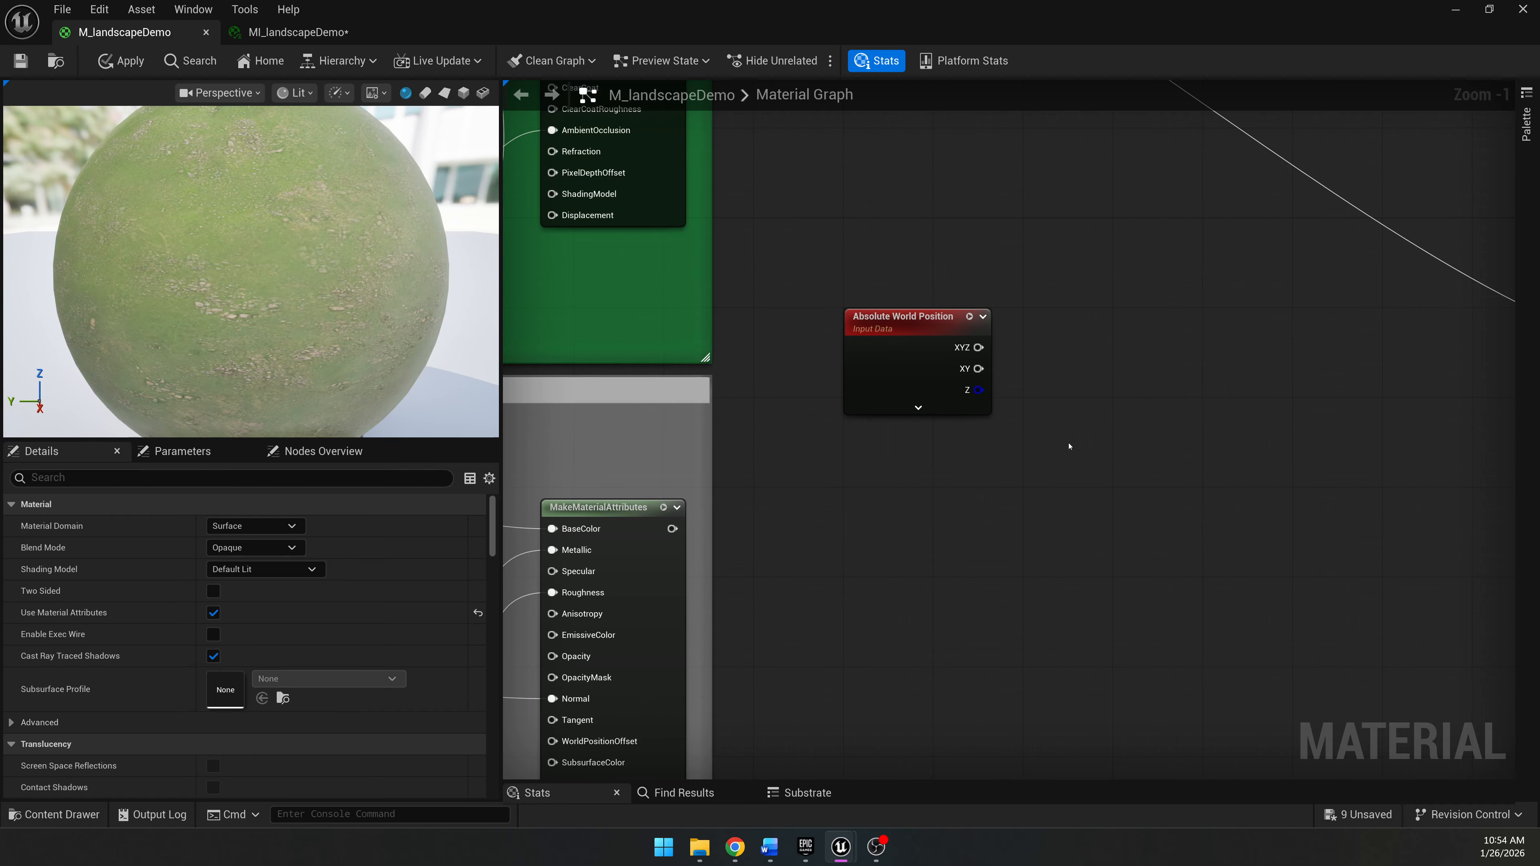
left_click(1058, 435)
left_click(1133, 454)
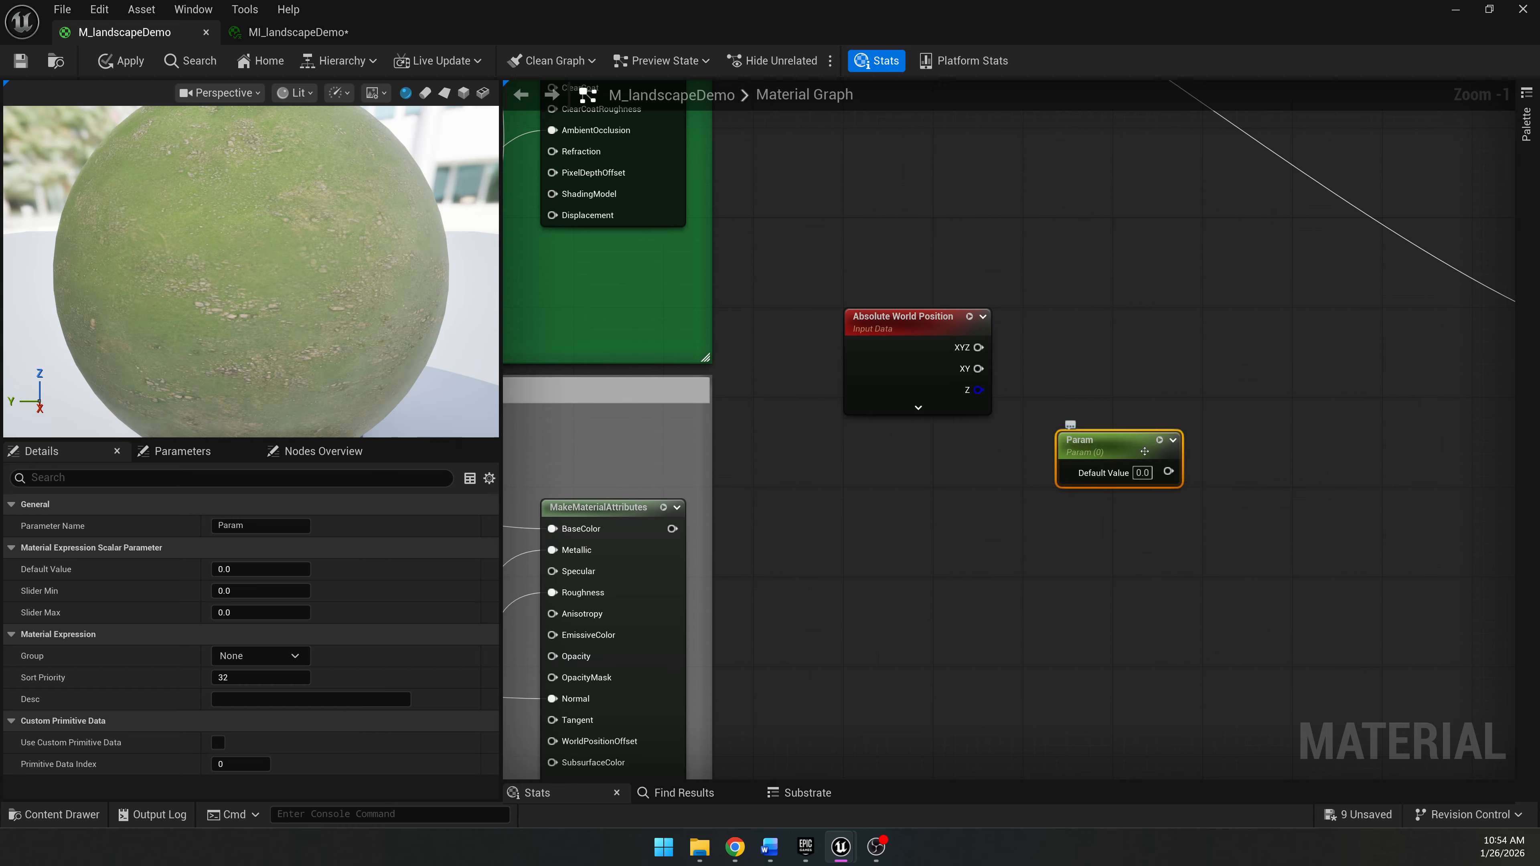
key("Delete")
Add a Subtract node beside the Absolute World Position node and connect the Z output to its A input.
right_click(1101, 420)
type("subs")
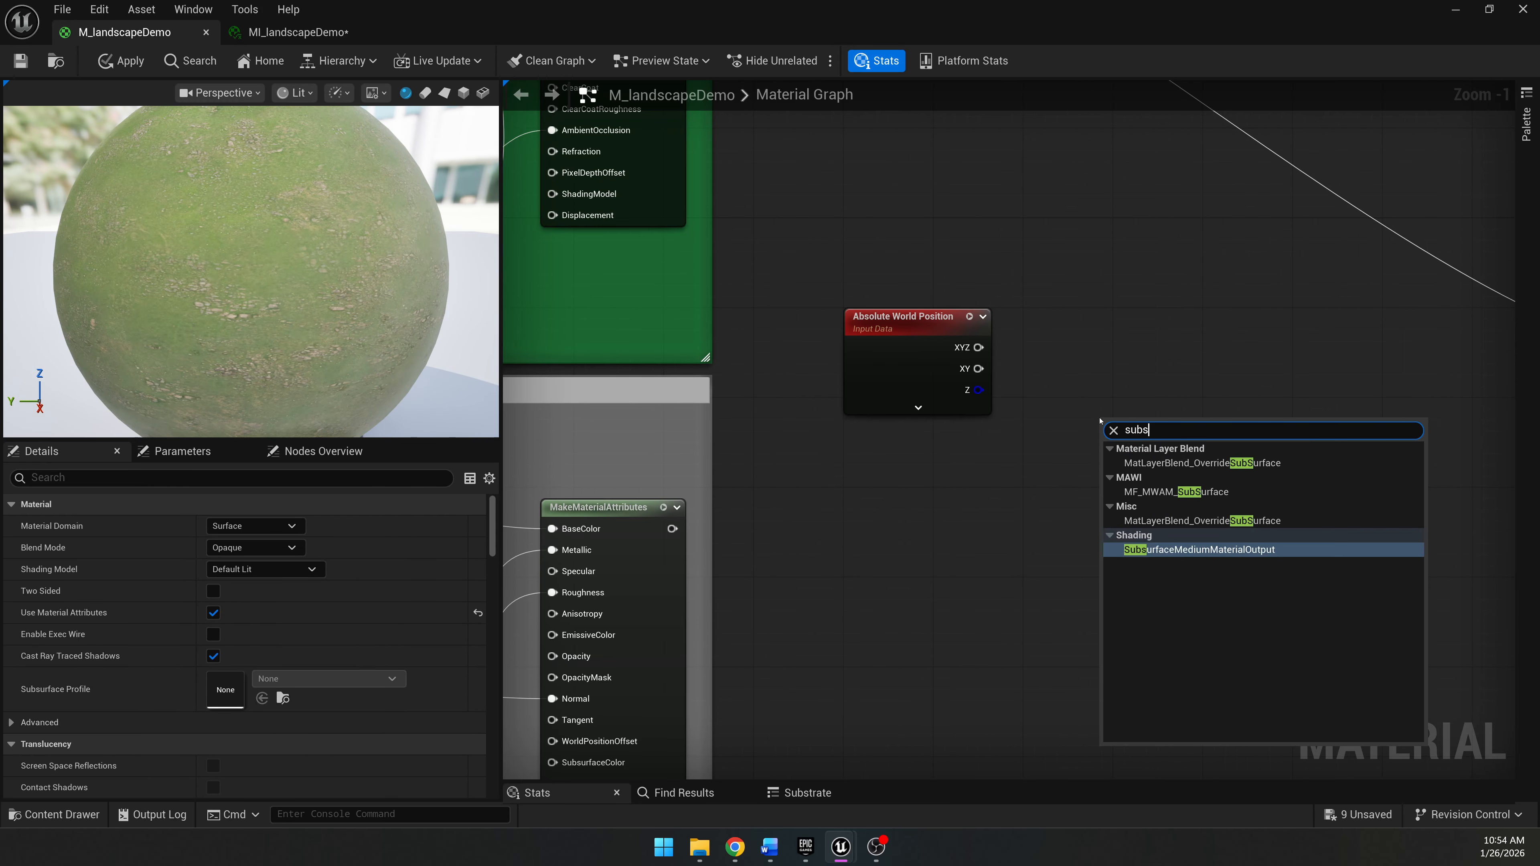
key("BackSpace")
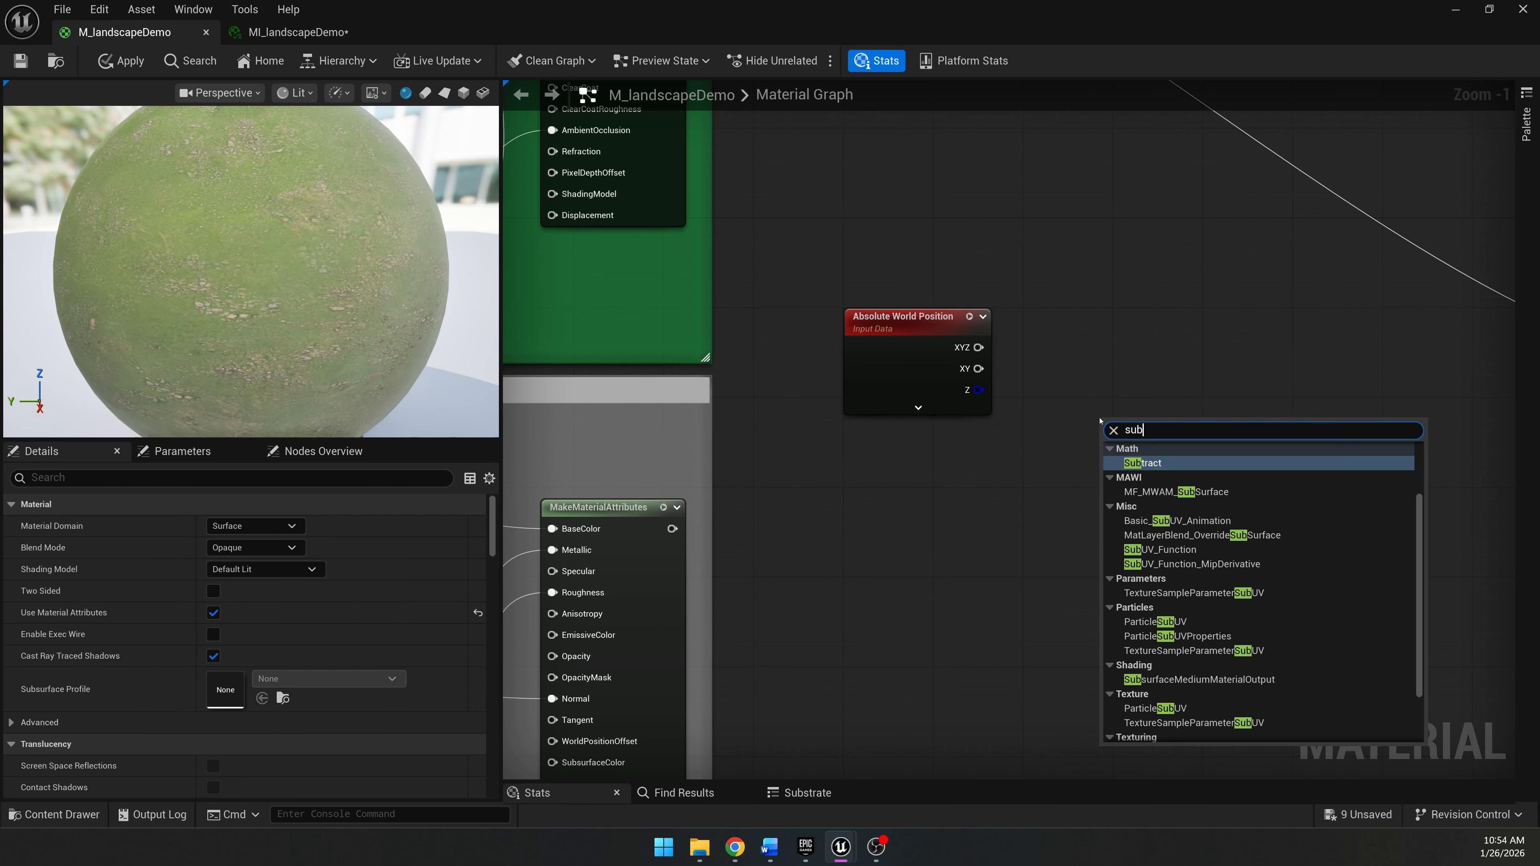
key("Return")
left_click(965, 539)
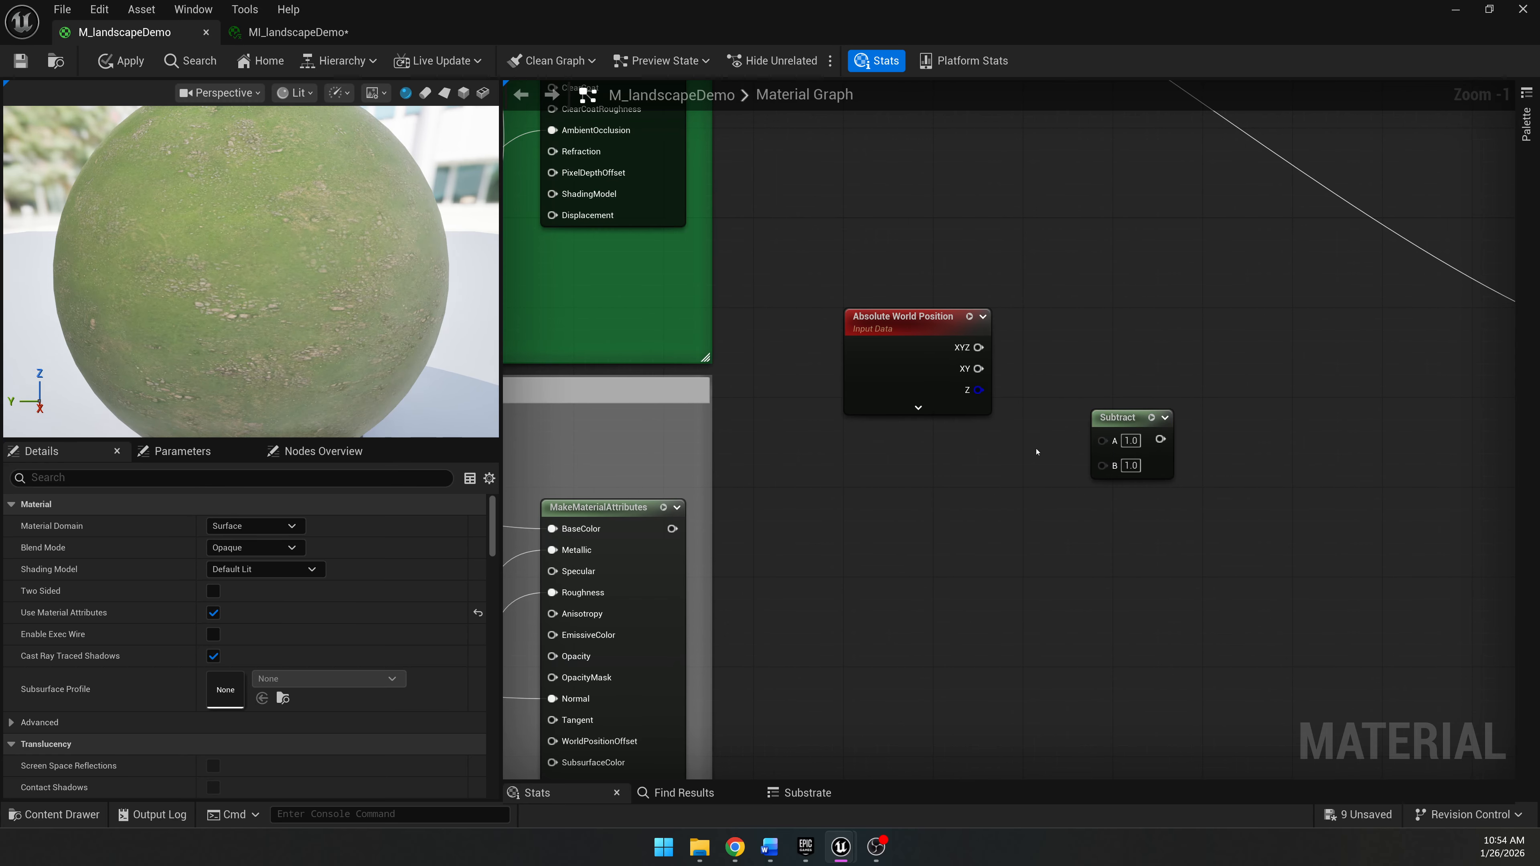
left_click_drag(977, 390, 1102, 440)
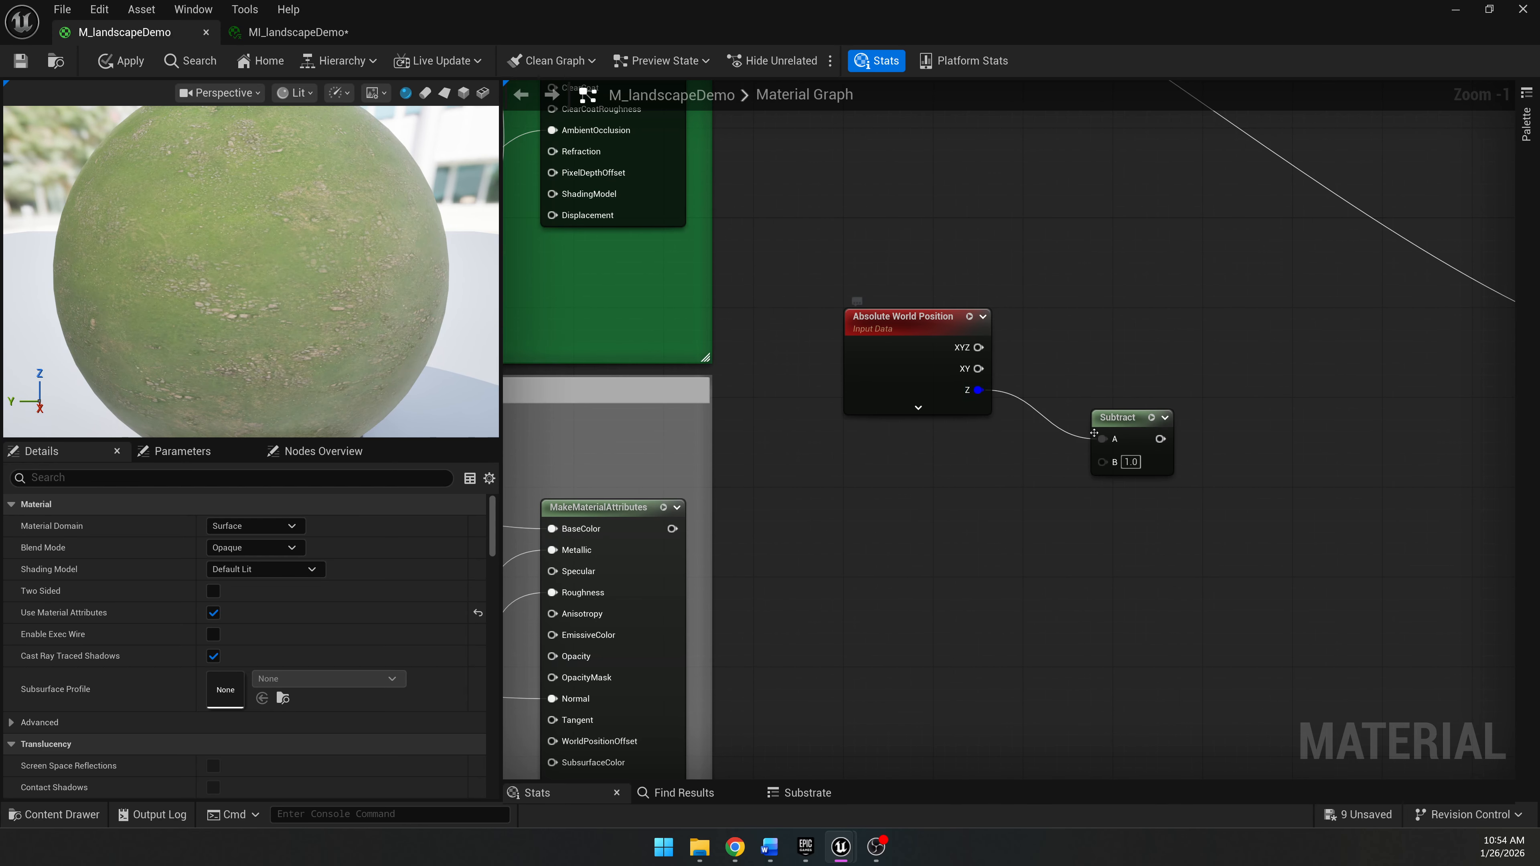
Promote the Subtract node's B input to a parameter named "Snow Grass Blend Height" and place it below Absolute World Position.
scroll(908, 531, "up", 1)
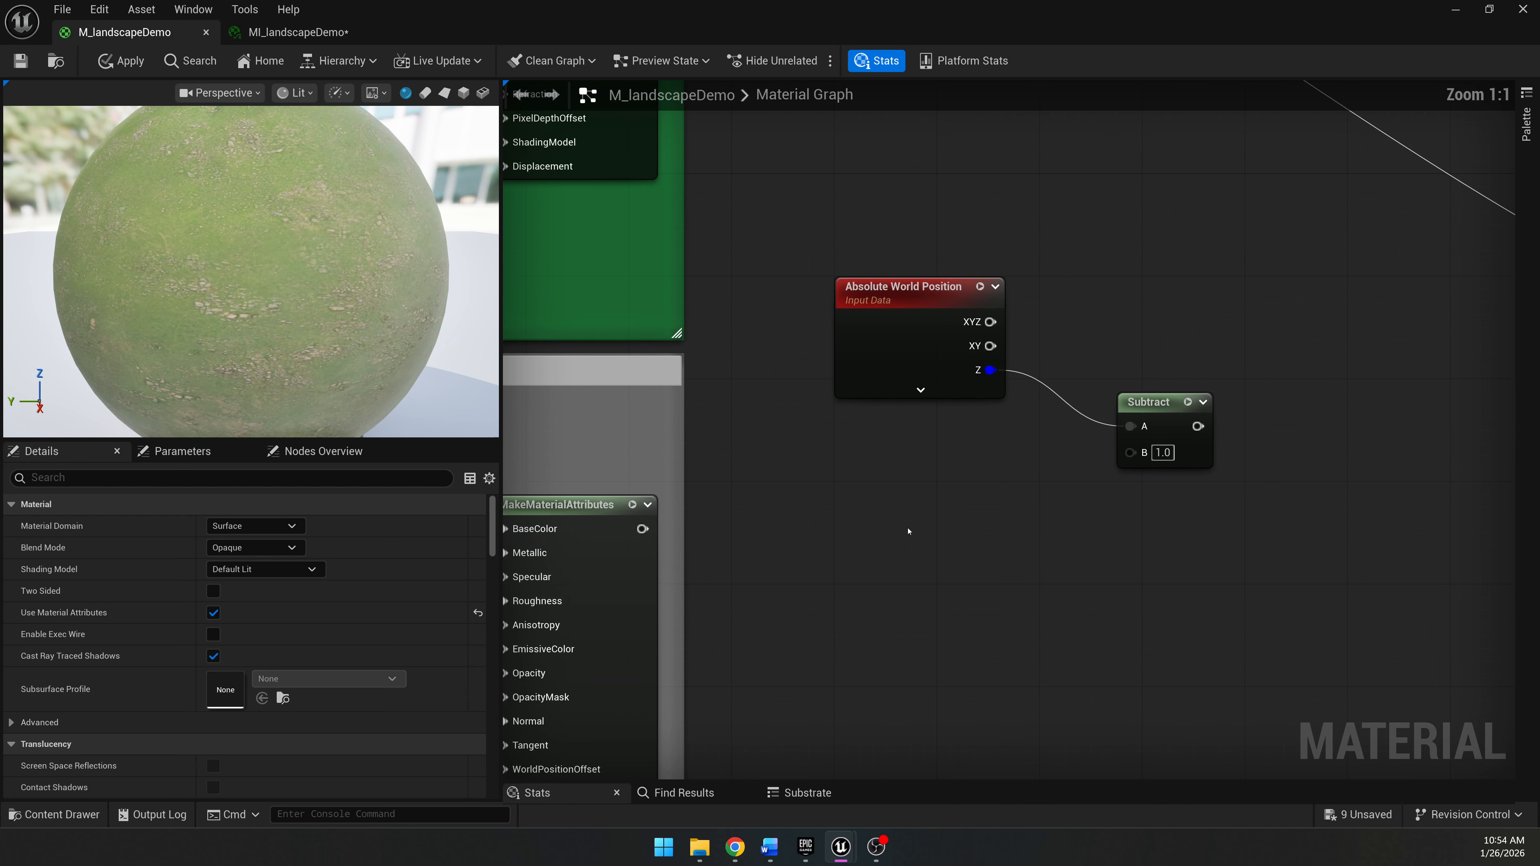
right_click(1143, 459)
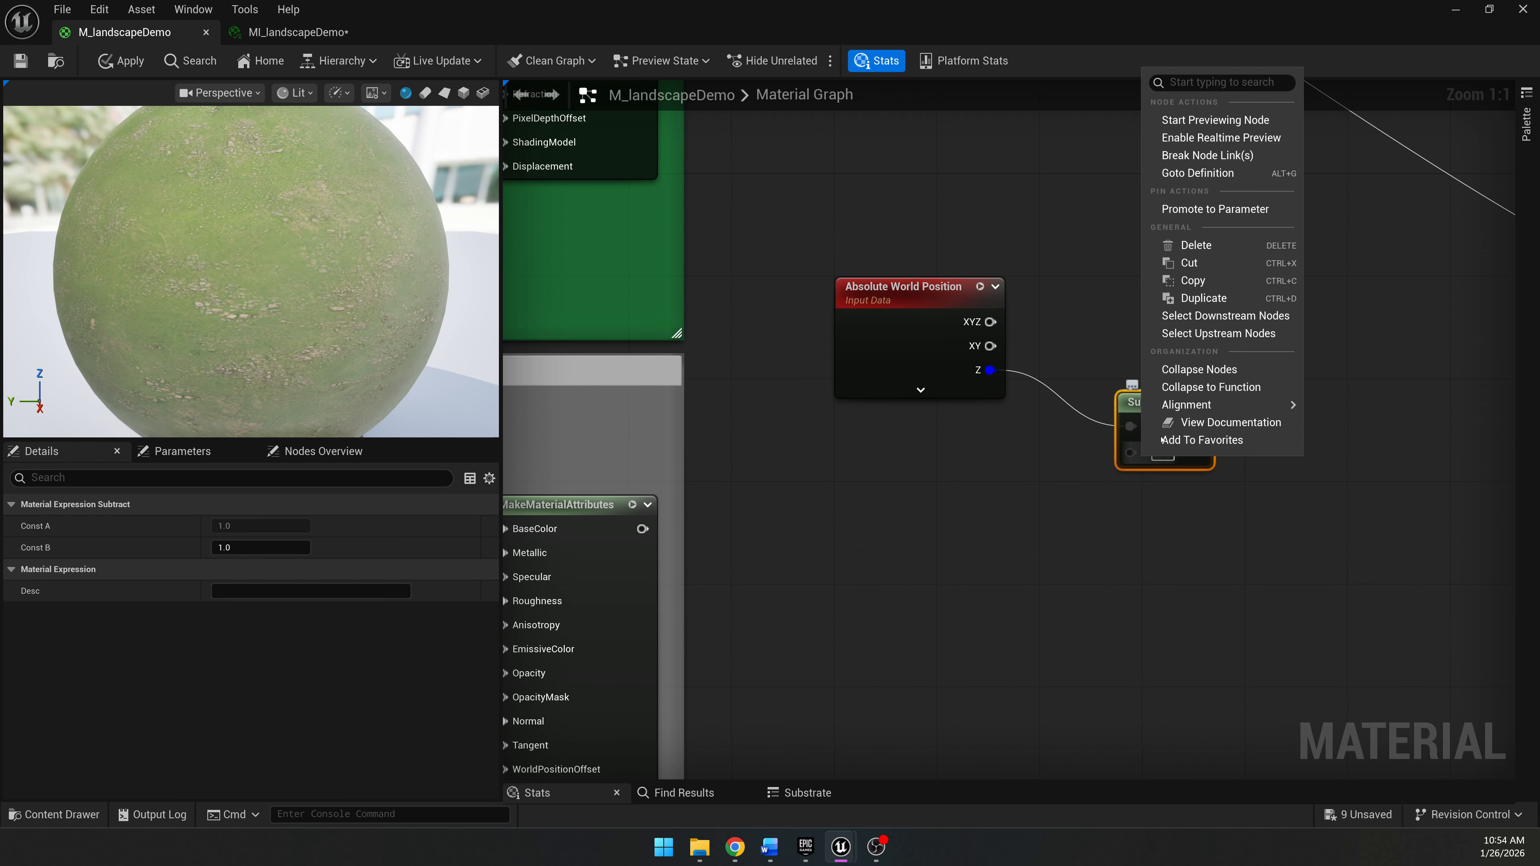
left_click(1218, 210)
left_click_drag(1058, 426, 873, 489)
left_click(229, 526)
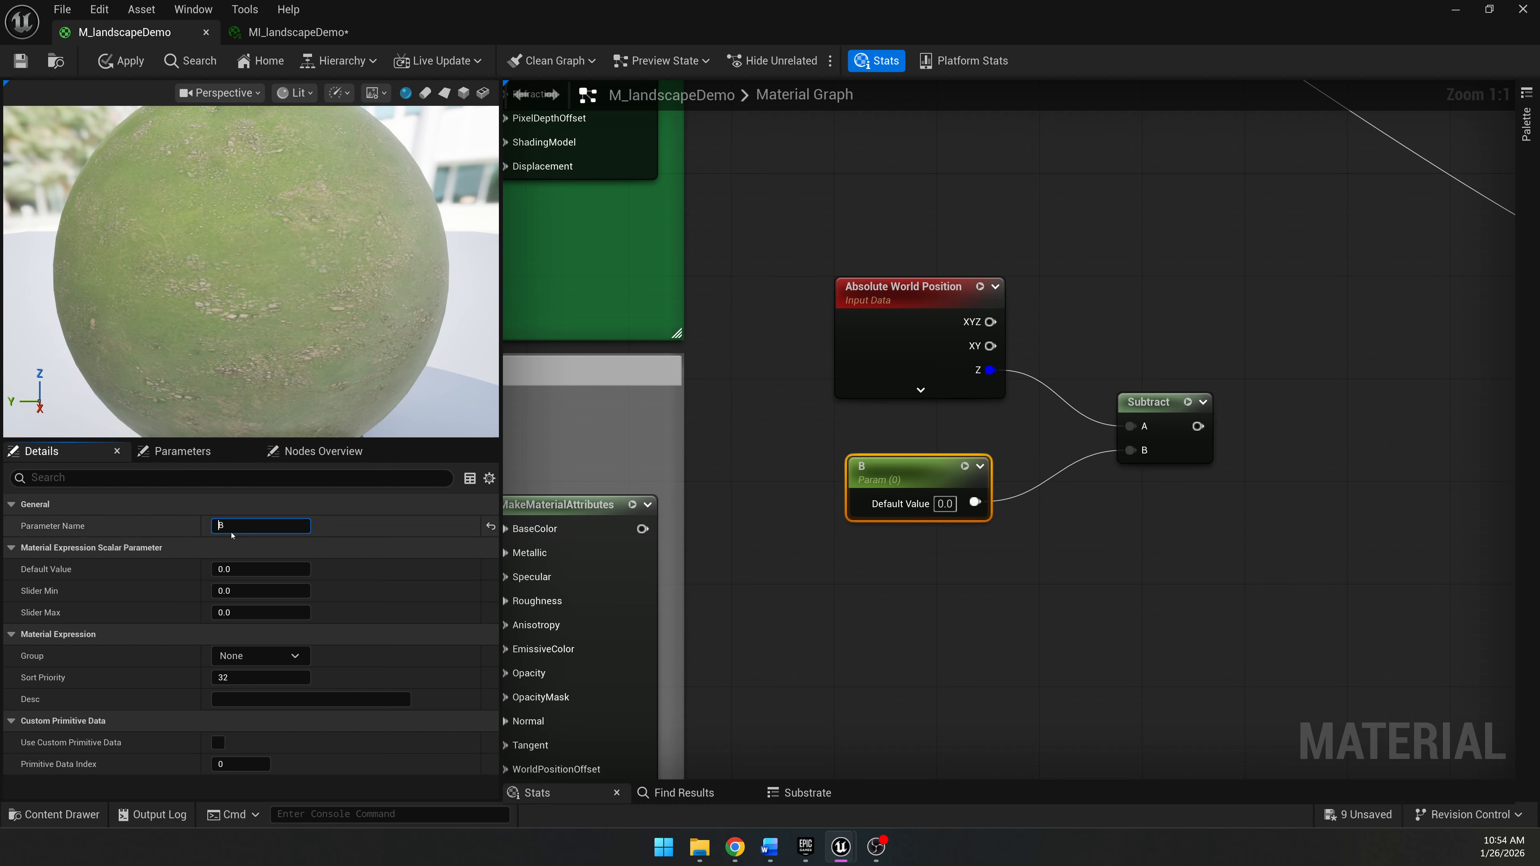
type("Snow Grass Blend Height")
key("Return")
left_click(1152, 522)
left_click_drag(955, 483, 922, 466)
left_click(1060, 432)
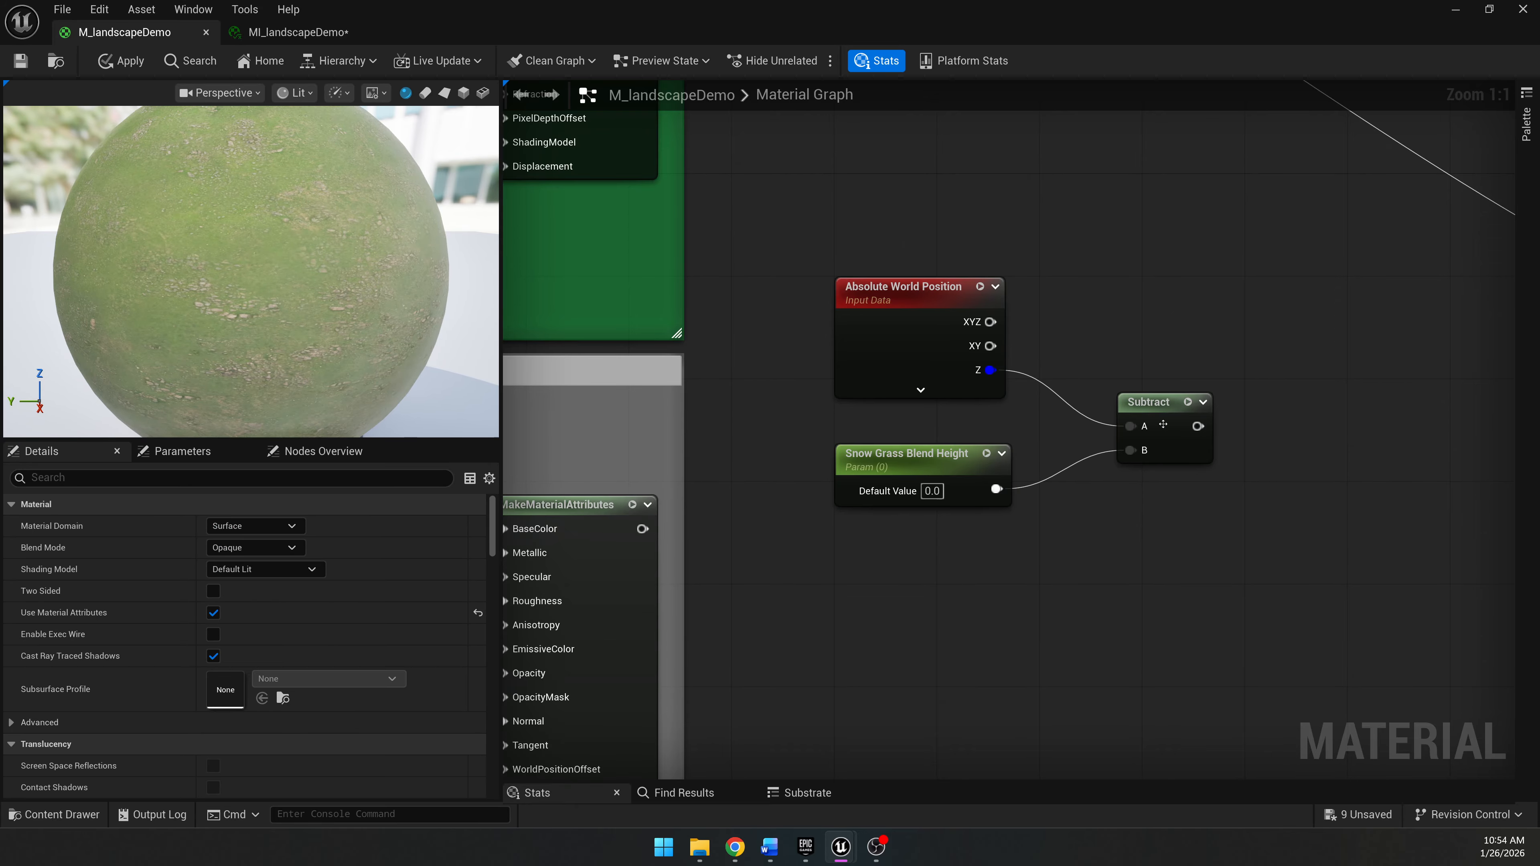
Add a Clamp node and place it to the right of the Subtract node, slightly lower.
right_click_drag(1152, 515, 936, 474)
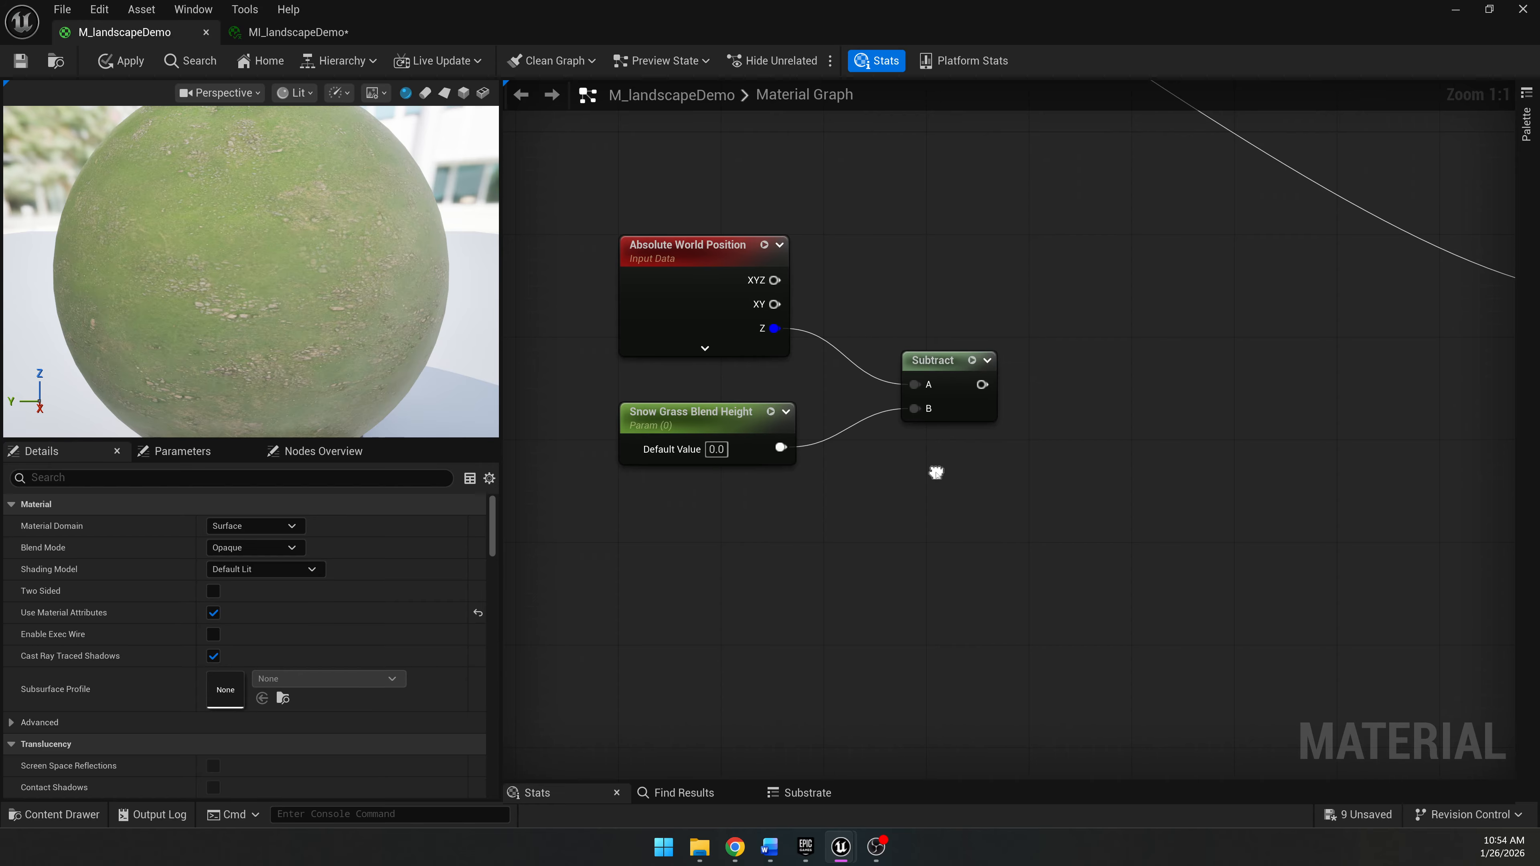
right_click(1076, 433)
type("clamp")
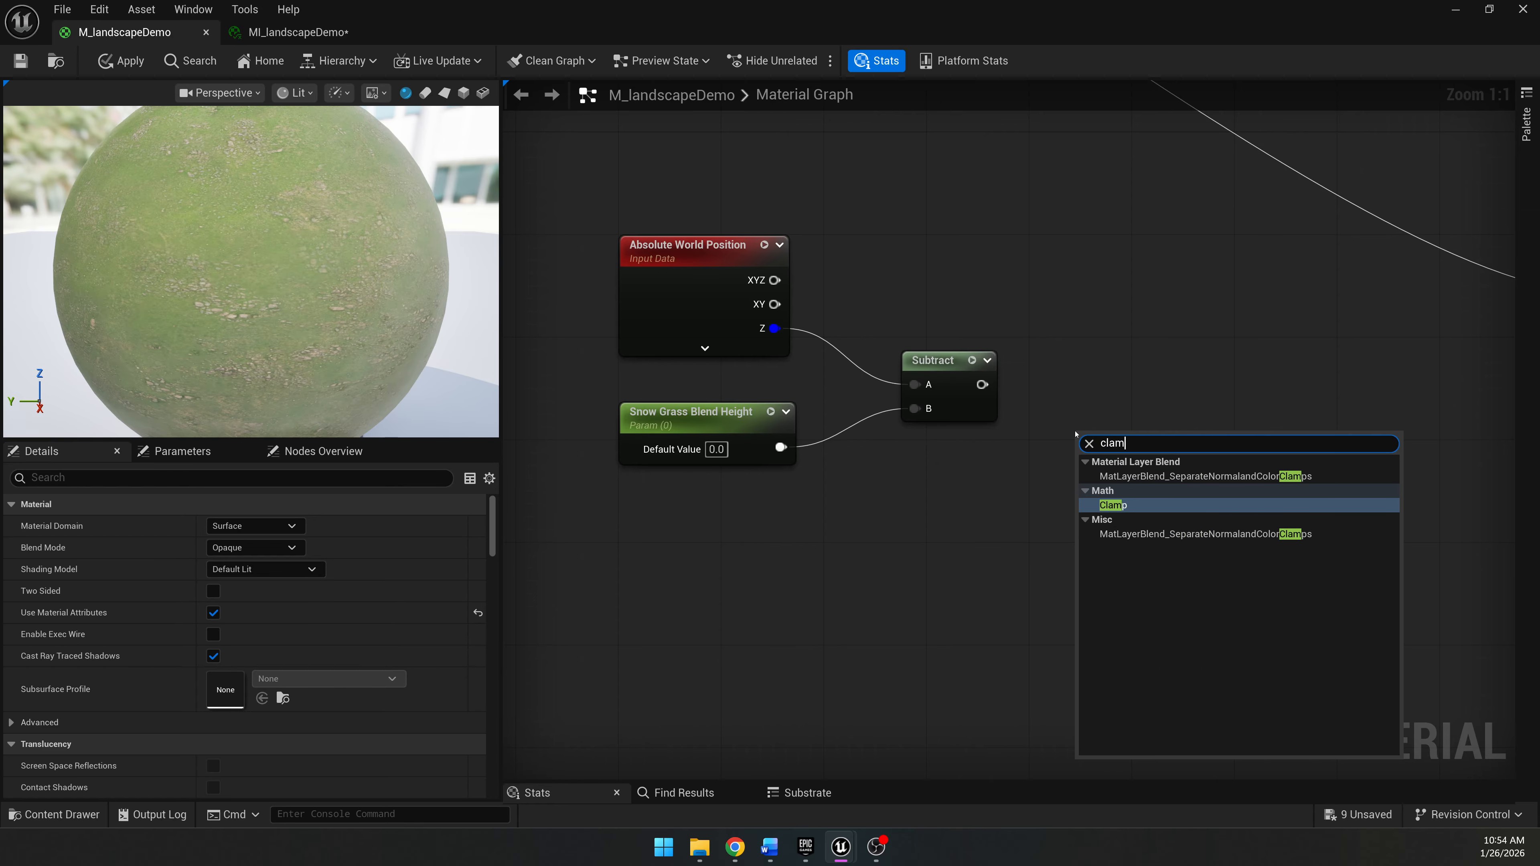
key("Return")
left_click(734, 847)
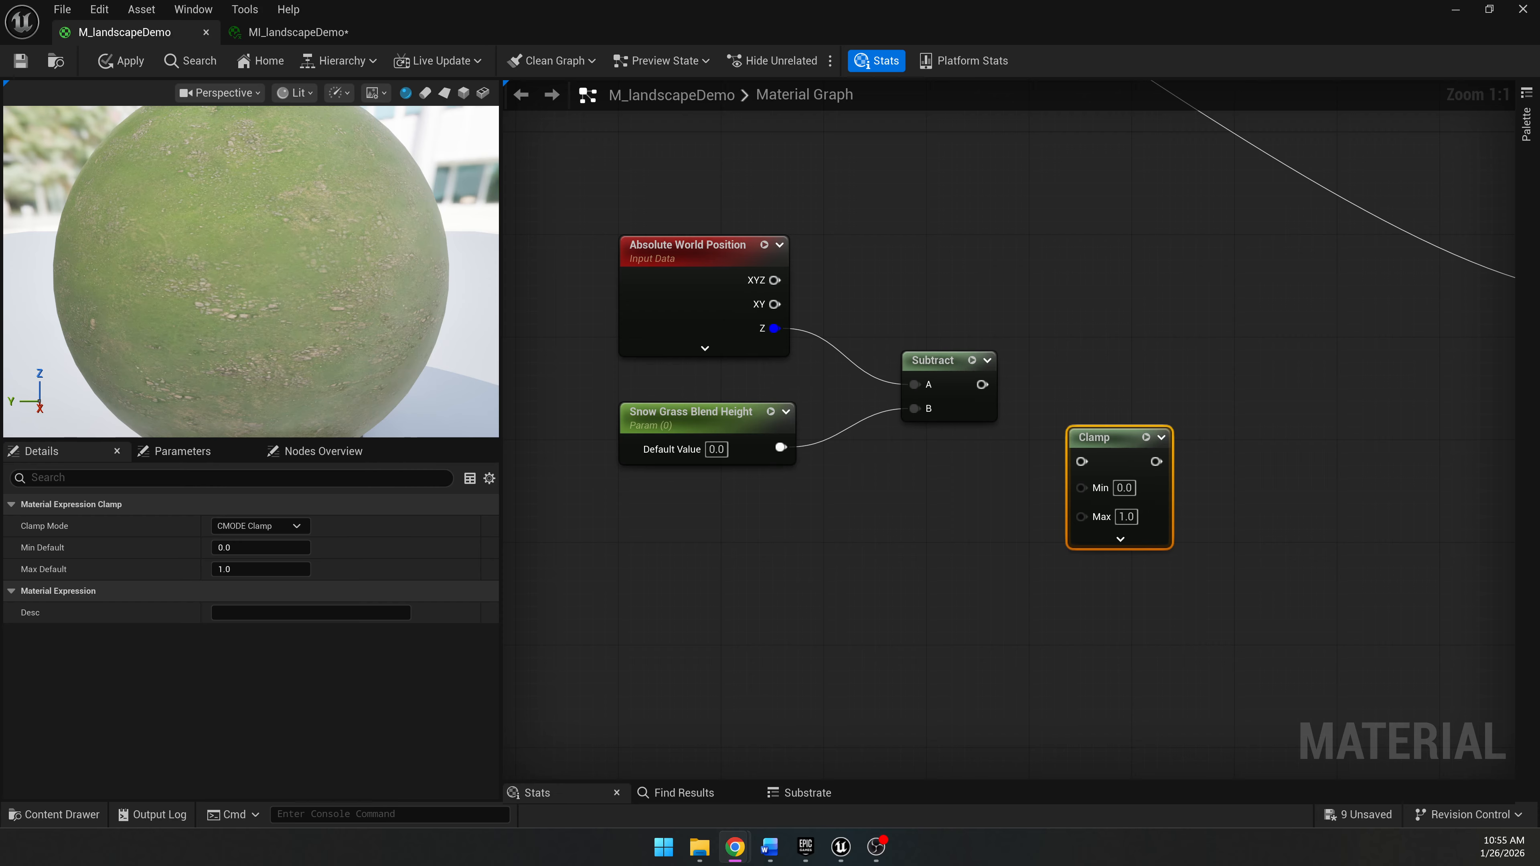
key("alt+Tab")
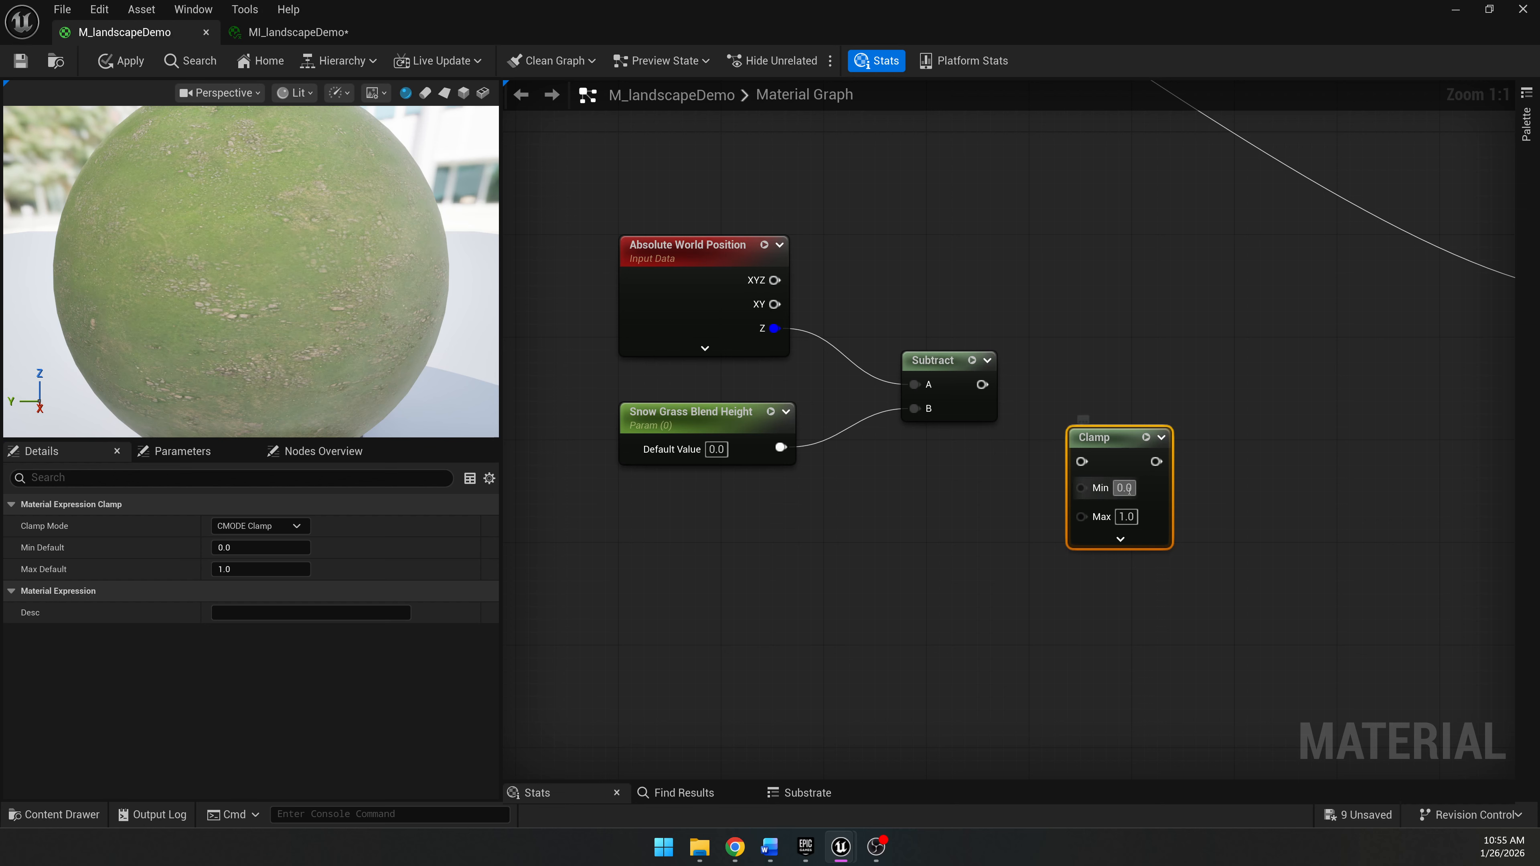
left_click_drag(1124, 439, 1163, 426)
left_click(980, 533)
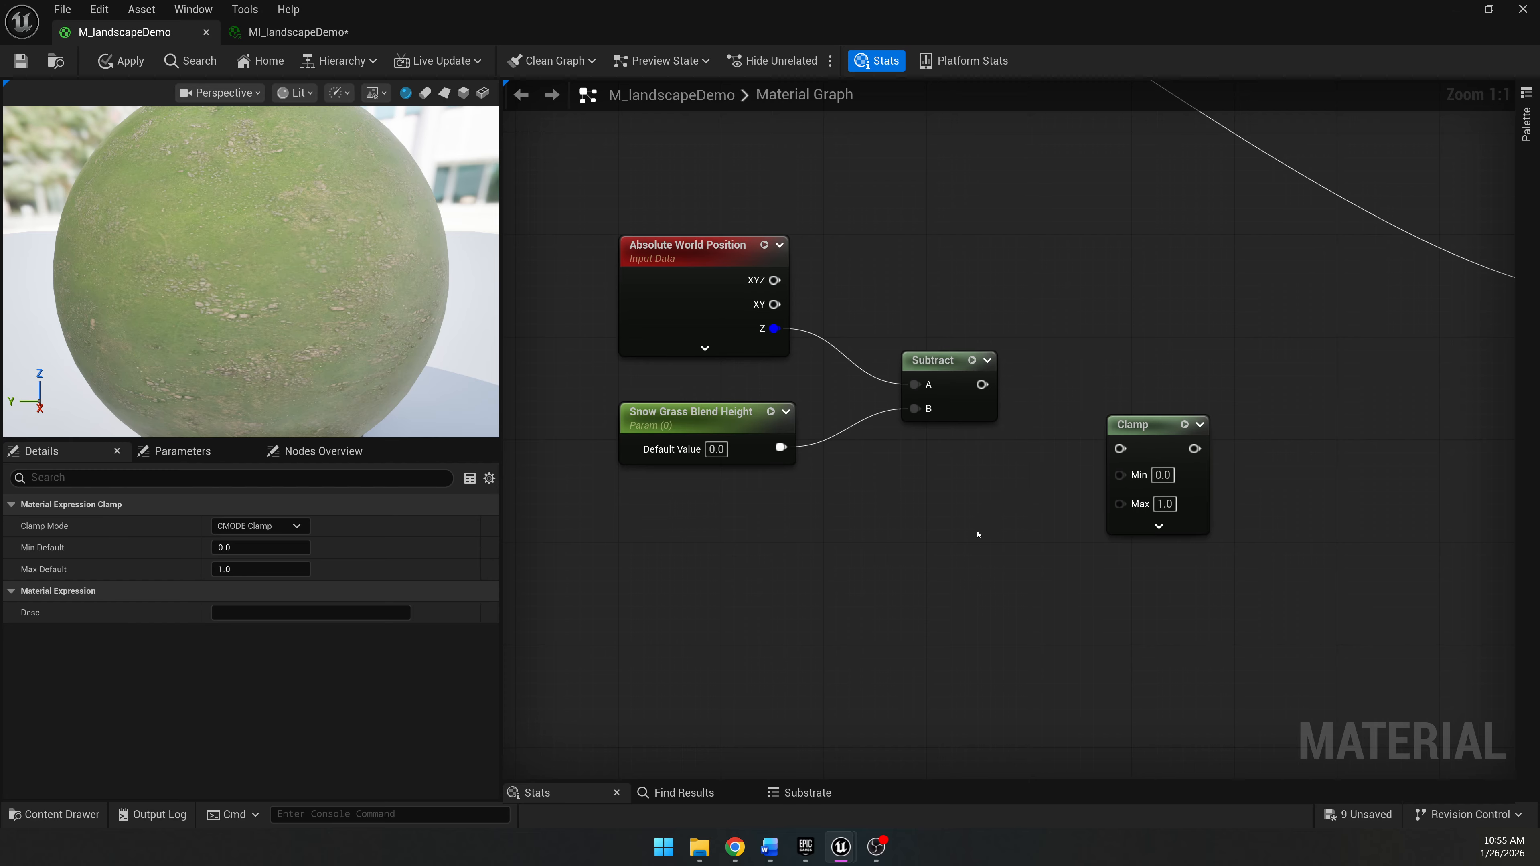
Promote the Clamp node's Max input to a parameter named "Snow Blend Width" and place it below the Subtract node.
right_click(1152, 517)
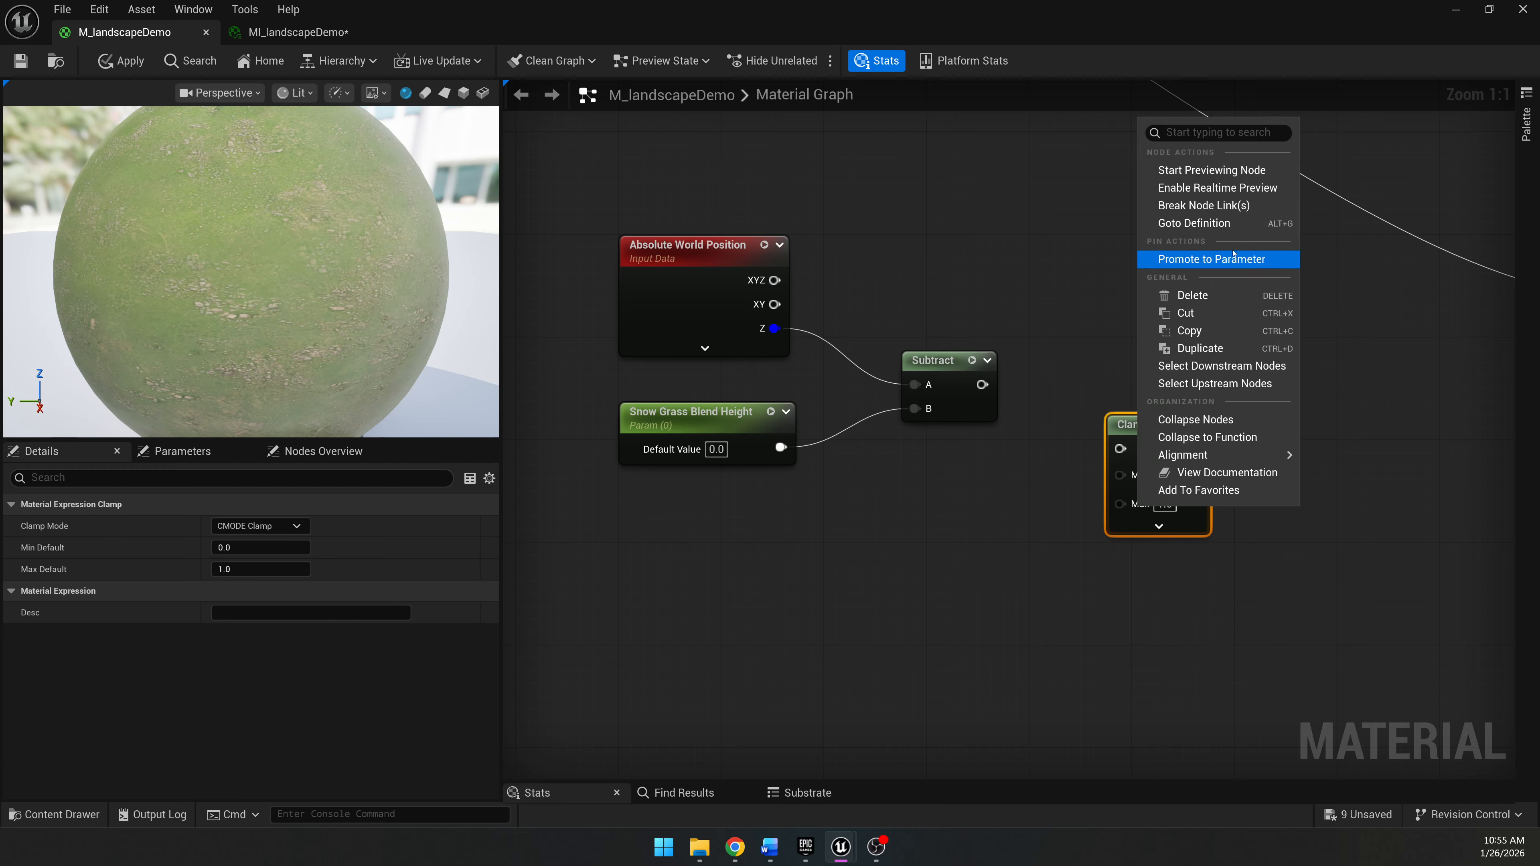
left_click(1211, 259)
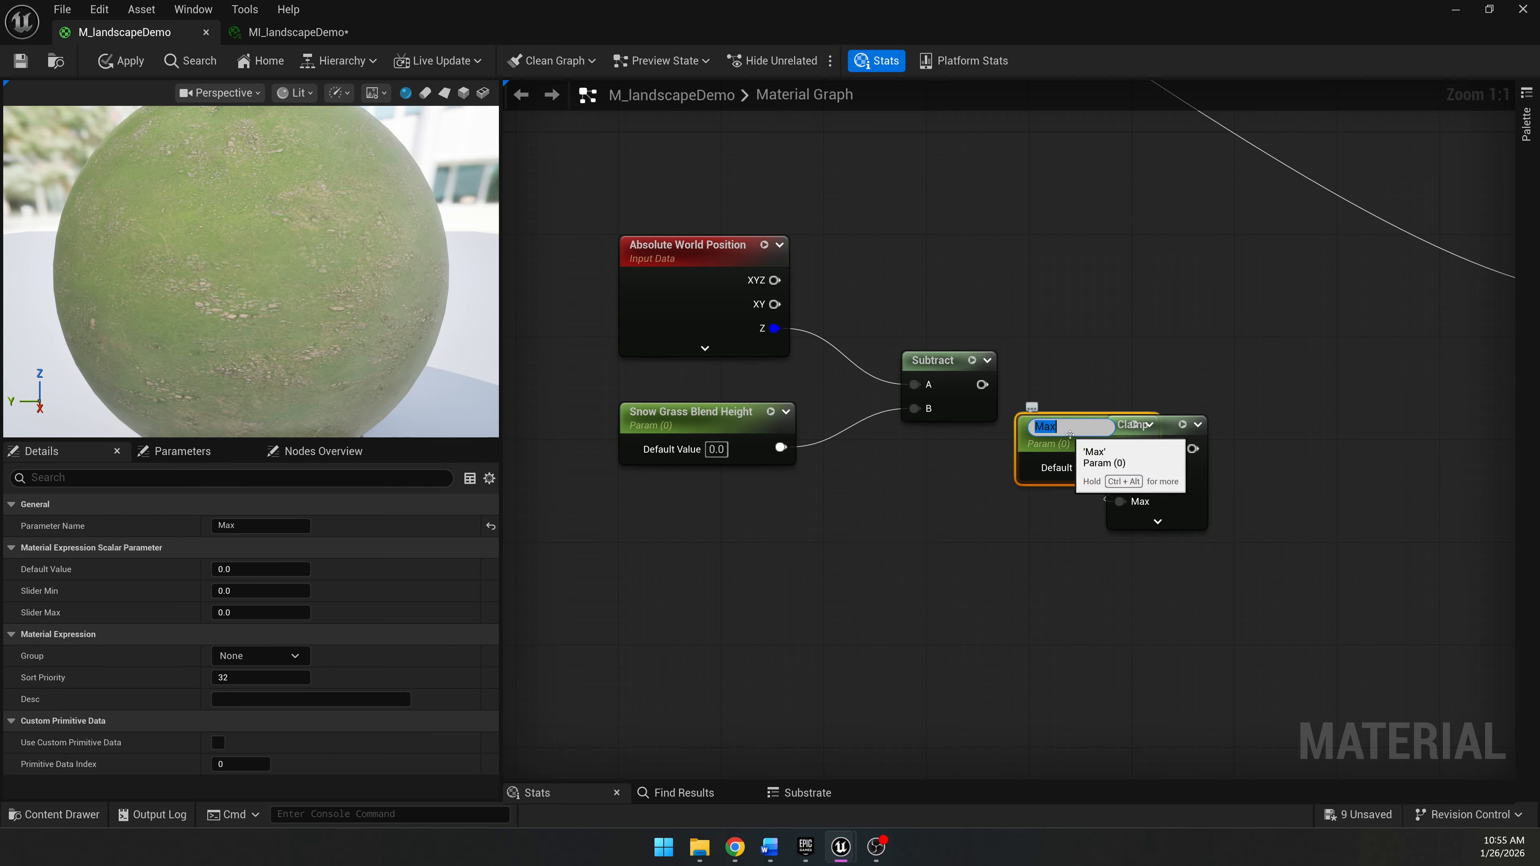
type("Snow Blend Width")
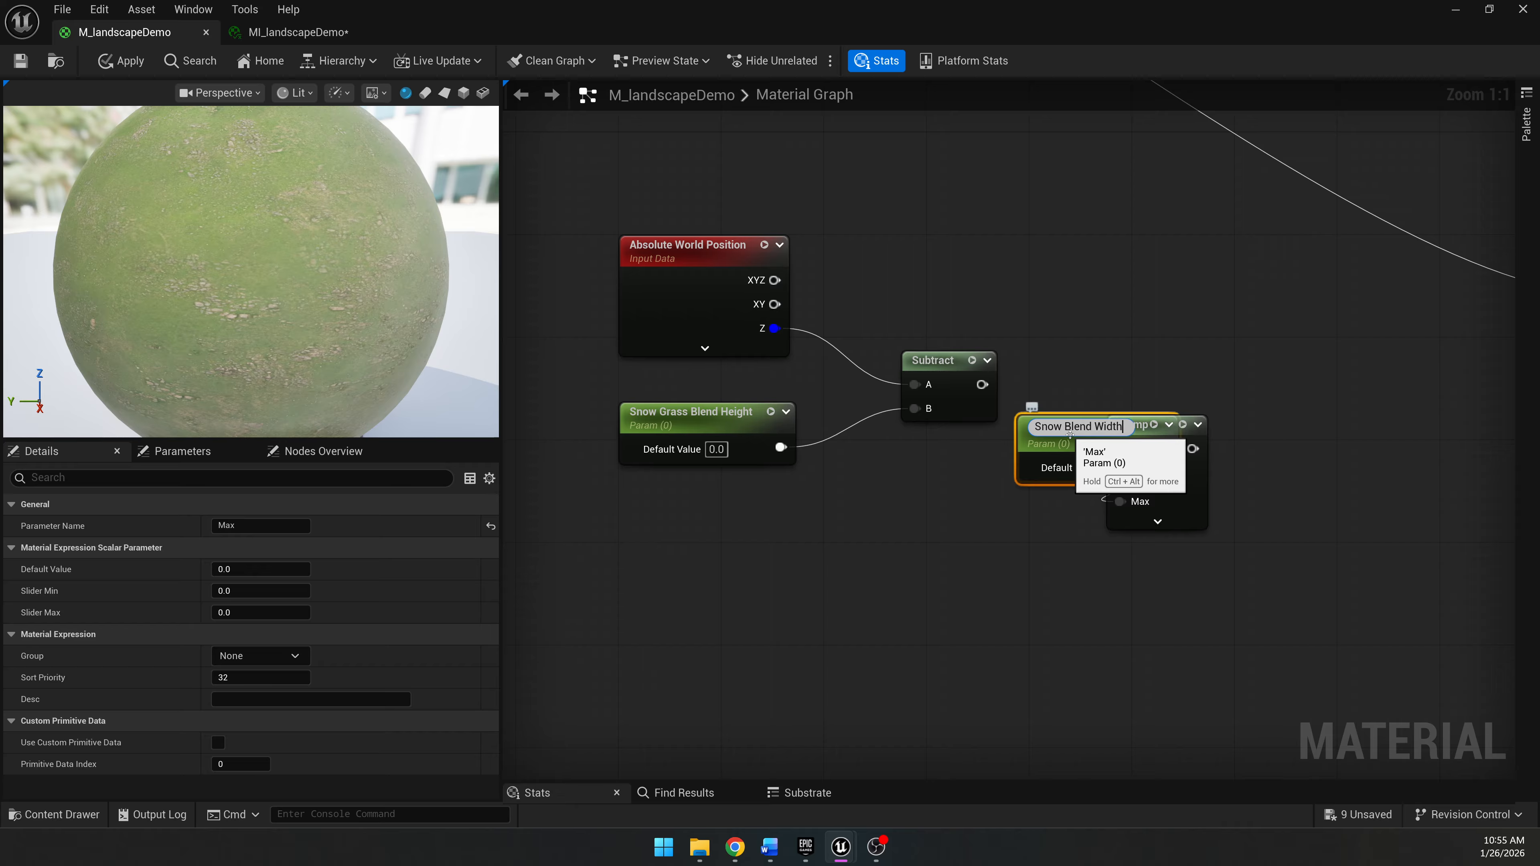
key("Return")
left_click_drag(1078, 427, 962, 542)
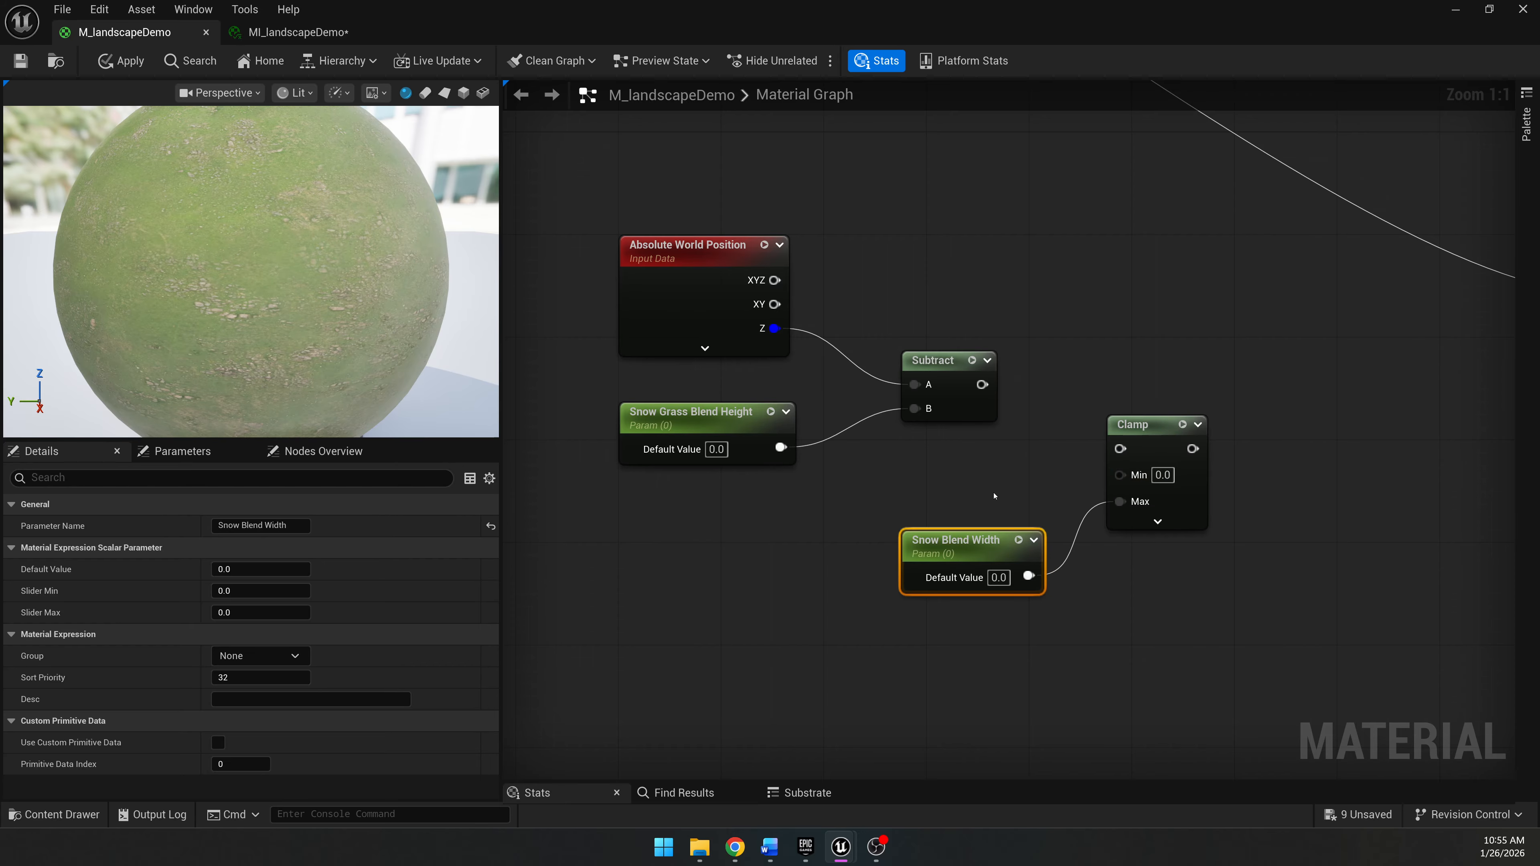
left_click(975, 517)
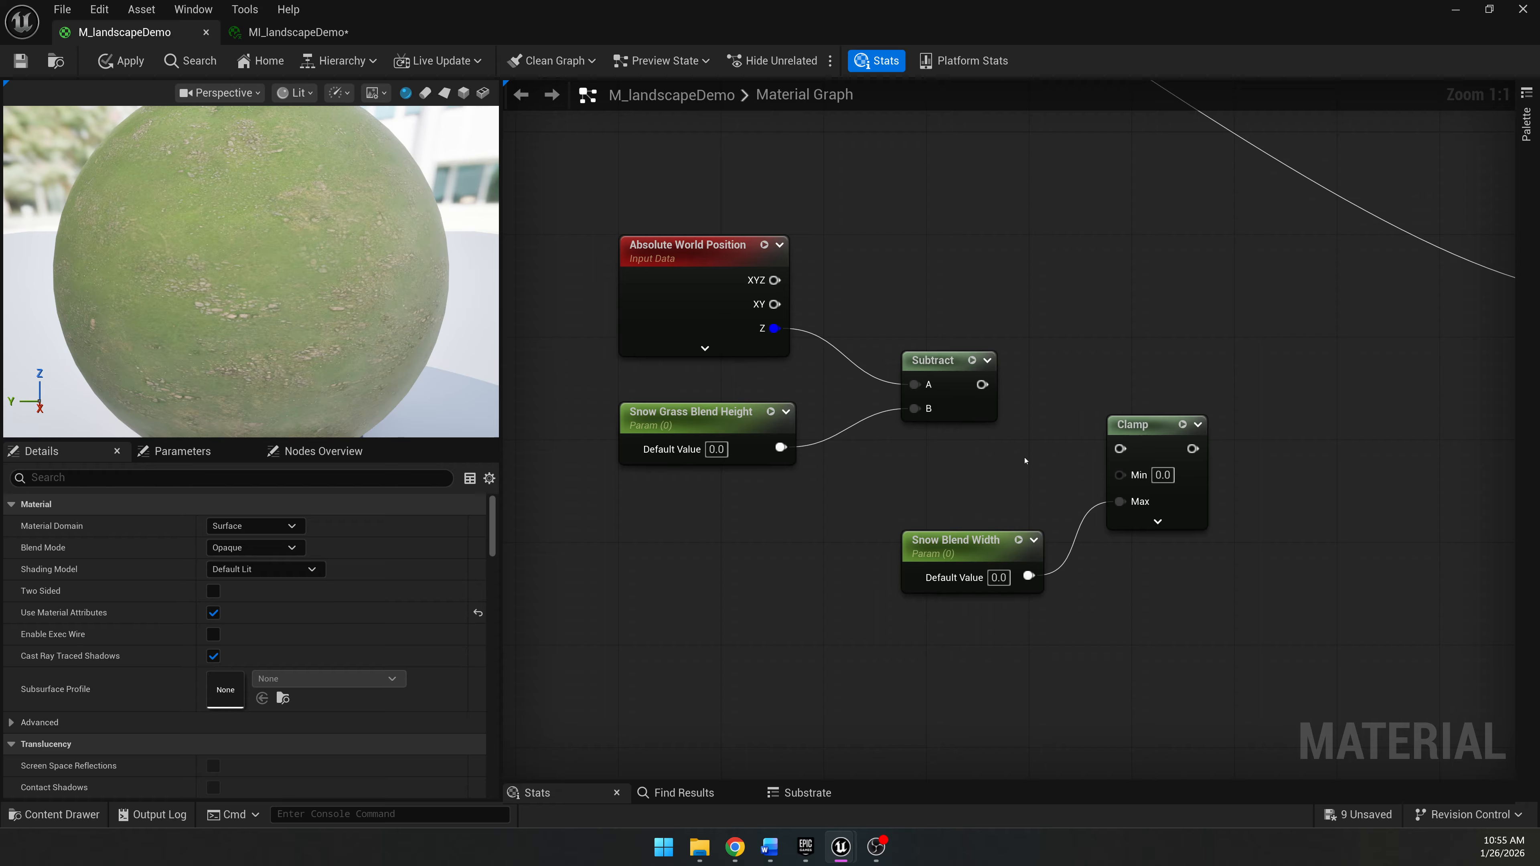
Connect the Subtract output to the Clamp's main input and set Snow Blend Width's default value to 5000.
left_click_drag(983, 385, 1120, 448)
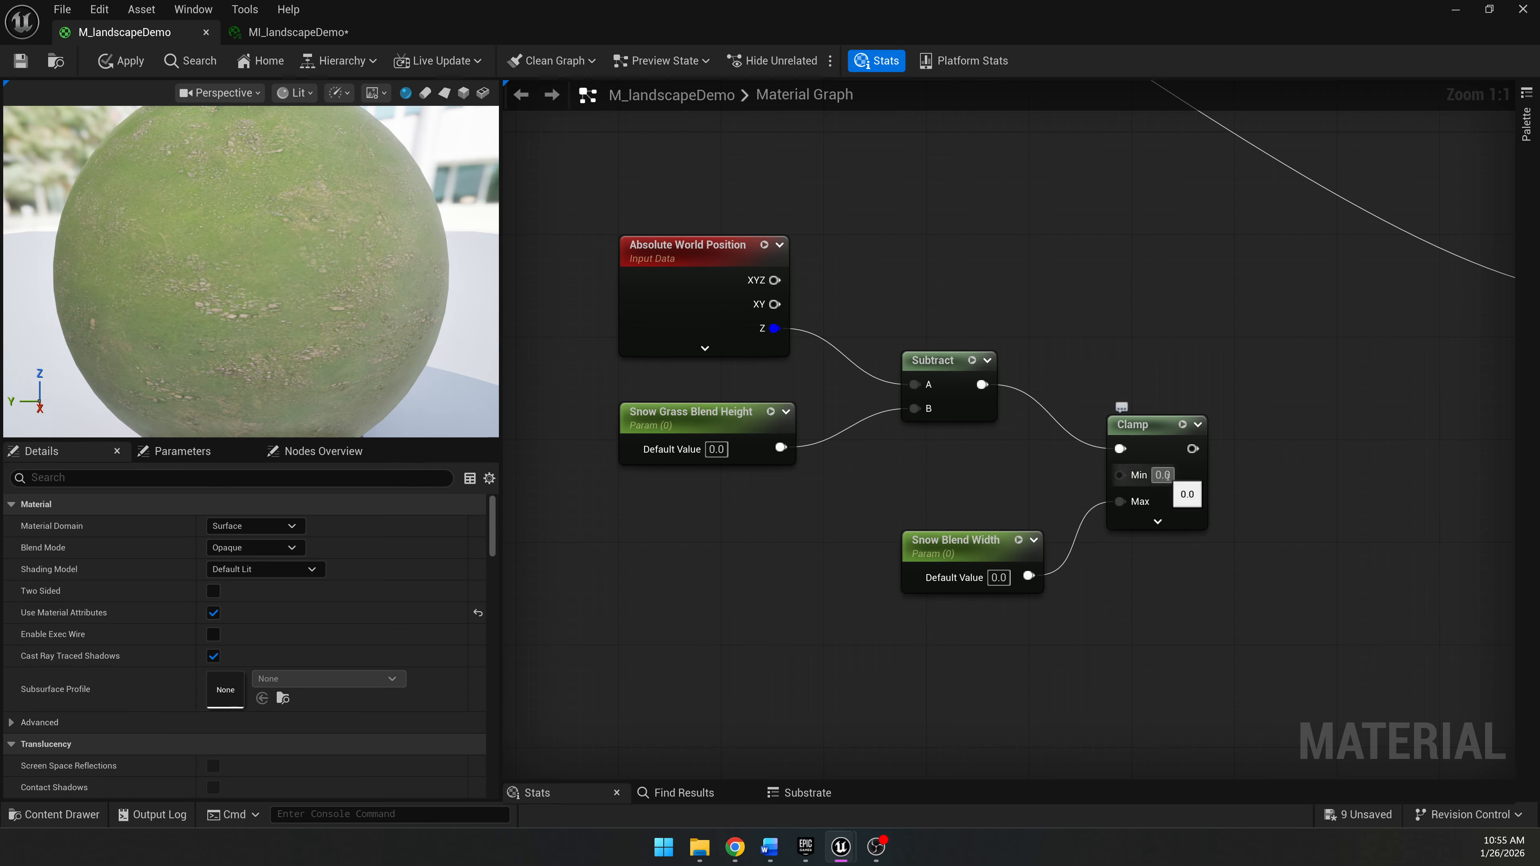
left_click(1002, 581)
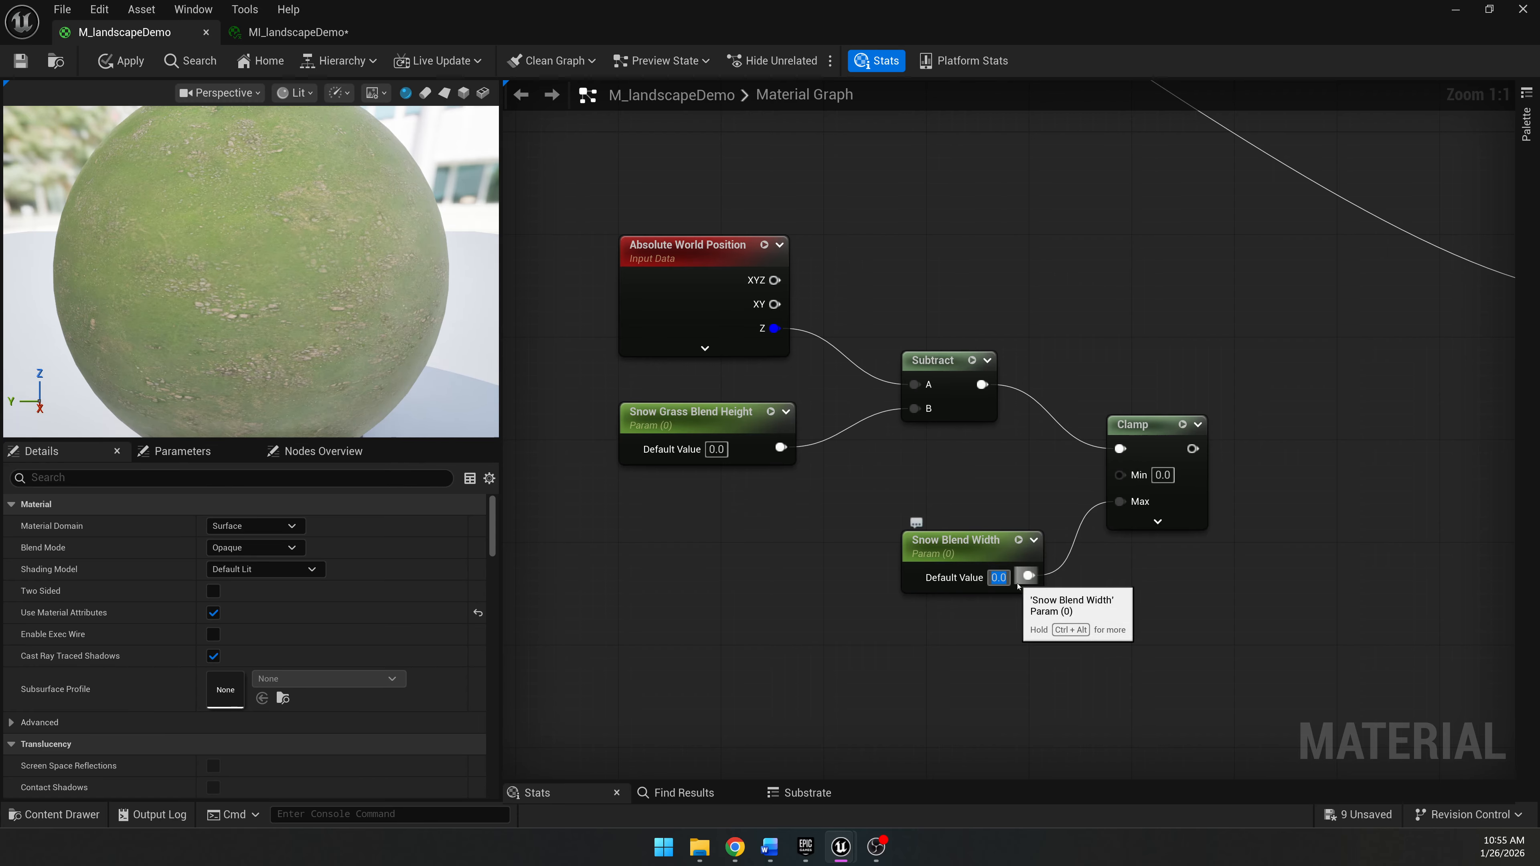
type("5000")
key("Return")
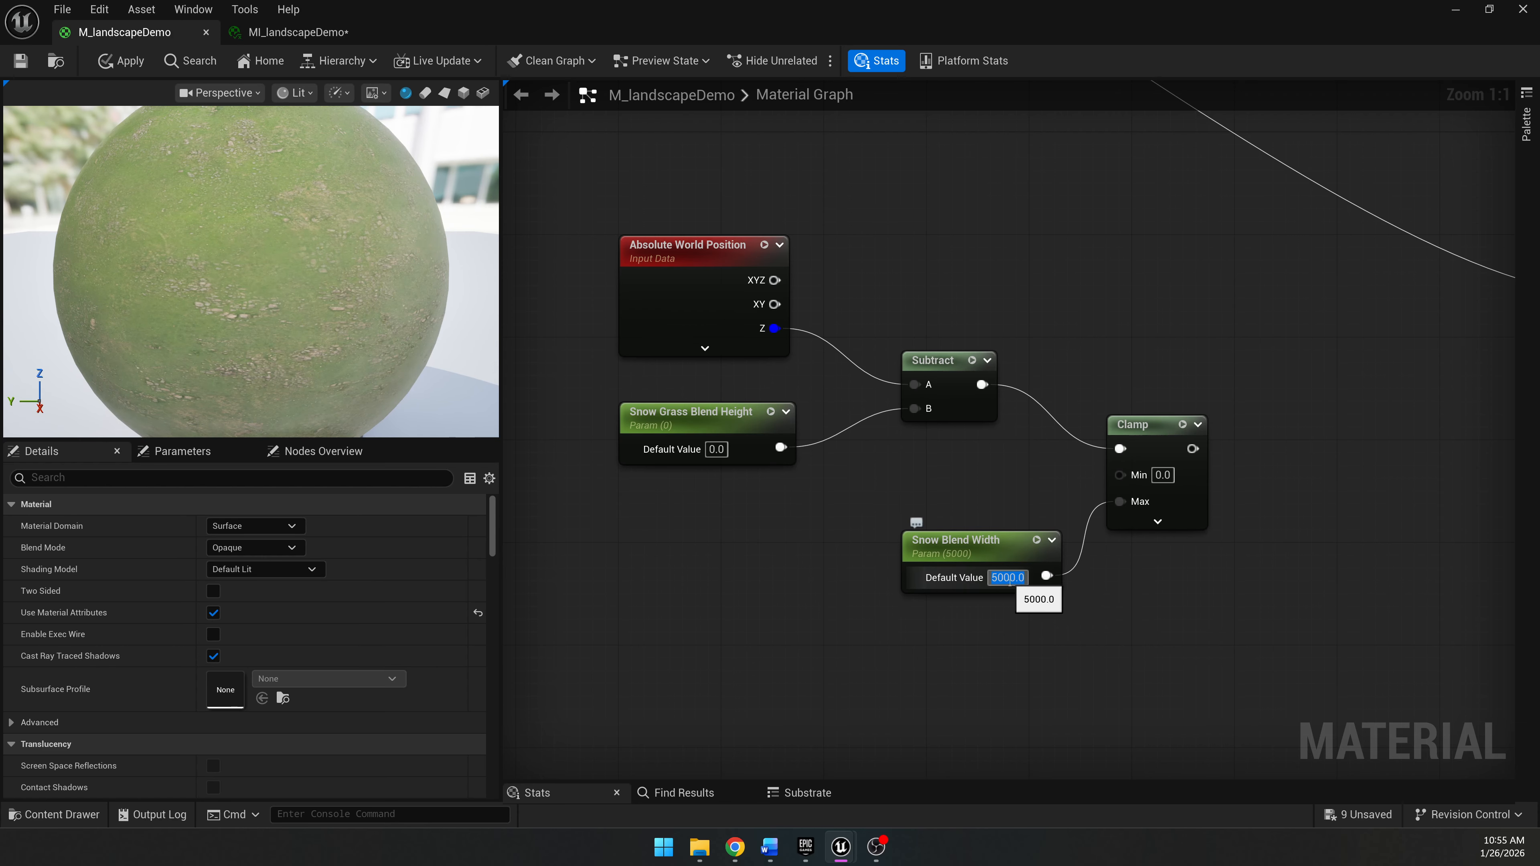
left_click(1151, 647)
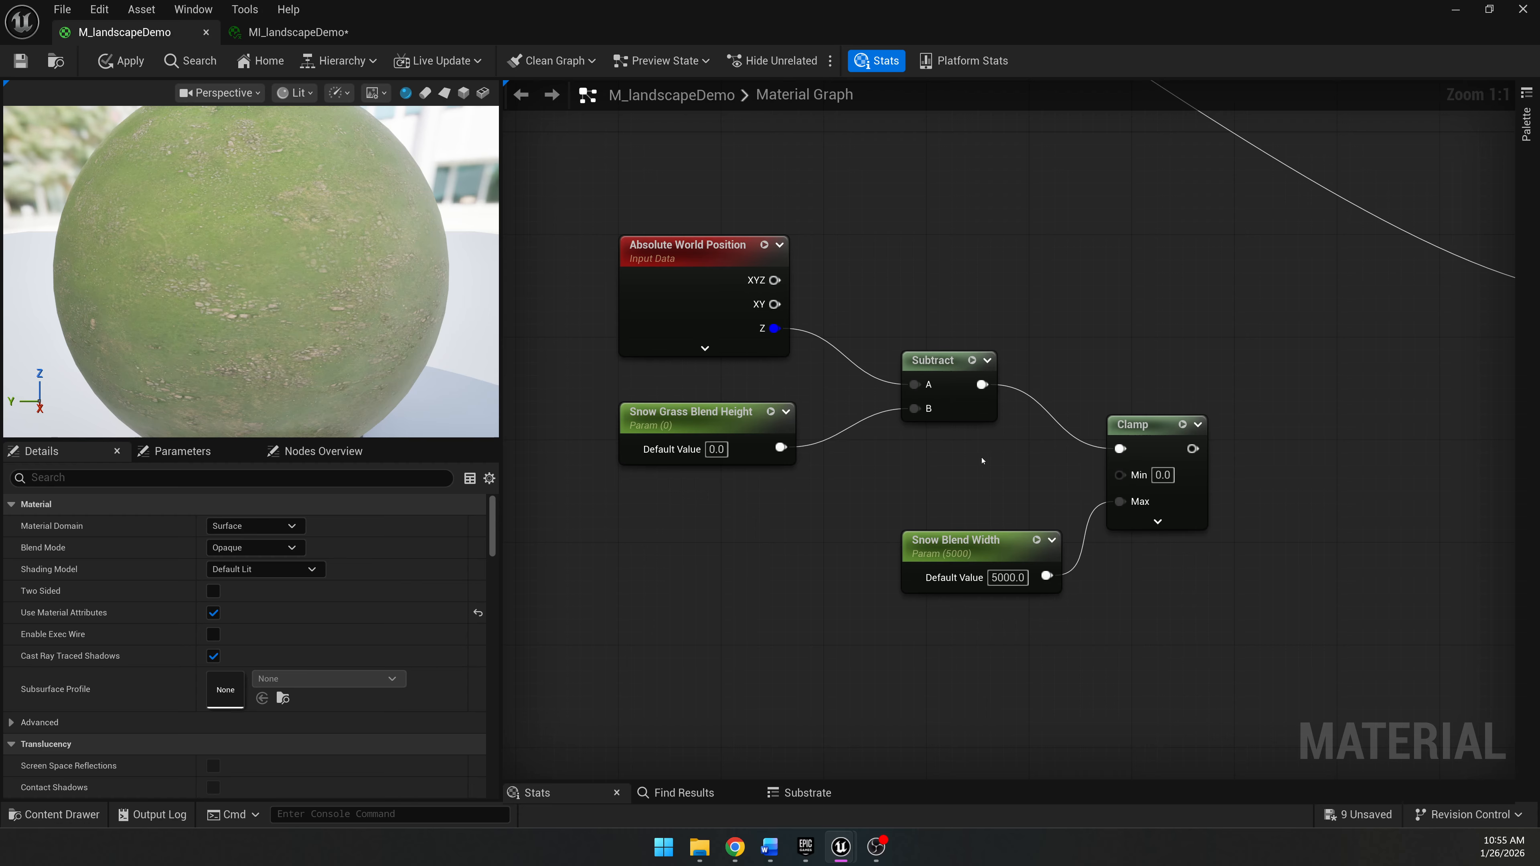
right_click_drag(1066, 313, 766, 280)
right_click(915, 424)
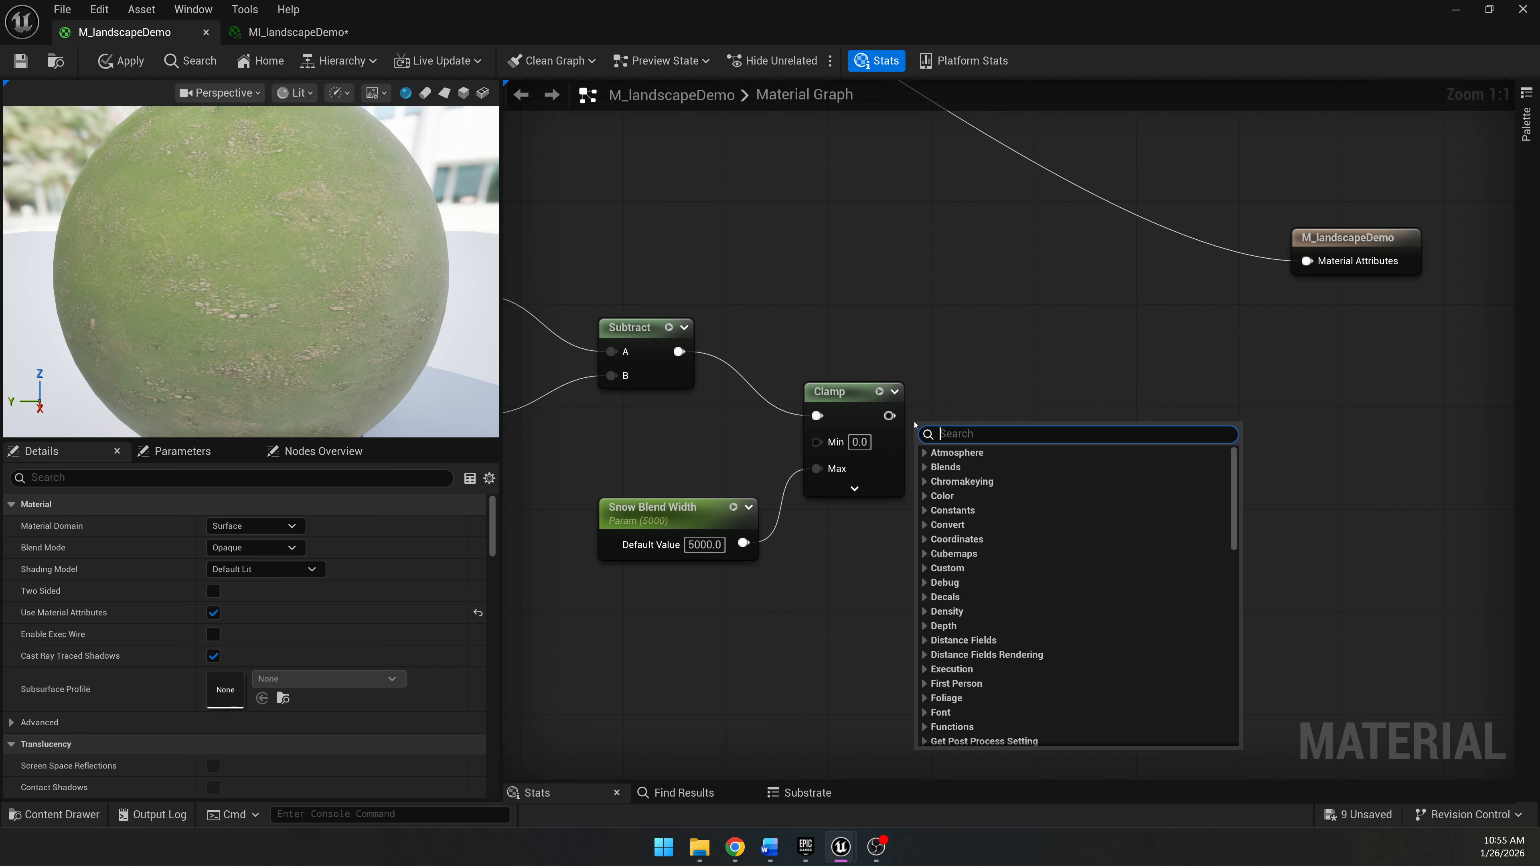
type("divie")
key("BackSpace")
key("BackSpace")
key("BackSpace")
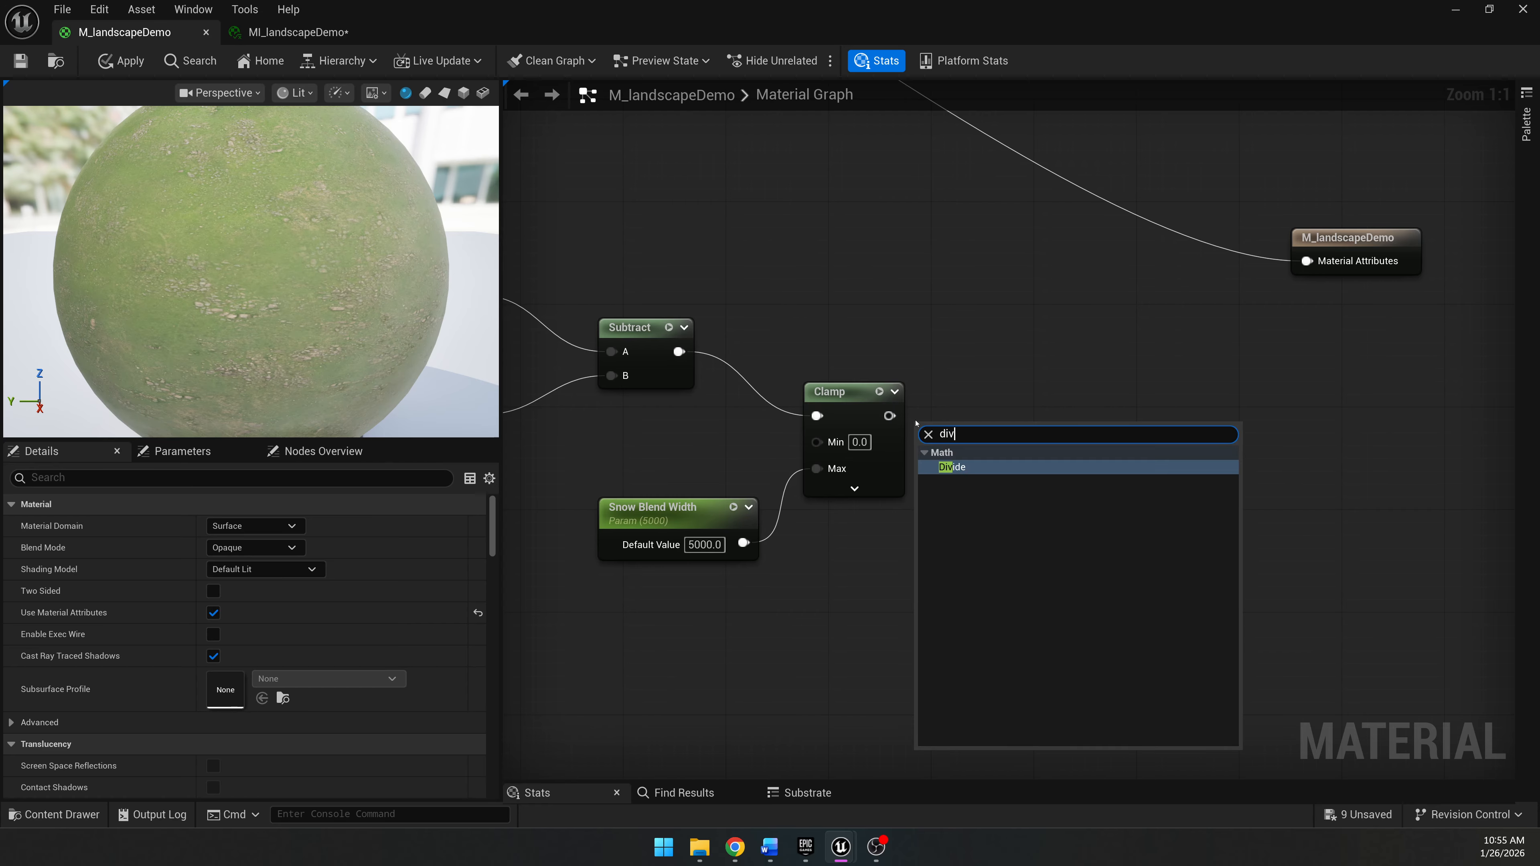
key("Return")
key("Delete")
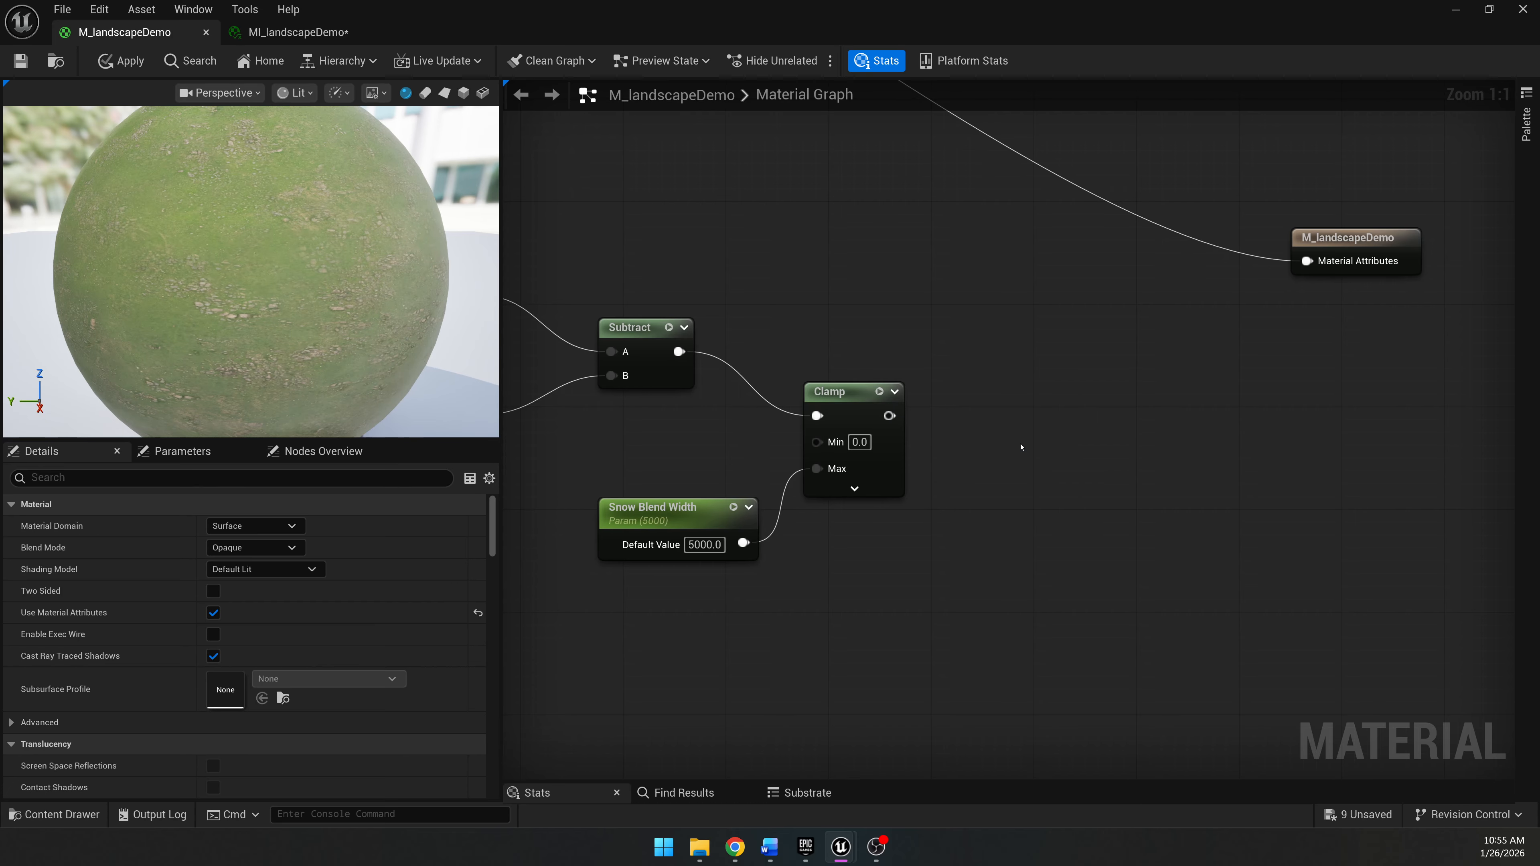
Add a Divide node right of the Clamp, connecting Snow Blend Width to B and the Clamp output to A.
right_click(1025, 464)
type("divide")
key("Return")
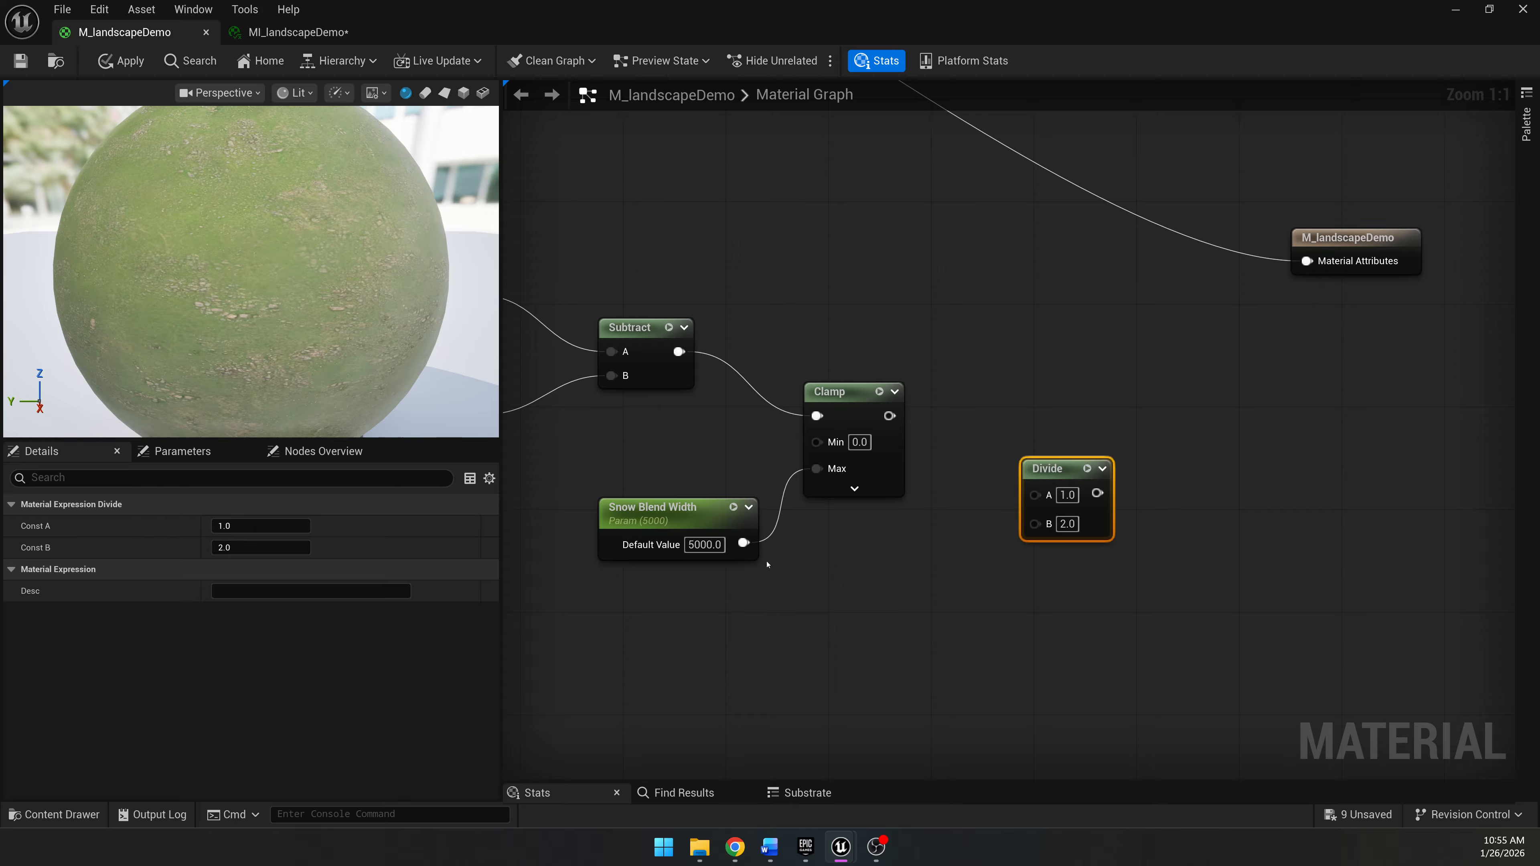
left_click_drag(743, 543, 1035, 523)
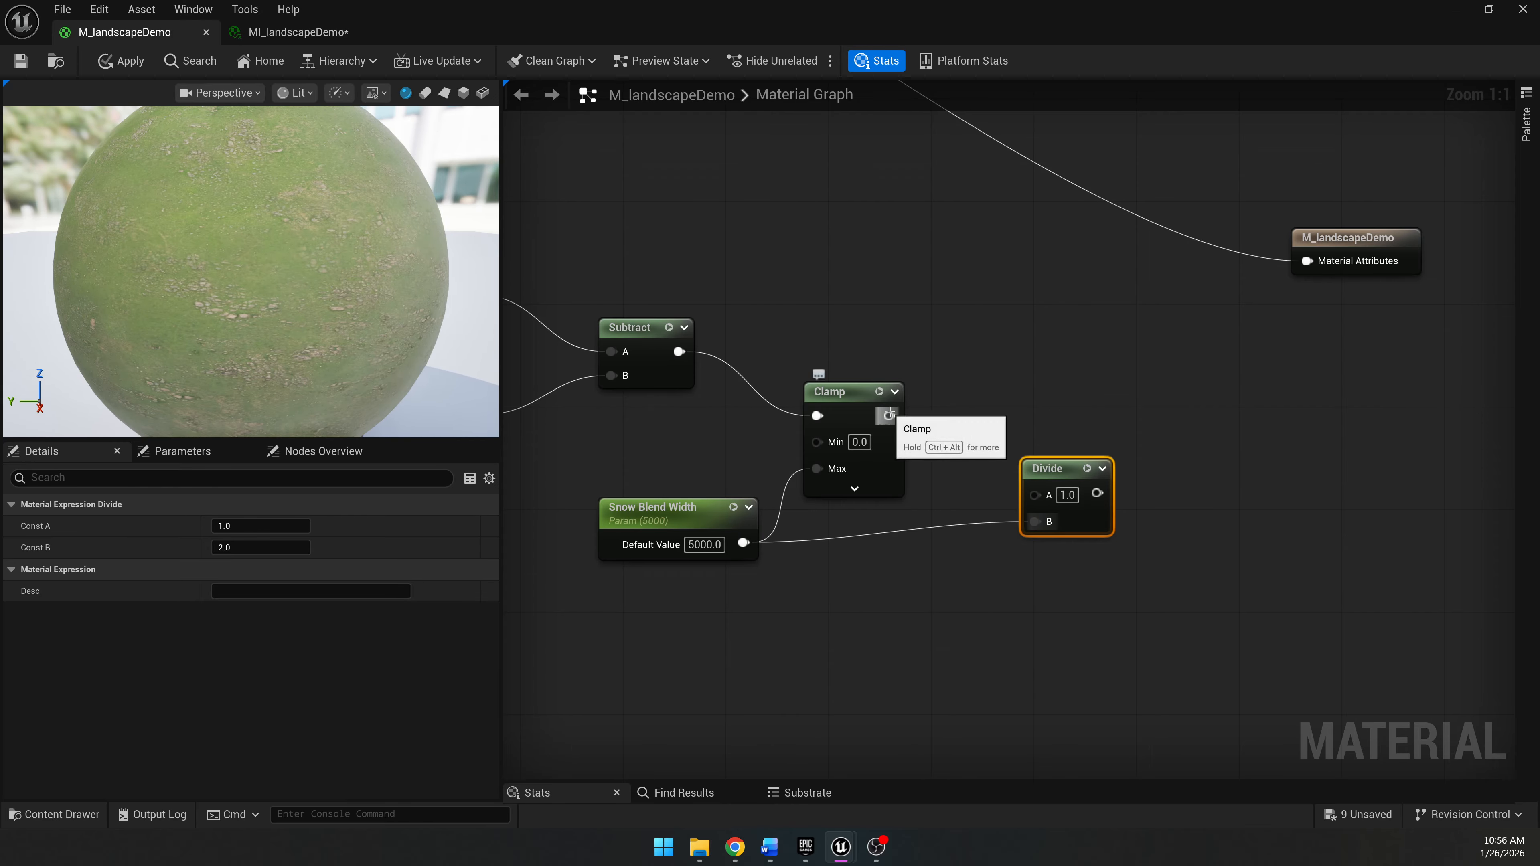
left_click_drag(889, 415, 1041, 503)
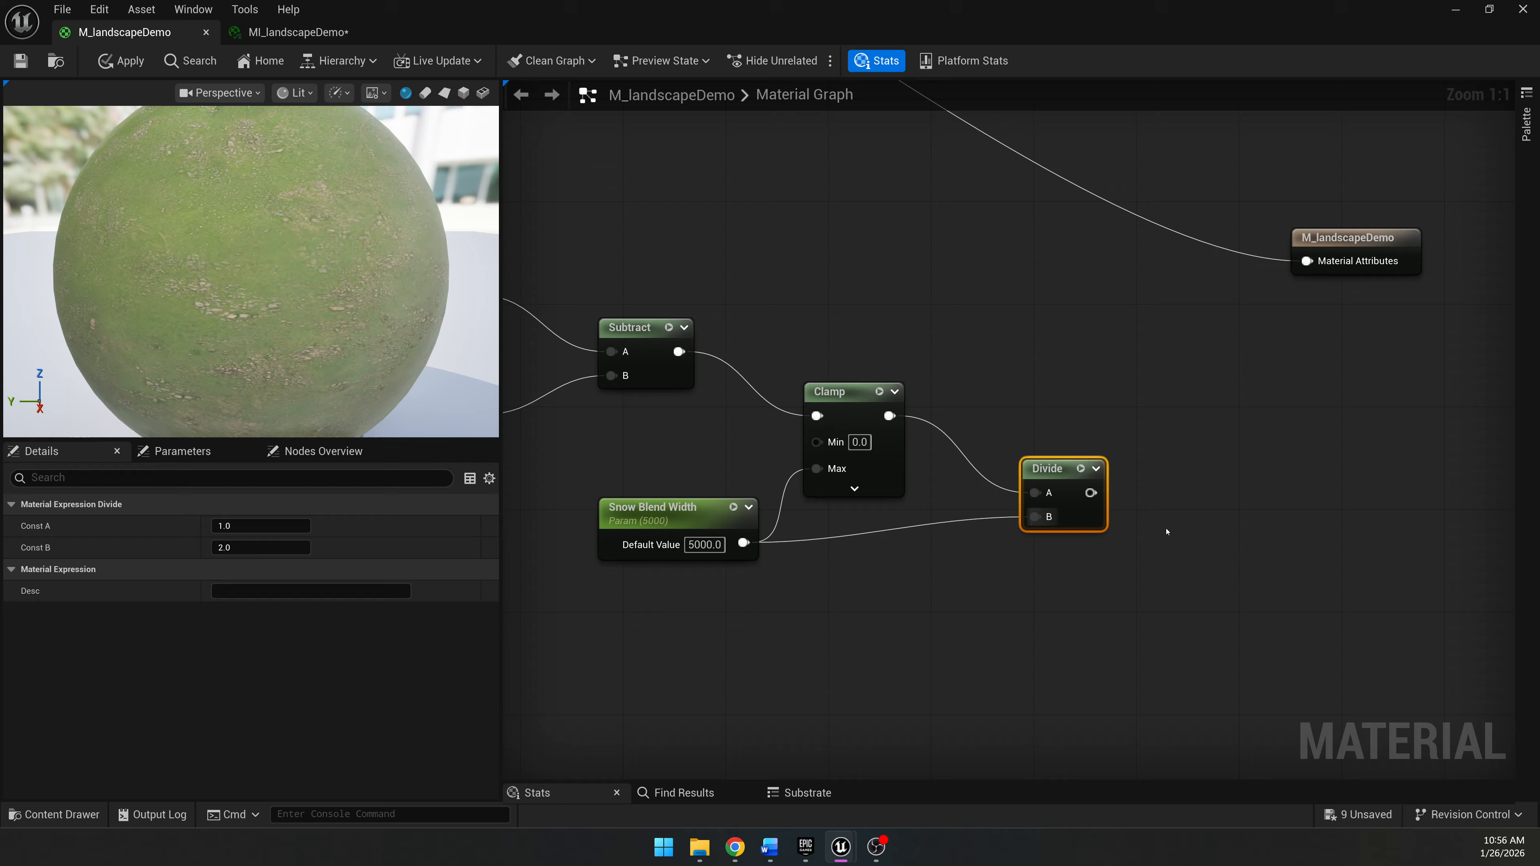
Add a second Clamp node to the lower right of the Divide node.
left_click(1201, 536)
right_click(1180, 536)
type("clamp")
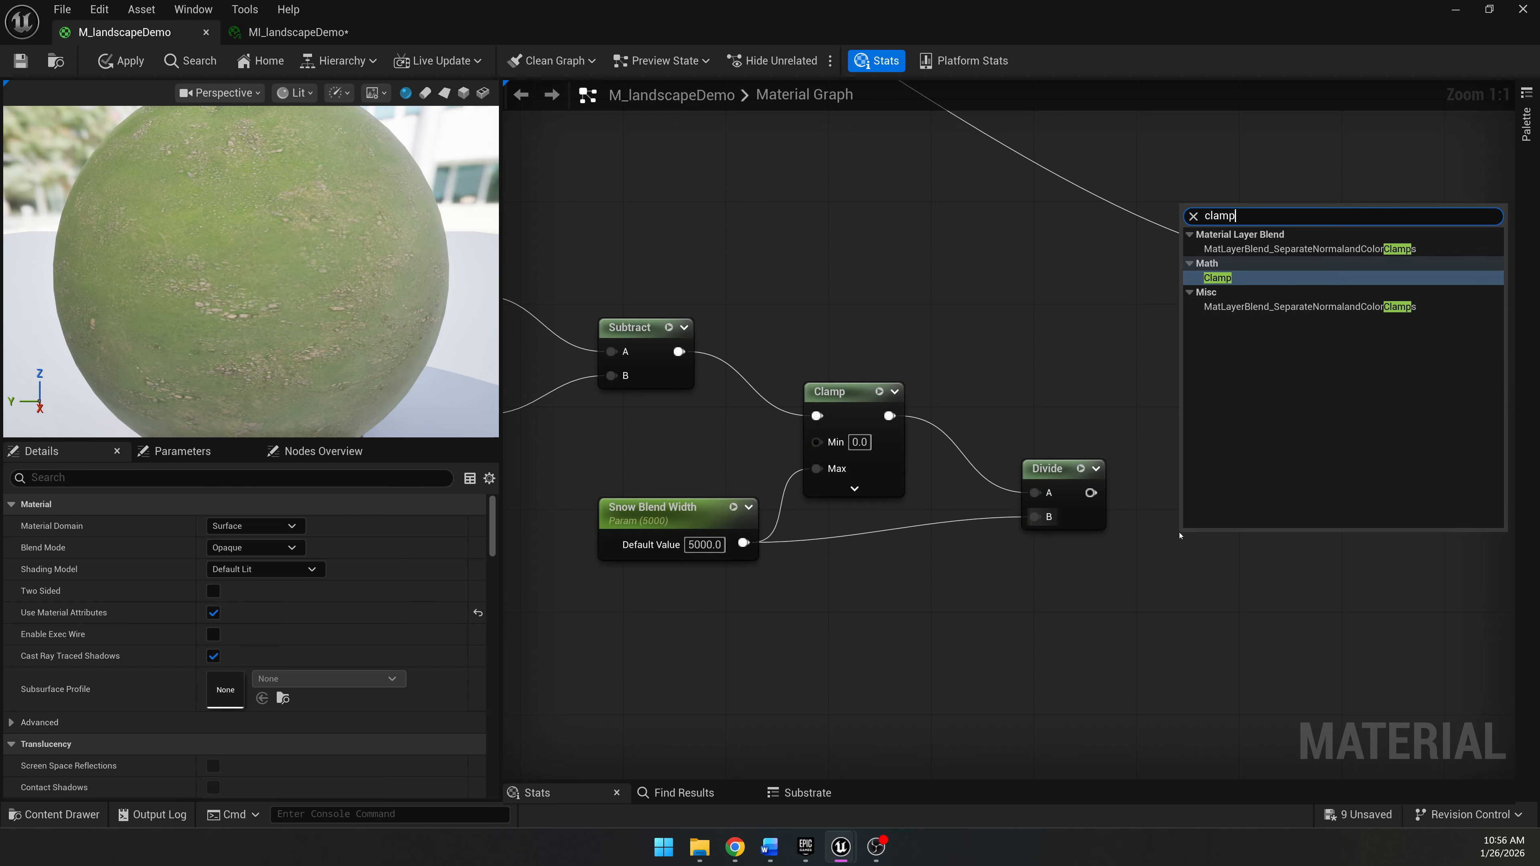
key("Return")
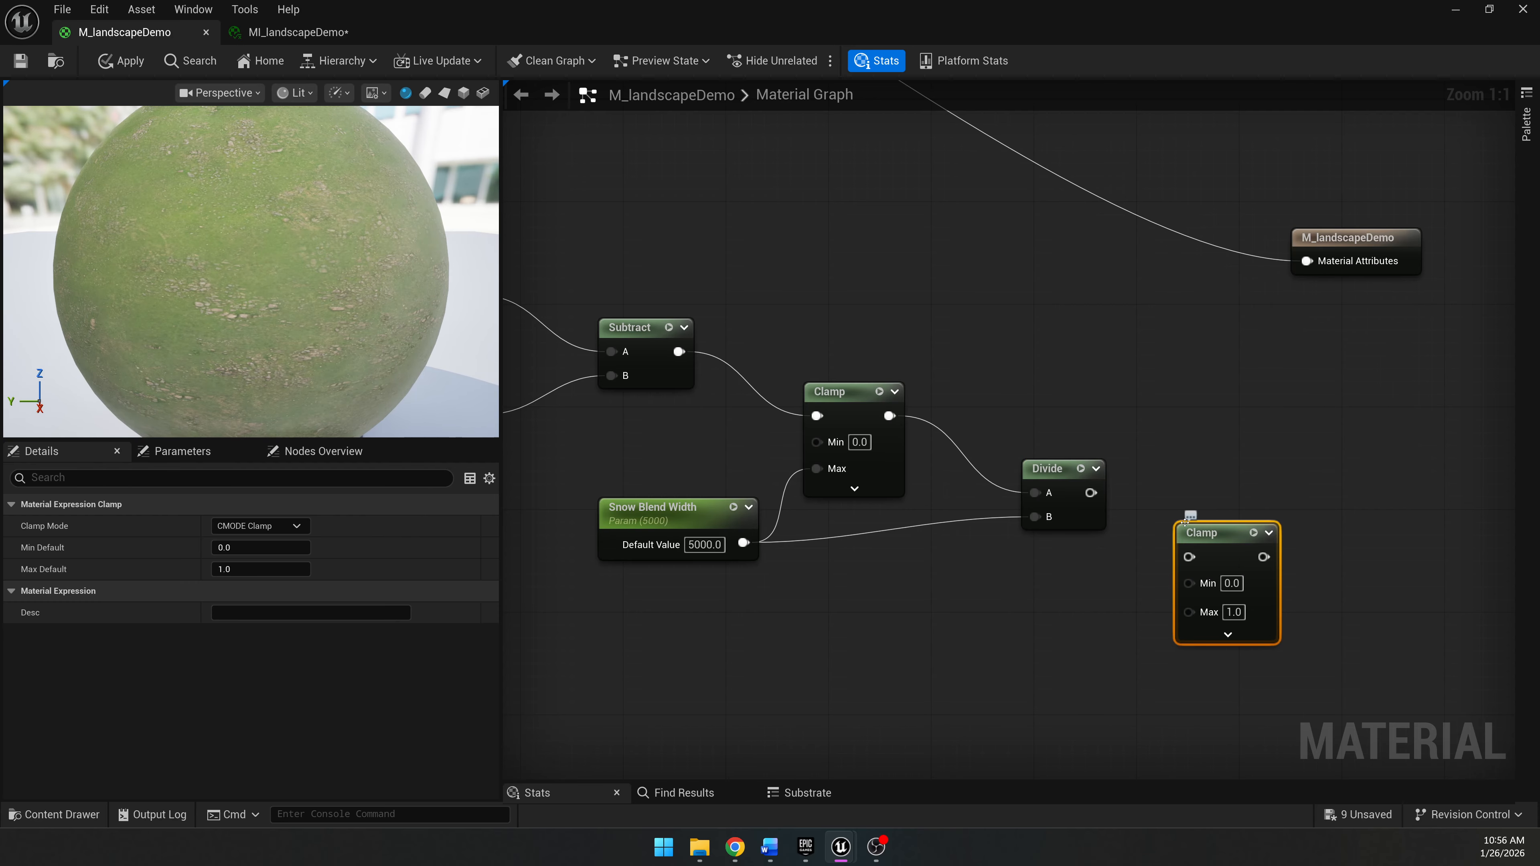
Connect the Divide output to the second Clamp's main input.
right_click_drag(1179, 476, 1074, 378)
left_click_drag(986, 405, 1094, 387)
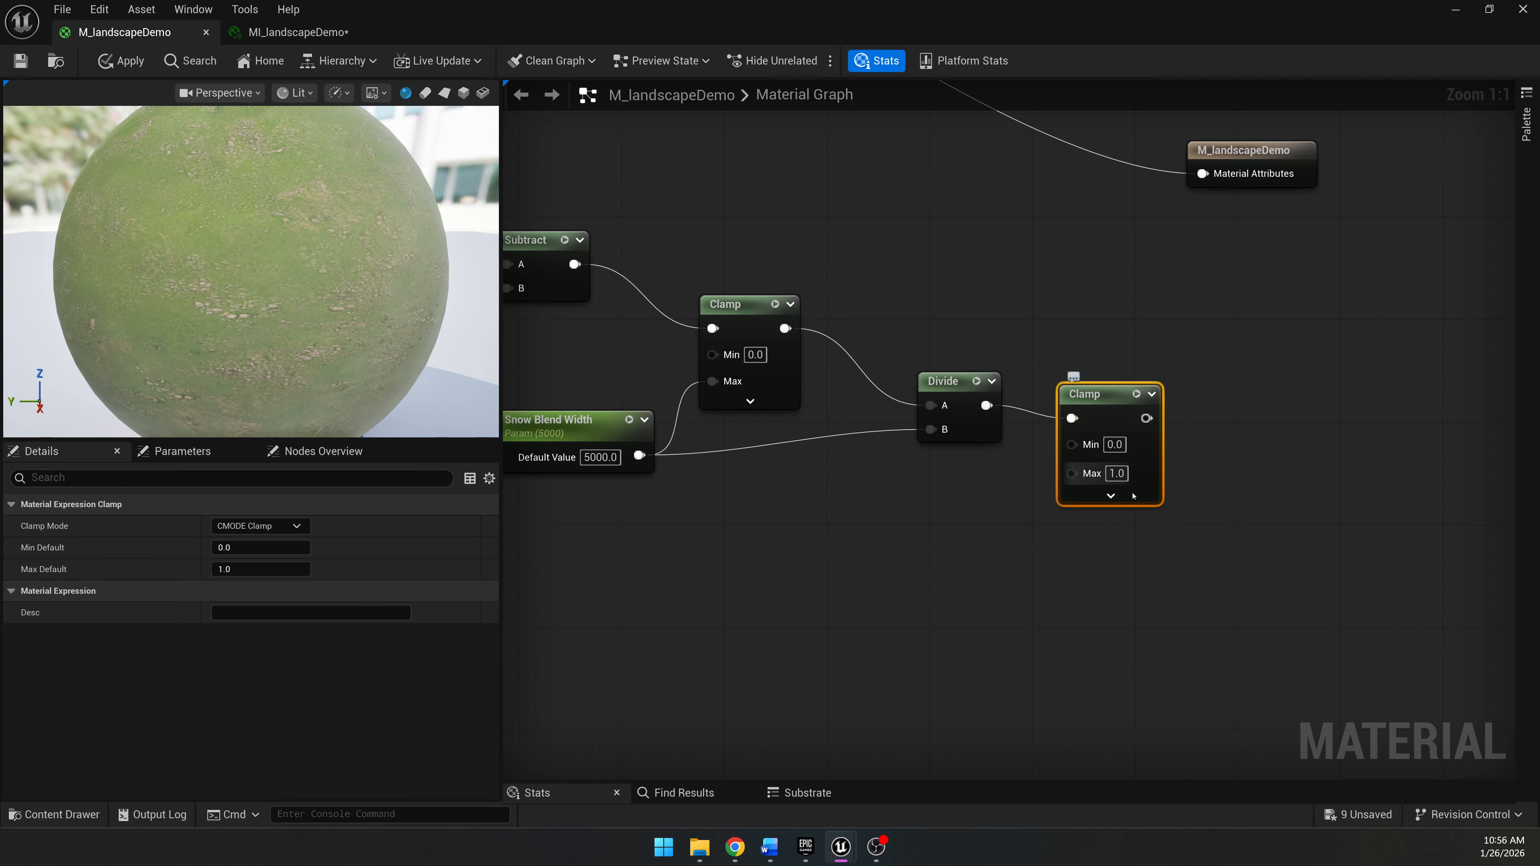
left_click(1168, 521)
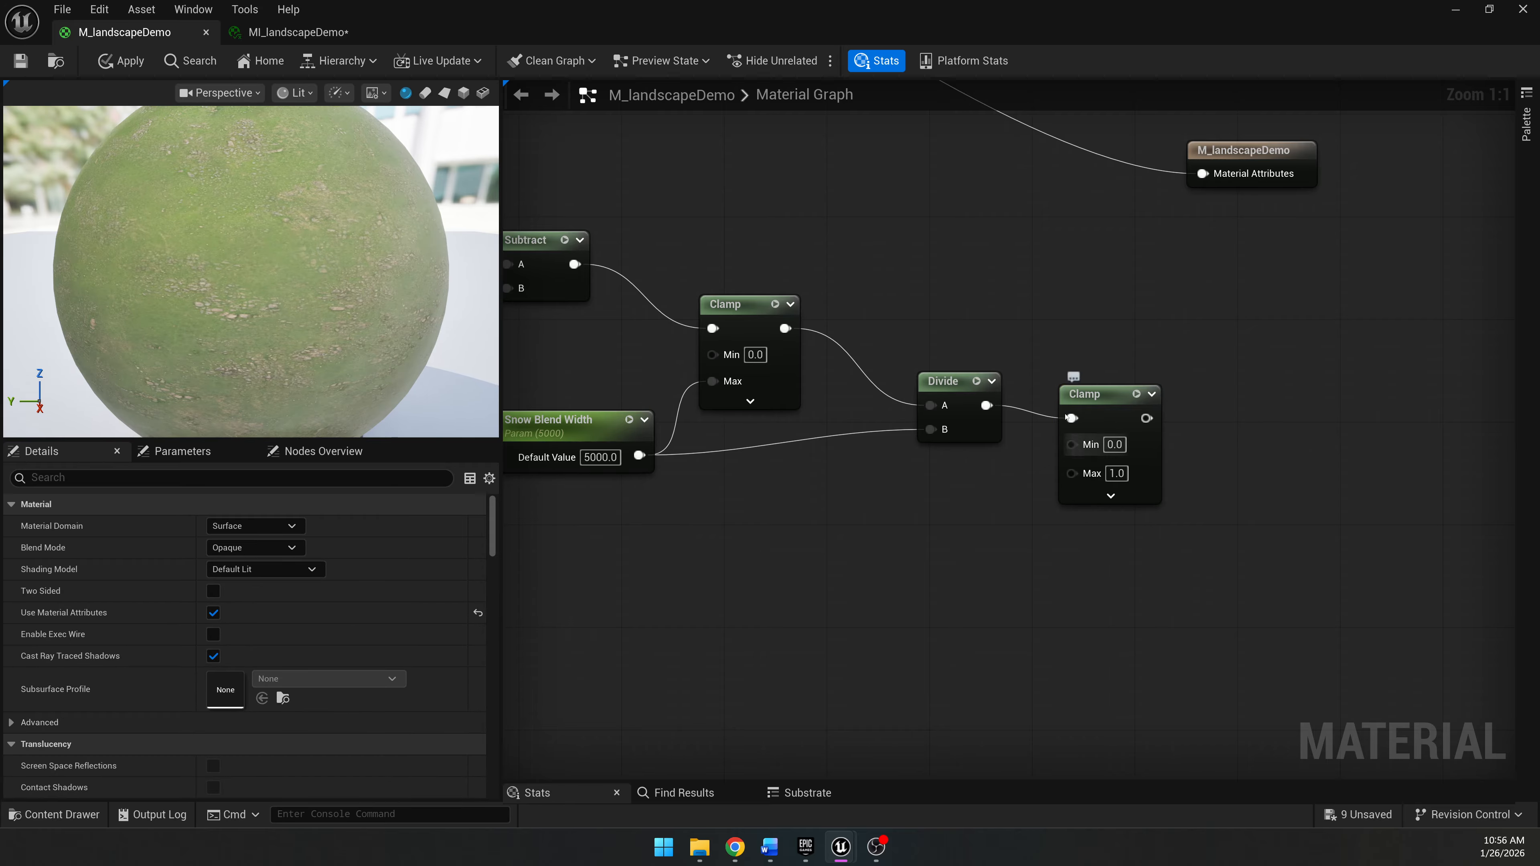
Tidy the height mask chain by moving Subtract, both Clamps, Snow Blend Width and Divide closer together in compact order.
right_click_drag(873, 289, 1031, 299)
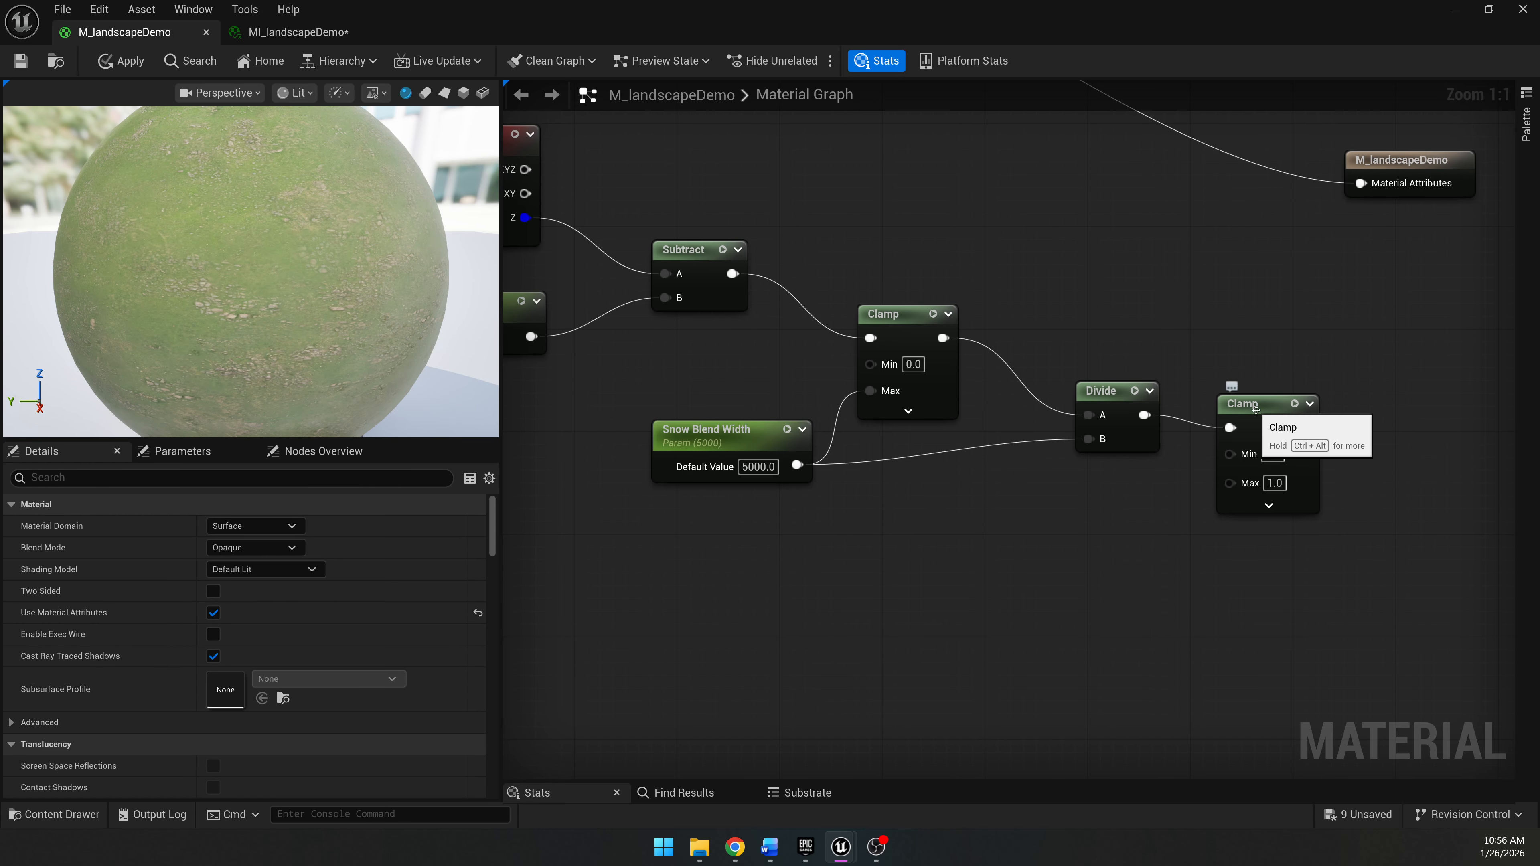
right_click_drag(921, 512, 1058, 554)
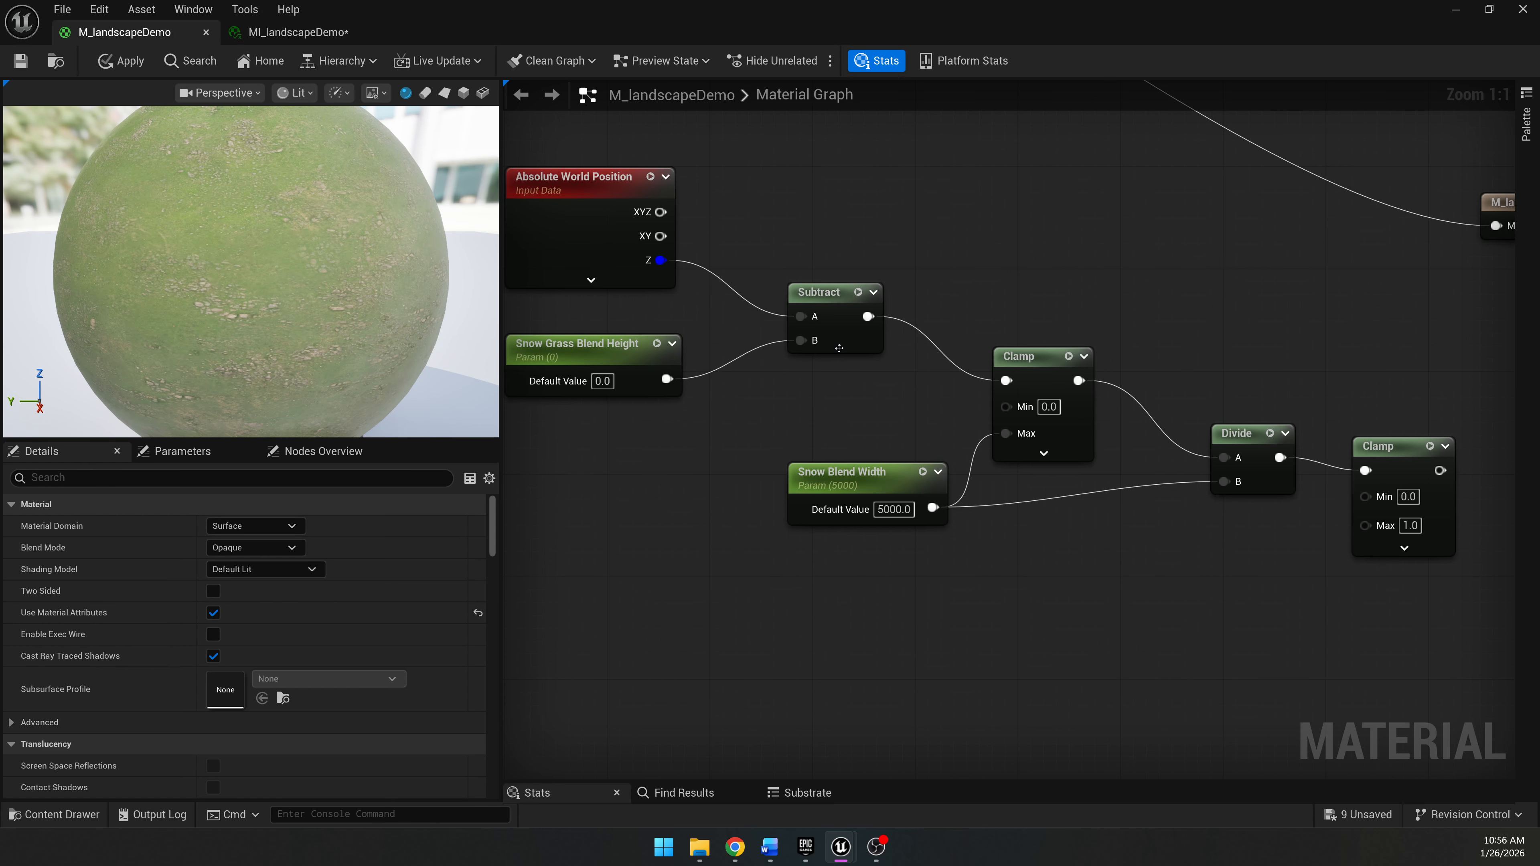
left_click_drag(838, 347, 788, 348)
left_click_drag(992, 353, 903, 298)
left_click_drag(868, 484, 768, 430)
left_click_drag(1229, 443, 1029, 420)
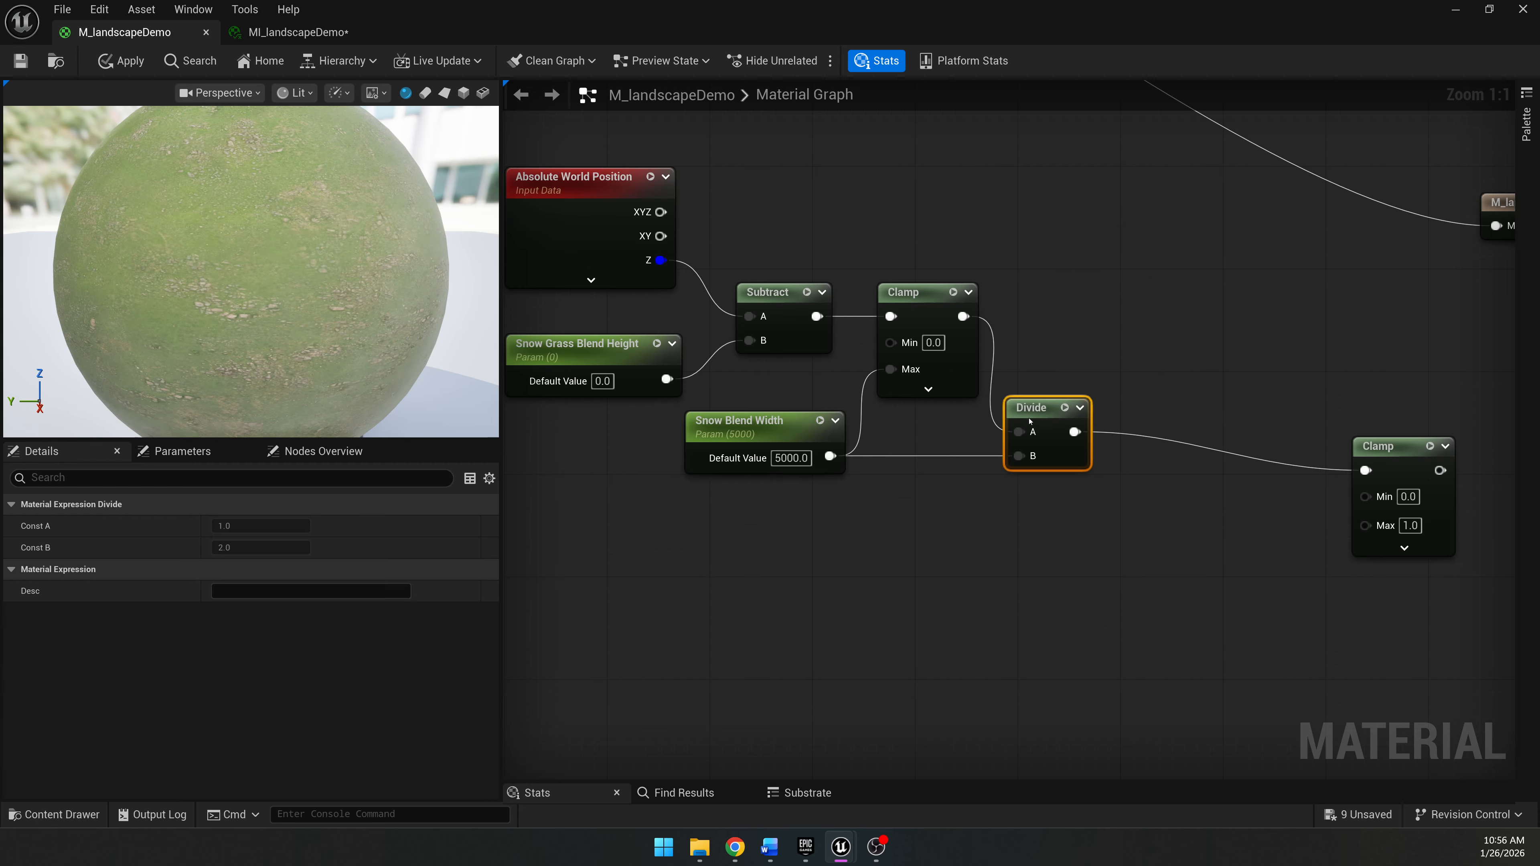
left_click_drag(1365, 446, 1158, 412)
left_click(1055, 299)
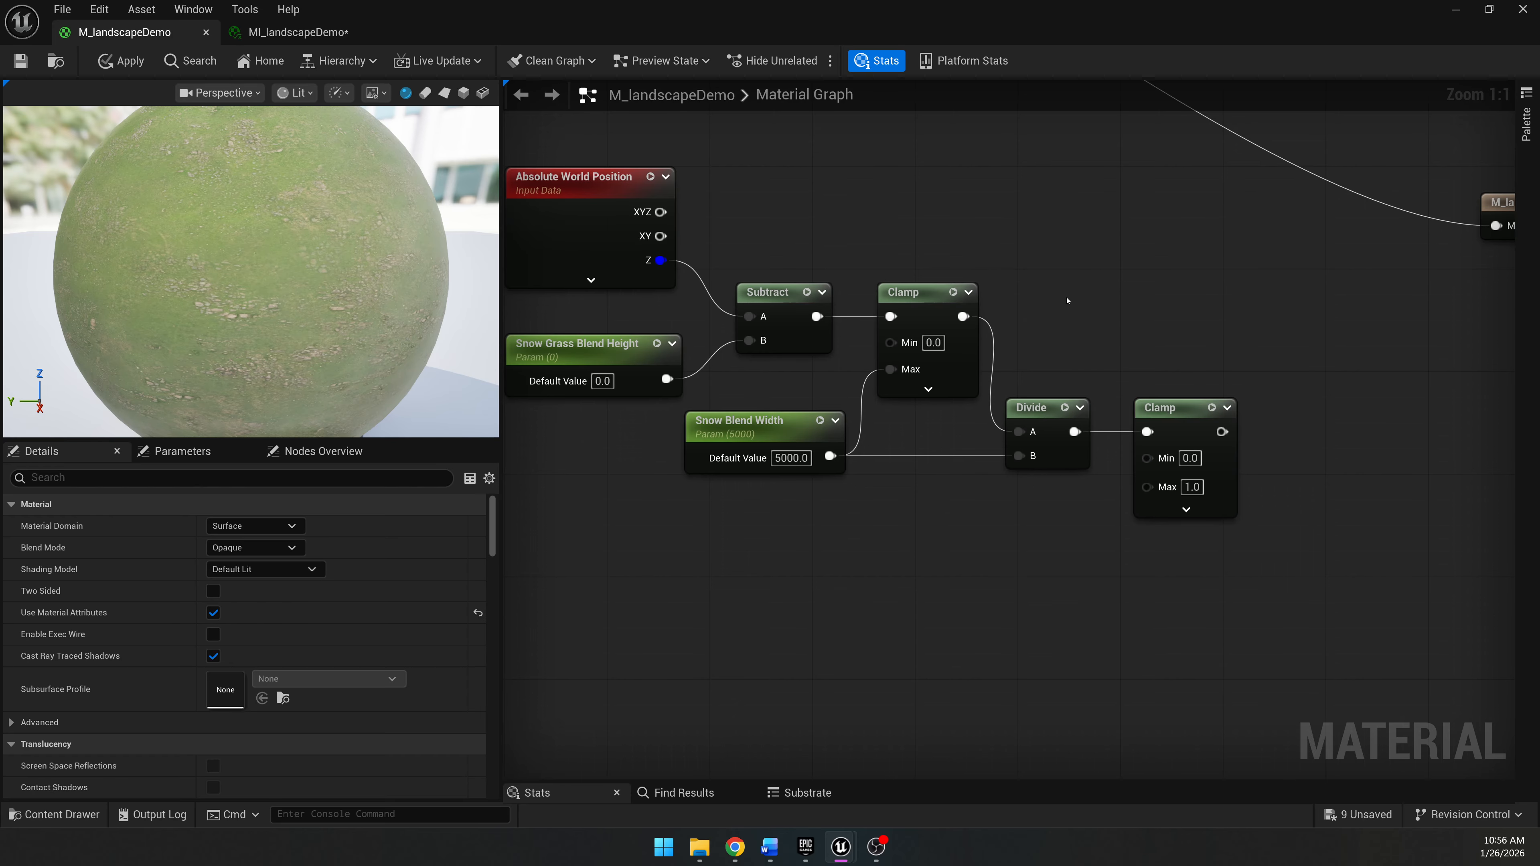
Group all the height mask nodes in a comment titled "Snow & Grass Blending" and colour it light cyan.
scroll(1055, 299, "down", 3)
left_click_drag(677, 196, 1134, 471)
mouse_move(1139, 384)
left_mouse_down()
mouse_move(1078, 503)
mouse_move(1068, 471)
mouse_move(1077, 481)
left_mouse_up()
type("c")
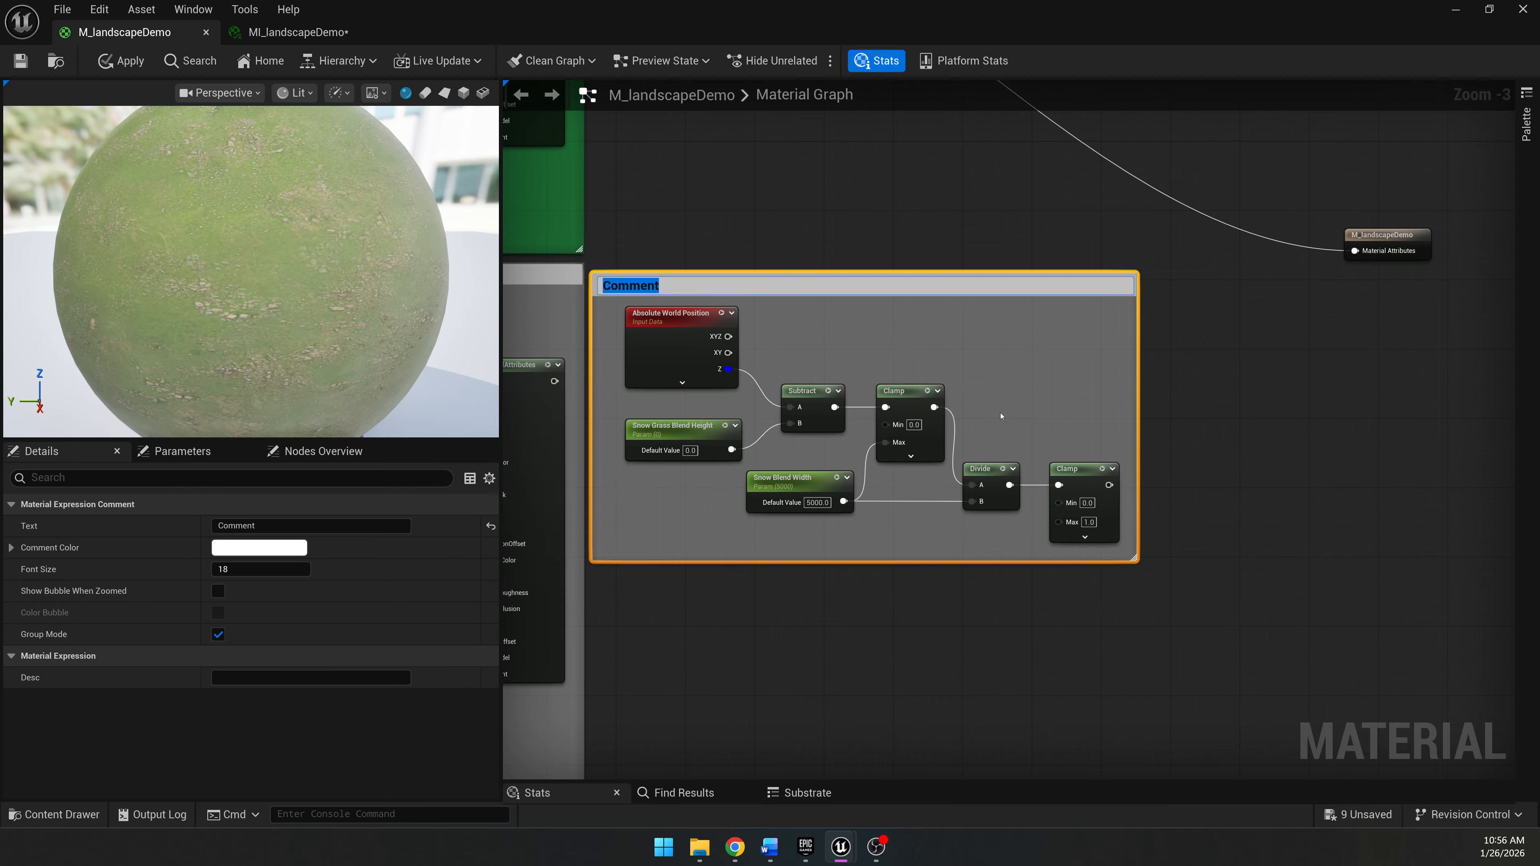
type("Snow & Grass Blending")
key("Return")
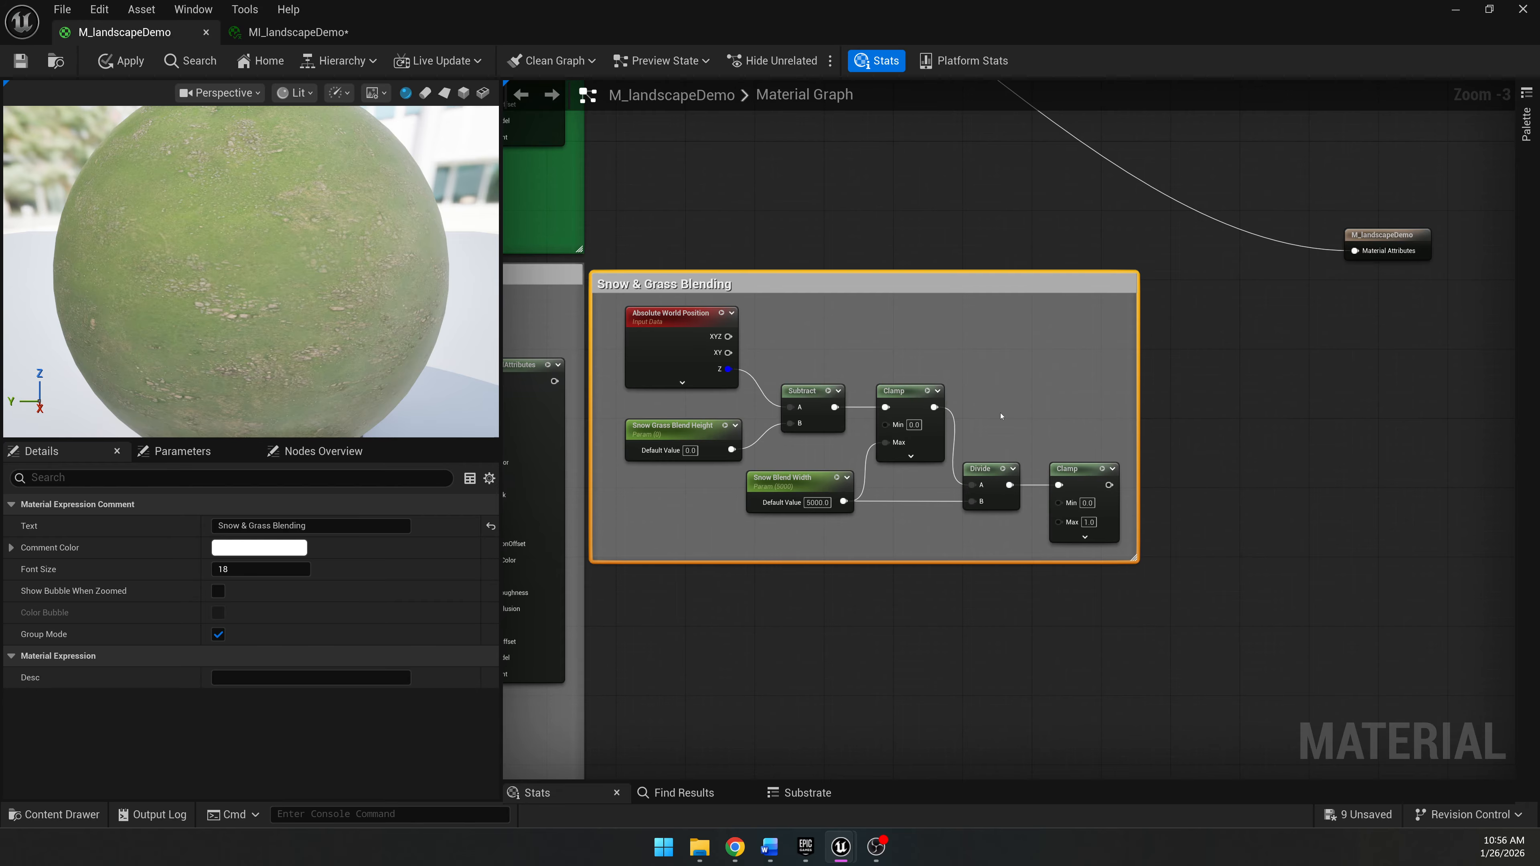
left_click_drag(1018, 285, 1019, 278)
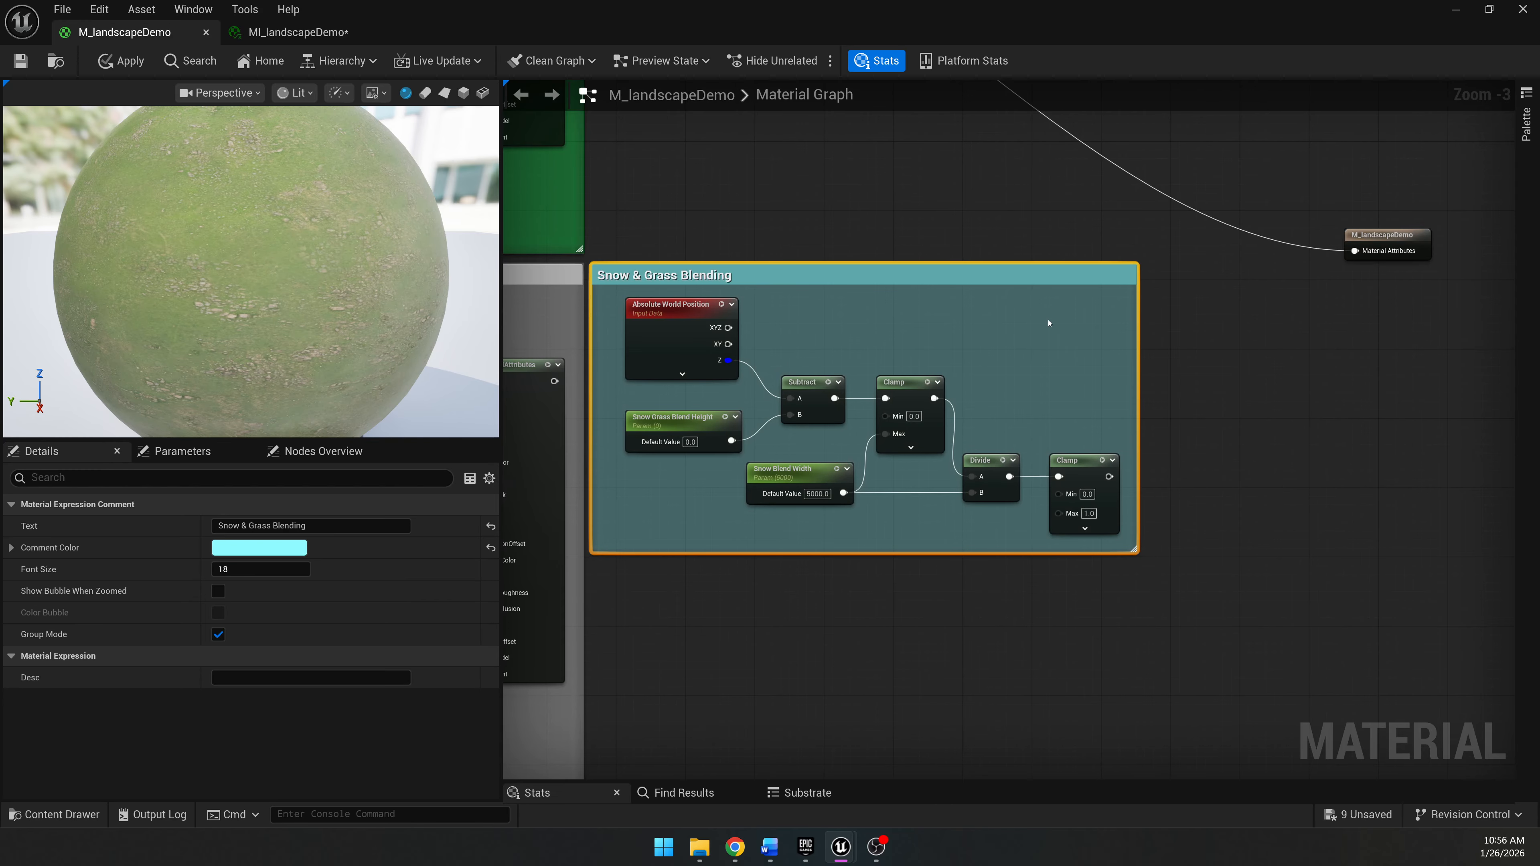
left_click(1310, 388)
Move the Snow & Grass Blending comment group down beside the lower part of the grey snow texture group.
right_click_drag(1310, 389, 1028, 433)
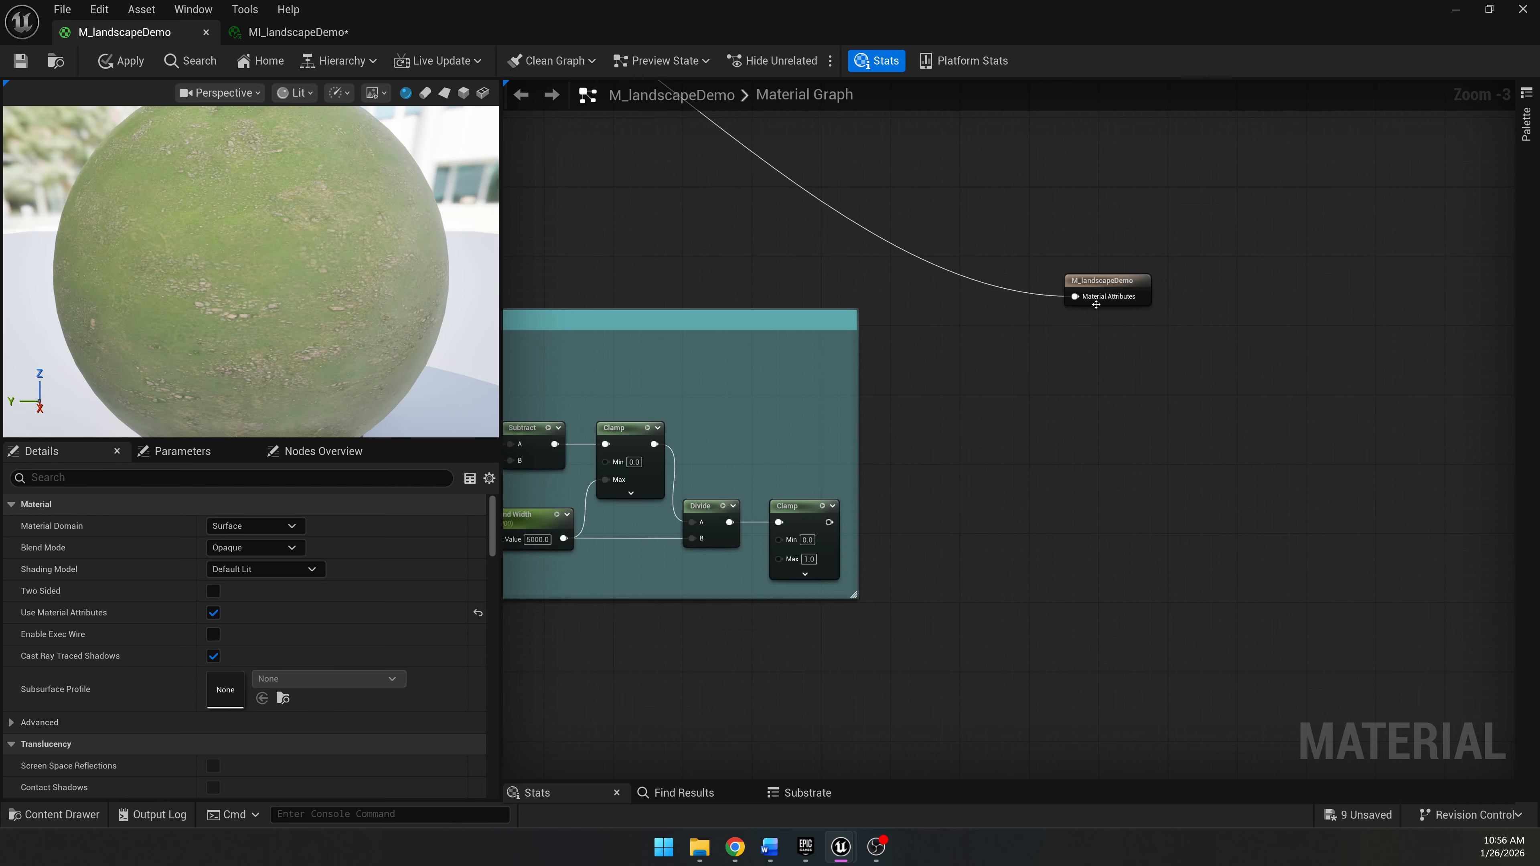
right_click_drag(1072, 306, 1454, 467)
scroll(1455, 471, "down", 2)
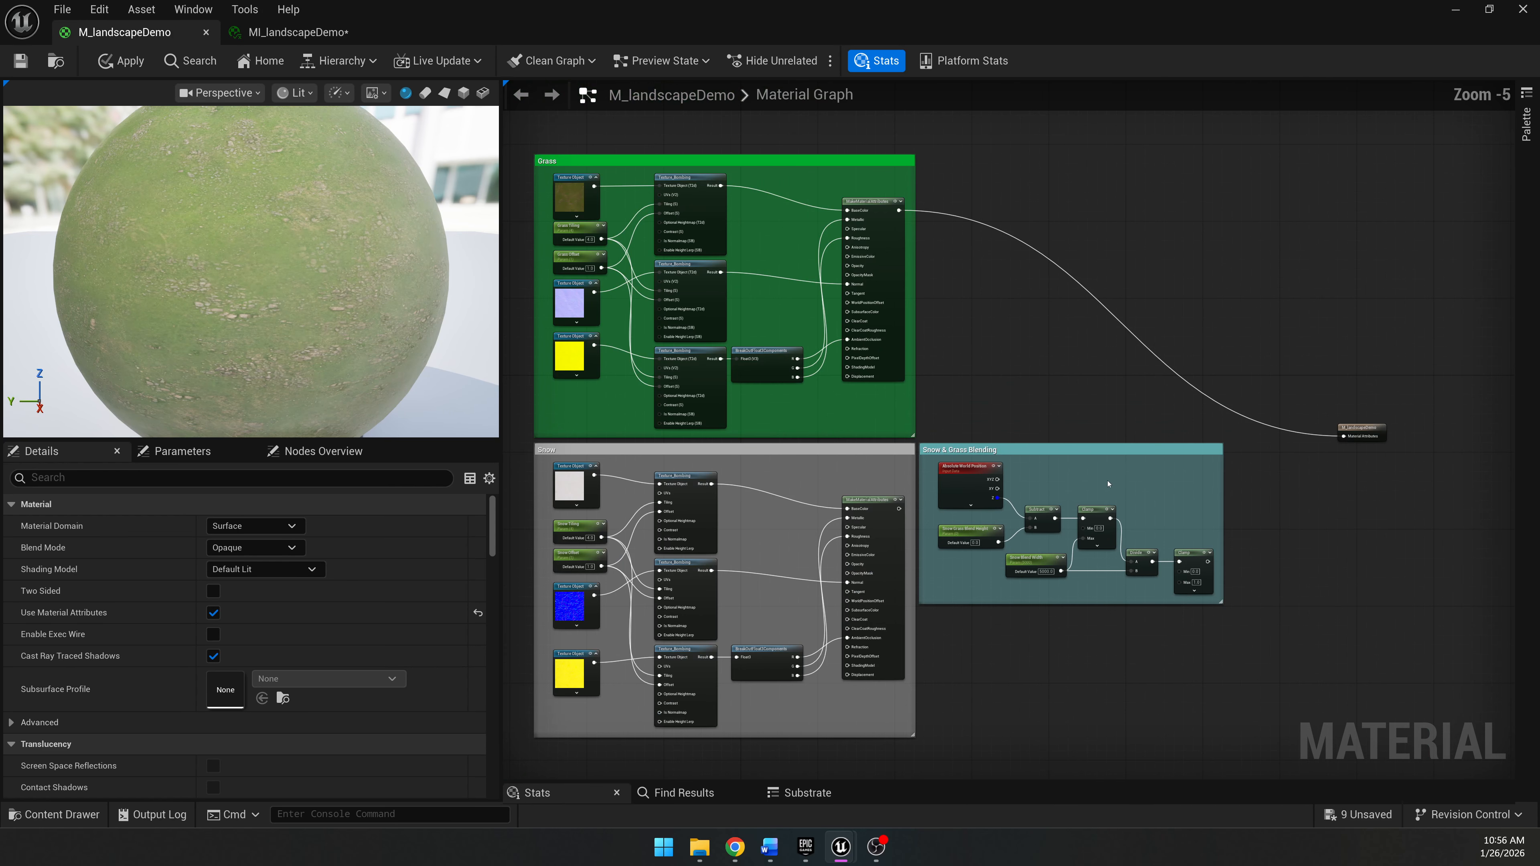
left_click_drag(998, 449, 1022, 583)
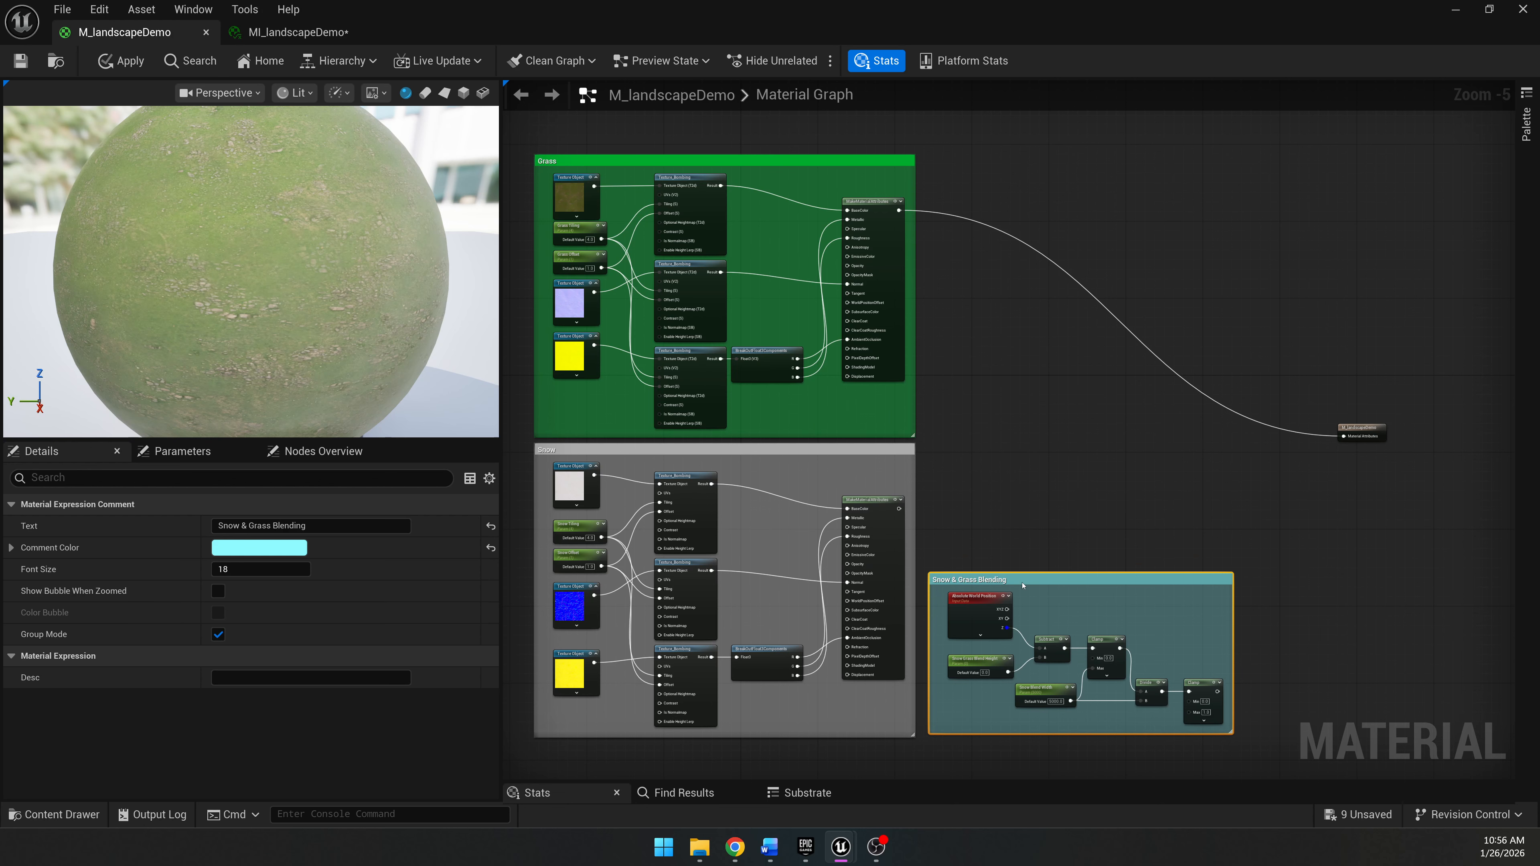
left_click(1024, 499)
Add a BlendMaterialAttributes node just below the M_landscapeDemo output node, above and to the right of the Snow & Grass Blending group.
right_click_drag(1028, 489, 894, 440)
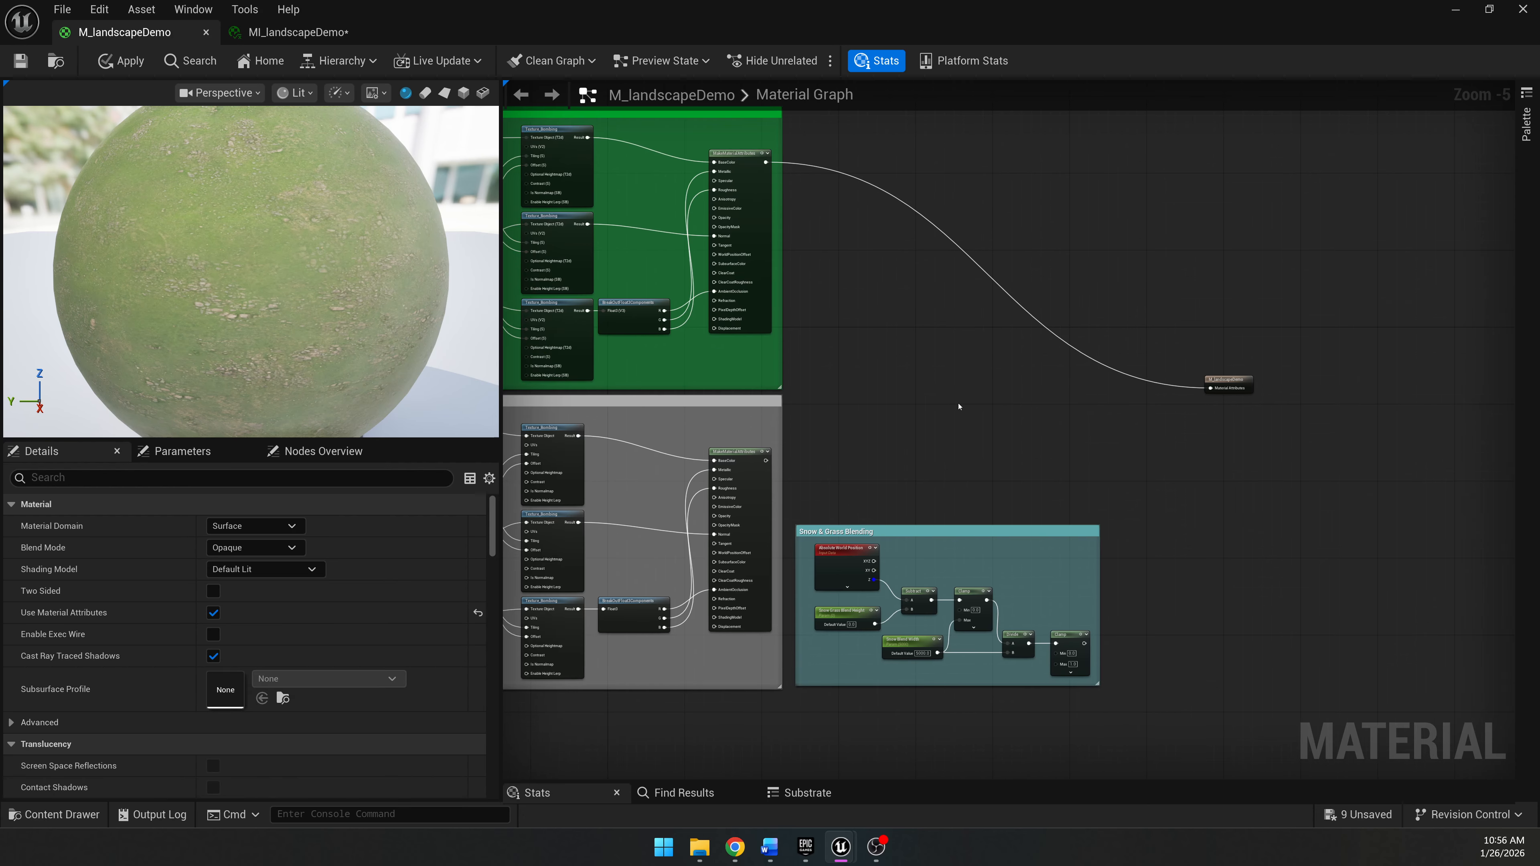
right_click(1092, 405)
type("blendmaterial")
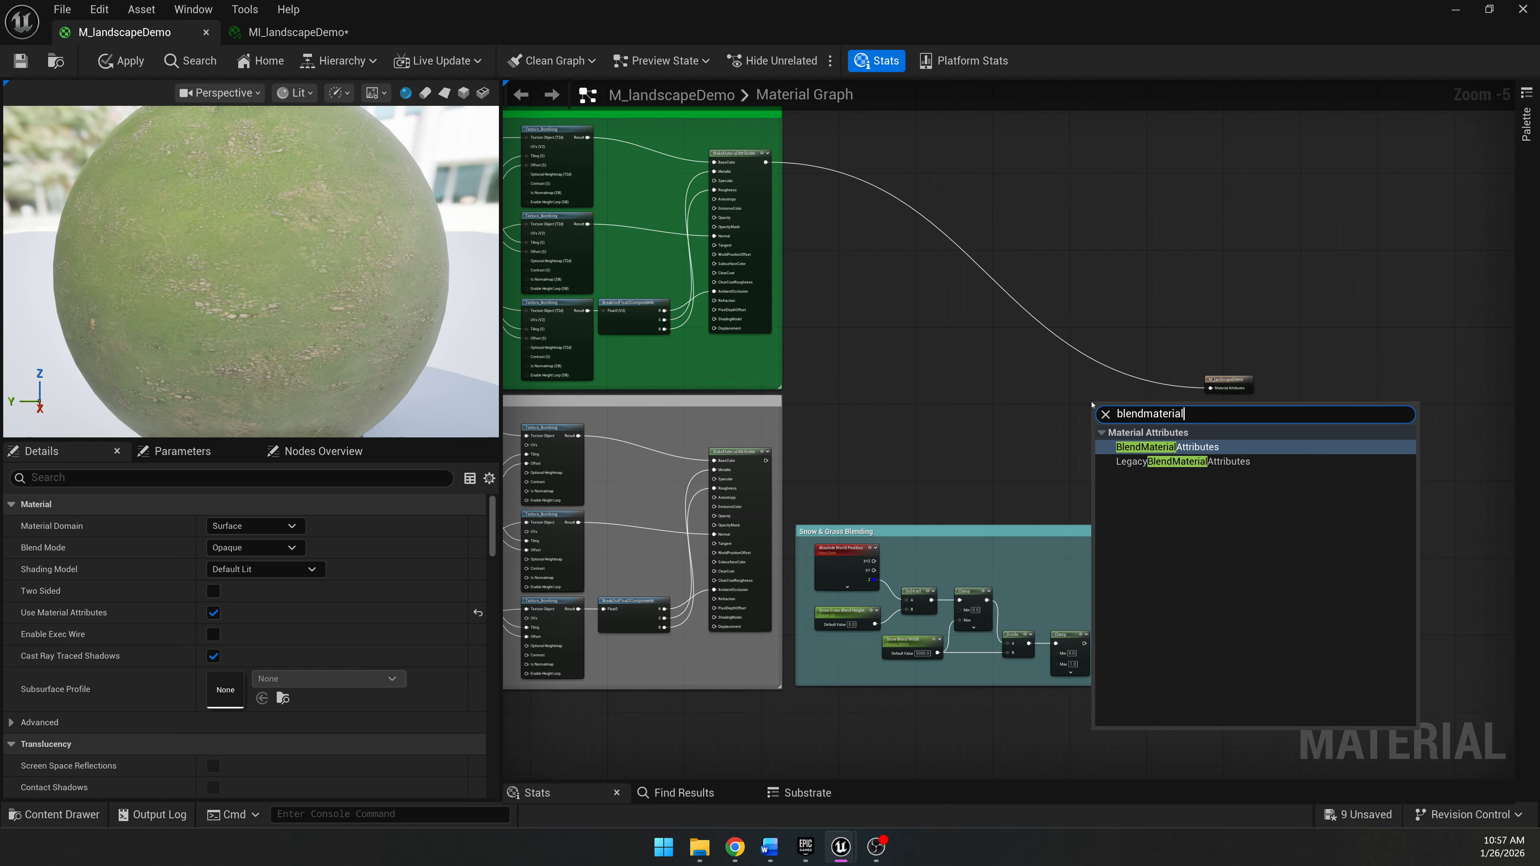
key("Return")
left_click_drag(1112, 413, 1177, 446)
scroll(1086, 522, "up", 2)
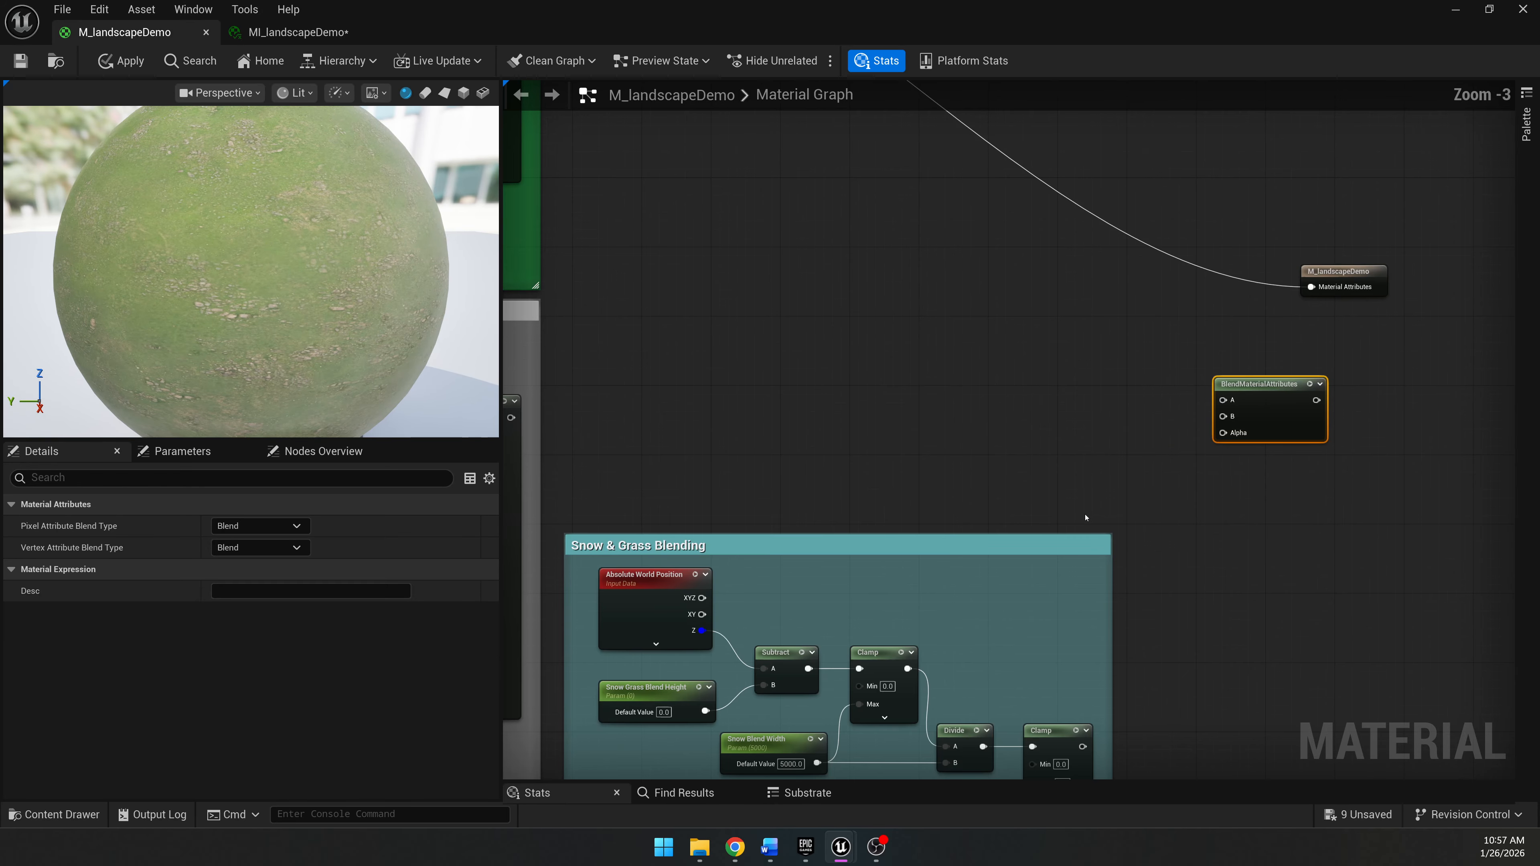
Connect the snow group's MakeMaterialAttributes output to BlendMaterialAttributes input B and the grass group's output to input A.
right_click_drag(1029, 420, 1172, 476)
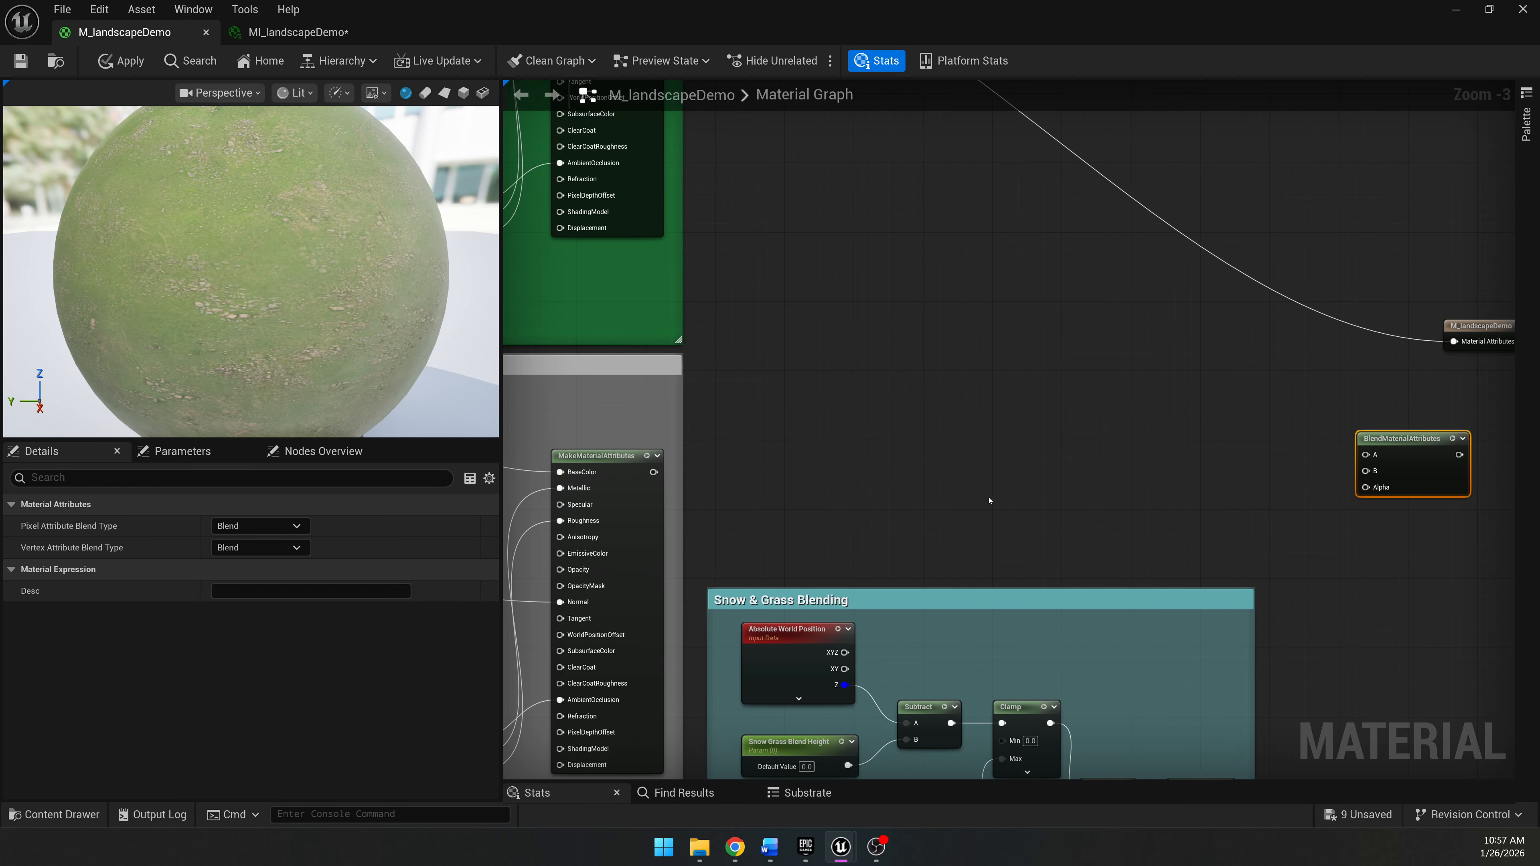
scroll(907, 475, "down", 1)
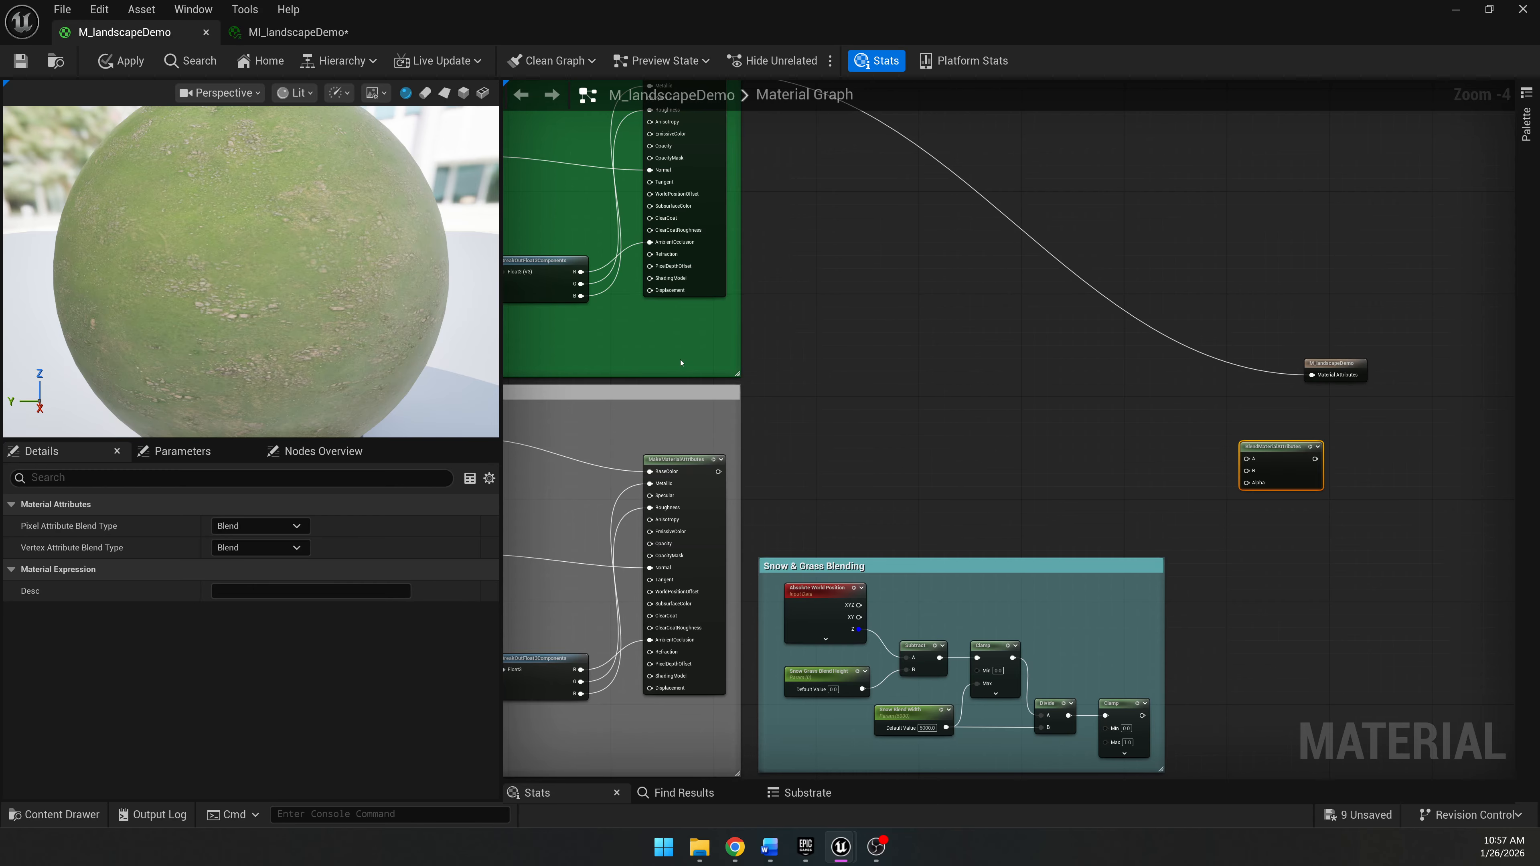
left_click_drag(718, 471, 1246, 471)
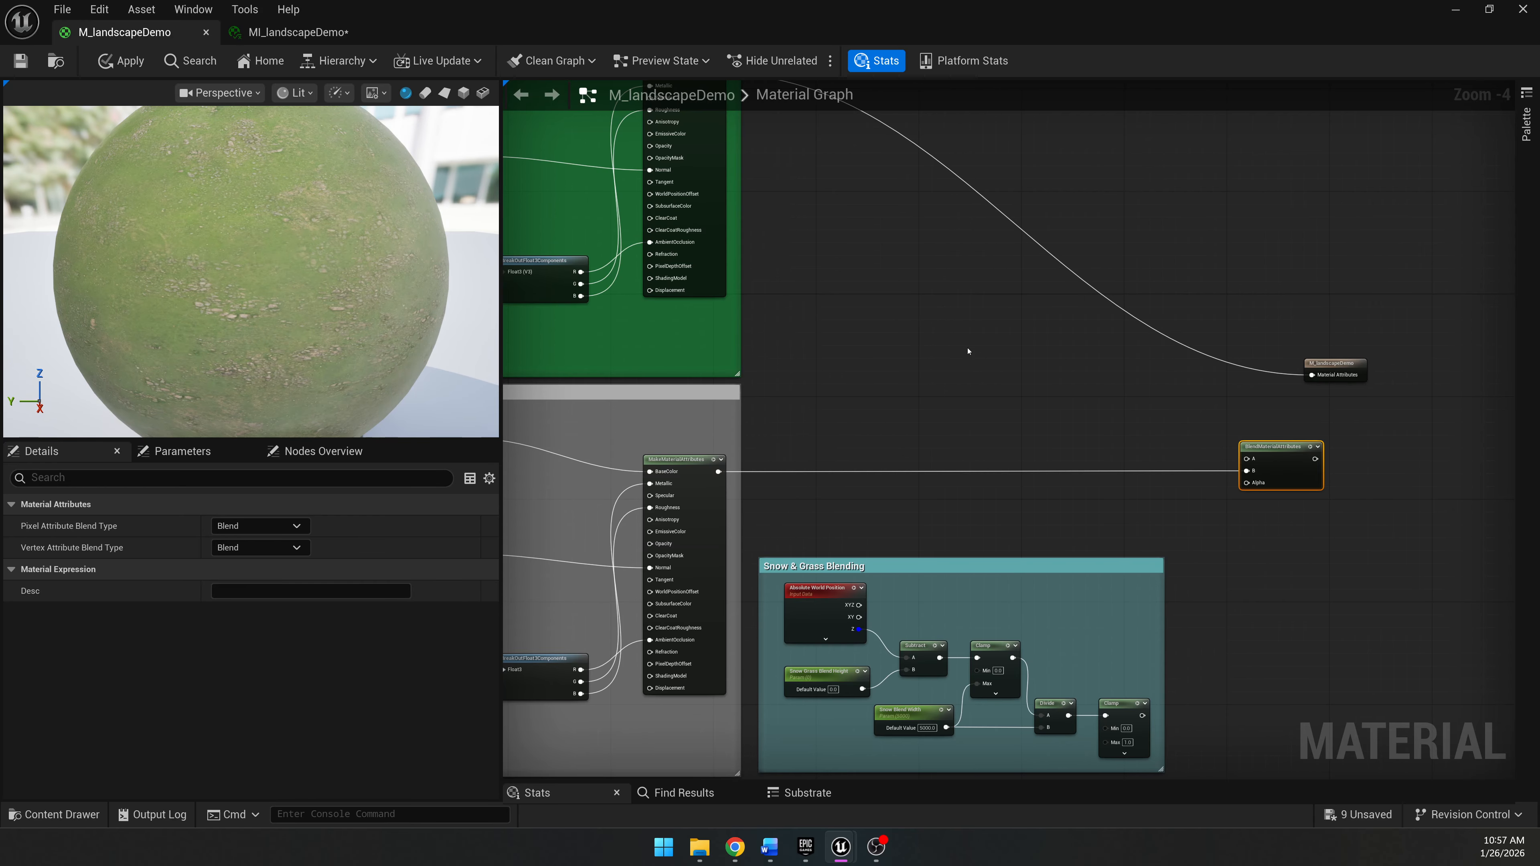
right_click_drag(968, 350, 980, 437)
left_click_drag(749, 181, 1278, 567)
Connect the final Clamp output in the Snow & Grass Blending group to the Alpha input of BlendMaterialAttributes.
right_click_drag(1094, 703, 968, 186)
scroll(968, 186, "up", 3)
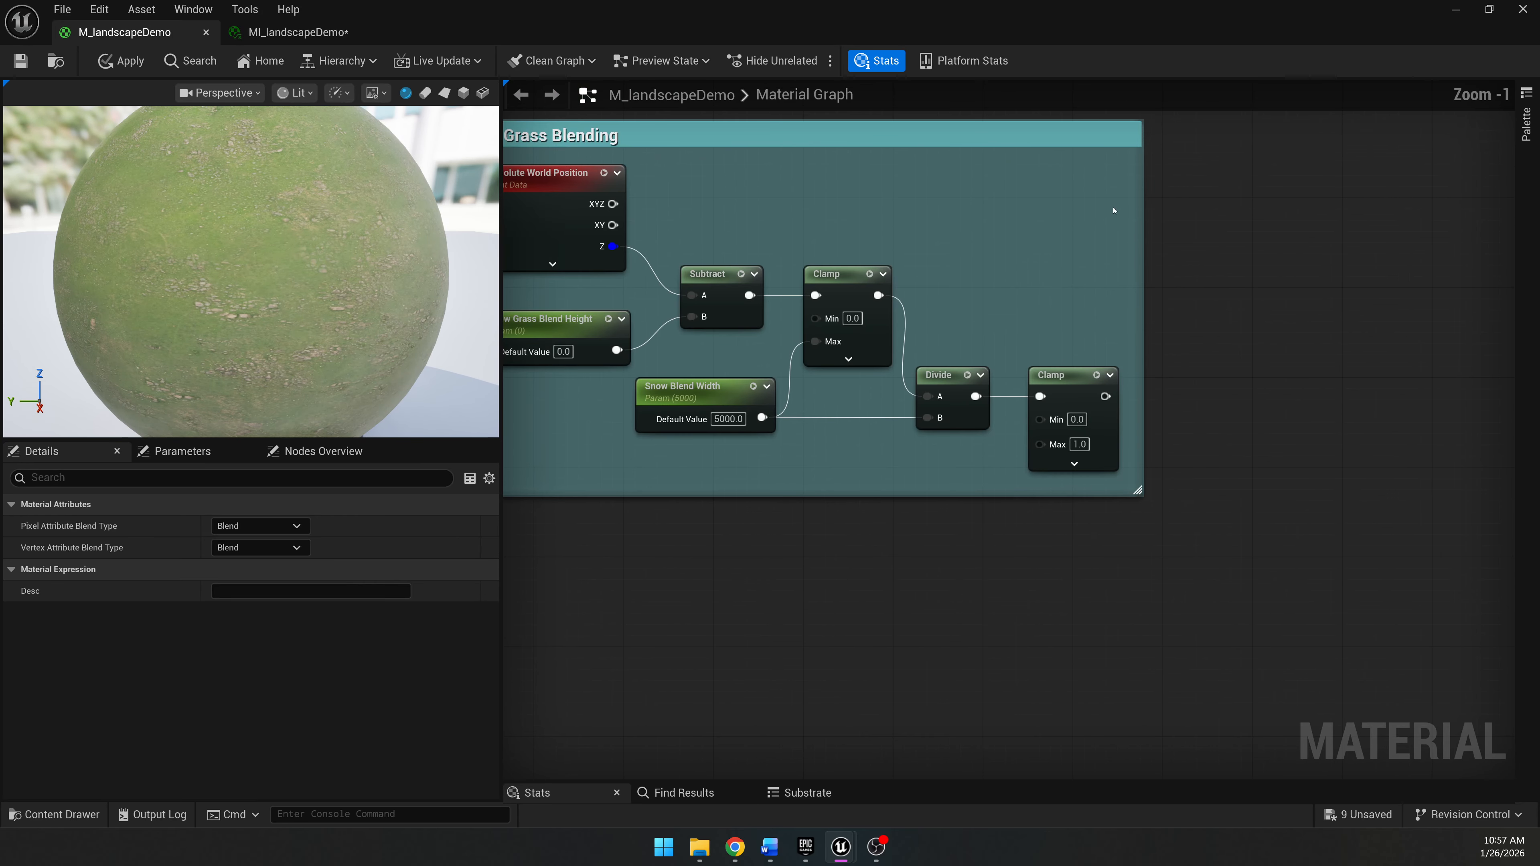
right_click_drag(1114, 210, 1166, 460)
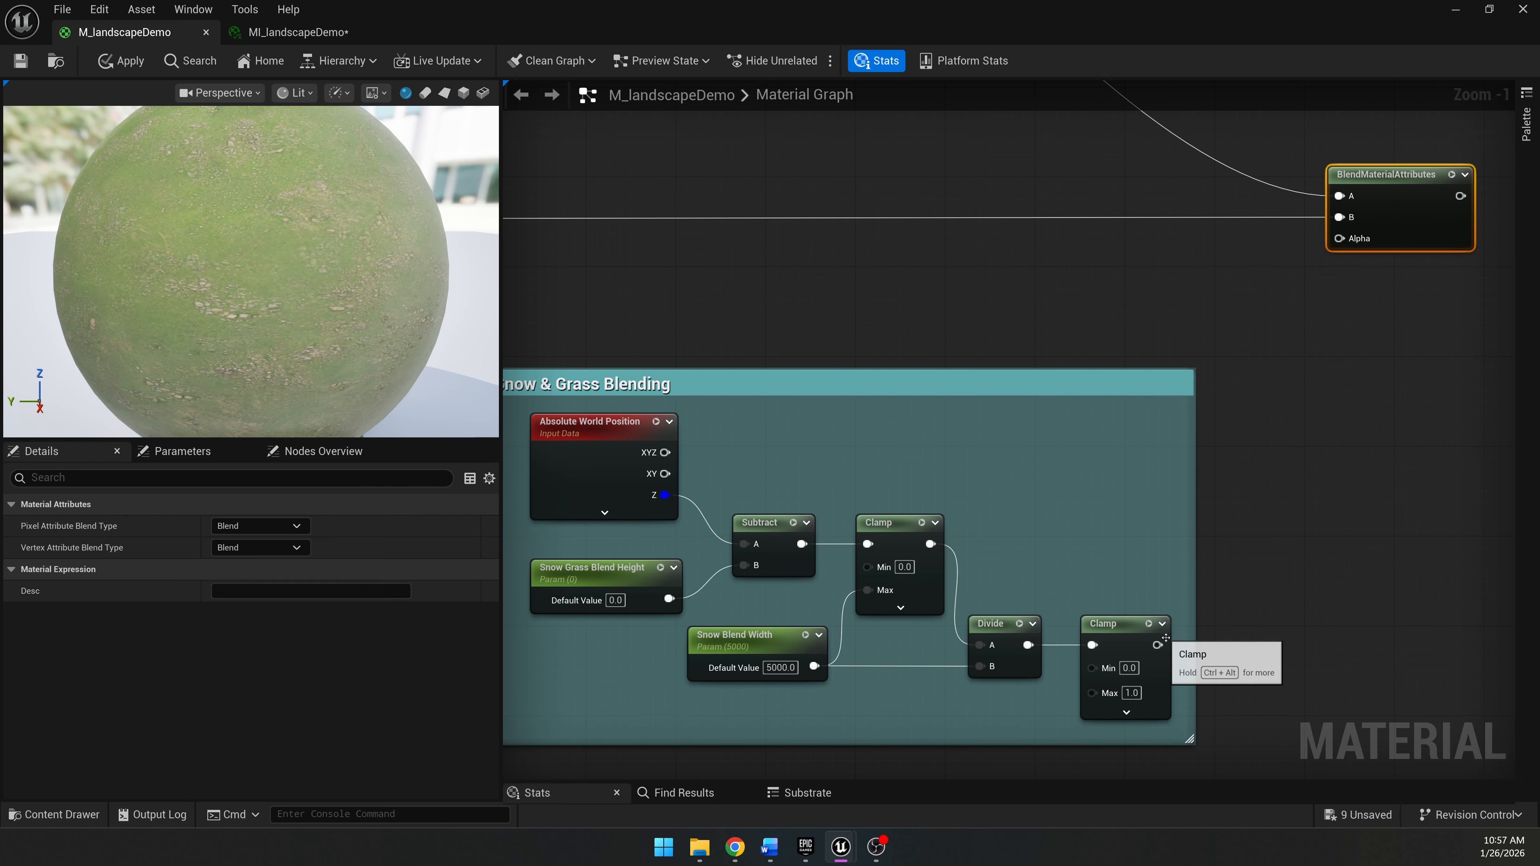
left_click_drag(1158, 645, 1353, 248)
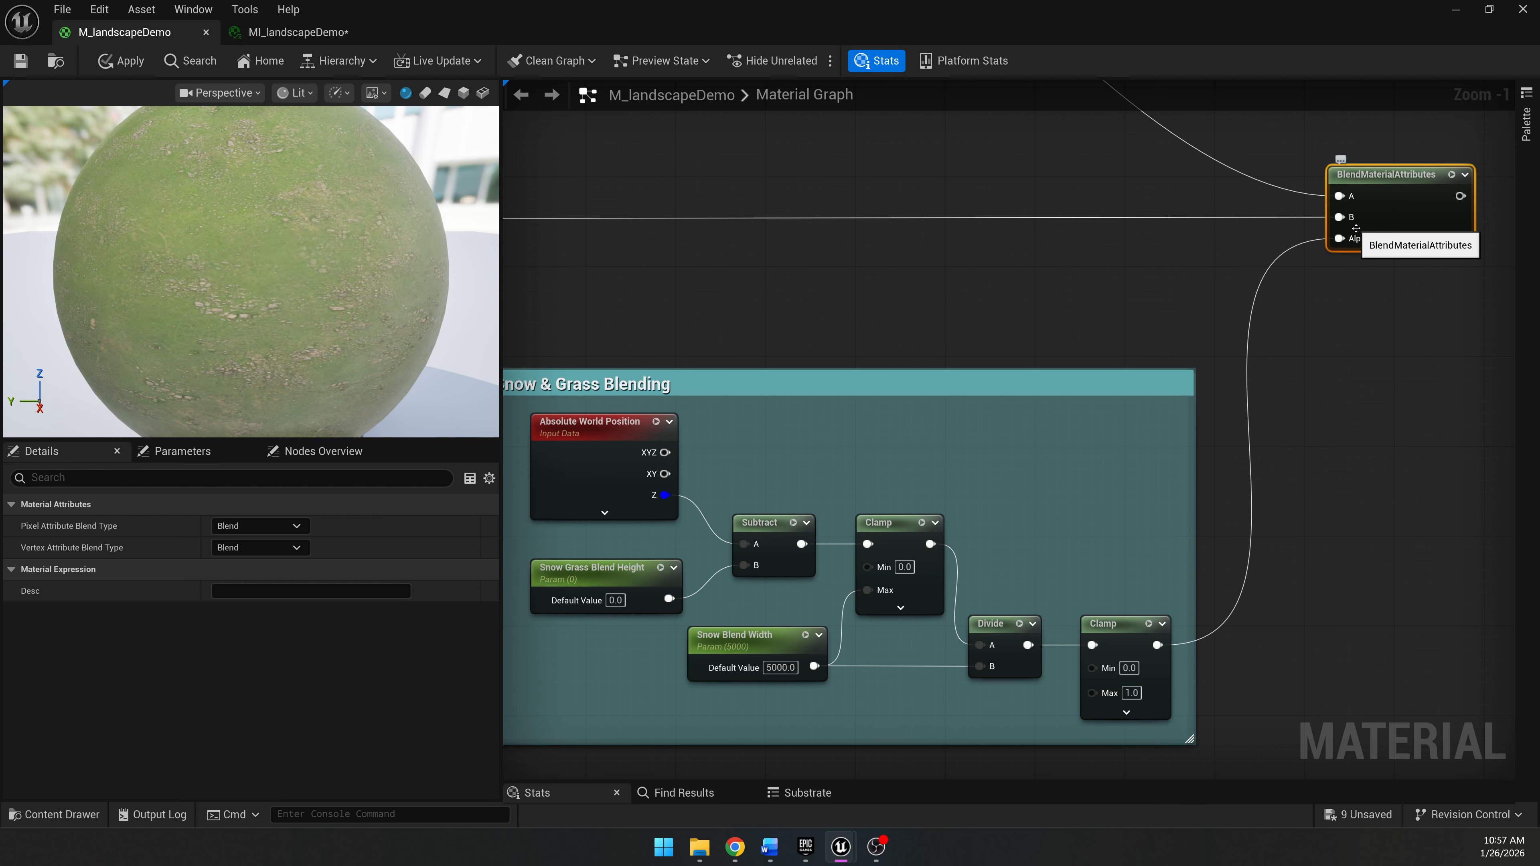
left_click(1358, 364)
Move the M_landscapeDemo output node further right and connect the BlendMaterialAttributes output to its Material Attributes input.
scroll(1358, 370, "down", 3)
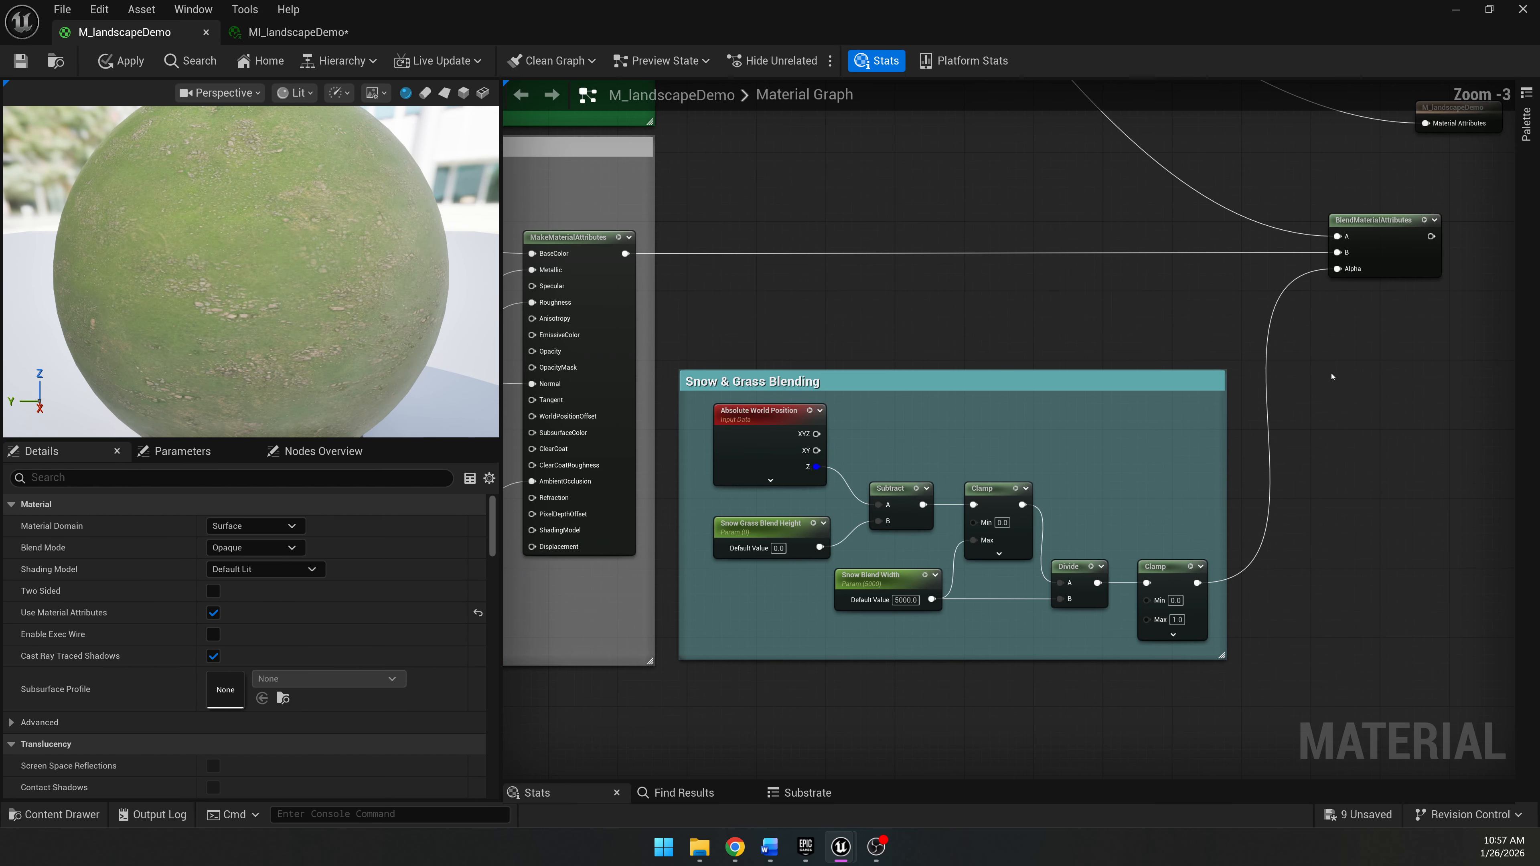
right_click_drag(1417, 371, 1299, 425)
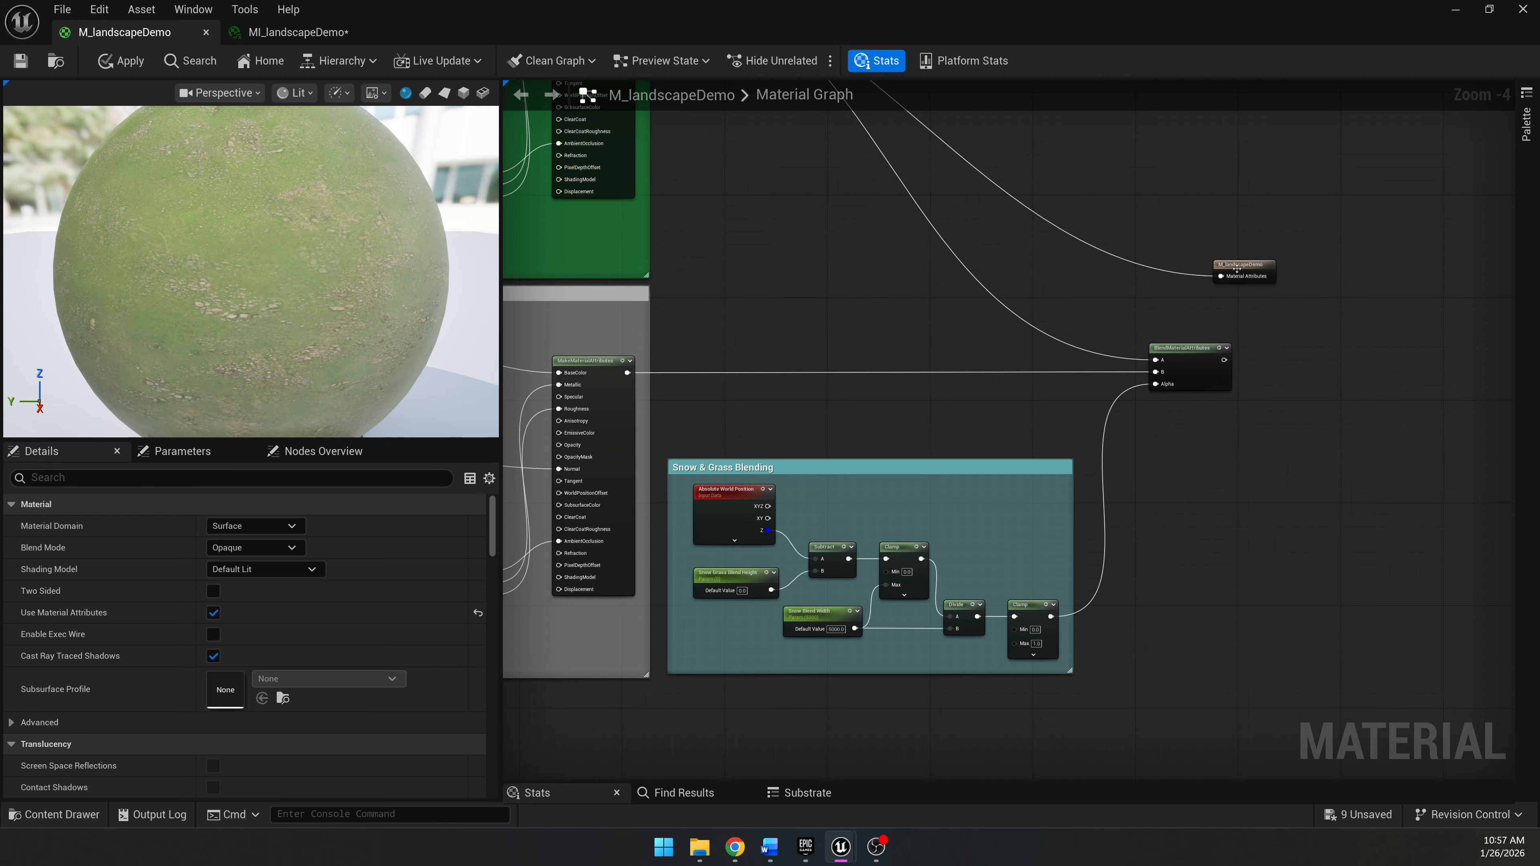
left_click_drag(1237, 268, 1427, 334)
scroll(1212, 365, "up", 4)
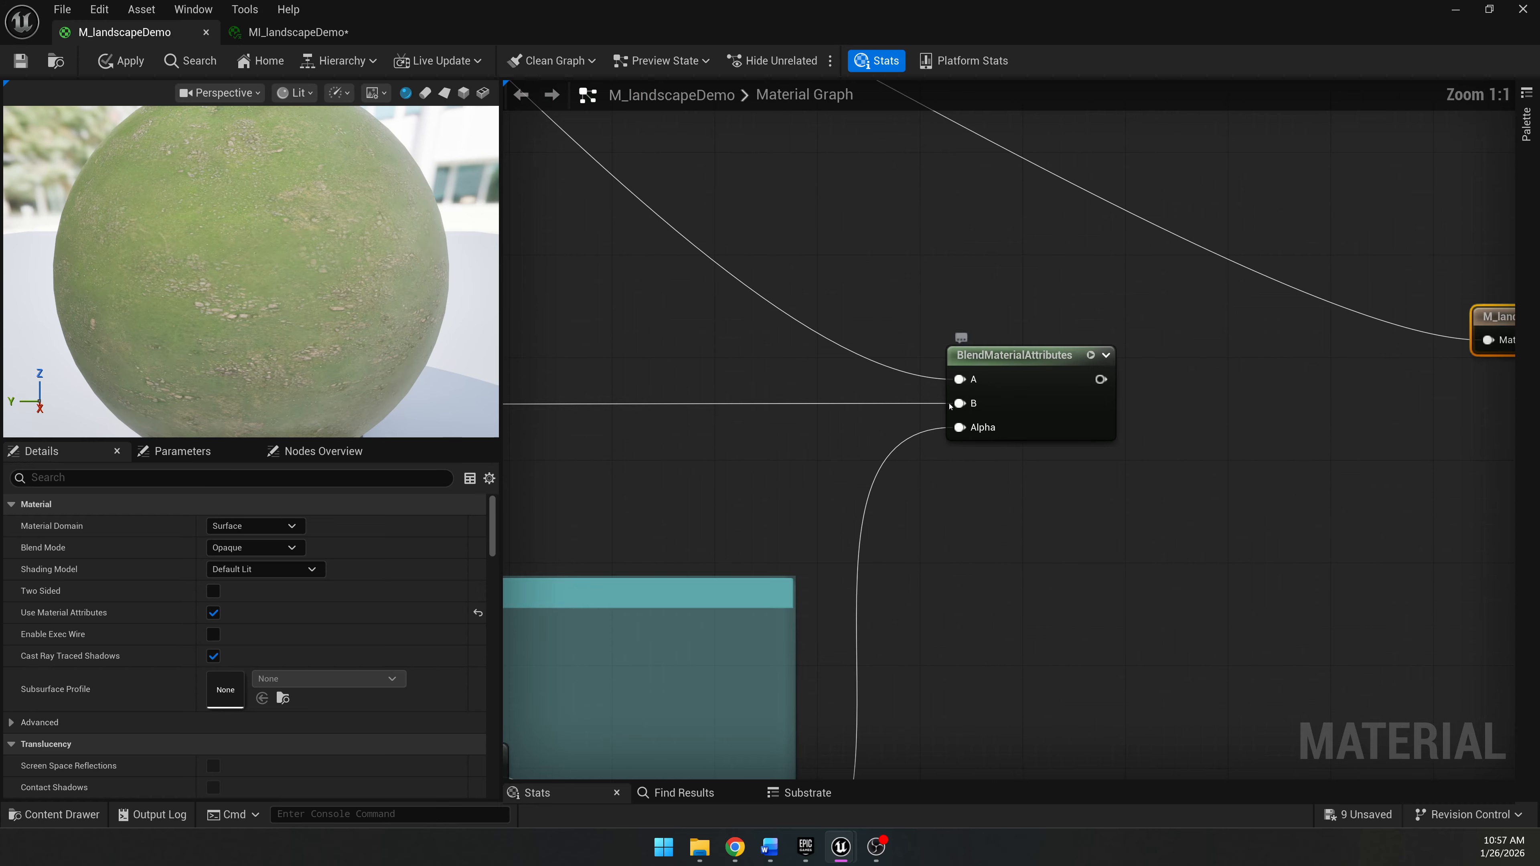
right_click_drag(1194, 415, 947, 444)
left_click_drag(853, 409, 1240, 369)
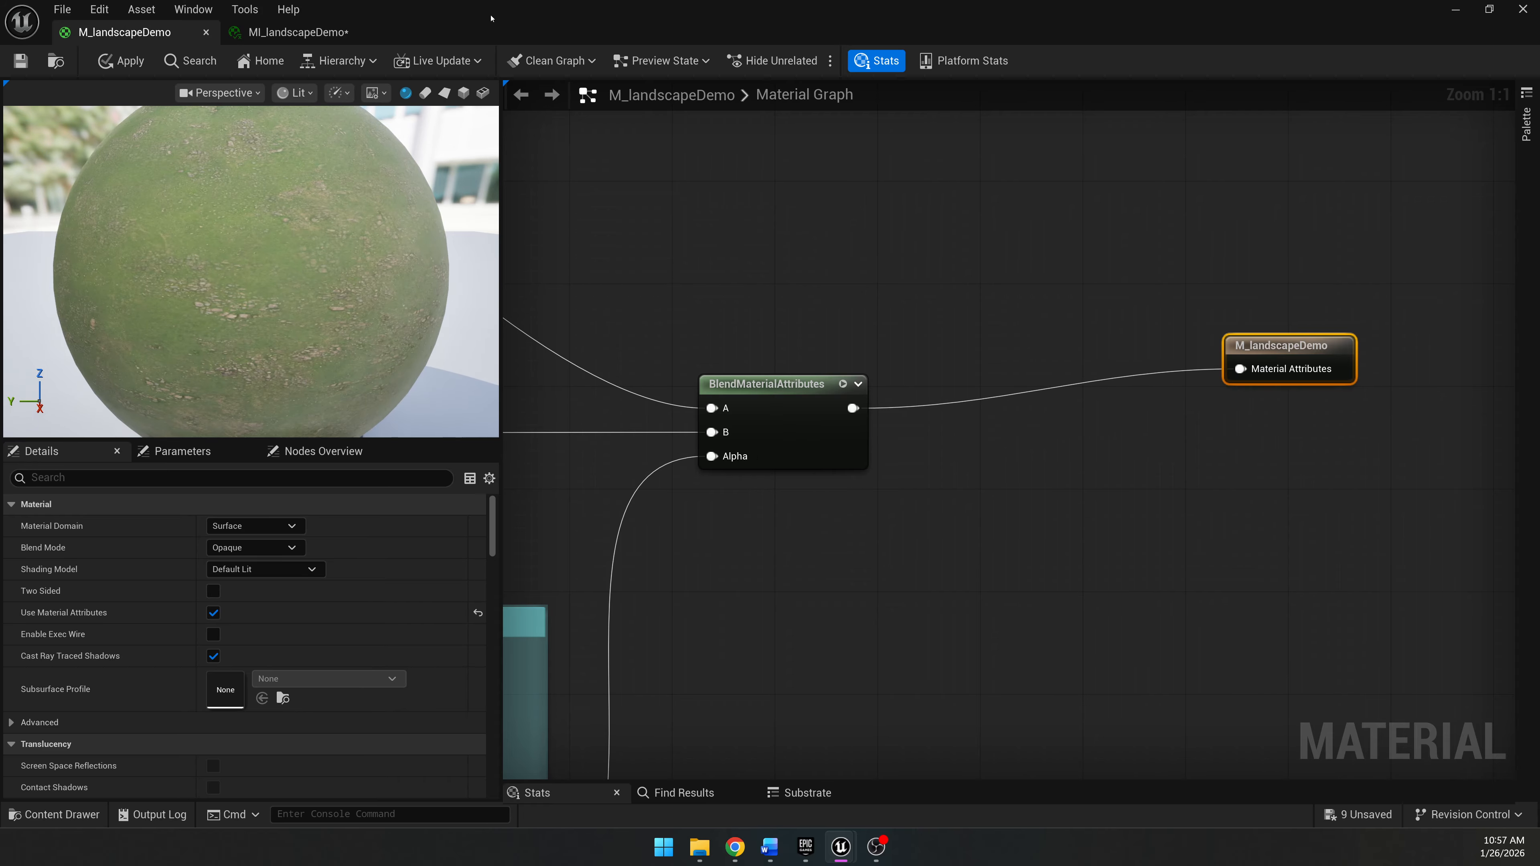
Move the material editor window away from the level viewport and save M_landscapeDemo.
left_click_drag(491, 18, 1216, 376)
left_click(820, 433)
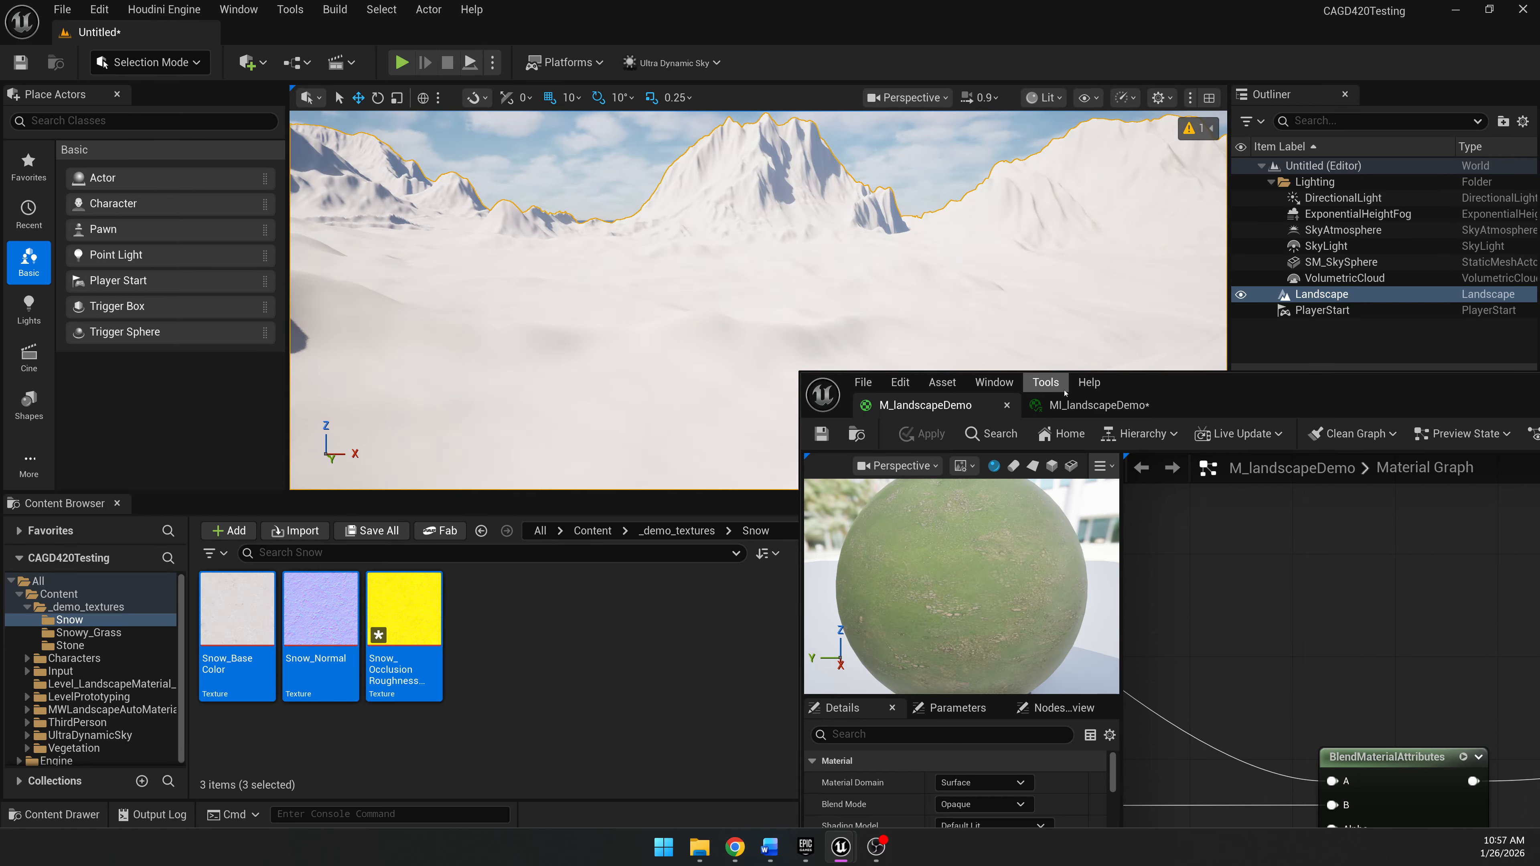
In MI_landscapeDemo, enable the Snow Blend Width, Snow Grass Blend Height, Snow Offset and Snow Tiling parameter overrides.
left_click(1107, 404)
left_click_drag(1243, 400, 866, 479)
left_click(1054, 685)
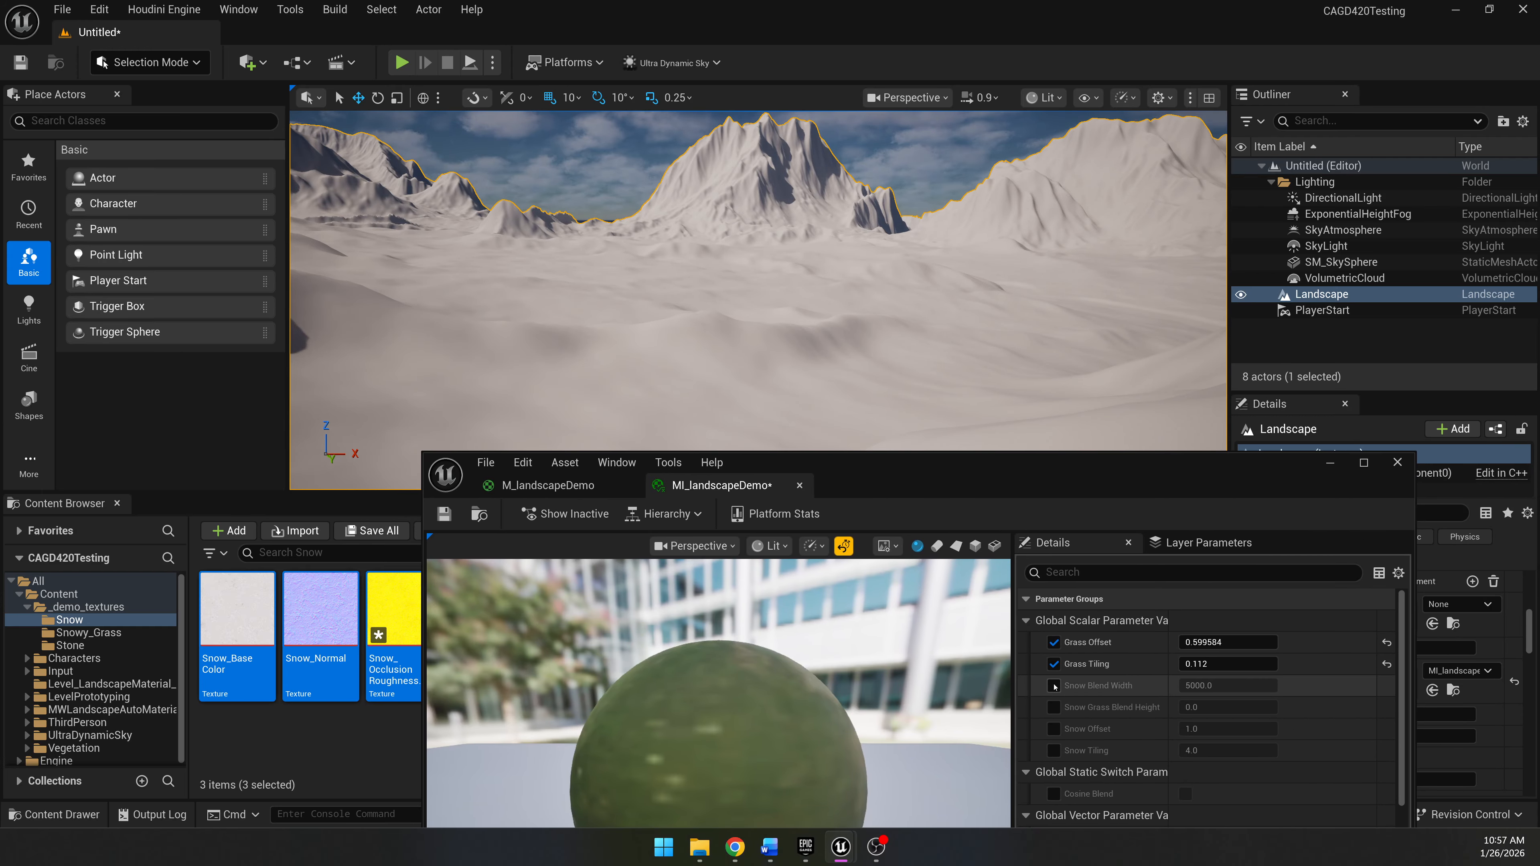
left_click(1054, 708)
left_click(1054, 729)
left_click(1054, 751)
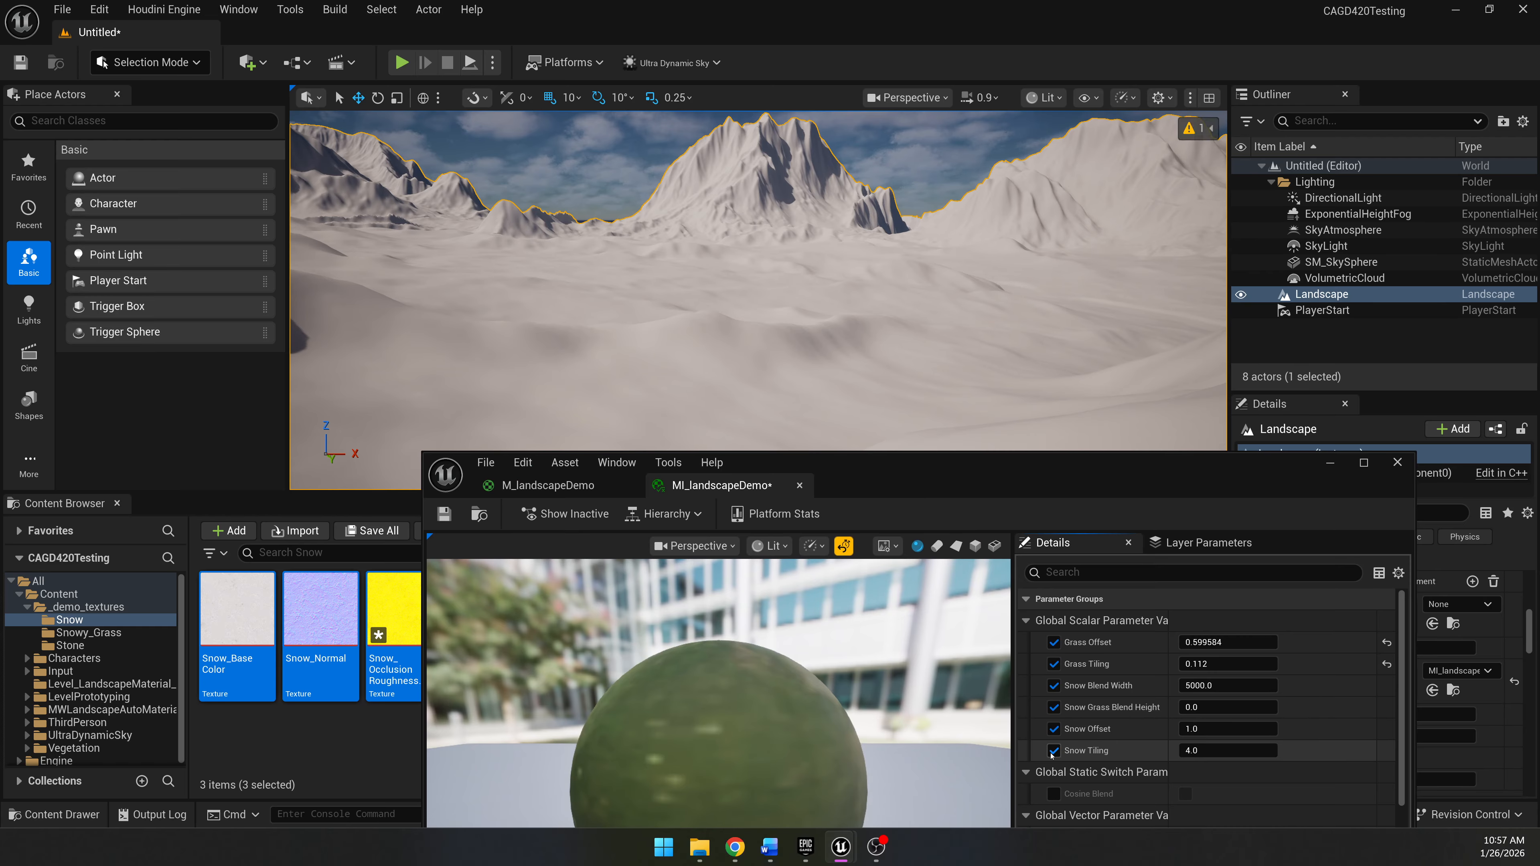
Undo the Snow Blend Width change and raise Snow Grass Blend Height to about 35093.
mouse_move(873, 339)
right_mouse_down()
mouse_move(940, 358)
mouse_move(879, 331)
mouse_move(806, 376)
mouse_move(858, 358)
mouse_move(858, 322)
right_mouse_up()
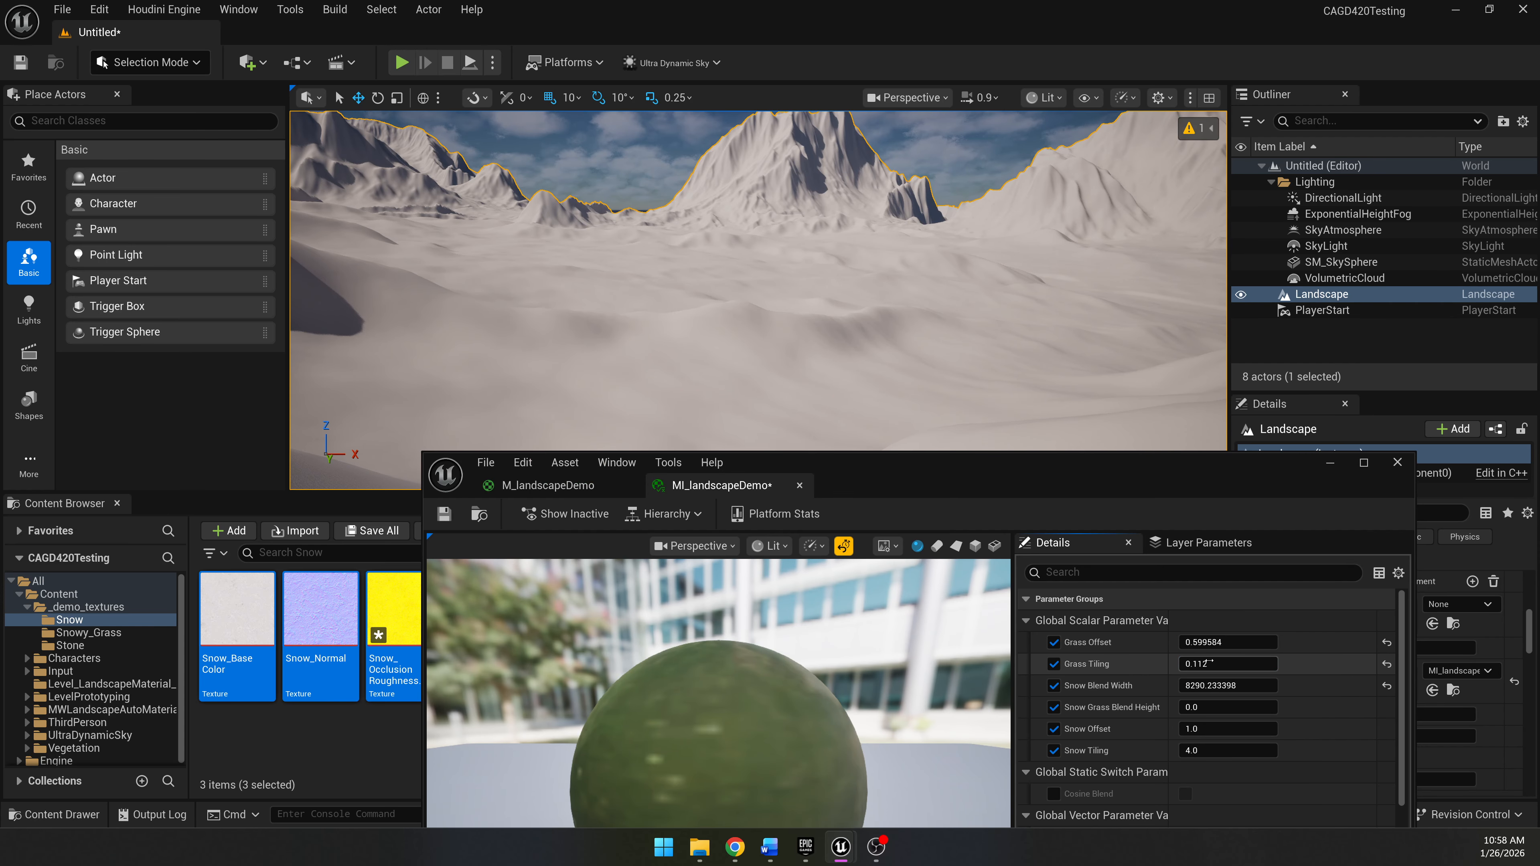
key("ctrl+z")
left_click_drag(1208, 708, 1237, 708)
right_click_drag(946, 316, 1055, 317)
right_click_drag(760, 364, 759, 319)
key("w")
scroll(759, 364, "up", 3)
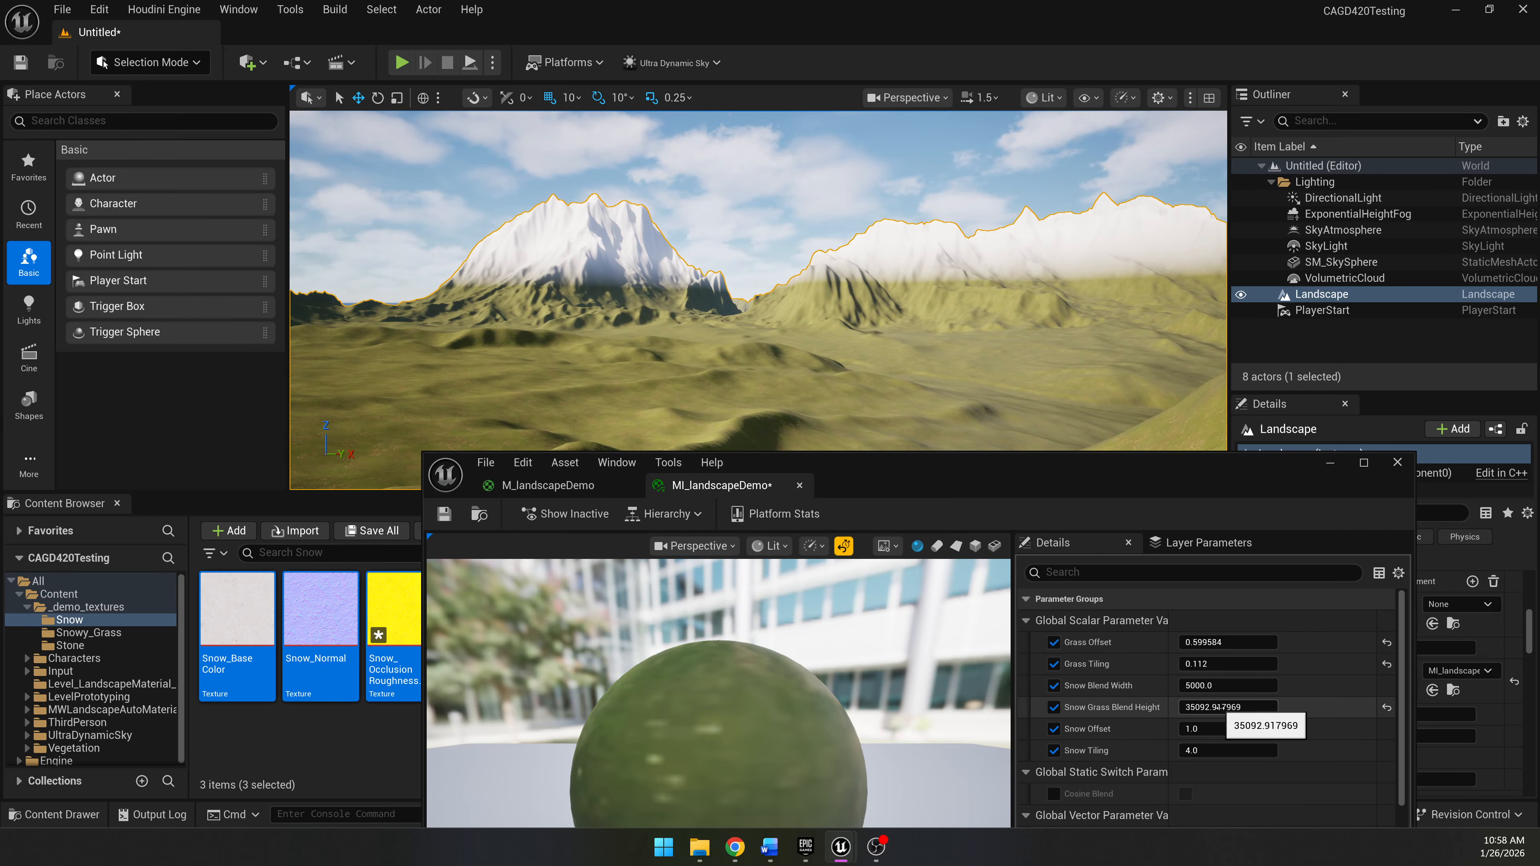
Set Snow Grass Blend Height to about 31425 and Snow Blend Width to about 11627, and inspect the mountains in the level viewport.
mouse_move(1214, 707)
left_mouse_down()
mouse_move(1234, 686)
mouse_move(1207, 707)
mouse_move(1216, 687)
mouse_move(1195, 687)
left_mouse_up()
right_click_drag(945, 351, 837, 340)
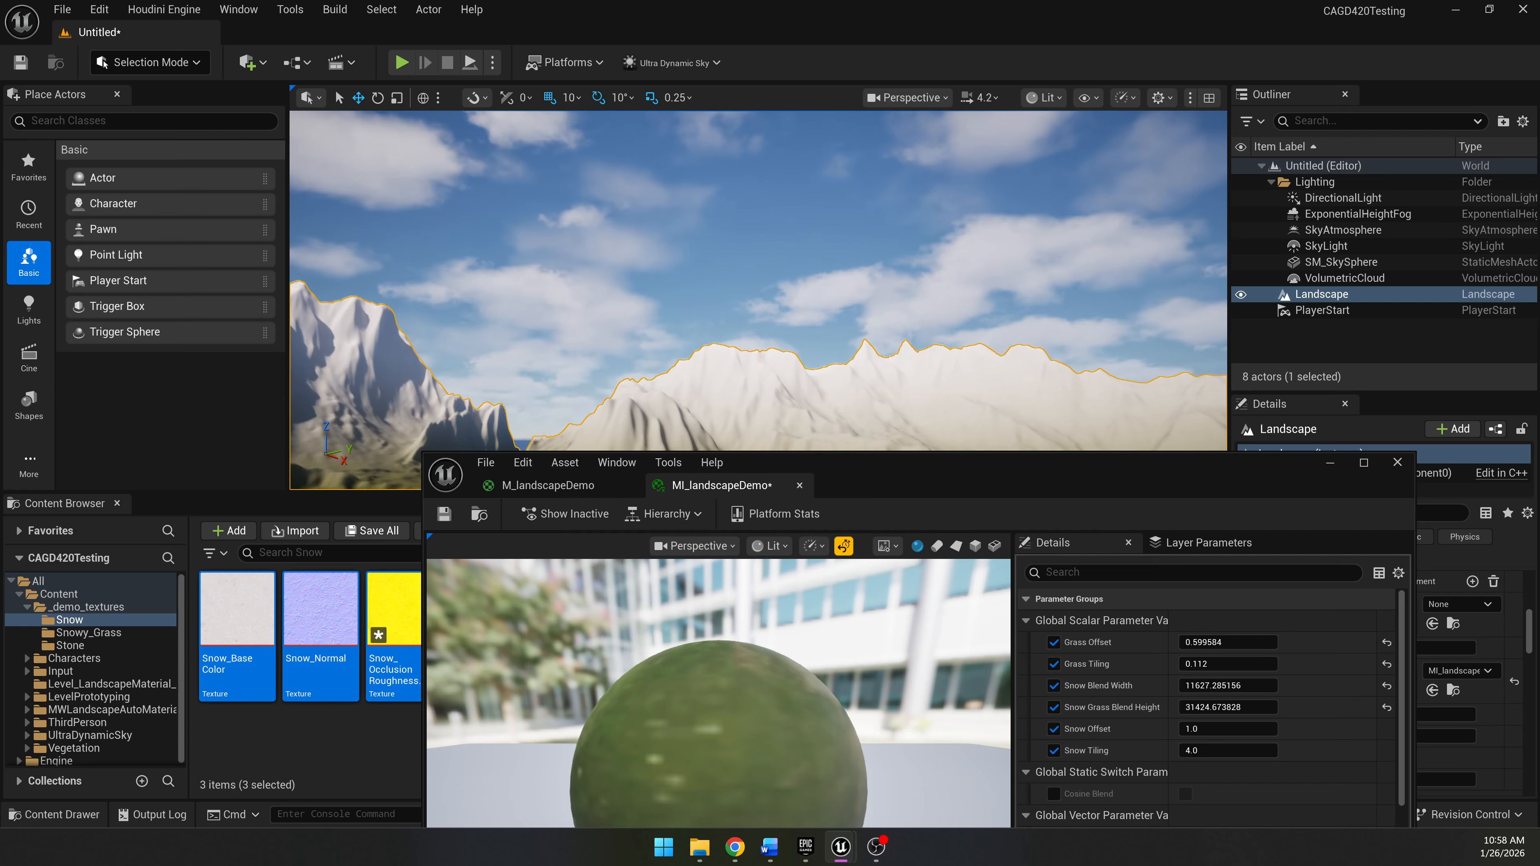
right_click_drag(970, 291, 848, 527)
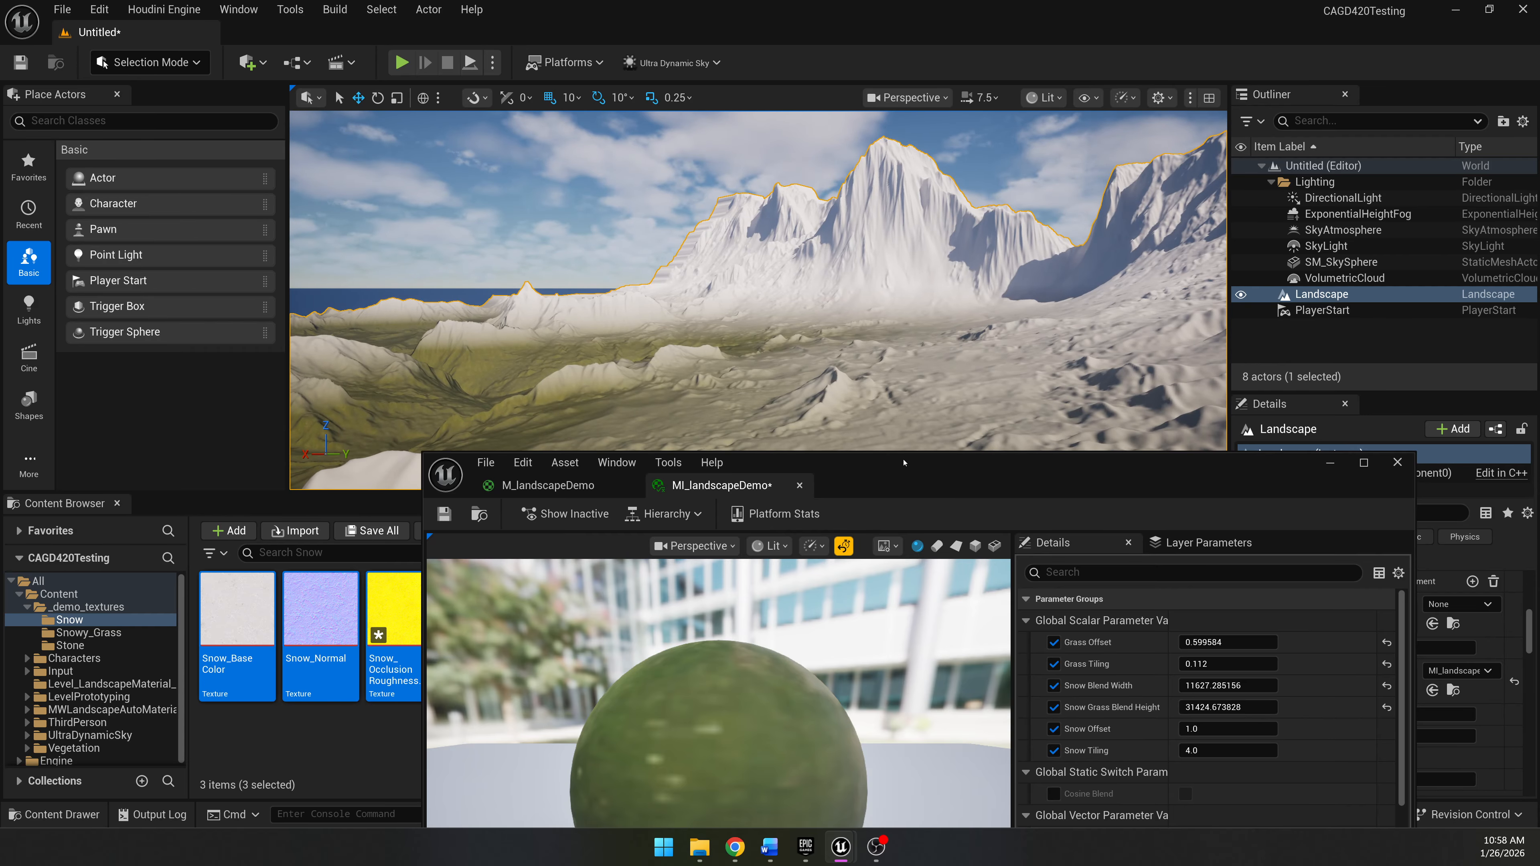
Return to the M_landscapeDemo graph, reposition its window to uncover the Content Browser, and clear the texture selection there.
left_click_drag(904, 462, 816, 130)
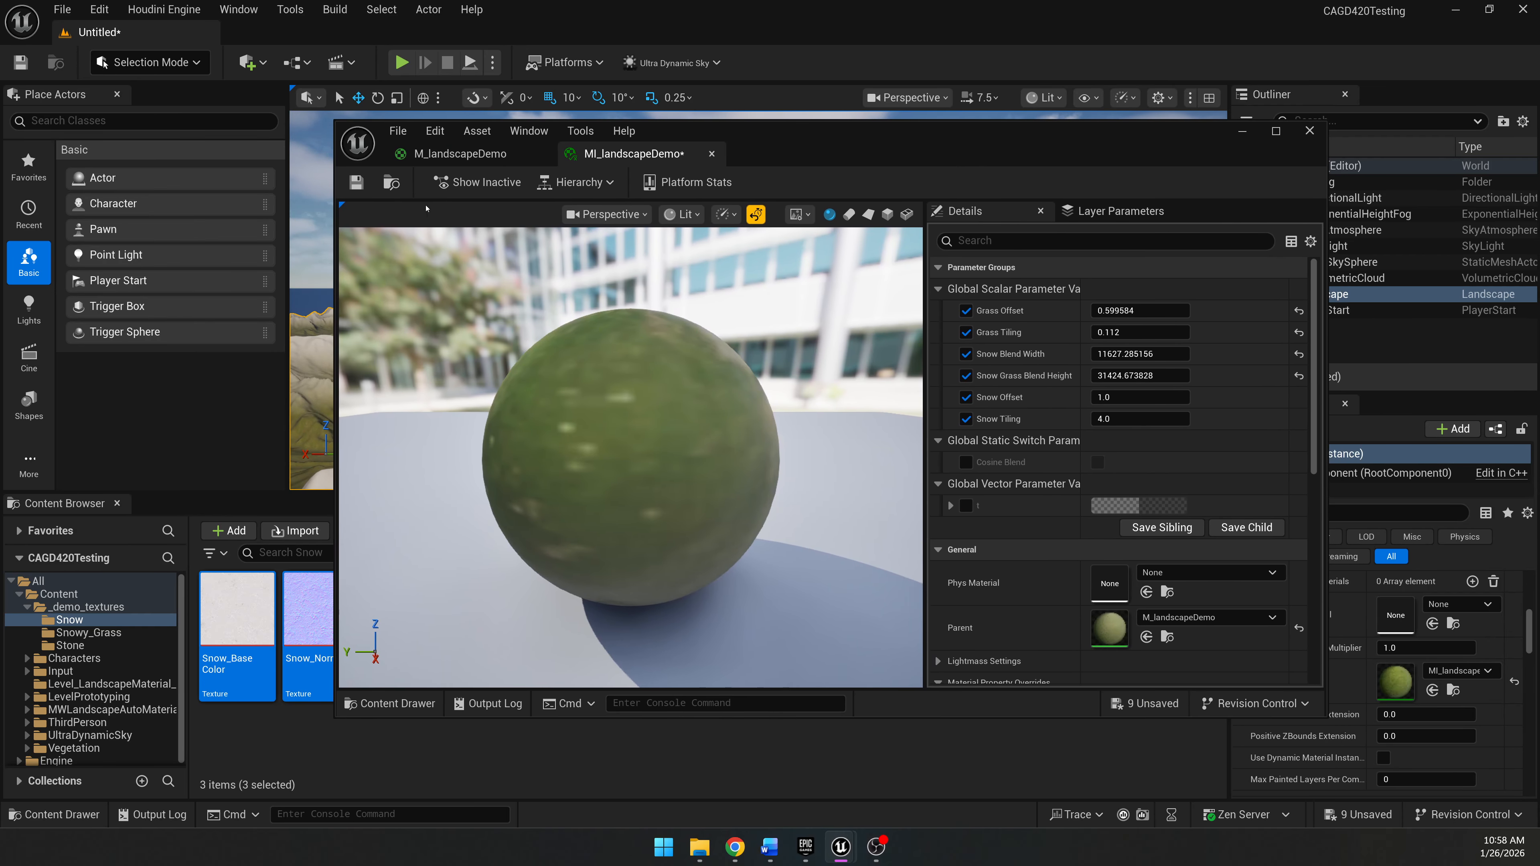
left_click(452, 153)
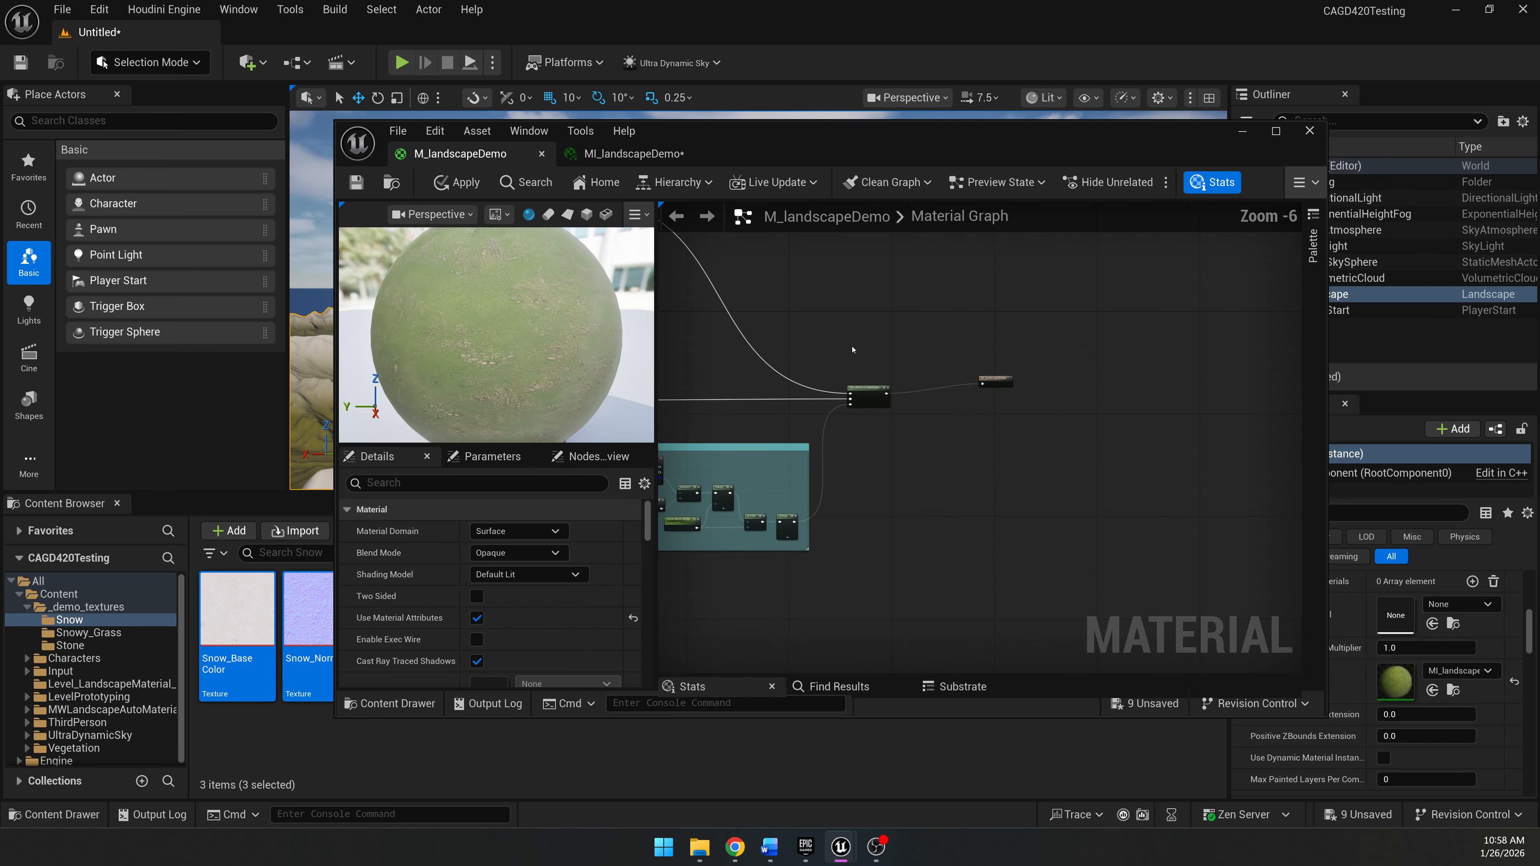
right_click_drag(853, 350, 1234, 373)
scroll(1100, 384, "down", 1)
right_click_drag(1099, 384, 1059, 349)
double_click(976, 145)
left_click_drag(920, 23, 1111, 49)
left_click(600, 702)
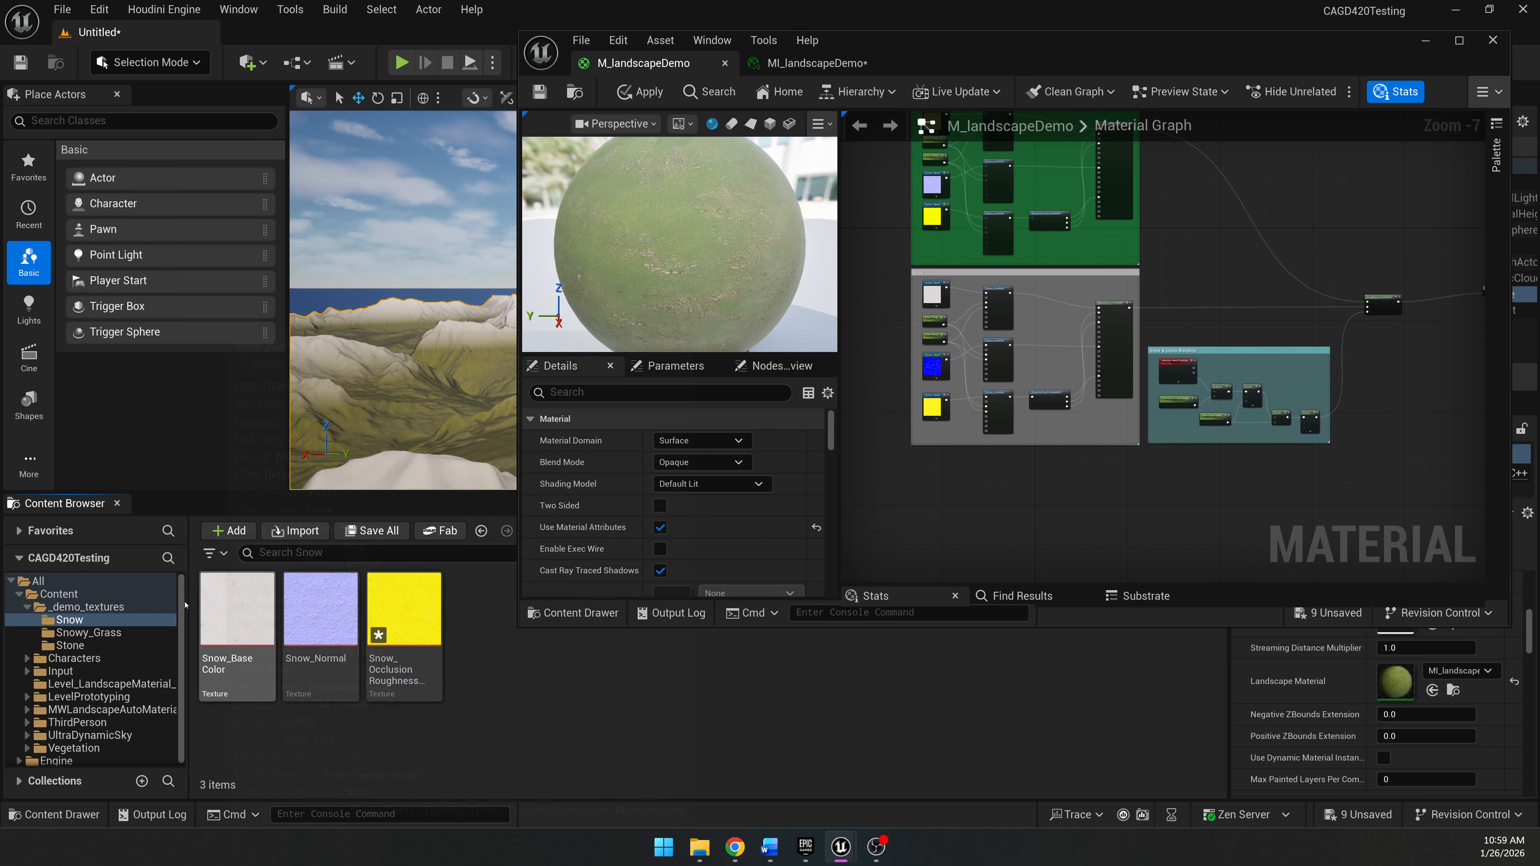
Delete the Stone_Displacement texture from the Stone folder of _demo_textures.
left_click(68, 645)
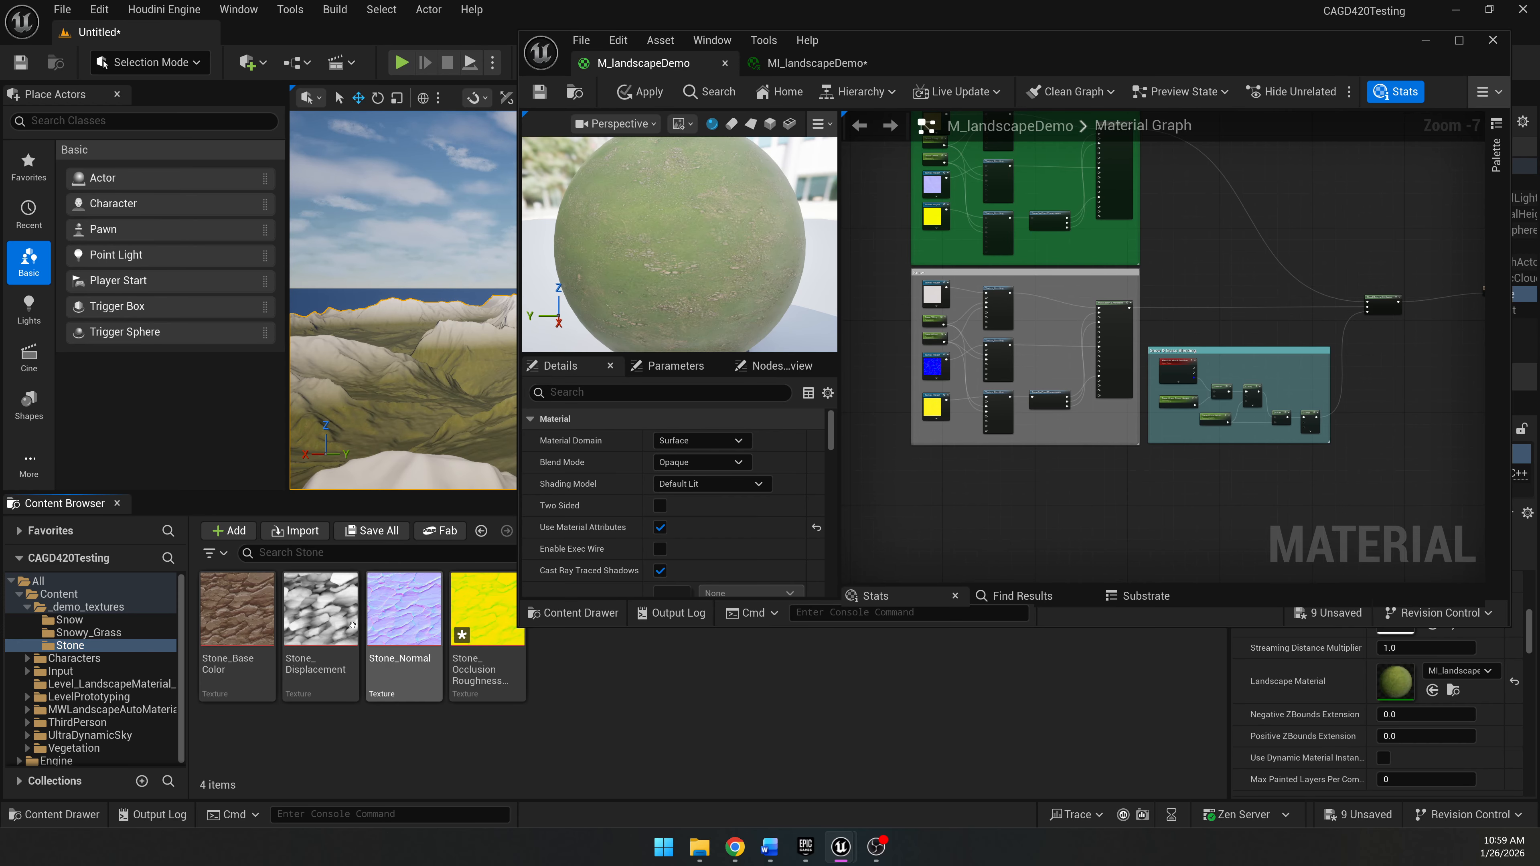
left_click(353, 625)
key("Delete")
left_click(655, 683)
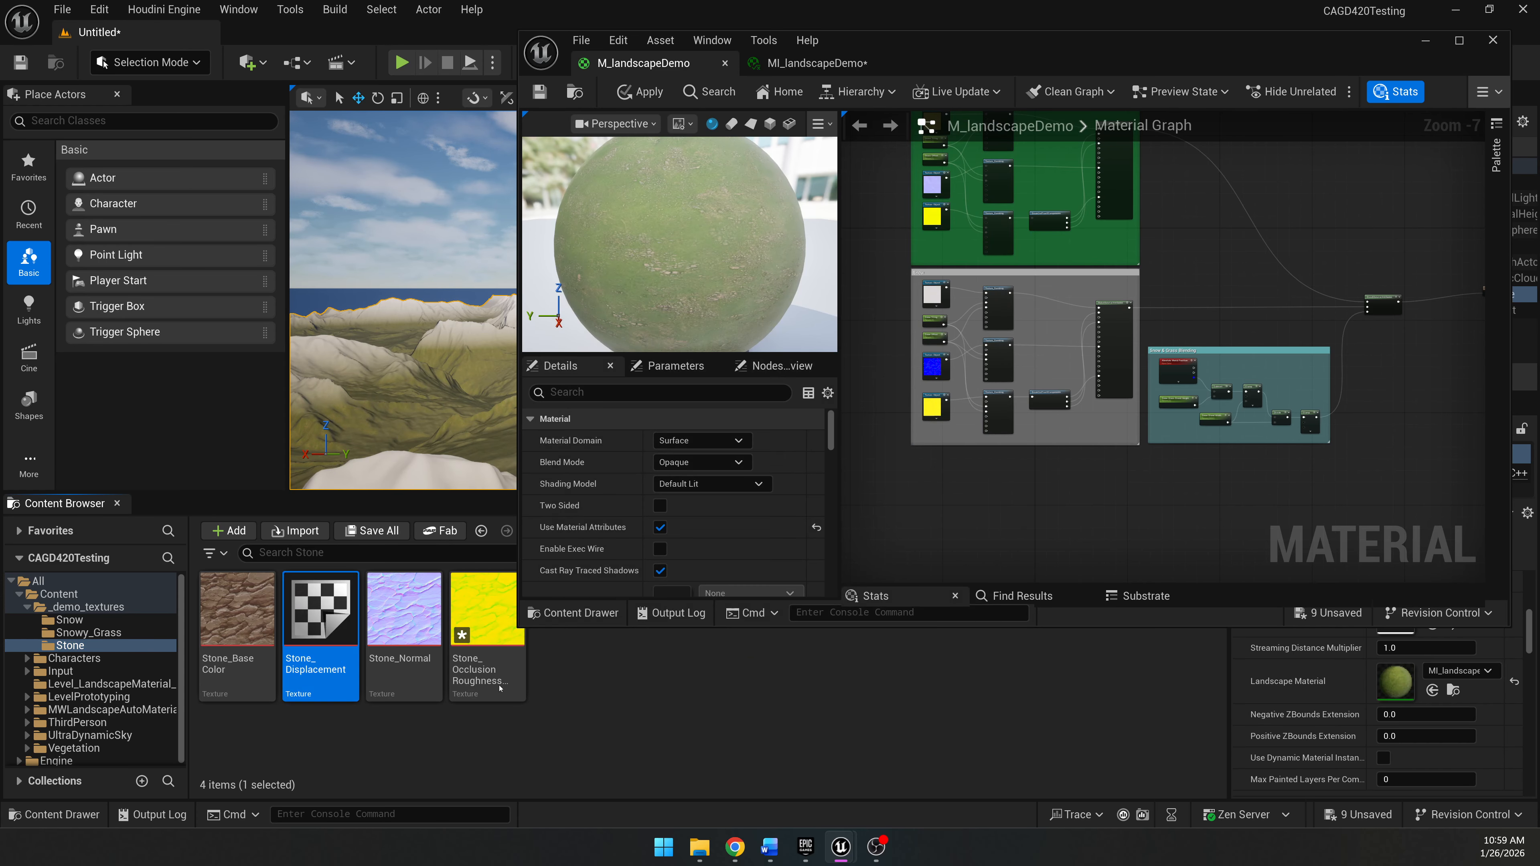
Add the Stone base color, normal and occlusion-roughness-metallic textures to the M_landscapeDemo graph below the Snow group.
left_click(238, 625)
left_click(403, 625, "shift")
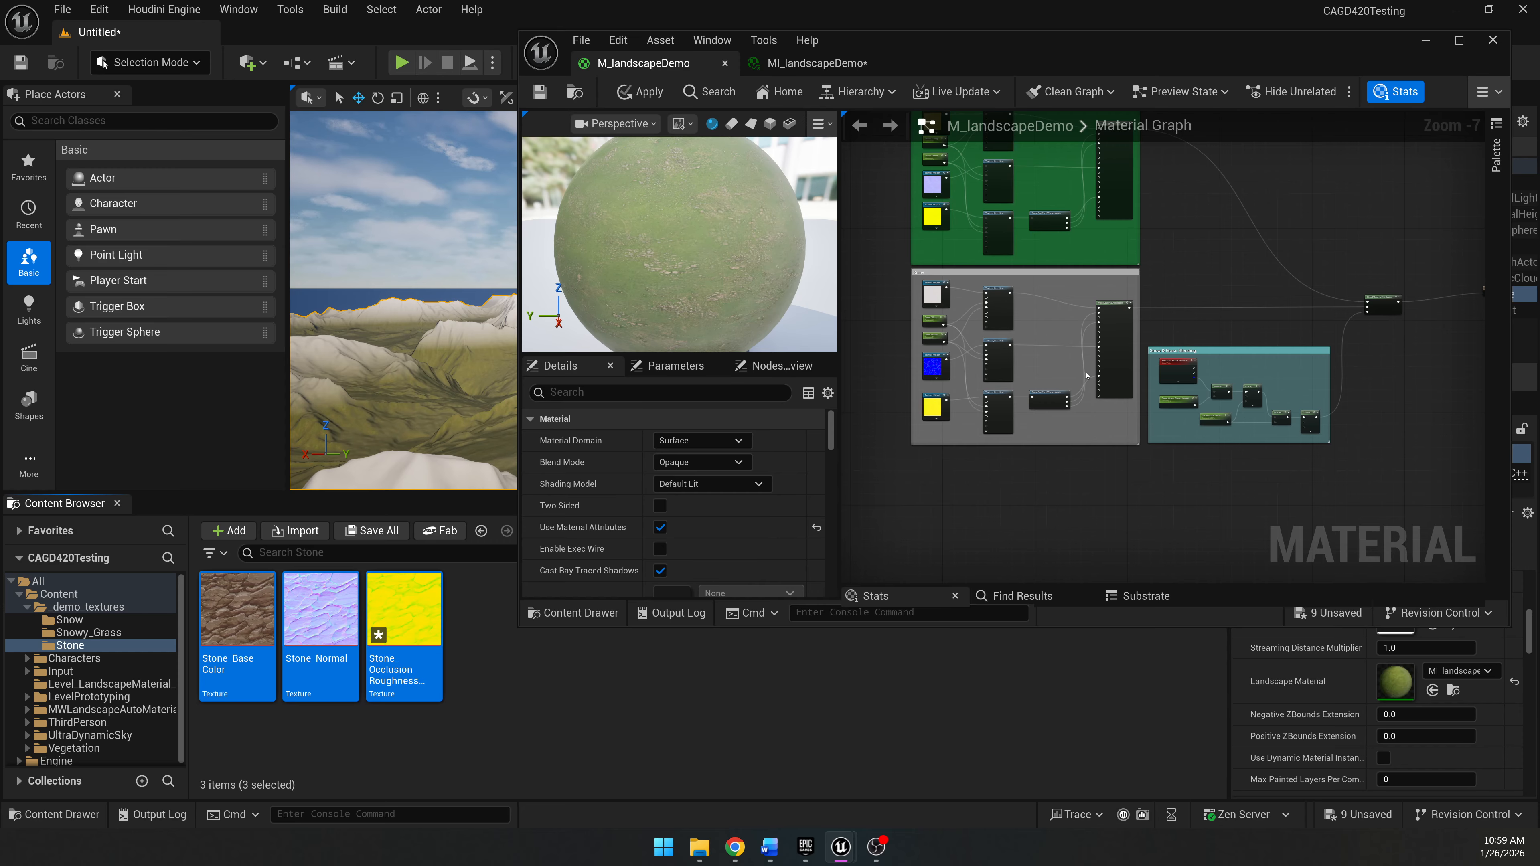
scroll(1086, 375, "down", 2)
left_click_drag(238, 613, 956, 518)
scroll(1017, 454, "up", 2)
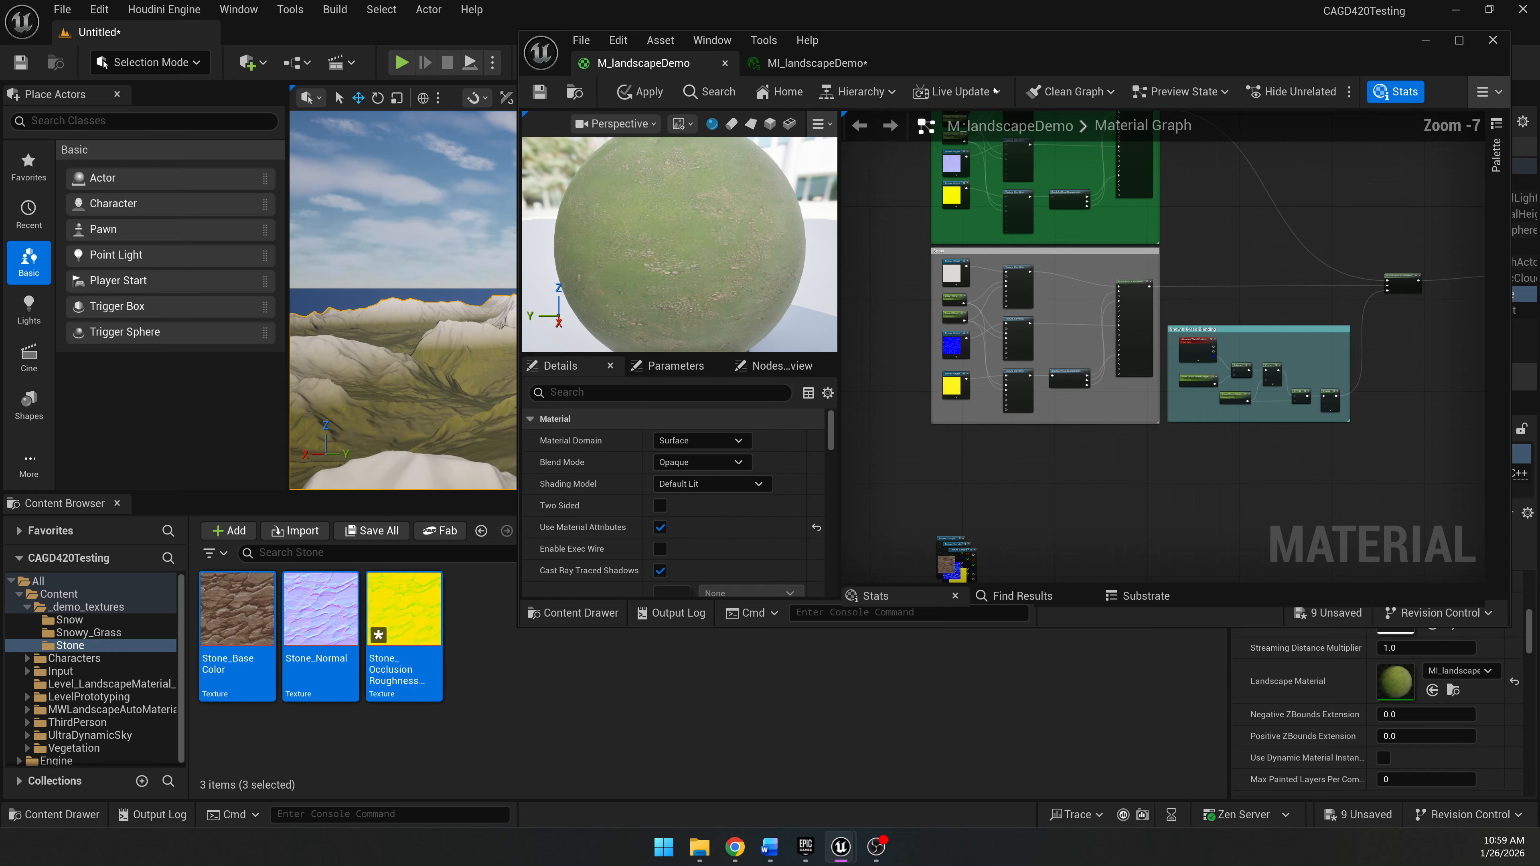
Duplicate the Snow group's tiling and offset parameters, Texture_Bombing, BreakOutFloat3Components and MakeMaterialAttributes nodes, and place the copies below the Snow group.
double_click(983, 40)
scroll(582, 255, "up", 4)
right_click_drag(534, 260, 609, 476)
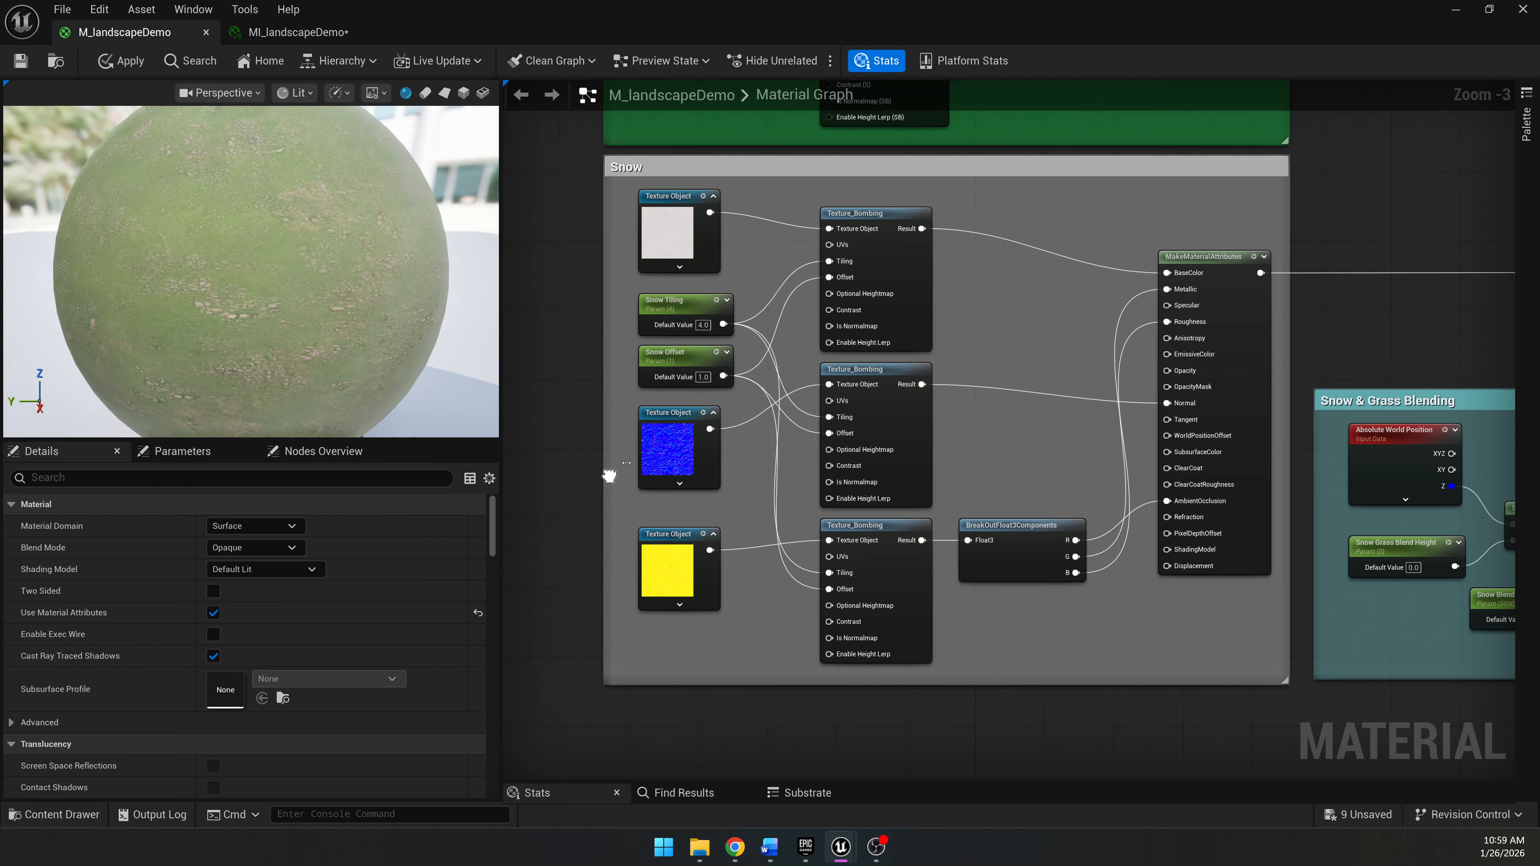
left_click(676, 323)
left_click(679, 356, "ctrl")
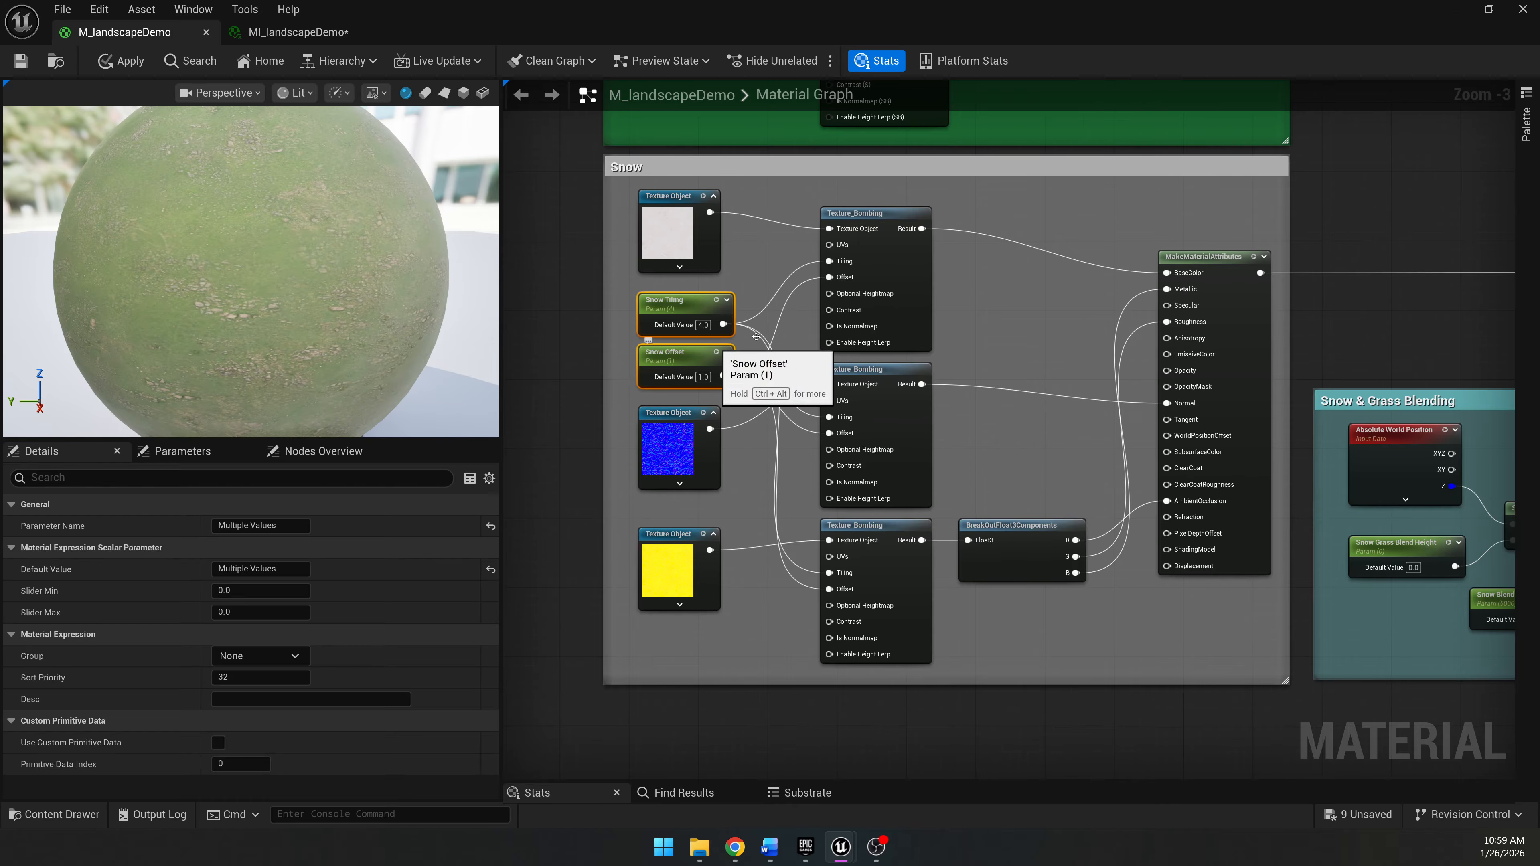
left_click(865, 211, "ctrl")
left_click(883, 370, "ctrl")
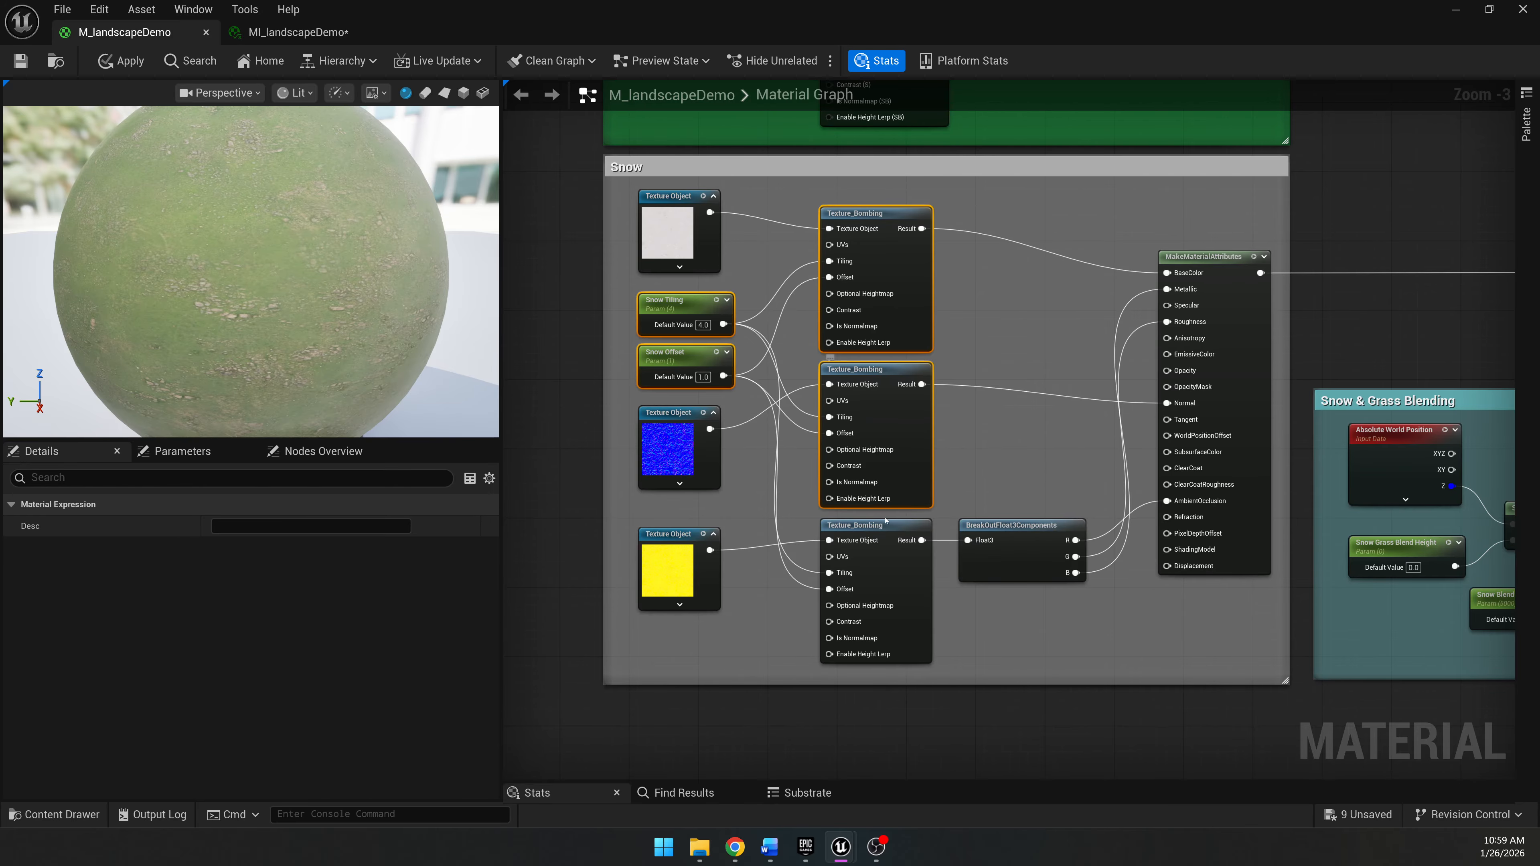
left_click(1202, 258, "ctrl")
scroll(1020, 409, "down", 2)
key("ctrl+d")
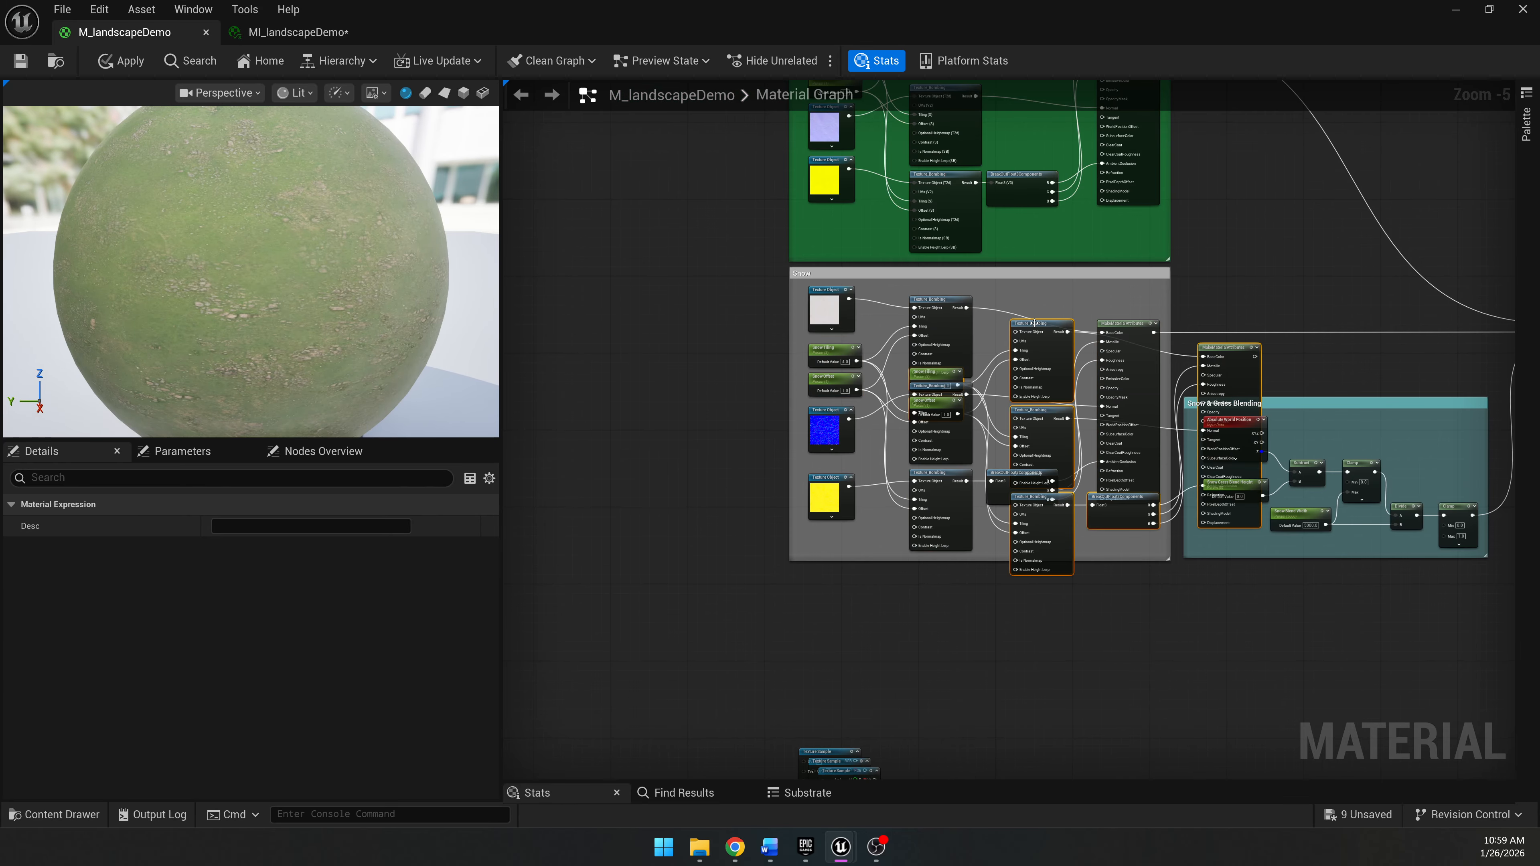
left_click_drag(1034, 323, 932, 584)
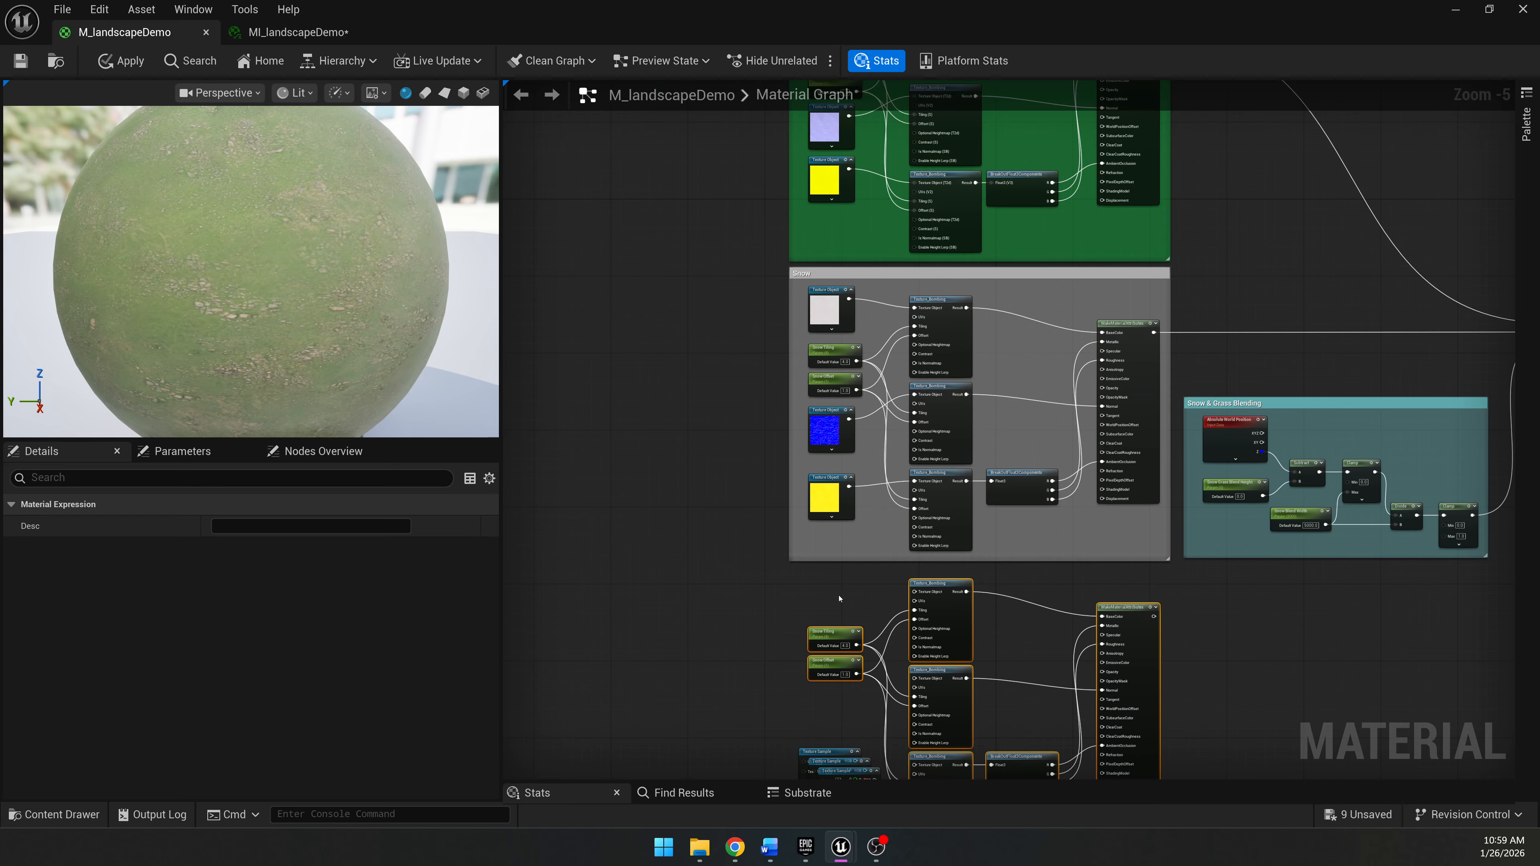
Convert the Stone_BaseColor sample to a texture object and connect it to the first duplicated Texture_Bombing node.
left_click(839, 598)
scroll(852, 510, "up", 2)
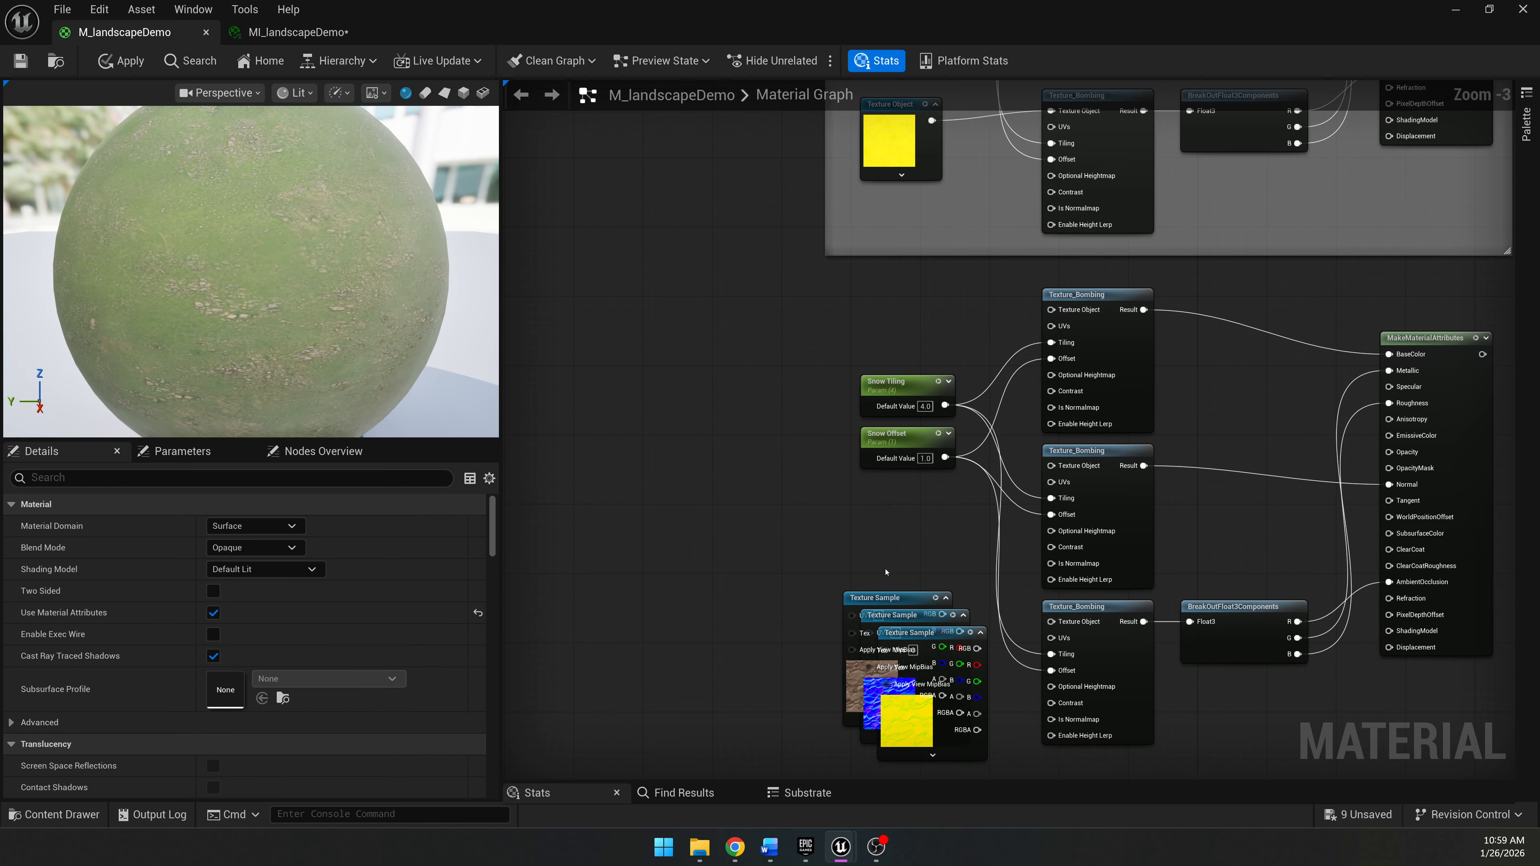
left_click_drag(907, 604, 908, 267)
right_click(904, 278)
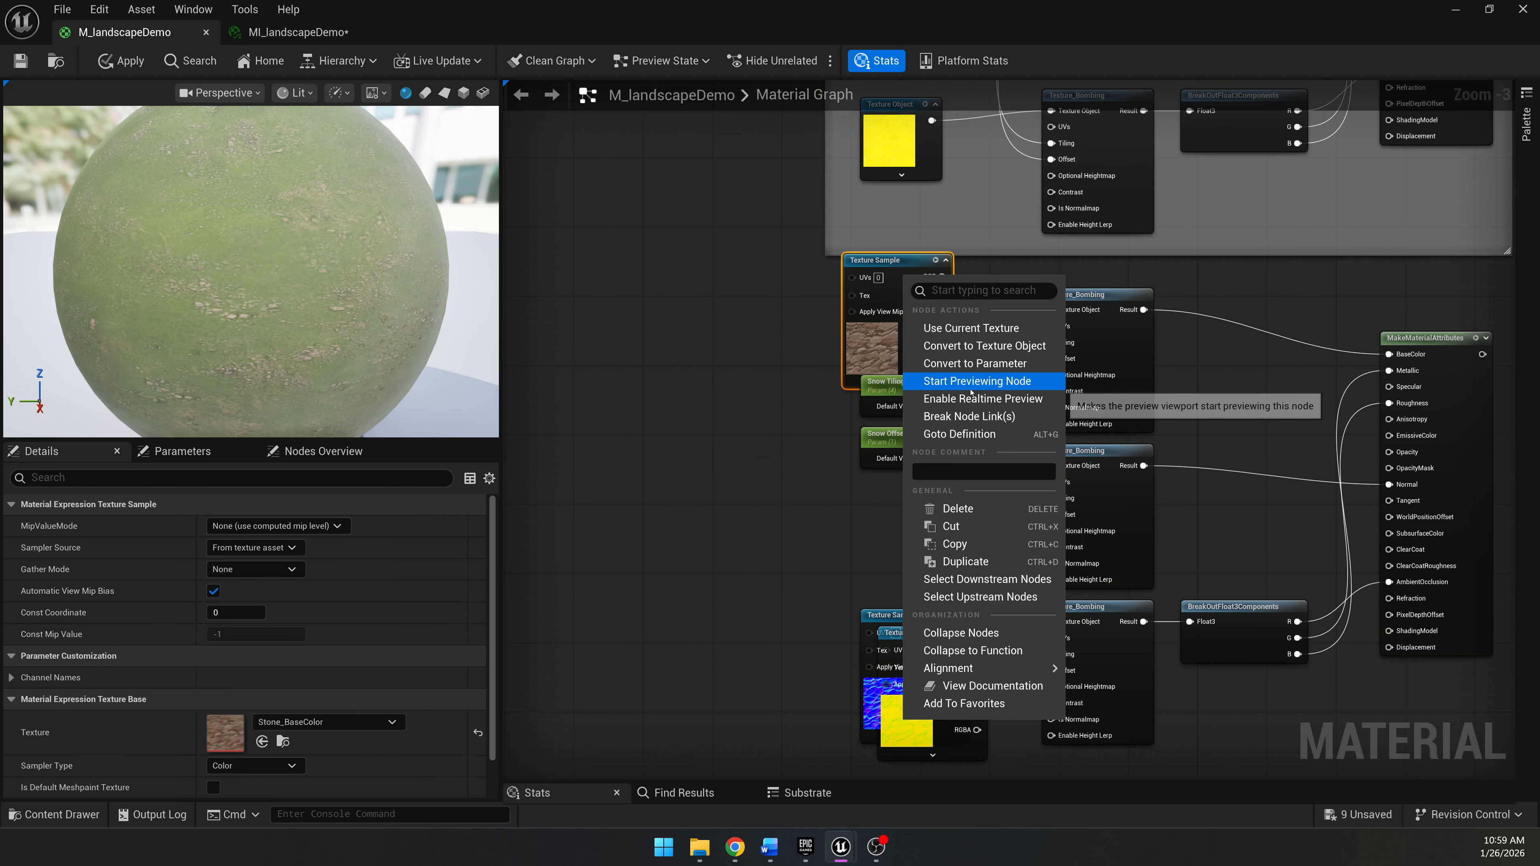
left_click(982, 346)
scroll(983, 351, "up", 2)
left_click_drag(907, 269, 922, 291)
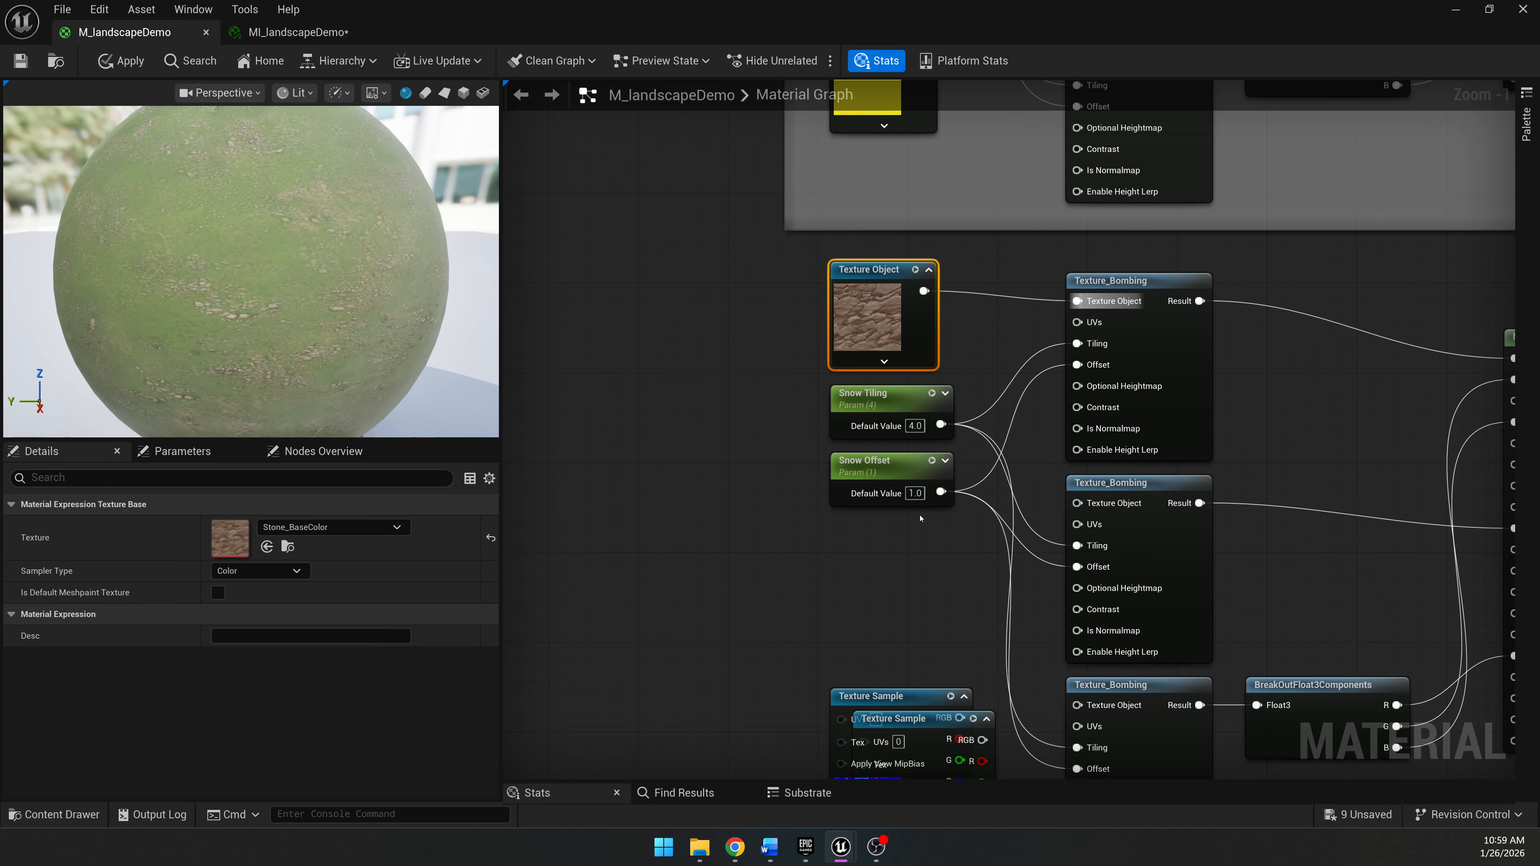
Convert the stone normal and Stone_OcclusionRoughnessMetallic samples to texture objects and connect them to the second and third duplicated Texture_Bombing nodes.
right_click_drag(896, 629, 908, 348)
left_click_drag(883, 420, 1089, 221)
right_click(889, 333)
left_click(934, 377)
right_click(927, 474)
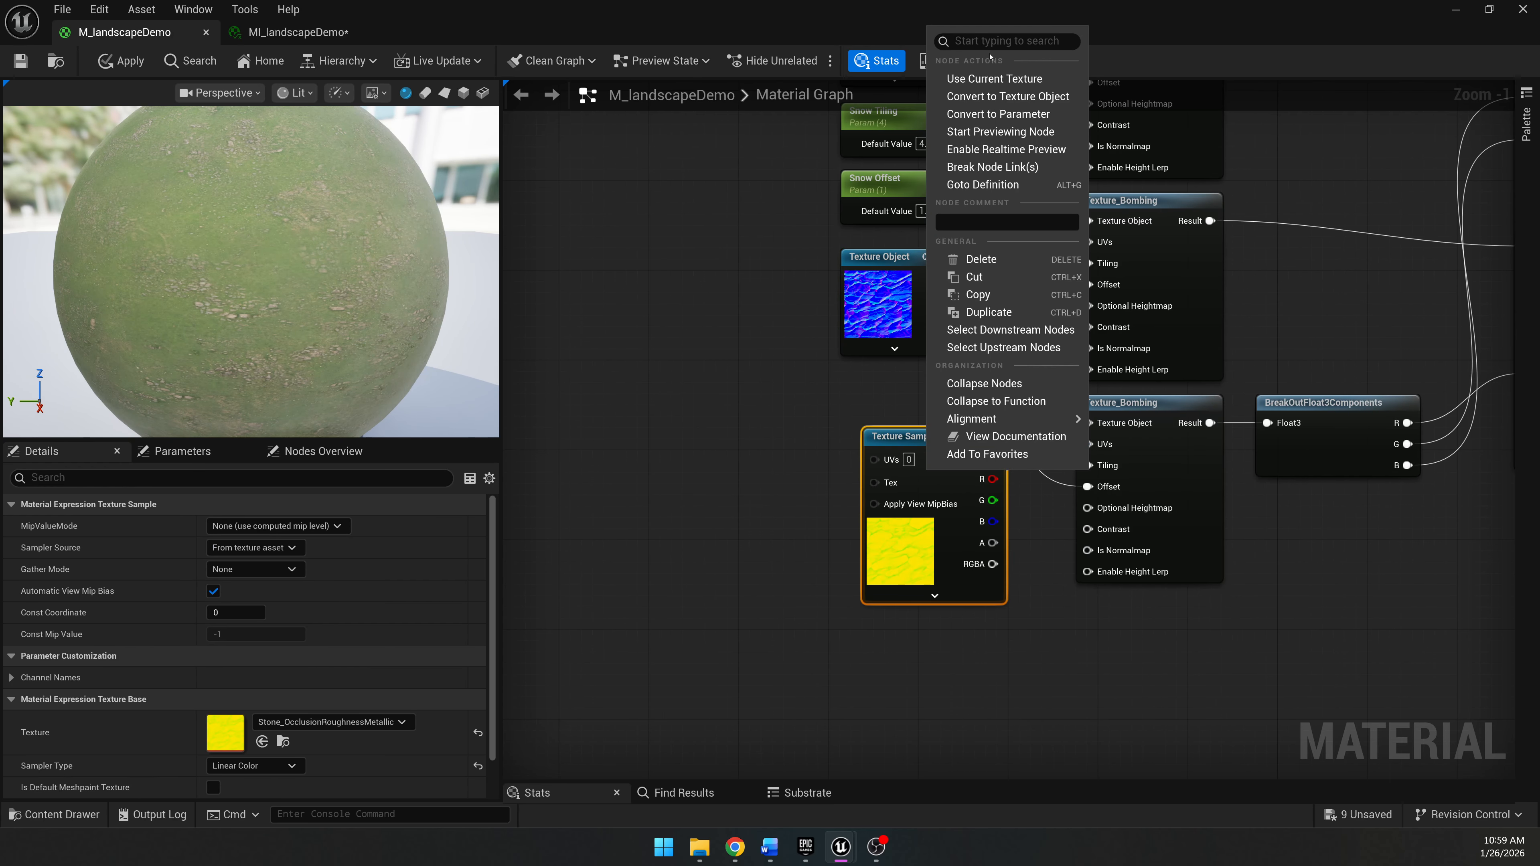
left_click(995, 96)
left_click_drag(957, 458, 1088, 424)
Rename the duplicated Snow Tiling and Snow Offset parameters to Stone Tiling and Stone Offset.
right_click_drag(853, 181, 845, 308)
left_click(872, 246)
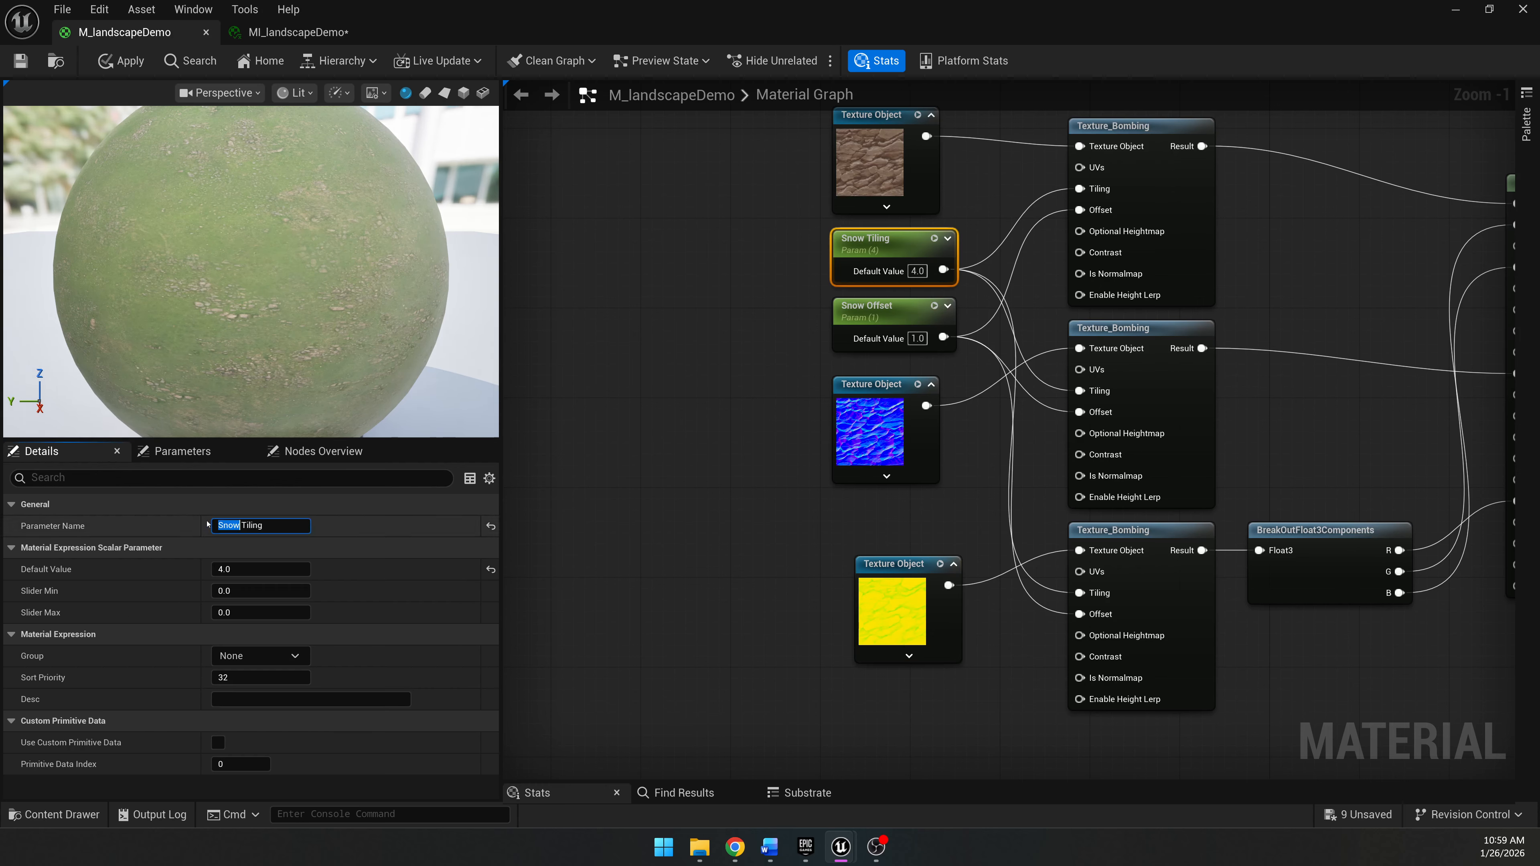
left_click(870, 310)
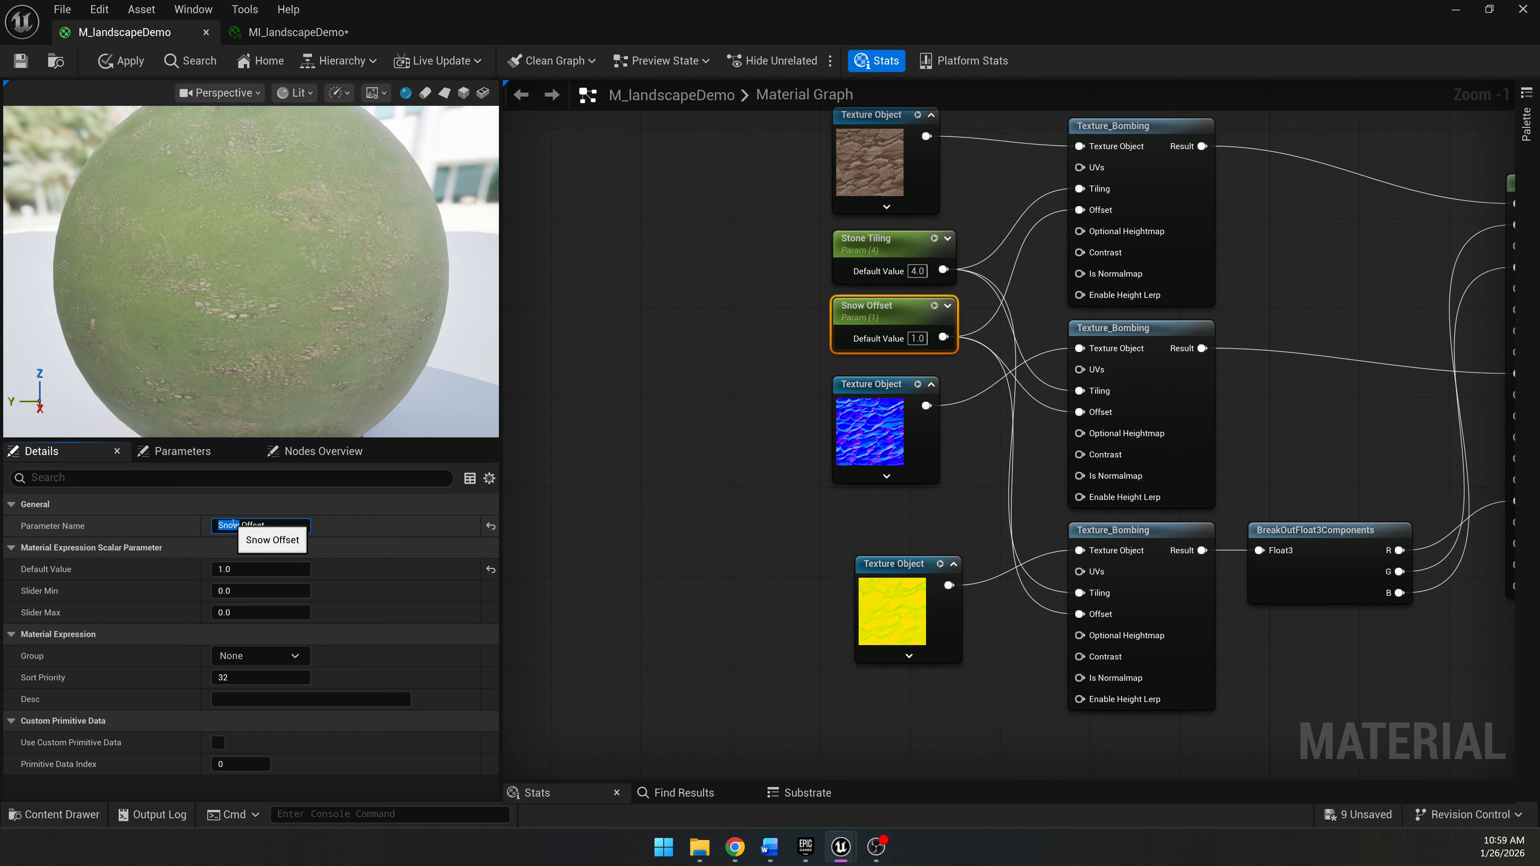
type("tone")
key("Return")
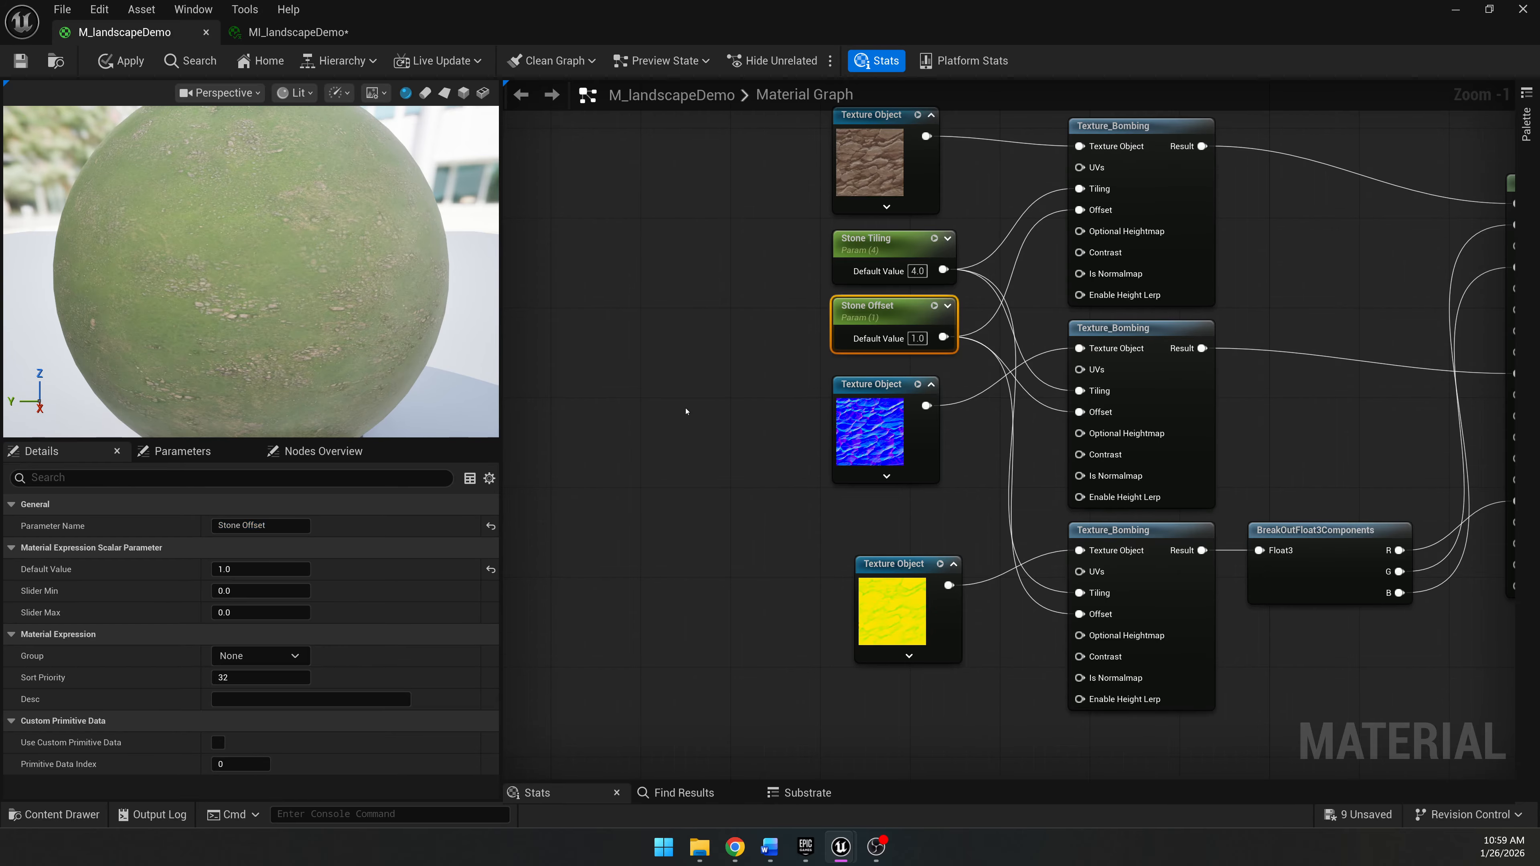
Tidy the stone nodes, wrap them in a comment named Stone, and place it just below the Snow group.
left_click(784, 413)
left_click_drag(897, 563, 877, 530)
scroll(819, 443, "down", 1)
right_click_drag(1197, 321, 706, 346)
scroll(727, 305, "down", 3)
right_click_drag(747, 270, 890, 322)
left_click_drag(670, 290, 1020, 560)
key("c")
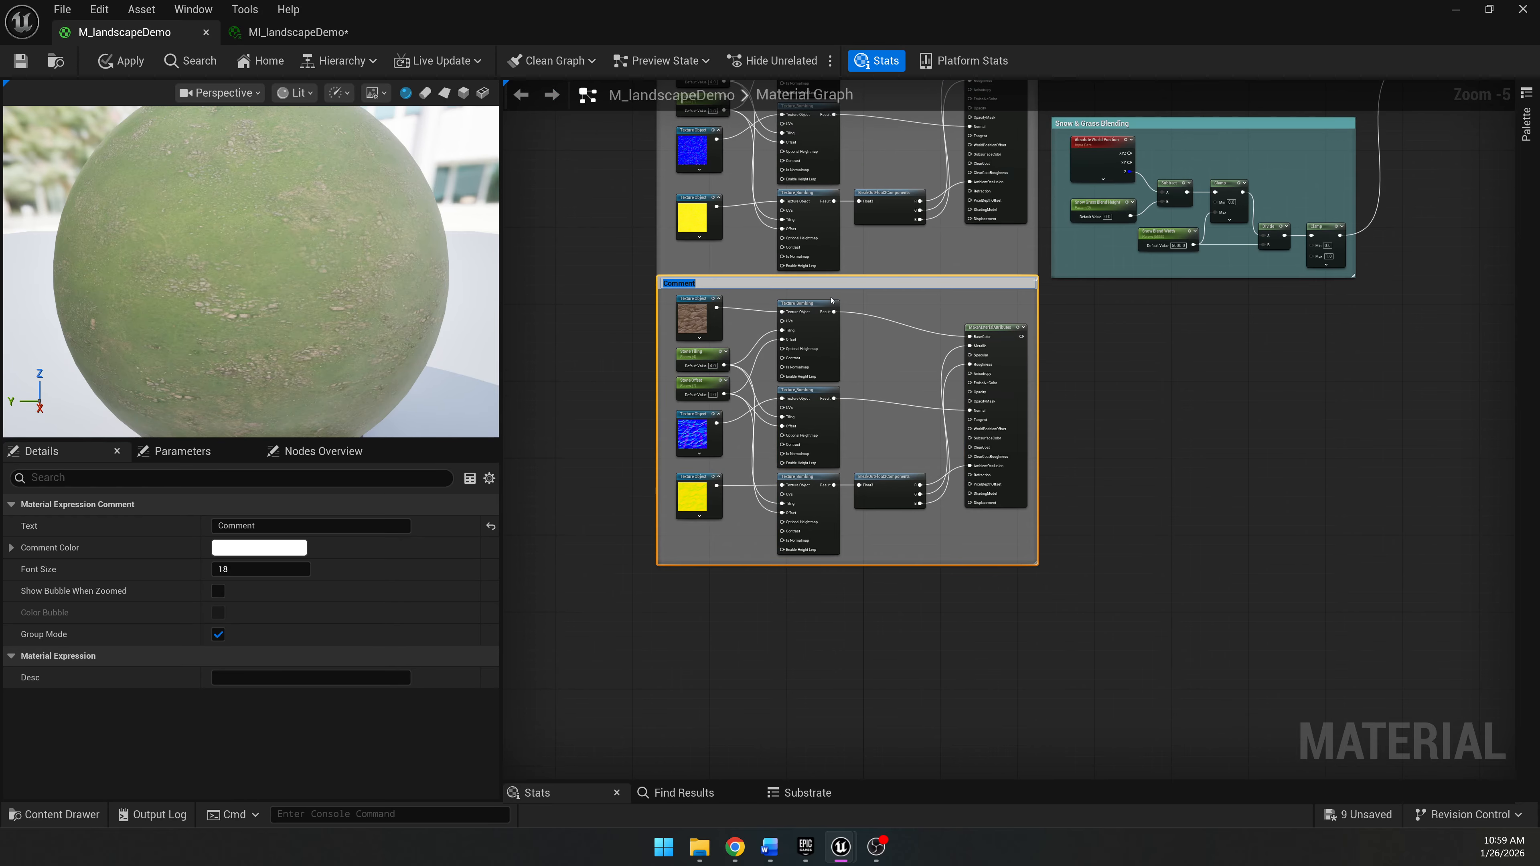
type("Stone")
key("Return")
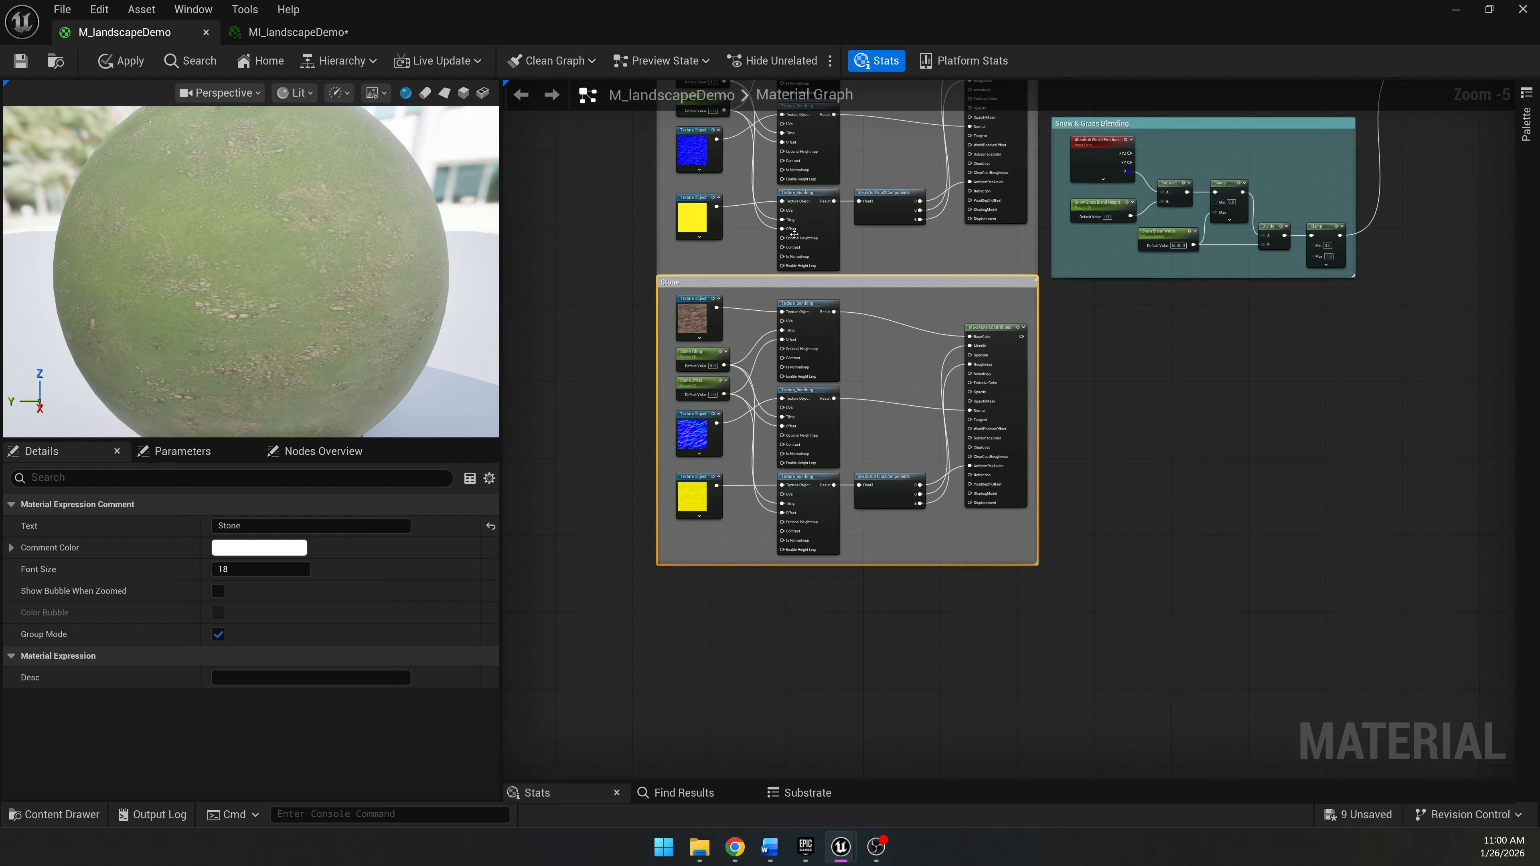
left_click_drag(785, 293, 789, 297)
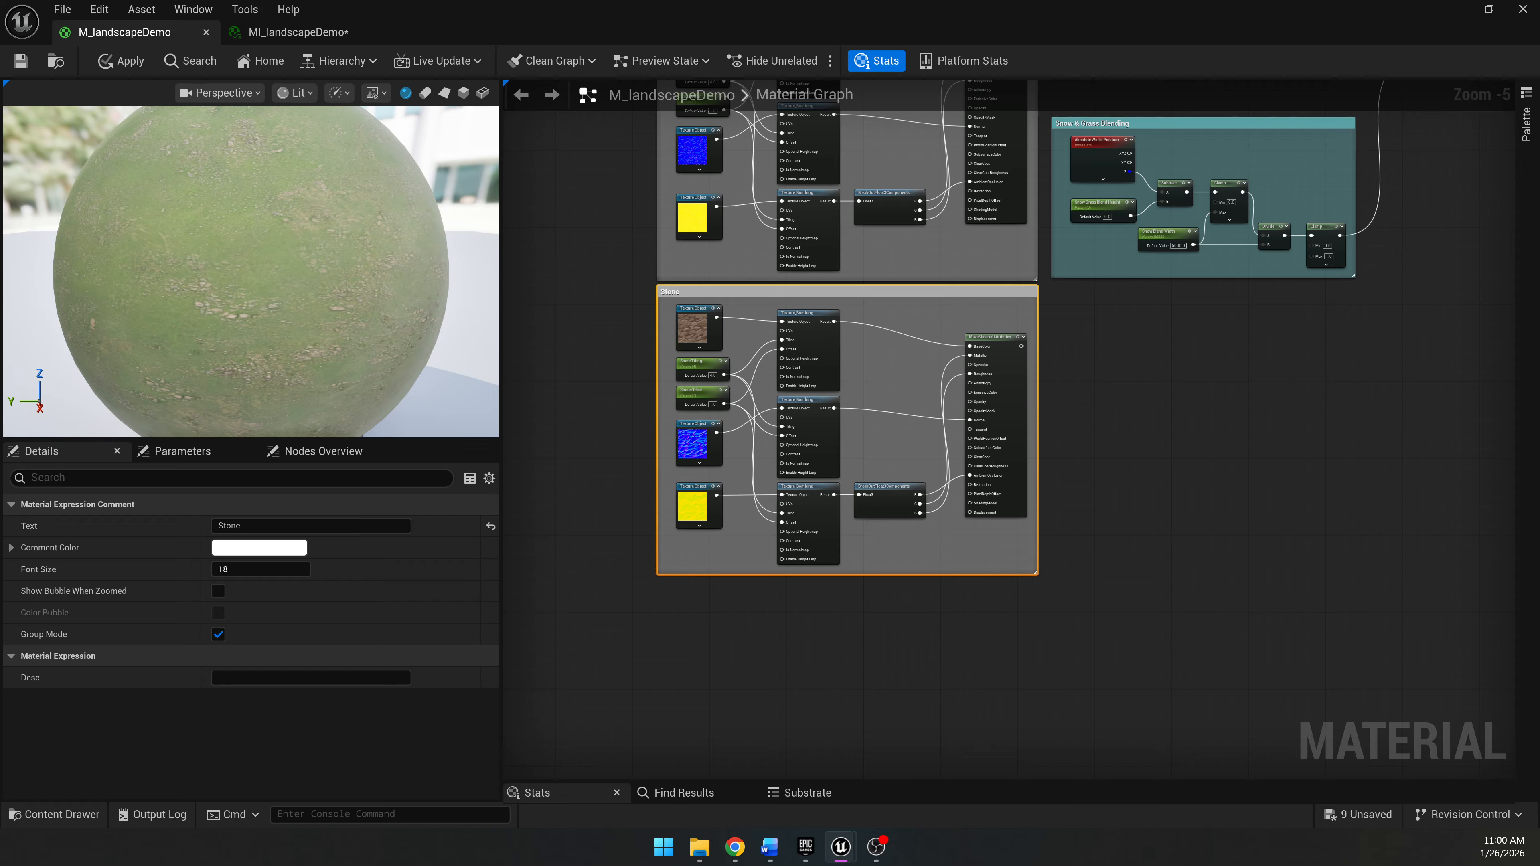
Set the Stone comment's color to orange, hex FF8646FF.
left_click(259, 547)
left_click_drag(216, 210, 237, 239)
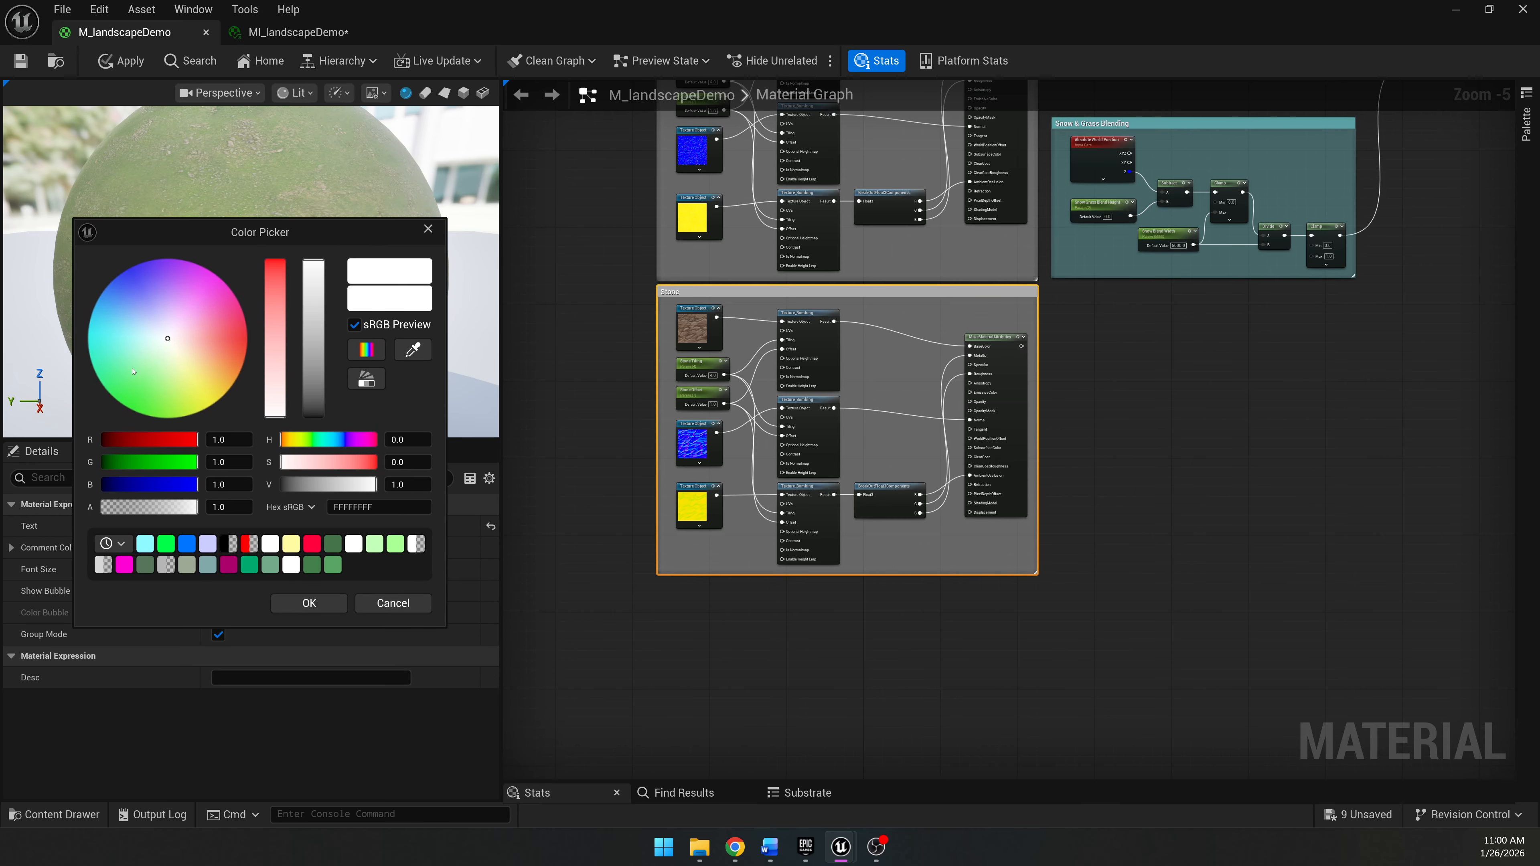
left_click(218, 346)
left_click_drag(218, 345, 241, 353)
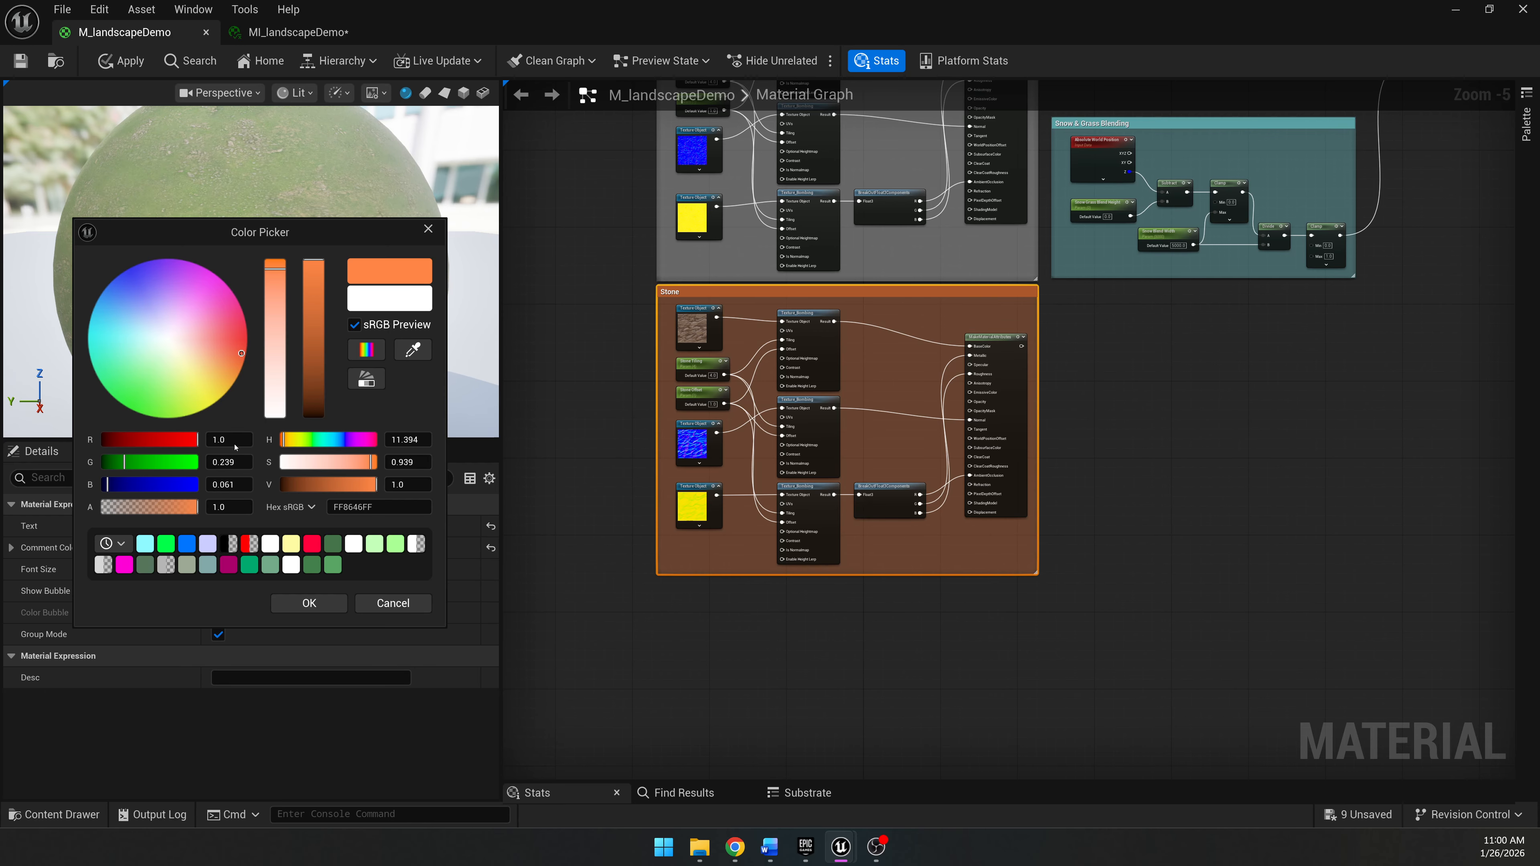
left_click(298, 603)
left_click(591, 396)
Add a WorldAlignedBlend node in the empty area below the Snow & Grass Blending group.
right_click_drag(591, 396, 570, 626)
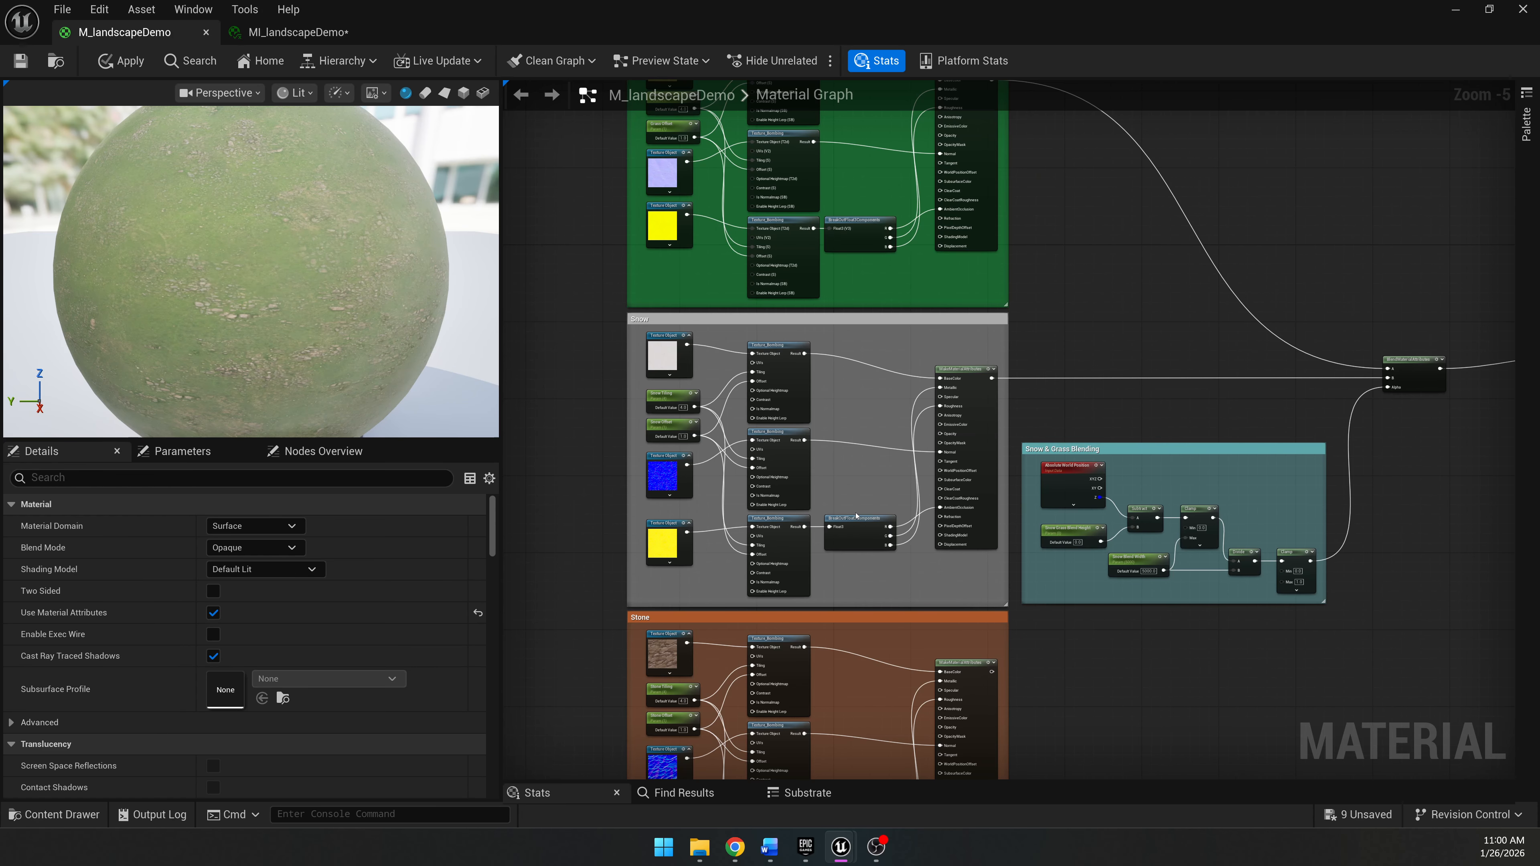
scroll(1055, 368, "down", 2)
right_click_drag(1055, 368, 869, 340)
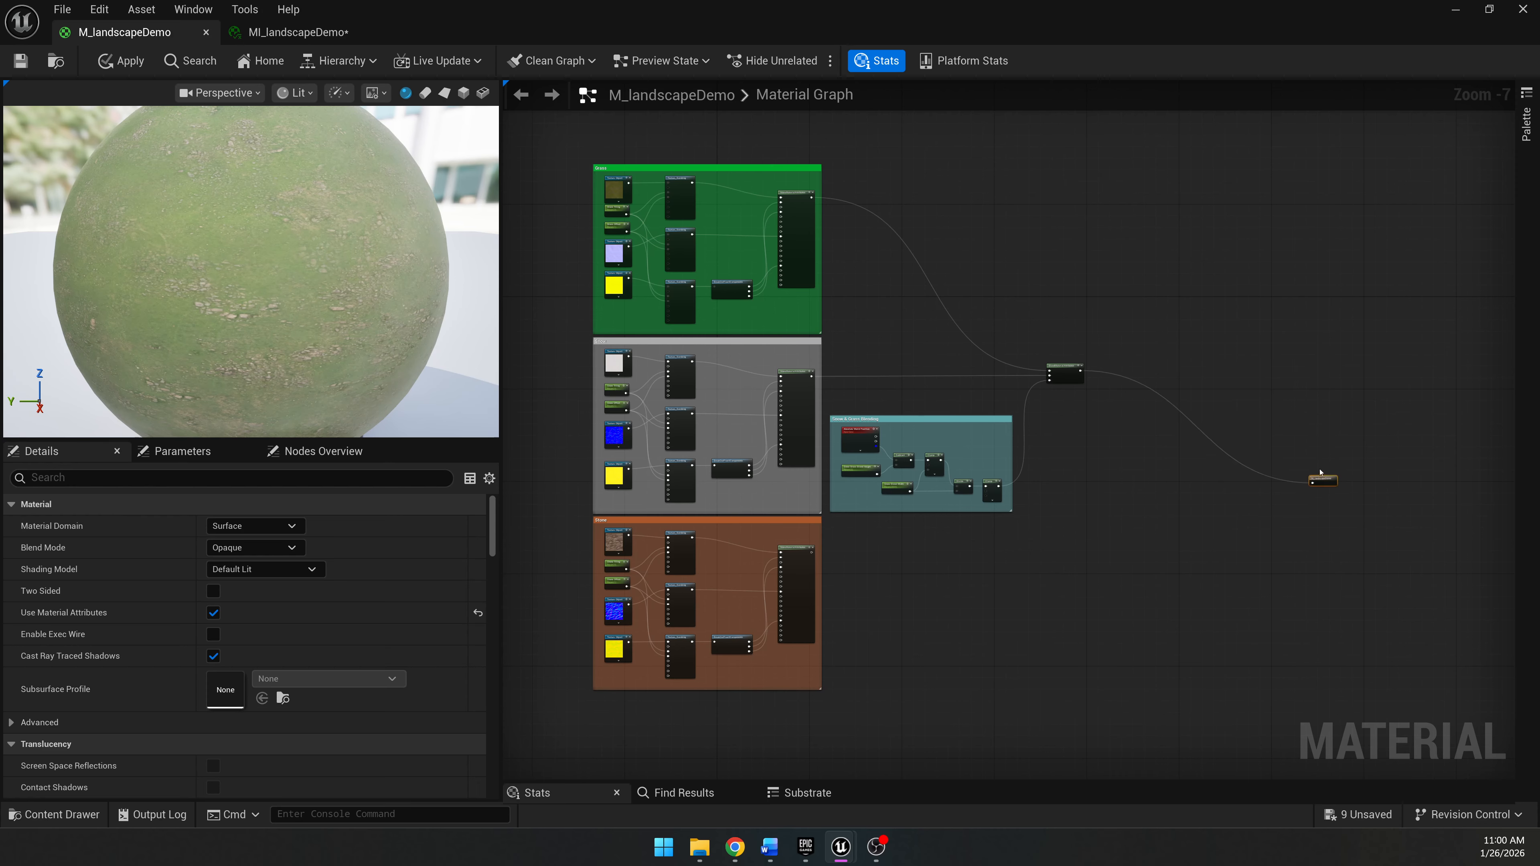
scroll(982, 622, "up", 1)
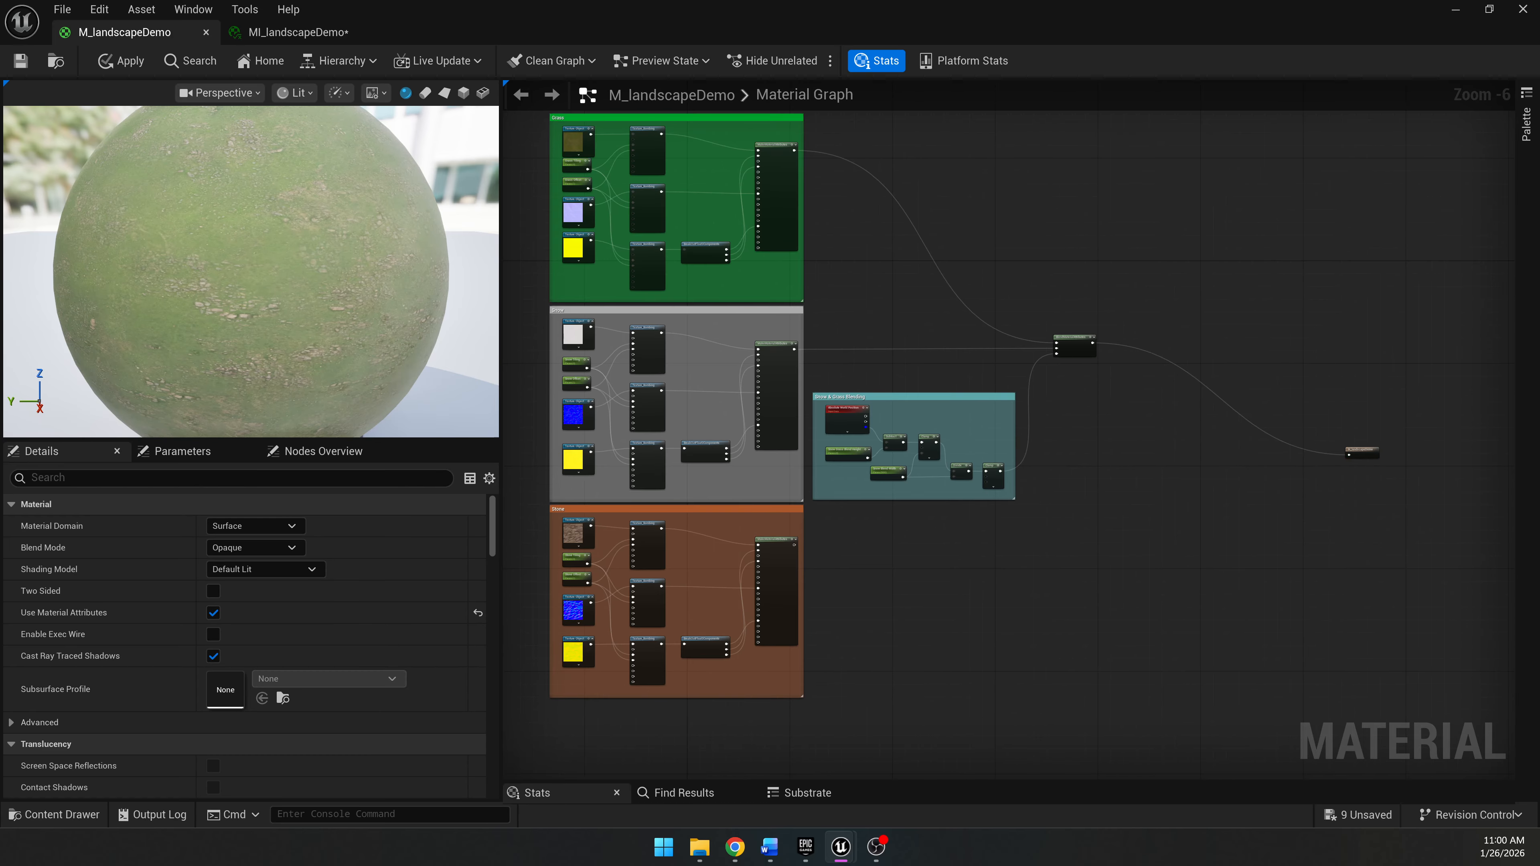
scroll(1013, 657, "up", 2)
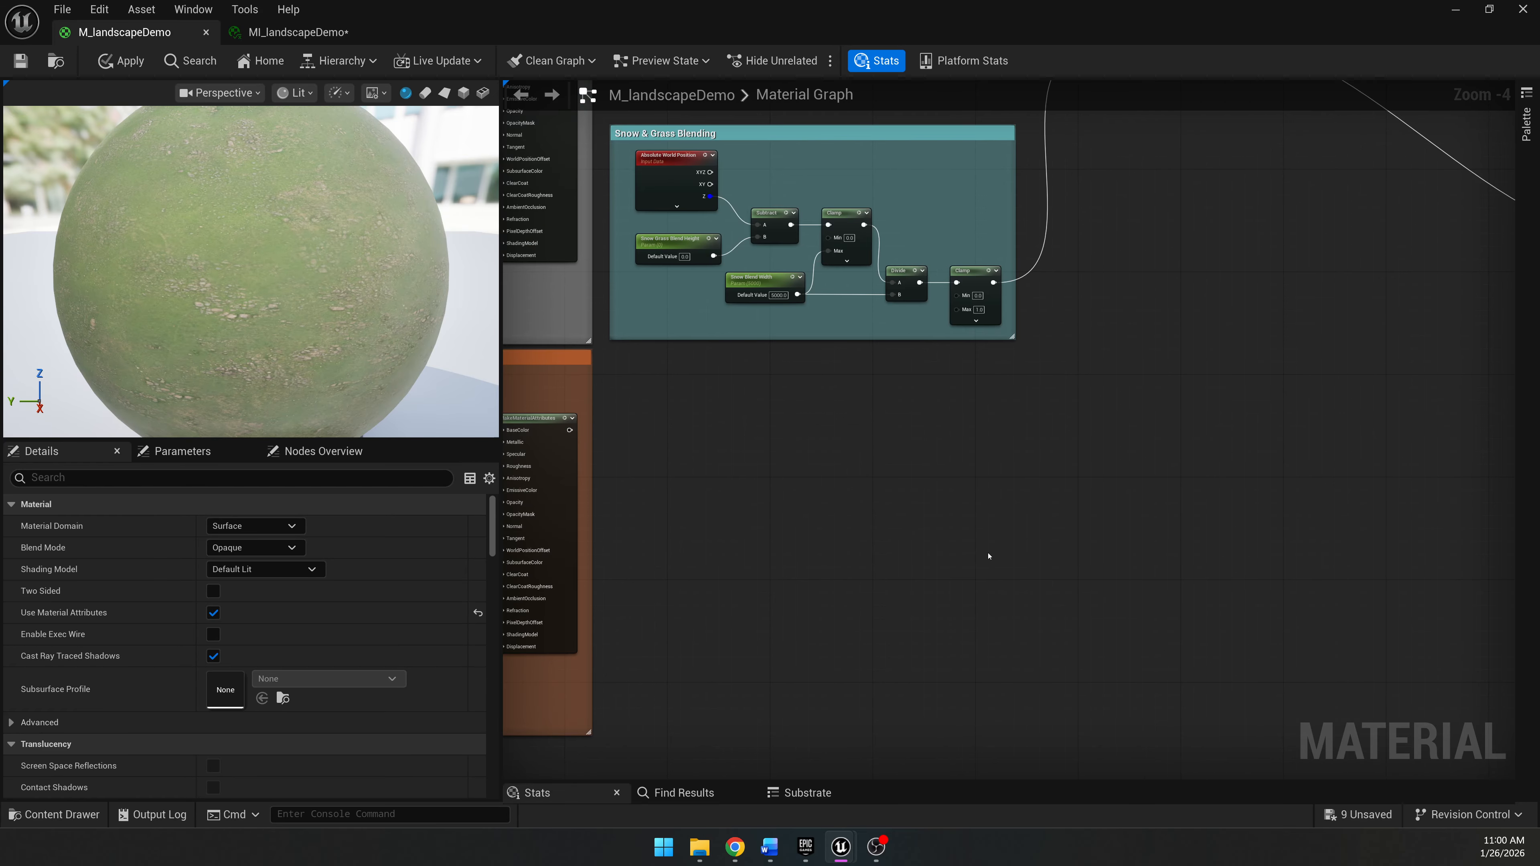
right_click(957, 525)
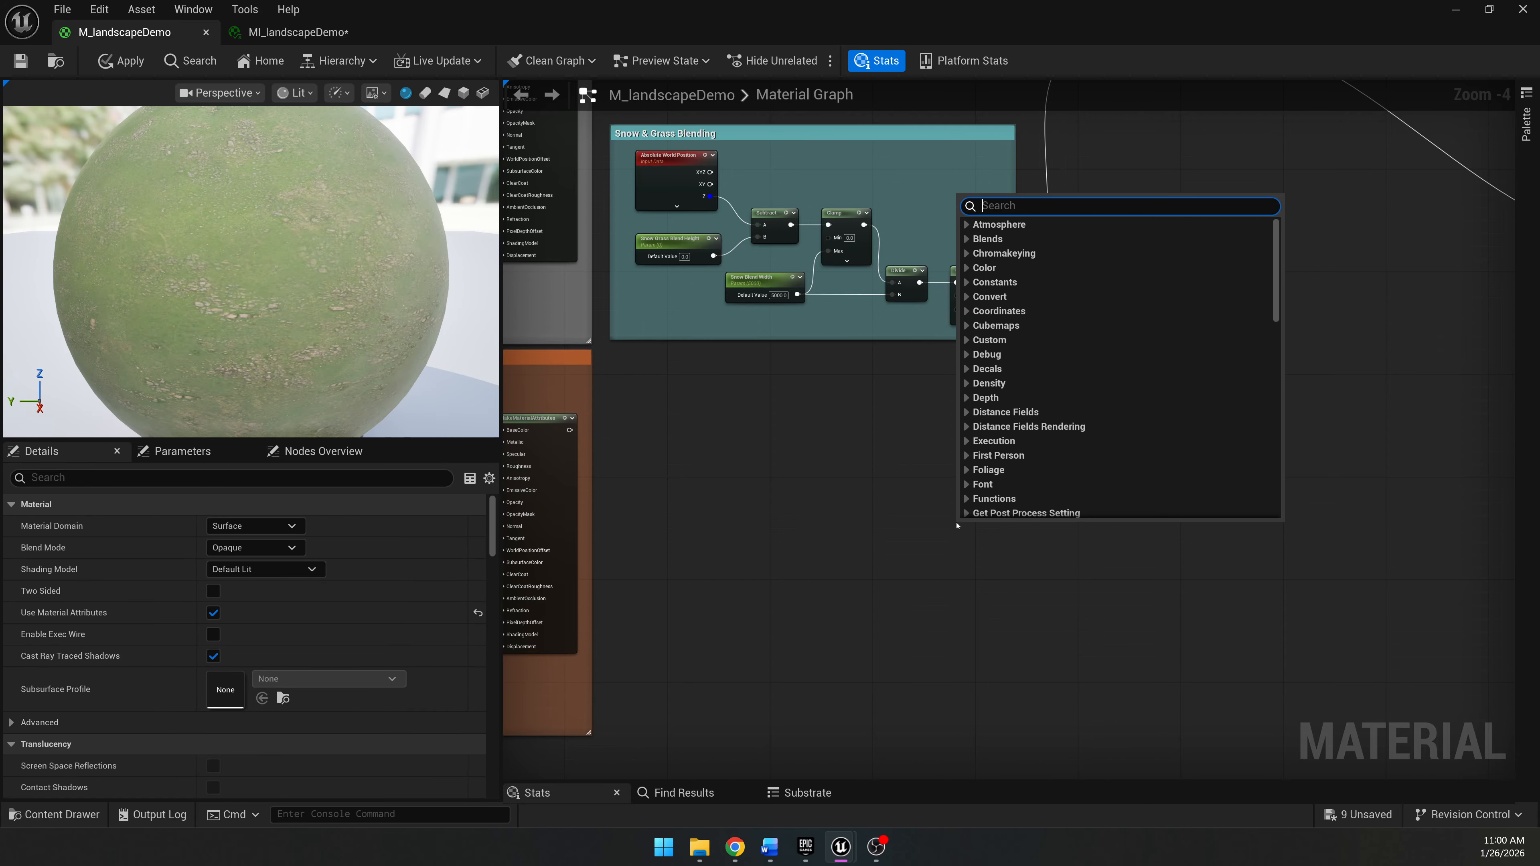
type("worldaligne")
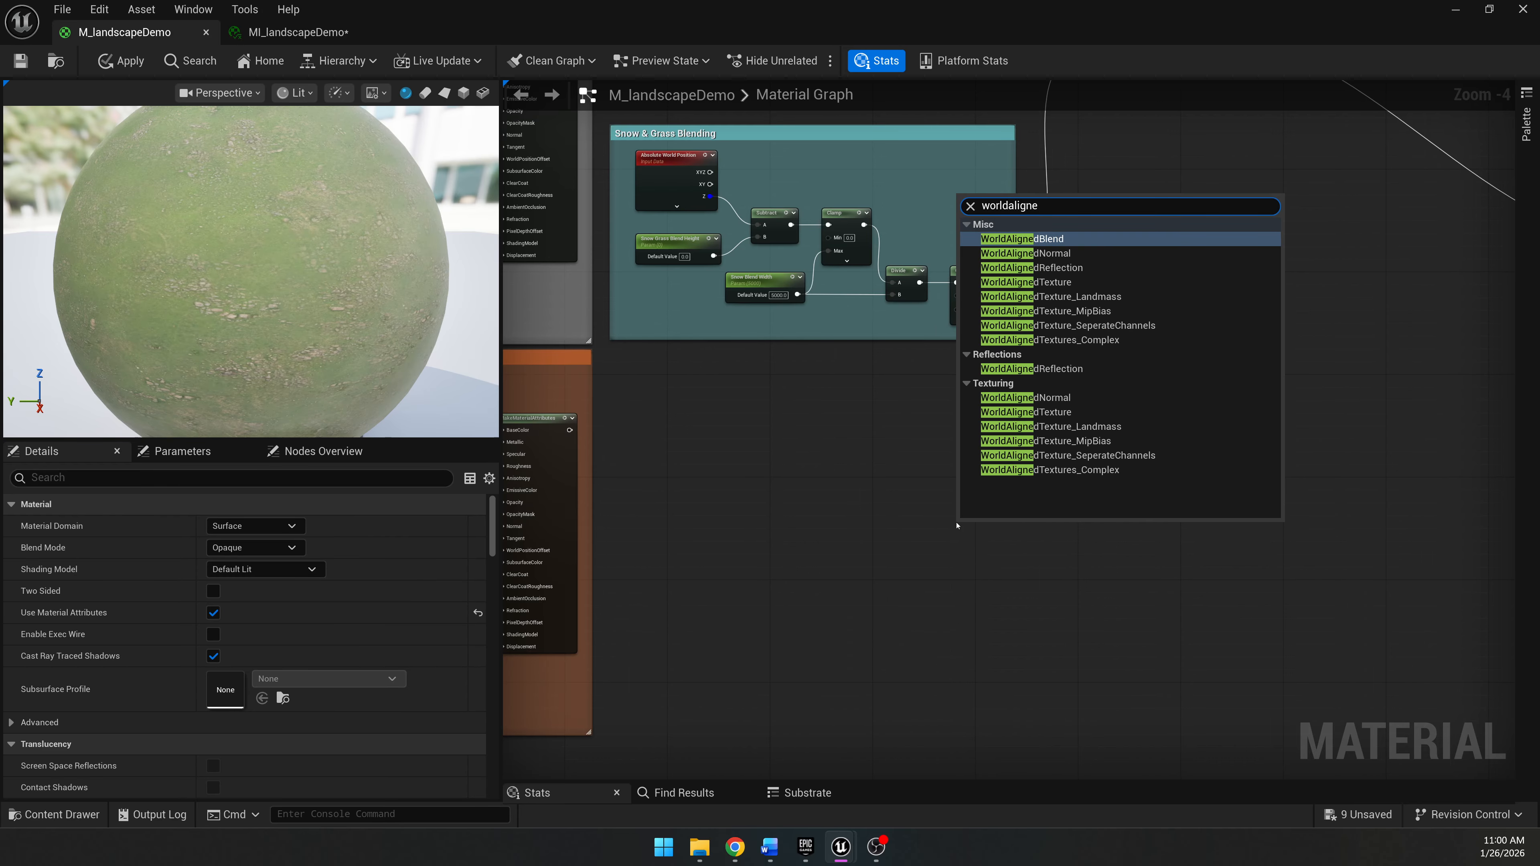
key("Return")
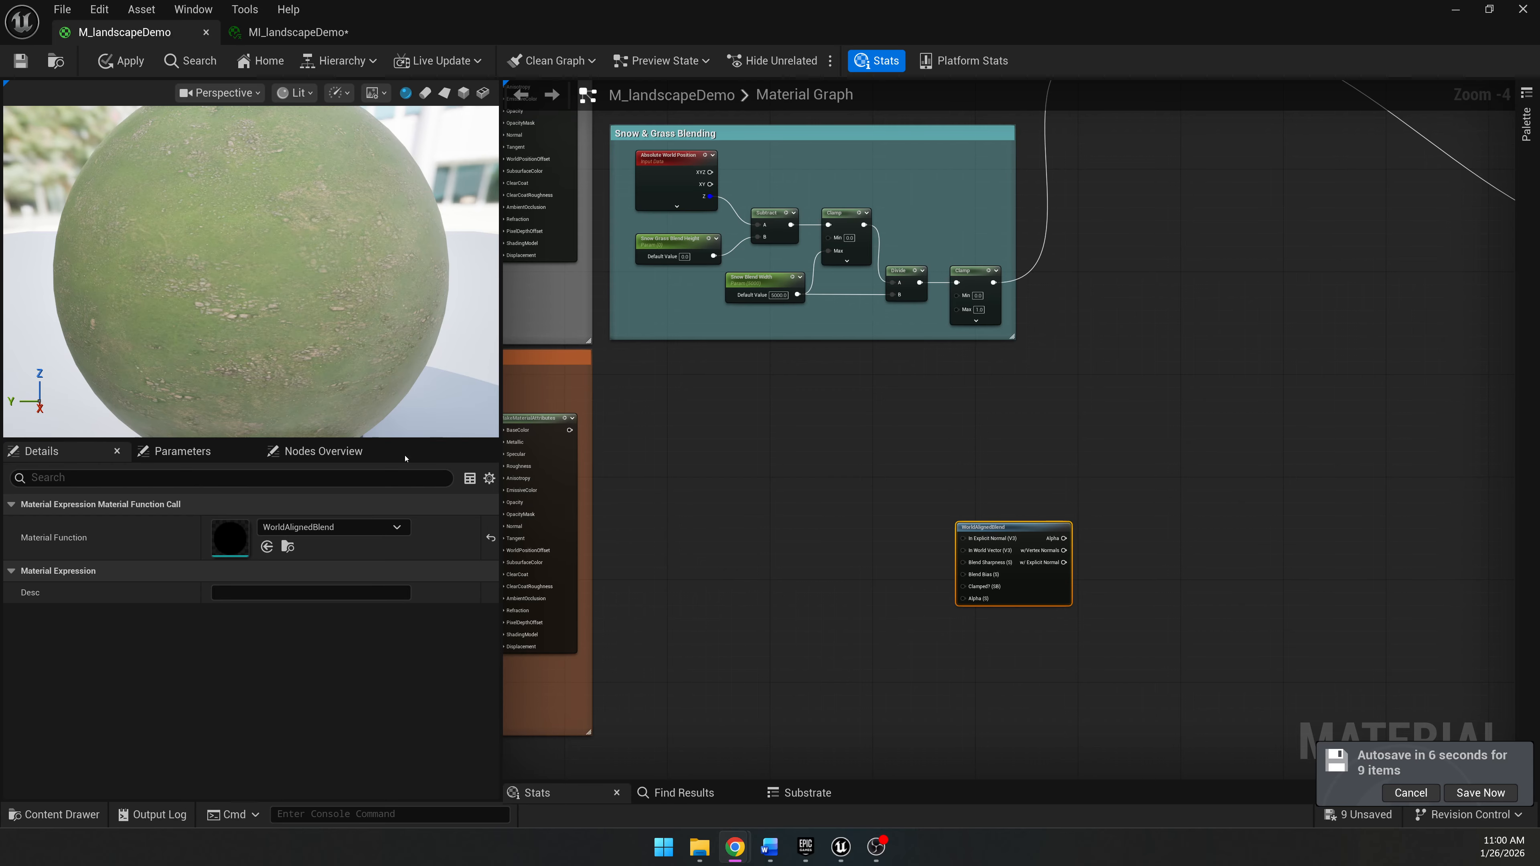
left_click(878, 549)
left_click_drag(1022, 532, 978, 469)
Promote WorldAlignedBlend's Blend Sharpness and Blend Bias inputs to parameters and stack the two parameter nodes beside it.
scroll(940, 516, "up", 5)
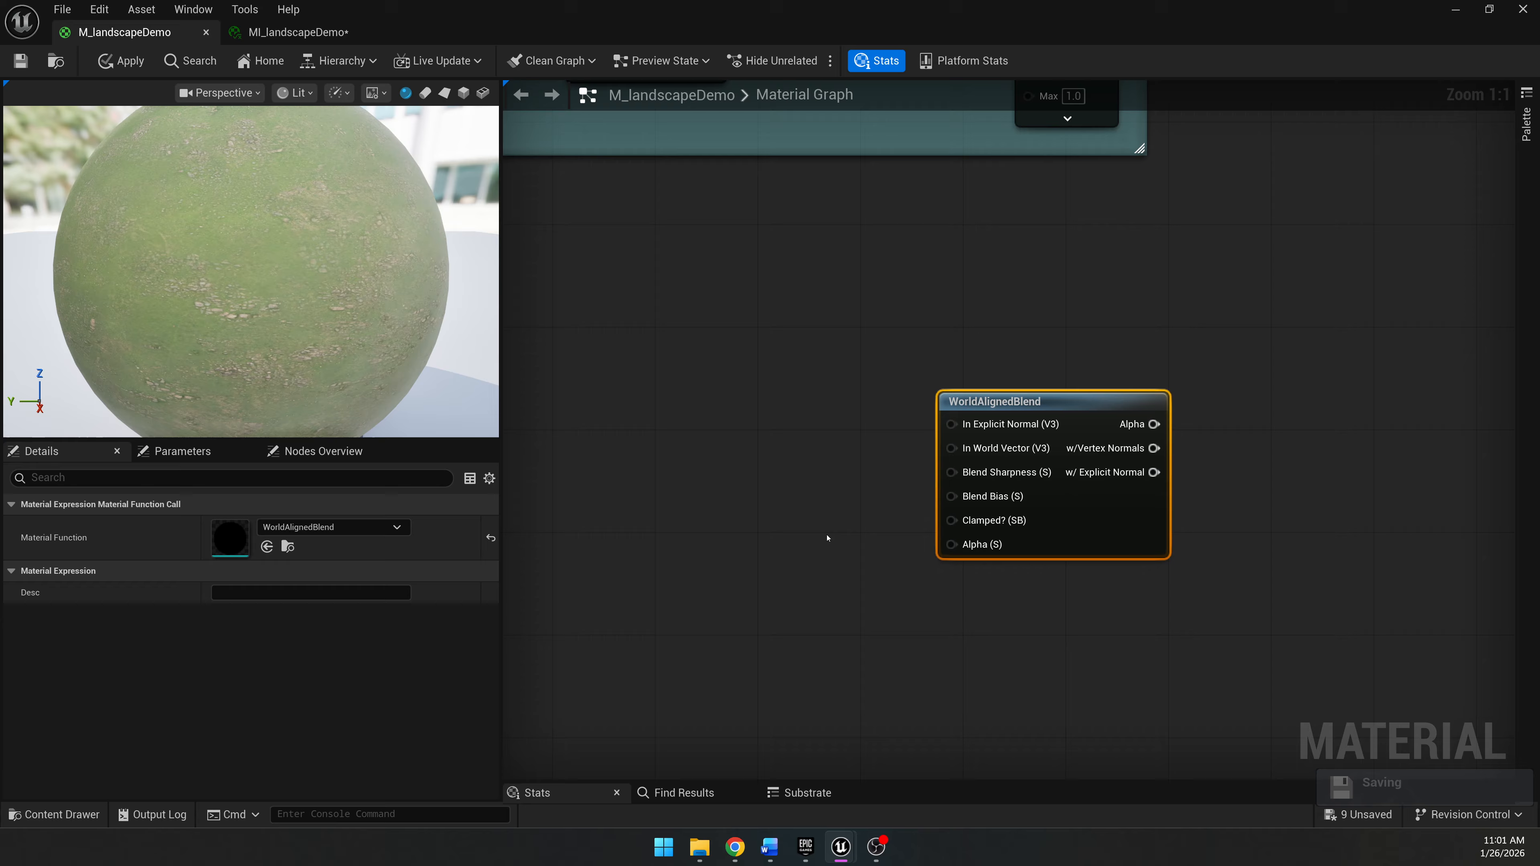
right_click(999, 472)
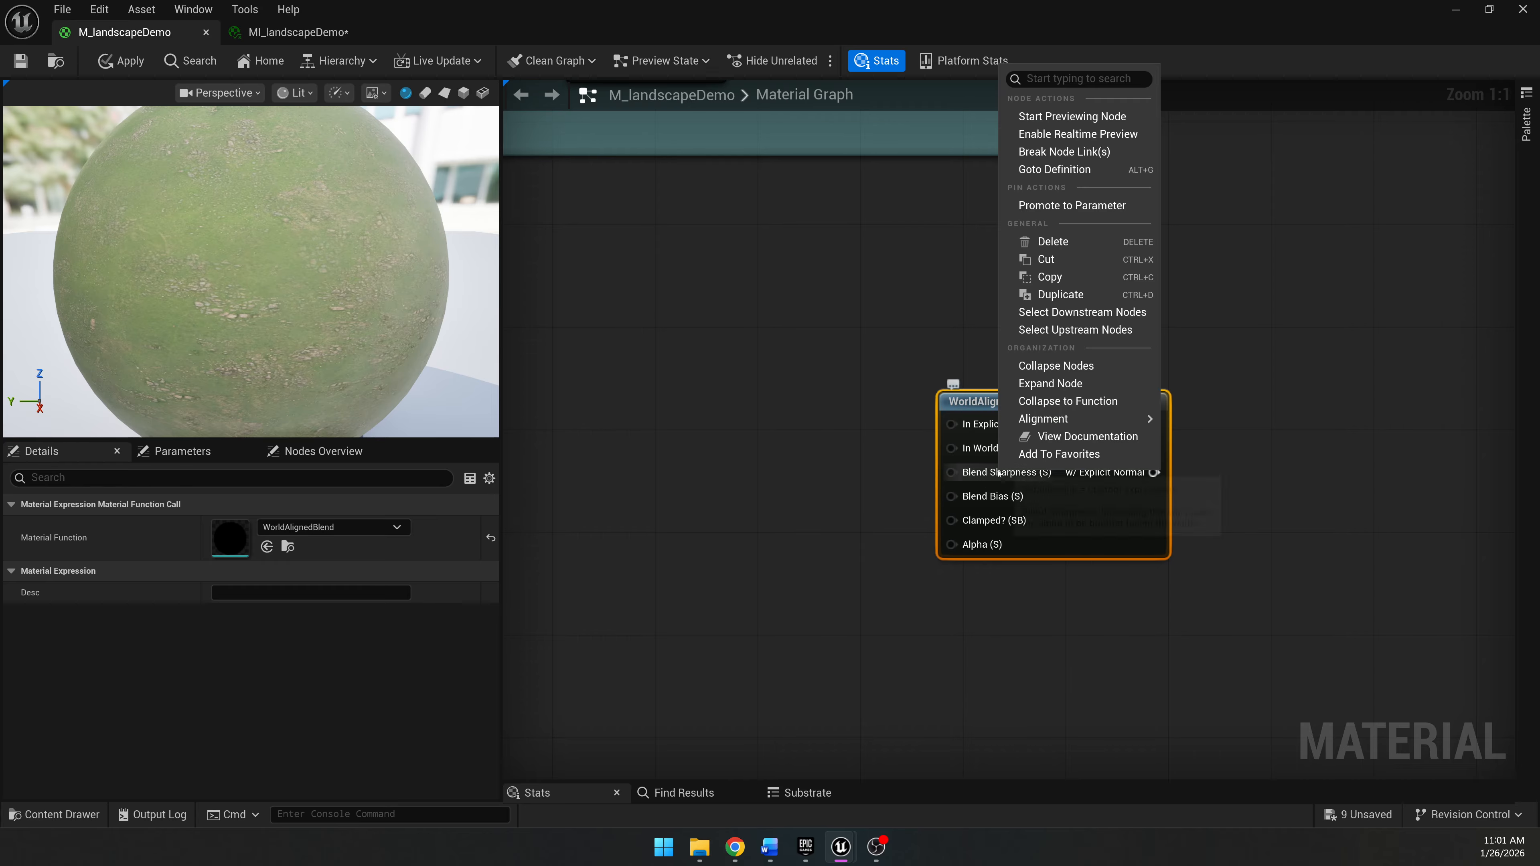
left_click(1071, 205)
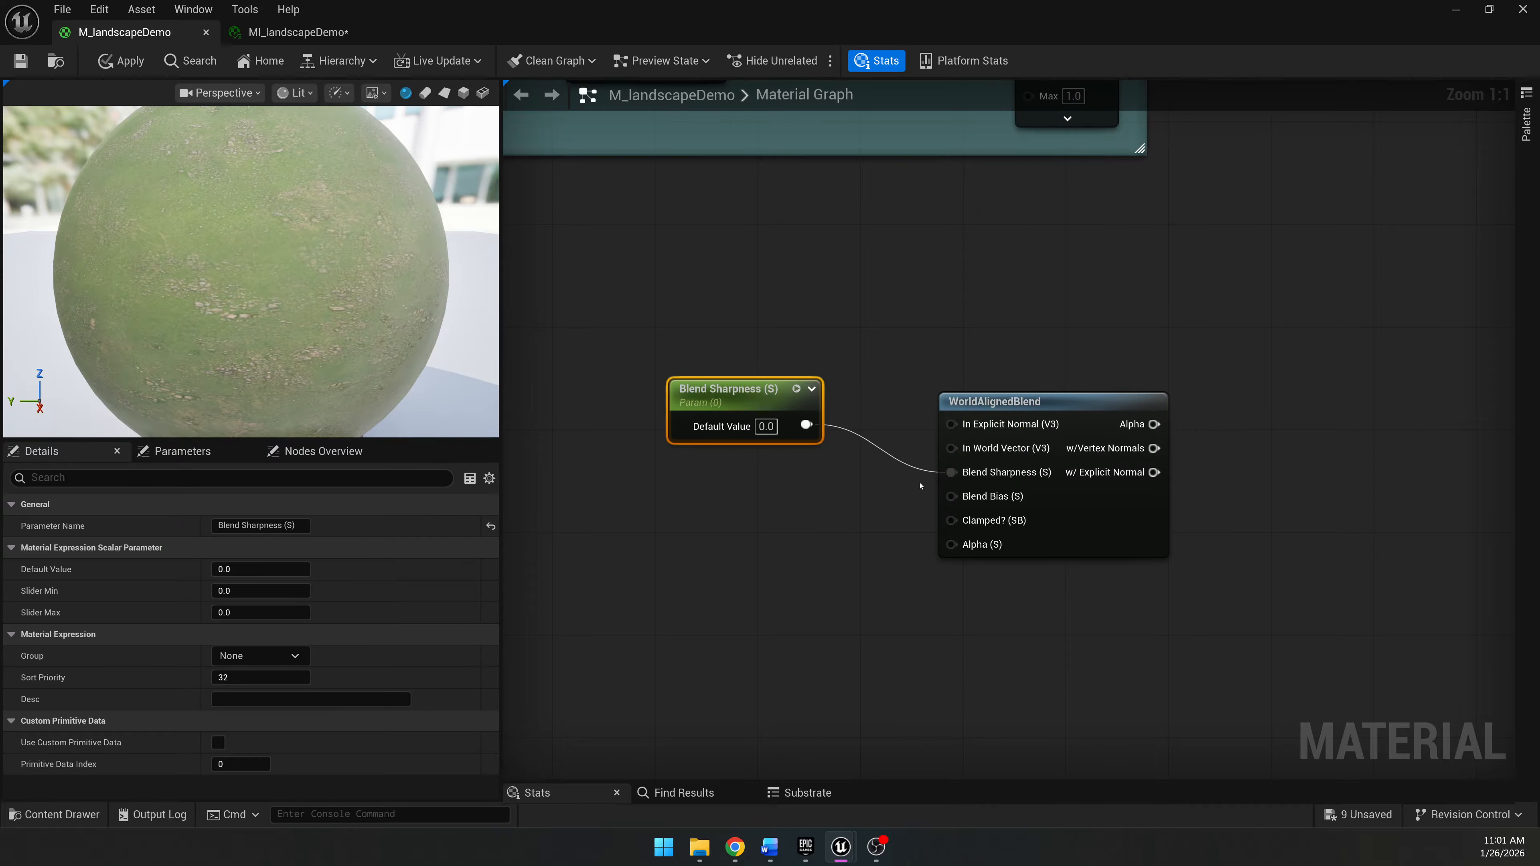
right_click(984, 496)
left_click(1031, 231)
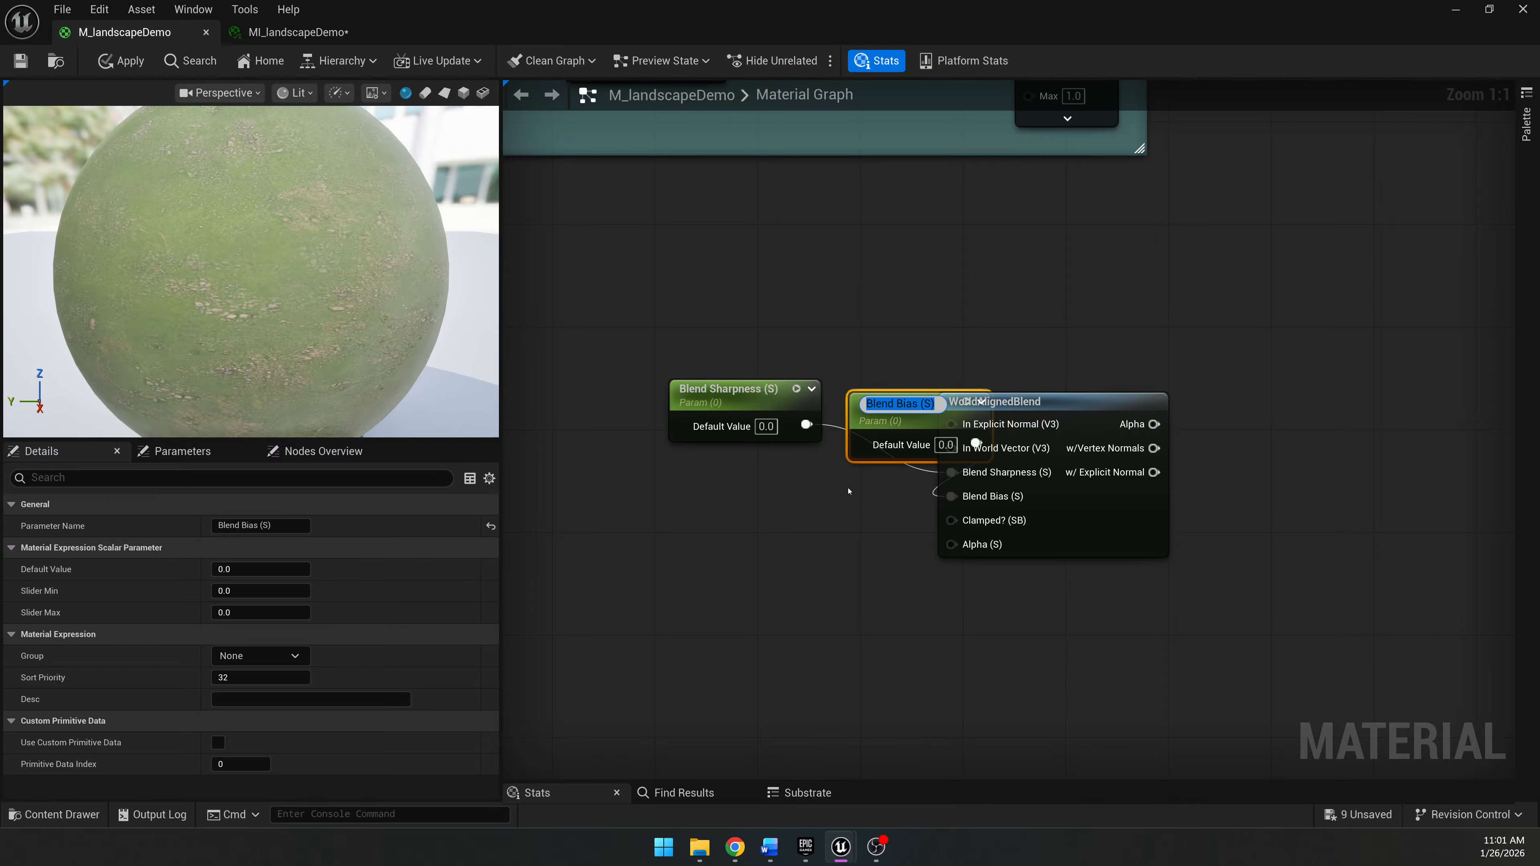
left_click_drag(864, 420, 690, 503)
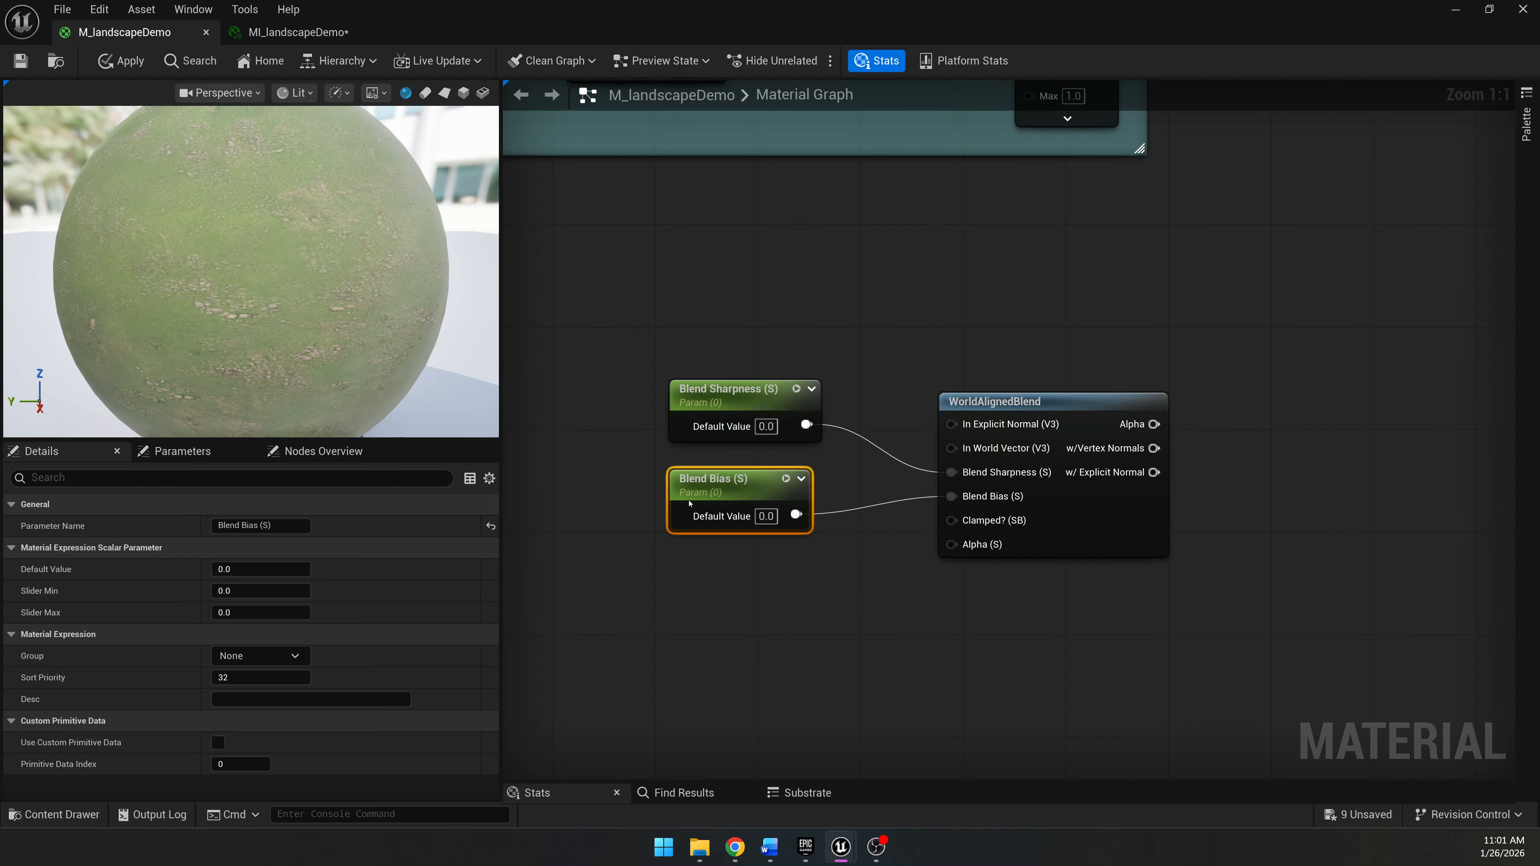
Rename the Blend Sharpness and Blend Bias parameters to Stone Blend Sharpness and Stone Blend Bias.
left_click(758, 392)
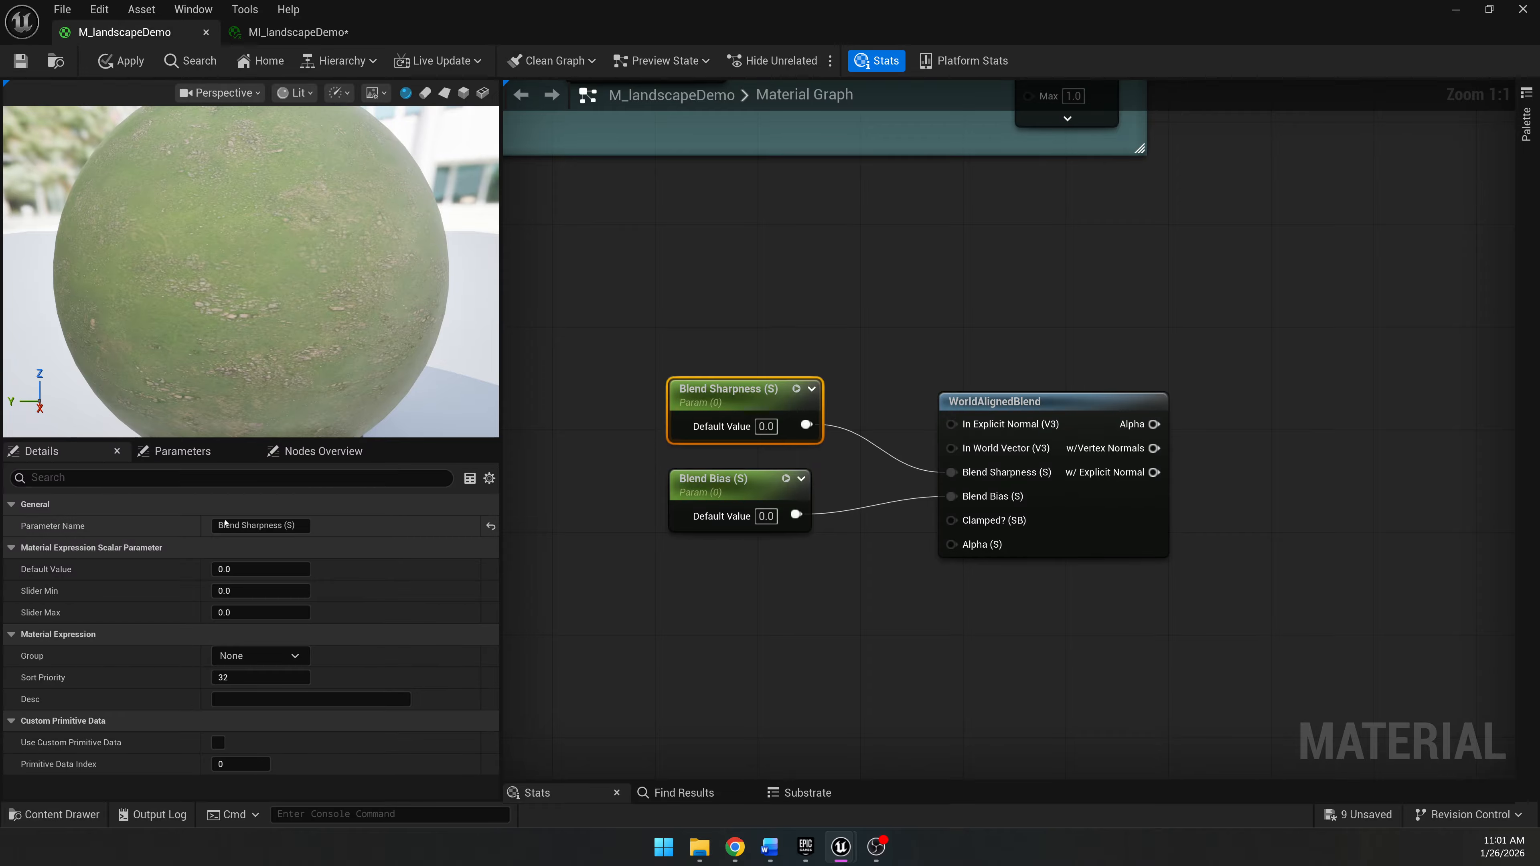
left_click(308, 525)
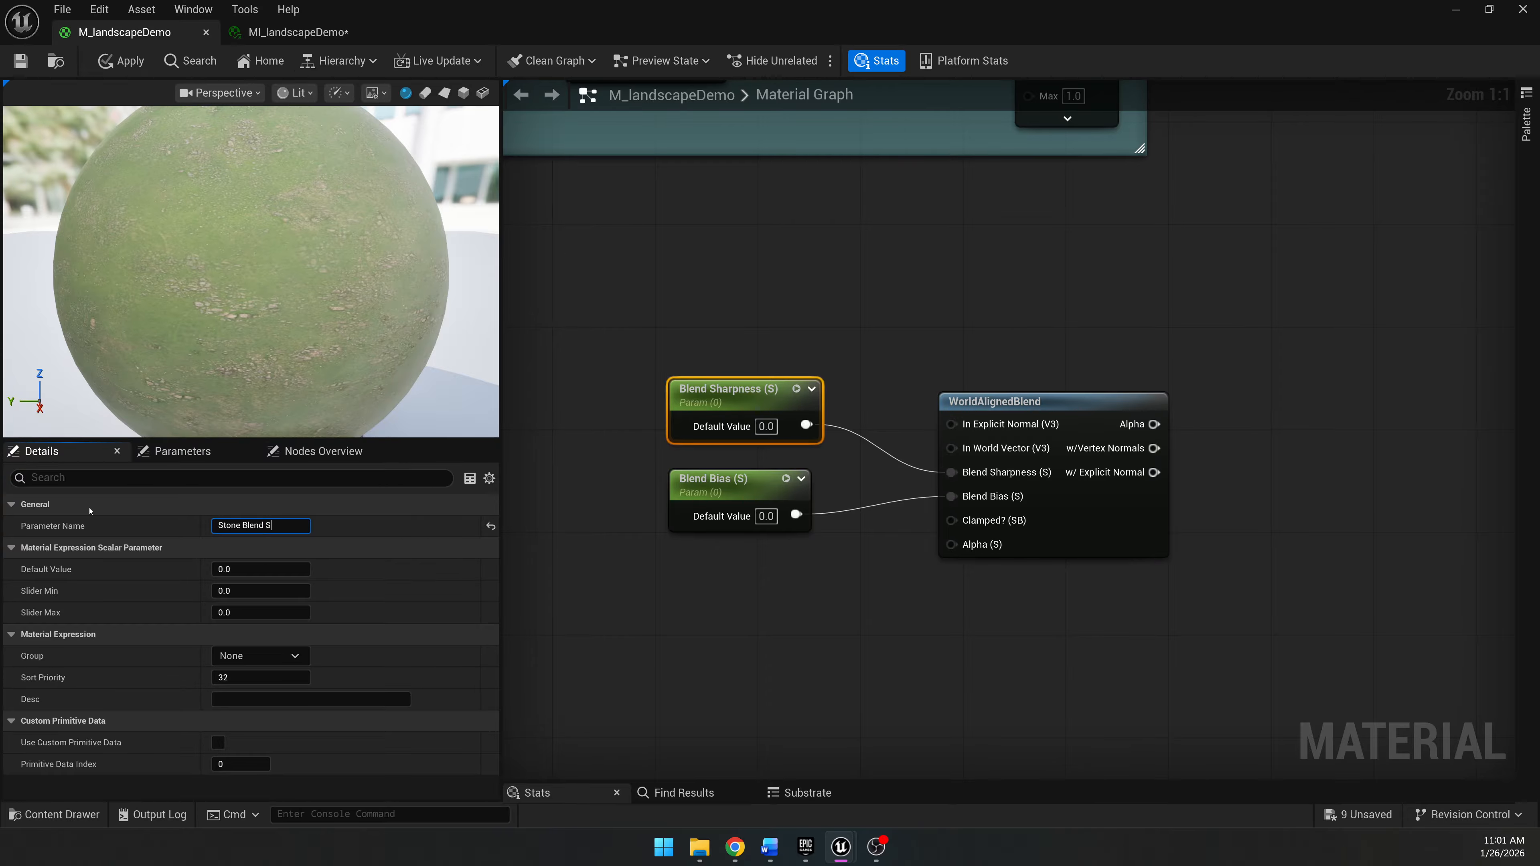
type("Stone Blend Sharpness")
key("Return")
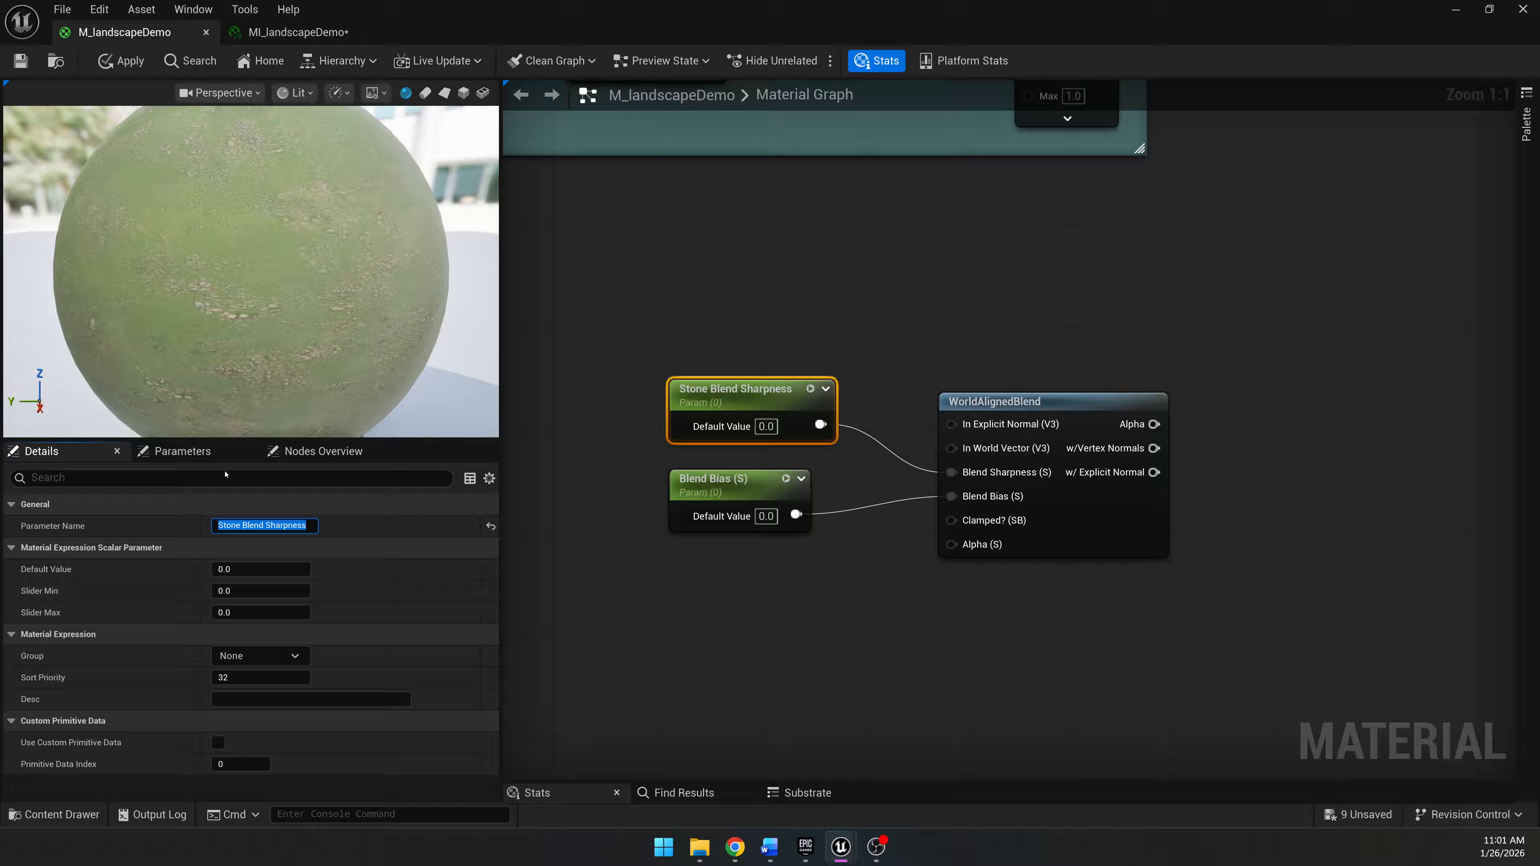
left_click(766, 479)
left_click(299, 526)
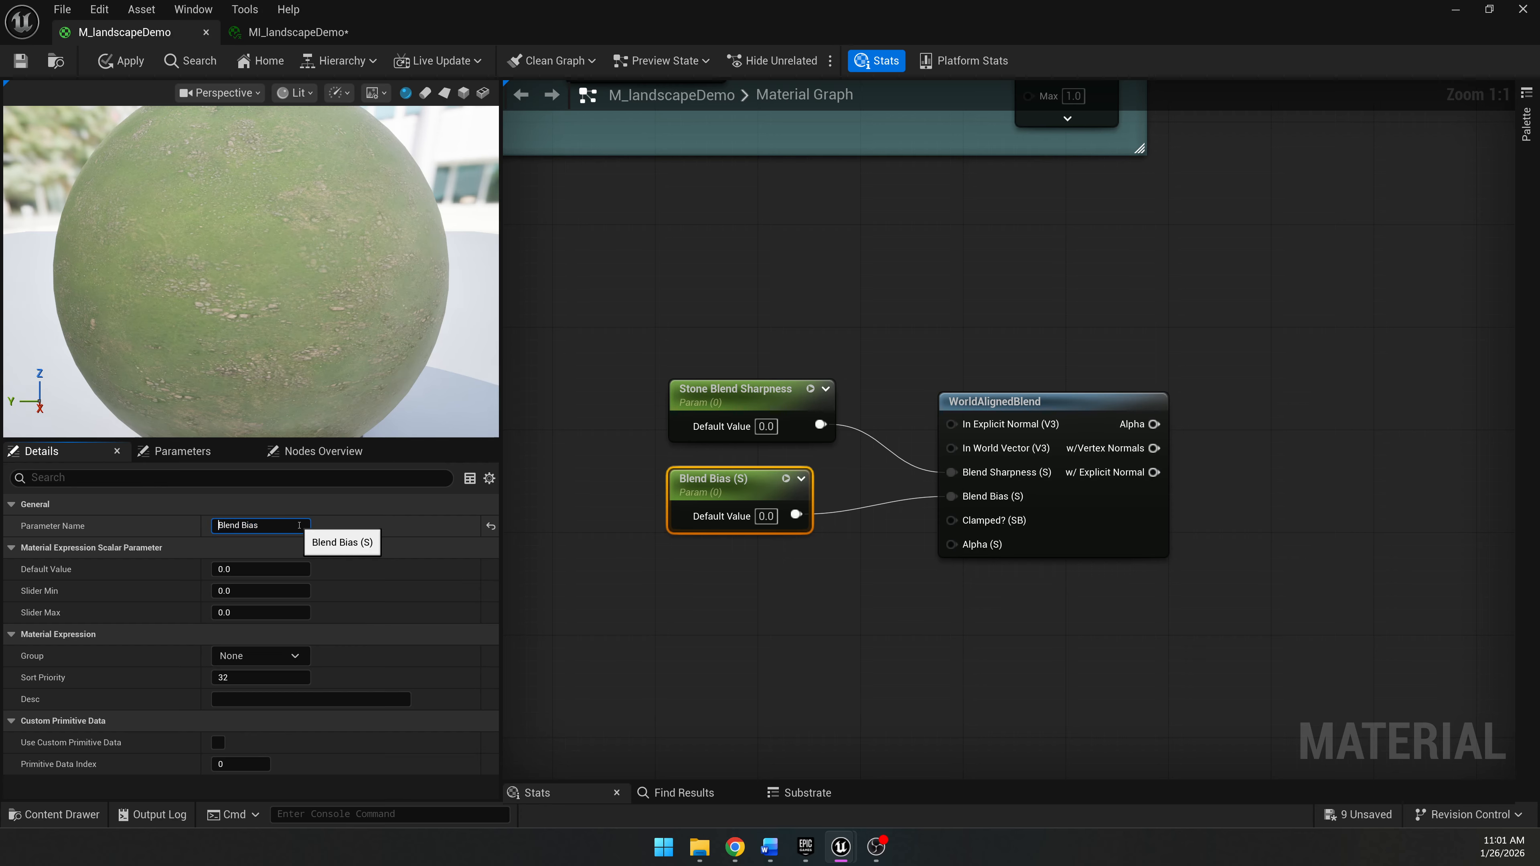
type("Stone")
key("Return")
Move WorldAlignedBlend and its two parameters up beside the Snow & Grass Blending group, below the existing BlendMaterialAttributes node.
left_click_drag(1085, 320, 755, 516)
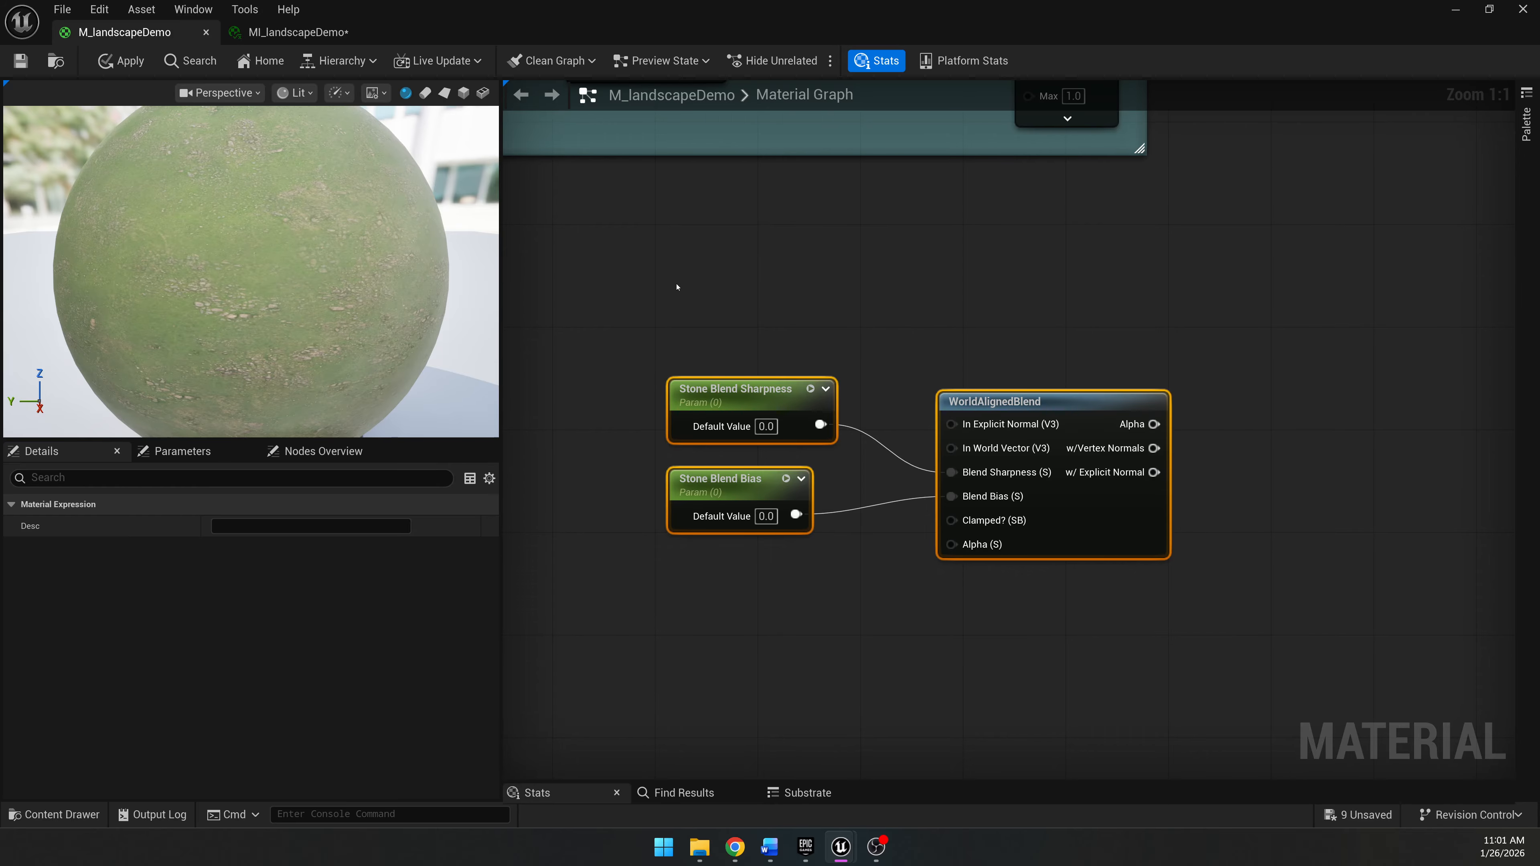
scroll(654, 287, "down", 5)
right_click_drag(909, 298, 792, 555)
left_click_drag(757, 594, 964, 413)
left_click(931, 352)
scroll(915, 289, "up", 3)
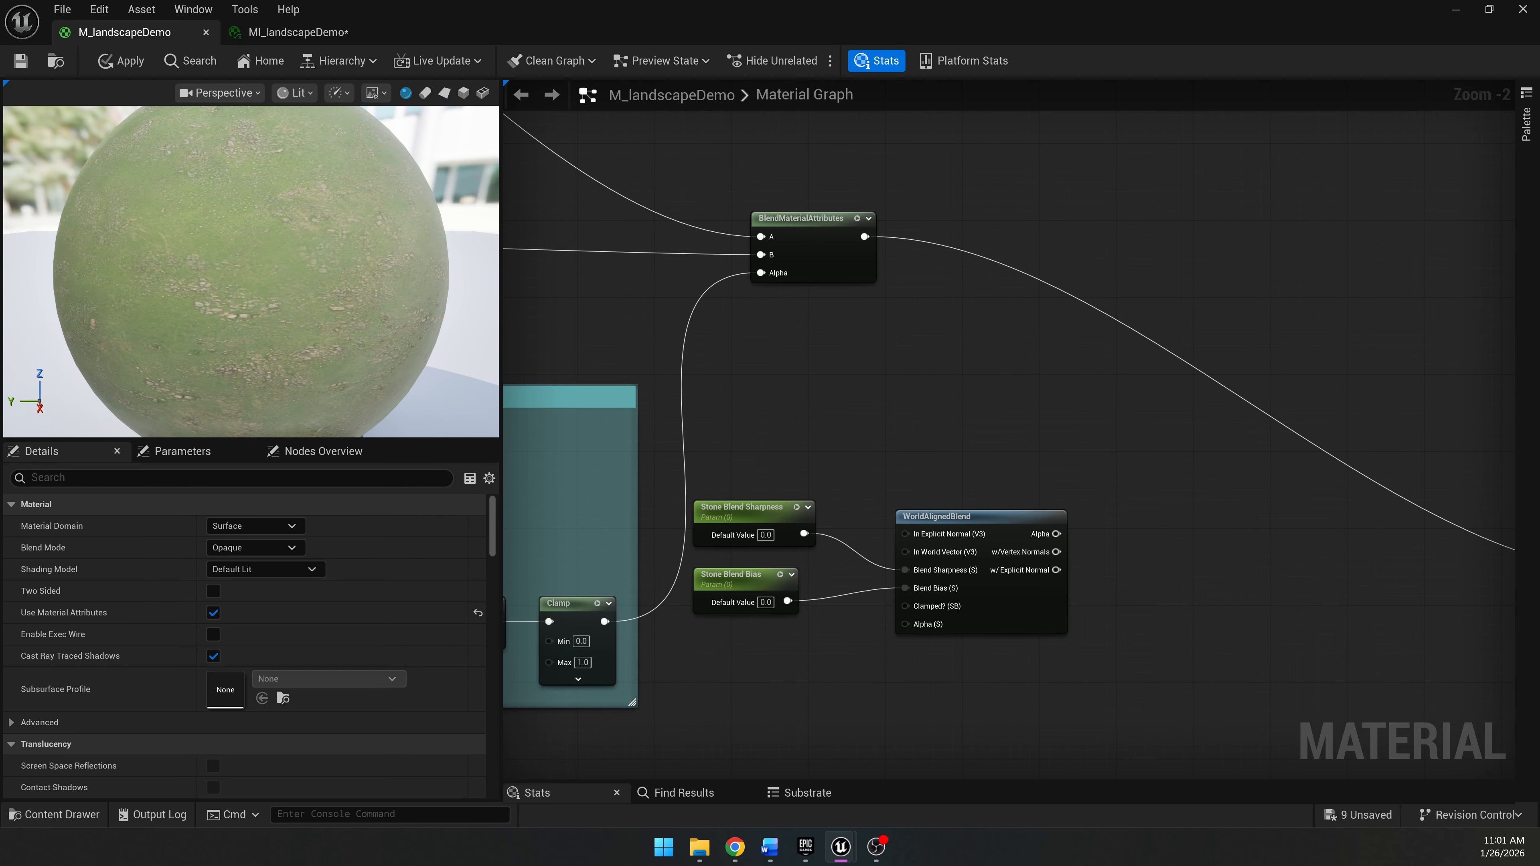
Add a second BlendMaterialAttributes node just above and beyond the WorldAlignedBlend node.
right_click(1136, 450)
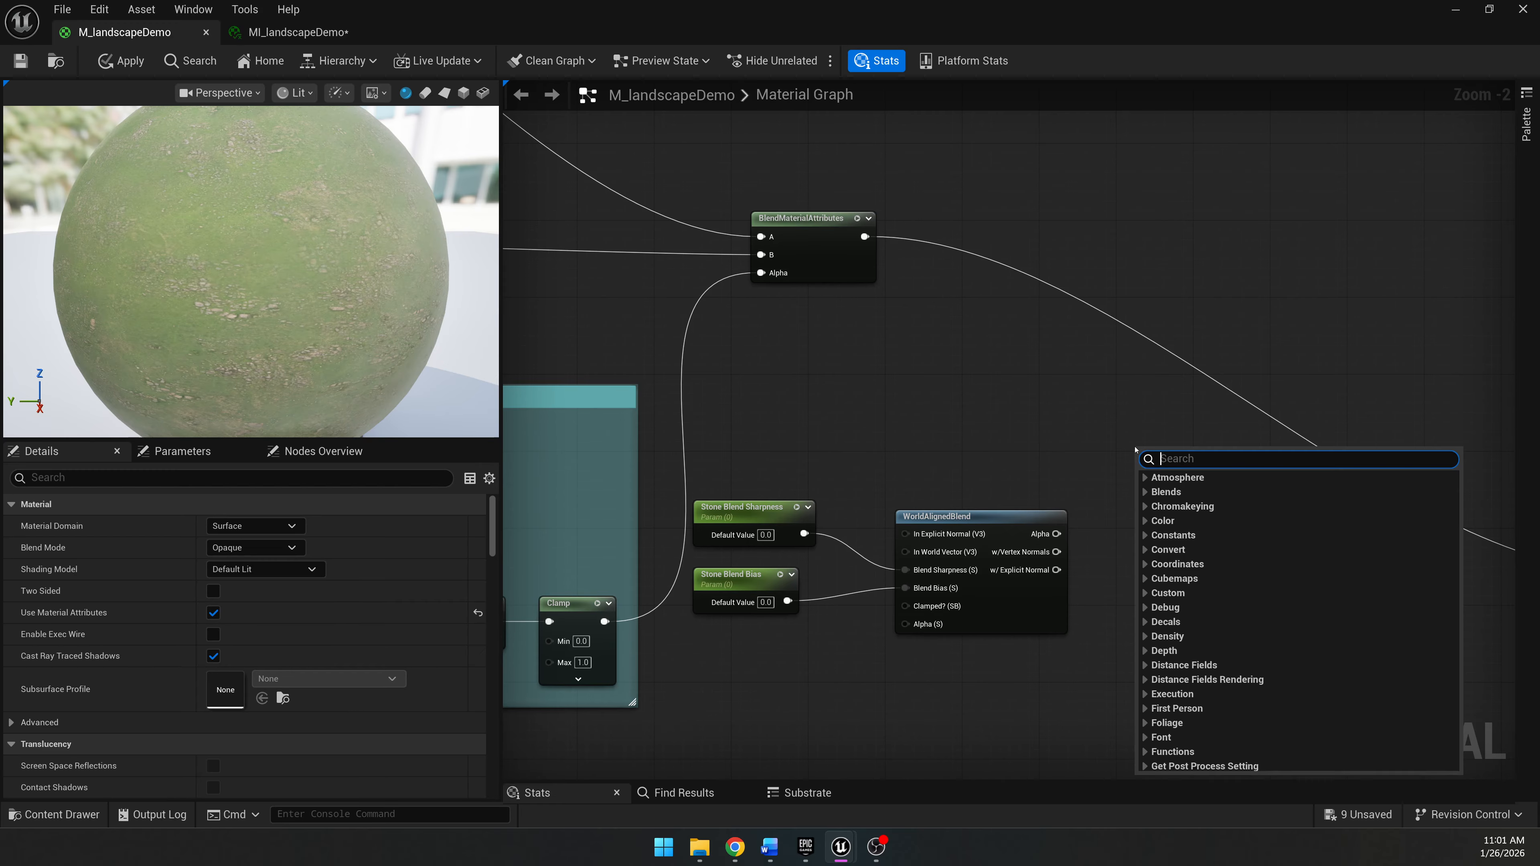
type("blendmateria")
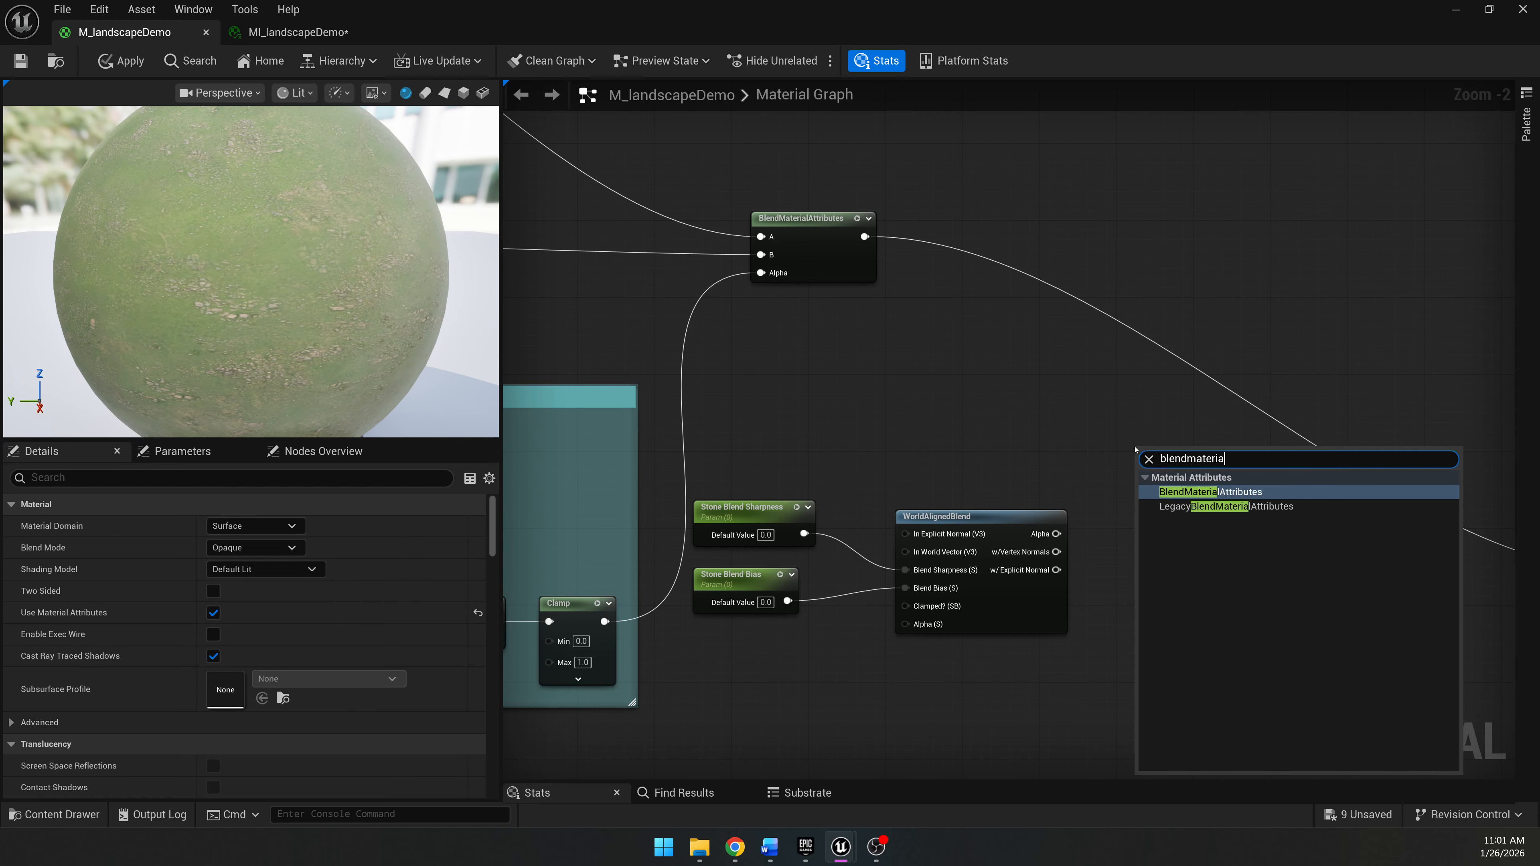
key("Return")
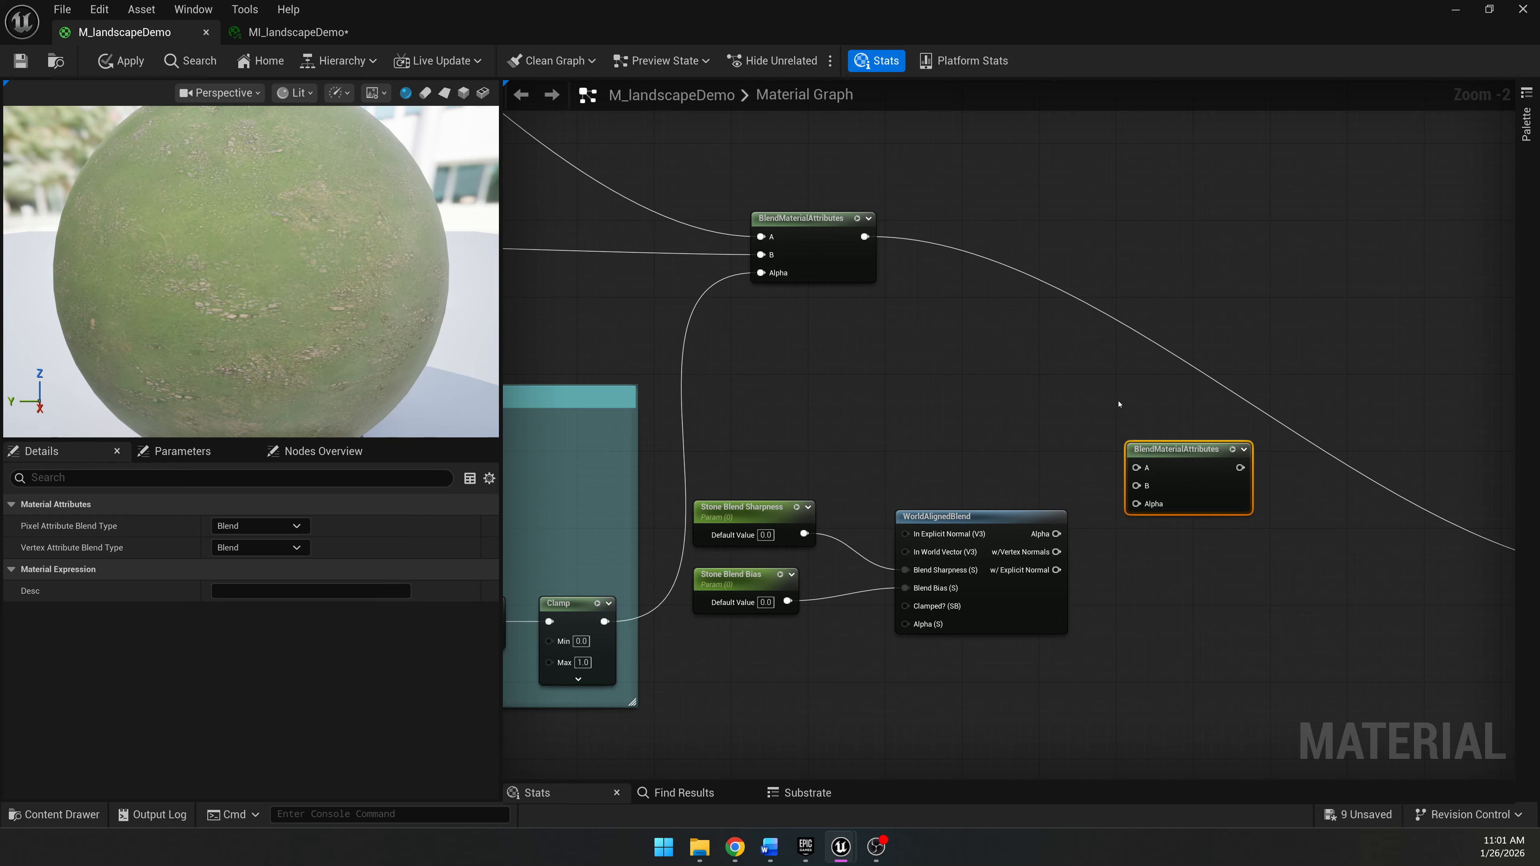
left_click(788, 354)
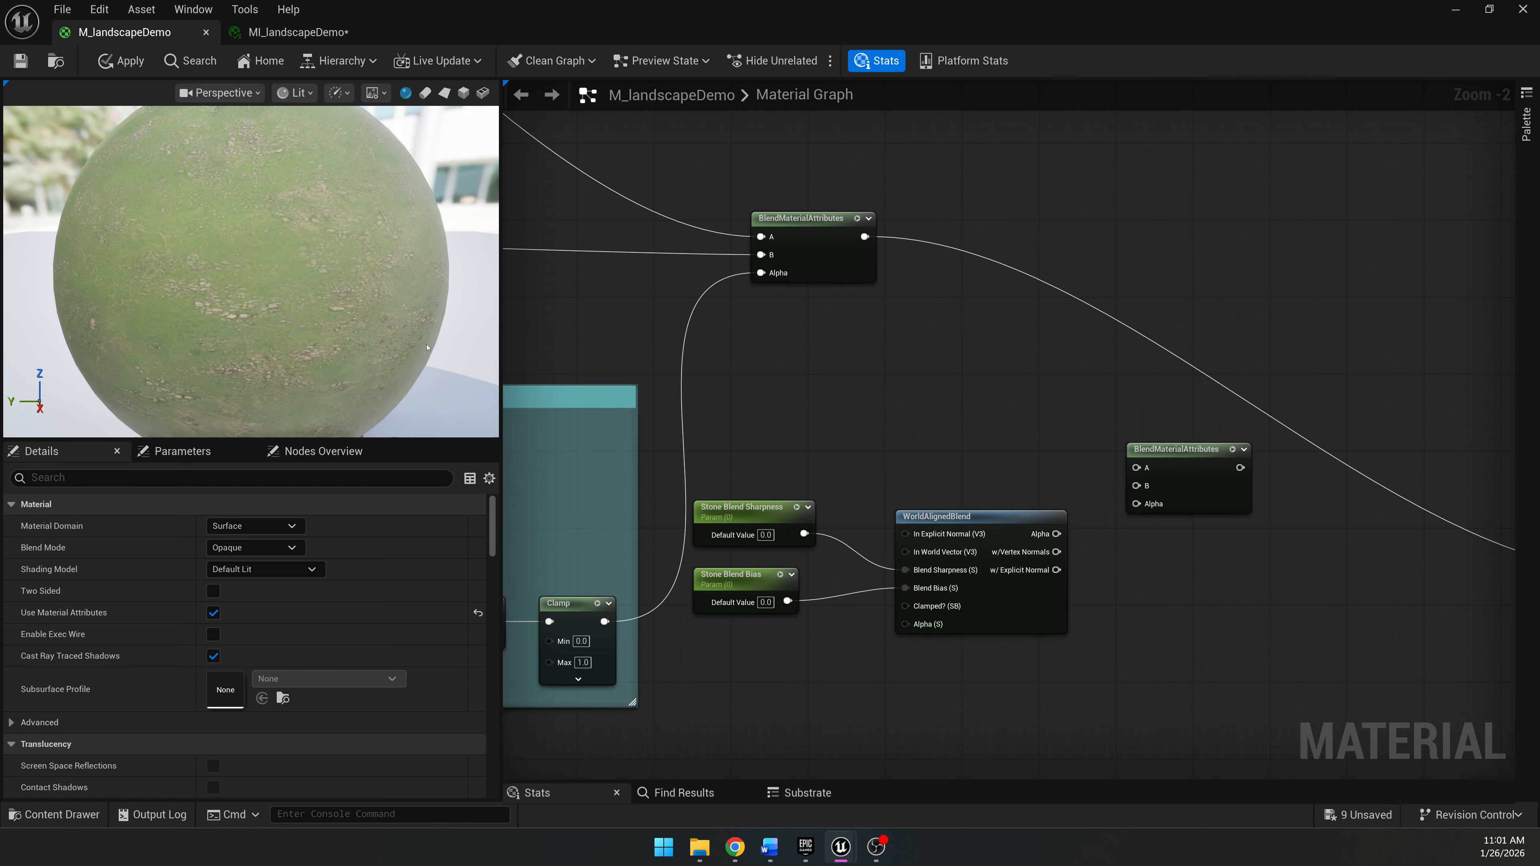
Connect the grass-snow blend output to B and the Stone layer's output to A on the new BlendMaterialAttributes node.
left_click_drag(865, 238, 1144, 491)
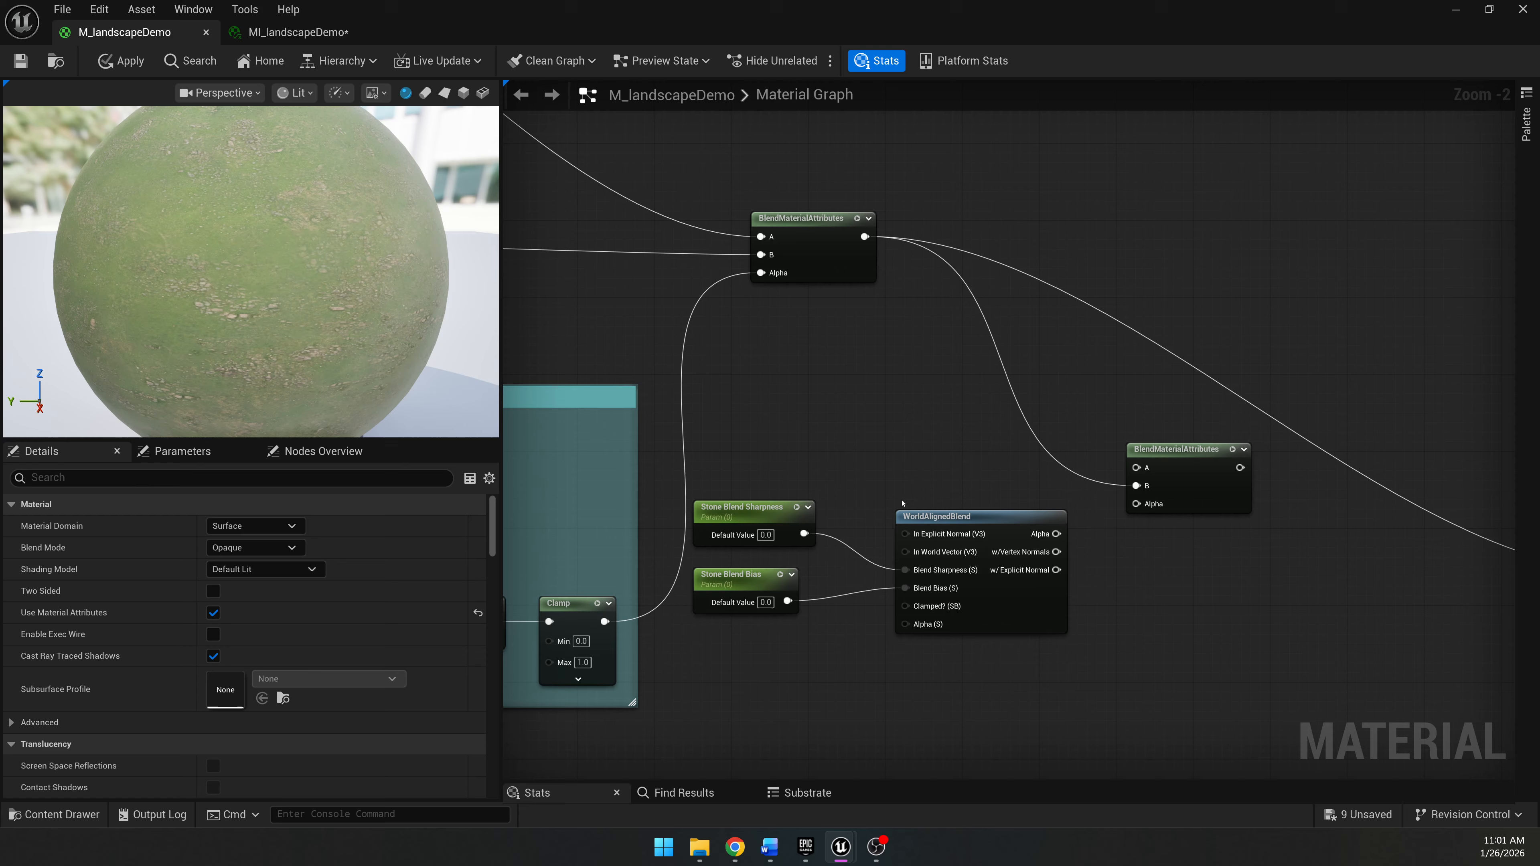
left_click_drag(906, 503, 801, 583)
left_click_drag(910, 511, 900, 682)
left_click(879, 537)
right_click_drag(846, 521, 1162, 333)
scroll(1162, 334, "down", 2)
right_click_drag(956, 485, 1128, 410)
left_click_drag(750, 476, 1307, 224)
scroll(1310, 338, "up", 2)
right_click_drag(1303, 339, 1187, 421)
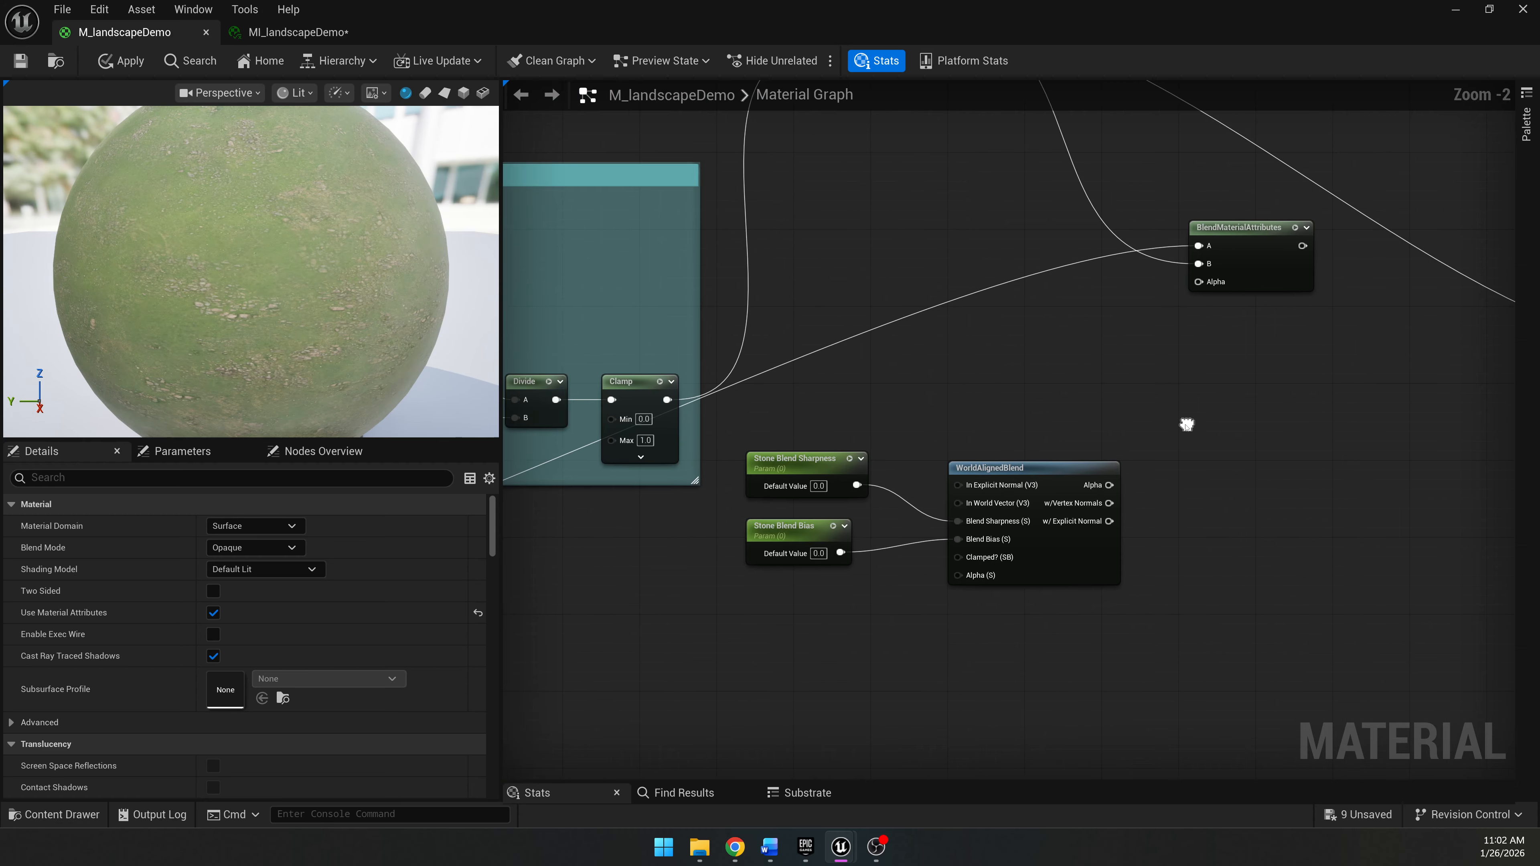
Shift the WorldAlignedBlend nodes closer to the new BlendMaterialAttributes node and wire w/Vertex Normals into its Alpha.
left_click_drag(1042, 416, 818, 553)
left_click_drag(1007, 469, 1035, 392)
left_click(1211, 396)
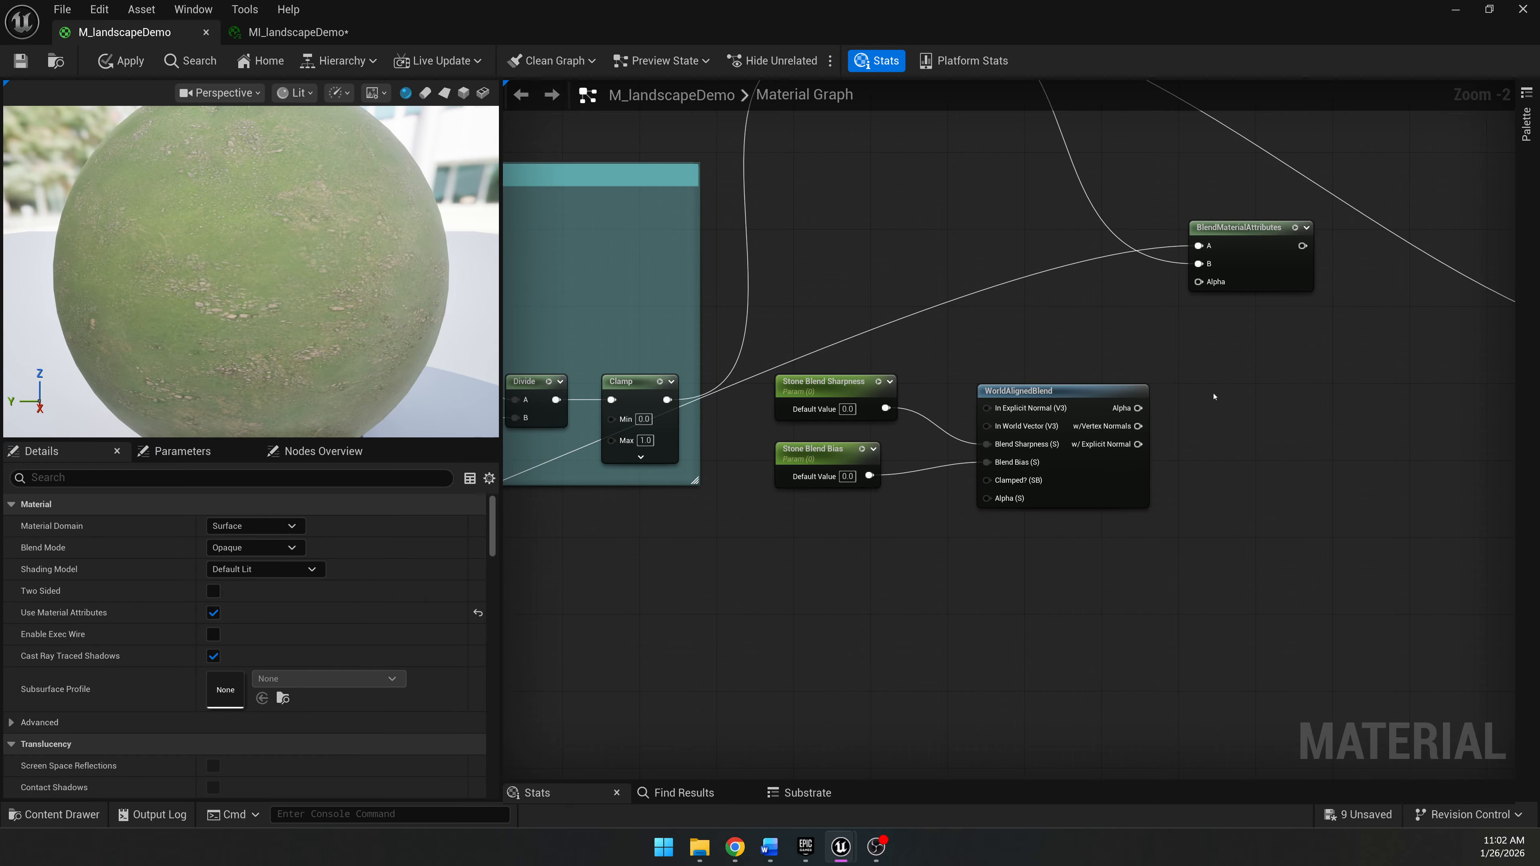
scroll(1210, 396, "up", 2)
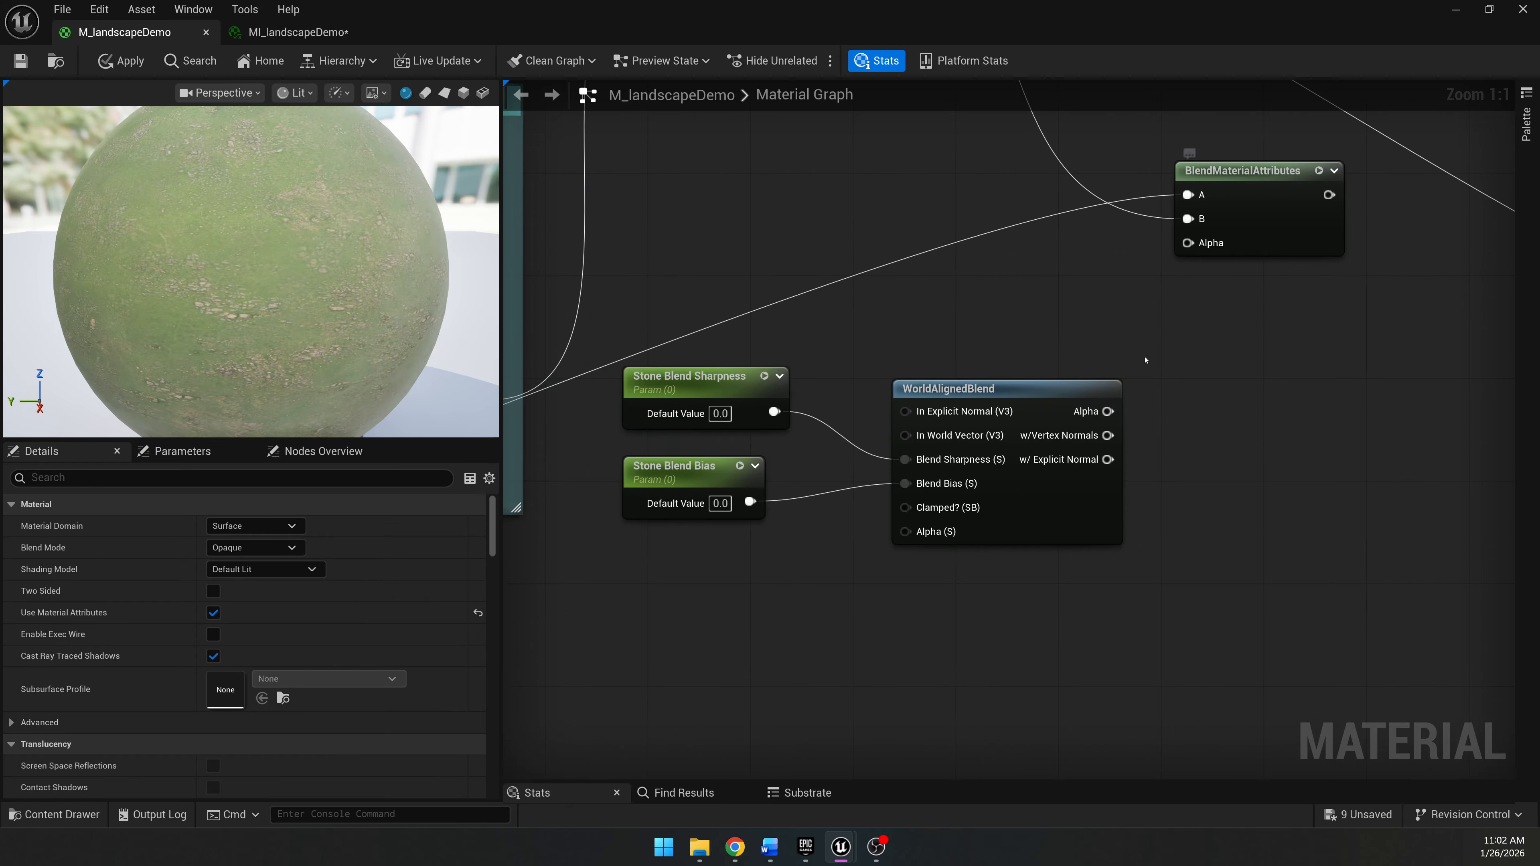
left_click_drag(1113, 418, 1199, 247)
key("ctrl+z")
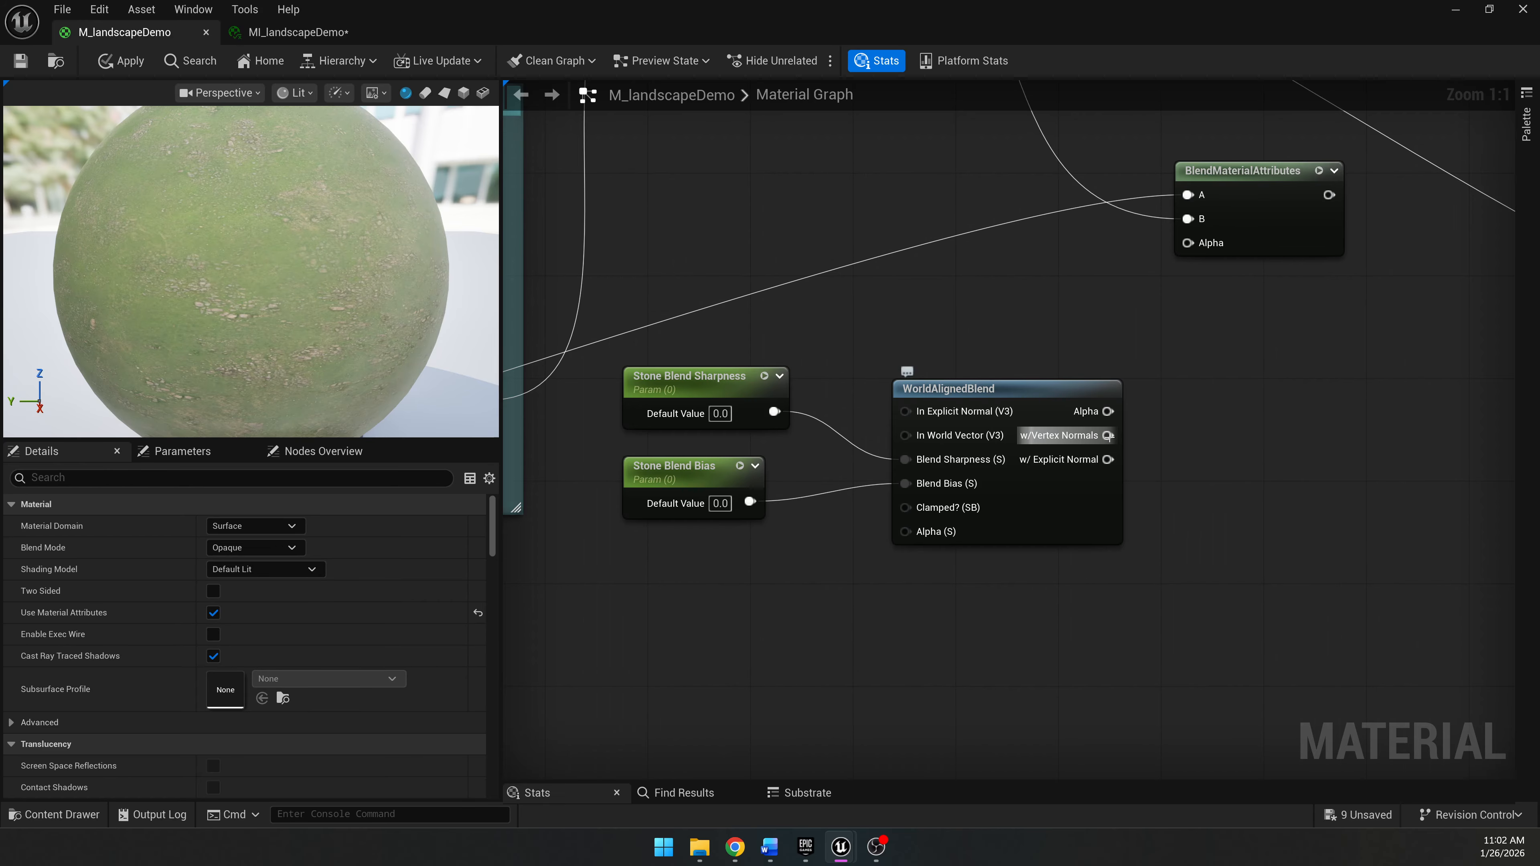
left_click_drag(1109, 436, 1188, 244)
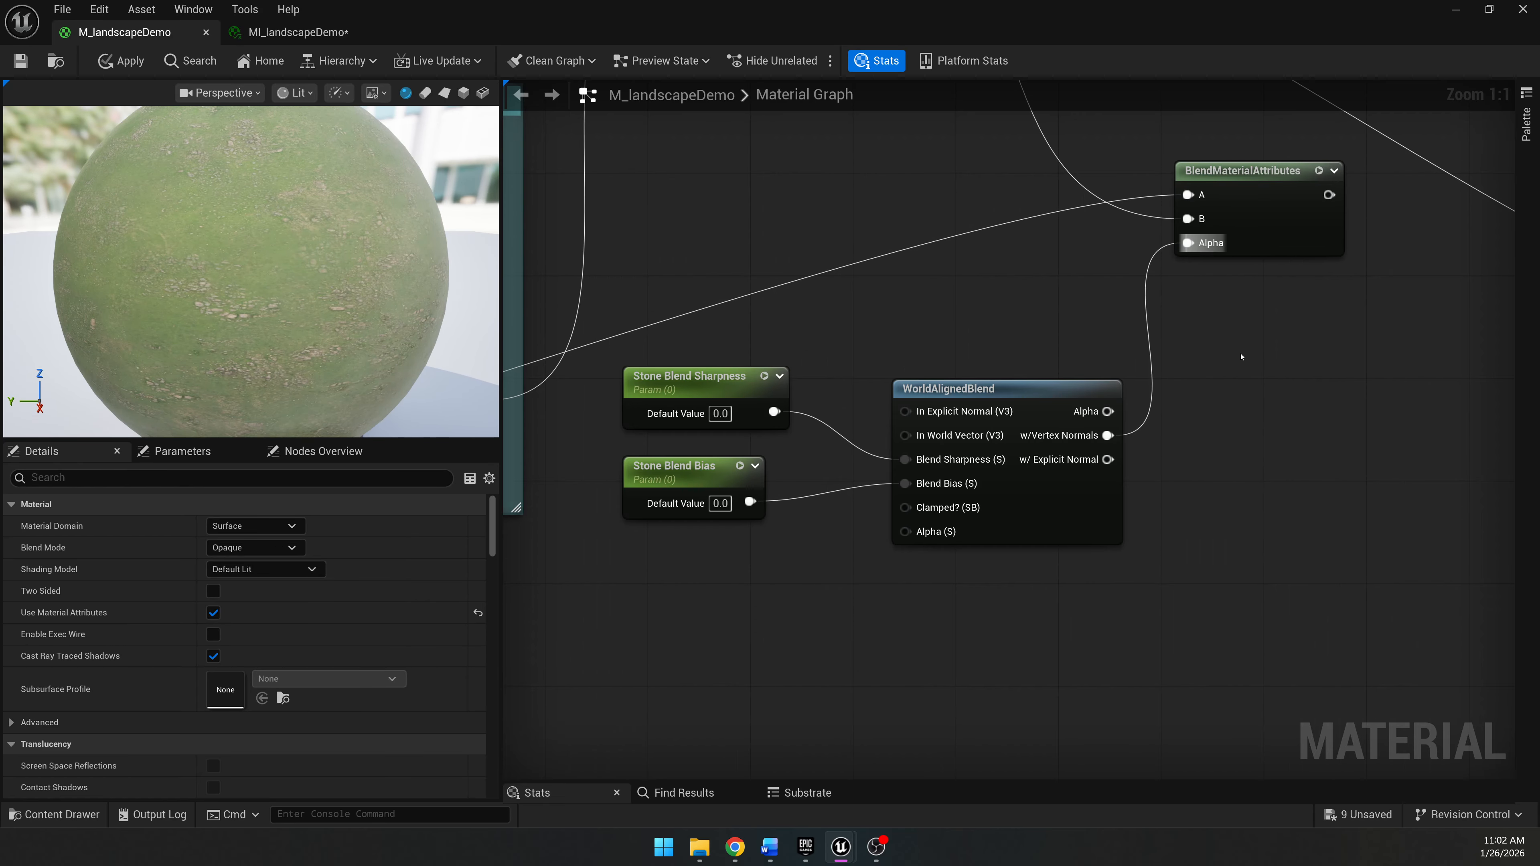
Connect the new BlendMaterialAttributes output to M_landscapeDemo's Material Attributes, replacing the grass-snow connection, and nudge the blend node lower.
scroll(1240, 357, "down", 3)
right_click_drag(1283, 402, 882, 461)
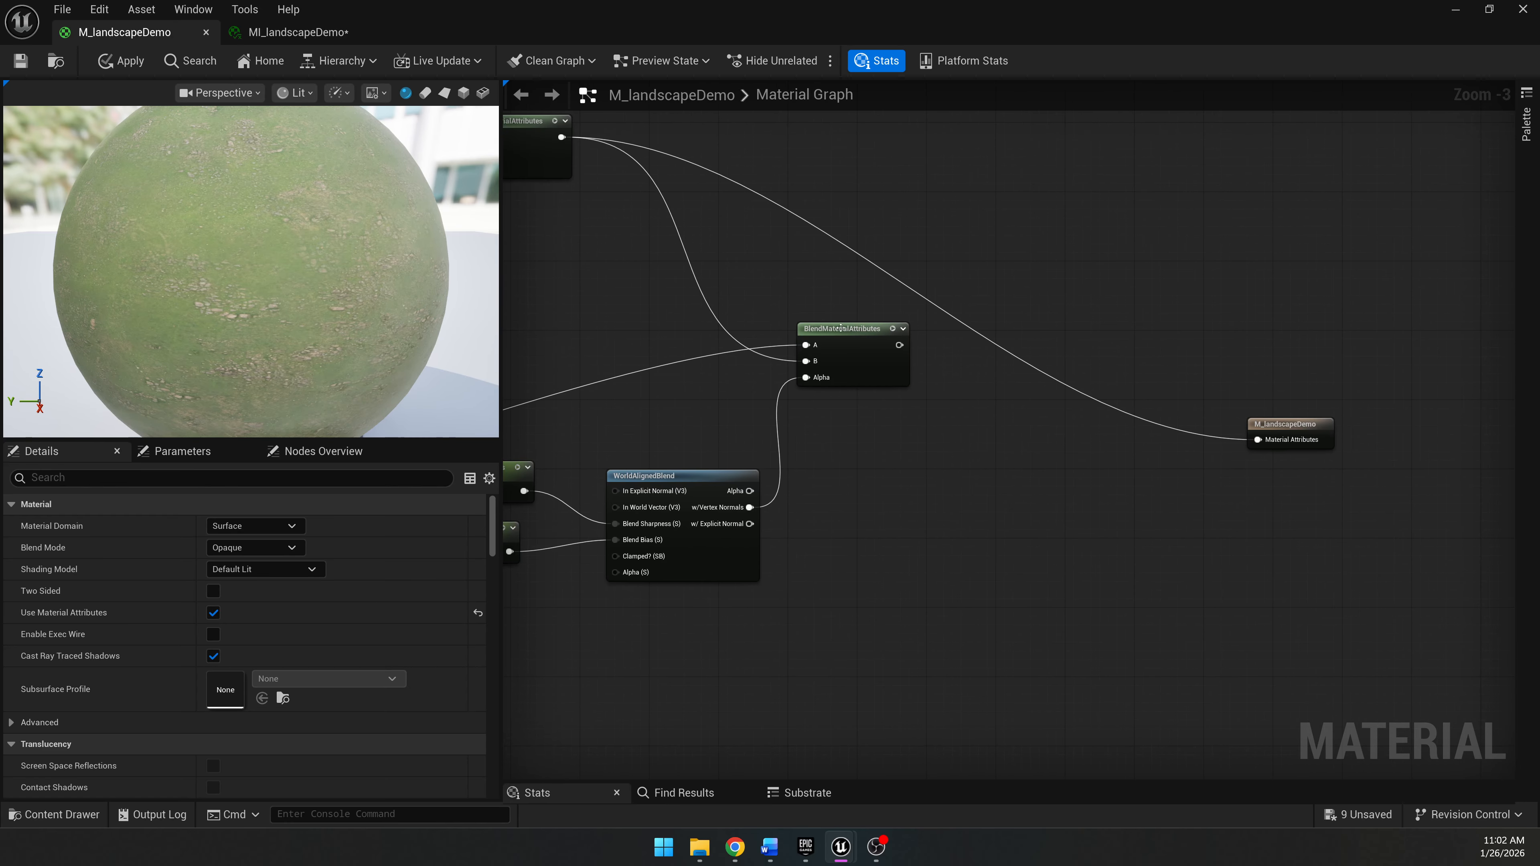
left_click_drag(840, 328, 1258, 440)
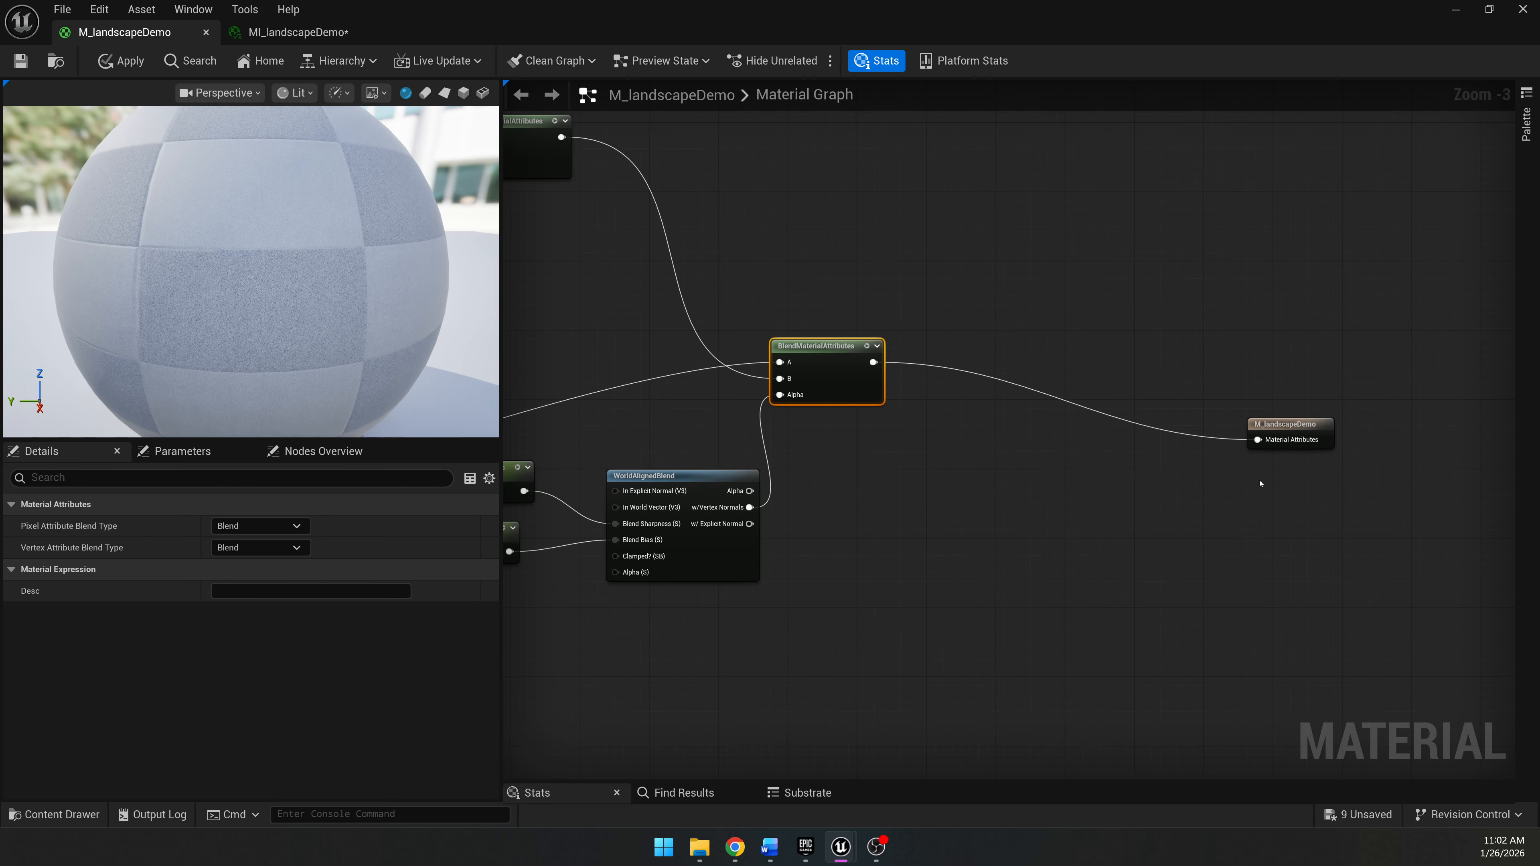
Make the material editor a smaller floating window over the level and save M_landscapeDemo.
left_click_drag(704, 31, 1232, 332)
left_click(790, 382)
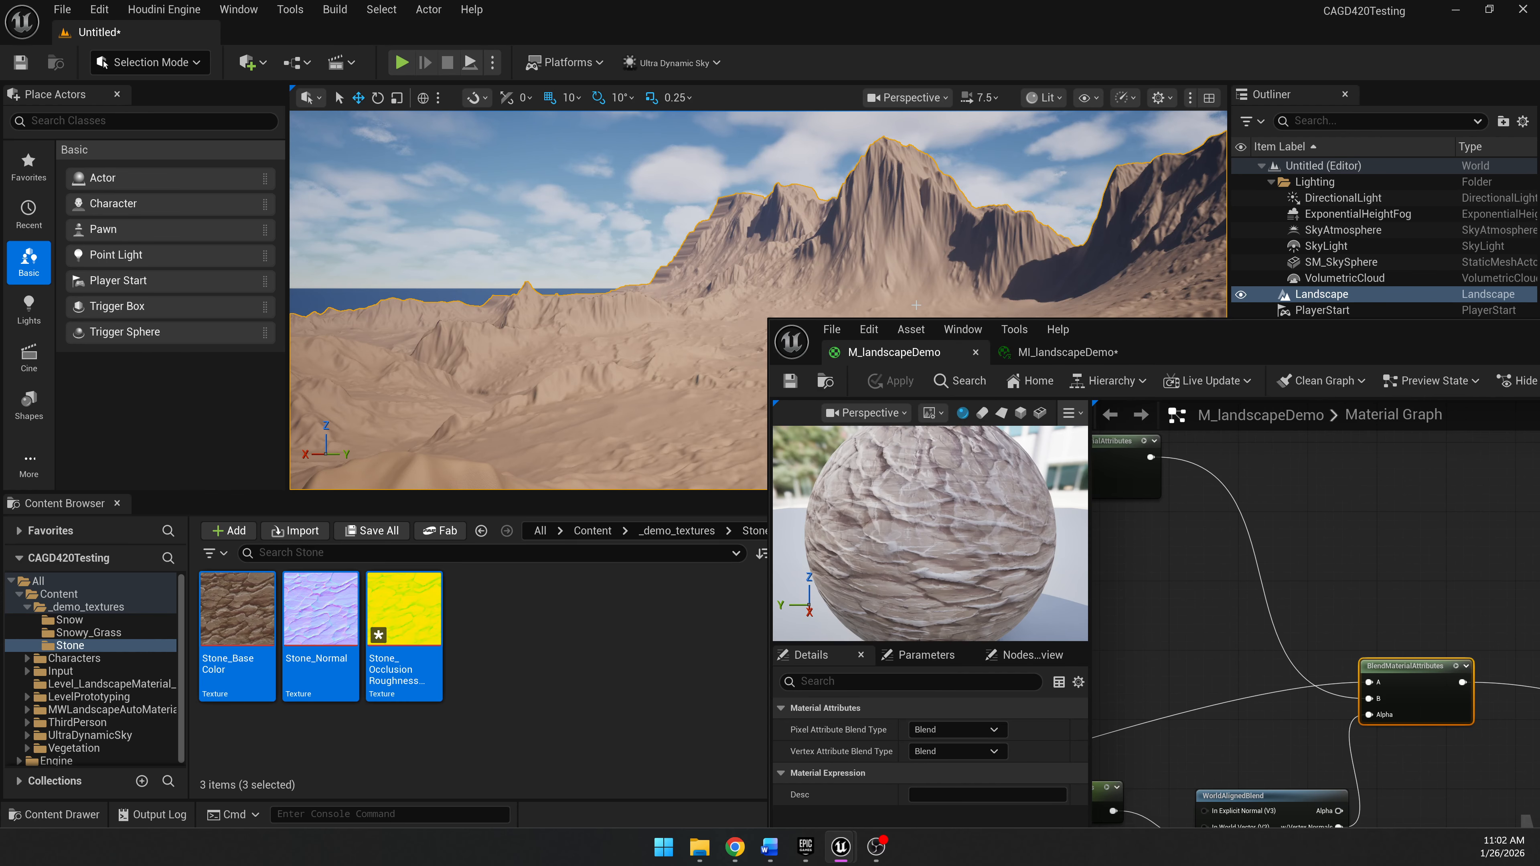
left_click_drag(1142, 331, 869, 194)
Set the default value of Stone Blend Sharpness to 15 and Stone Blend Bias to -5.
right_click_drag(1042, 470, 1297, 267)
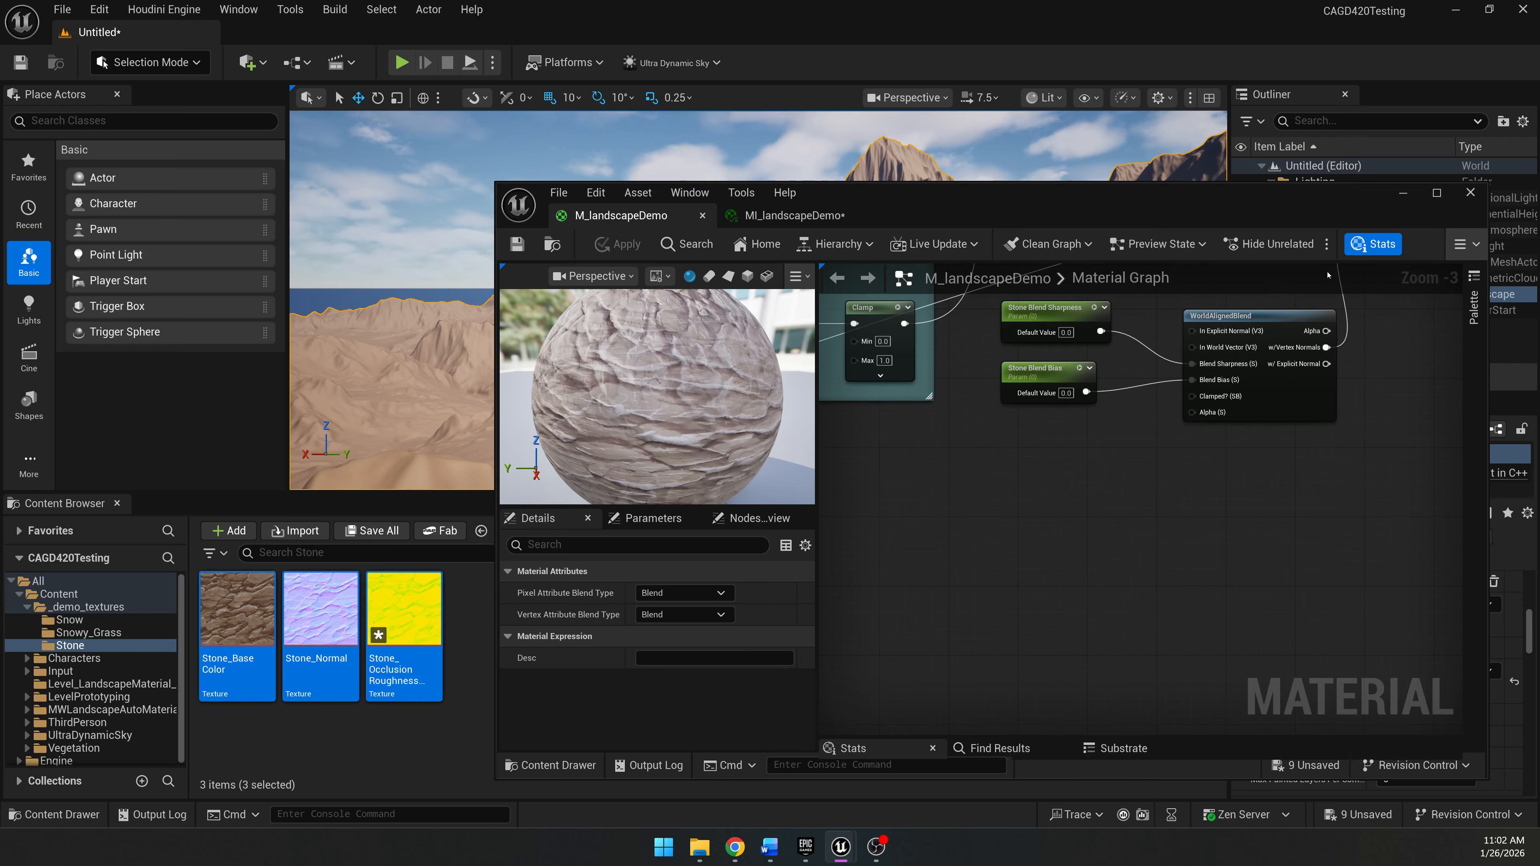
scroll(1139, 336, "up", 2)
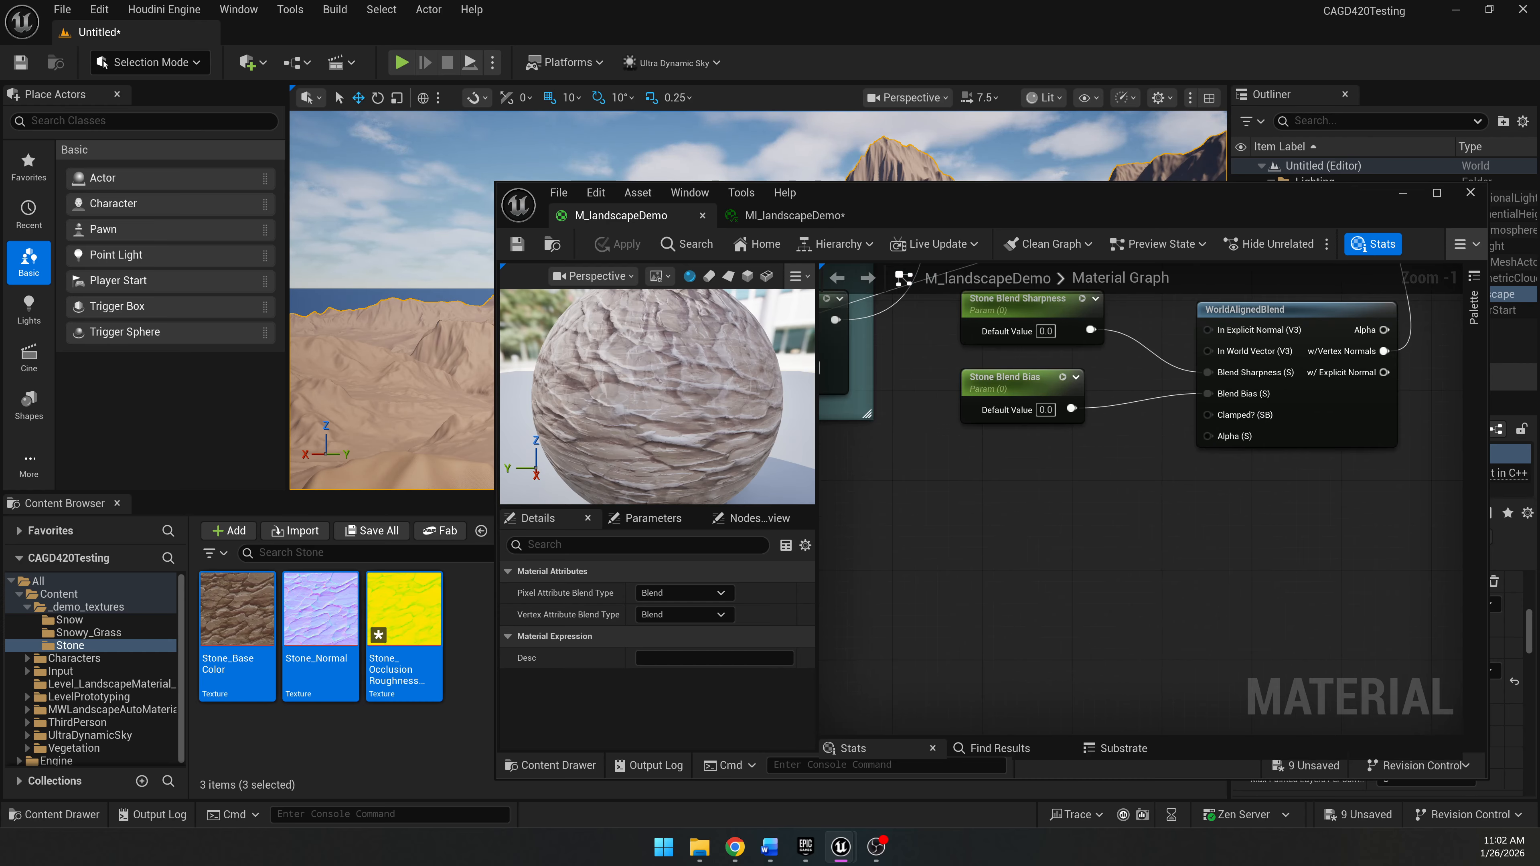
right_click_drag(1158, 368, 1106, 447)
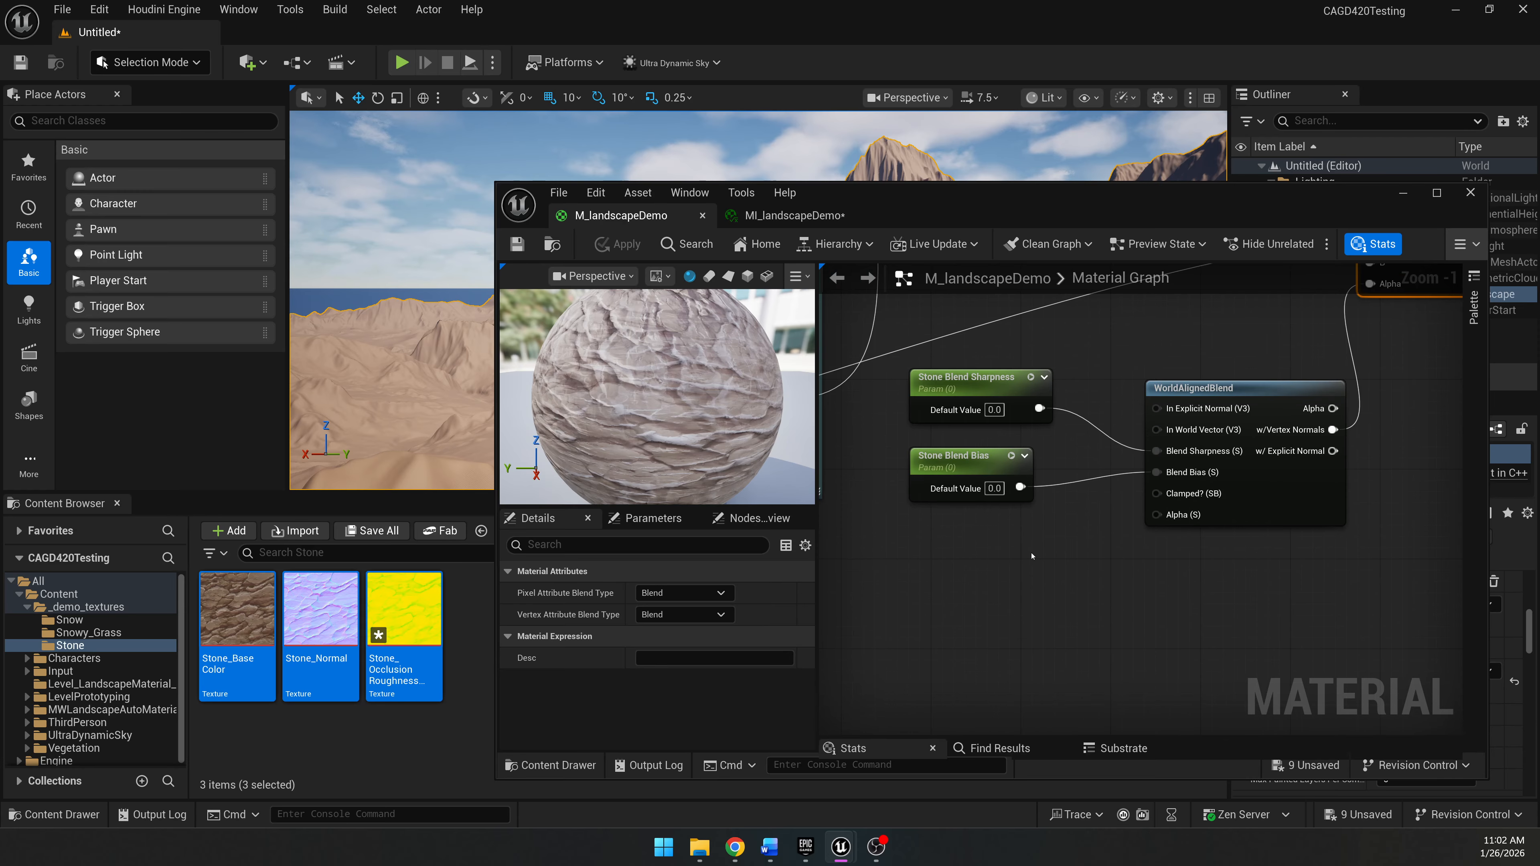
left_click(994, 410)
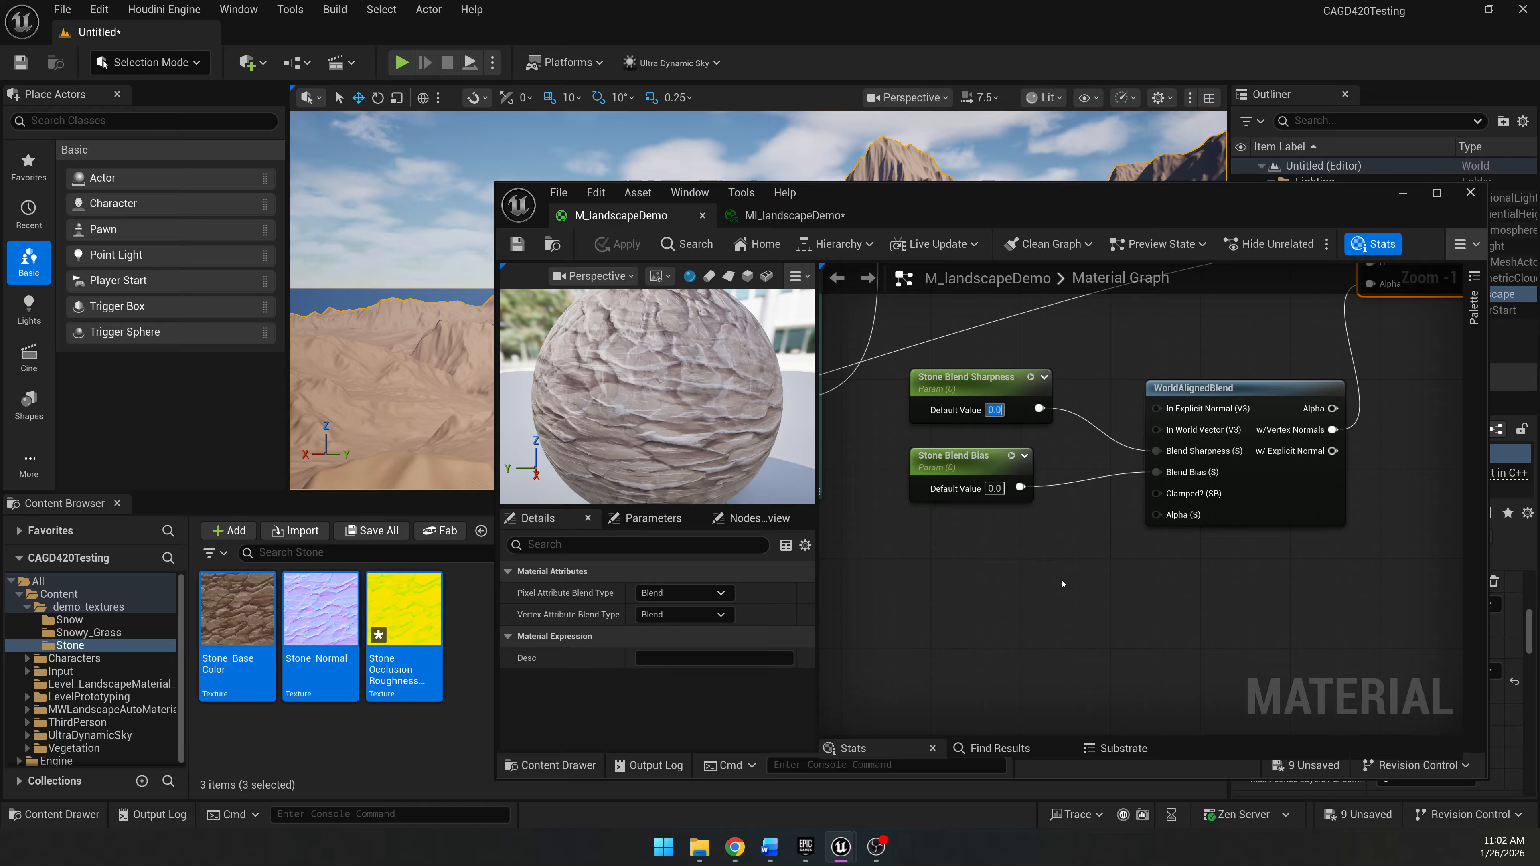
type("15")
key("Return")
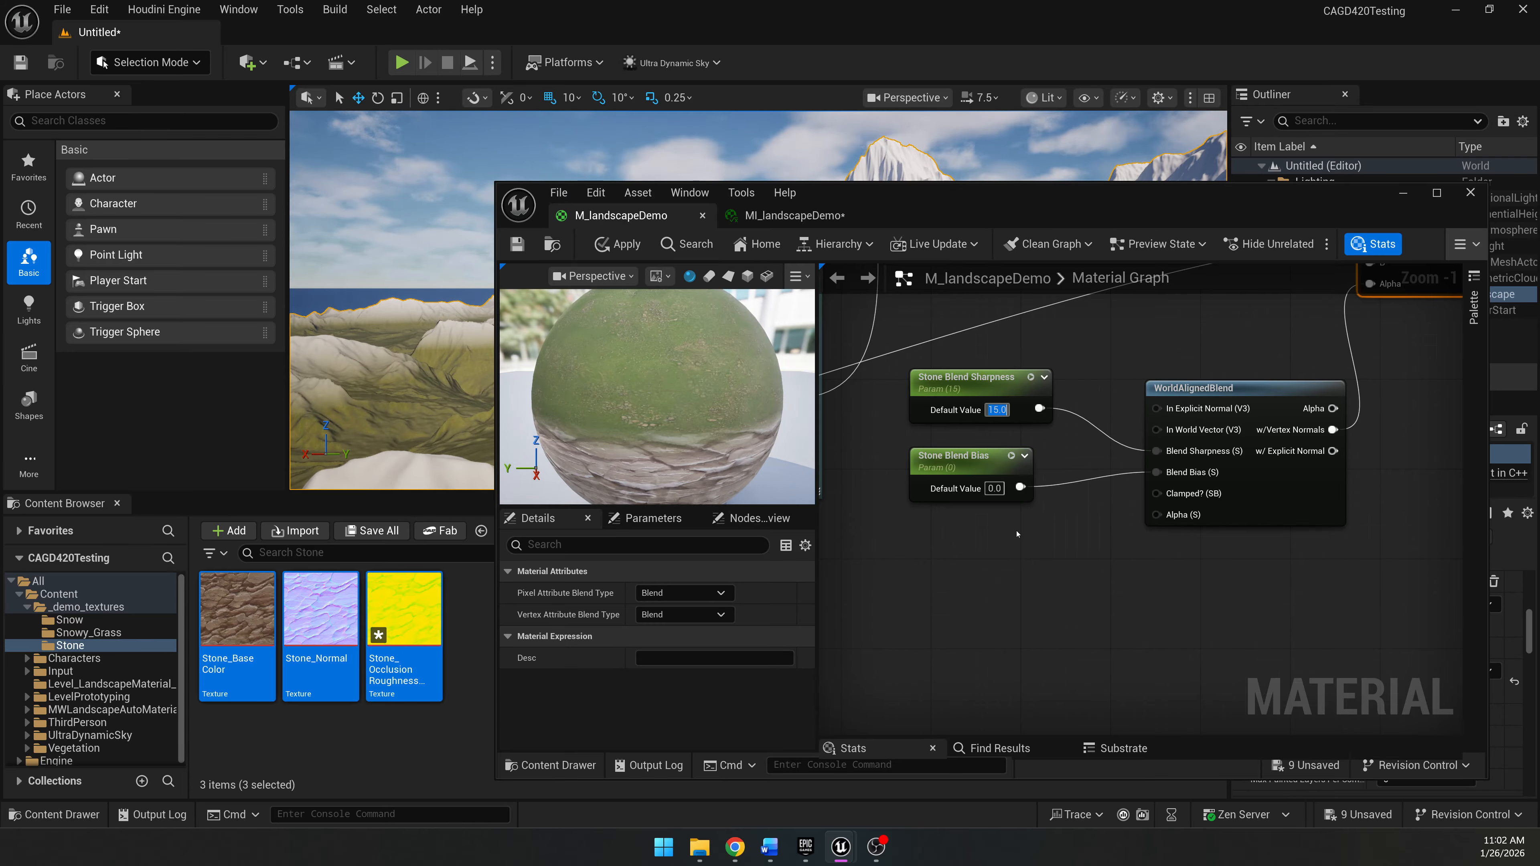
left_click(994, 487)
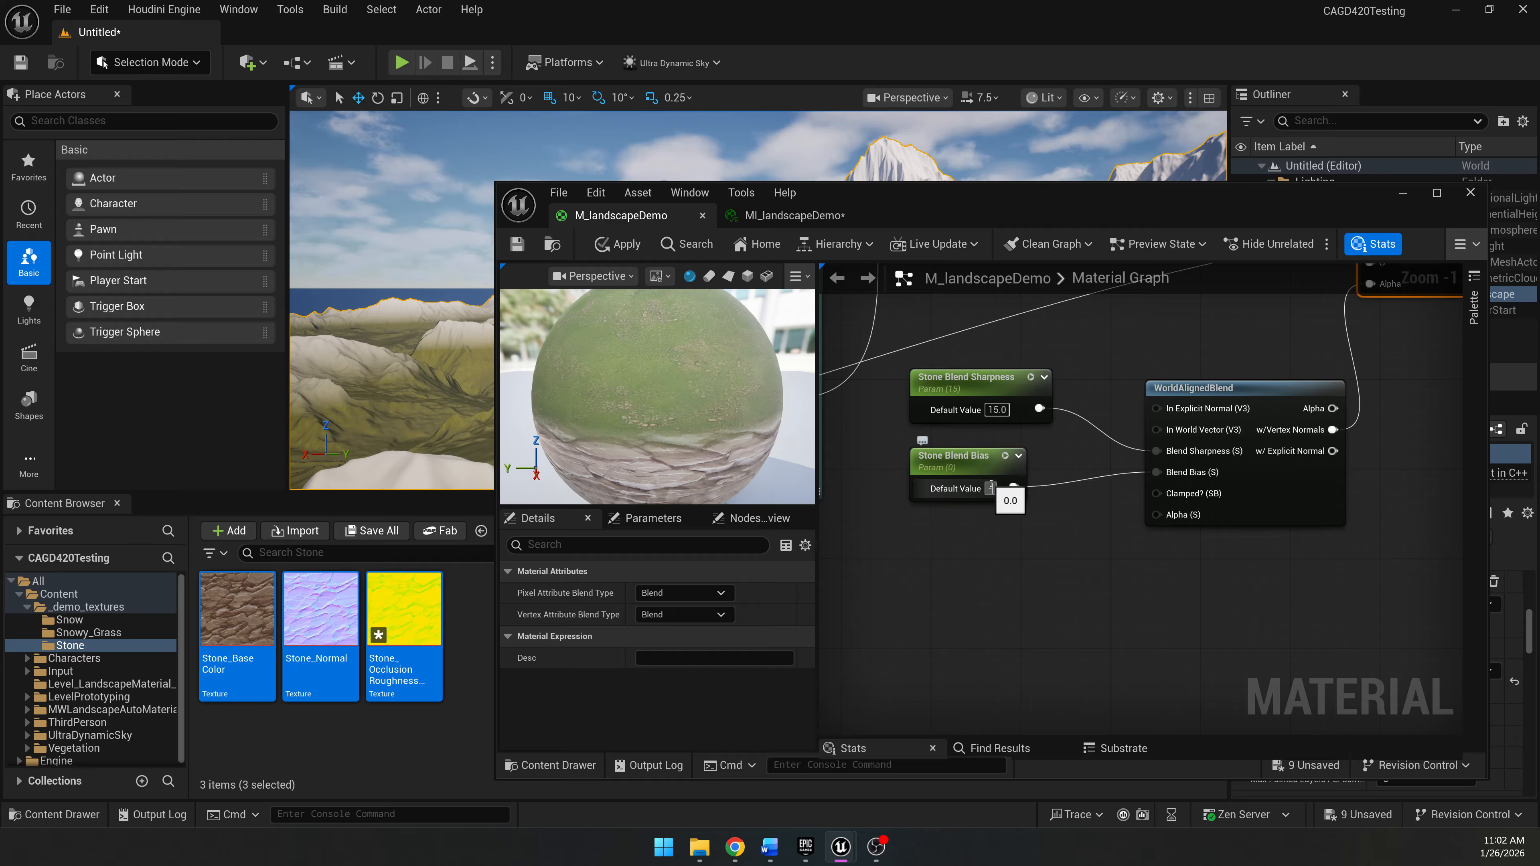
type("-5")
key("Return")
Move the material editor clear of the viewport and fly up to the mountain to examine the stone blending on its slopes.
left_click_drag(1031, 215, 1029, 539)
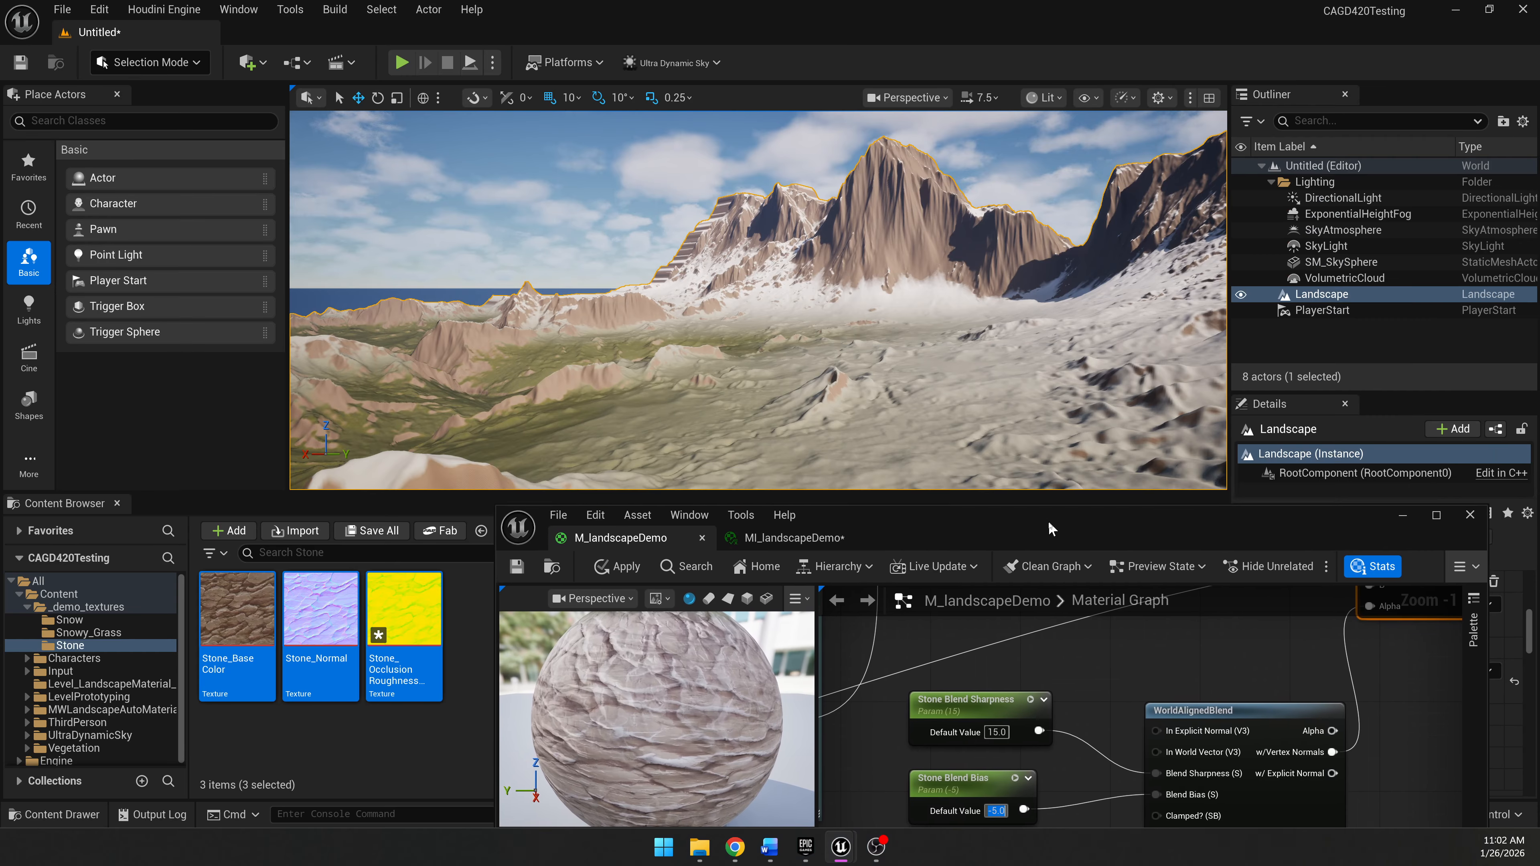
key("w")
right_click_drag(788, 303, 615, 330)
key("s")
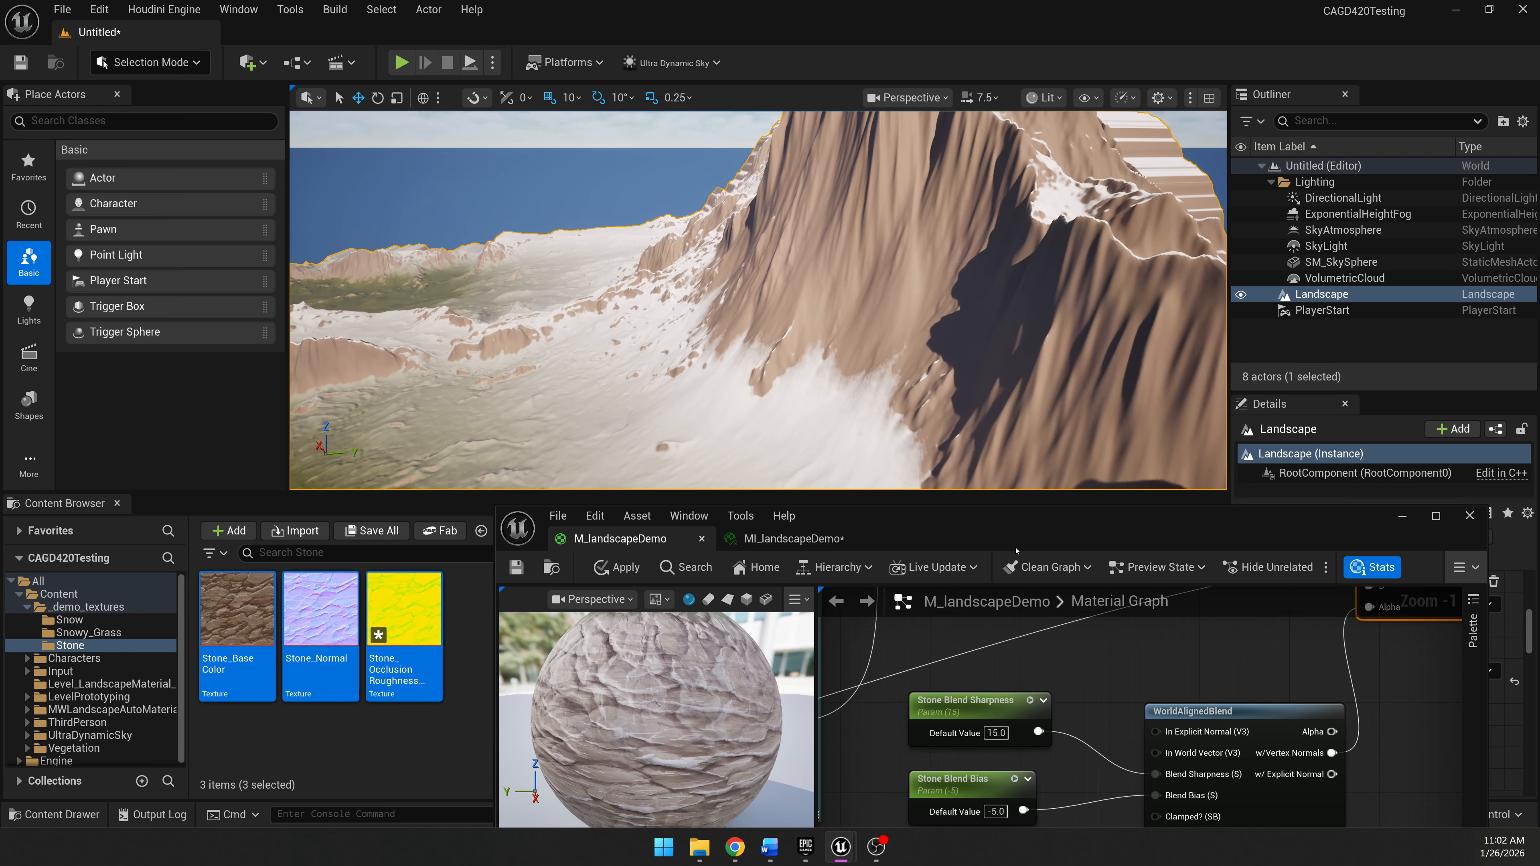
In MI_landscapeDemo, enable the Stone Tiling, Stone Offset, Stone Blend Sharpness and Stone Blend Bias overrides.
left_click(788, 539)
left_click_drag(982, 539, 954, 404)
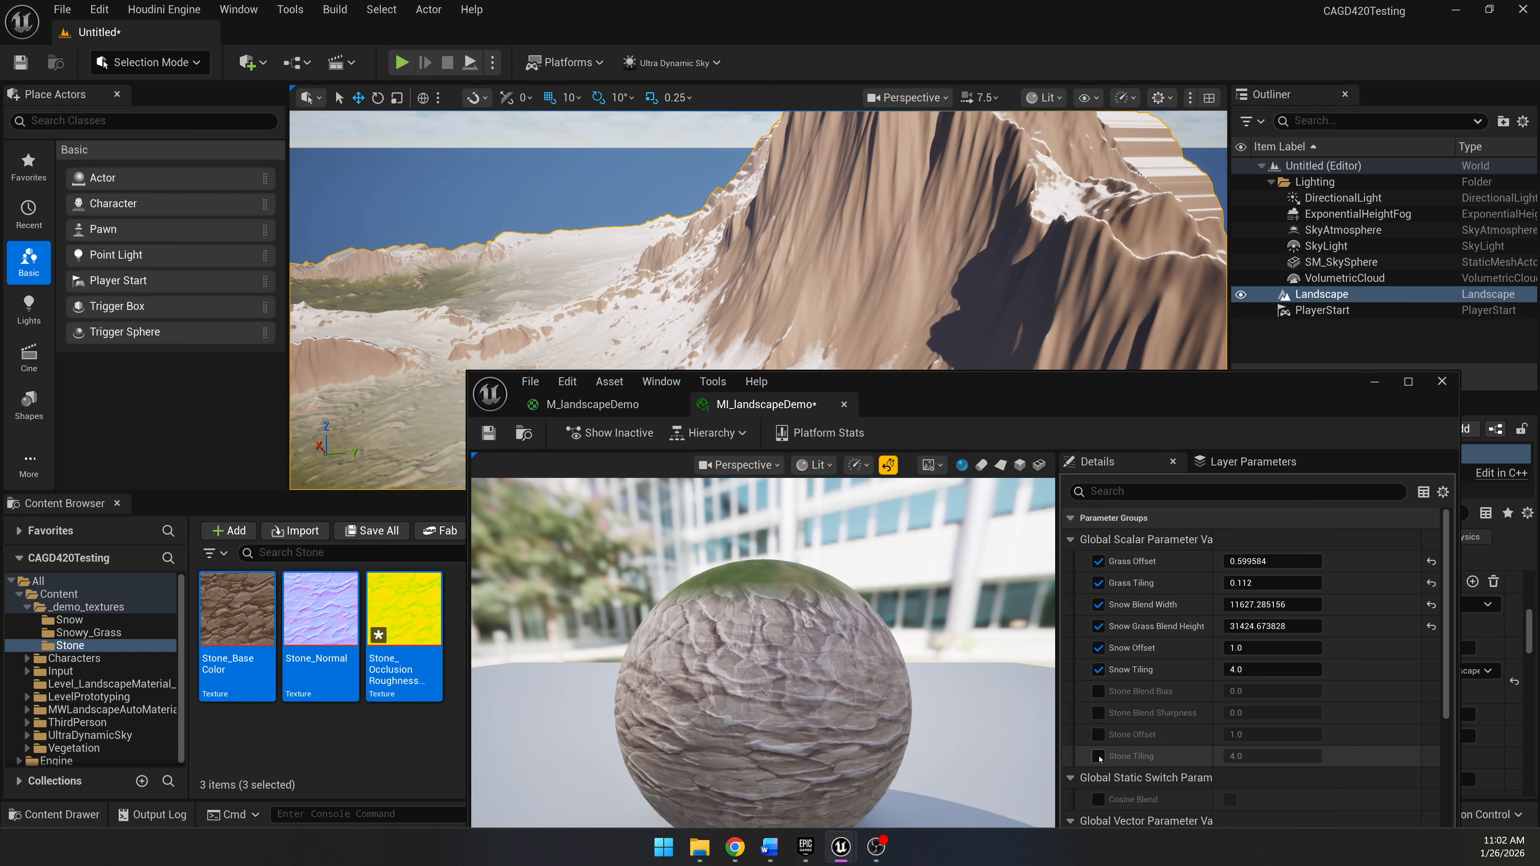
left_click(1098, 756)
left_click(1098, 734)
left_click(1098, 713)
left_click(1098, 691)
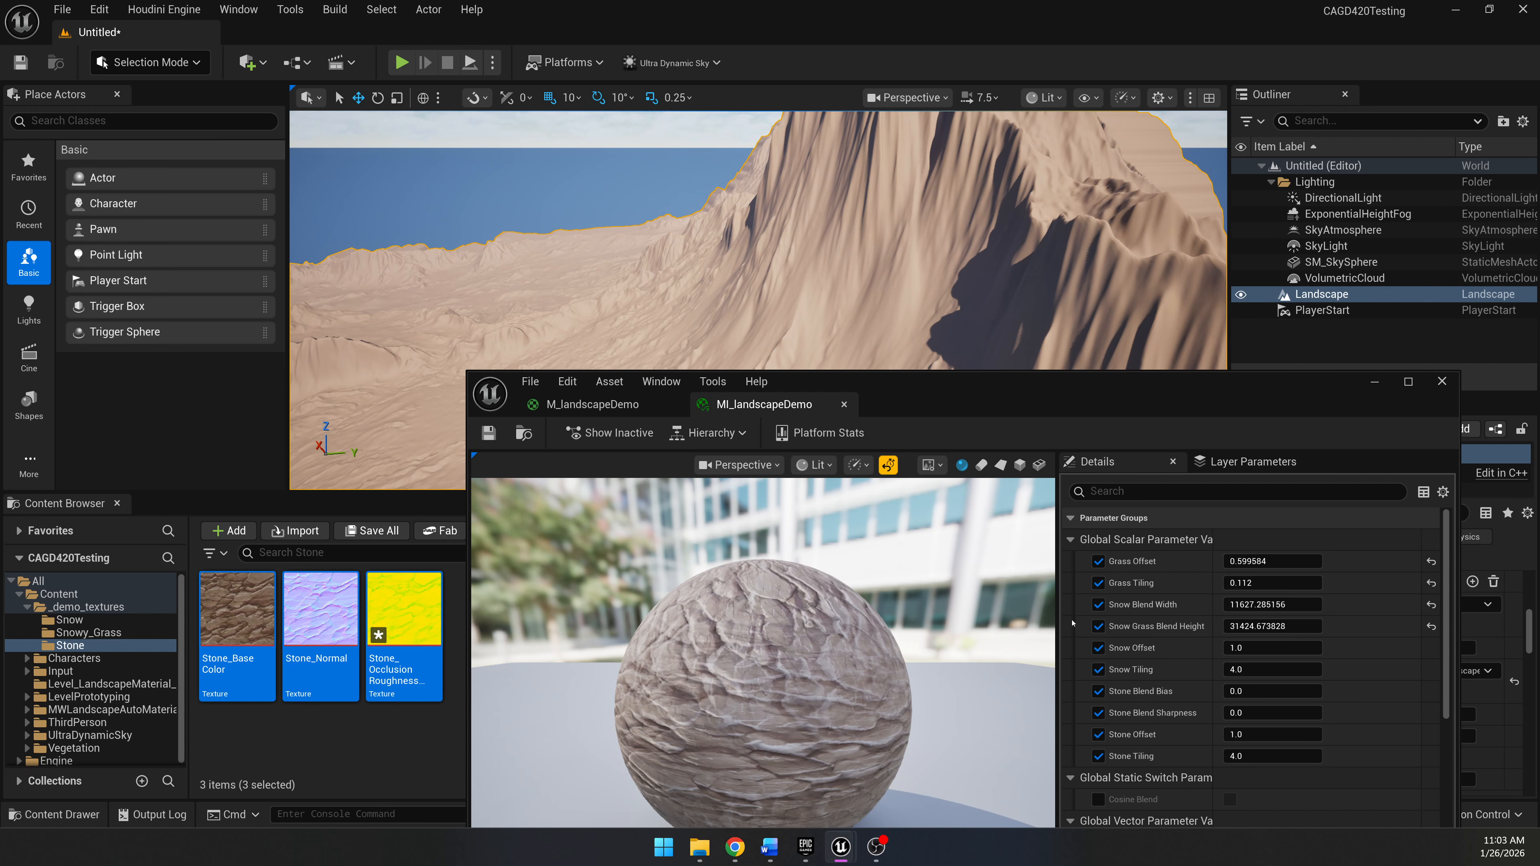
Set the instance's Stone Blend Sharpness to 15 and Stone Blend Bias to -5, matching the parent material's defaults.
left_click(1270, 692)
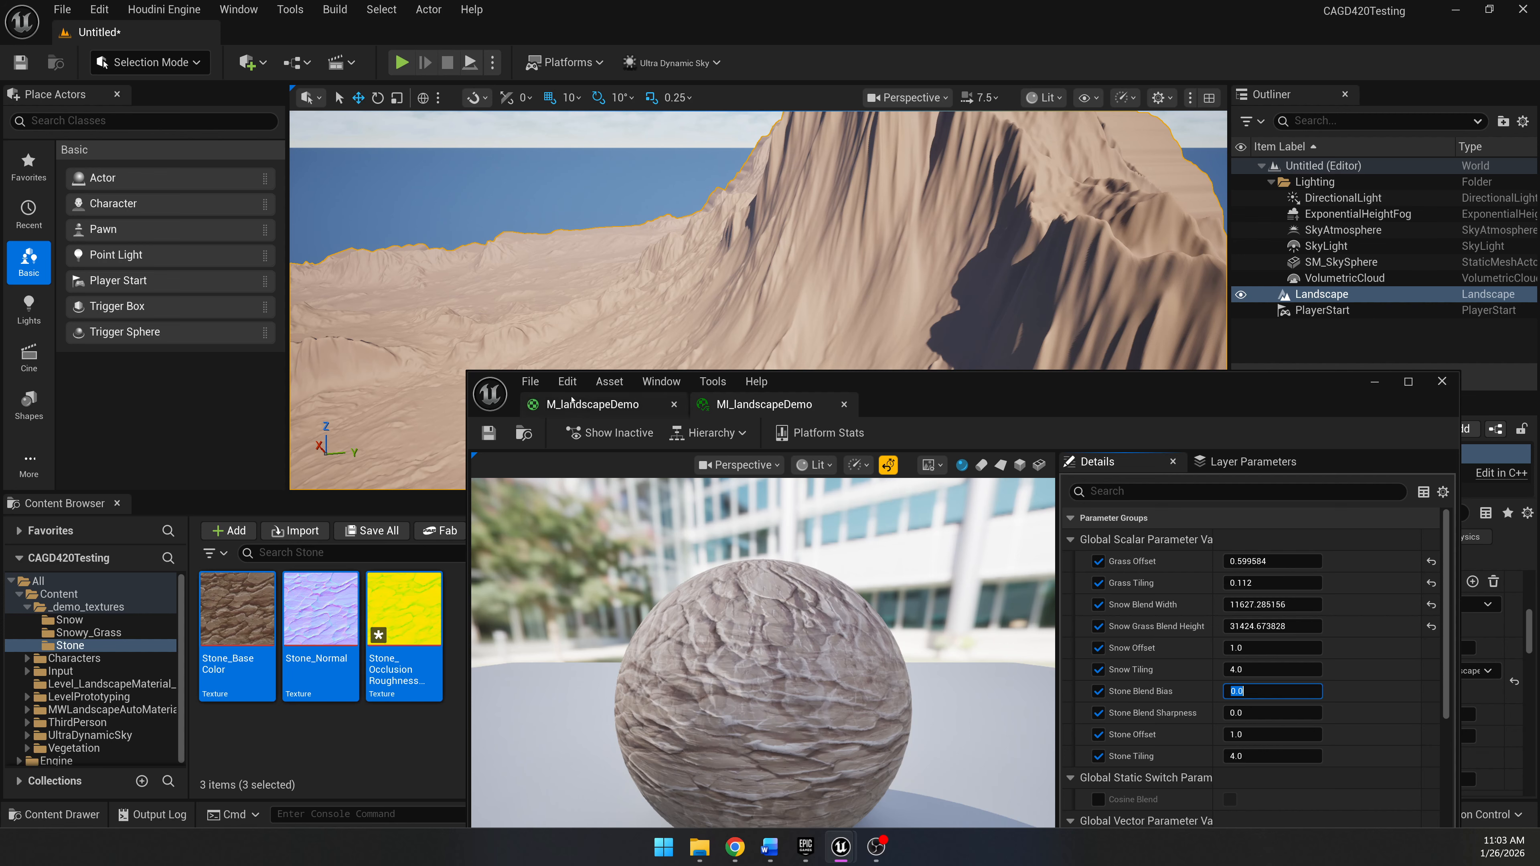
left_click(572, 403)
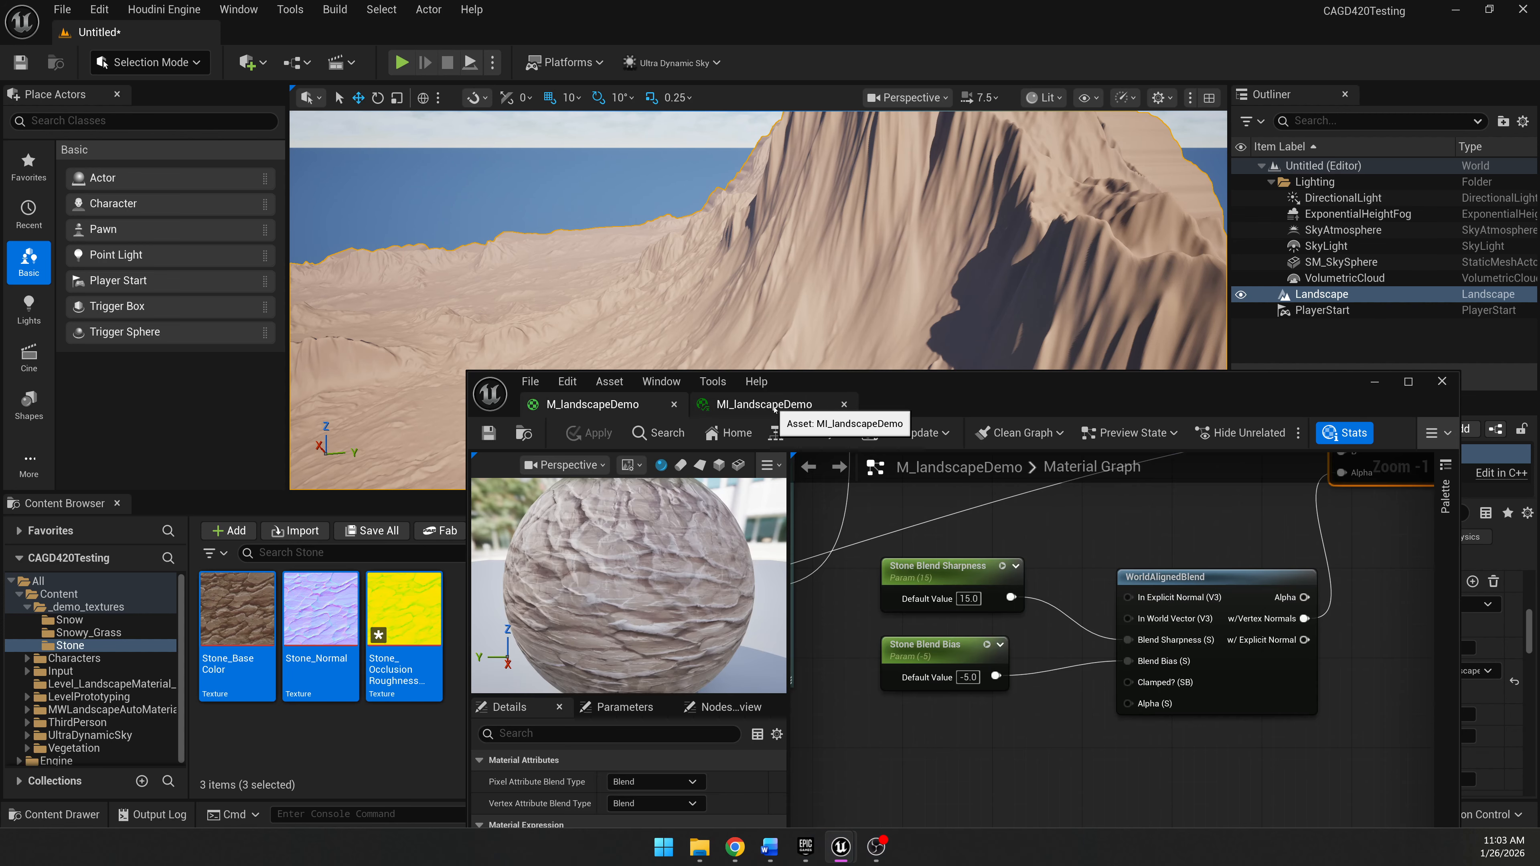
left_click(763, 404)
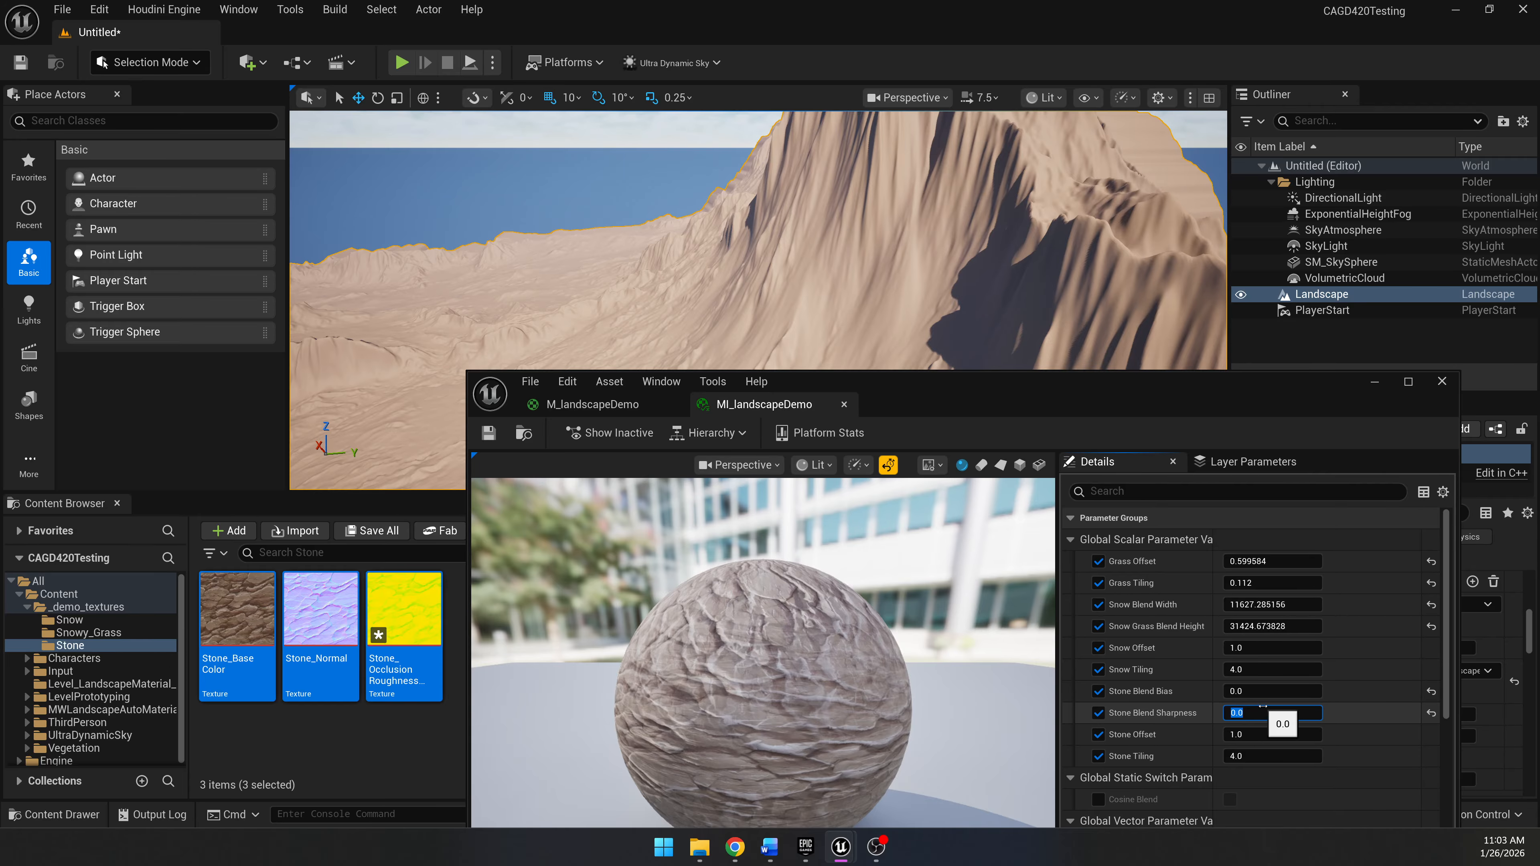
left_click(1271, 692)
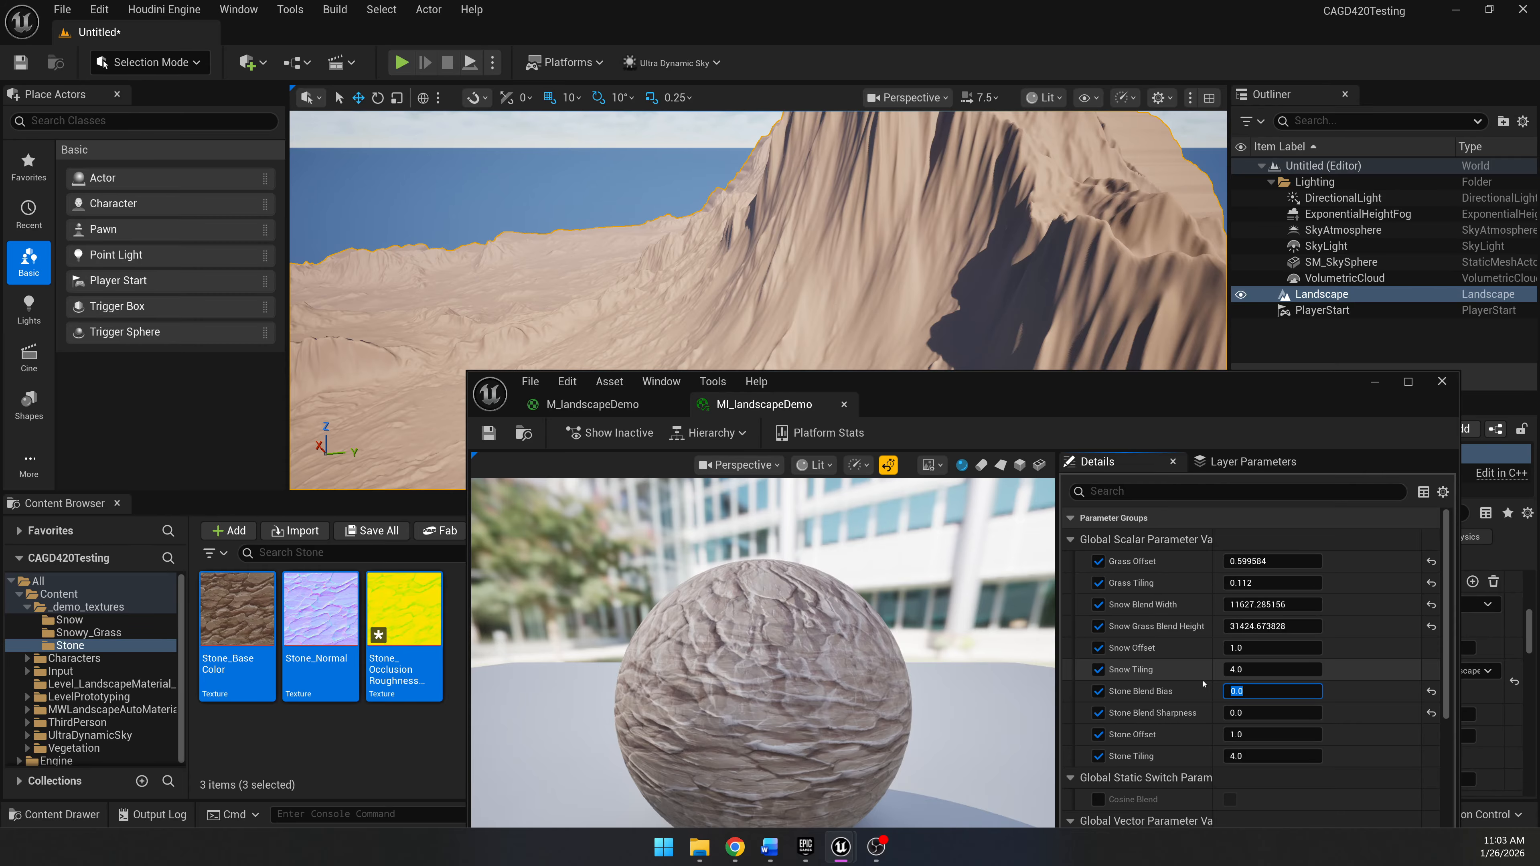
left_click(1252, 714)
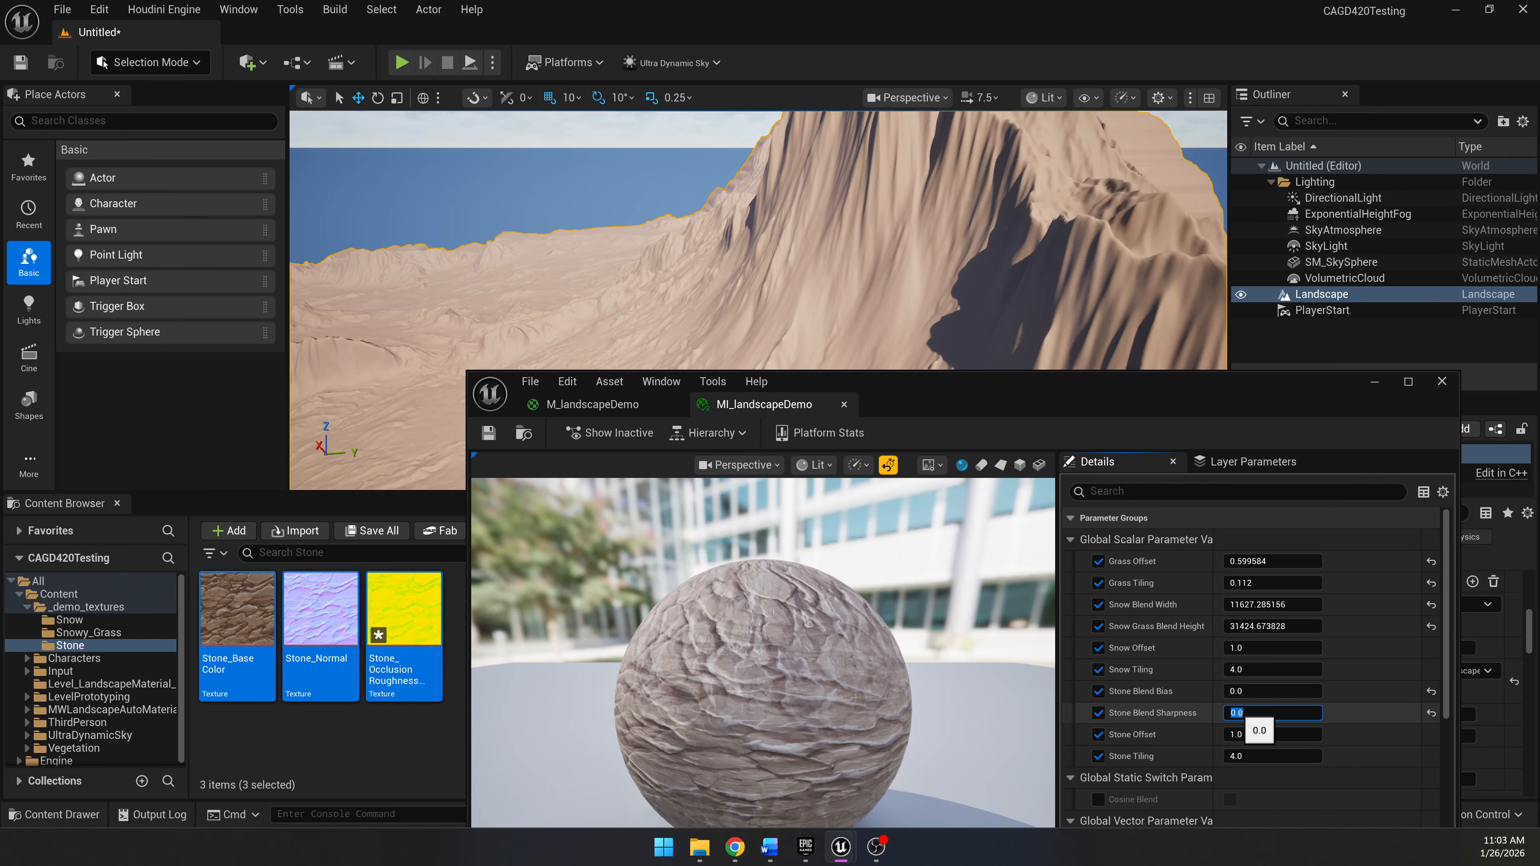
type("15")
key("Return")
left_click(1235, 690)
type("-5")
key("Return")
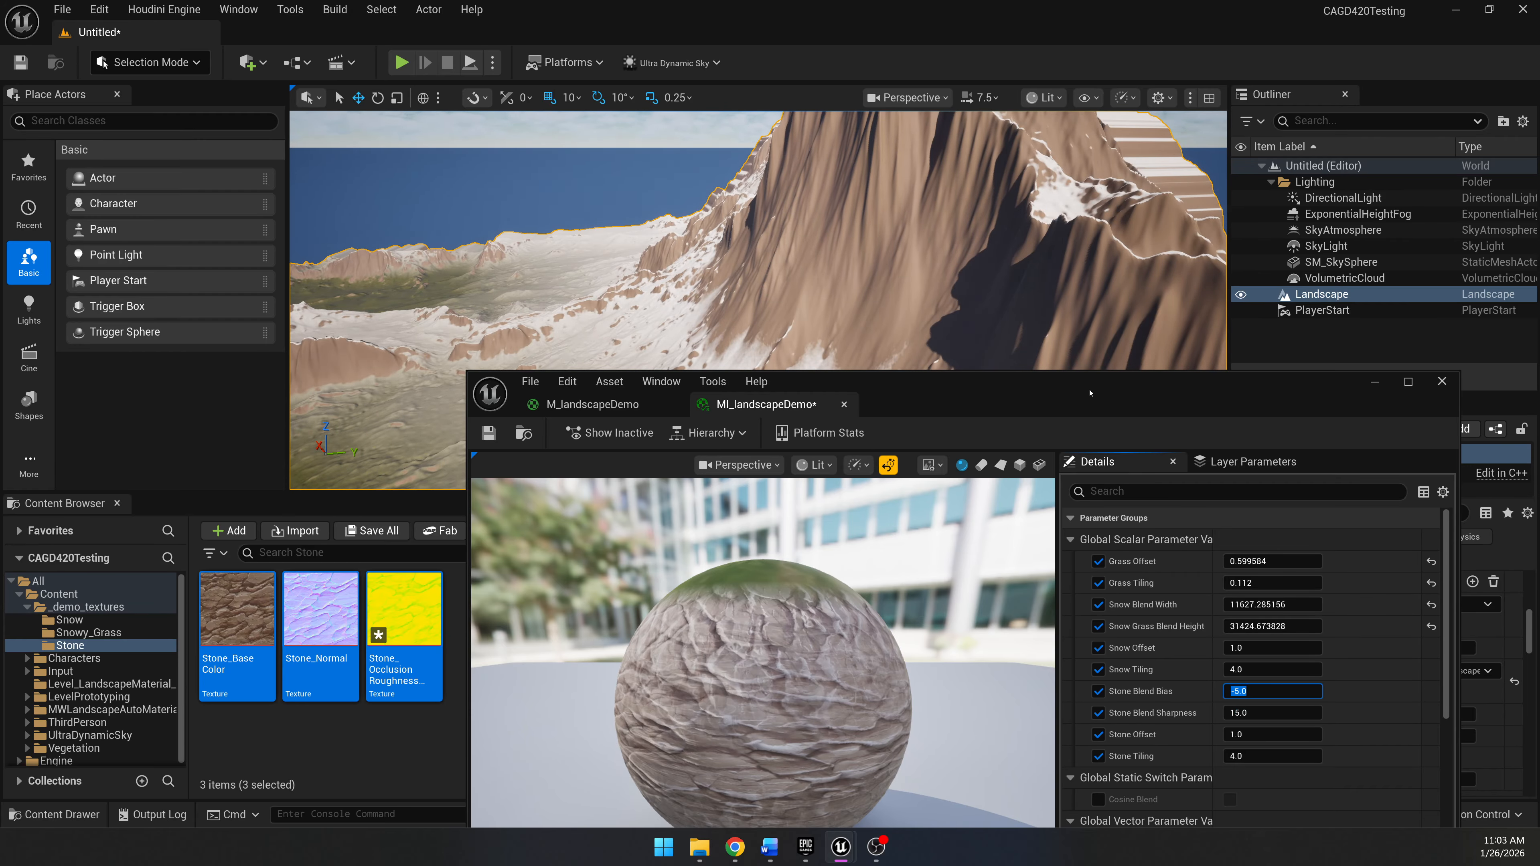
Tune the instance's Stone Blend Bias to about -2.43 and Stone Blend Sharpness to about 17.34 while checking the landscape, and try adjusting Snow Blend Width.
left_click_drag(1085, 399, 1029, 531)
left_click_drag(1162, 521, 1194, 478)
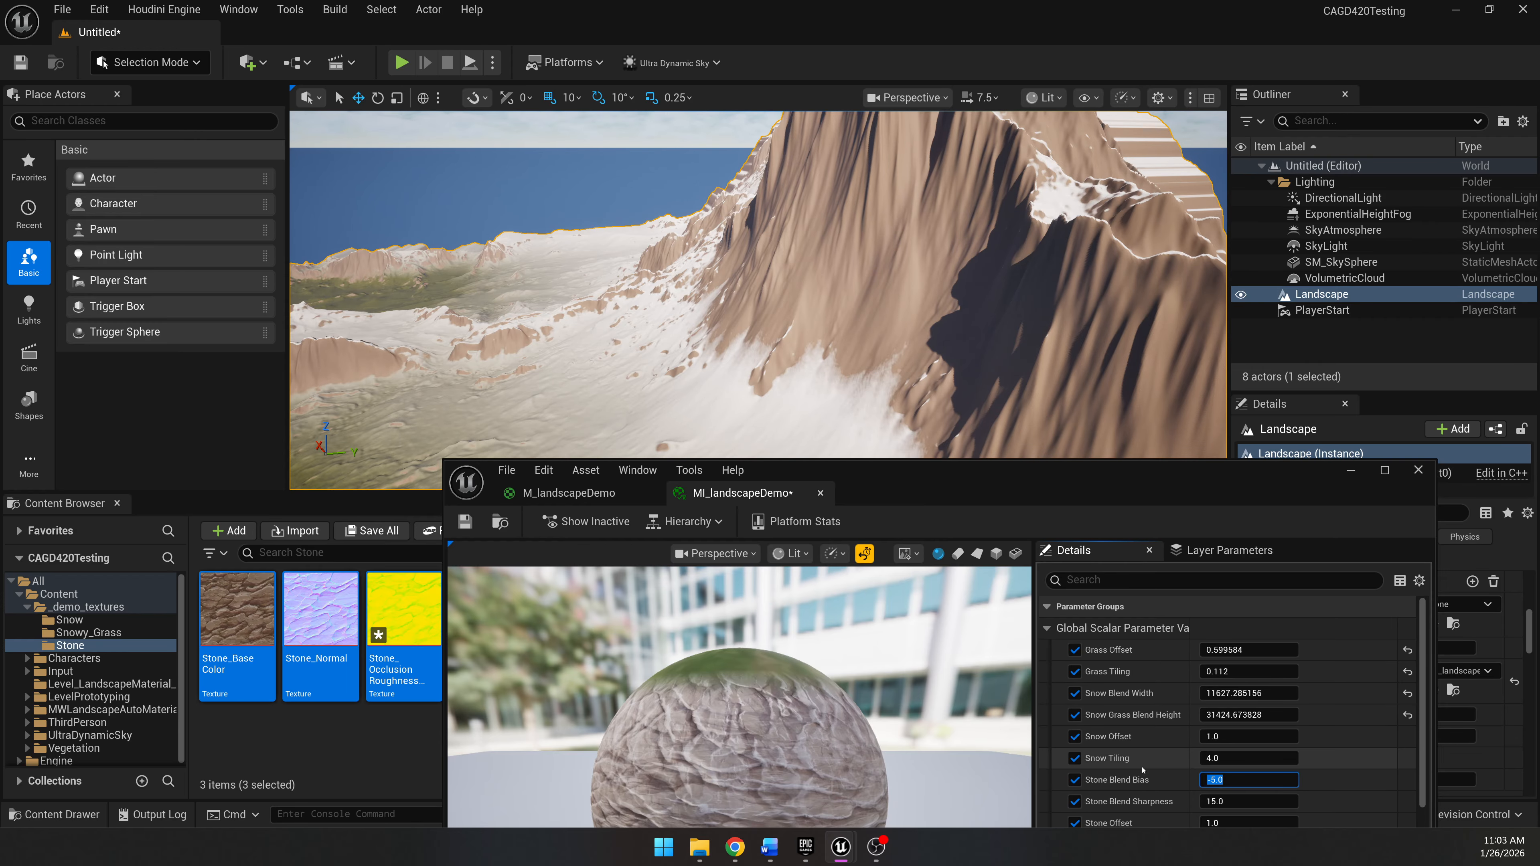
left_click(1165, 784)
left_click_drag(1232, 776, 1262, 778)
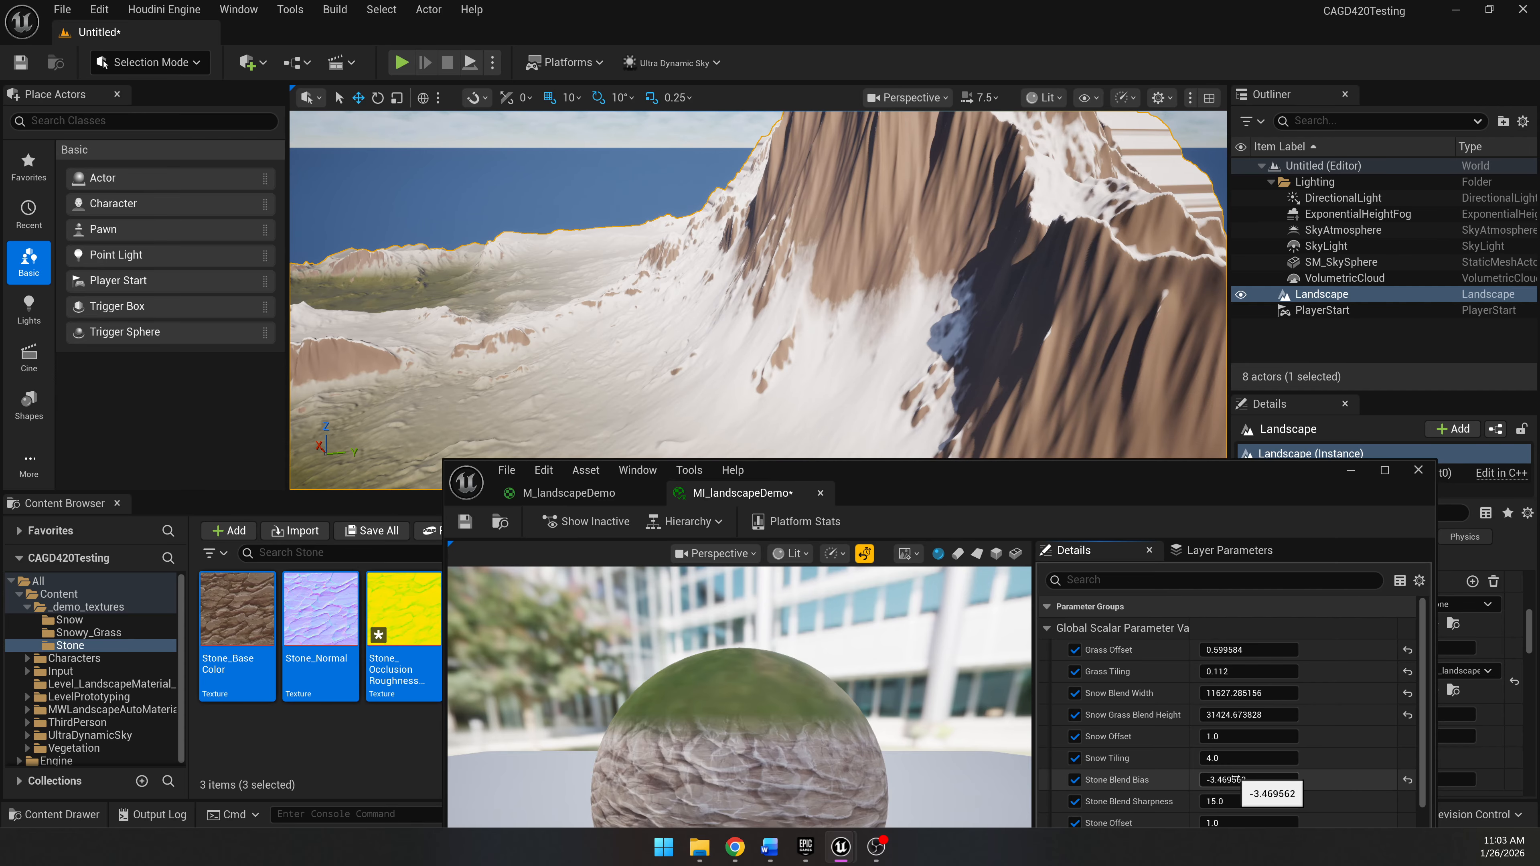
key("s")
right_click_drag(813, 296, 855, 267)
key("w")
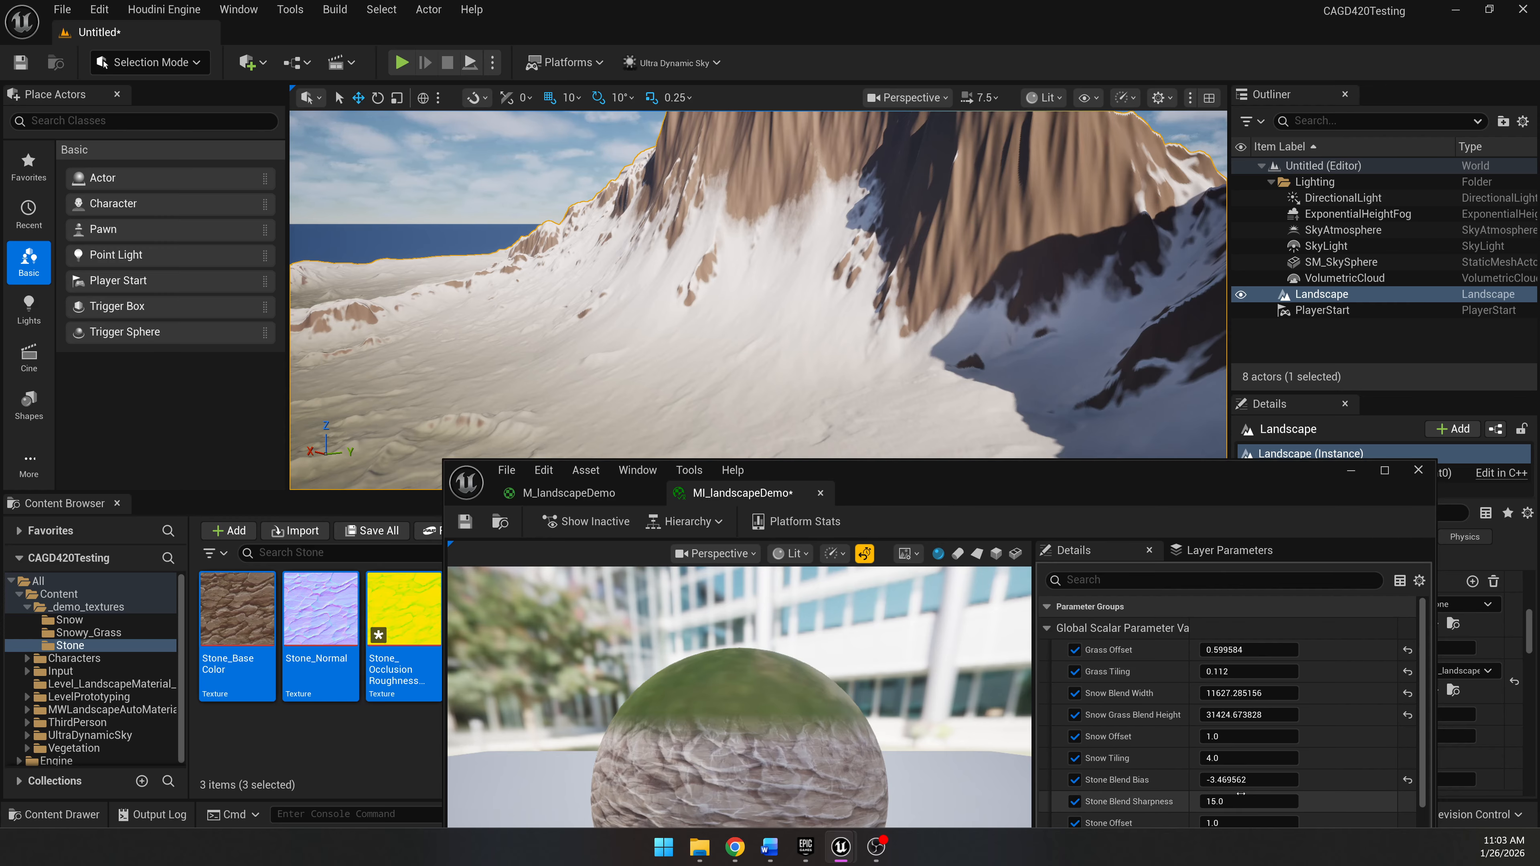
left_click_drag(1241, 801, 1291, 780)
right_click_drag(728, 279, 814, 340)
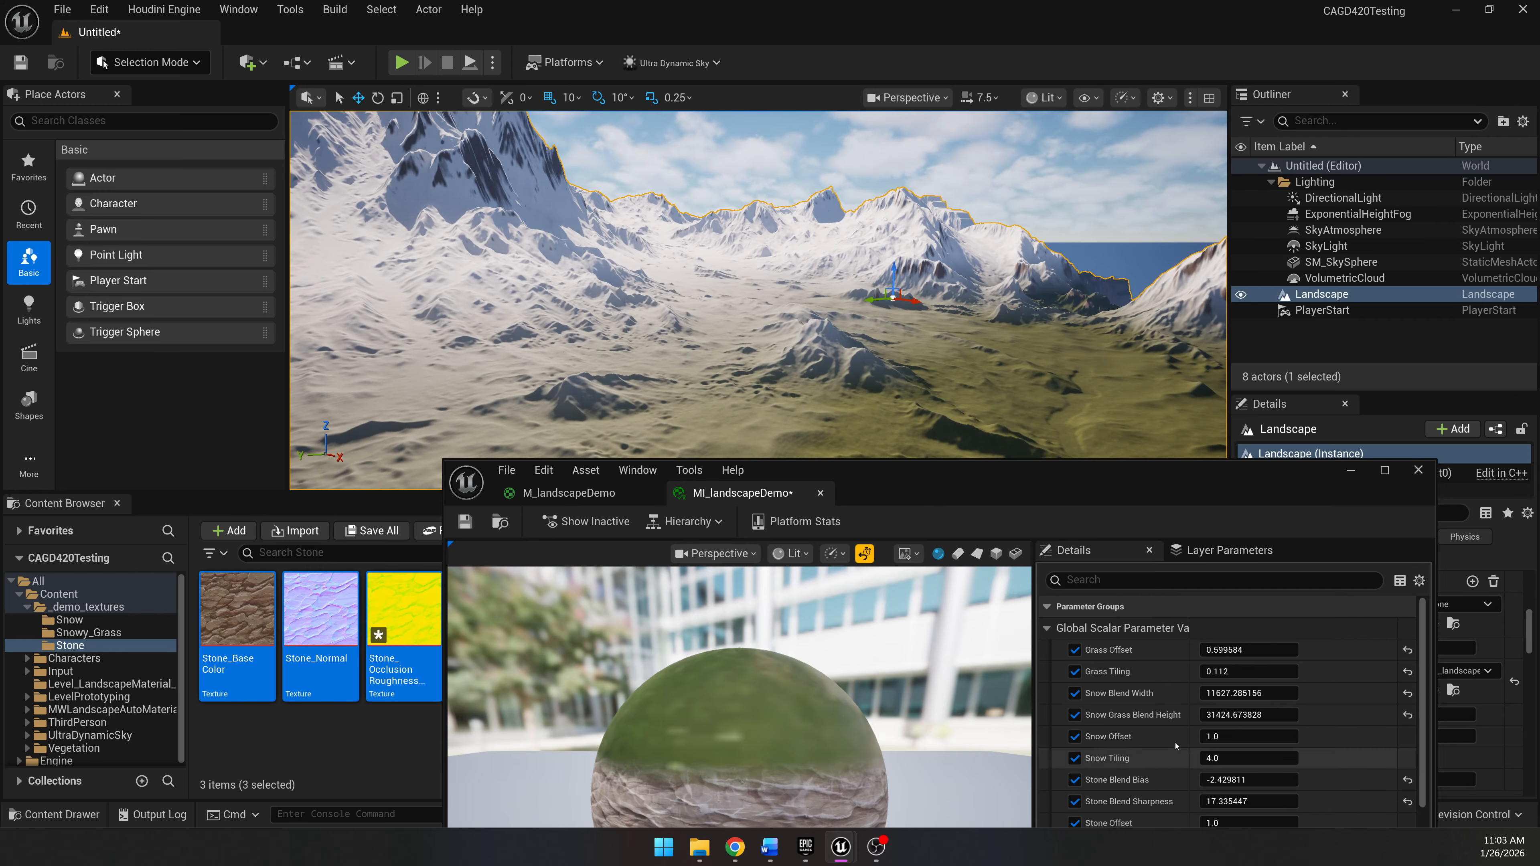
mouse_move(1234, 692)
left_mouse_down()
mouse_move(1295, 693)
mouse_move(1253, 694)
left_mouse_up()
right_click_drag(867, 357, 909, 352)
In M_landscapeDemo, wrap the Stone Blend Sharpness, Stone Blend Bias and WorldAlignedBlend nodes in a comment titled Stone Blending and place it below Snow & Grass Blending.
left_click_drag(1006, 459, 919, 110)
left_click(483, 142)
right_click_drag(995, 509, 1244, 624)
right_click_drag(1131, 409, 1006, 331)
left_click(1112, 546)
left_click_drag(1112, 546, 903, 379)
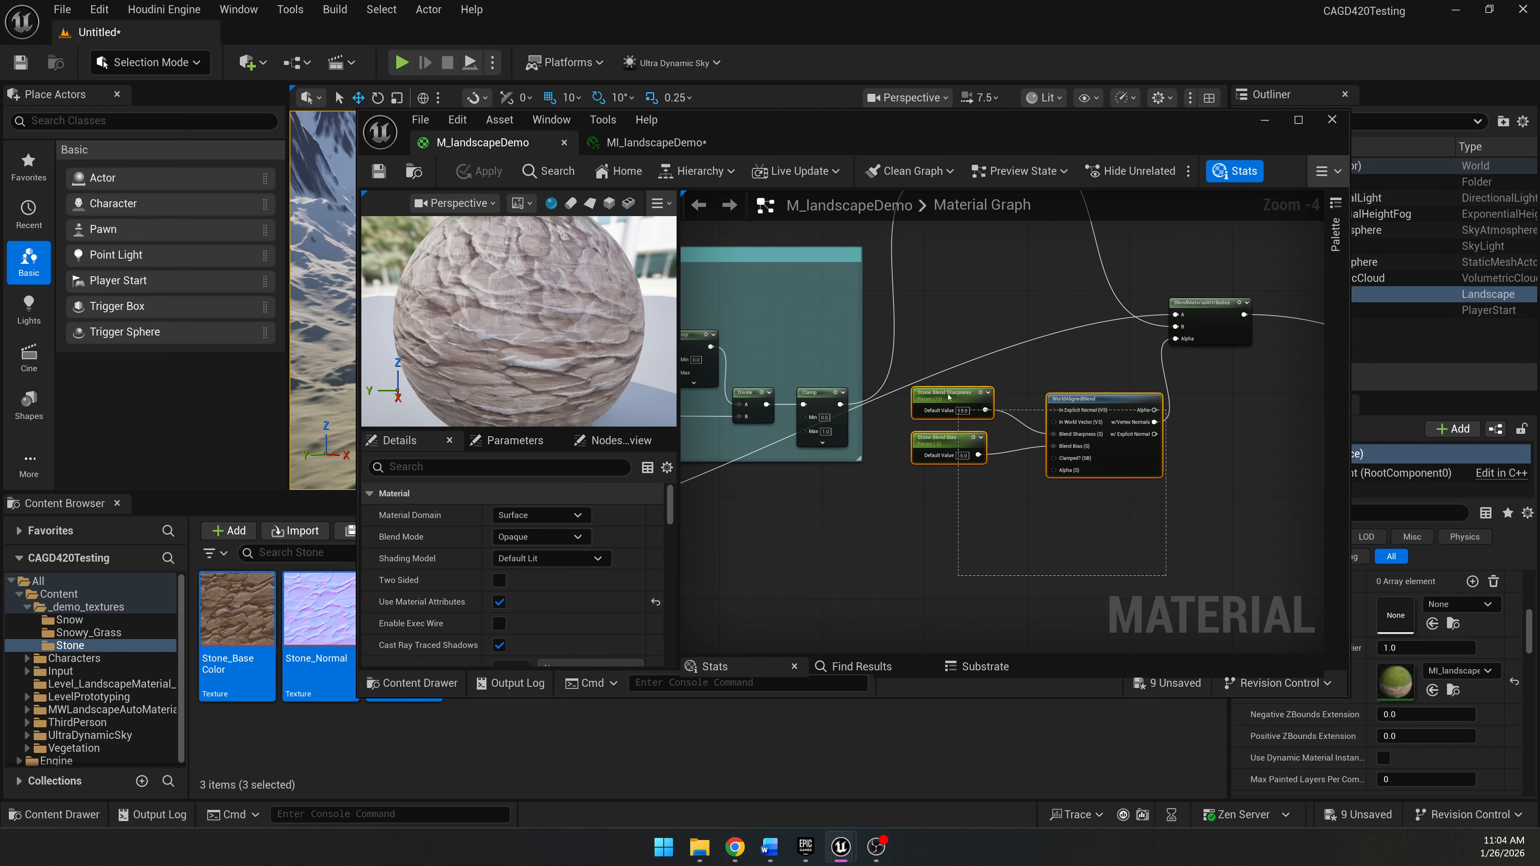
key("c")
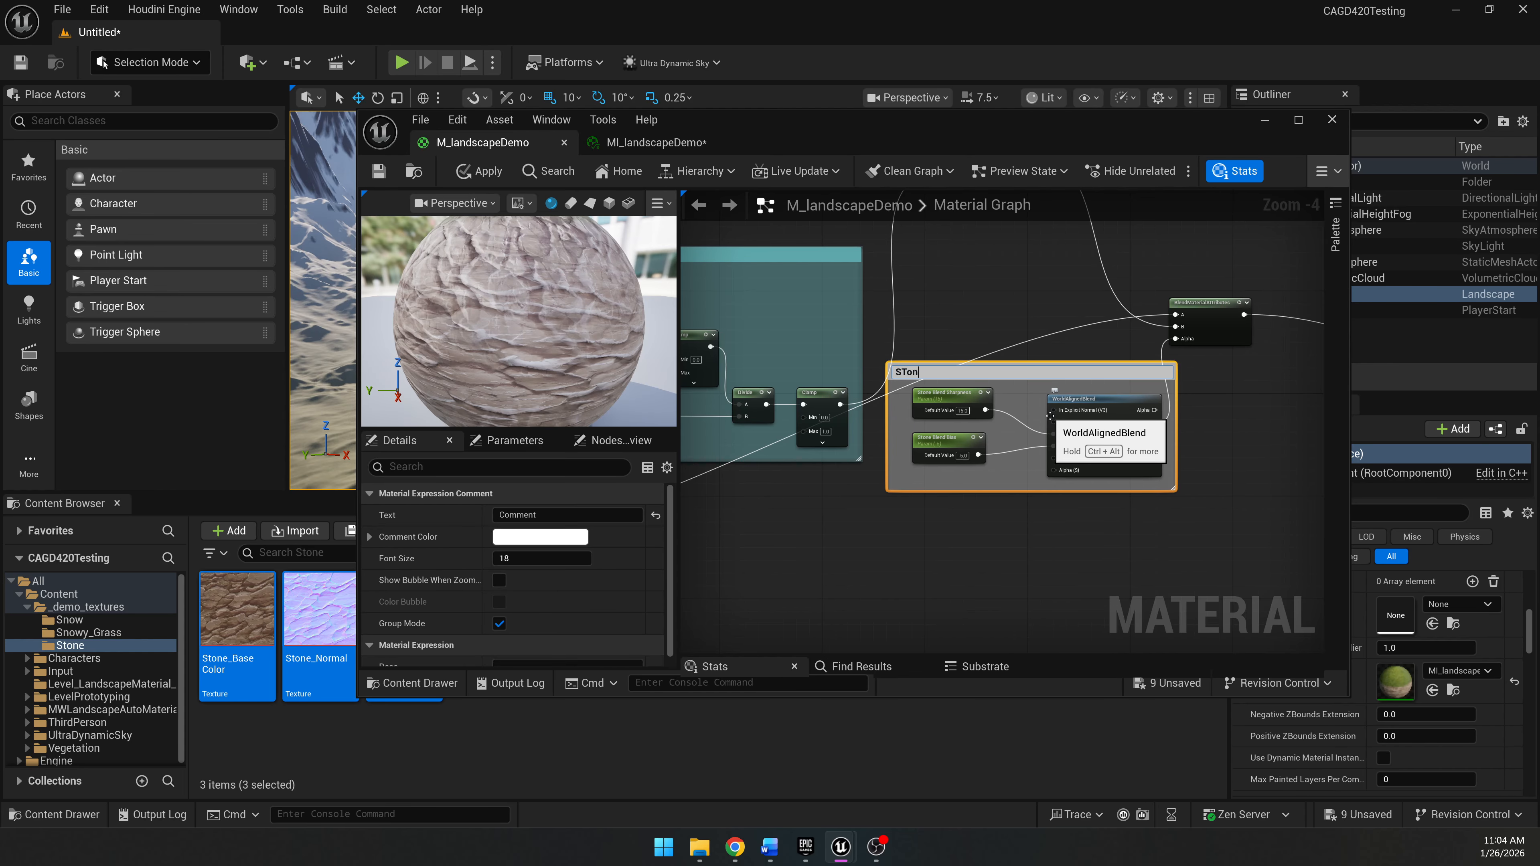
type("lending")
key("Return")
left_click_drag(994, 363, 810, 507)
left_click(971, 429)
scroll(971, 429, "down", 4)
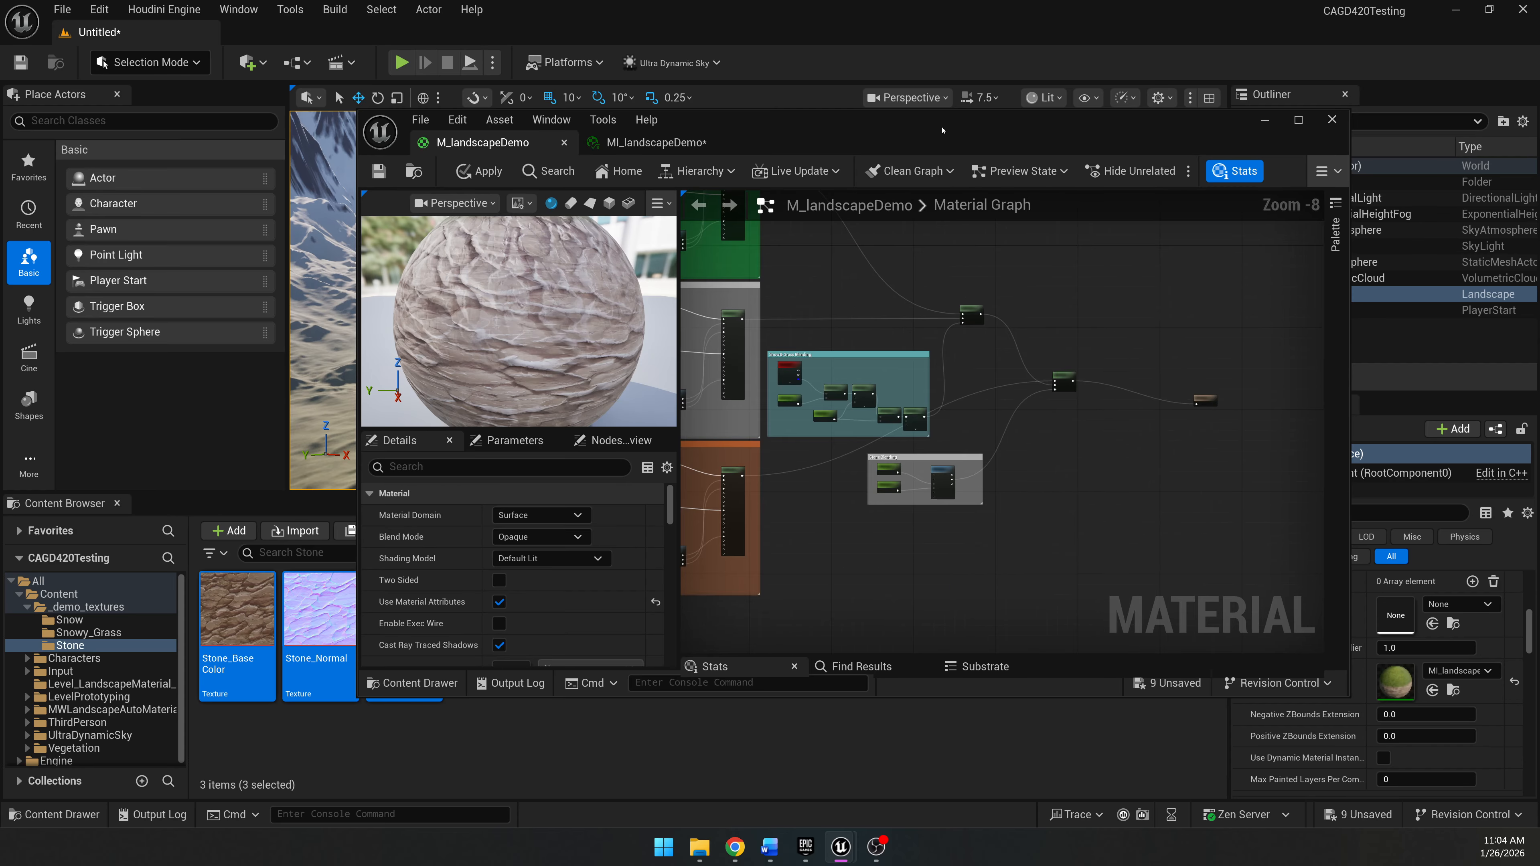
Maximize the material editor and examine the Grass, Snow, Stone and blending groups of the M_landscapeDemo graph.
left_click(1299, 120)
scroll(1217, 417, "up", 3)
scroll(1203, 392, "down", 2)
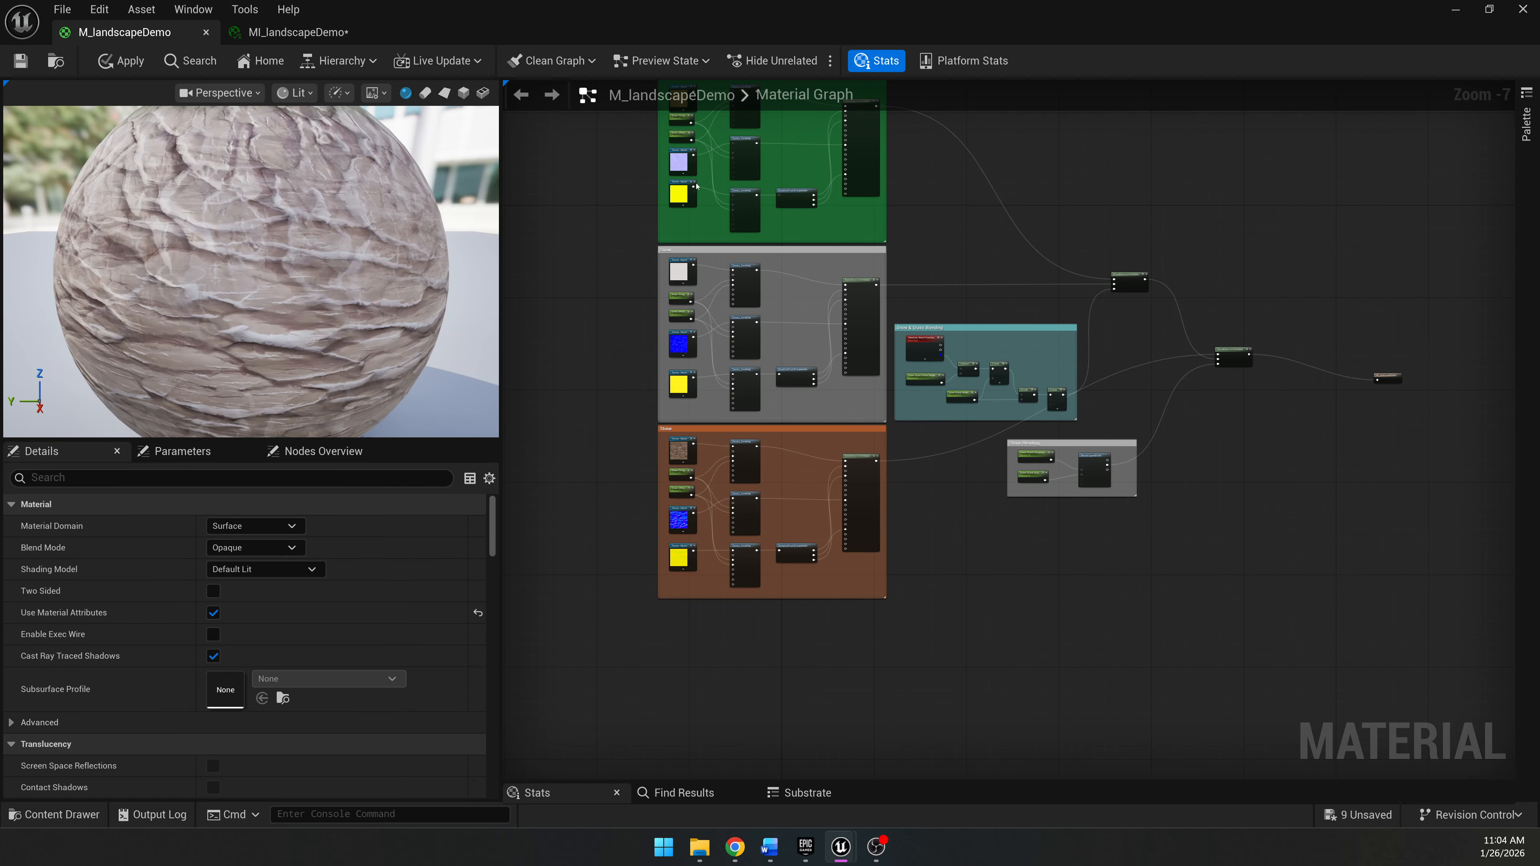
right_click_drag(955, 211, 944, 335)
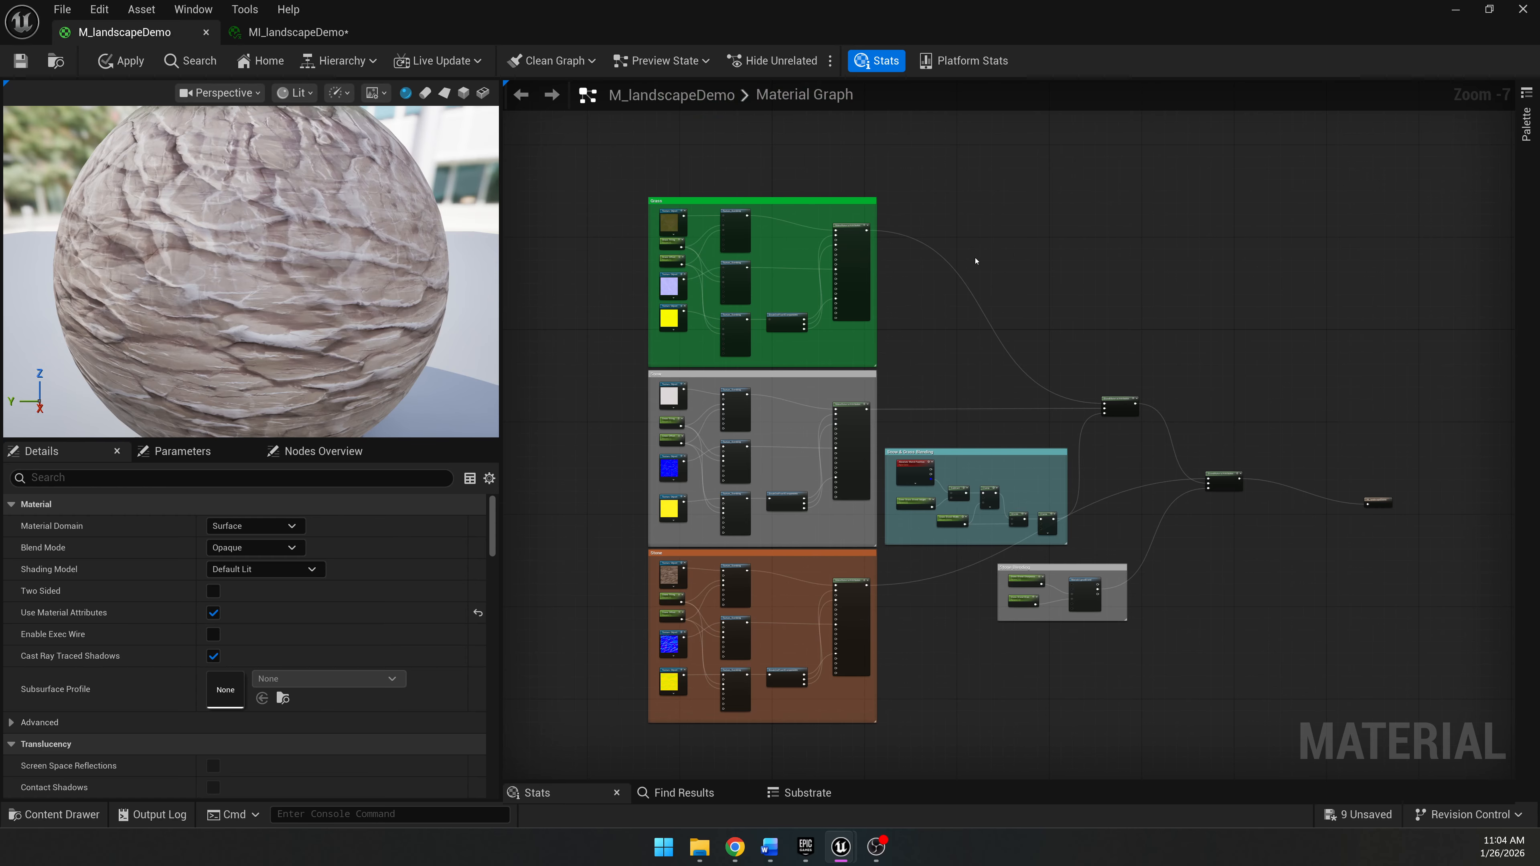
scroll(730, 212, "up", 3)
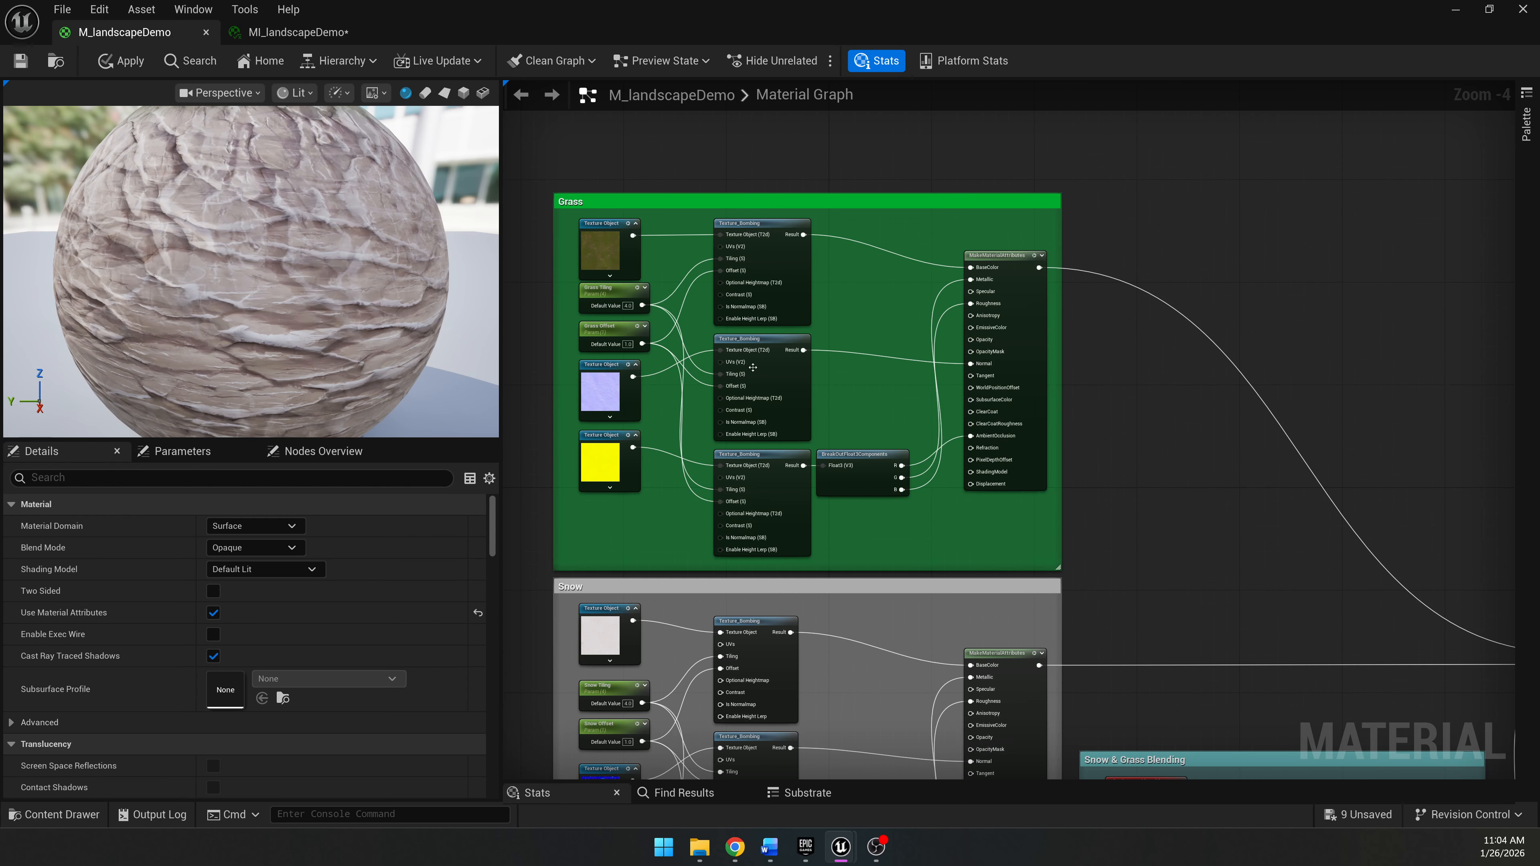
right_click_drag(944, 491, 1046, 3)
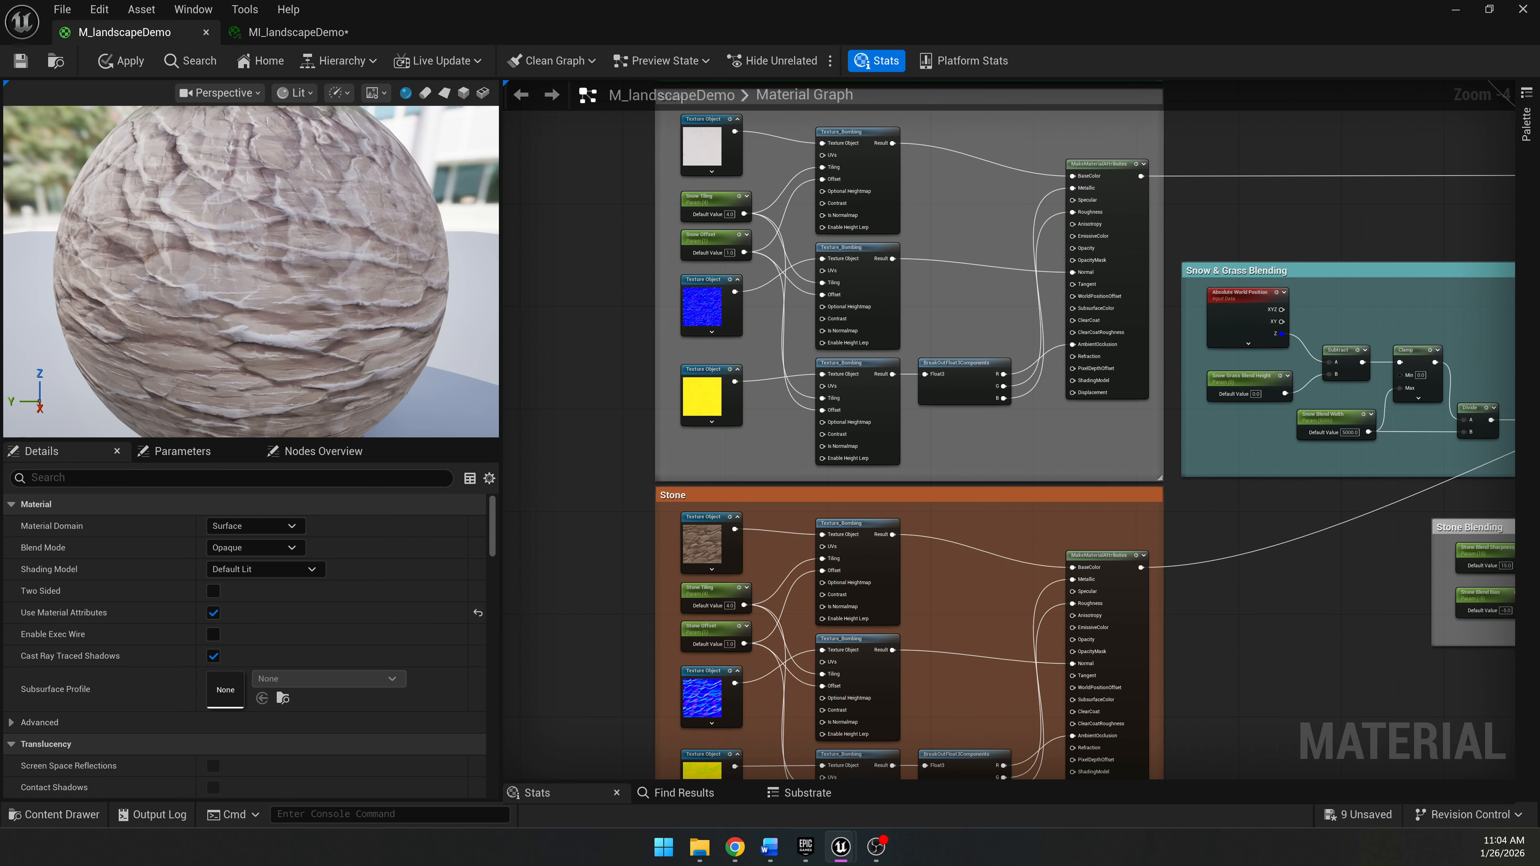
right_click_drag(1383, 12, 1117, 328)
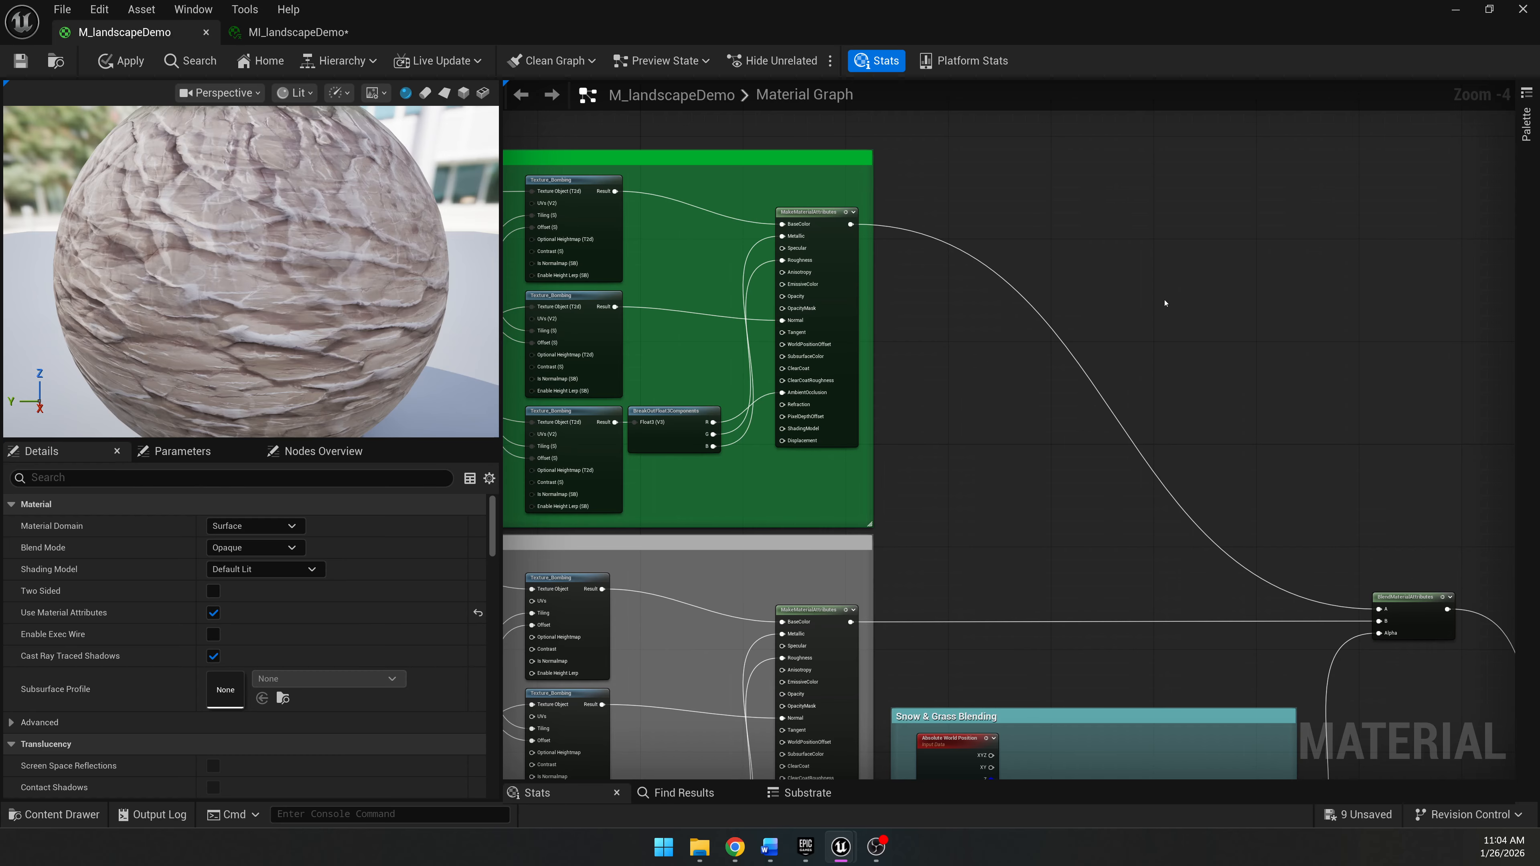
right_click_drag(1177, 232, 1028, 216)
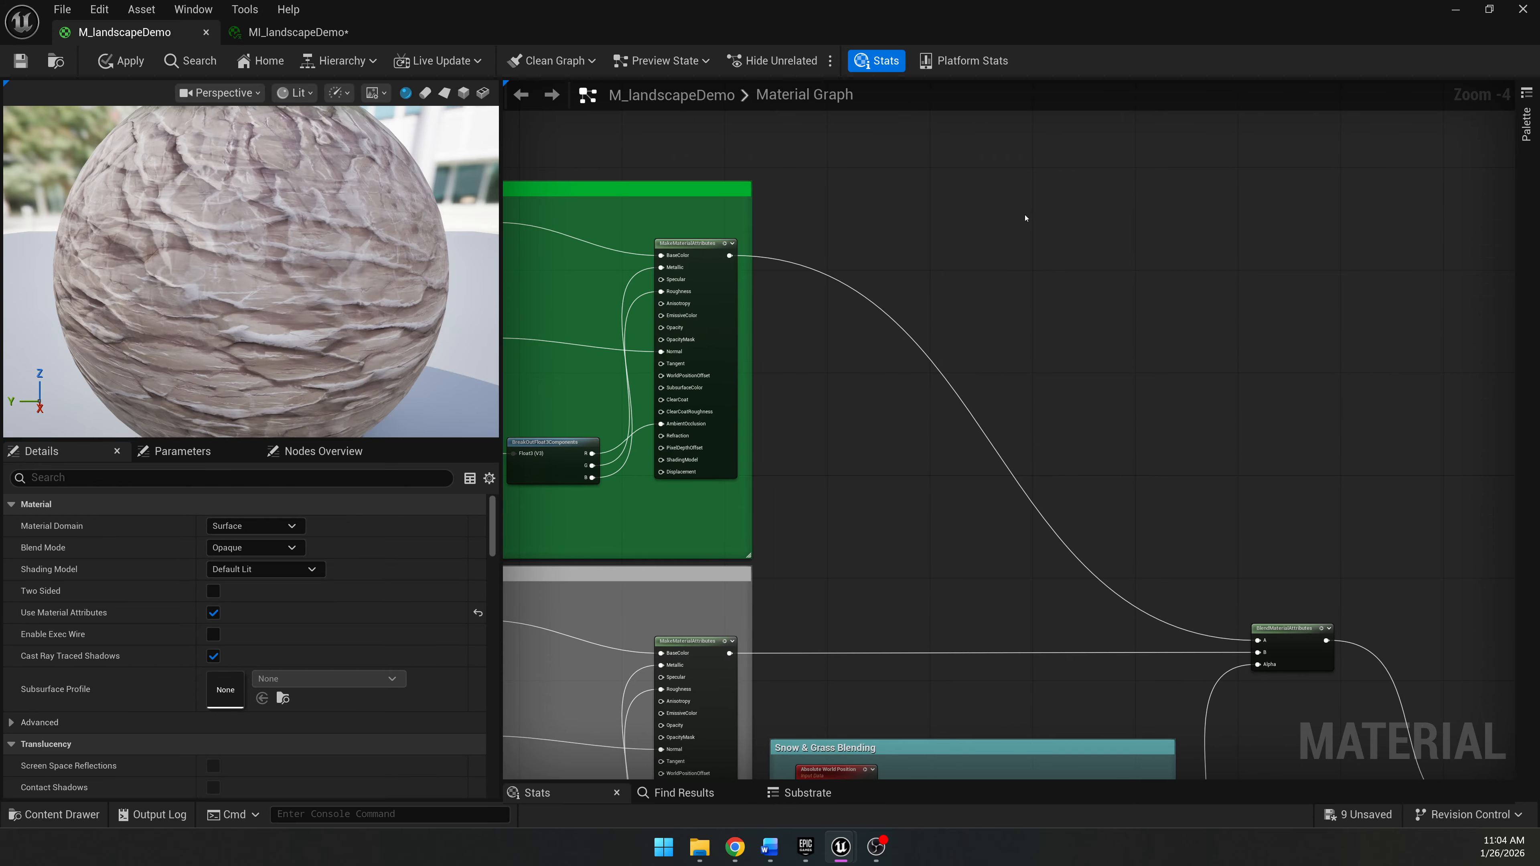
Add a TextureCoordinate node and a Multiply node in the empty graph area beside the Grass group.
right_click(998, 220)
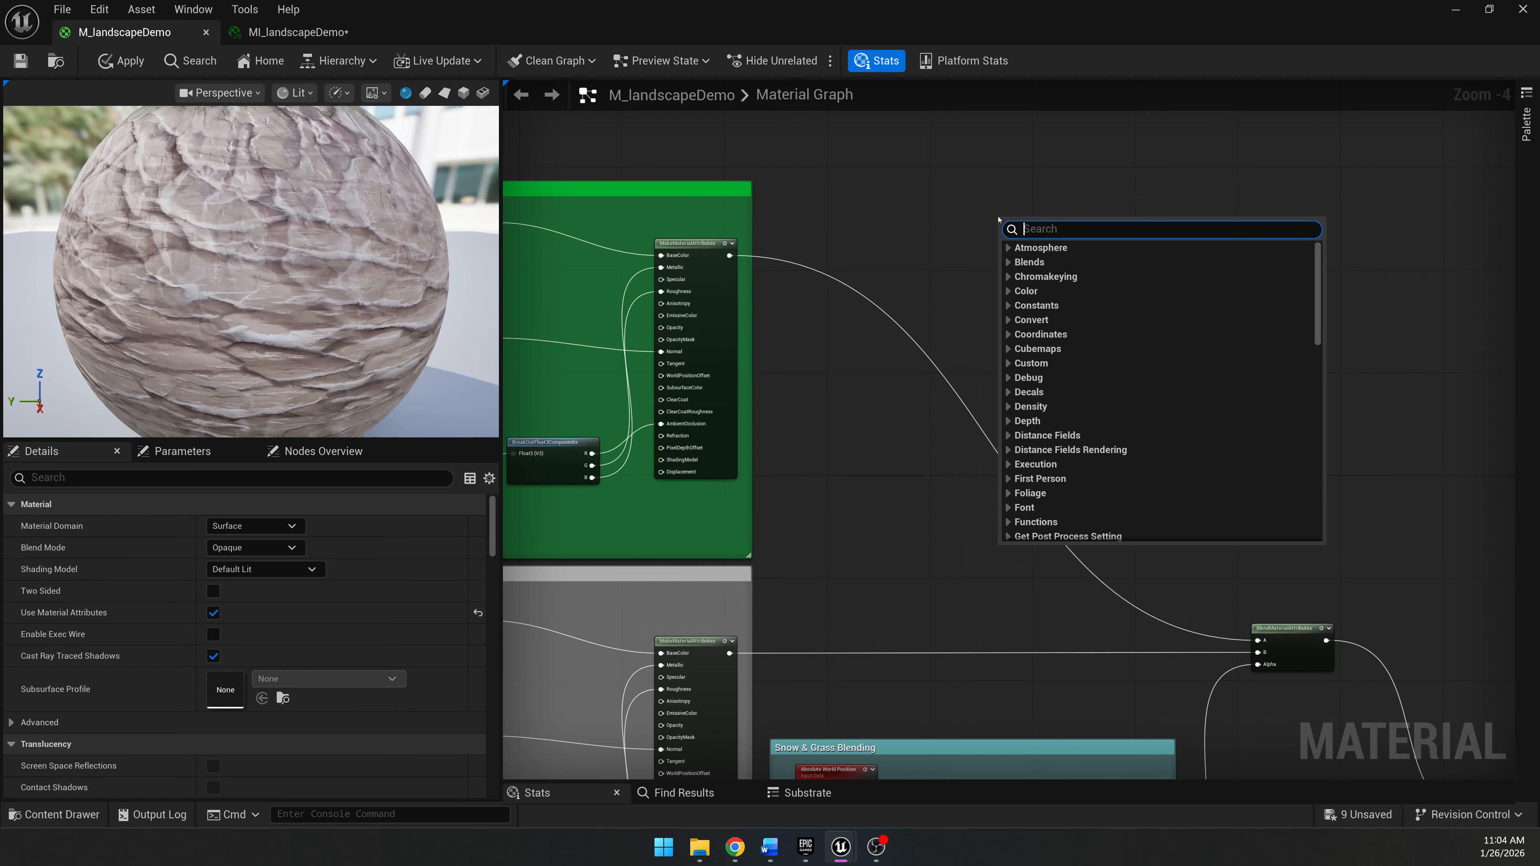
type("text")
key("BackSpace")
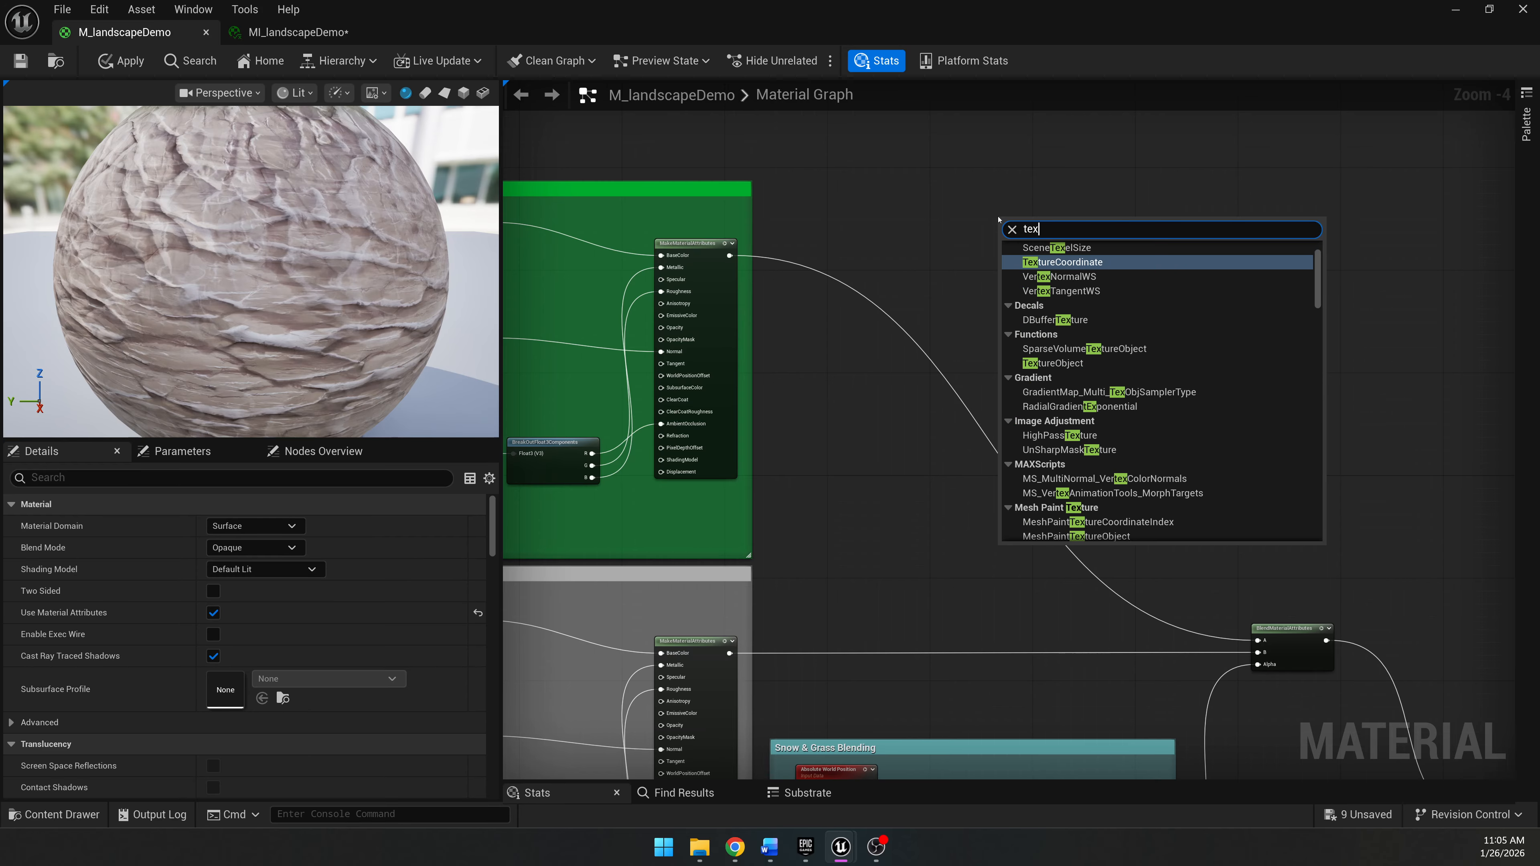
key("Return")
left_click(1097, 328)
right_click(1097, 327)
type("multiply")
key("Return")
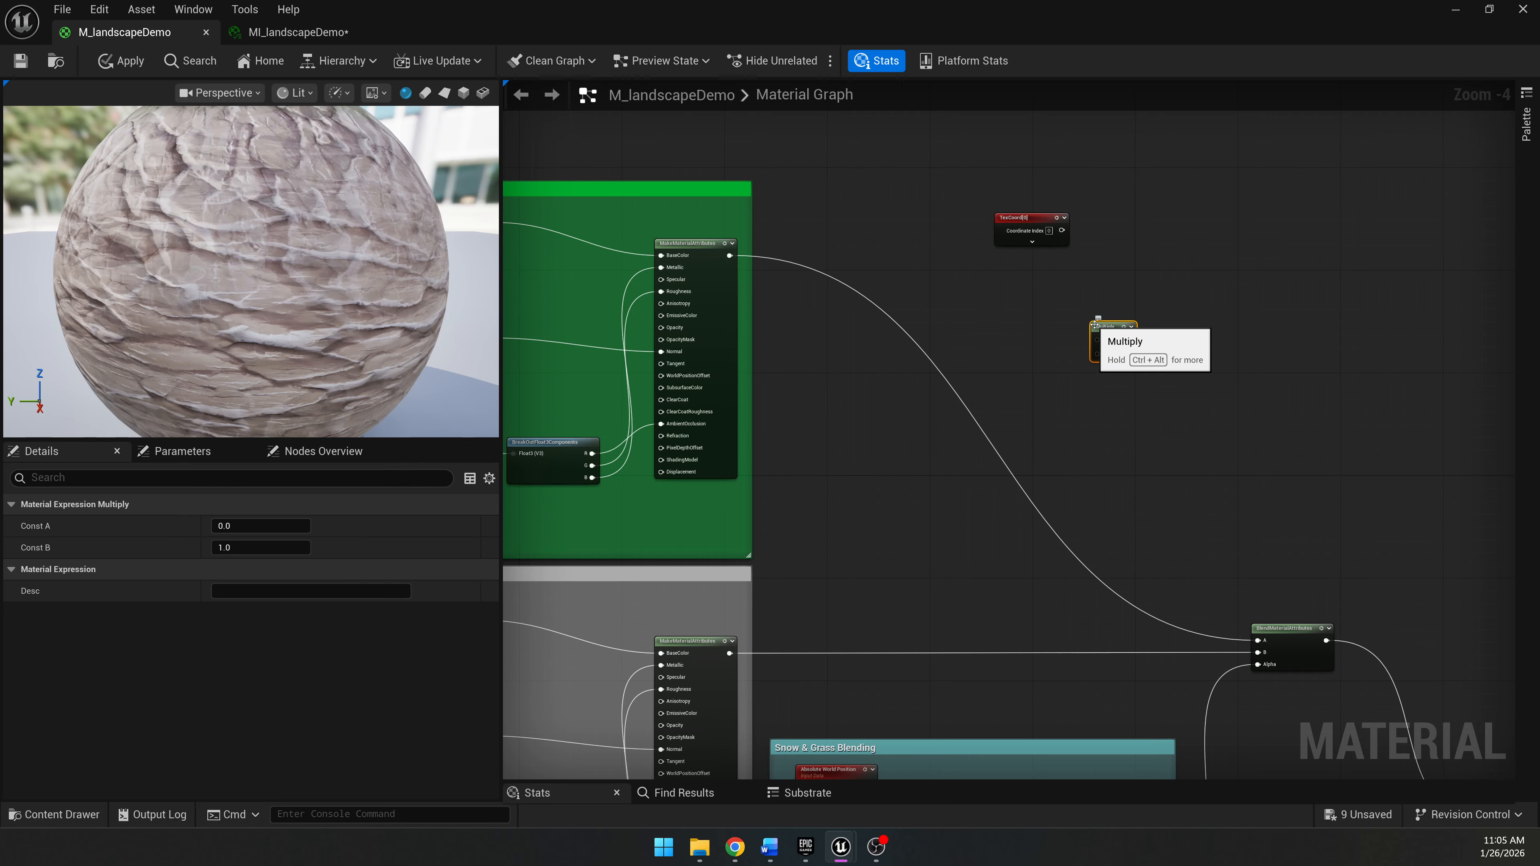
left_click_drag(1097, 328, 1122, 250)
left_click(1022, 294)
right_click(1016, 294)
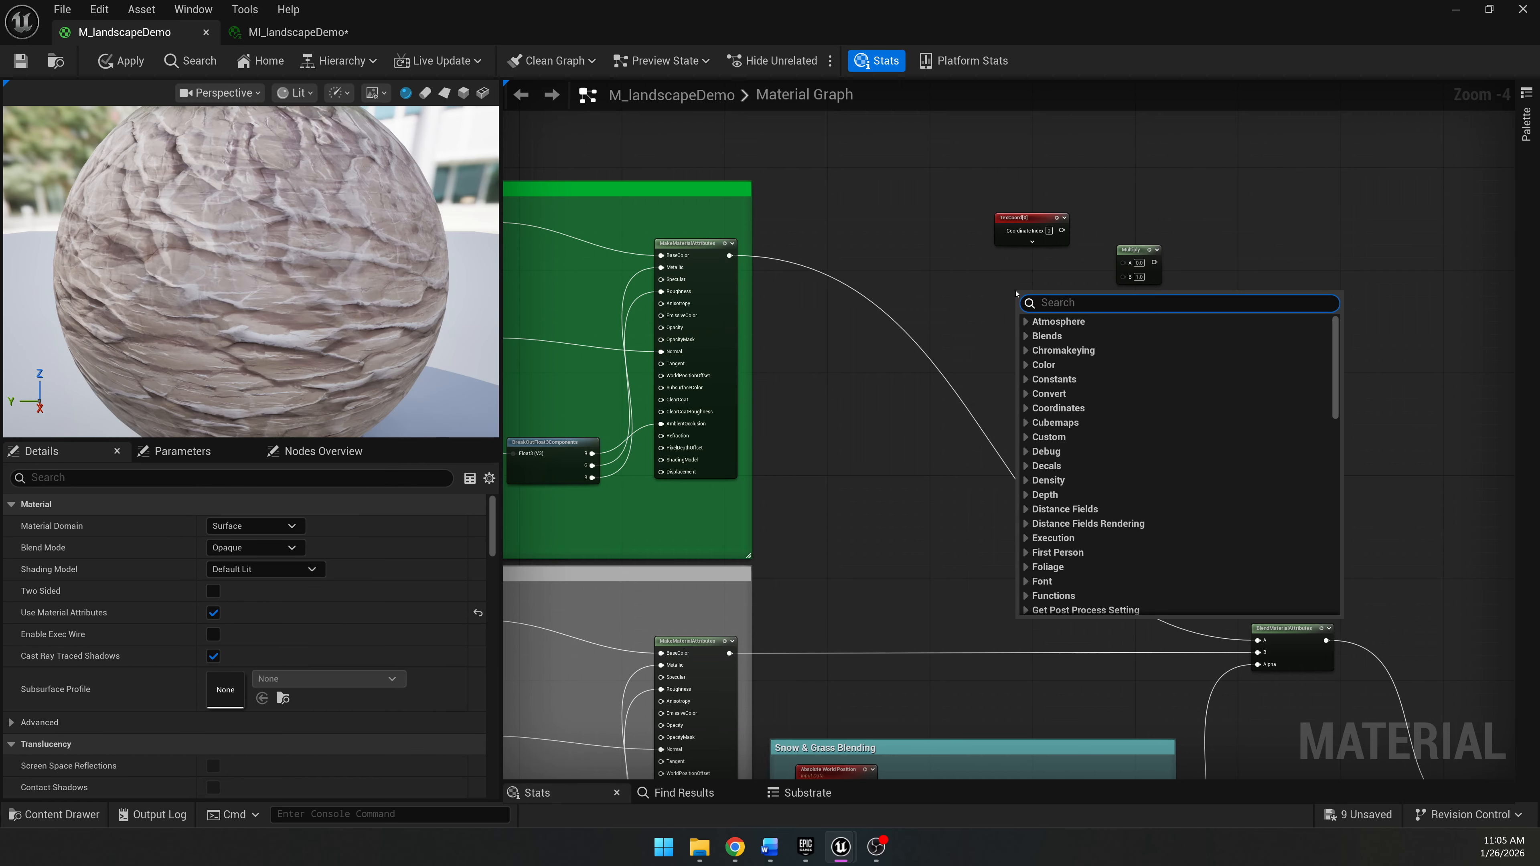
left_click(1088, 273)
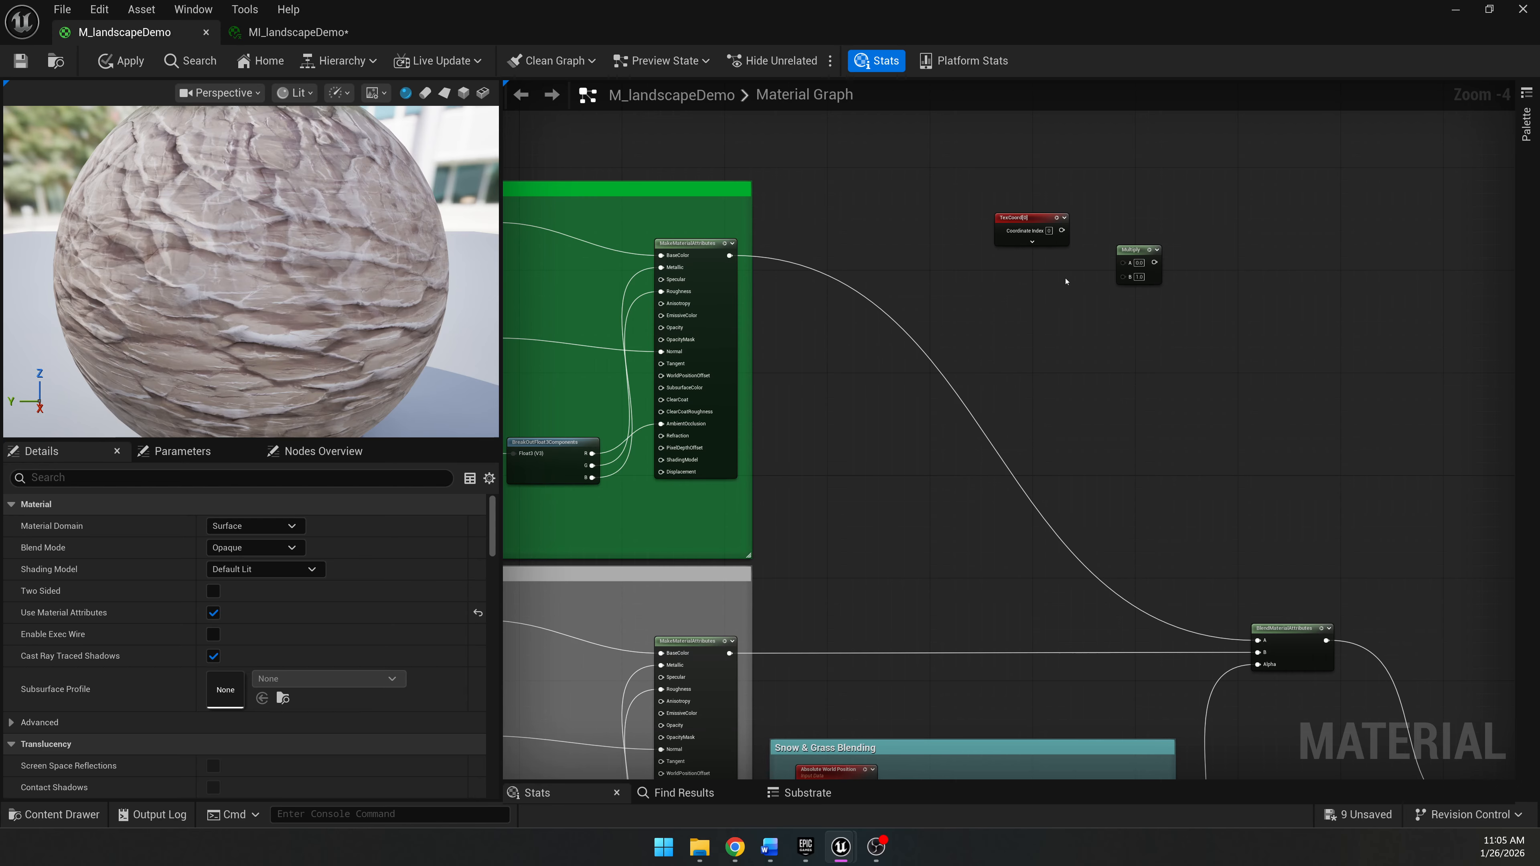
Promote the Multiply node's B input to a parameter named Grass Color Var. and place it below the TexCoord node.
scroll(1161, 281, "up", 4)
right_click(1093, 277)
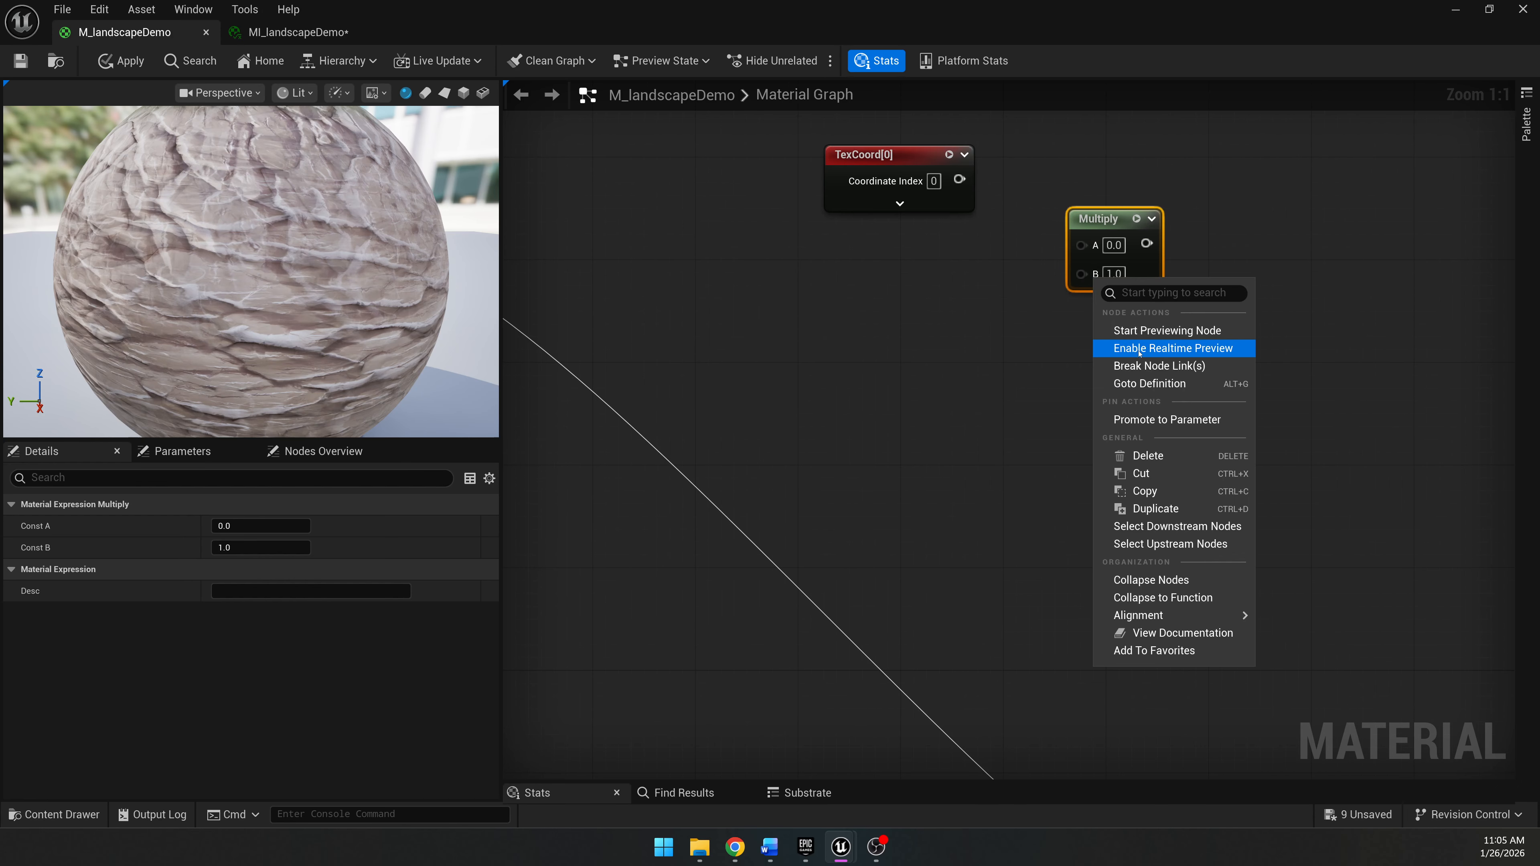
left_click(1168, 420)
left_click_drag(1068, 265, 853, 287)
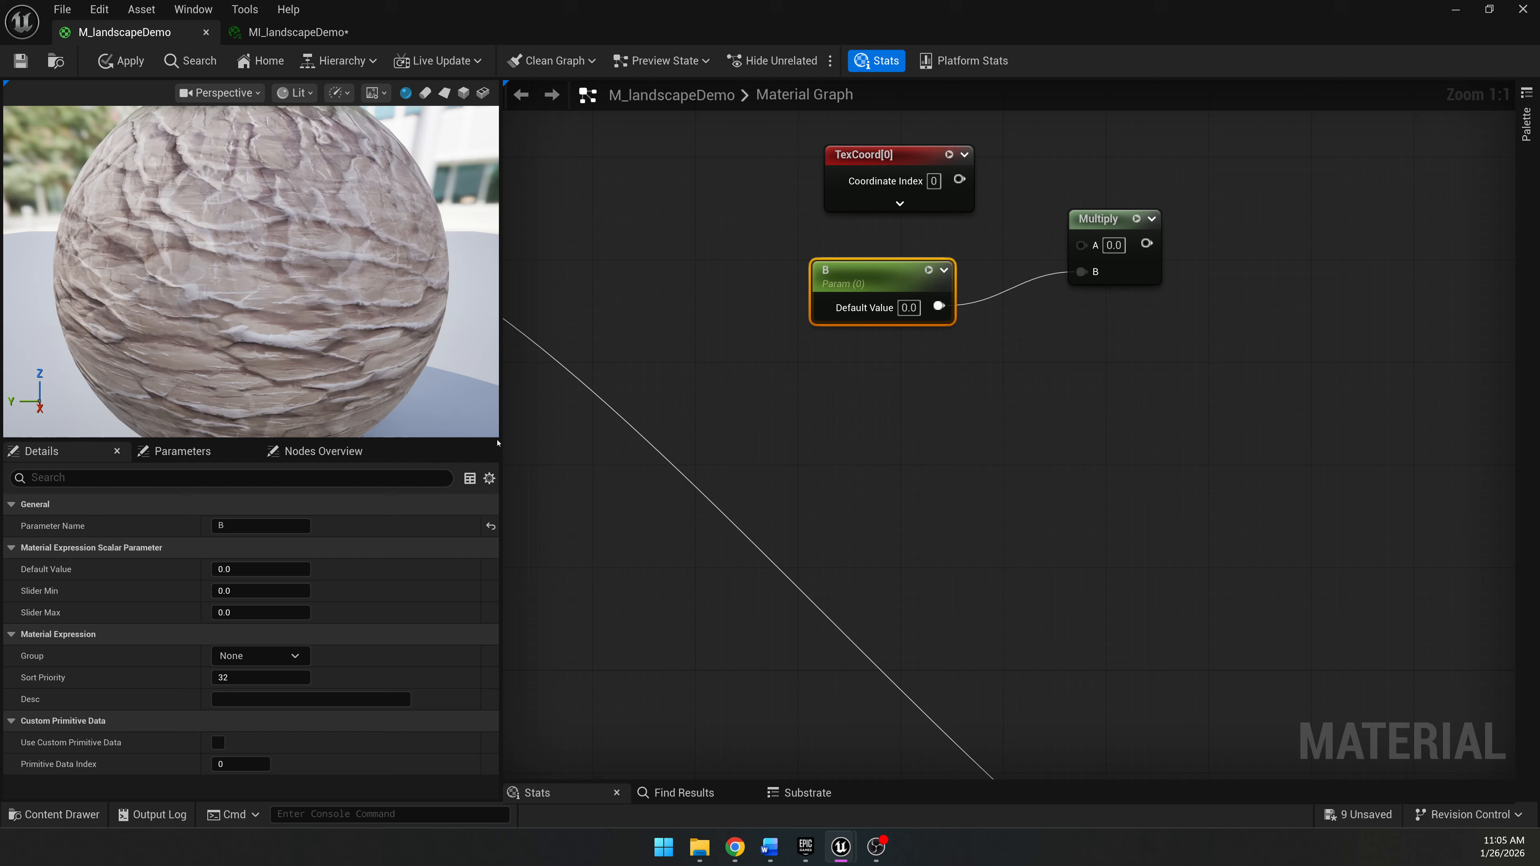
left_click(230, 527)
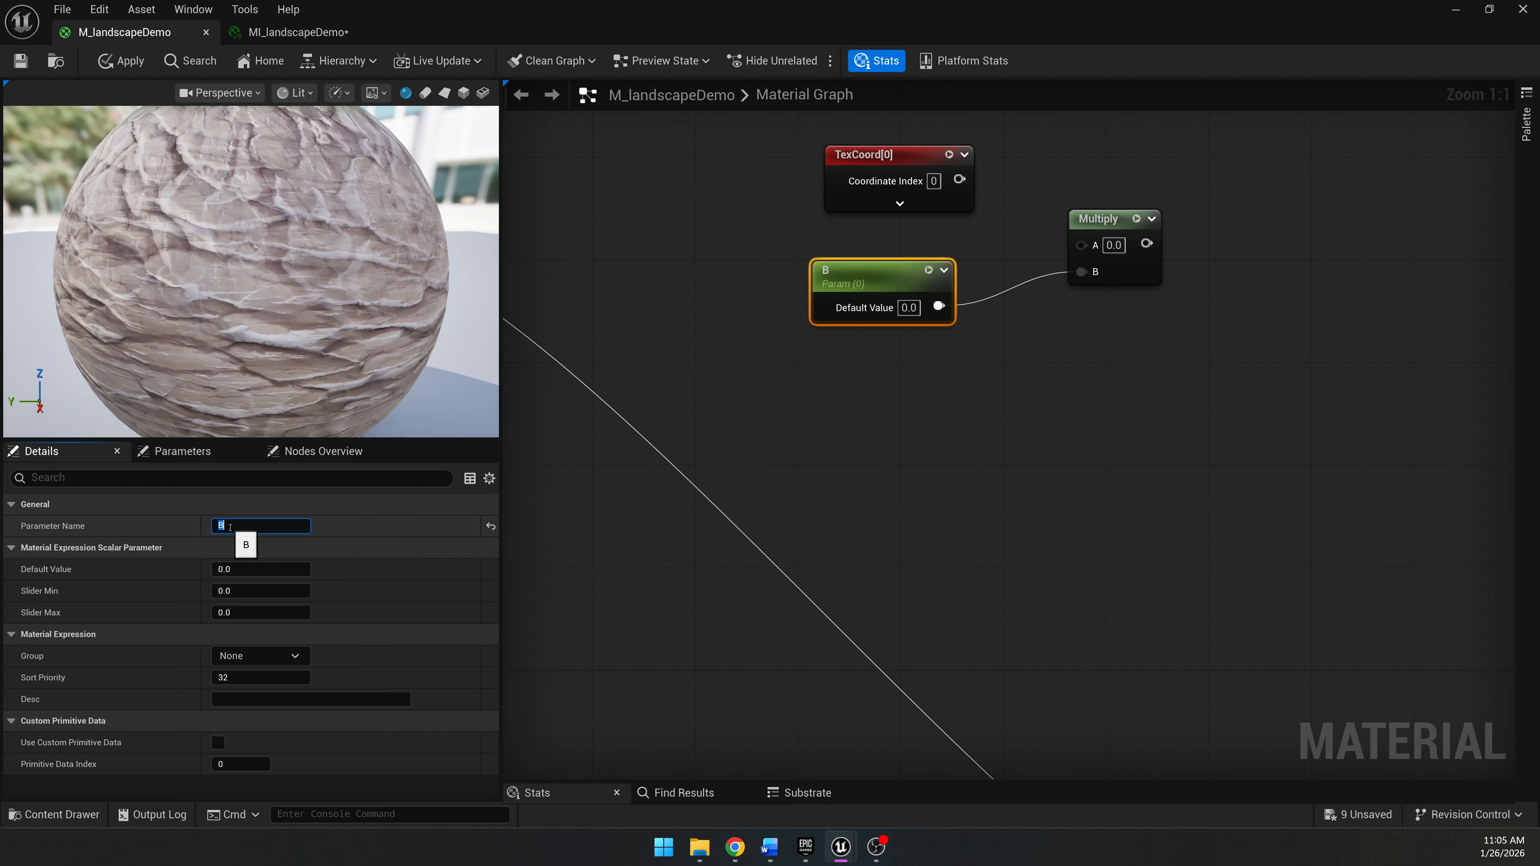
type("Snow")
key("BackSpace")
key("BackSpace")
key("BackSpace")
key("BackSpace")
type("Grass Color Vari.")
key("Return")
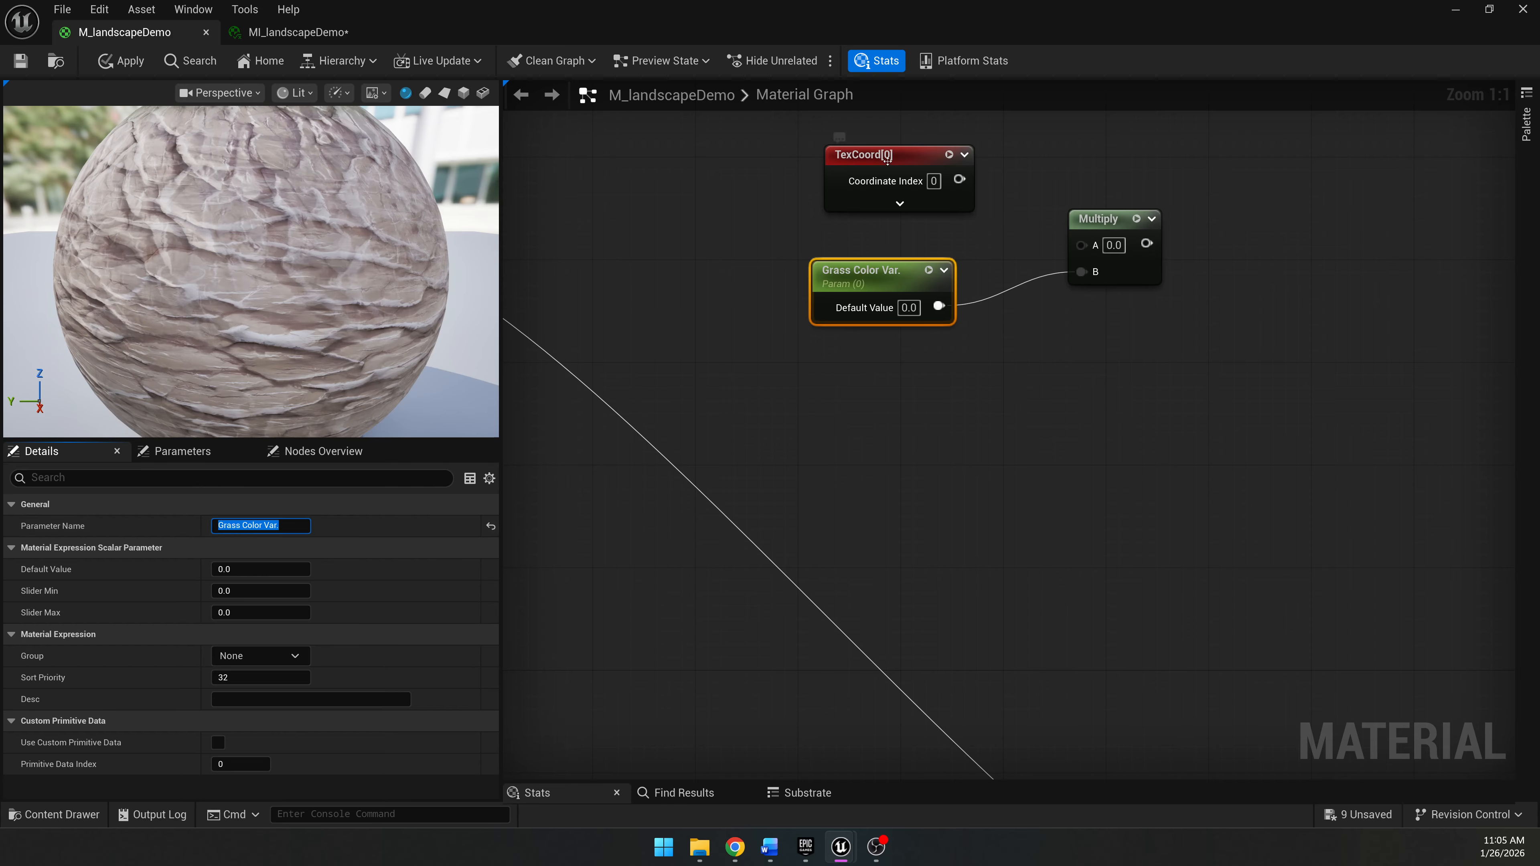
Connect the TexCoord output to the Multiply node's A input and shift the three nodes together closer to the Grass group.
left_click_drag(893, 155, 1068, 242)
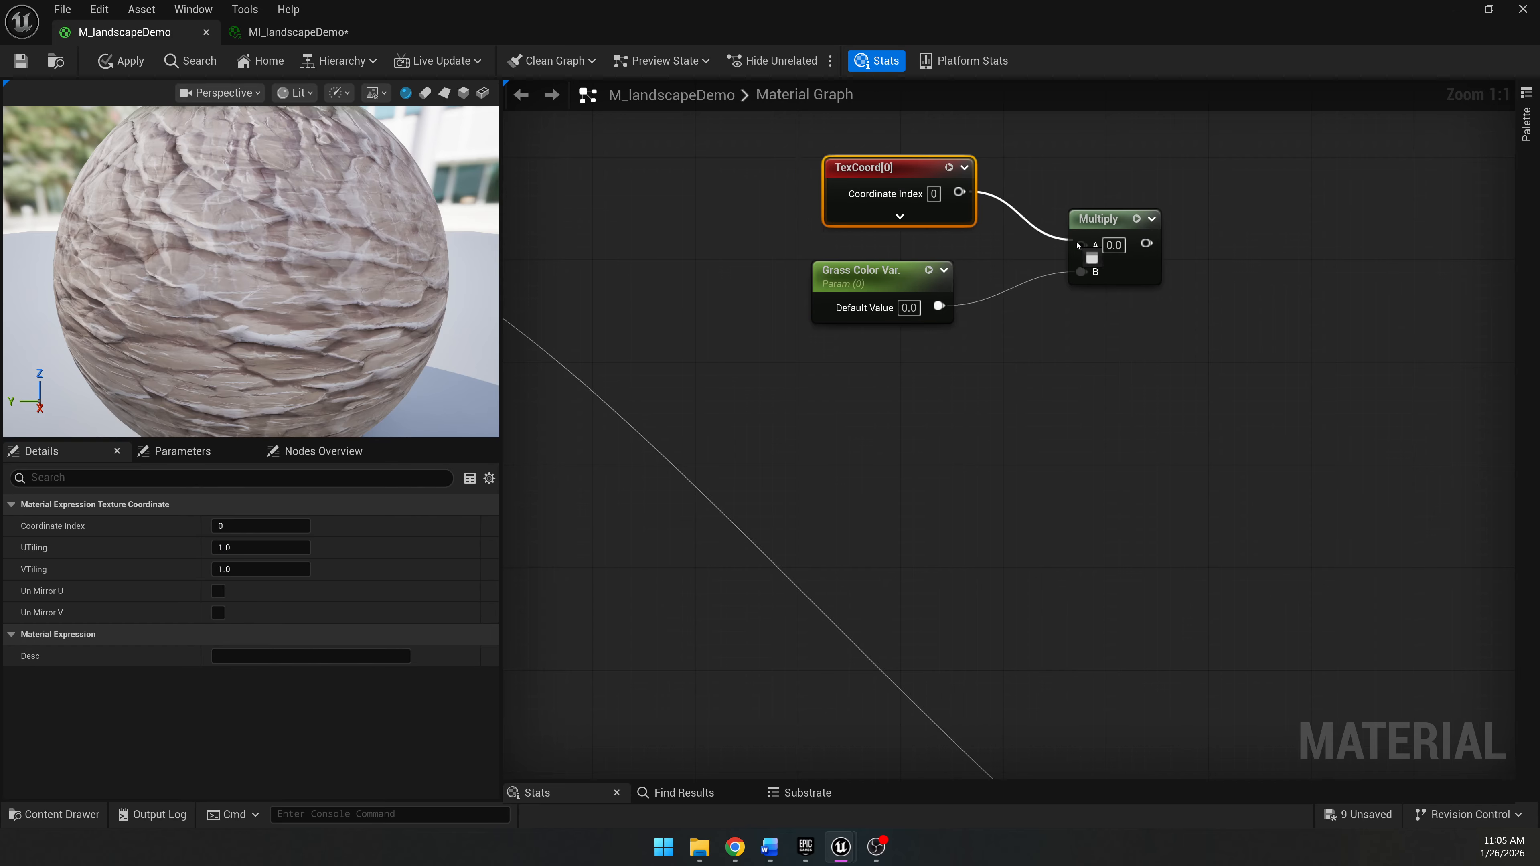
left_click_drag(776, 161, 1110, 303)
left_click_drag(1107, 231, 979, 283)
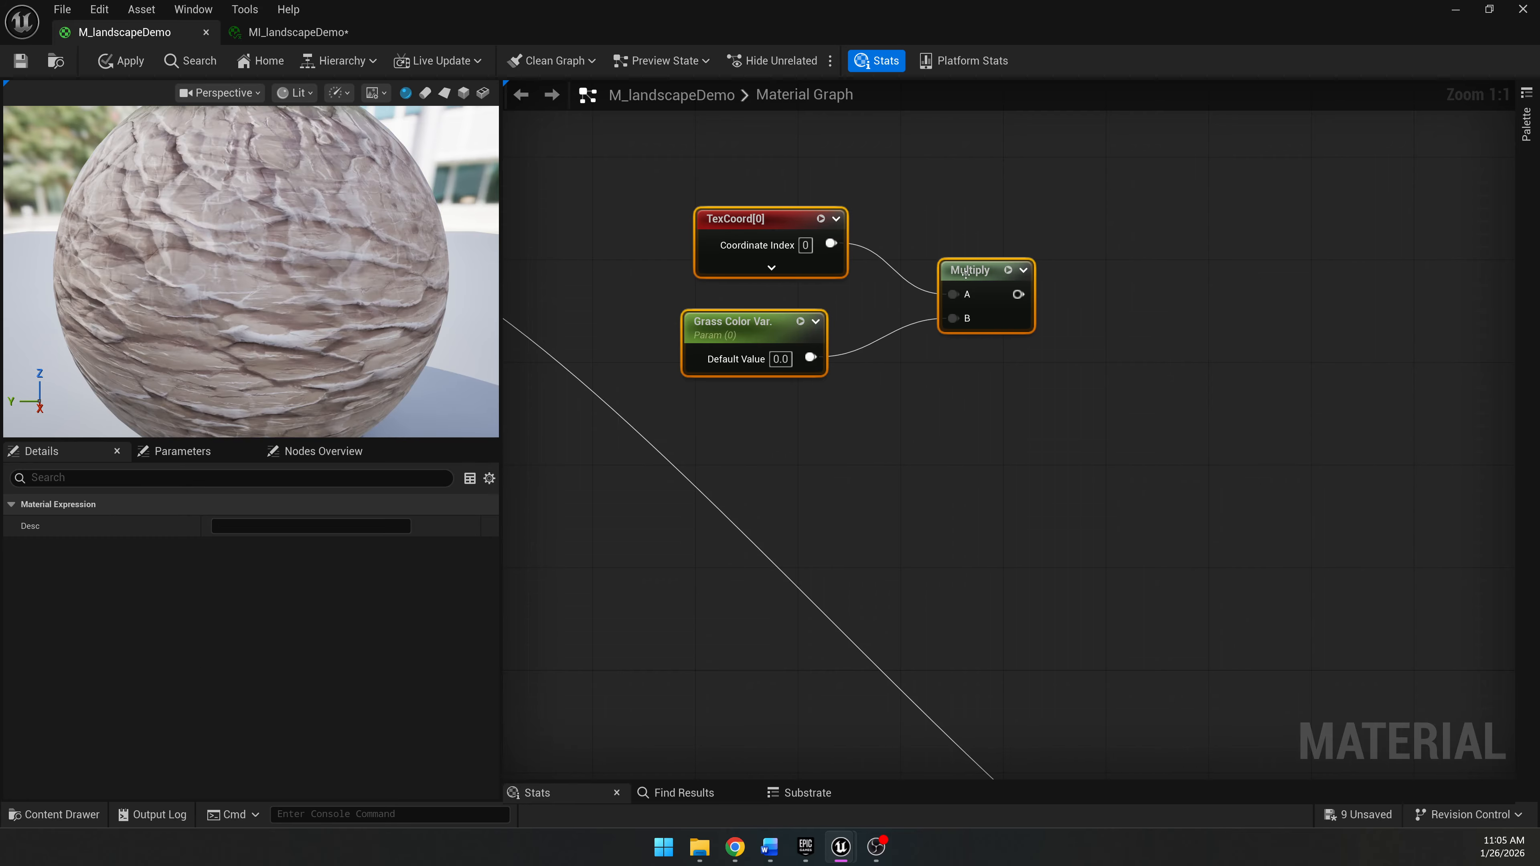
left_click(911, 345)
scroll(912, 346, "down", 2)
scroll(904, 368, "down", 4)
right_click_drag(759, 331, 1155, 291)
scroll(1155, 291, "up", 3)
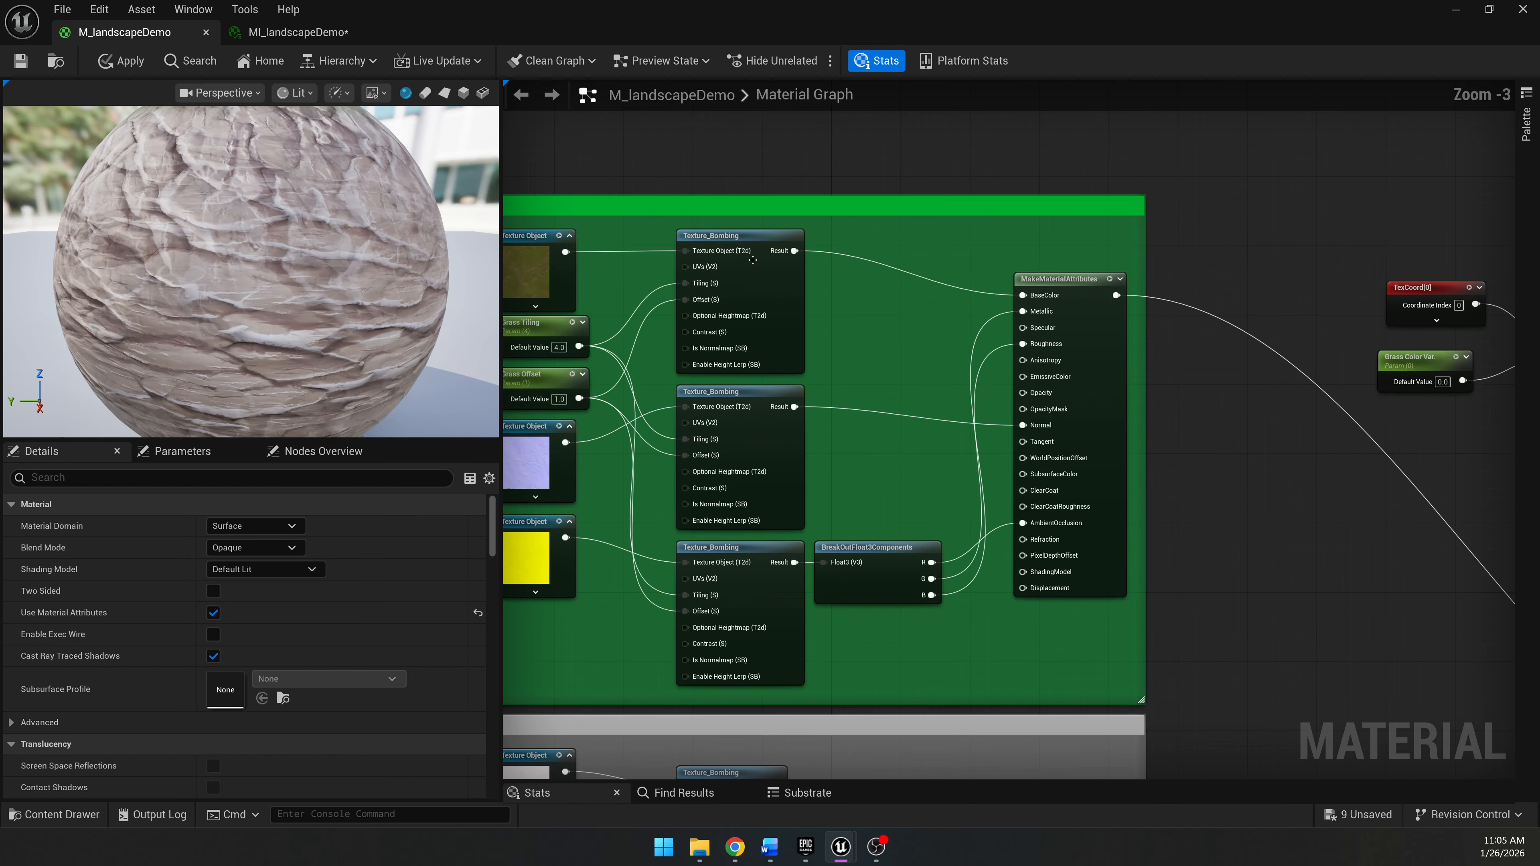
right_click_drag(1217, 236, 616, 193)
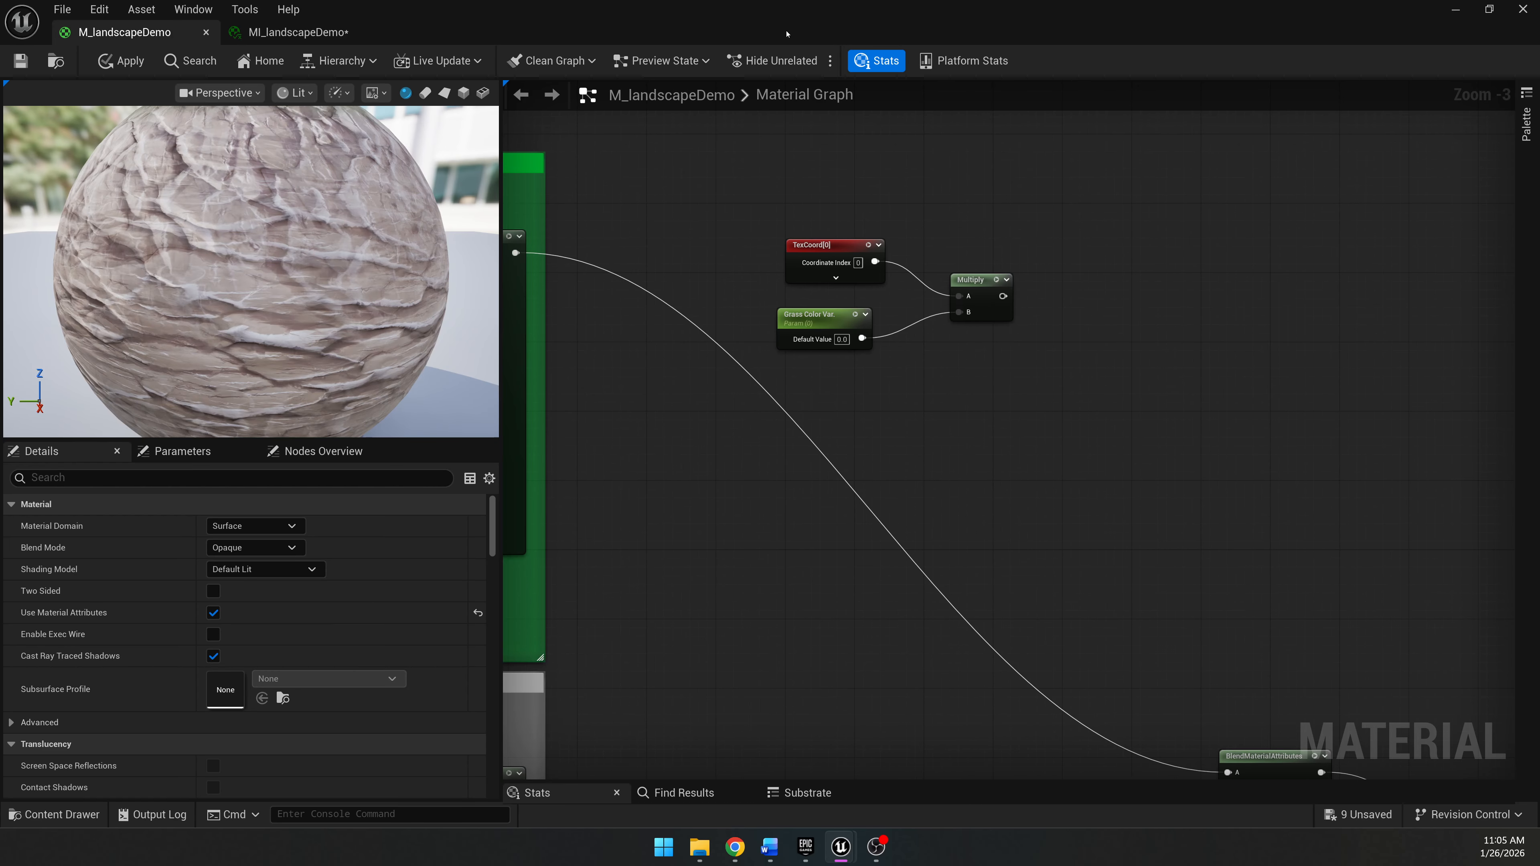
Move the material editor off the main window and review the Content Browser's display settings for engine and plugin content.
left_click_drag(787, 34, 0, 197)
left_click(664, 646)
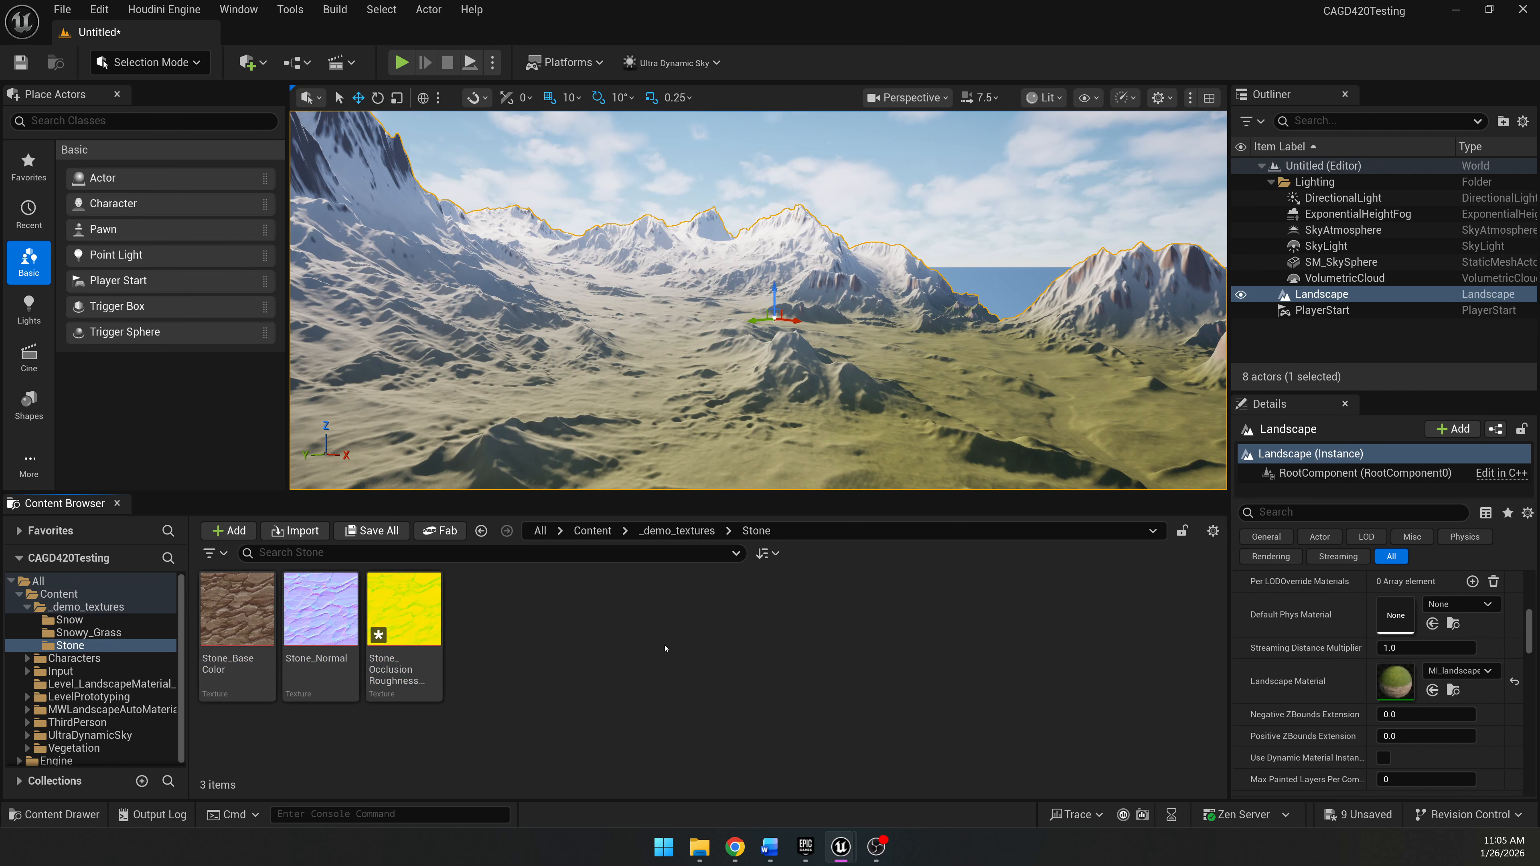
left_click(1213, 531)
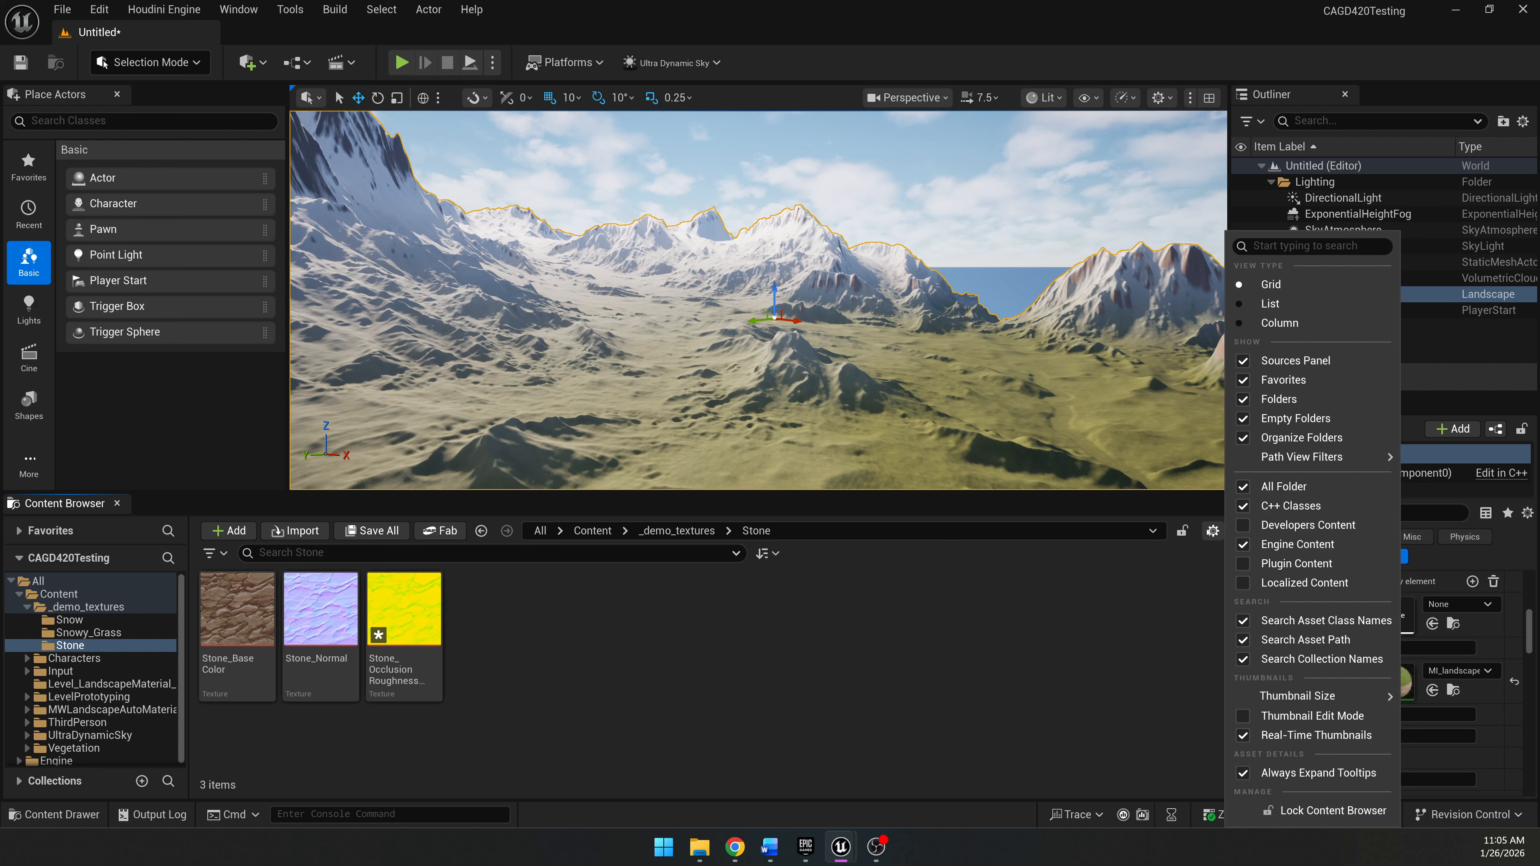
left_click(1204, 559)
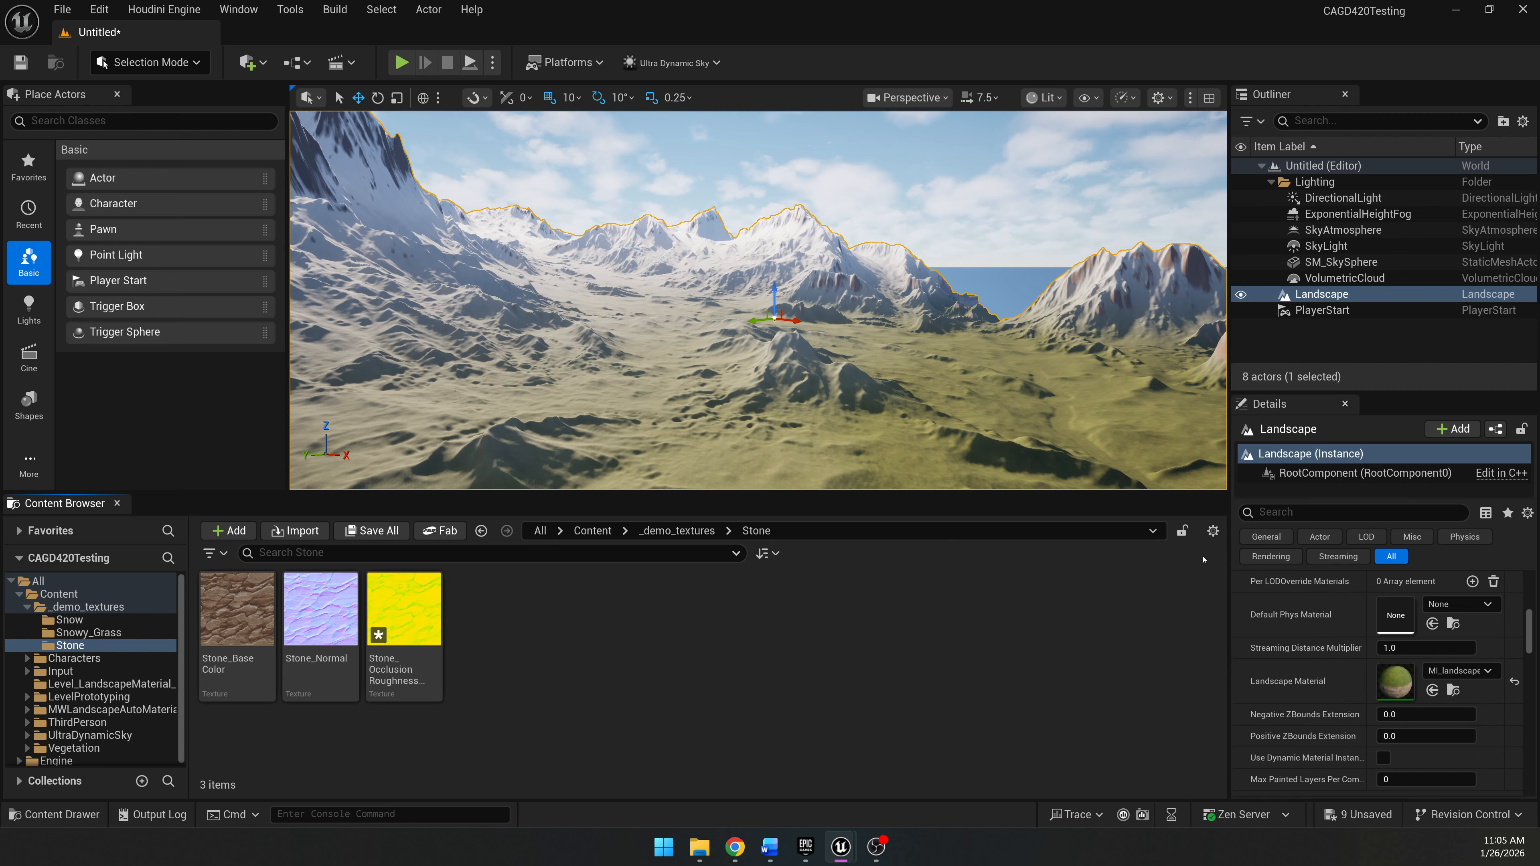
left_click(1212, 532)
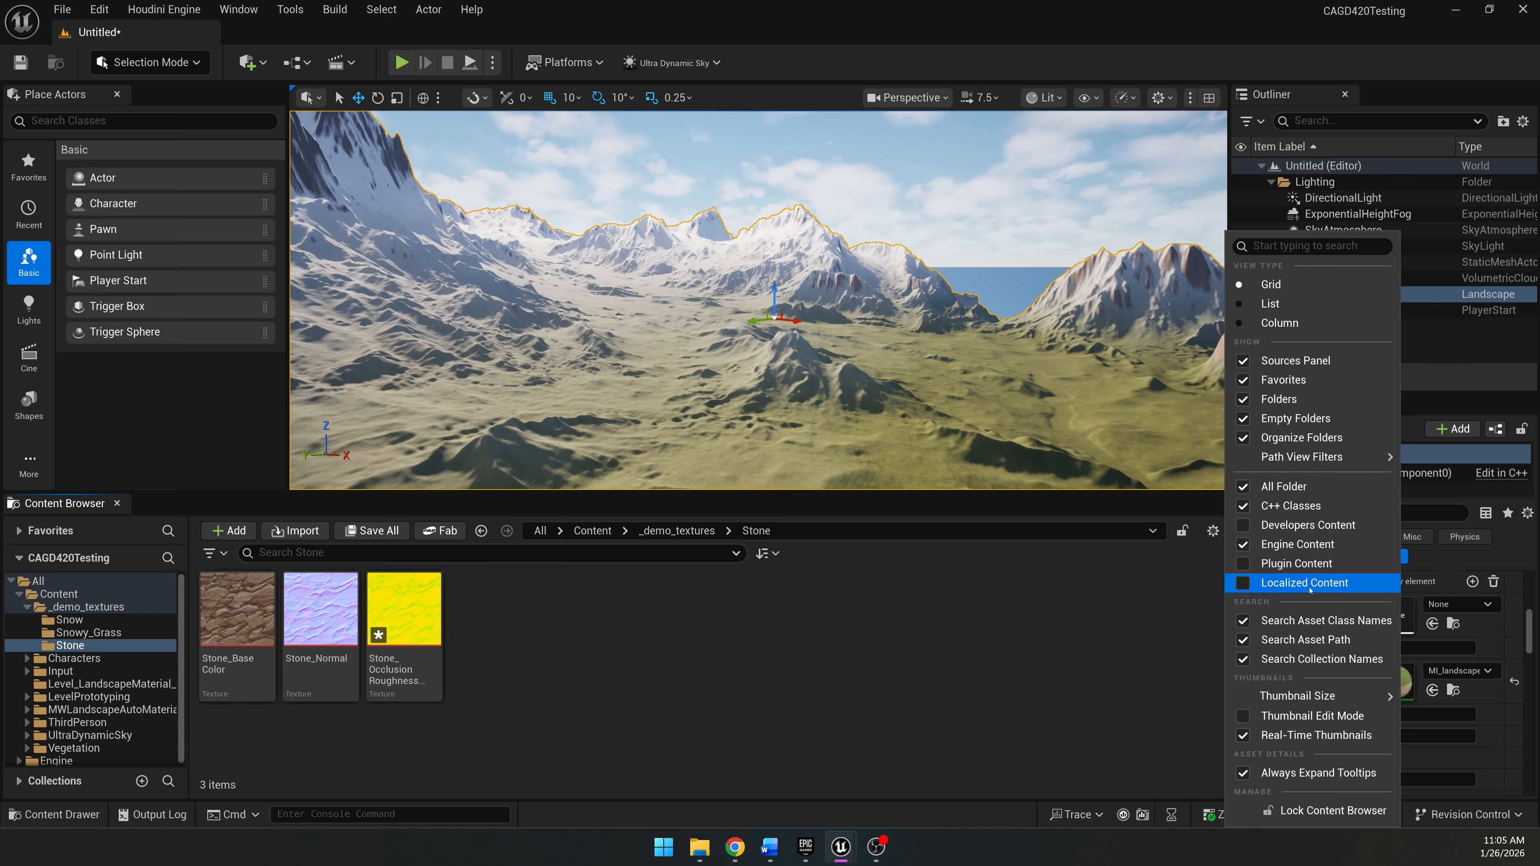
left_click(1070, 635)
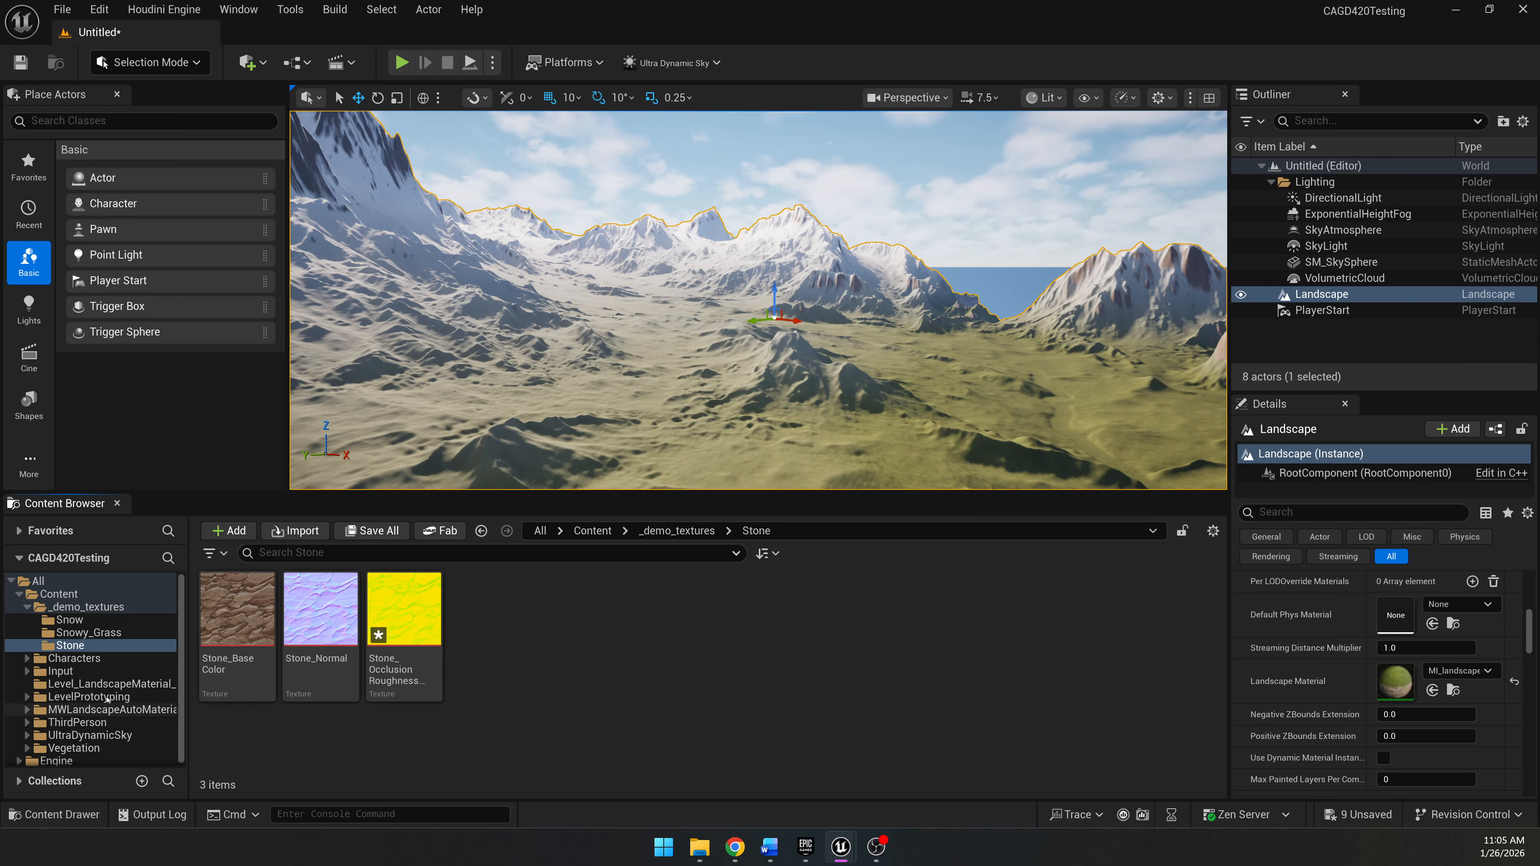
Search all content, including engine content, for "noise" and enlarge the Content Browser to show more results.
scroll(86, 708, "down", 2)
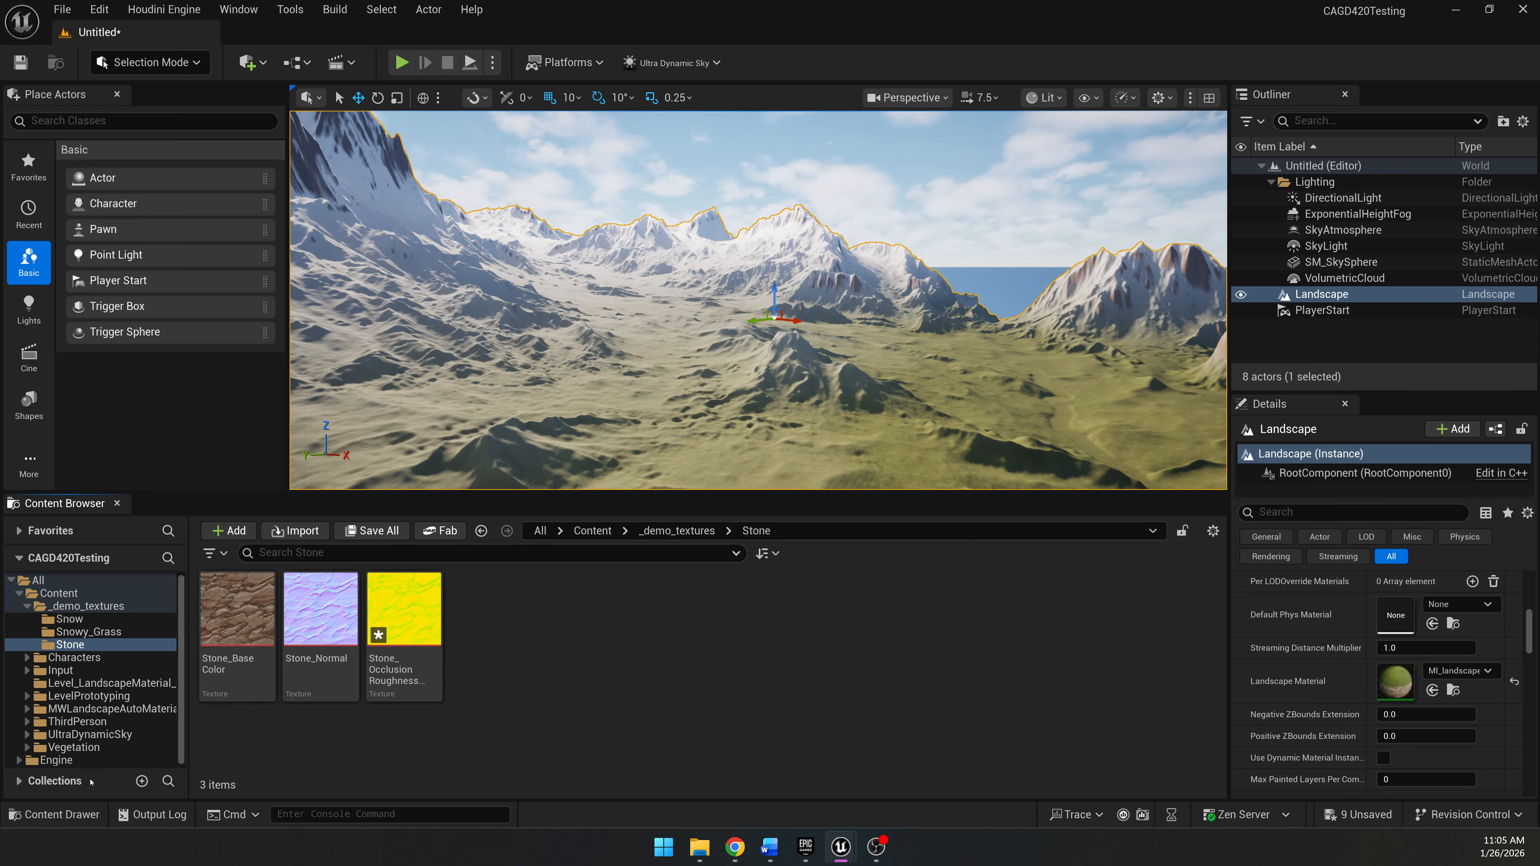
left_click(36, 580)
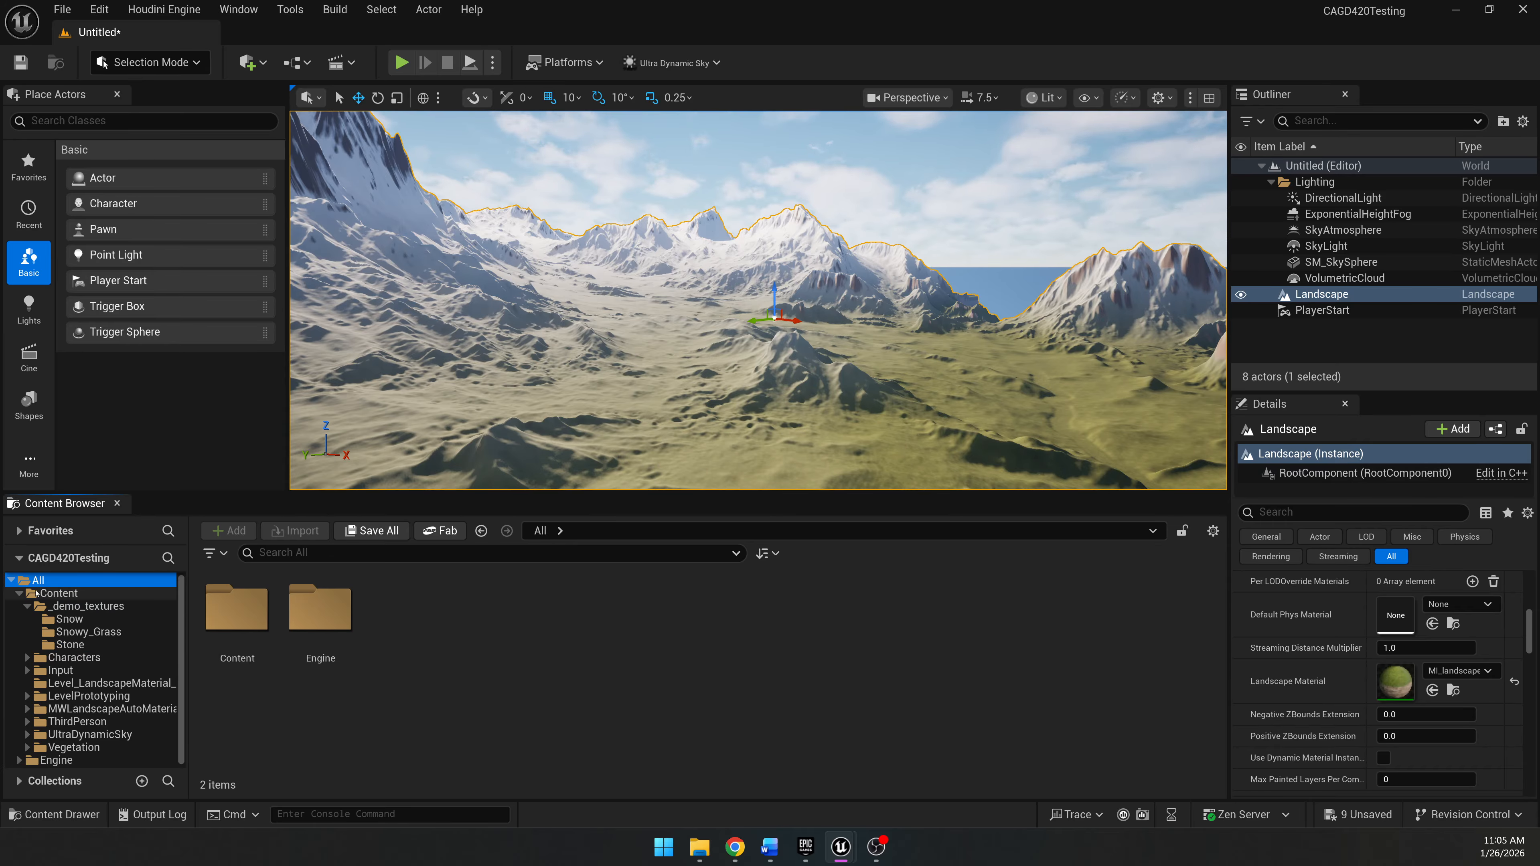
scroll(41, 585, "up", 1)
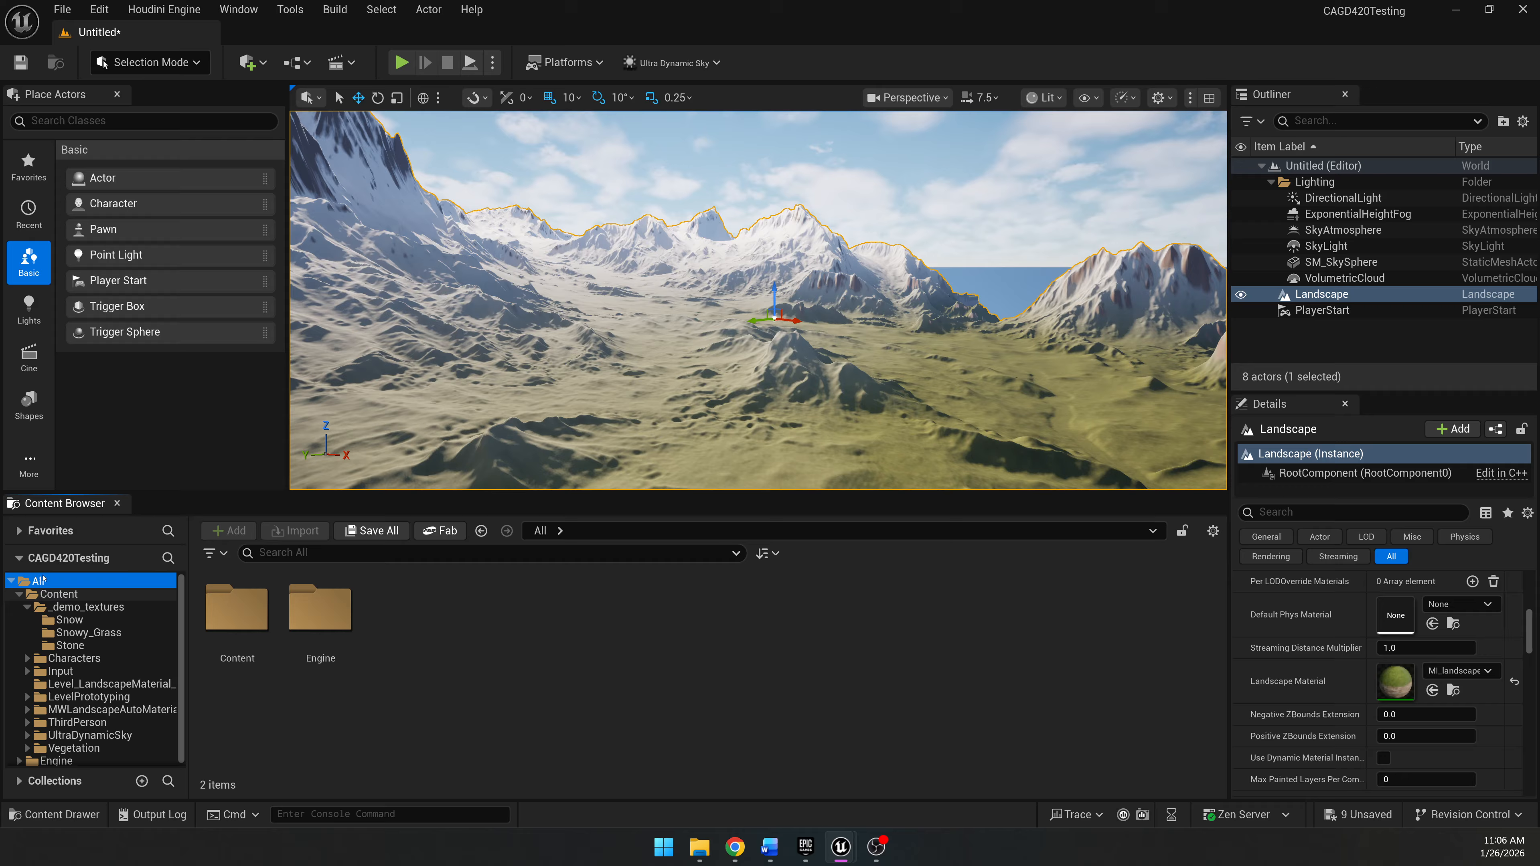
left_click(281, 553)
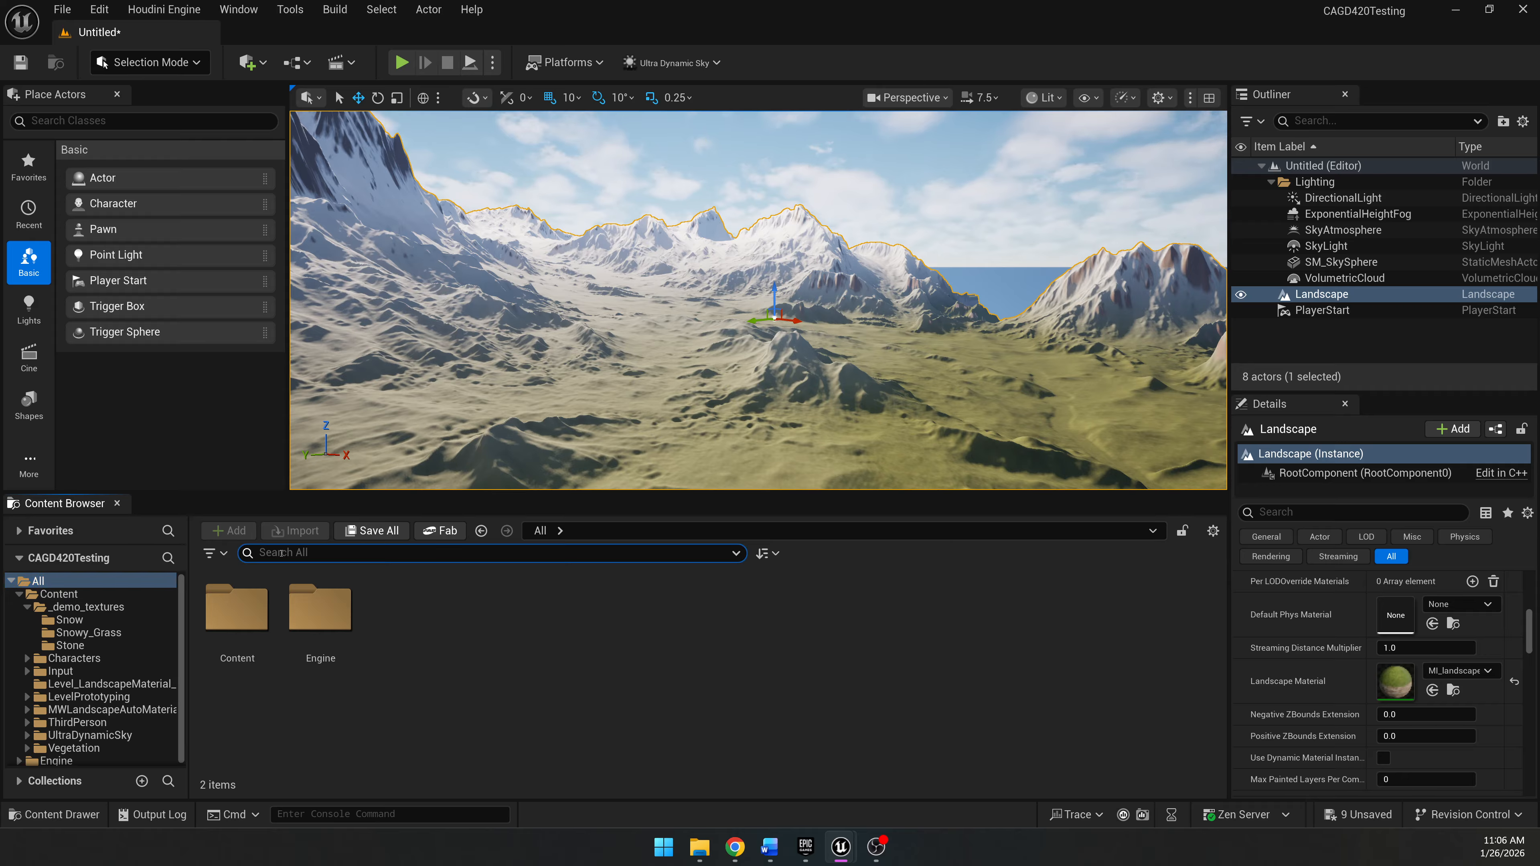
type("noise")
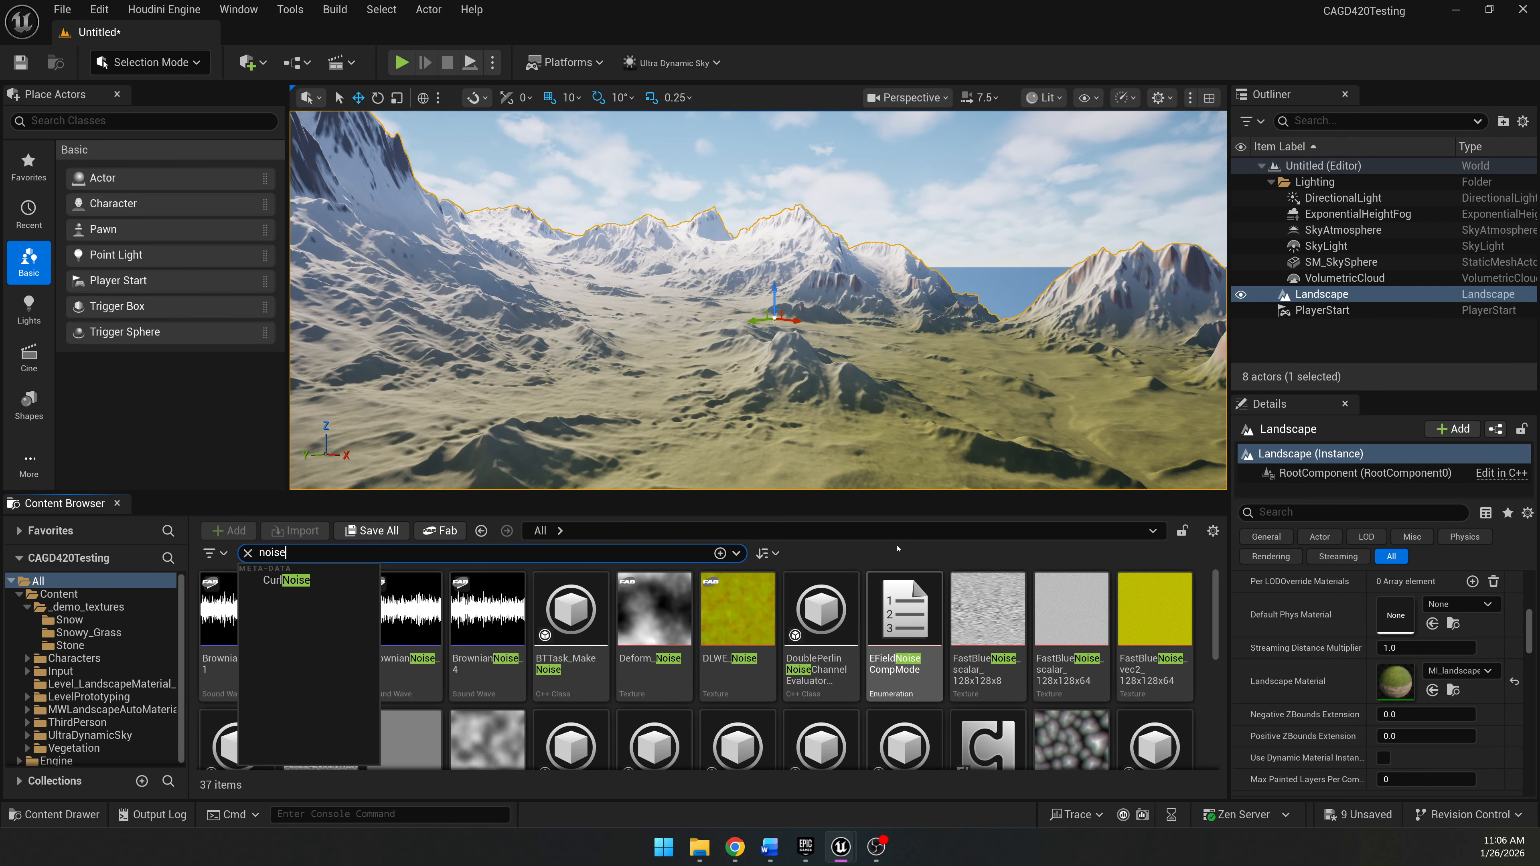
left_click_drag(905, 486, 903, 297)
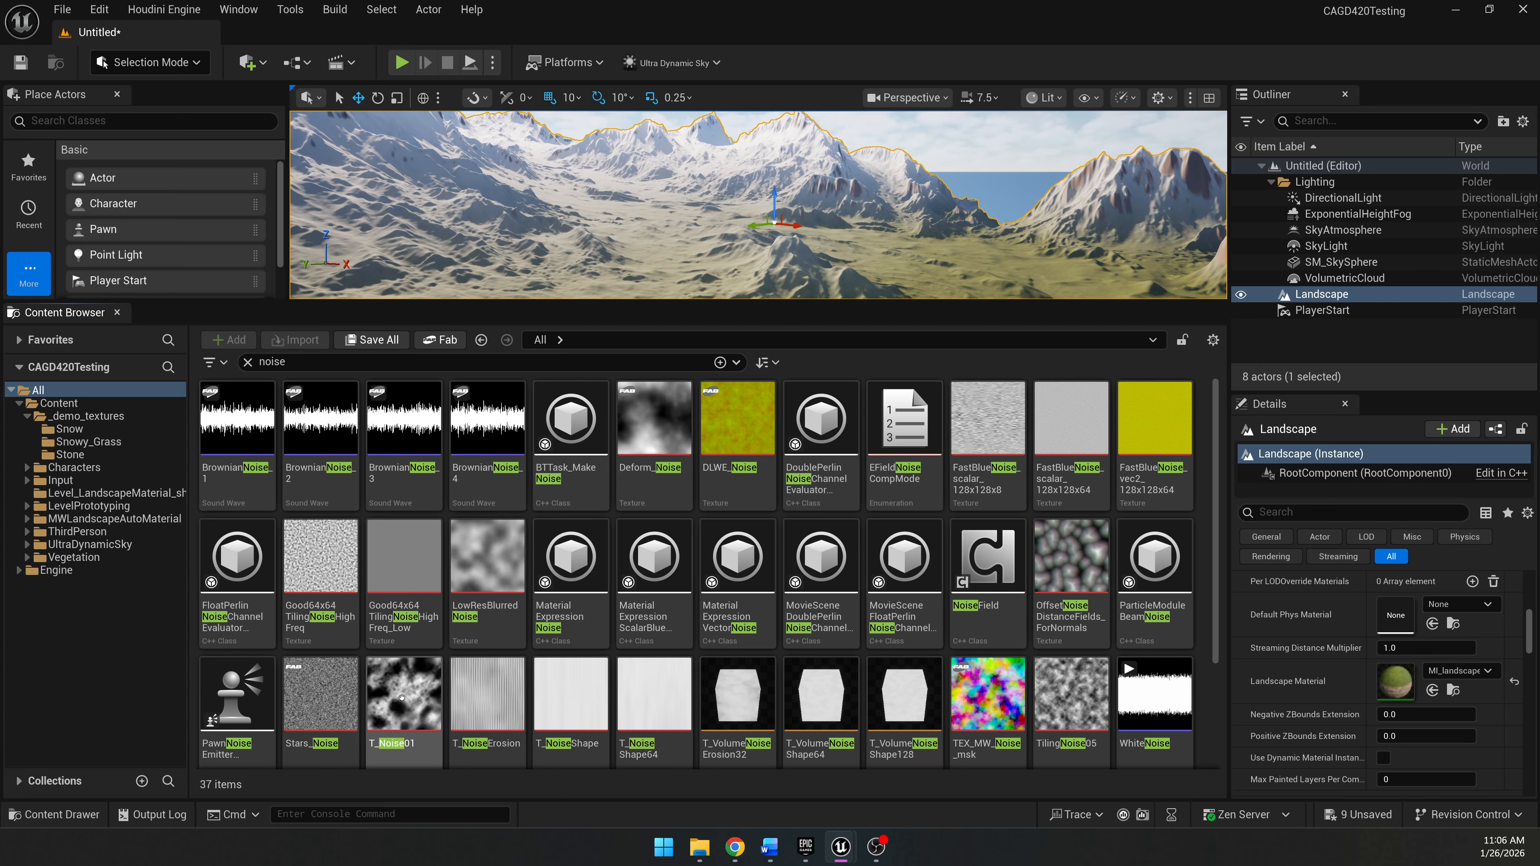
Bring the material editor forward and add the T_Noise01 texture to the graph as a Texture Sample near the TexCoord node.
left_click_drag(1029, 117, 1178, 79)
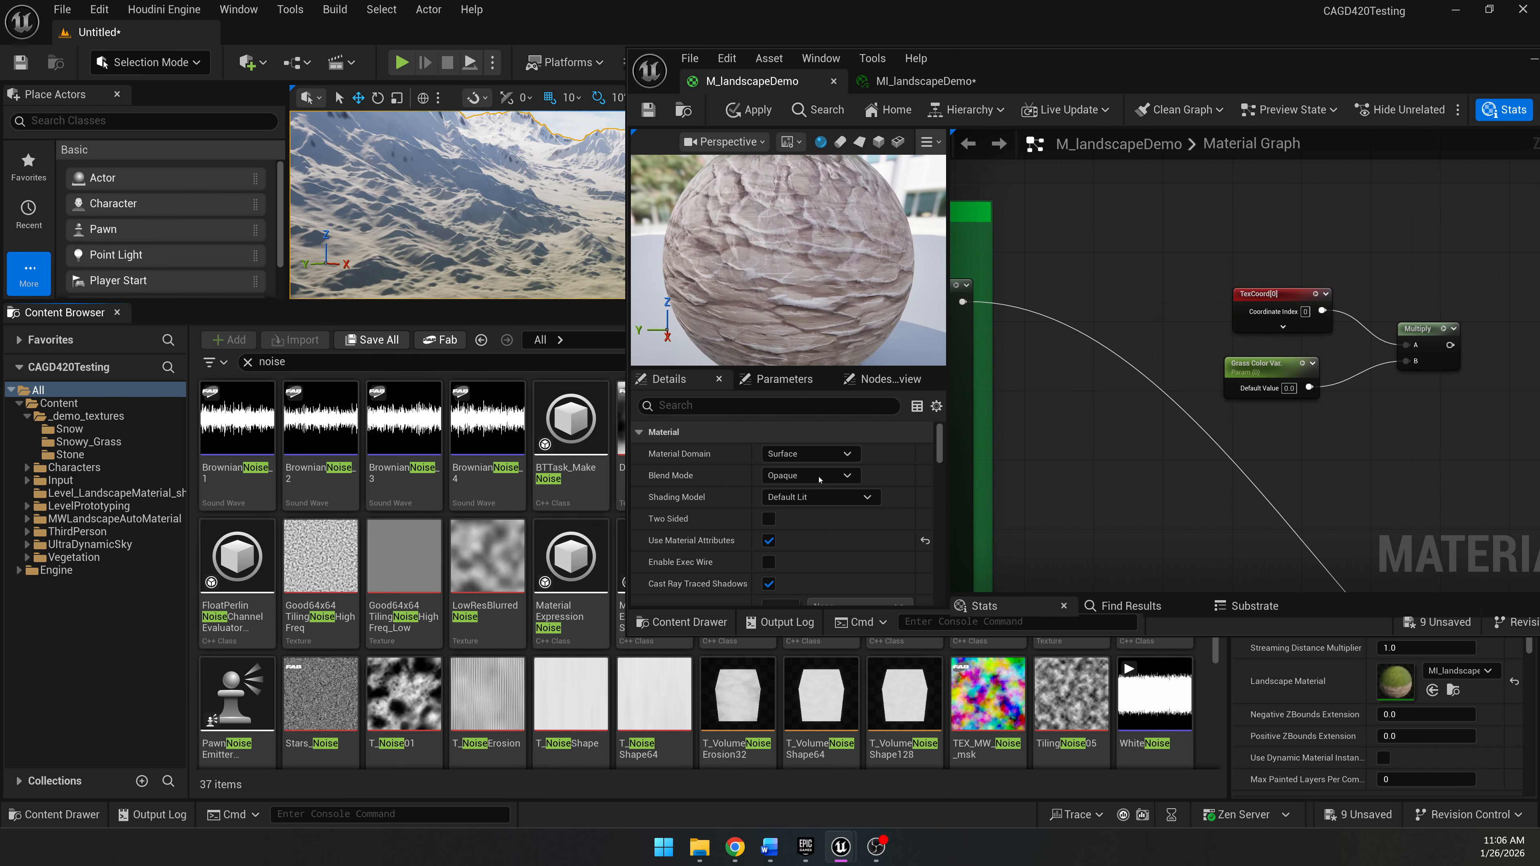
left_click_drag(375, 691, 1133, 227)
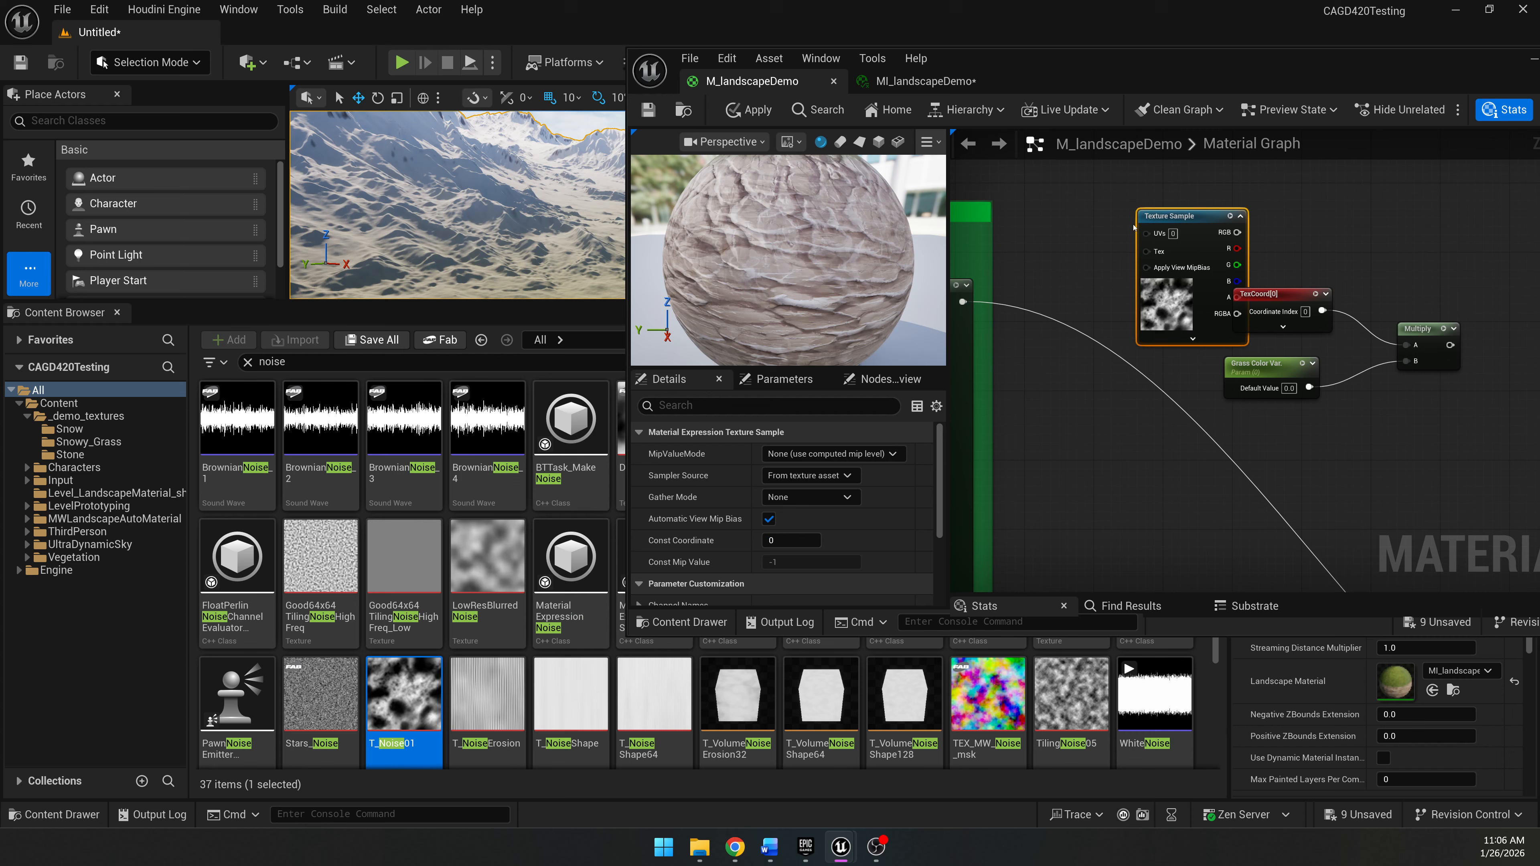
left_click(1364, 222)
Clear the noise search, shrink the Content Browser back down and return to the Content folder.
left_click(347, 360)
key("BackSpace")
left_click_drag(420, 302, 421, 546)
left_click(77, 647)
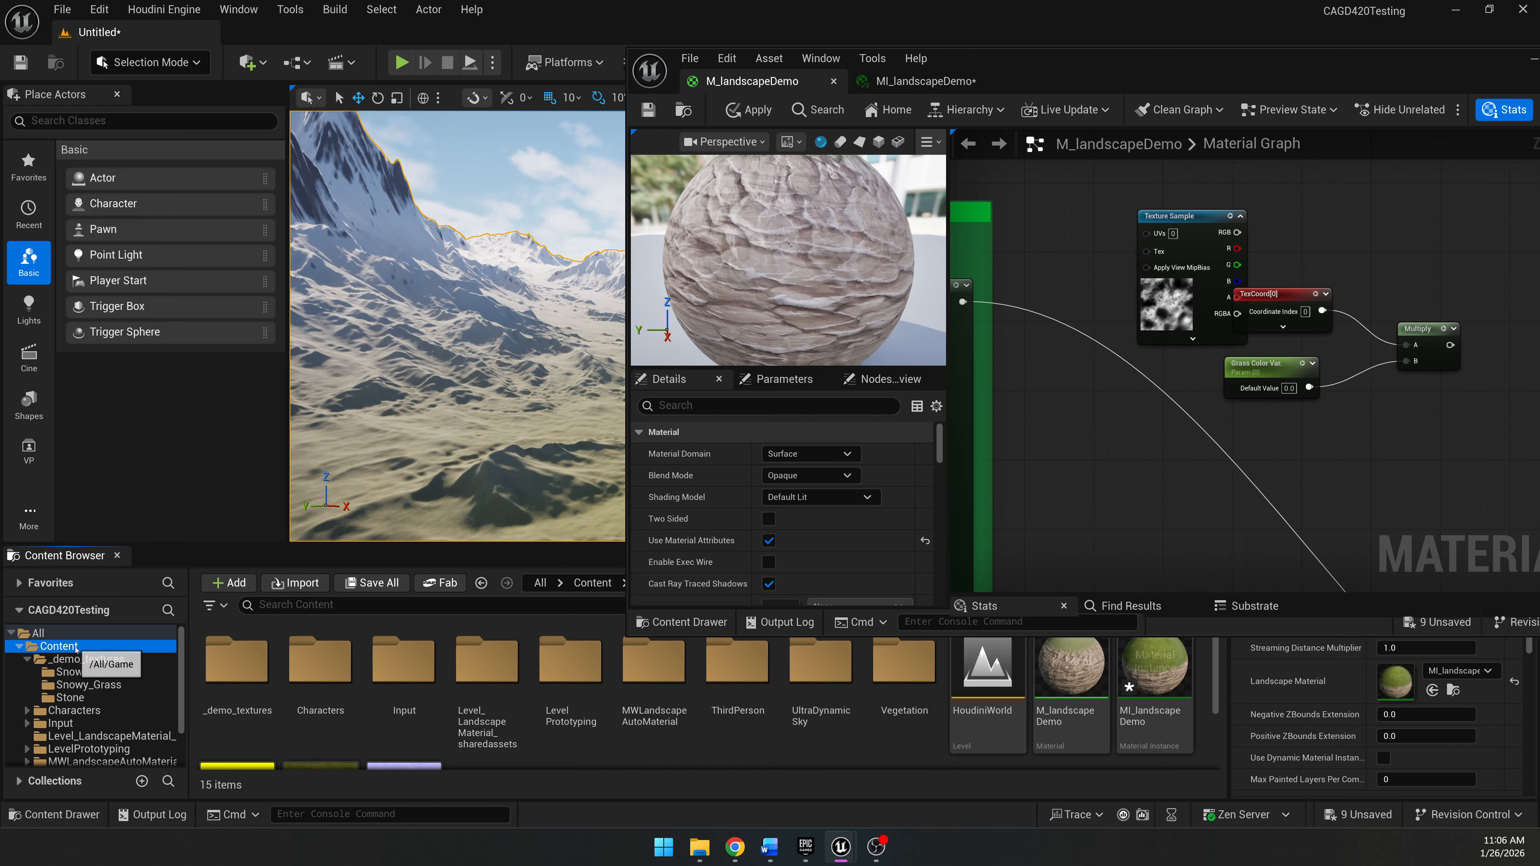
Place the noise Texture Sample beyond the Multiply node and connect the Multiply output to its UVs input.
left_click_drag(1031, 86, 617, 107)
left_click_drag(752, 237, 1149, 289)
right_click_drag(875, 264, 552, 280)
scroll(797, 361, "up", 2)
left_click_drag(846, 298, 824, 331)
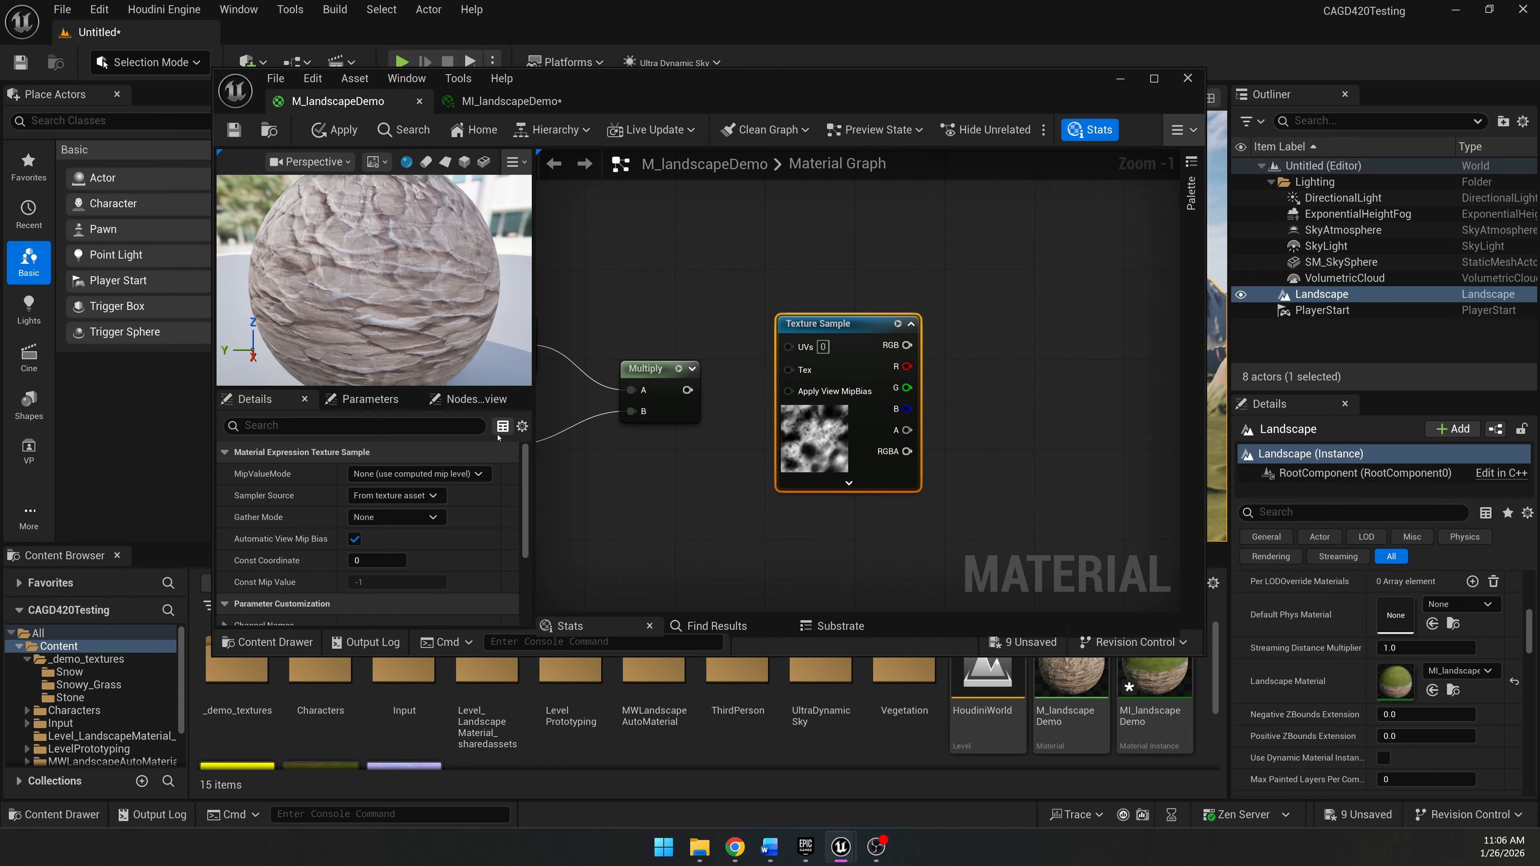
left_click_drag(685, 391, 817, 370)
left_click(789, 271)
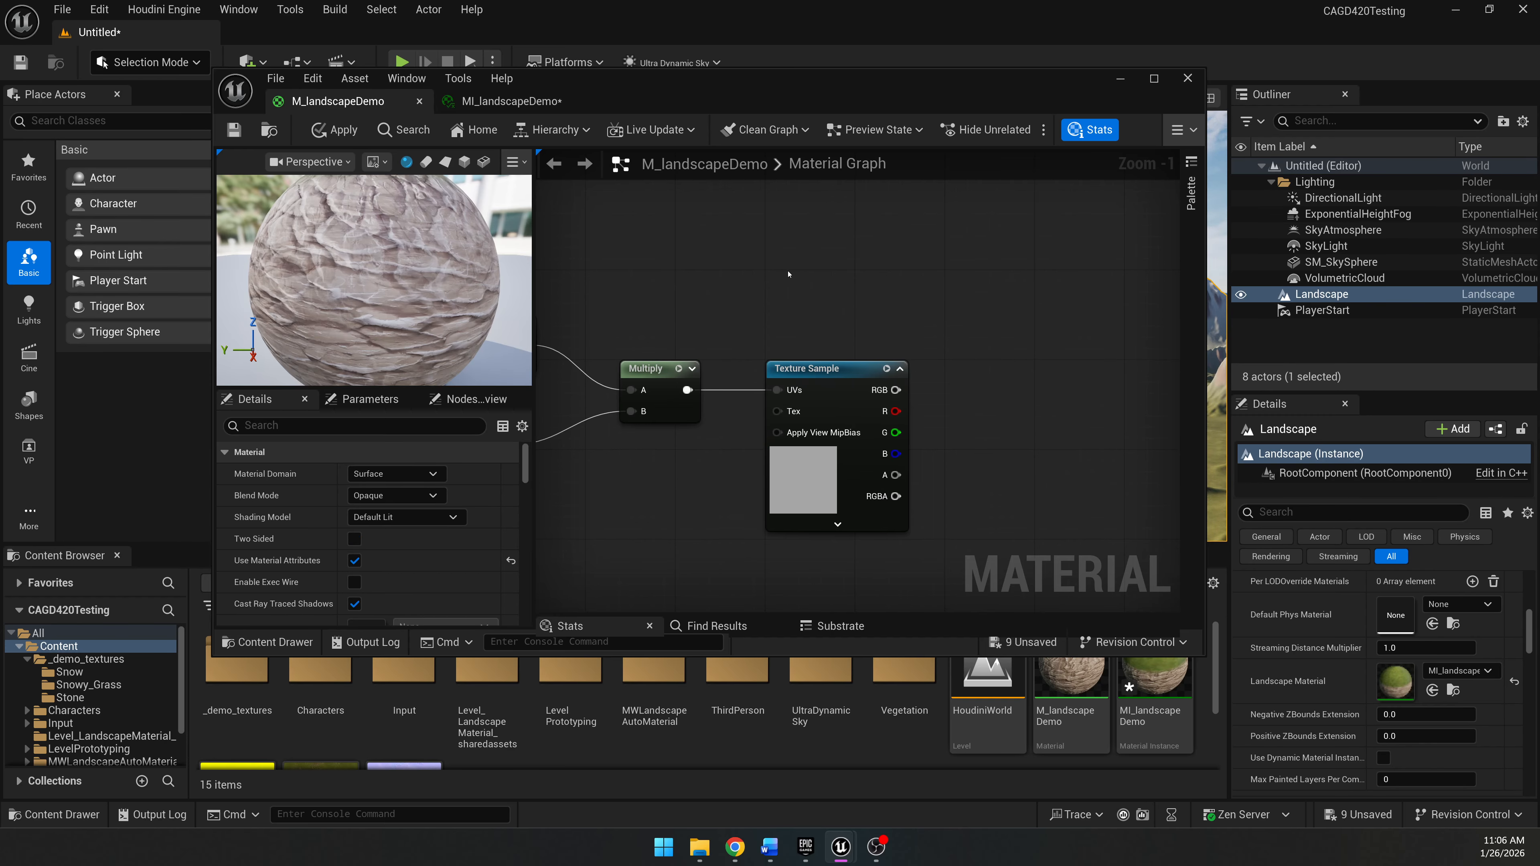
Add a Constant3Vector node and place it above the TexCoord node.
scroll(789, 272, "down", 1)
right_click_drag(789, 271, 888, 293)
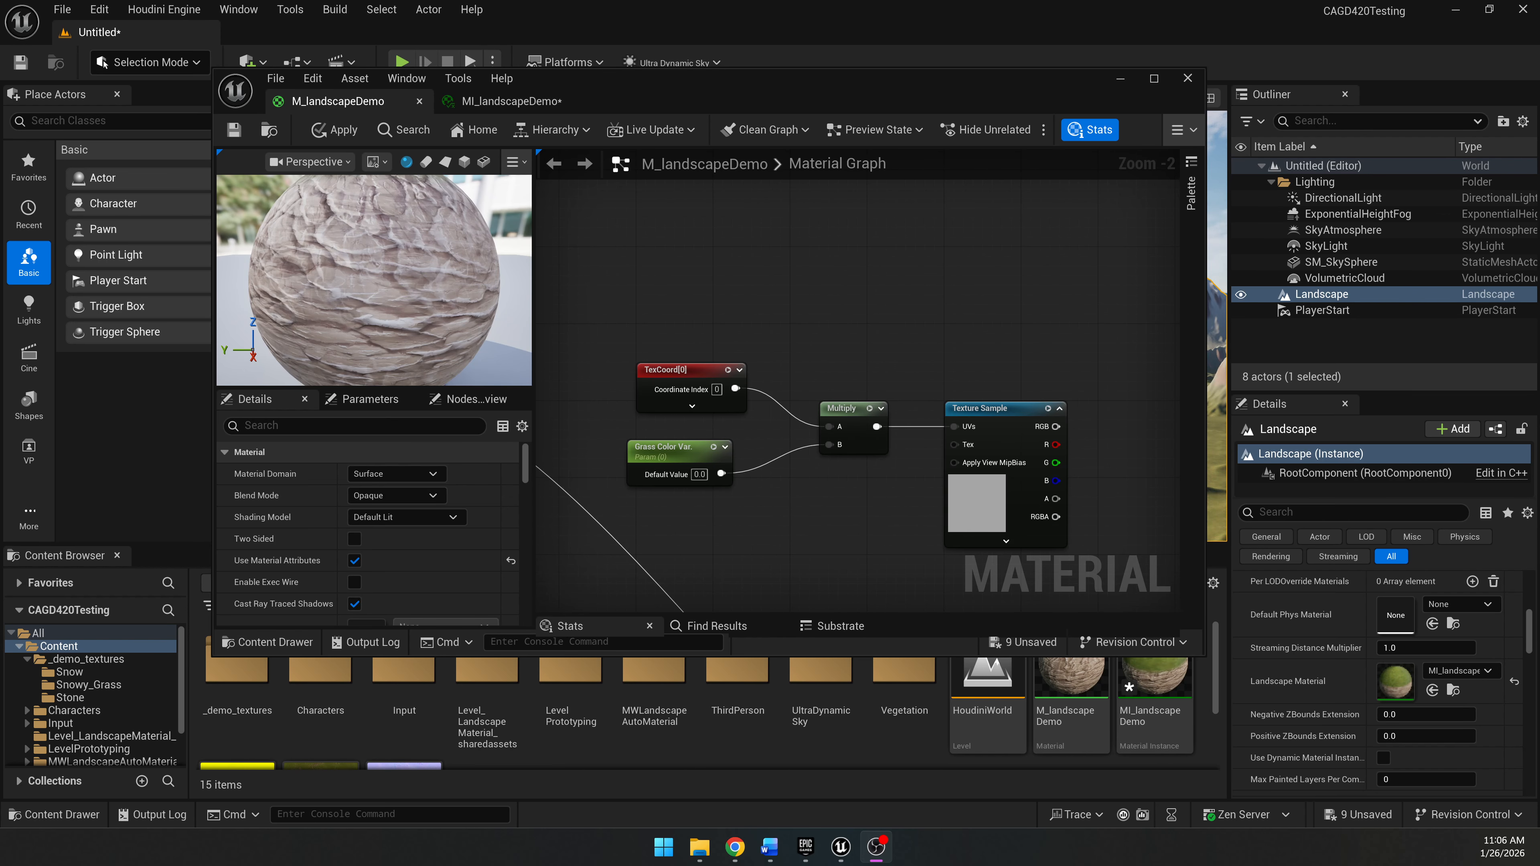
left_click(746, 272)
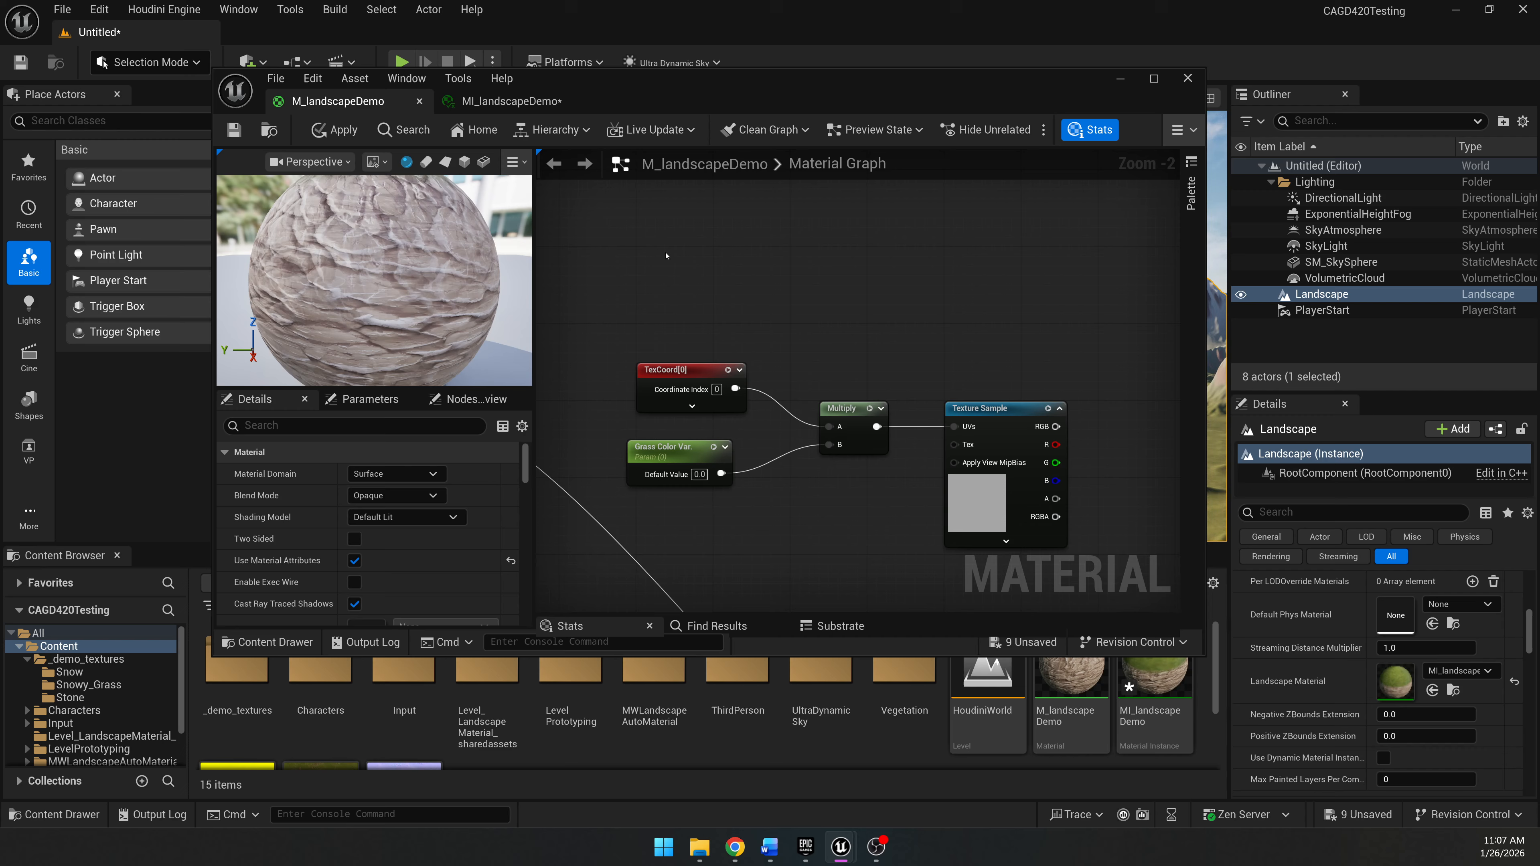
right_click(683, 265)
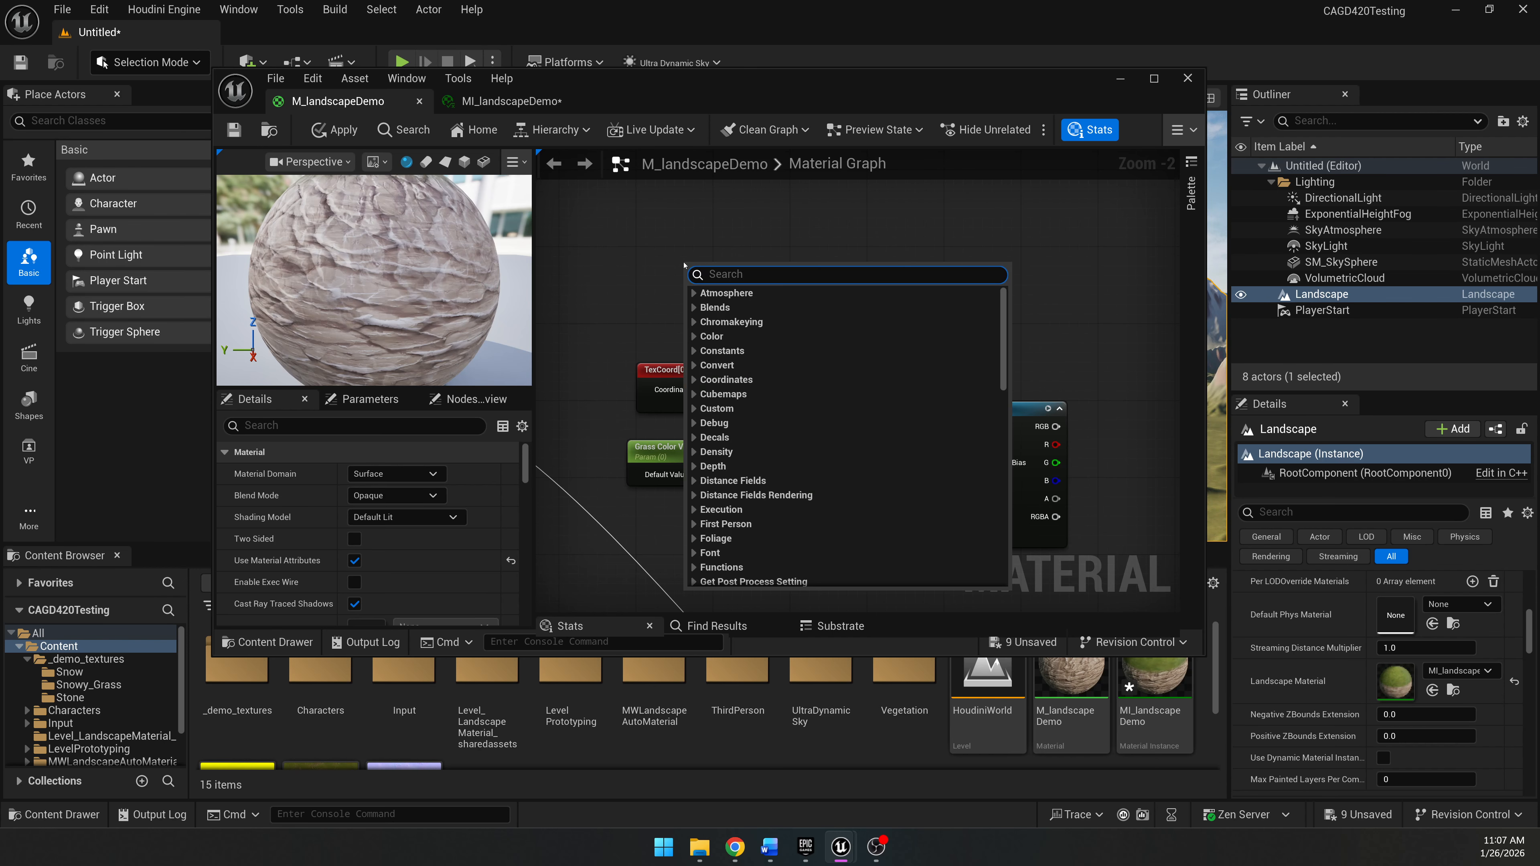
type("con")
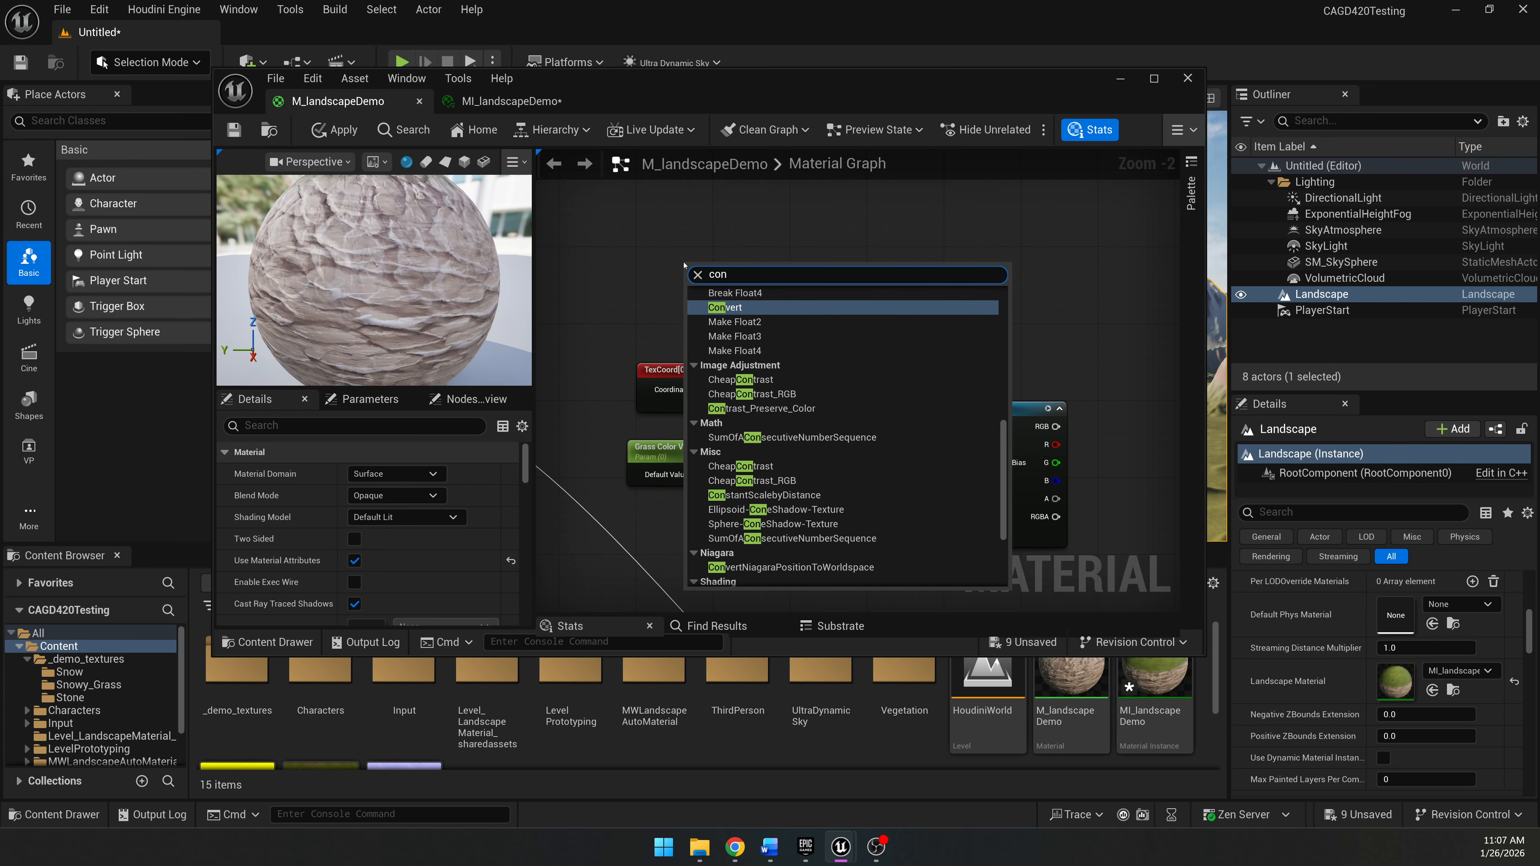
type("stant")
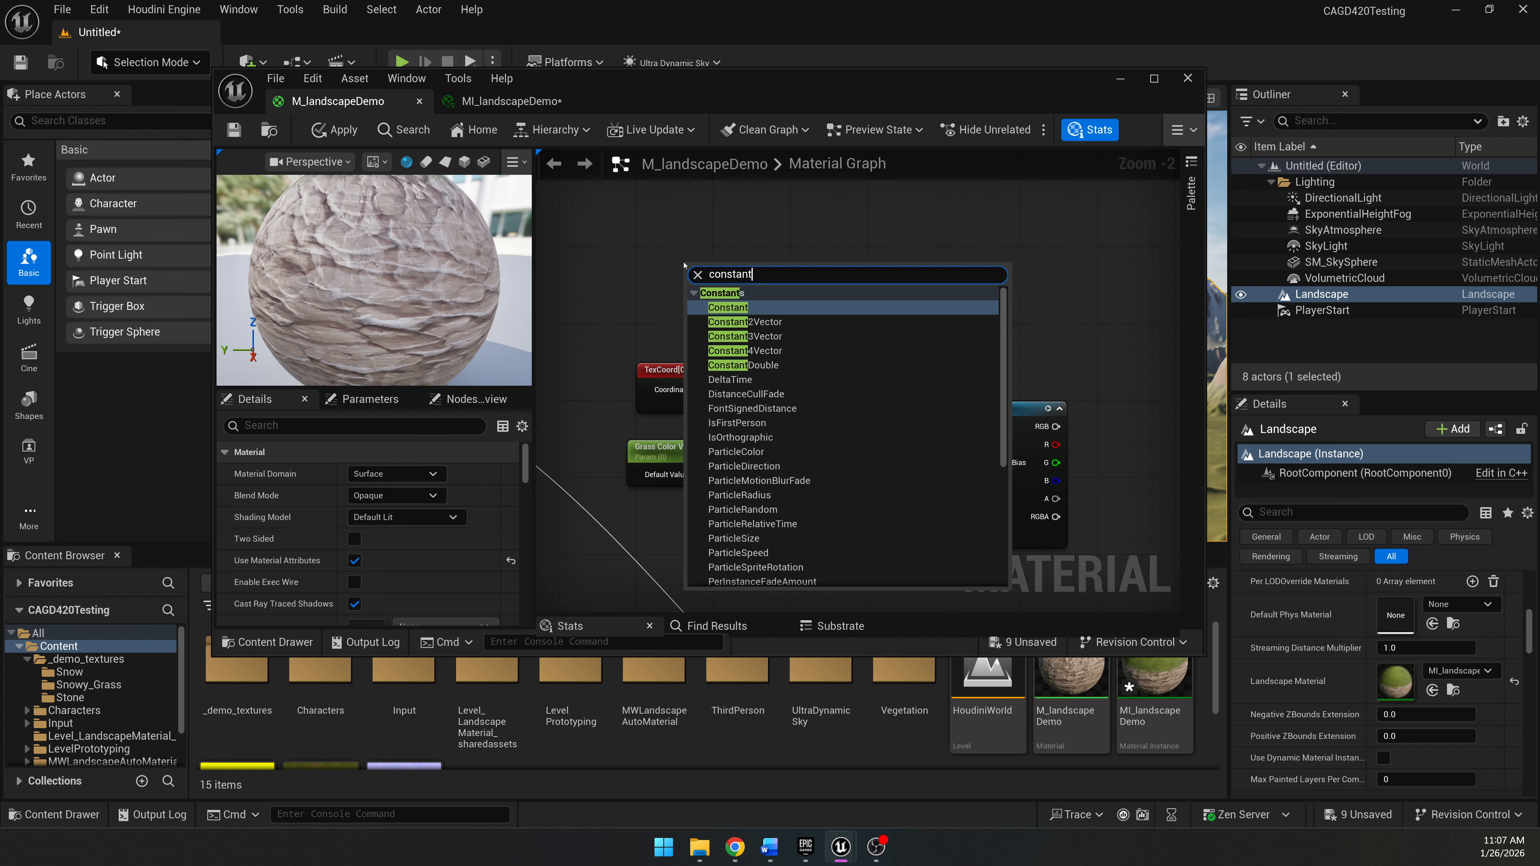
key("Down")
key("Down")
key("Return")
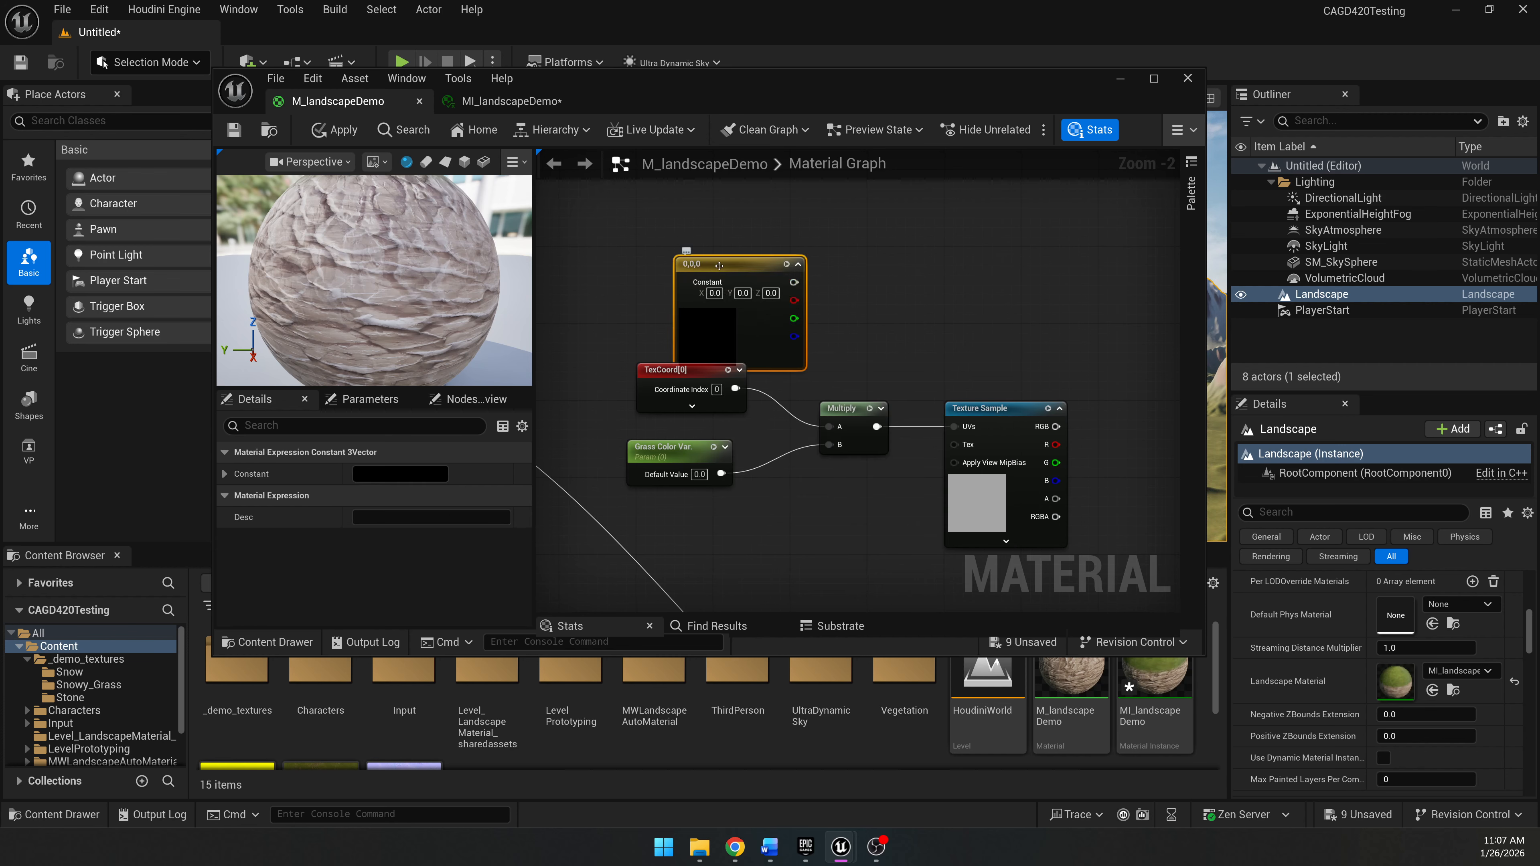
left_click_drag(715, 268, 683, 220)
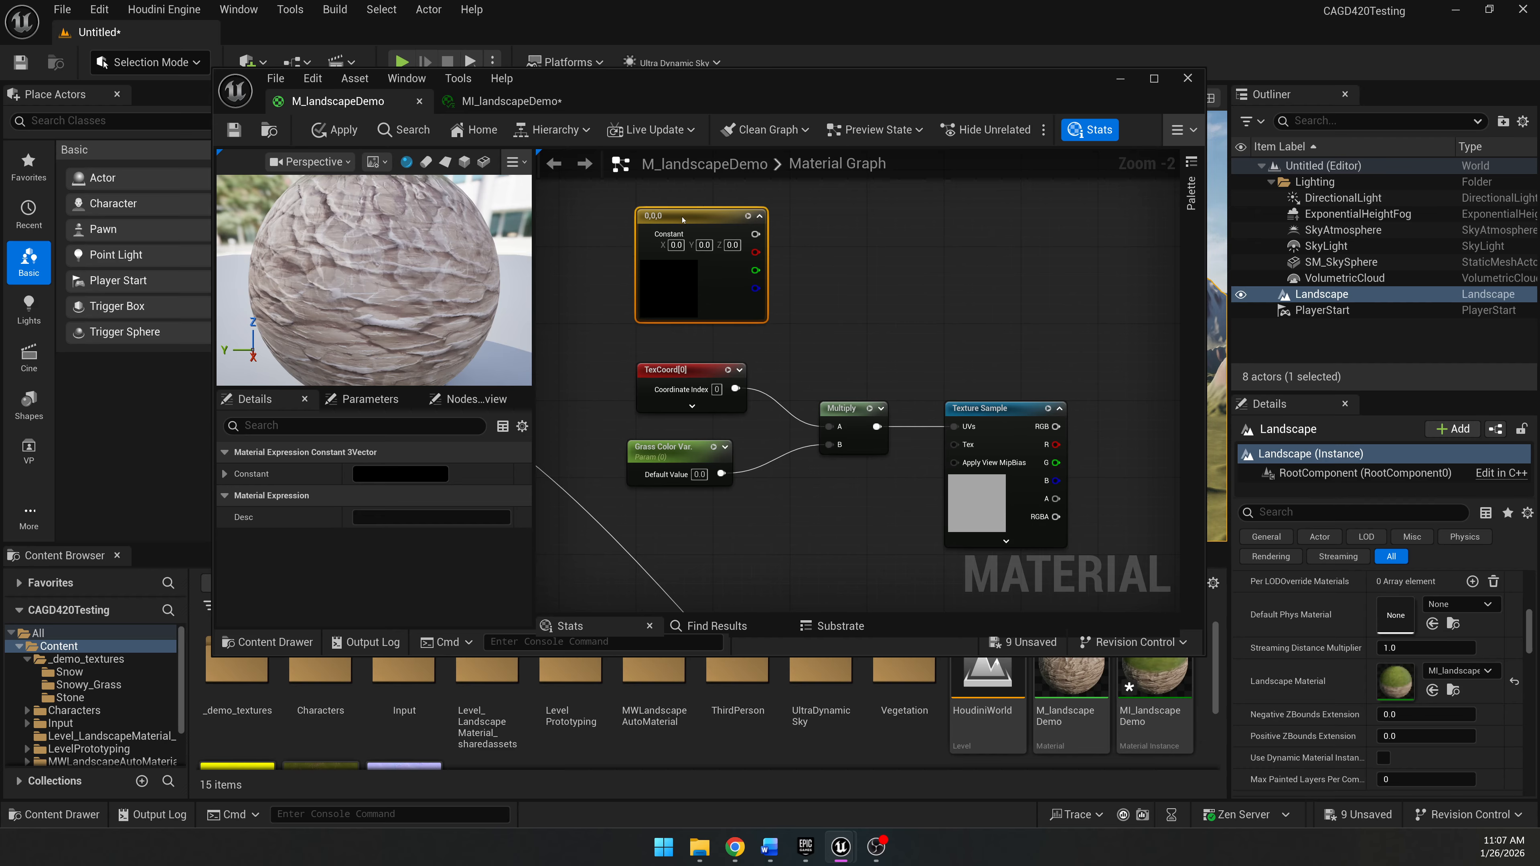
Check the existing parameters in MI_landscapeDemo, then convert the Constant3Vector node in M_landscapeDemo to a parameter.
left_click(851, 237)
left_click(694, 216)
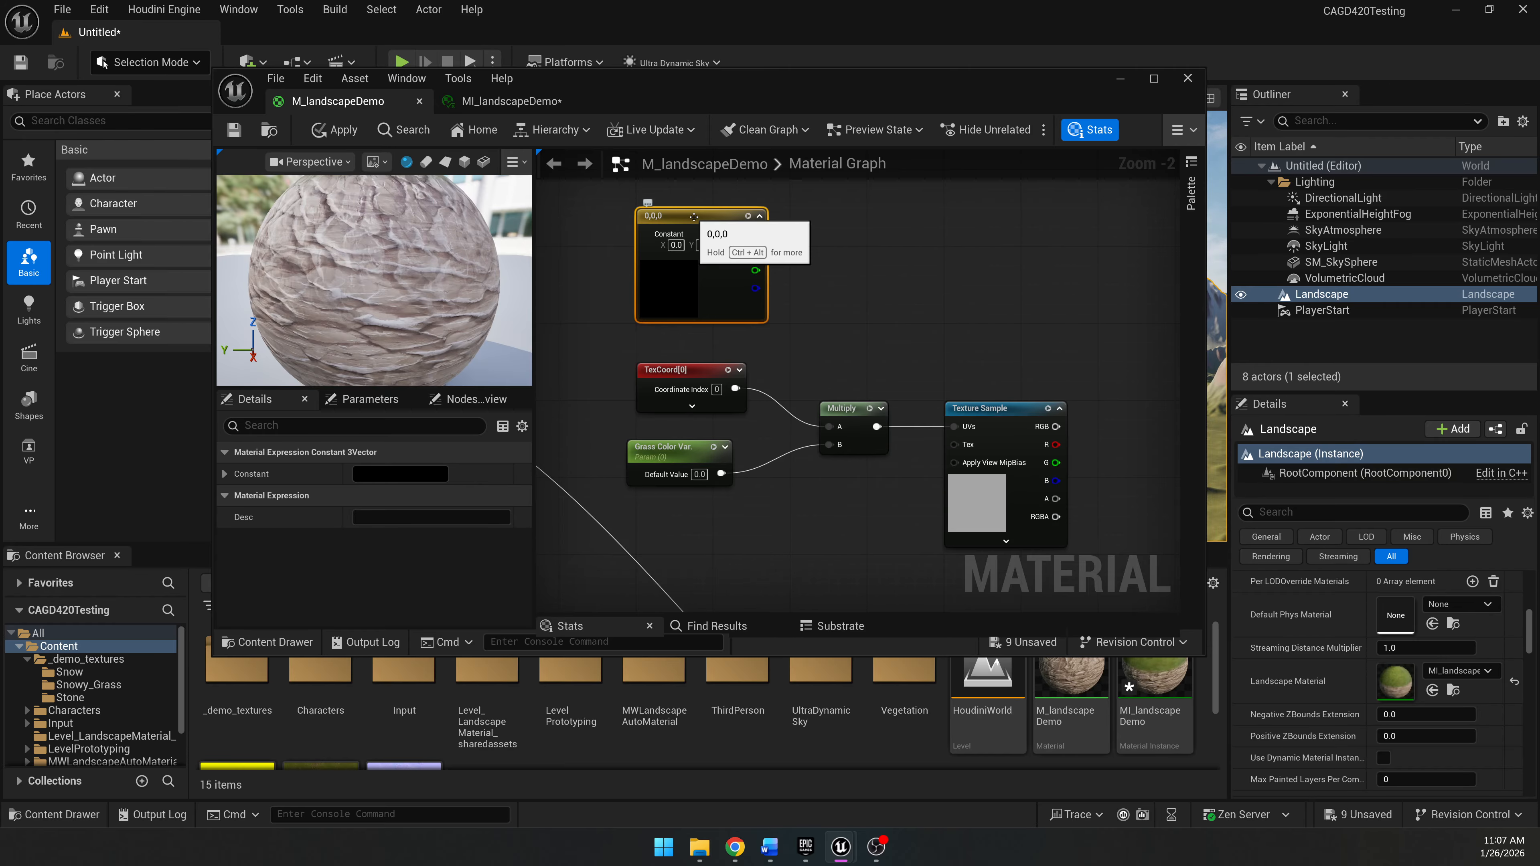
scroll(815, 379, "down", 7)
scroll(816, 367, "up", 6)
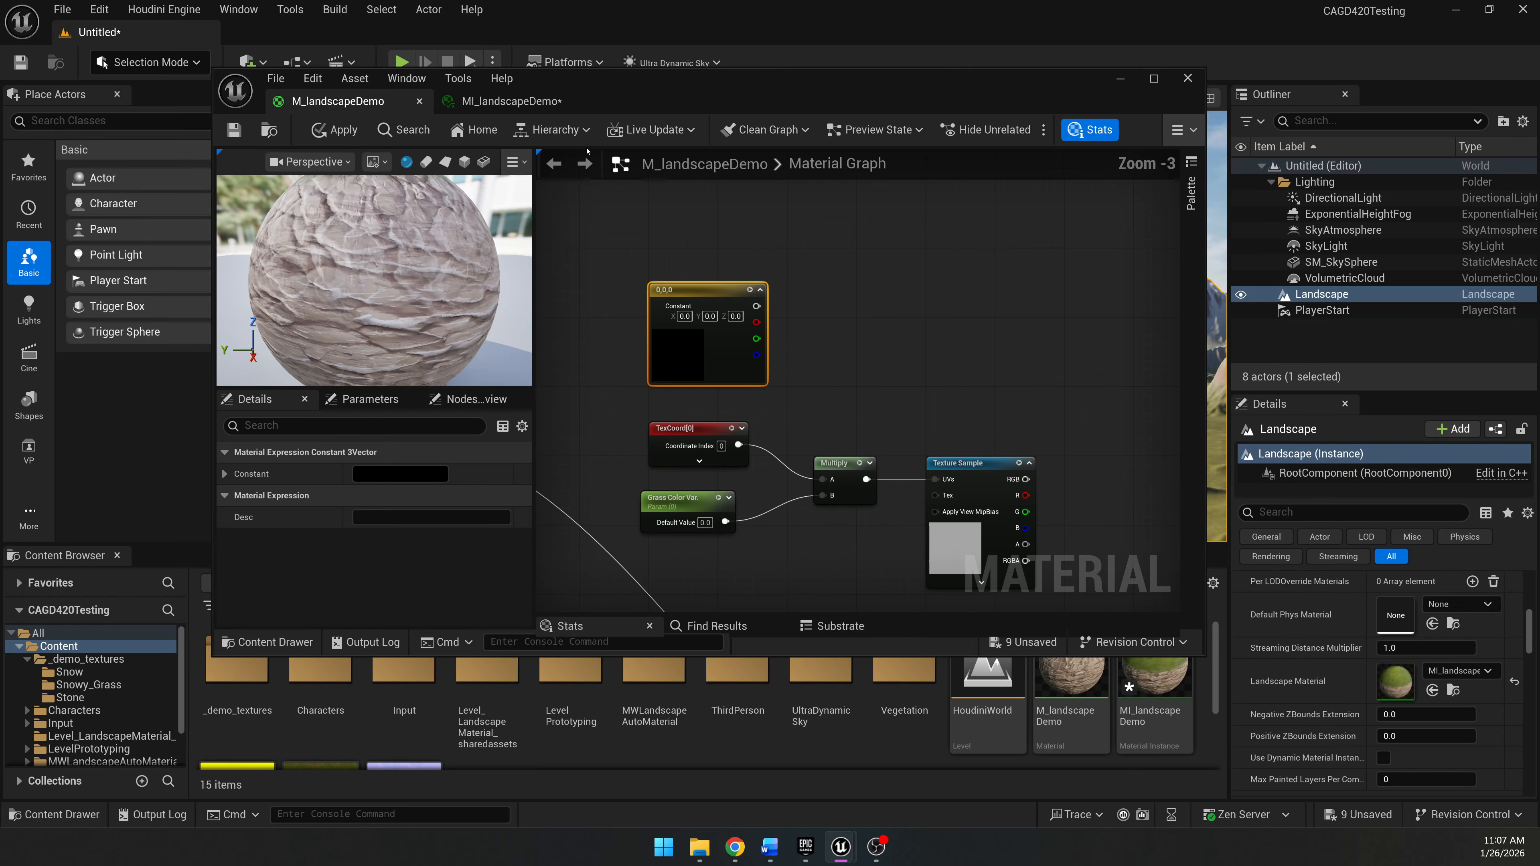
left_click(536, 107)
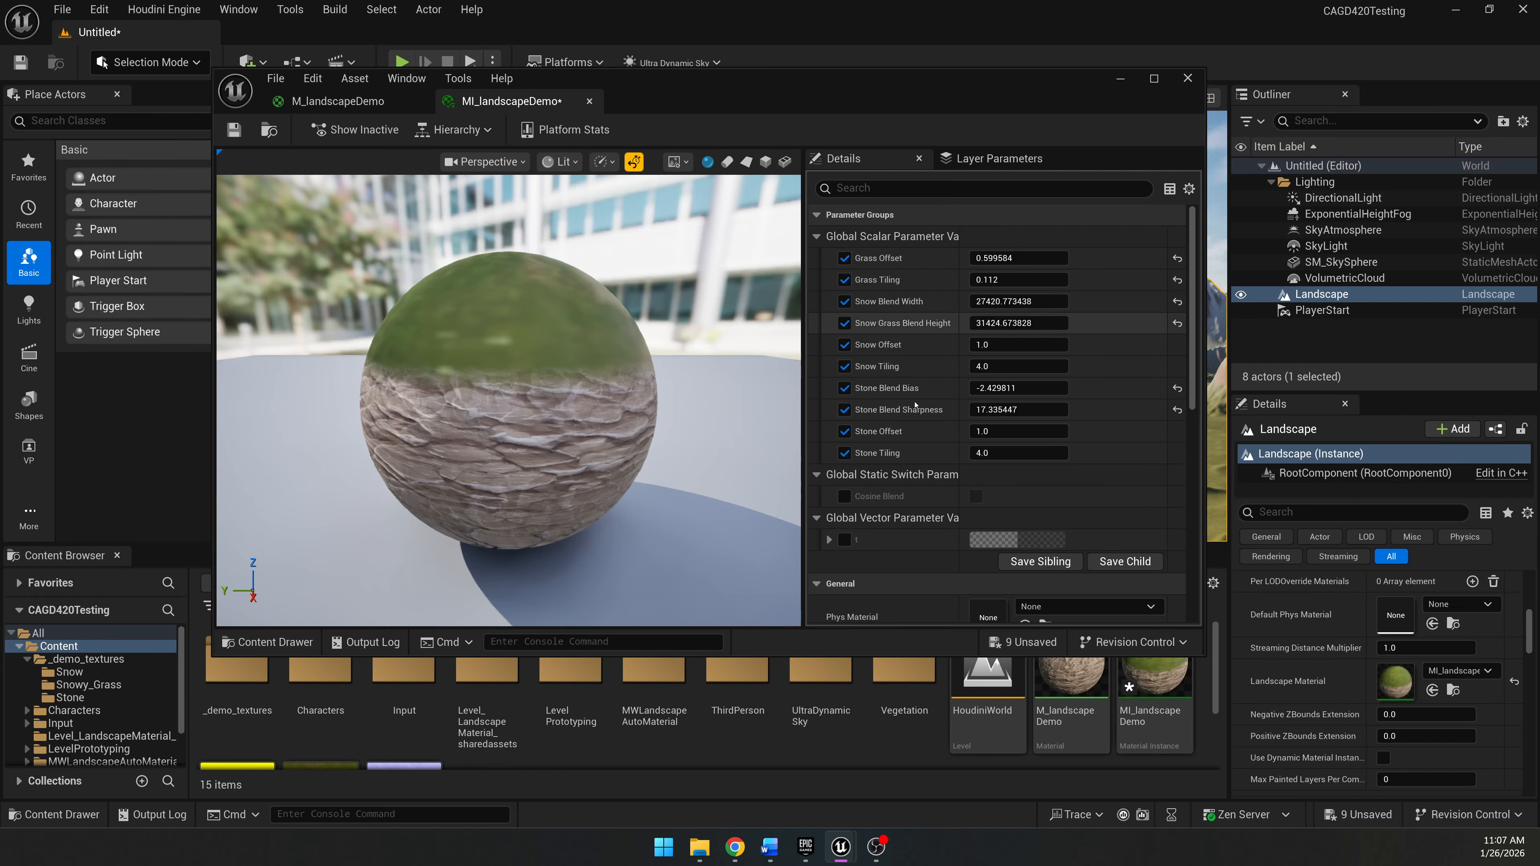
left_click(338, 100)
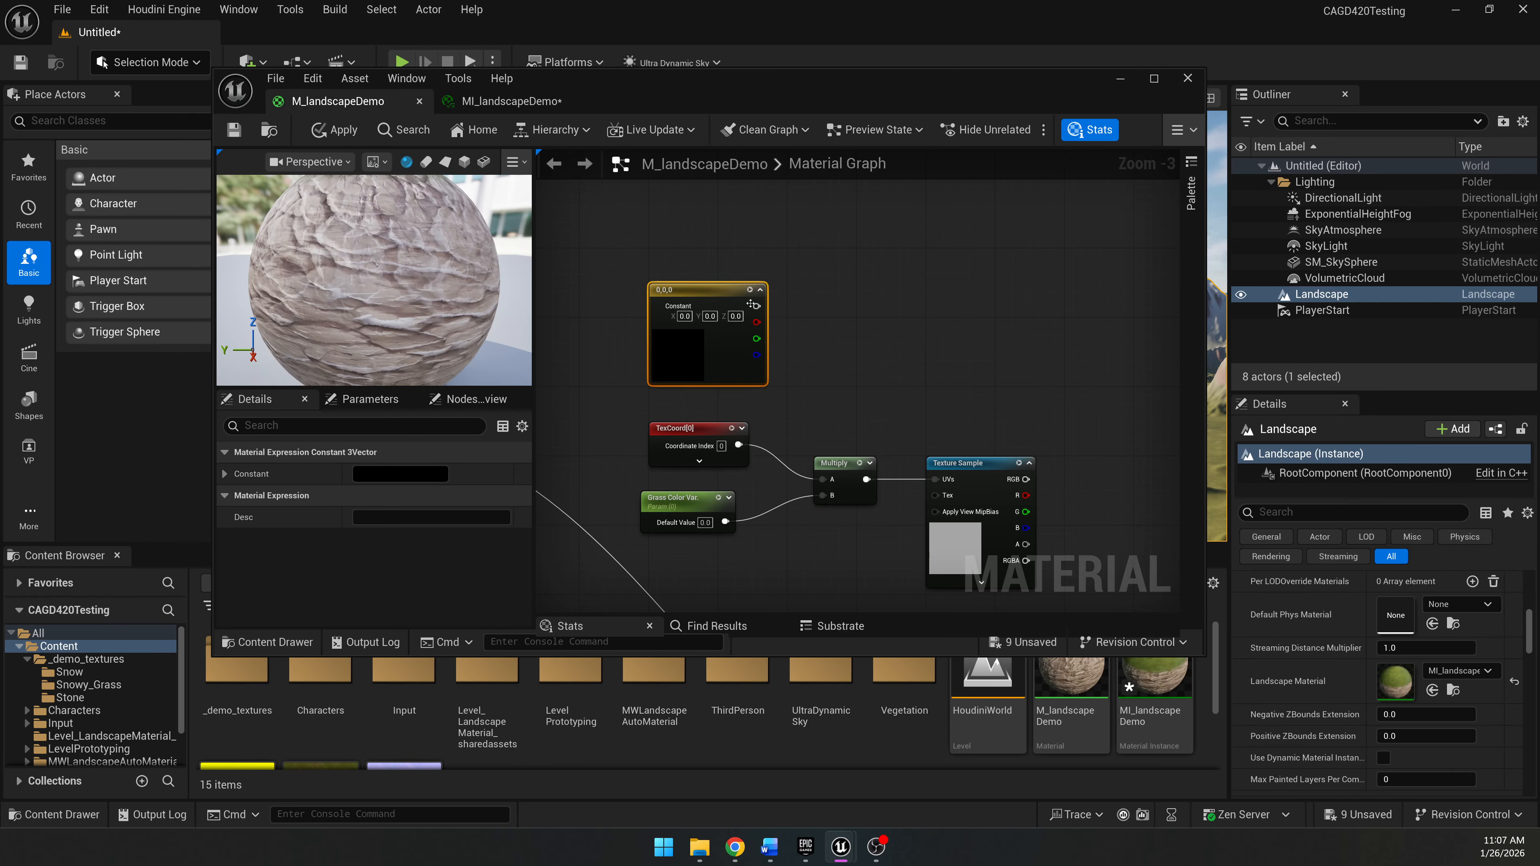
scroll(708, 292, "up", 2)
right_click(703, 269)
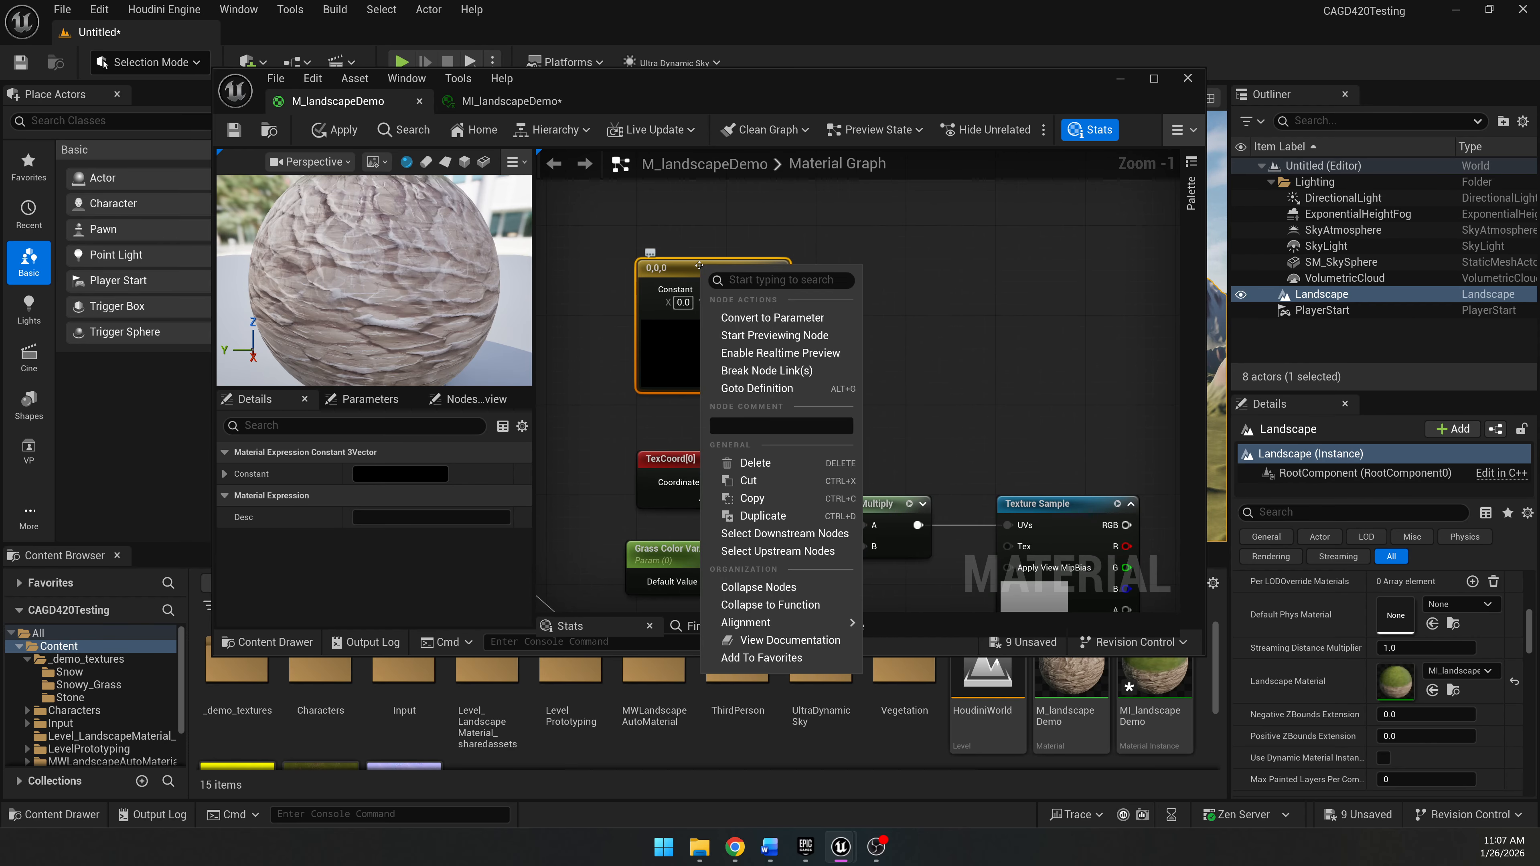
left_click(755, 316)
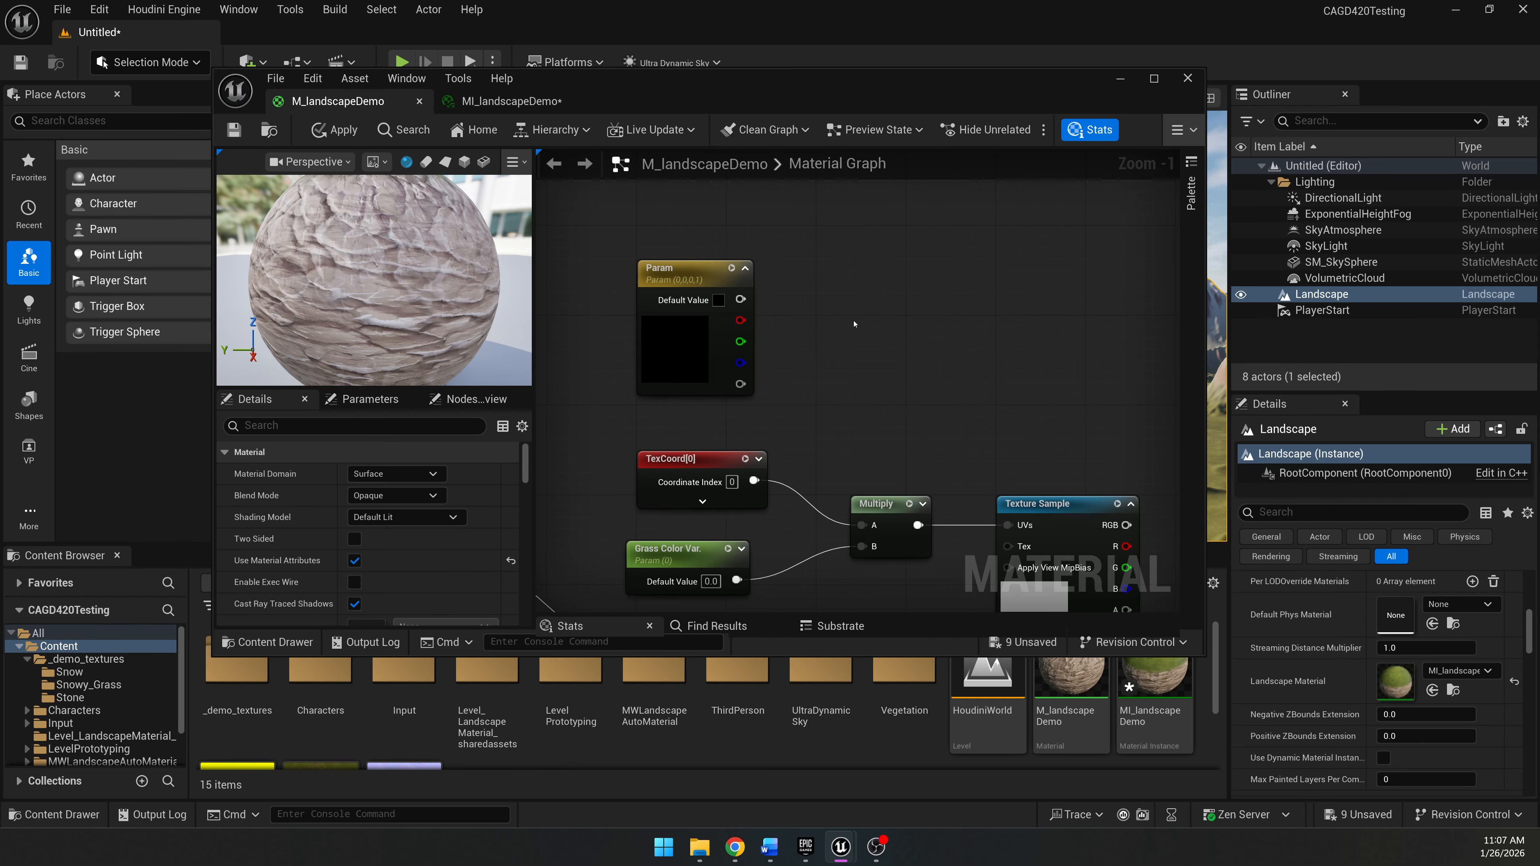
Name the new vector parameter Color Variation.
left_click(698, 279)
left_click(421, 472)
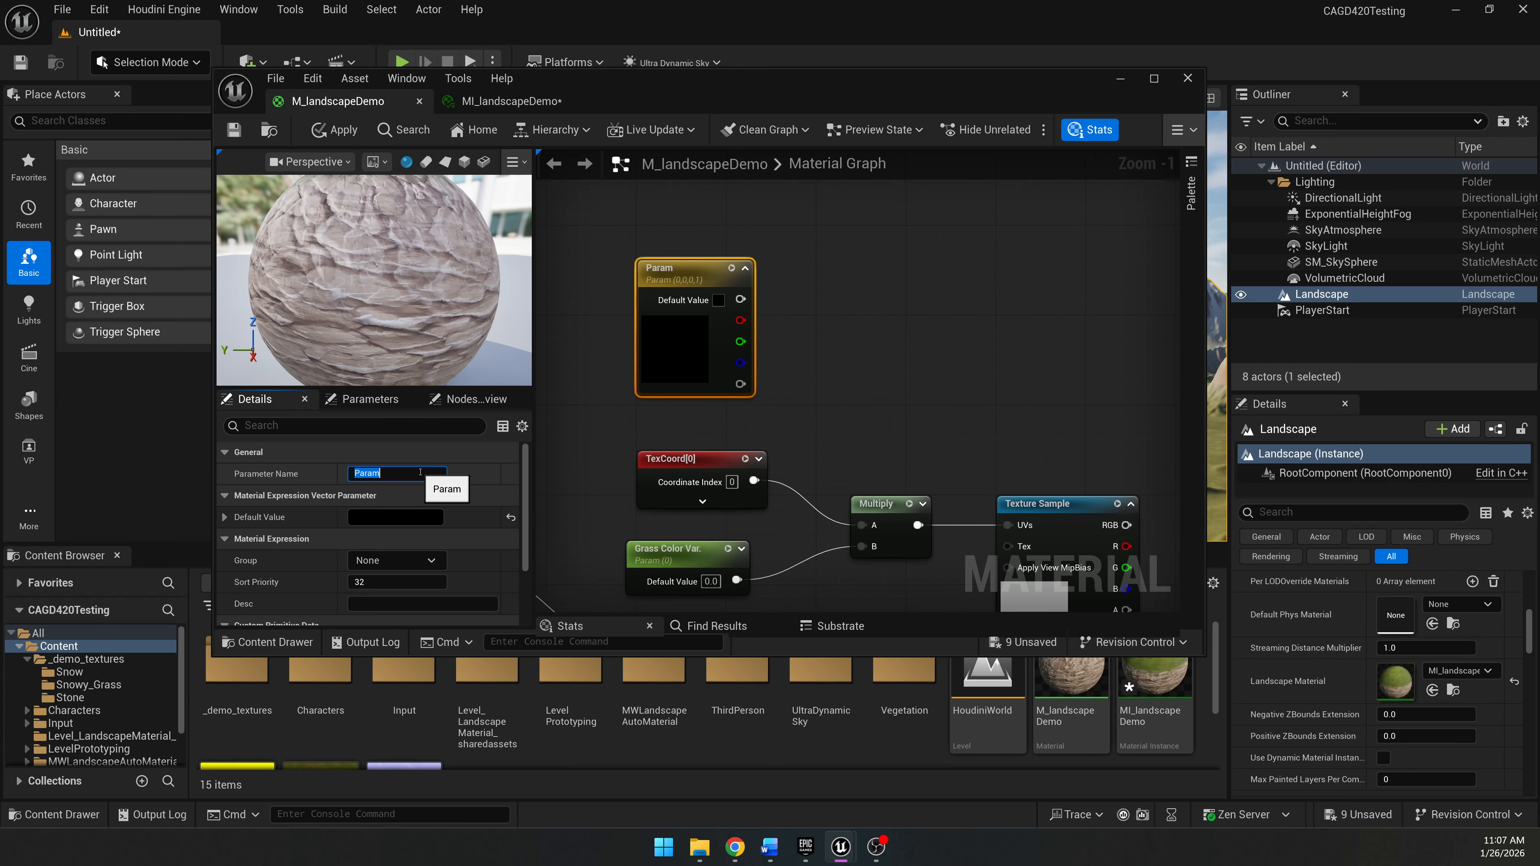
type("Color Variation")
key("Return")
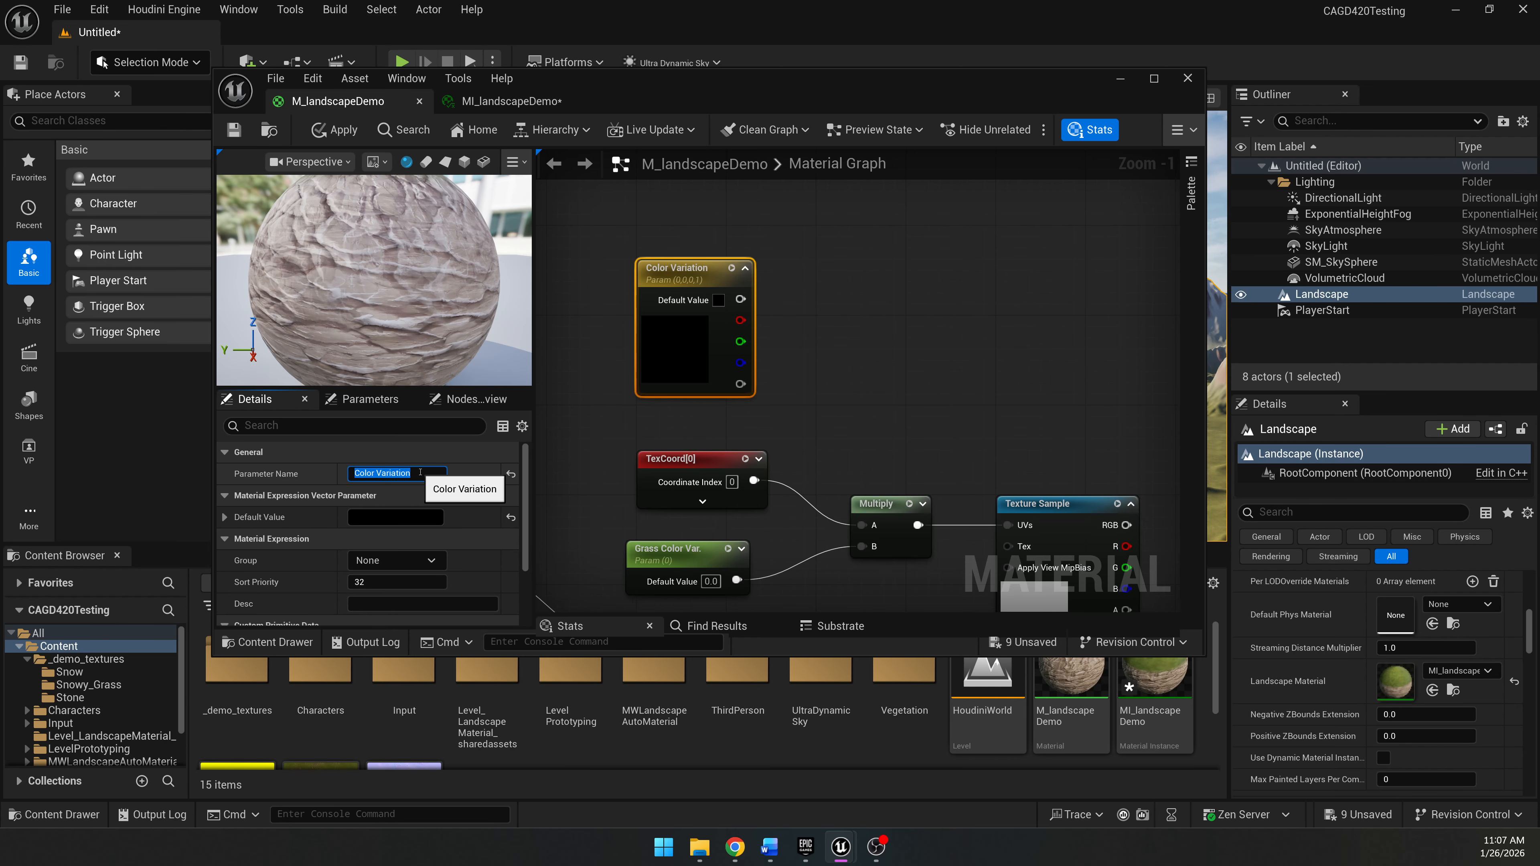
Set the Color Variation parameter's default color to white and move the TexCoord node closer above Grass Color Var.
left_click(683, 353)
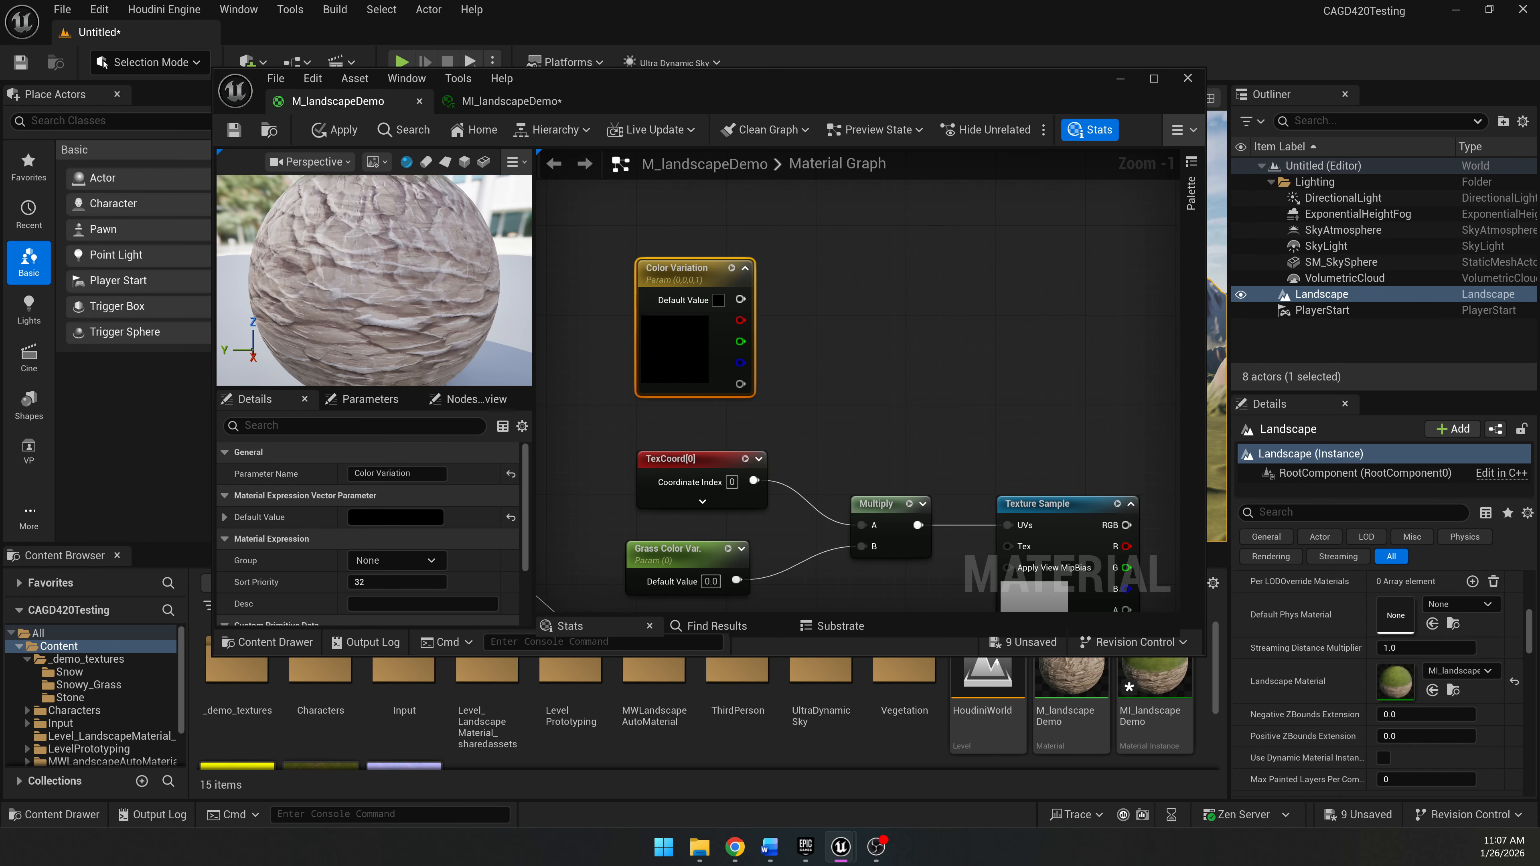
double_click(683, 353)
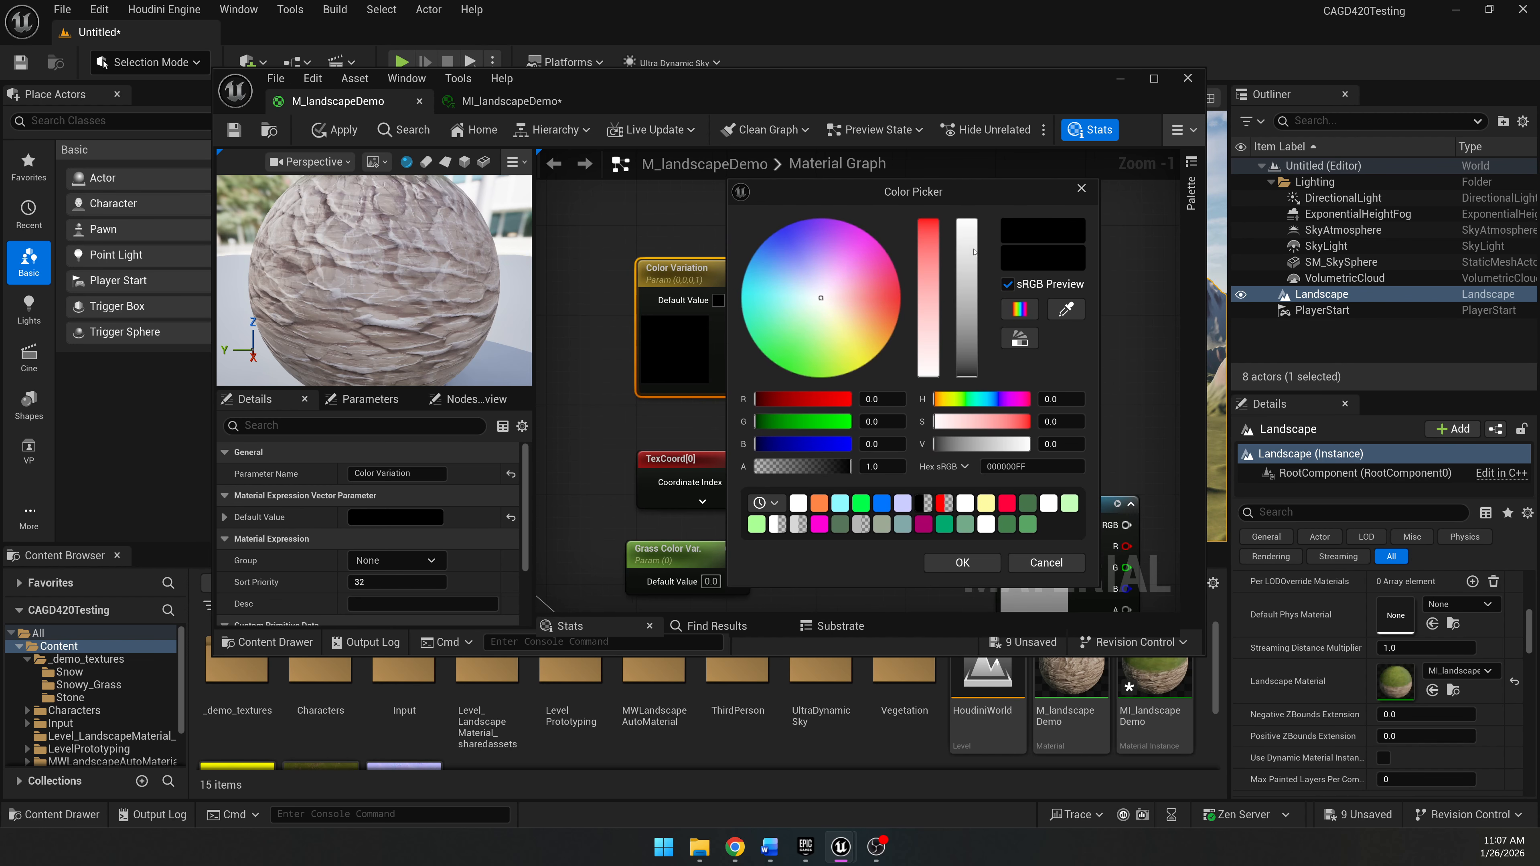
left_click_drag(958, 249, 964, 213)
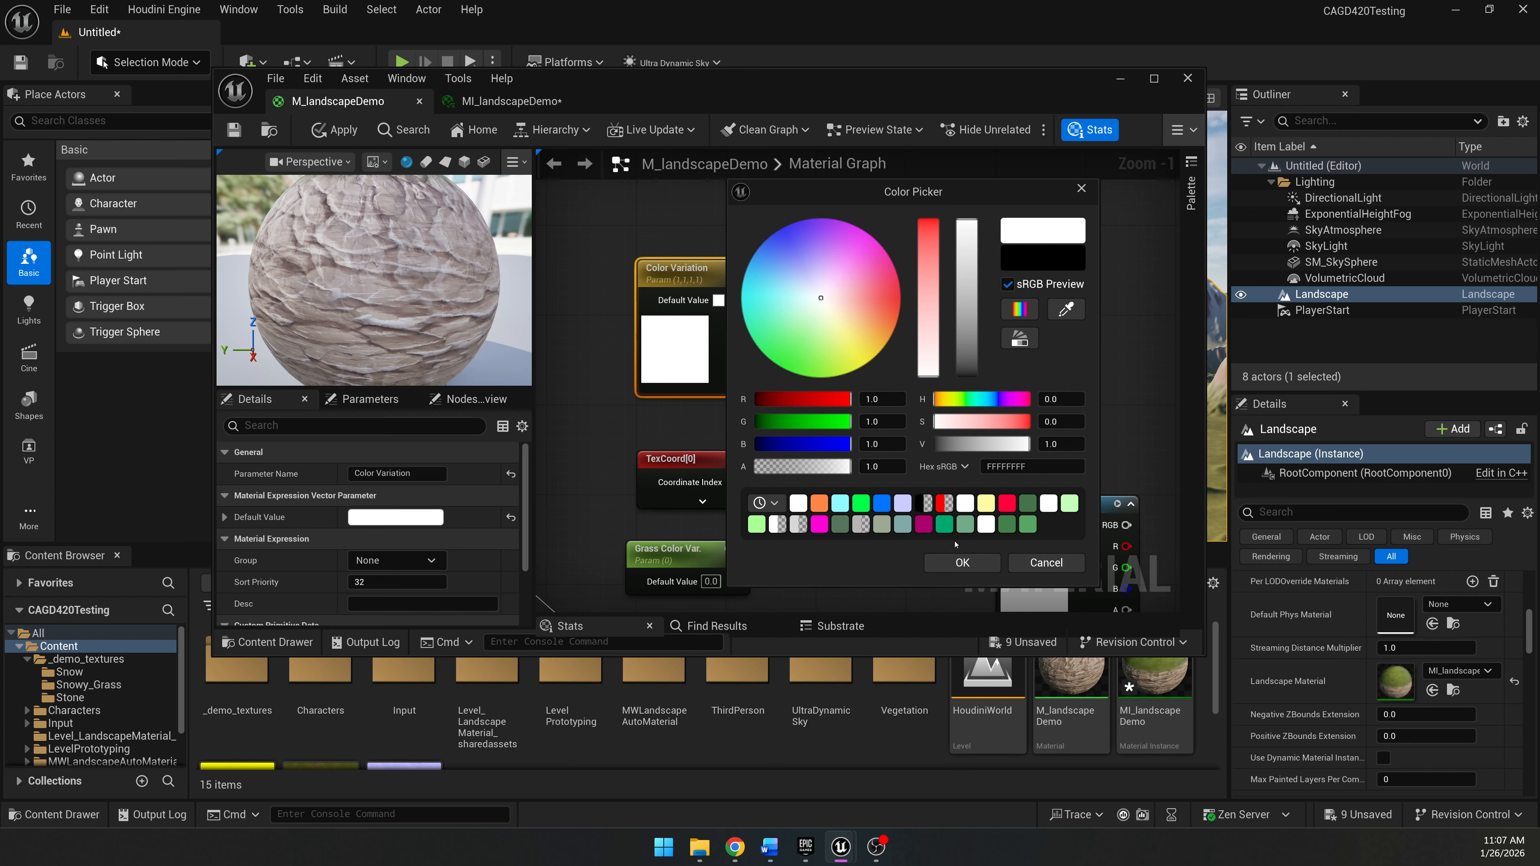
left_click(962, 563)
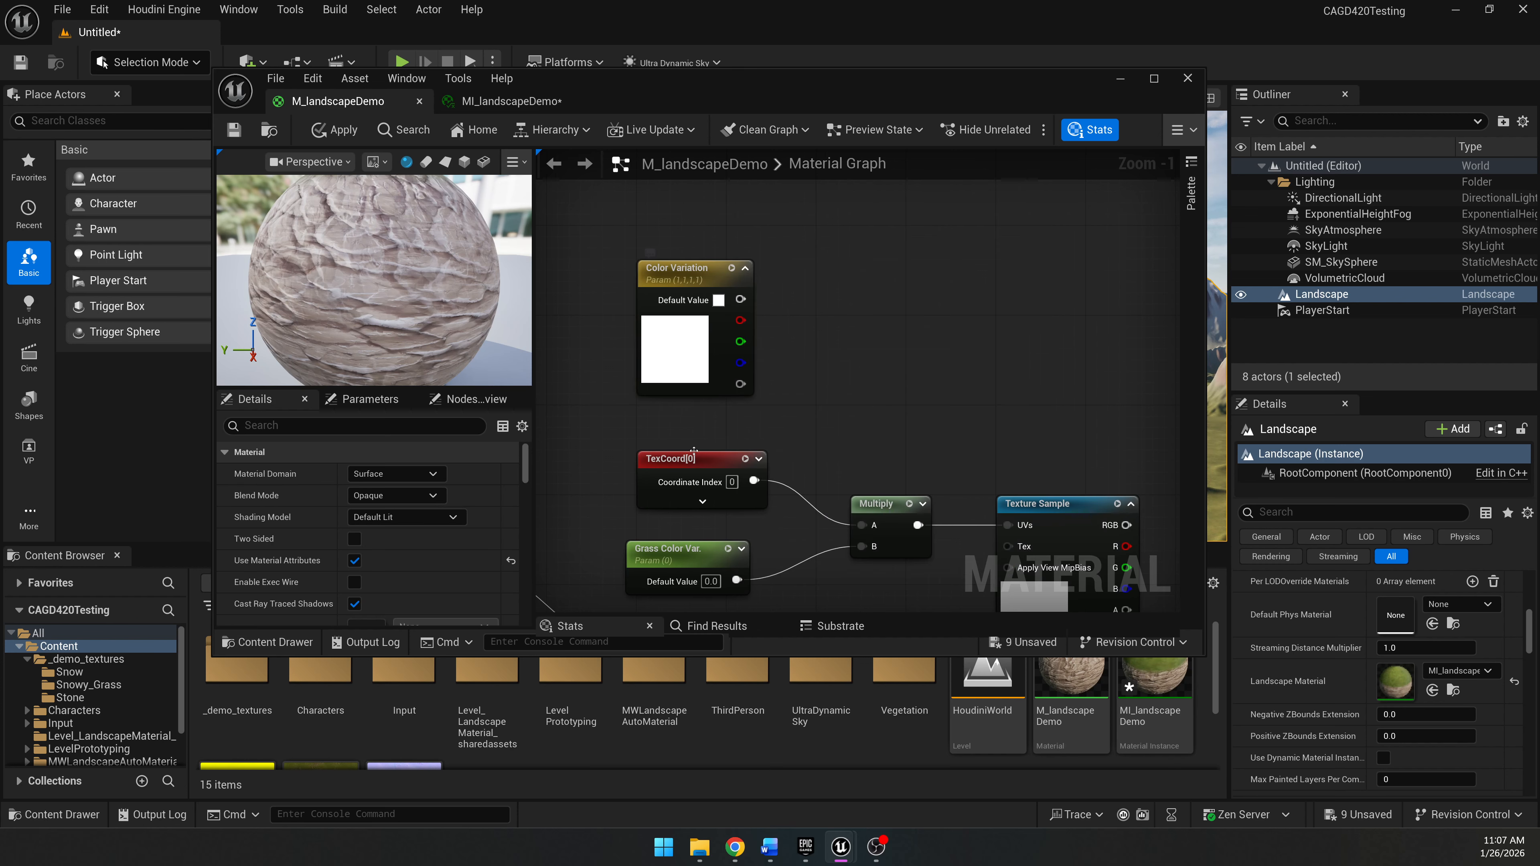
left_click_drag(672, 460, 661, 472)
left_click(835, 432)
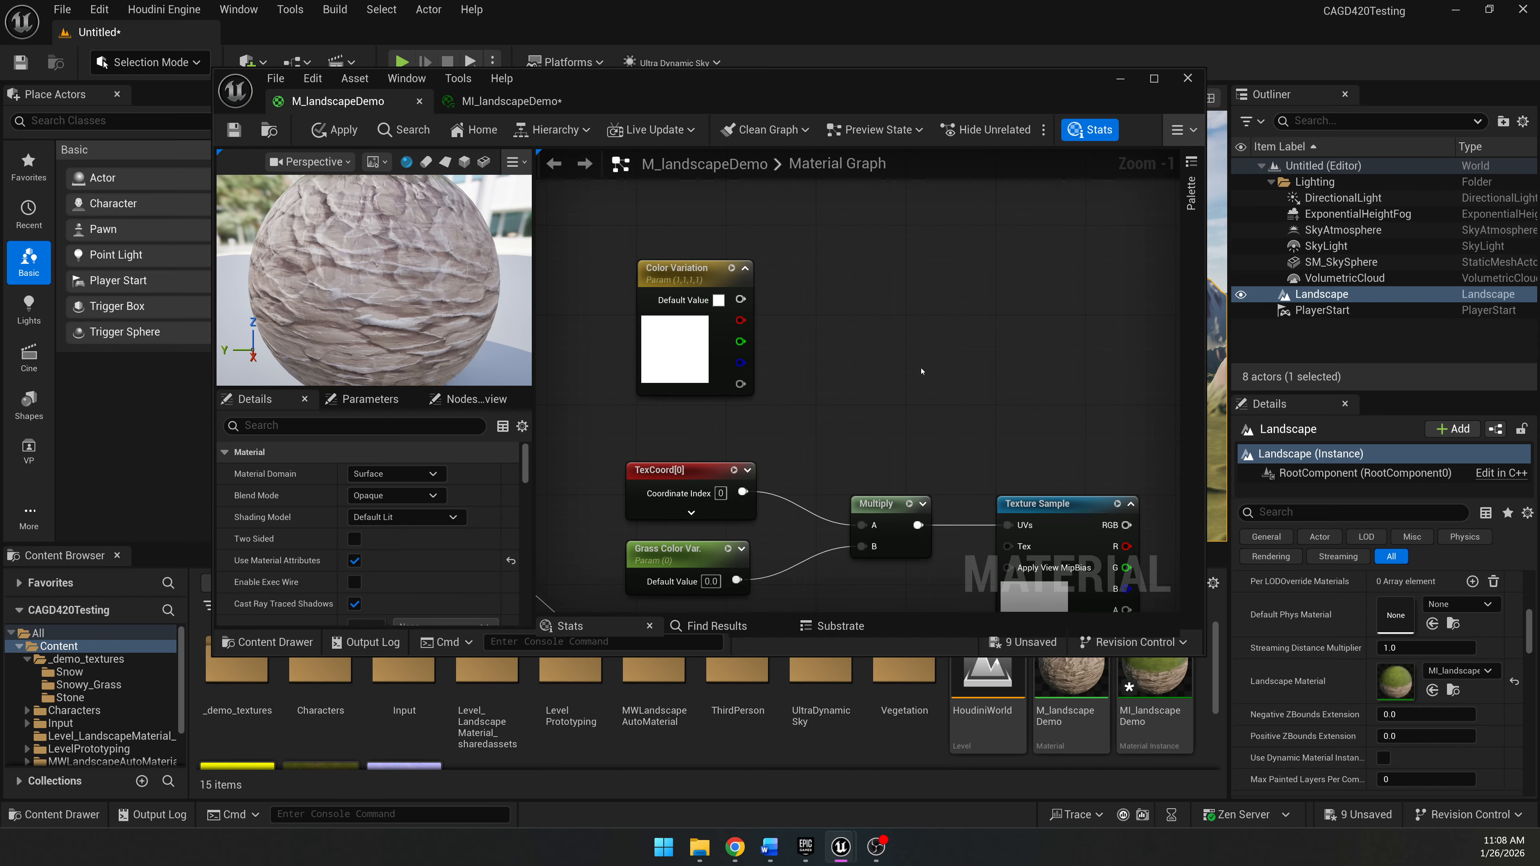
Add a second Multiply node above the Texture Sample and connect the Color Variation output to its A input.
right_click(912, 358)
type("multiply")
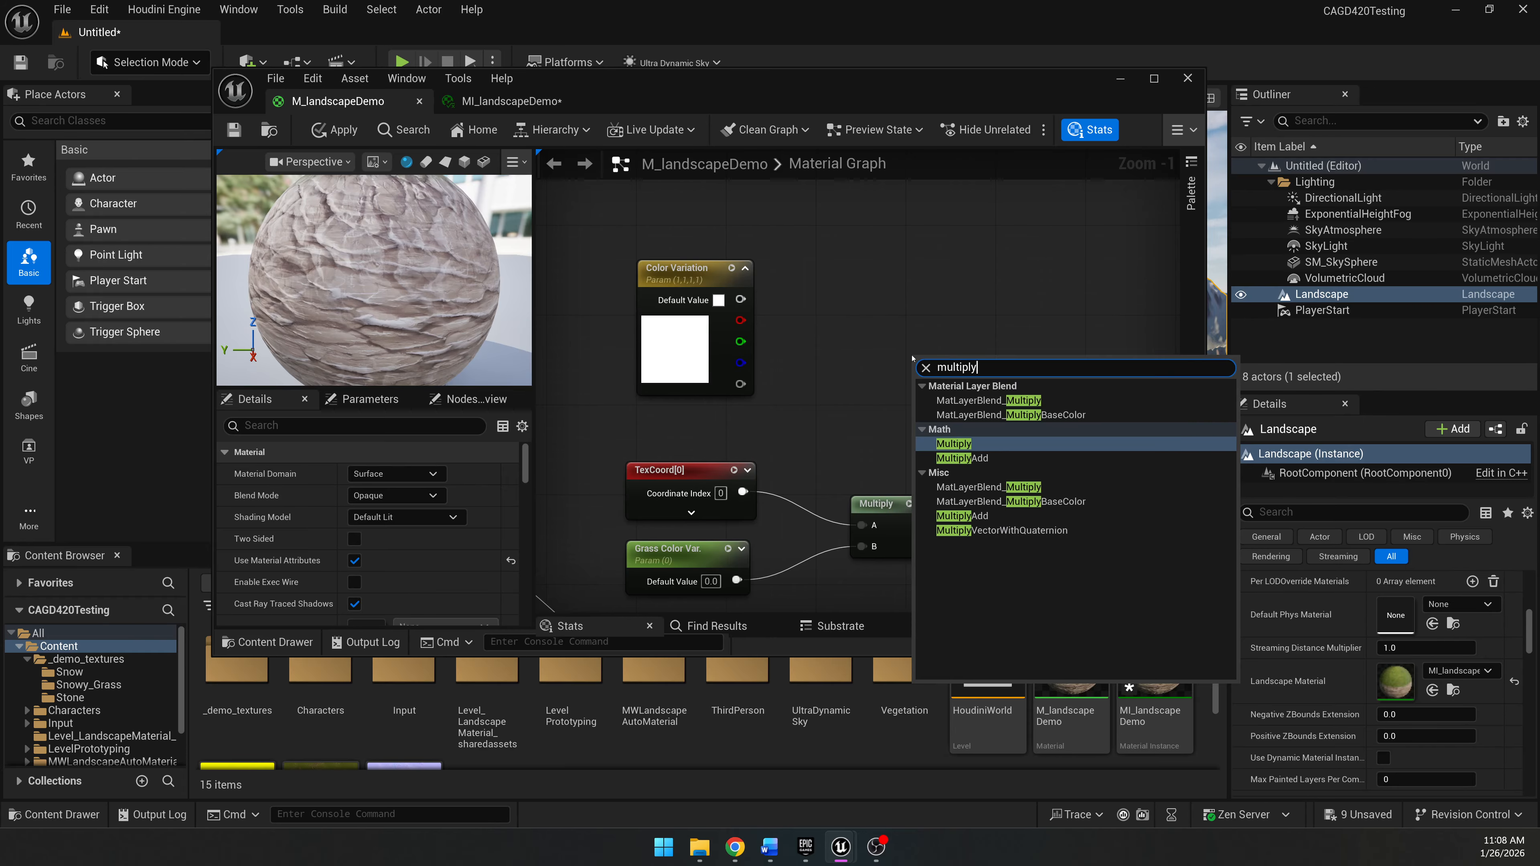
key("Return")
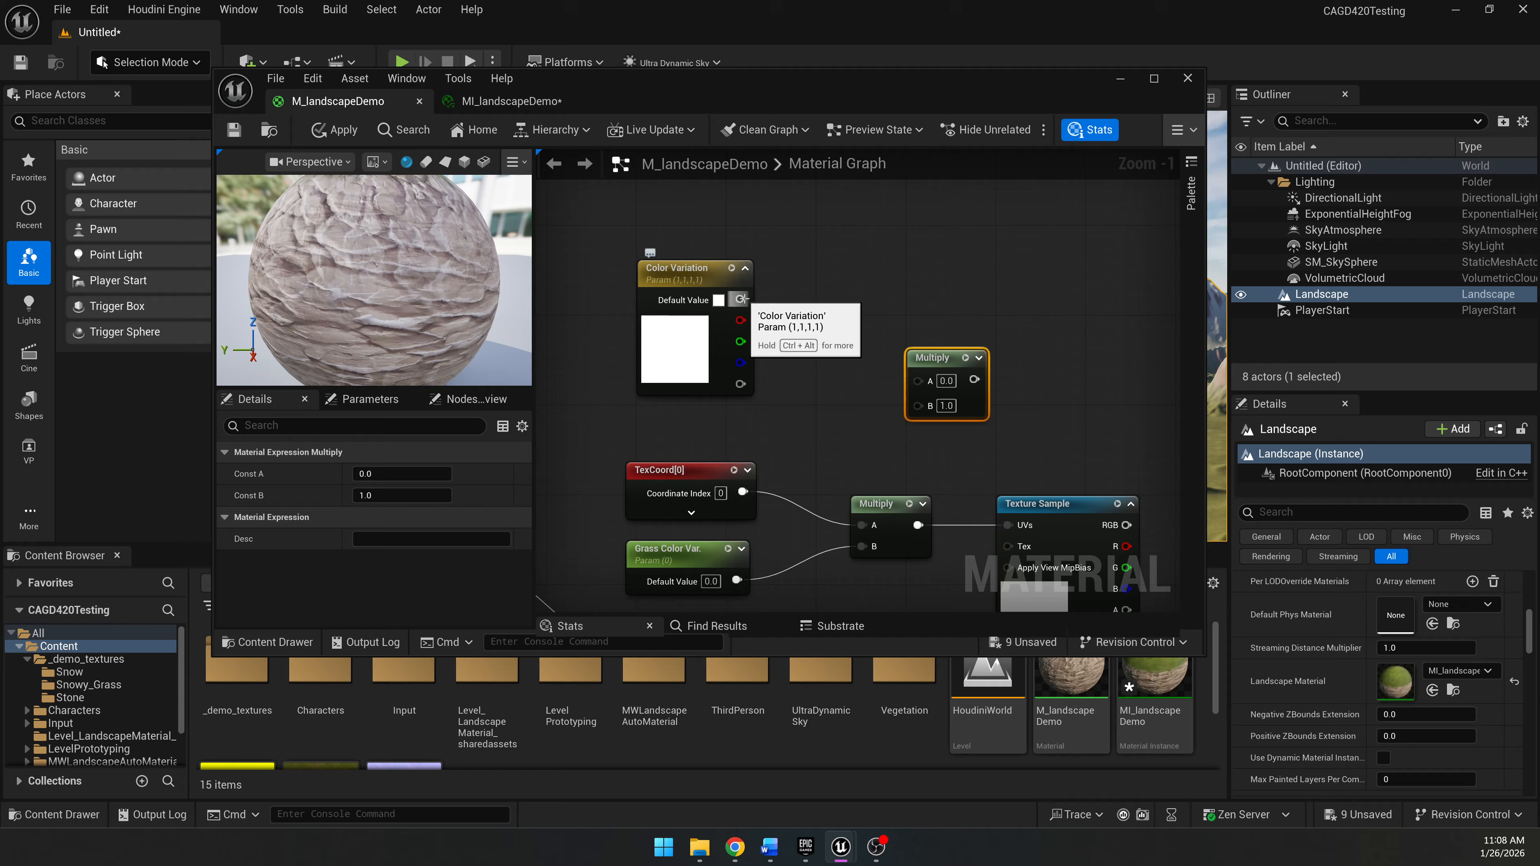
left_click_drag(741, 300, 929, 384)
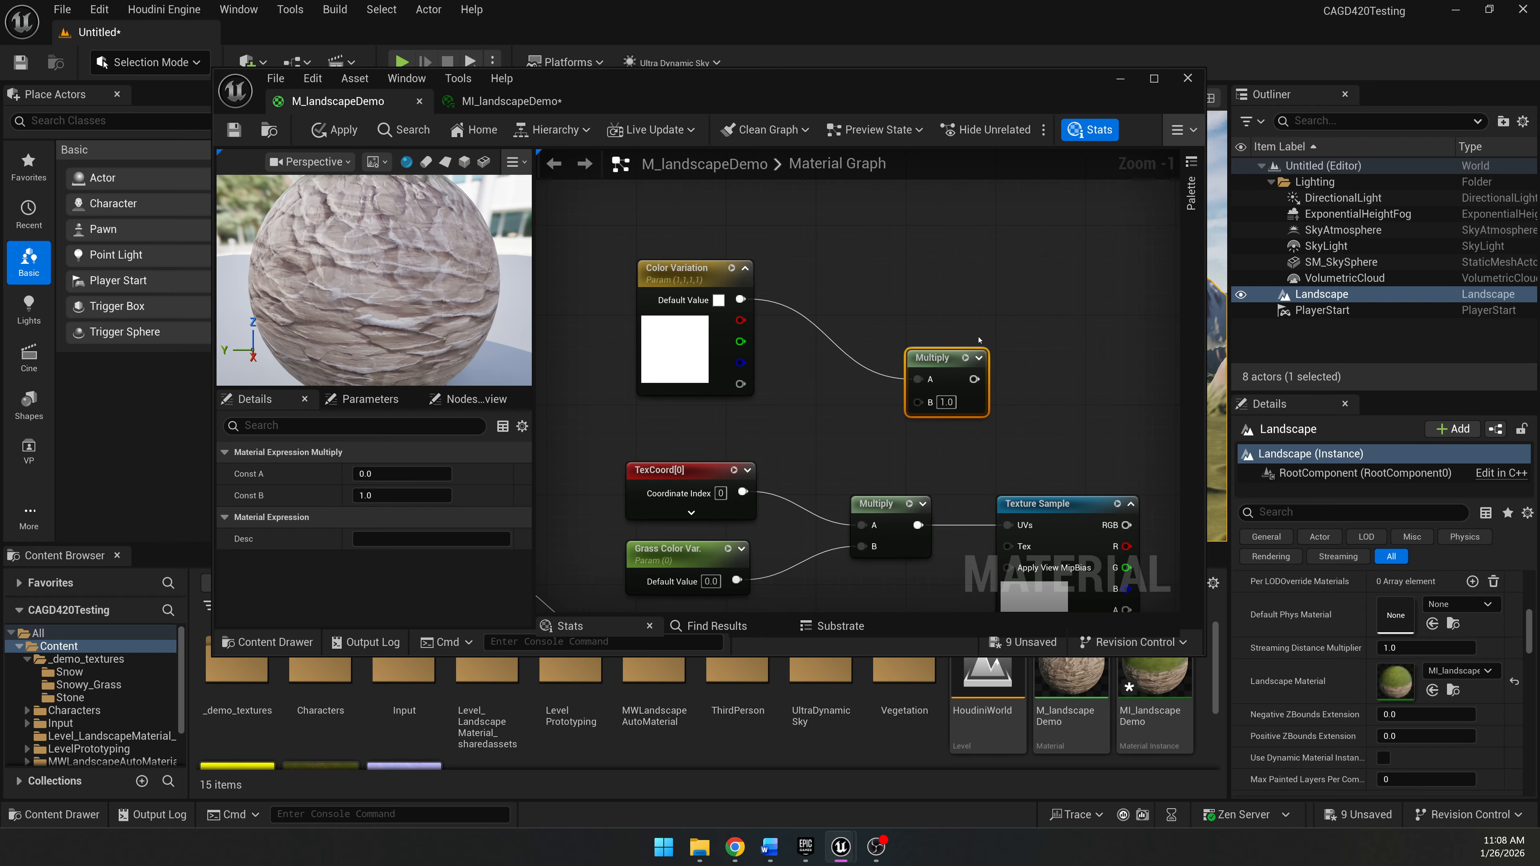
left_click(1053, 338)
right_click_drag(1053, 338, 913, 325)
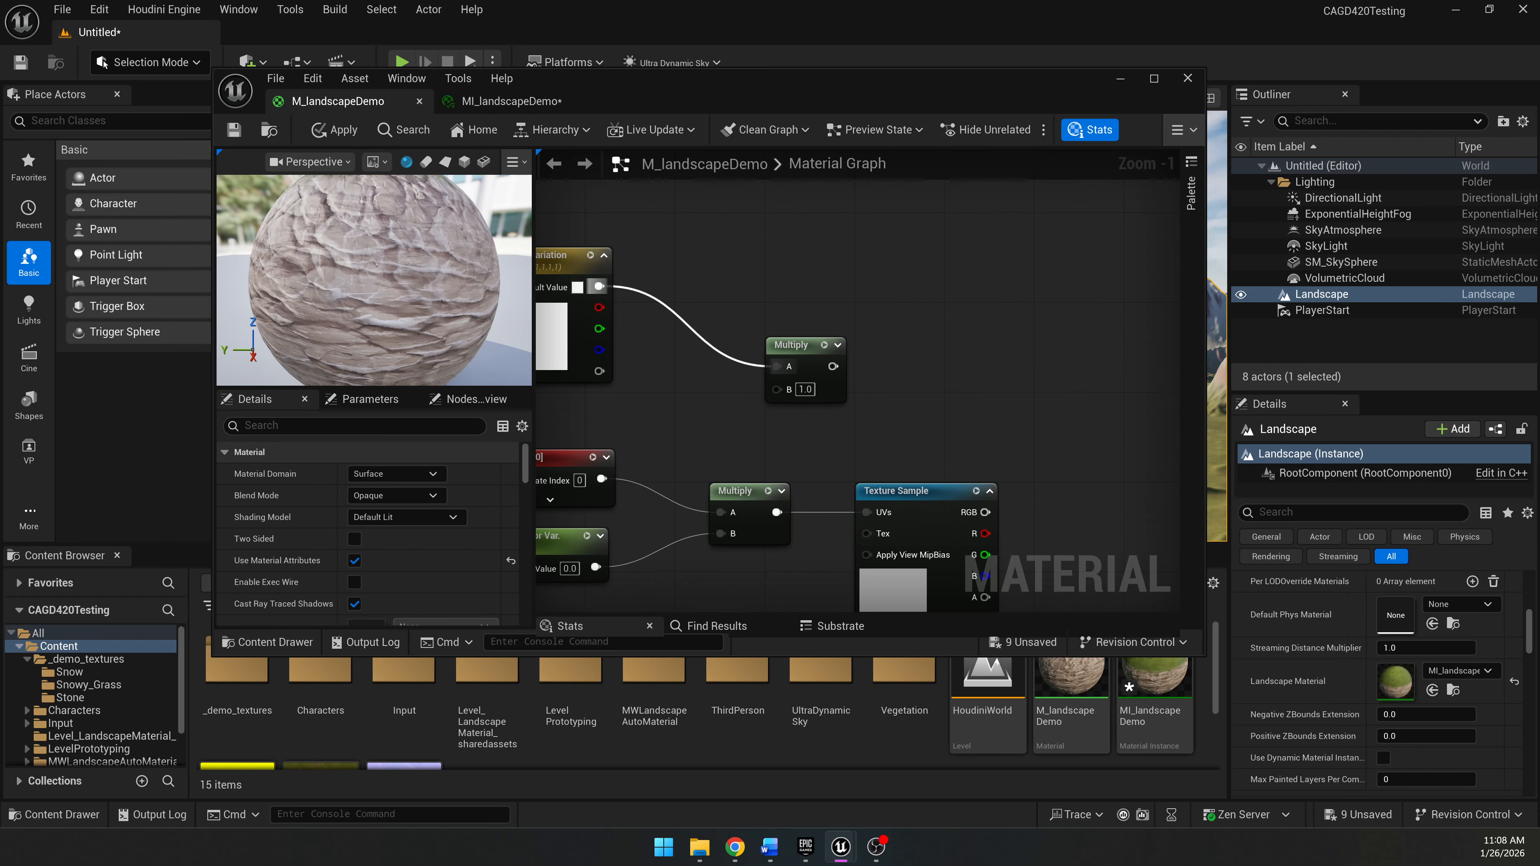
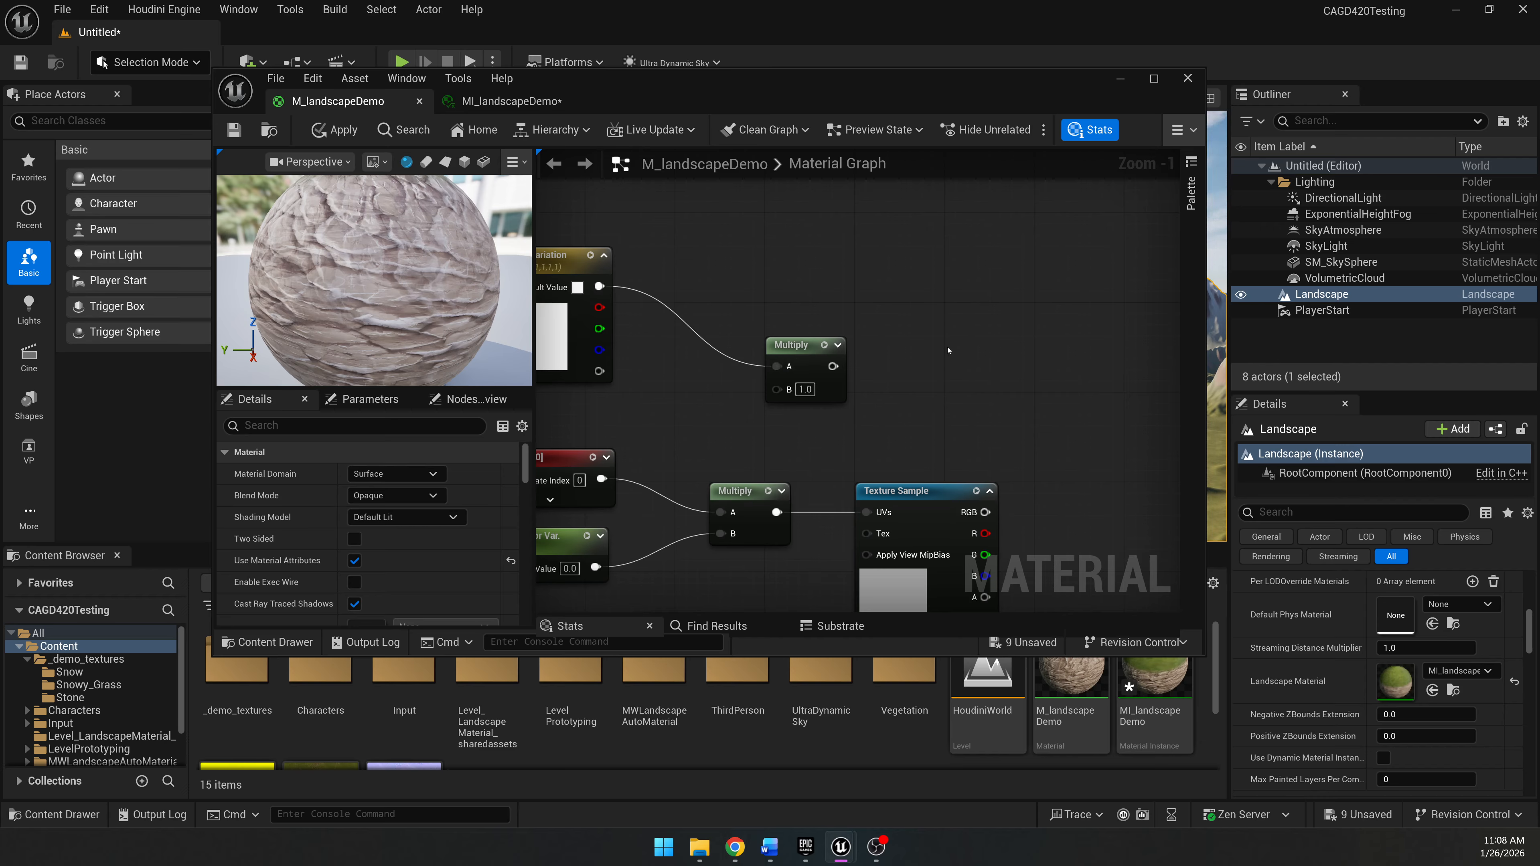
Add a Lerp node to the right of the upper Multiply node, placed above and beyond the Texture Sample.
right_click(1047, 346)
type("lerp")
key("Return")
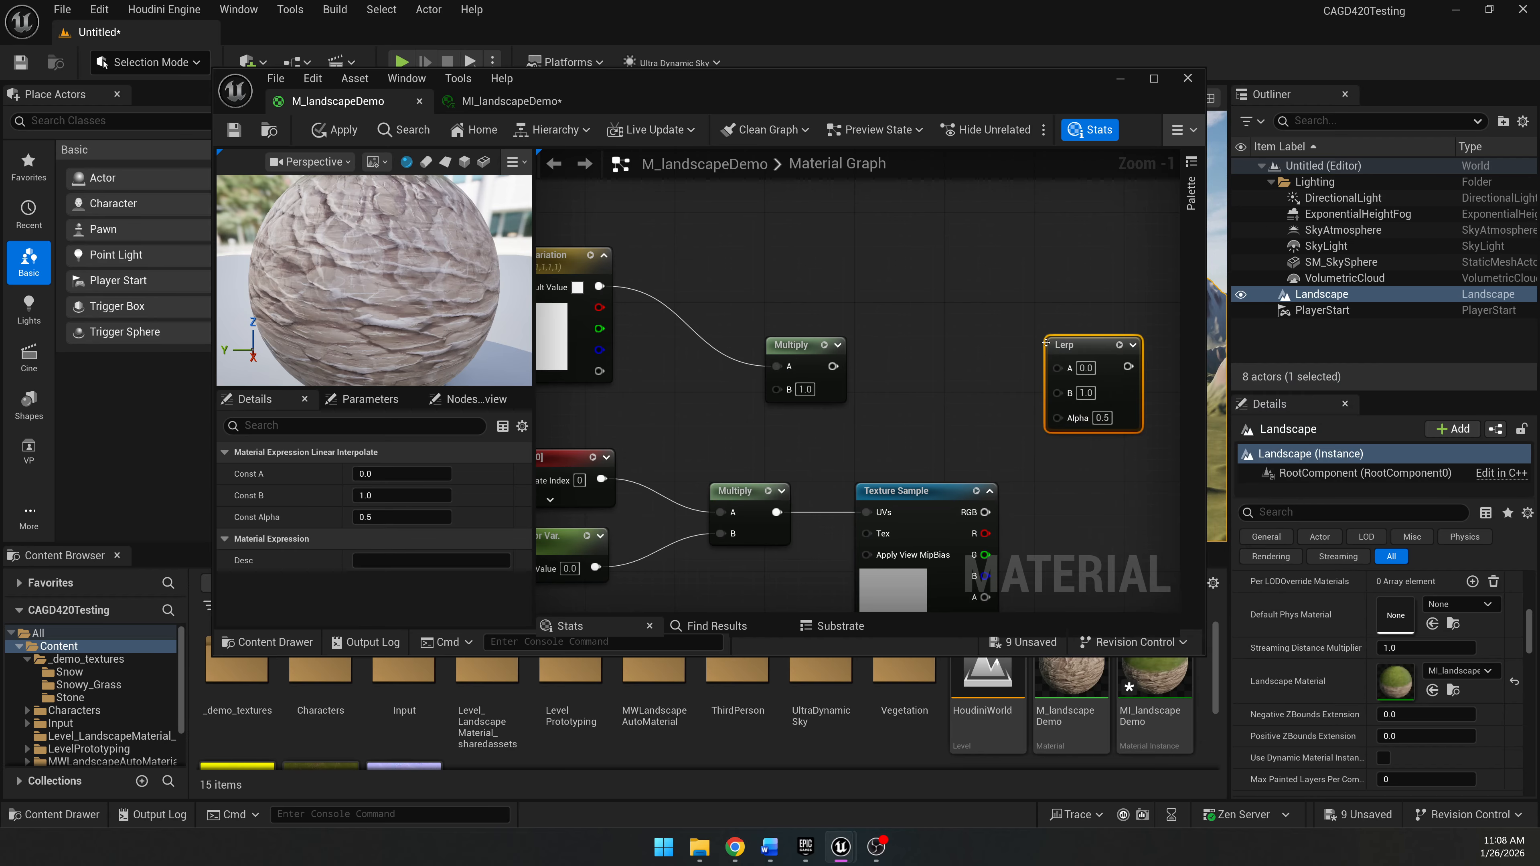
right_click_drag(958, 406, 907, 349)
left_click_drag(1040, 285, 1073, 318)
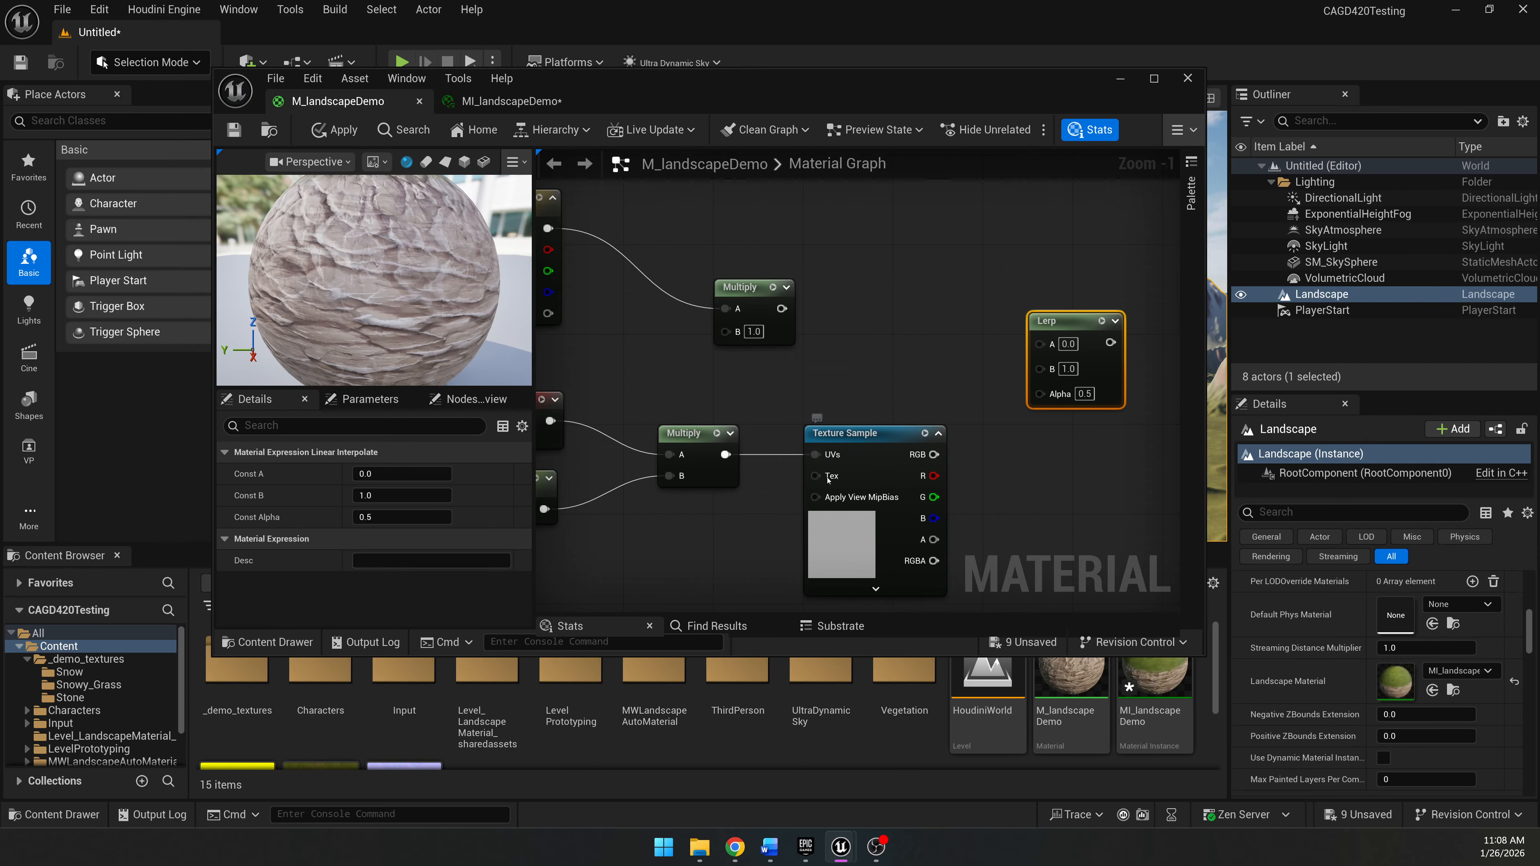
Connect the Texture Sample's RGB output to the Lerp's Alpha and the upper Multiply's output to the Lerp's A input.
left_click(862, 537)
left_click_drag(933, 454, 1041, 397)
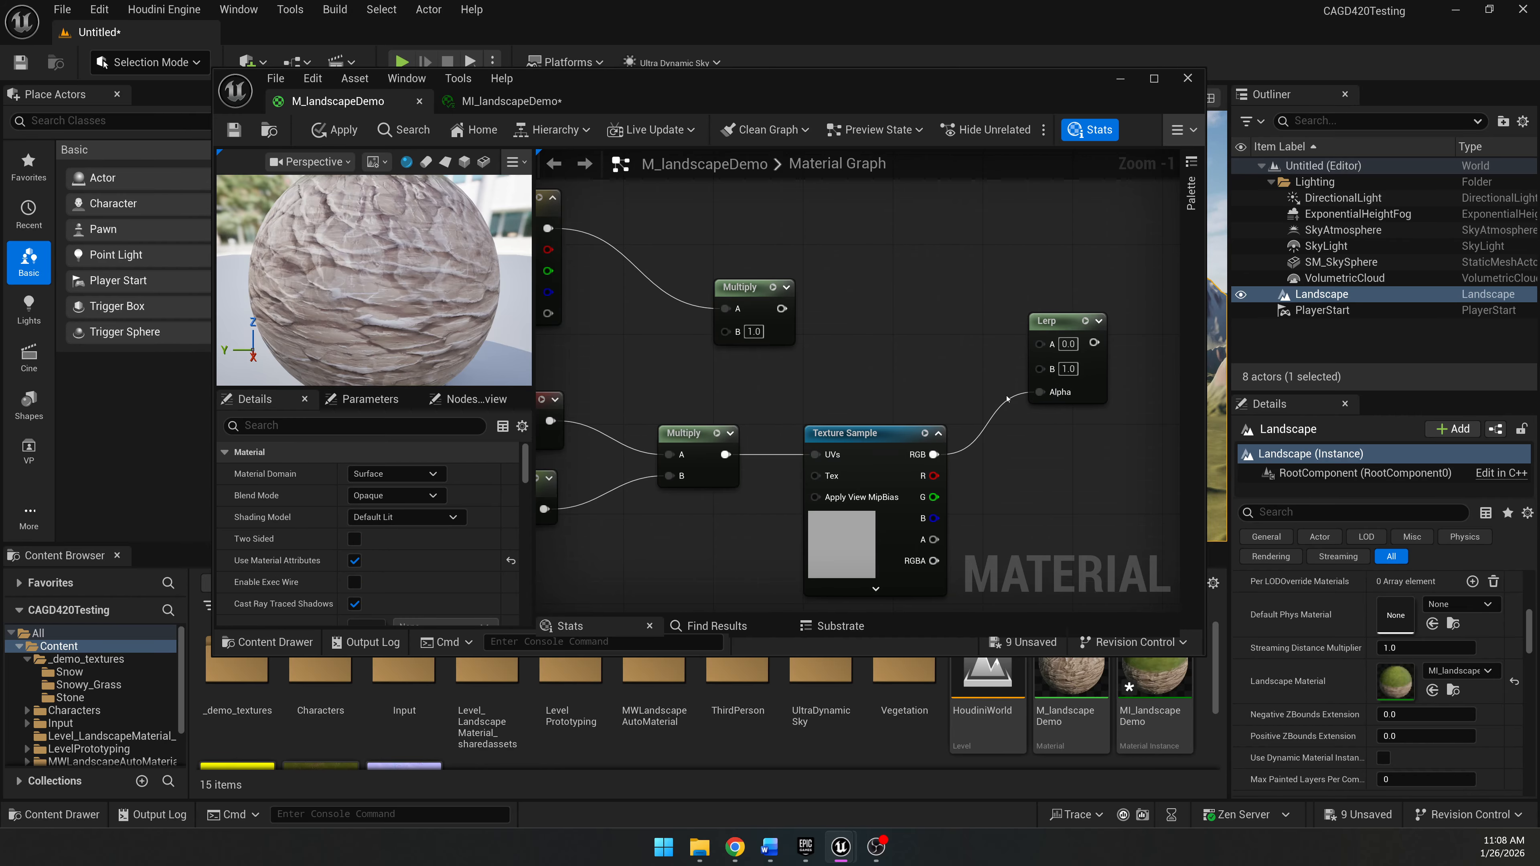
left_click_drag(782, 308, 1040, 344)
Tidy the color variation nodes by moving Color Variation closer above TexCoord and aligning the upper Multiply beside it.
right_click_drag(924, 268, 933, 273)
scroll(903, 313, "down", 3)
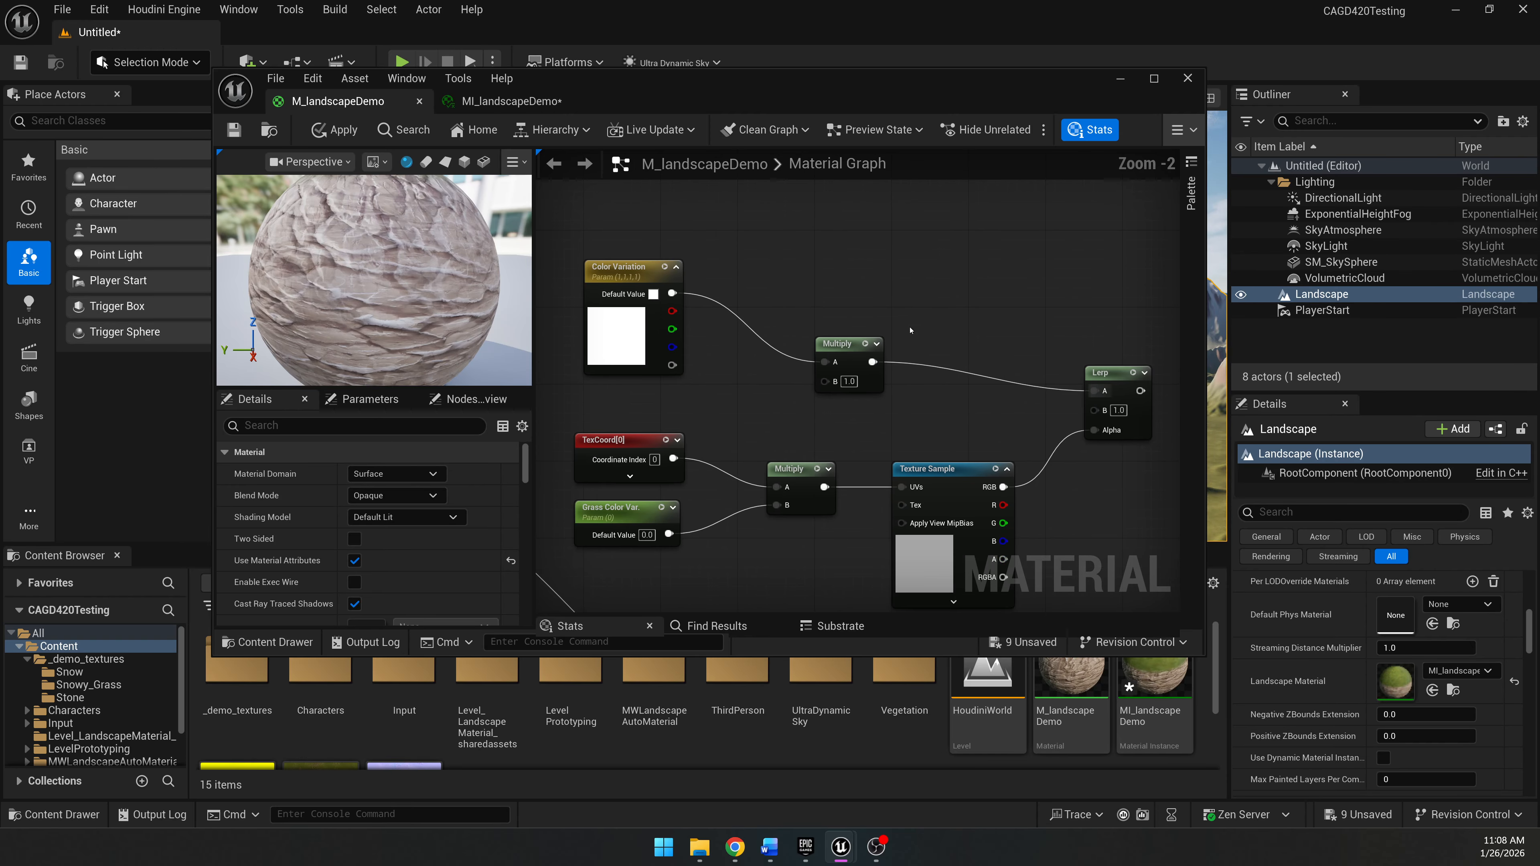
left_click_drag(710, 259, 710, 279)
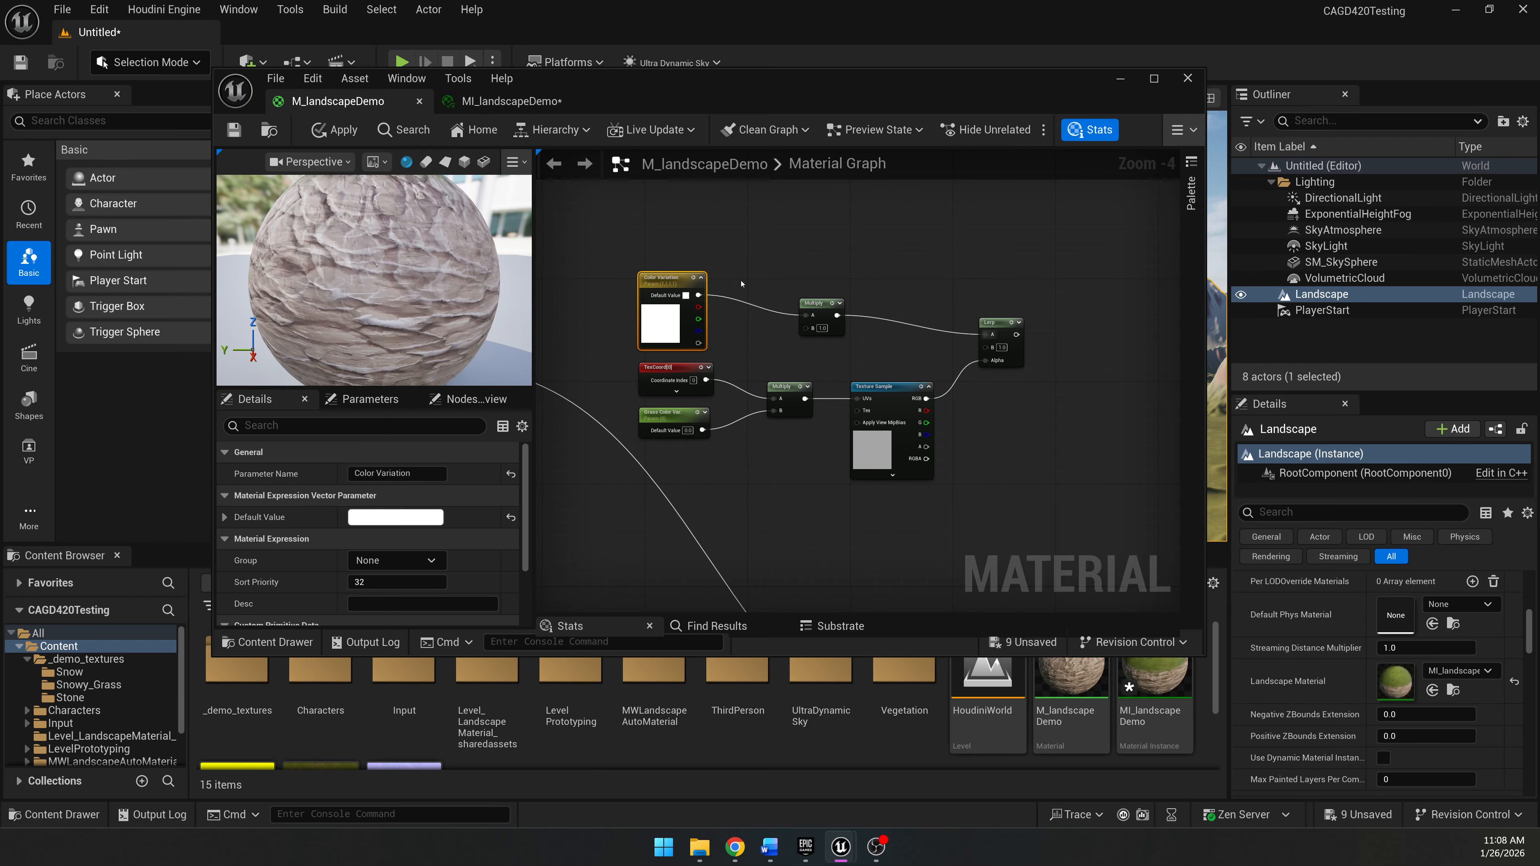
left_click_drag(824, 306, 793, 286)
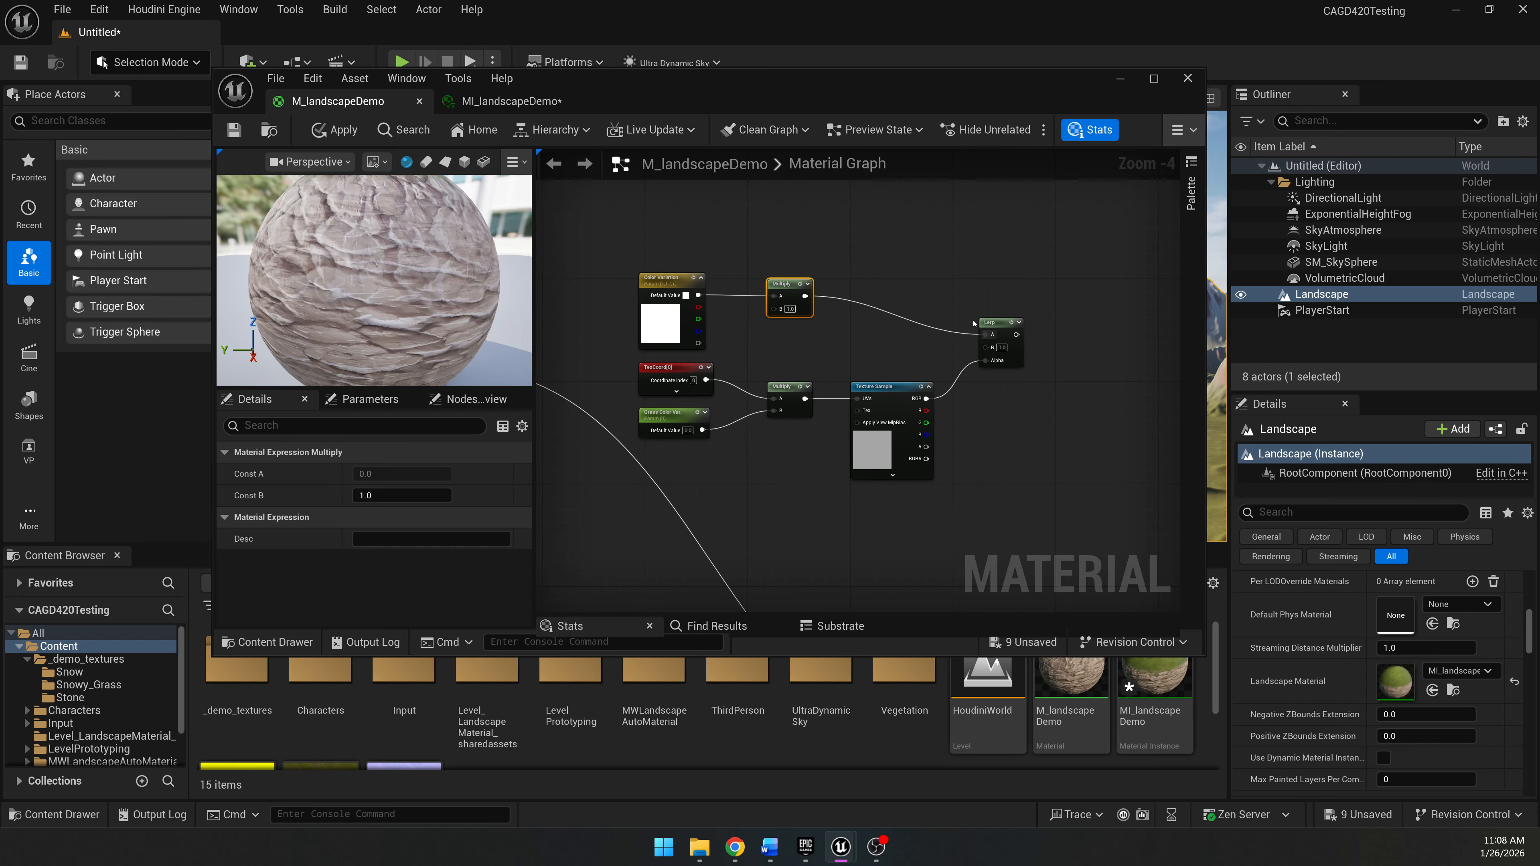
left_click(852, 366)
Bring the color variation nodes and the grass section into view together and maximize the material editor window.
scroll(852, 365, "down", 2)
left_click_drag(728, 295, 981, 407)
left_click(981, 406)
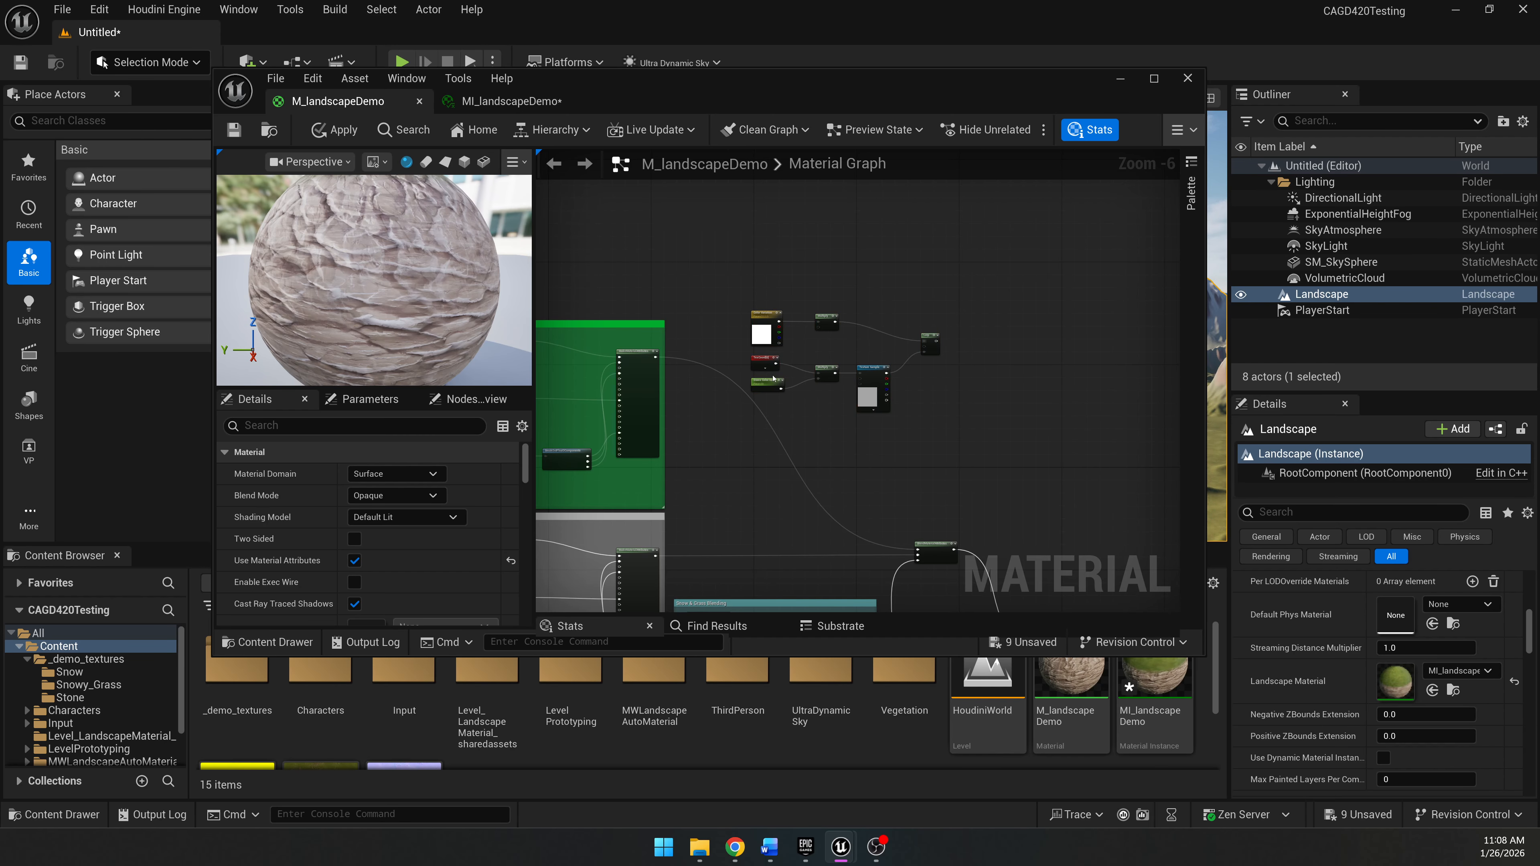
scroll(775, 438, "up", 1)
right_click_drag(775, 438, 812, 401)
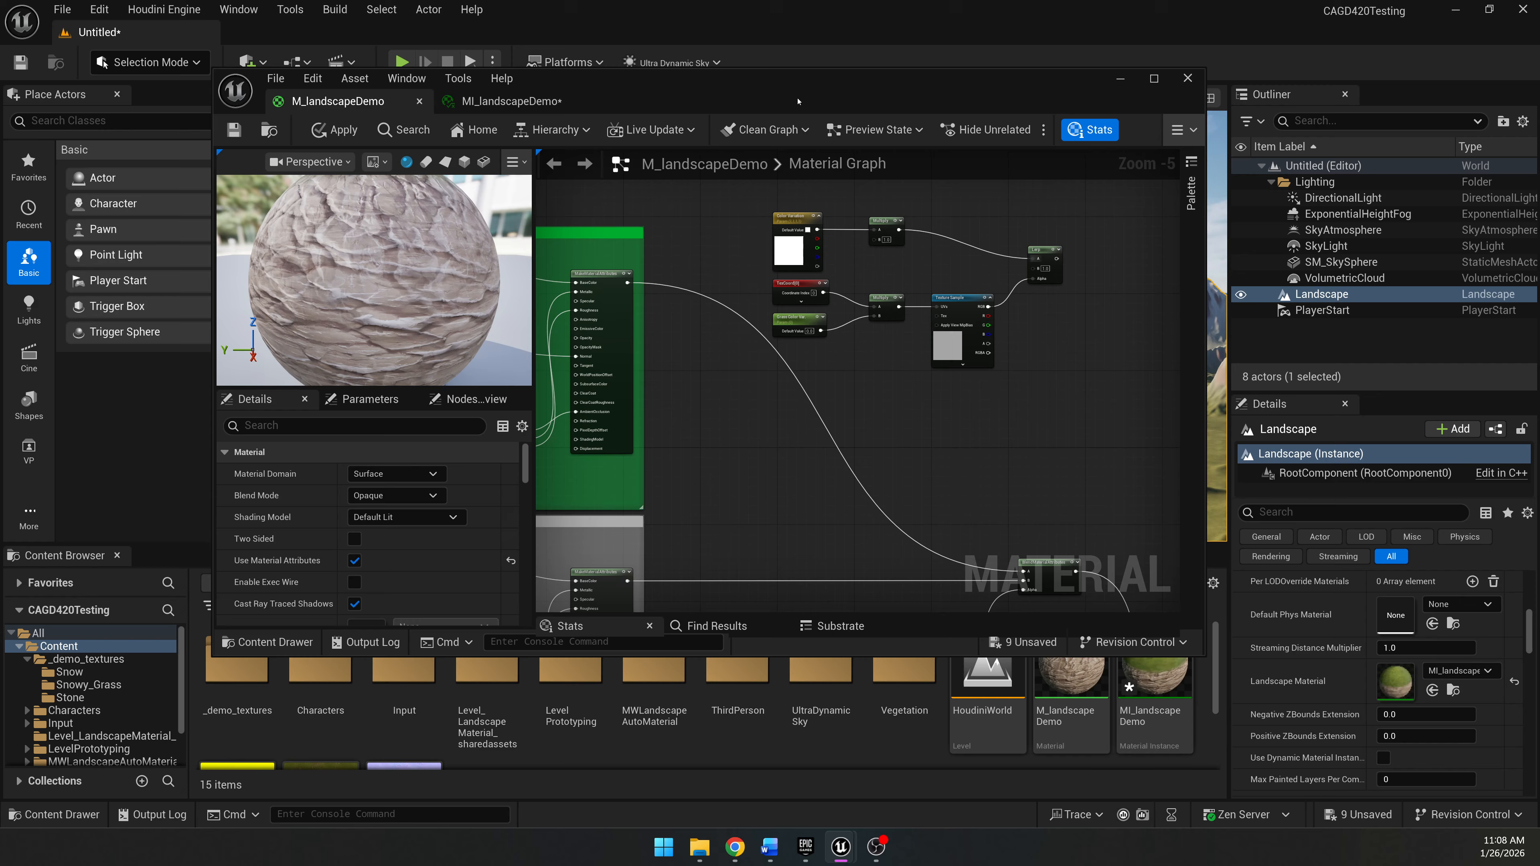
double_click(776, 91)
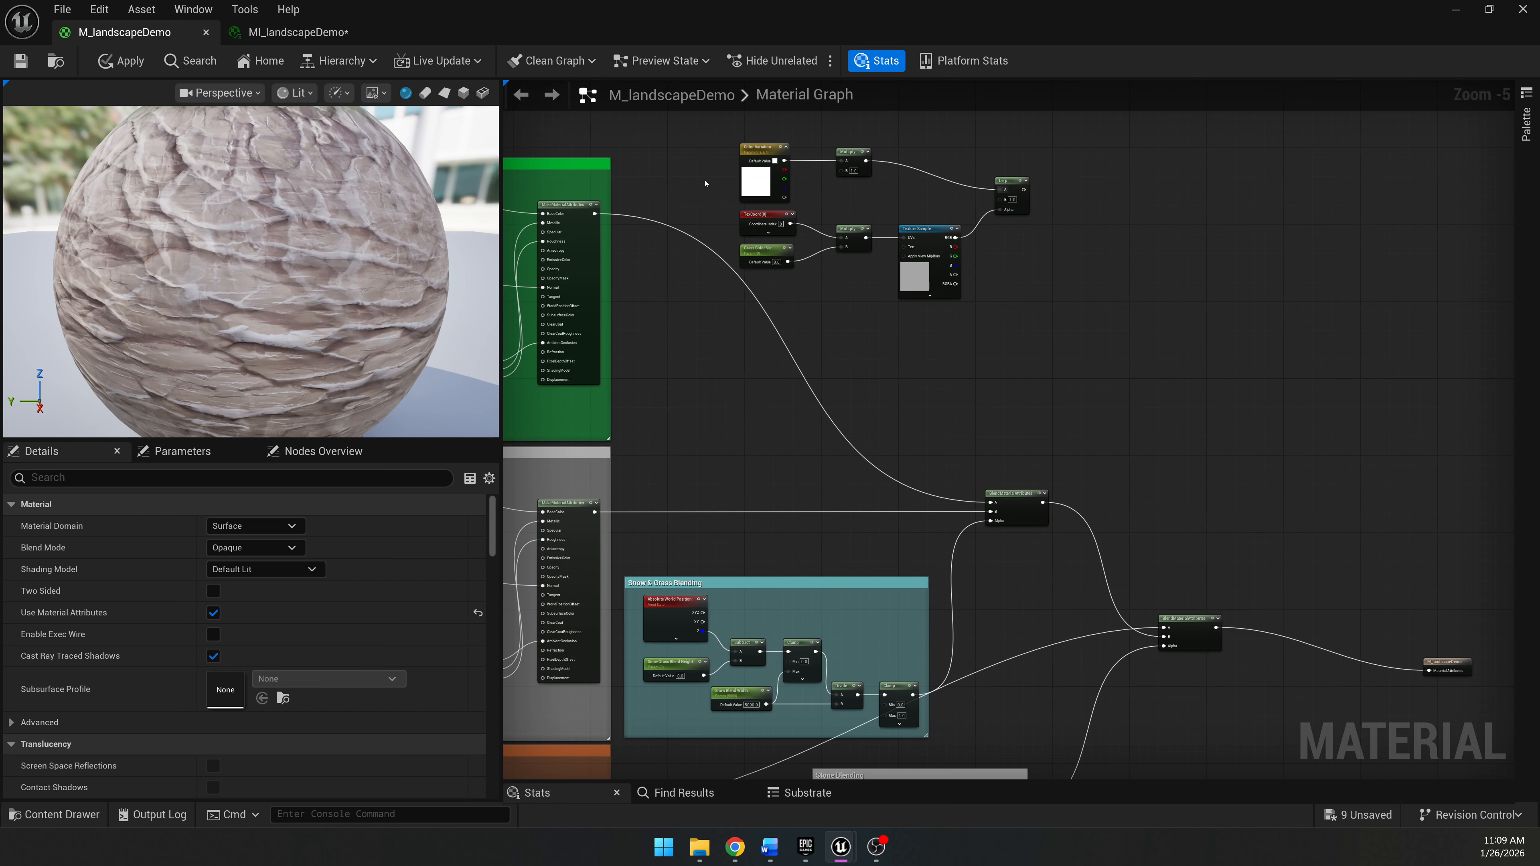
Try to connect the grass MakeMaterialAttributes output directly to the upper Multiply's B input.
scroll(699, 193, "up", 3)
right_click_drag(670, 188, 795, 185)
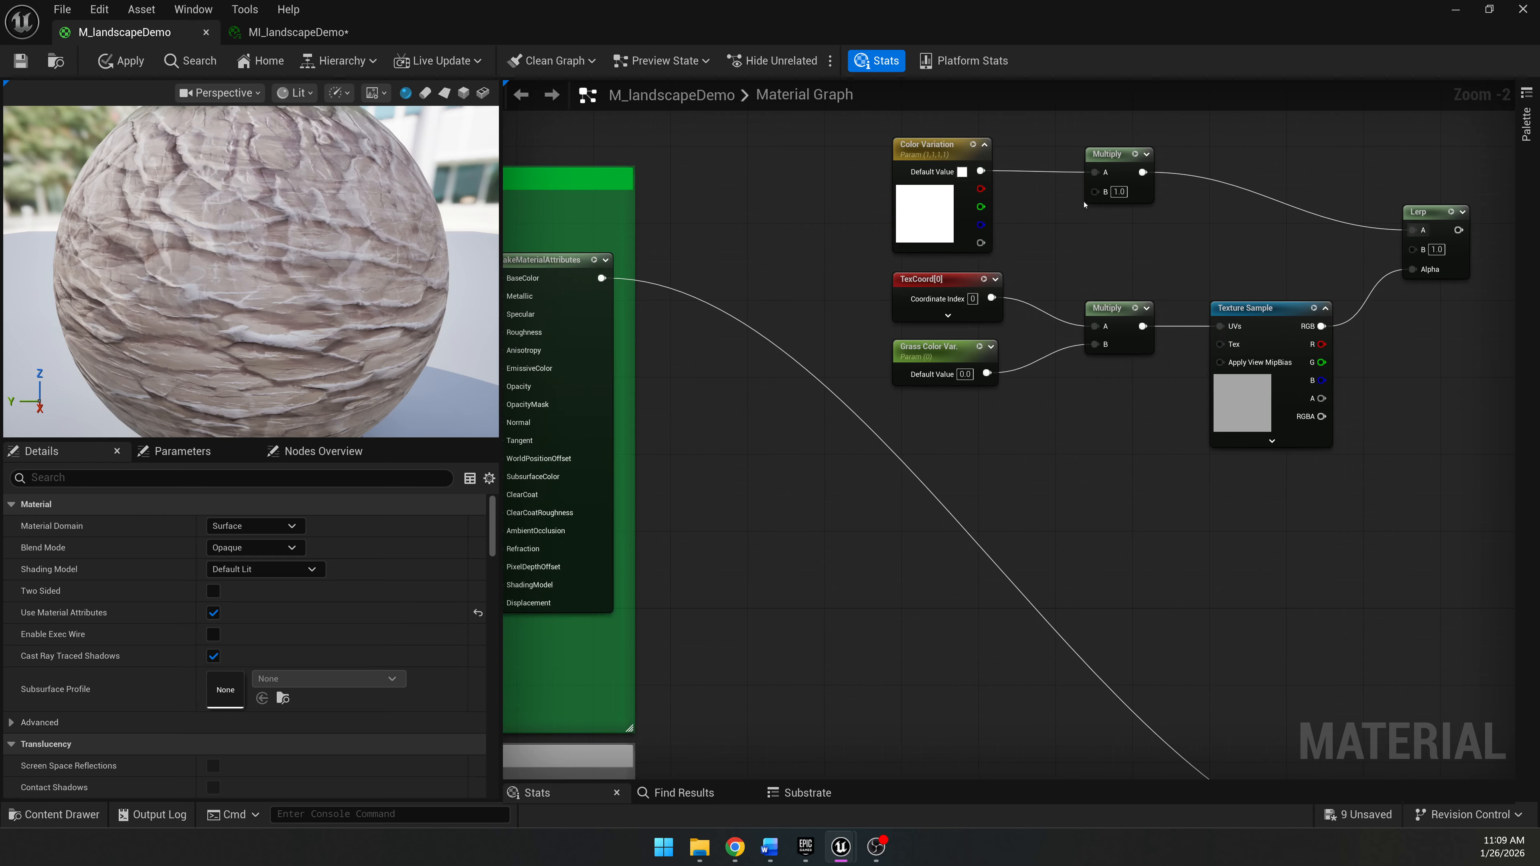
left_click_drag(602, 278, 1096, 197)
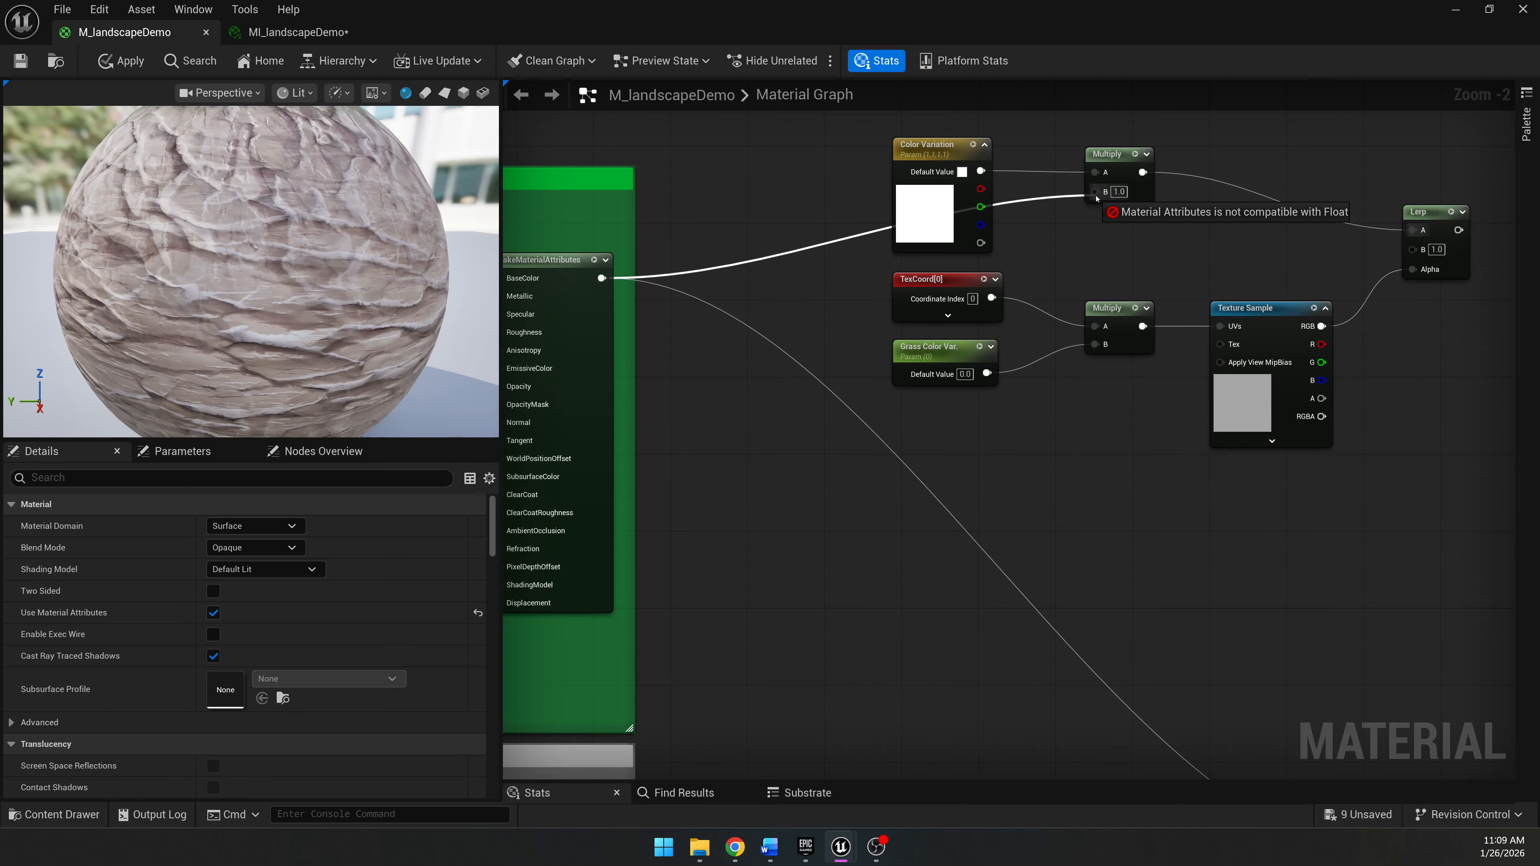
left_click_drag(1096, 198, 778, 220)
left_click(806, 191)
right_click_drag(806, 191, 760, 226)
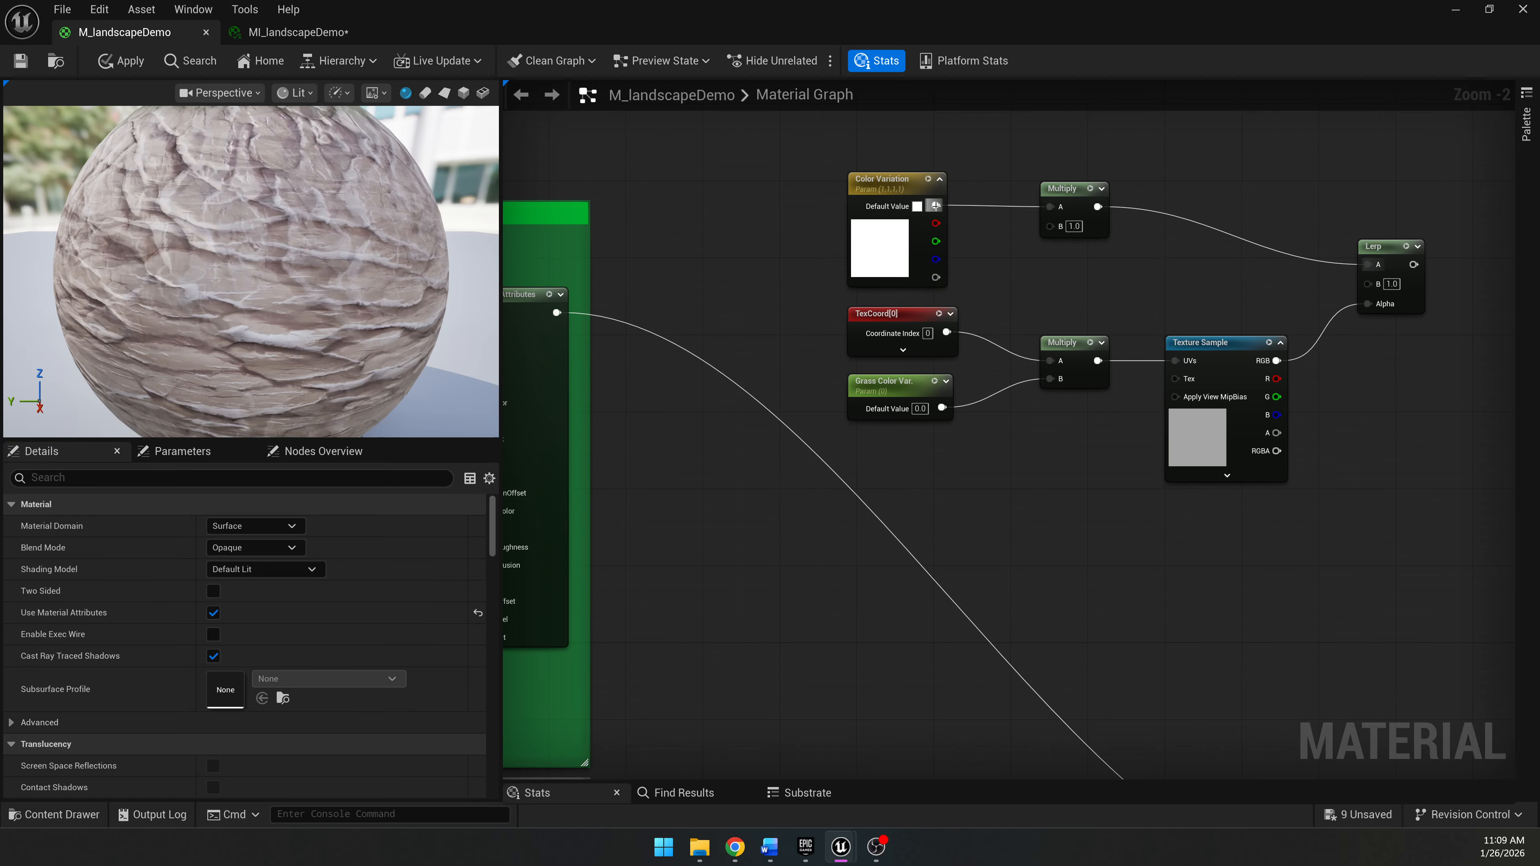
Add a GetMaterialAttributes node beside the grass section and connect the grass MakeMaterialAttributes output to its input.
right_click_drag(695, 291, 1023, 193)
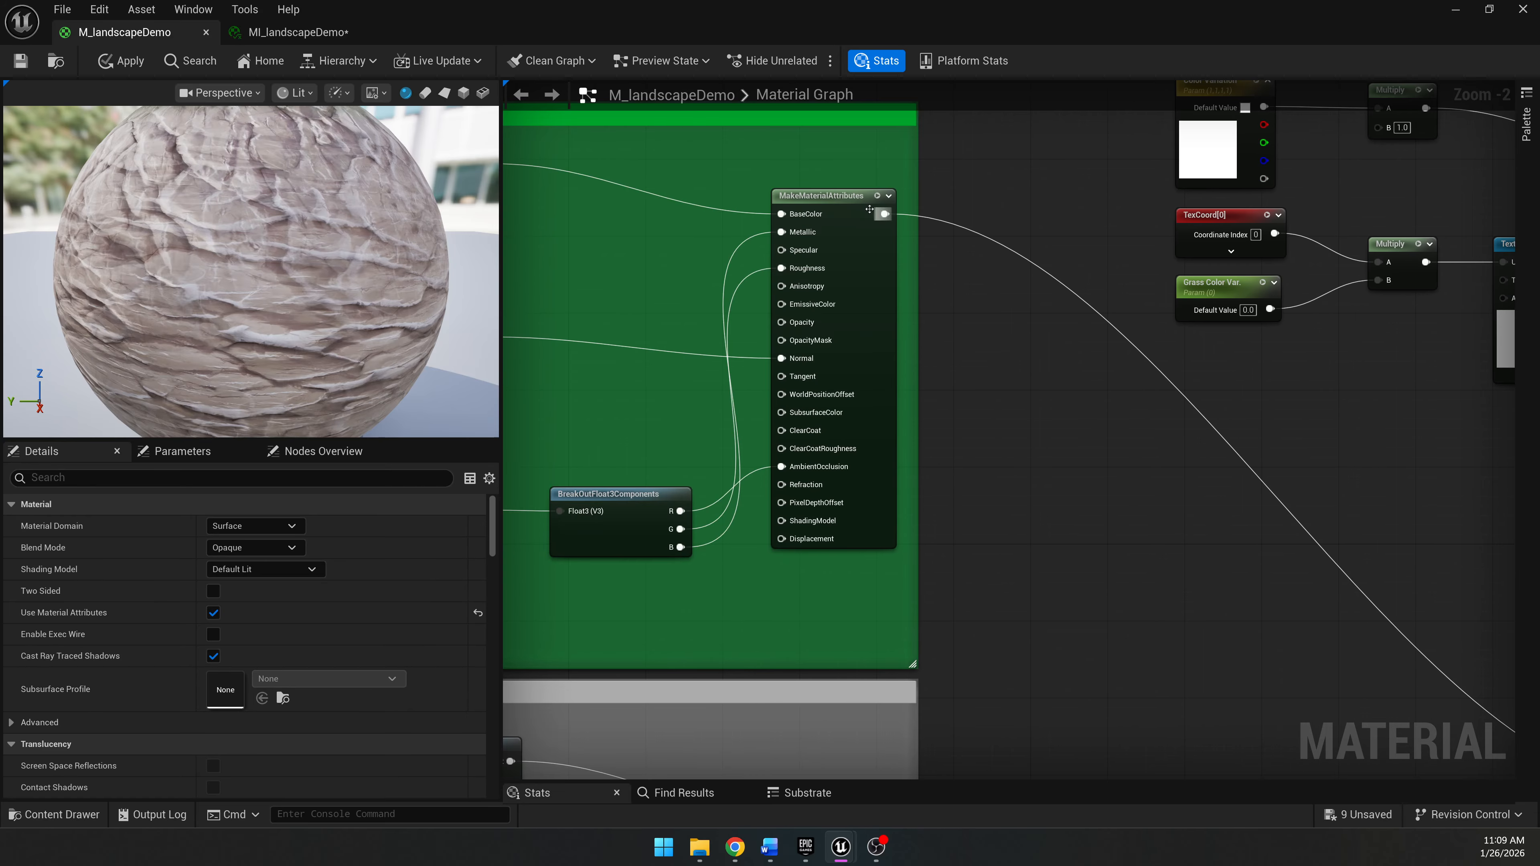
right_click_drag(913, 213, 566, 310)
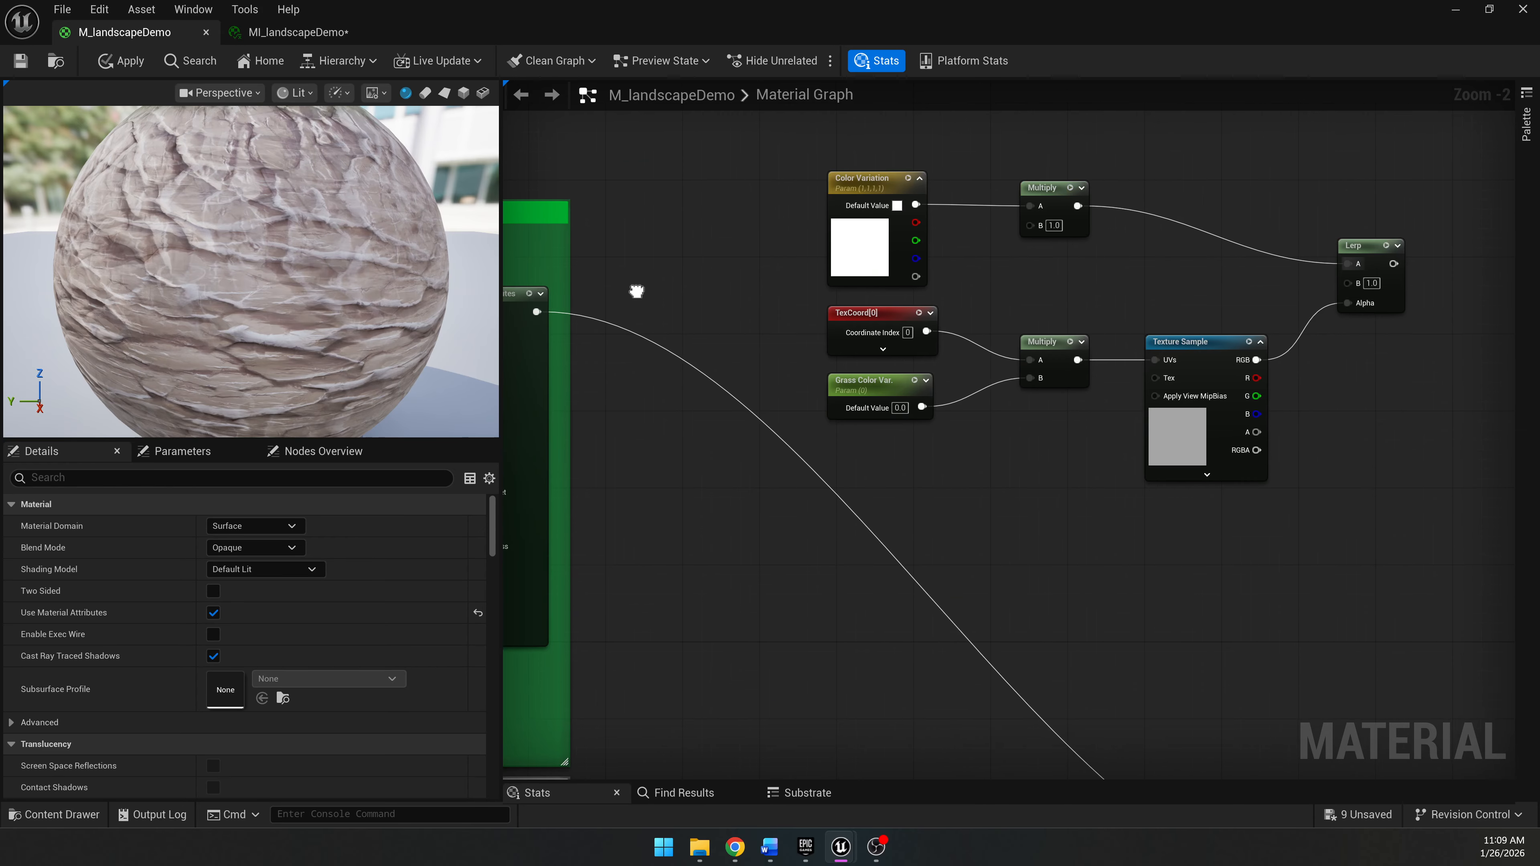
right_click_drag(741, 201, 902, 219)
right_click(870, 222)
type("getmaterial")
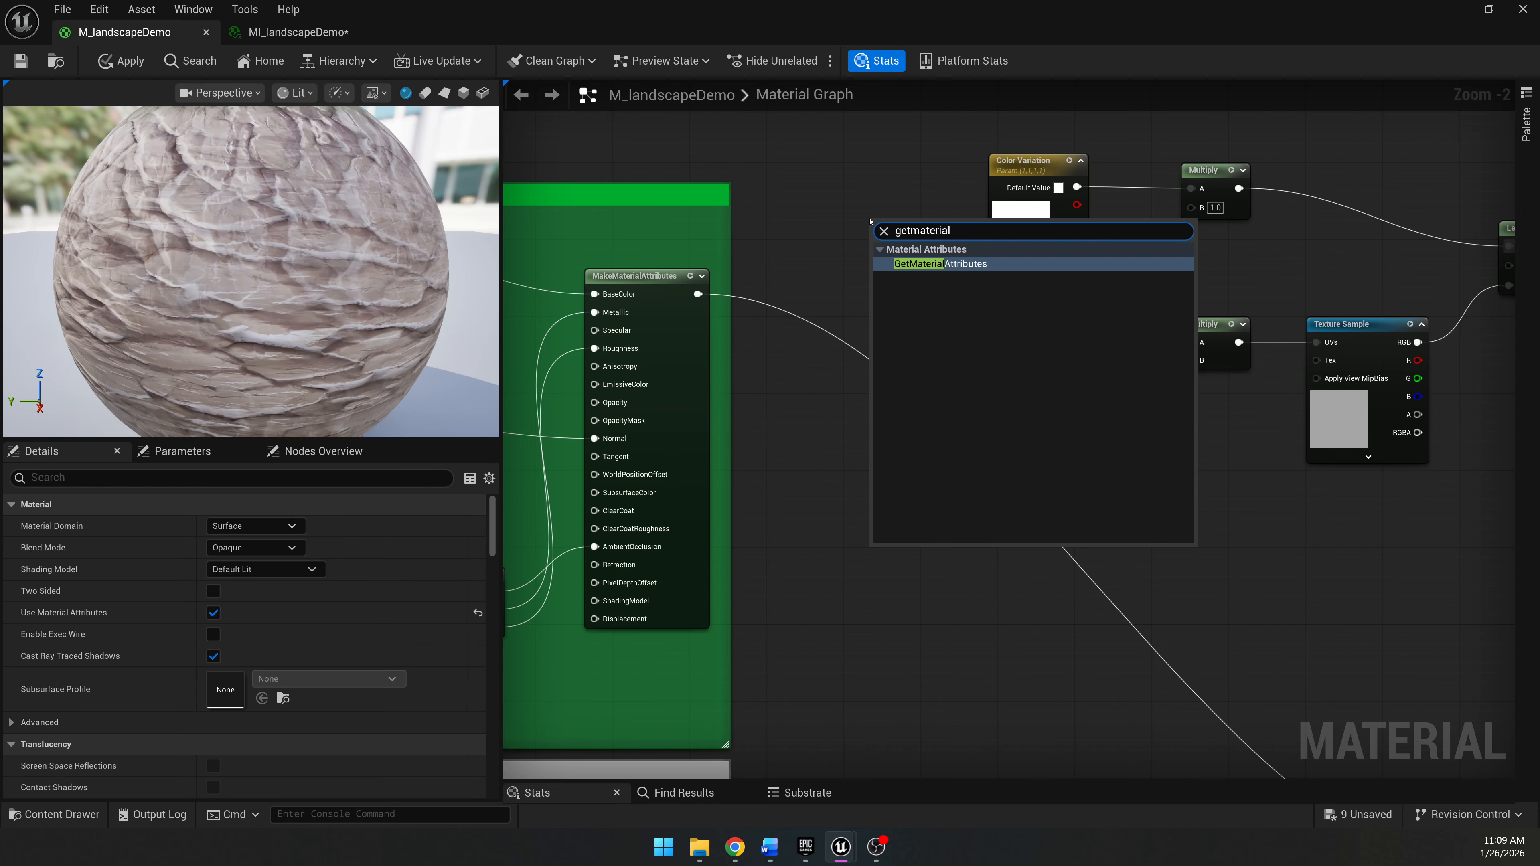
key("Return")
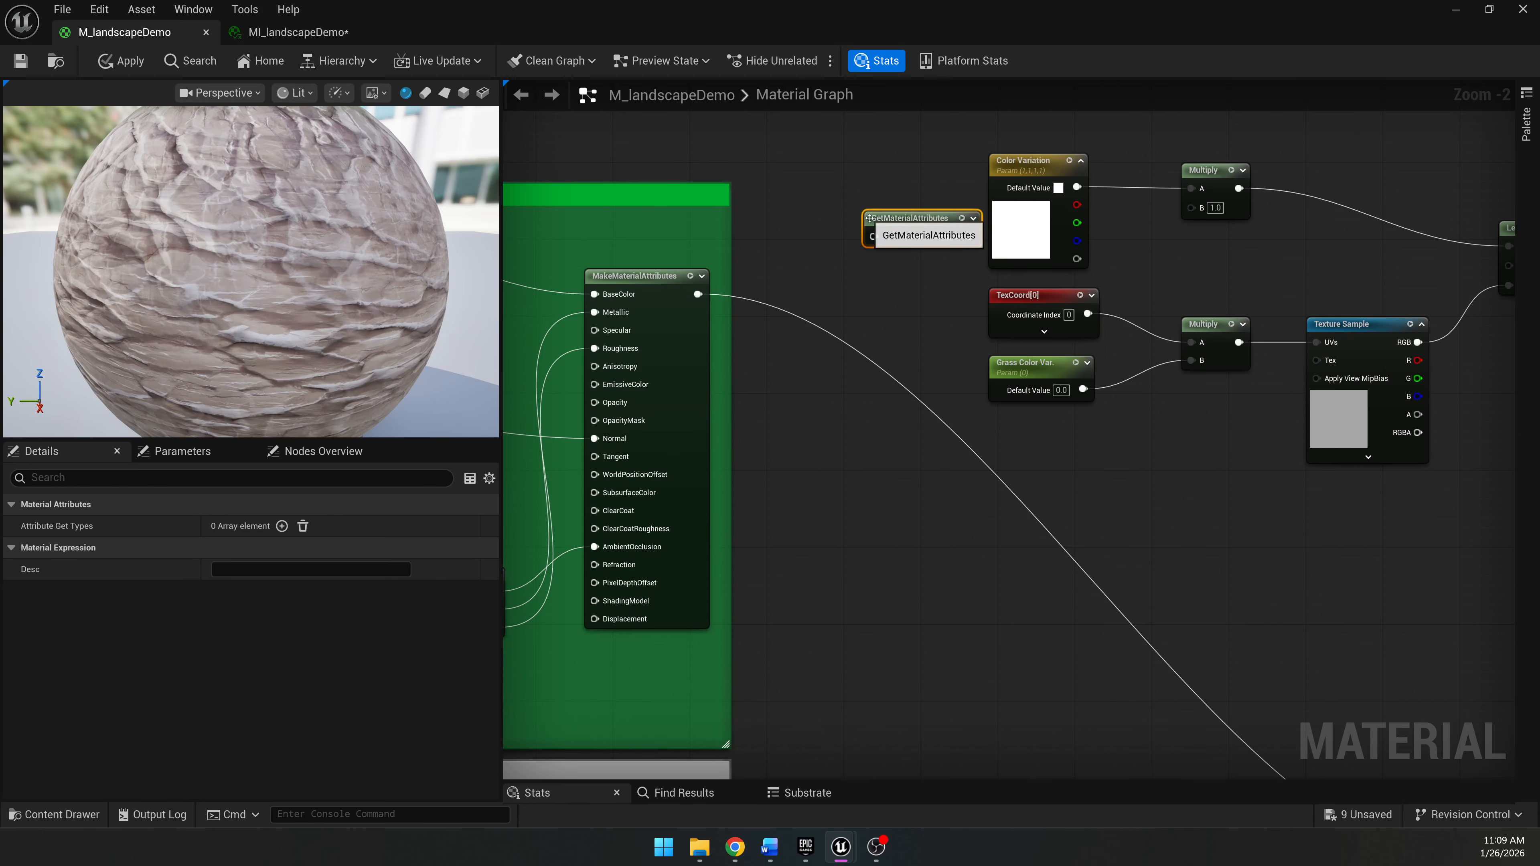
left_click_drag(910, 221, 872, 211)
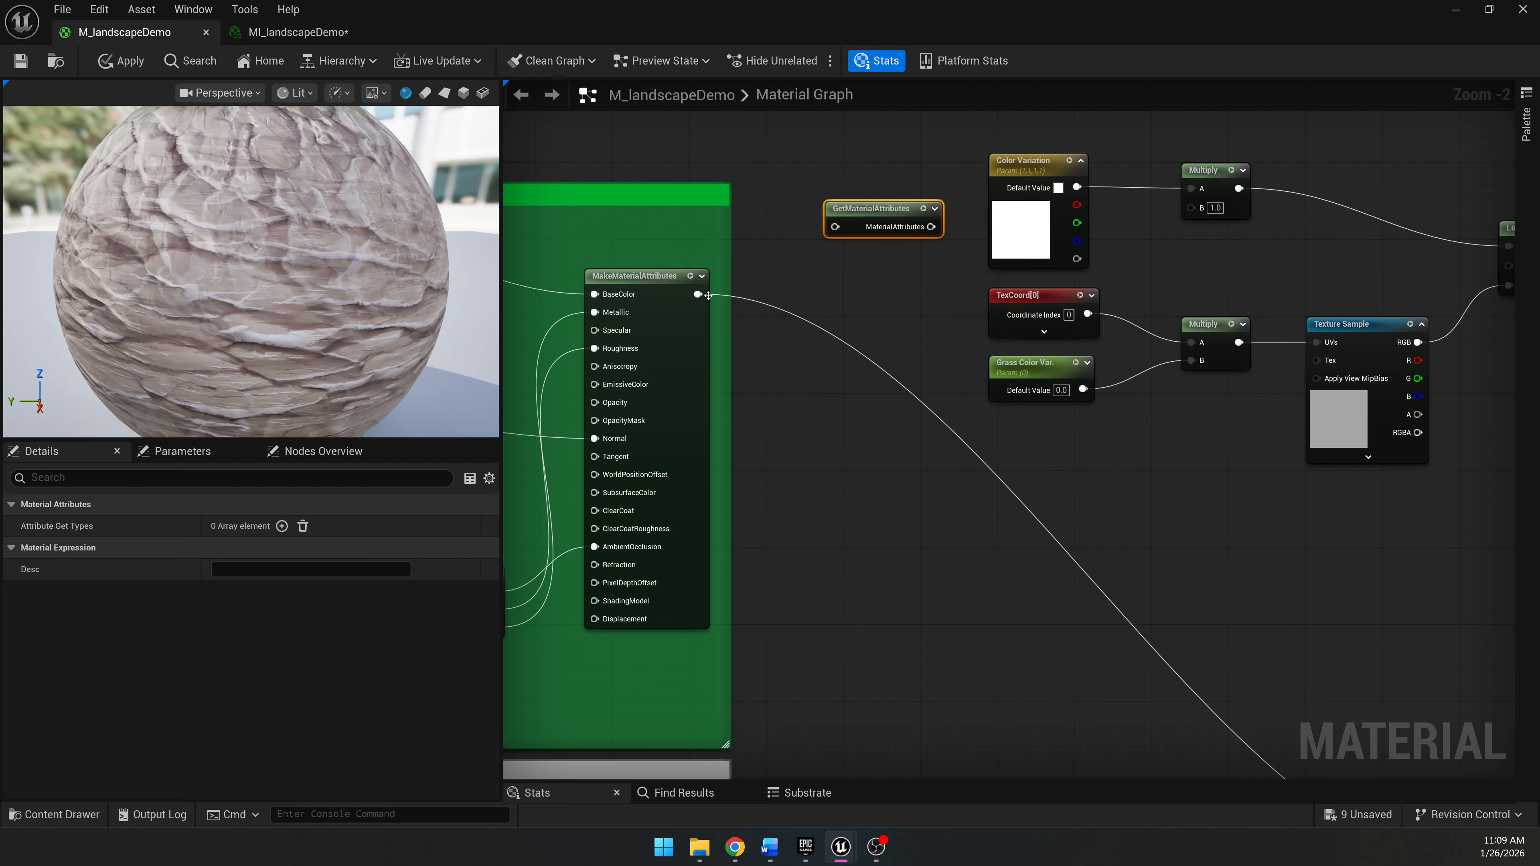
left_click_drag(698, 295, 846, 238)
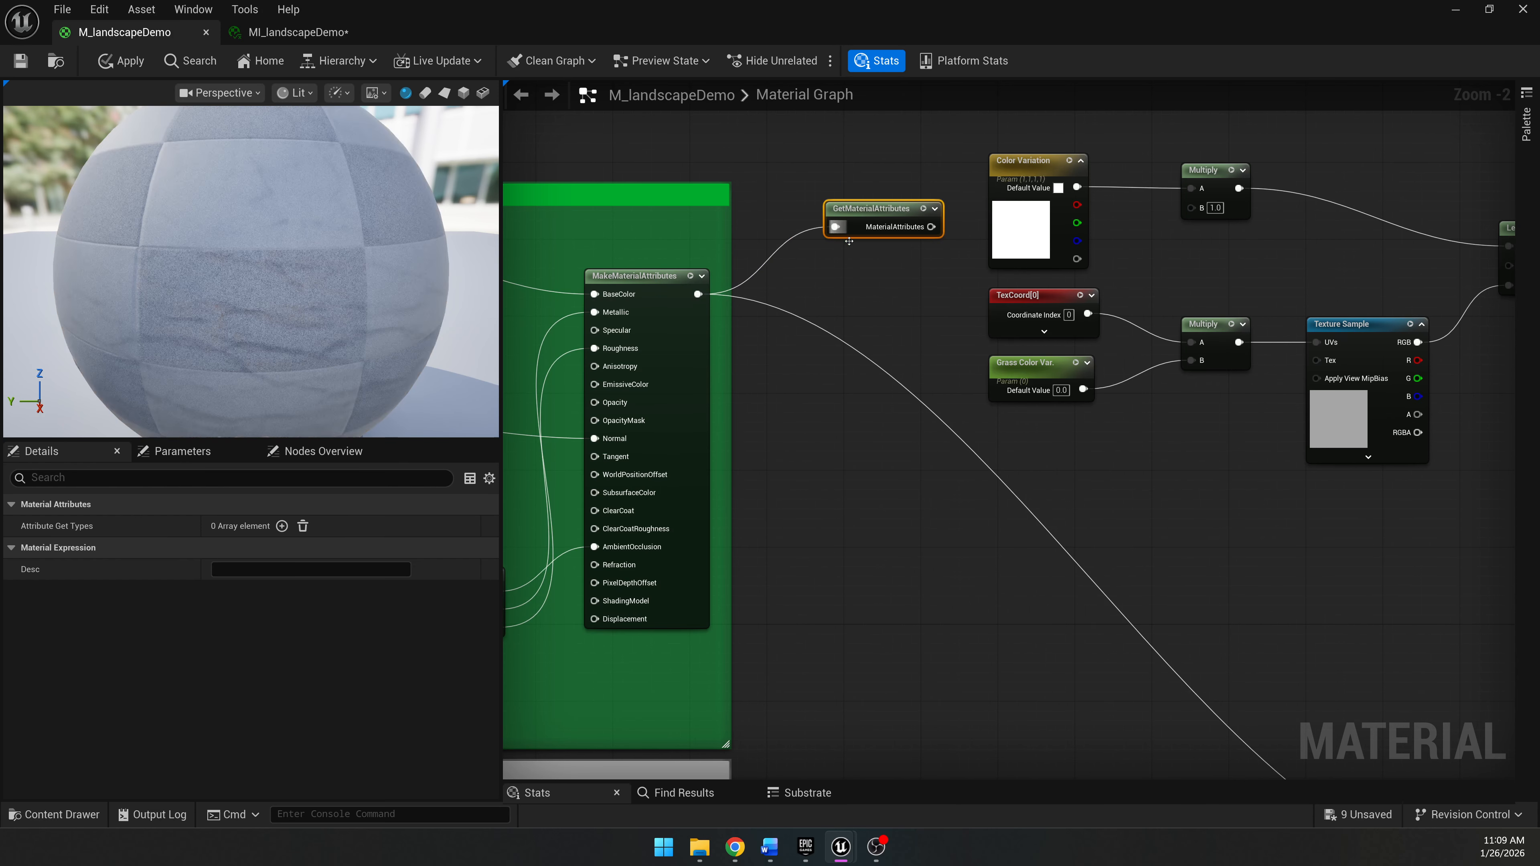
left_click(849, 242)
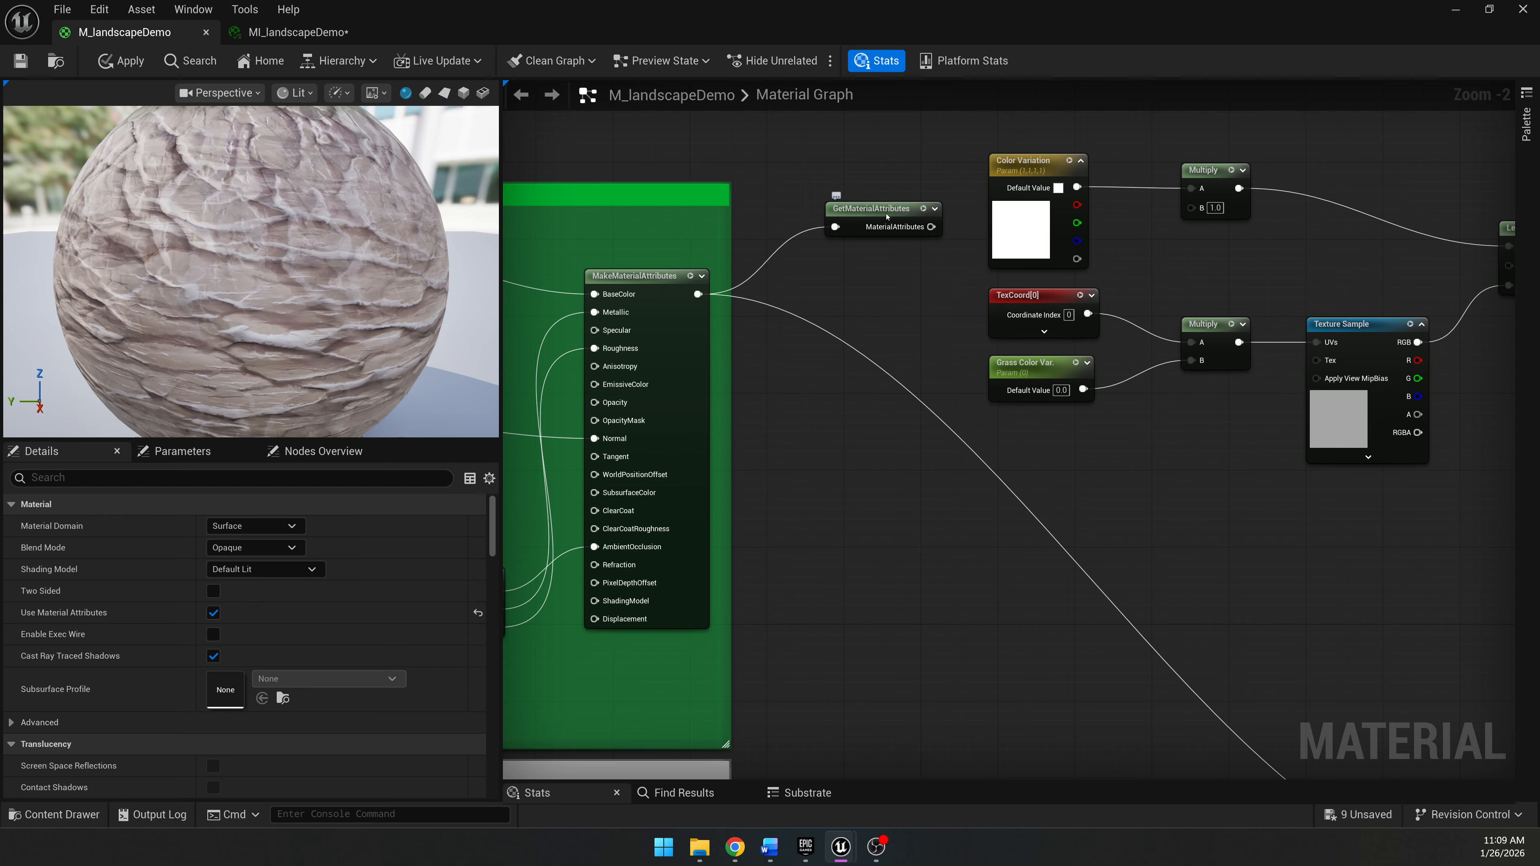
Add one Attribute Get Types element to the GetMaterialAttributes node and set it to BaseColor.
left_click(886, 217)
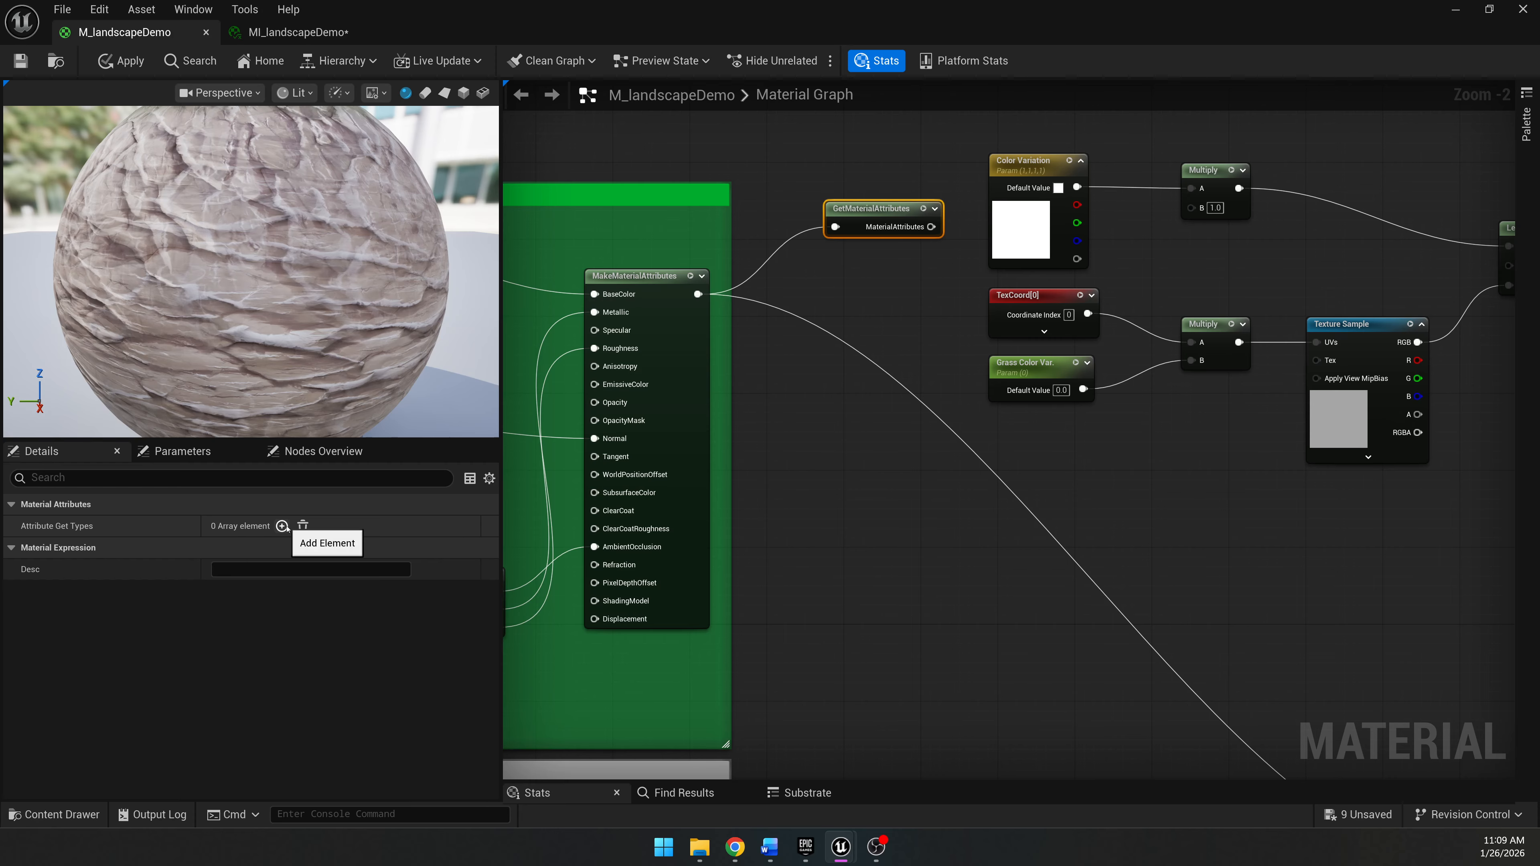
left_click(282, 525)
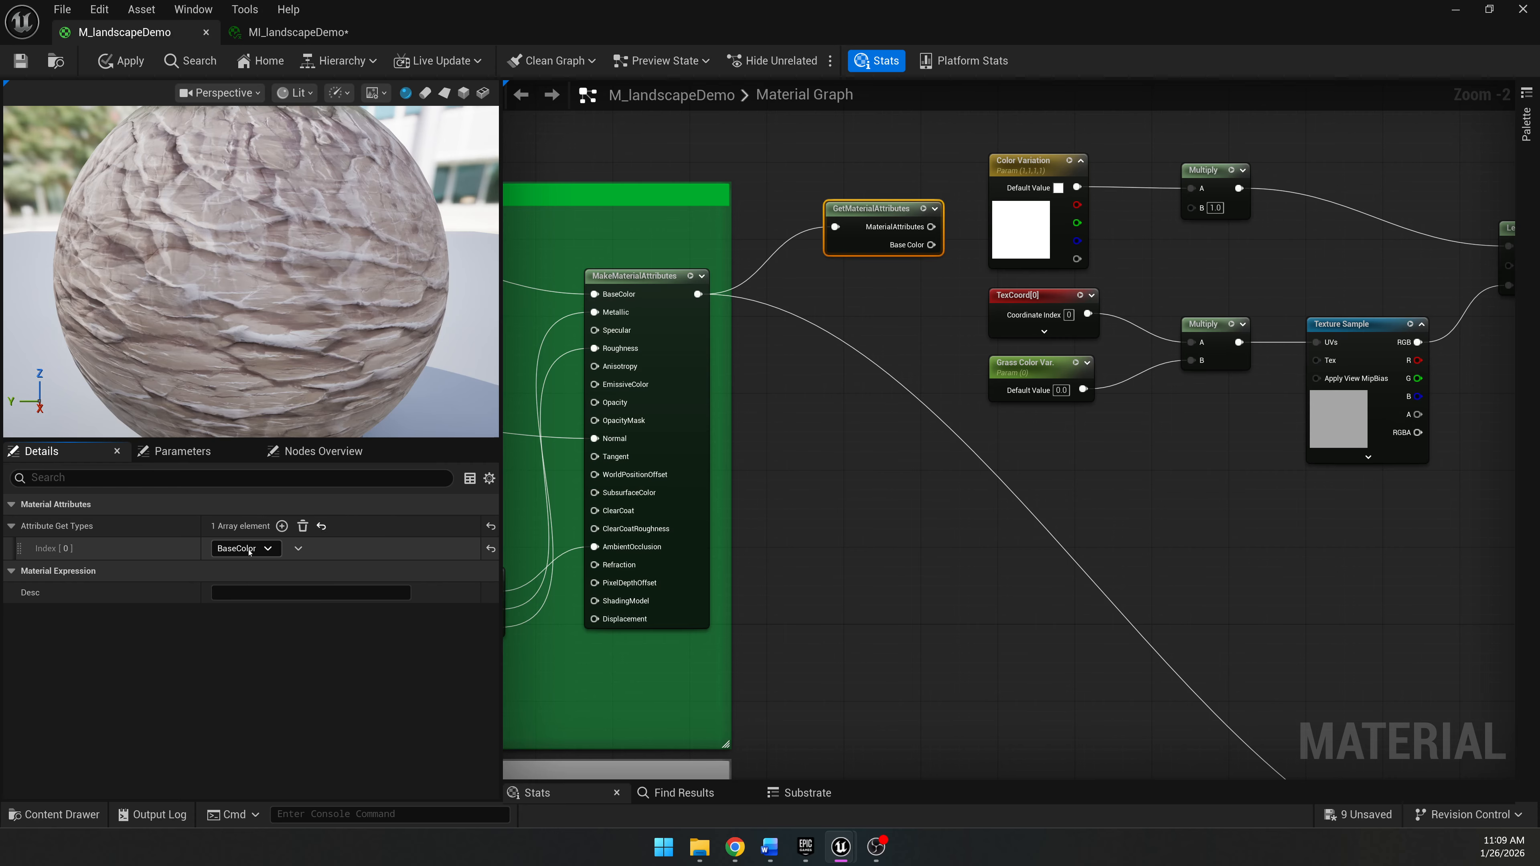
left_click(267, 548)
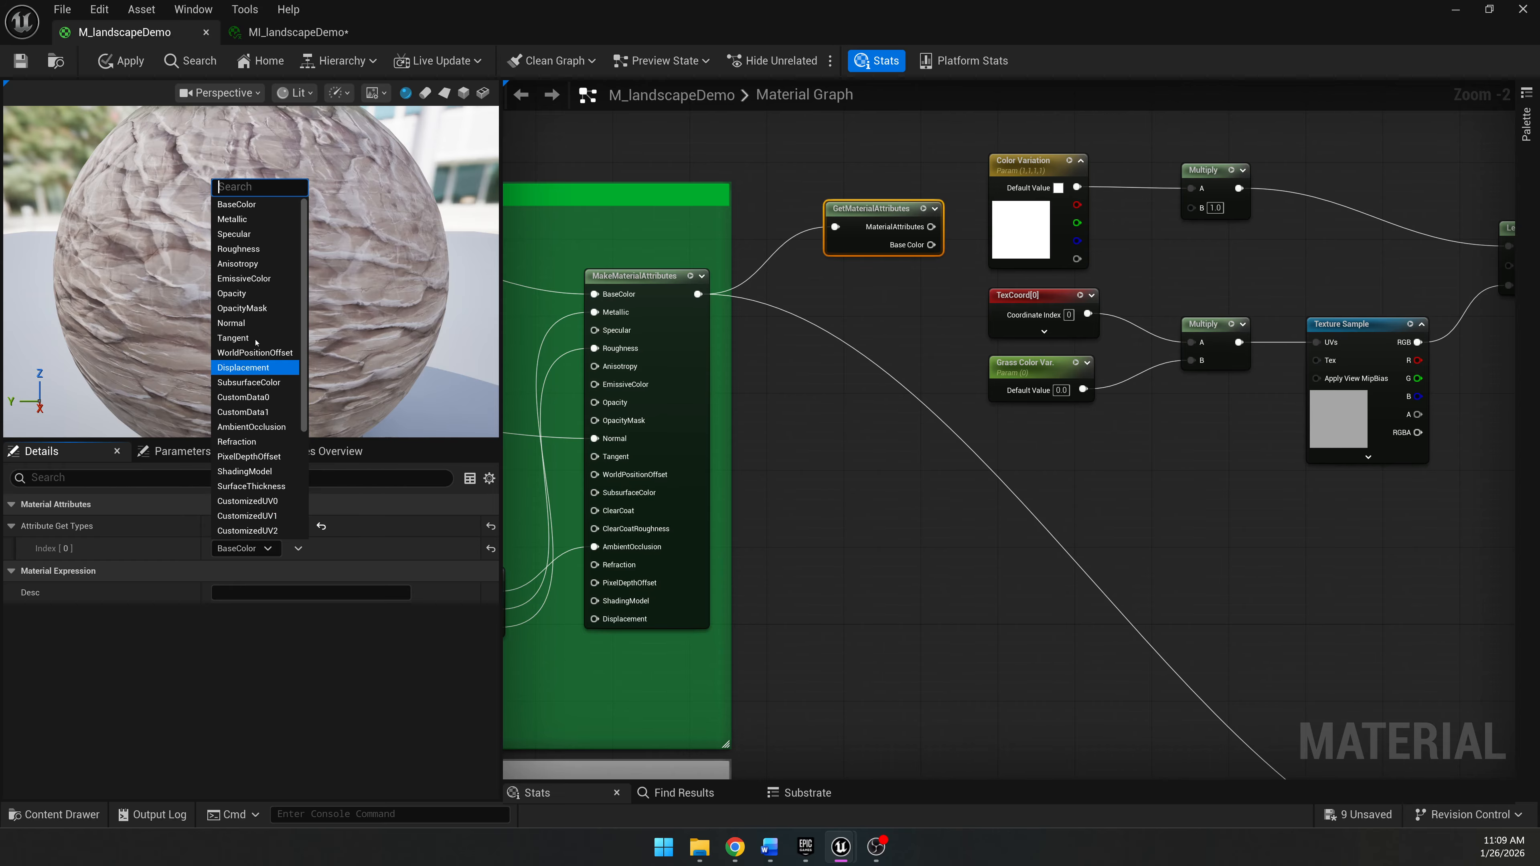
scroll(268, 441, "down", 3)
scroll(268, 438, "up", 3)
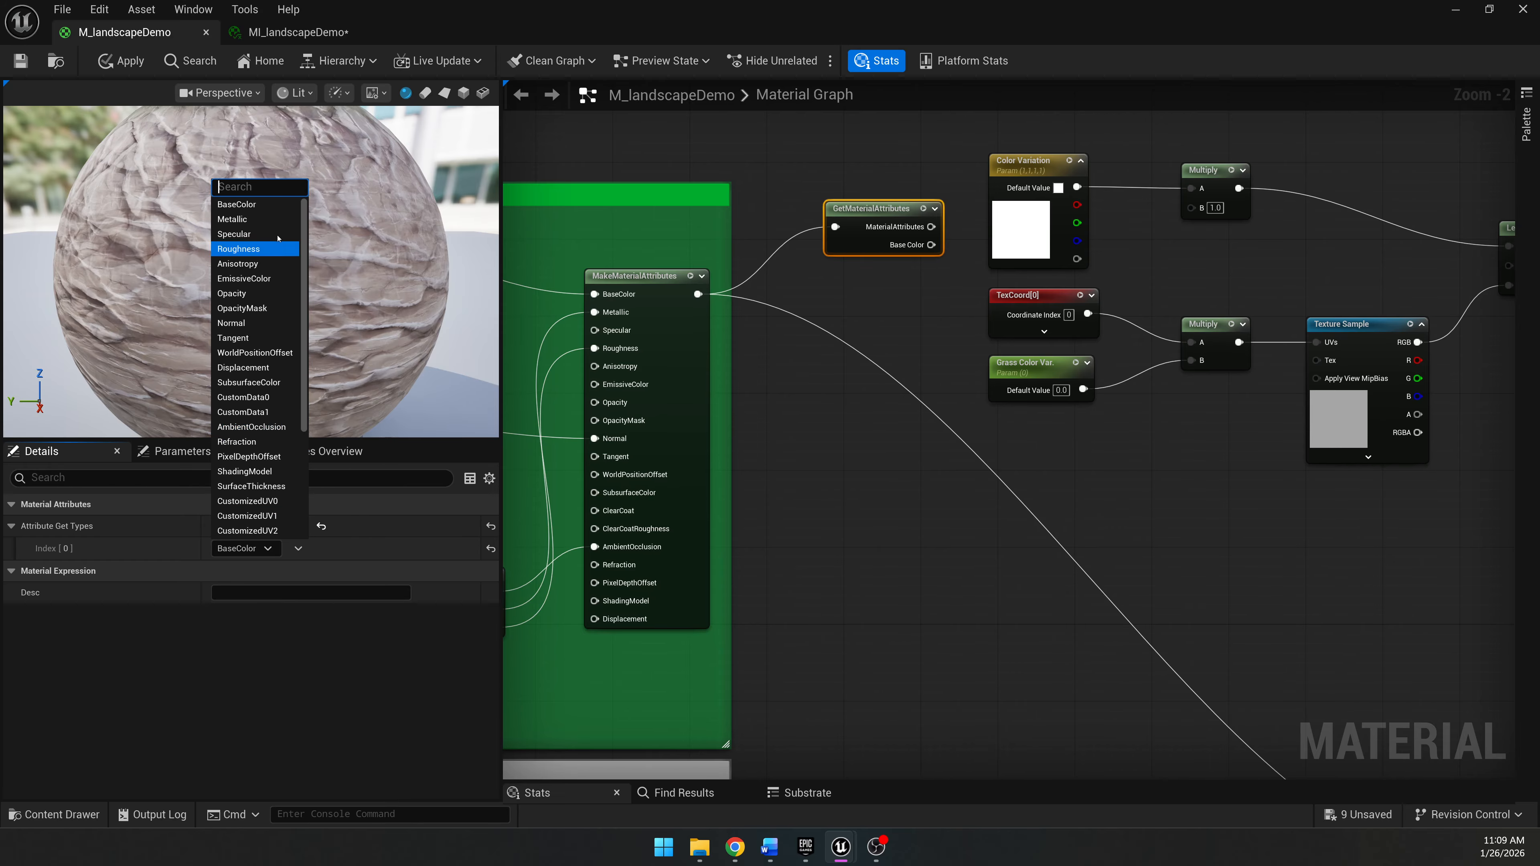
left_click(248, 206)
left_click(879, 301)
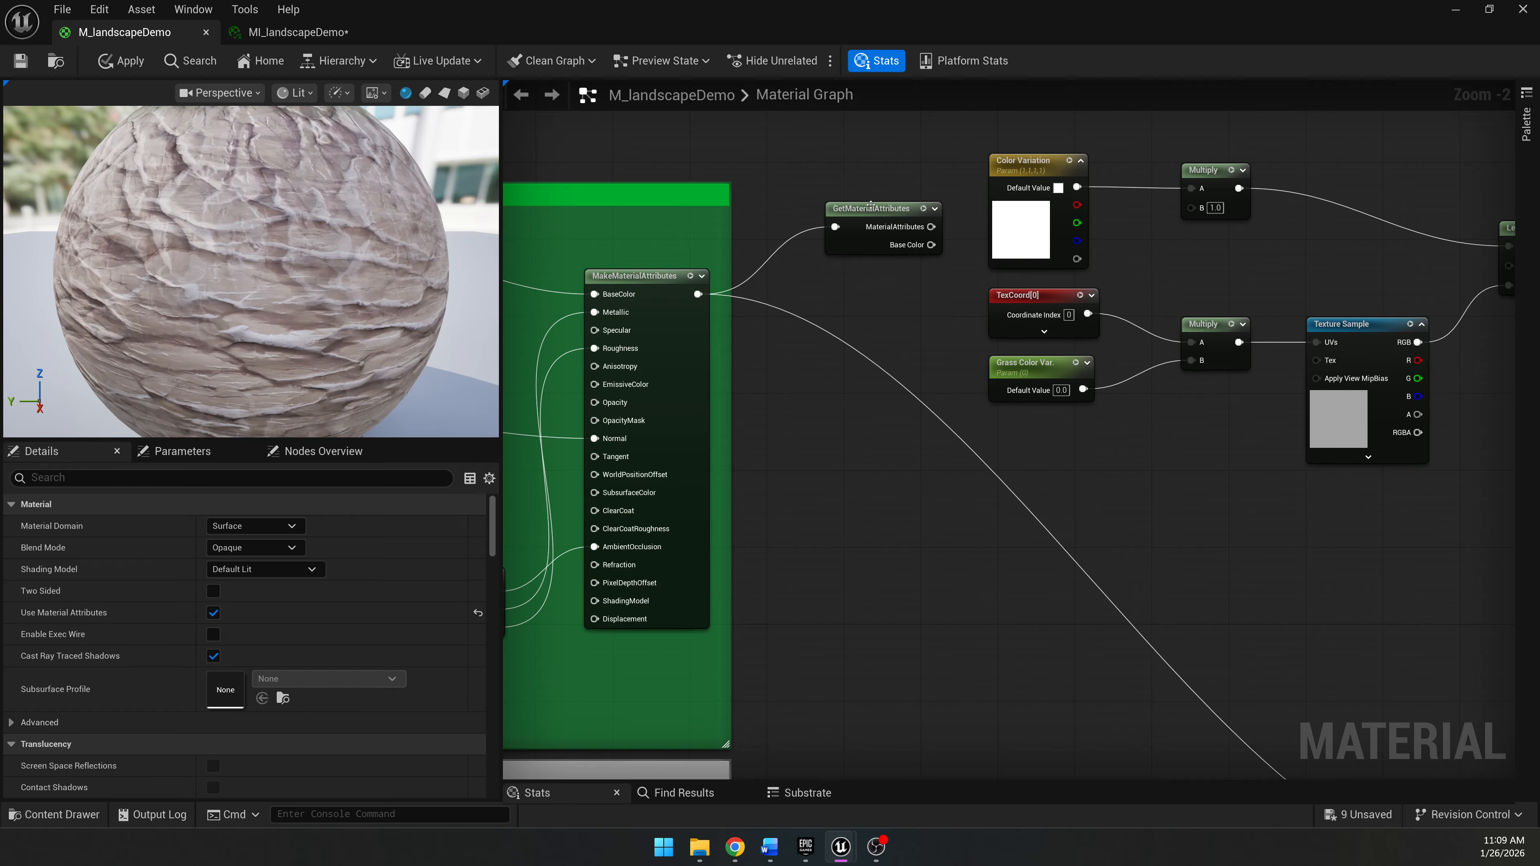
Move GetMaterialAttributes closer to the grass section and connect its Base Color output to the upper Multiply's B input.
left_click_drag(865, 211, 804, 250)
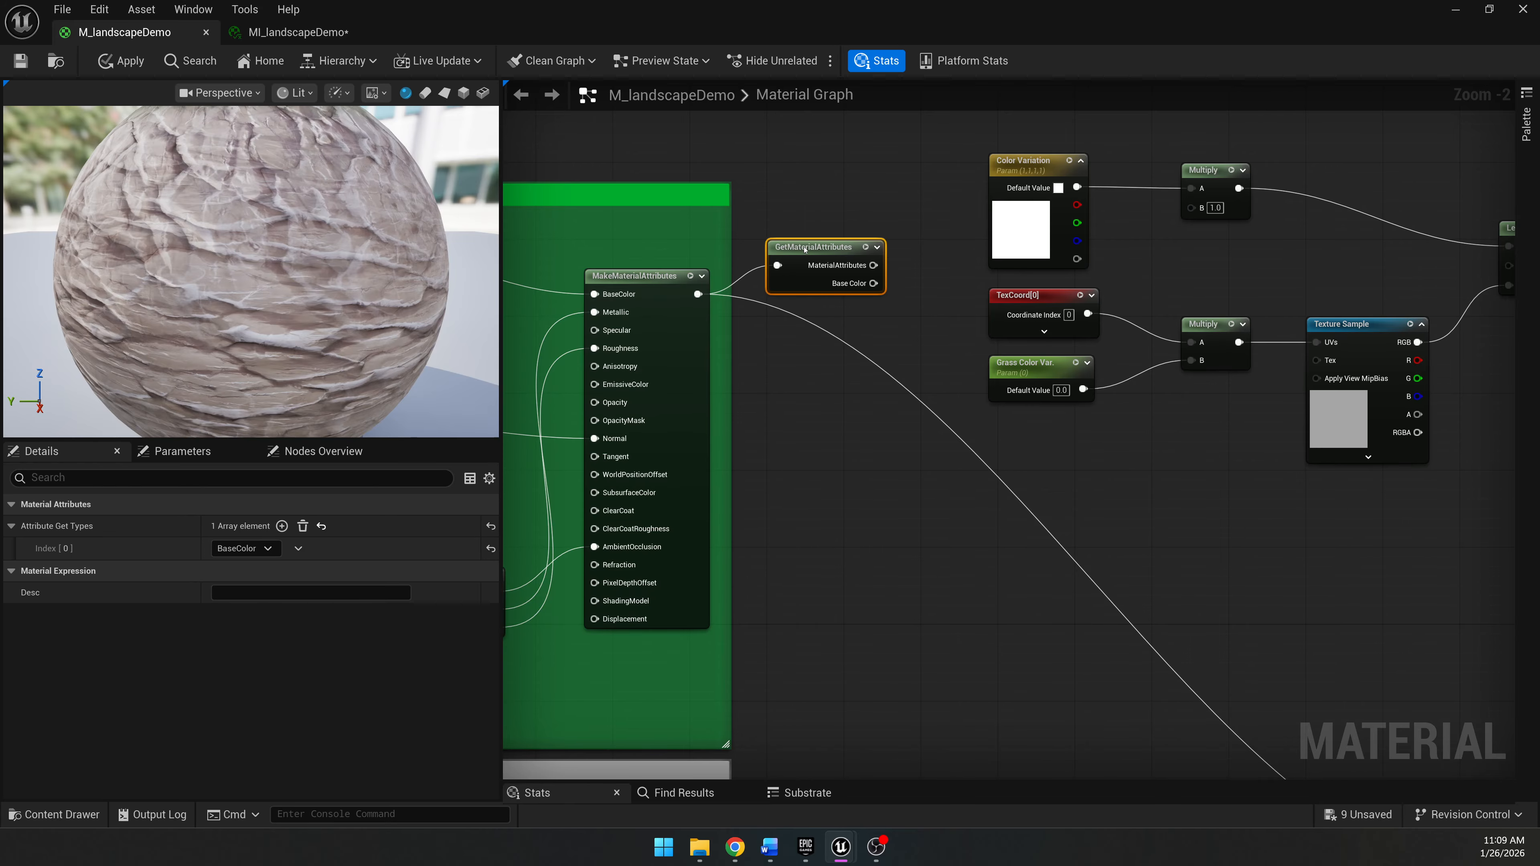
right_click_drag(852, 365, 763, 381)
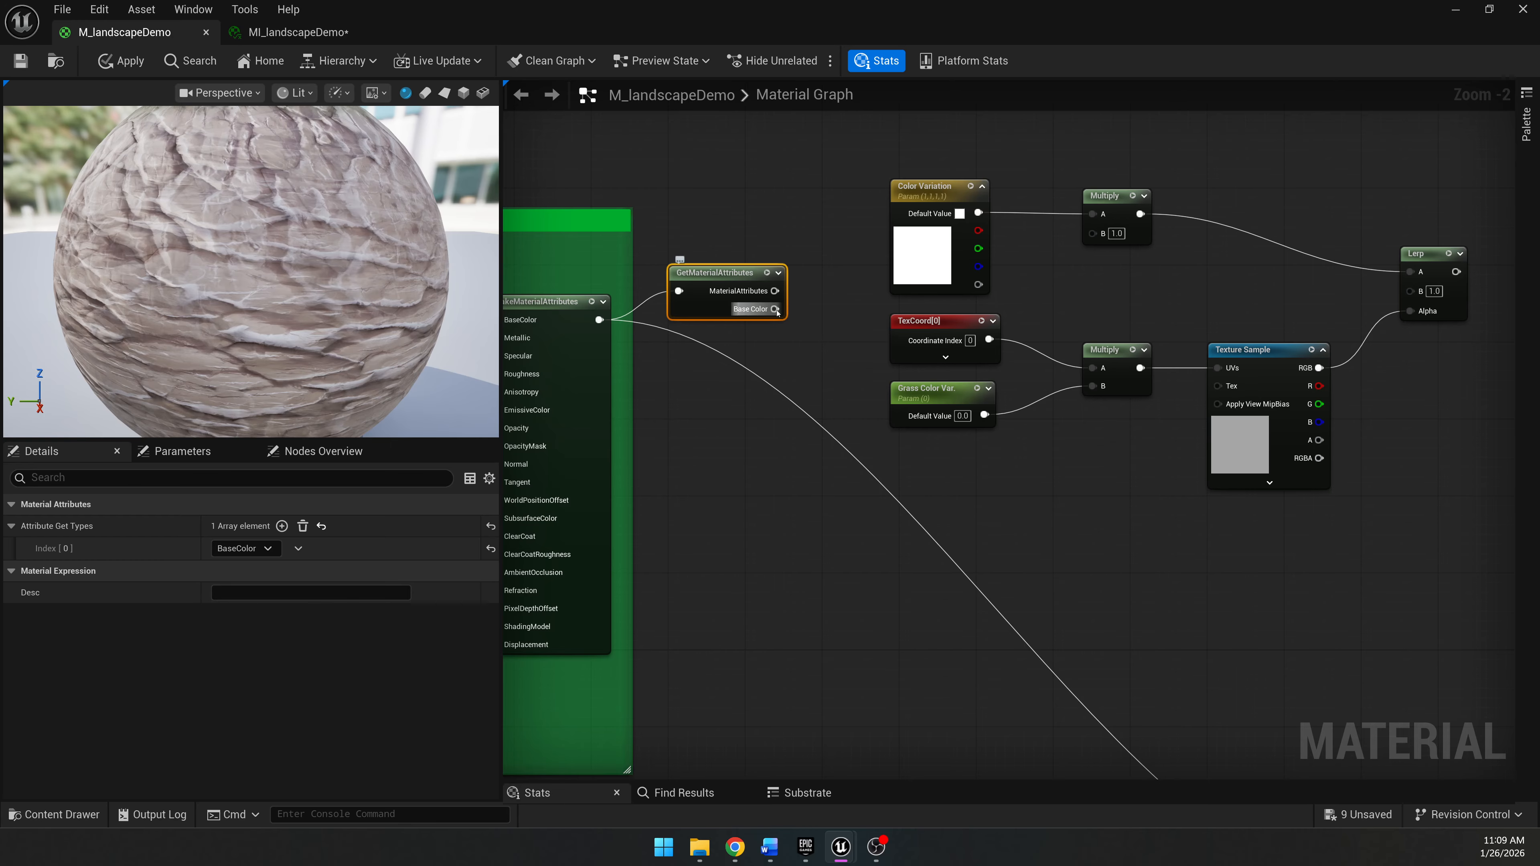
left_click_drag(781, 311, 1102, 235)
Arrange the GetMaterialAttributes node above Color Variation and shift the Color Variation node slightly left.
left_click_drag(743, 276, 830, 150)
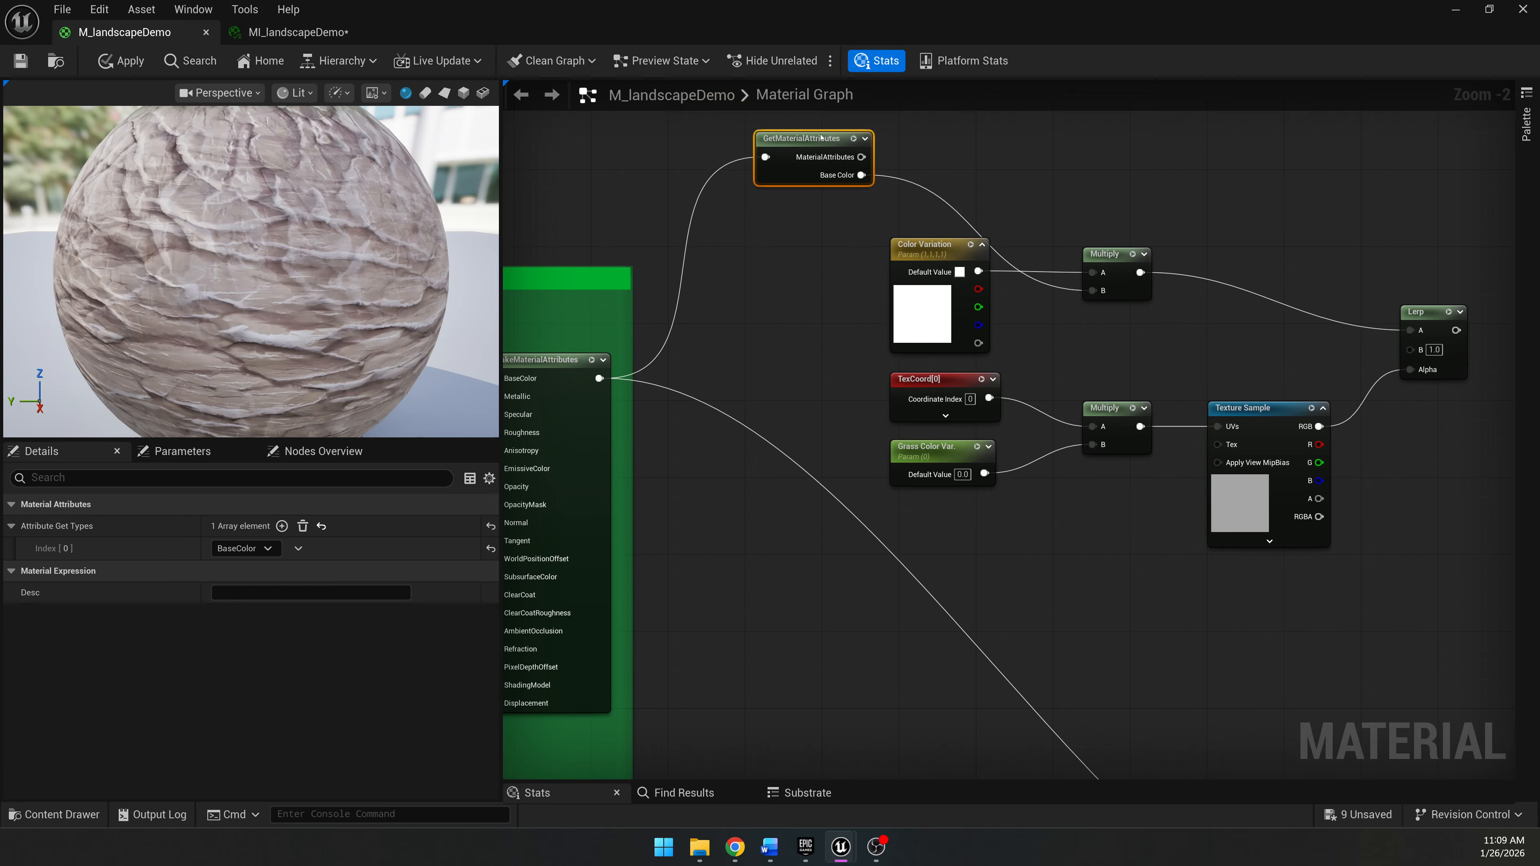
left_click(1060, 191)
left_click_drag(936, 243, 898, 244)
left_click(1182, 232)
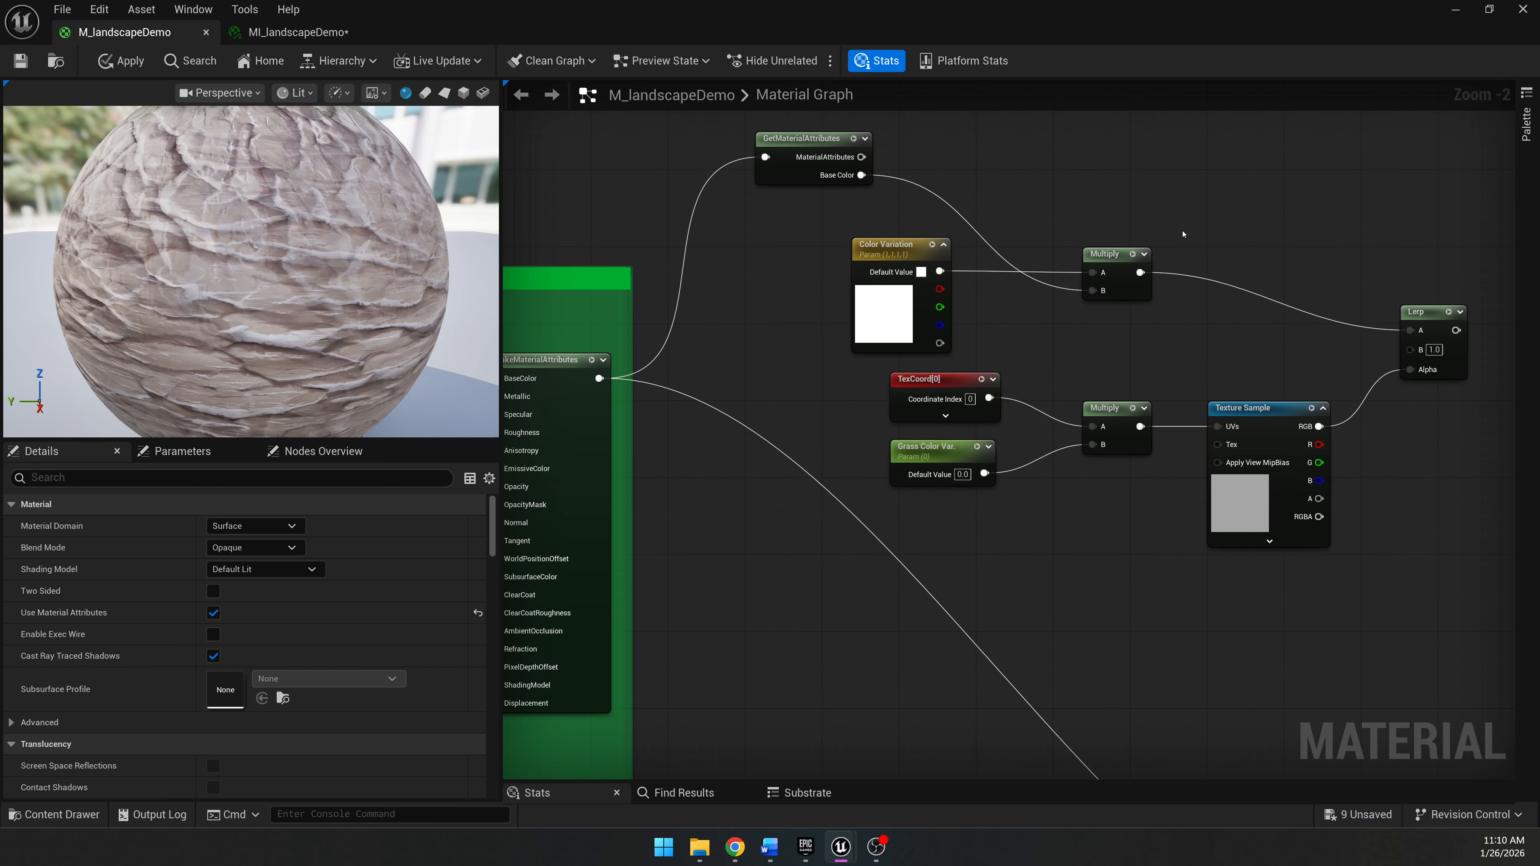
Connect the Base Color output of GetMaterialAttributes to the Lerp's B input.
right_click_drag(1178, 230, 906, 205)
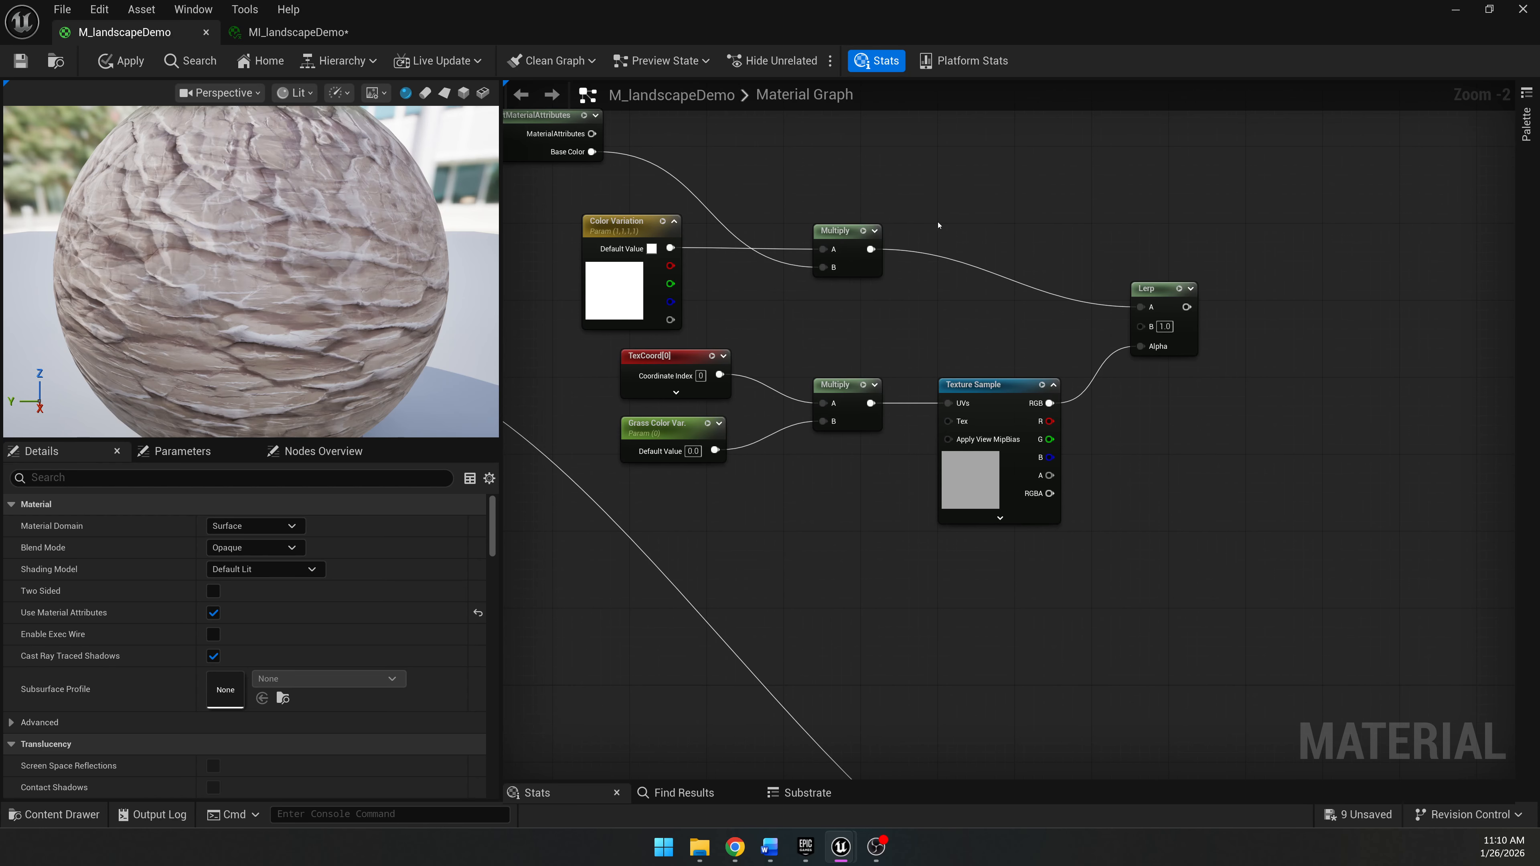
right_click_drag(1076, 251, 1105, 286)
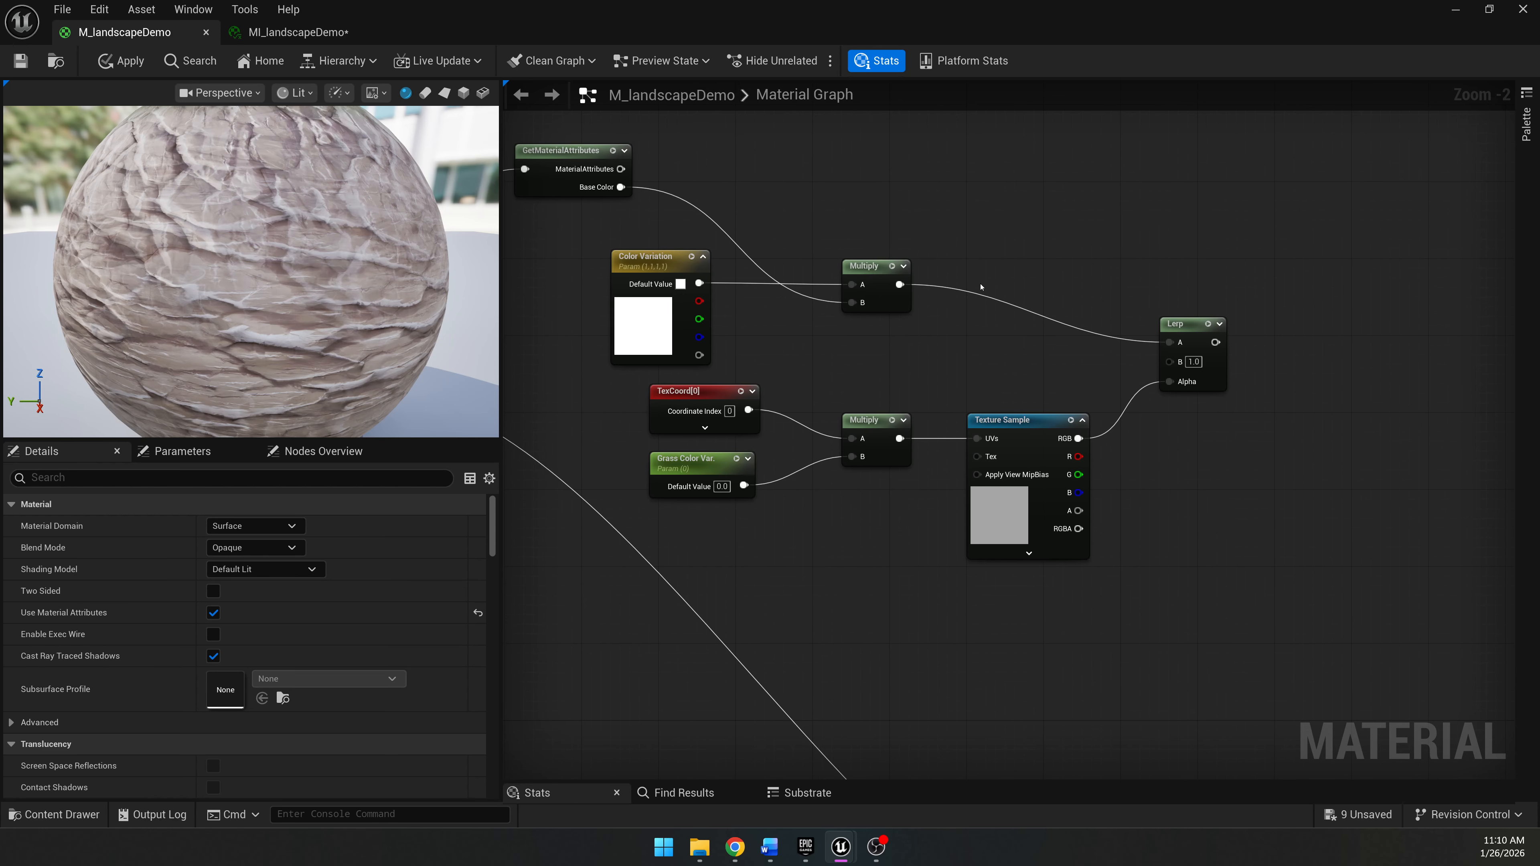
left_click_drag(620, 187, 1172, 363)
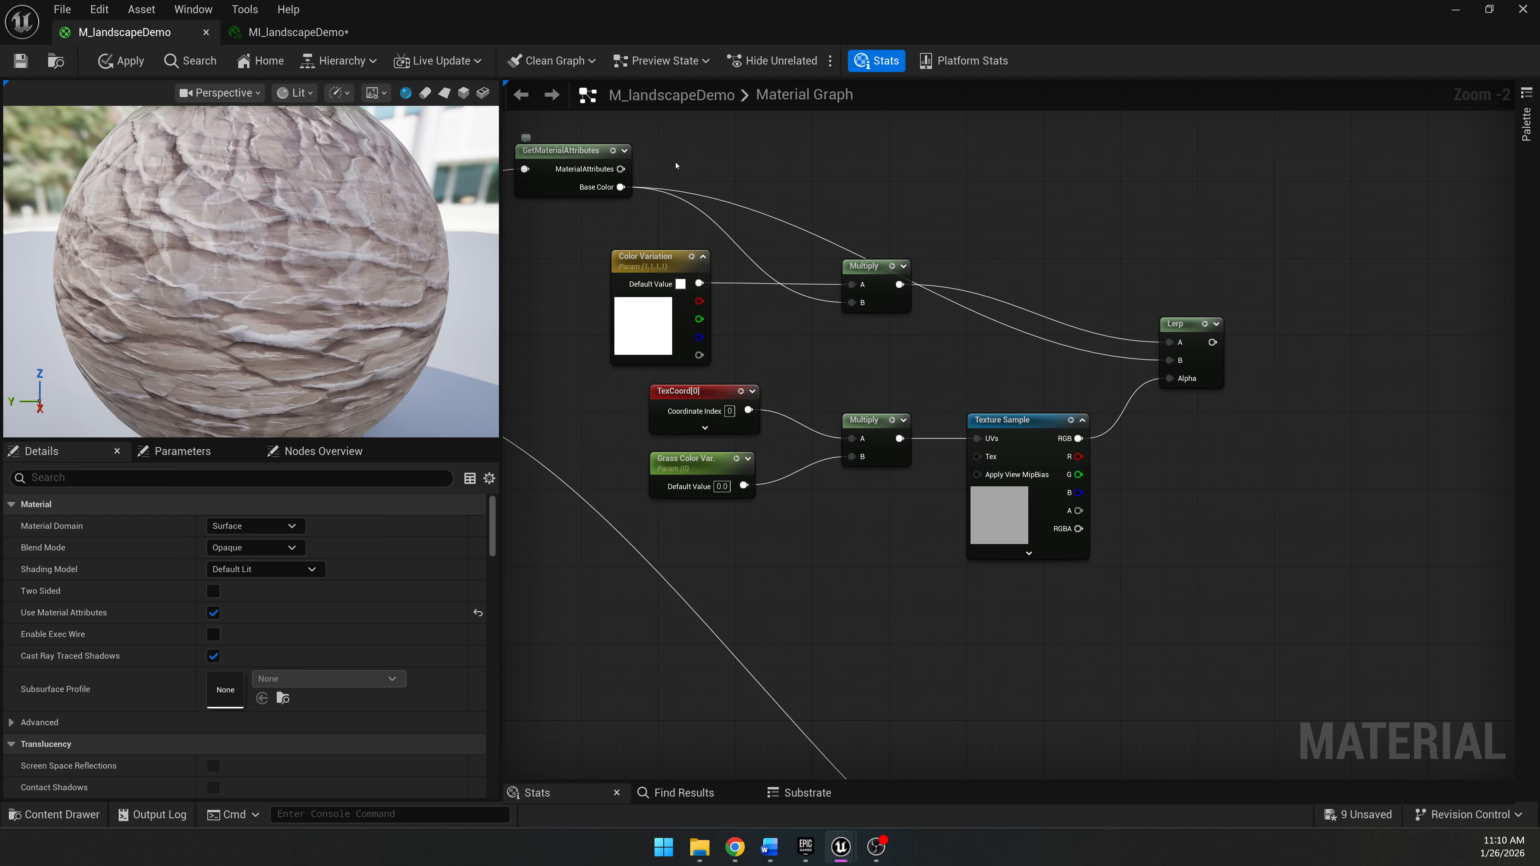
right_click_drag(670, 164, 880, 174)
left_click(849, 271)
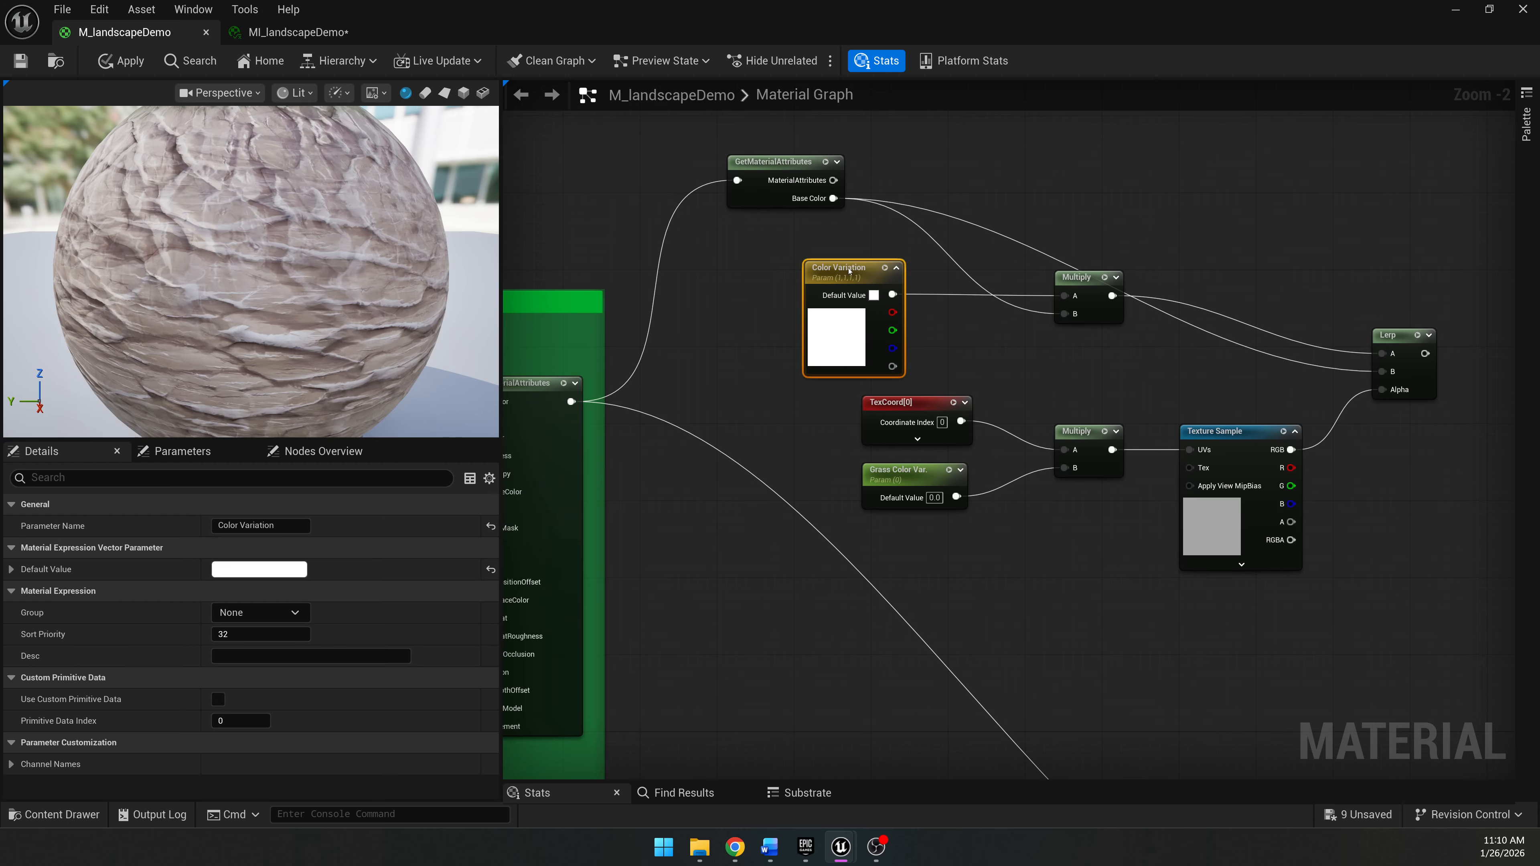
right_click_drag(660, 343, 828, 262)
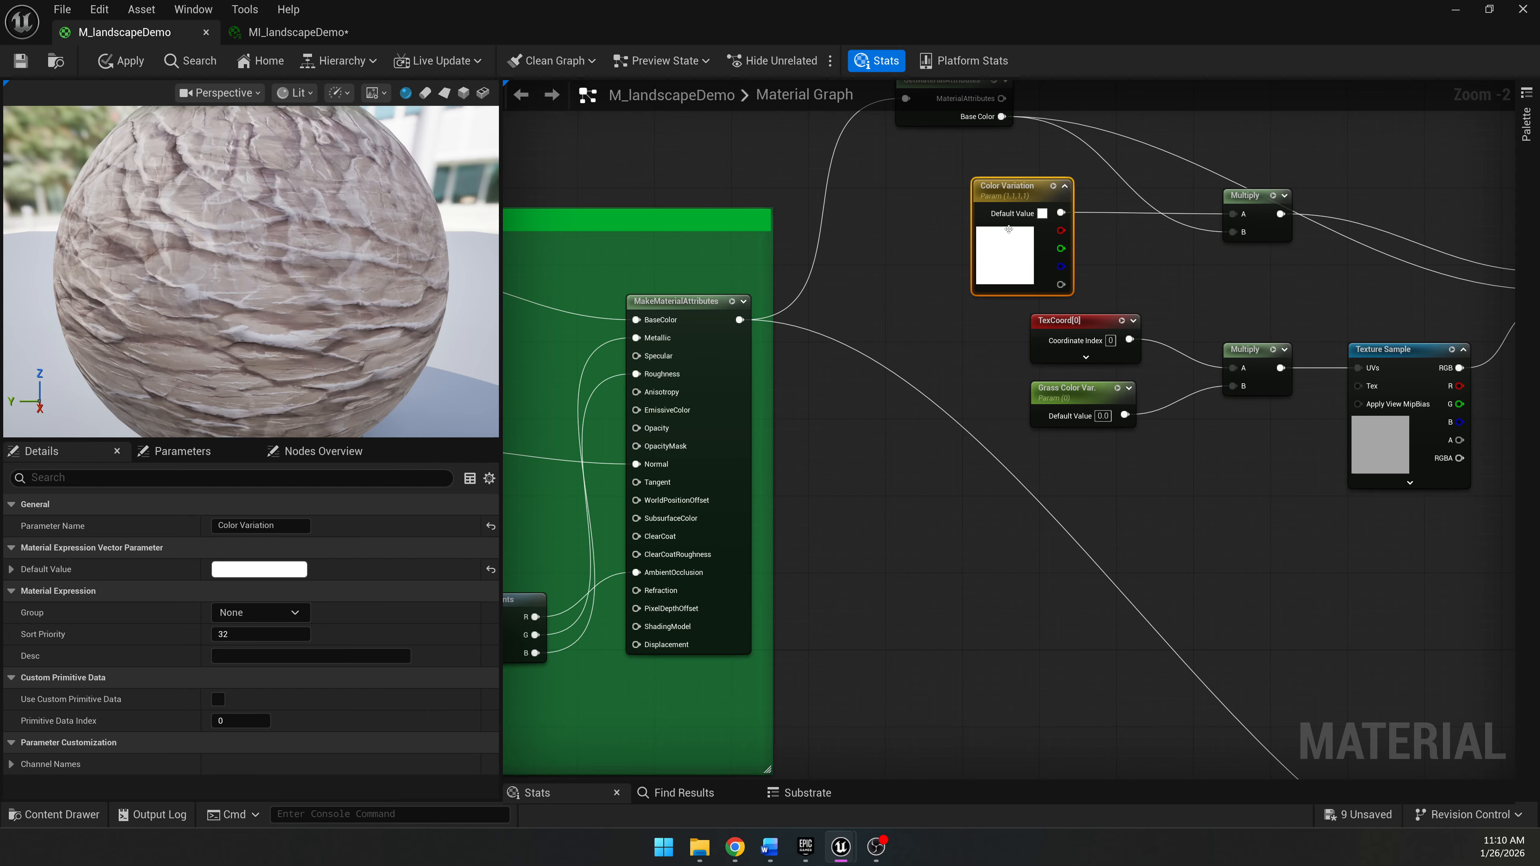
right_click_drag(1004, 249, 896, 334)
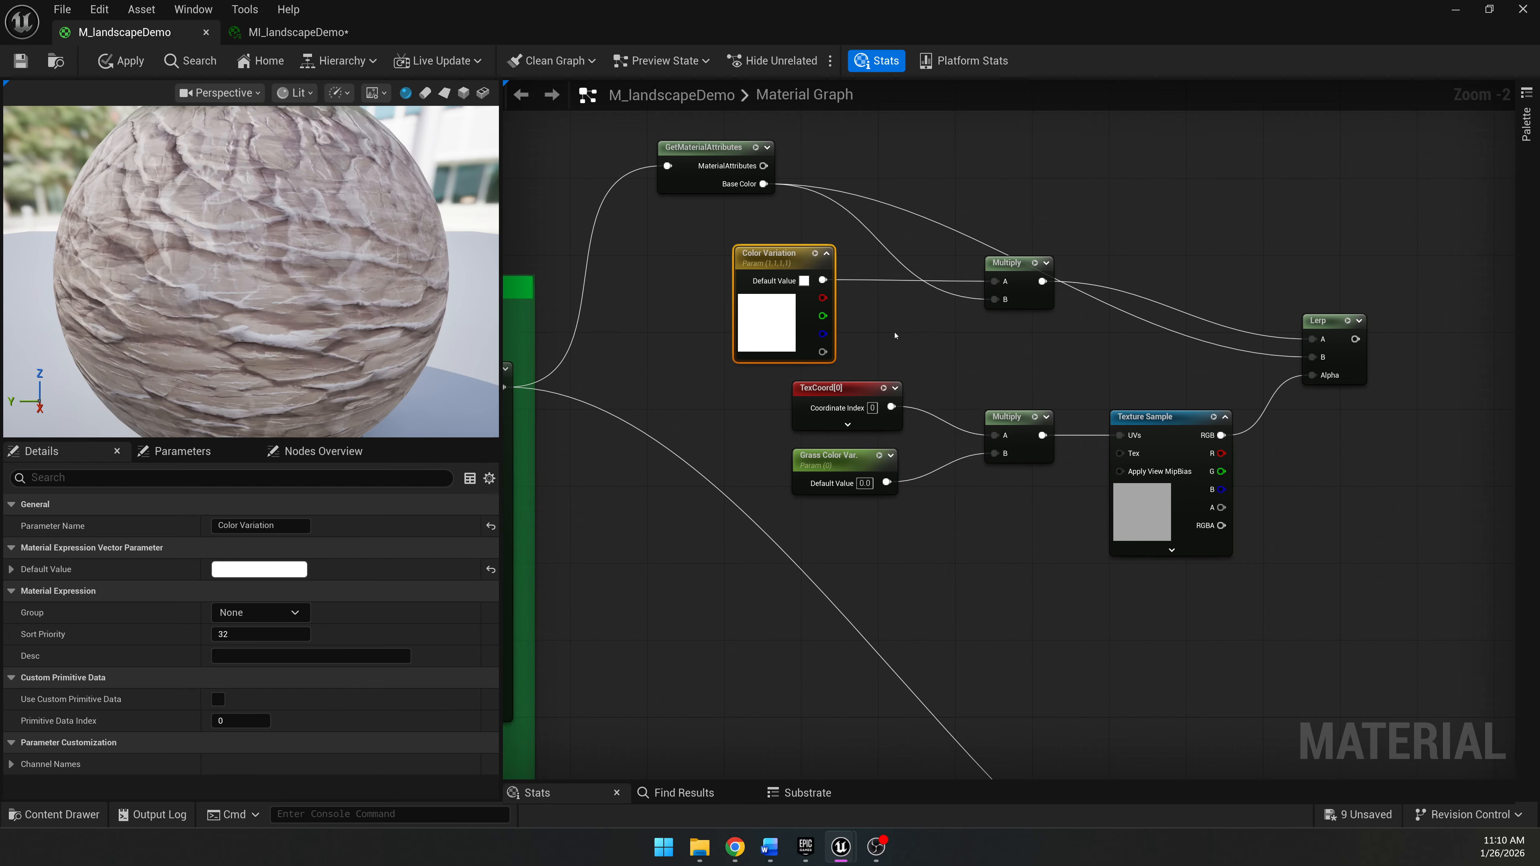
Move the Lerp node up so it lines up with the upper Multiply node.
left_click(927, 319)
right_click_drag(1019, 325, 867, 338)
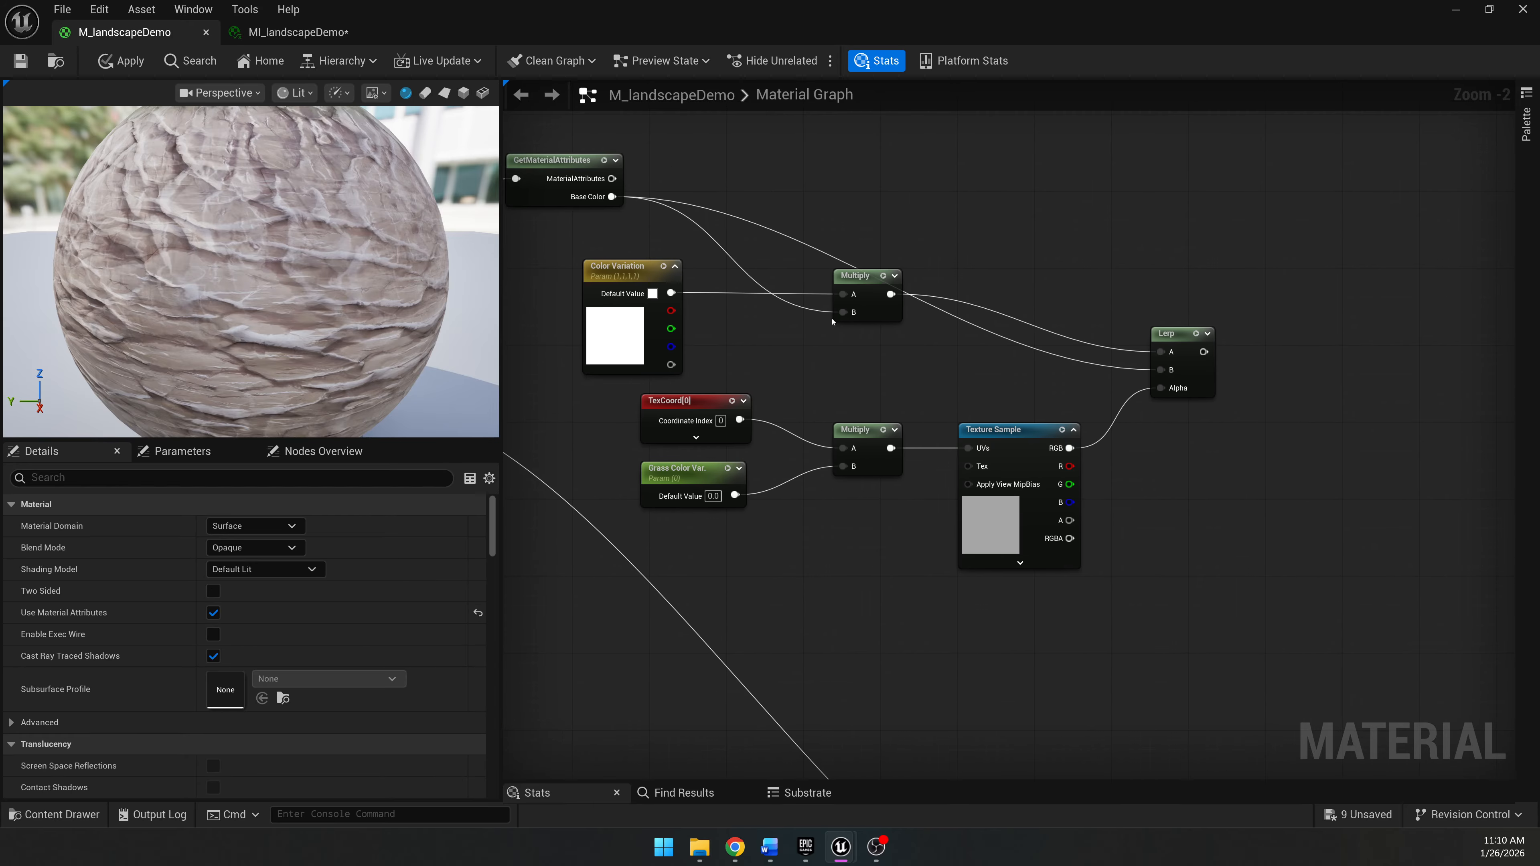
right_click_drag(1119, 209, 1298, 199)
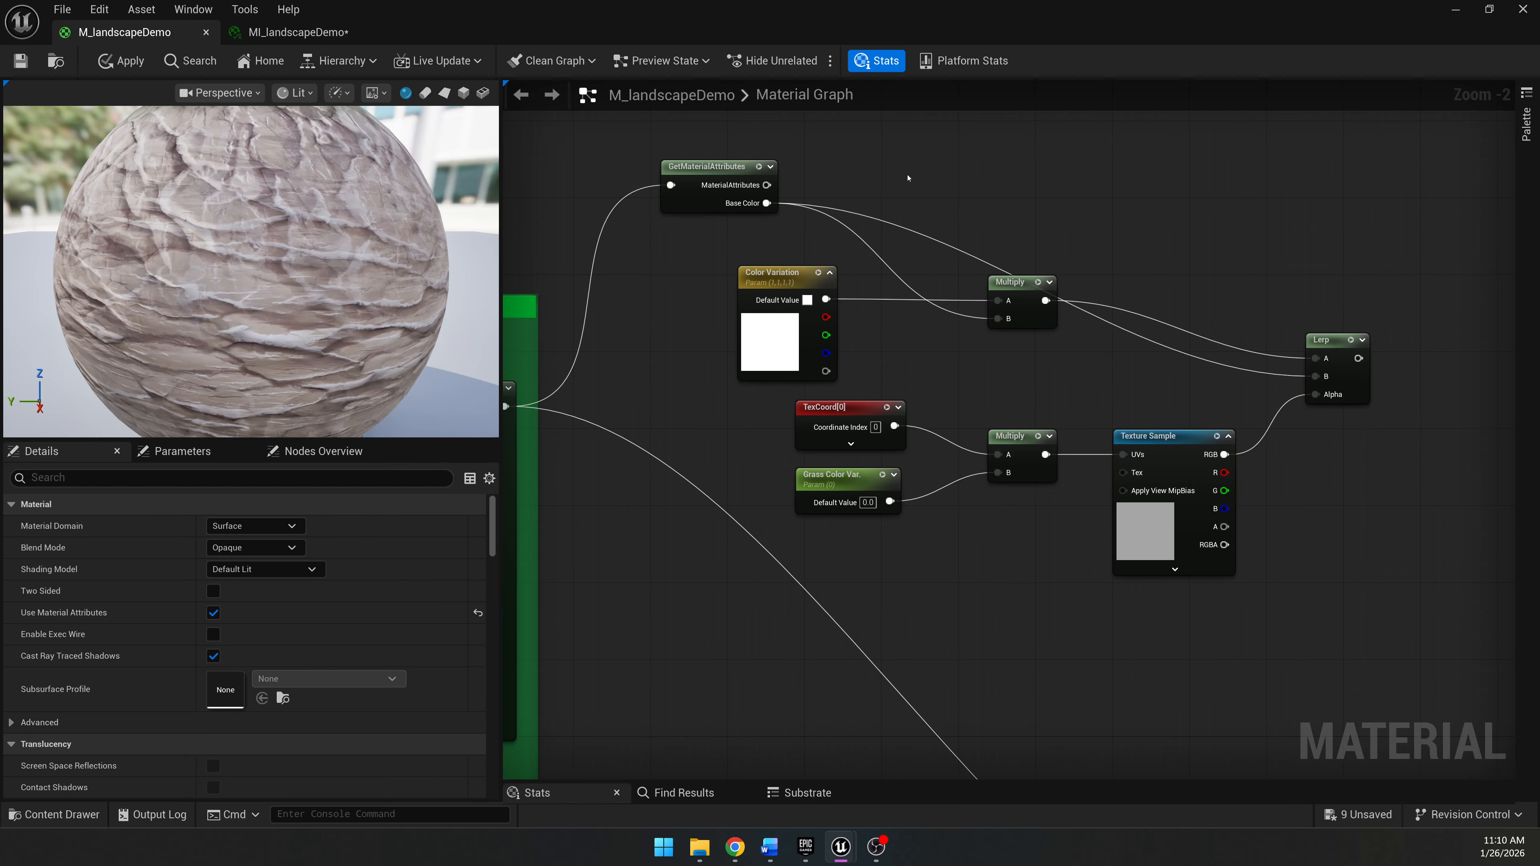
right_click_drag(747, 166, 638, 169)
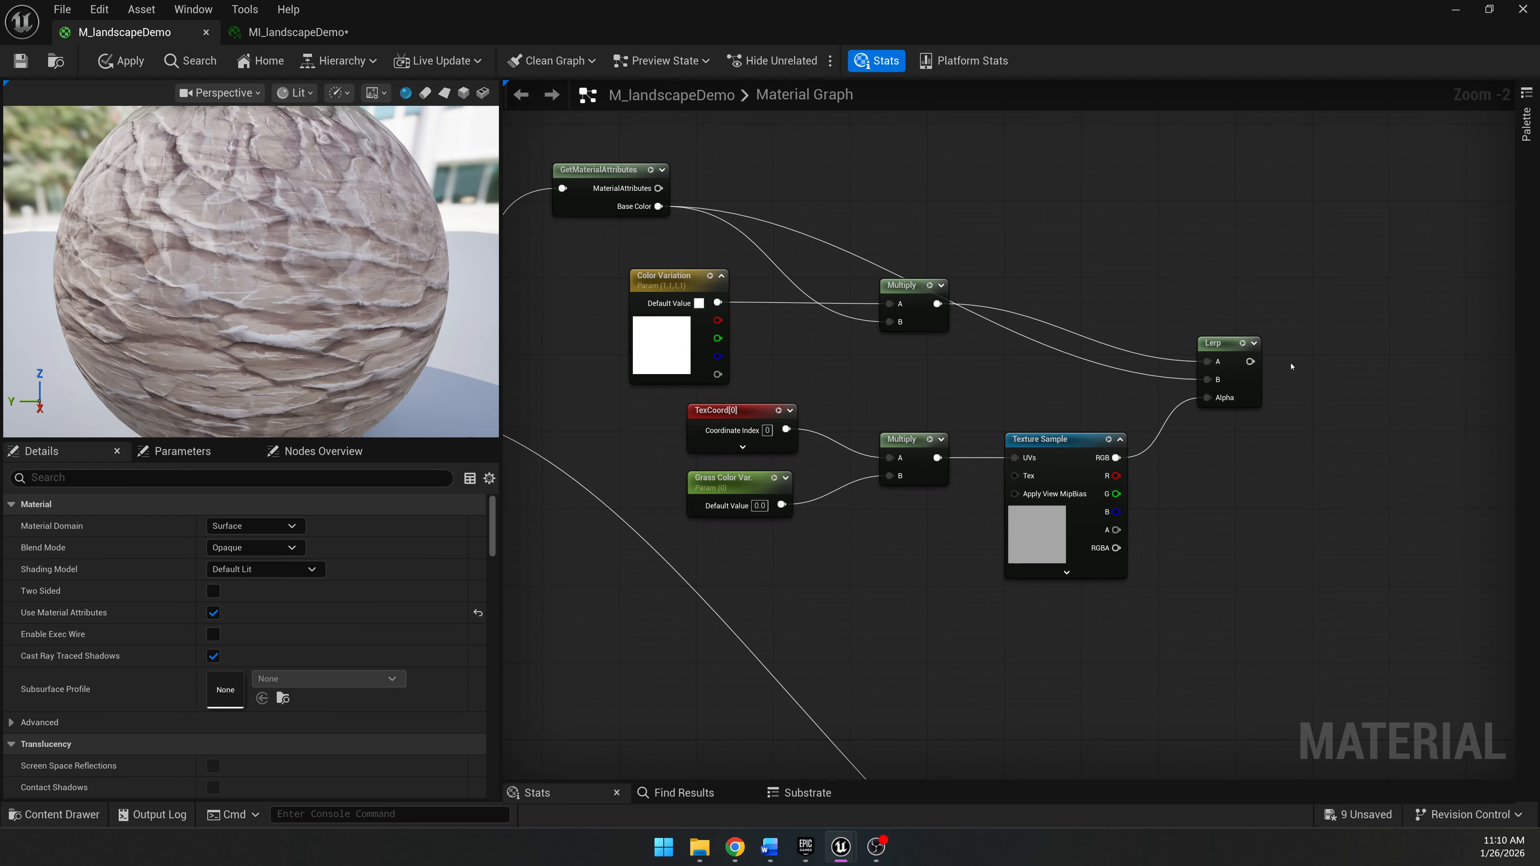
scroll(1291, 367, "down", 1)
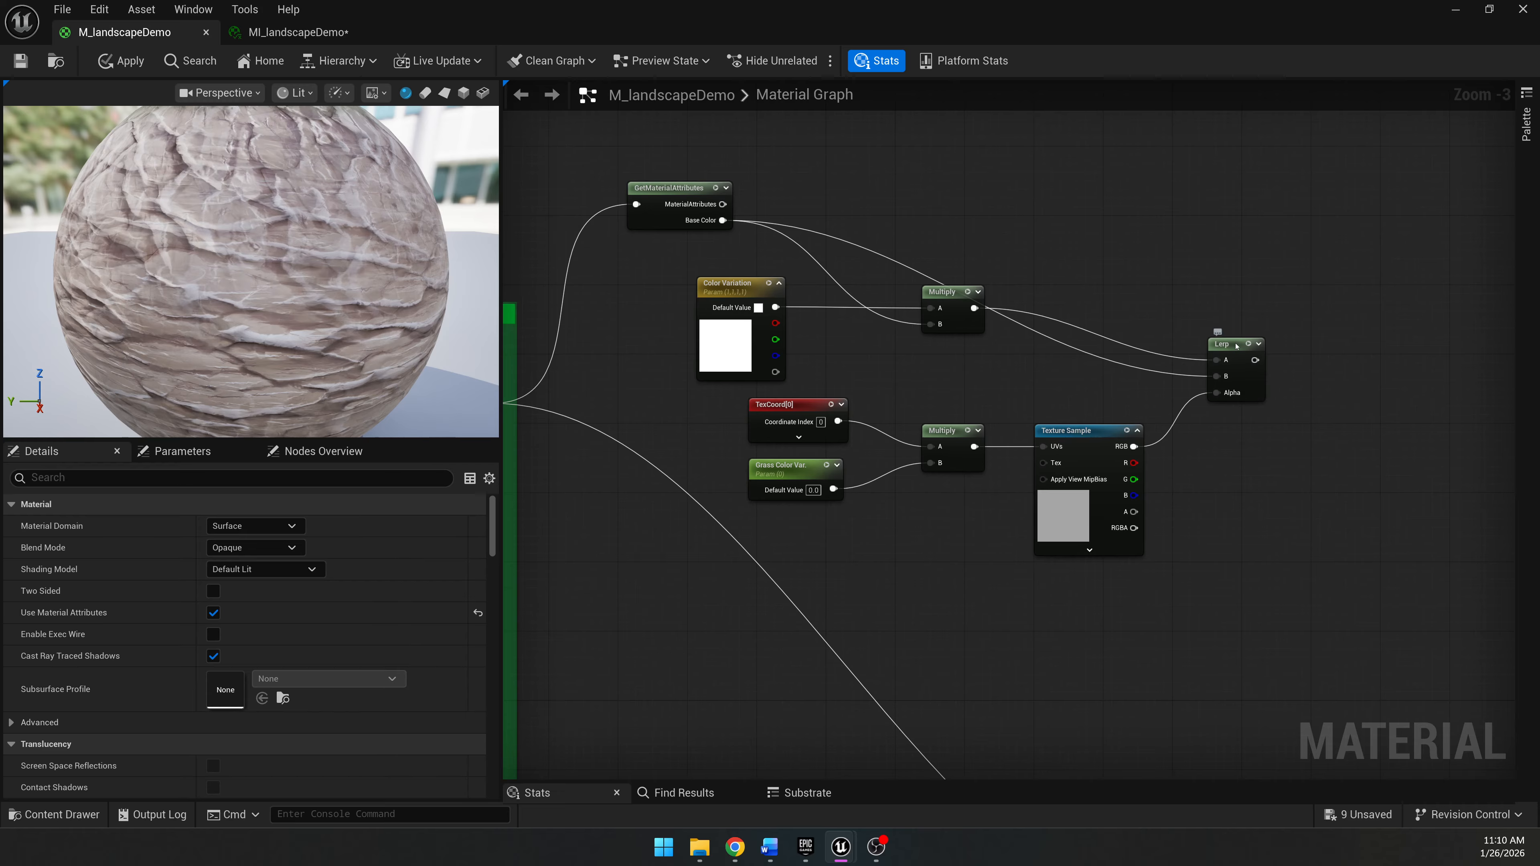
left_click_drag(1241, 348, 1232, 304)
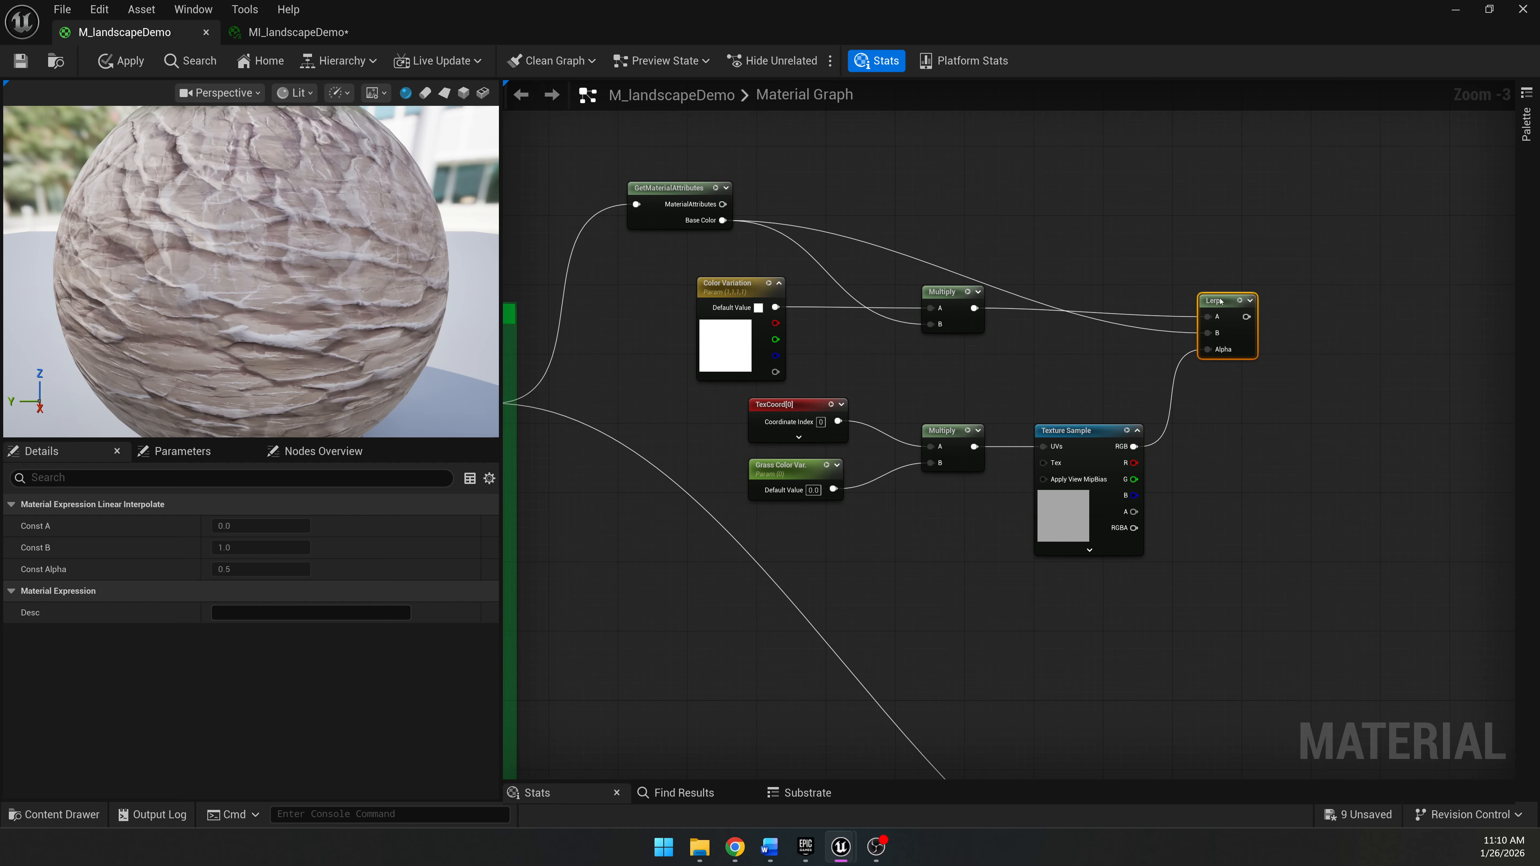
Try a pink default value for the Color Variation parameter and restore it to white with green and blue at 1.
left_click(758, 340)
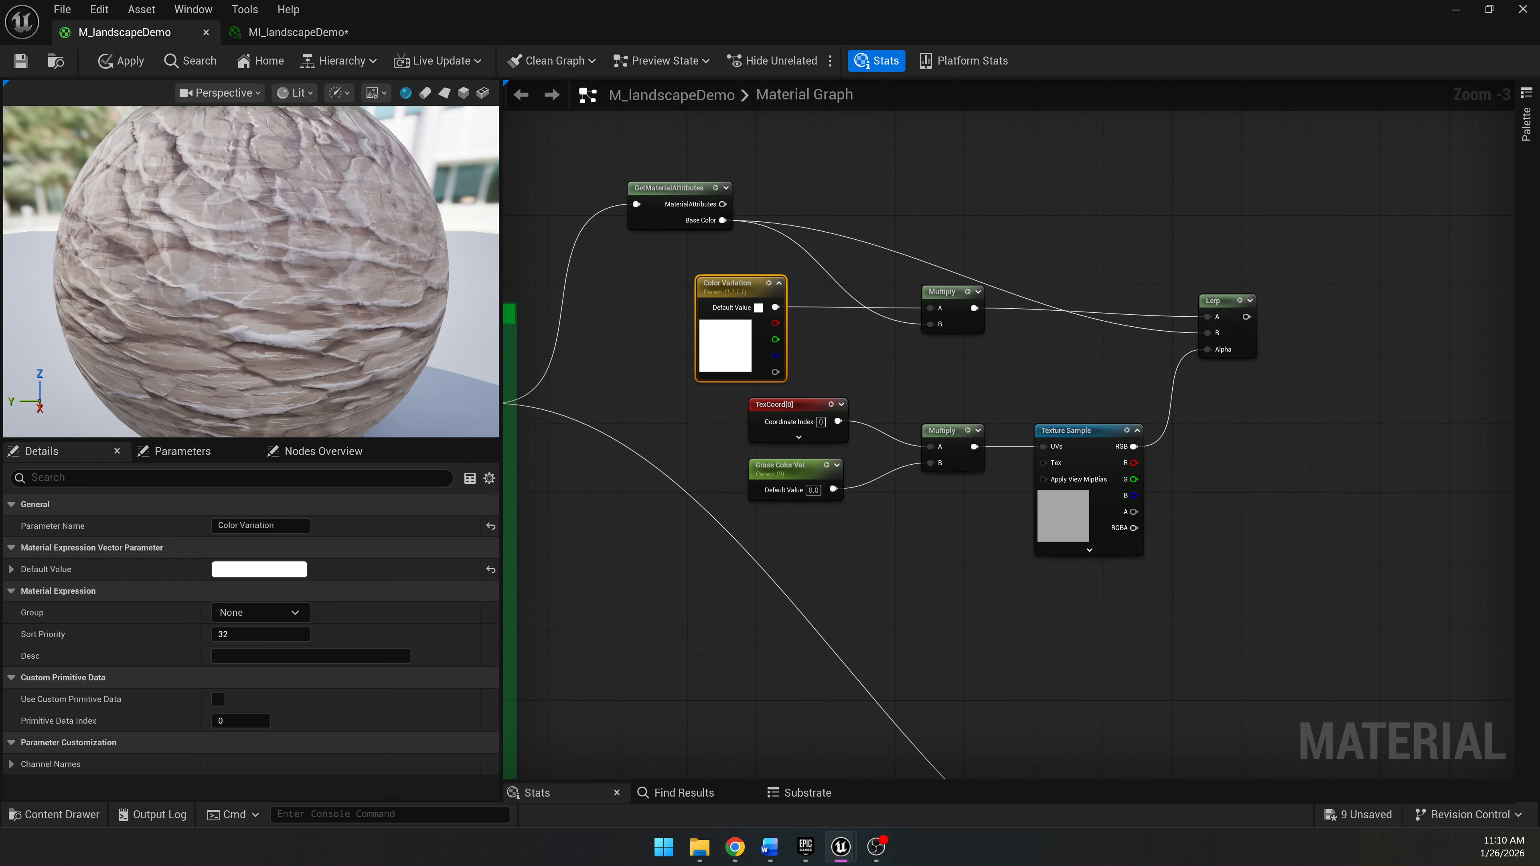
left_click(259, 569)
left_click_drag(254, 199, 489, 177)
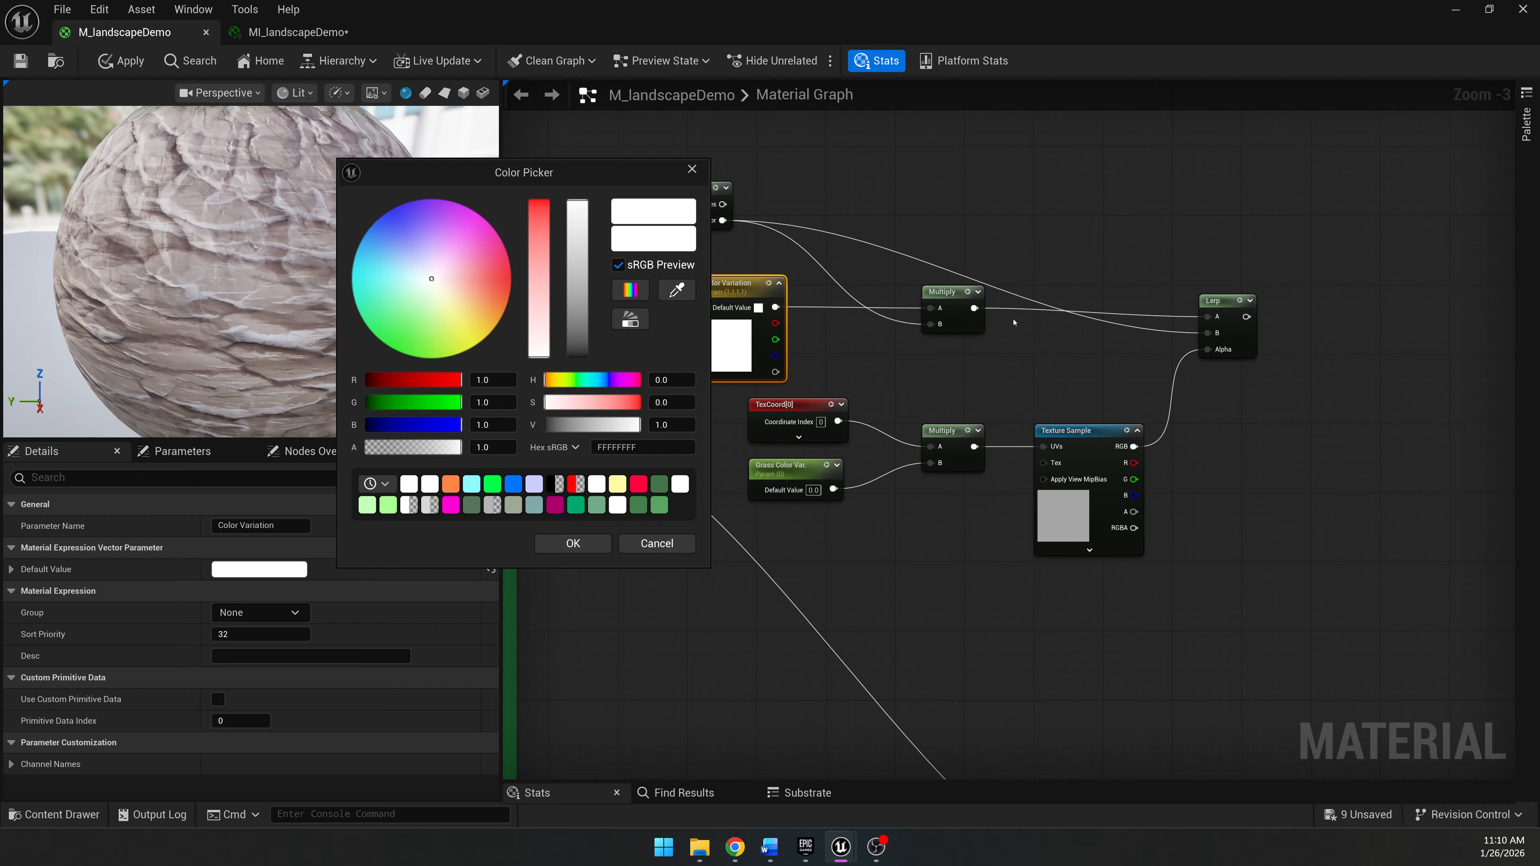
left_click_drag(570, 169, 395, 165)
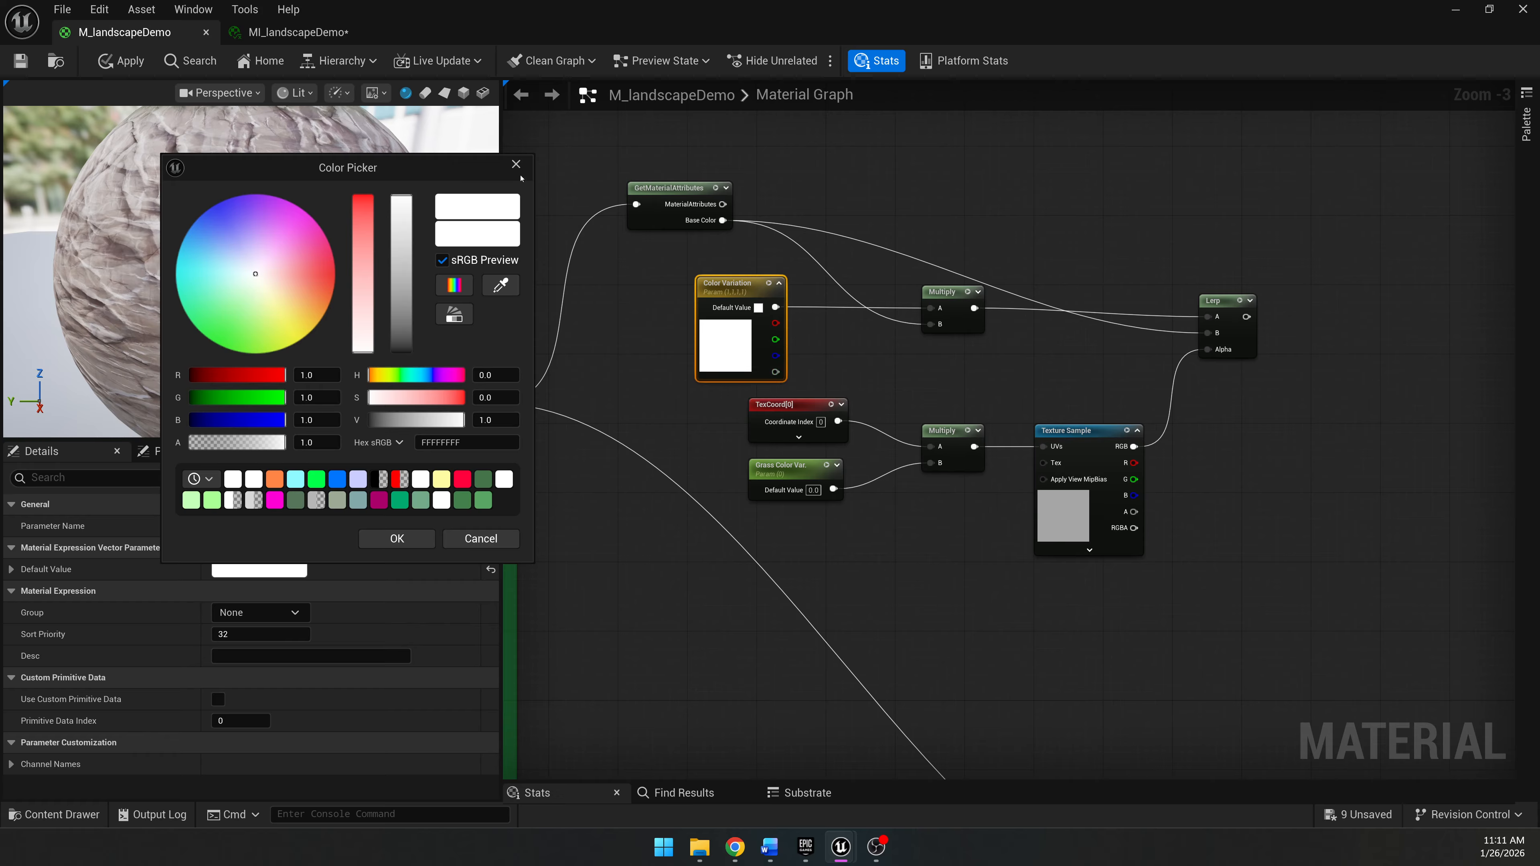
left_click(303, 259)
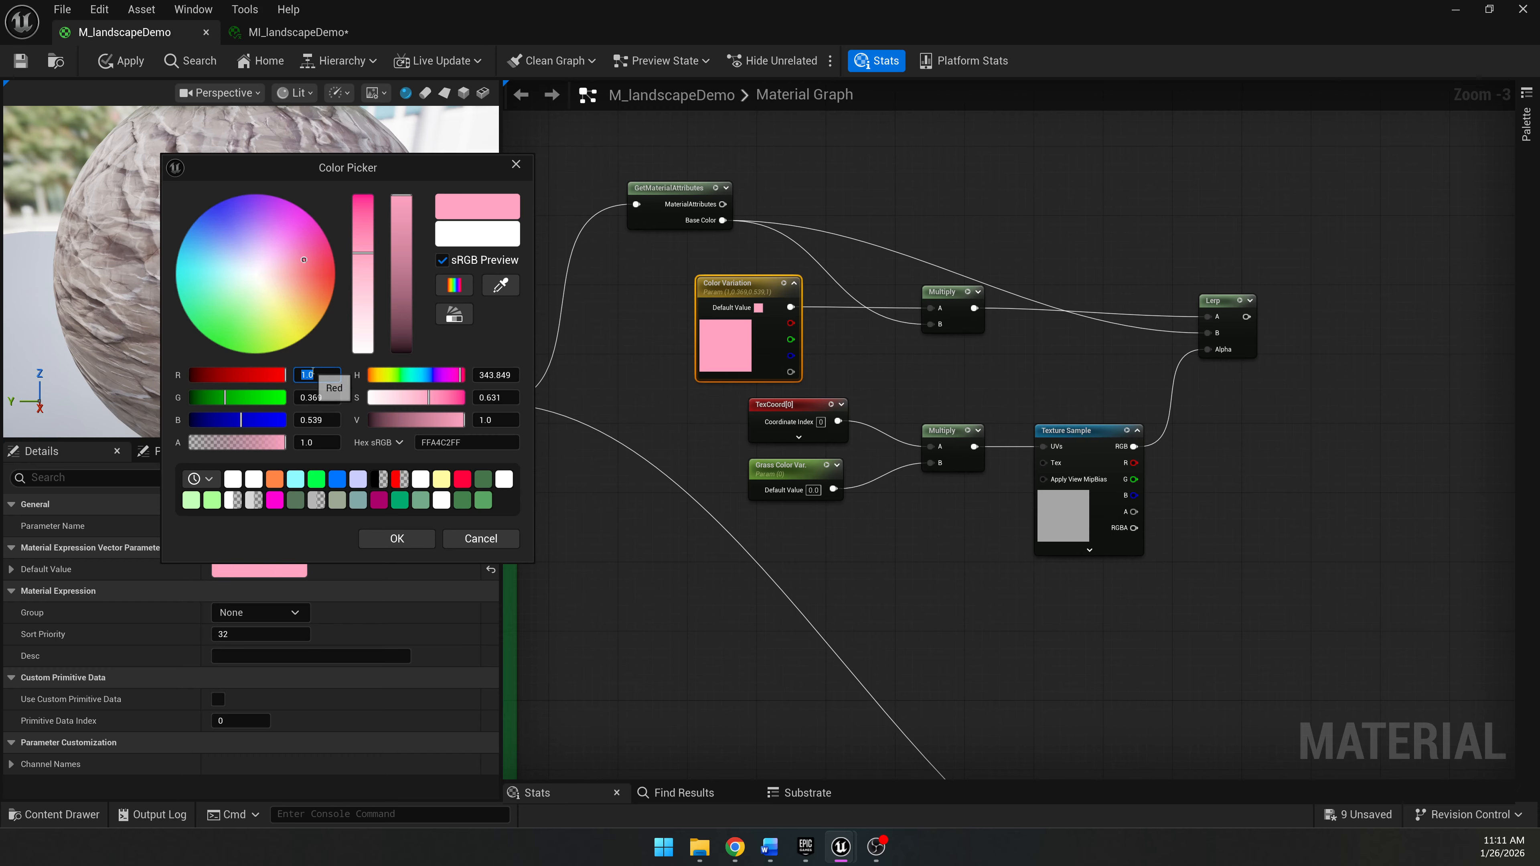
key("Tab")
key("Tab")
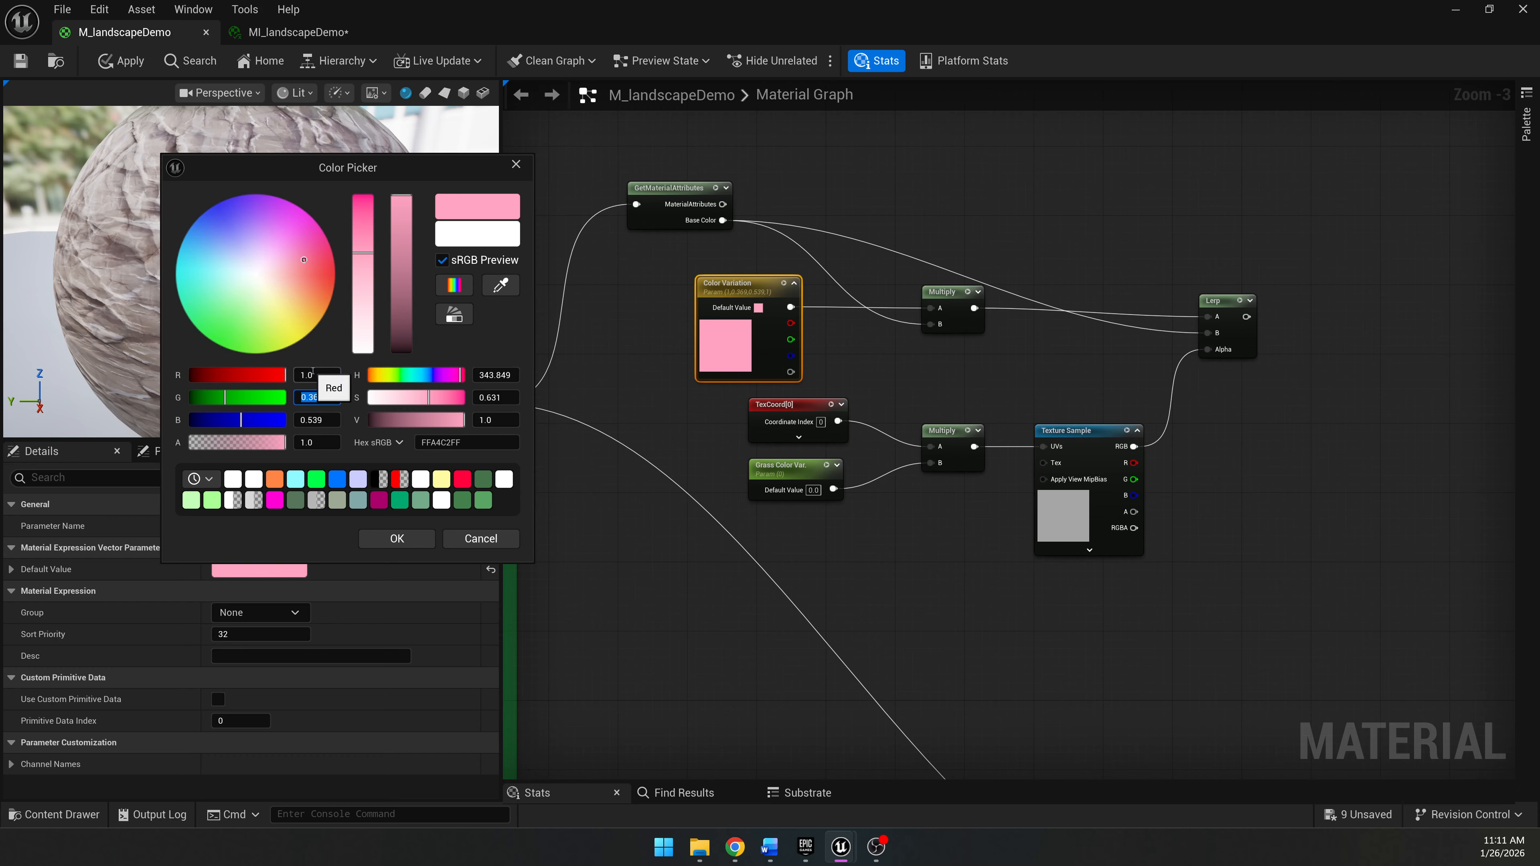
type("1")
key("Tab")
type("1")
key("Return")
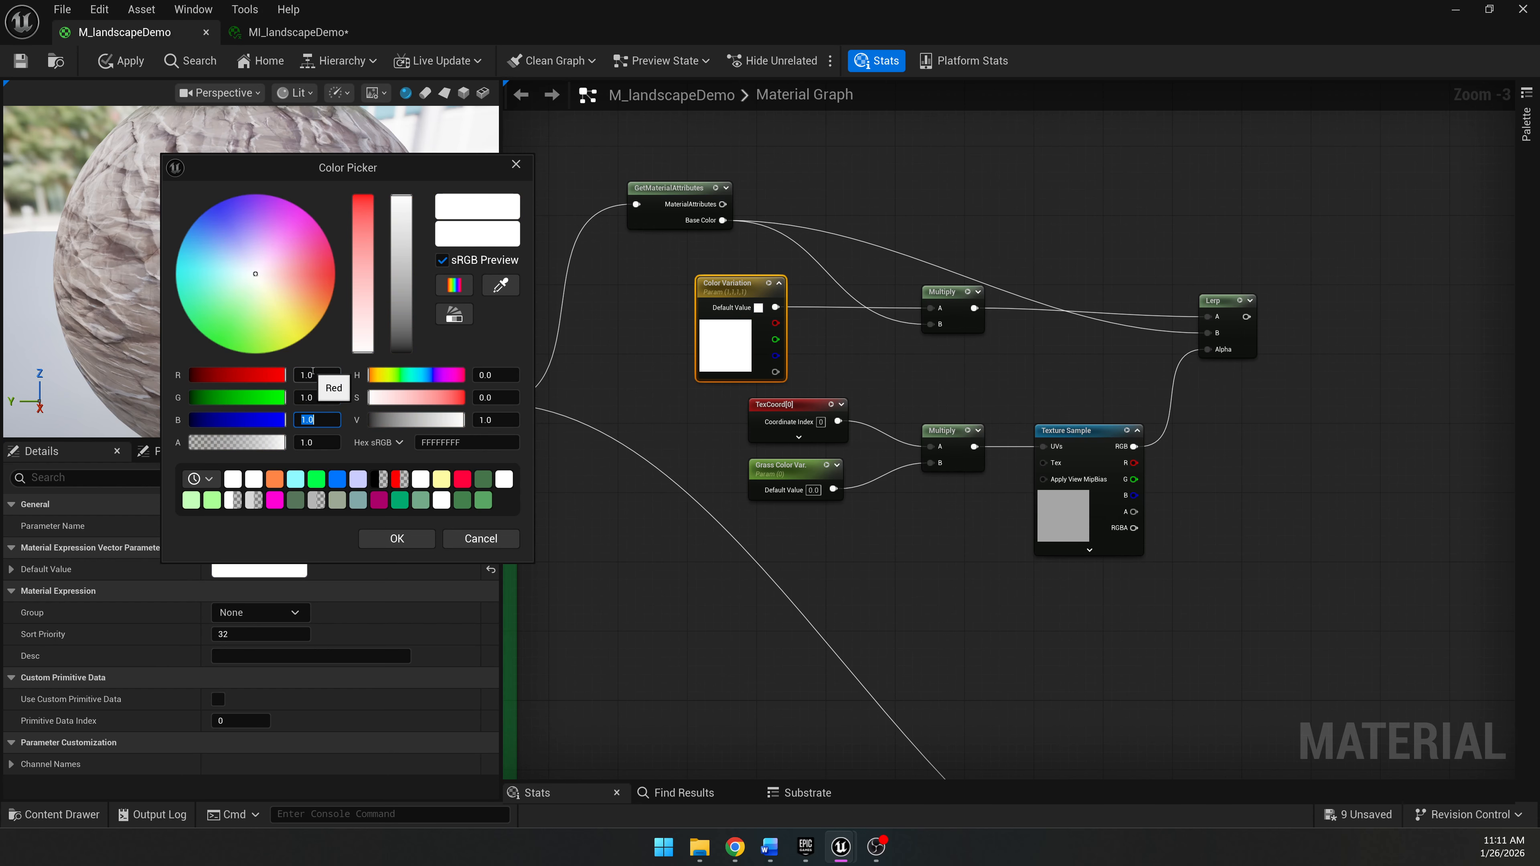
left_click(397, 539)
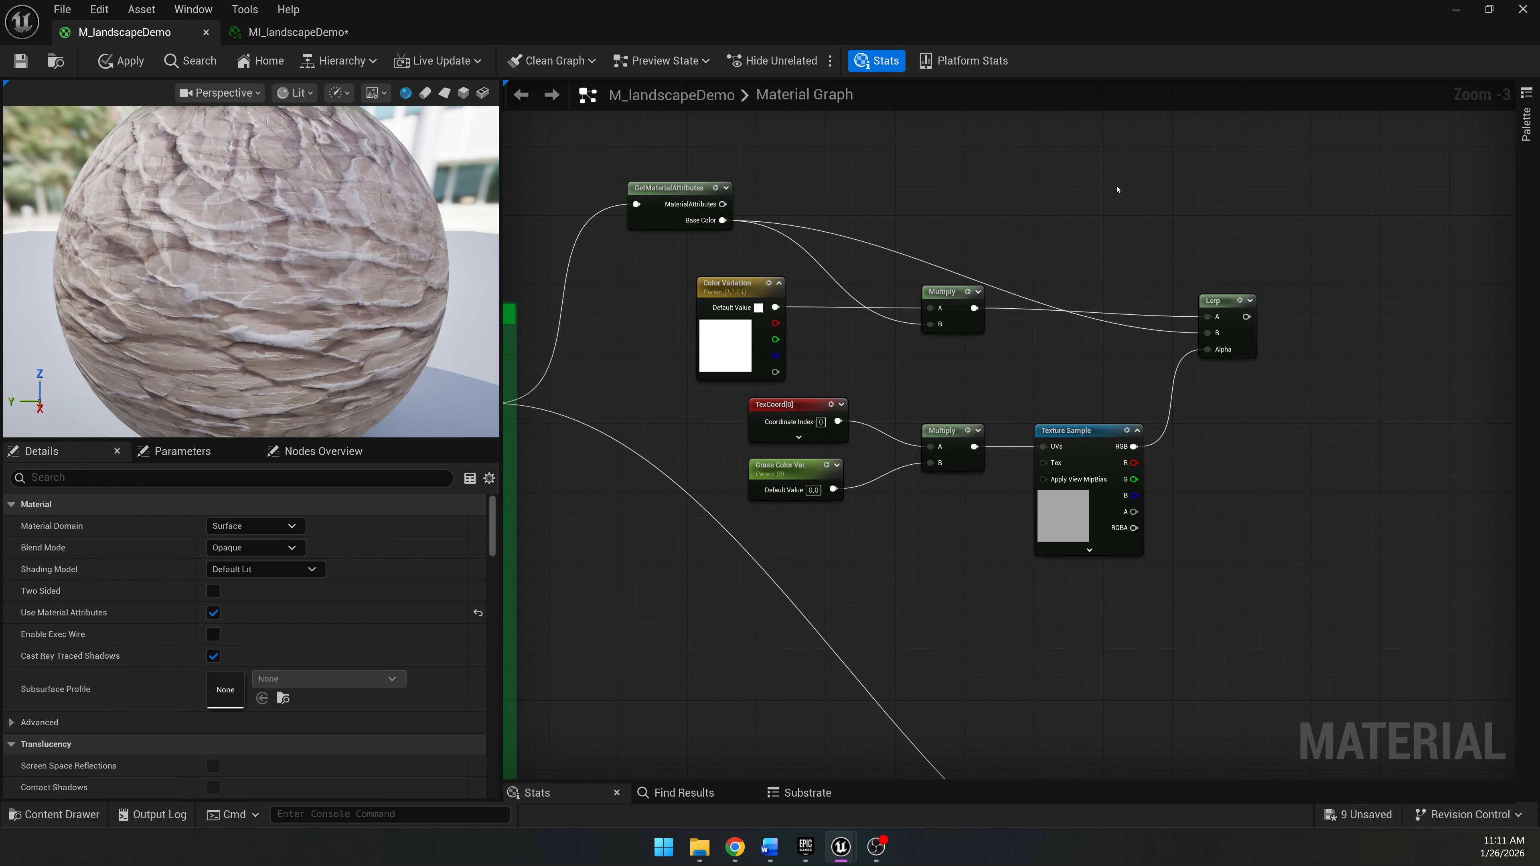
Add a SetMaterialAttributes node above the Lerp and give it one Attribute Set Types element for BaseColor.
right_click(1194, 186)
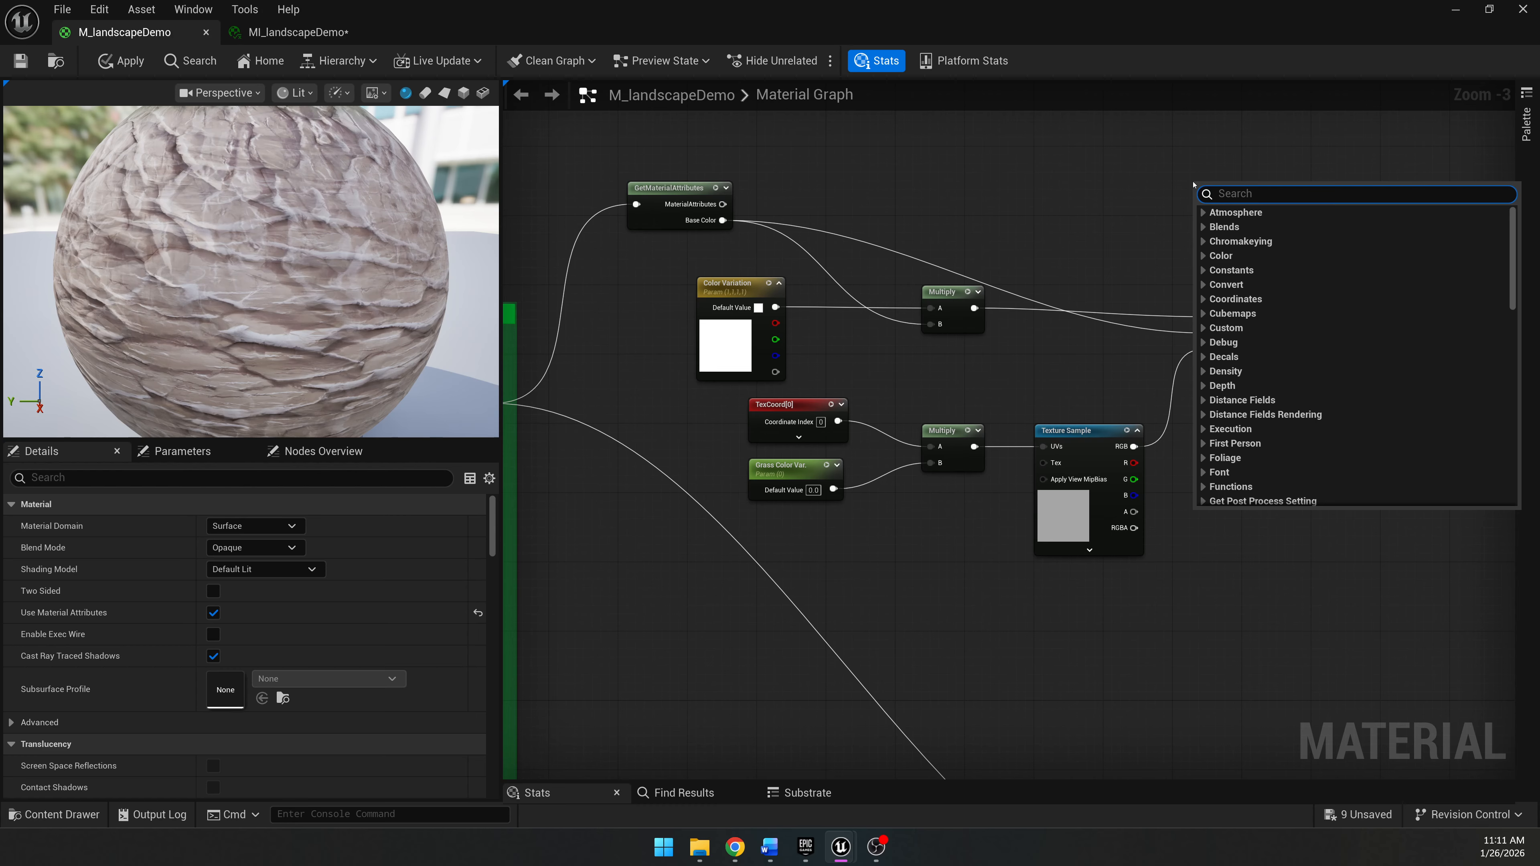
type("setmater")
key("Return")
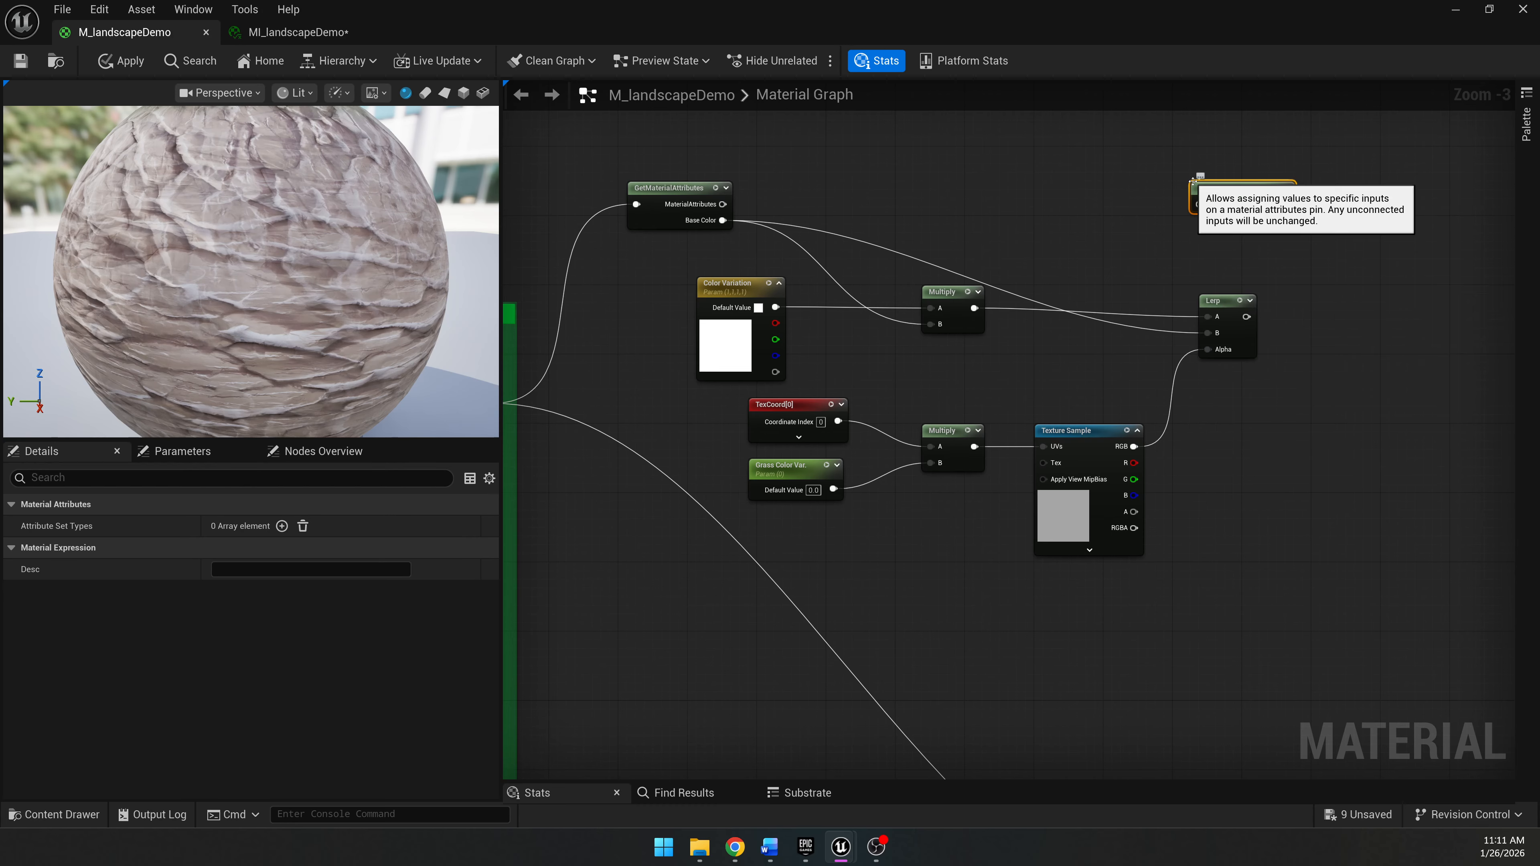
left_click(281, 526)
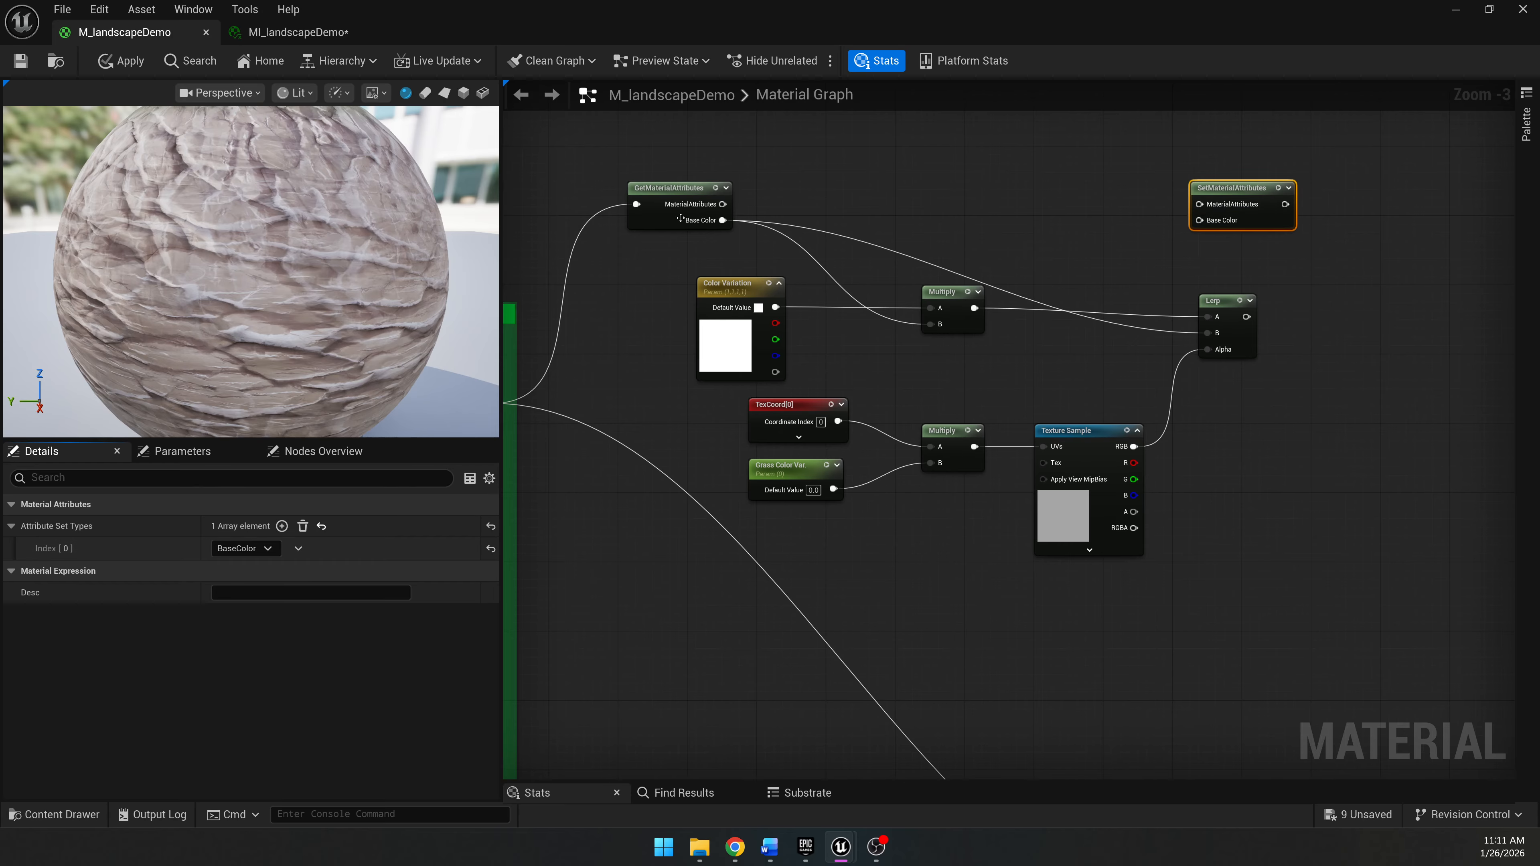
Connect the MaterialAttributes output of GetMaterialAttributes and the Lerp output to the MaterialAttributes and Base Color inputs of SetMaterialAttributes.
left_click_drag(732, 208, 1412, 224)
right_click_drag(1365, 305, 1263, 302)
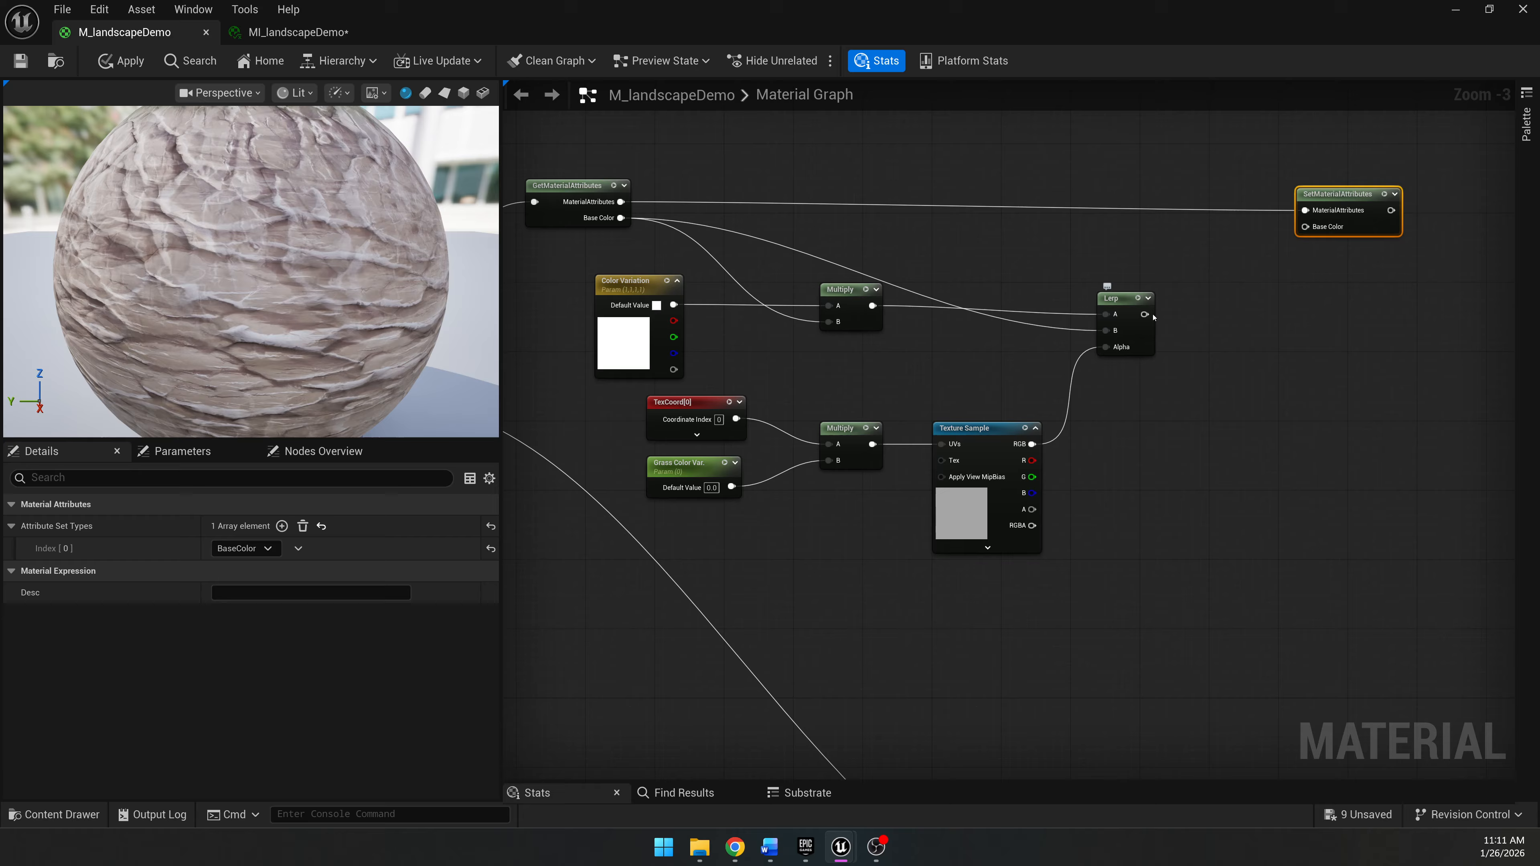
left_click_drag(1146, 313, 1305, 227)
left_click(1214, 273)
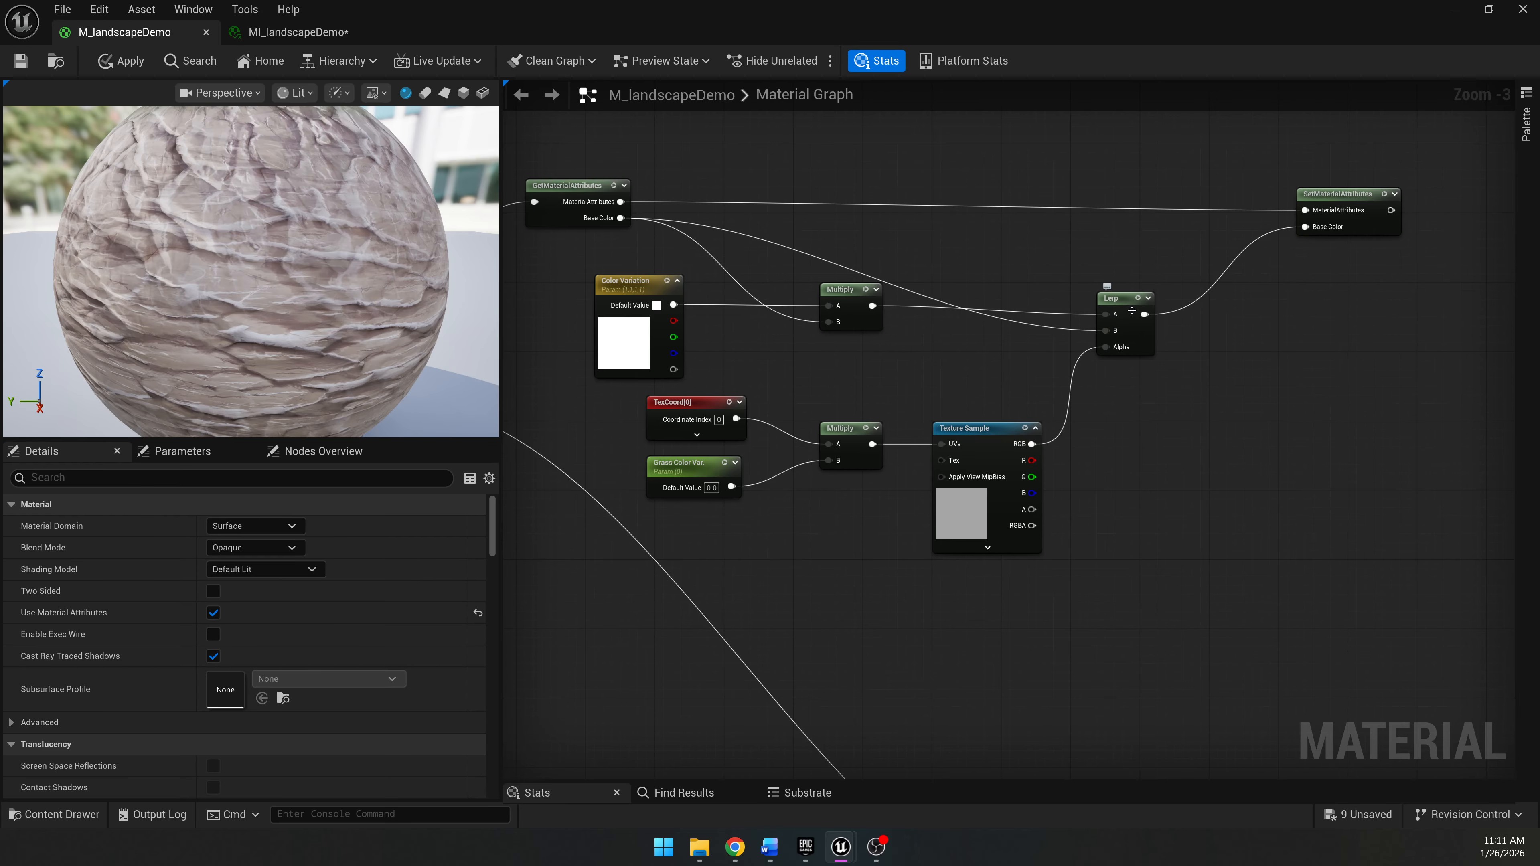
Move the upper BlendMaterialAttributes node, which blends grass and snow, further right in the graph.
scroll(705, 290, "down", 3)
scroll(968, 383, "up", 1)
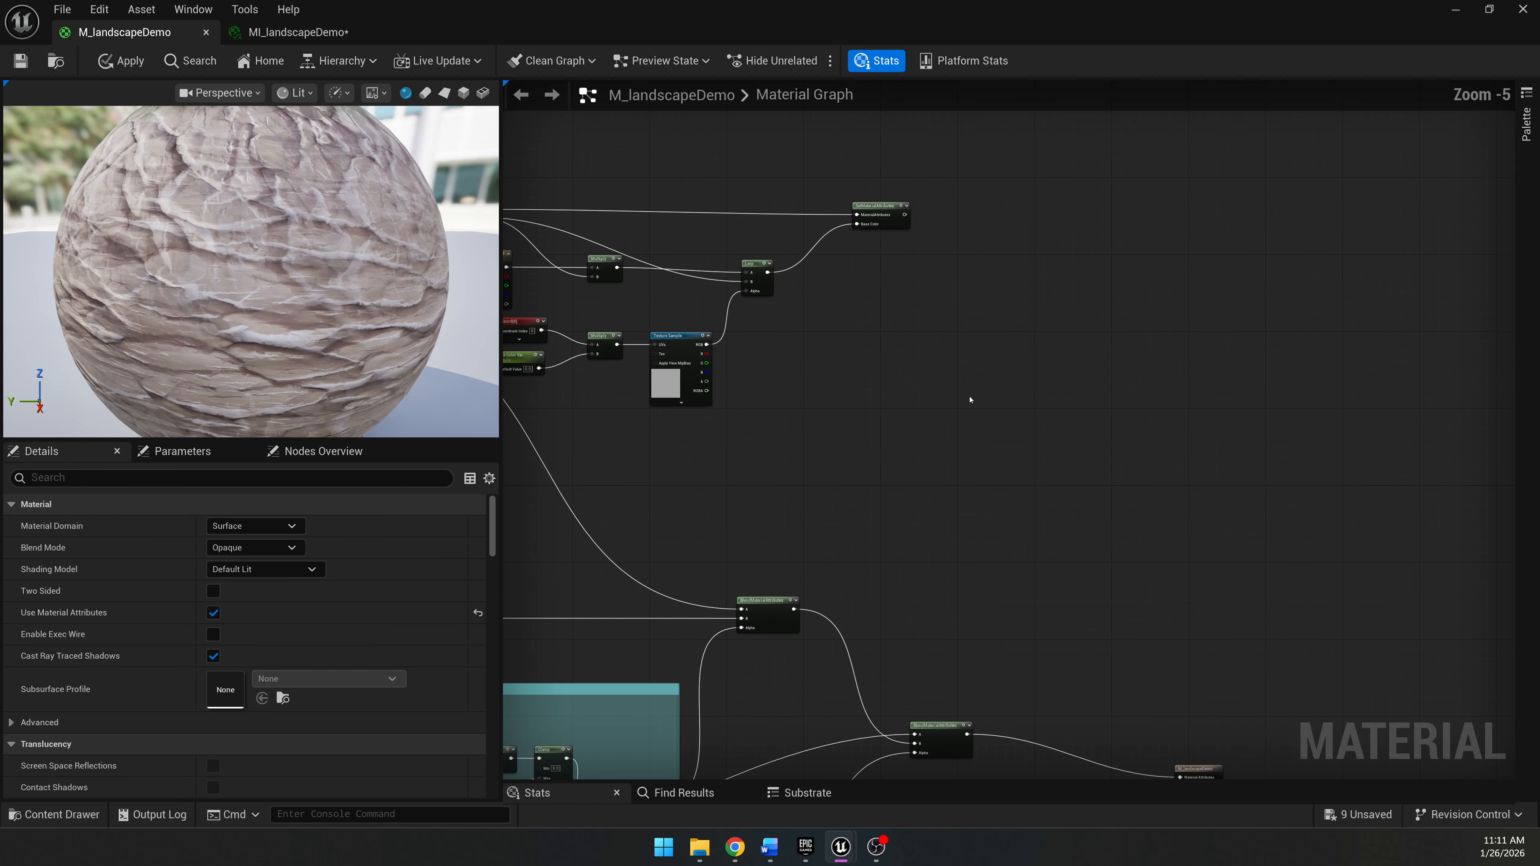
right_click_drag(902, 407, 1080, 386)
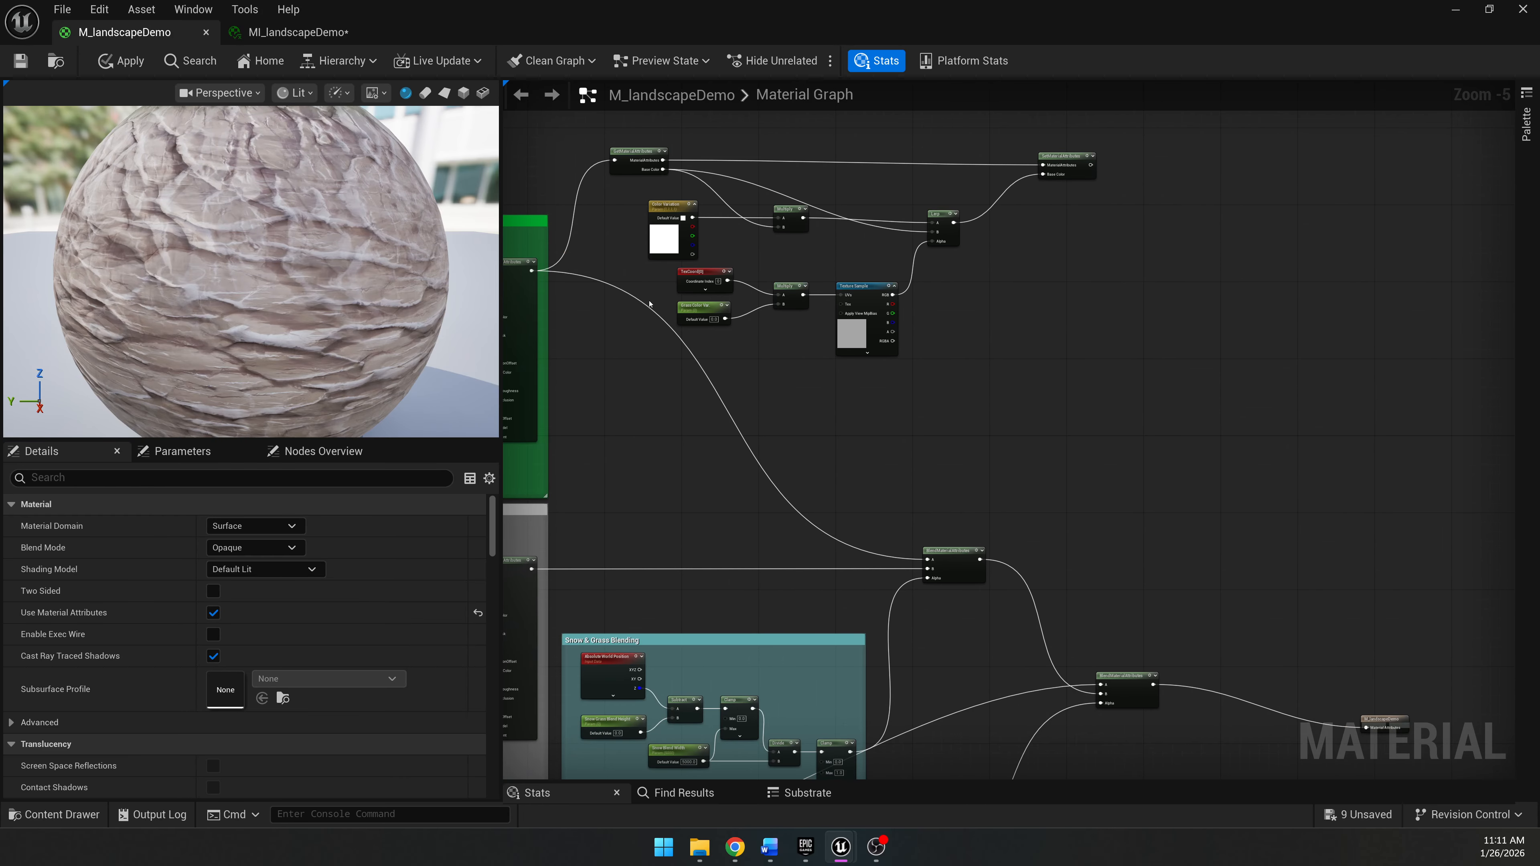
right_click_drag(649, 303, 814, 224)
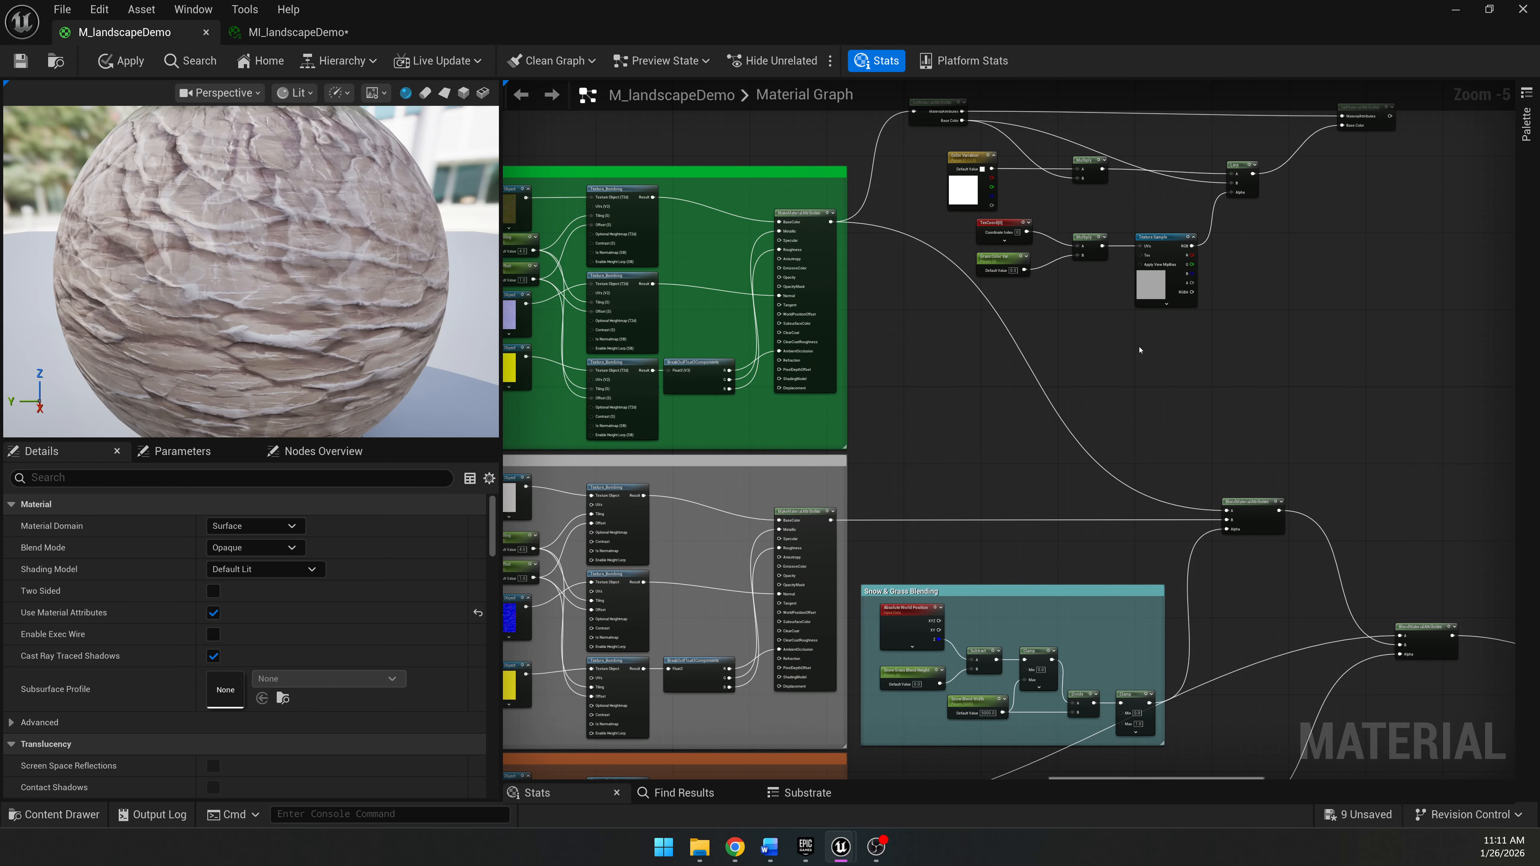
right_click_drag(1139, 350, 892, 309)
scroll(944, 455, "up", 5)
scroll(1082, 458, "down", 4)
left_click_drag(1100, 458, 1366, 458)
scroll(1144, 317, "down", 3)
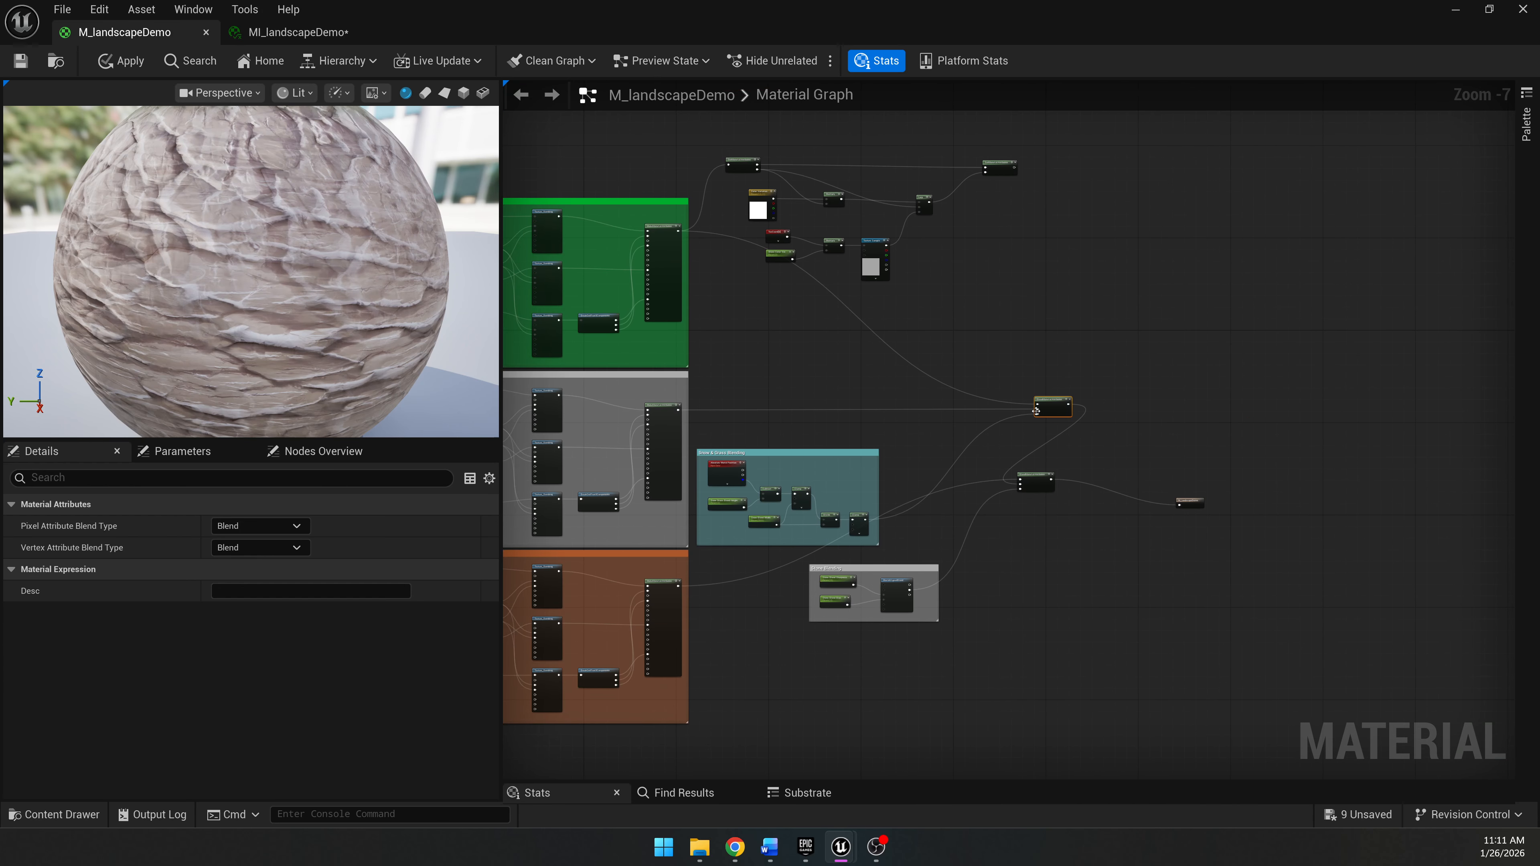
left_click_drag(1053, 410, 1074, 406)
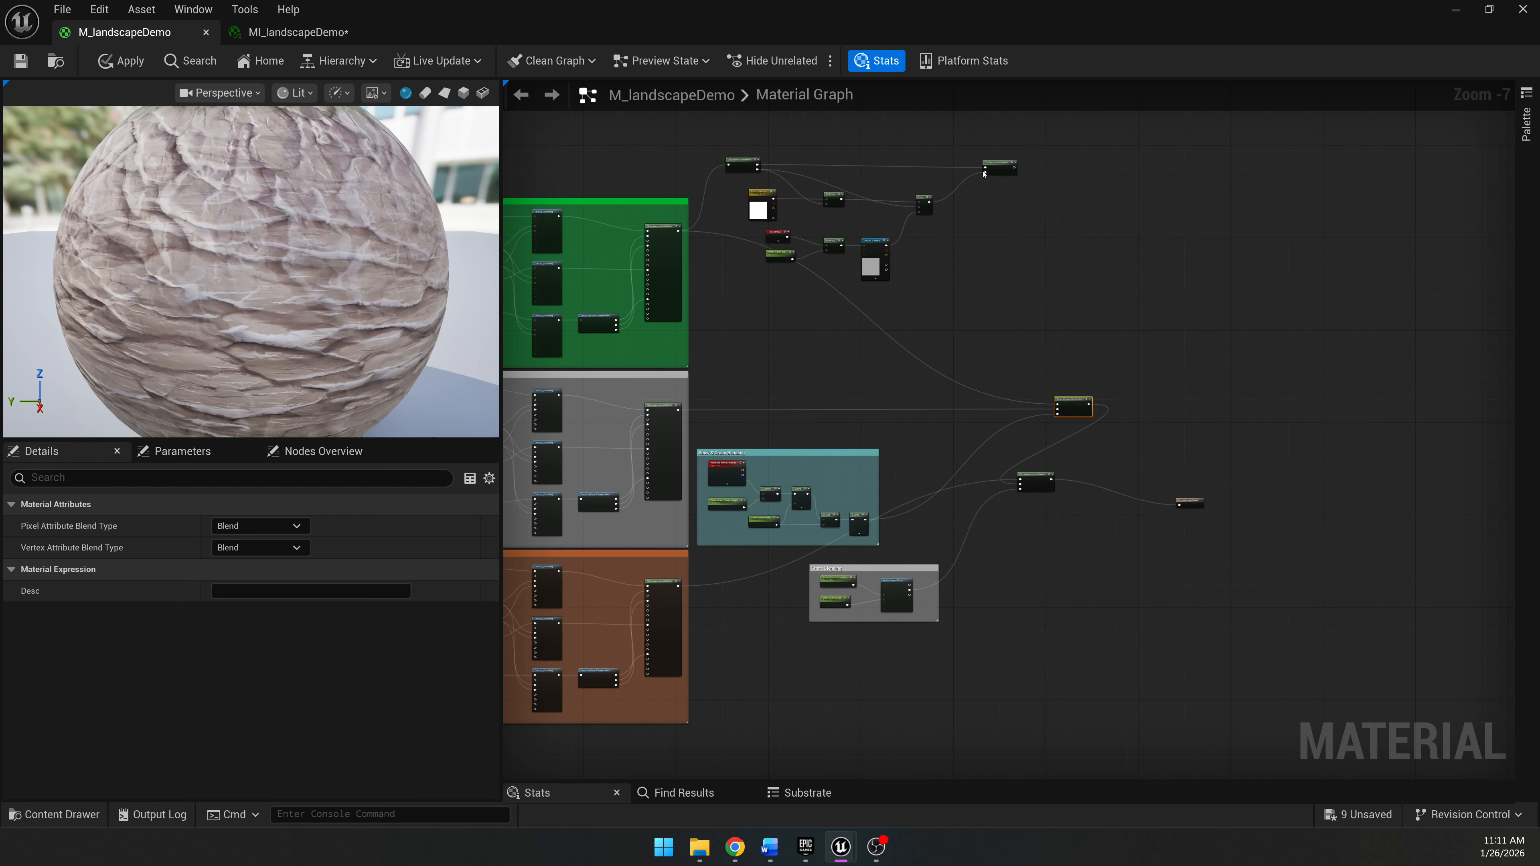
Connect the SetMaterialAttributes output to the A input of the upper BlendMaterialAttributes, replacing the direct grass connection.
scroll(1020, 176, "up", 2)
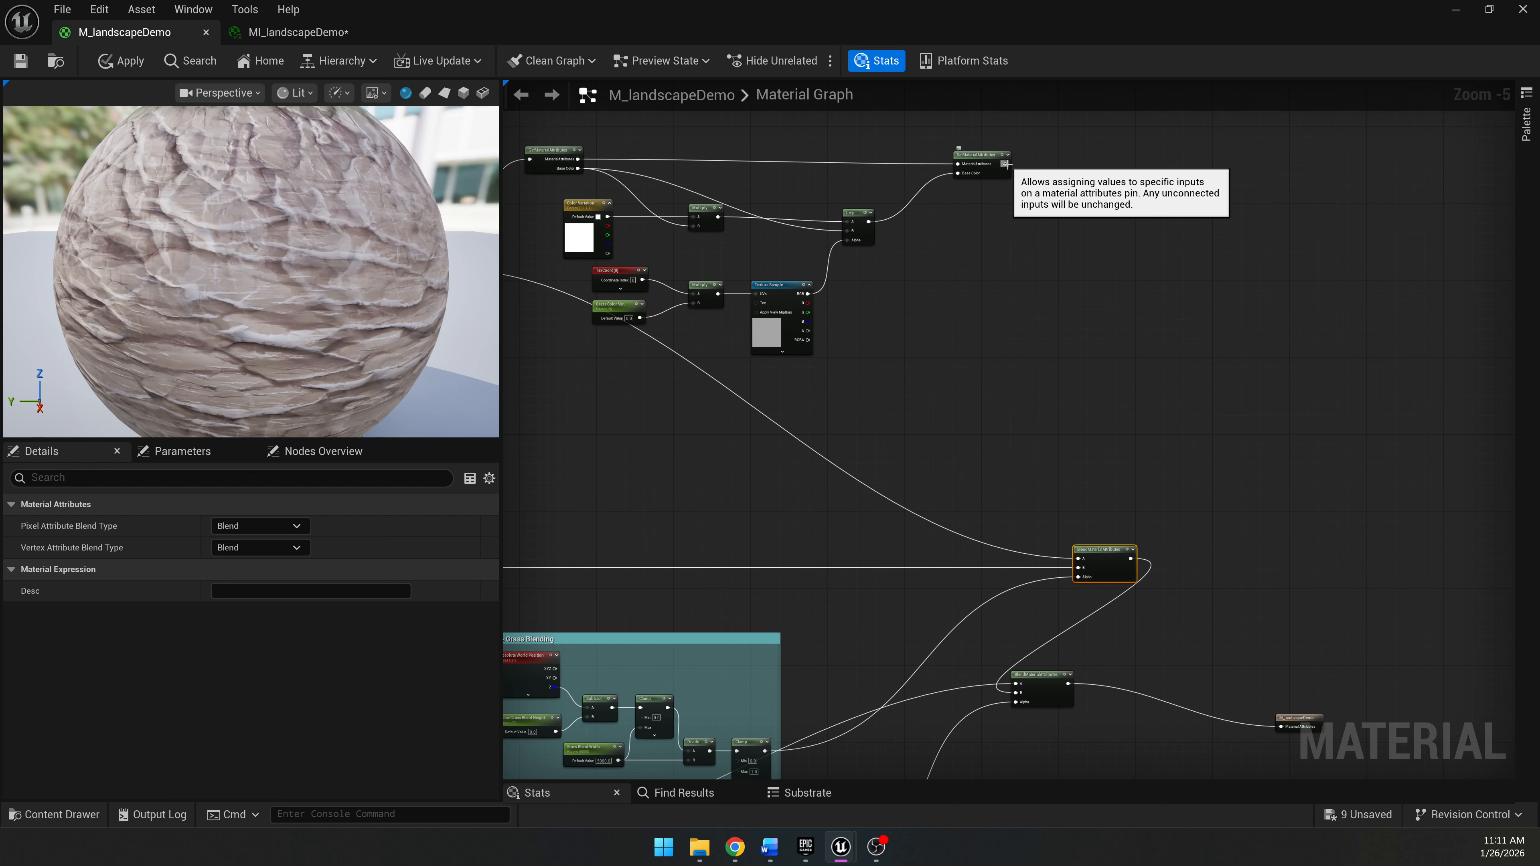
left_click_drag(1005, 163, 1062, 438)
left_click(997, 388)
right_click_drag(996, 388, 1153, 335)
right_click_drag(1190, 153, 1190, 164)
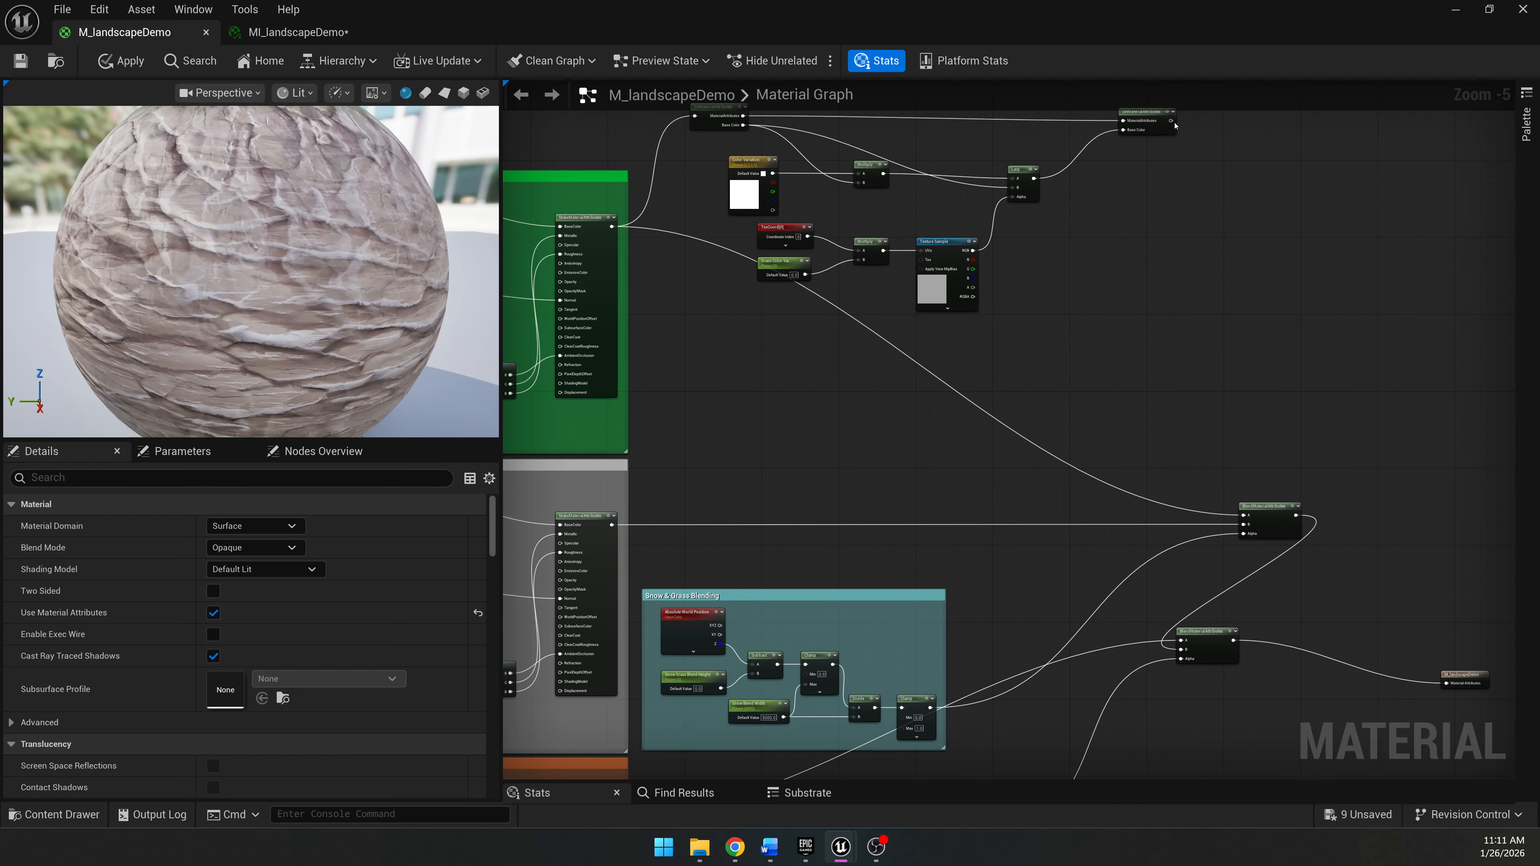
left_click_drag(1172, 120, 1247, 517)
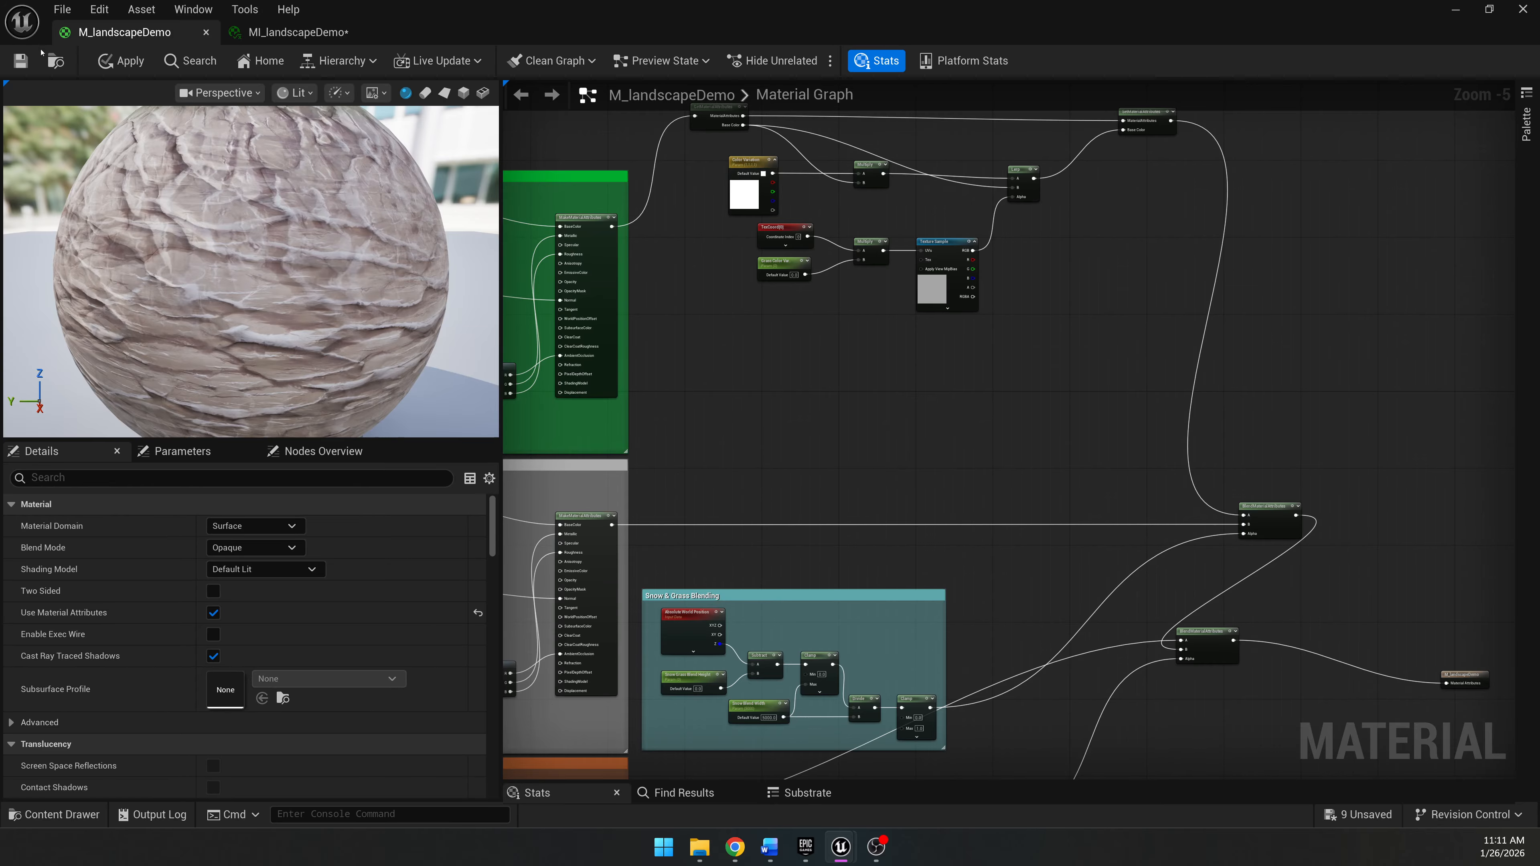
Save M_landscapeDemo and bring up MI_landscapeDemo in a floating window over the level viewport.
left_click(19, 68)
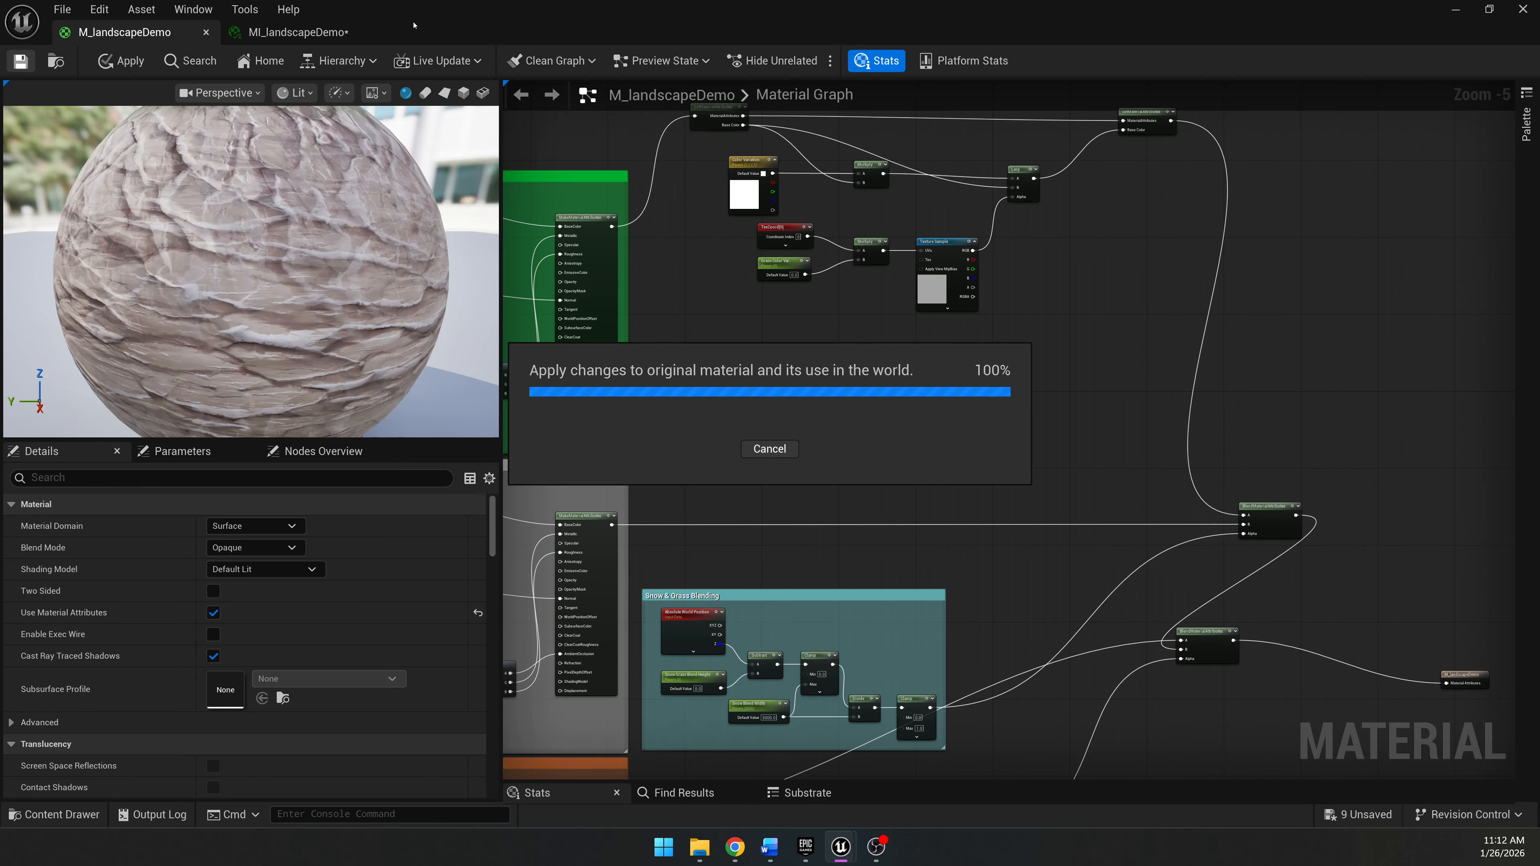
left_click_drag(428, 21, 0, 379)
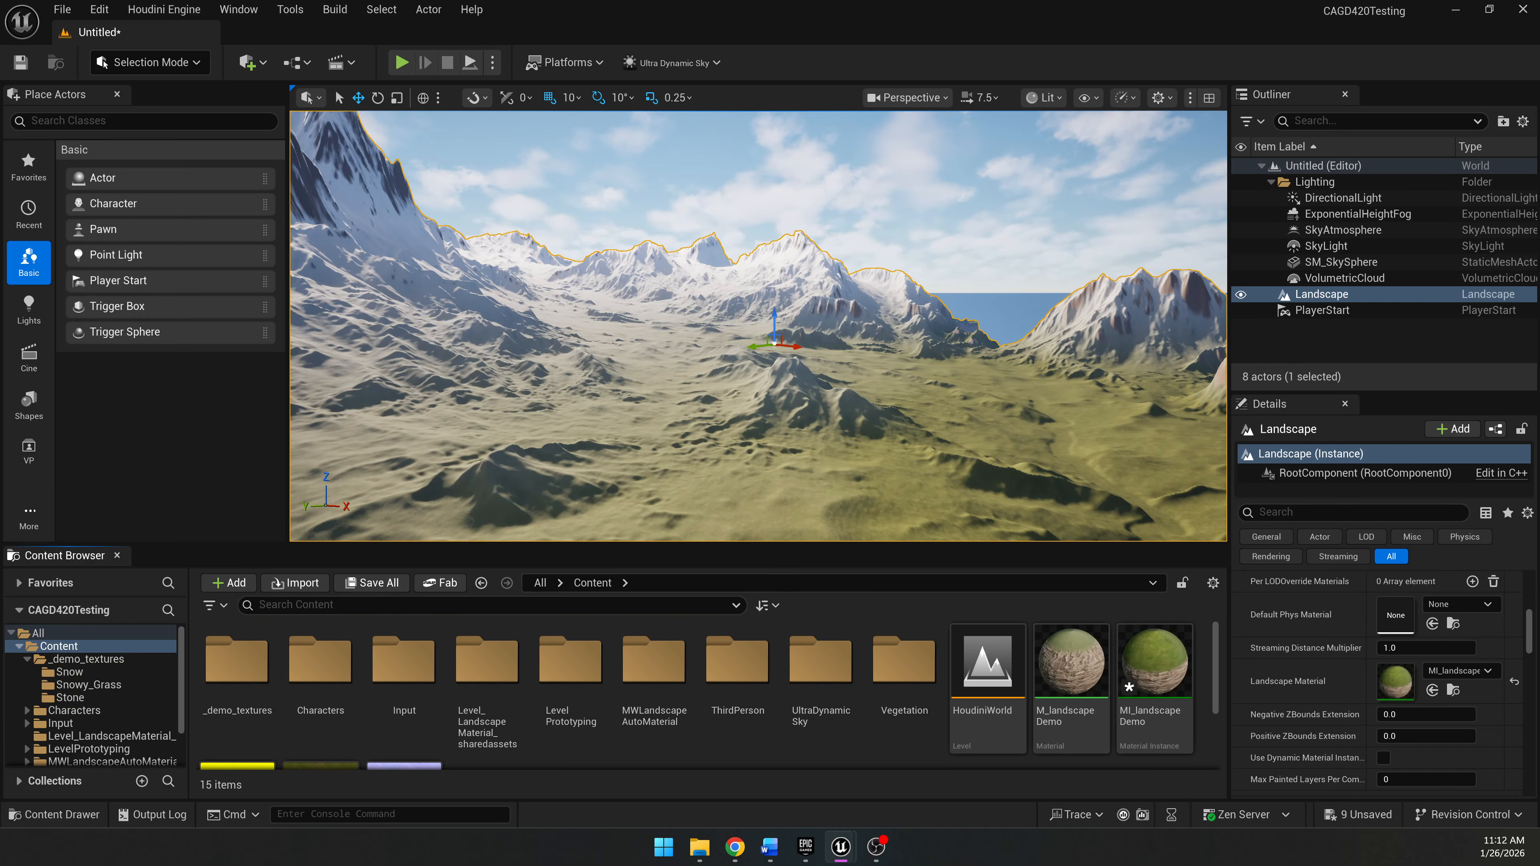
left_click_drag(0, 161, 1062, 186)
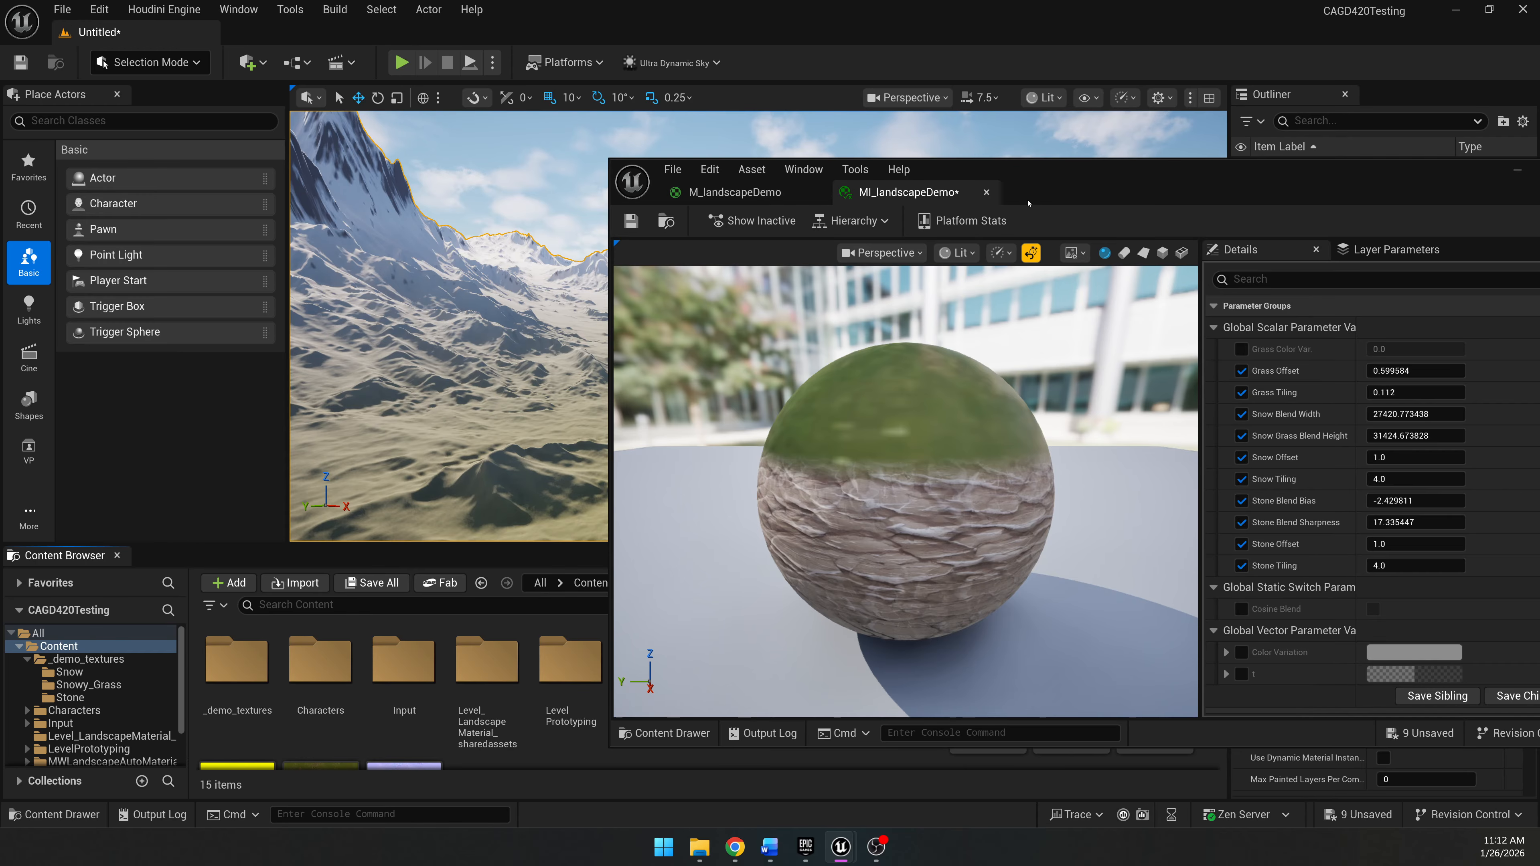
Enable the Grass Color Var. and Color Variation parameter overrides in MI_landscapeDemo.
left_click(1241, 349)
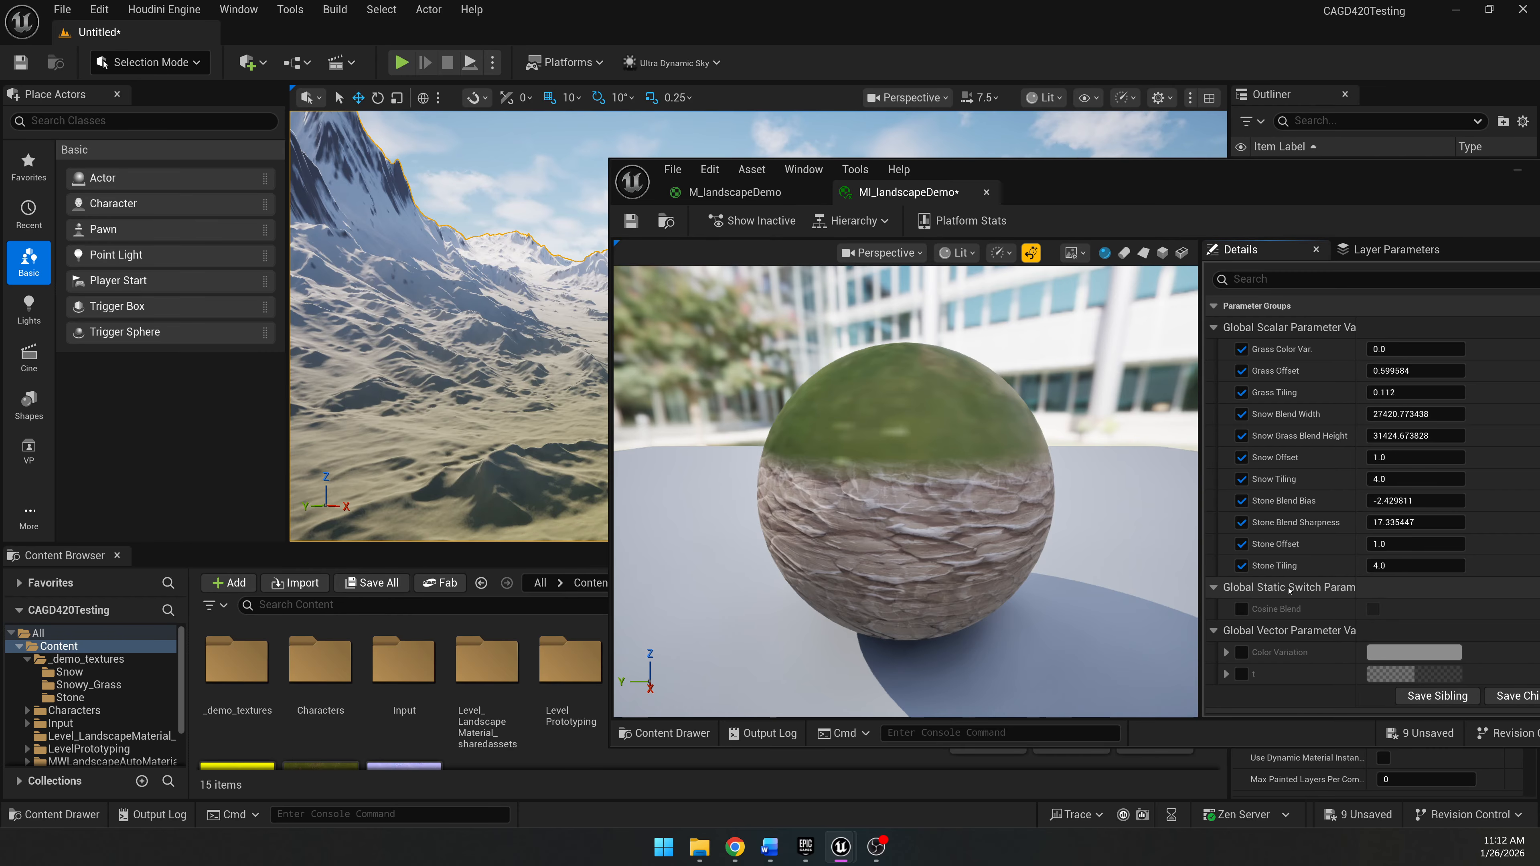
left_click(1239, 588)
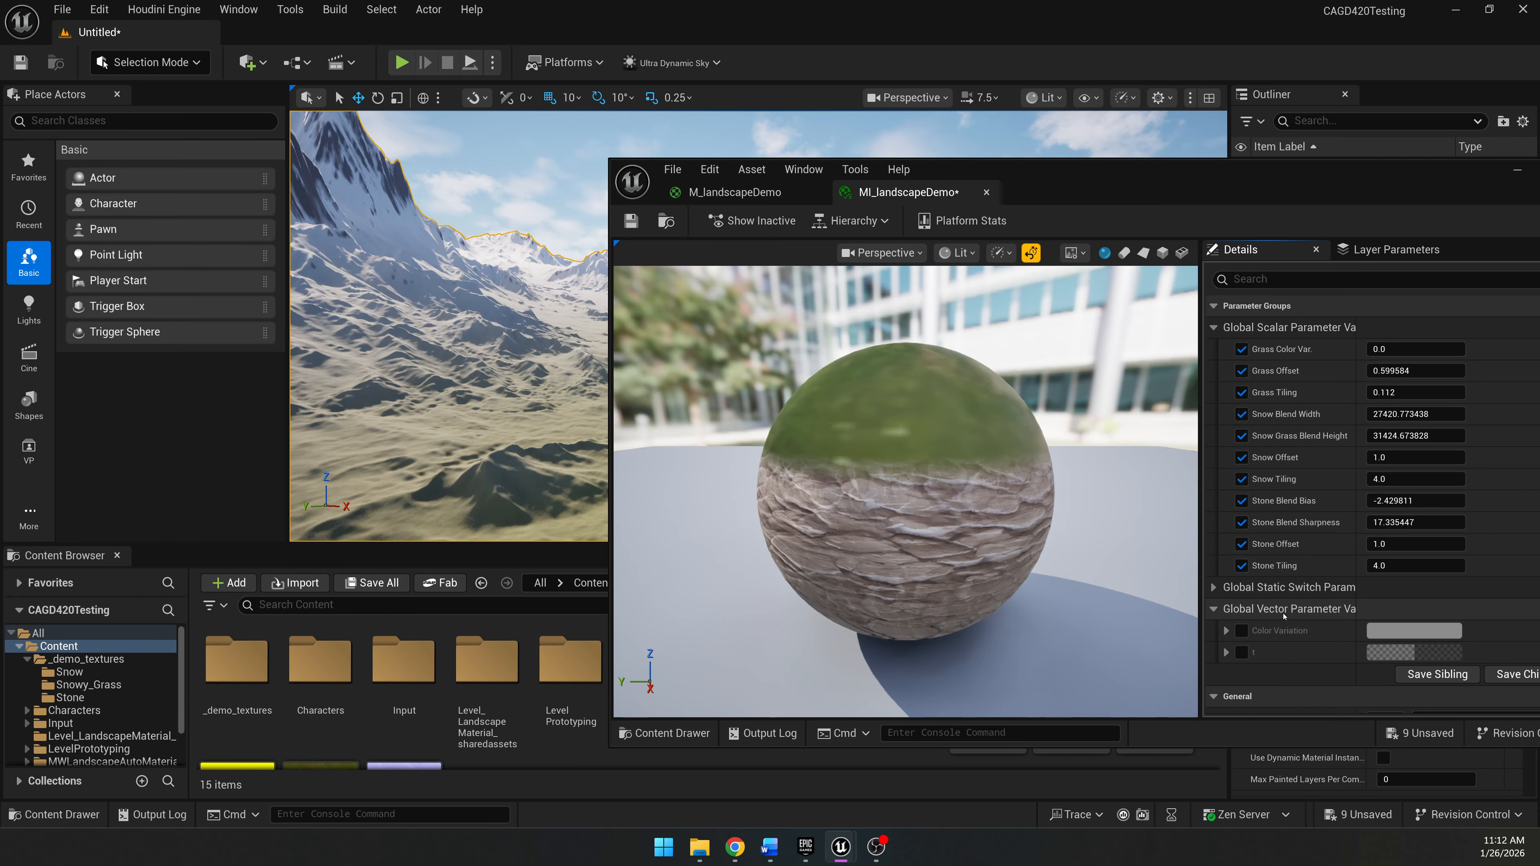
scroll(1297, 609, "down", 2)
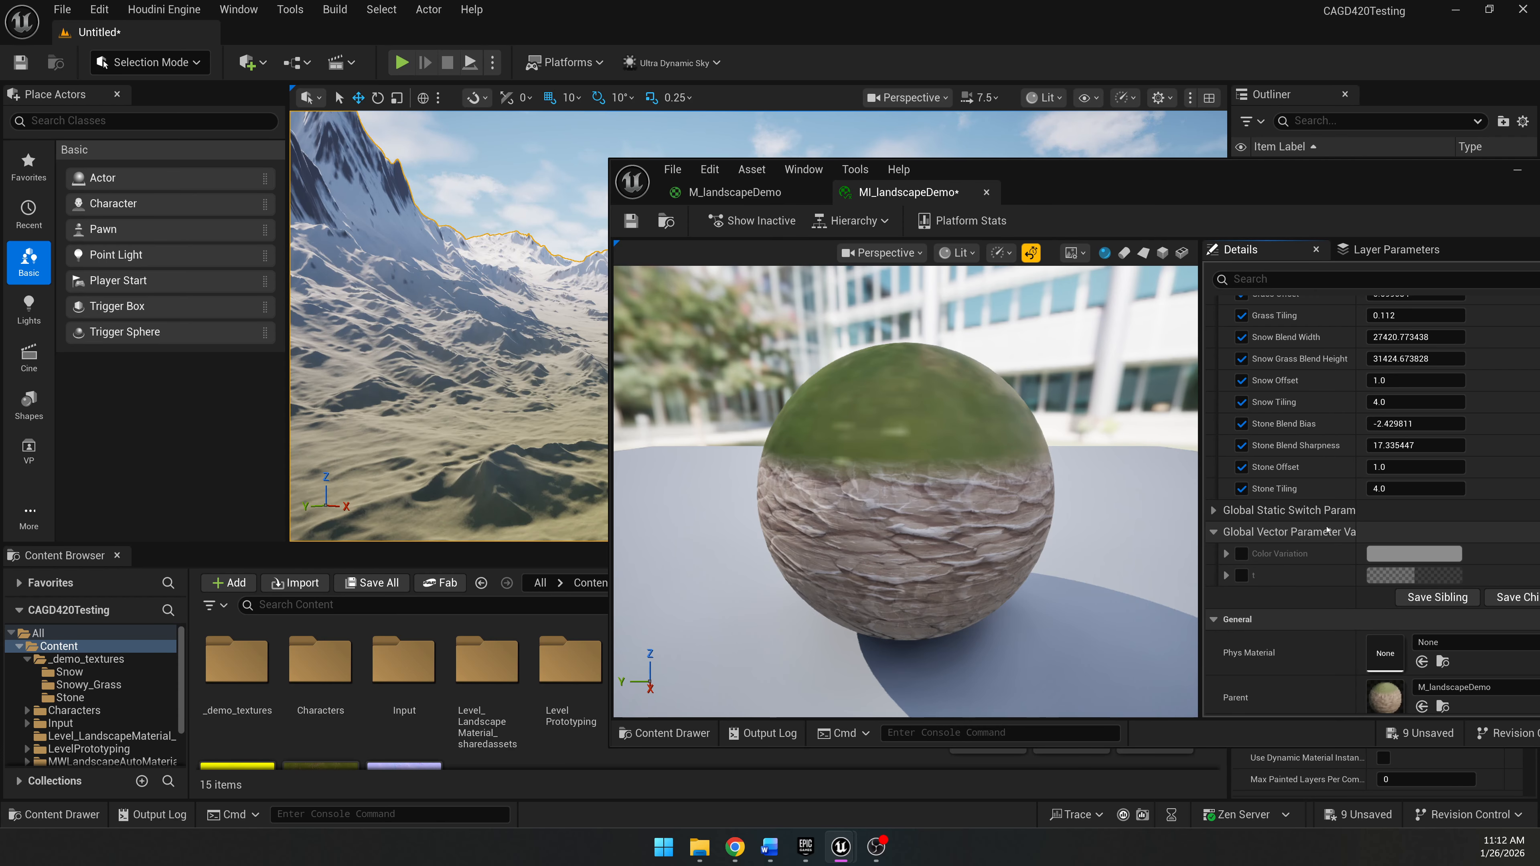
left_click_drag(1203, 514, 1226, 513)
left_click(1266, 553)
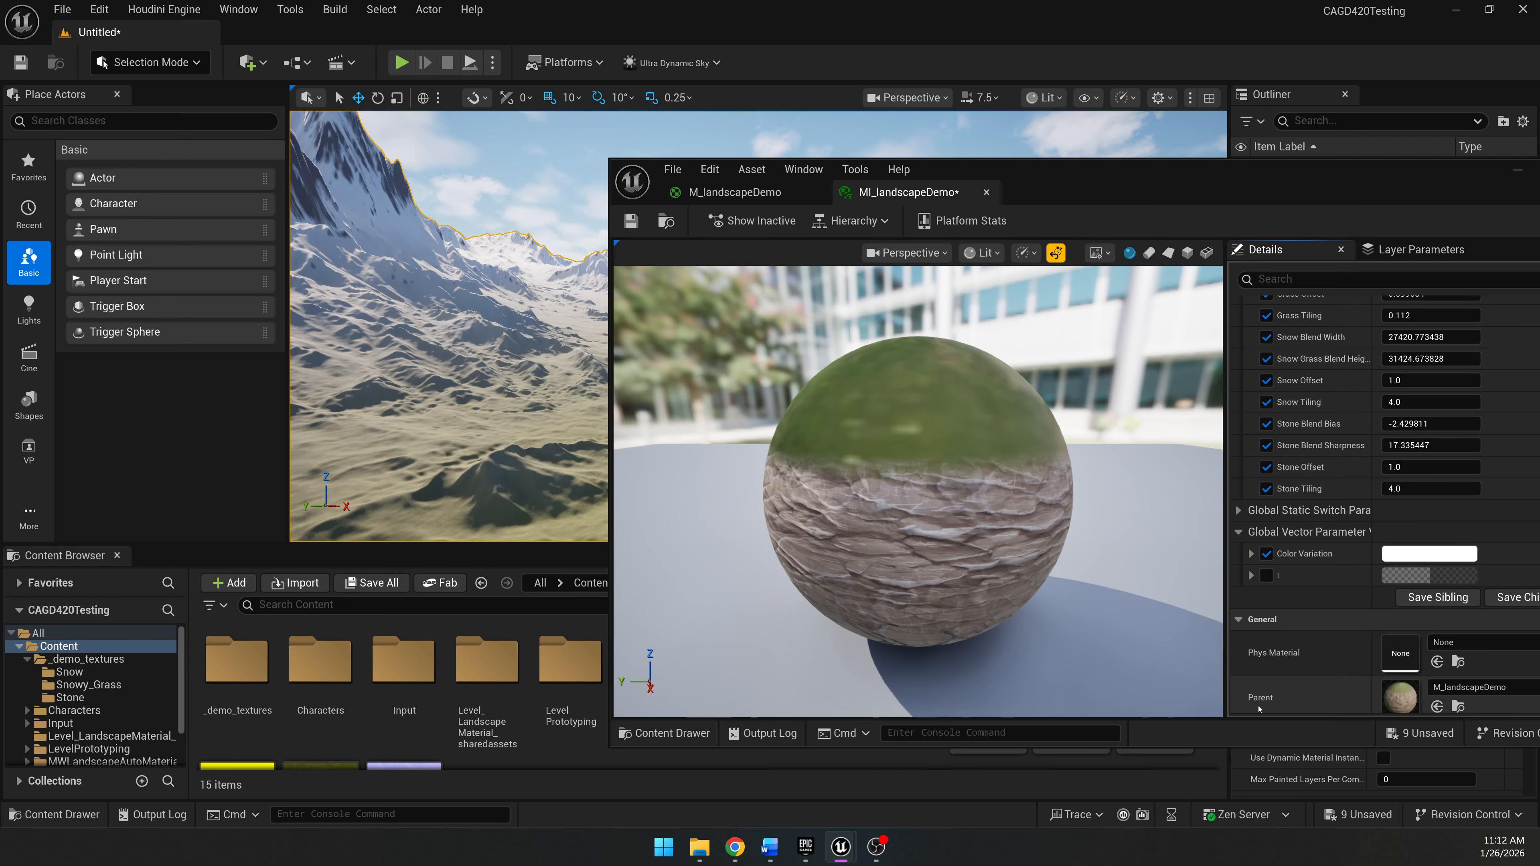
Set the Color Variation parameter in MI_landscapeDemo to orange-red FF4417FF.
scroll(1259, 708, "down", 1)
left_click_drag(1230, 186, 1038, 111)
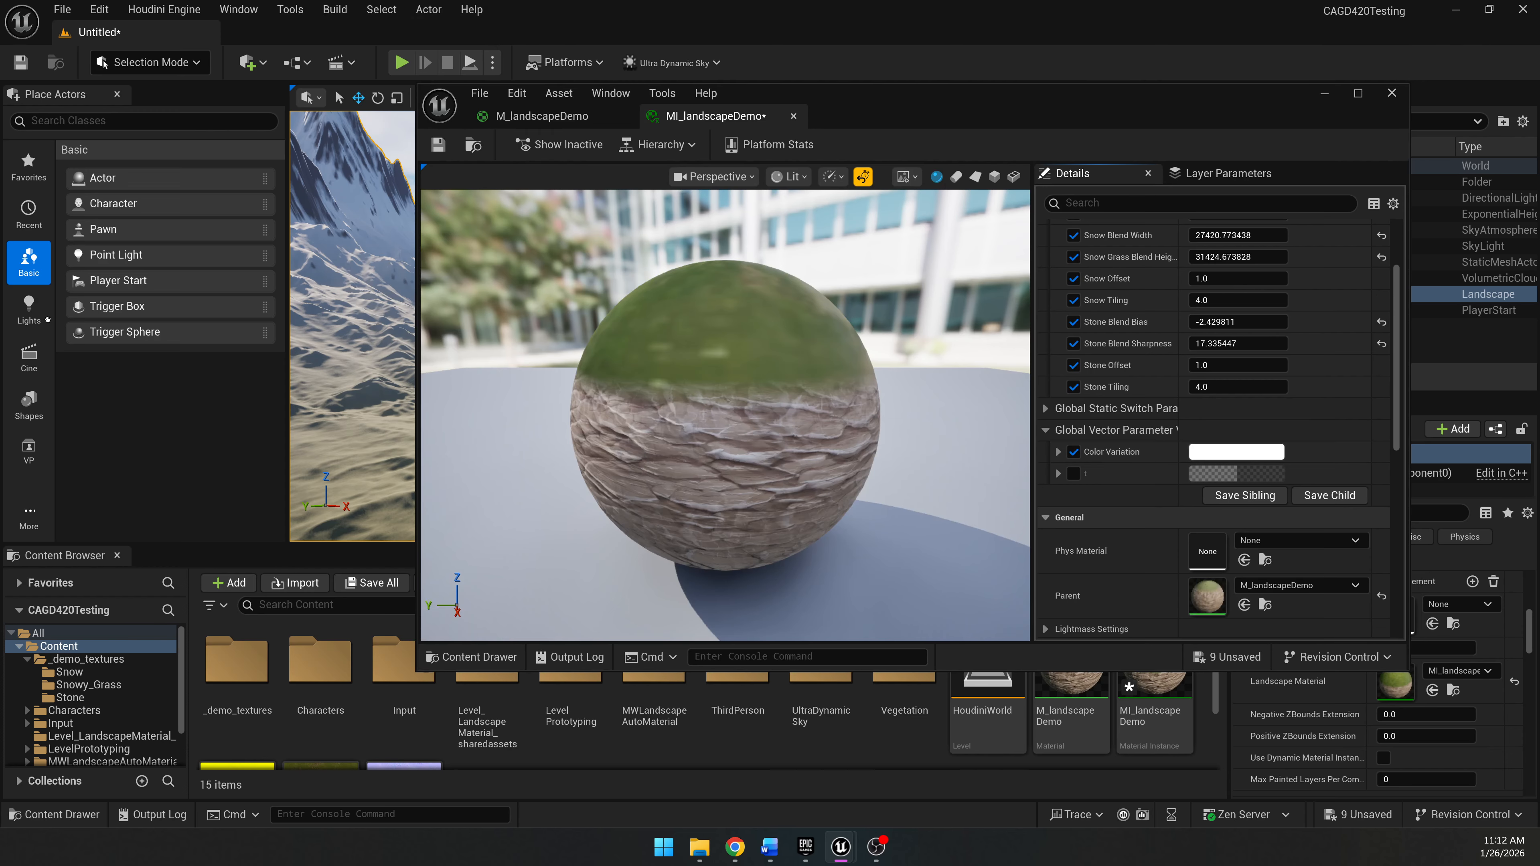
left_click_drag(0, 206, 531, 222)
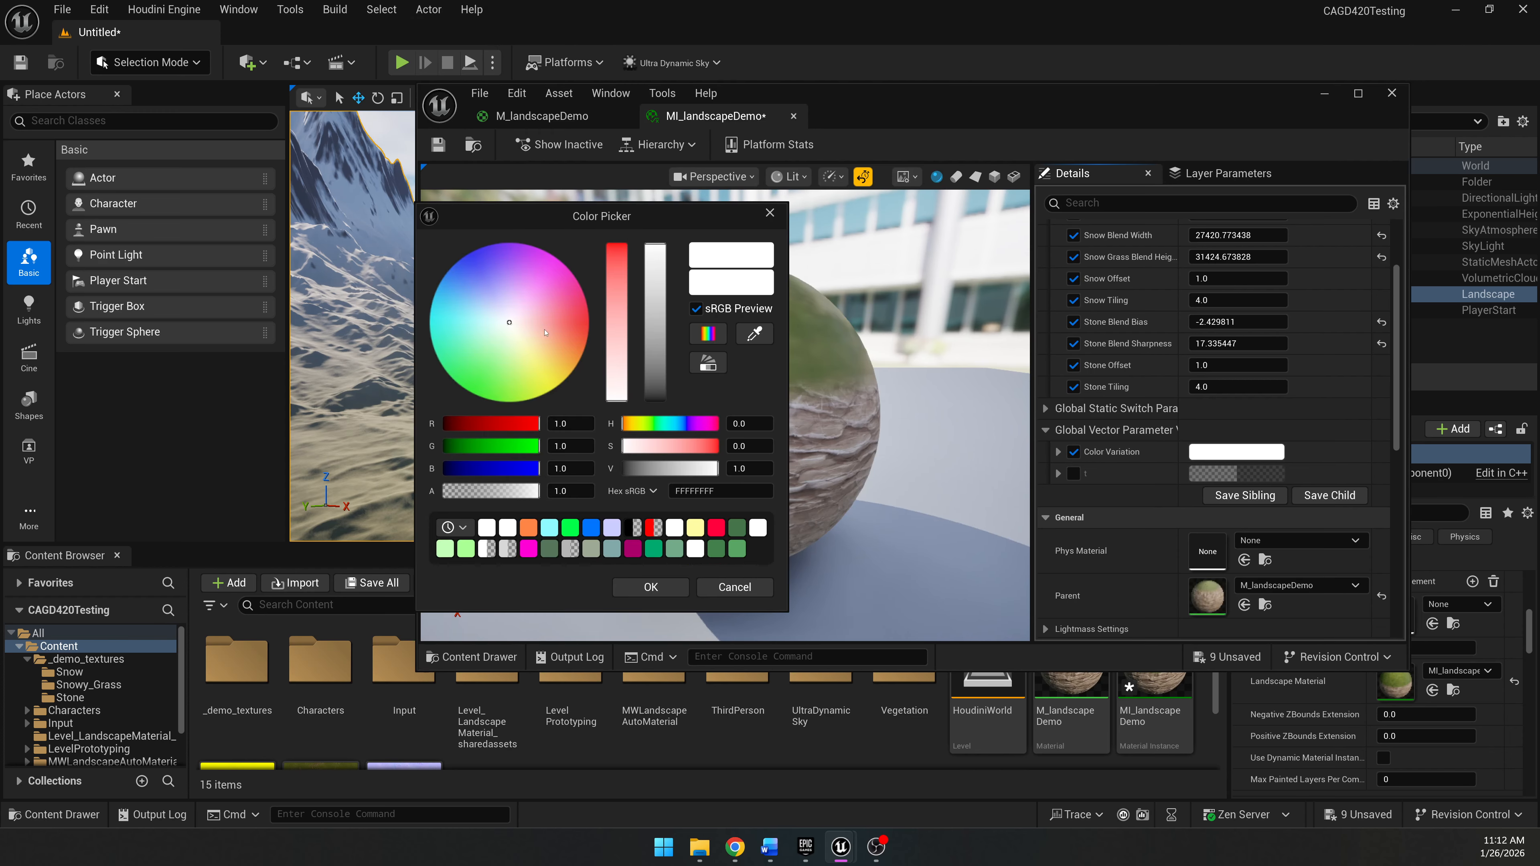
left_click_drag(511, 322, 589, 327)
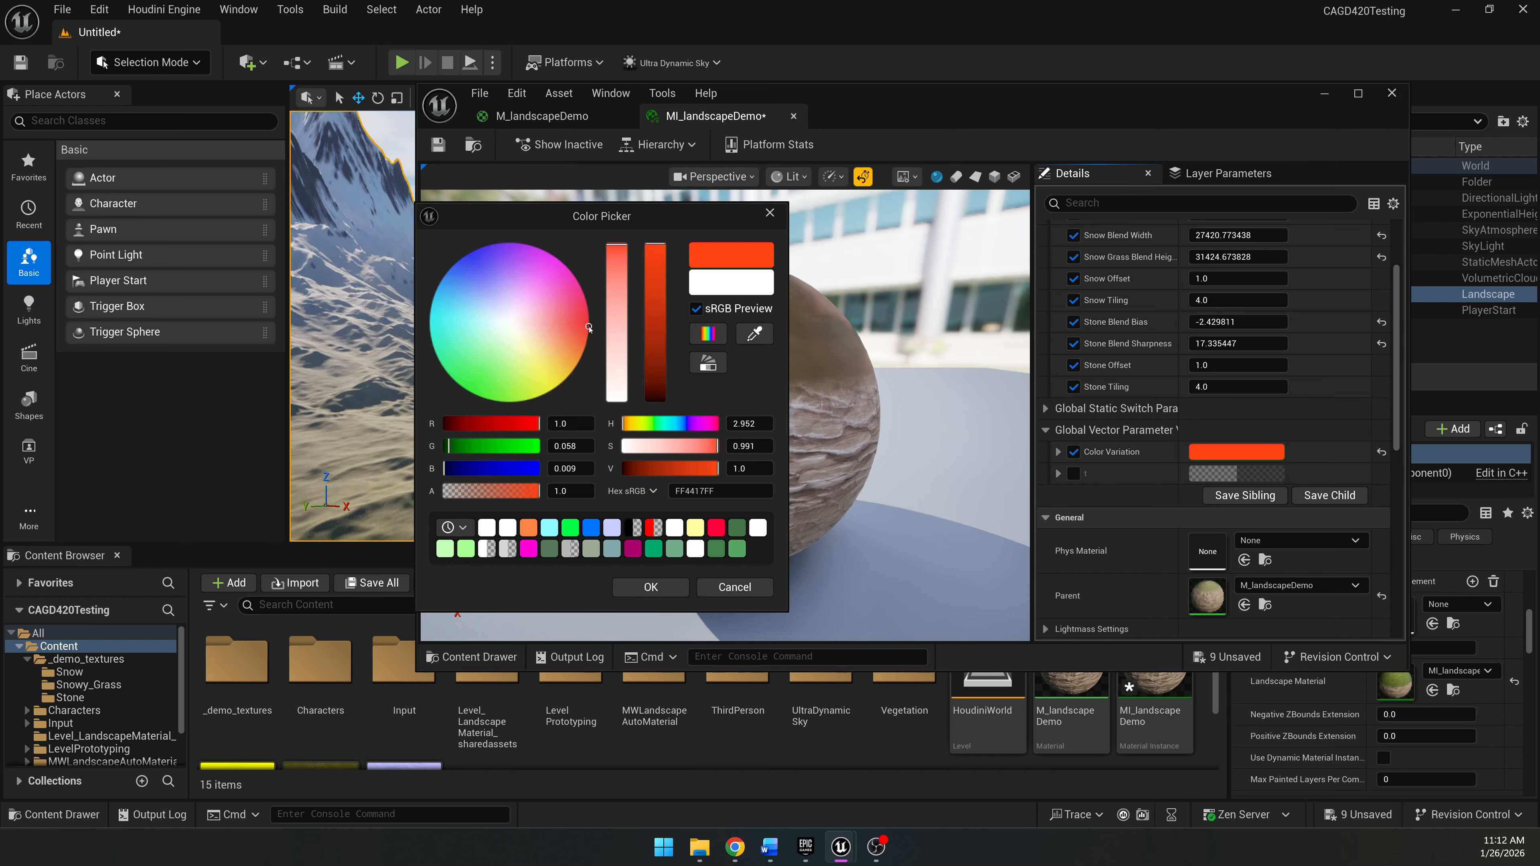
left_click(651, 587)
Set Grass Color Var. to 0.036 and inspect the color pattern on the landscape up close.
left_click_drag(777, 109, 1048, 174)
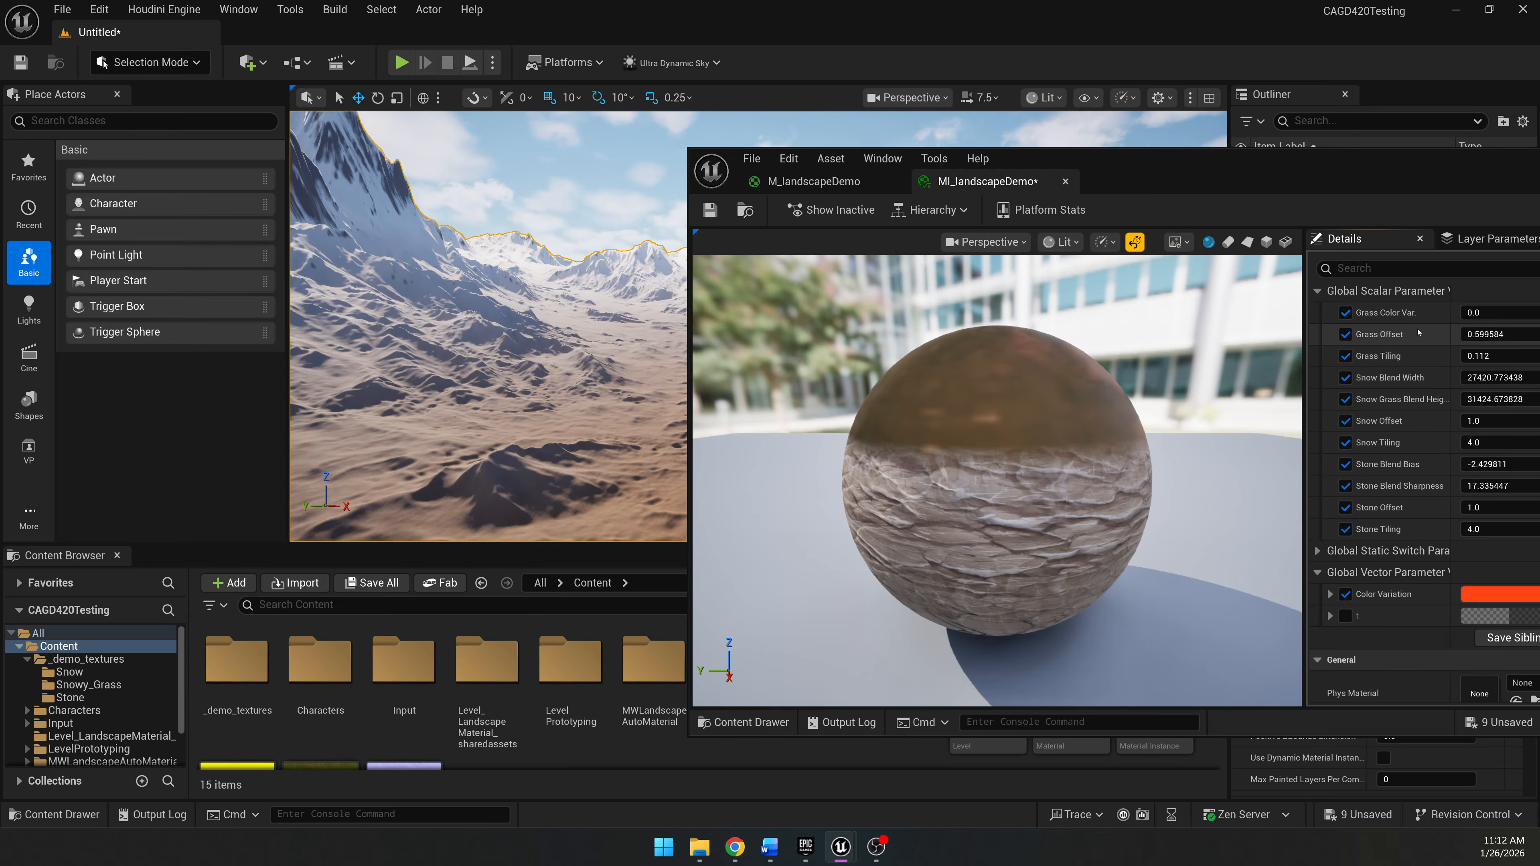
left_click_drag(1490, 312, 1494, 313)
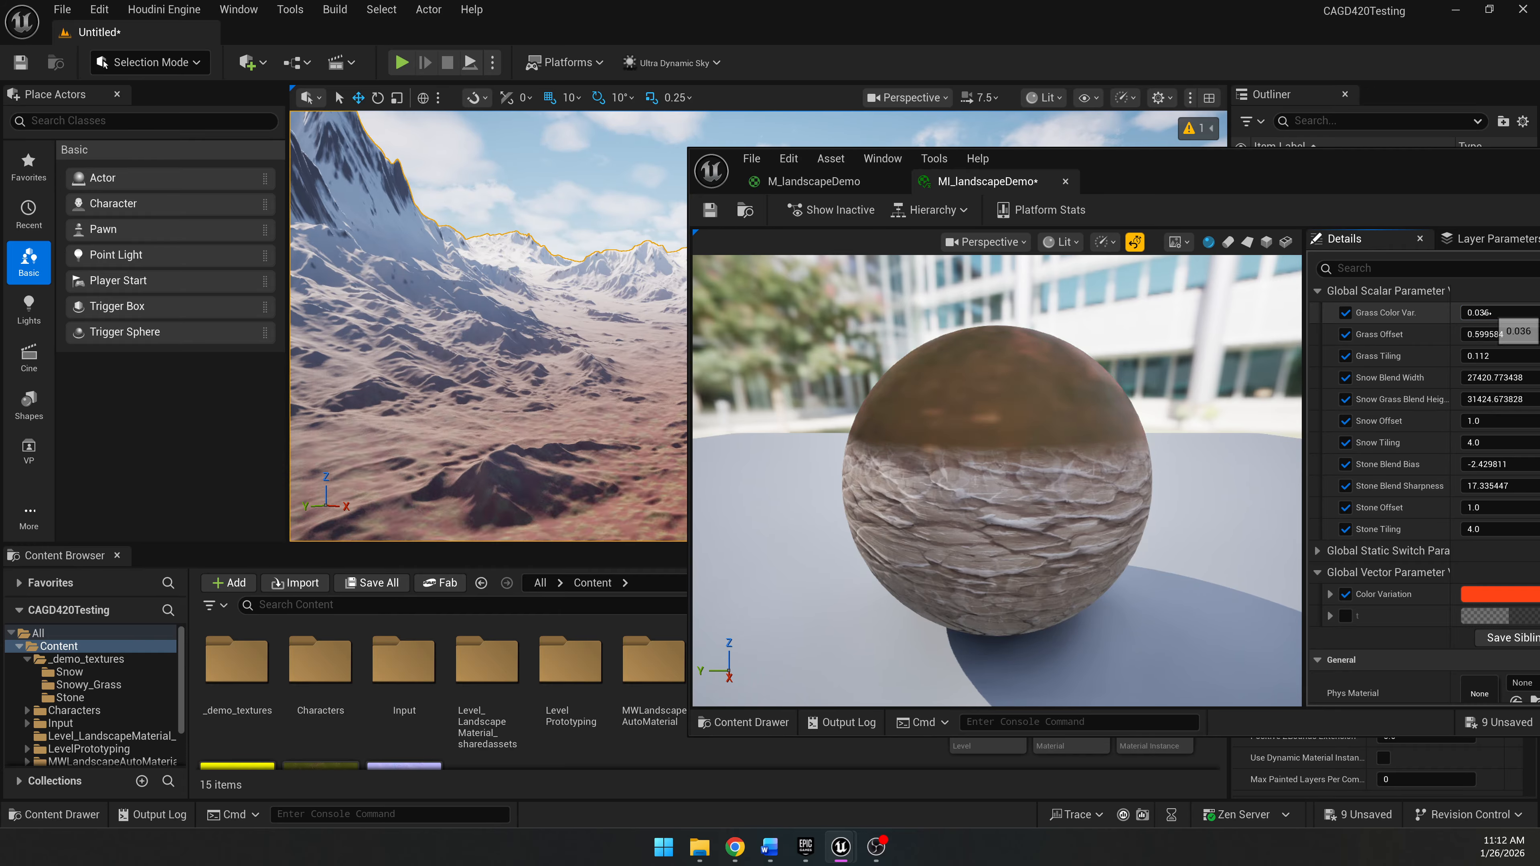
right_click_drag(534, 328, 612, 357)
key("w")
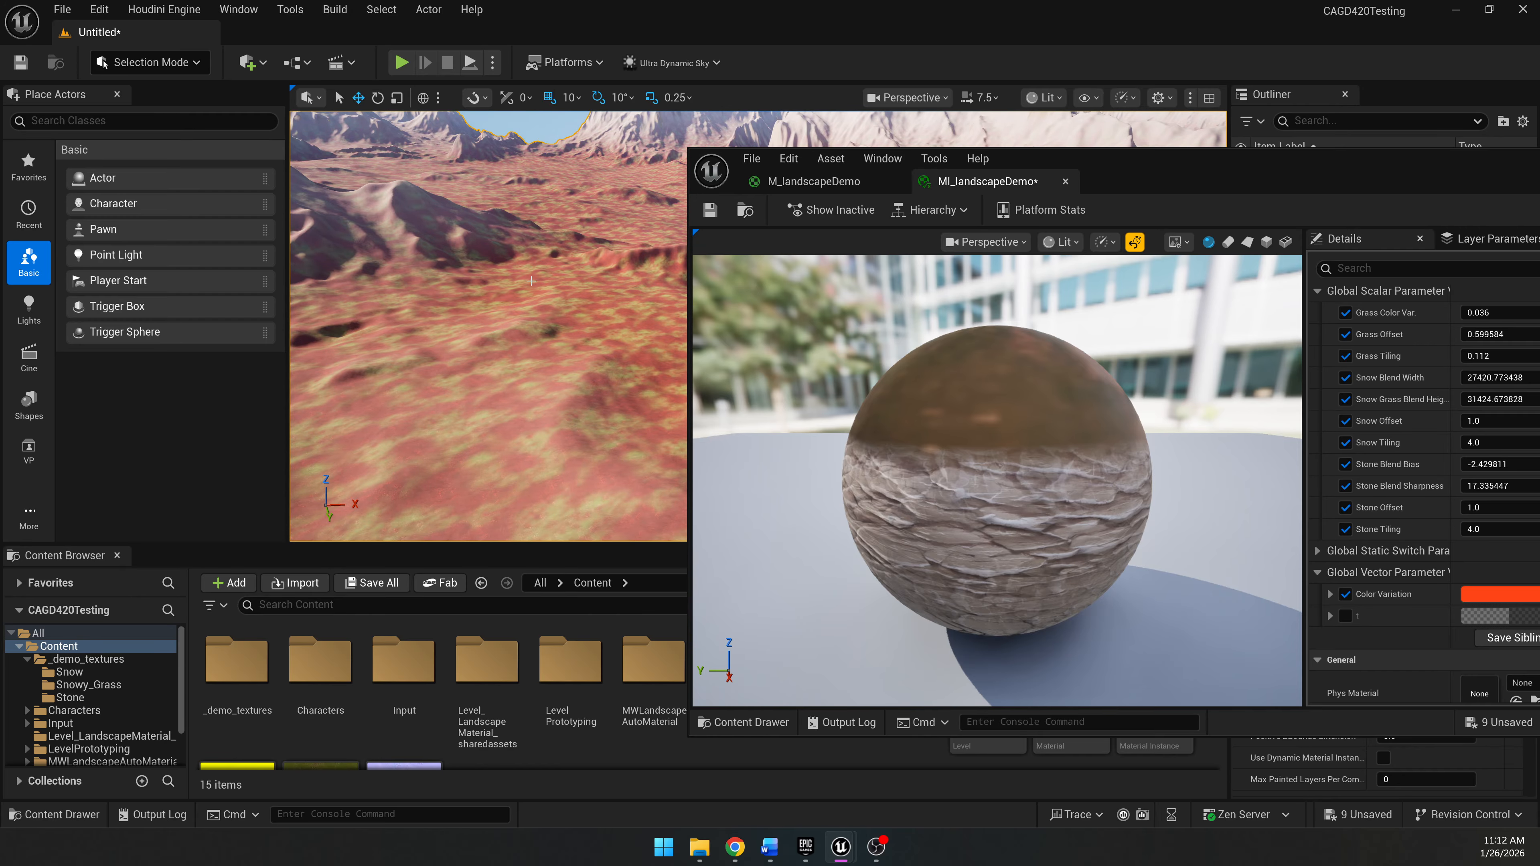
Set Grass Color Var. to 0.01, reduce it further to 0.005, and check the larger color patches across the landscape.
left_click_drag(1119, 173, 631, 460)
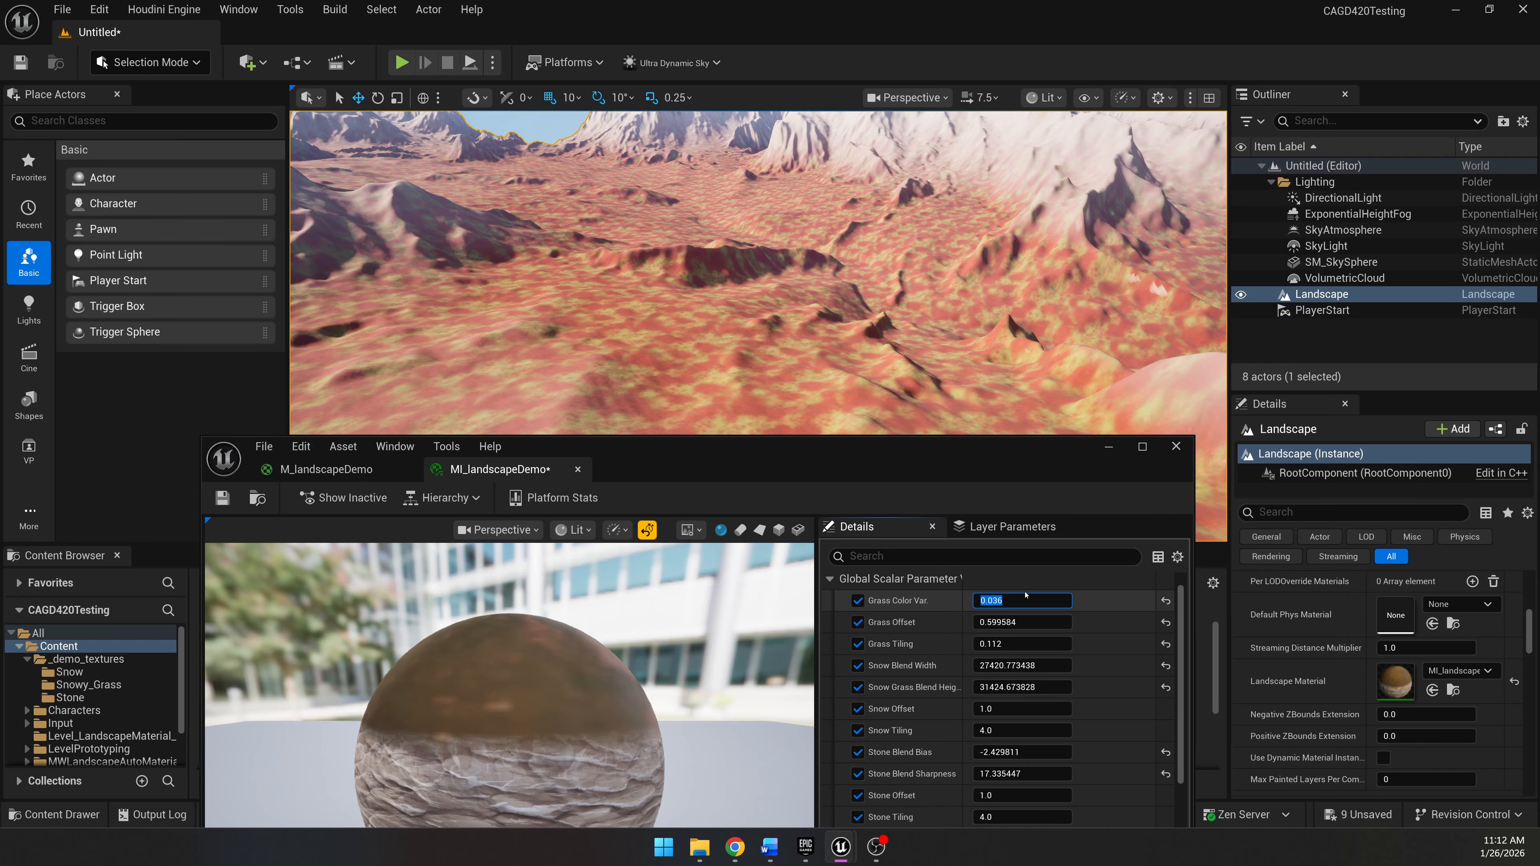
left_click(1025, 595)
type(".01")
key("Return")
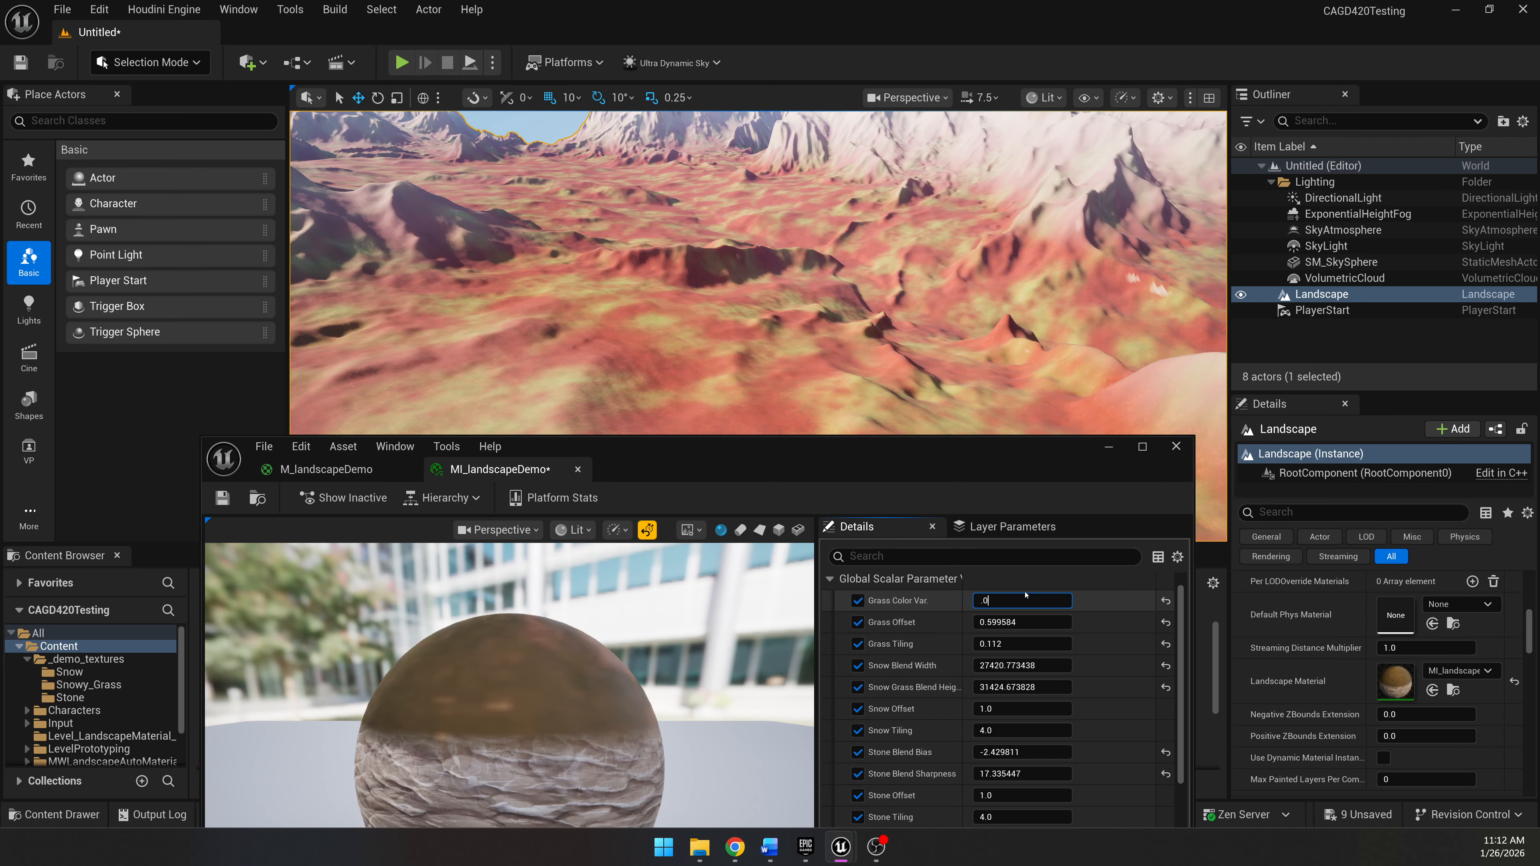
key("Return")
type(".005")
key("Return")
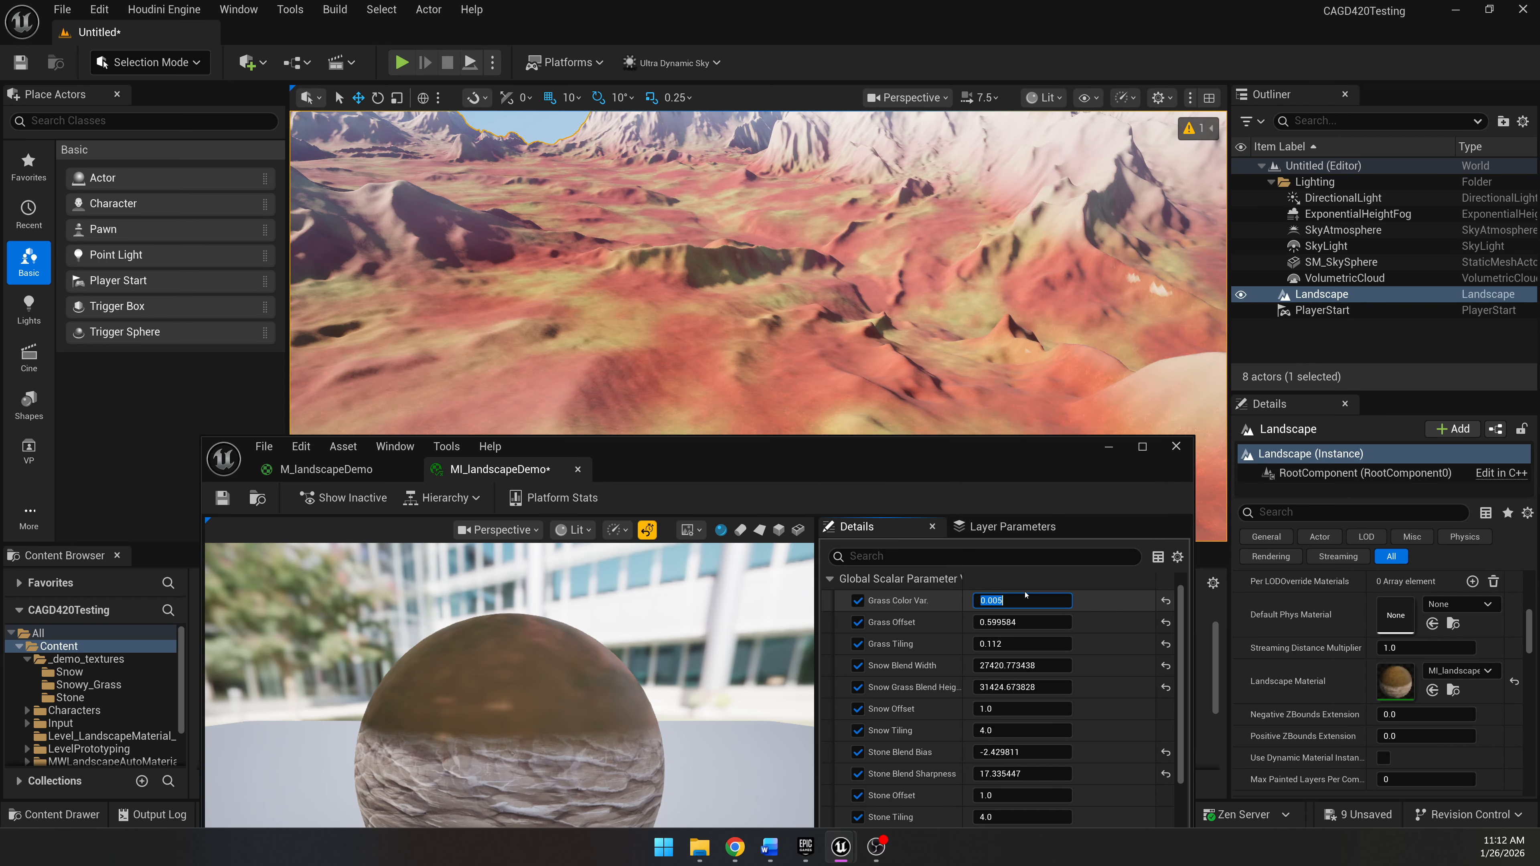
key("w")
right_click_drag(758, 273, 836, 285)
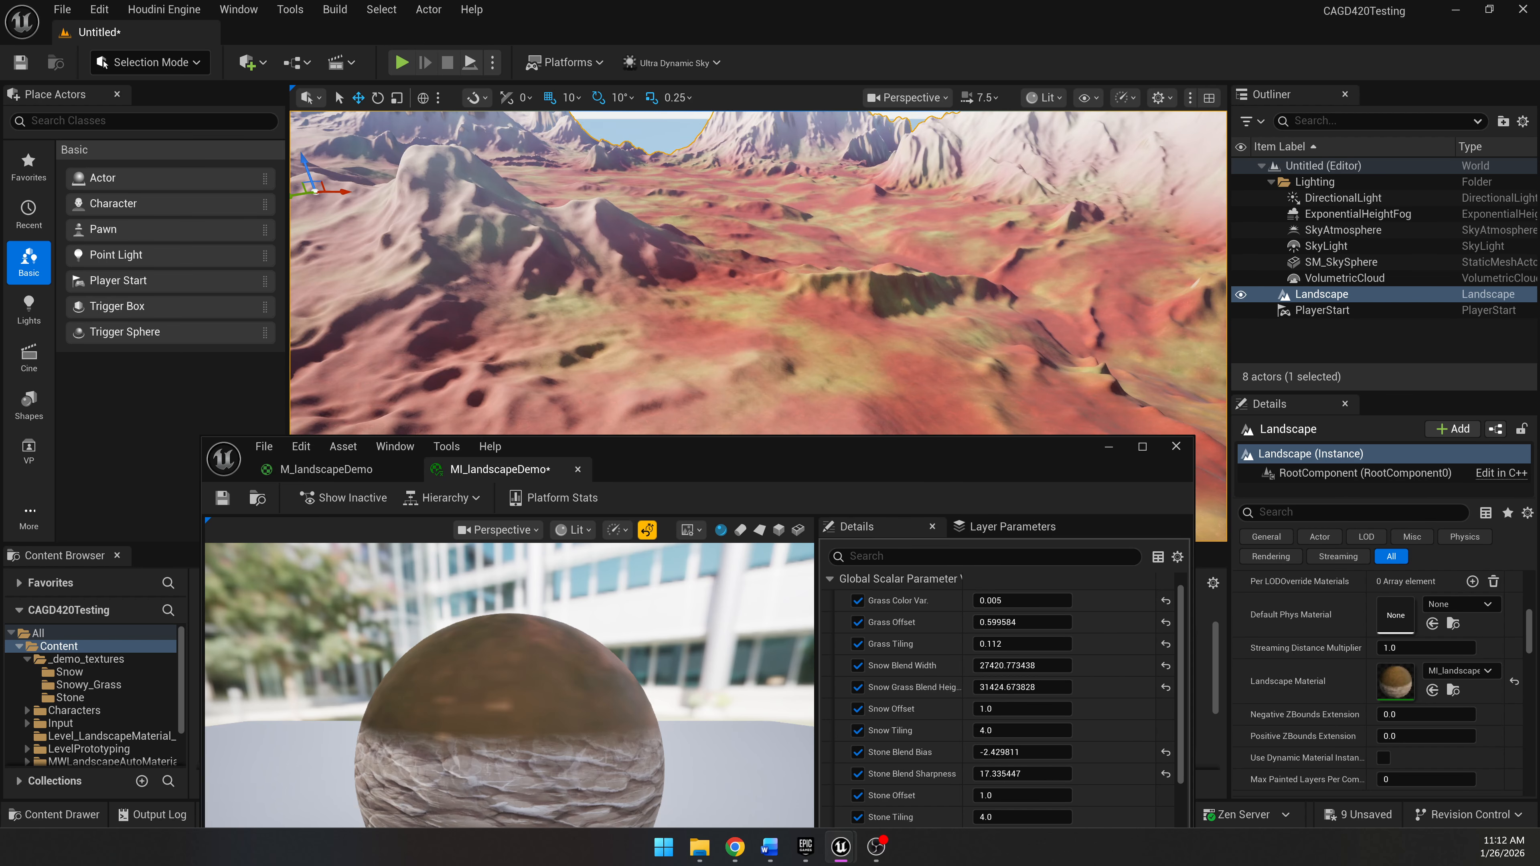
Change the Color Variation parameter to light green 96FF95FF and move the instance window off the level viewport.
left_click_drag(863, 454, 997, 219)
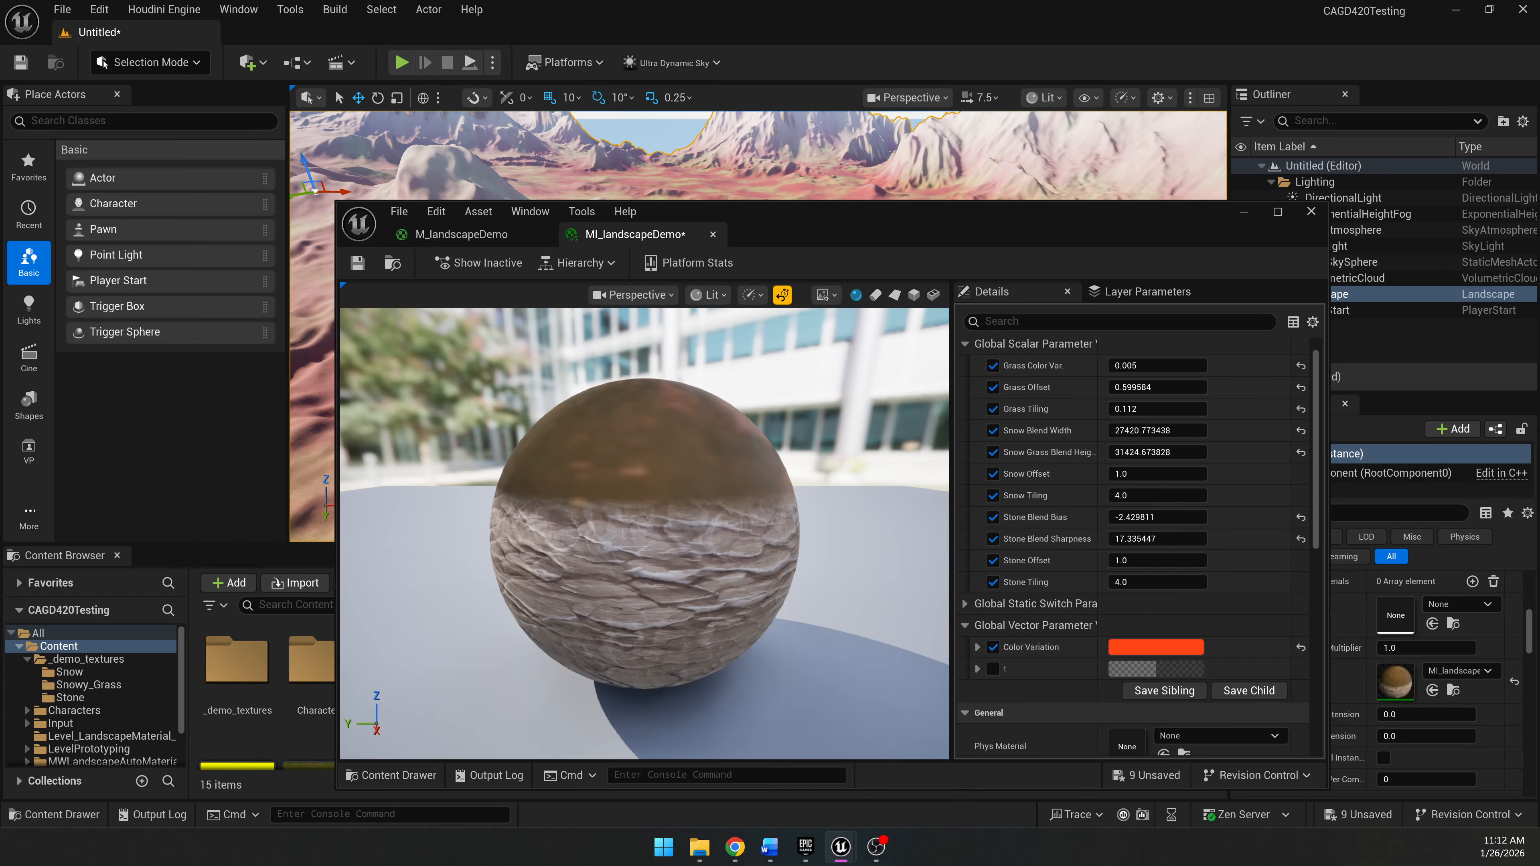
left_click(1156, 647)
left_click(1042, 370)
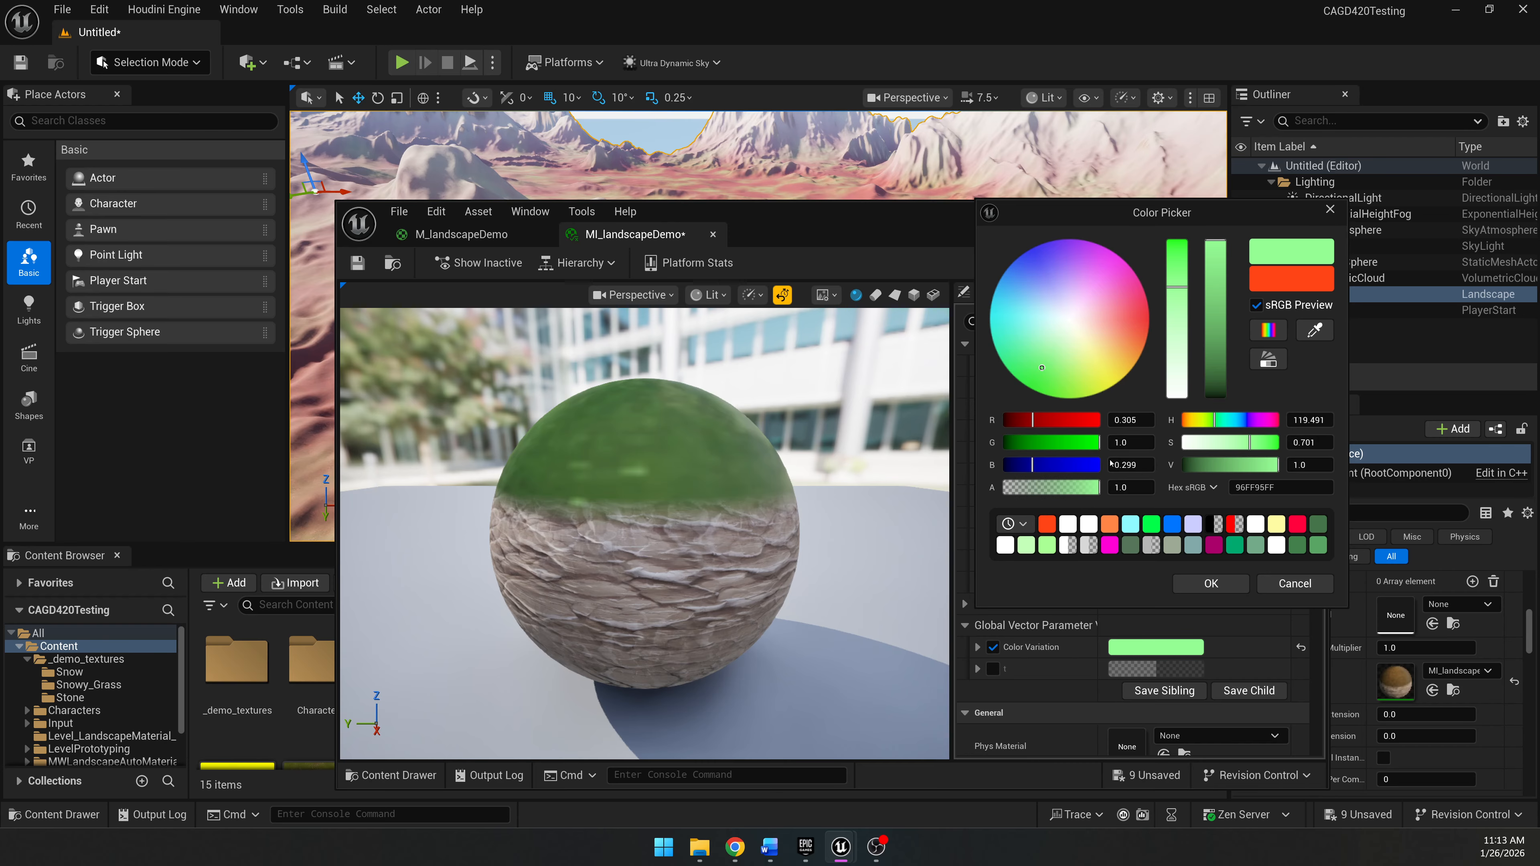
left_click(1211, 583)
left_click_drag(764, 219, 0, 267)
Darken the Color Variation green to 6CB96BFF and review the grass across the landscape.
double_click(365, 665)
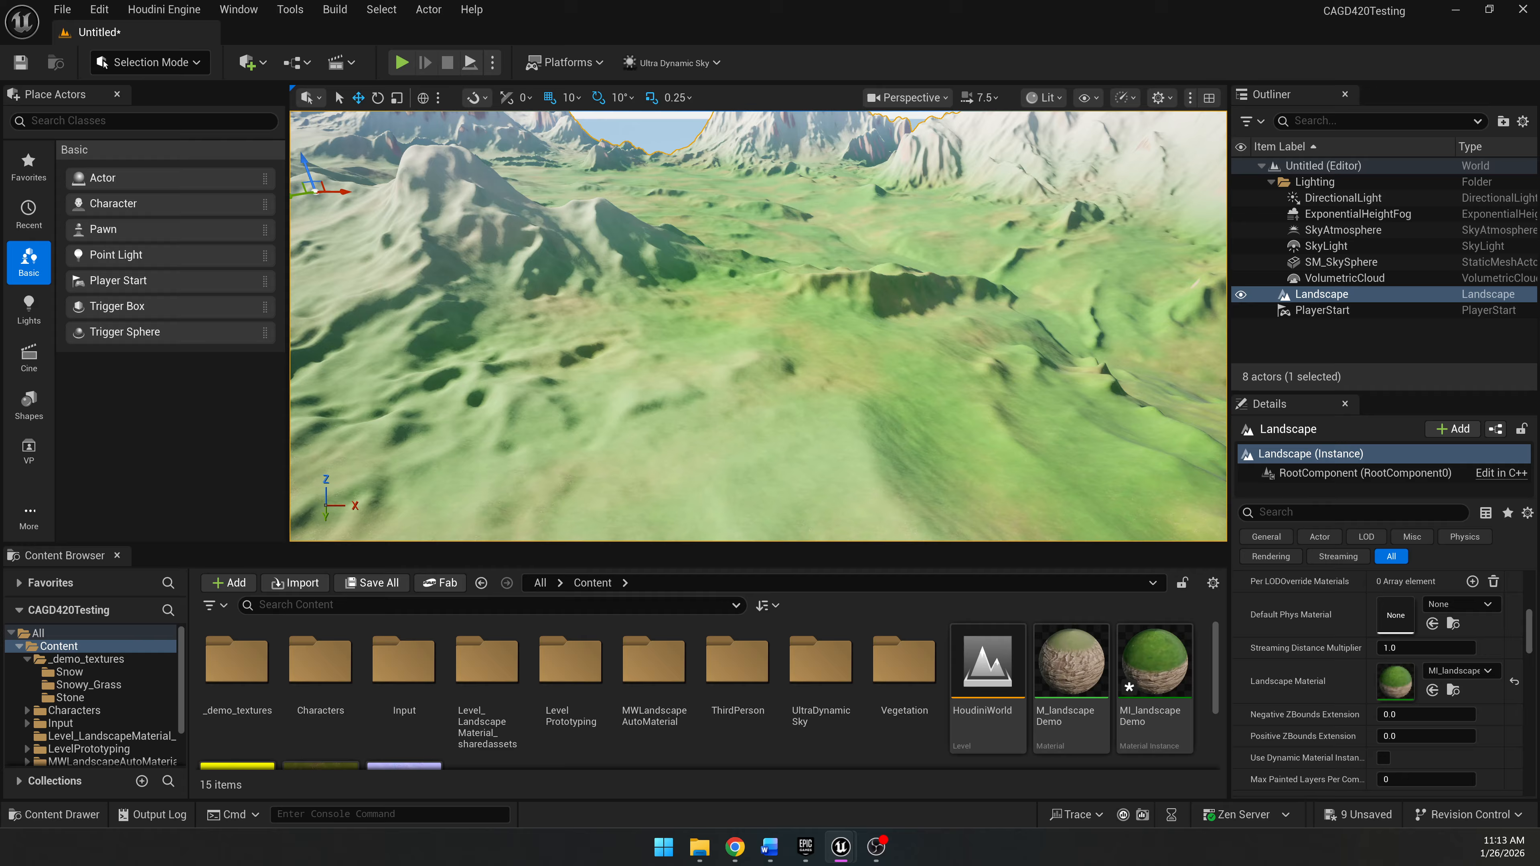
left_click_drag(0, 188, 342, 164)
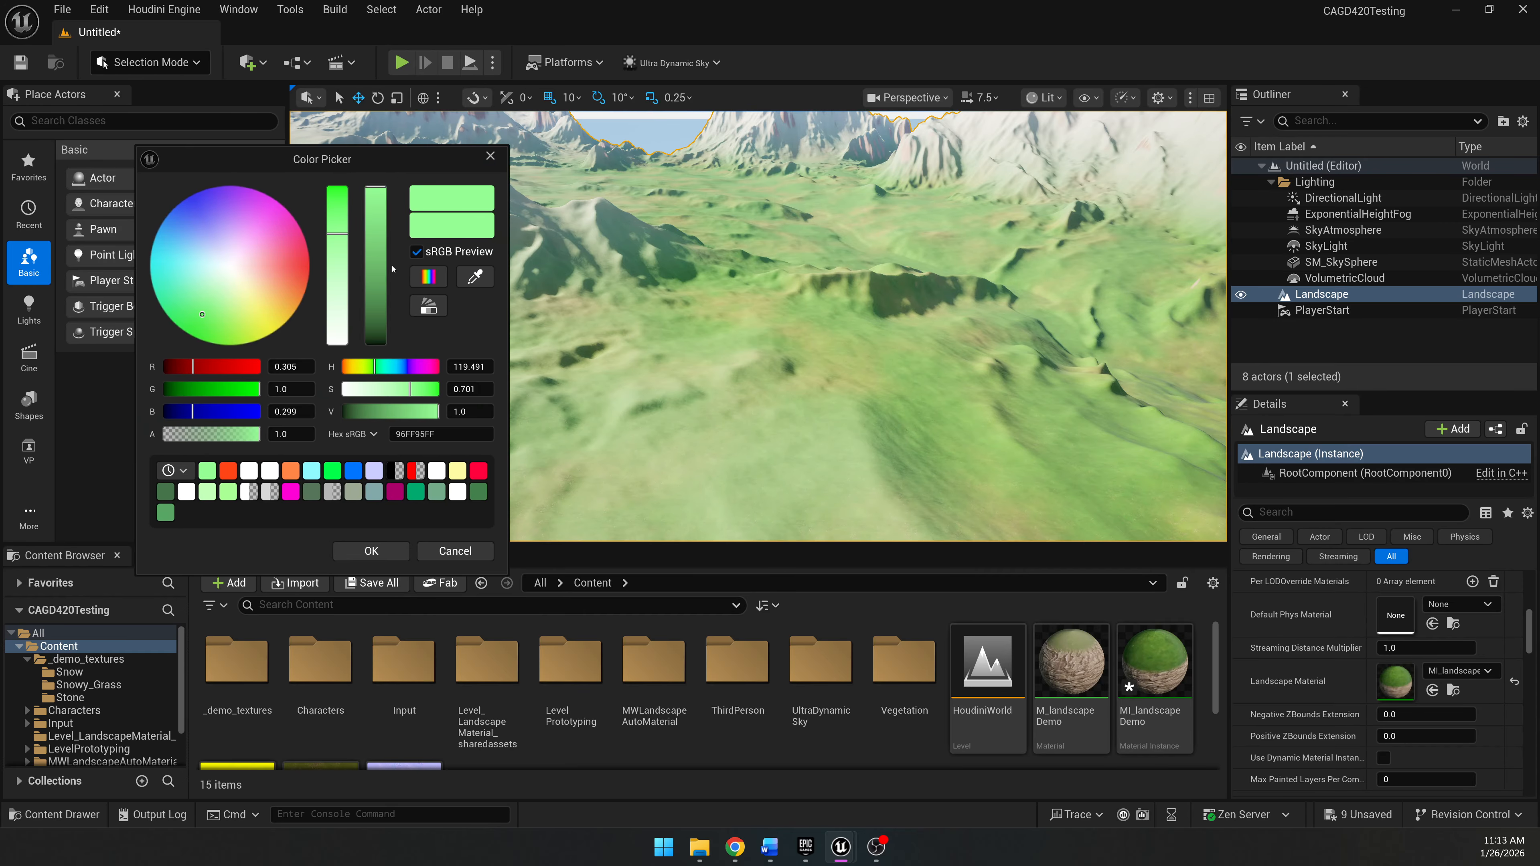
left_click(370, 283)
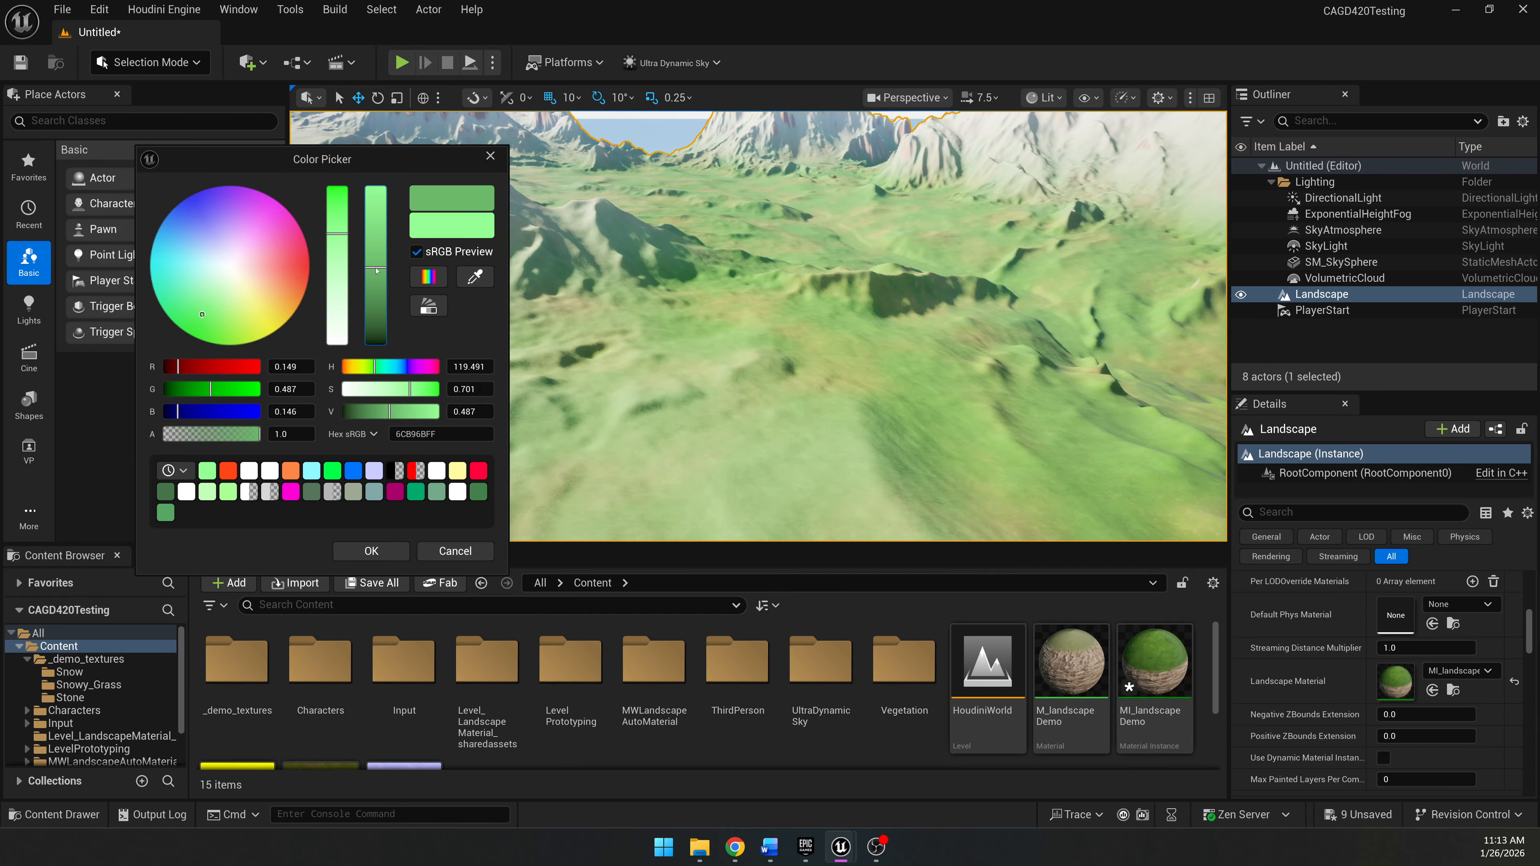
left_click(371, 552)
right_click_drag(813, 411, 864, 382)
key("d")
key("a")
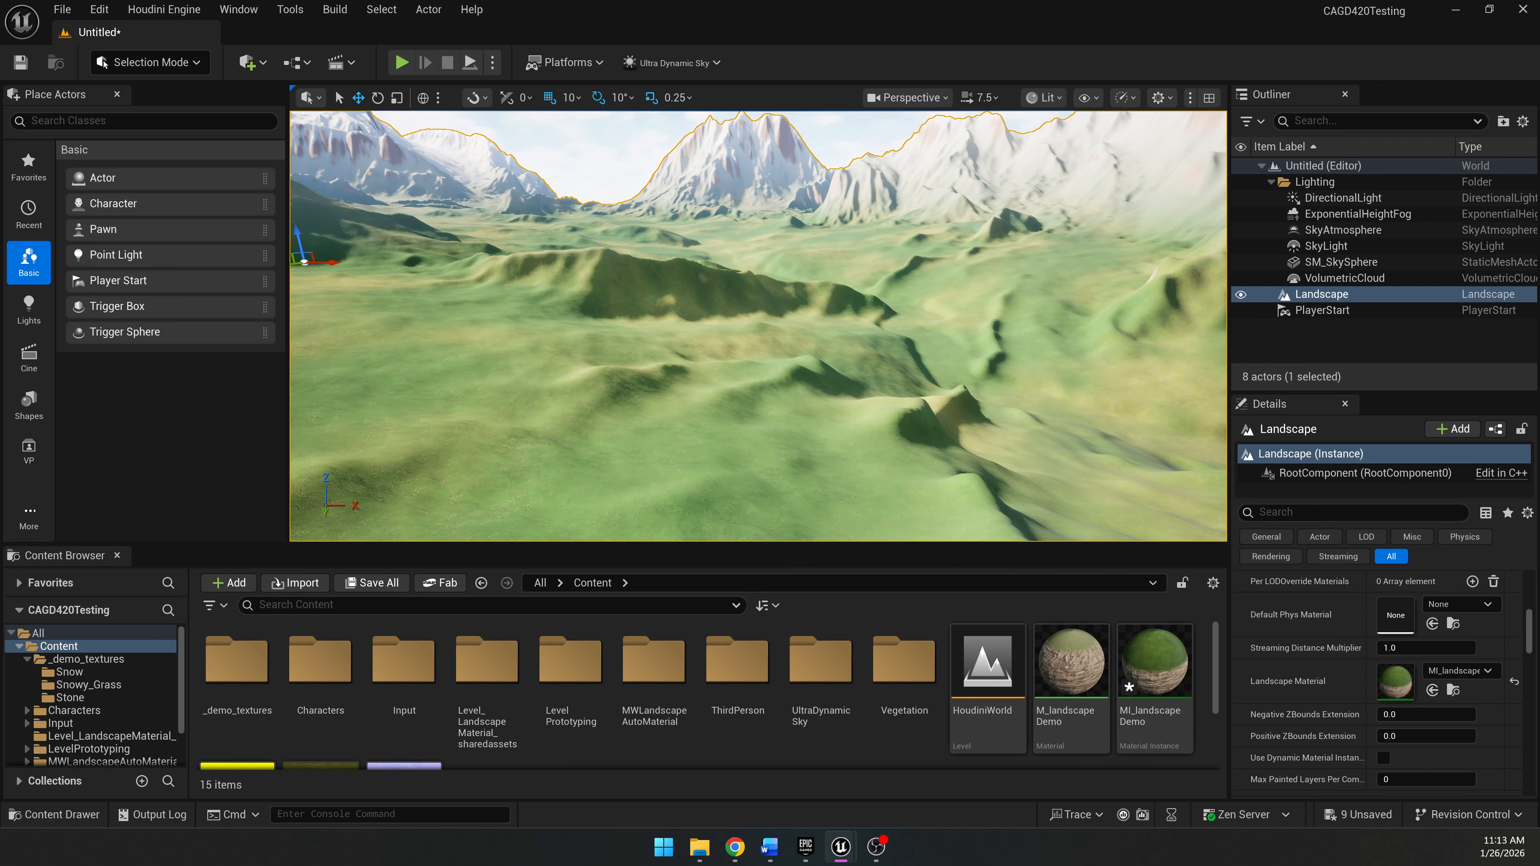
In M_landscapeDemo, wrap the grass color noise nodes in a comment titled "Grass Color Variation".
left_click_drag(1, 278, 722, 151)
left_click(358, 169)
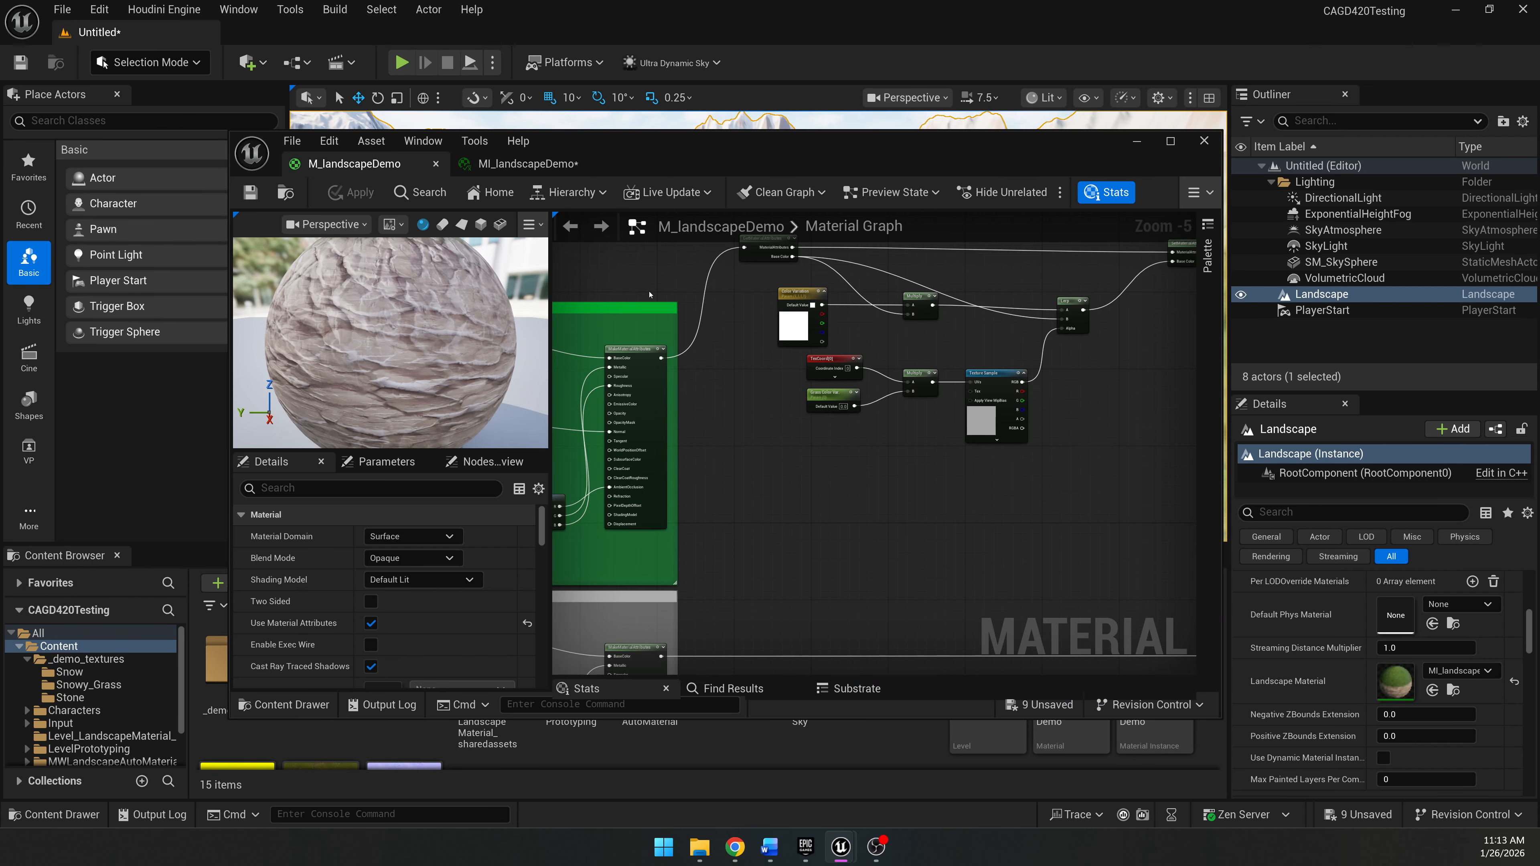
scroll(849, 449, "up", 1)
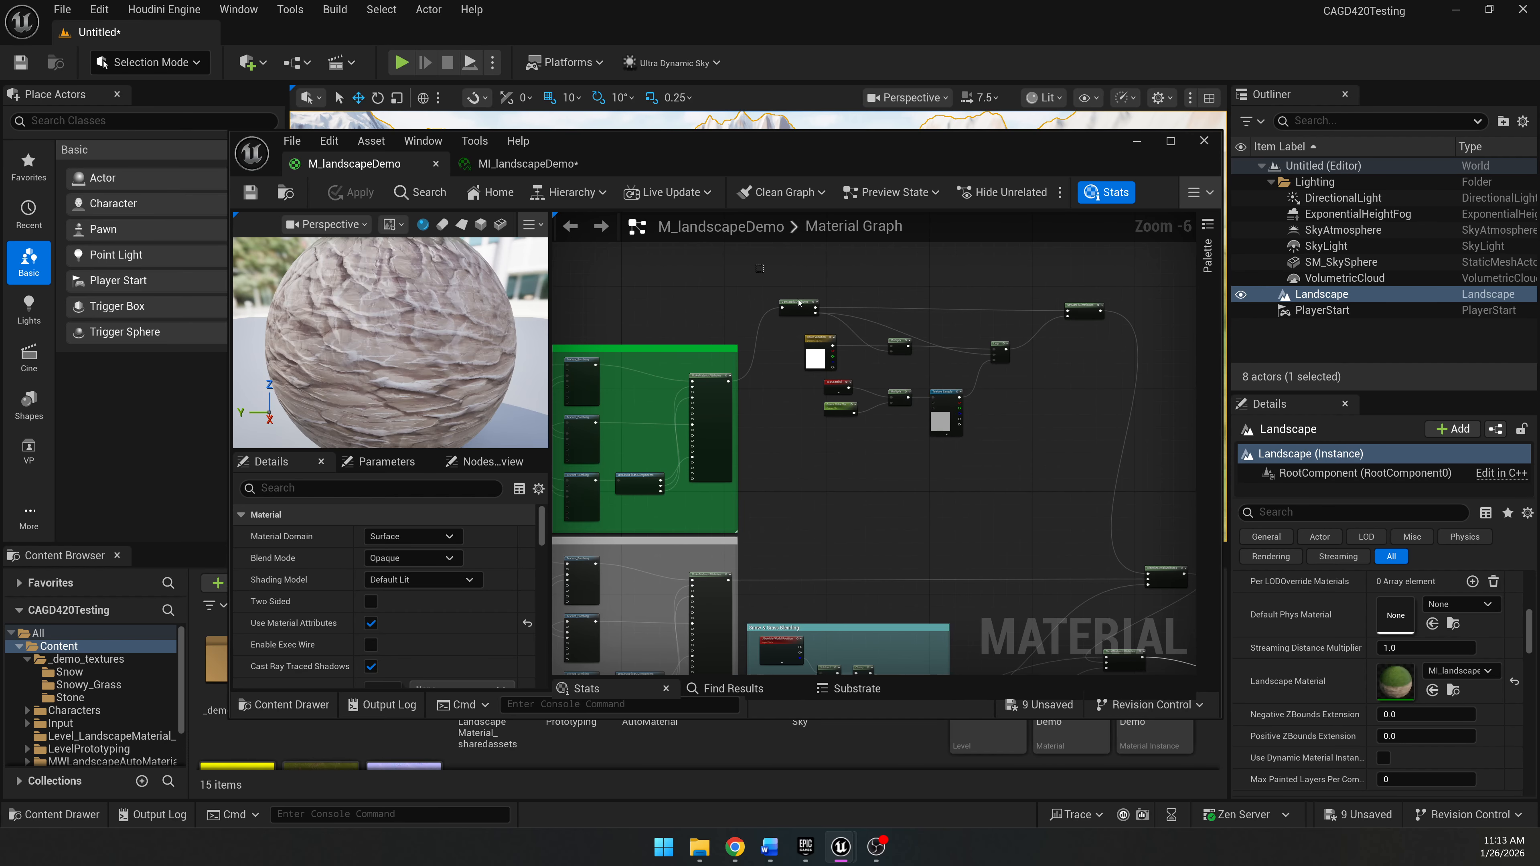
left_click_drag(799, 304, 1095, 483)
key("c")
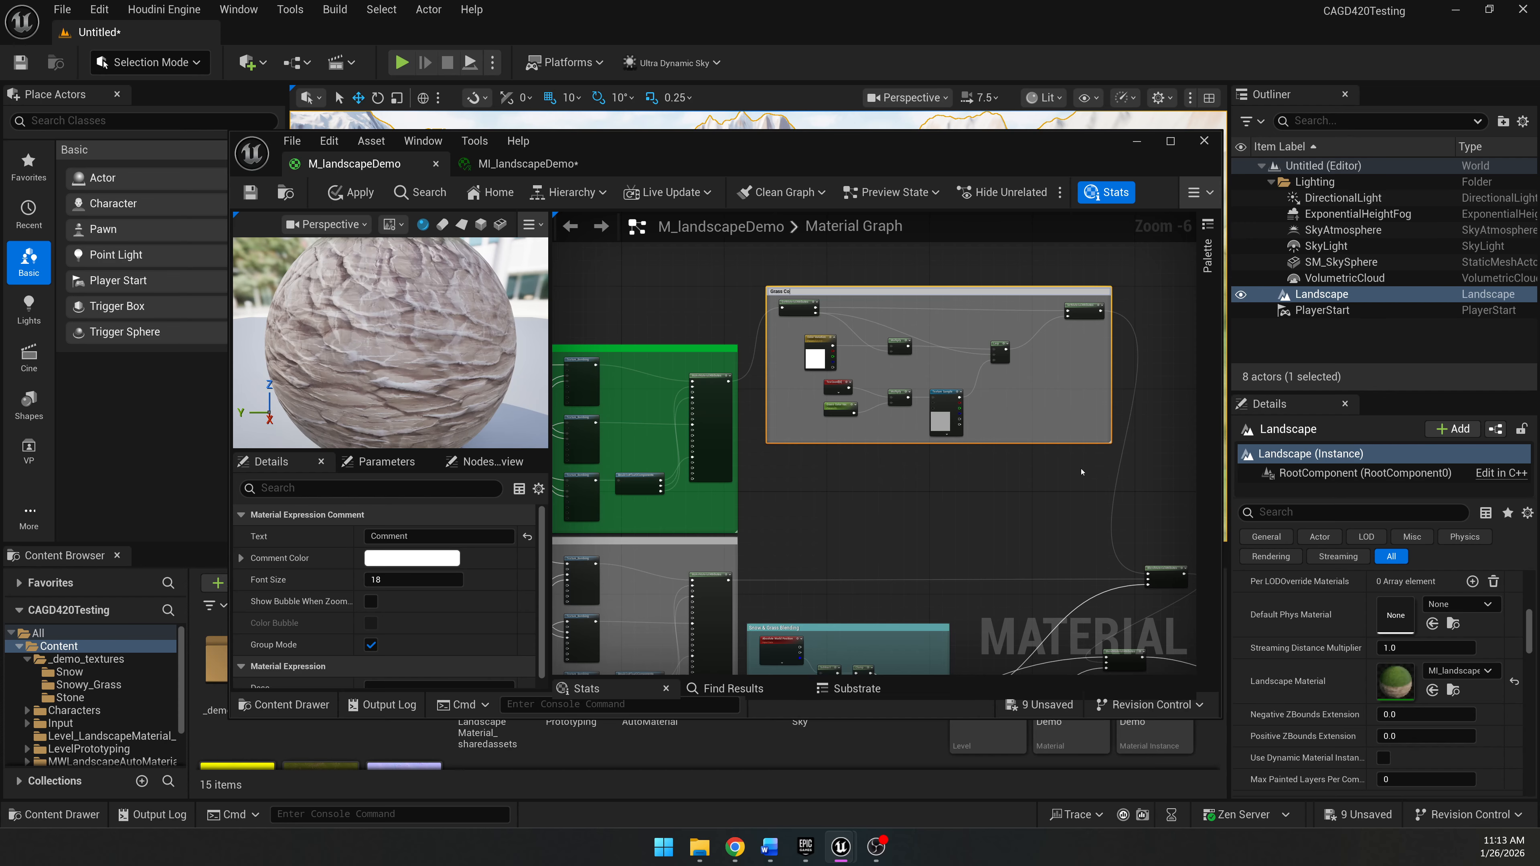
type("Grass Color Variation")
key("Return")
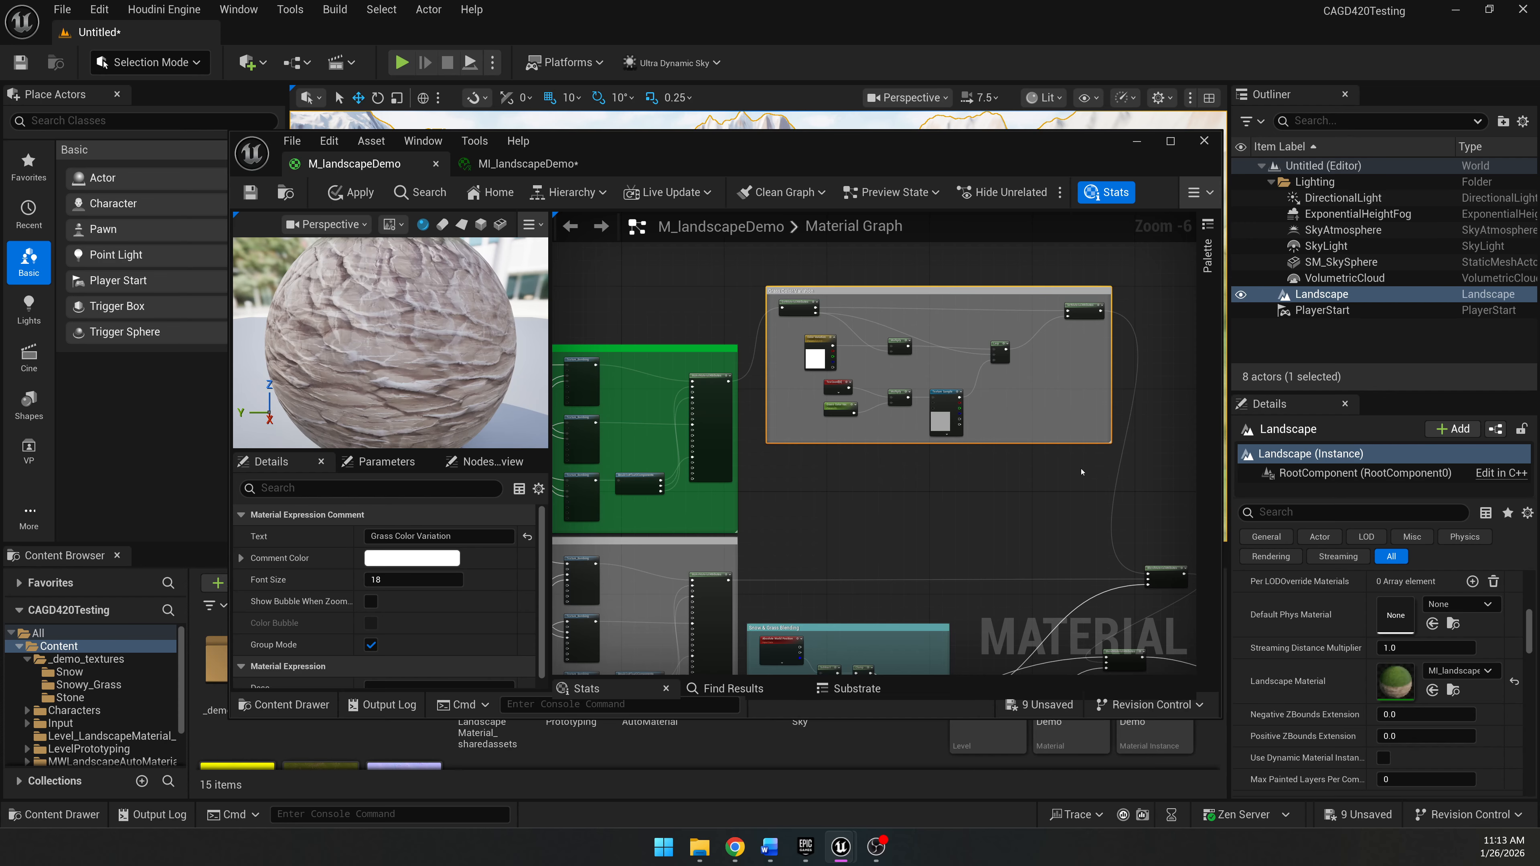
Move the Grass Color Variation comment down so it sits beside the green Grass group.
scroll(830, 311, "up", 2)
left_click_drag(791, 295, 759, 444)
left_click(796, 377)
scroll(796, 377, "down", 3)
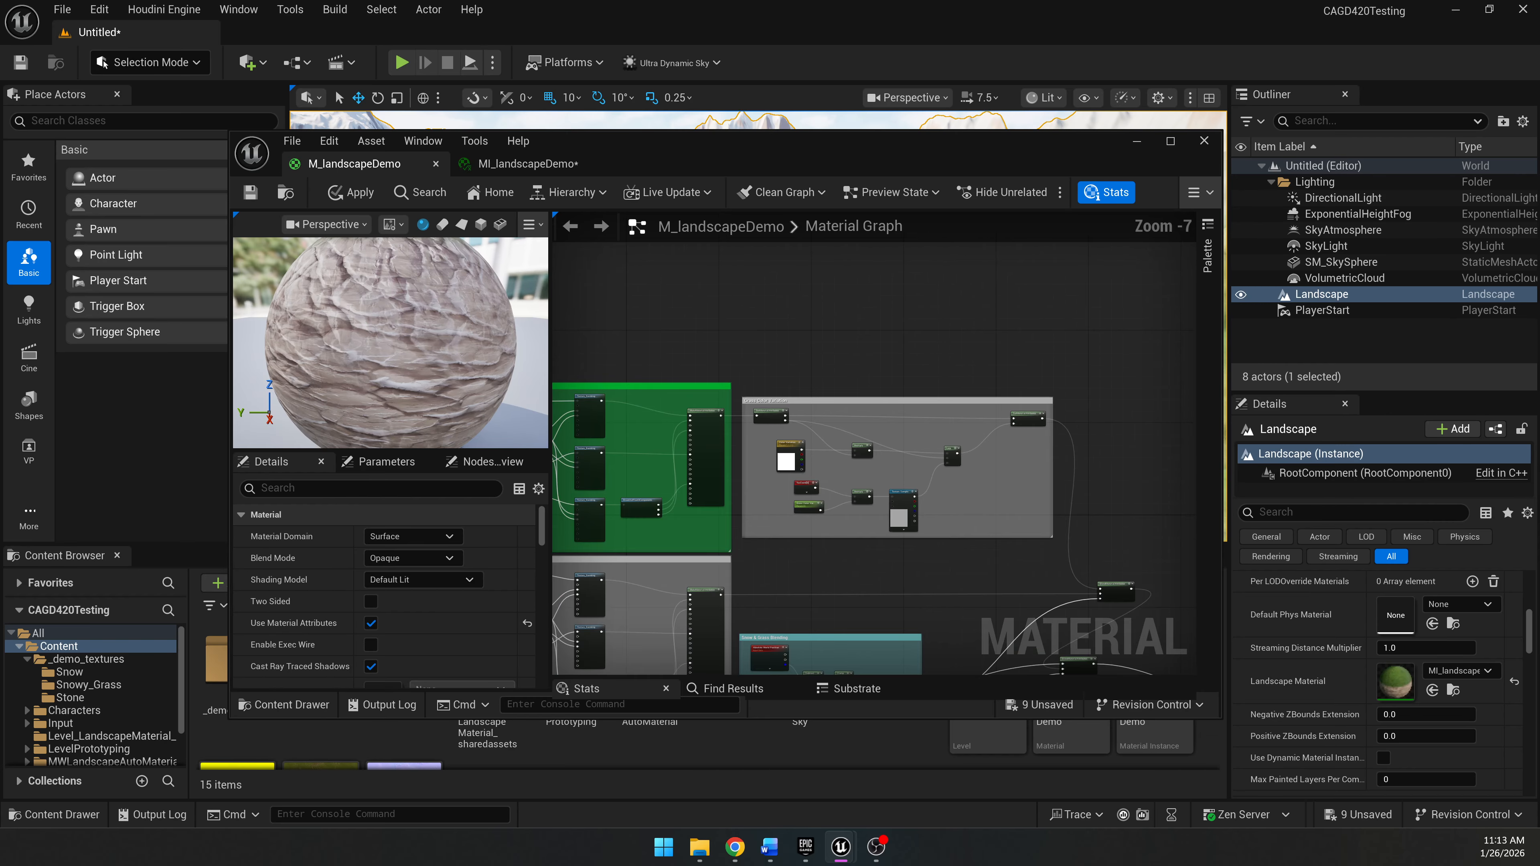
Maximize the material editor, shift the final BlendMaterialAttributes node further right, and move the Stone Blending comment down beside the Stone group.
left_click(914, 125)
double_click(917, 143)
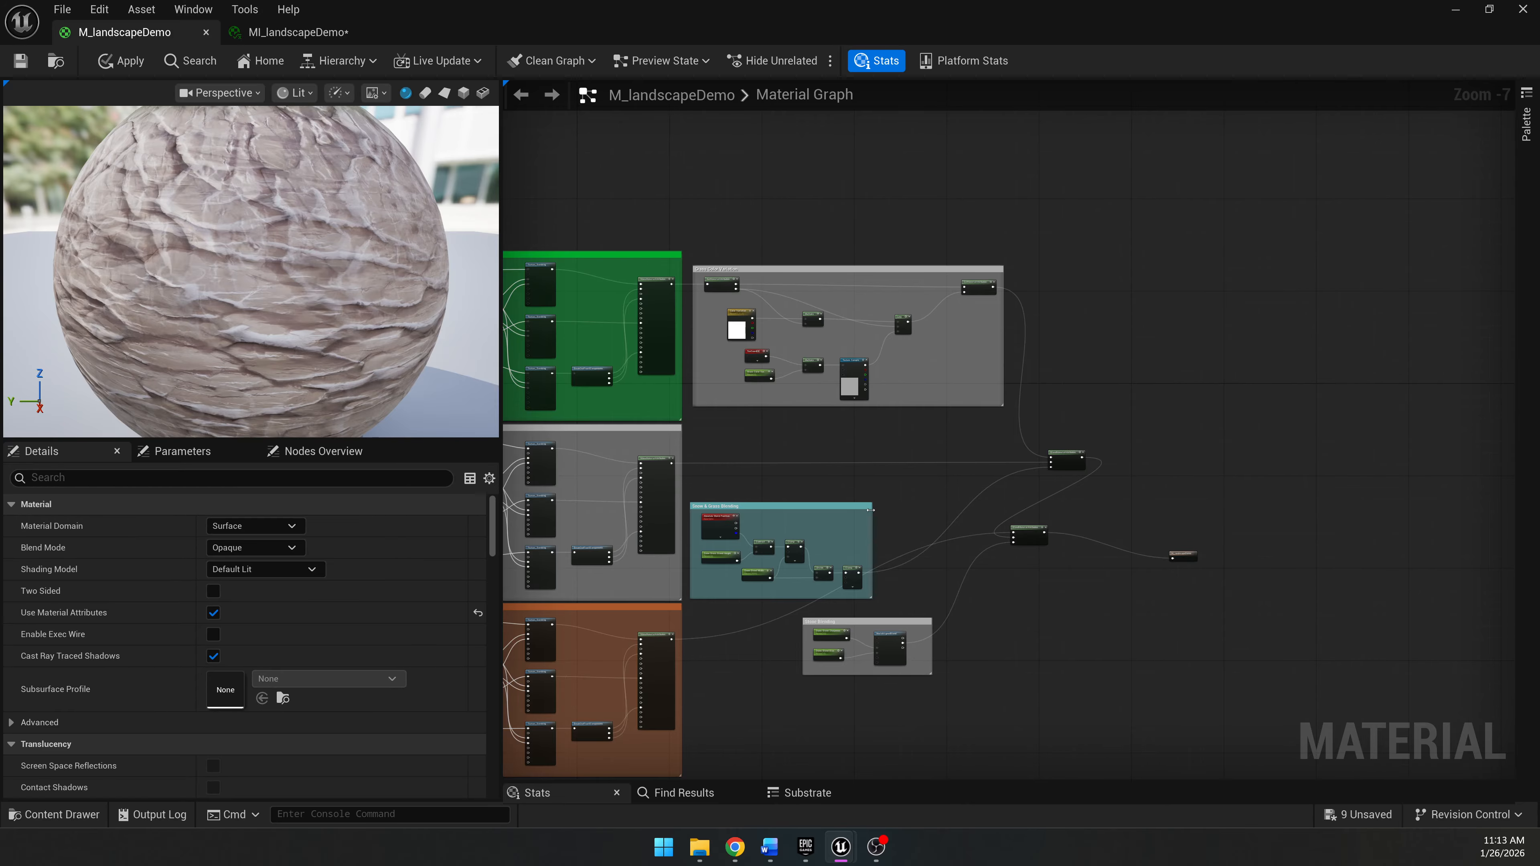
scroll(870, 510, "up", 1)
right_click_drag(870, 510, 959, 435)
left_click_drag(1106, 483, 1257, 479)
left_click_drag(928, 597, 838, 687)
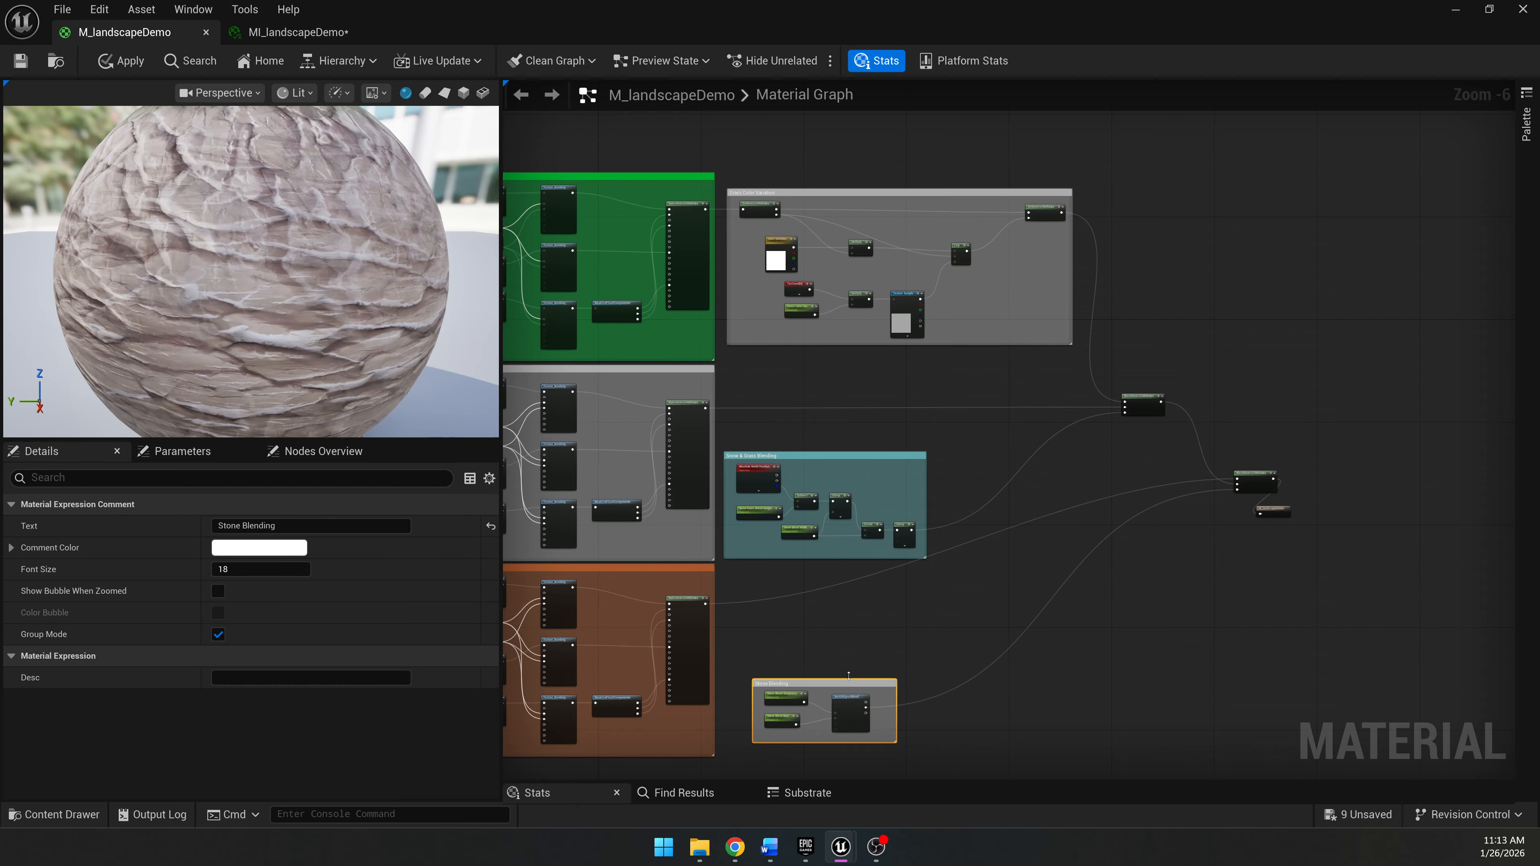
Lower the final BlendMaterialAttributes node level with the Stone group's output and place the material output node to its right.
left_click_drag(1258, 479, 1222, 591)
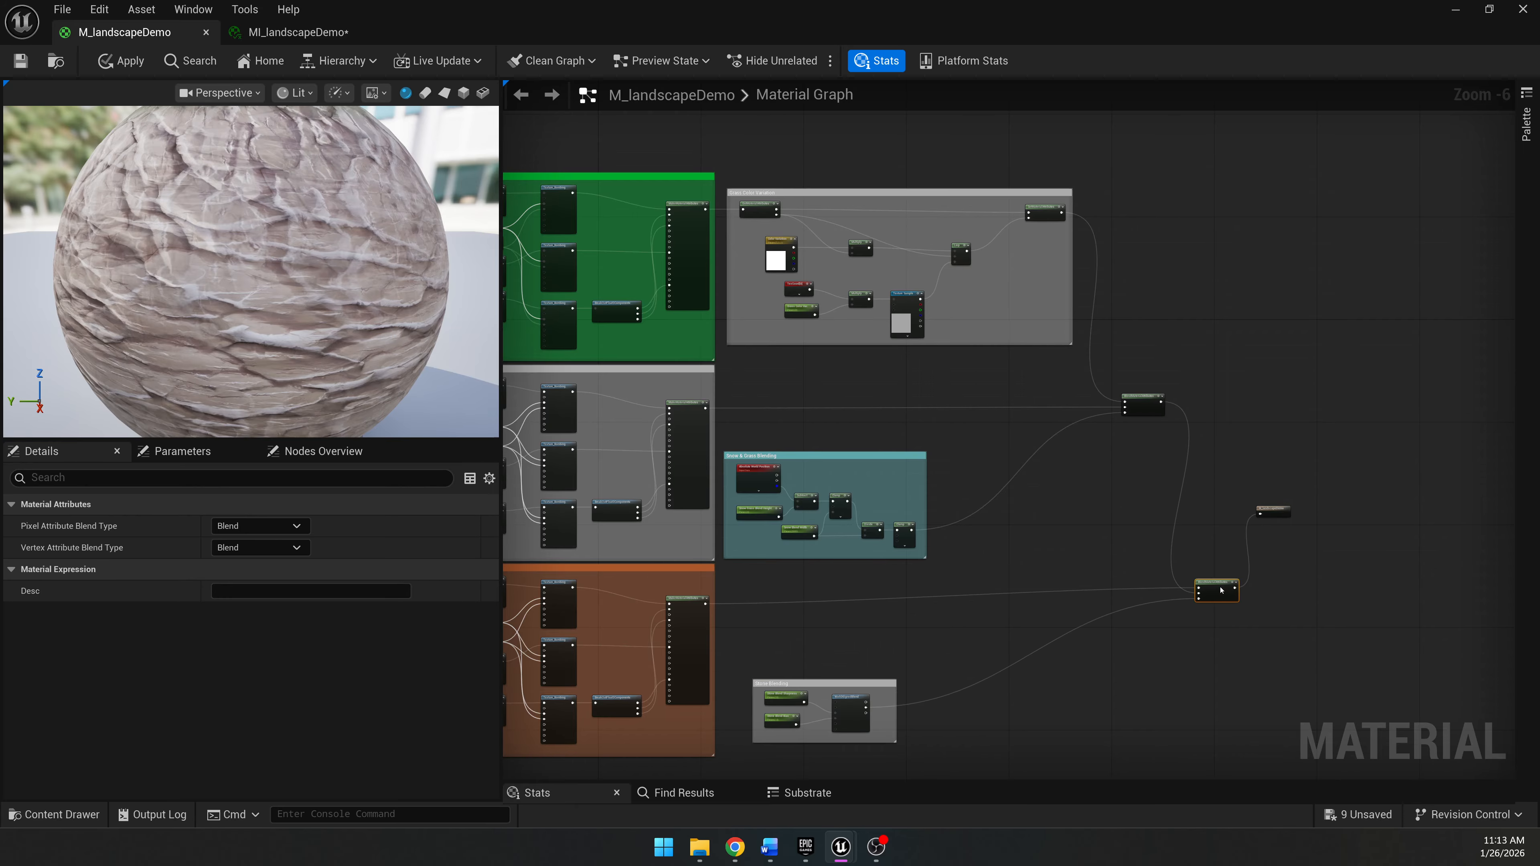
left_click_drag(1275, 520, 1321, 571)
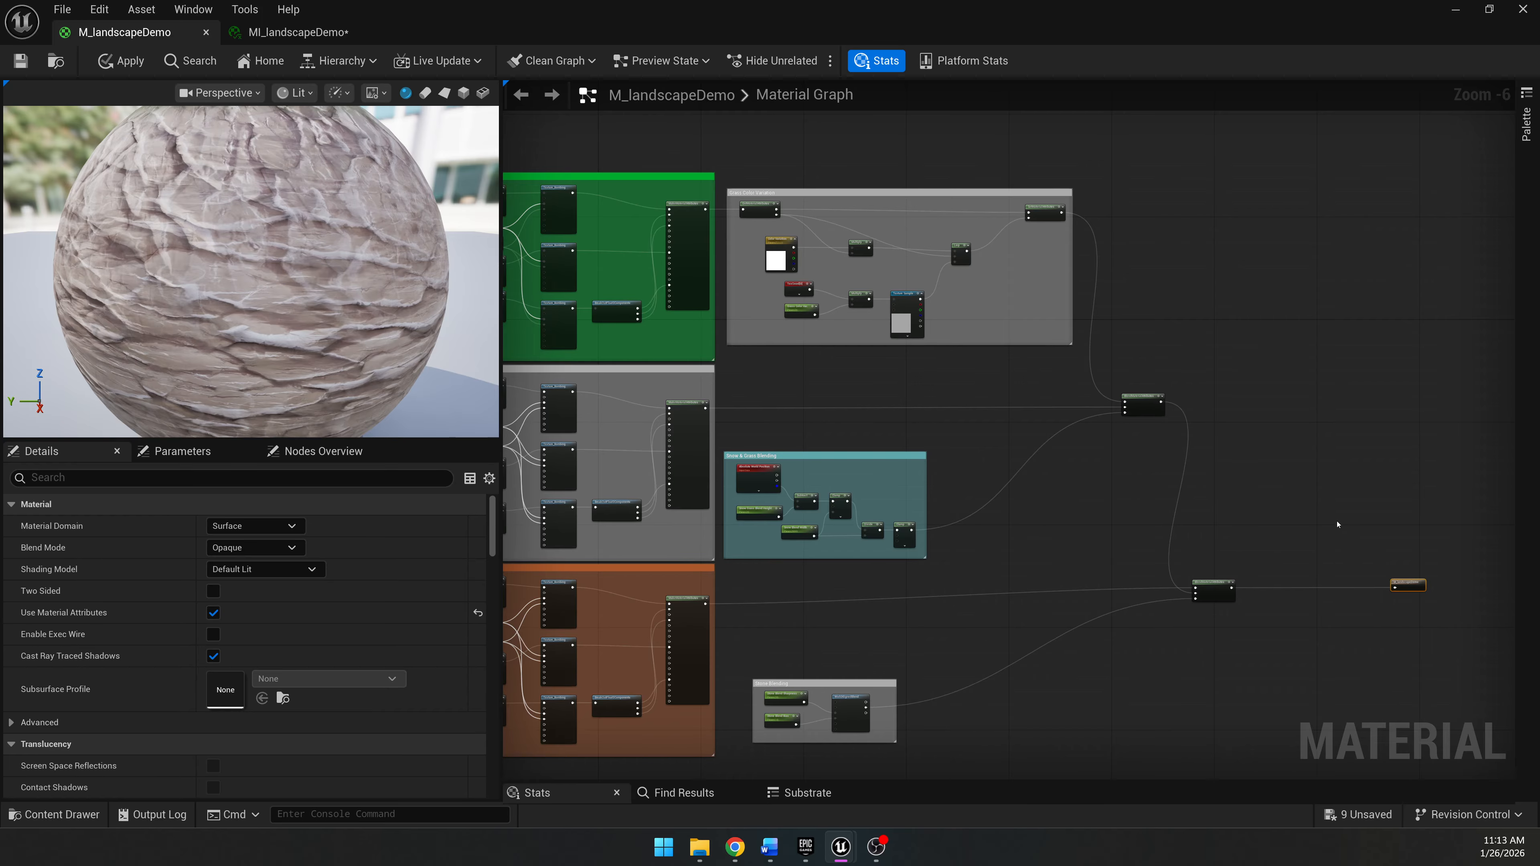
right_click_drag(1066, 519, 1261, 399)
scroll(939, 260, "up", 1)
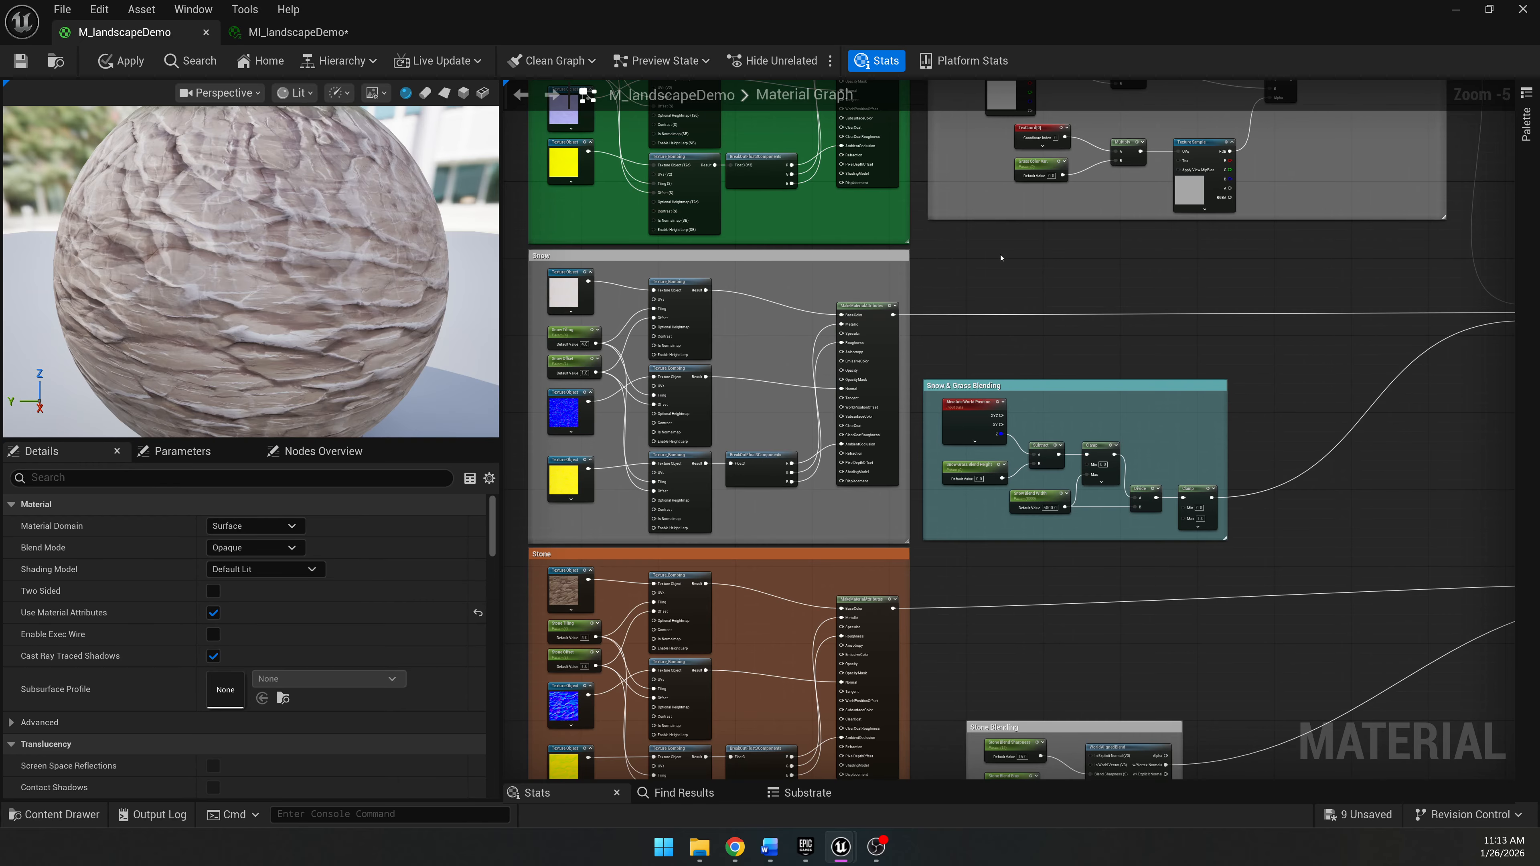
Restore the material editor to a floating window, widen the level viewport, bring up MI_landscapeDemo and inspect the snowy slopes.
left_click_drag(1001, 27, 910, 226)
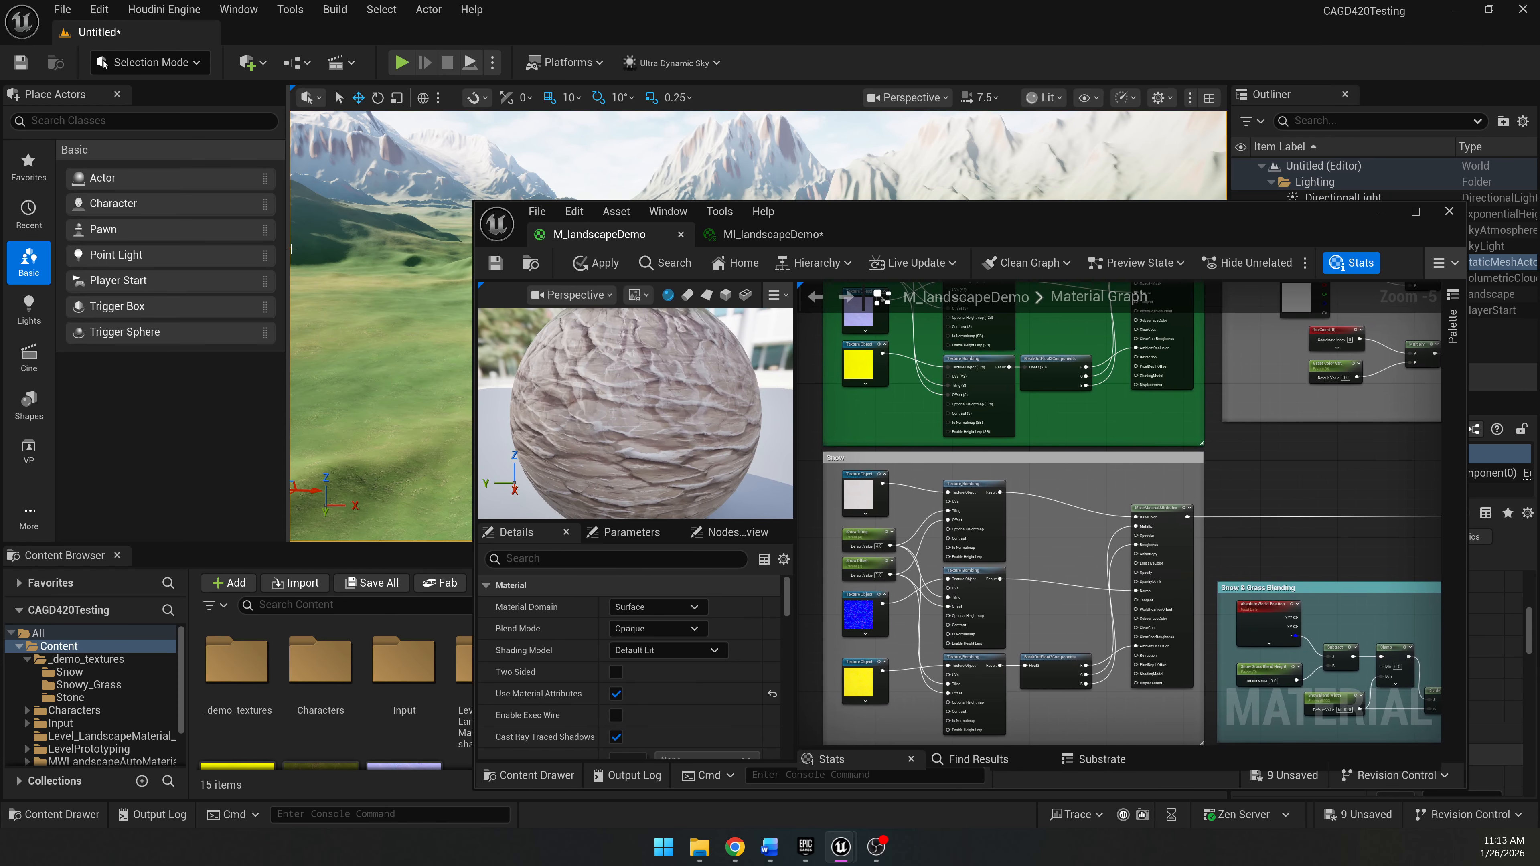
left_click_drag(290, 250, 163, 262)
left_click_drag(818, 214, 905, 311)
right_click_drag(685, 249, 994, 267)
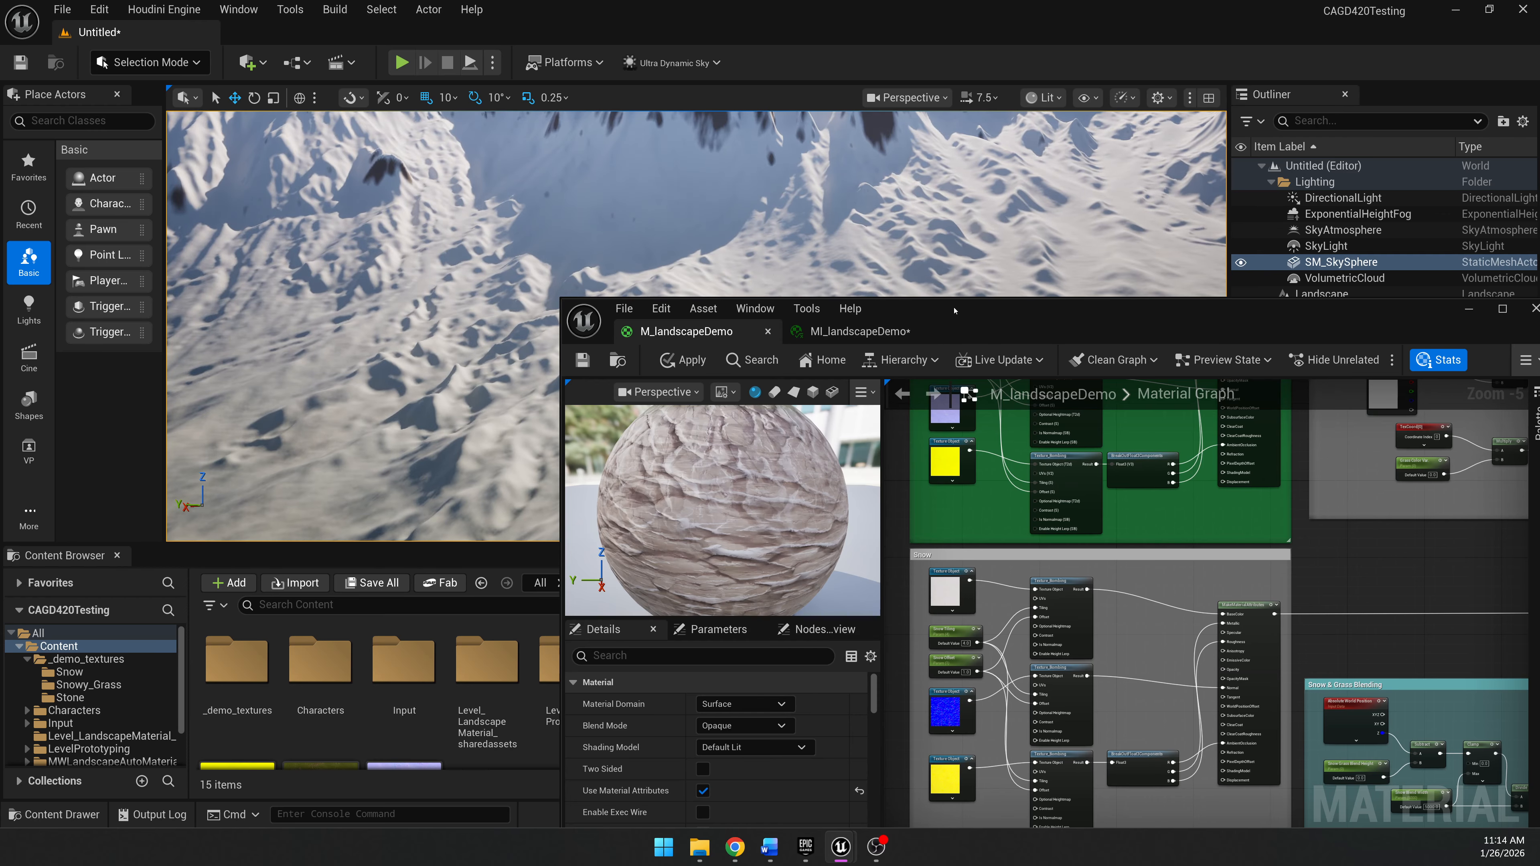
left_click_drag(854, 333, 929, 541)
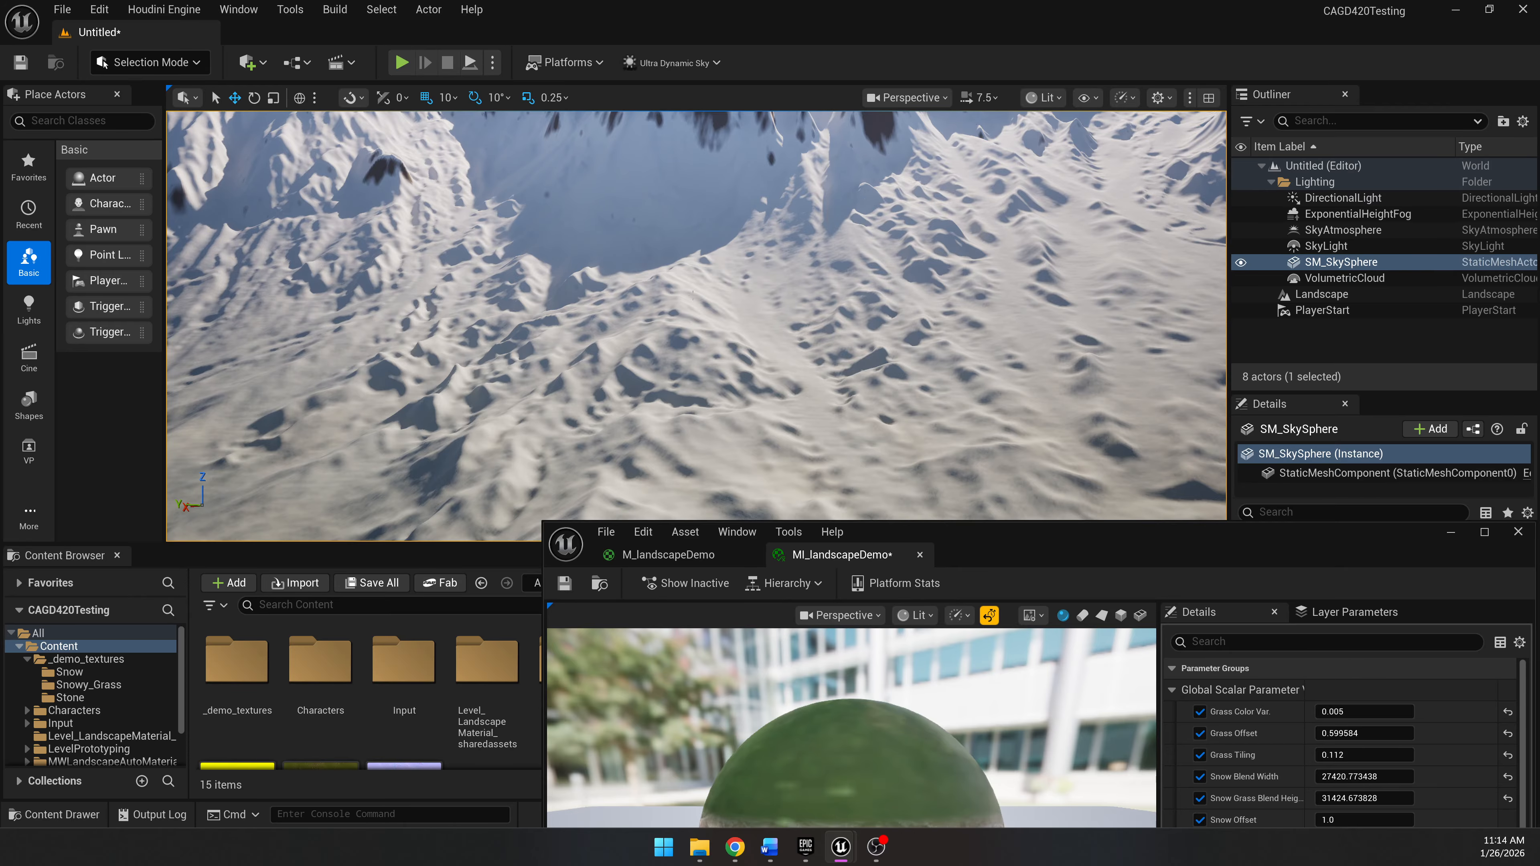
left_click_drag(1000, 534, 925, 578)
right_click_drag(447, 218, 658, 187)
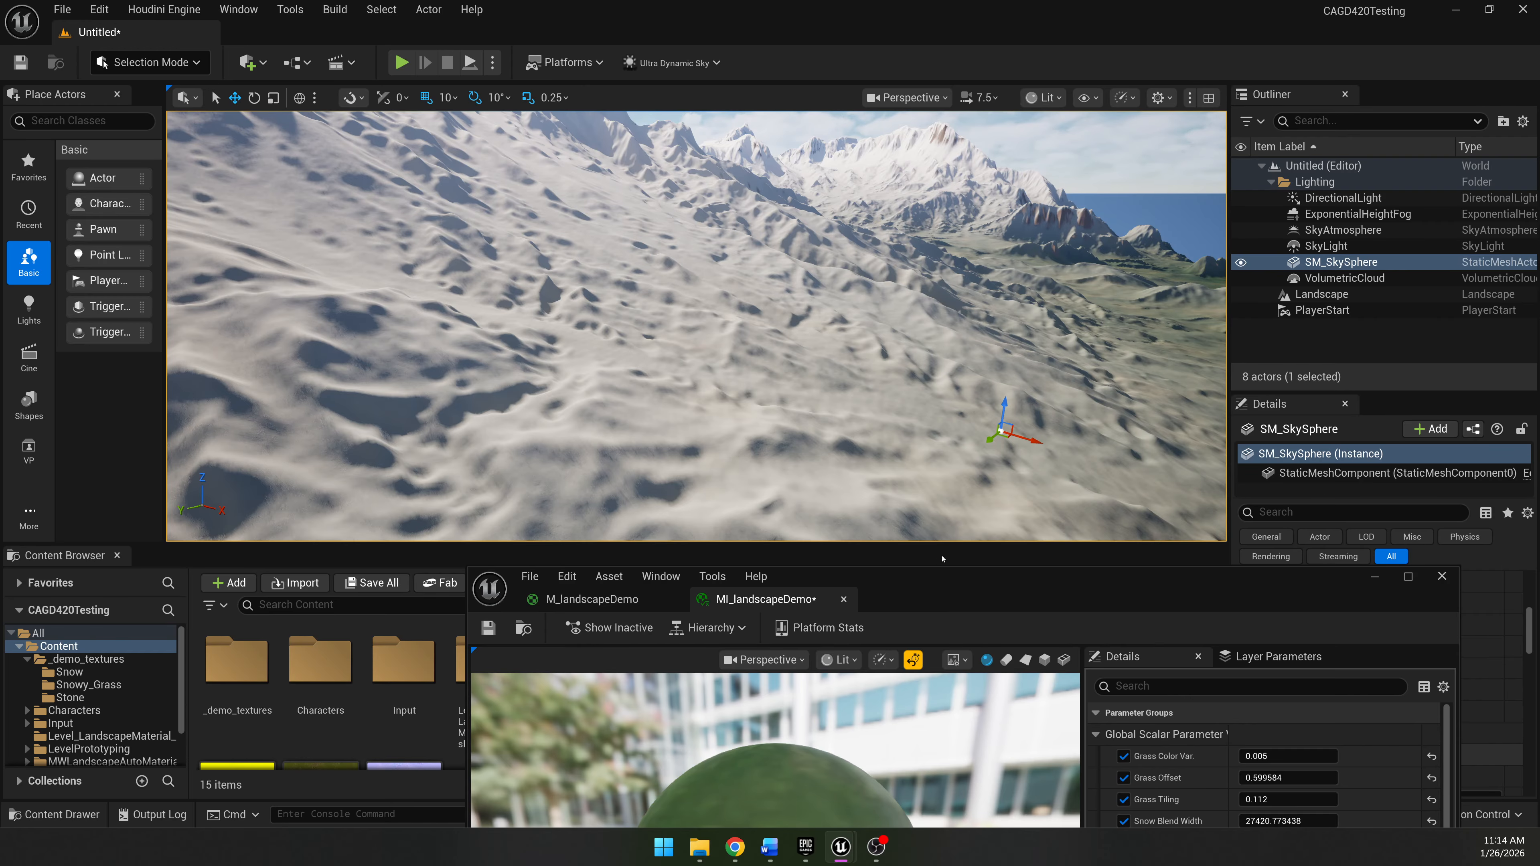
Return to the M_landscapeDemo graph and examine the Grass group's MakeMaterialAttributes inputs and the Grass Color Variation nodes.
left_click_drag(966, 584, 983, 1)
left_click(636, 179)
scroll(1185, 285, "up", 3)
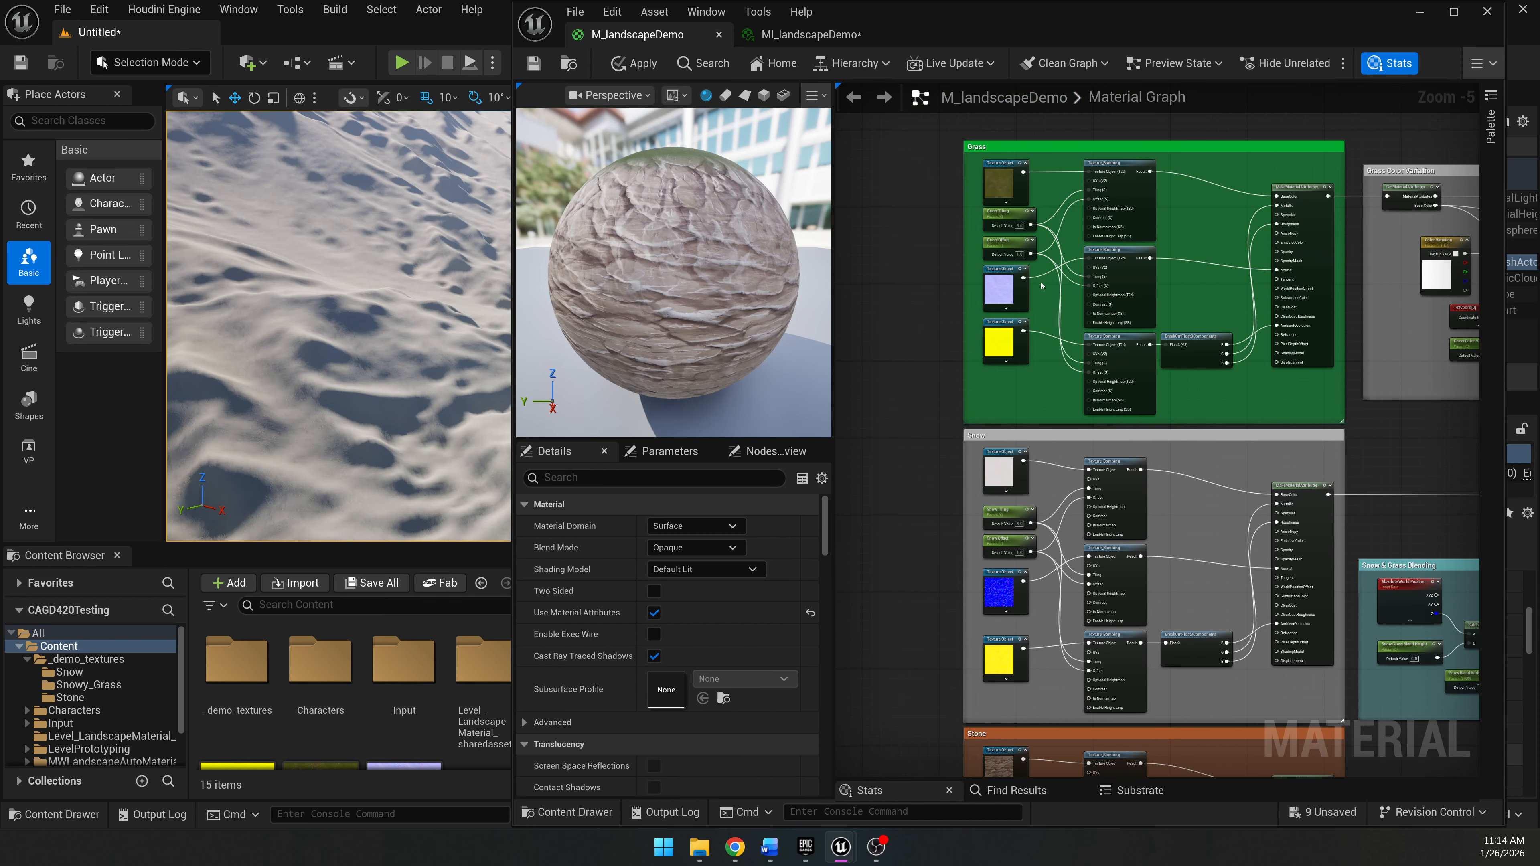
right_click_drag(1242, 283, 903, 368)
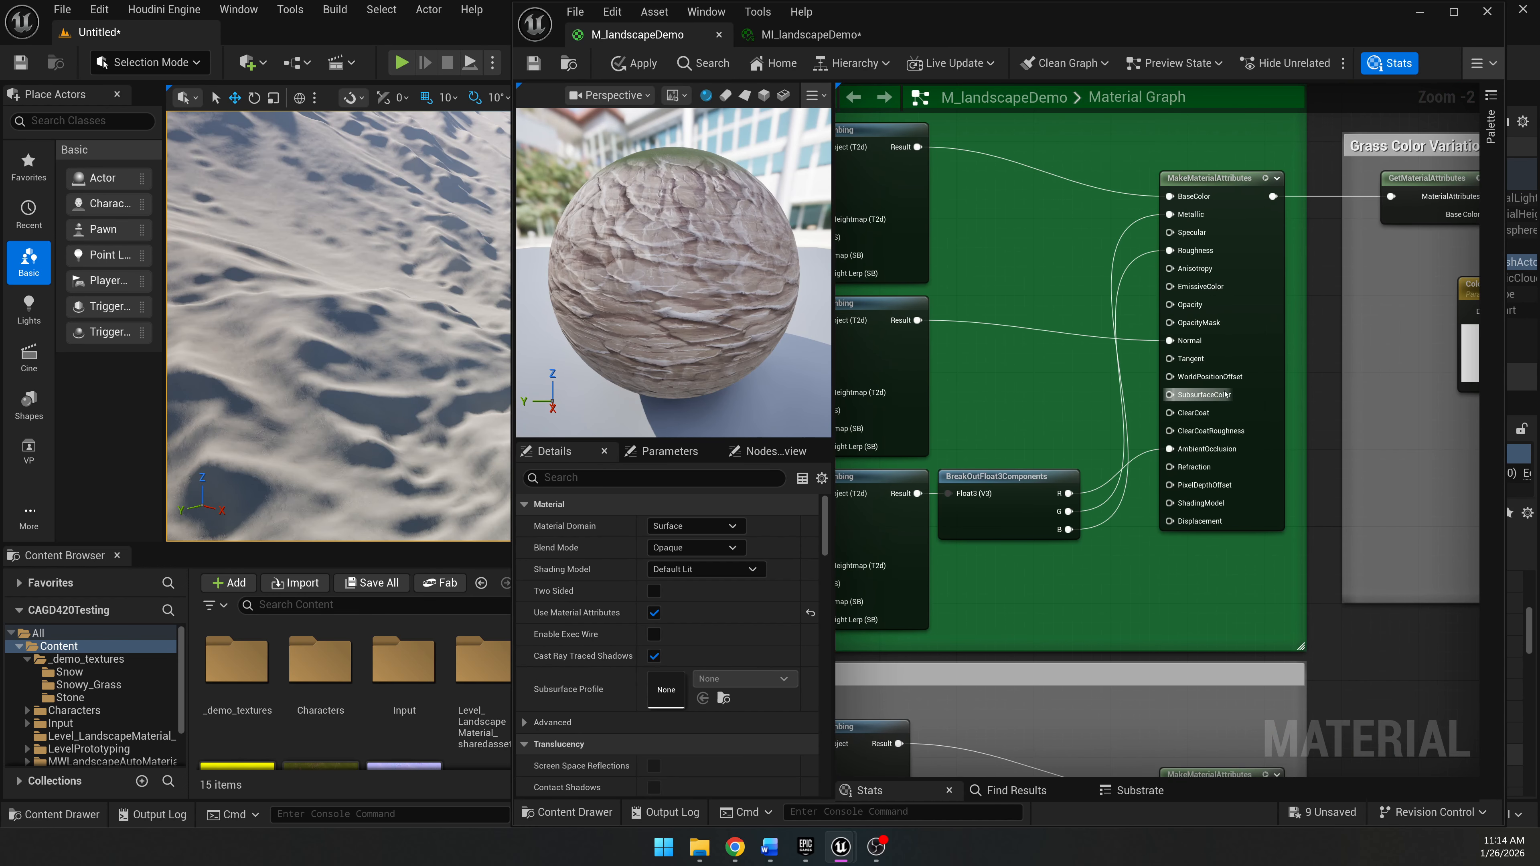
scroll(1230, 381, "up", 2)
right_click_drag(1014, 226, 915, 283)
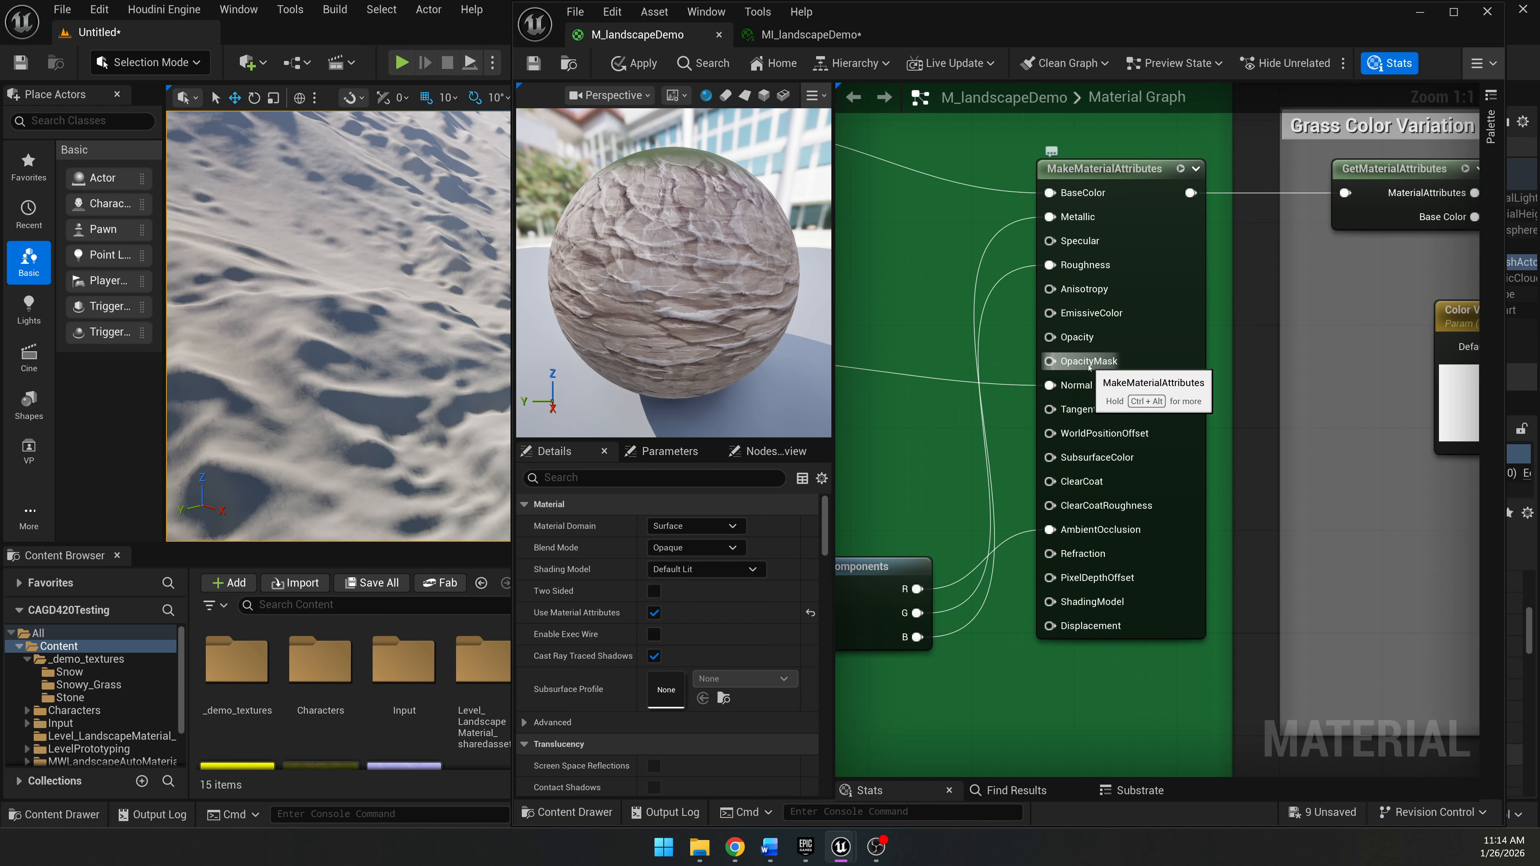
left_click(1271, 242)
right_click_drag(1240, 339, 1347, 296)
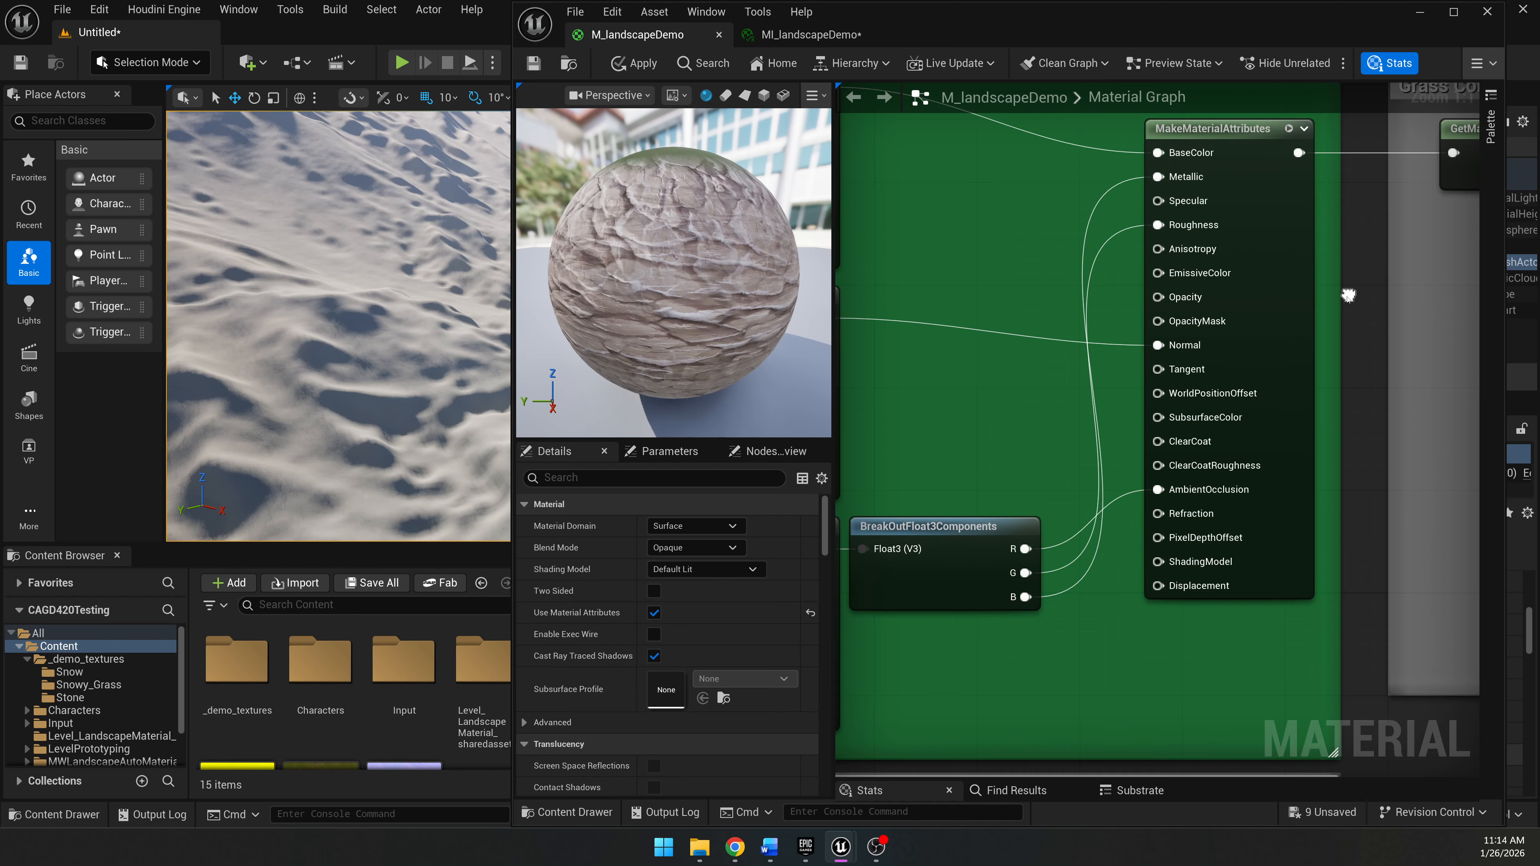
scroll(1325, 361, "down", 3)
right_click_drag(1324, 361, 941, 350)
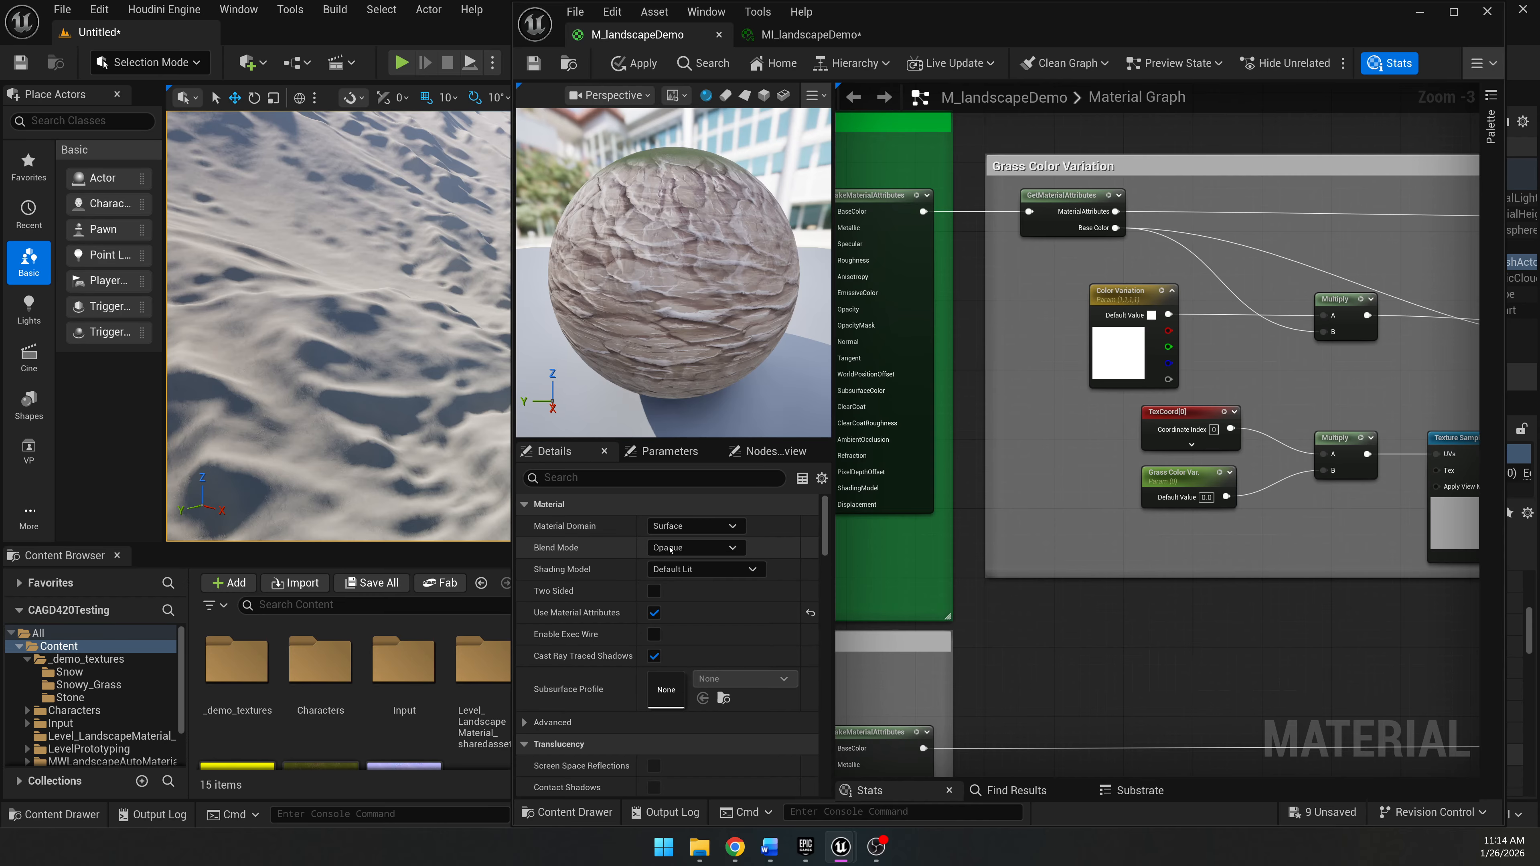
Create a new material in the Content folder, keep its default name and open it in the material editor.
right_click_drag(1364, 461, 1471, 292)
left_click_drag(898, 27, 1270, 762)
right_click(623, 715)
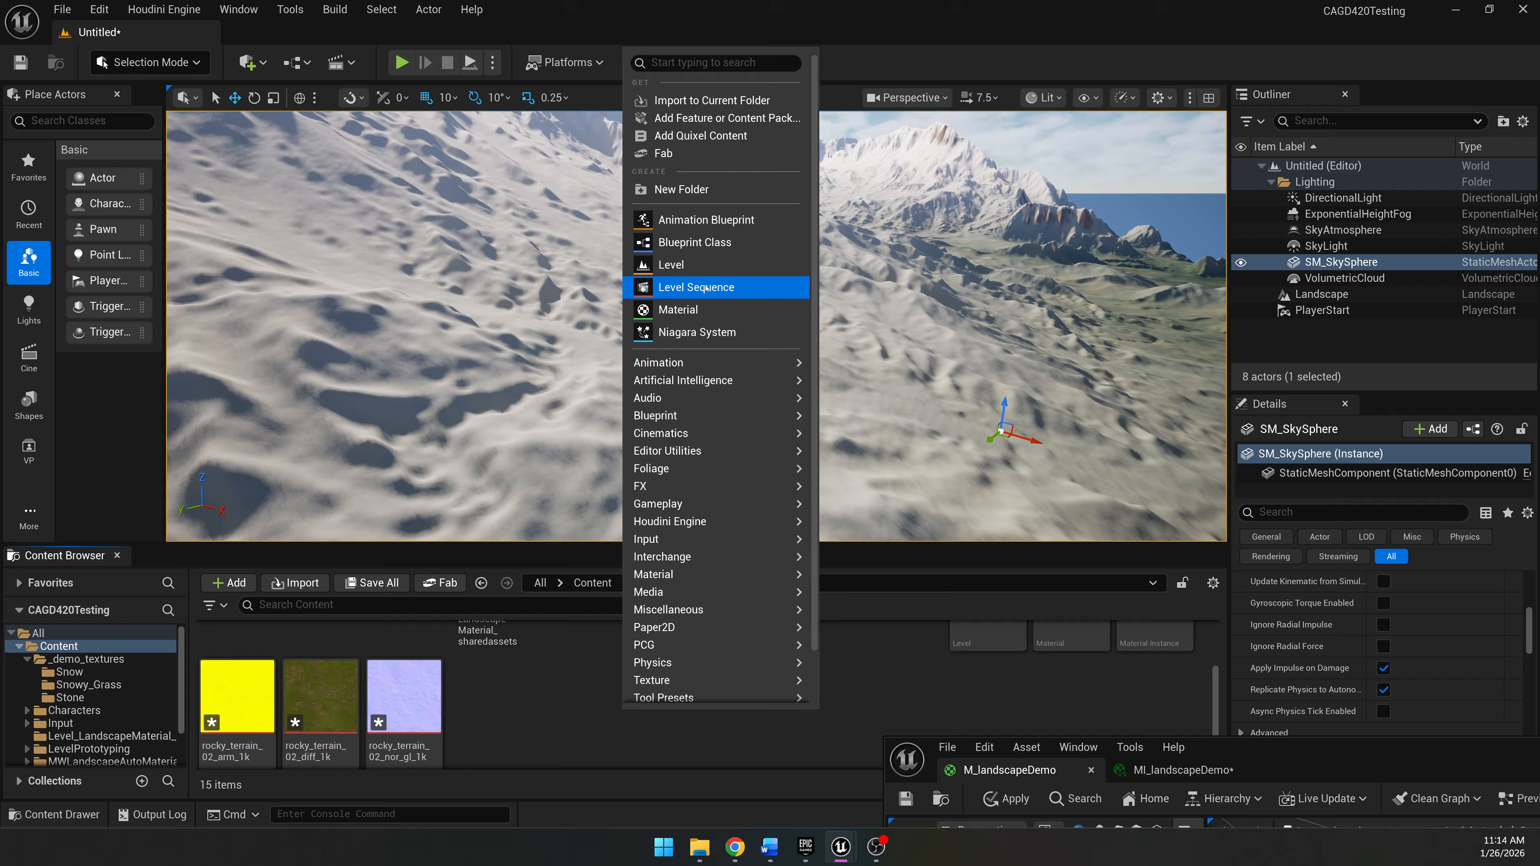
left_click(683, 312)
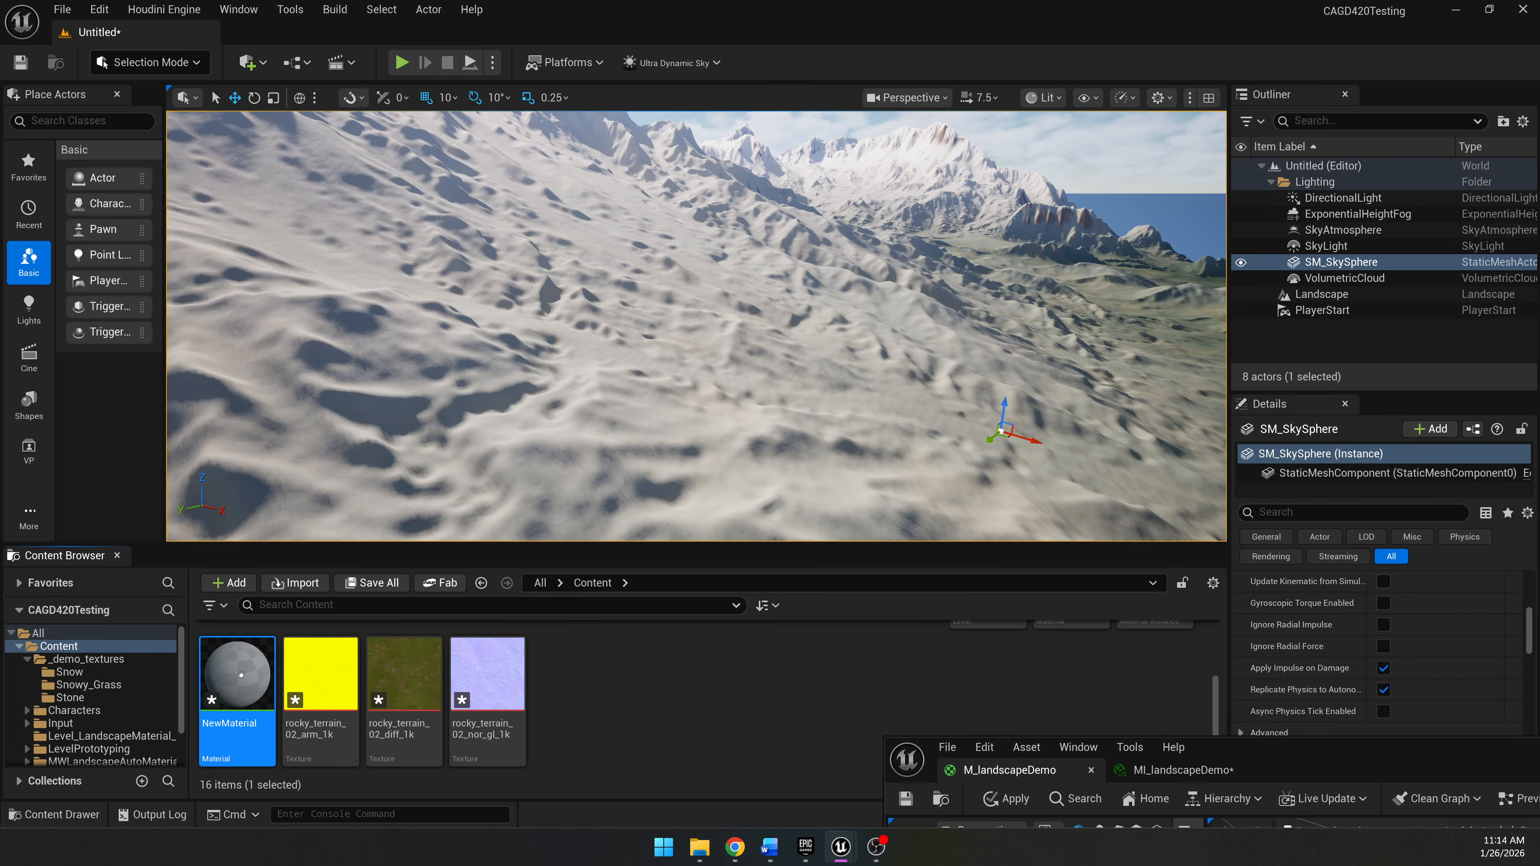
key("Return")
left_click_drag(1415, 754, 772, 228)
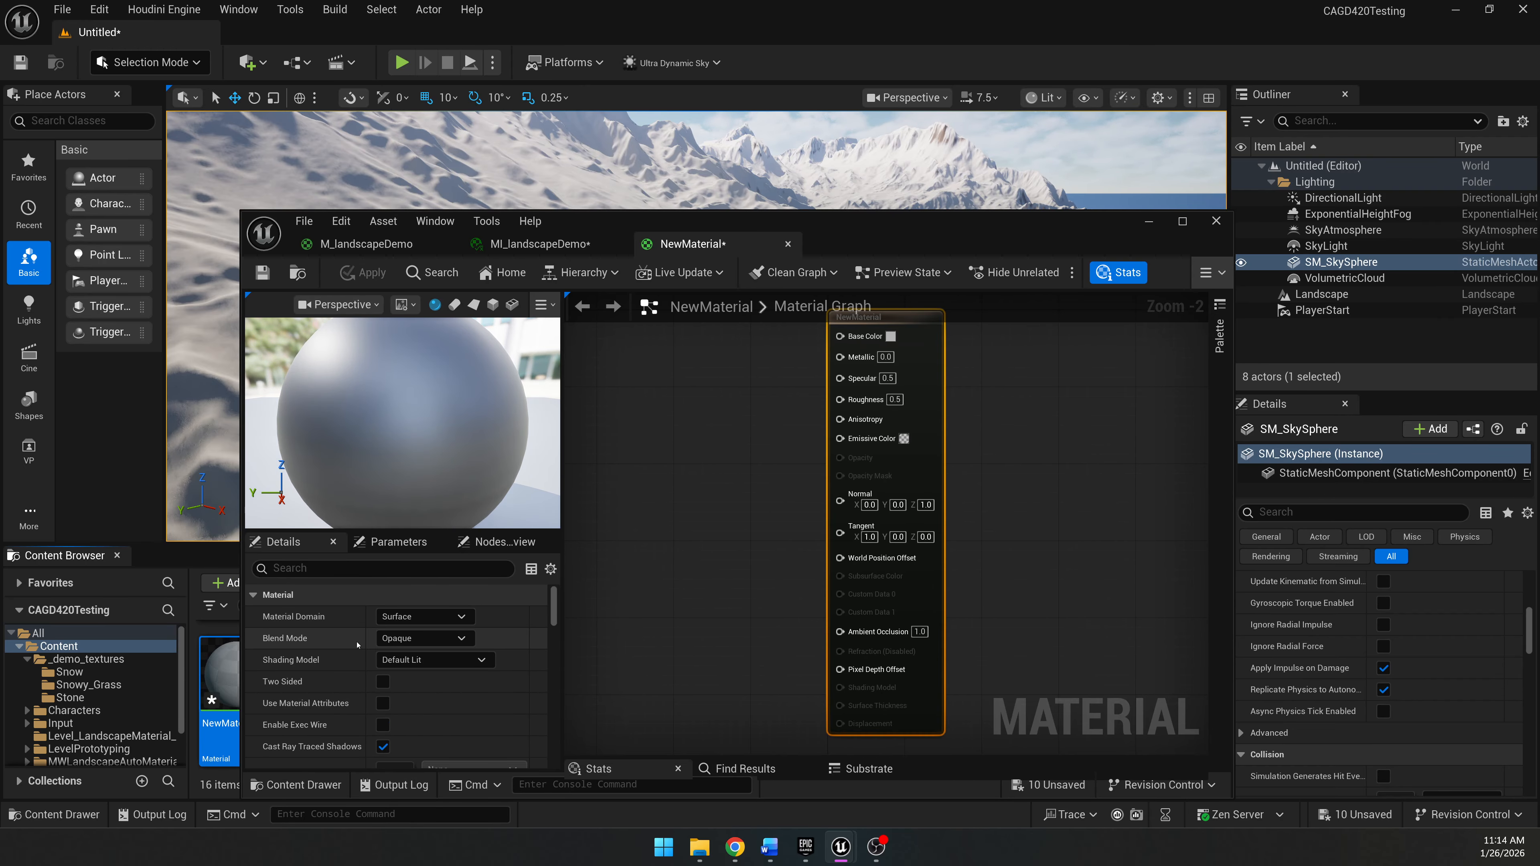
Set the Blend Mode of NewMaterial to Masked, then close the material without applying the change.
left_click(425, 638)
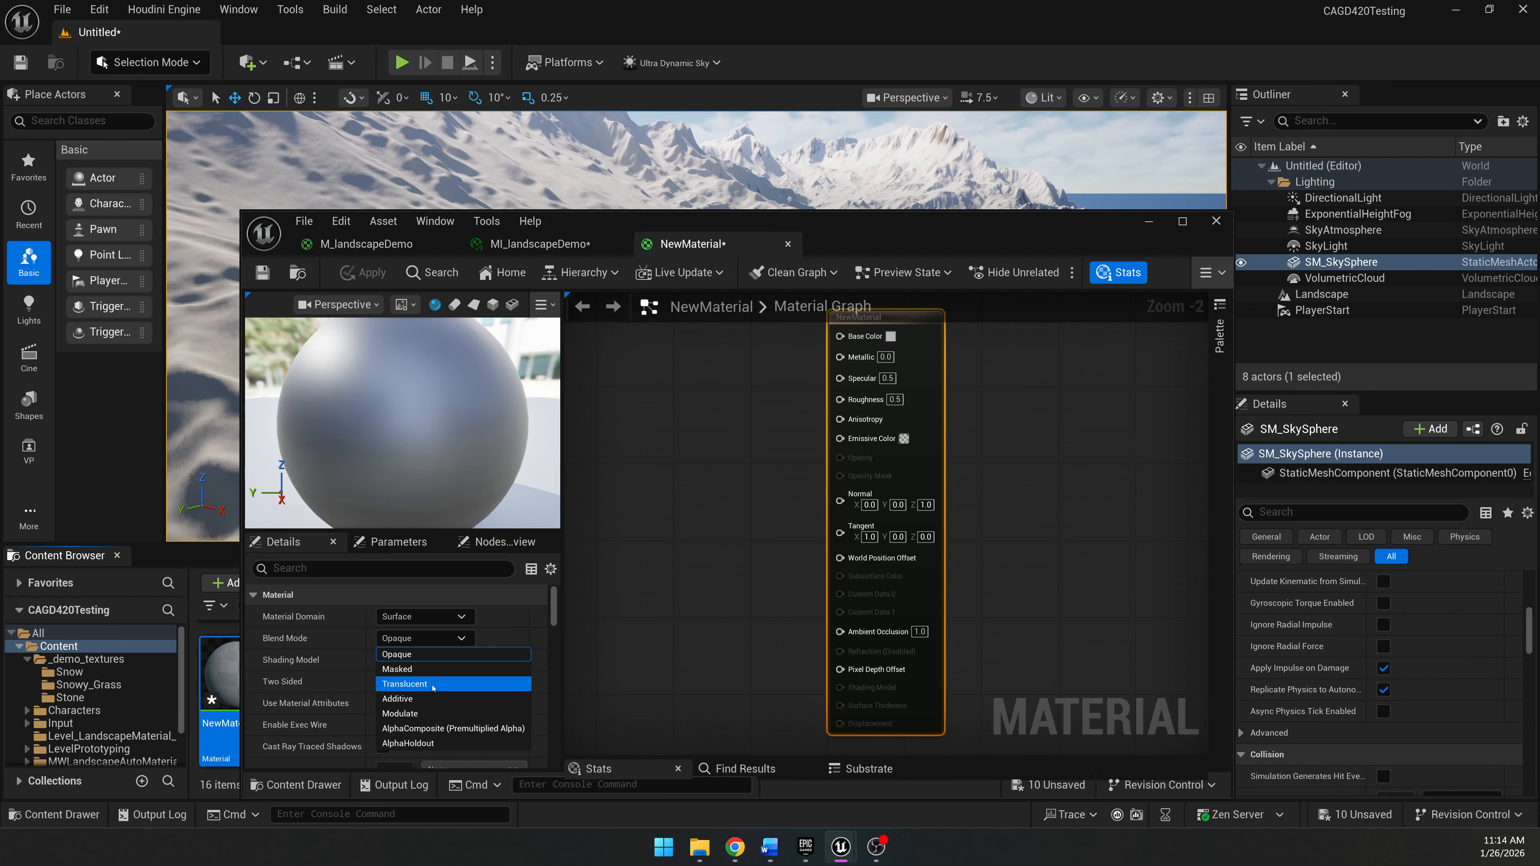
left_click(432, 668)
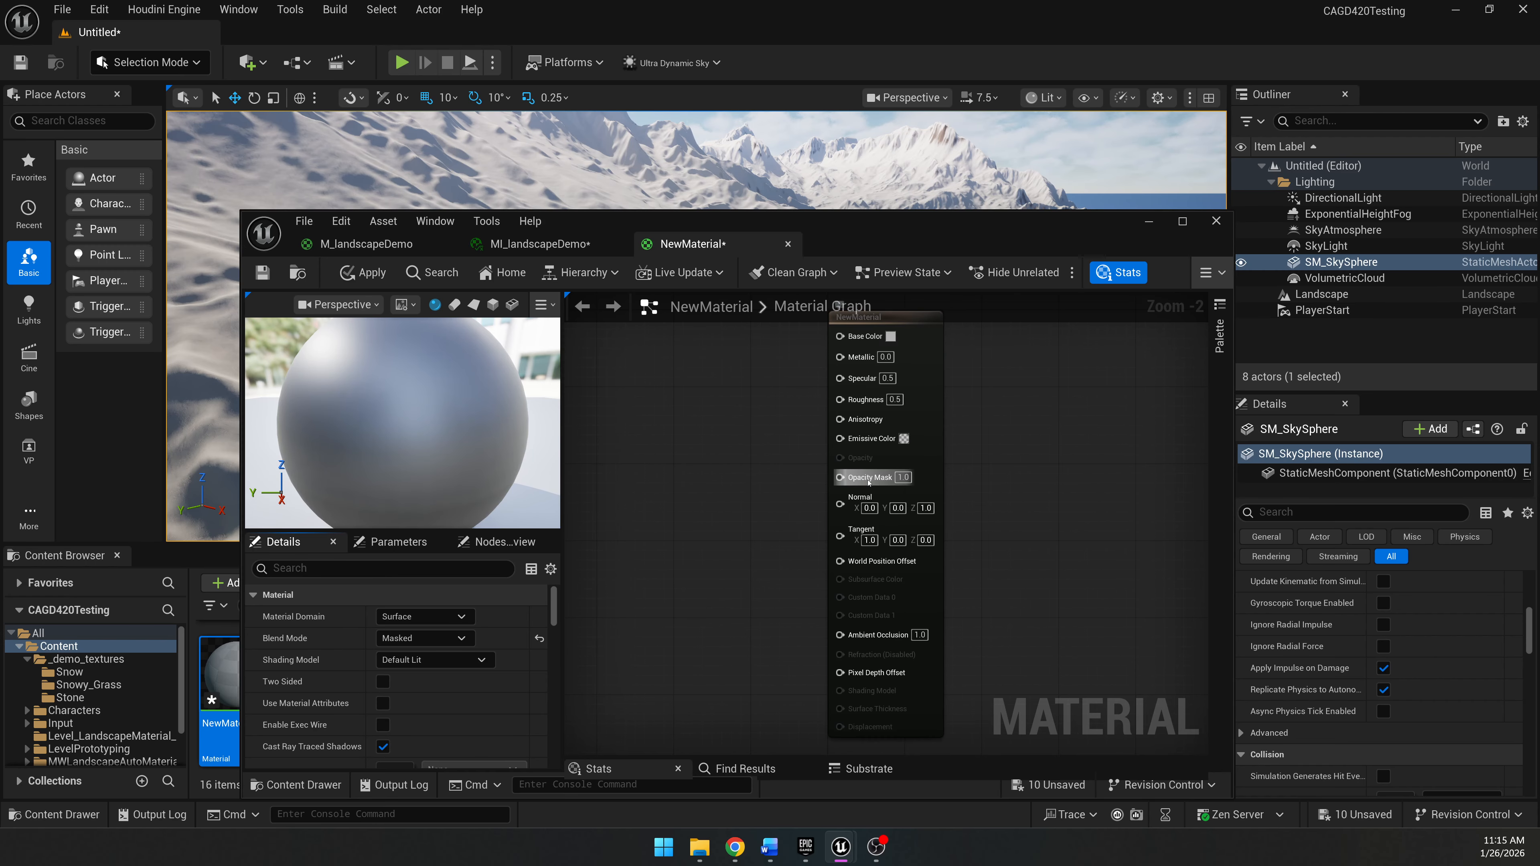
left_click(787, 245)
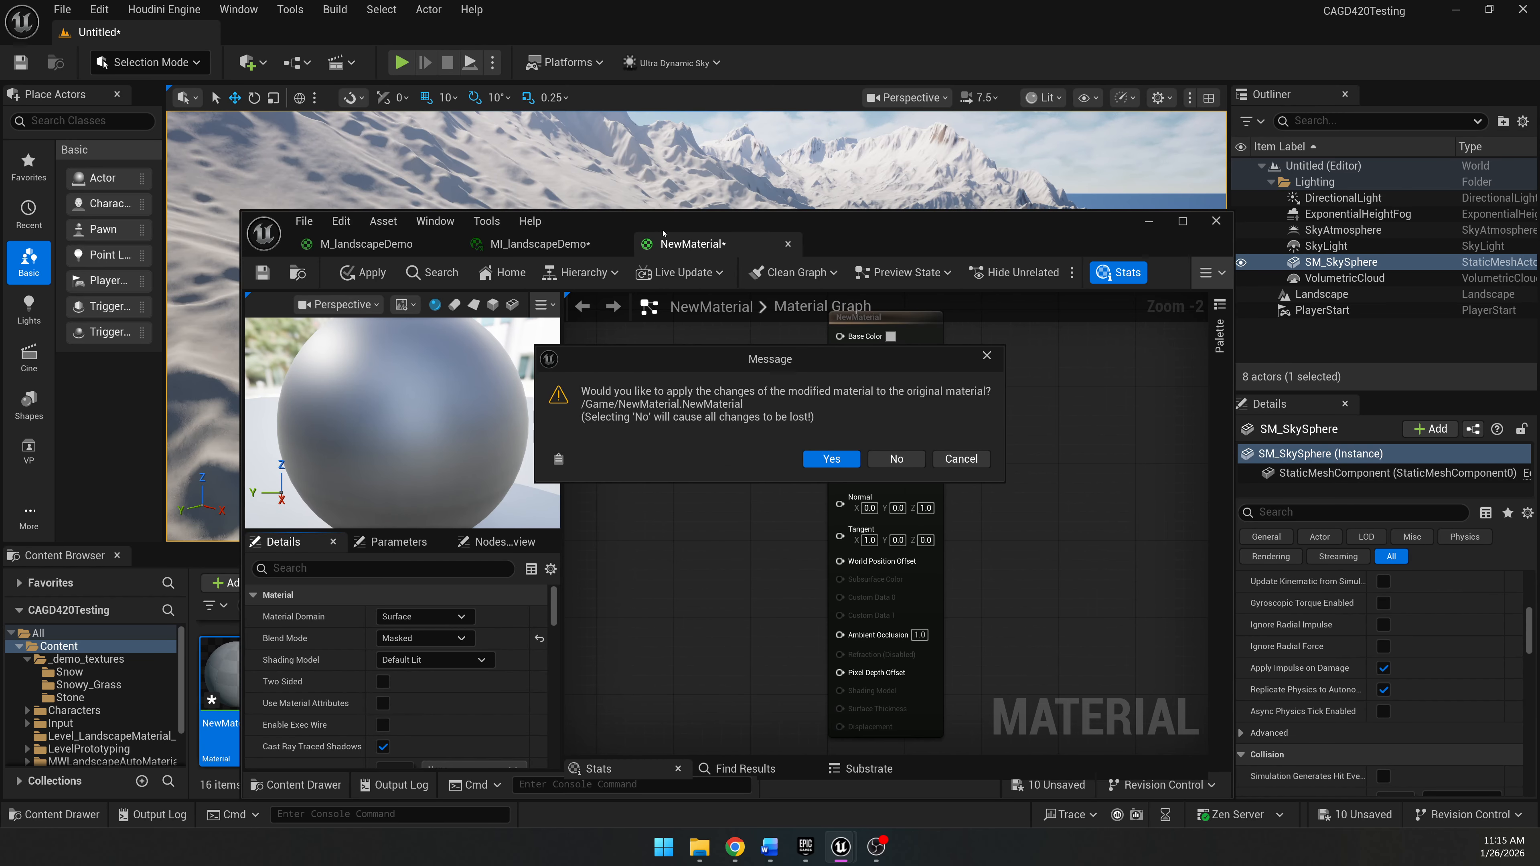
left_click(902, 458)
Add a Landscape Visibility Mask node to the Grass group of M_landscapeDemo and wire it to the MakeMaterialAttributes OpacityMask input.
left_click(366, 243)
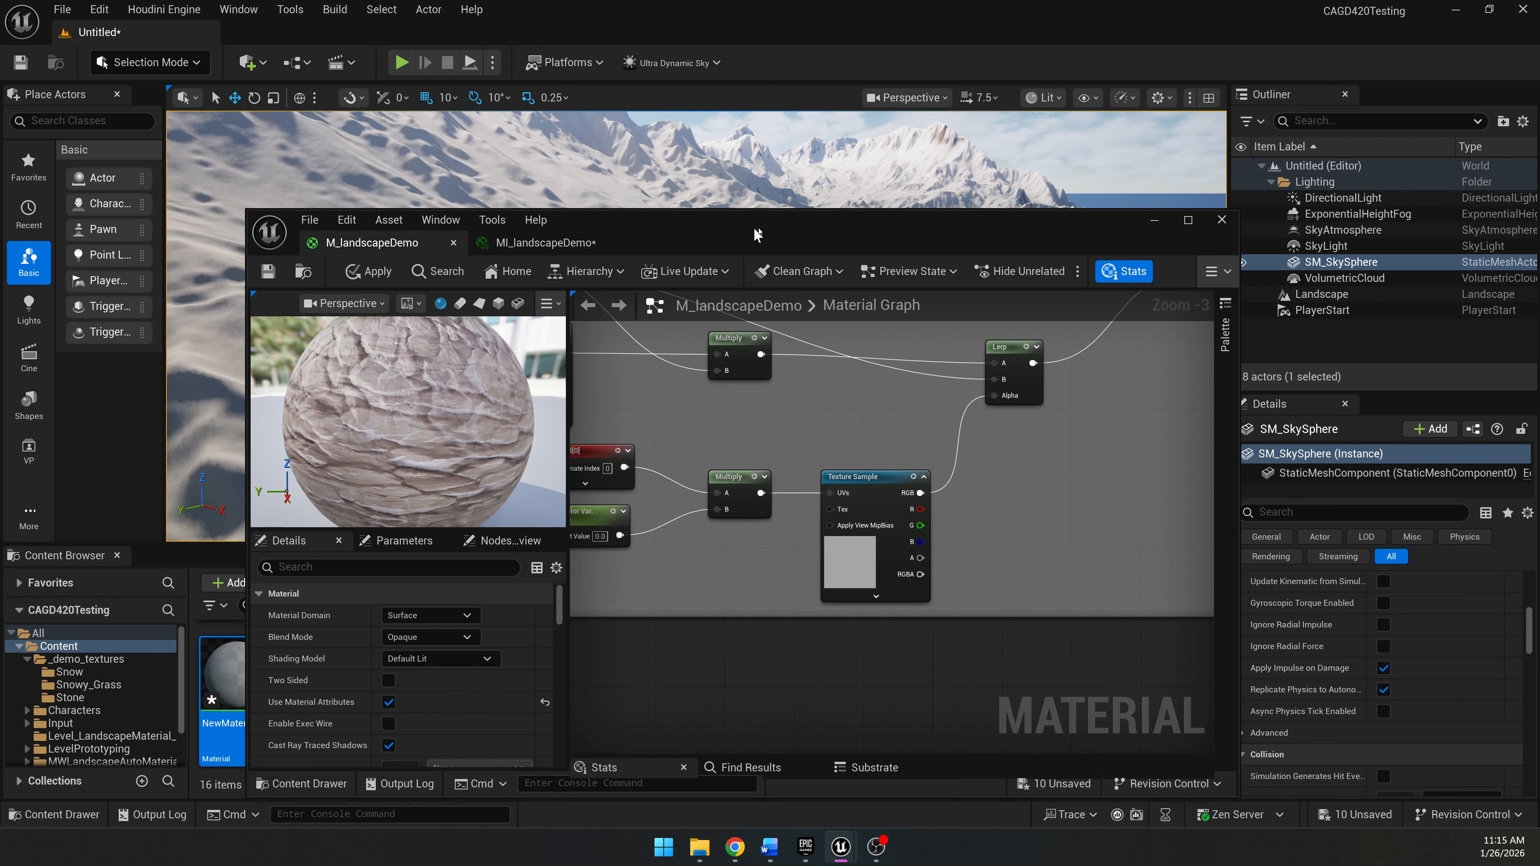
left_click_drag(849, 221, 1014, 206)
right_click_drag(984, 403, 1418, 620)
right_click_drag(821, 602, 1074, 552)
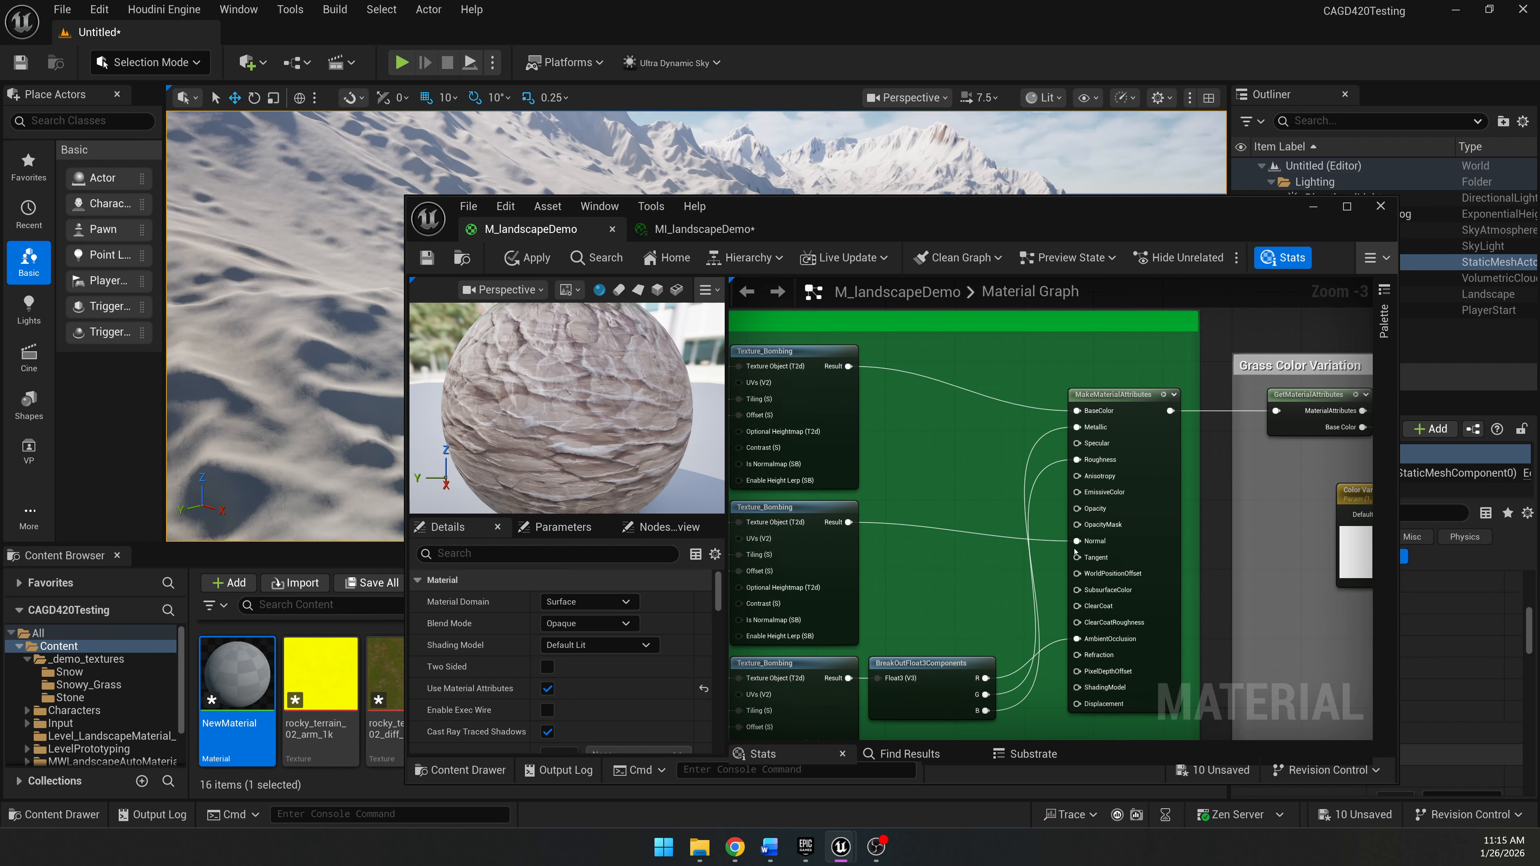
right_click(945, 450)
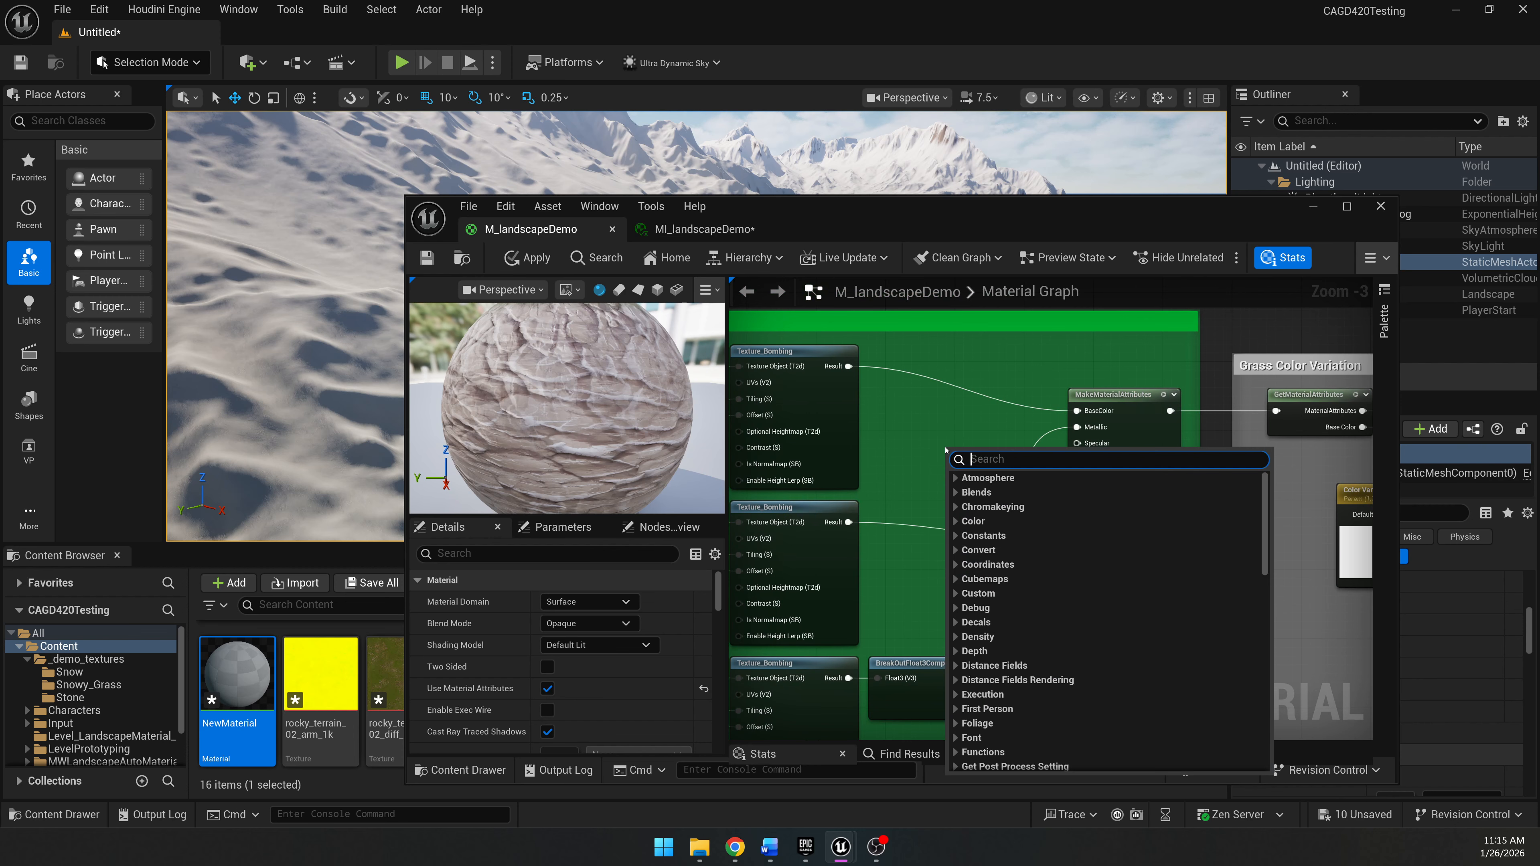
type("landscapevi")
key("Return")
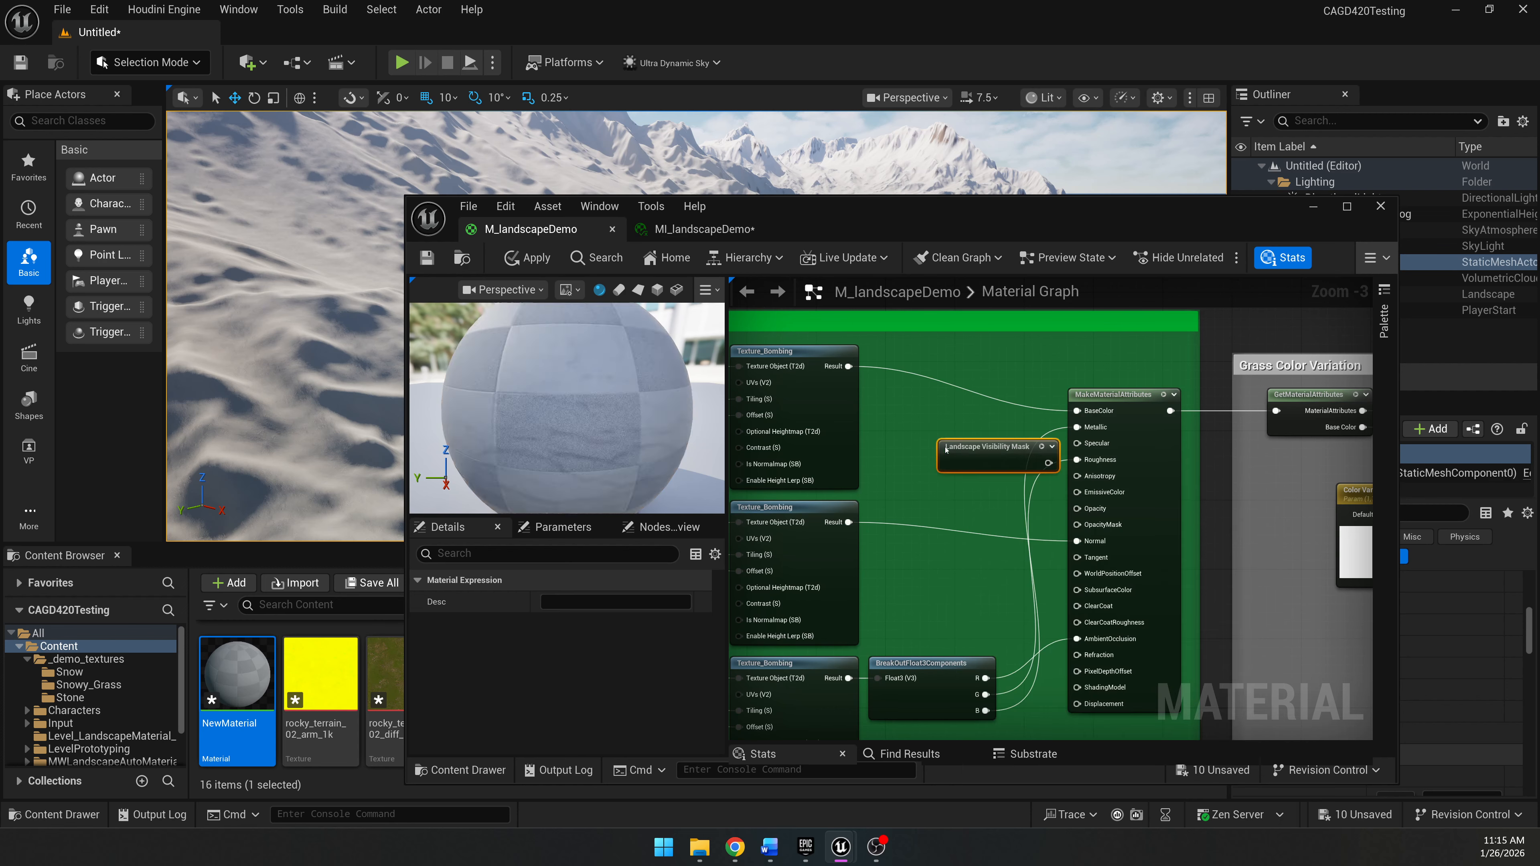
scroll(989, 511, "up", 2)
left_click_drag(989, 426, 1051, 489)
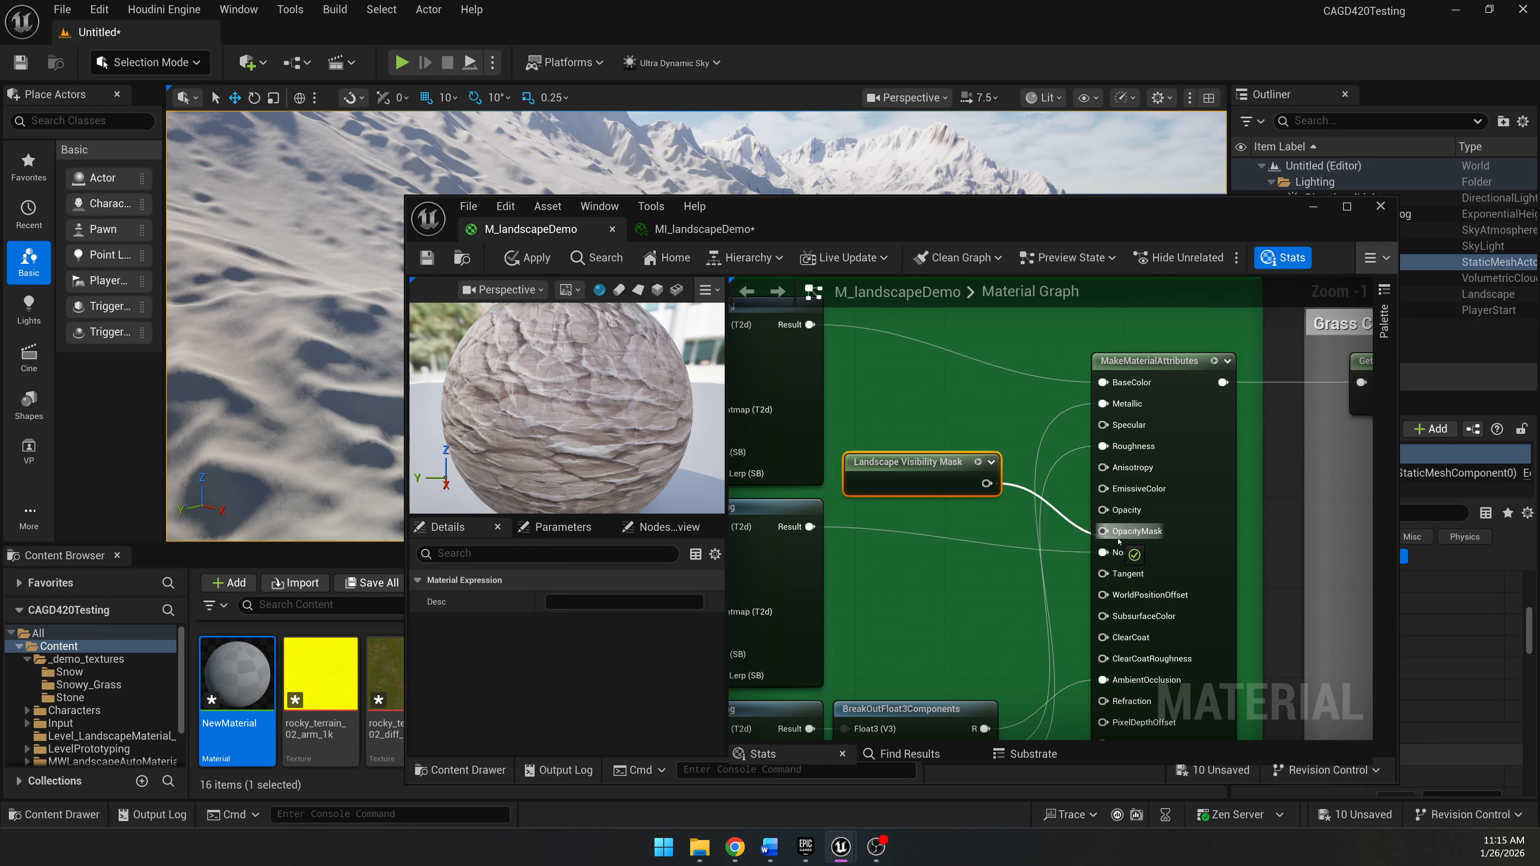
left_click_drag(1119, 541, 1119, 541)
Copy the Landscape Visibility Mask node into the Snow and Stone groups and wire each copy to that group's OpacityMask input.
scroll(970, 552, "down", 4)
scroll(1021, 420, "down", 1)
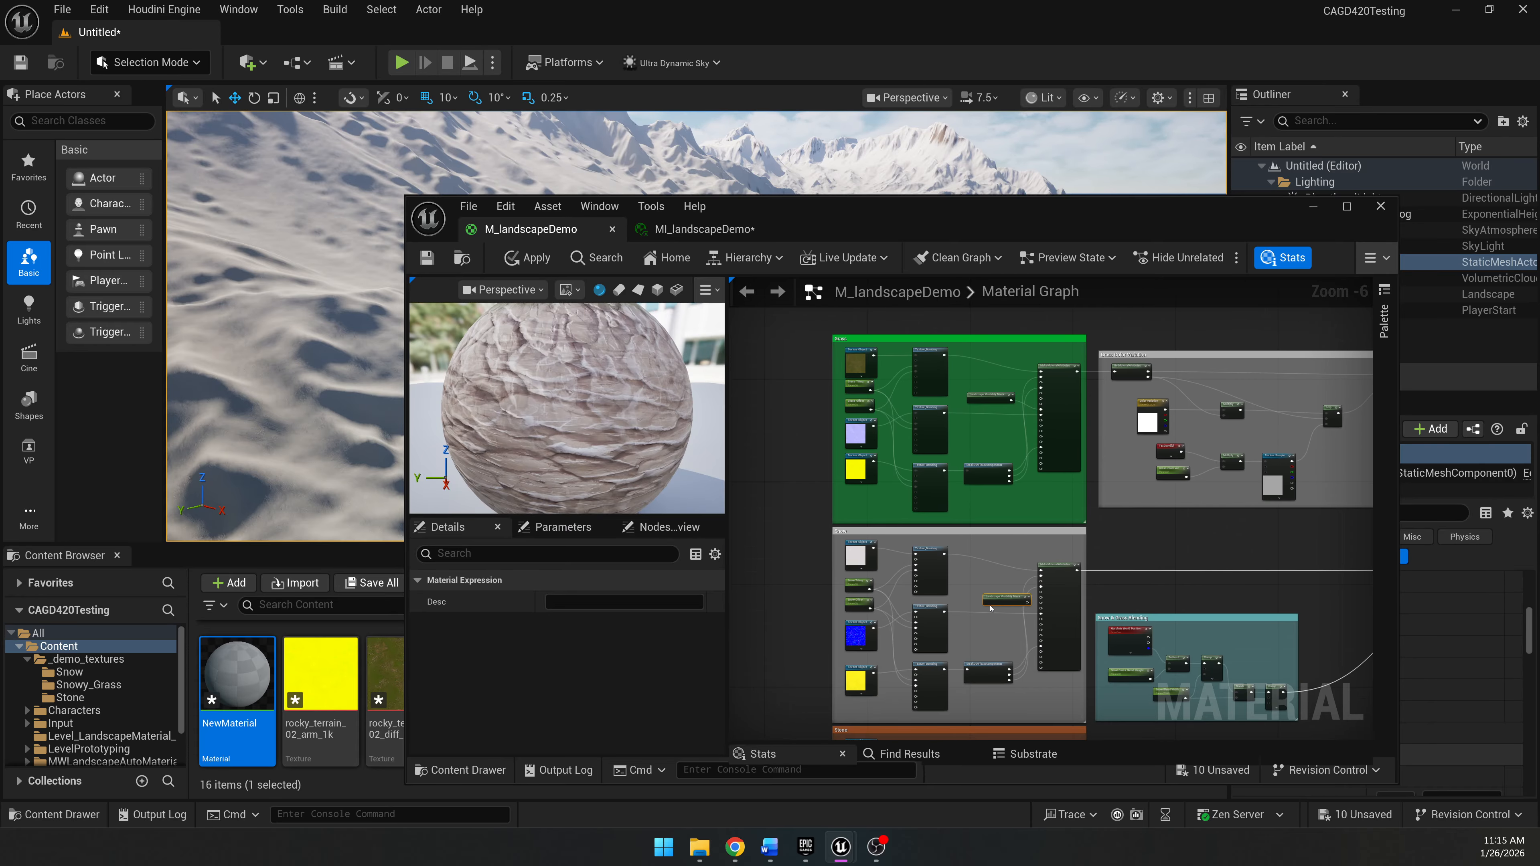
scroll(991, 606, "up", 6)
scroll(983, 606, "down", 8)
right_click_drag(983, 606, 954, 416)
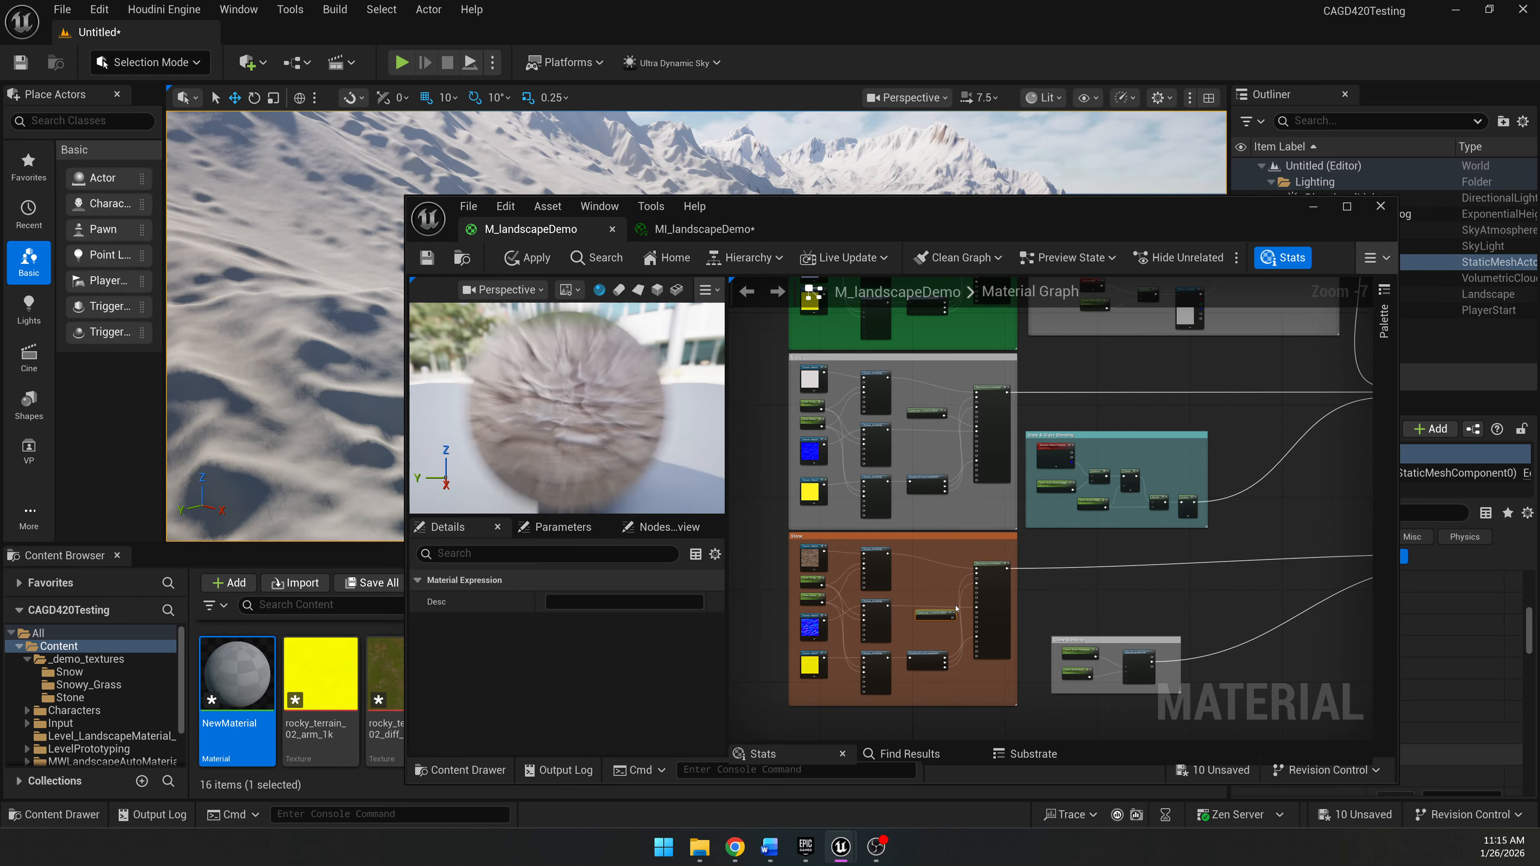
scroll(956, 608, "up", 8)
left_click_drag(975, 557, 1080, 506)
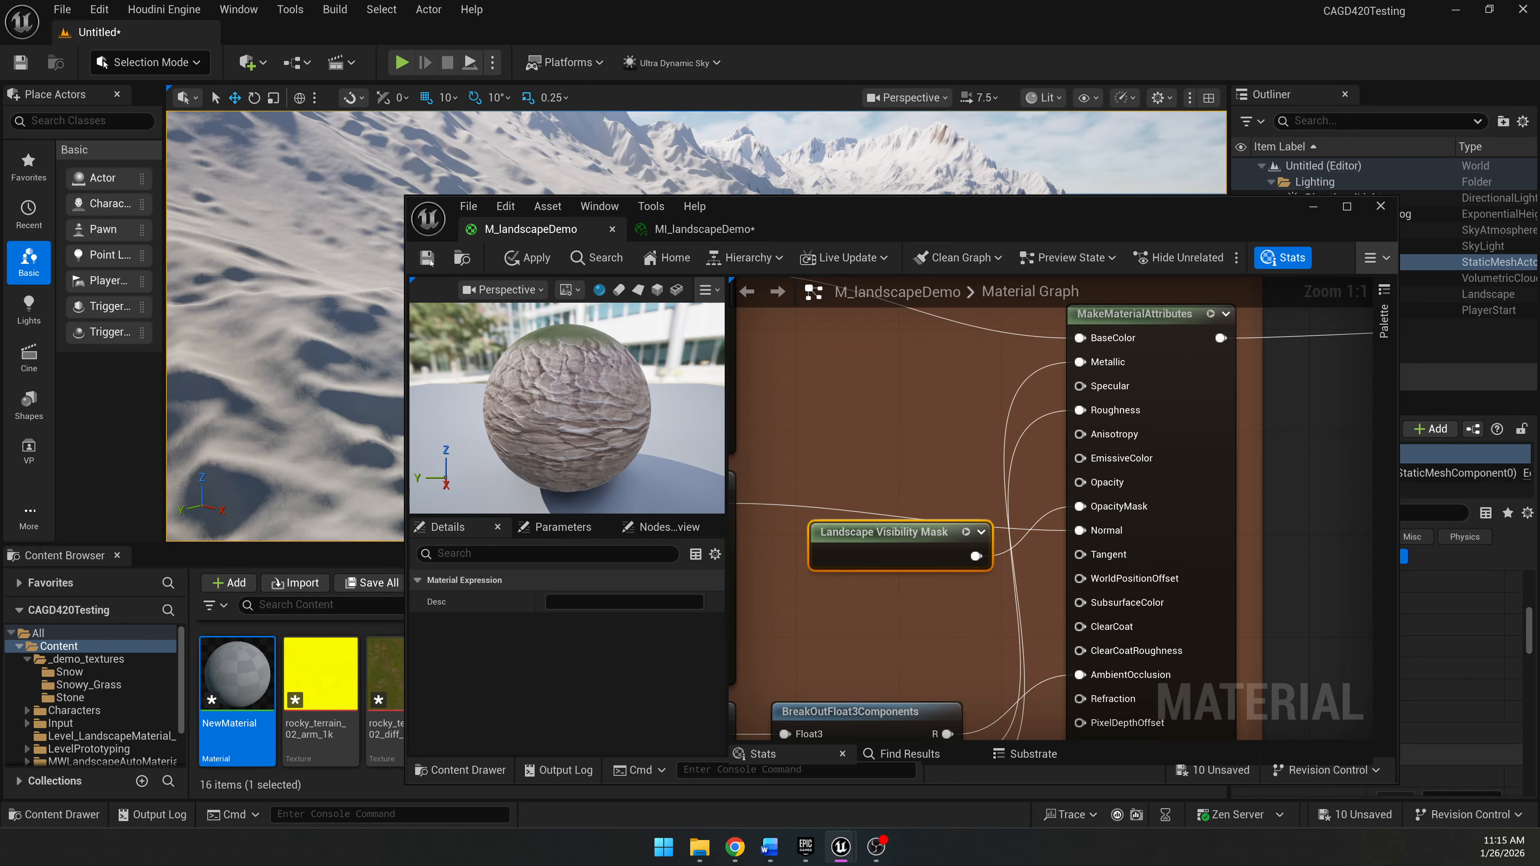
Return to the level, face the shaded snowy slope, switch to Landscape mode and widen the Landscape tool area.
left_click_drag(806, 210, 0, 371)
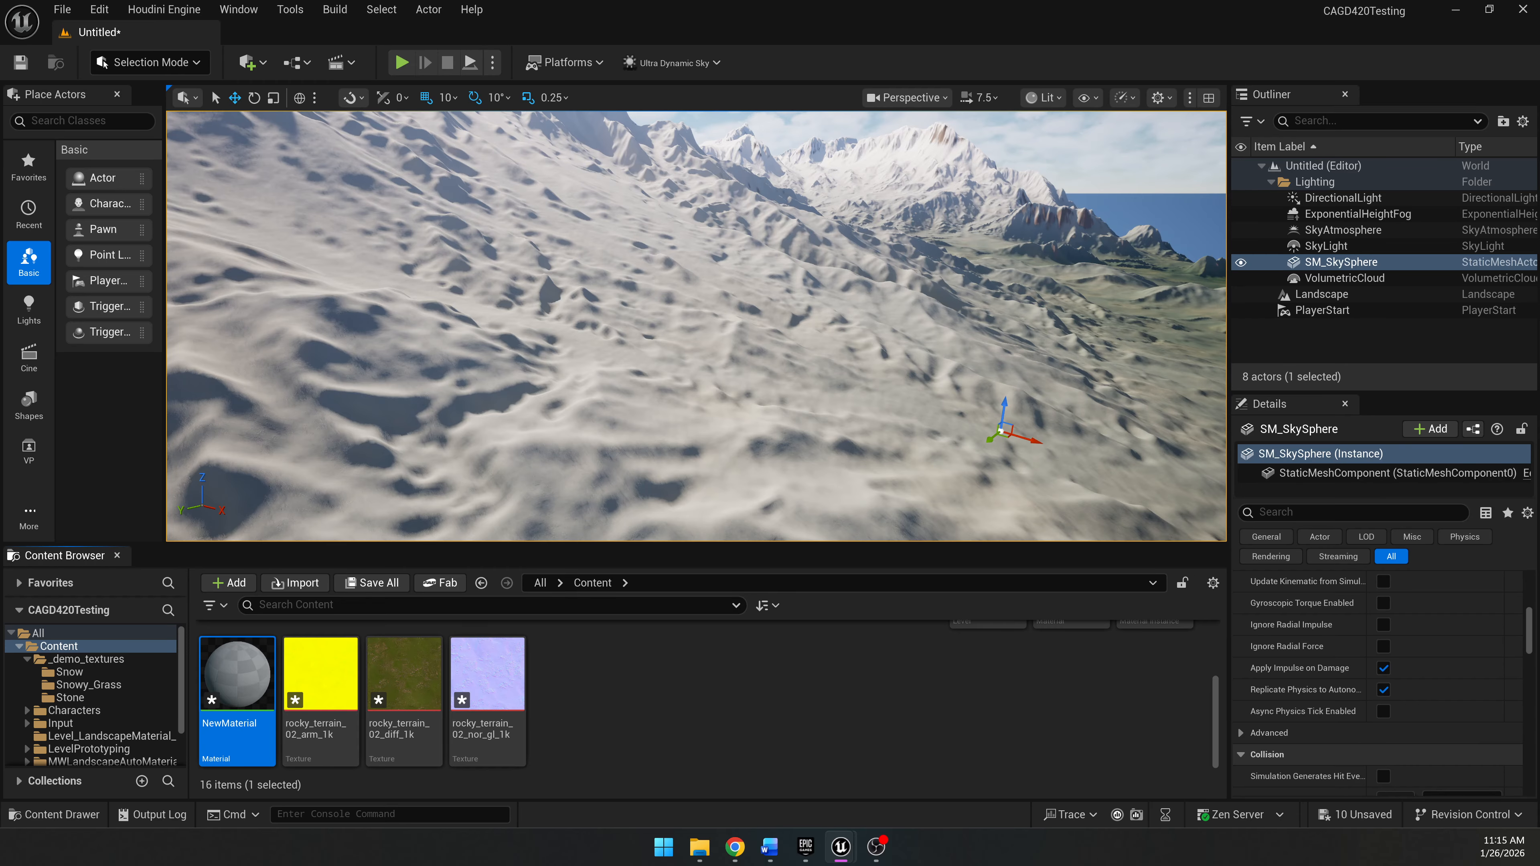
right_click_drag(697, 327, 636, 345)
mouse_move(780, 334)
right_mouse_down()
mouse_move(782, 377)
mouse_move(779, 335)
right_mouse_up()
left_click(158, 64)
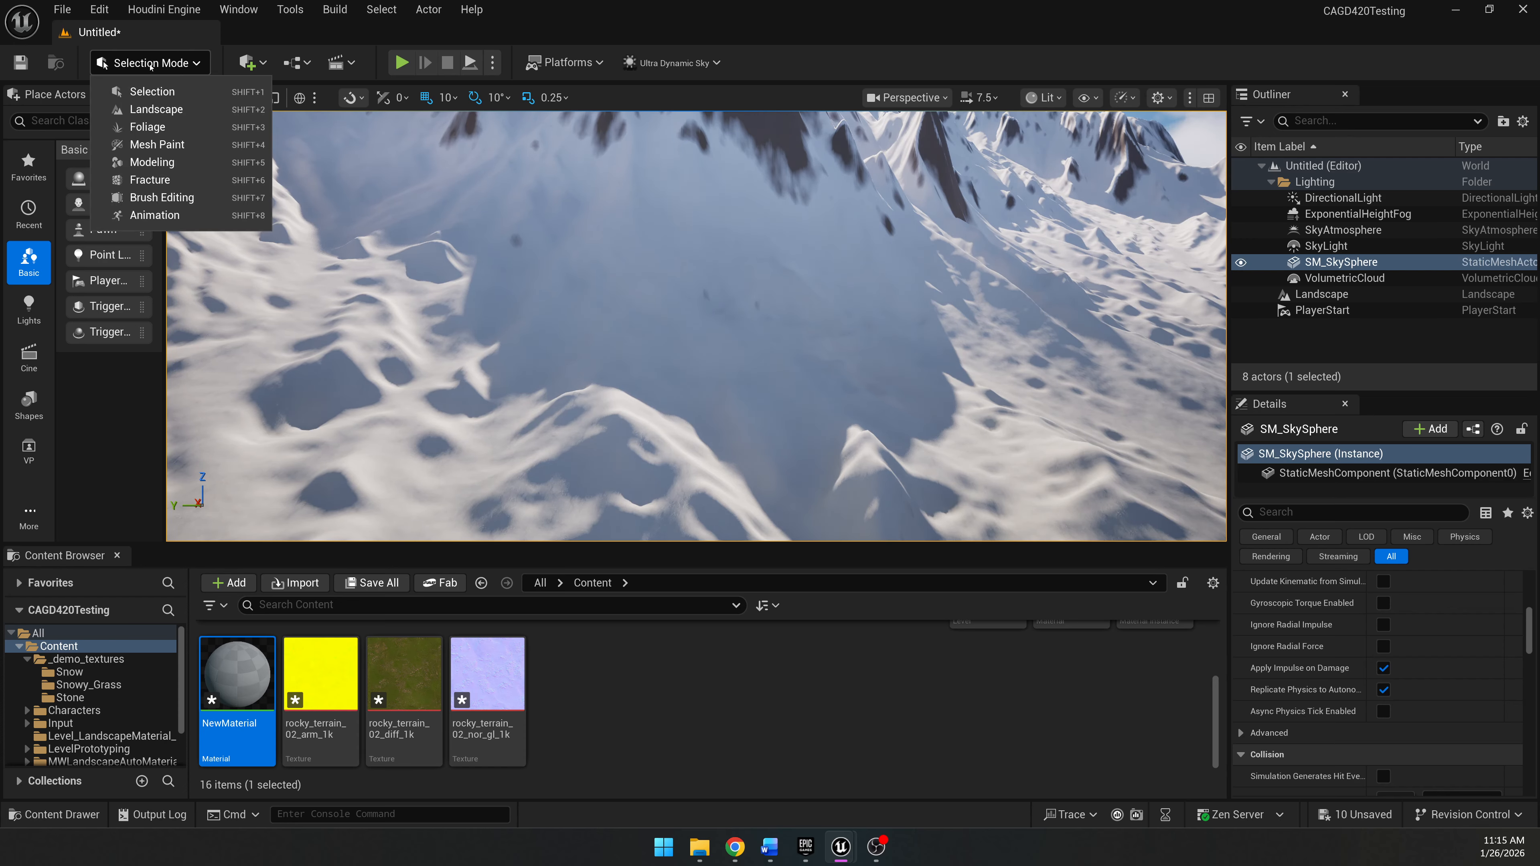
left_click(165, 111)
left_click_drag(165, 140, 317, 140)
Choose the Visibility tool from the landscape sculpting tools.
left_click(211, 124)
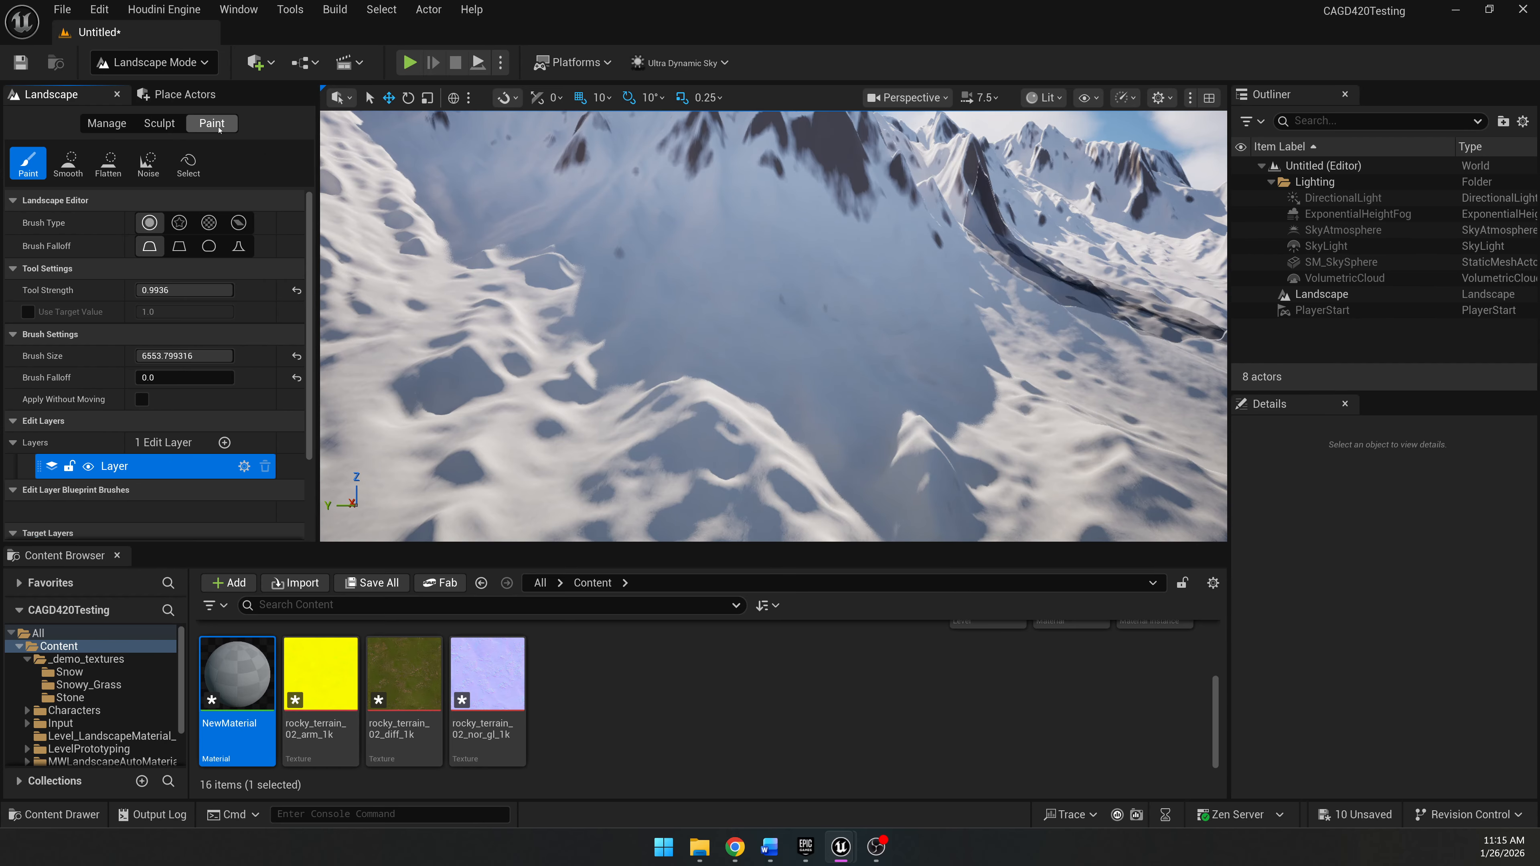
left_click(157, 125)
left_click(106, 125)
left_click(212, 123)
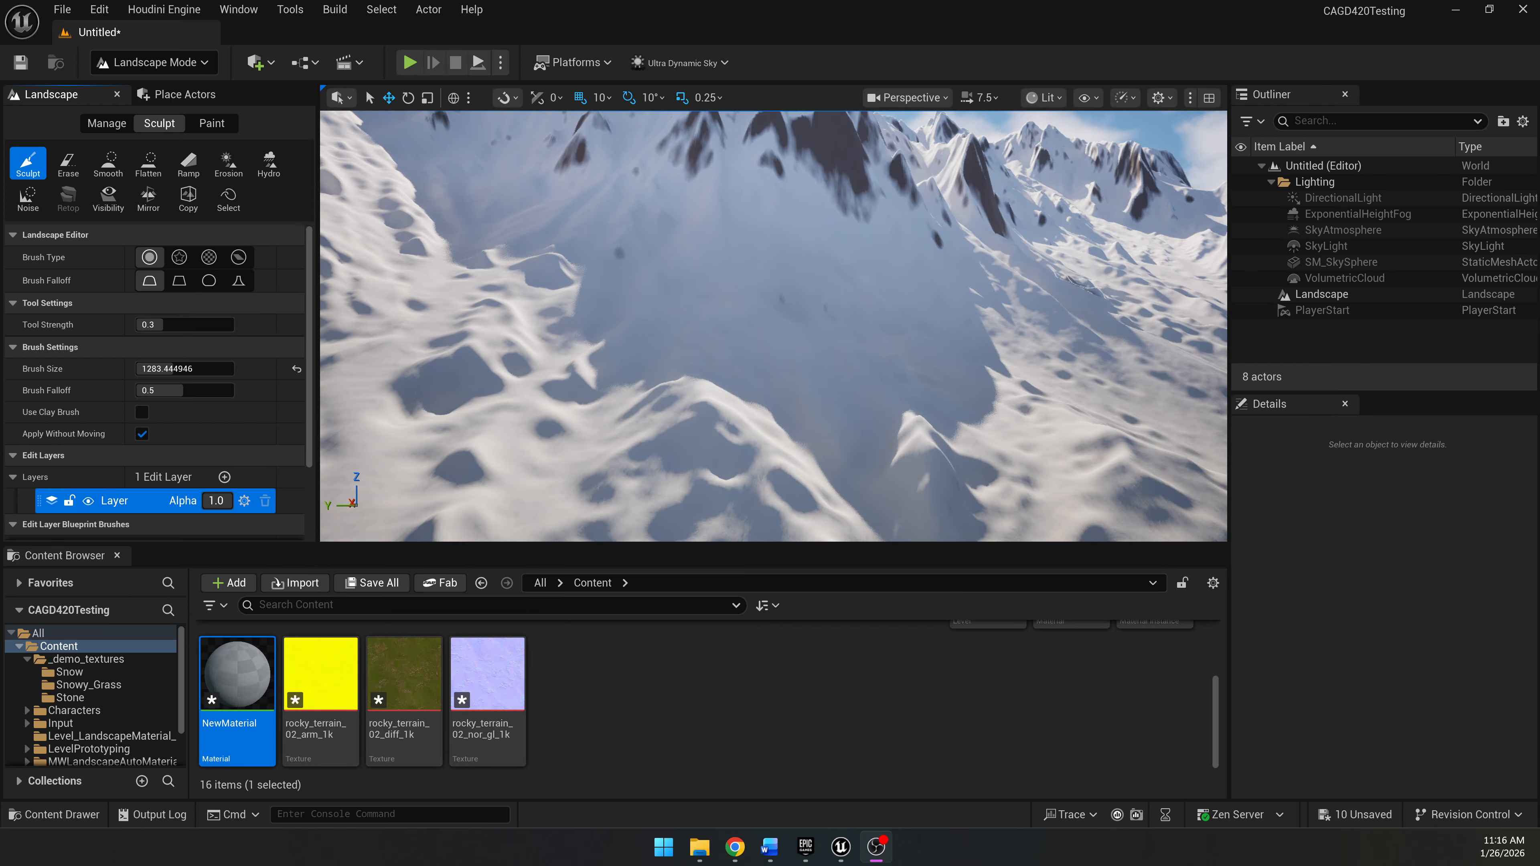
left_click(166, 123)
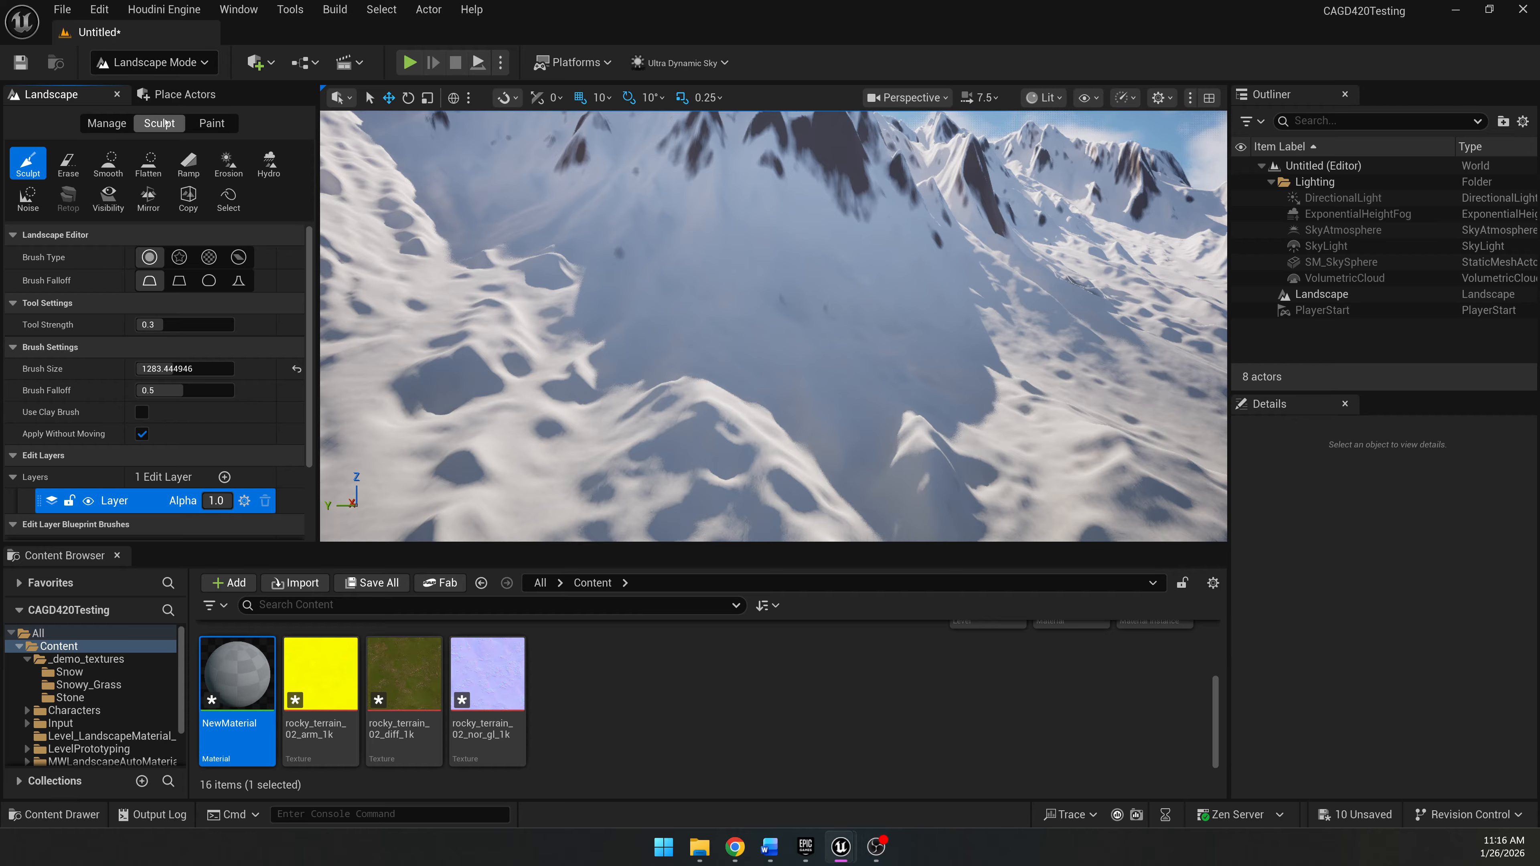
left_click(121, 188)
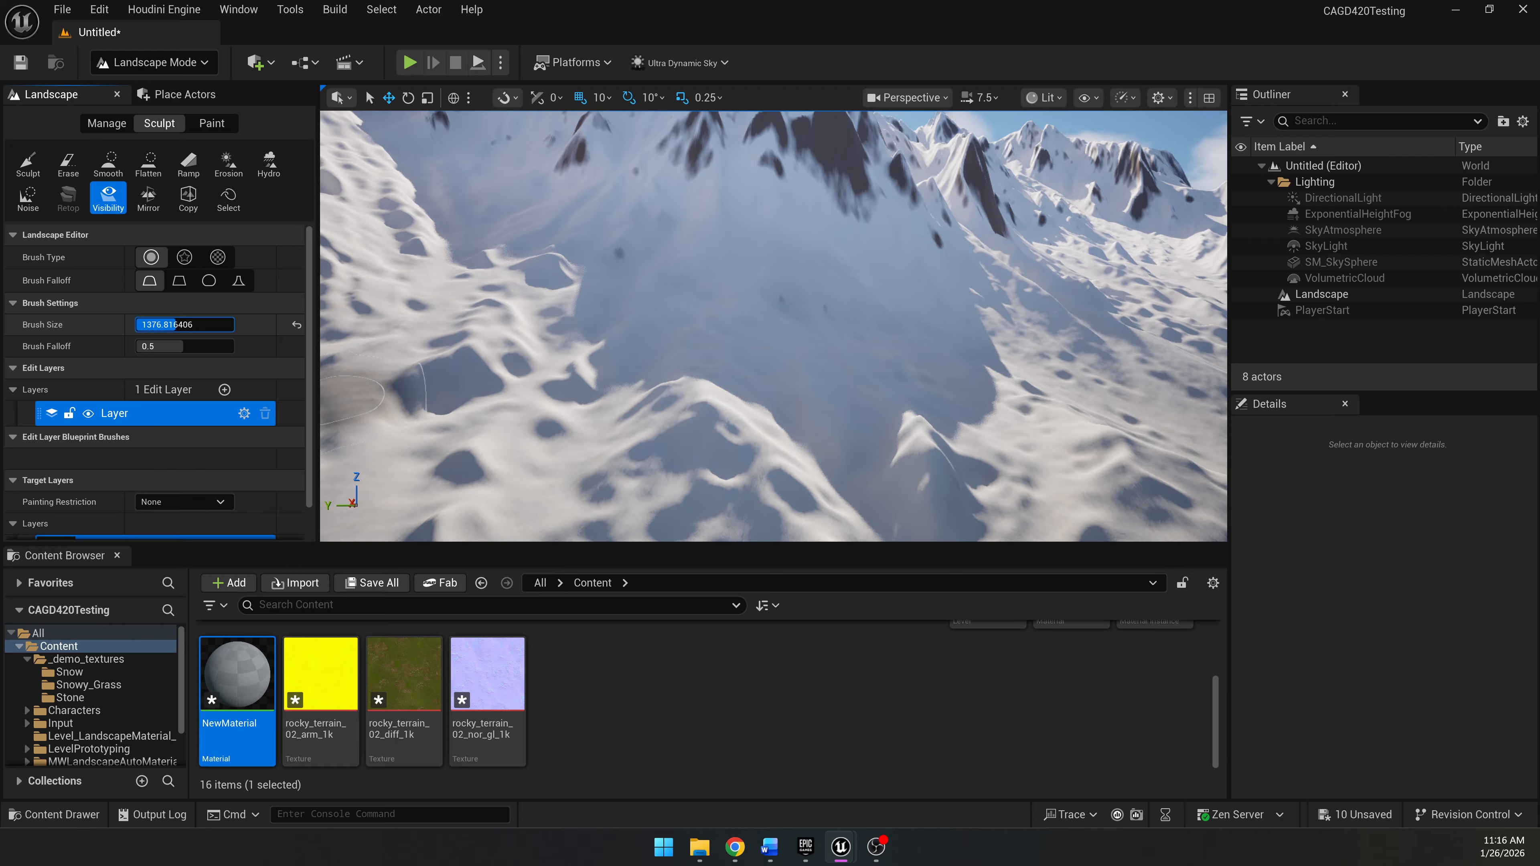
Set the visibility brush size to about 1473, paint a hole through the snowy slope and look through it from close up.
left_click(771, 331)
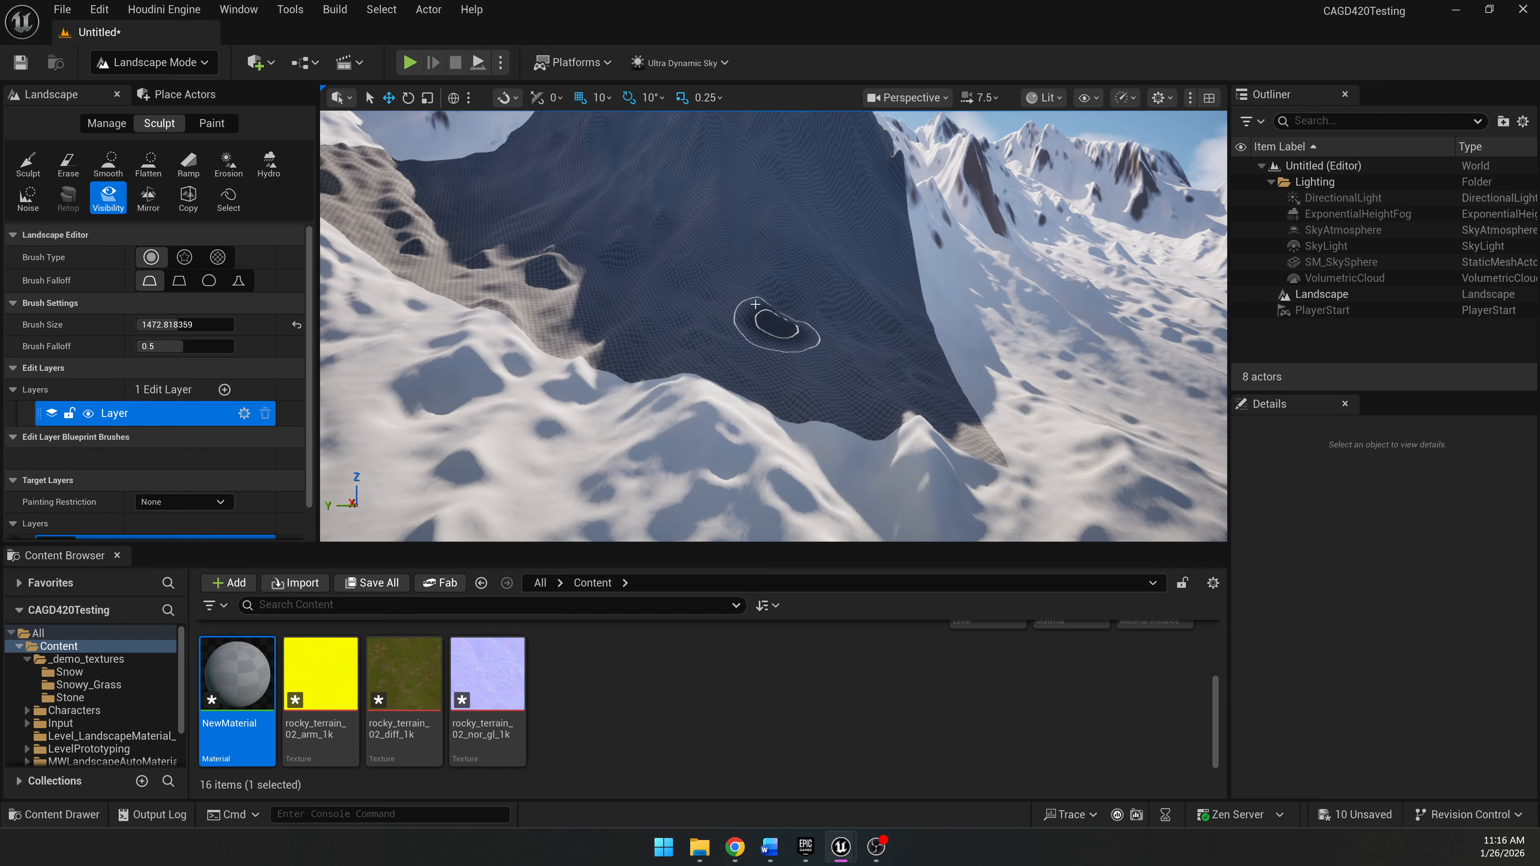
mouse_move(755, 304)
left_mouse_down()
mouse_move(779, 316)
mouse_move(846, 300)
mouse_move(813, 288)
mouse_move(824, 267)
mouse_move(858, 355)
mouse_move(825, 339)
left_mouse_up()
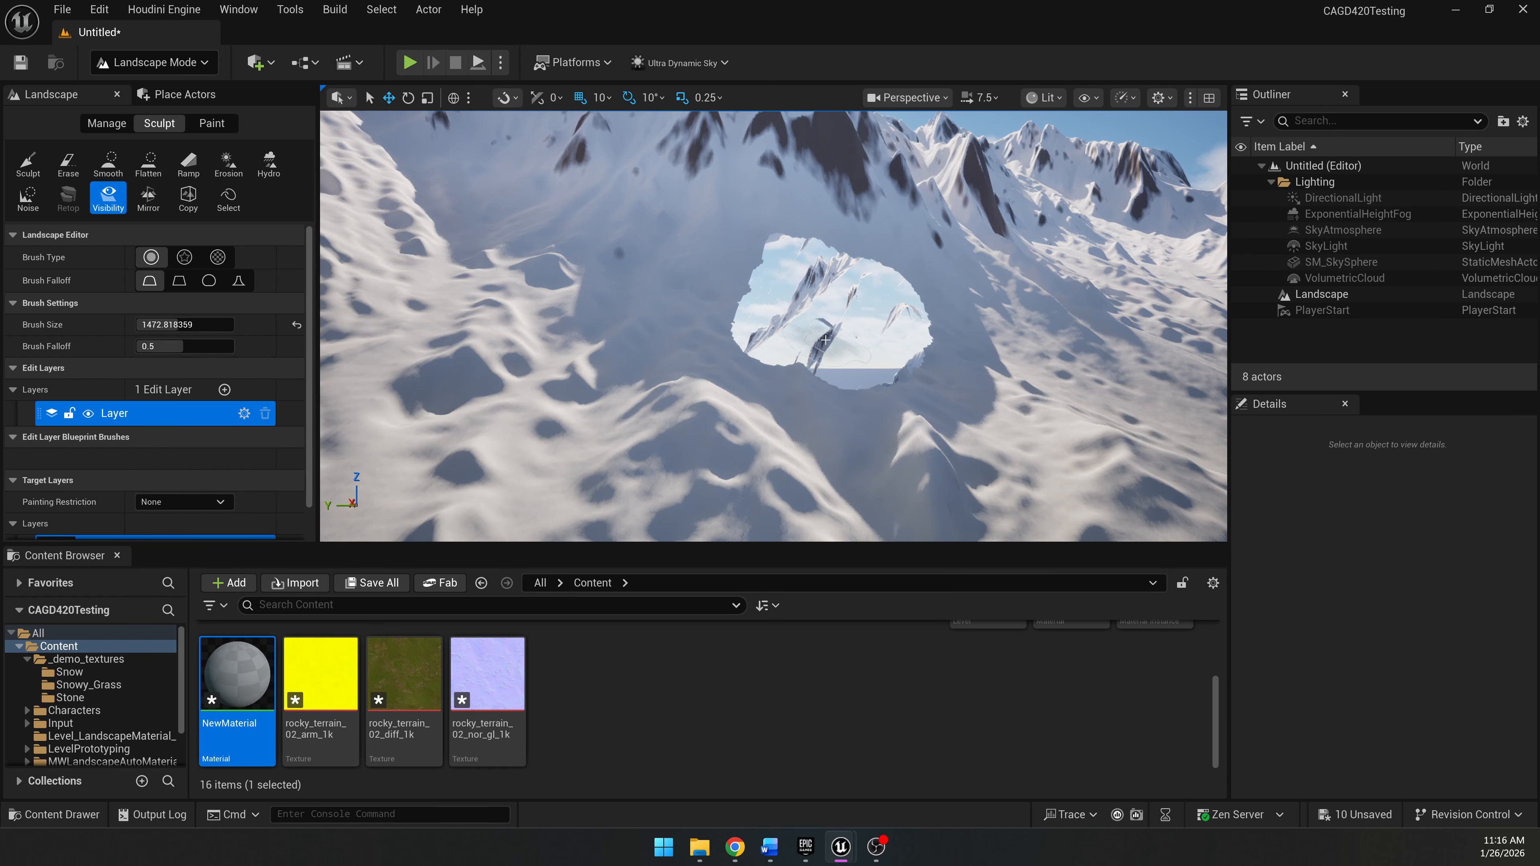
key("w")
mouse_move(917, 319)
right_mouse_down()
mouse_move(770, 345)
mouse_move(917, 319)
mouse_move(1009, 356)
mouse_move(1069, 359)
right_mouse_up()
key("a")
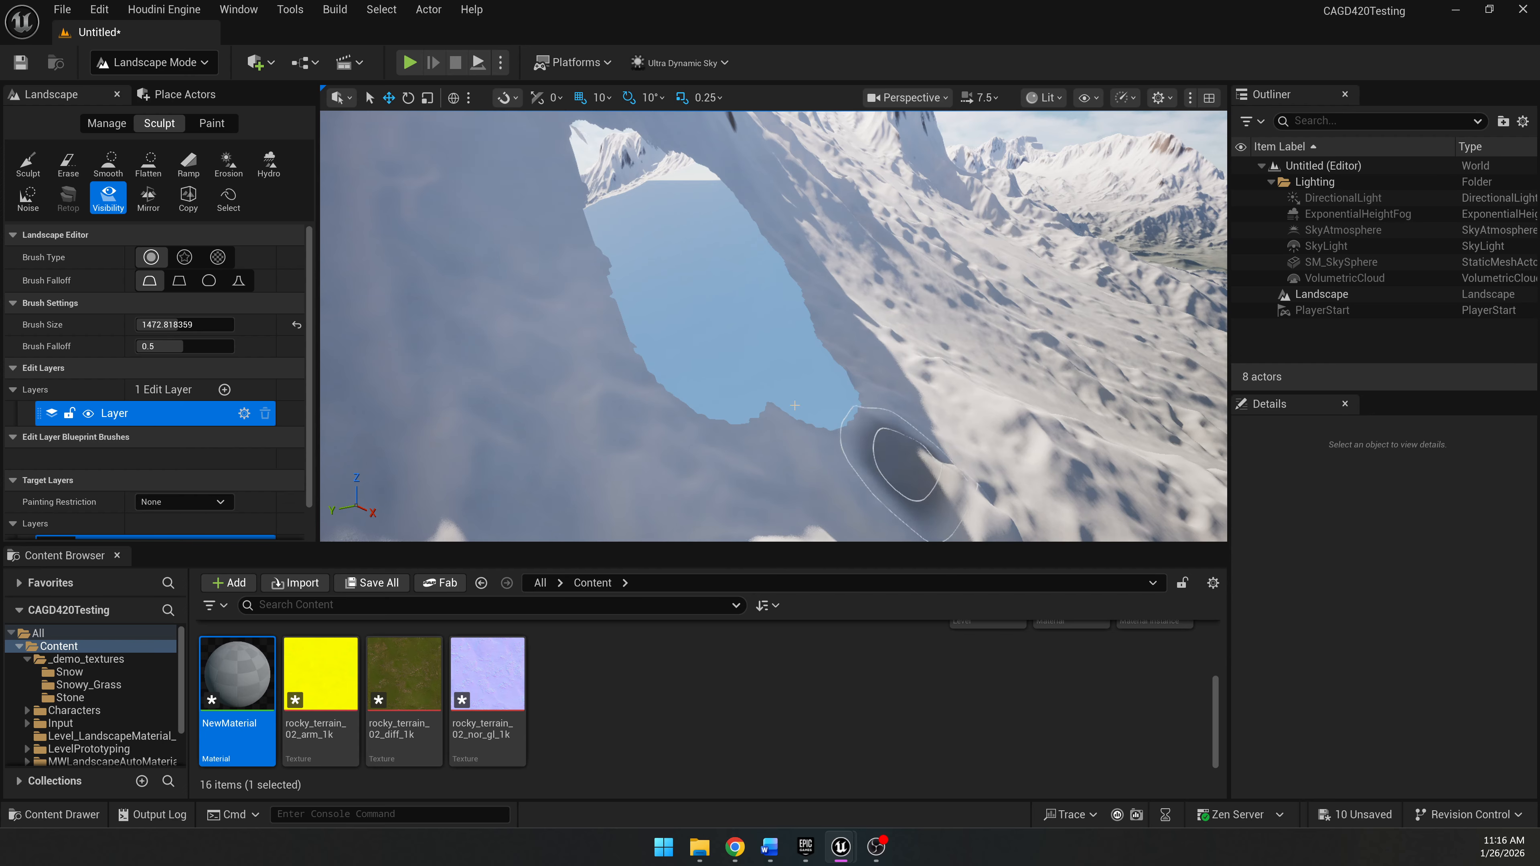
Erase the painted visibility hole to restore the snowy slope, then bring back the maximized M_landscapeDemo graph.
key("d")
right_click_drag(997, 388, 871, 387)
mouse_move(743, 327)
left_mouse_down("shift")
mouse_move(725, 364)
mouse_move(608, 397)
mouse_move(653, 248)
mouse_move(836, 231)
mouse_move(774, 351)
mouse_move(666, 318)
mouse_move(657, 393)
mouse_move(763, 292)
mouse_move(762, 334)
left_mouse_up("shift")
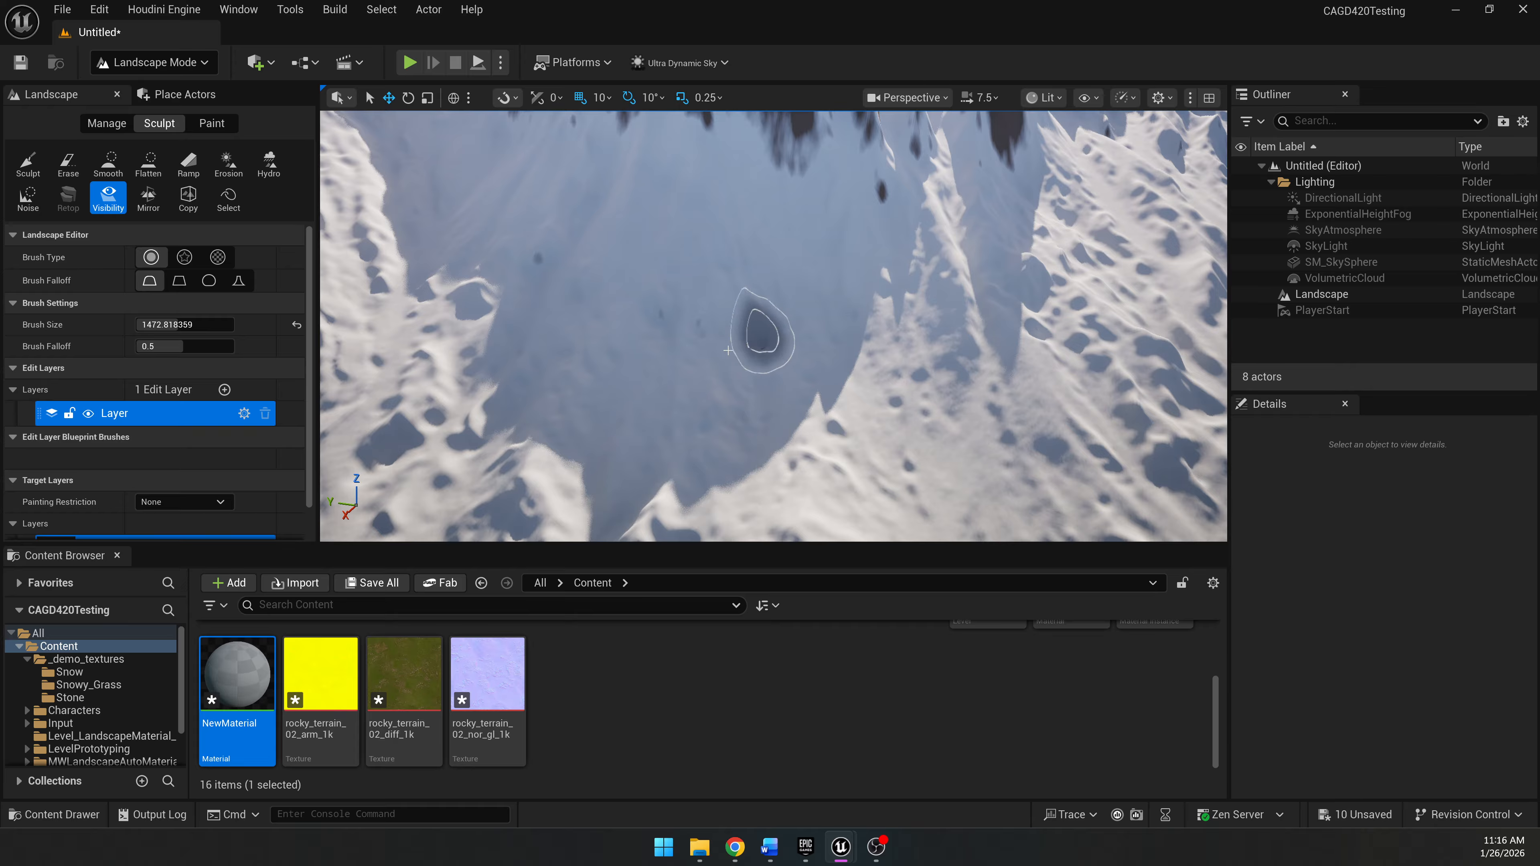
mouse_move(762, 334)
right_mouse_down()
mouse_move(934, 268)
mouse_move(1058, 243)
right_mouse_up()
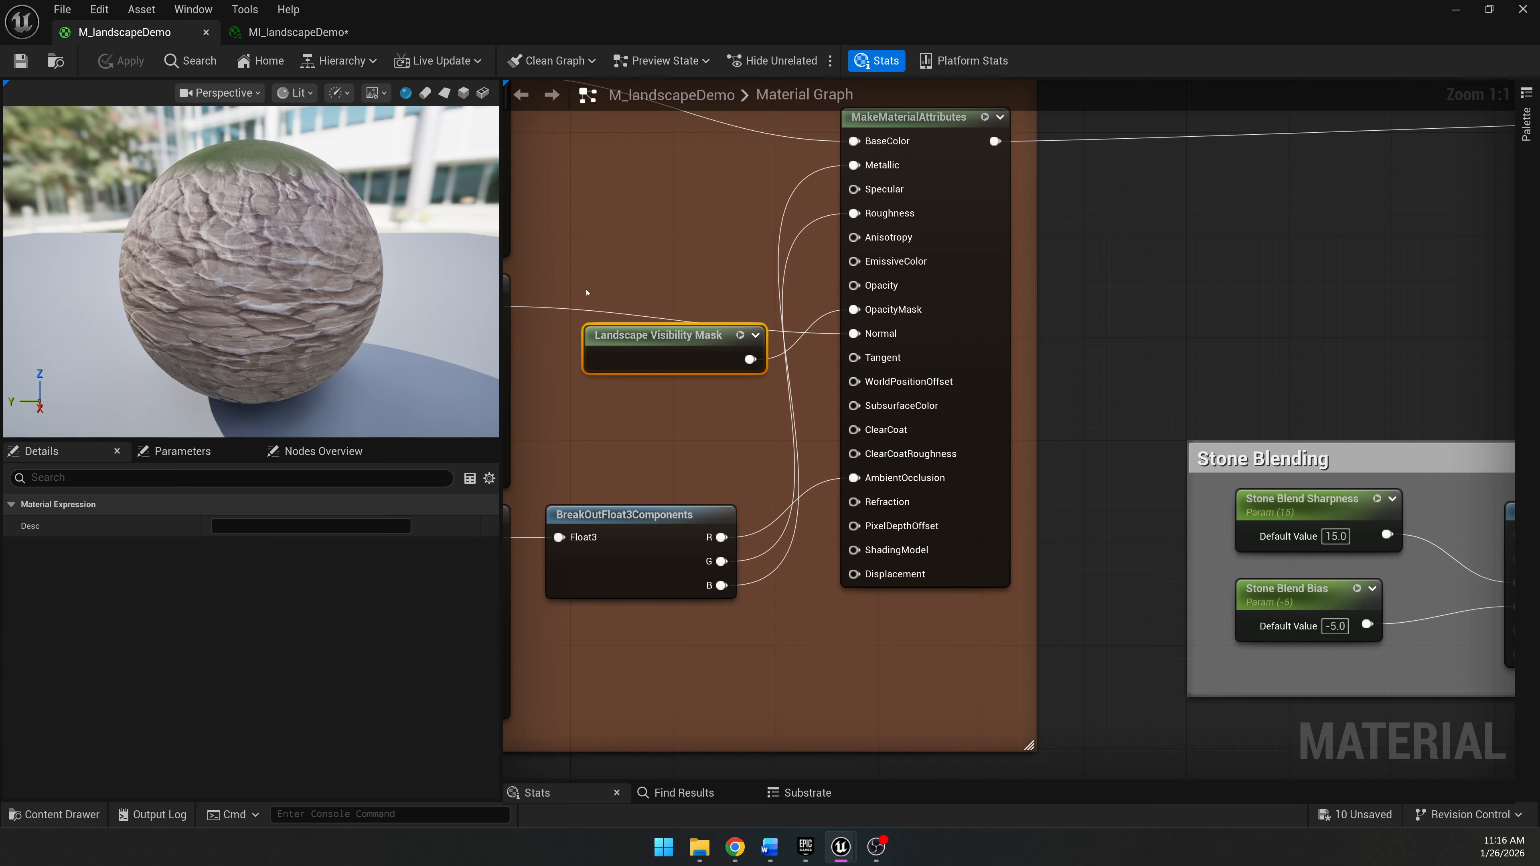
Review the complete M_landscapeDemo graph, from the Grass, Snow and Stone groups through Grass Color Variation and the blending nodes to the output.
scroll(587, 293, "down", 4)
left_click(1012, 302)
scroll(999, 299, "down", 5)
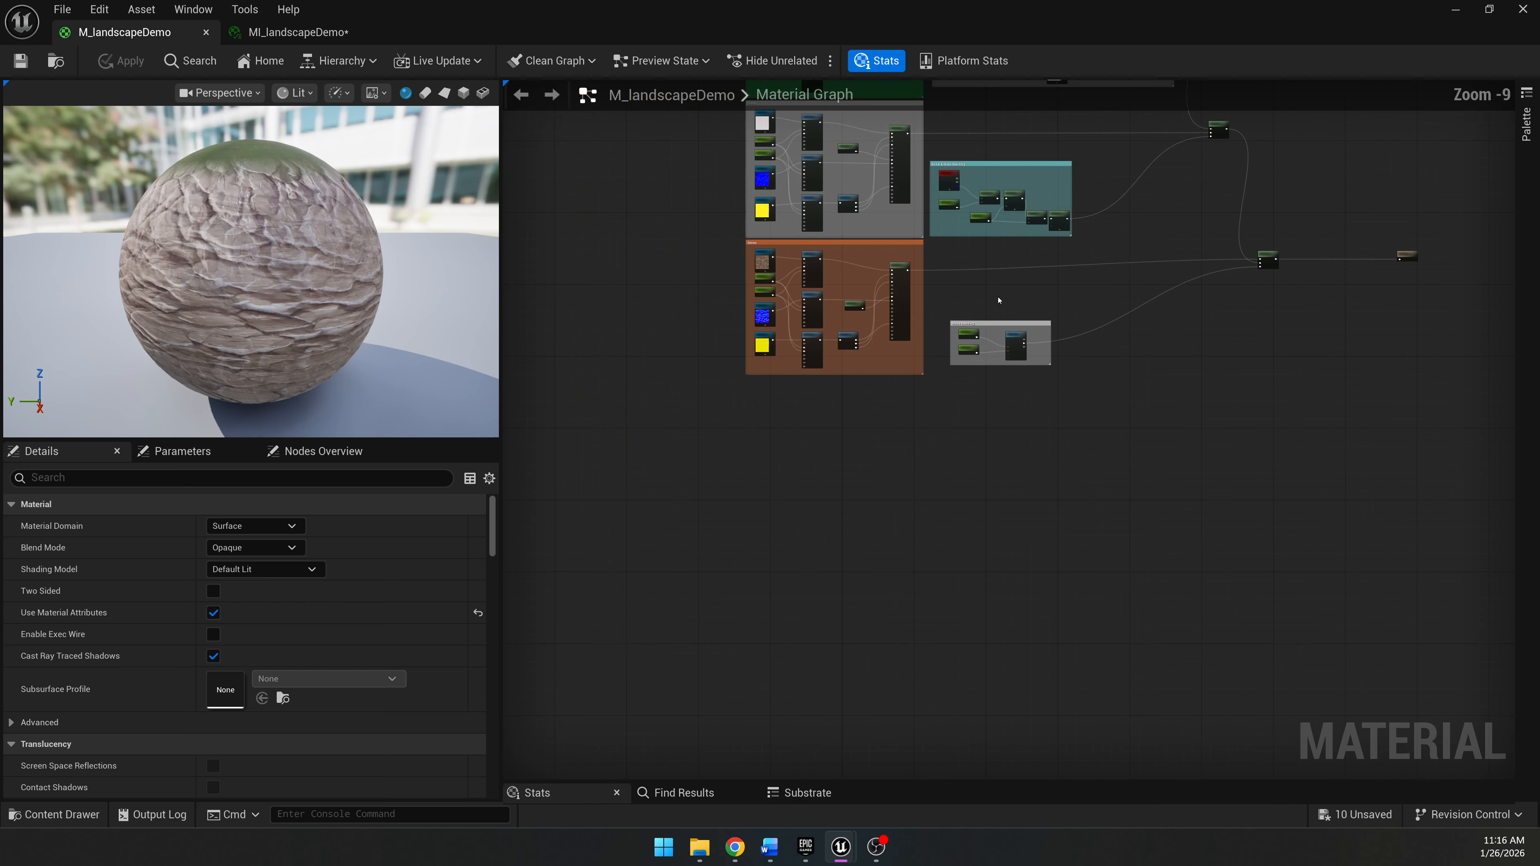
right_click_drag(1000, 300, 895, 494)
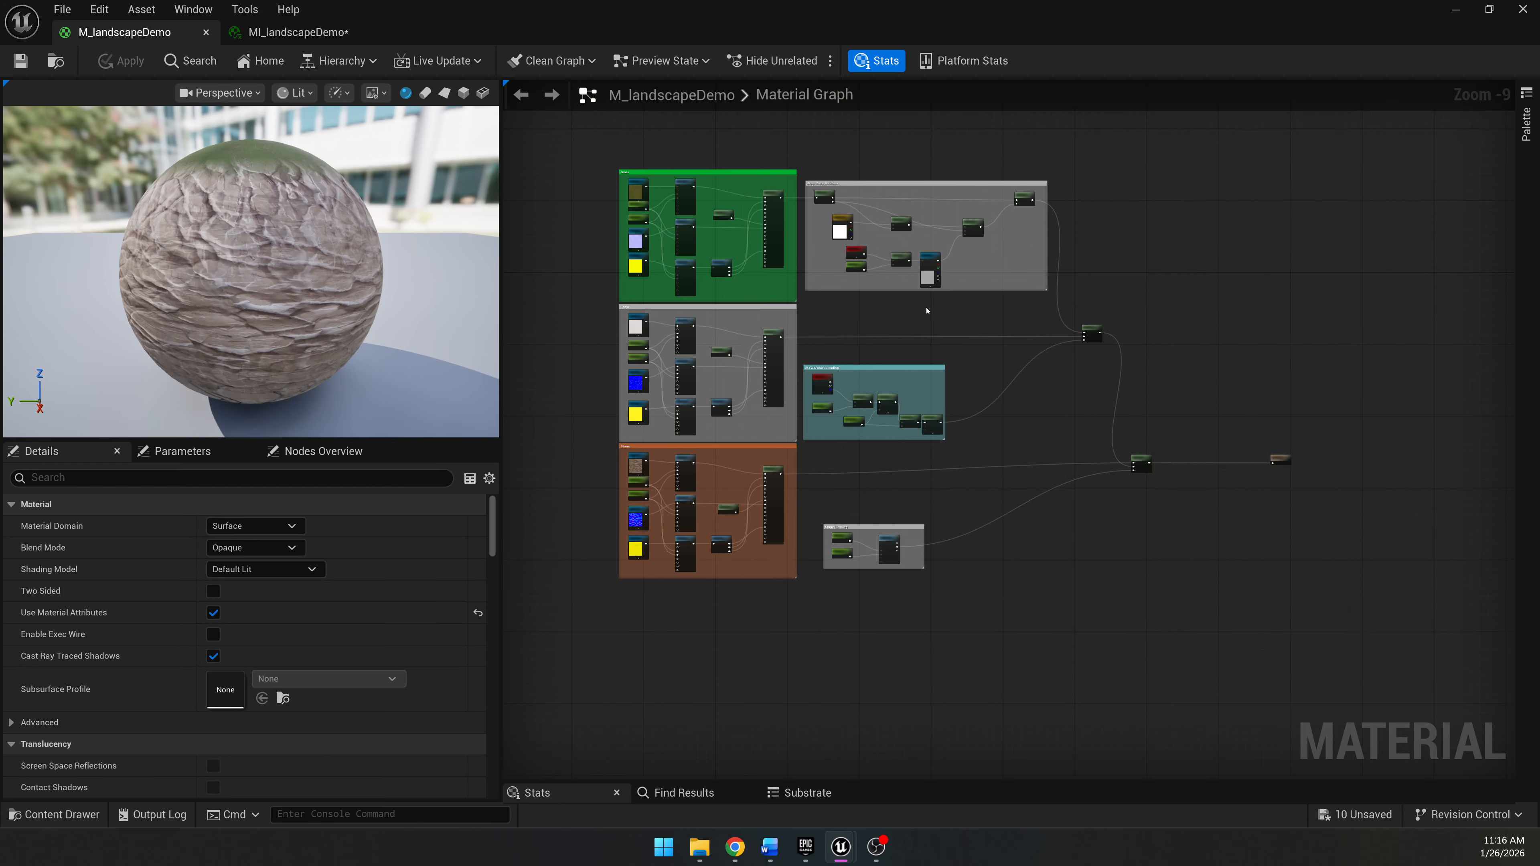
scroll(926, 311, "up", 2)
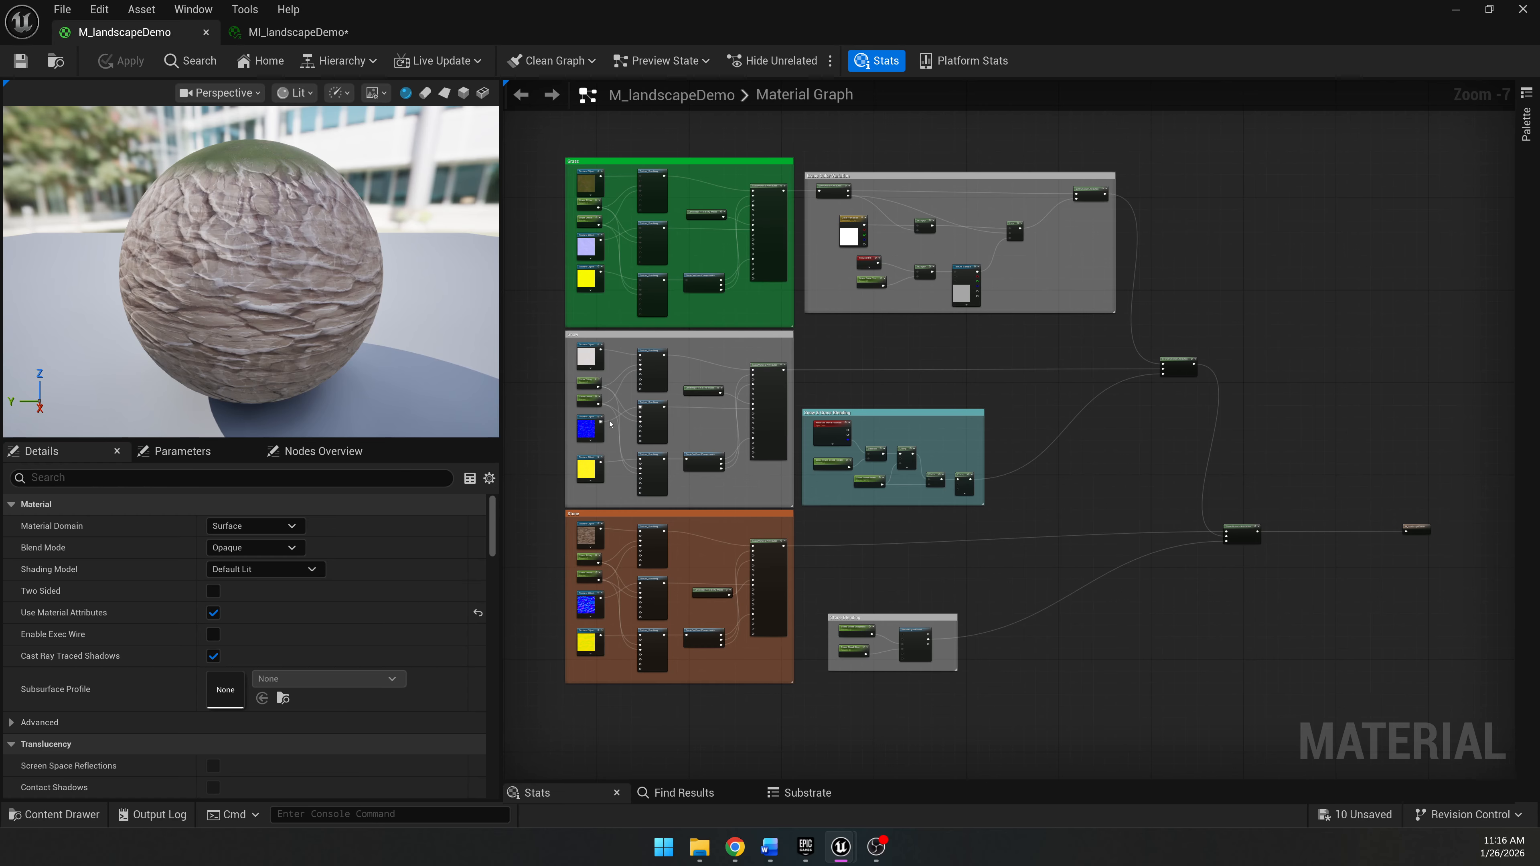
scroll(611, 423, "up", 3)
right_click_drag(1076, 280, 768, 503)
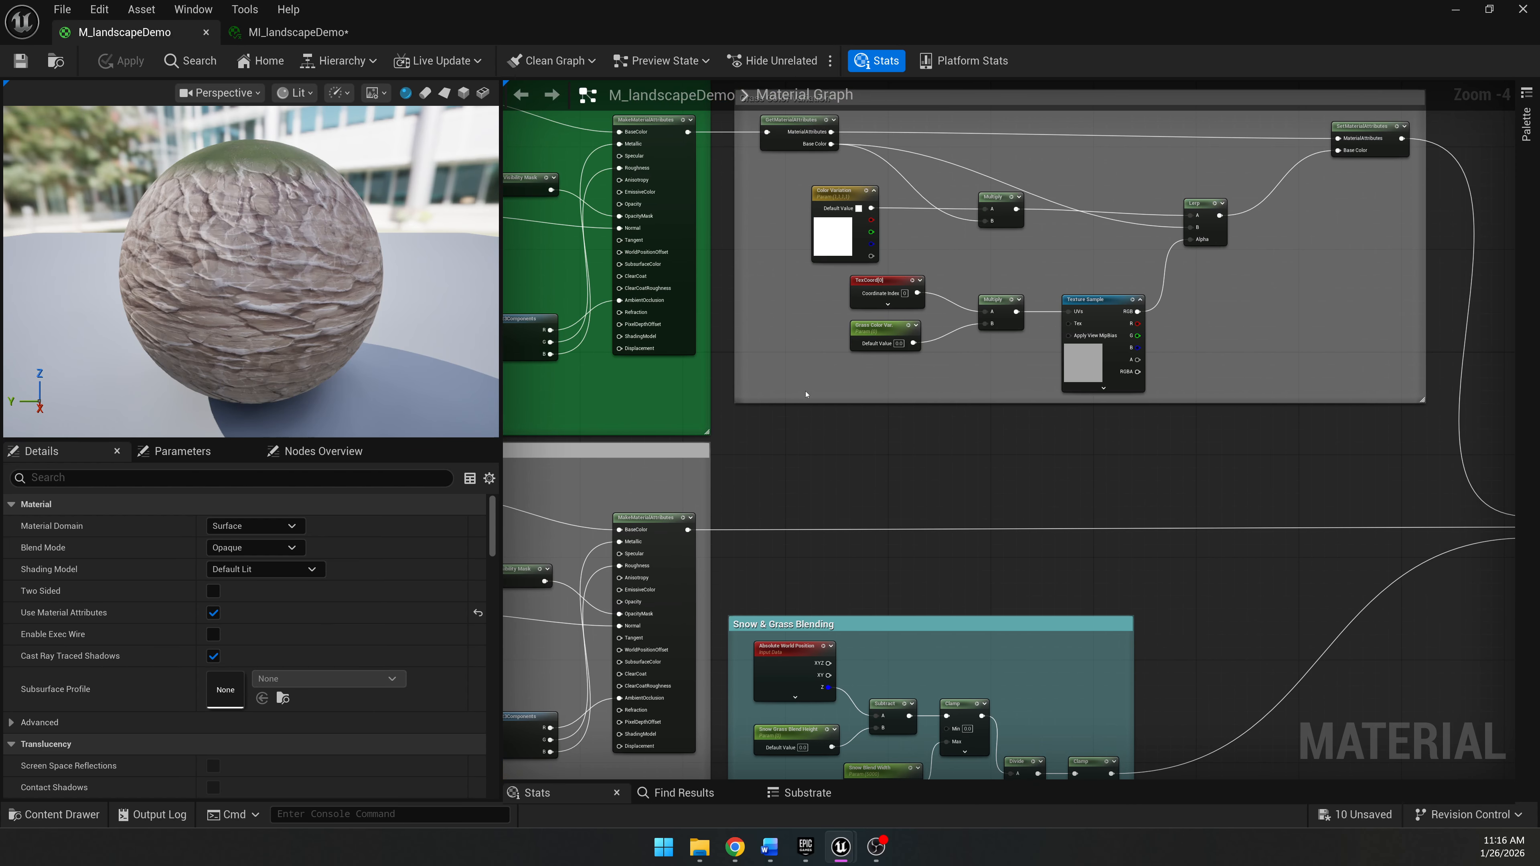
right_click_drag(810, 401, 760, 415)
right_click_drag(728, 210, 706, 257)
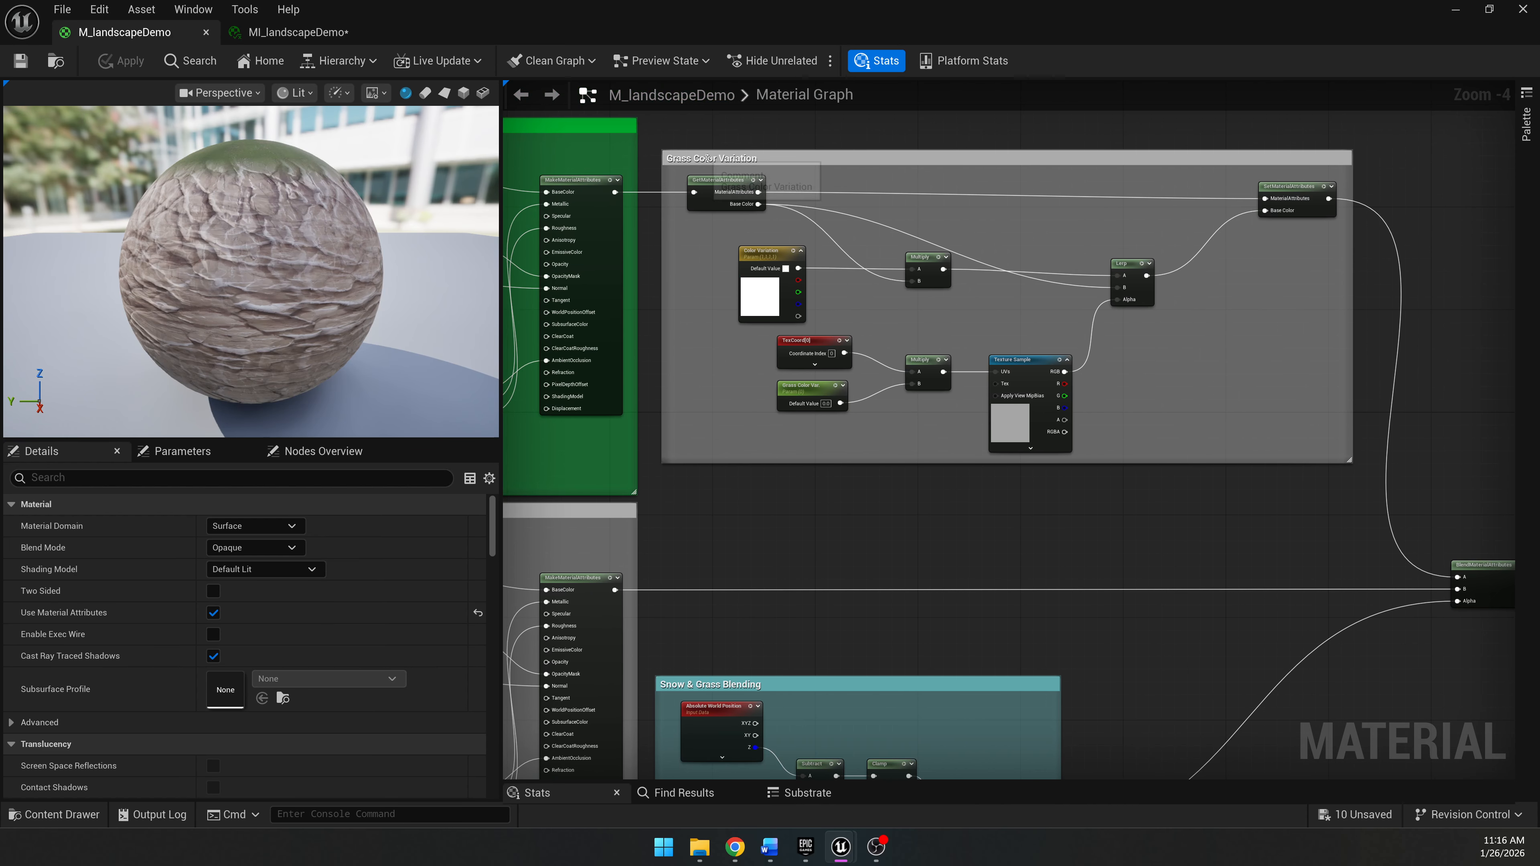
scroll(840, 372, "up", 3)
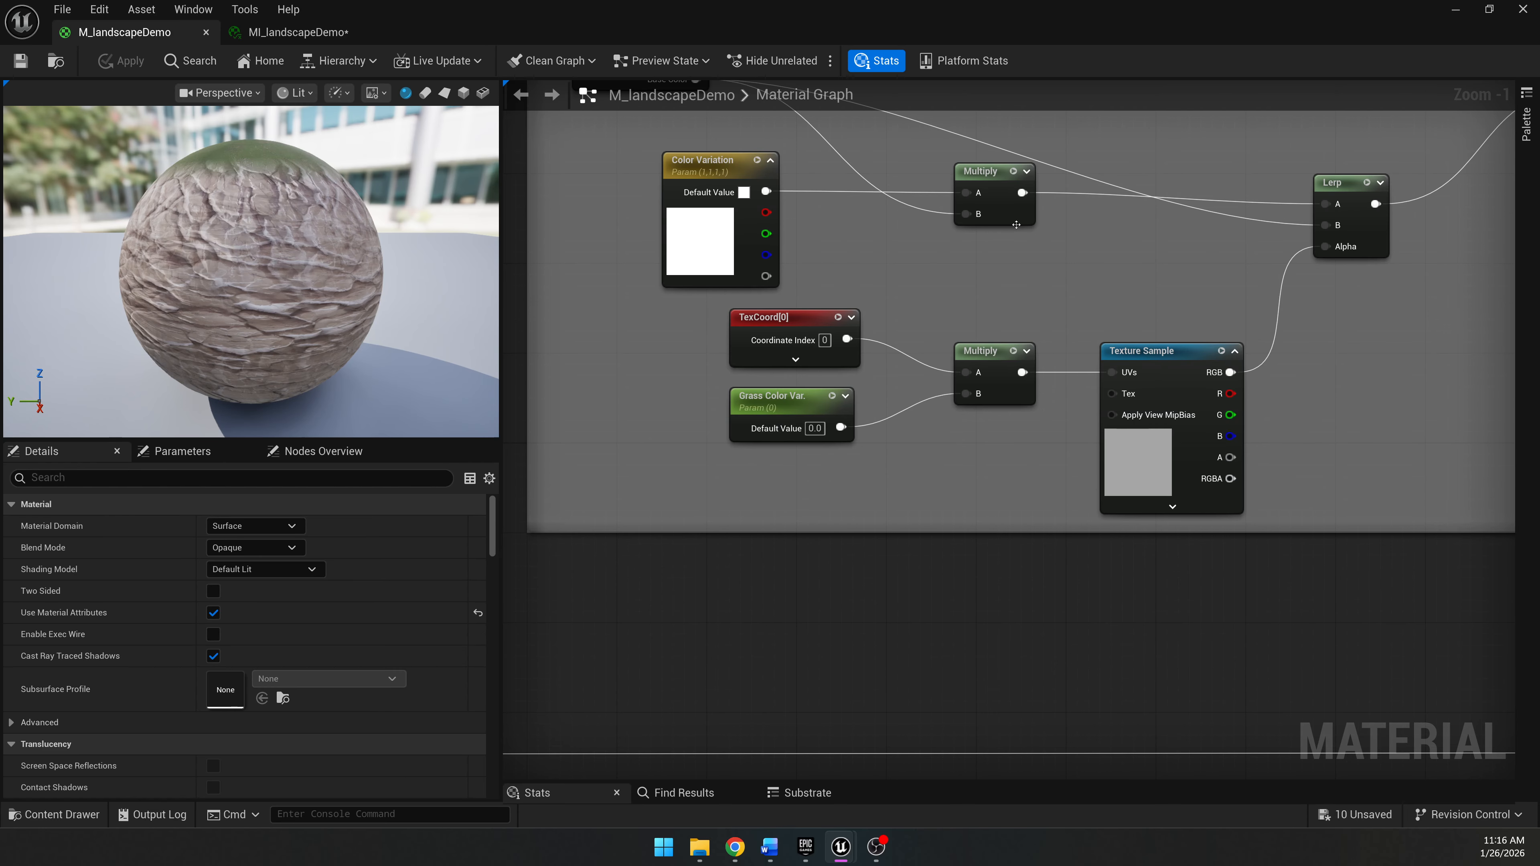
scroll(1016, 224, "down", 3)
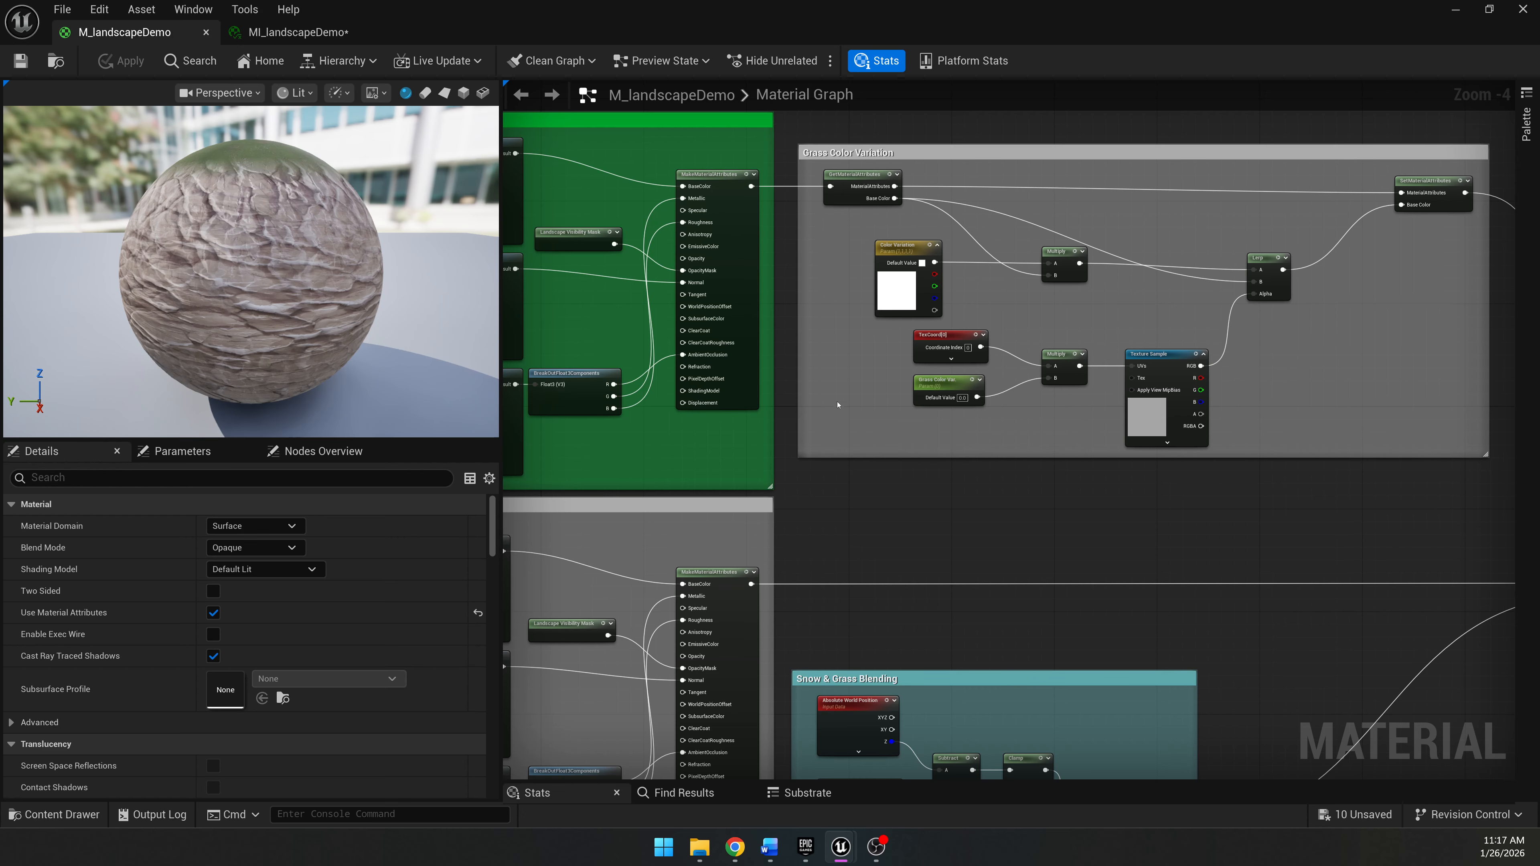
scroll(831, 390, "down", 2)
right_click_drag(918, 451, 911, 364)
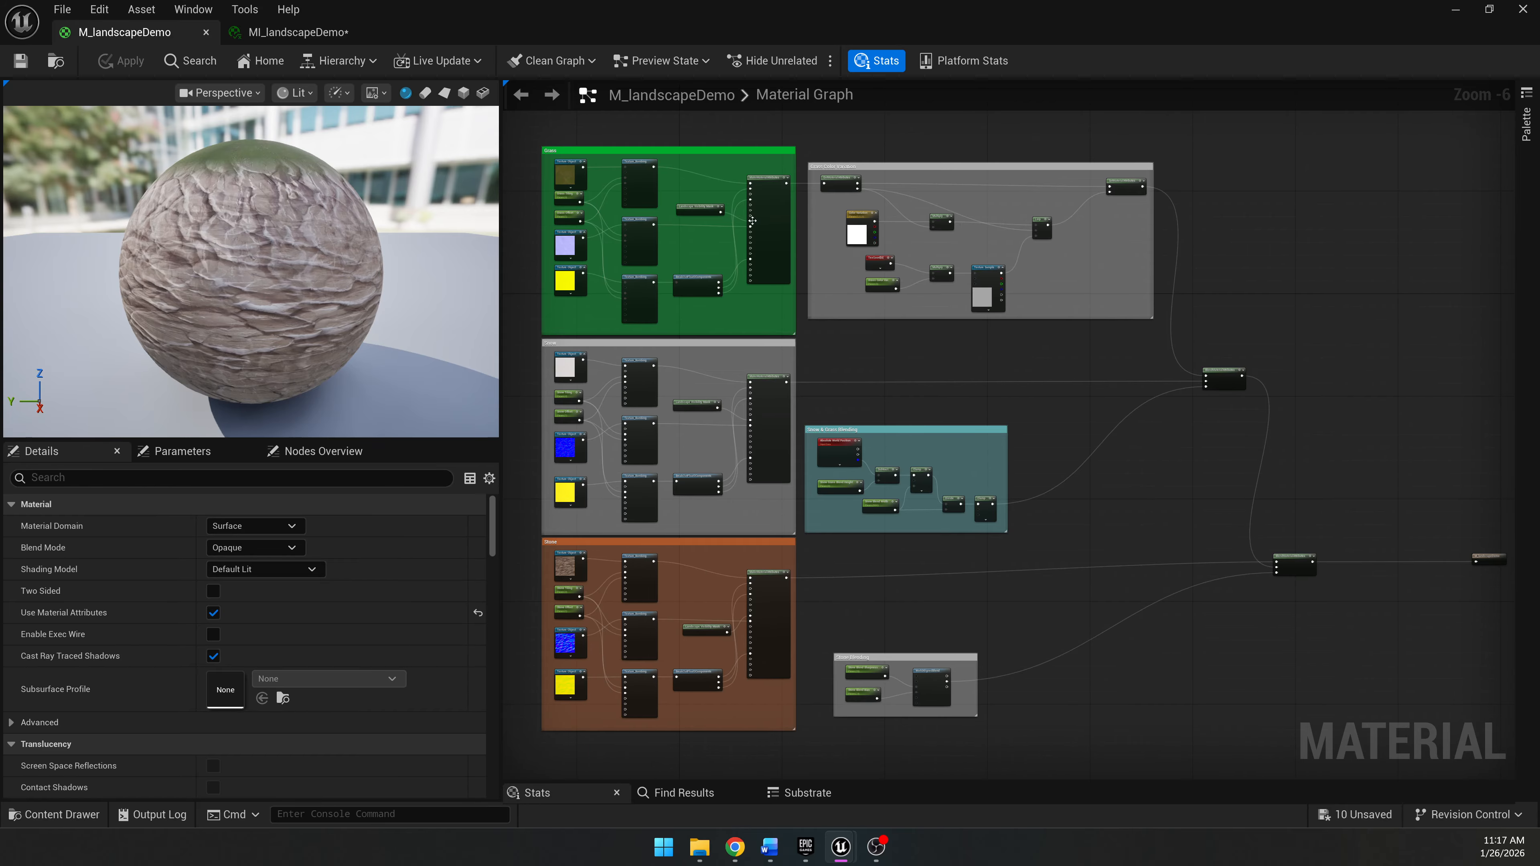
scroll(1129, 449, "up", 7)
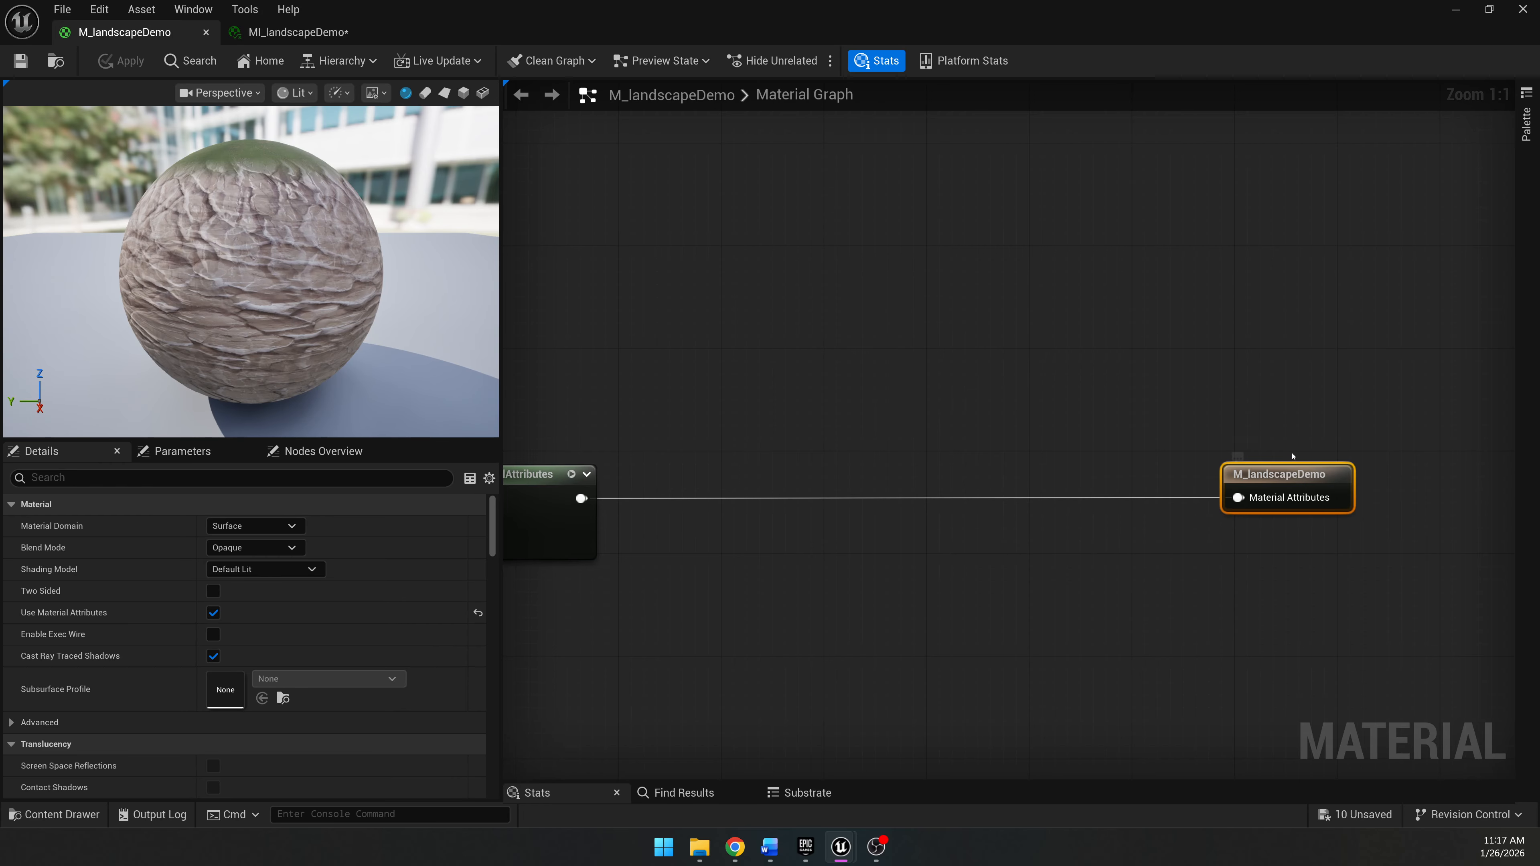
scroll(1231, 467, "down", 9)
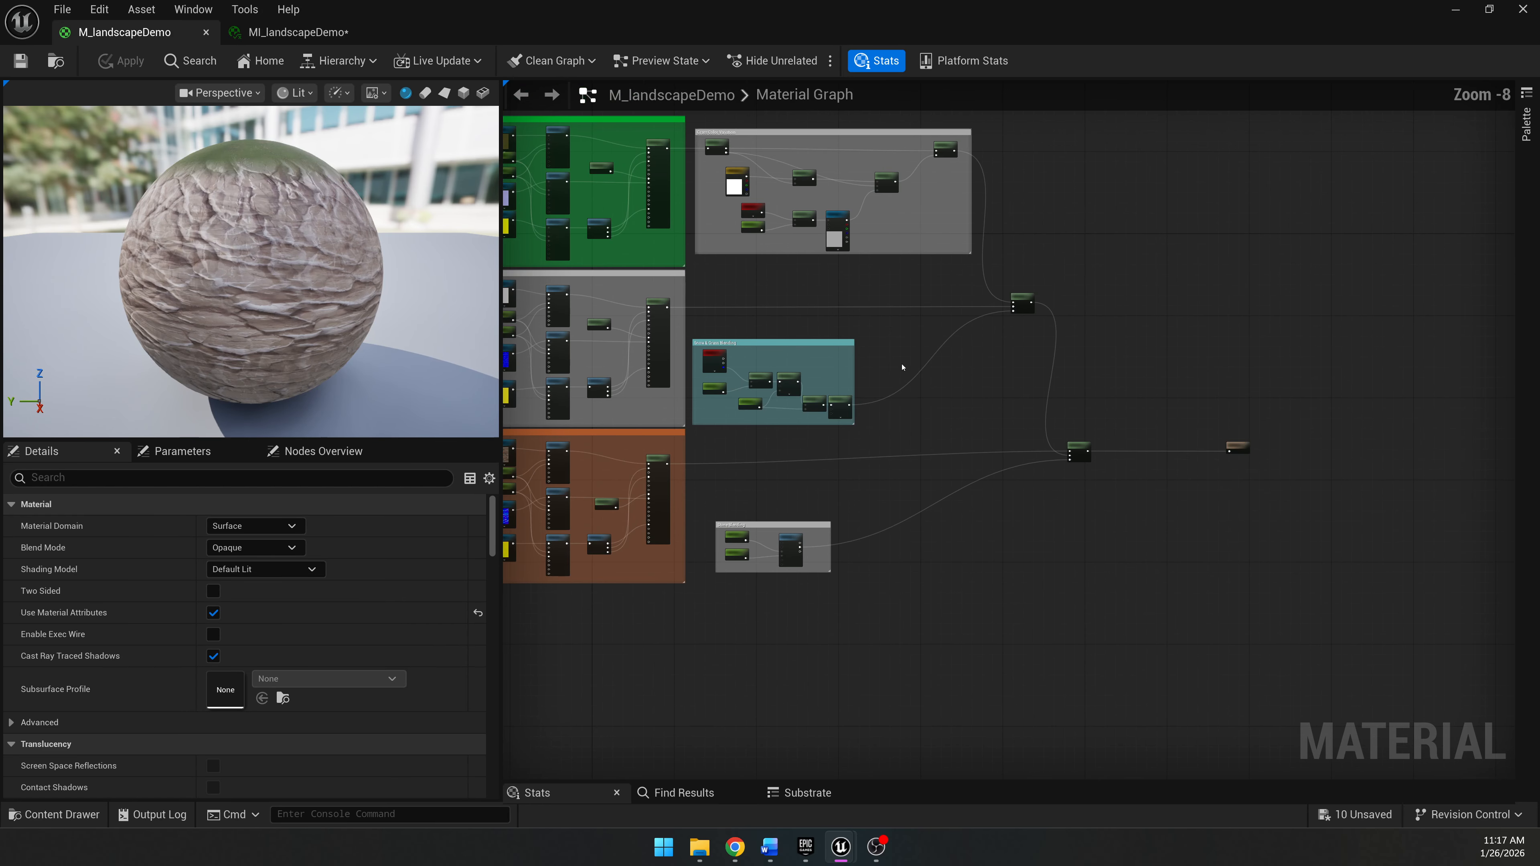